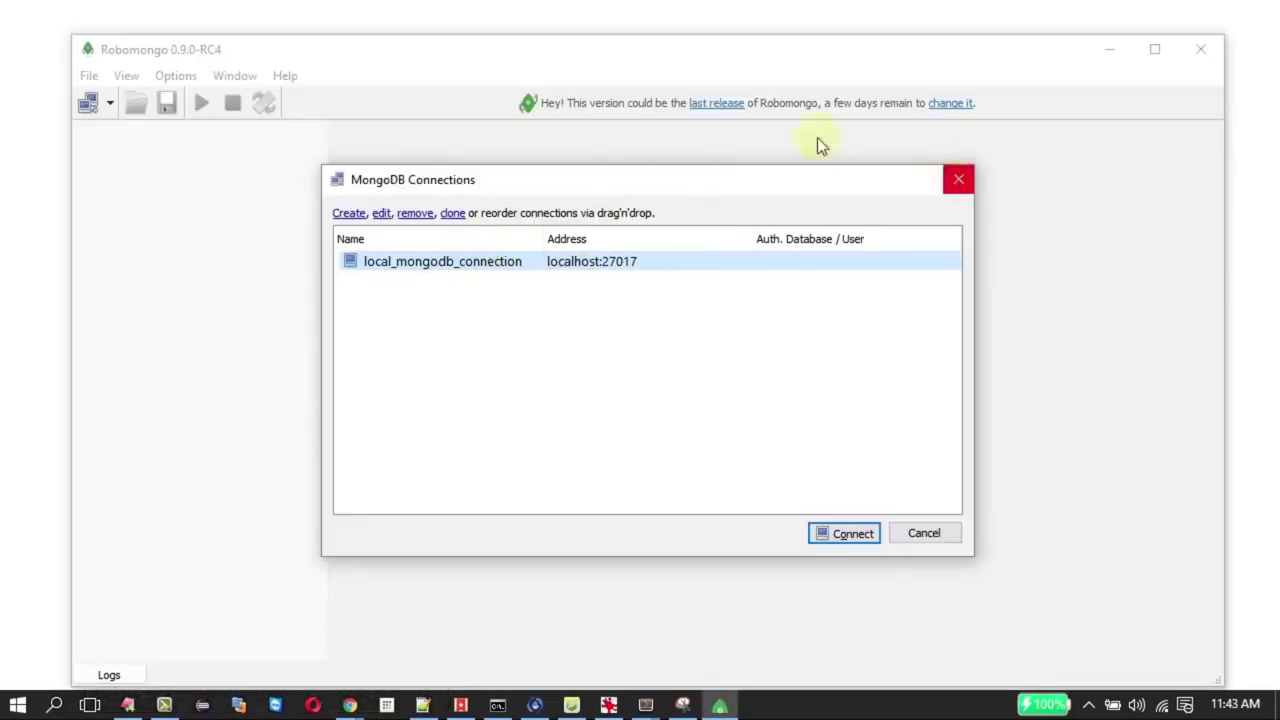
# Maximize the main window and start a new MongoDB connection named mongodbLocal
pyautogui.click(960, 180)
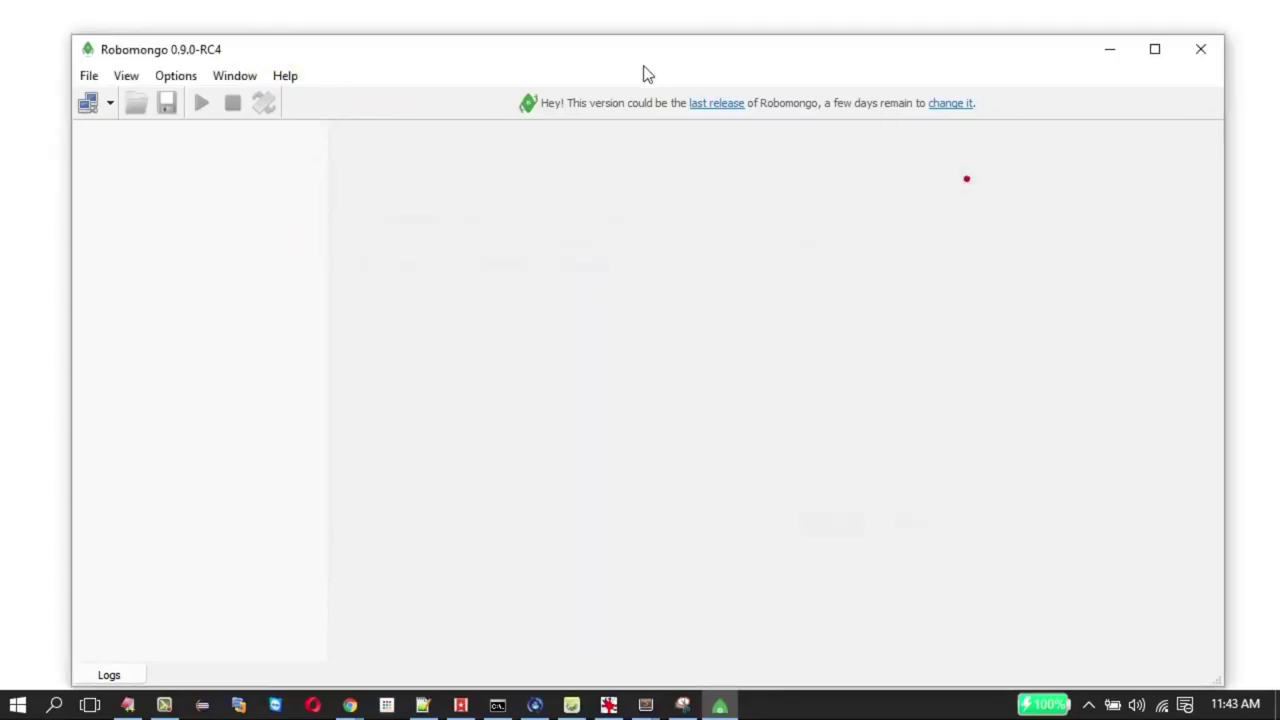
pyautogui.doubleClick(646, 55)
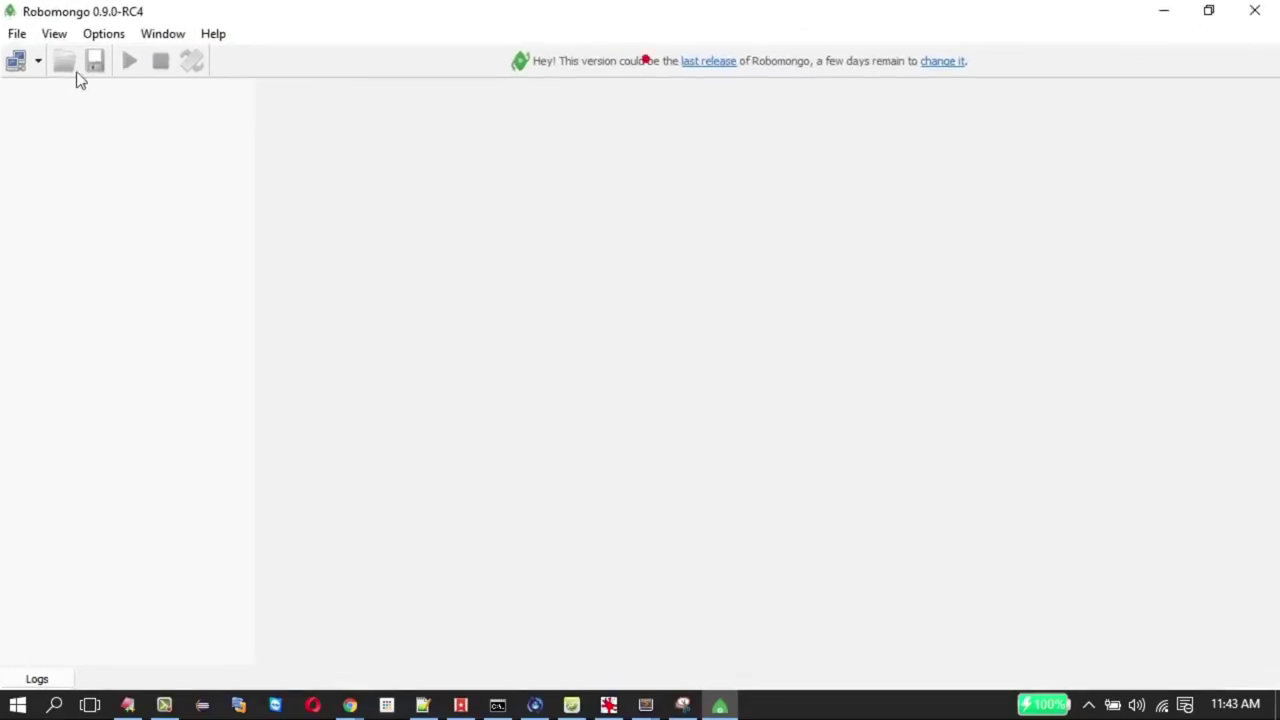
pyautogui.click(18, 66)
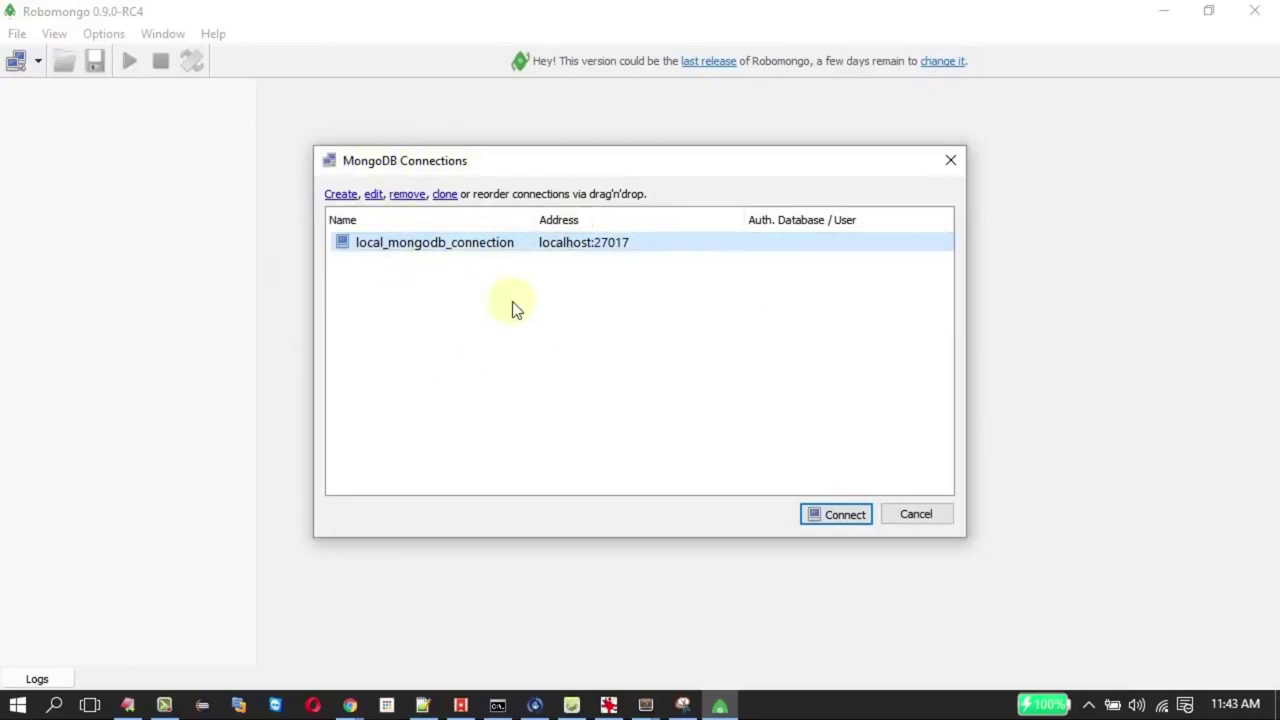
pyautogui.click(341, 196)
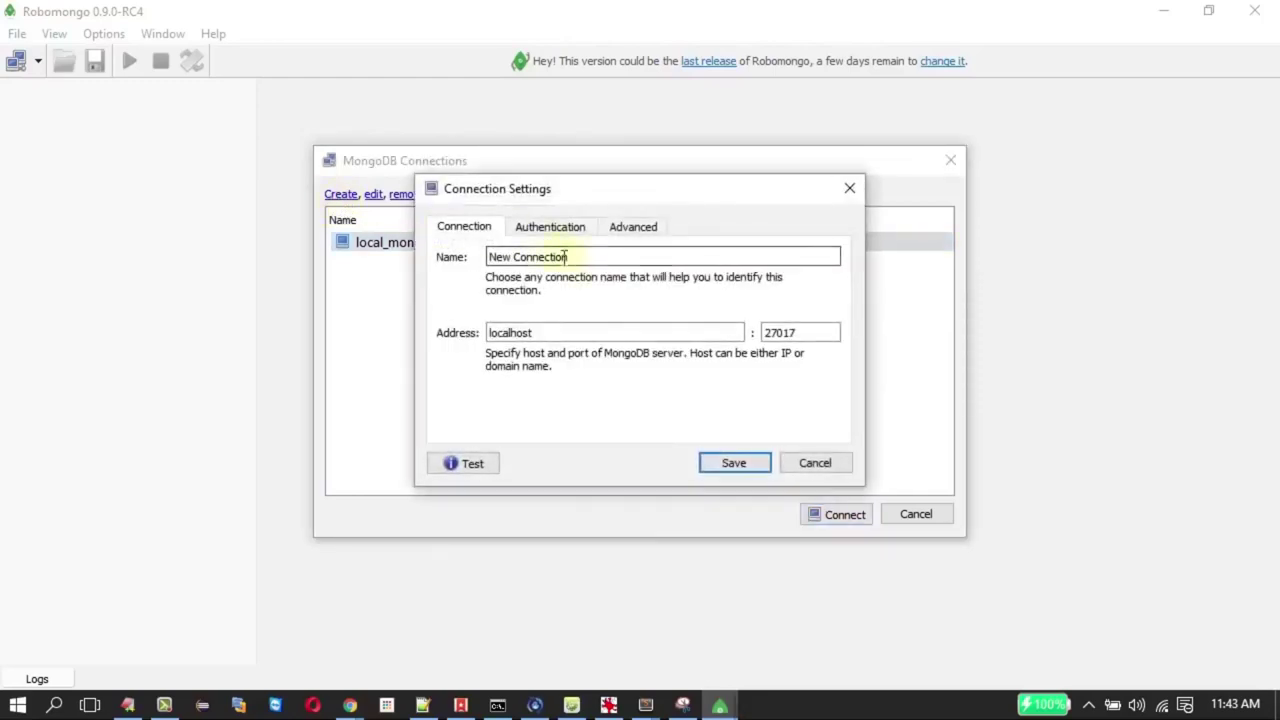
pyautogui.moveTo(577, 260); pyautogui.dragTo(443, 271)
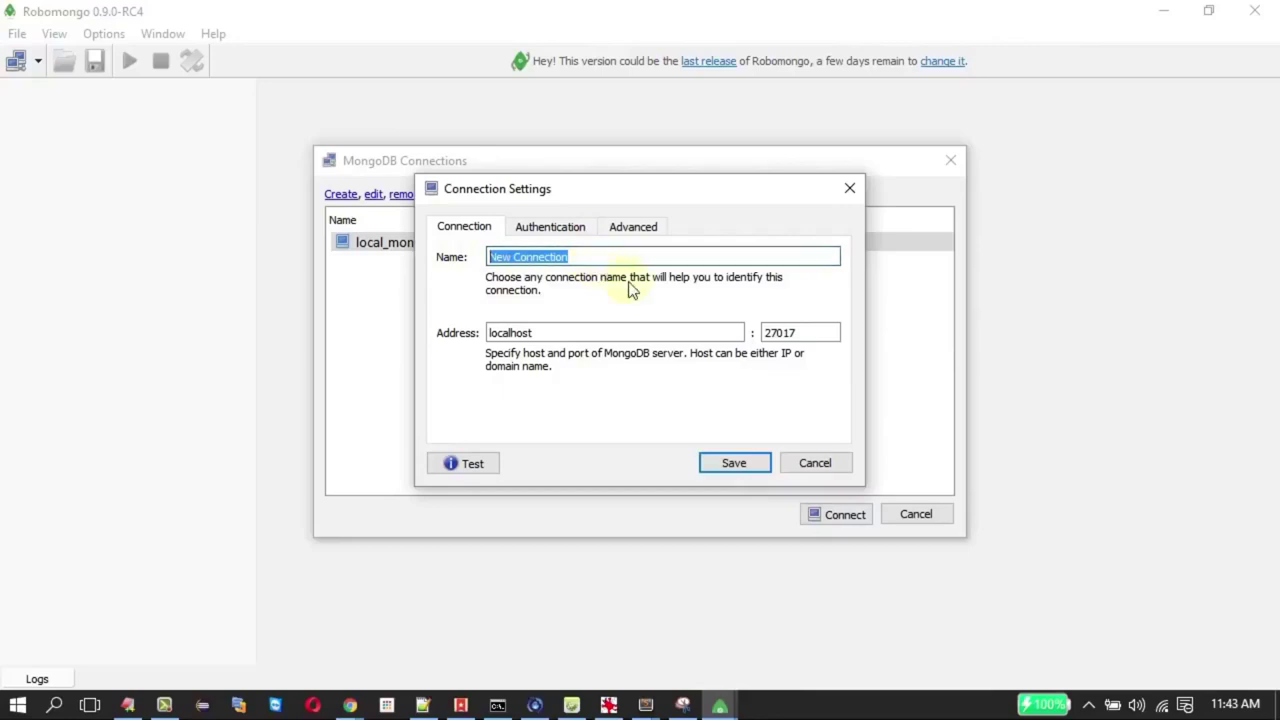
pyautogui.write('mongodbLocal')
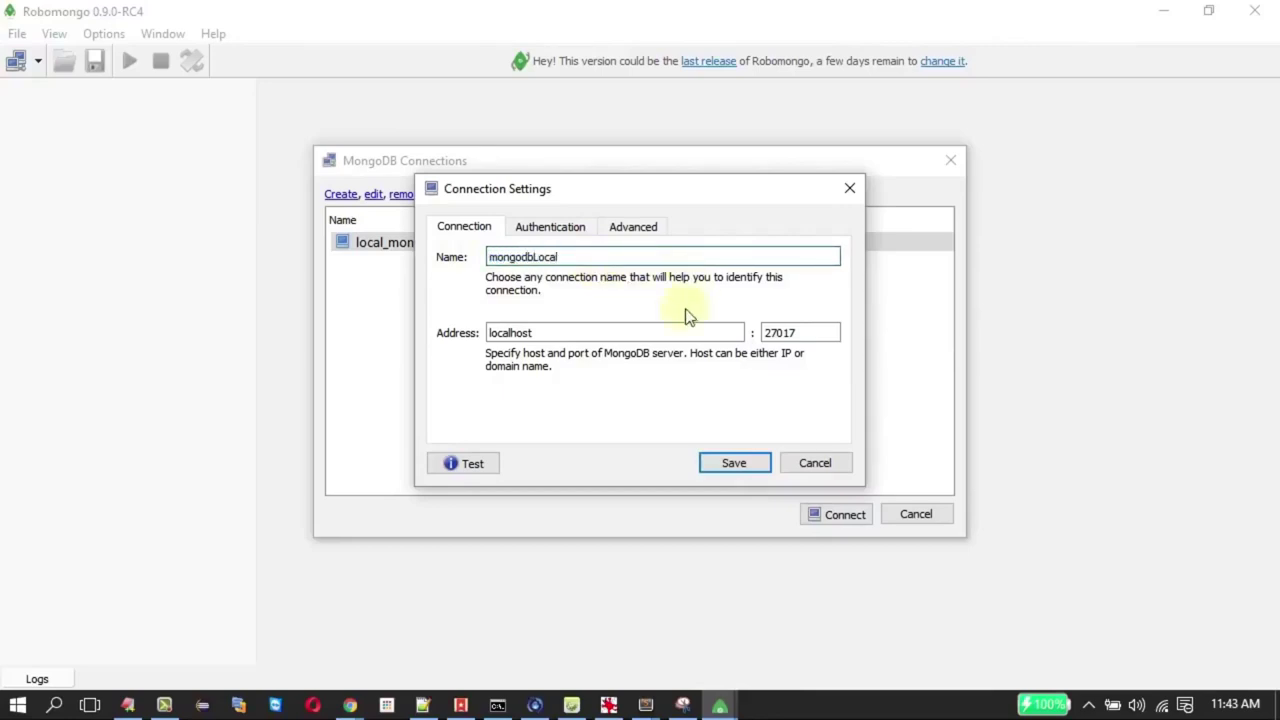
# Review the new connection's localhost address and port 27017, and test the connection
pyautogui.click(632, 331)
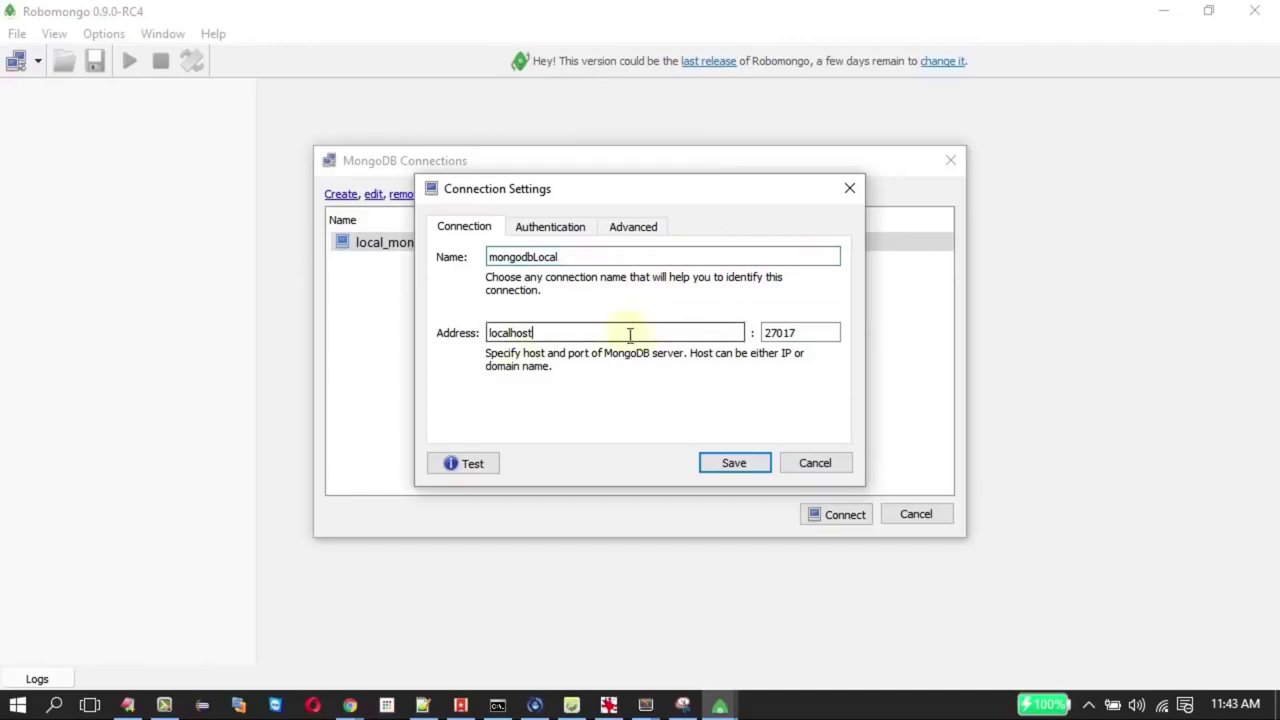
pyautogui.moveTo(561, 336); pyautogui.dragTo(432, 358)
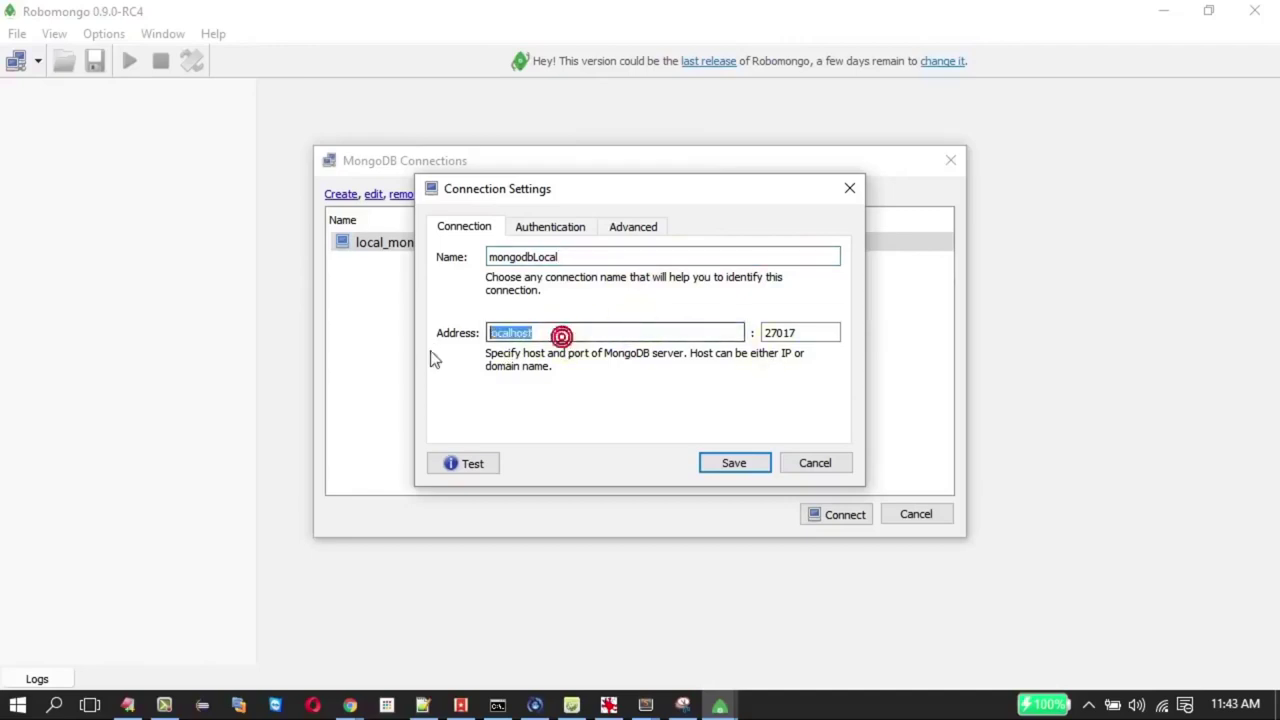
pyautogui.click(797, 334)
pyautogui.moveTo(797, 334); pyautogui.dragTo(752, 337)
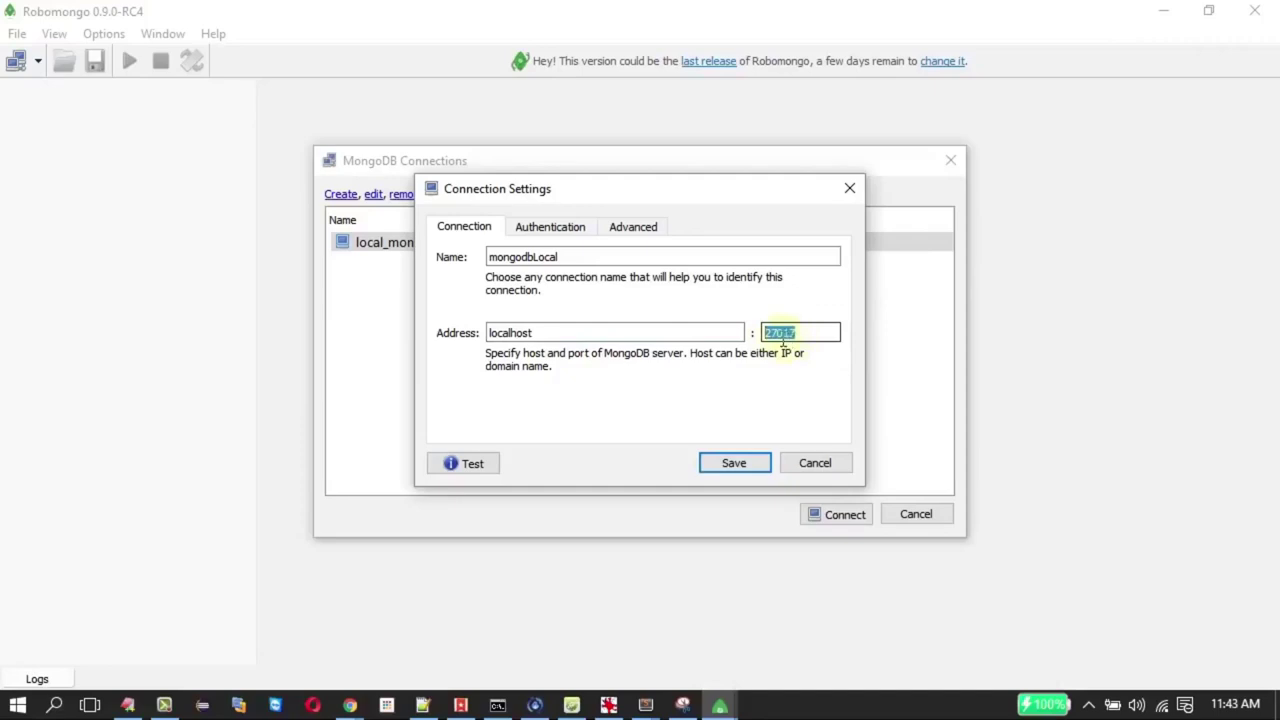
pyautogui.click(574, 332)
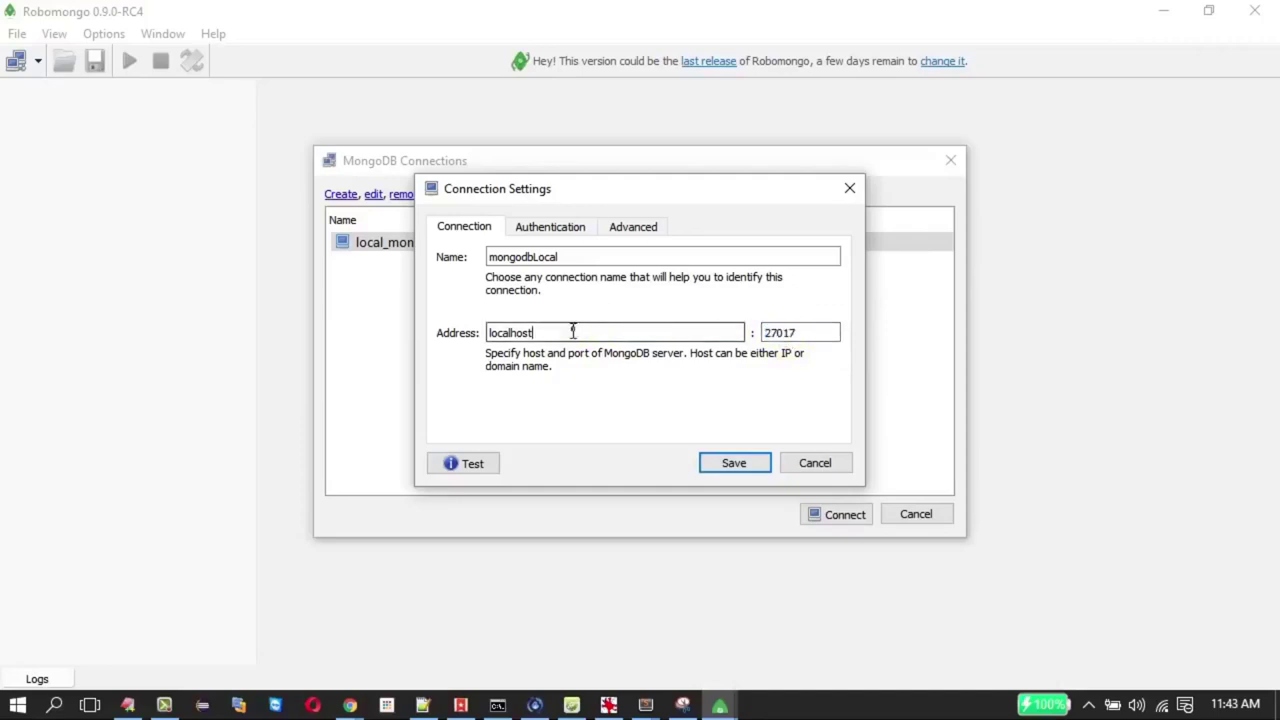
pyautogui.click(445, 462)
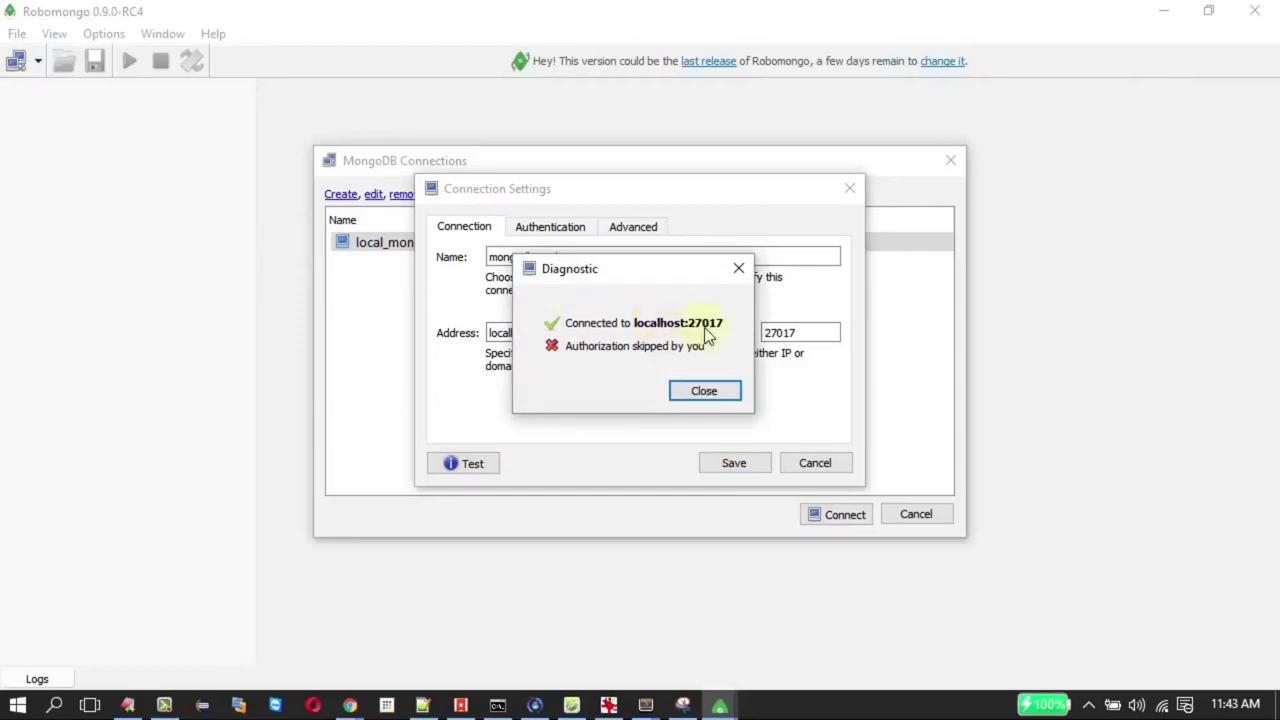
pyautogui.click(707, 391)
# Save the connection settings and connect to the mongodbLocal server
pyautogui.click(737, 466)
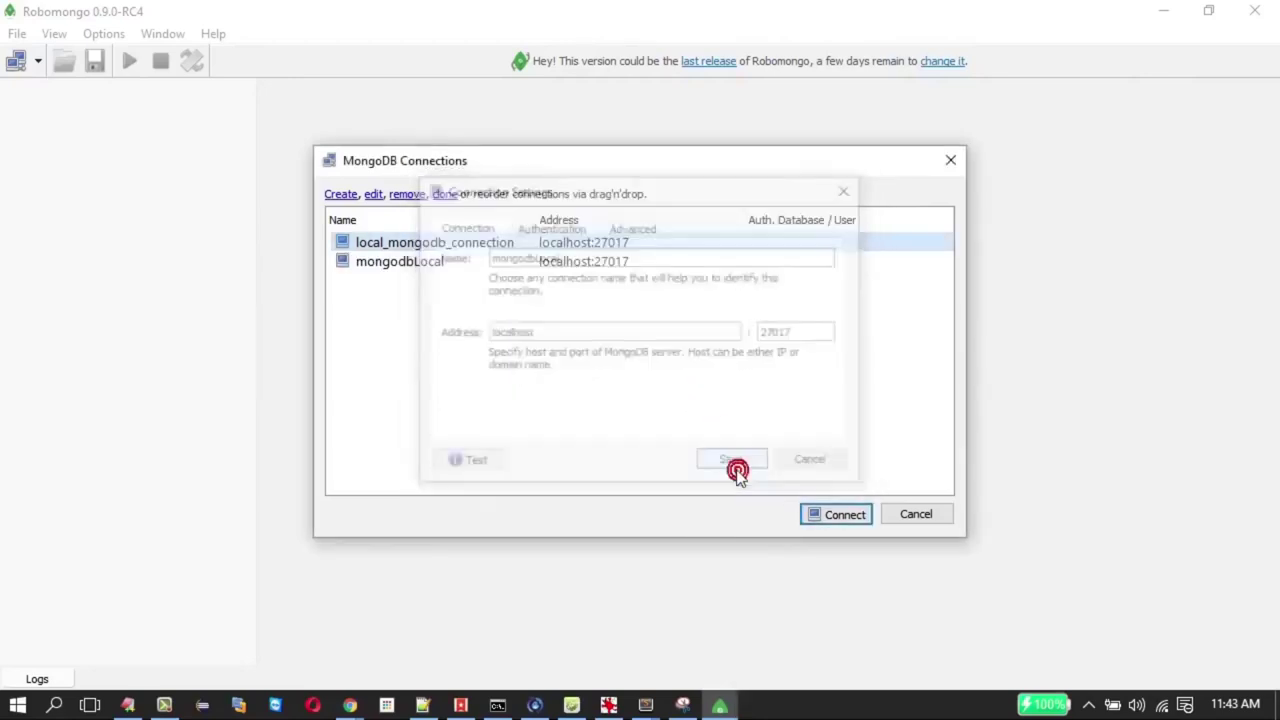
pyautogui.click(400, 272)
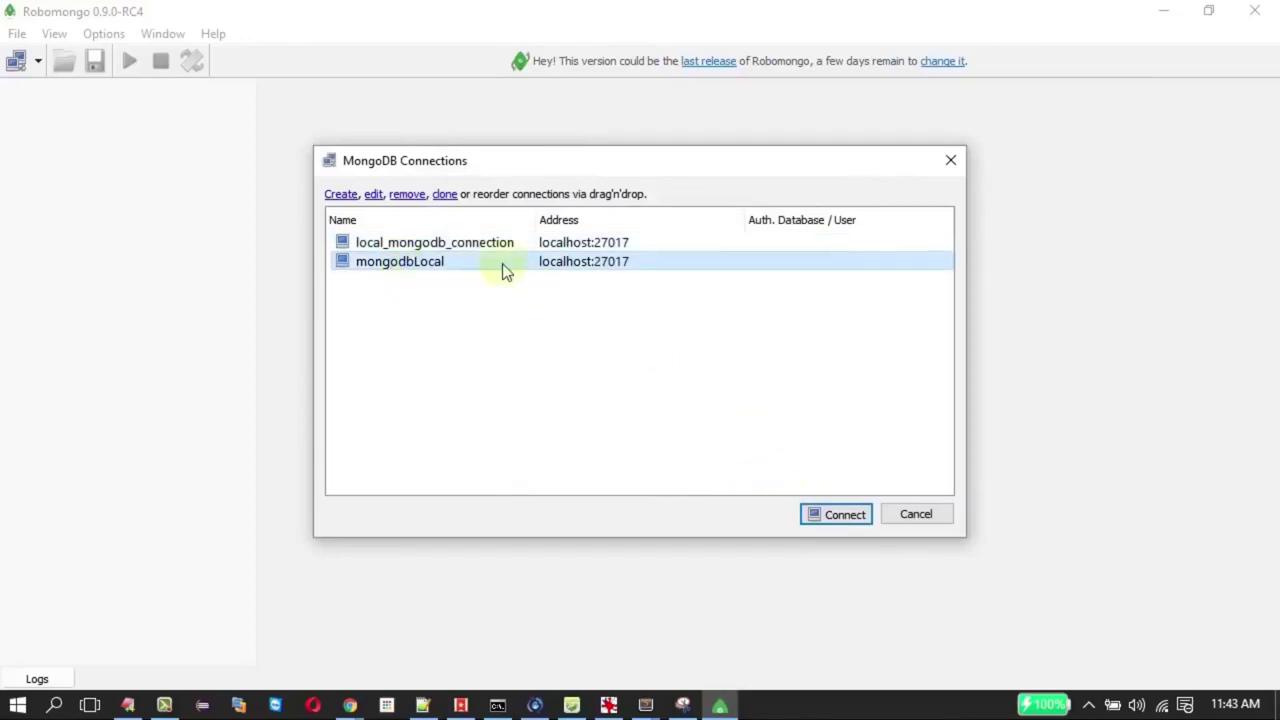
pyautogui.click(846, 518)
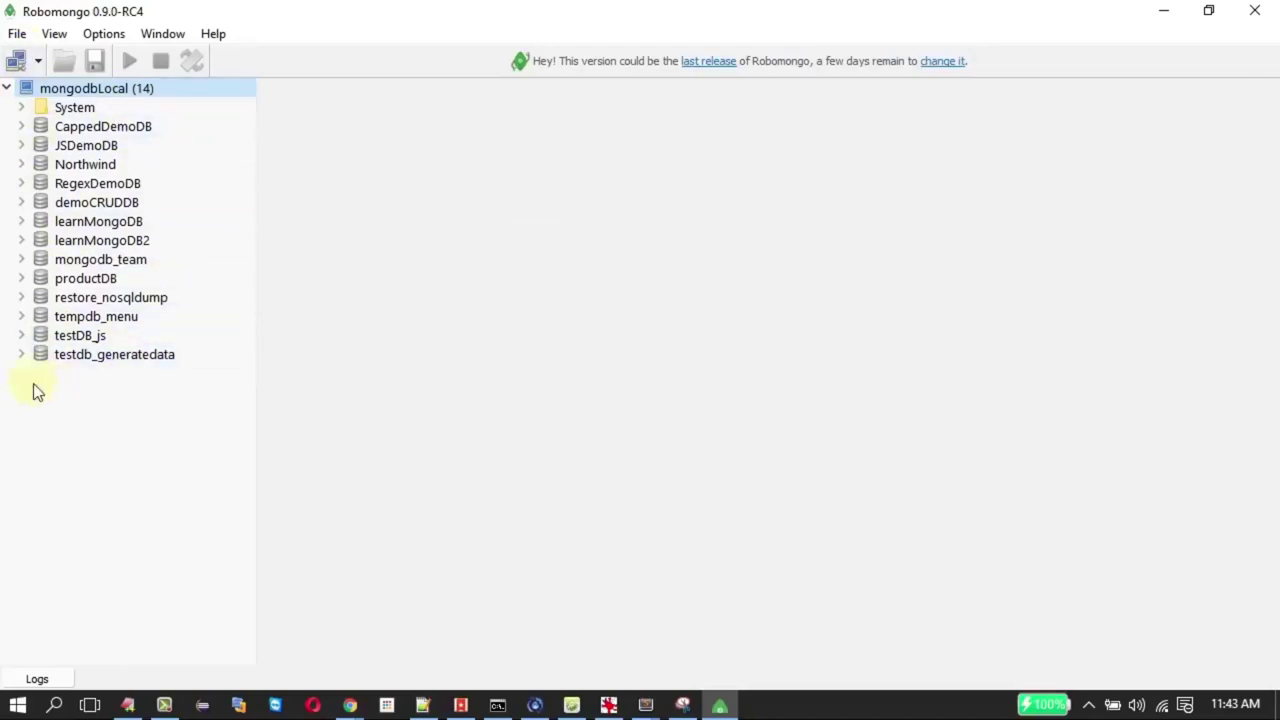
# Create a database named DB_CRUDDEMO on the mongodbLocal server
pyautogui.rightClick(77, 89)
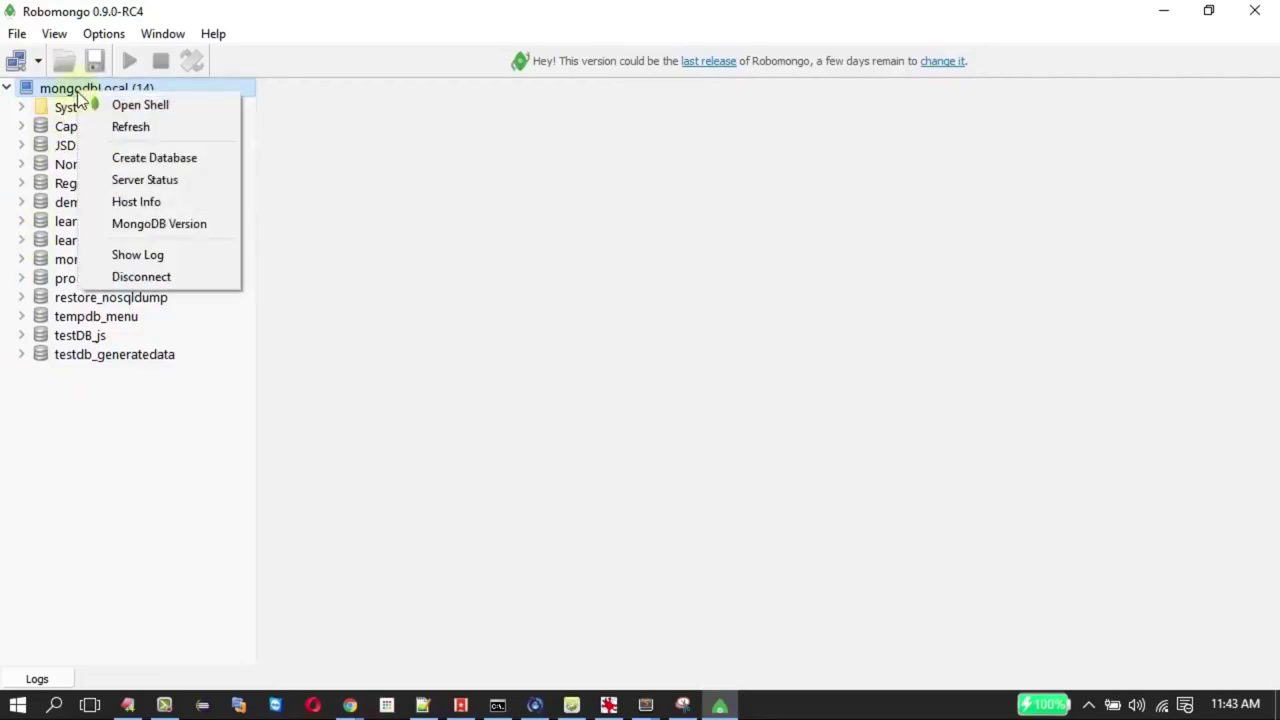
pyautogui.click(140, 160)
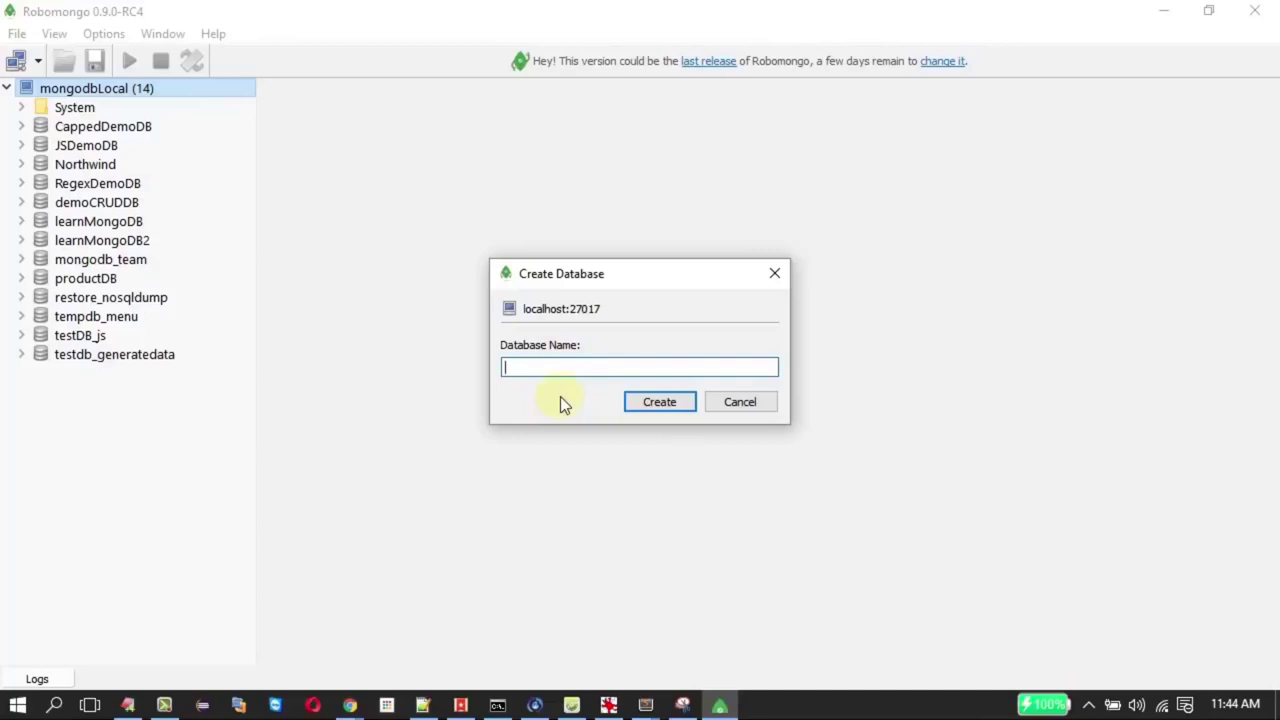
pyautogui.write('DB_CRUDDEMO')
pyautogui.press('Return')
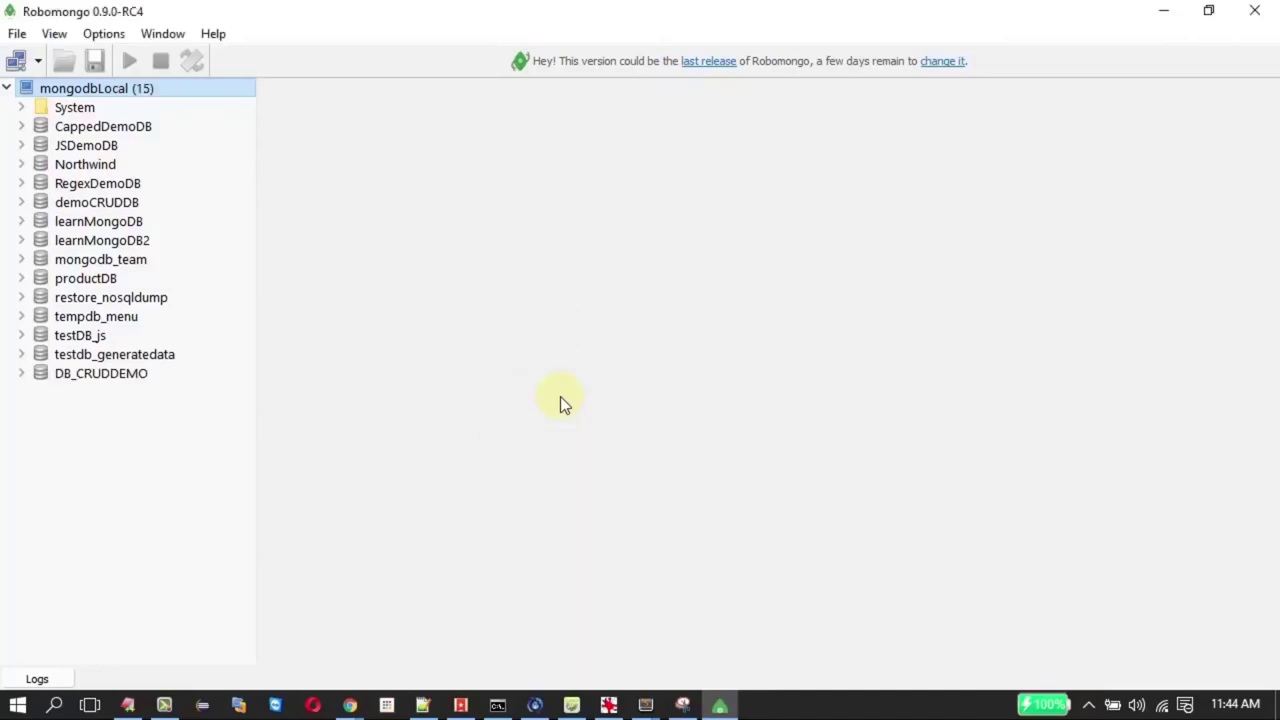
# Create a collection named demo_crud_collection in the DB_CRUDDEMO database
pyautogui.click(86, 374)
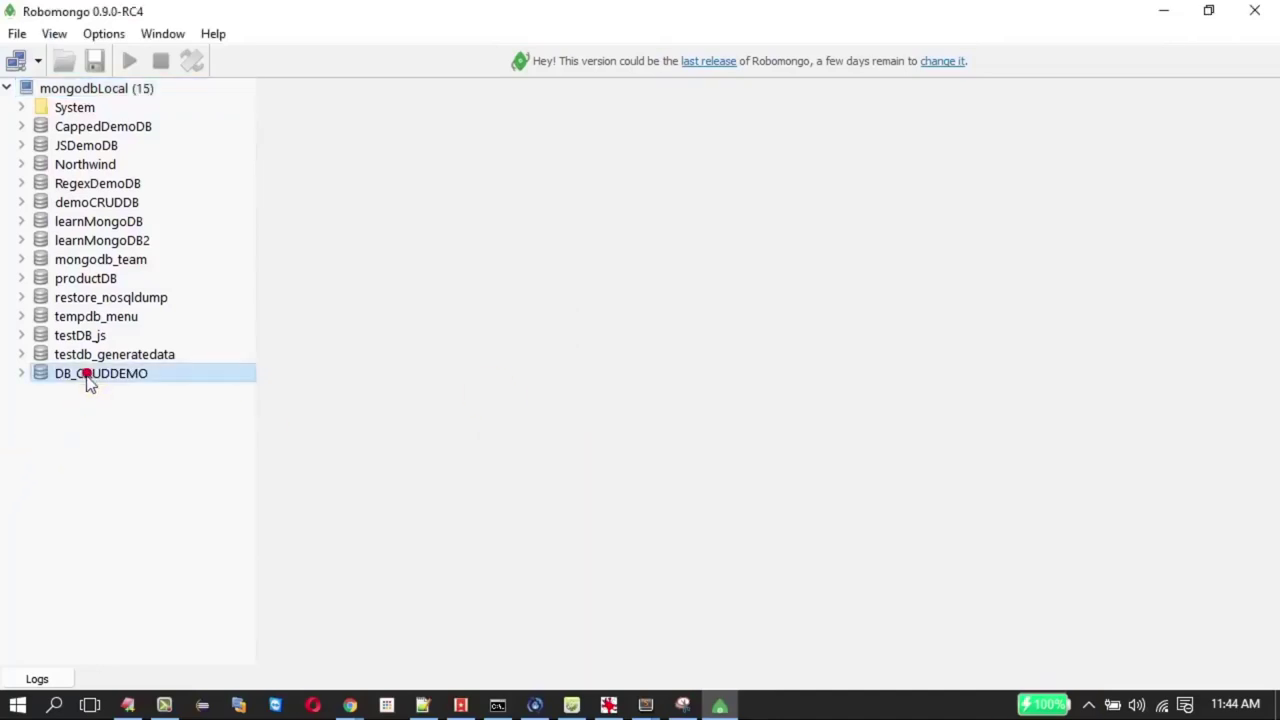
pyautogui.click(20, 373)
pyautogui.click(35, 394)
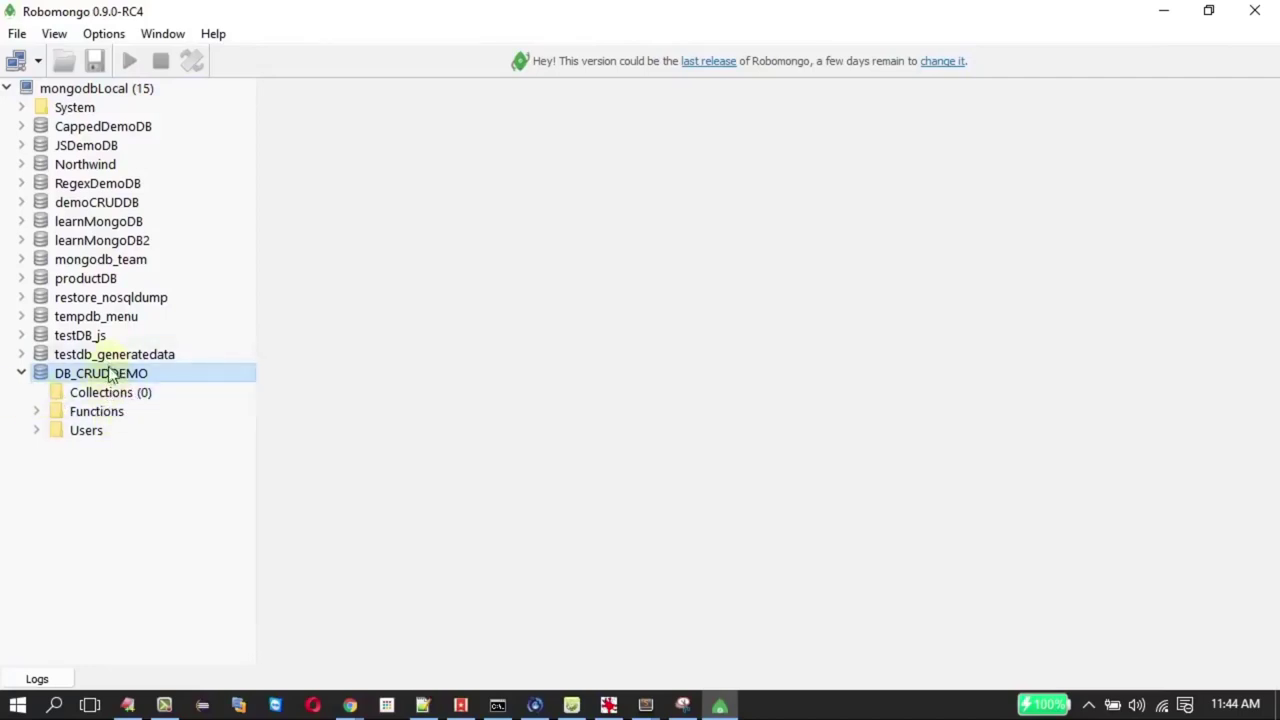
pyautogui.rightClick(112, 393)
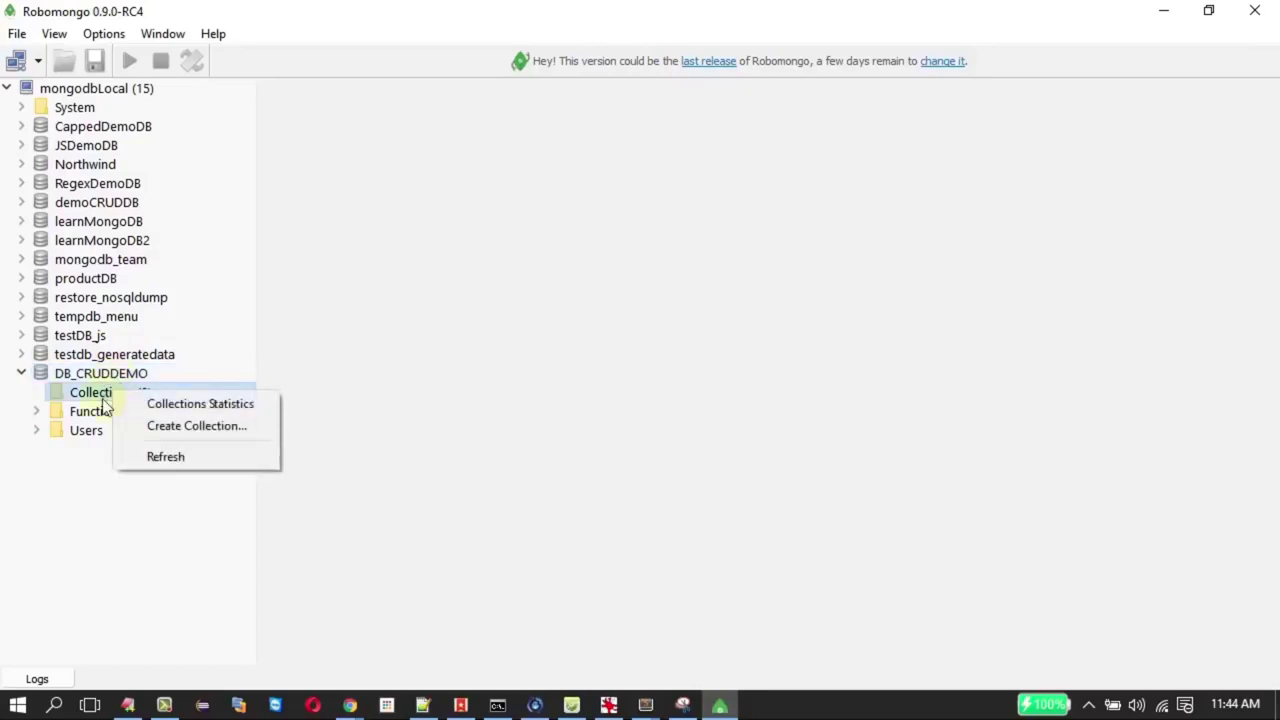
pyautogui.click(163, 436)
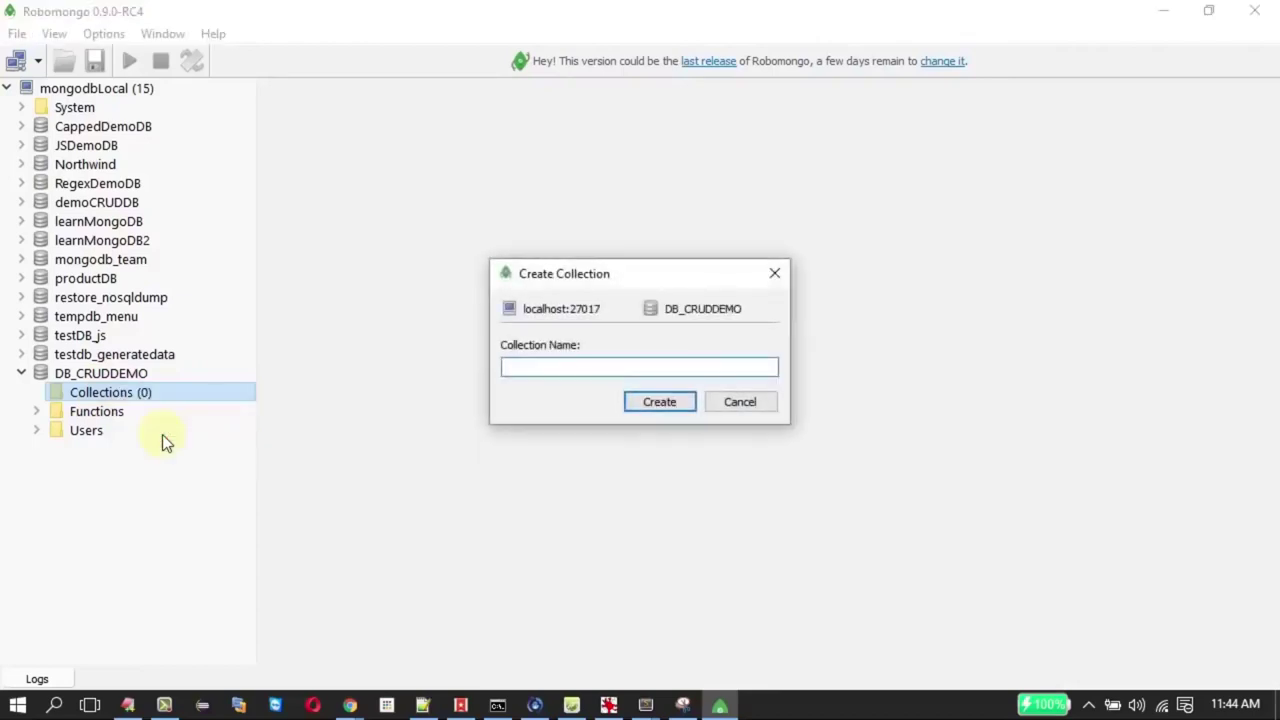
pyautogui.write('demo_cr')
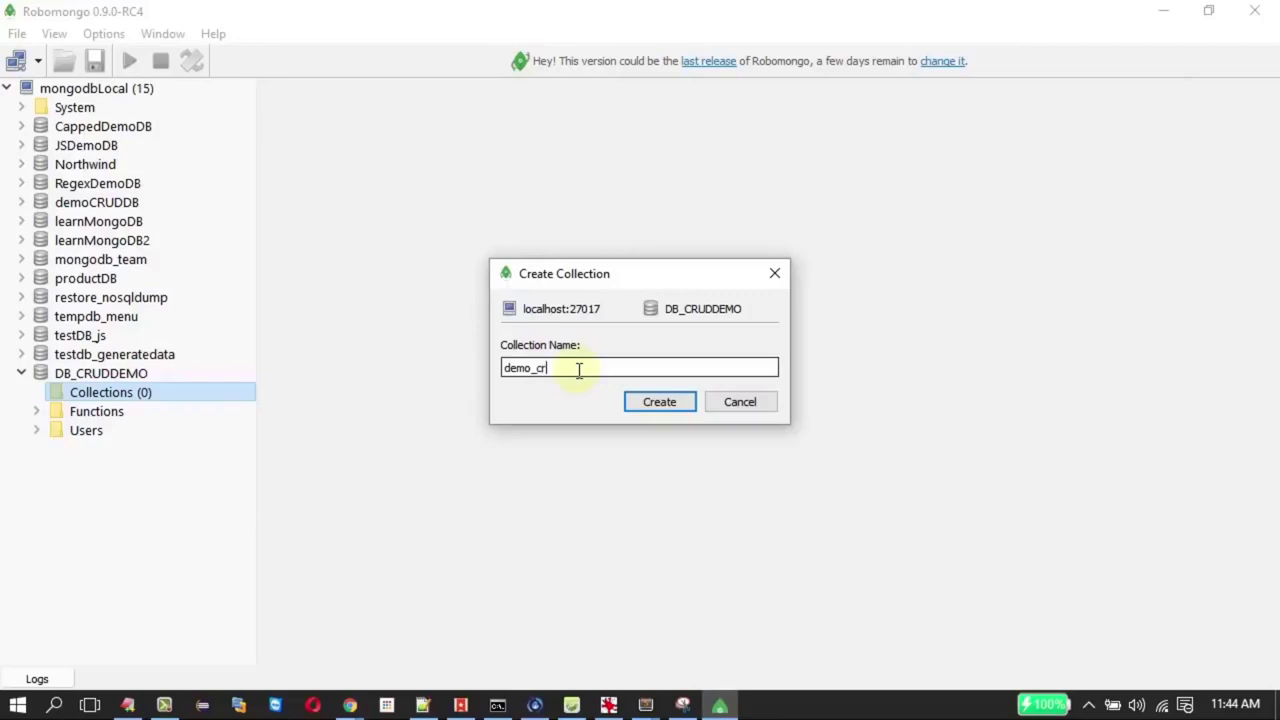
pyautogui.write('ud_collection')
pyautogui.press('Return')
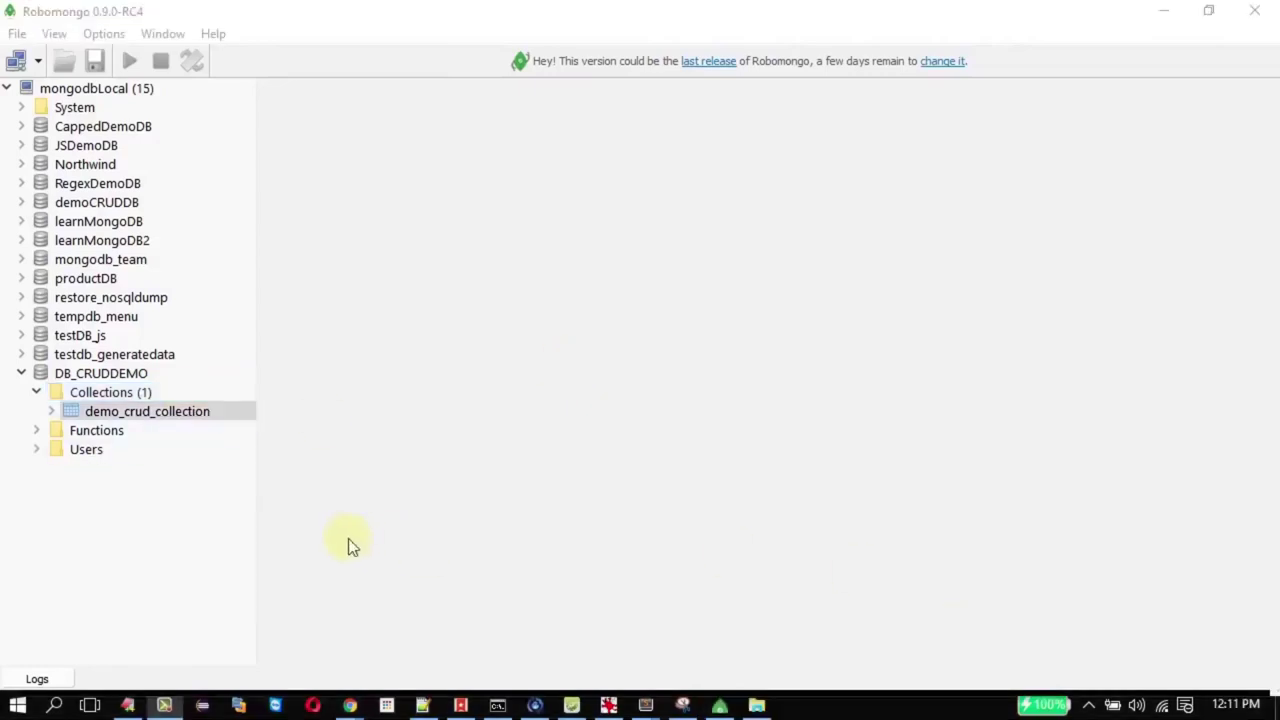
# View the documents in demo_crud_collection and check the CRUD operations outline on the presentation slide
pyautogui.click(184, 420)
pyautogui.doubleClick(183, 412)
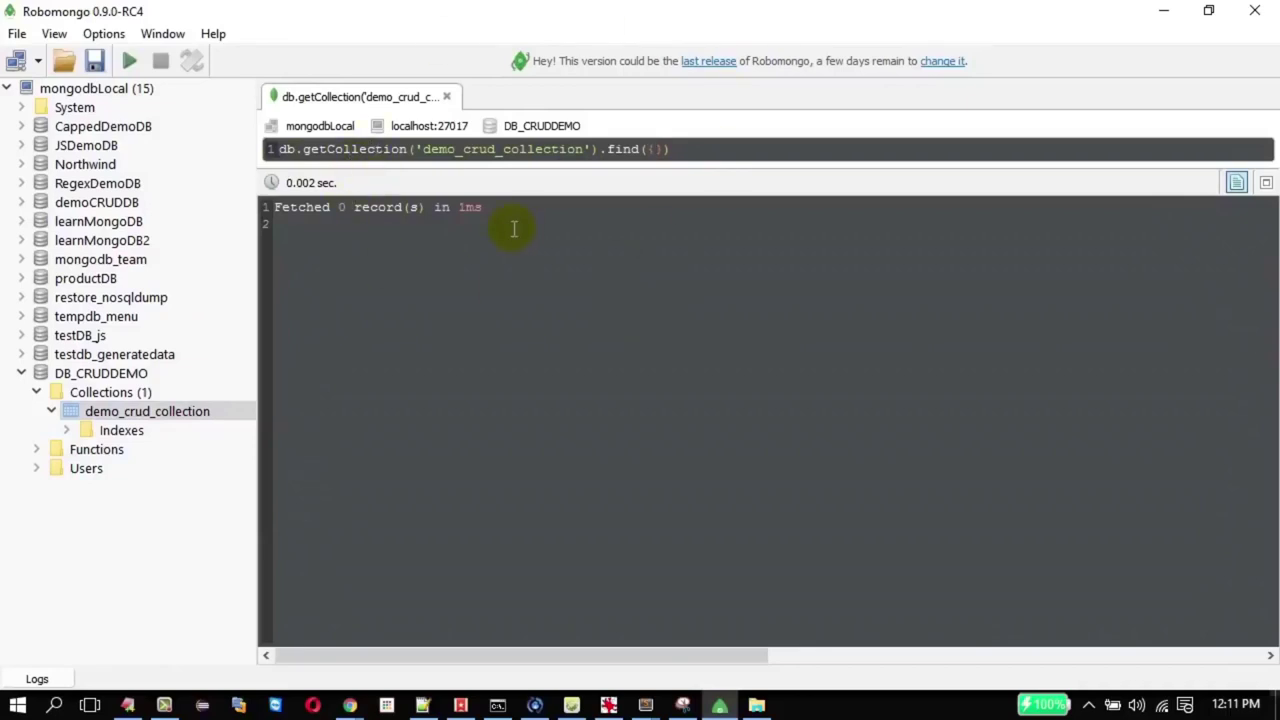
pyautogui.hotkey('alt', 'Tab')
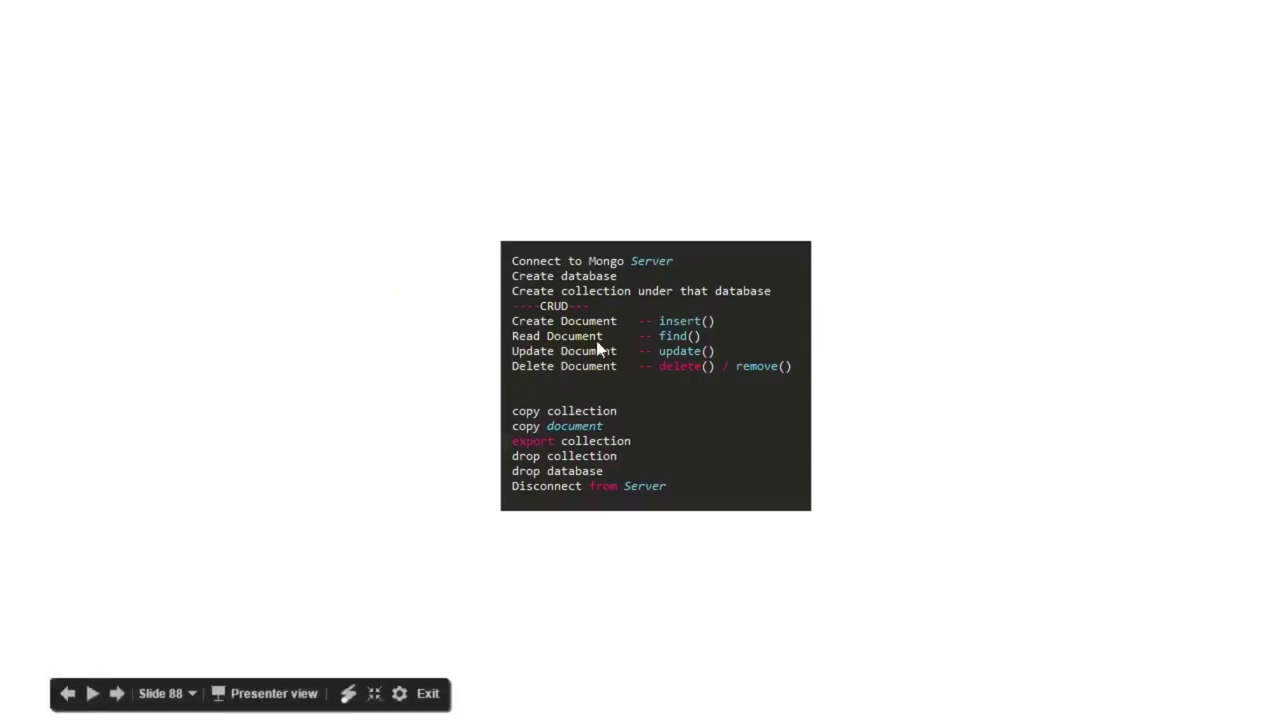
pyautogui.hotkey('alt', 'Tab')
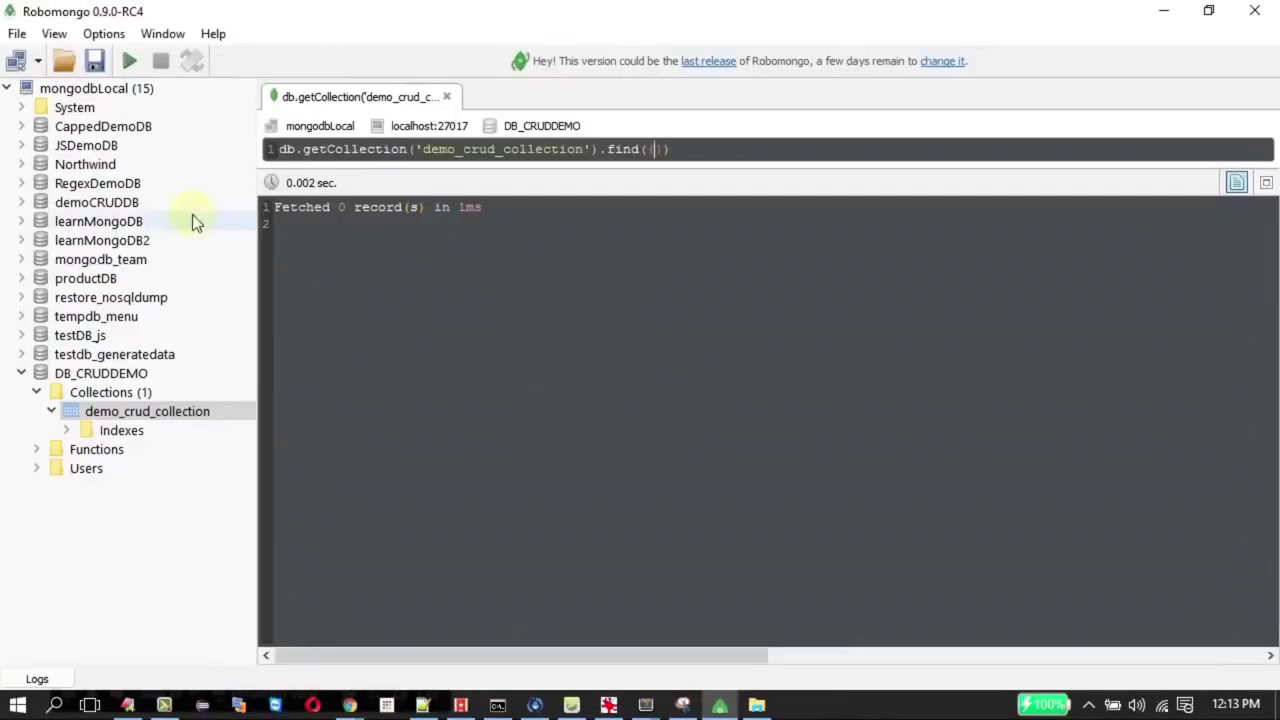
# Start inserting a new document into demo_crud_collection, placing the cursor inside its empty braces
pyautogui.rightClick(131, 418)
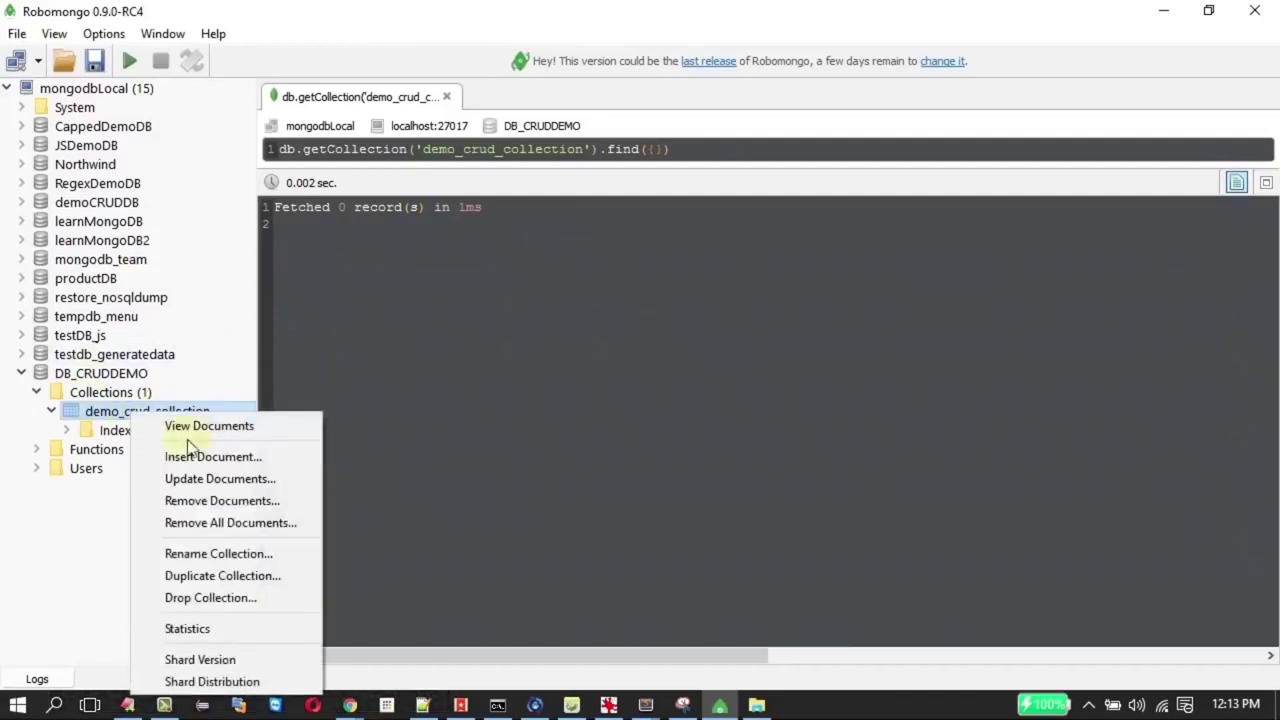
pyautogui.click(199, 456)
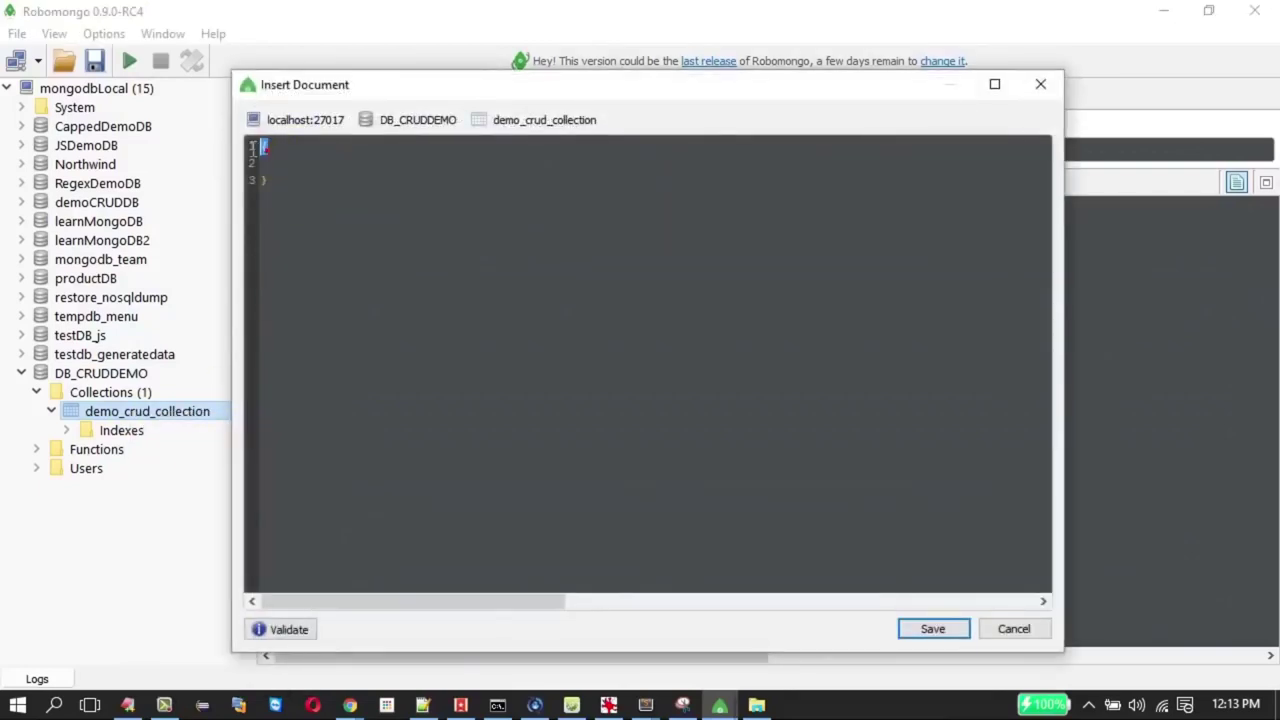
pyautogui.click(252, 150)
pyautogui.click(300, 167)
pyautogui.click(298, 170)
pyautogui.click(358, 157)
# Switch to the Wikipedia JSON page in Chrome and copy the whole example object describing a person
pyautogui.hotkey('alt', 'Tab')
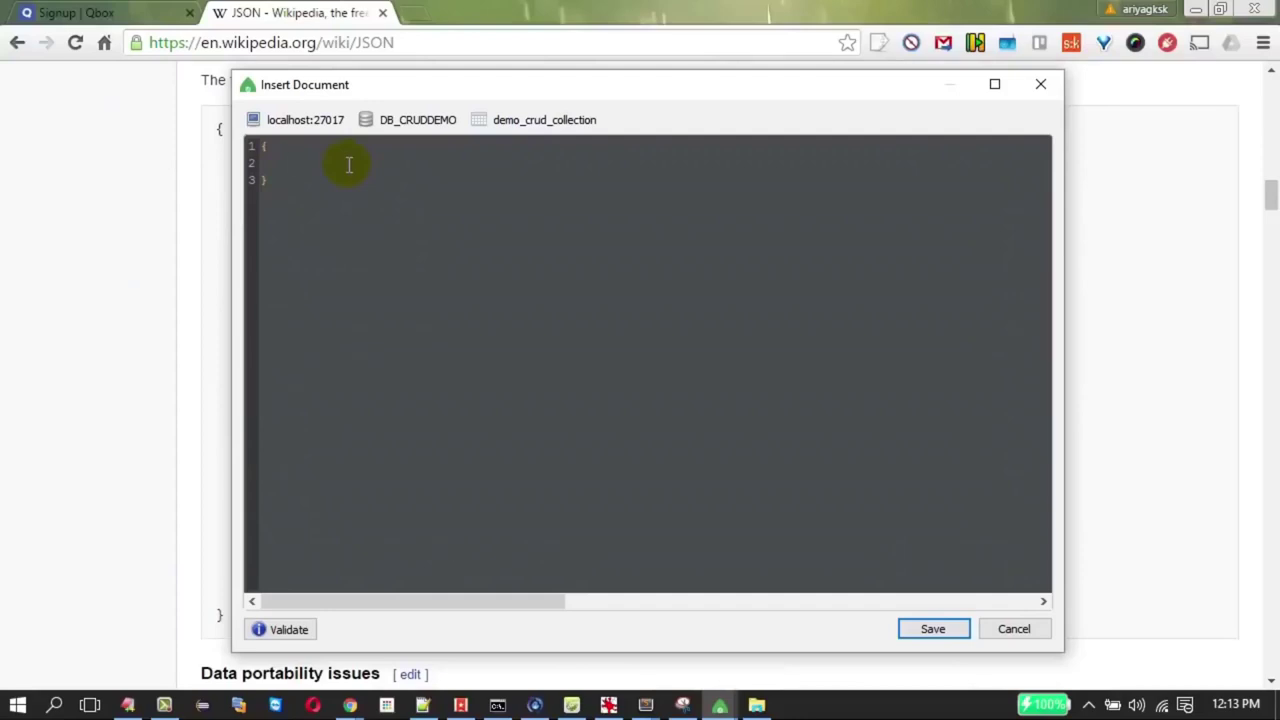
pyautogui.hotkey('alt', 'Tab')
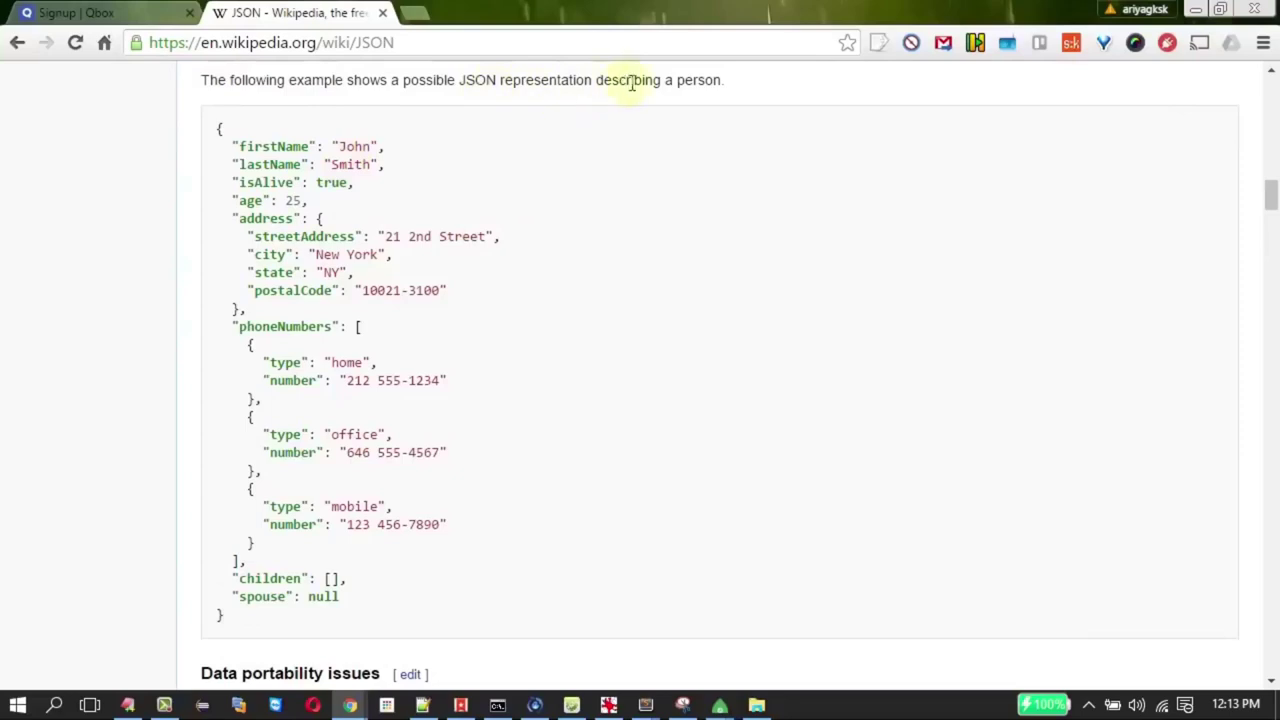
pyautogui.moveTo(218, 122); pyautogui.dragTo(263, 617)
pyautogui.hotkey('ctrl', 'c')
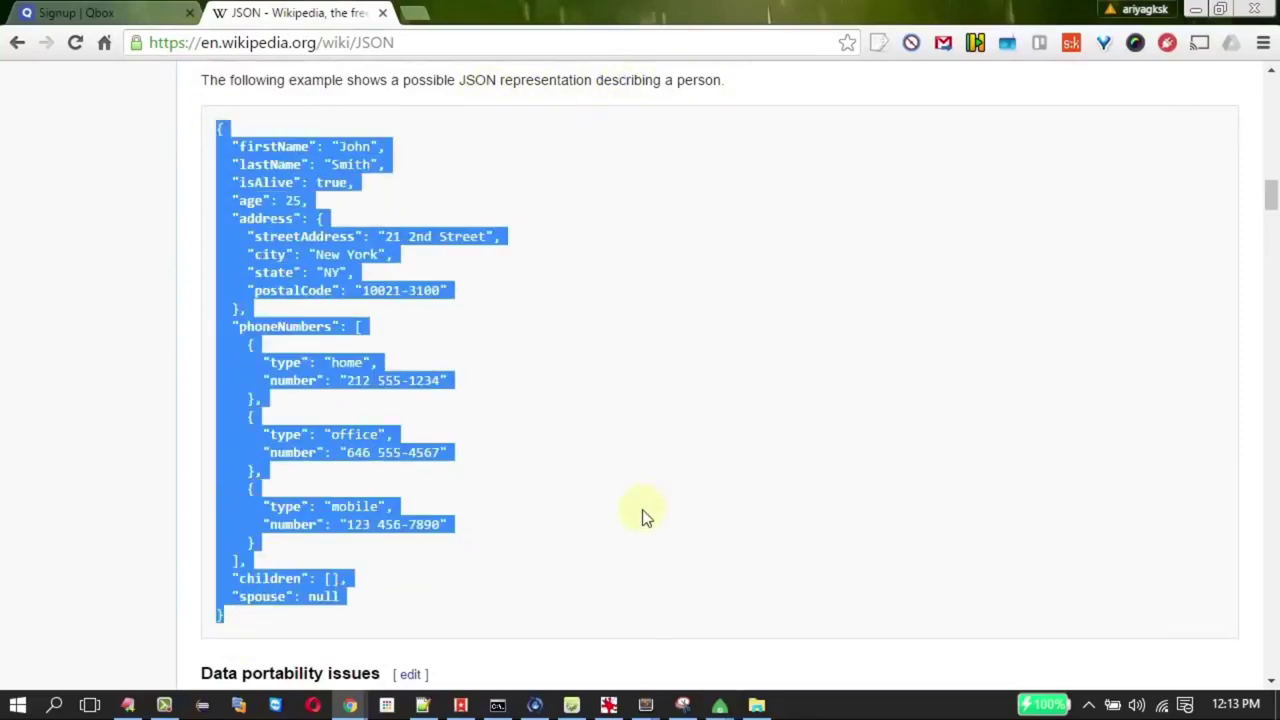
# Return to Robomongo and paste the copied person JSON between the braces of the new document
pyautogui.hotkey('alt', 'Tab')
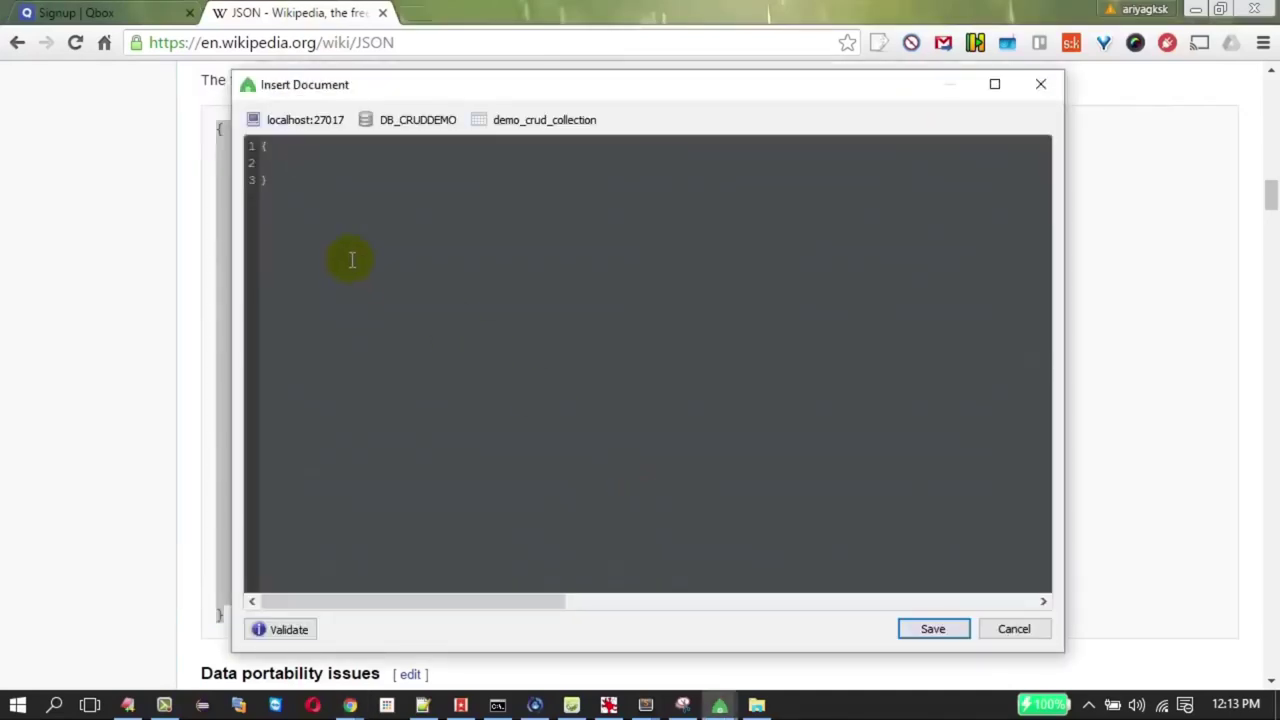
pyautogui.hotkey('ctrl', 'v')
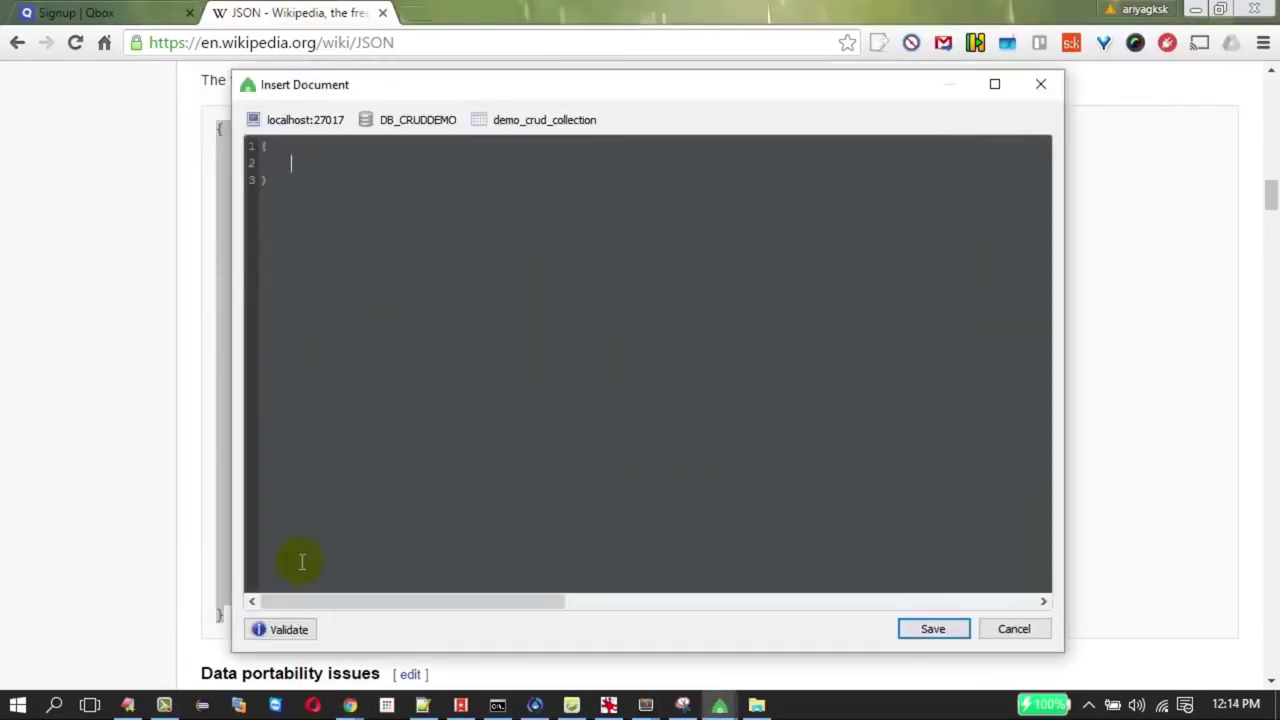
pyautogui.hotkey('ctrl', 'v')
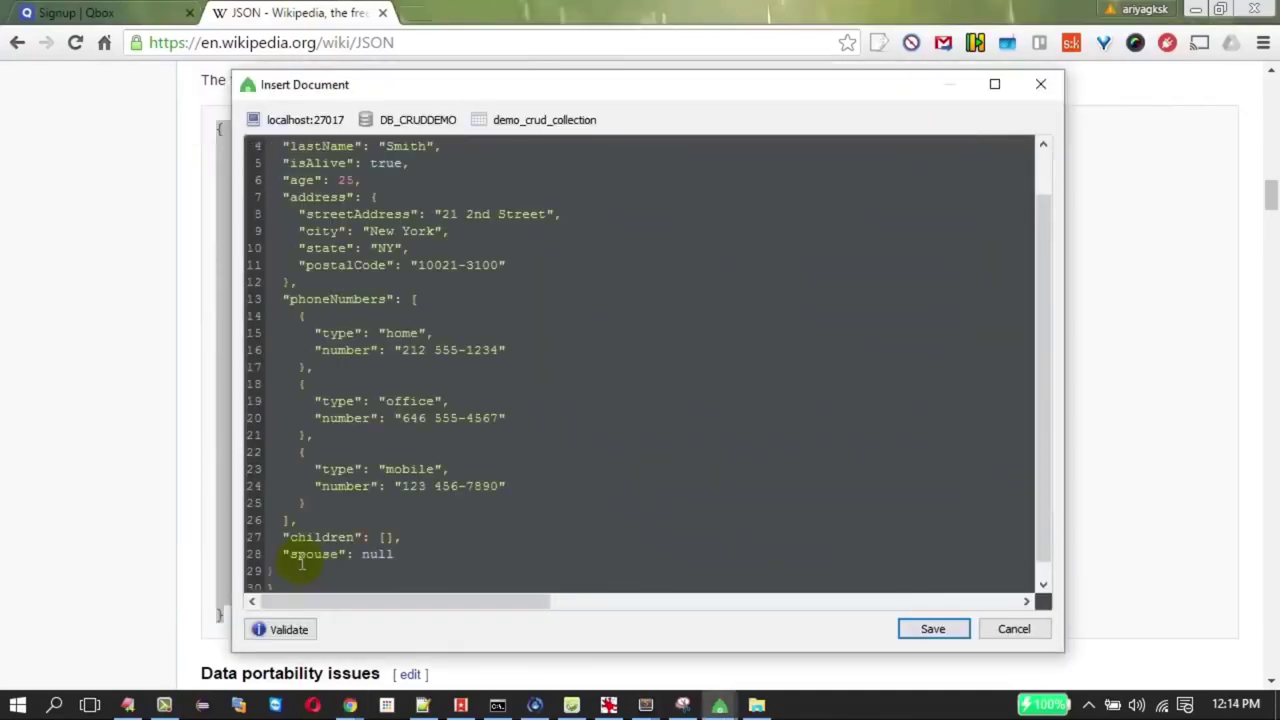
pyautogui.scroll(2, 335, 530)
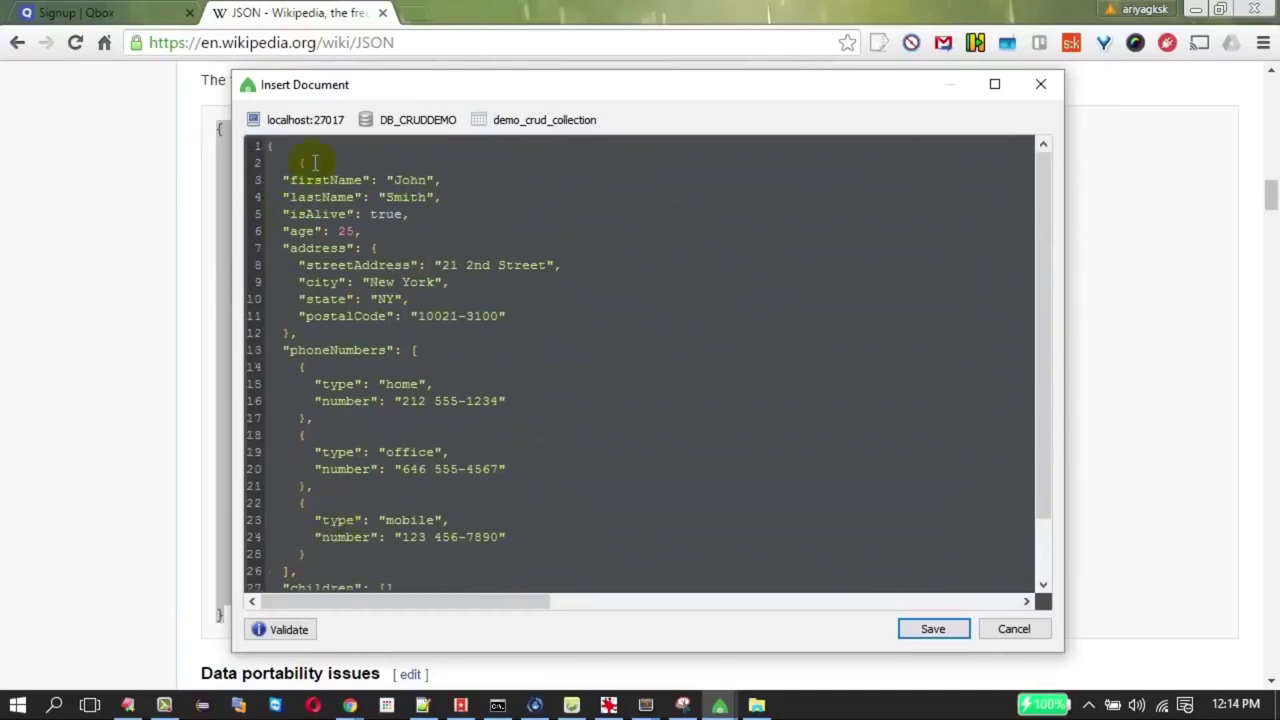
# Remove the extra outer braces that came with the pasted JSON, and validate the document
pyautogui.scroll(-2, 335, 347)
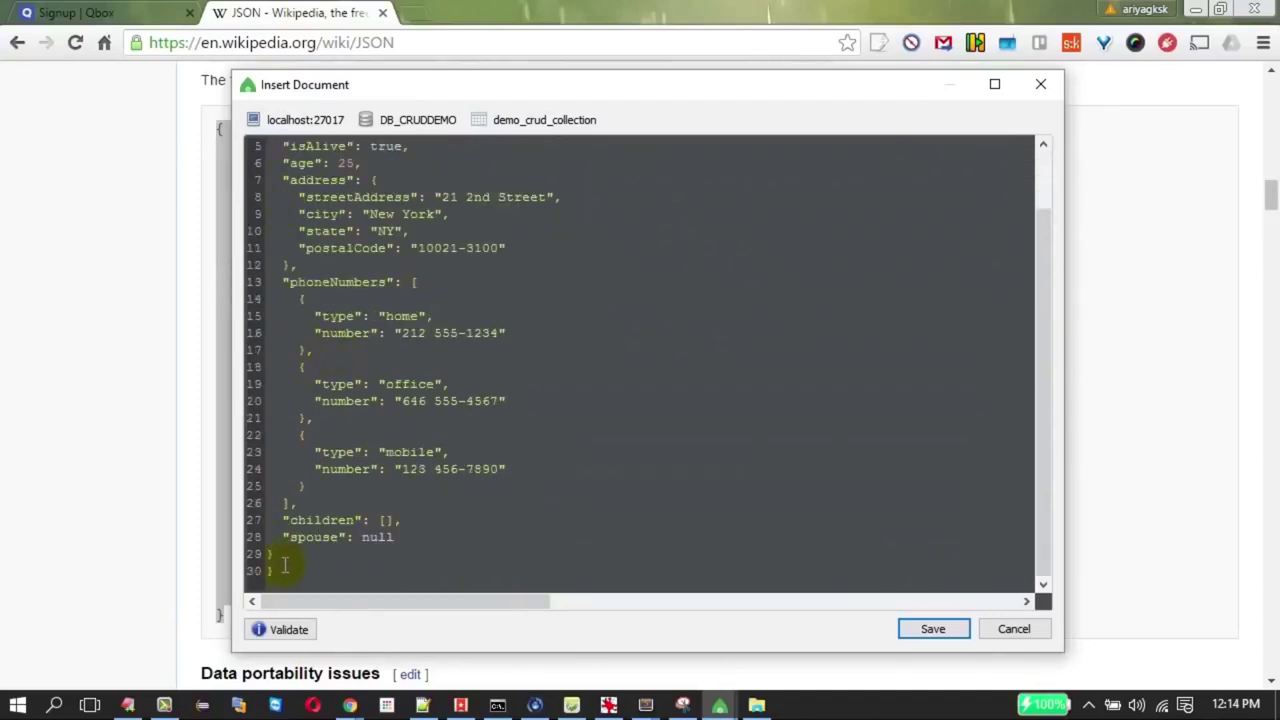
pyautogui.scroll(2, 405, 543)
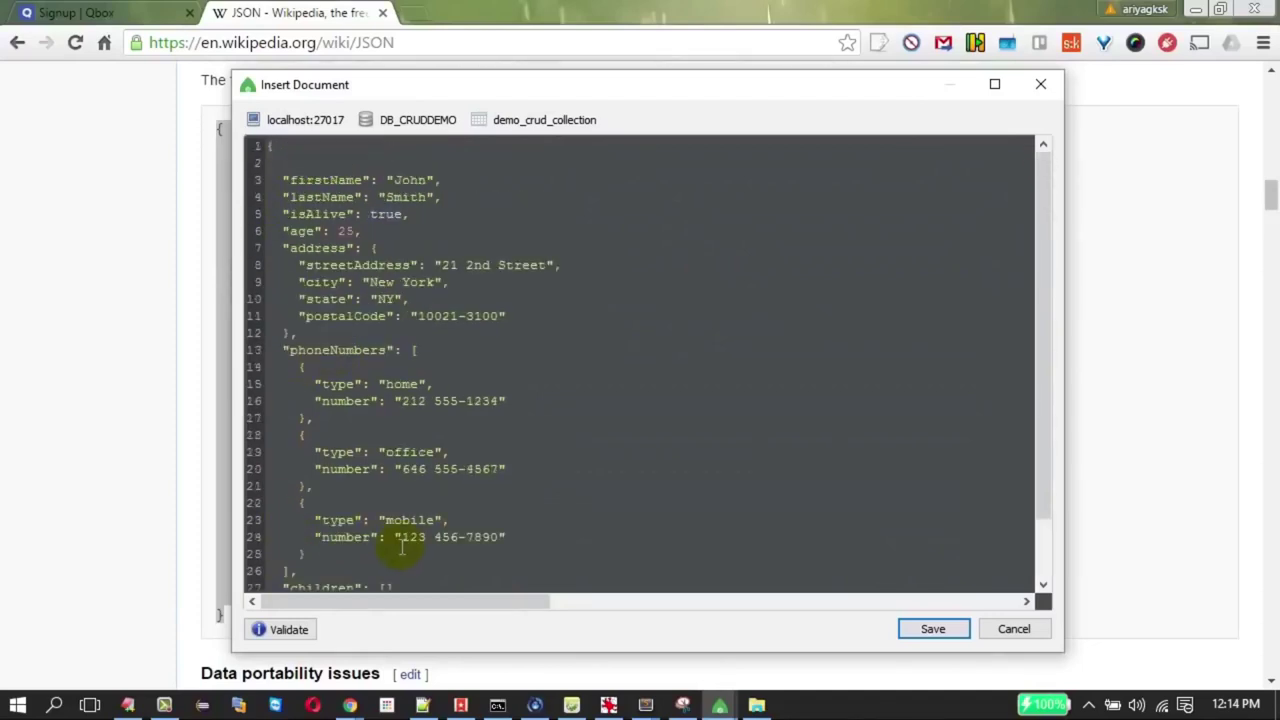
pyautogui.click(303, 630)
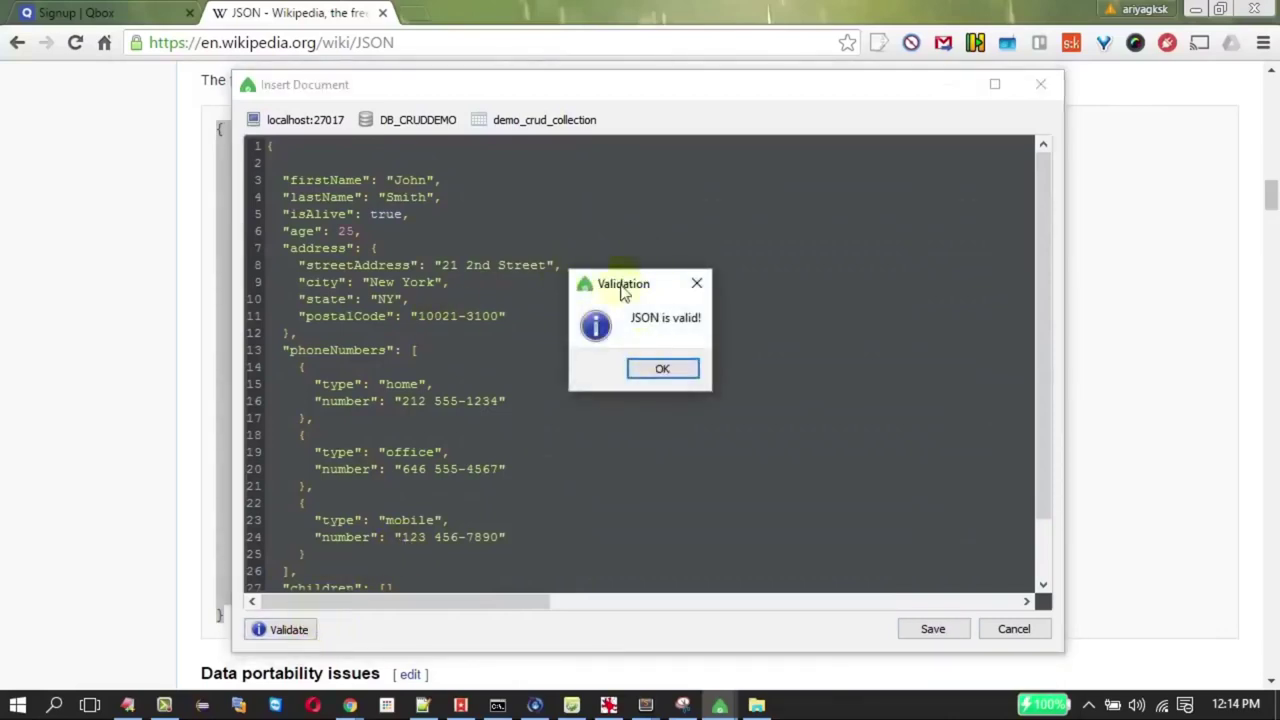
pyautogui.click(697, 287)
# Test the JSON validation with the address object's closing brace and comma deleted, and undo that deletion
pyautogui.moveTo(298, 333); pyautogui.dragTo(252, 339)
pyautogui.press('BackSpace')
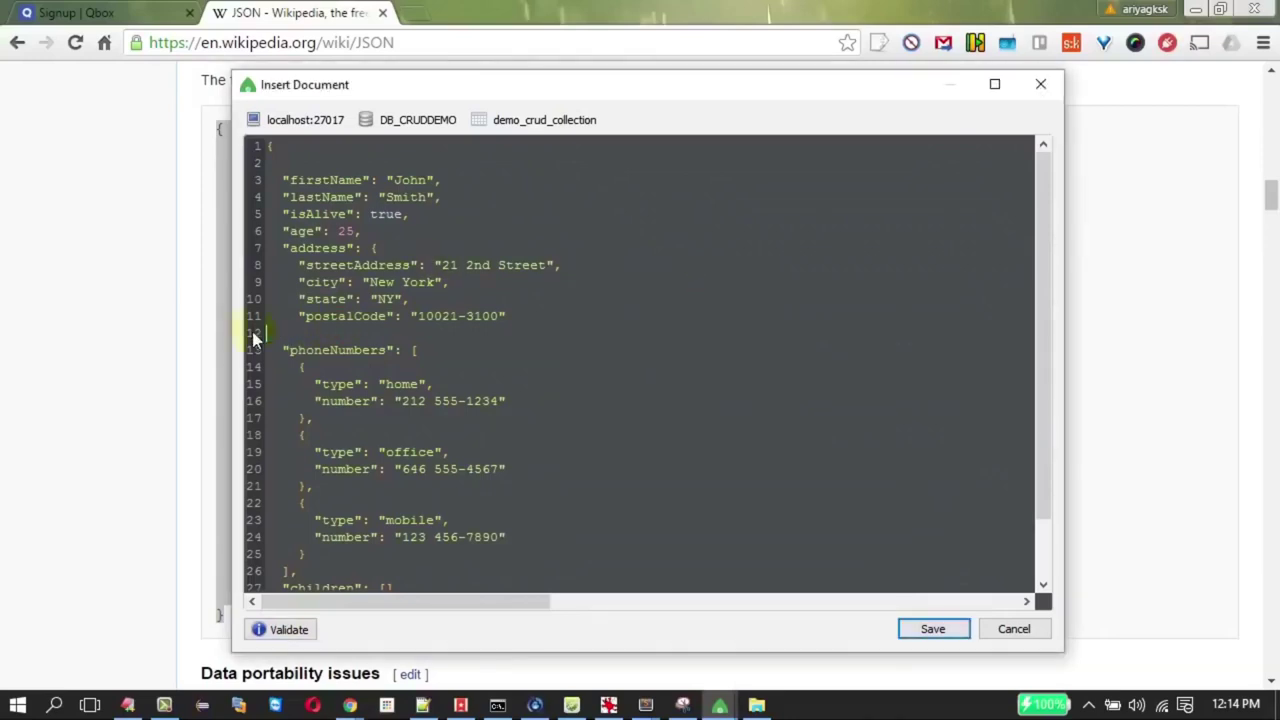
pyautogui.click(278, 632)
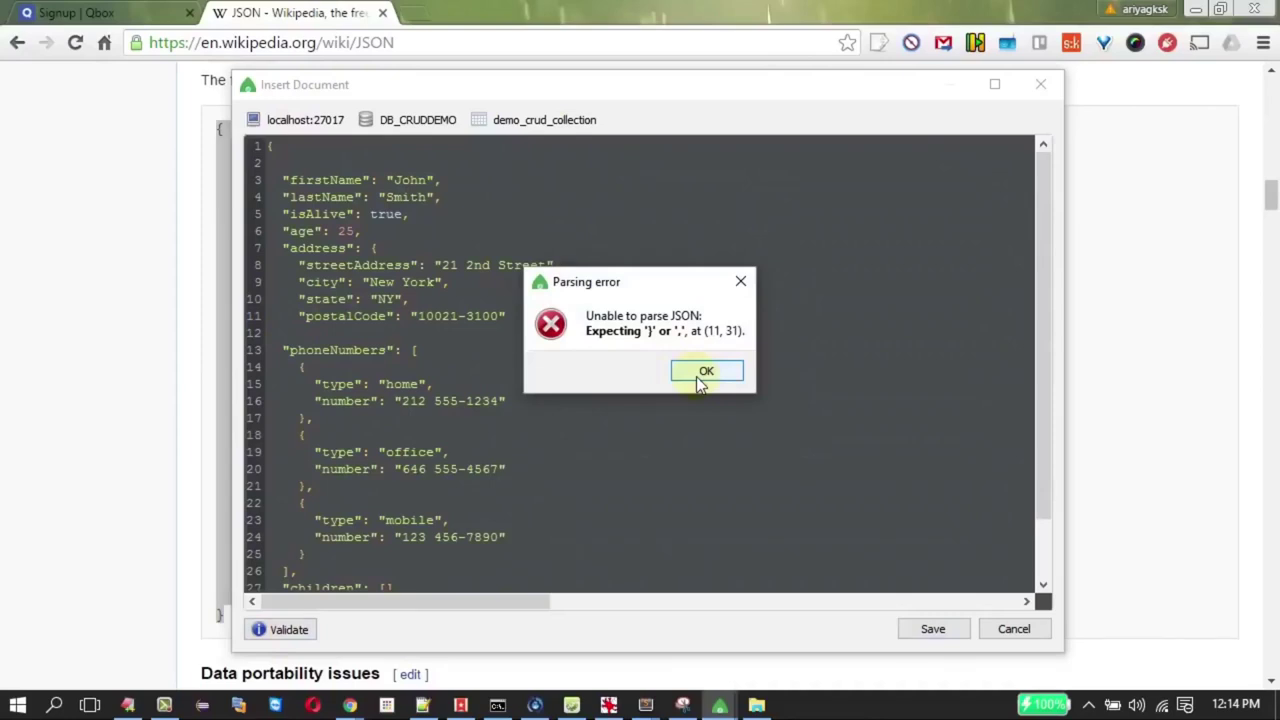
pyautogui.click(702, 380)
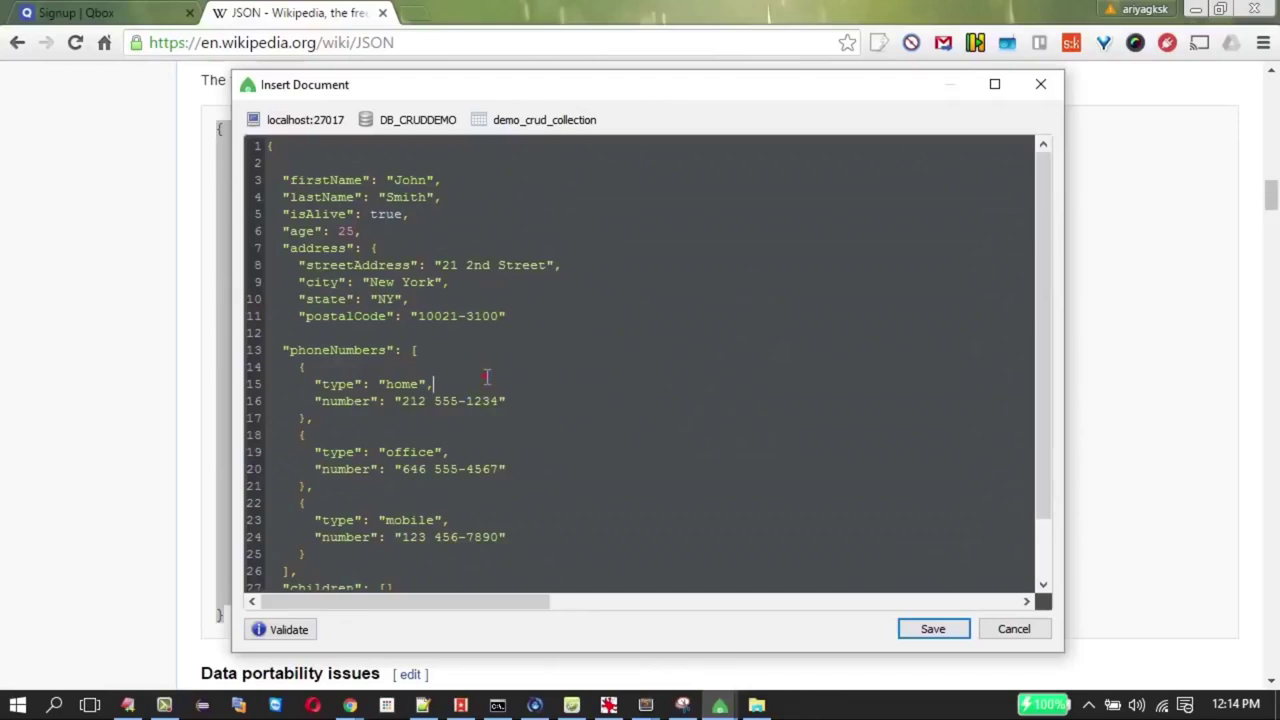
pyautogui.hotkey('ctrl', 'z')
# Validate the restored JSON again and save the new document to demo_crud_collection
pyautogui.click(275, 629)
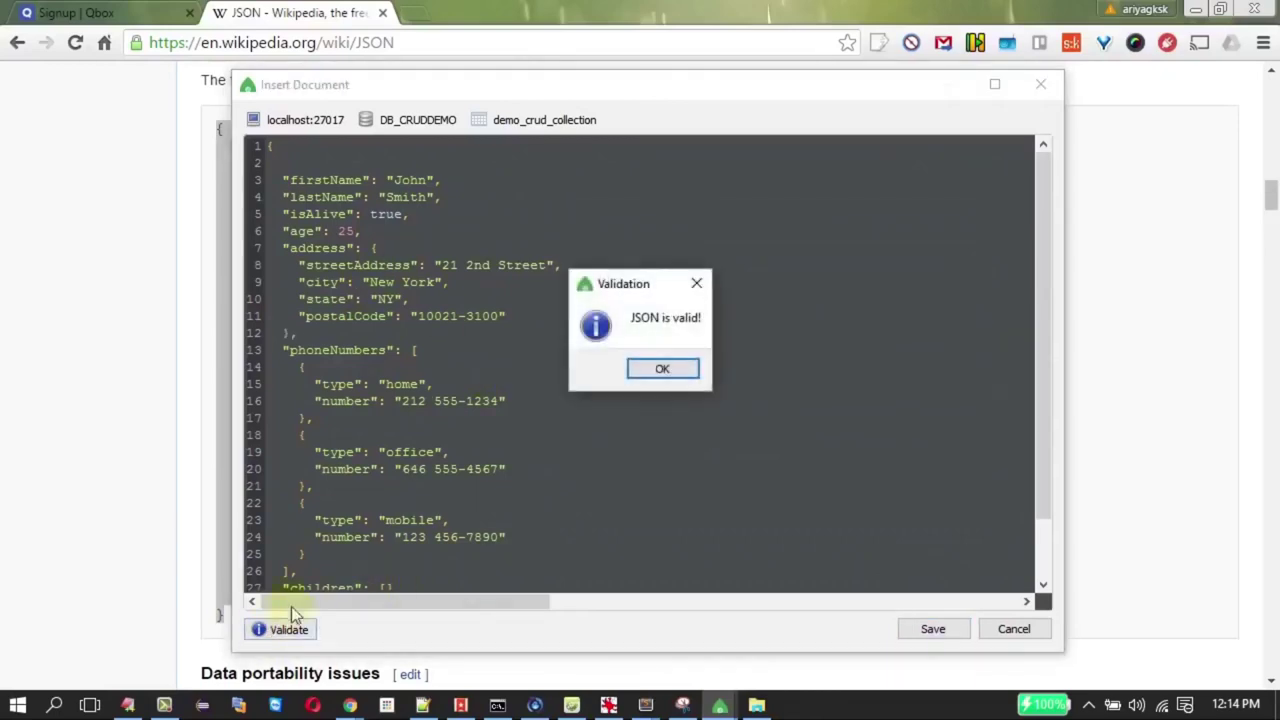
pyautogui.click(651, 373)
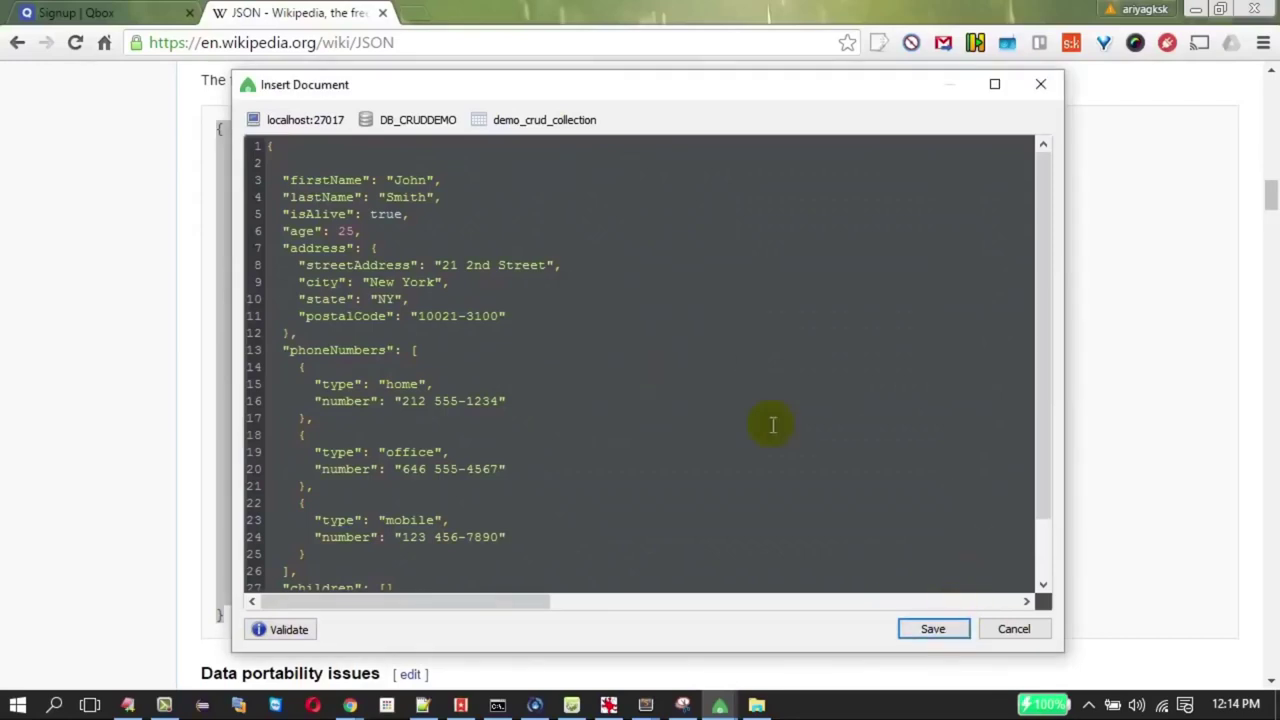
pyautogui.click(939, 633)
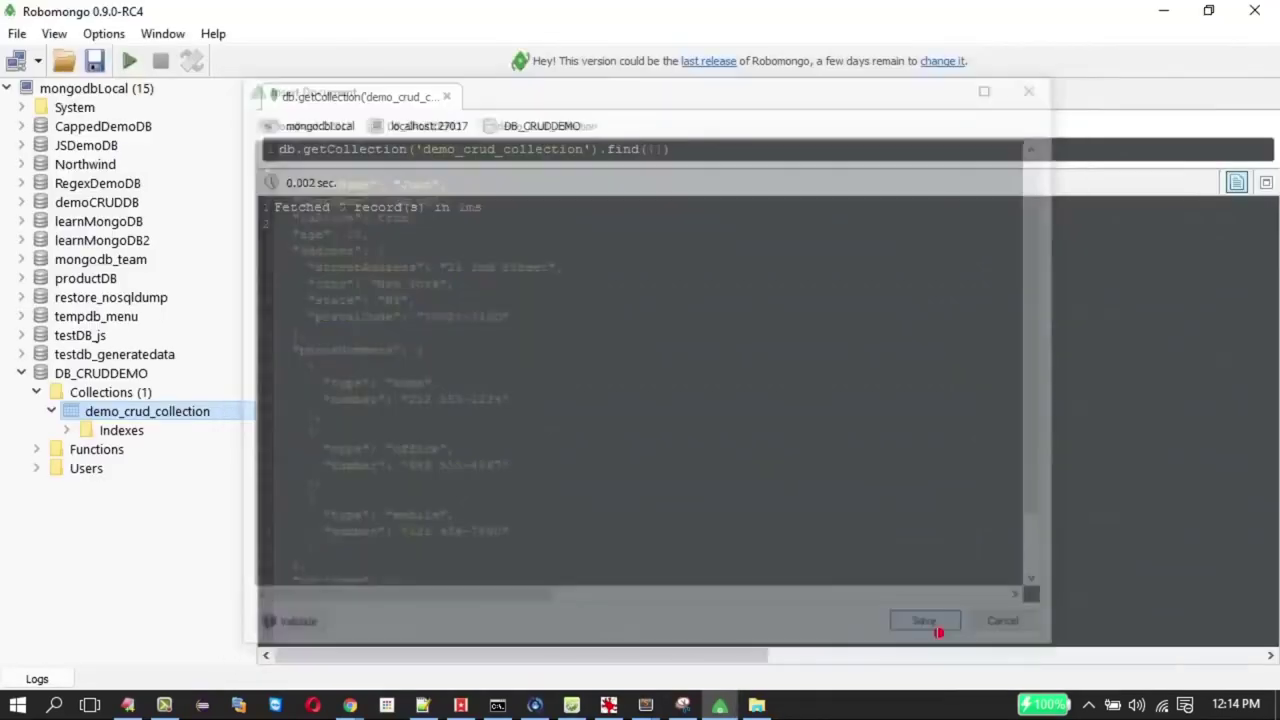
# View the documents in demo_crud_collection in tree, table and text mode
pyautogui.rightClick(199, 418)
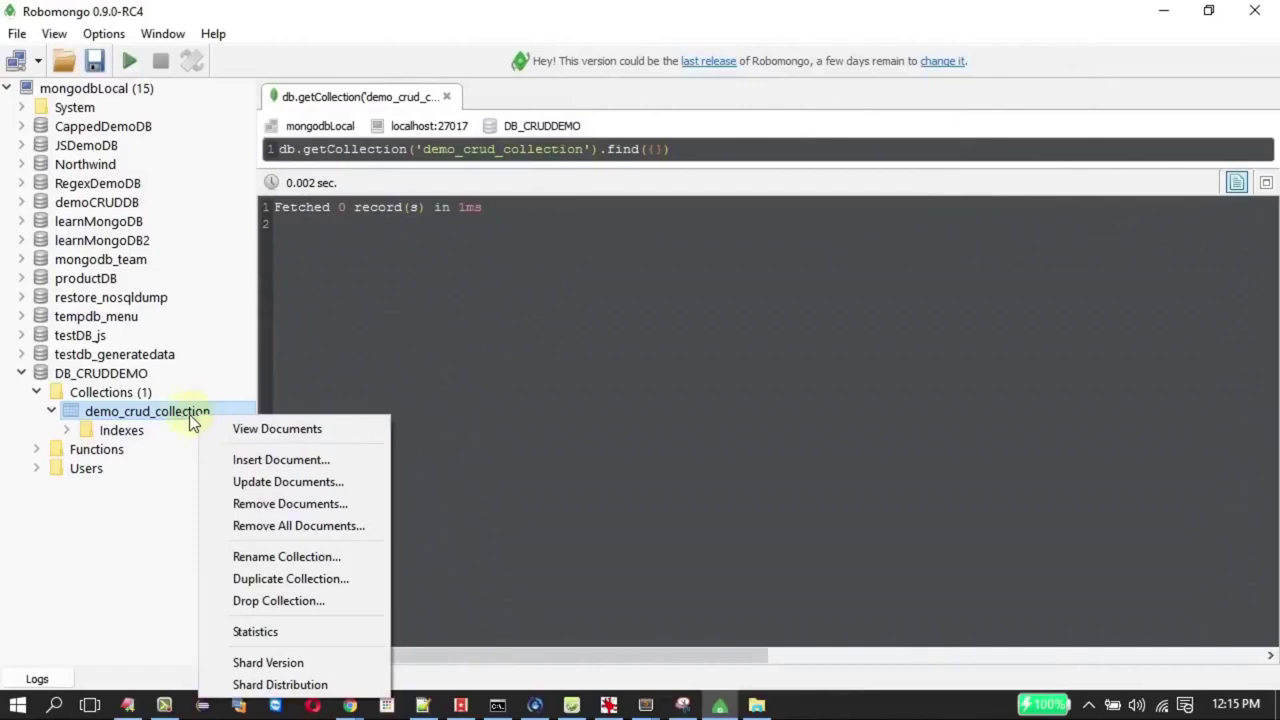
pyautogui.click(258, 430)
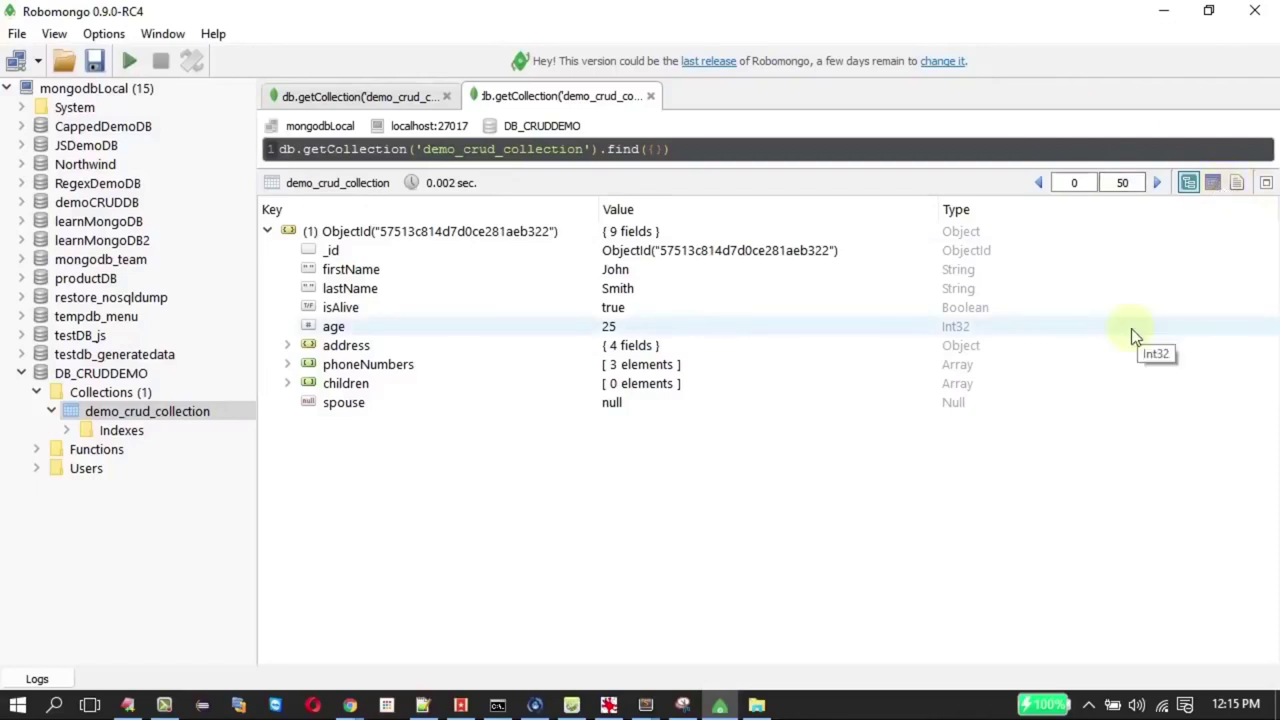
pyautogui.click(1214, 185)
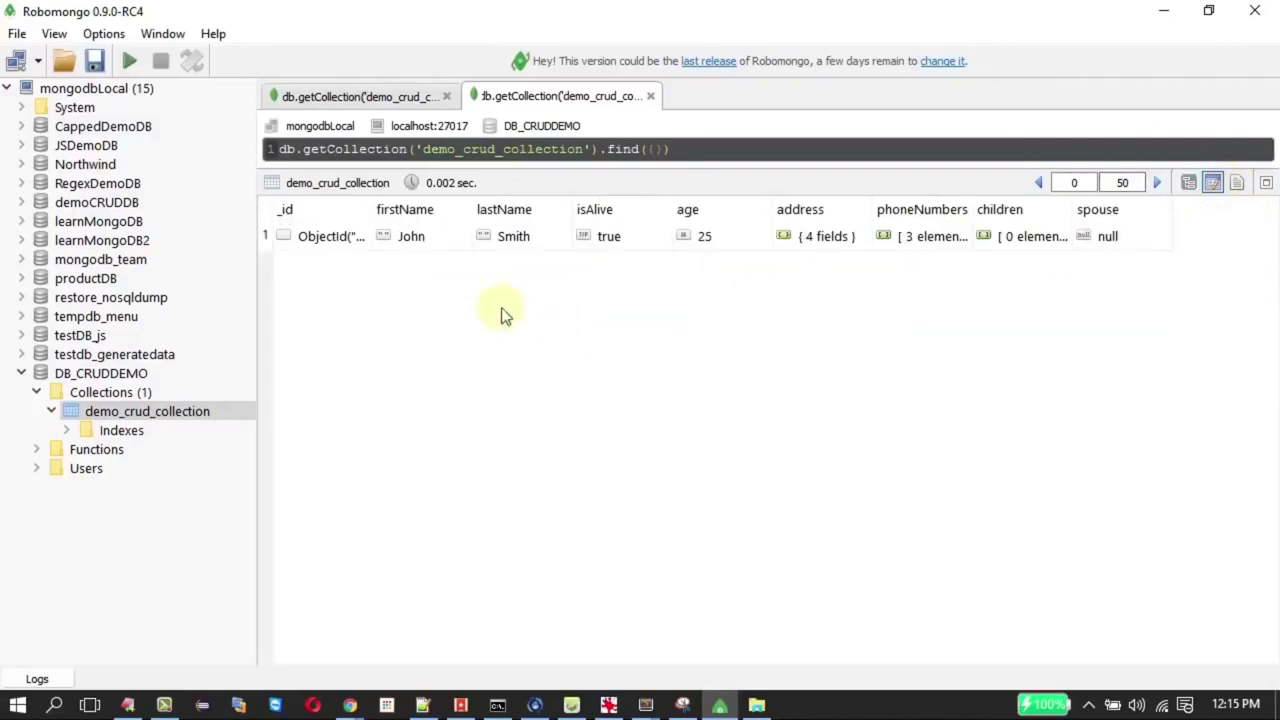
pyautogui.click(1236, 182)
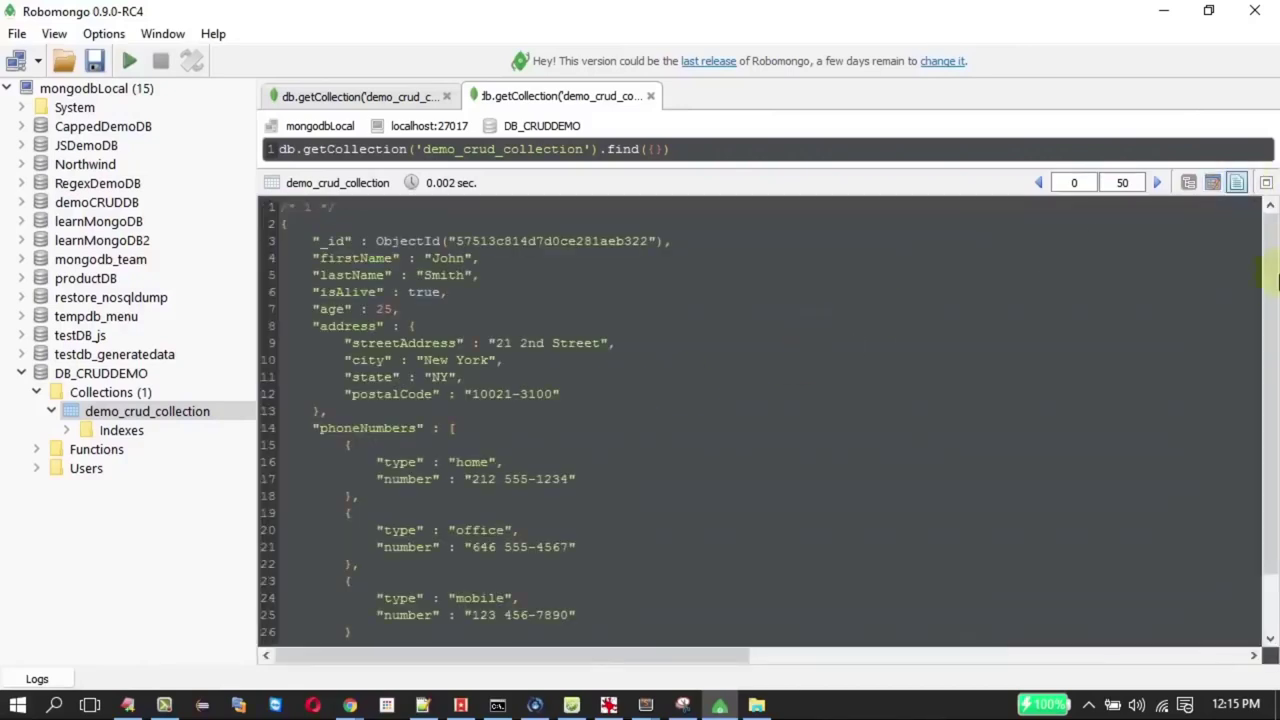
pyautogui.moveTo(1268, 259); pyautogui.dragTo(1265, 285)
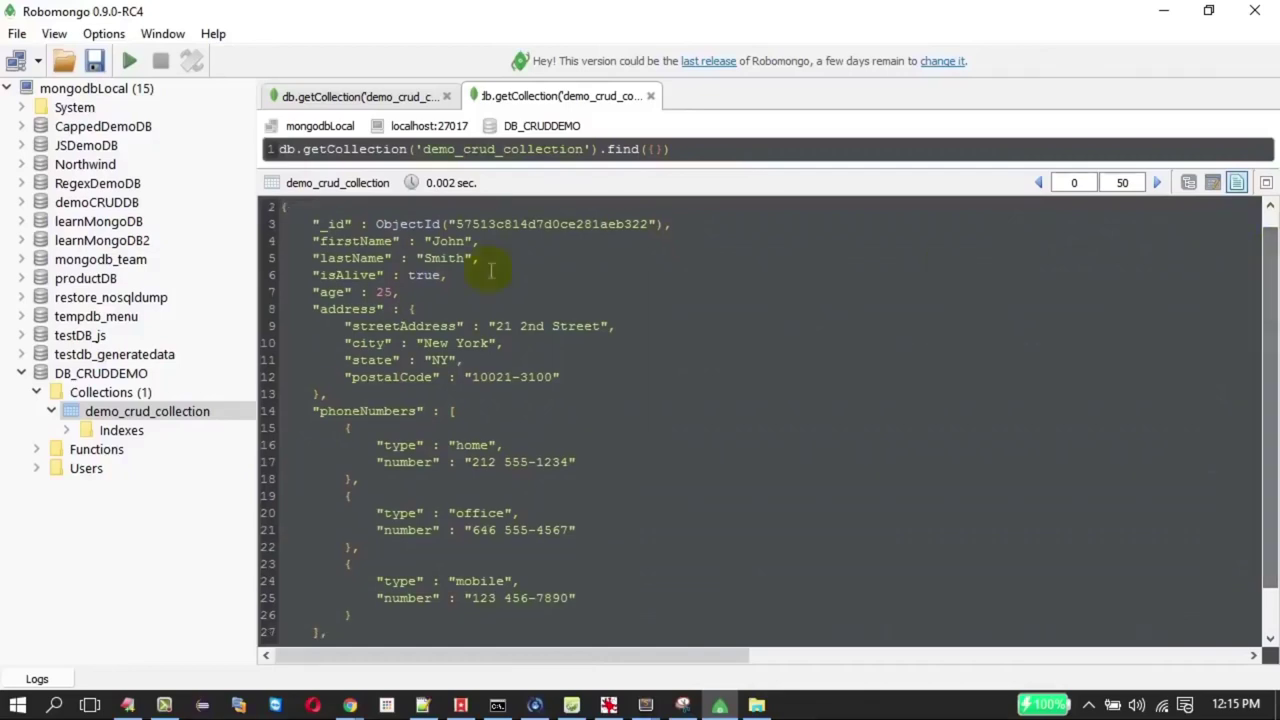
# Examine the _id field and its ObjectId value in the inserted document's text view
pyautogui.moveTo(303, 224); pyautogui.dragTo(760, 227)
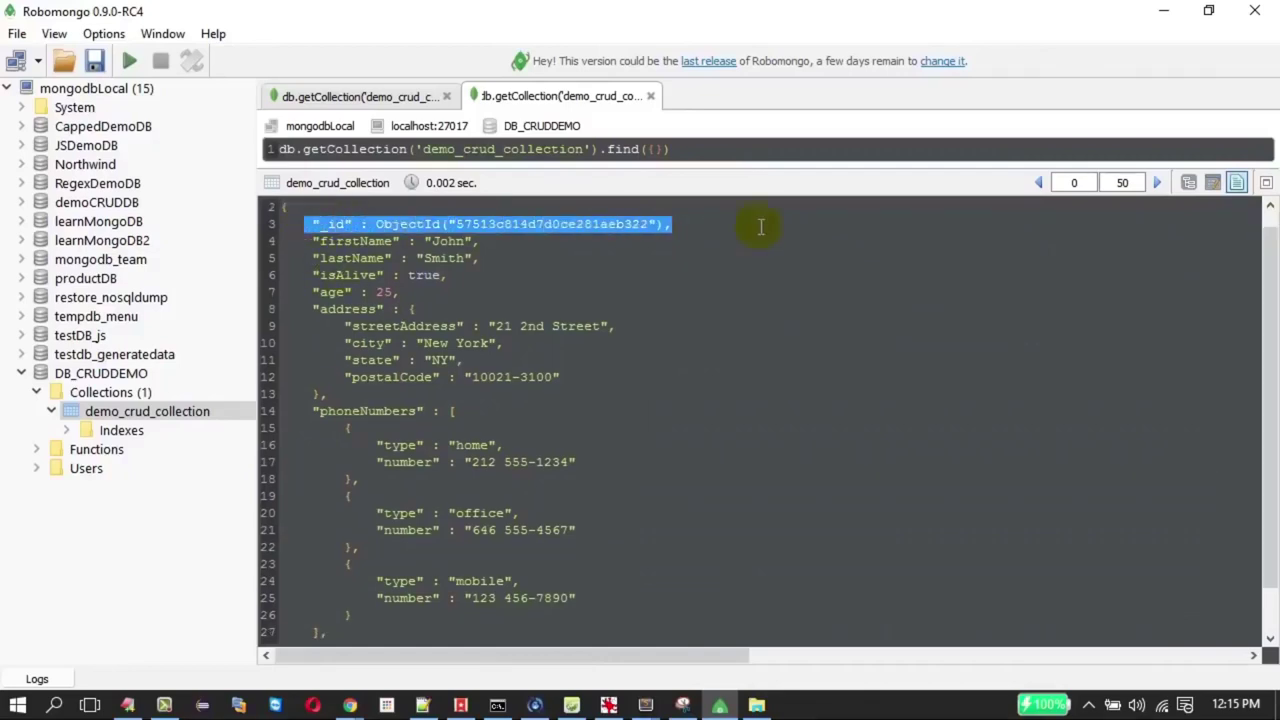
pyautogui.doubleClick(335, 224)
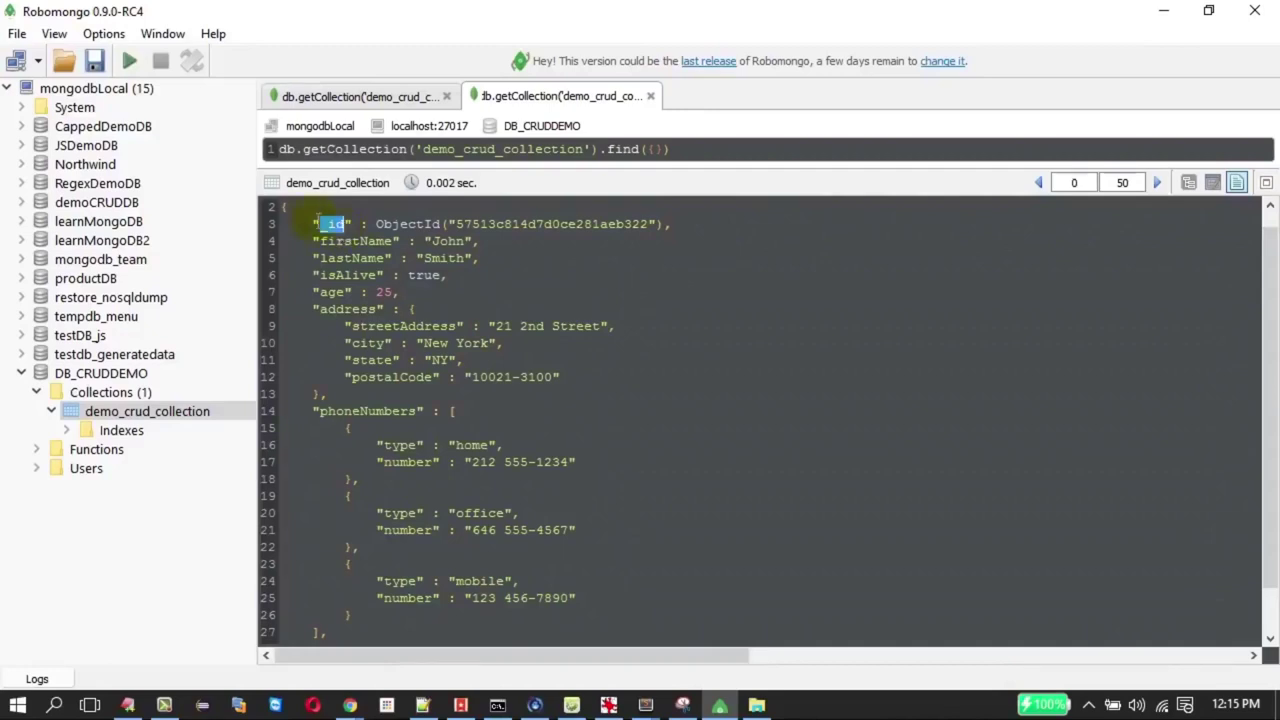
pyautogui.moveTo(290, 207); pyautogui.dragTo(297, 223)
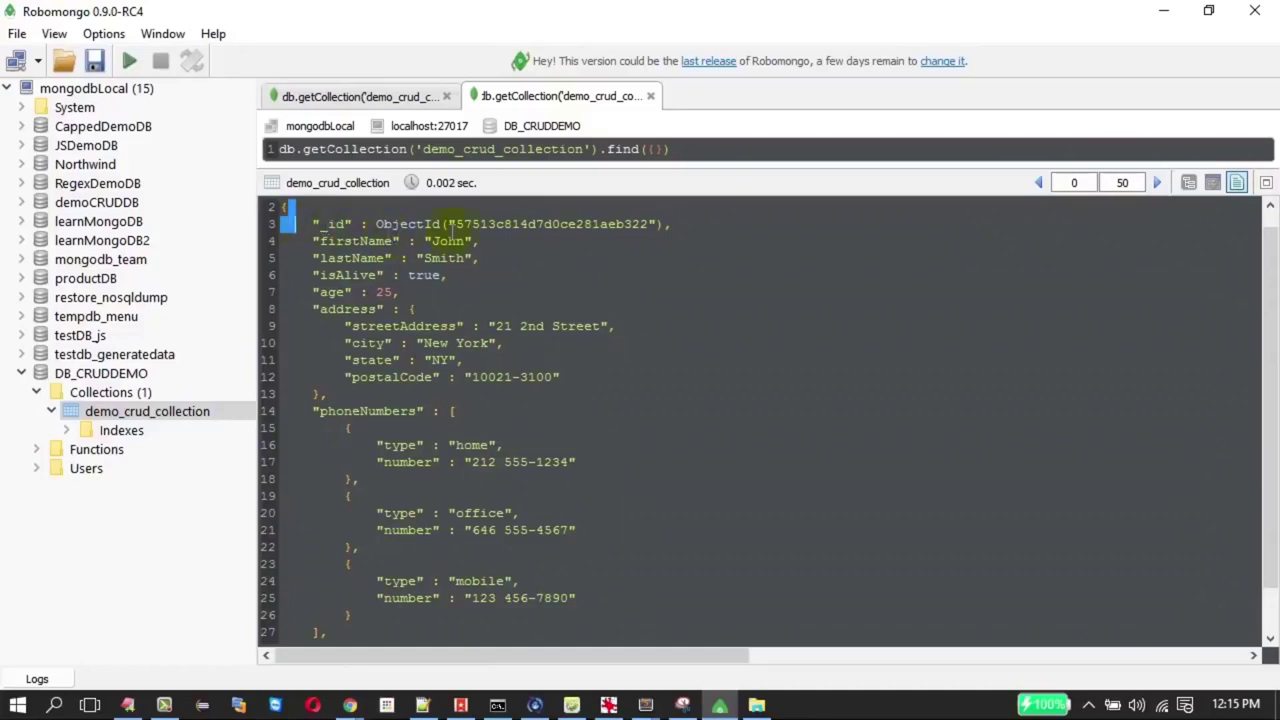
pyautogui.moveTo(456, 224); pyautogui.dragTo(650, 228)
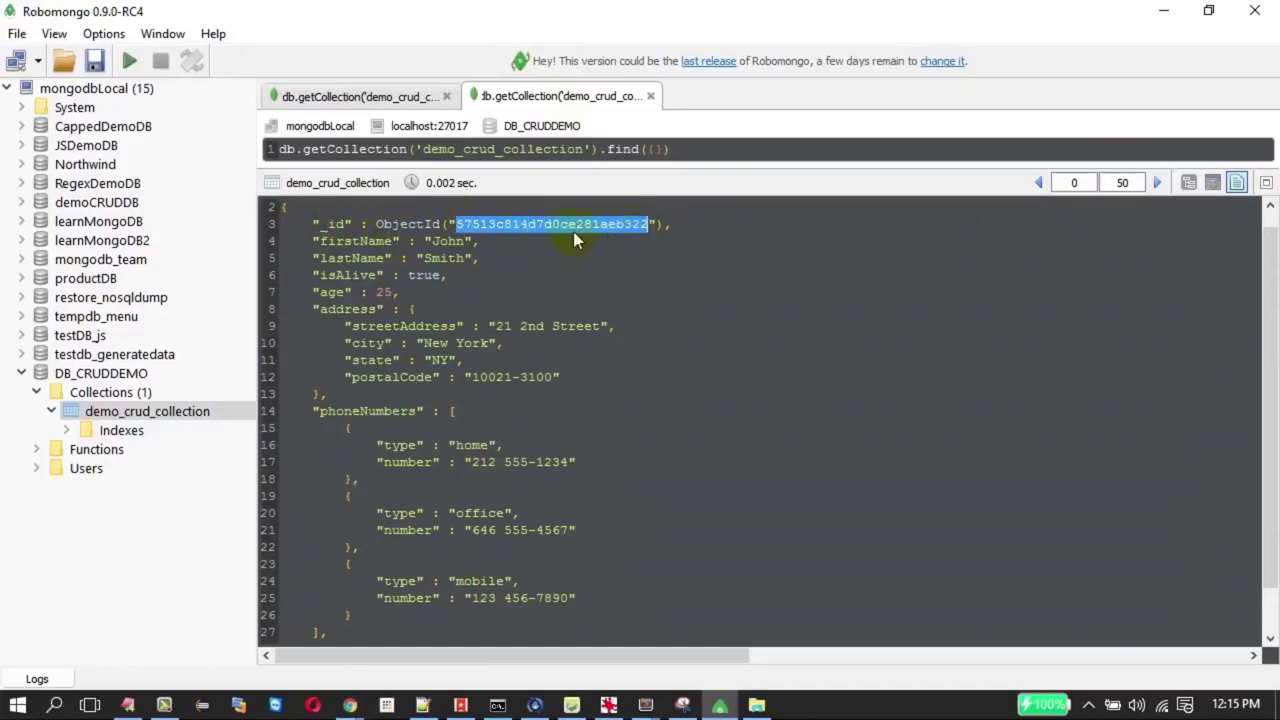
pyautogui.scroll(-1, 572, 237)
pyautogui.scroll(2, 557, 251)
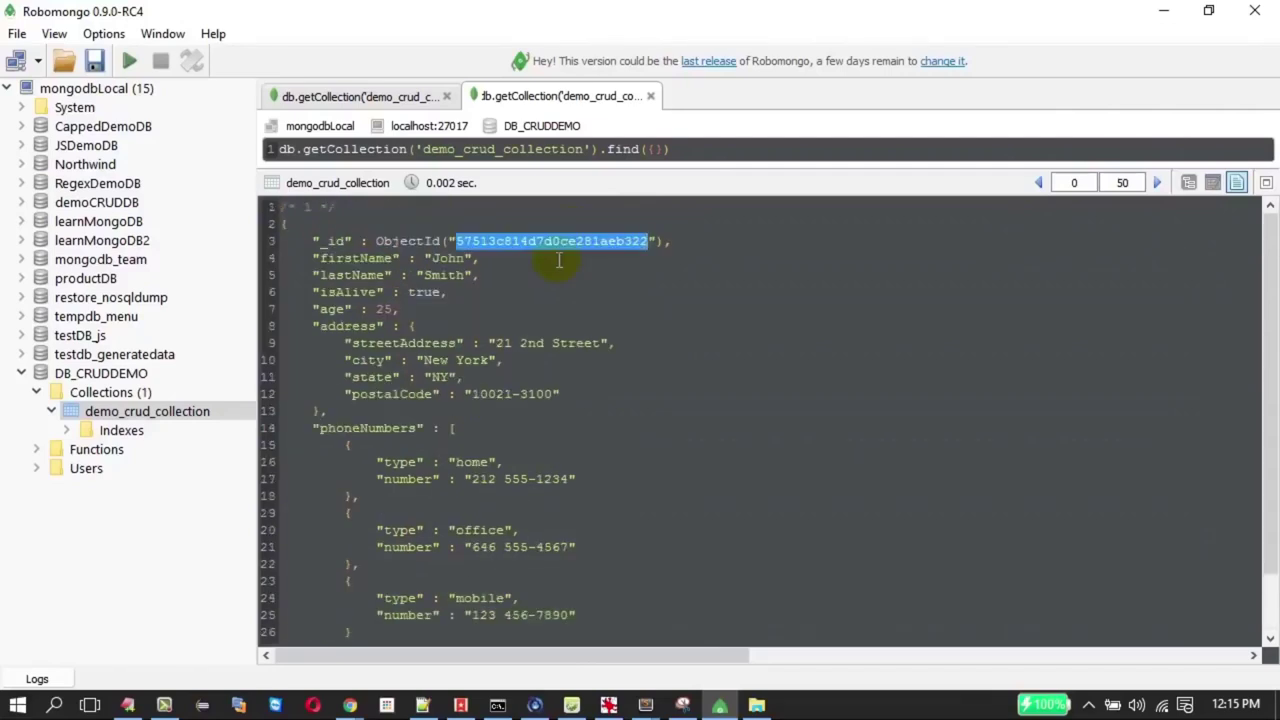
pyautogui.click(527, 304)
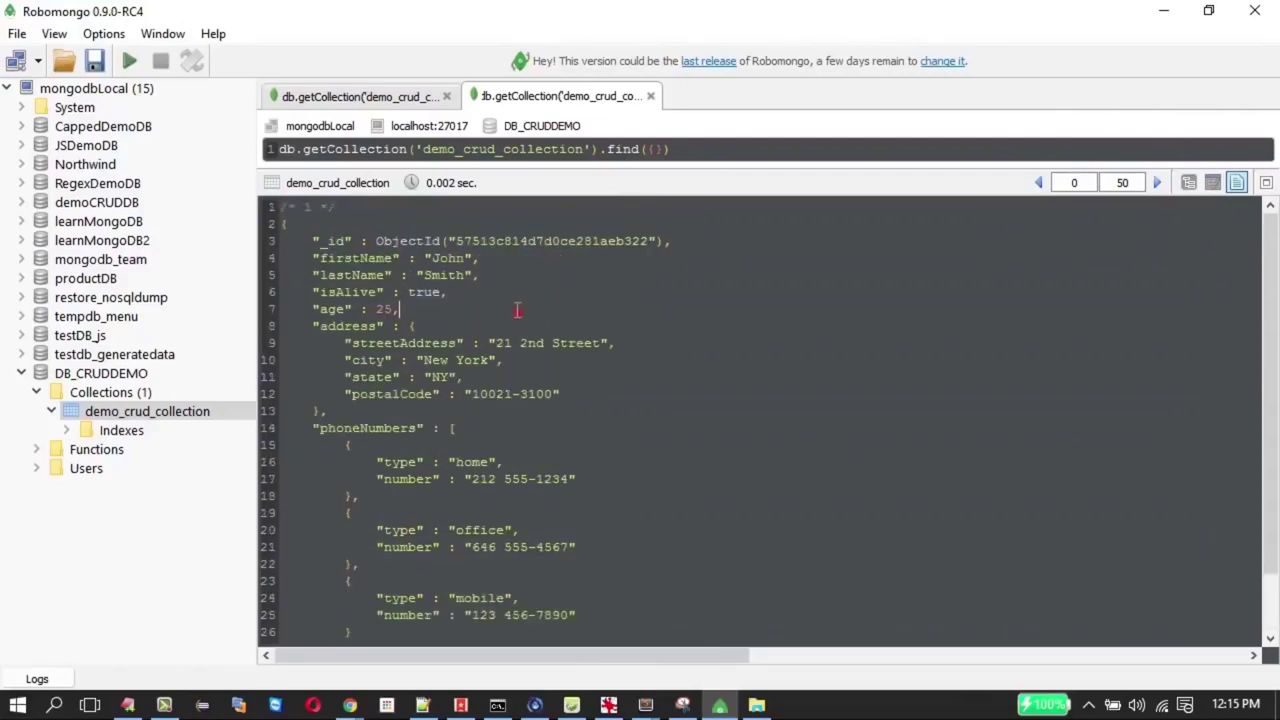
# Start inserting another document into demo_crud_collection and paste the copied person JSON between its braces
pyautogui.rightClick(183, 412)
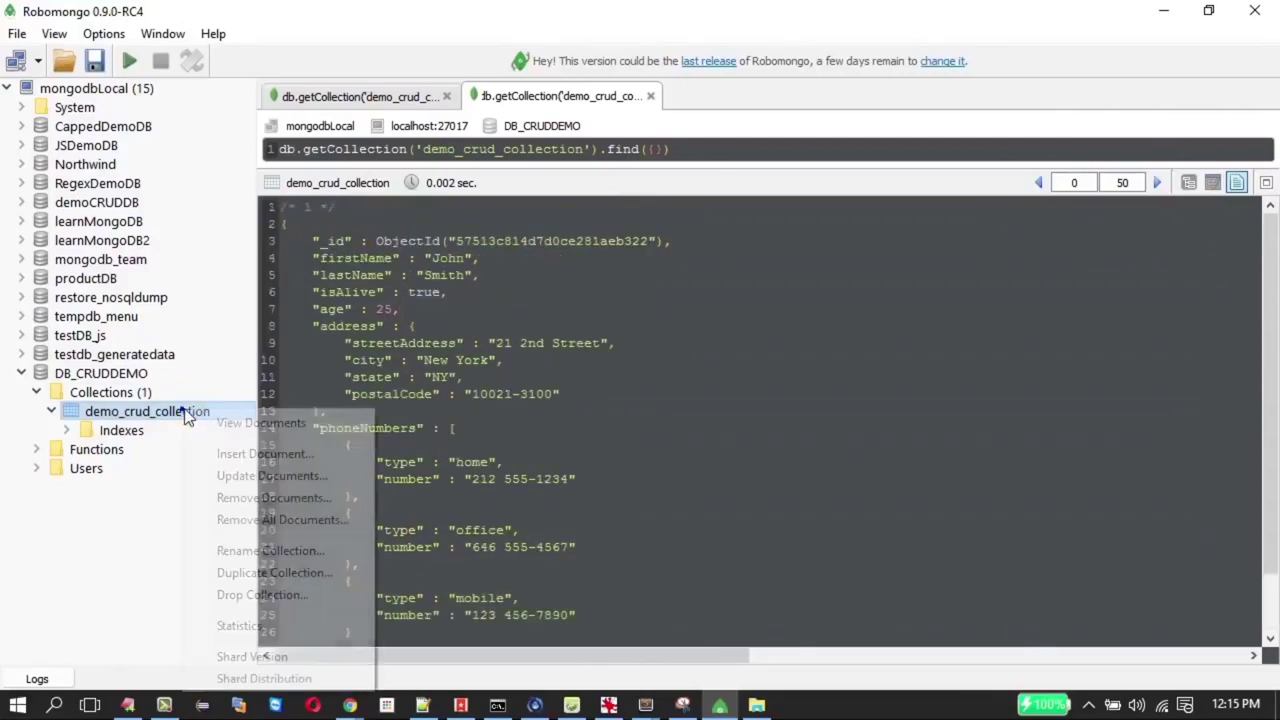
pyautogui.click(234, 455)
pyautogui.hotkey('ctrl', 'v')
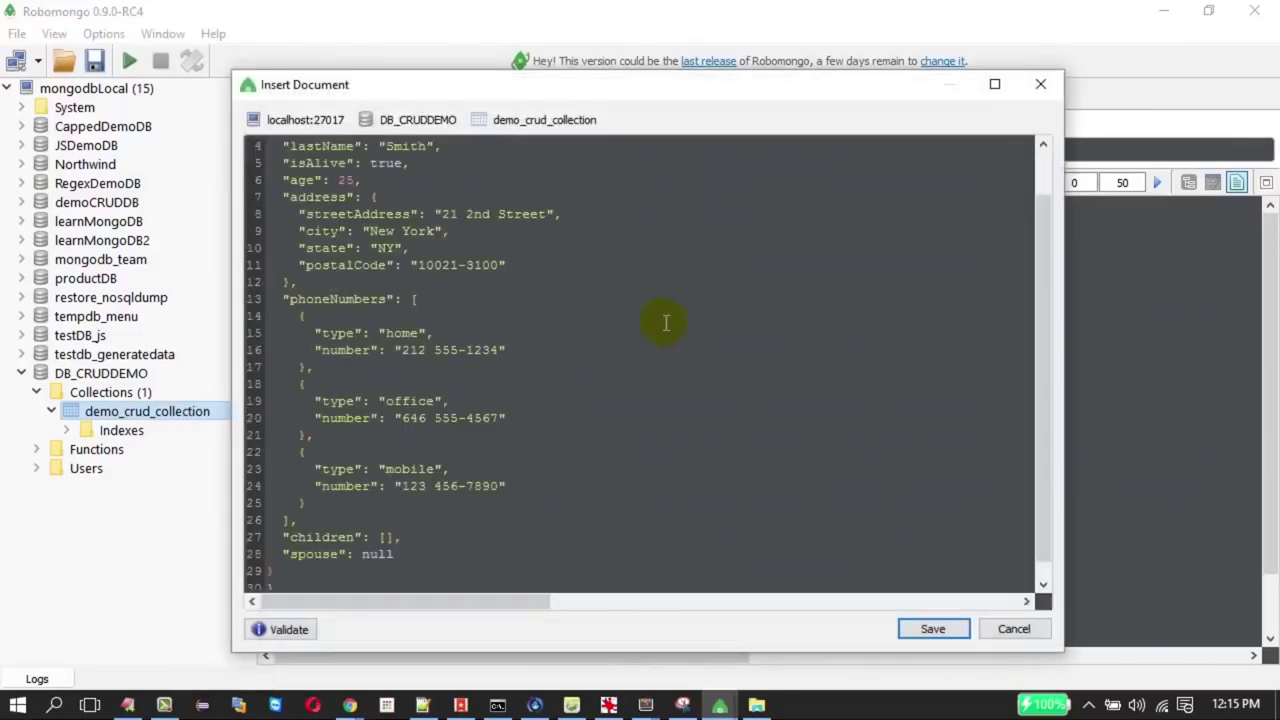
pyautogui.scroll(1, 644, 347)
pyautogui.scroll(-1, 644, 347)
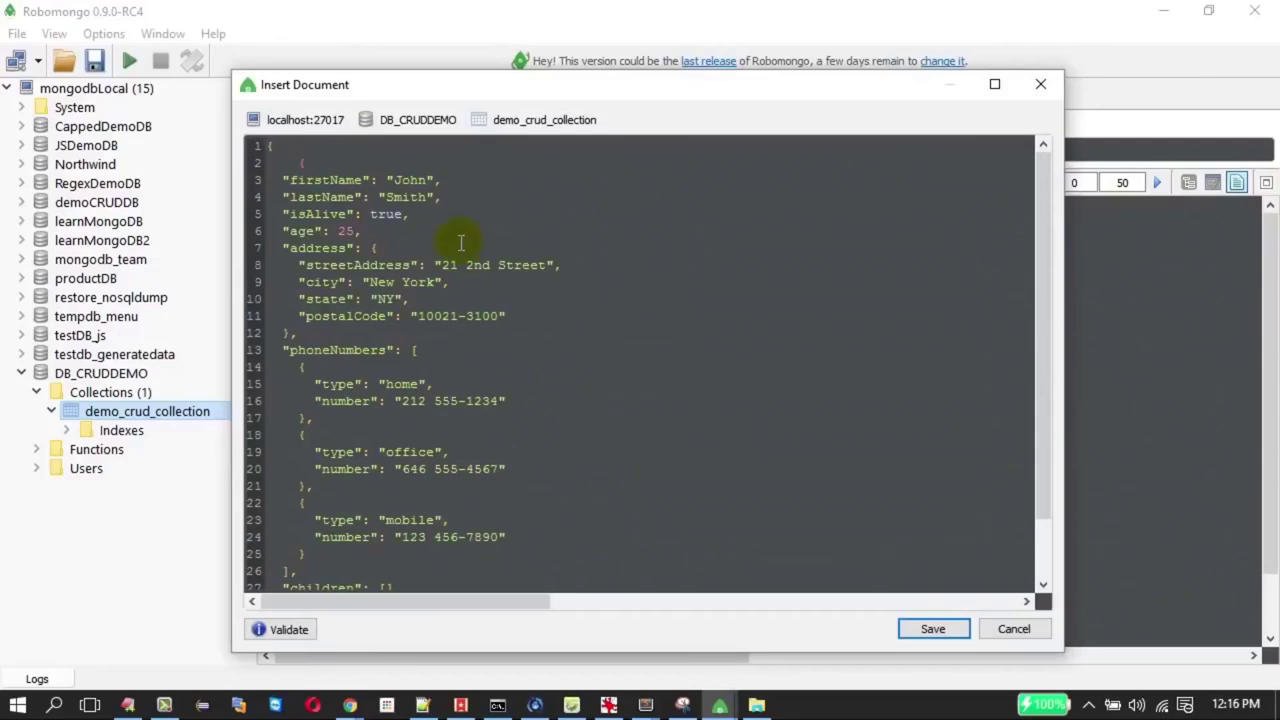
# Delete the fields from address through spouse in the new document, along with the comma after the age value
pyautogui.moveTo(283, 199); pyautogui.dragTo(428, 539)
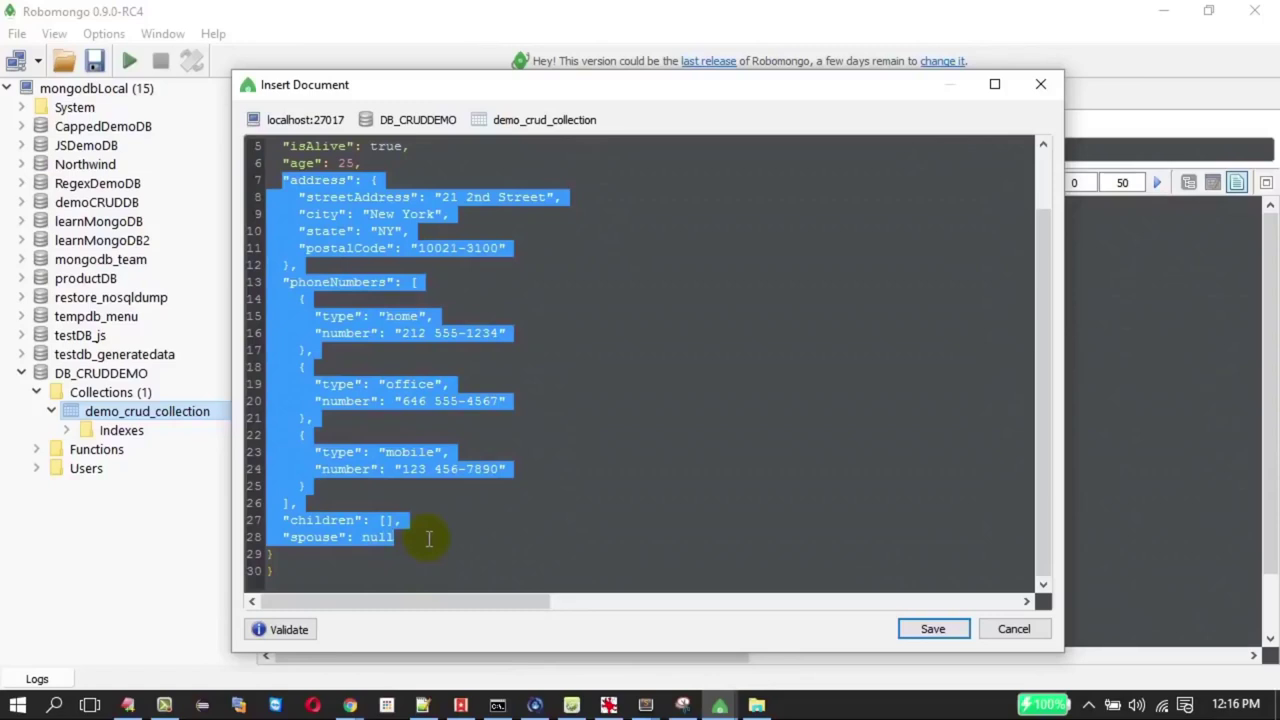
pyautogui.press('Delete')
pyautogui.click(396, 229)
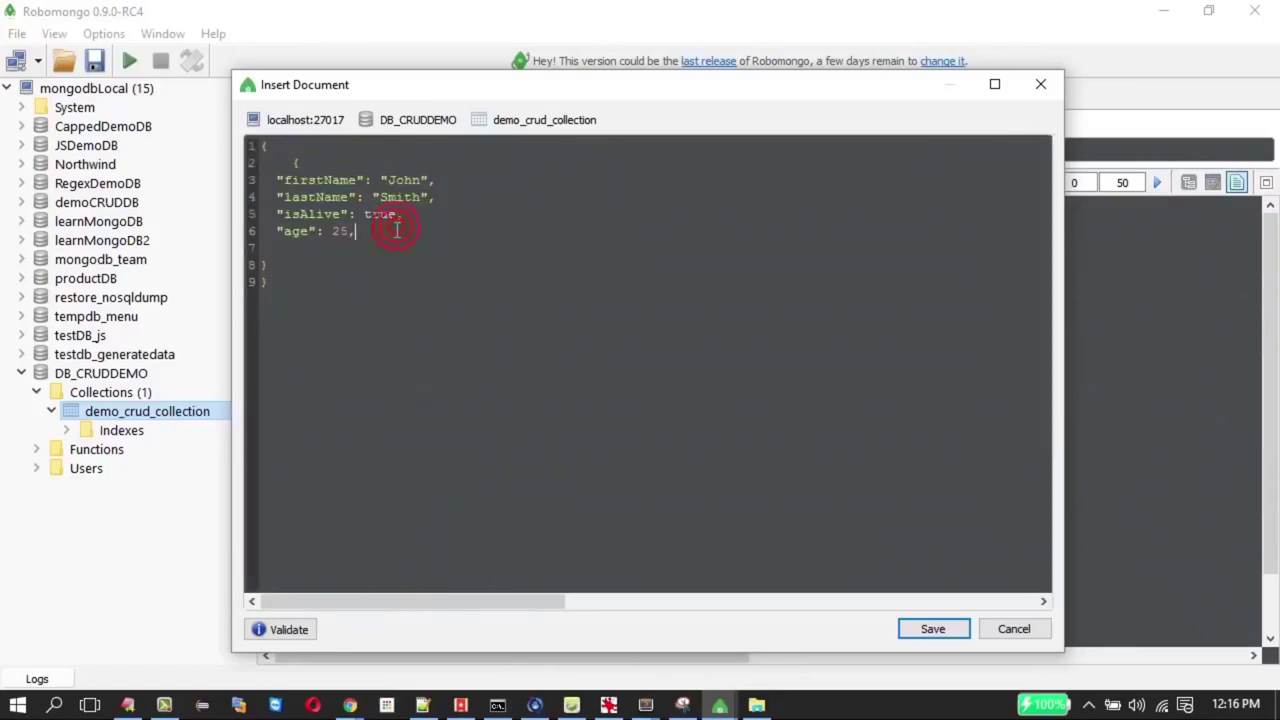
pyautogui.press('BackSpace')
# Add a pancardnumber field with a sample card number below the age field, followed by a comma
pyautogui.click(274, 250)
pyautogui.write('""')
pyautogui.write('panc')
pyautogui.write('ardnumber')
pyautogui.click(420, 252)
pyautogui.write(':""')
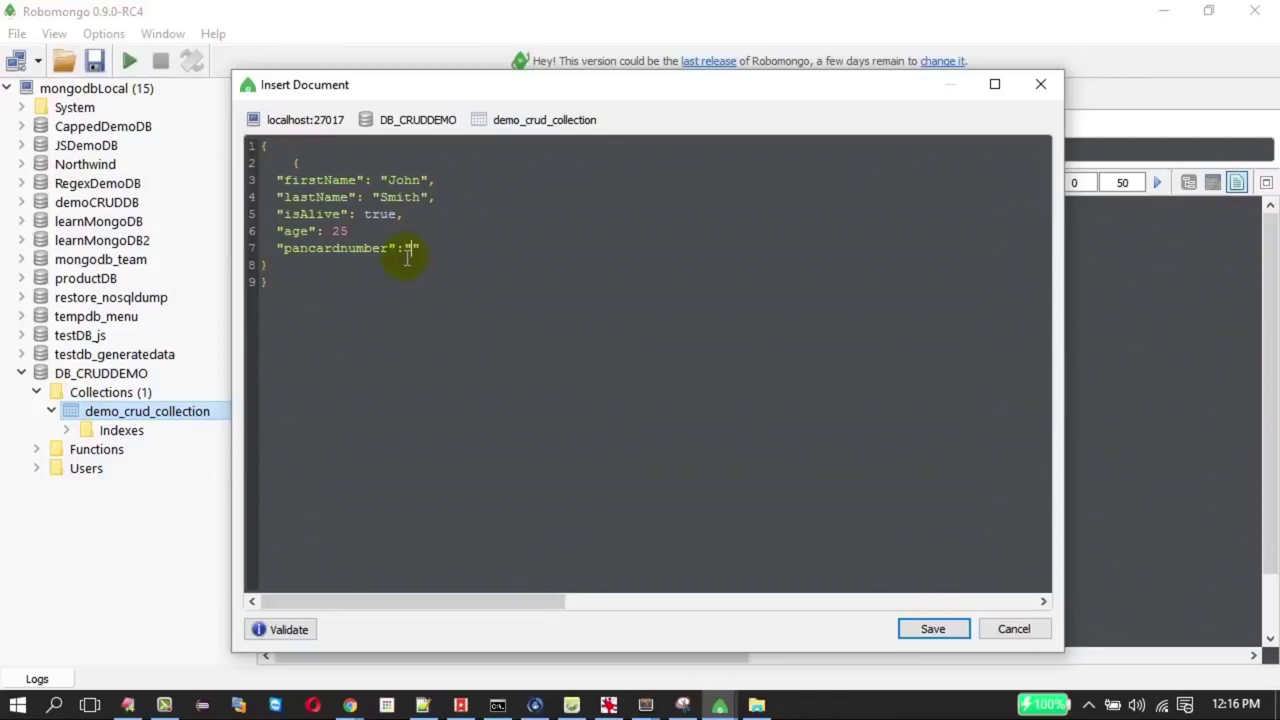
pyautogui.write('XCDGDJJ')
pyautogui.click(406, 262)
pyautogui.click(492, 250)
pyautogui.write(',')
pyautogui.press('Return')
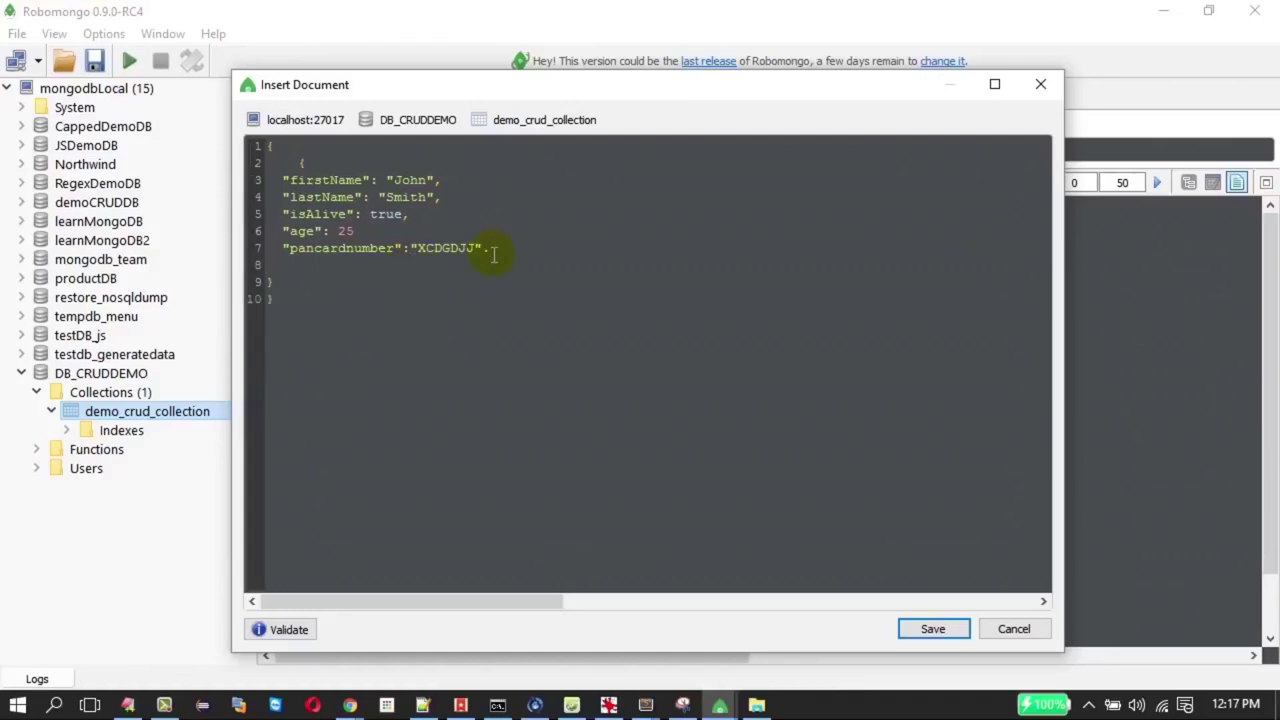
# Add an EID field with a sample ID value below pancardnumber, and try to save the document
pyautogui.press('Return')
pyautogui.write('""')
pyautogui.write('EID')
pyautogui.write(':""')
pyautogui.write('7jhjgr')
pyautogui.hotkey('ctrl', 's')
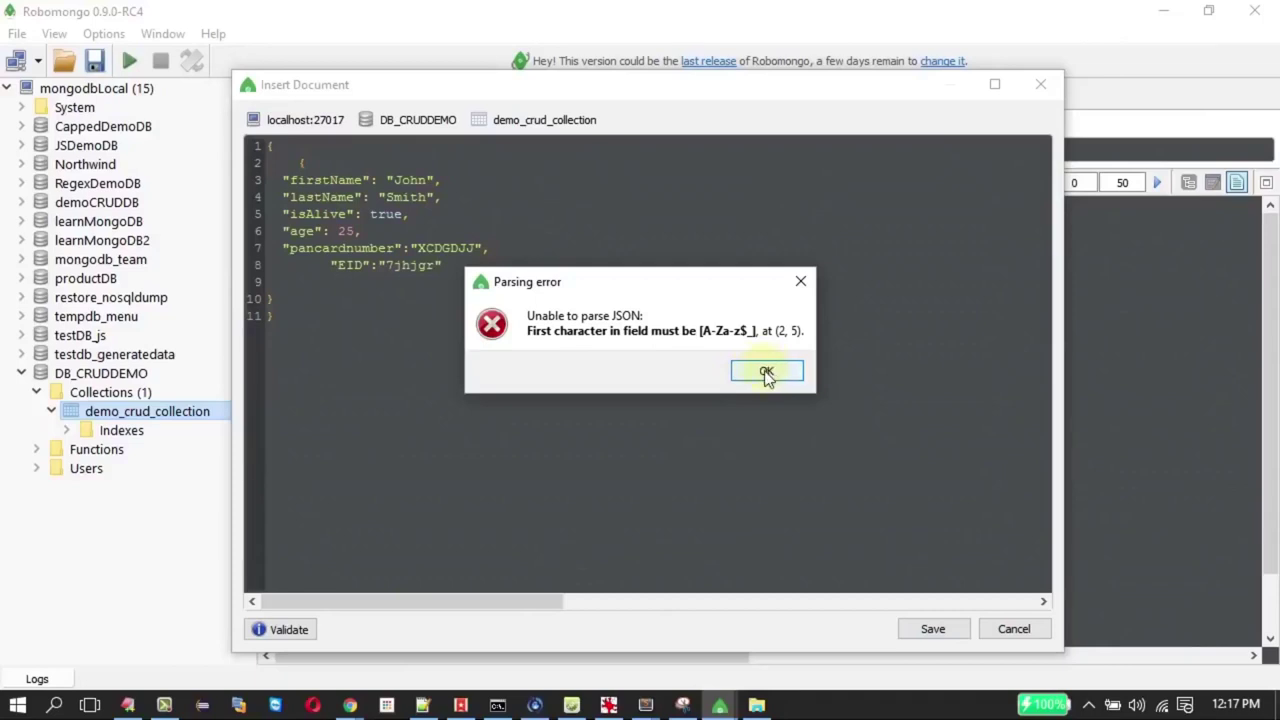
pyautogui.click(767, 372)
# Remove the redundant inner opening and closing braces, and save the document after validating its JSON
pyautogui.press('BackSpace')
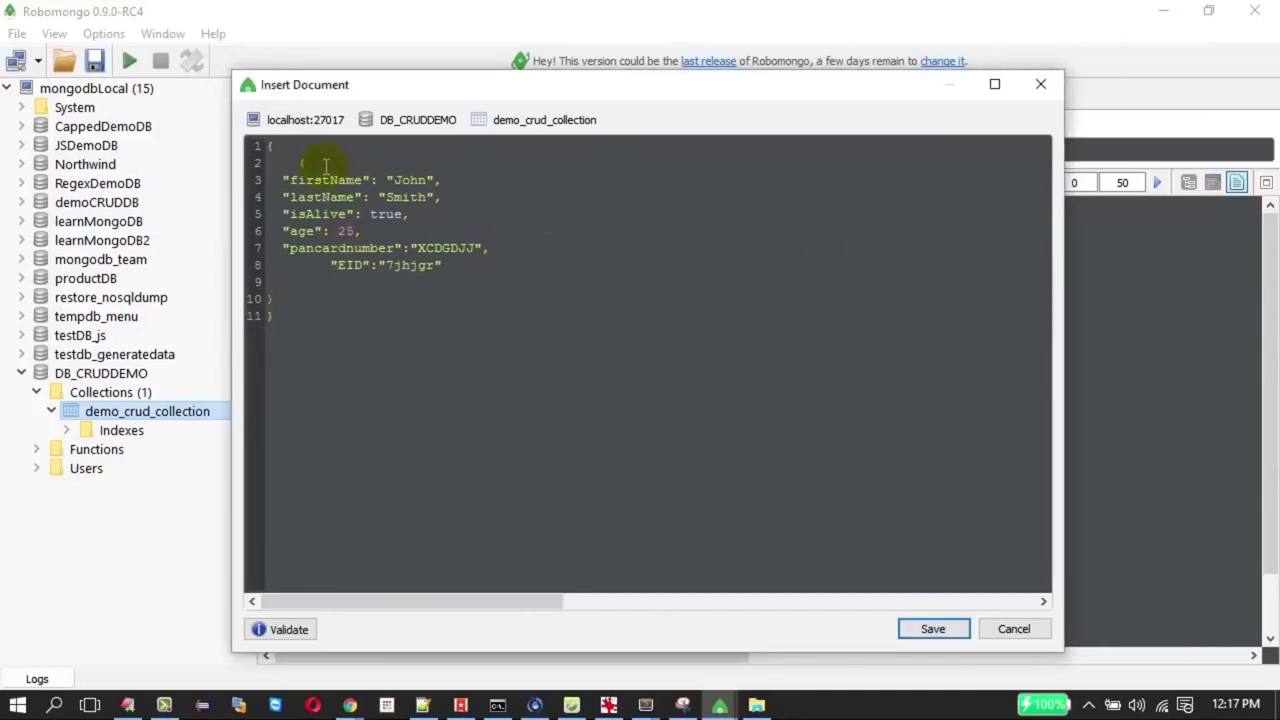
pyautogui.click(285, 299)
pyautogui.press('BackSpace')
pyautogui.click(295, 626)
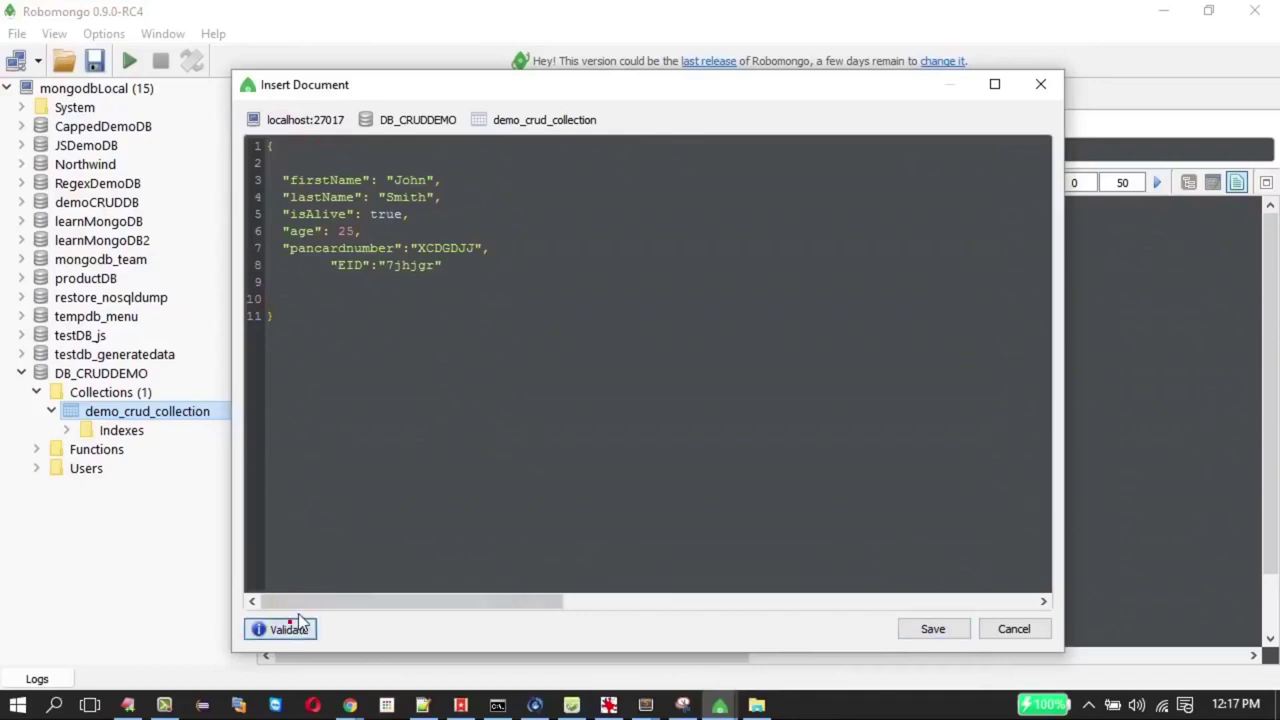
pyautogui.click(660, 370)
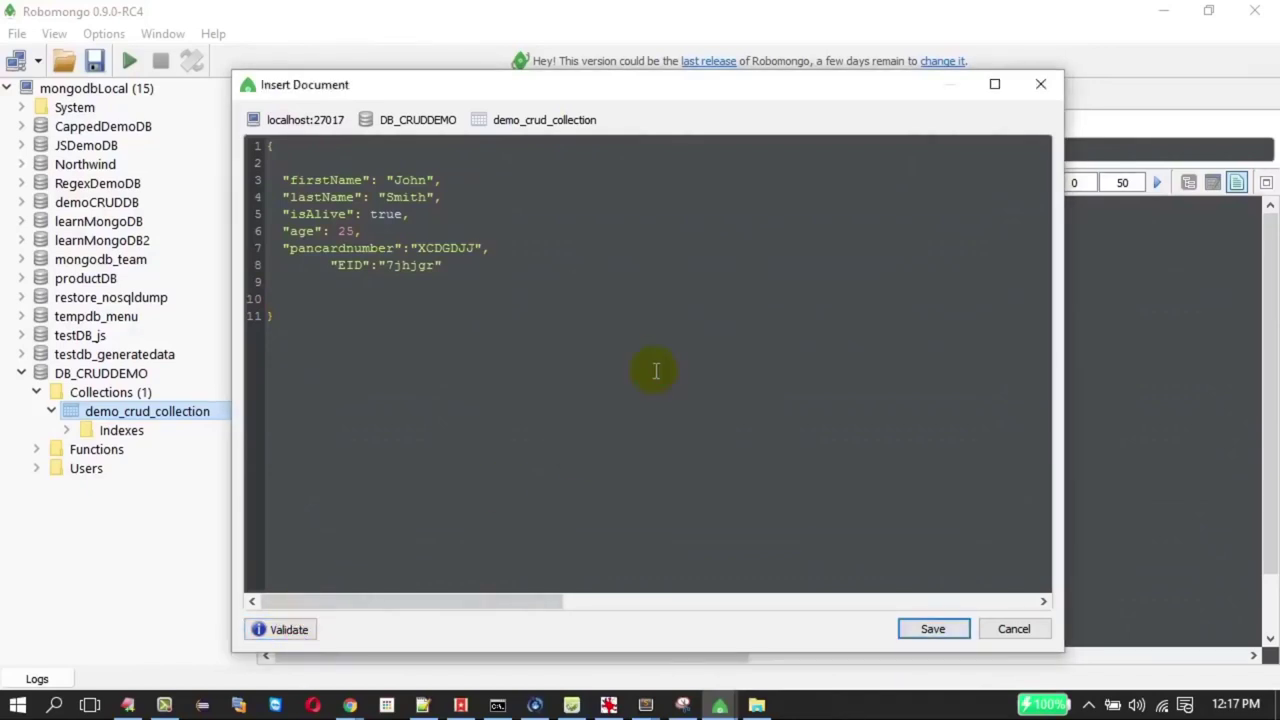
pyautogui.click(933, 629)
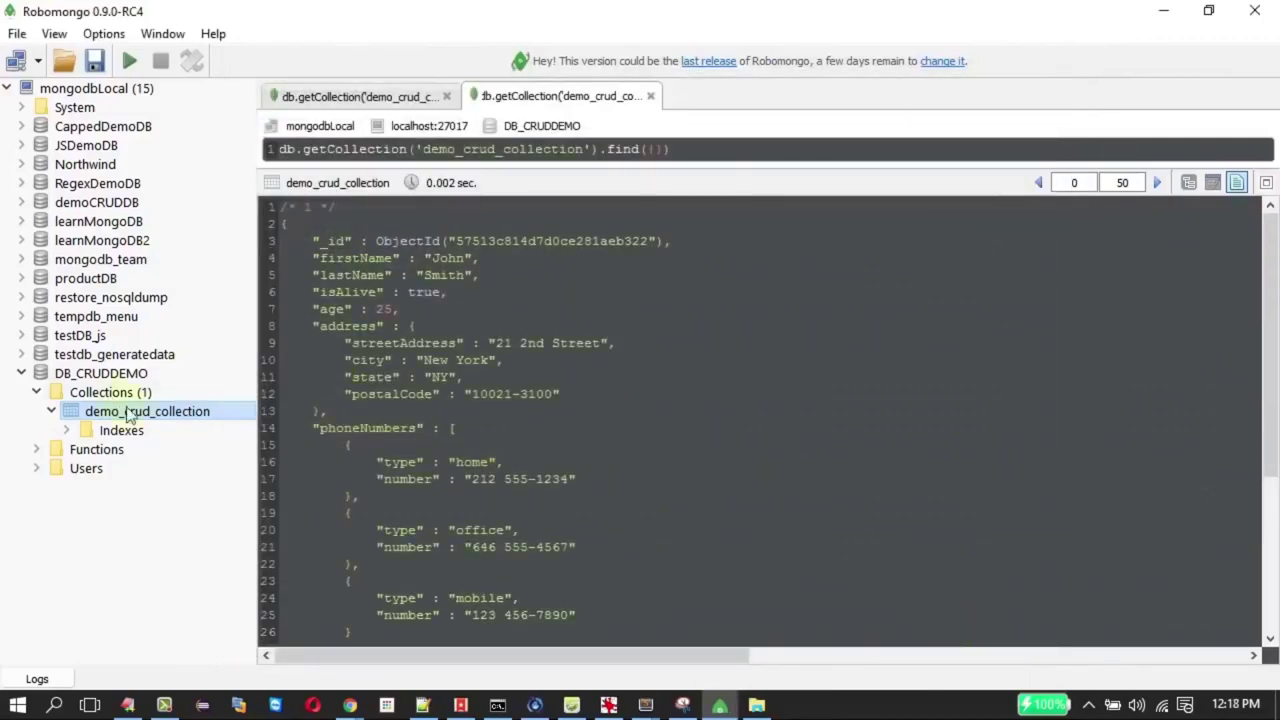
# View demo_crud_collection's documents again, comparing both records in tree, table and text mode
pyautogui.rightClick(172, 410)
pyautogui.click(222, 421)
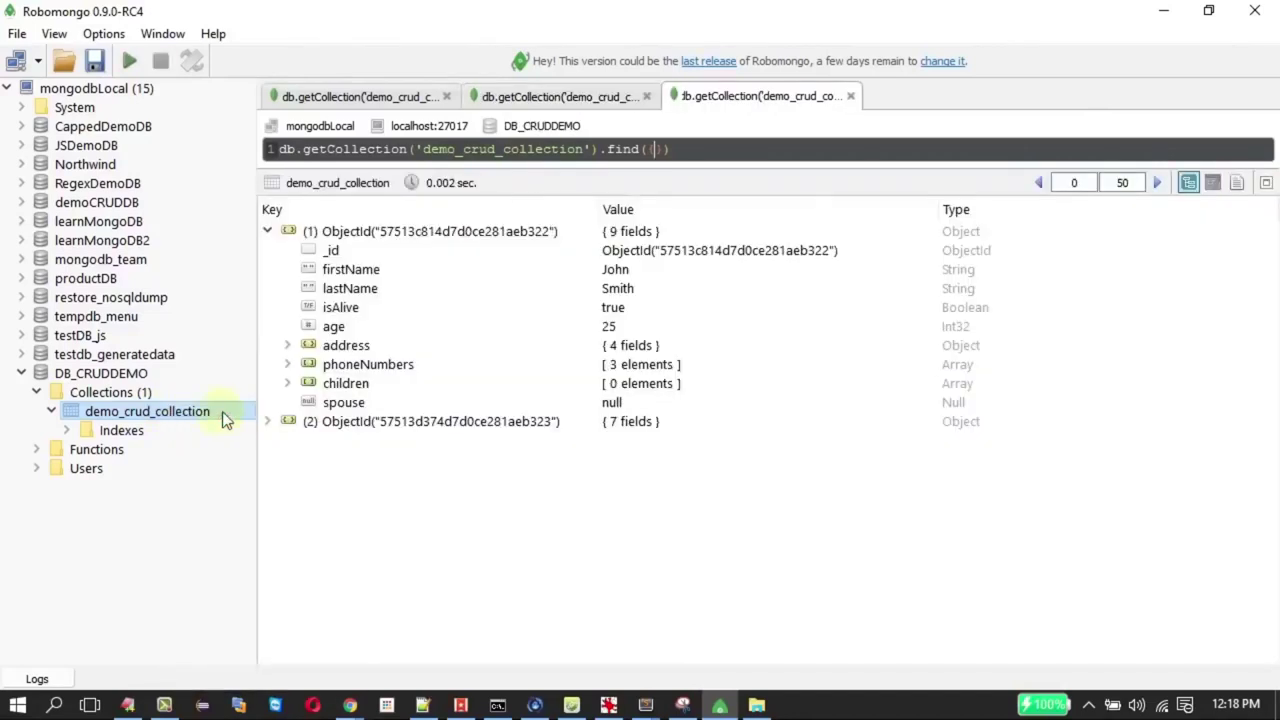
pyautogui.click(306, 424)
pyautogui.click(1211, 184)
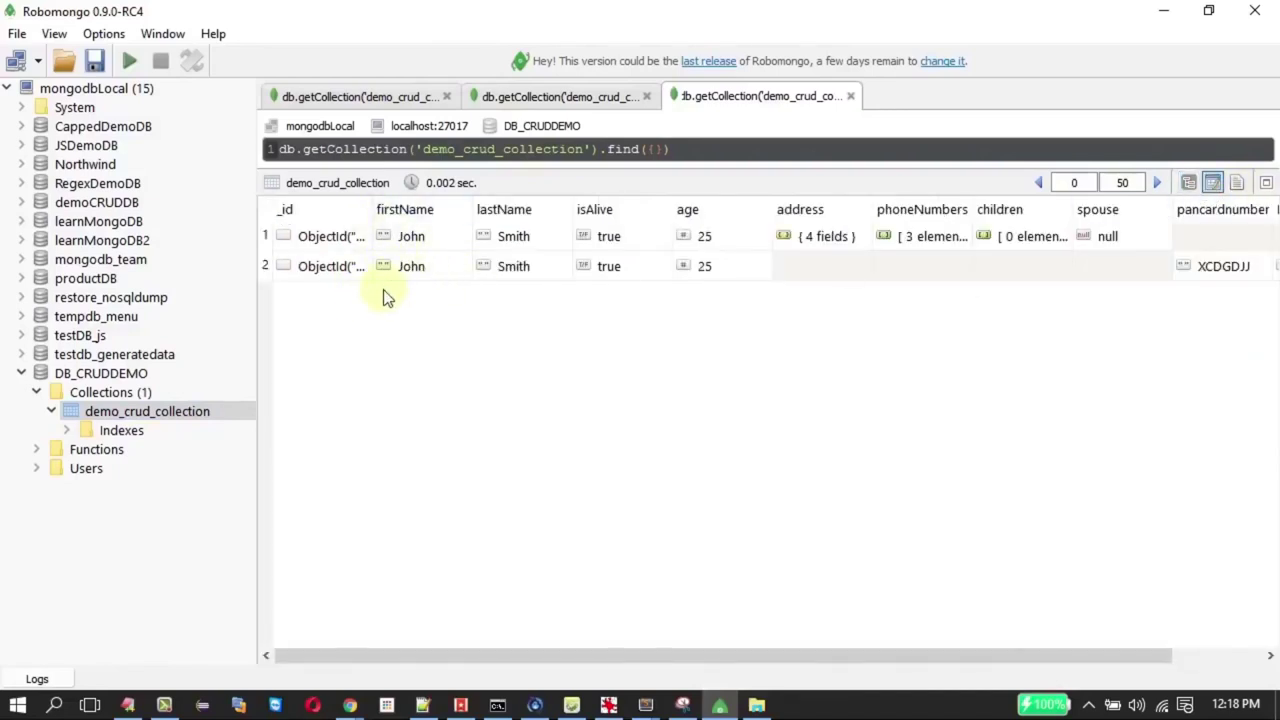
pyautogui.click(1237, 183)
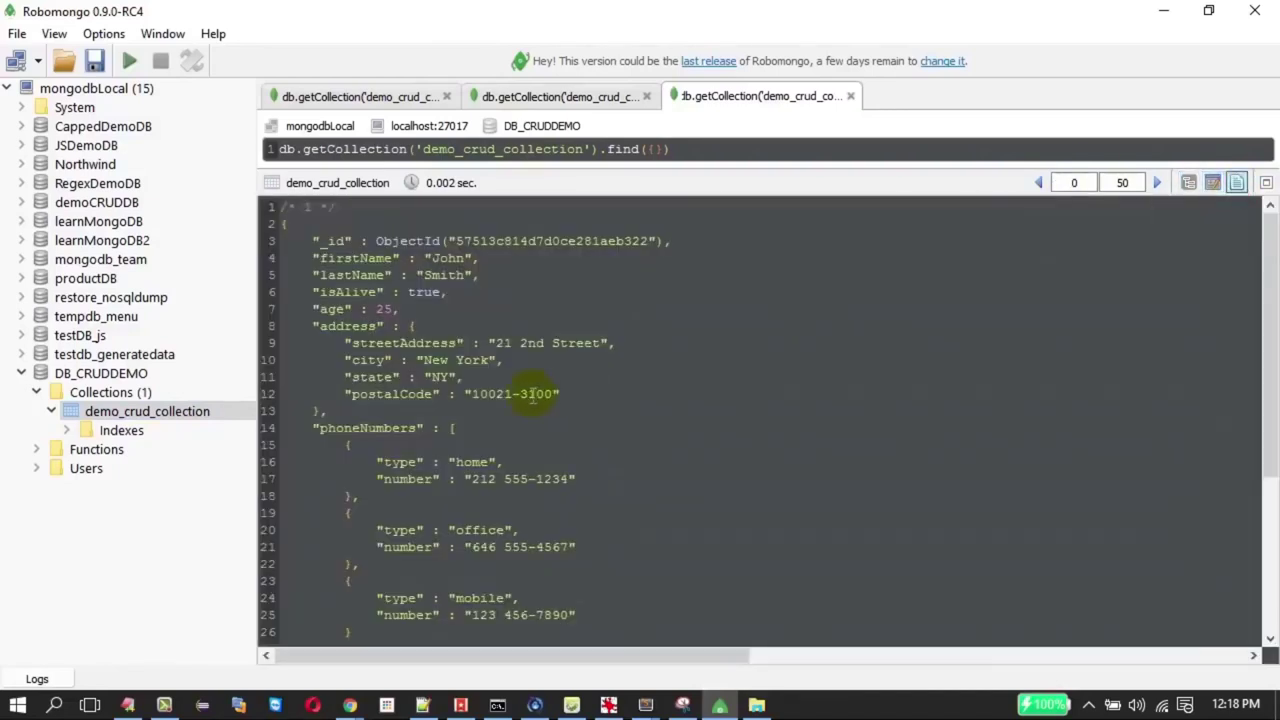
# Compare the fields of the first and second documents of demo_crud_collection in text mode
pyautogui.scroll(-5, 555, 345)
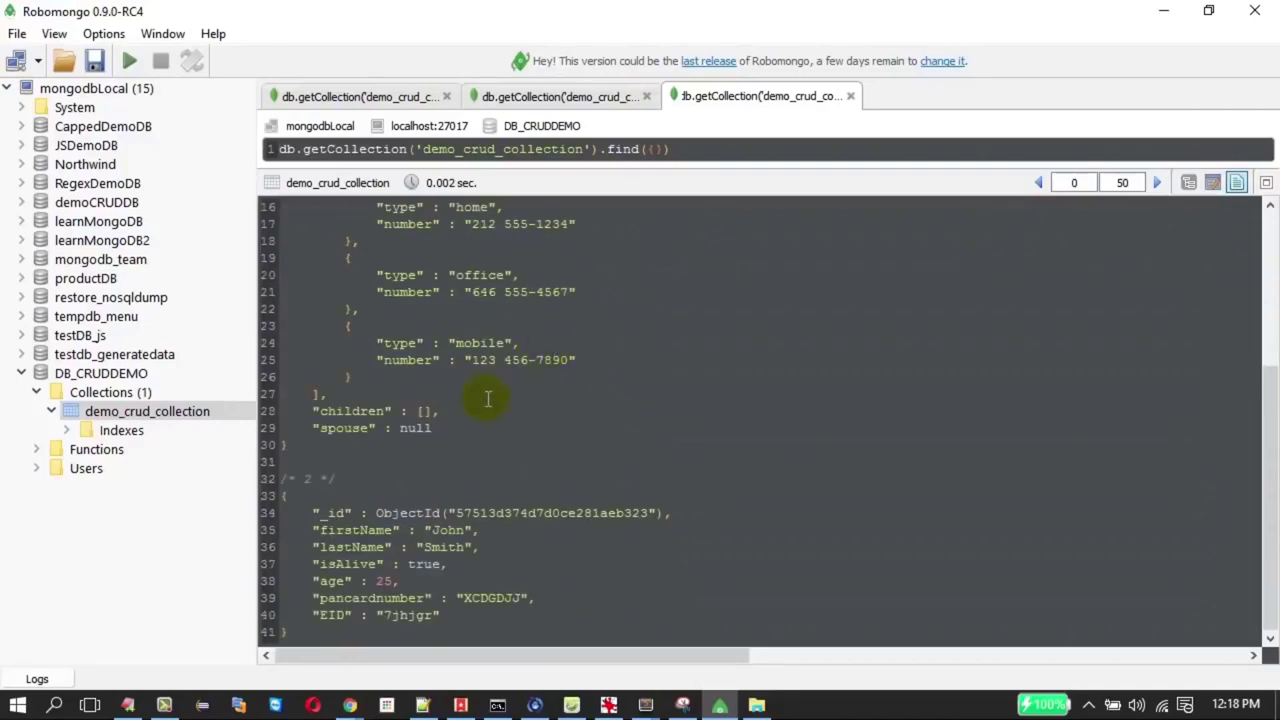
pyautogui.scroll(5, 500, 380)
pyautogui.scroll(-3, 490, 390)
pyautogui.scroll(-2, 488, 393)
pyautogui.scroll(3, 489, 390)
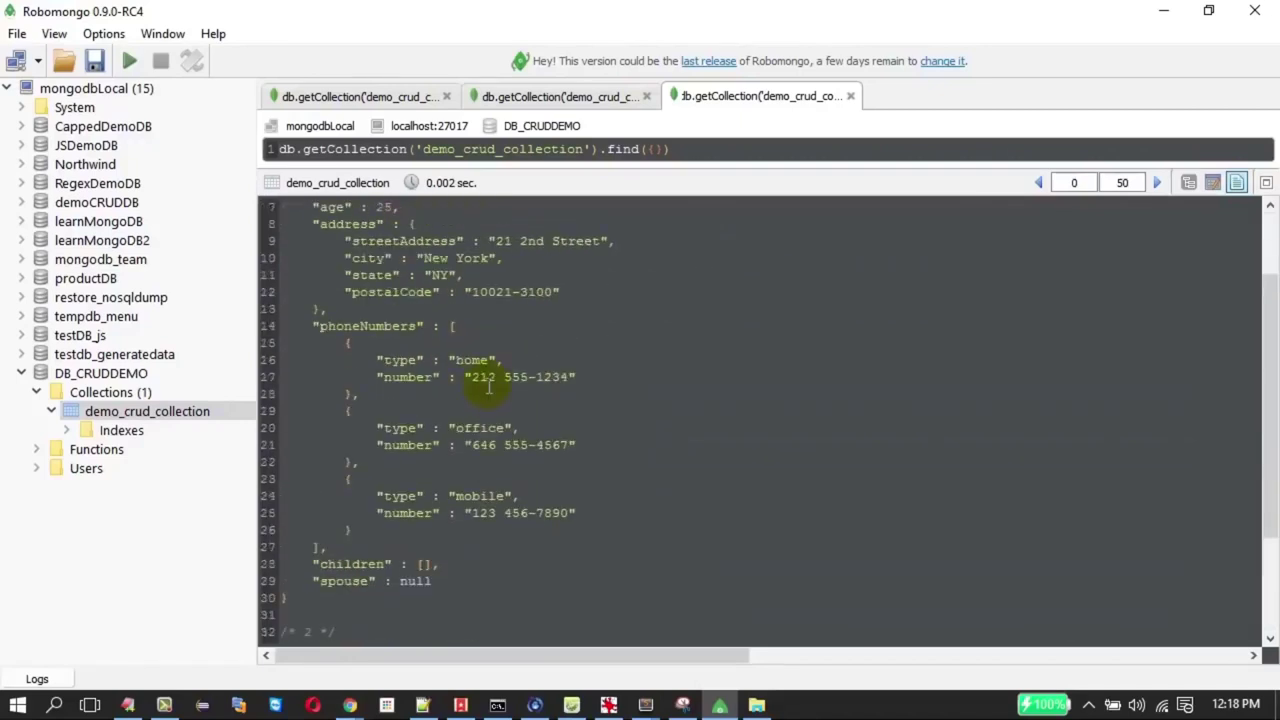
pyautogui.scroll(2, 489, 390)
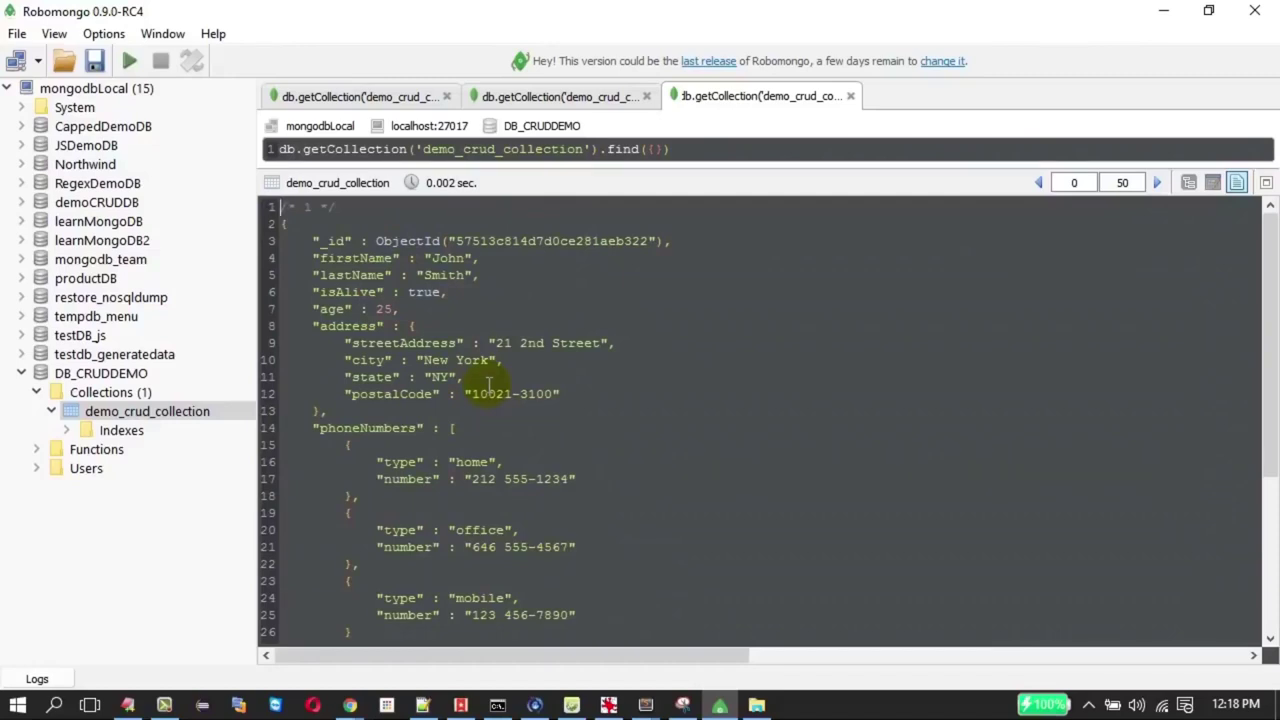
pyautogui.scroll(-3, 489, 386)
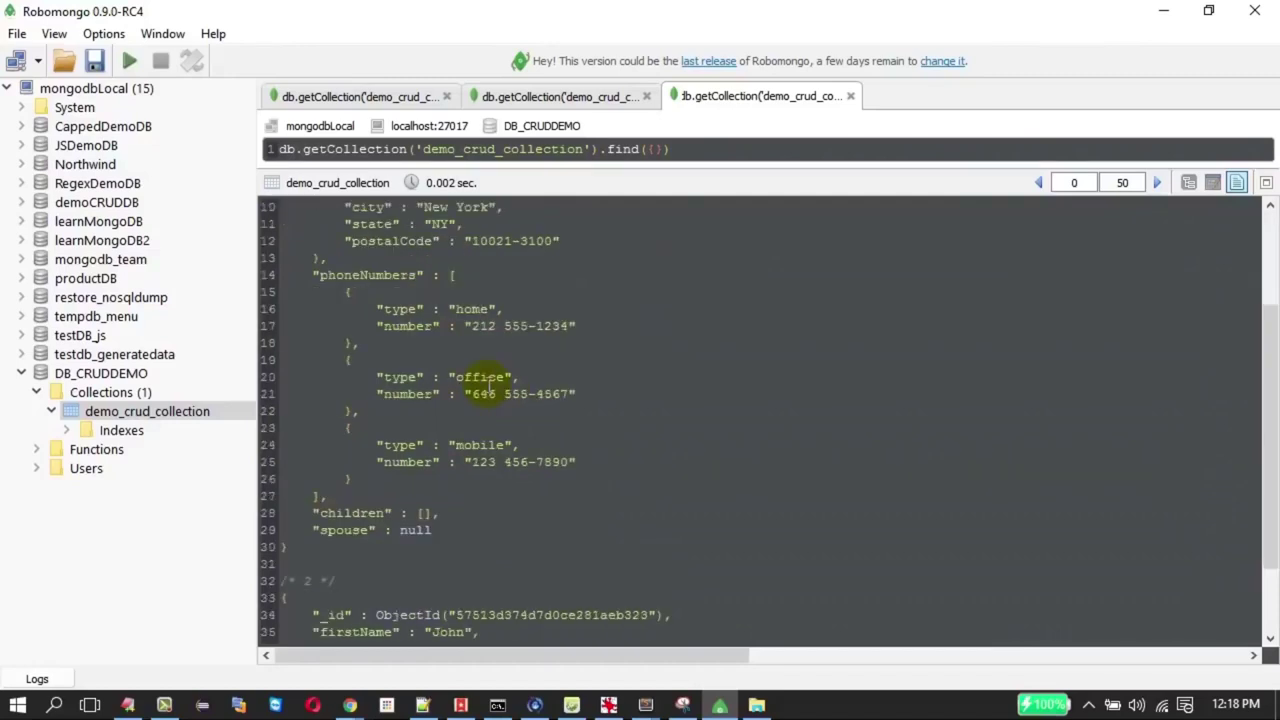
pyautogui.scroll(-2, 489, 386)
pyautogui.moveTo(500, 613); pyautogui.dragTo(286, 509)
pyautogui.moveTo(471, 417); pyautogui.dragTo(430, 205)
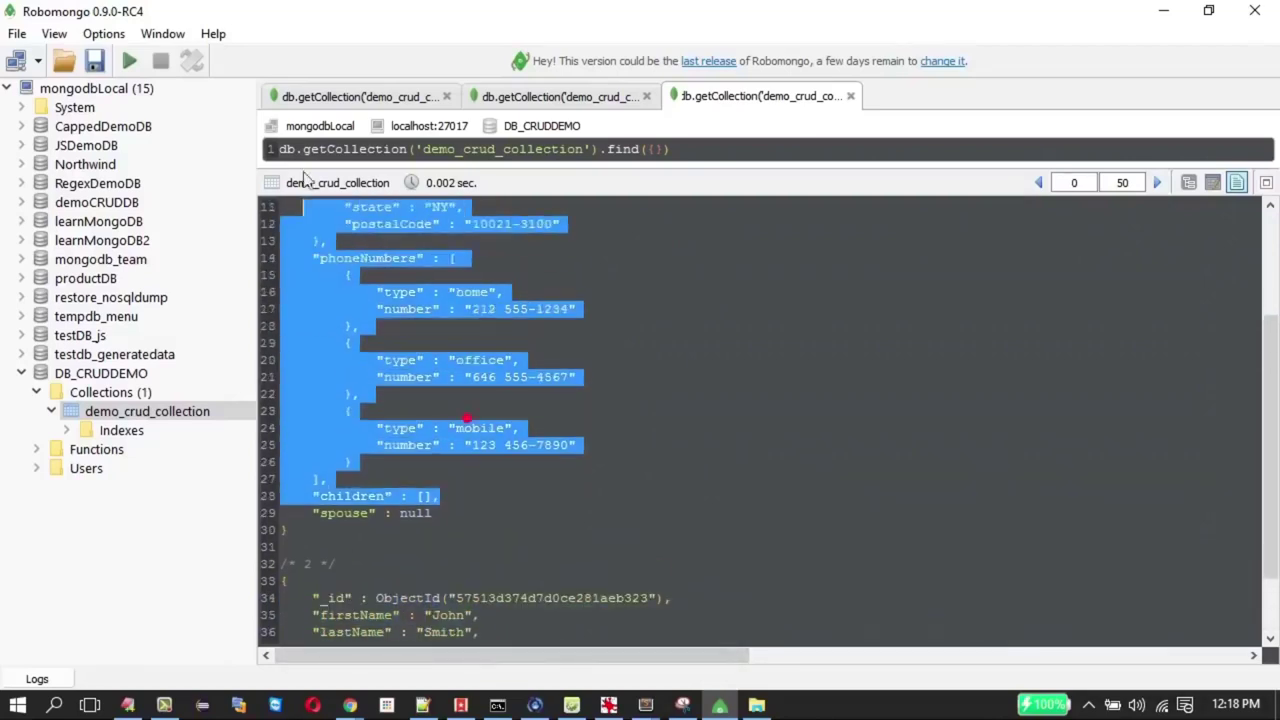
pyautogui.click(536, 467)
pyautogui.scroll(-3, 400, 460)
pyautogui.moveTo(300, 632); pyautogui.dragTo(286, 479)
pyautogui.click(430, 497)
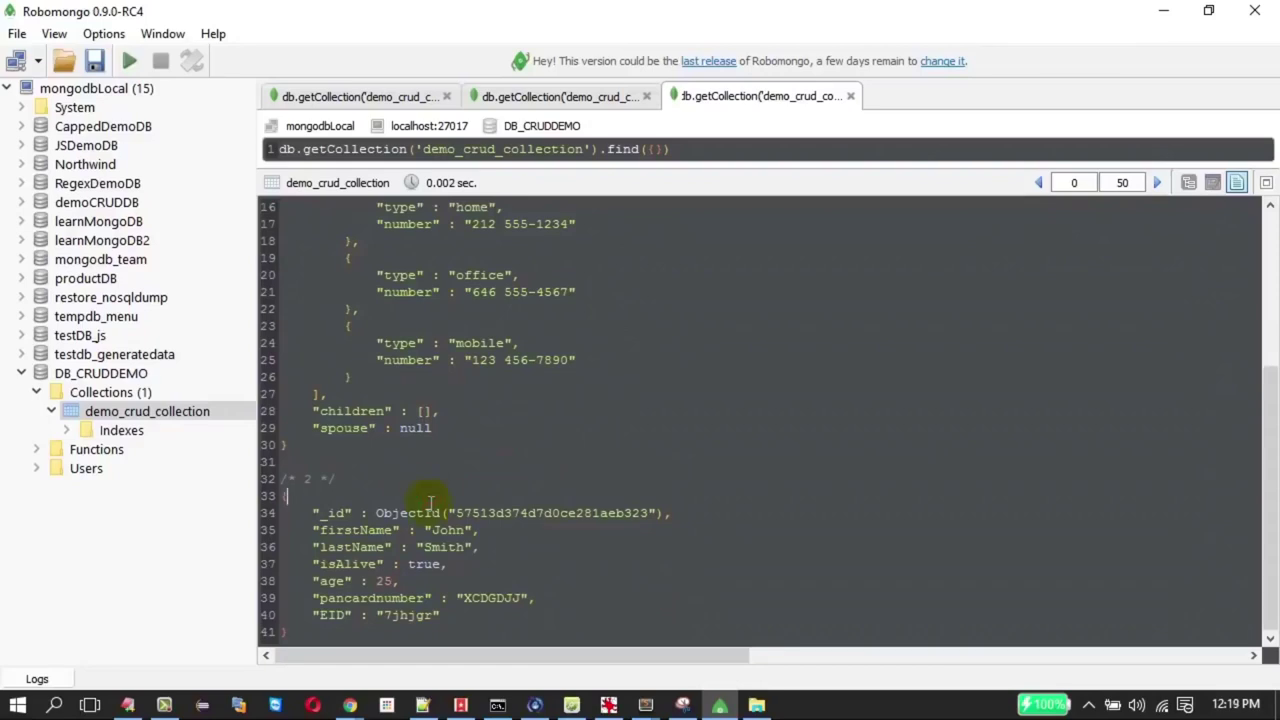
pyautogui.scroll(5, 700, 483)
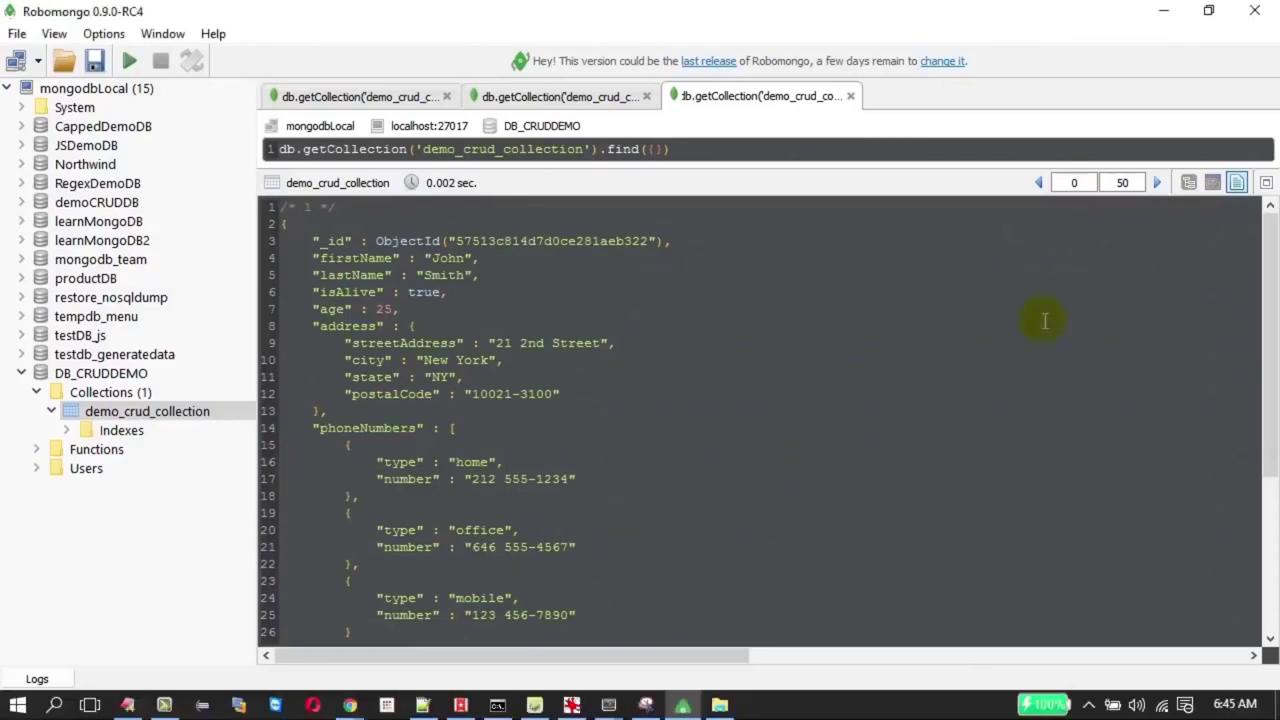
# Switch to the presentation slide to review the list of CRUD operations, and return to Robomongo
pyautogui.moveTo(1266, 215)
pyautogui.mouseDown()
pyautogui.moveTo(1266, 282)
pyautogui.moveTo(1266, 215)
pyautogui.mouseUp()
pyautogui.hotkey('alt', 'Tab')
pyautogui.hotkey('alt', 'Tab')
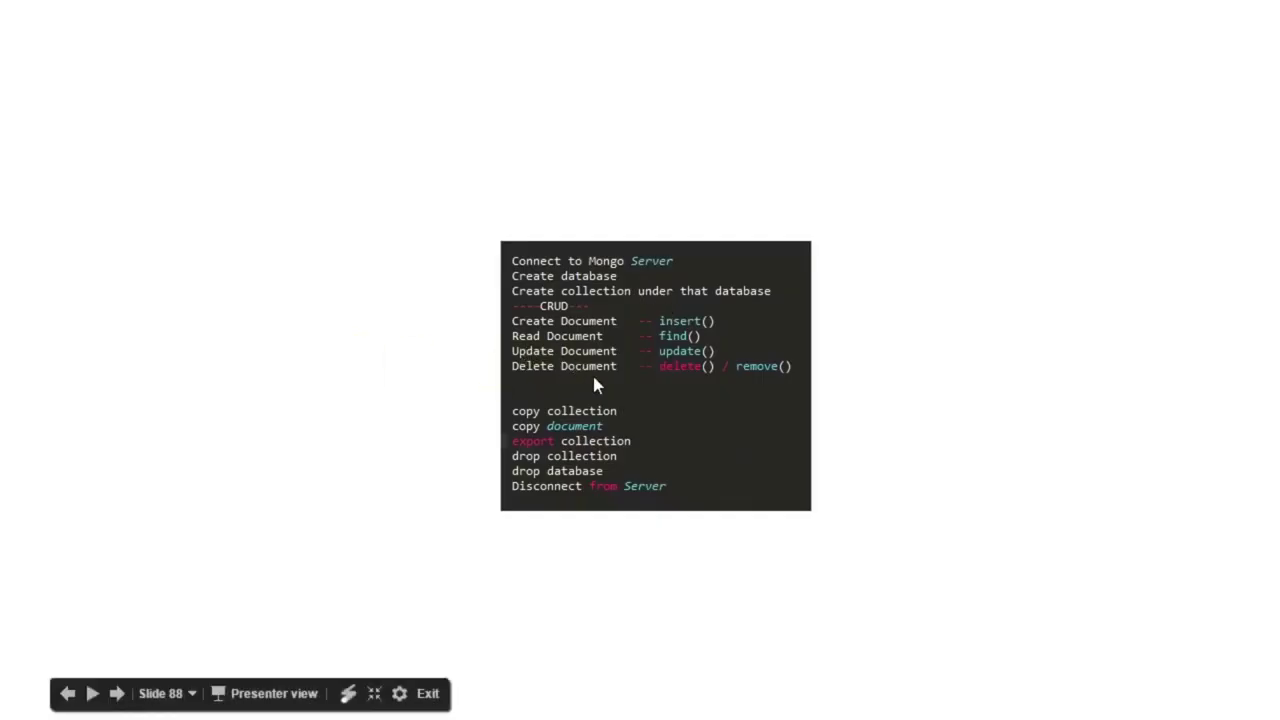
pyautogui.hotkey('alt', 'Tab')
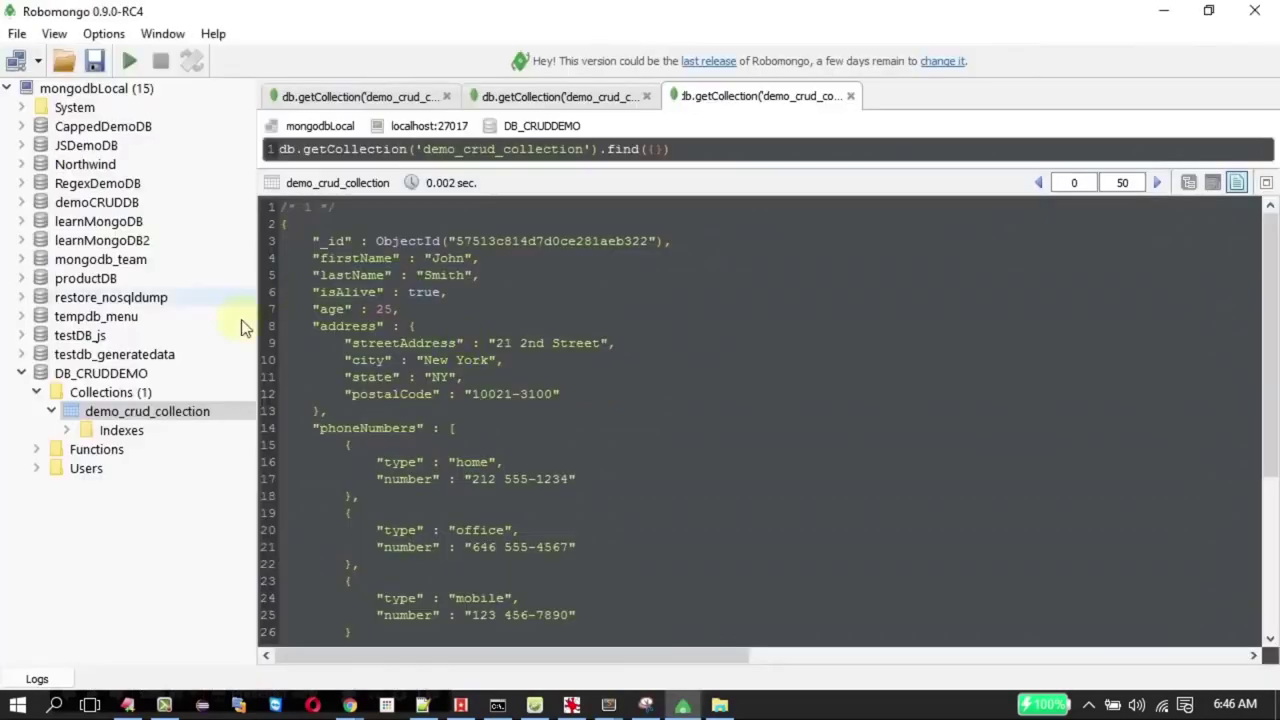
pyautogui.moveTo(186, 418)
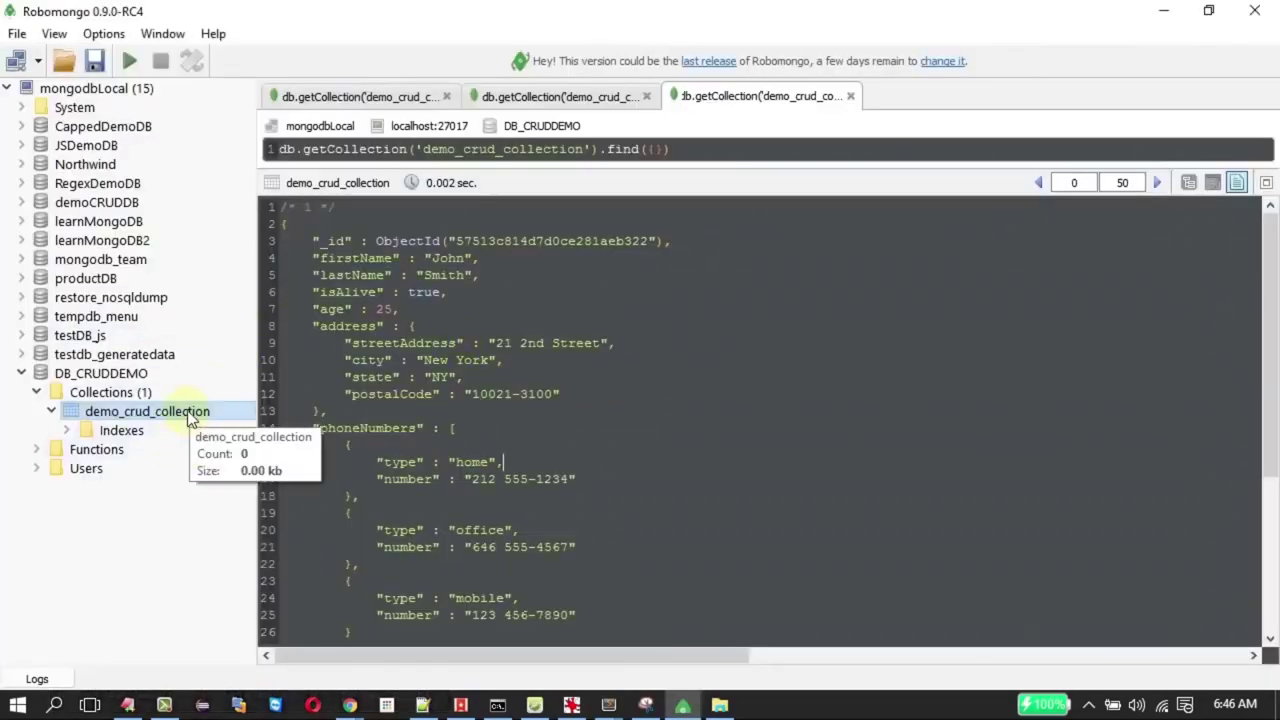
# Open the first document for editing from tree mode and replace its null spouse value with a quoted sample first name
pyautogui.click(1188, 182)
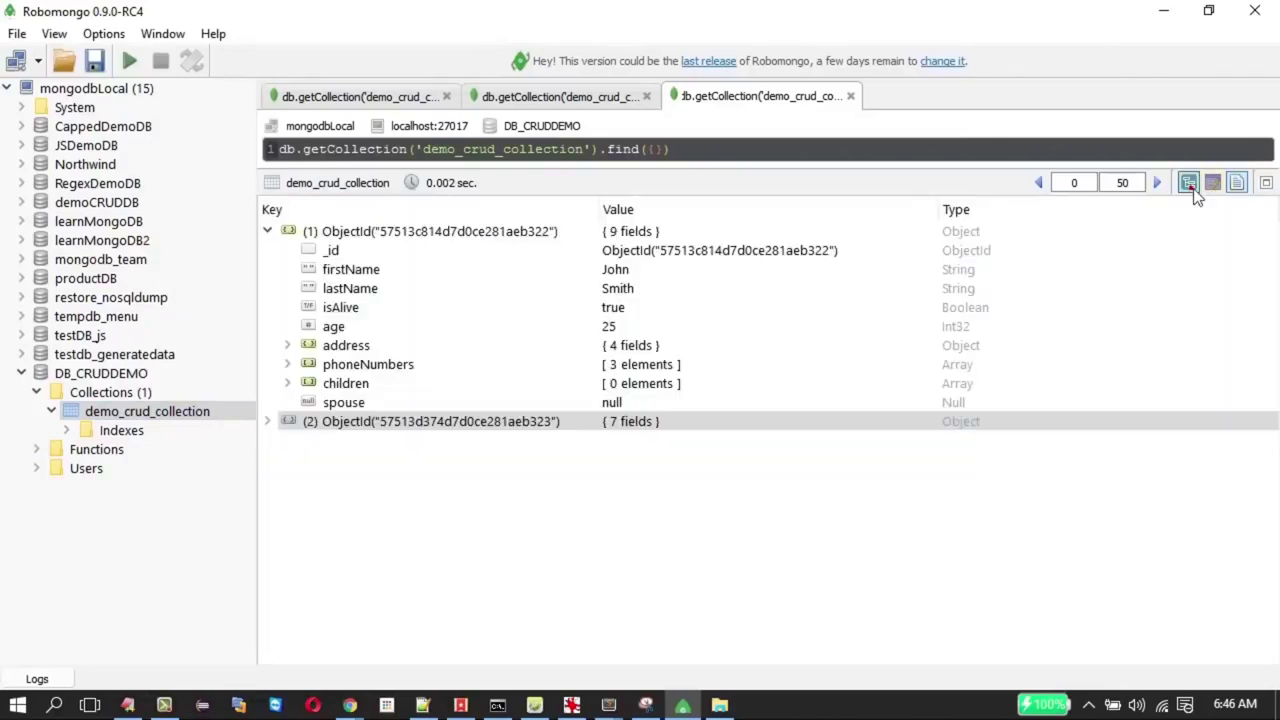
pyautogui.click(378, 233)
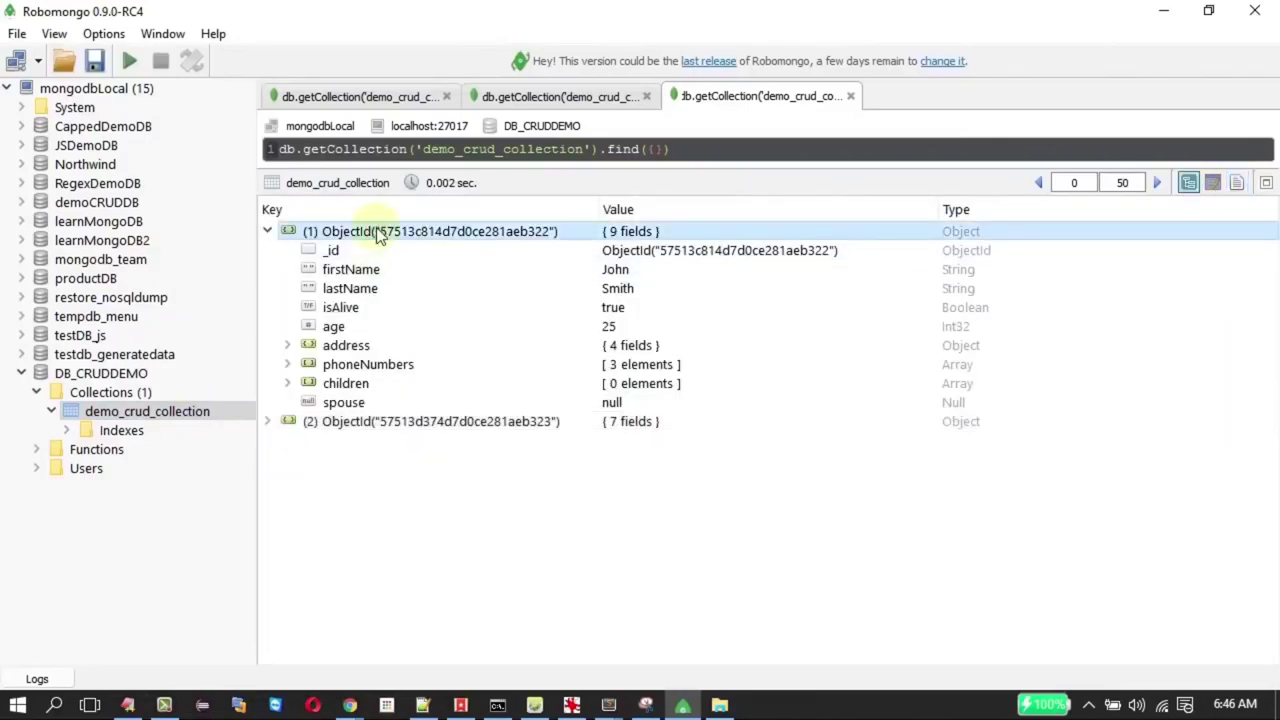
pyautogui.rightClick(378, 233)
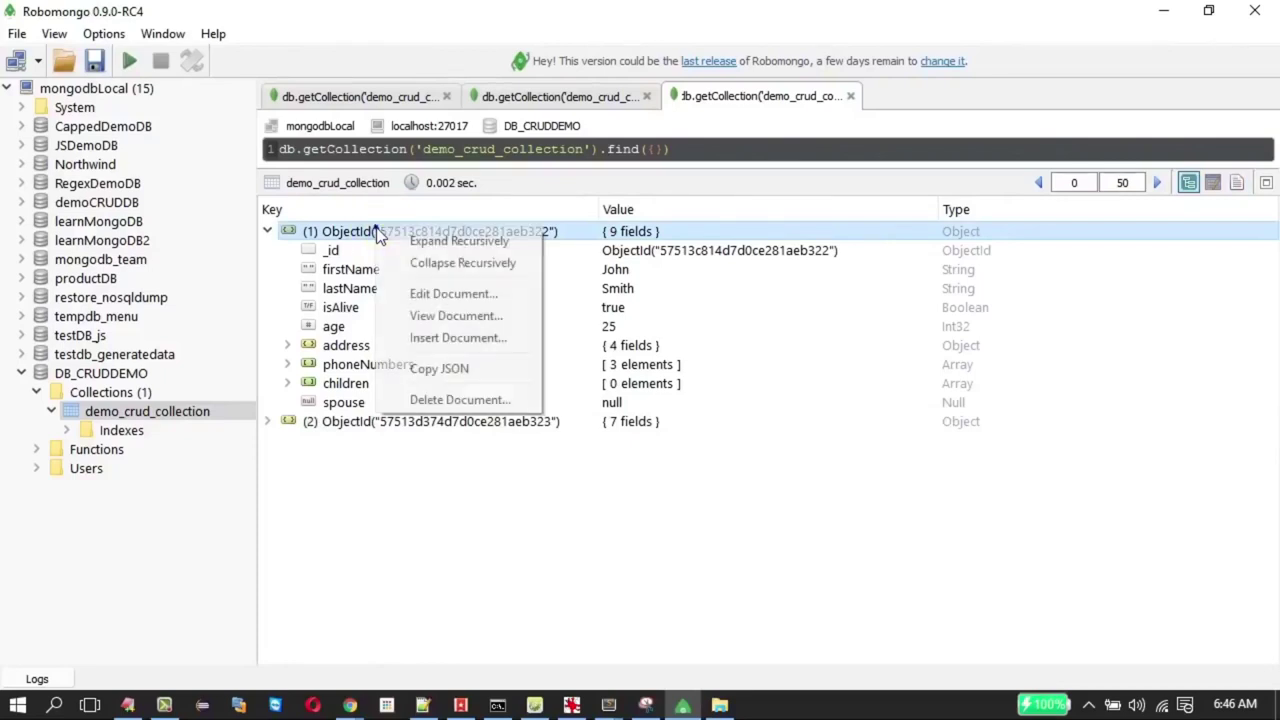
pyautogui.click(447, 303)
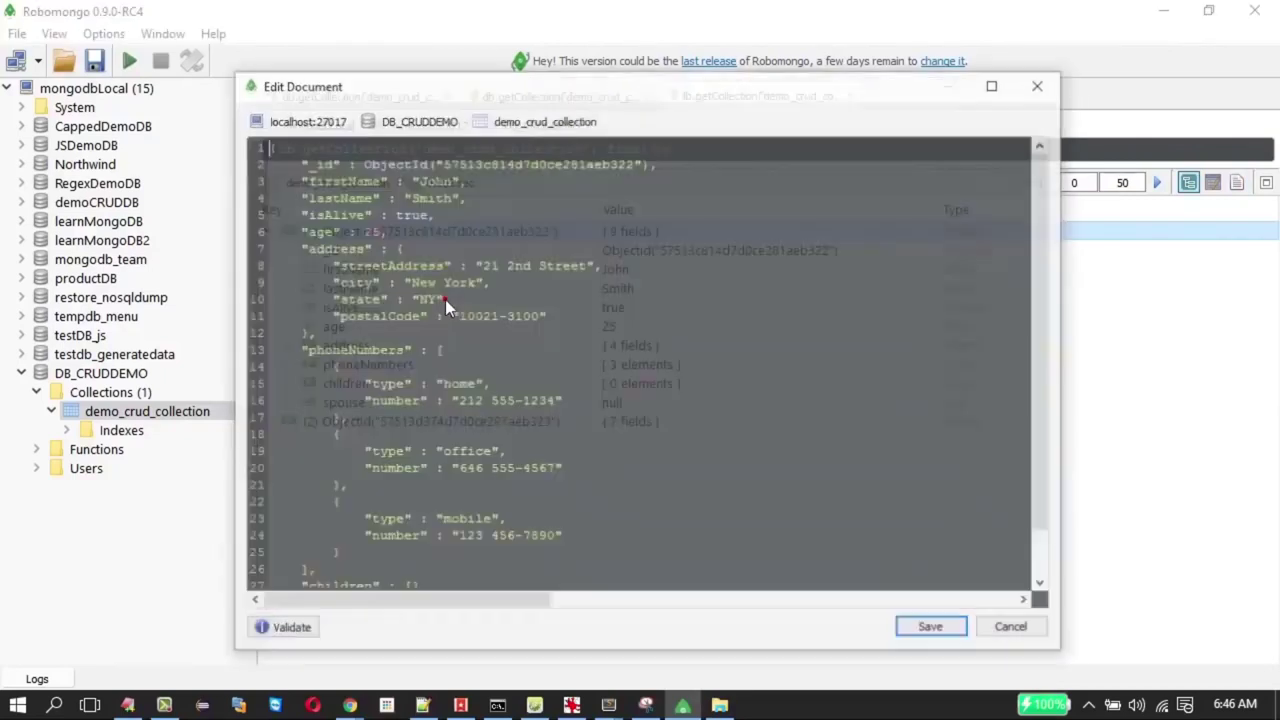
pyautogui.scroll(-1, 450, 258)
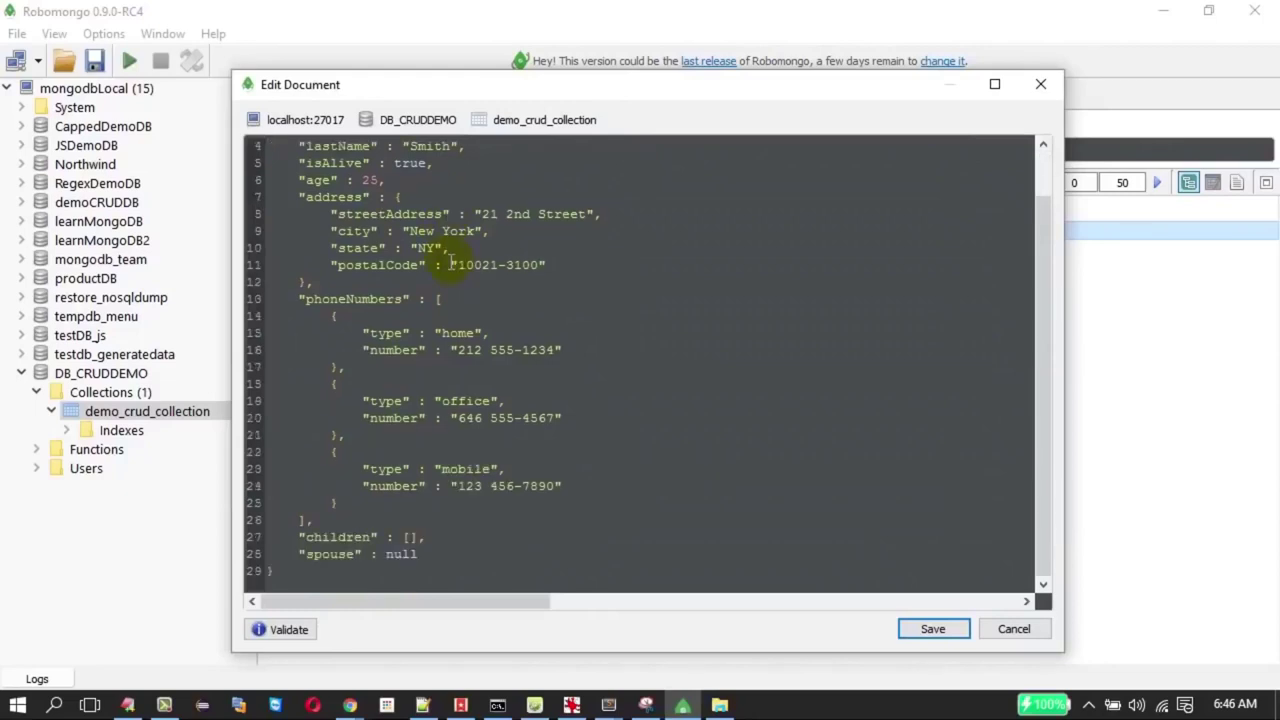
pyautogui.click(490, 401)
pyautogui.doubleClick(400, 554)
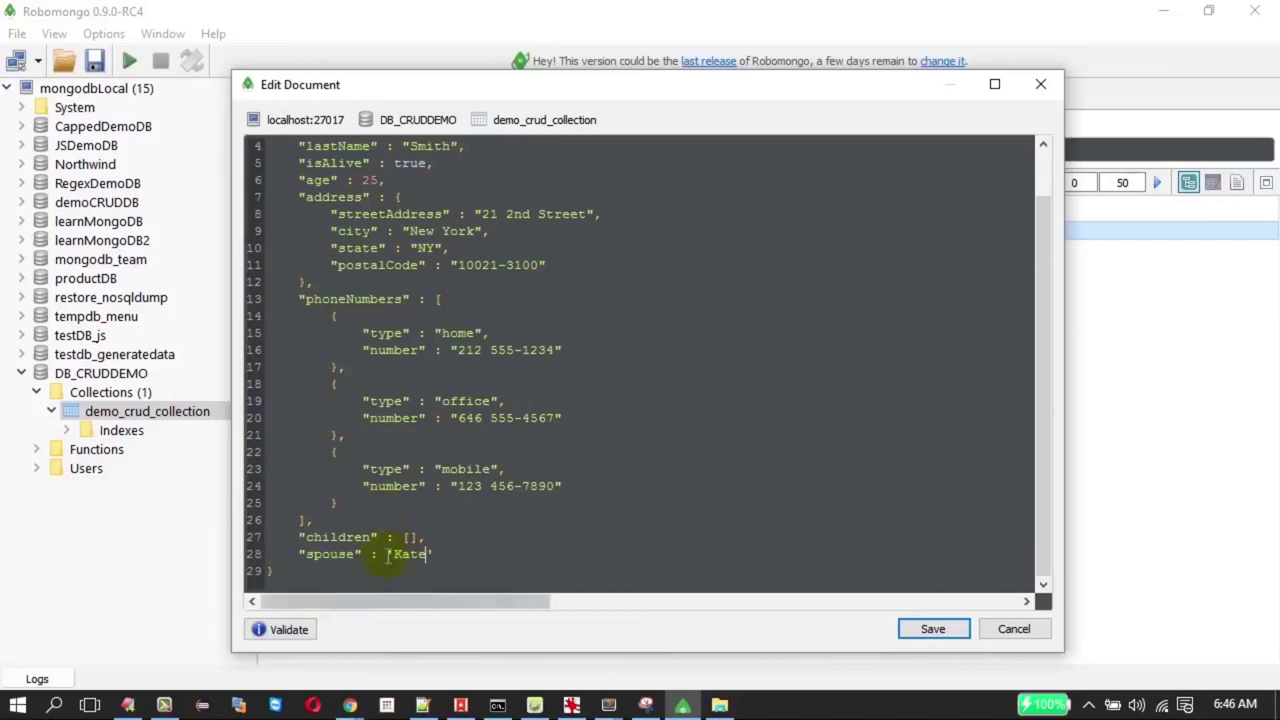
# Fill the empty children array with two sample first names, each in single quotes and separated by a comma
pyautogui.click(403, 537)
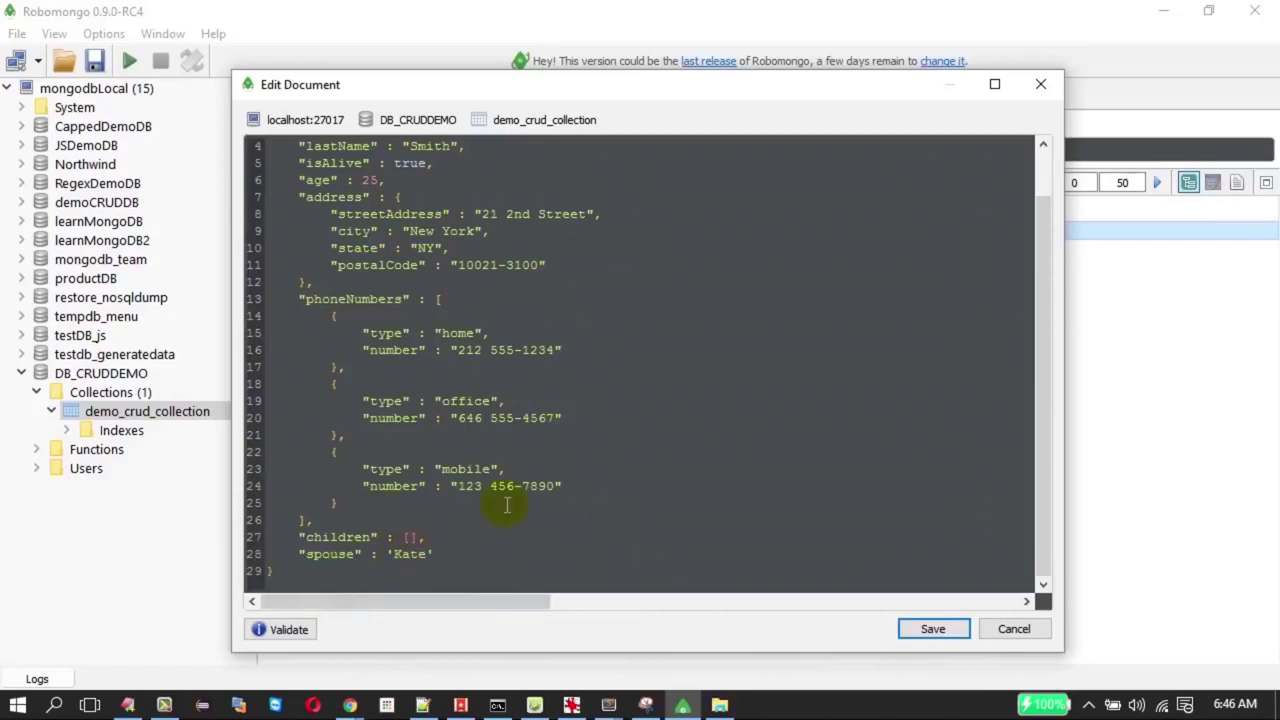
pyautogui.write("Johnson'")
pyautogui.press('Left')
pyautogui.press('Left')
pyautogui.press('Left')
pyautogui.press('Left')
pyautogui.press('Left')
pyautogui.press('Left')
pyautogui.press('Left')
pyautogui.press('Left')
pyautogui.write("'")
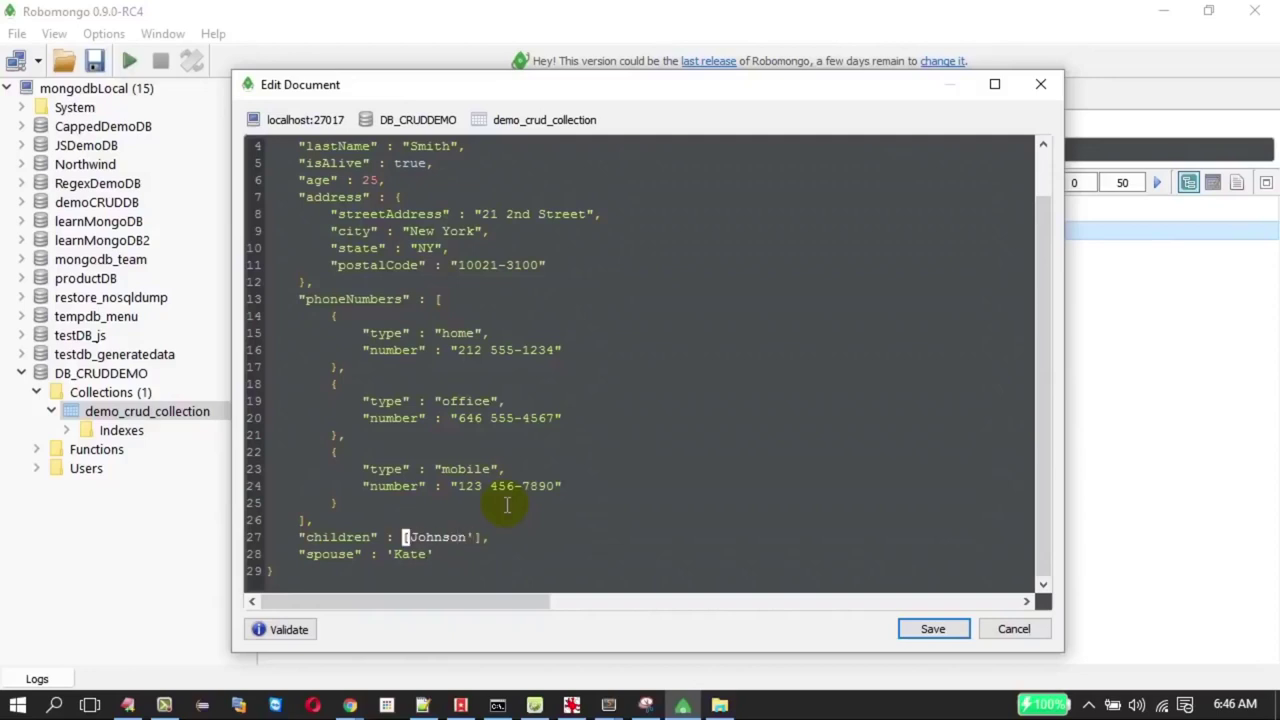
pyautogui.press('Right')
pyautogui.write("'")
pyautogui.press('BackSpace')
pyautogui.press('Left')
pyautogui.write("'")
pyautogui.press('Right')
pyautogui.press('Right')
pyautogui.press('Right')
pyautogui.press('Right')
pyautogui.press('Right')
pyautogui.press('Right')
pyautogui.press('Right')
pyautogui.press('Right')
pyautogui.write("','Andre")
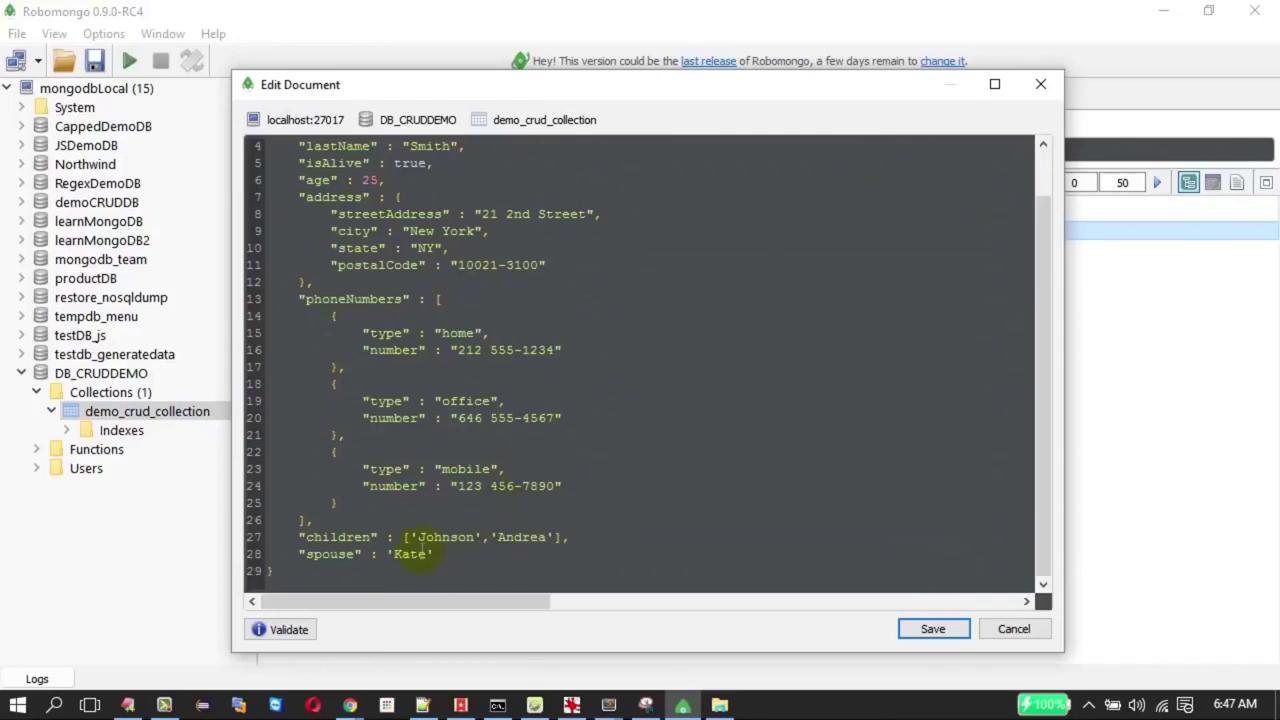
# Validate the edited document's JSON, dismiss the validation message and save the document
pyautogui.moveTo(347, 532); pyautogui.dragTo(491, 557)
pyautogui.scroll(1, 510, 497)
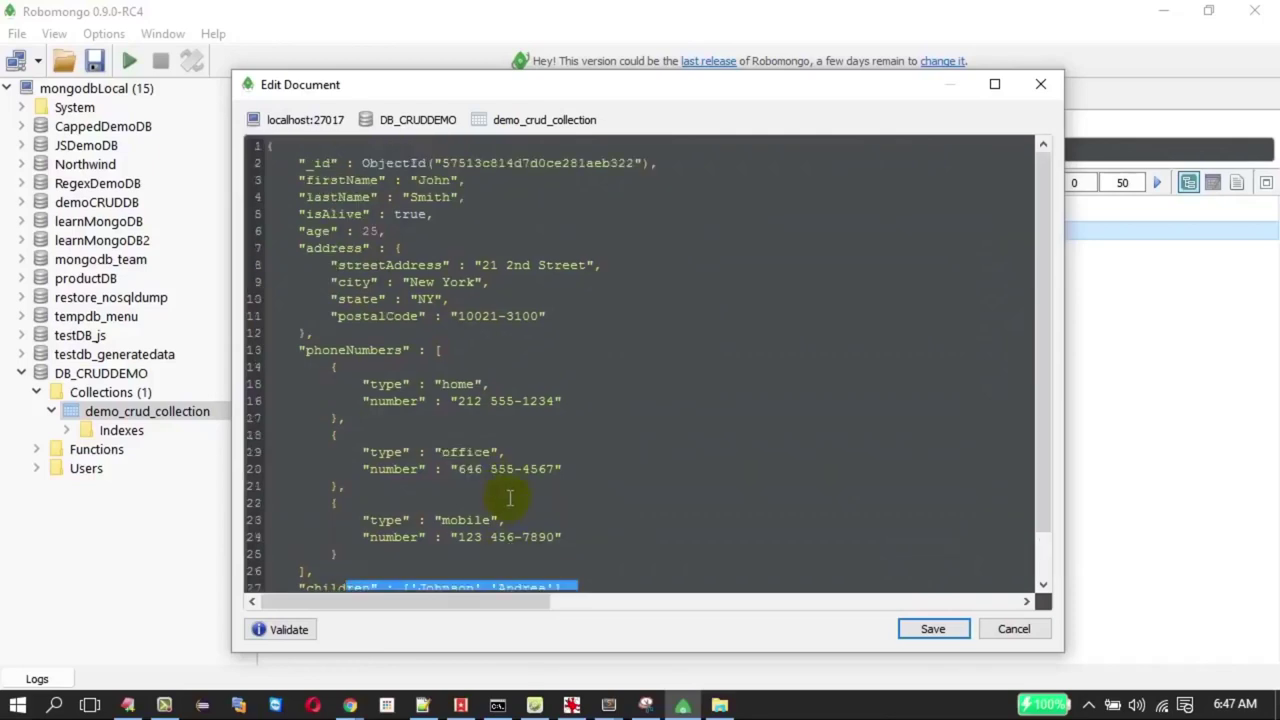
pyautogui.click(280, 630)
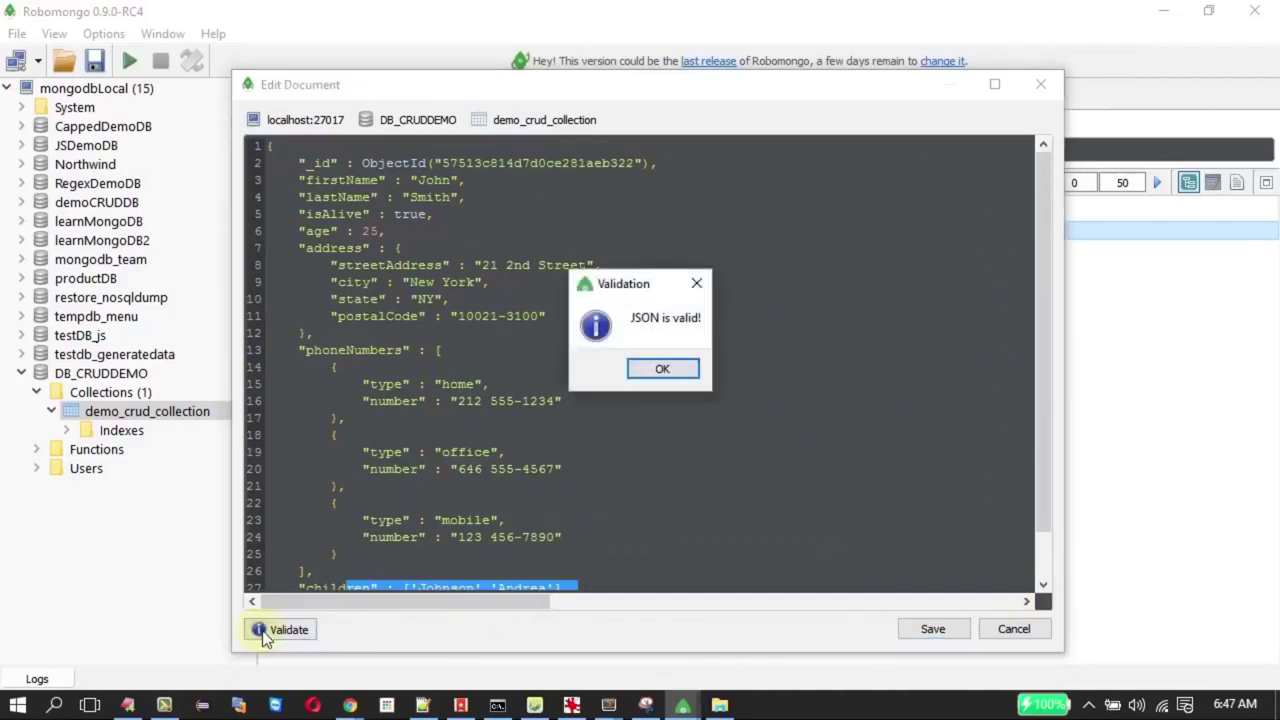
pyautogui.click(668, 380)
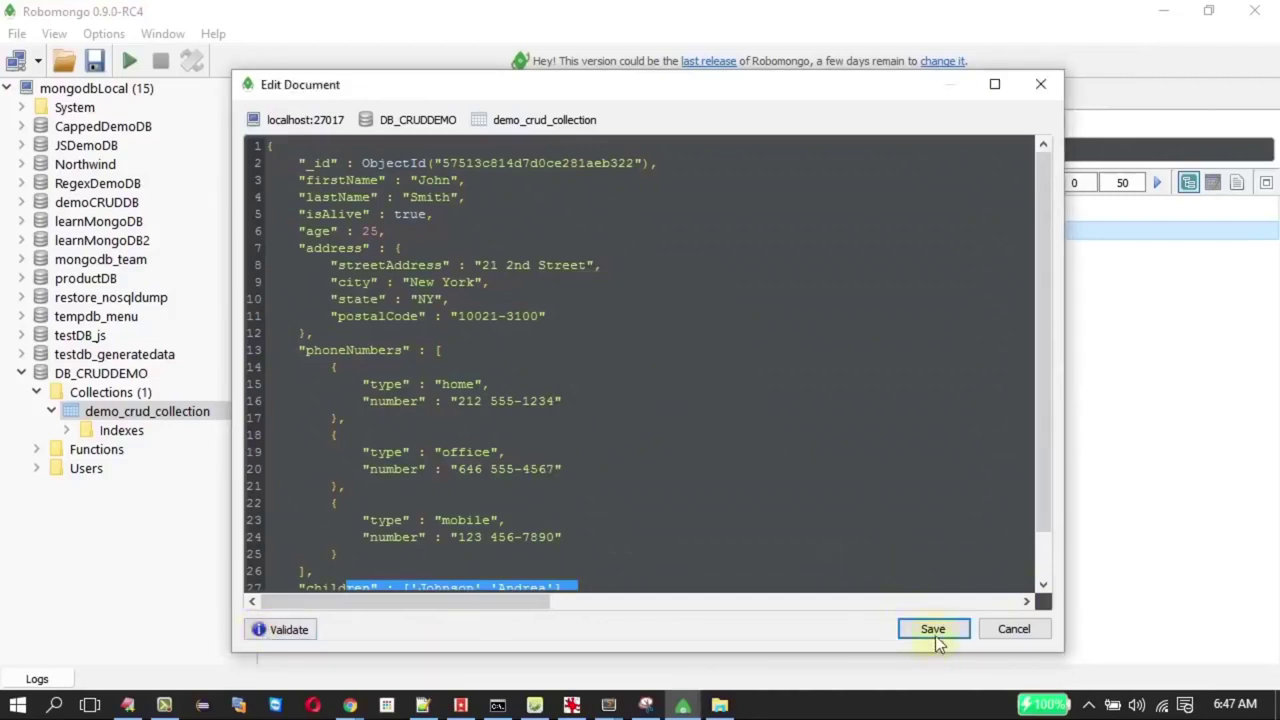
pyautogui.click(933, 630)
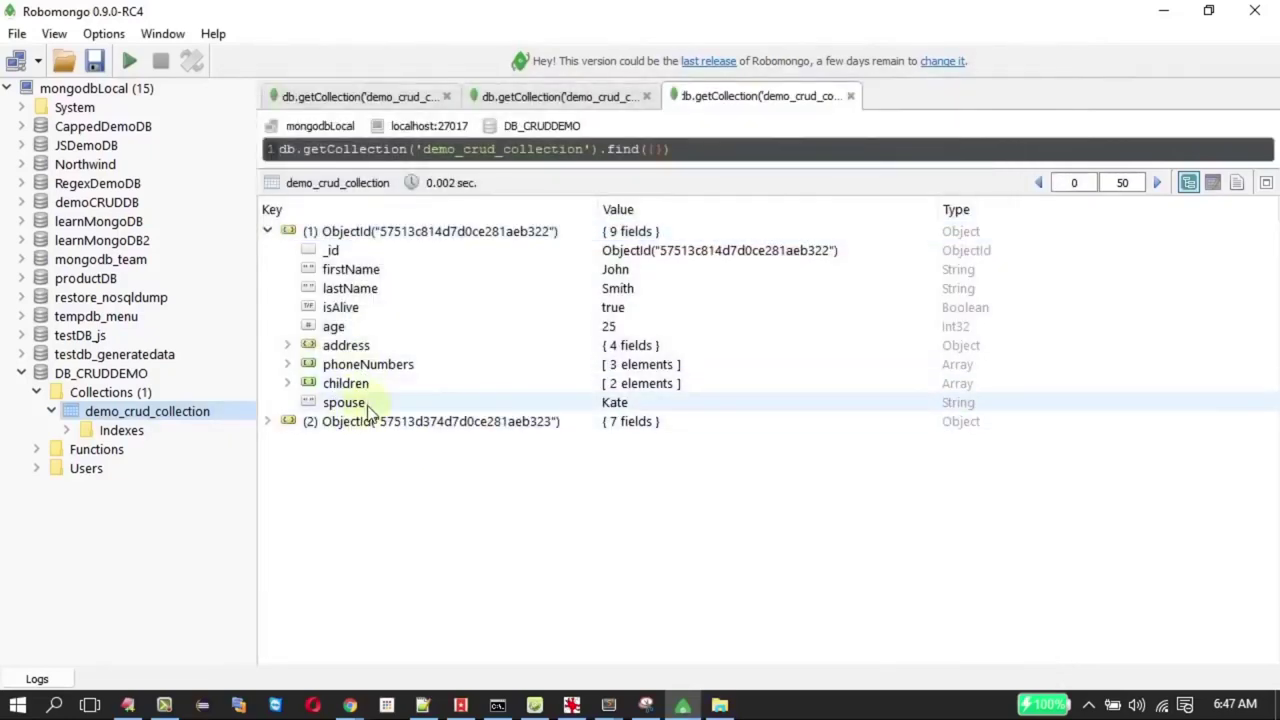
# Review the first document's updated children and spouse fields in text mode
pyautogui.click(1237, 184)
pyautogui.scroll(-1, 764, 516)
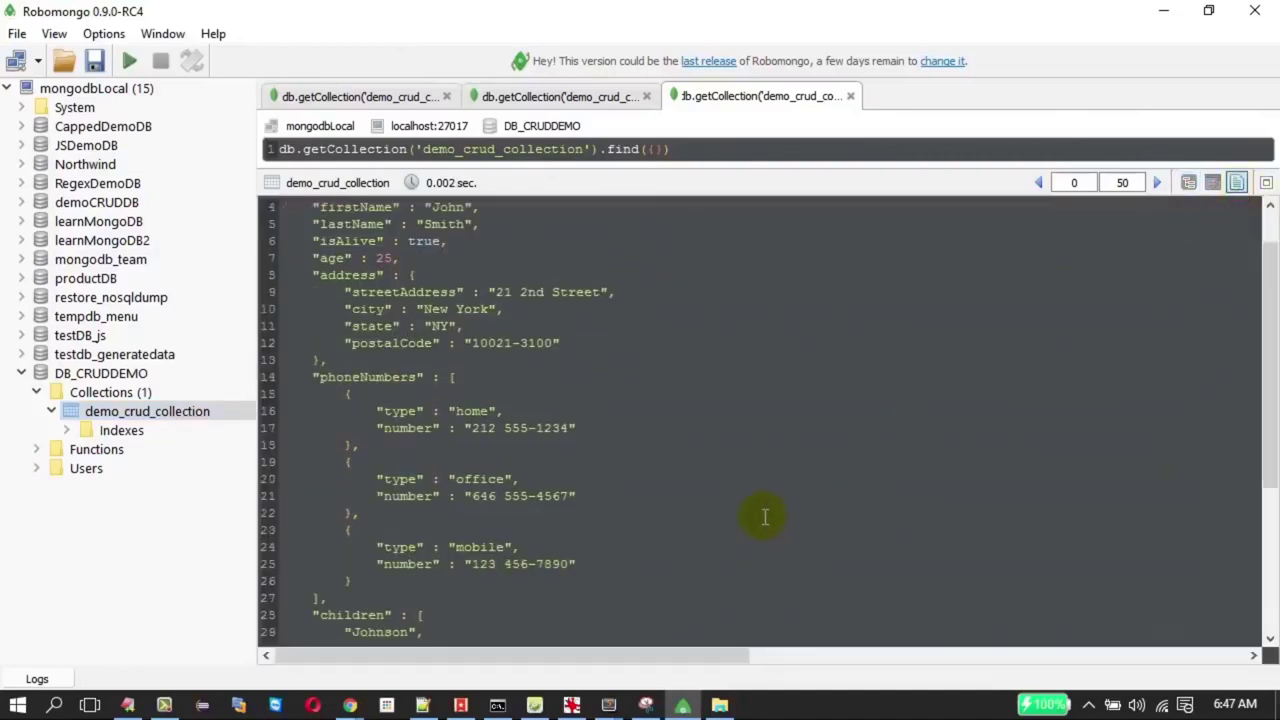
pyautogui.scroll(-2, 745, 533)
pyautogui.moveTo(313, 522); pyautogui.dragTo(343, 603)
pyautogui.click(343, 602)
pyautogui.scroll(3, 345, 595)
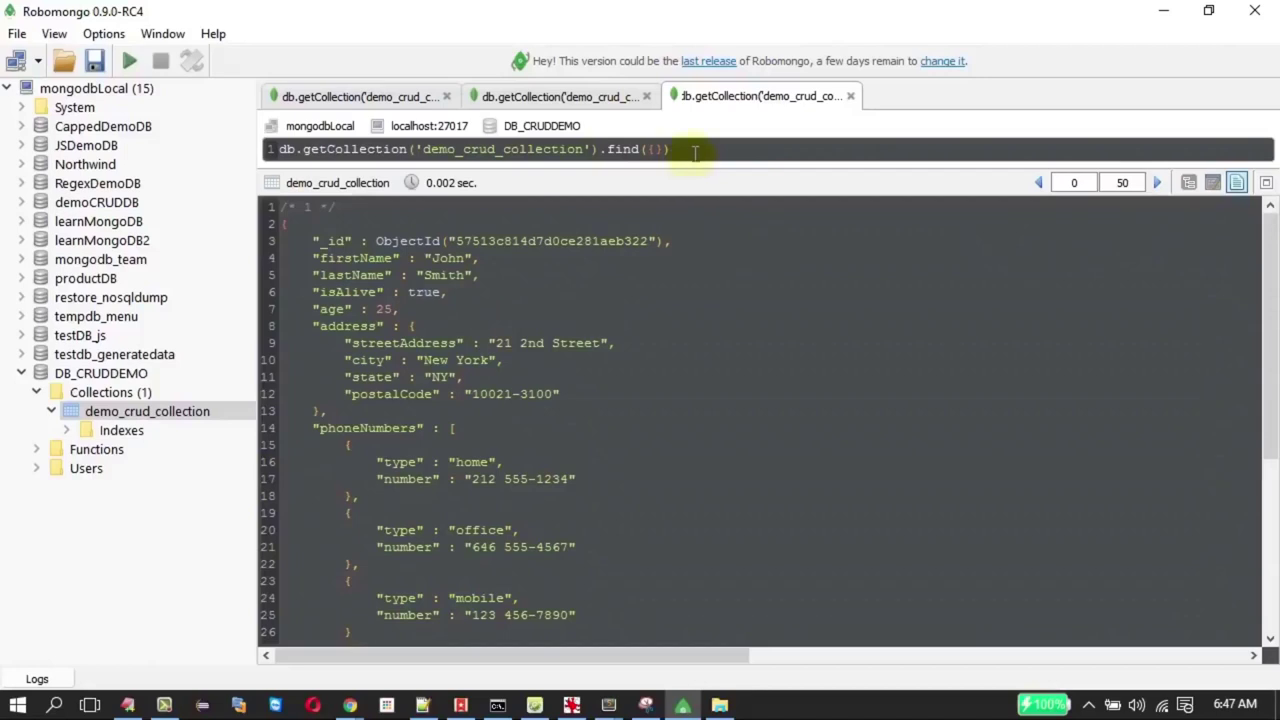
pyautogui.moveTo(694, 151); pyautogui.dragTo(280, 150)
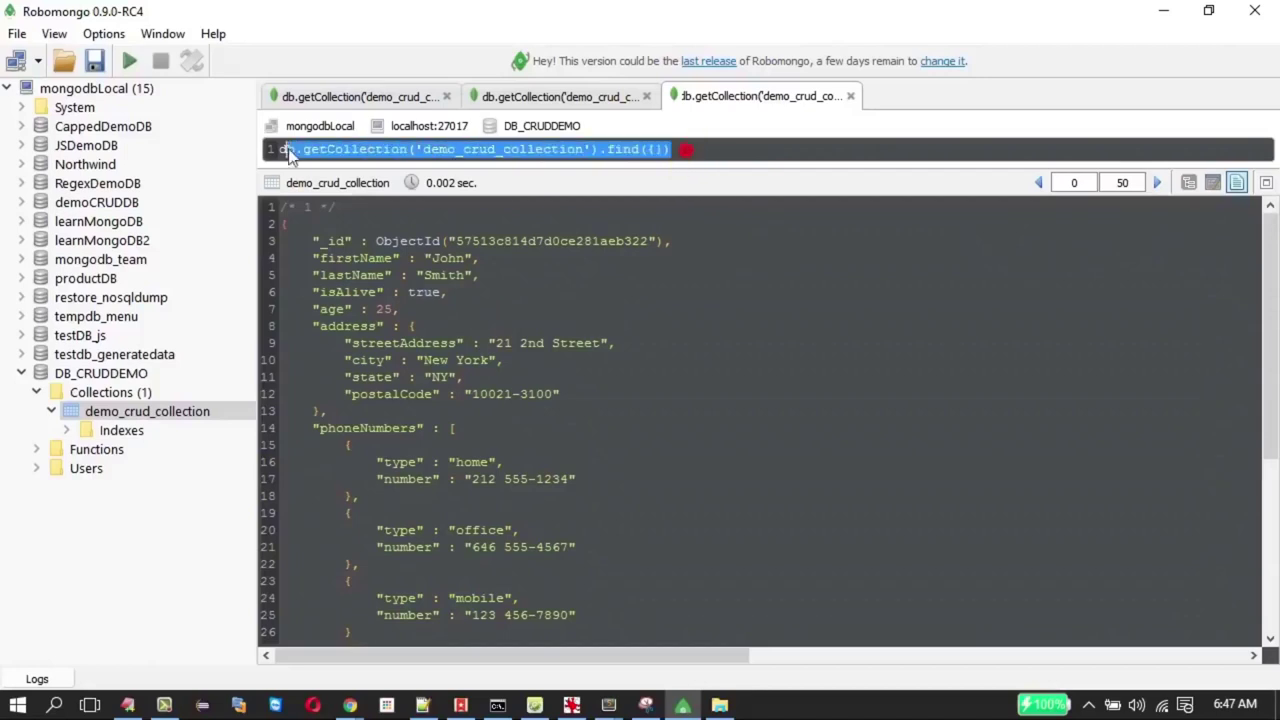
pyautogui.rightClick(210, 421)
pyautogui.click(588, 372)
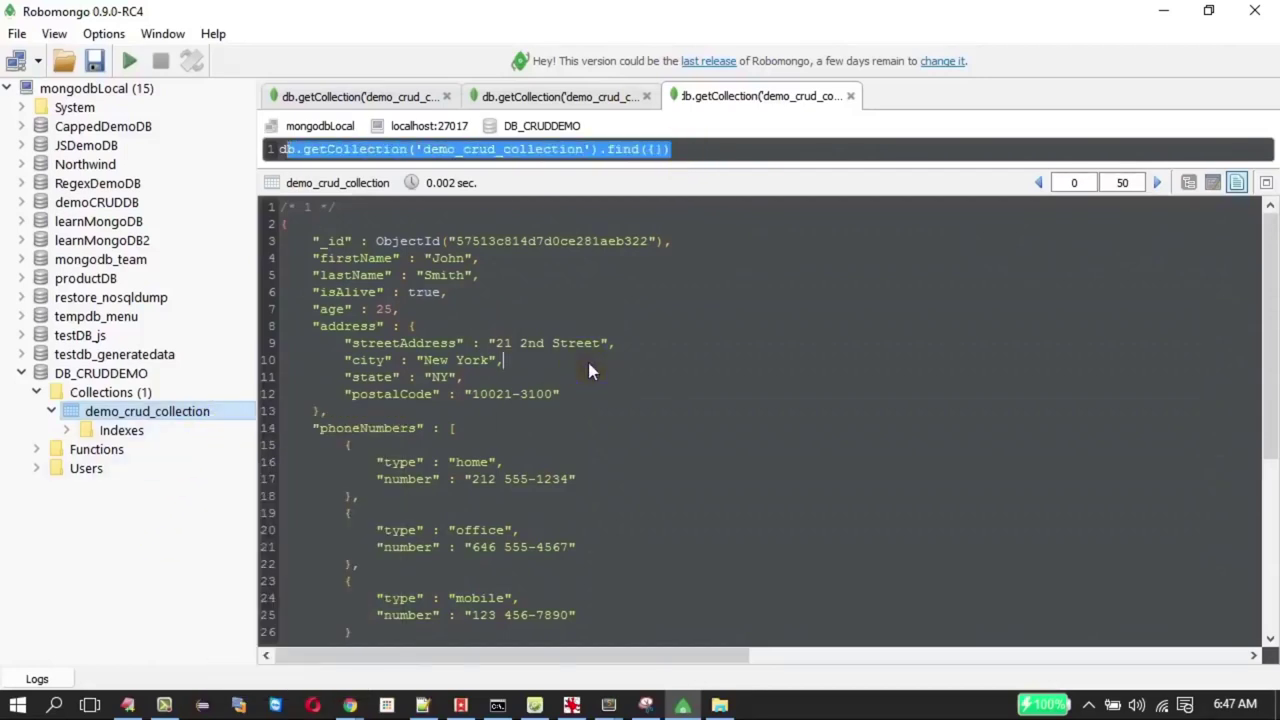
# Return to tree mode and delete the second document of demo_crud_collection, confirming the deletion
pyautogui.click(1188, 182)
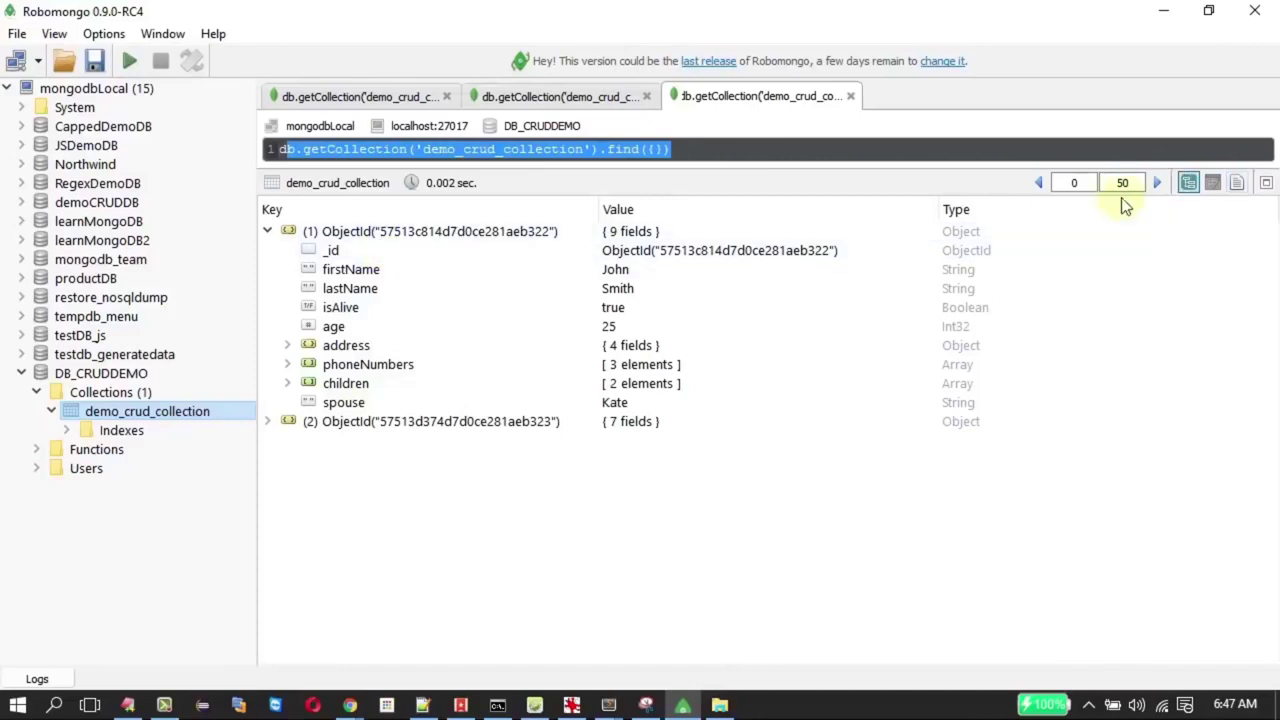
pyautogui.rightClick(430, 230)
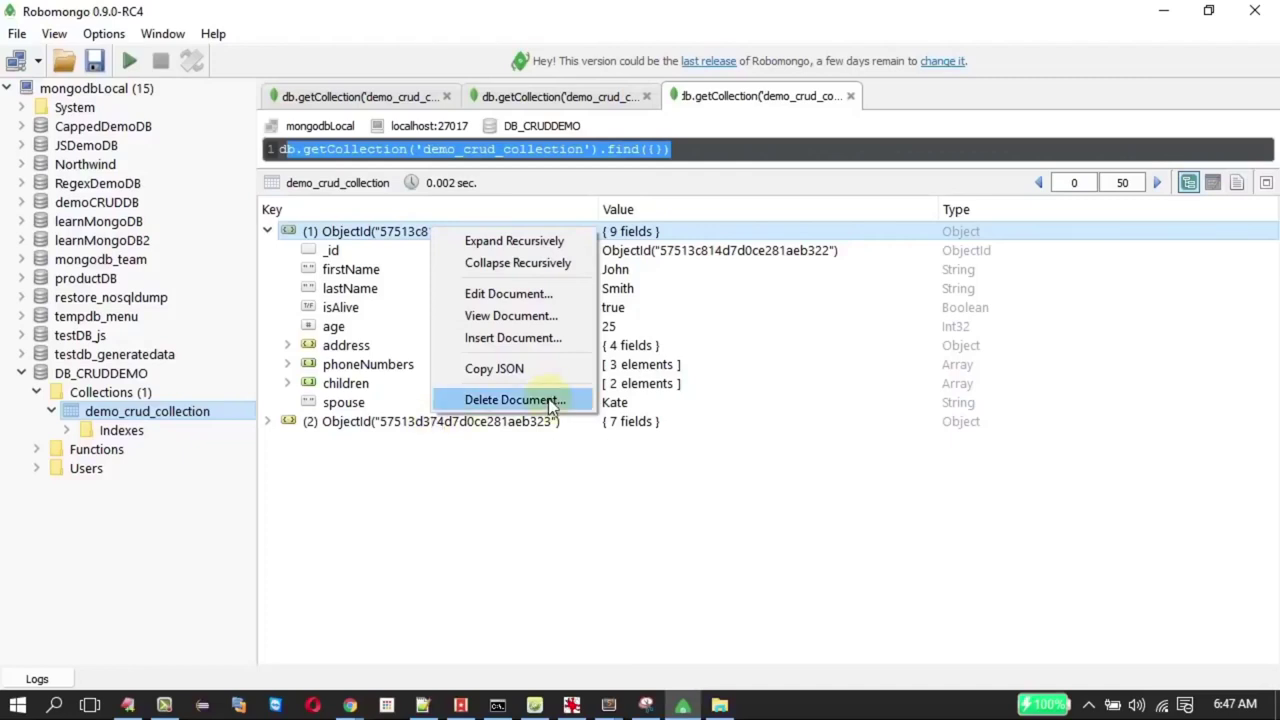
pyautogui.click(589, 517)
pyautogui.click(408, 426)
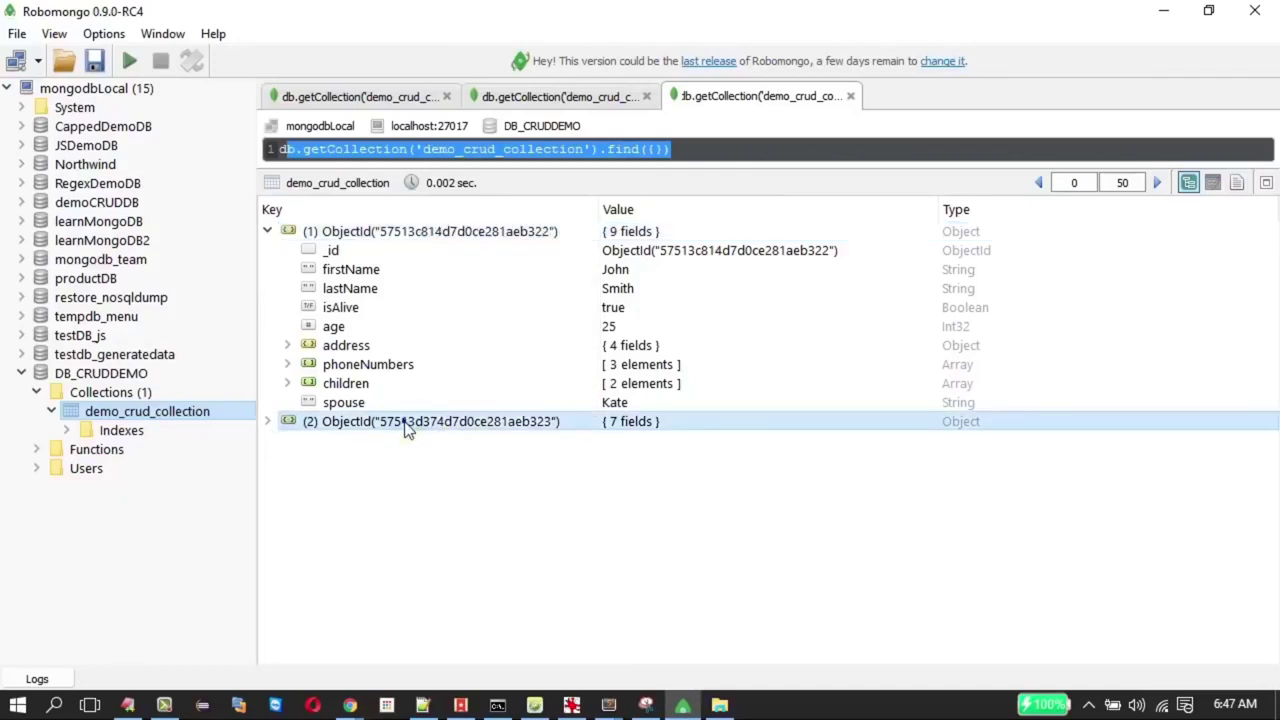
pyautogui.rightClick(407, 424)
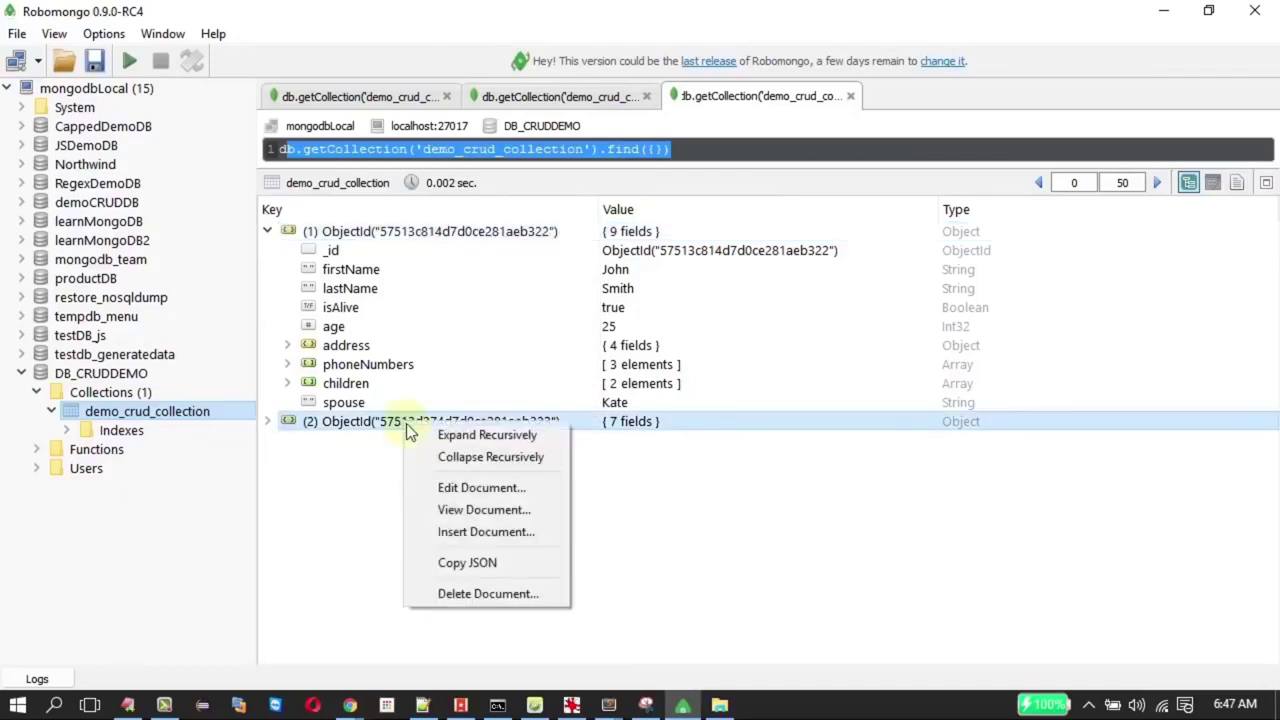
pyautogui.click(500, 602)
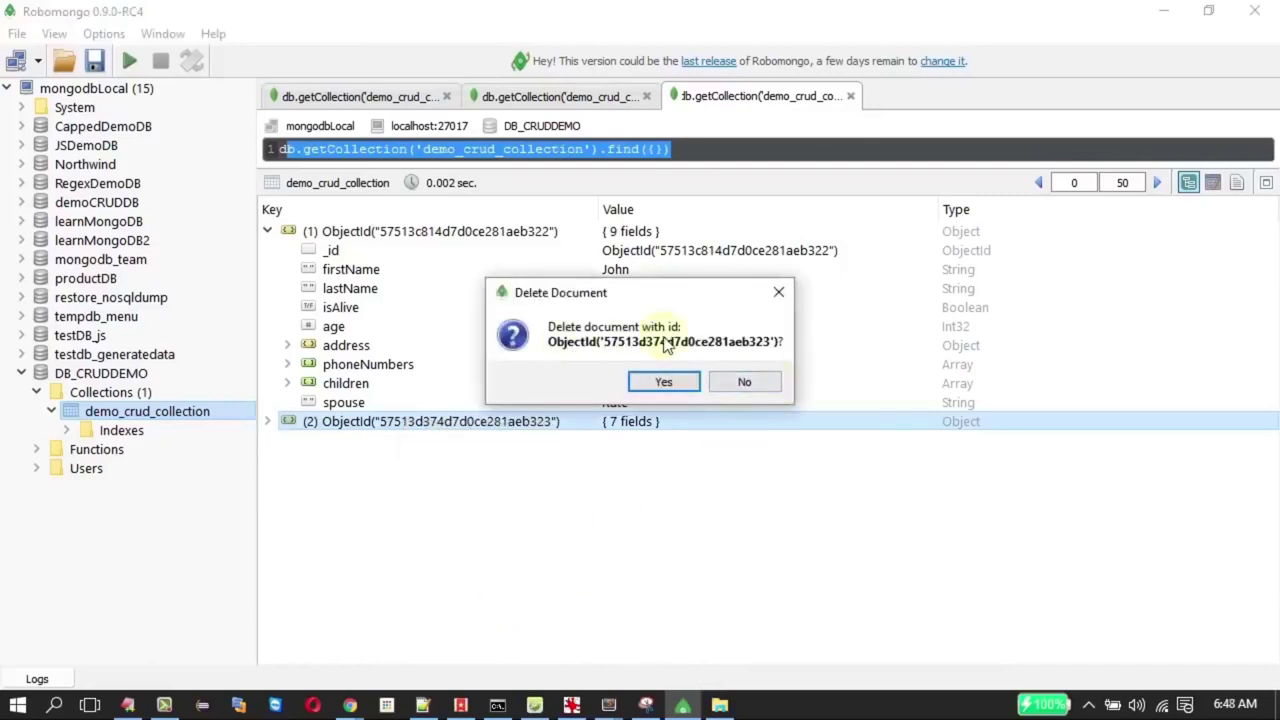
pyautogui.click(668, 384)
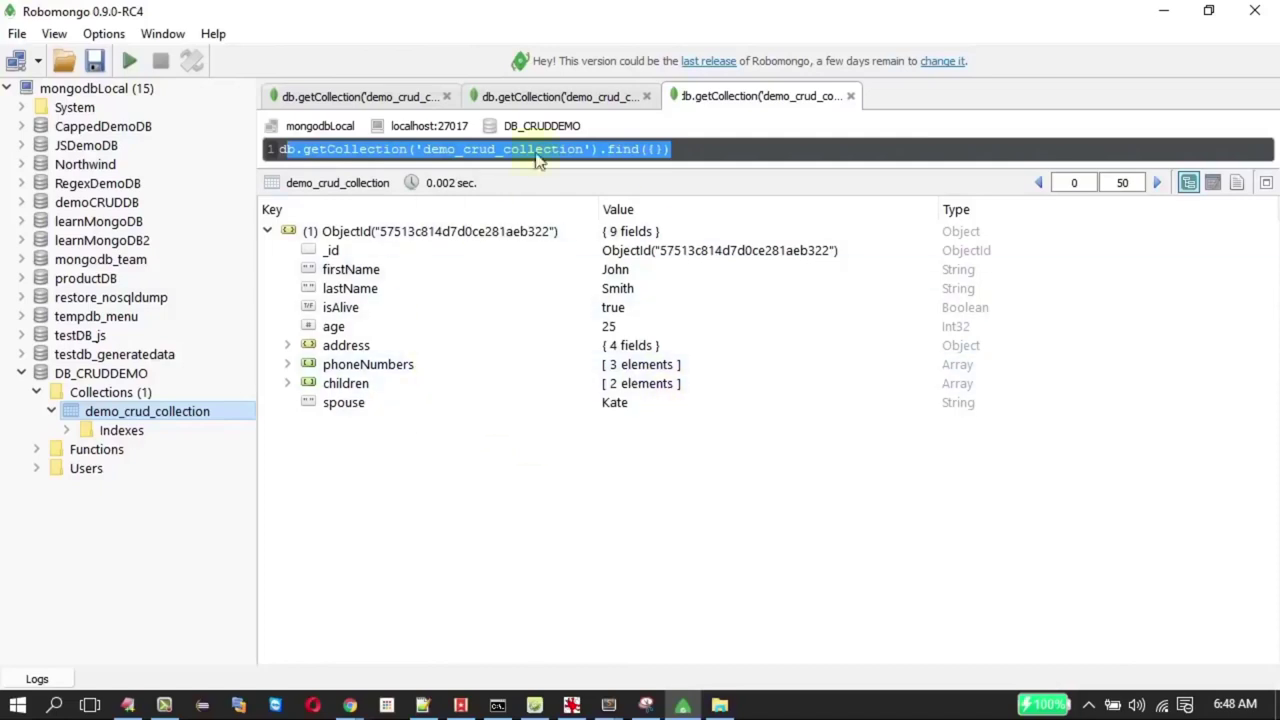
# Rerun the find query on demo_crud_collection, and view the collection's documents again in a new query tab
pyautogui.click(129, 60)
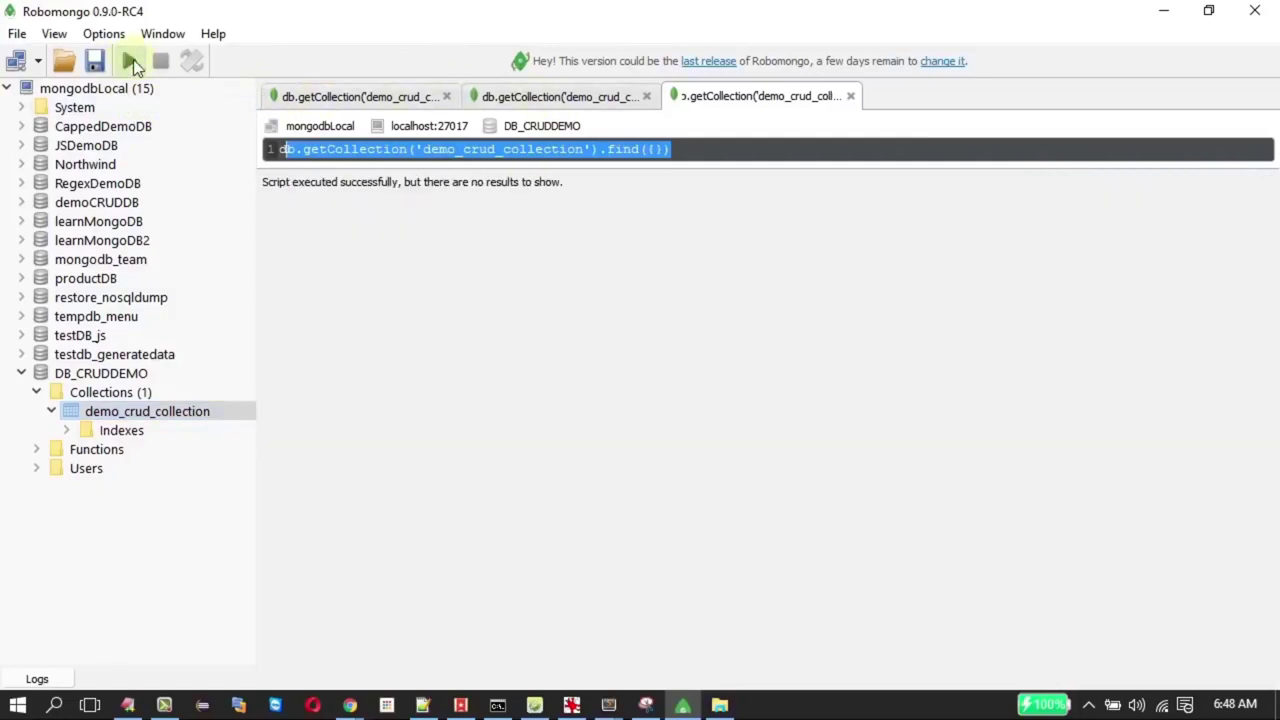
pyautogui.click(725, 149)
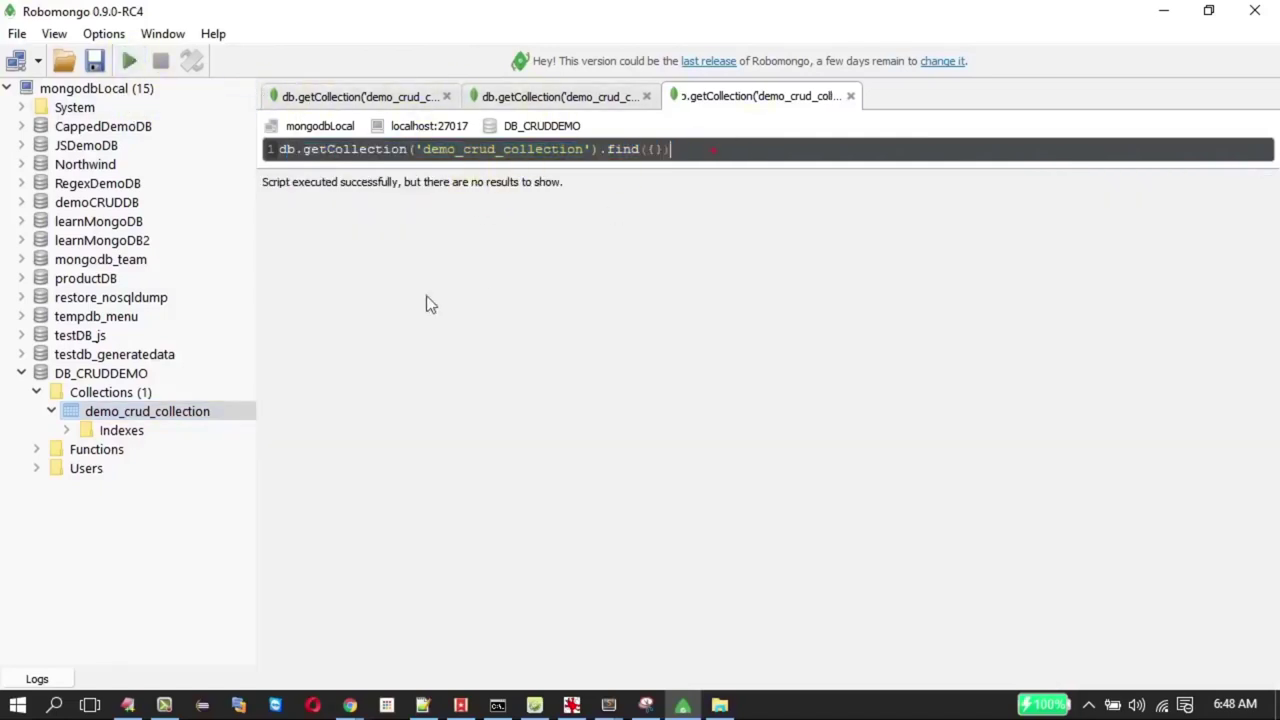
pyautogui.rightClick(186, 414)
pyautogui.click(240, 426)
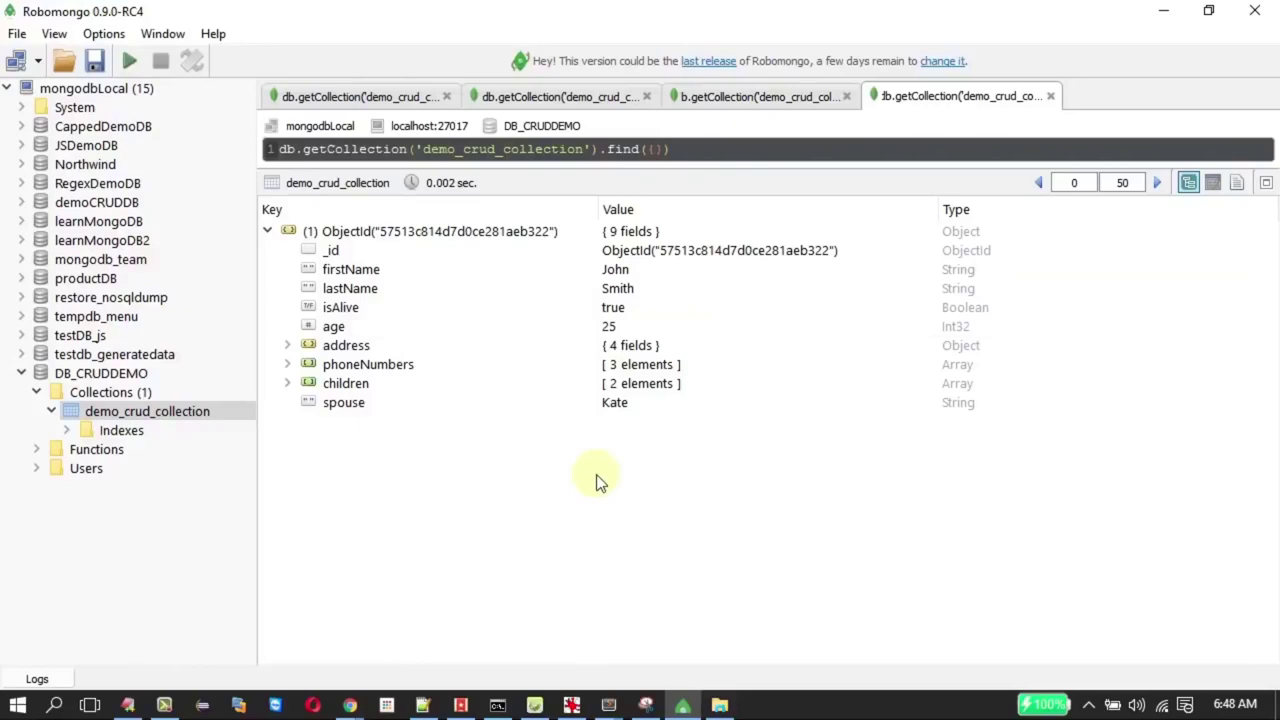
# Consult the operations list on the presentation slide and the commands available for DB_CRUDDEMO, and return to Robomongo
pyautogui.hotkey('alt', 'Tab')
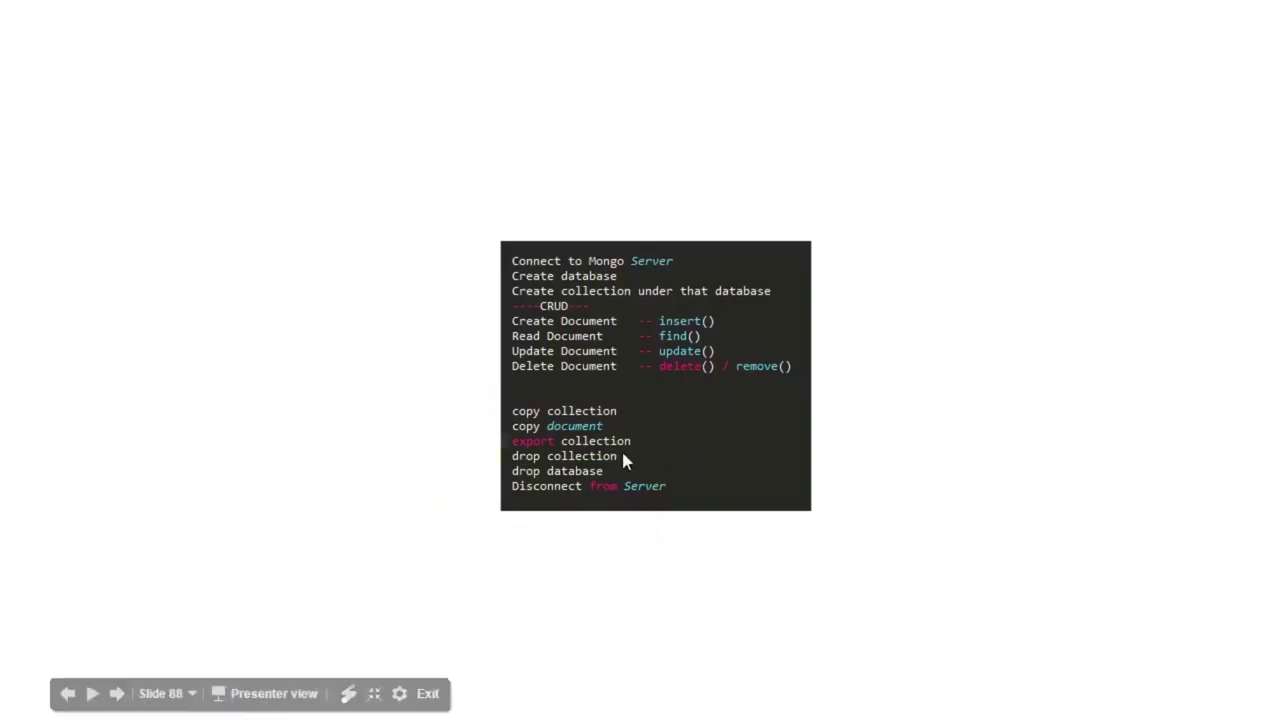
pyautogui.hotkey('alt', 'Tab')
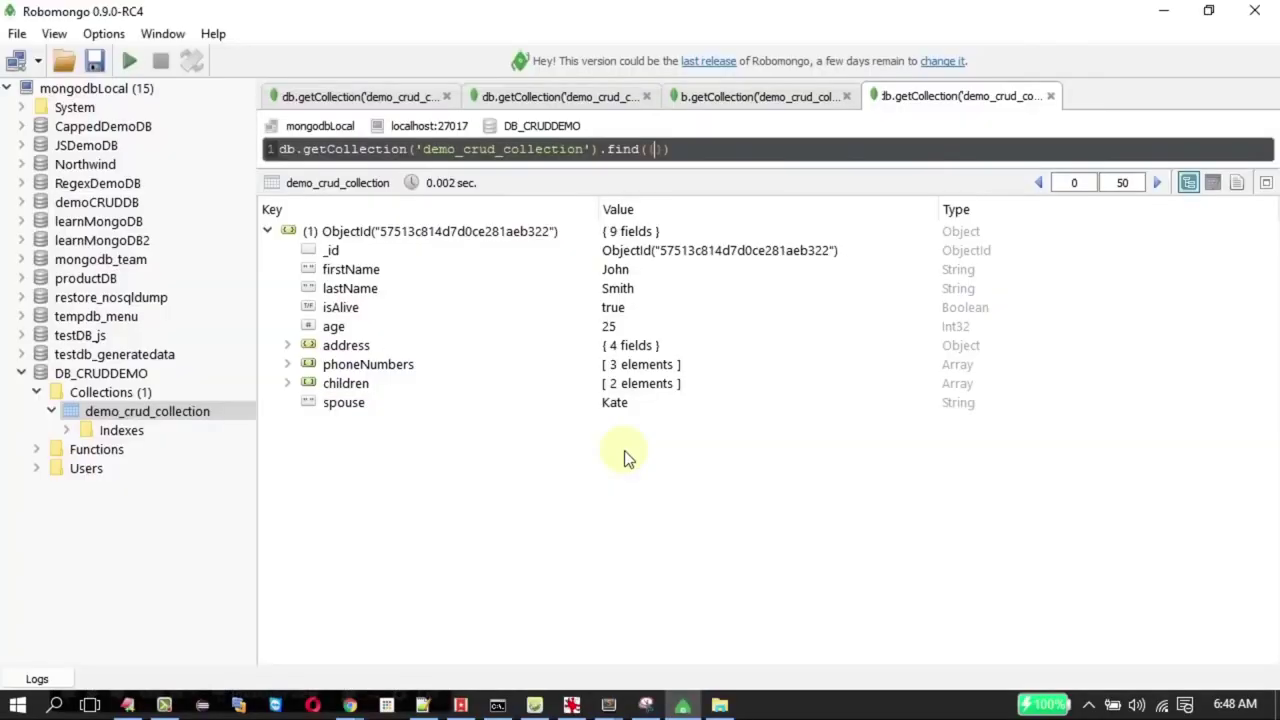
pyautogui.rightClick(104, 374)
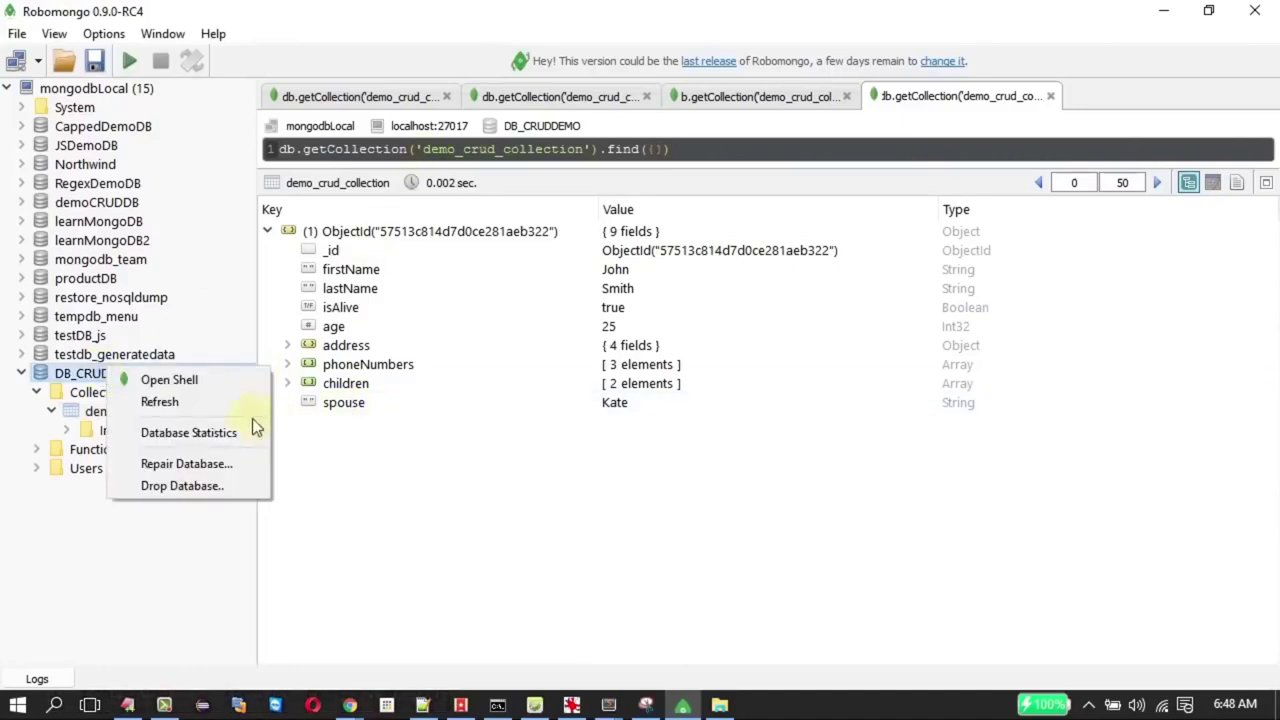
pyautogui.click(365, 530)
pyautogui.hotkey('alt', 'Tab')
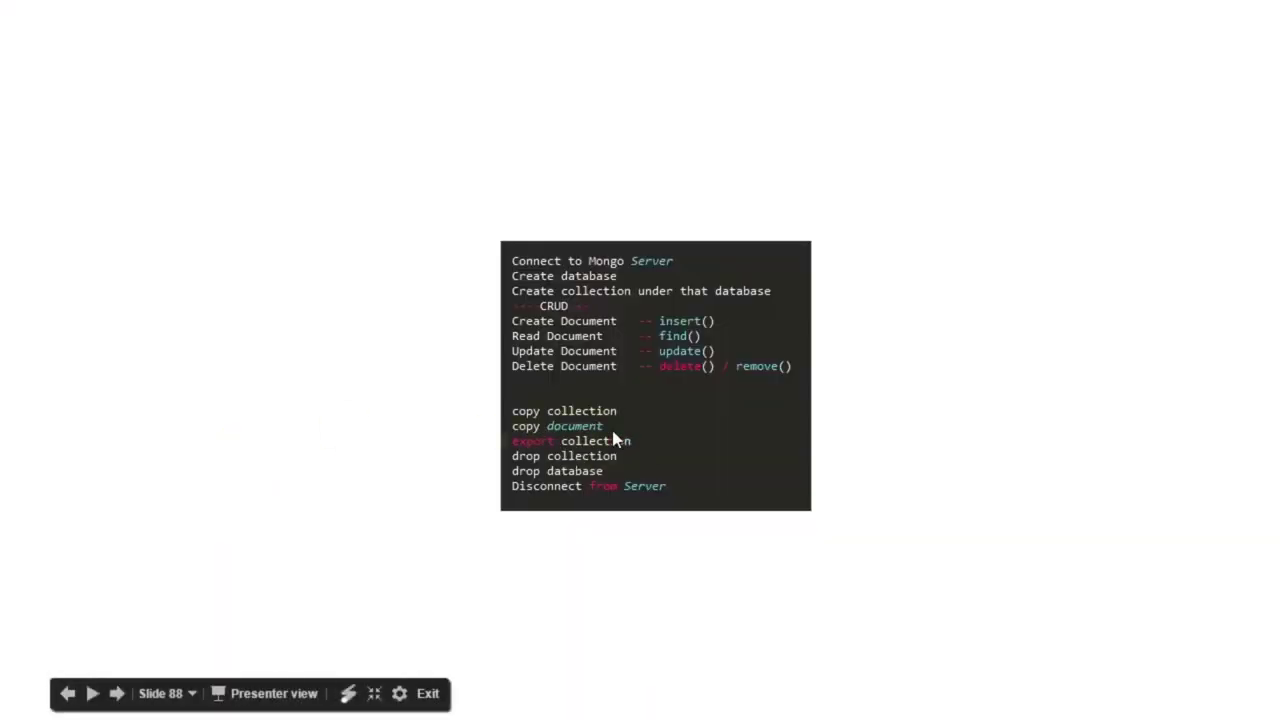
pyautogui.hotkey('alt', 'Tab')
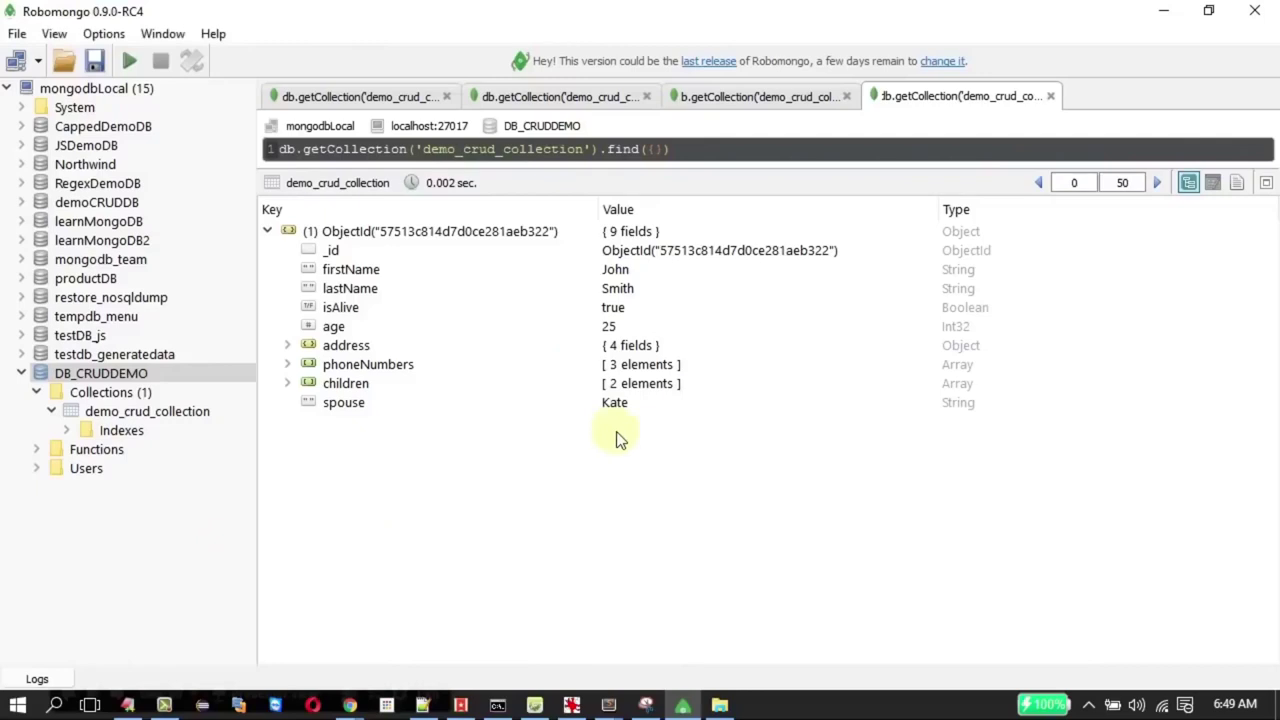
# Duplicate demo_crud_collection as demo_crud_collection_copy and select the new collection
pyautogui.click(141, 413)
pyautogui.rightClick(143, 413)
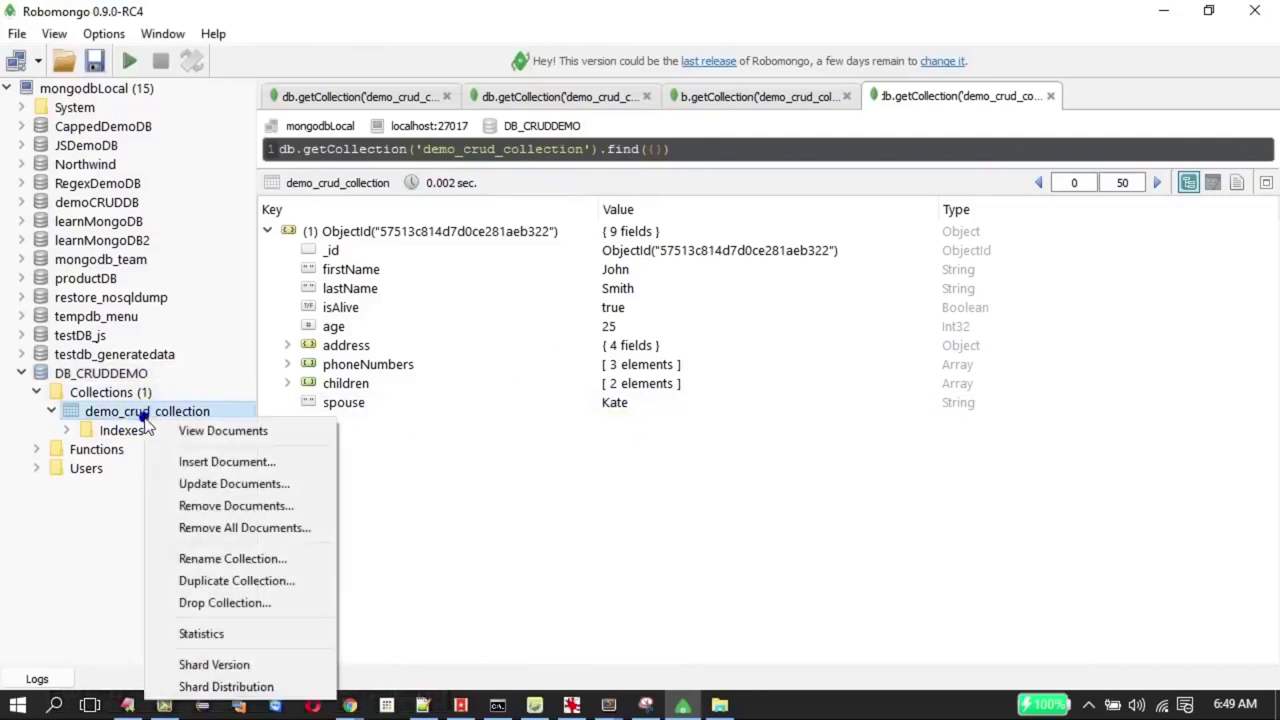
pyautogui.click(240, 581)
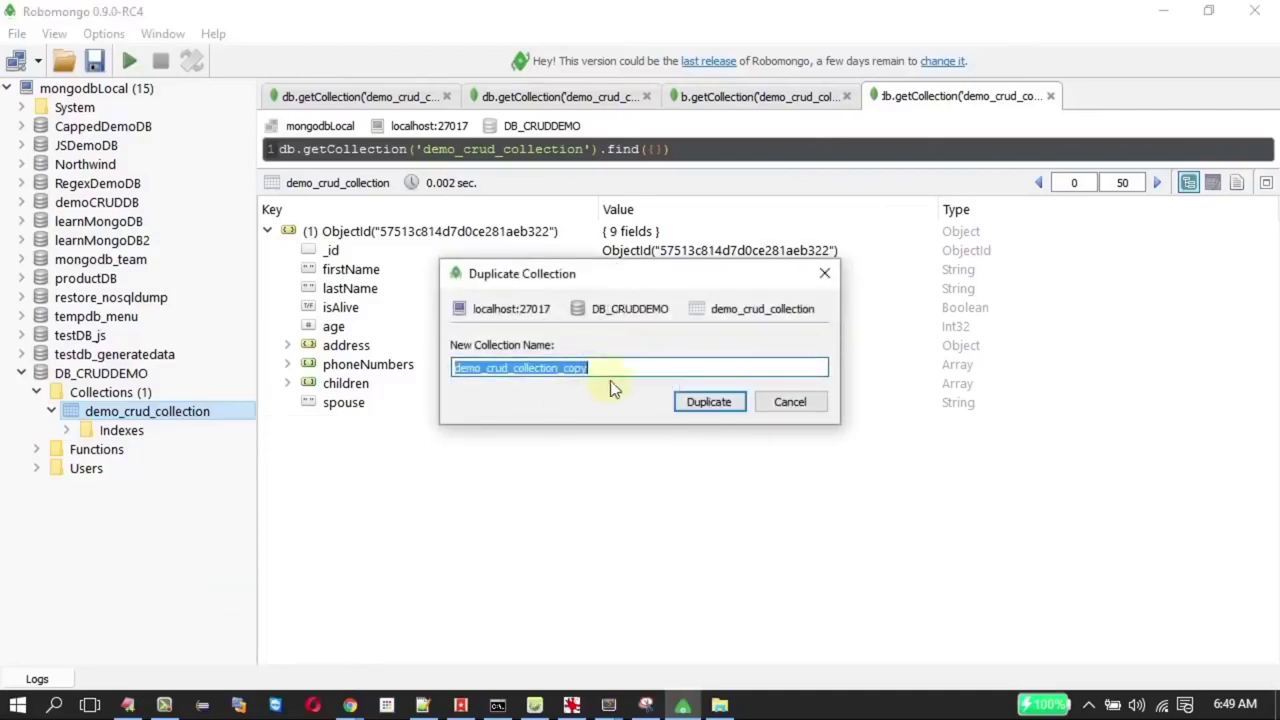
pyautogui.click(706, 402)
pyautogui.click(204, 436)
pyautogui.click(194, 410)
pyautogui.click(204, 435)
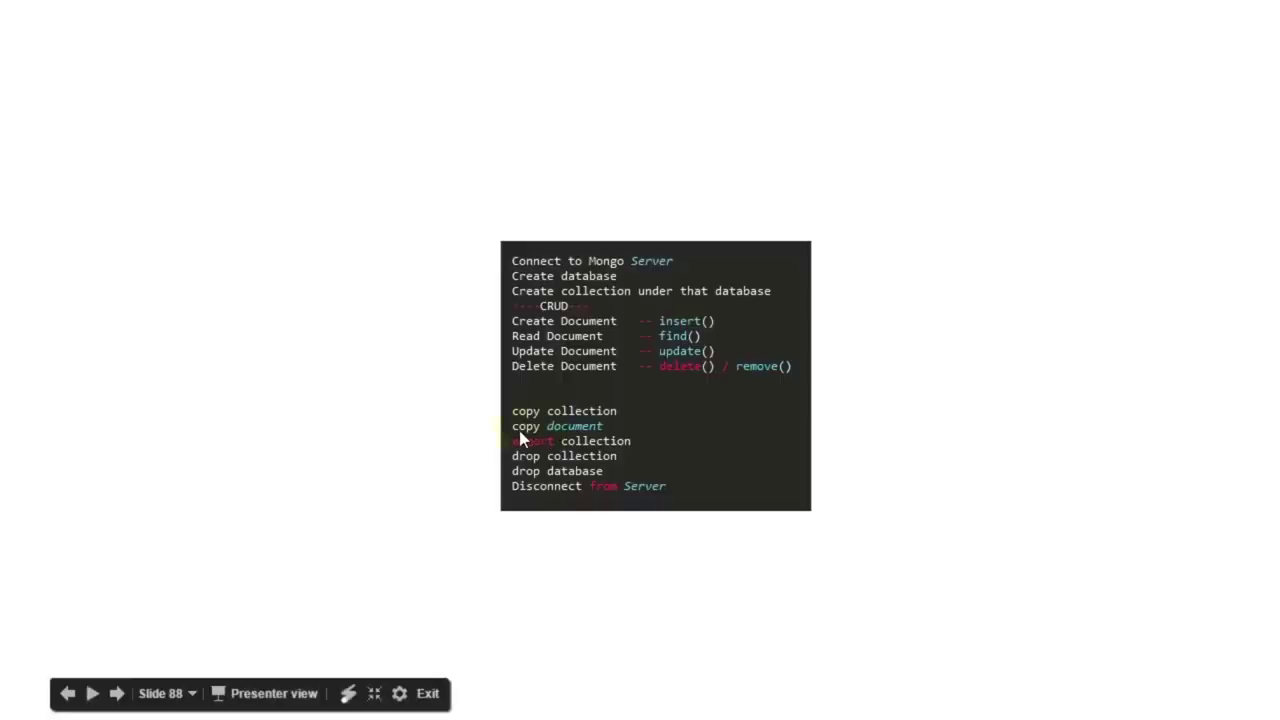
# Copy the first document's JSON in Robomongo and paste it into a new document for demo_crud_collection
pyautogui.hotkey('alt', 'Tab')
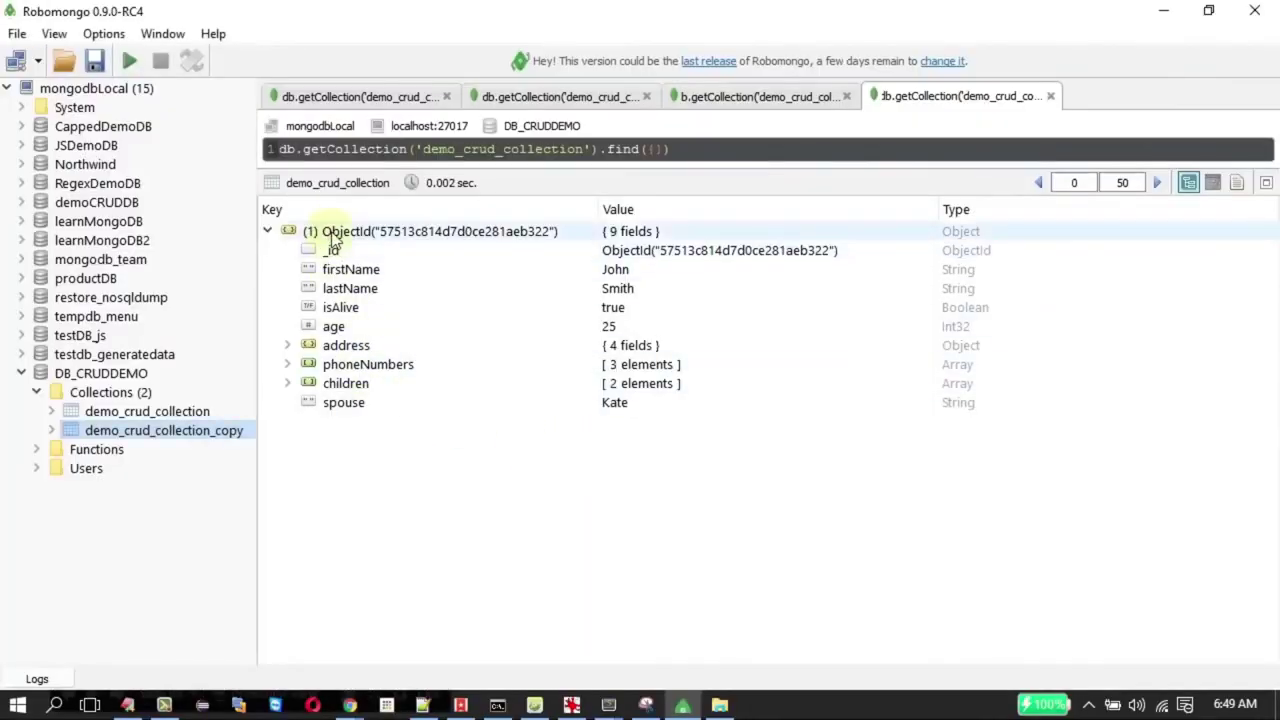
pyautogui.rightClick(331, 232)
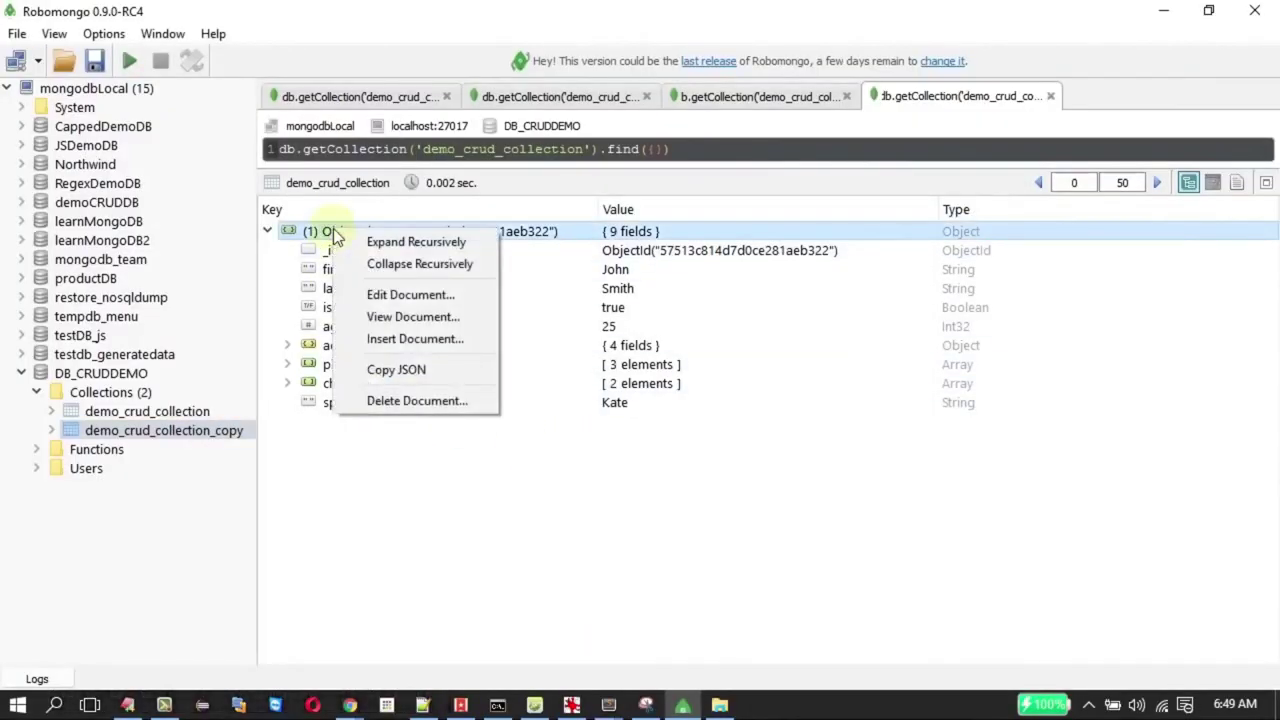
pyautogui.click(390, 370)
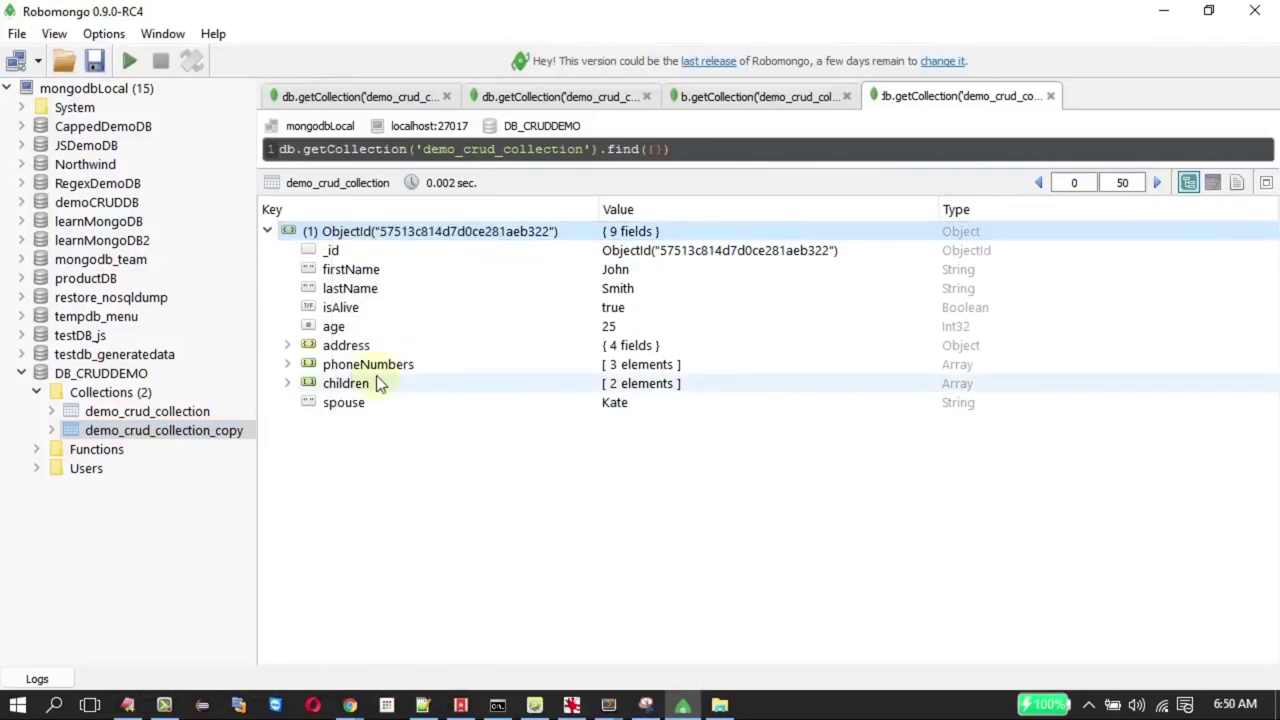
pyautogui.click(158, 414)
pyautogui.rightClick(162, 415)
pyautogui.click(242, 456)
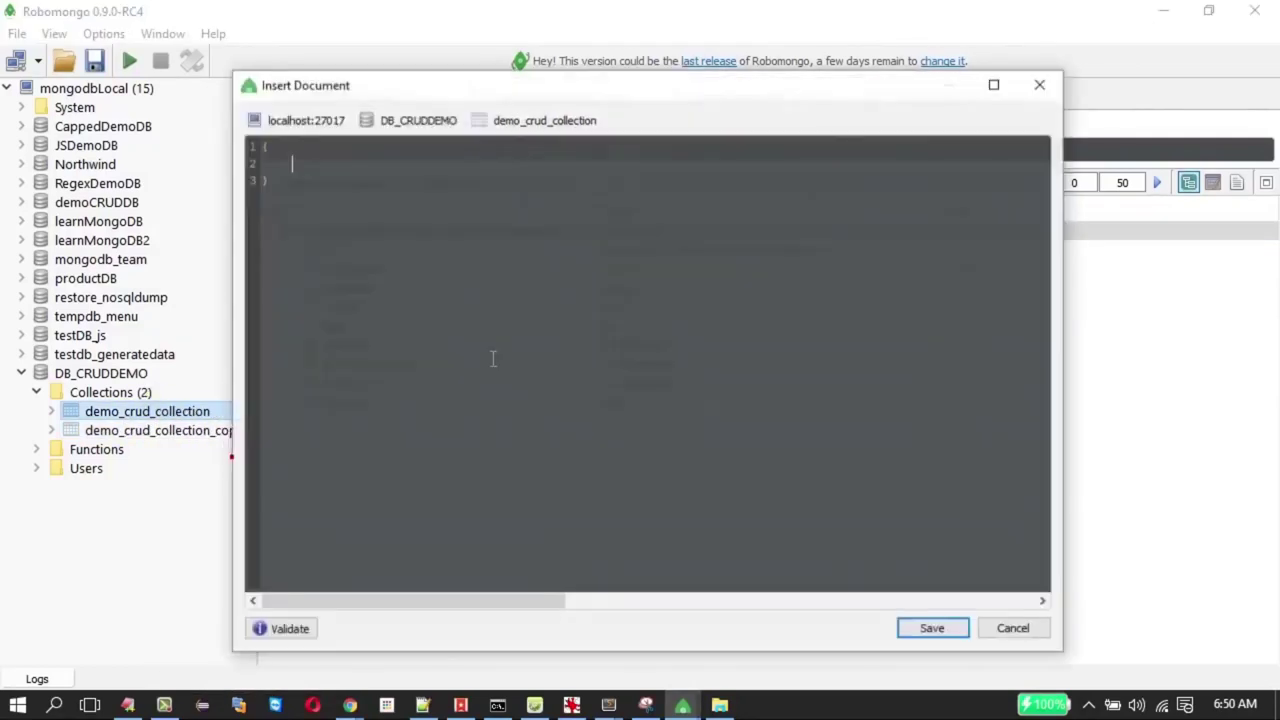
pyautogui.hotkey('ctrl', 'v')
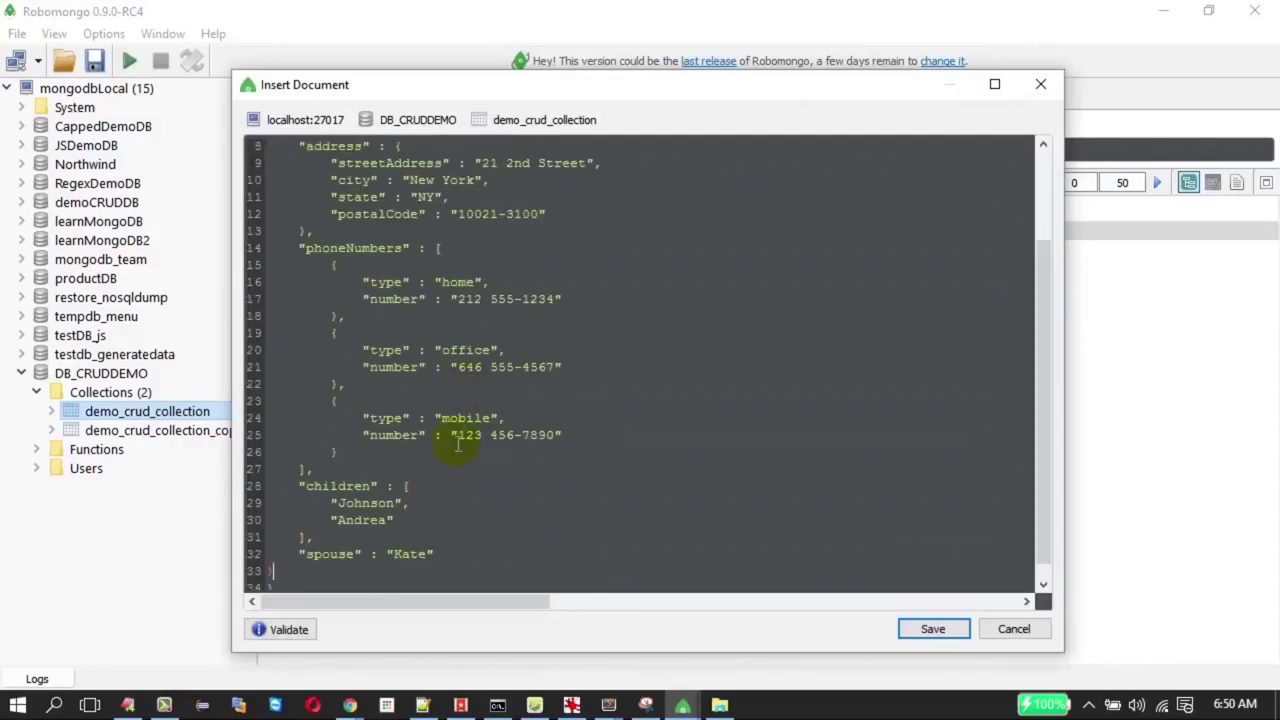
# Remove the surplus outer curly braces surrounding the pasted document
pyautogui.scroll(-1, 457, 445)
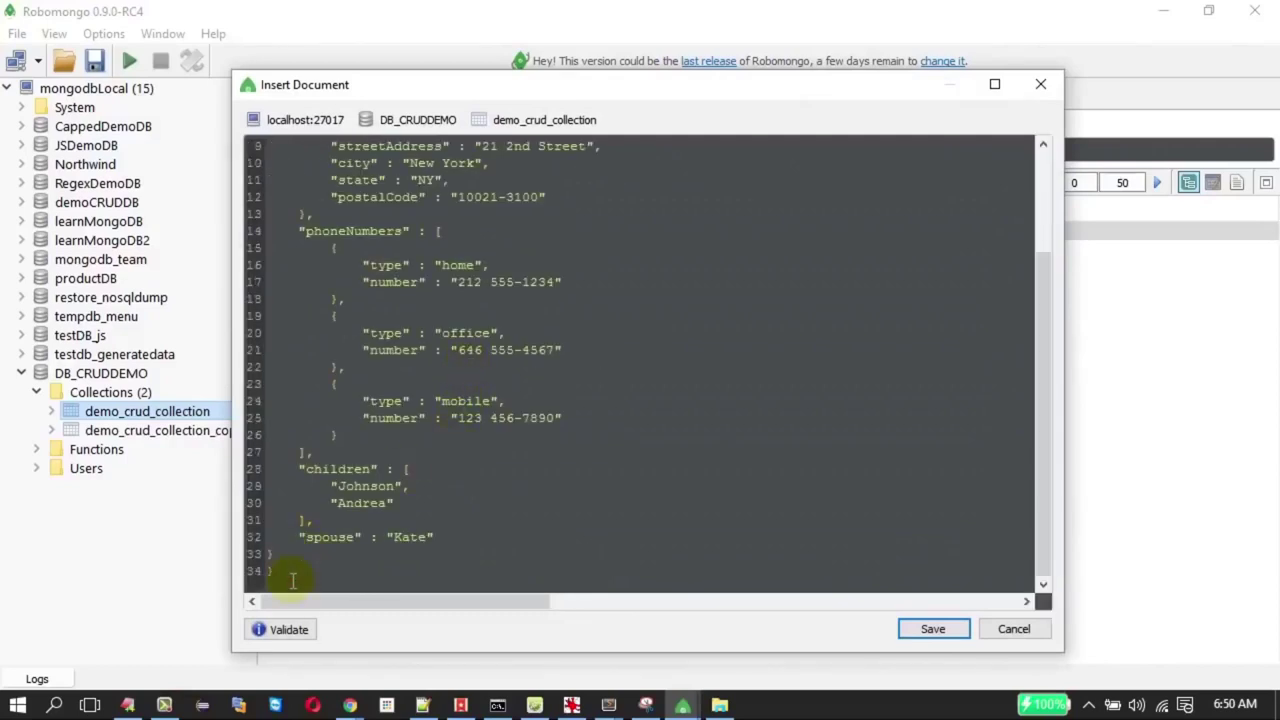
pyautogui.scroll(3, 408, 520)
pyautogui.press('BackSpace')
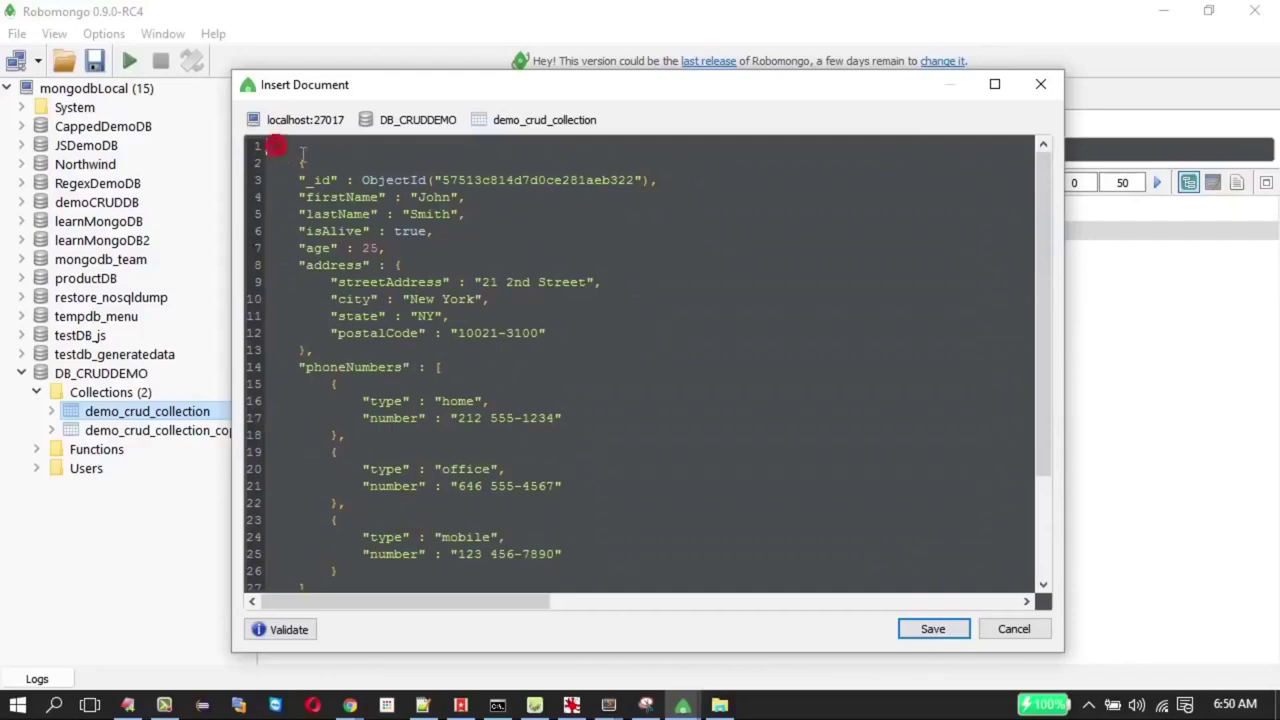
# Replace the pasted document's _id ObjectId value with 99 and save the document
pyautogui.click(639, 183)
pyautogui.click(637, 180)
pyautogui.moveTo(368, 176); pyautogui.dragTo(649, 176)
pyautogui.press('Delete')
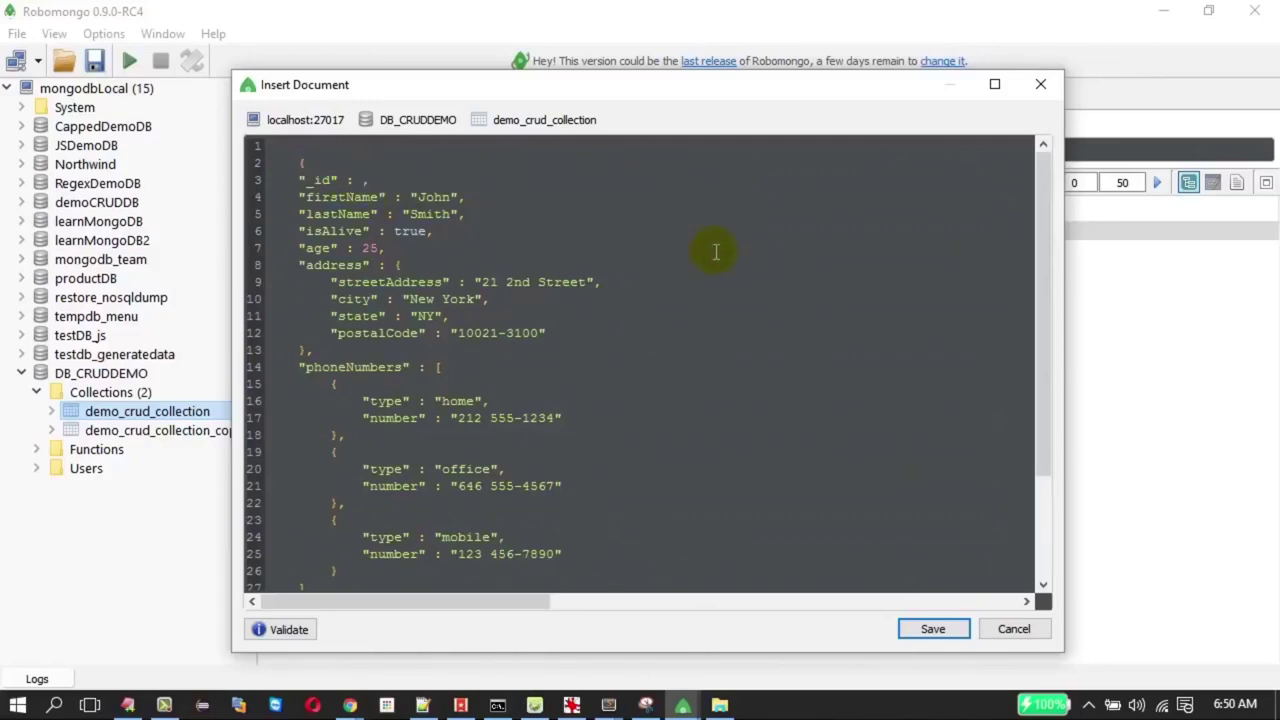
pyautogui.scroll(-2, 715, 254)
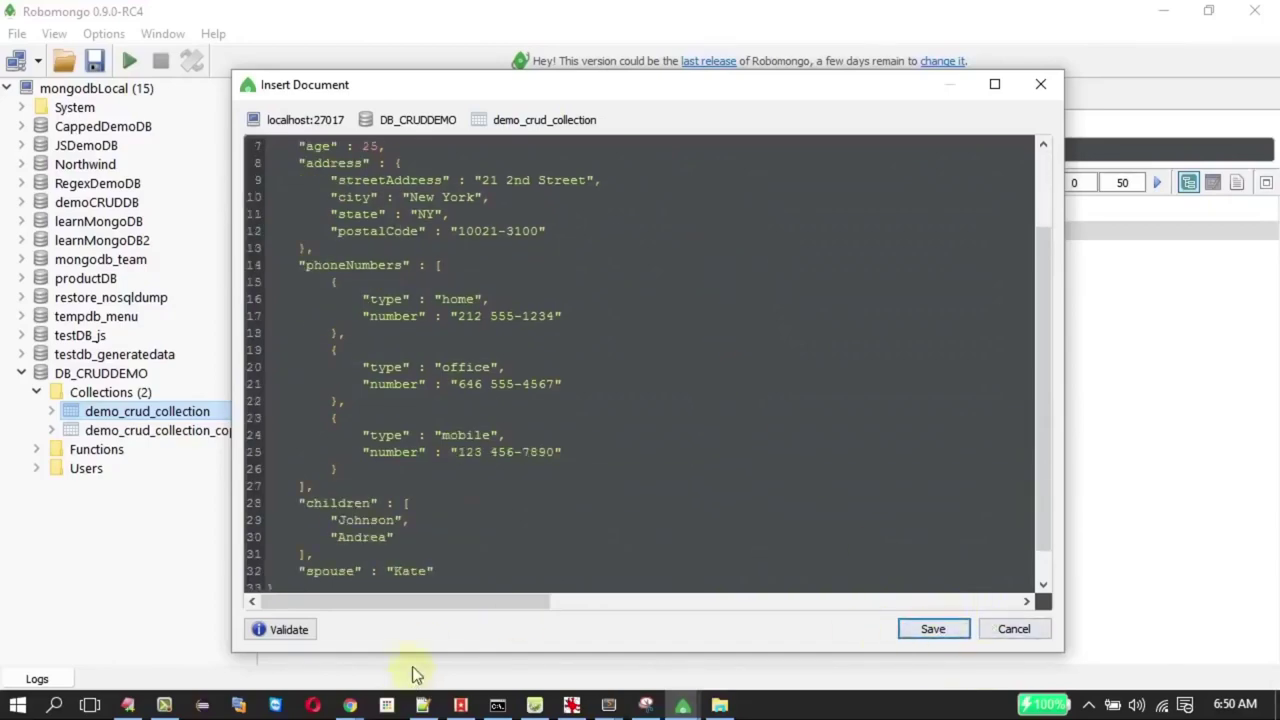
pyautogui.click(930, 629)
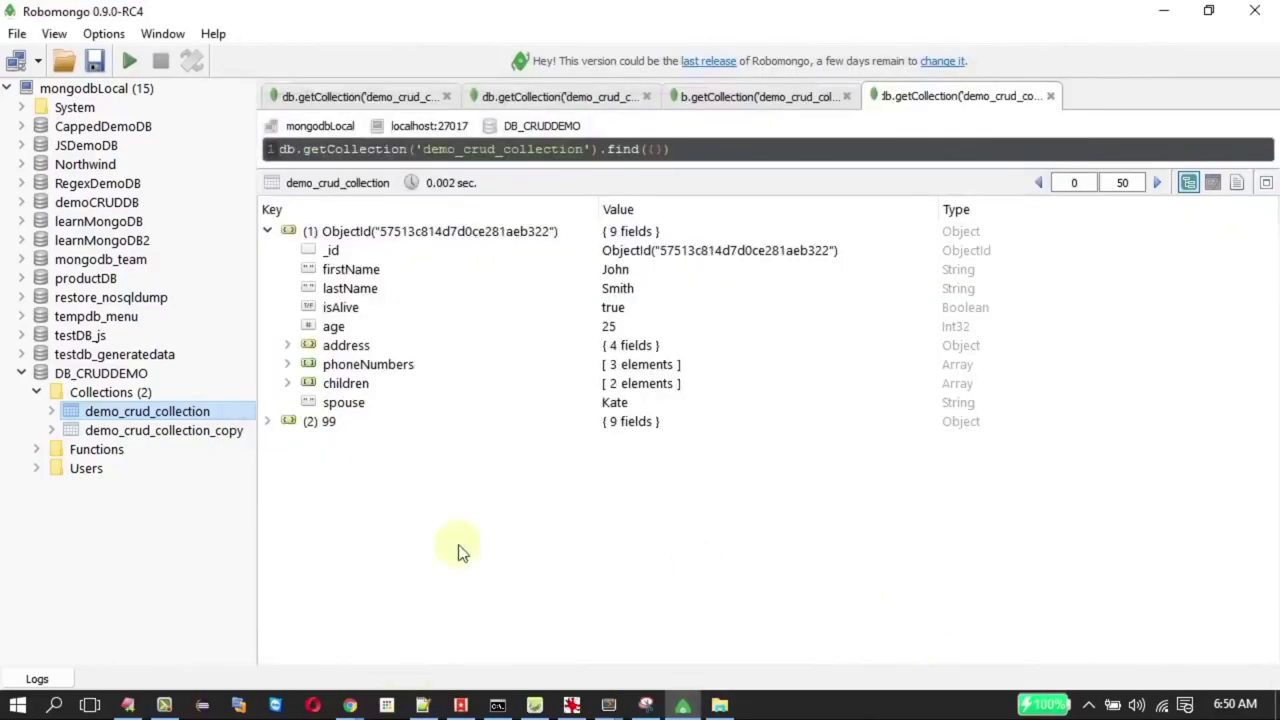
# Expand the inserted document to view its fields, check the slide's remaining operations and return to Robomongo
pyautogui.click(268, 422)
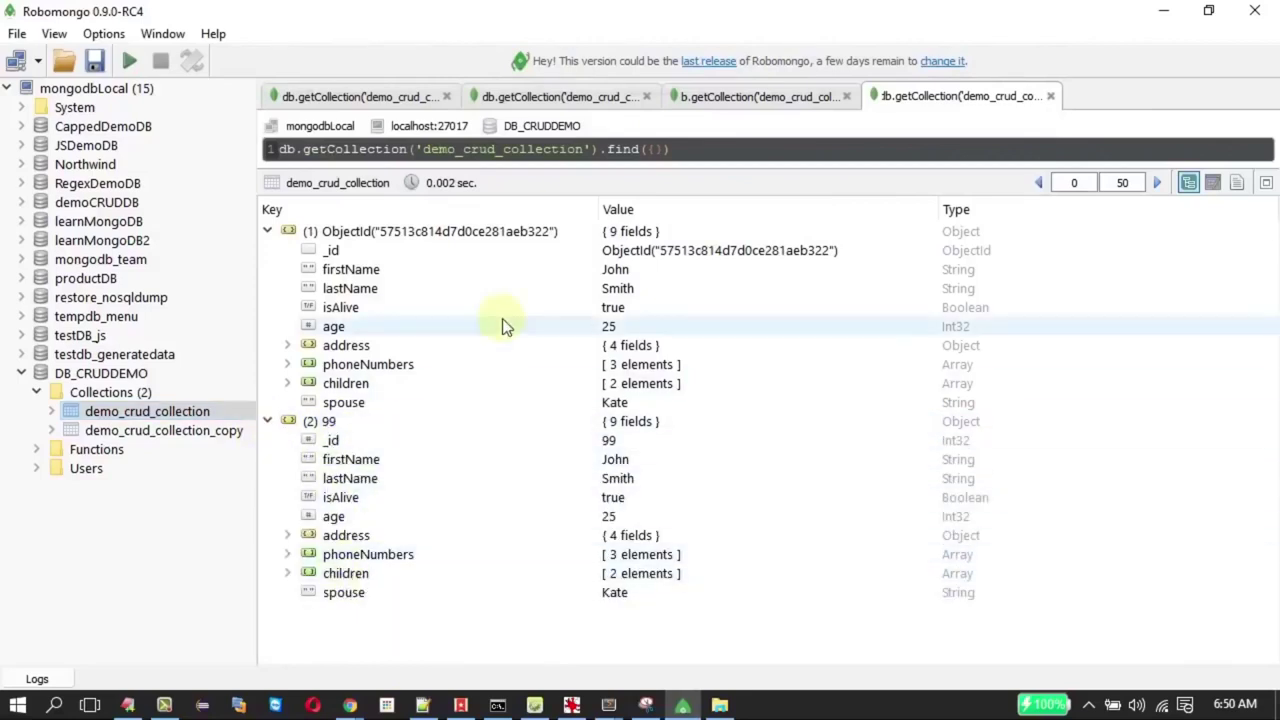
pyautogui.hotkey('alt', 'Tab')
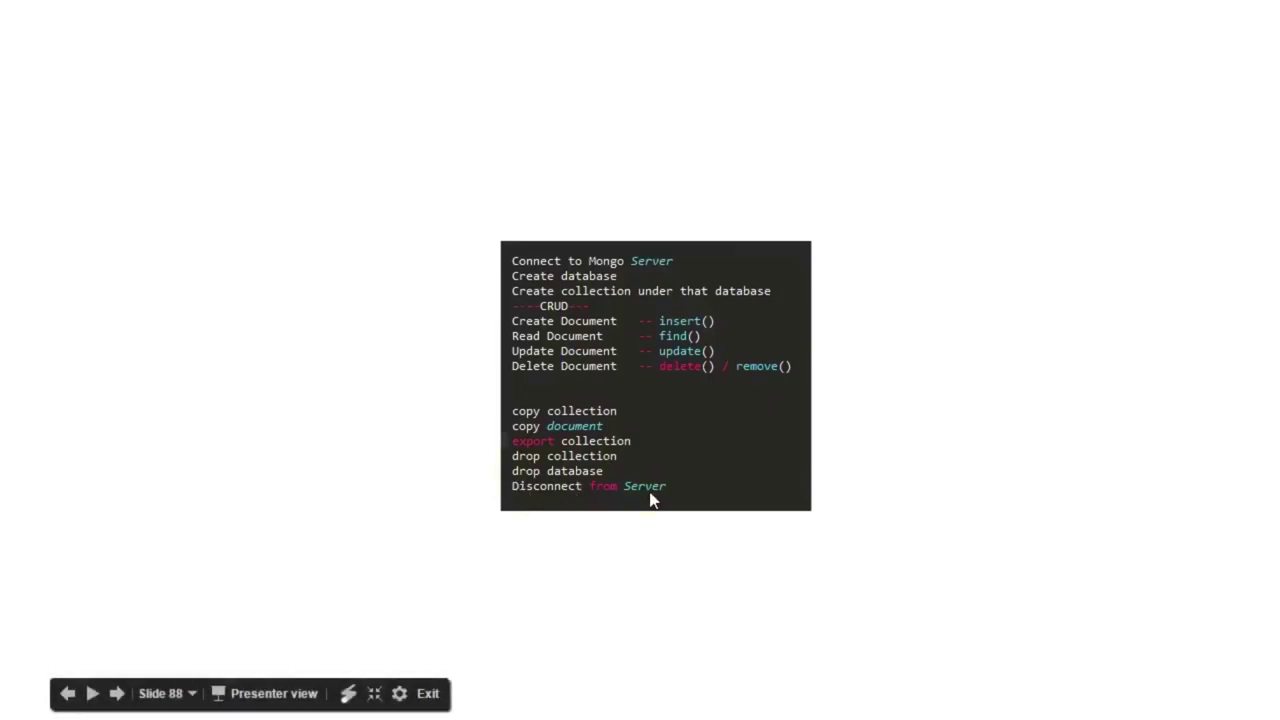
pyautogui.hotkey('alt', 'Tab')
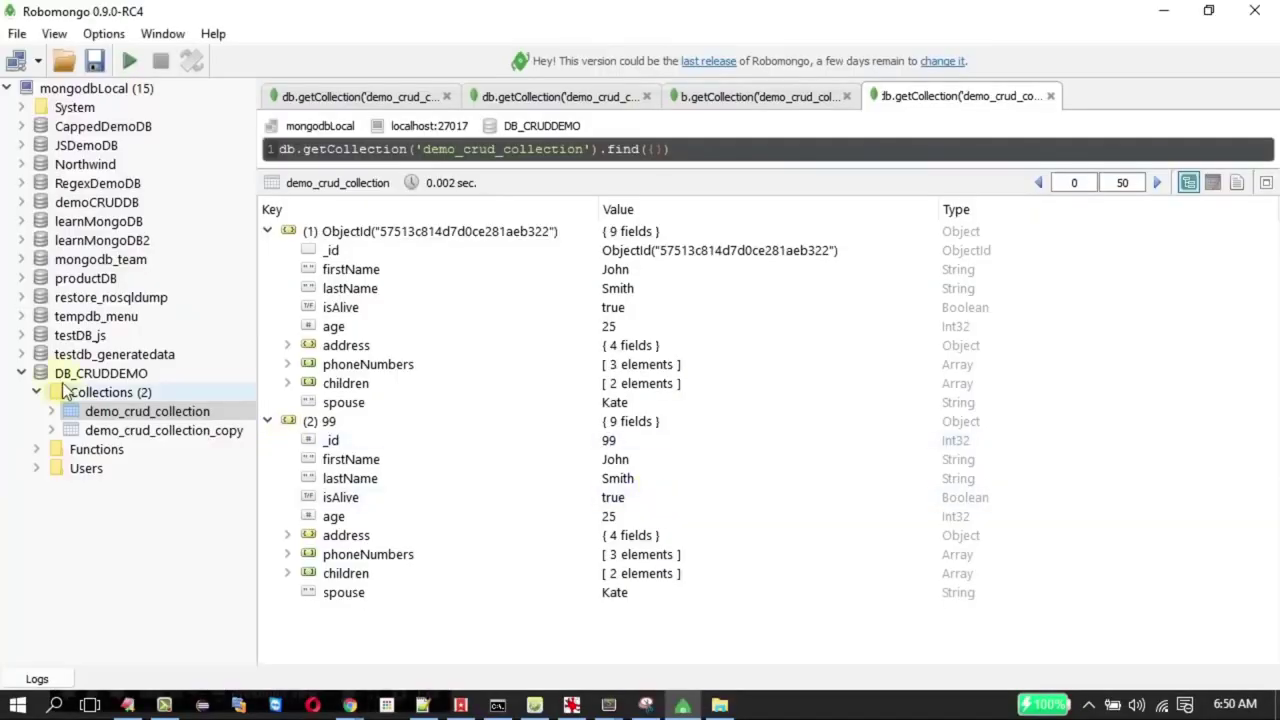
# Drop the demo_crud_collection_copy collection and confirm the removal
pyautogui.rightClick(171, 433)
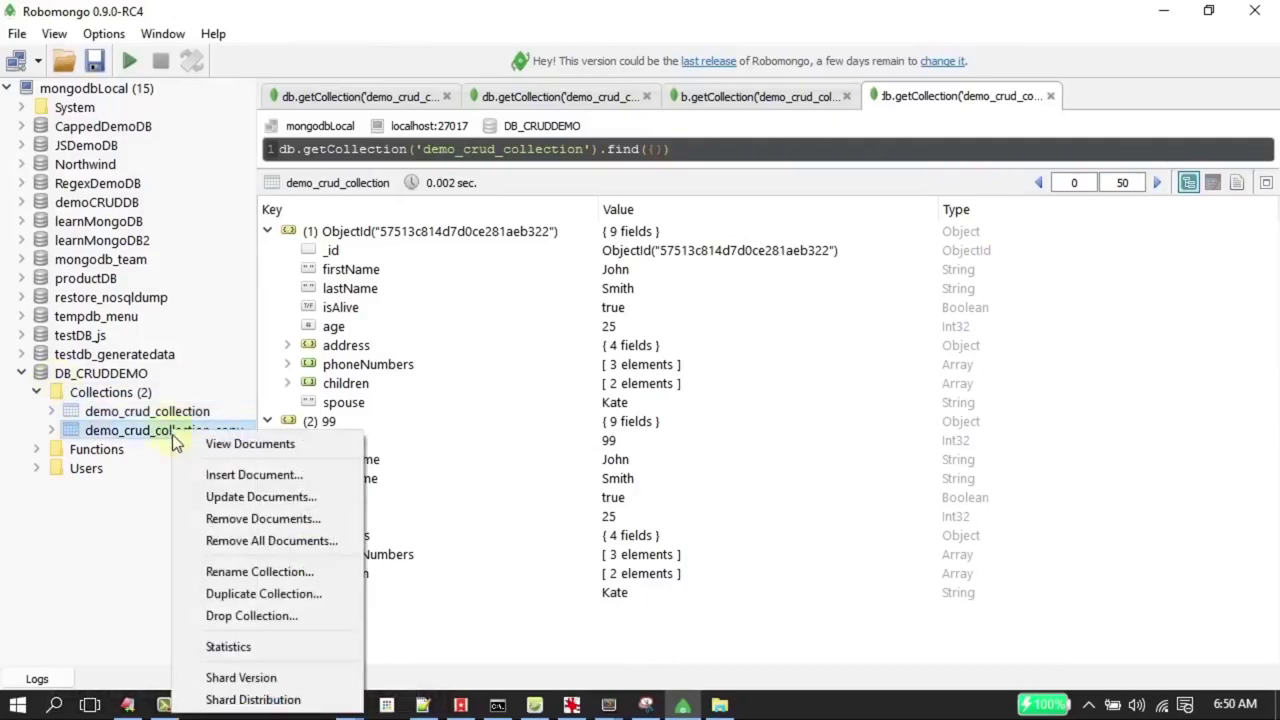
pyautogui.click(252, 616)
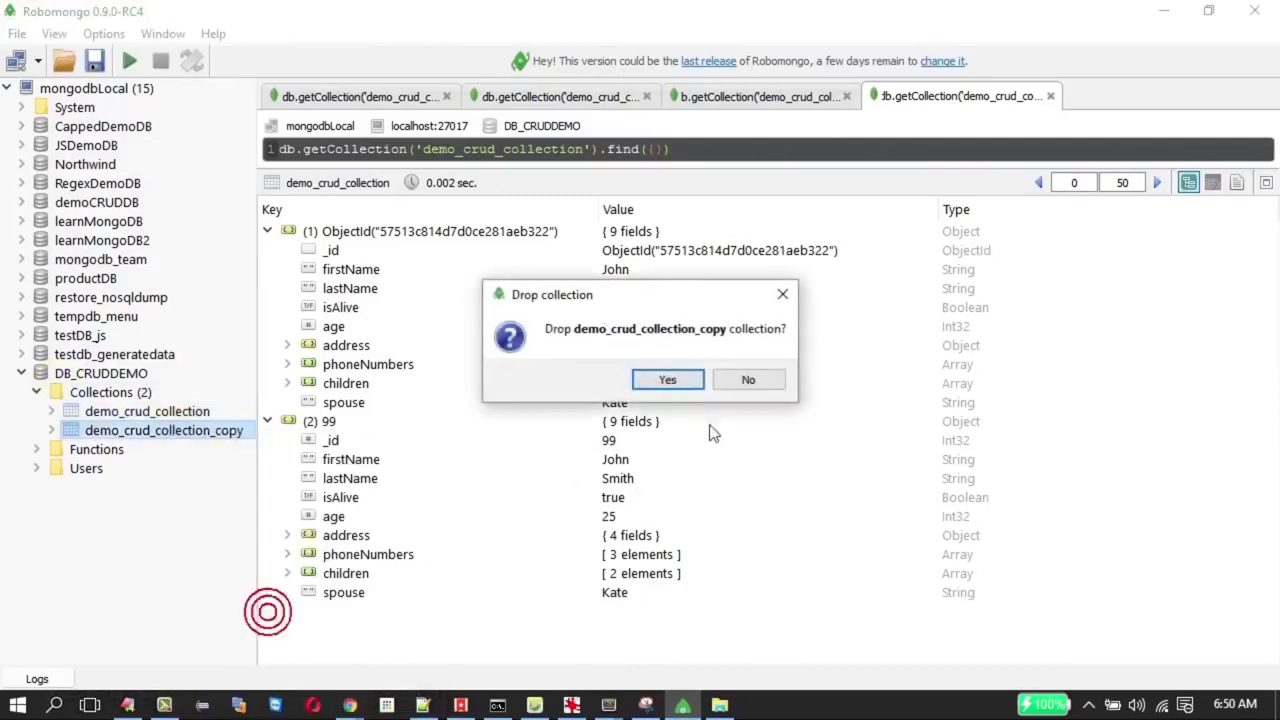
pyautogui.click(668, 380)
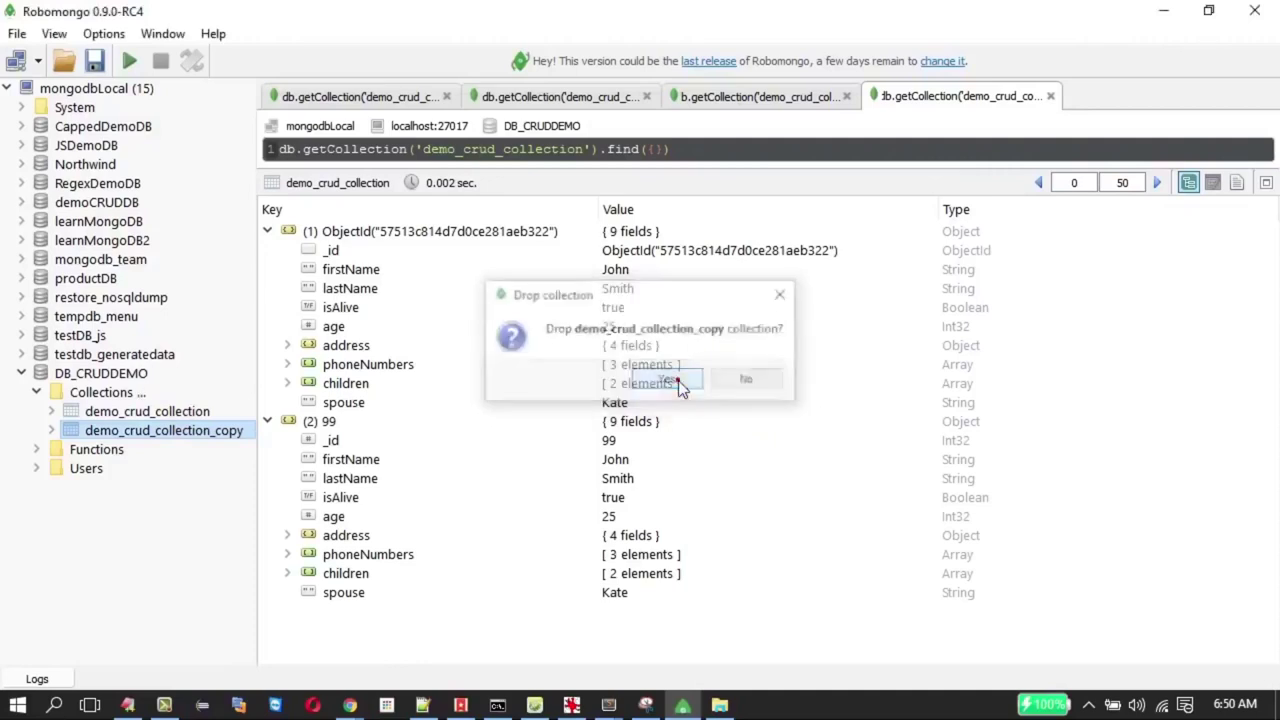
# Drop the DB_CRUDDEMO database from the mongodbLocal server and confirm the removal
pyautogui.click(143, 375)
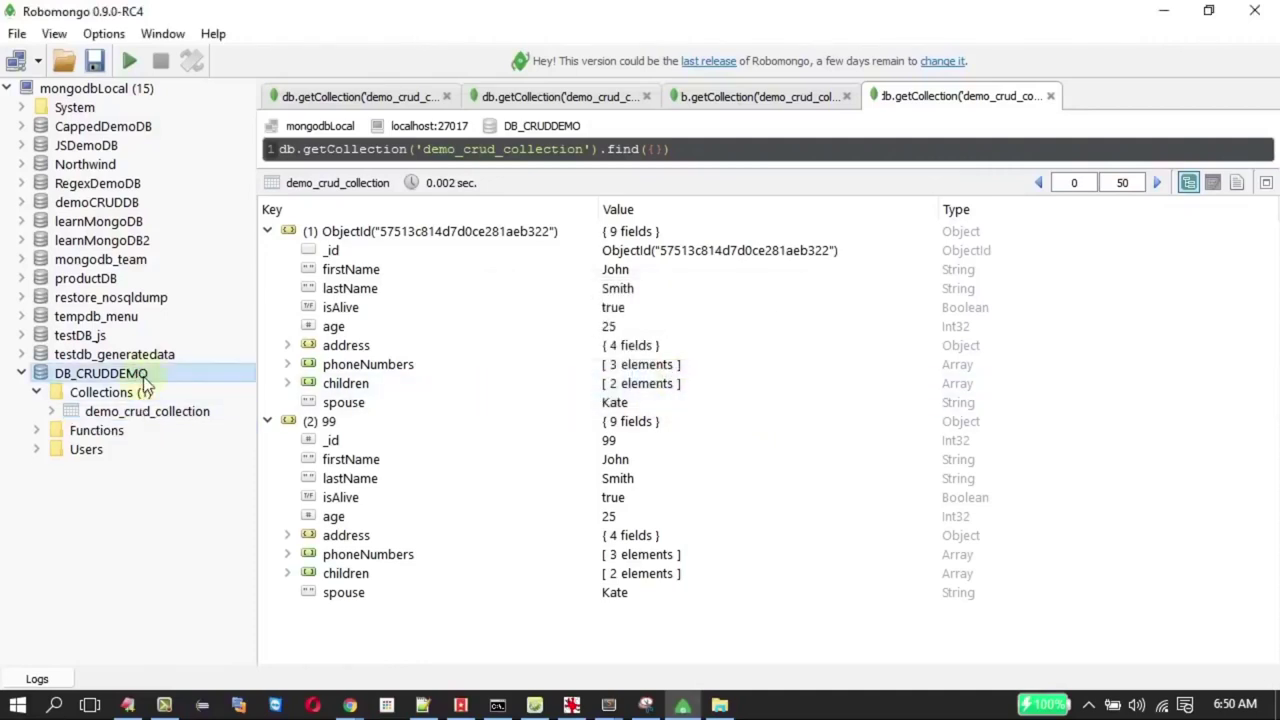
pyautogui.rightClick(145, 380)
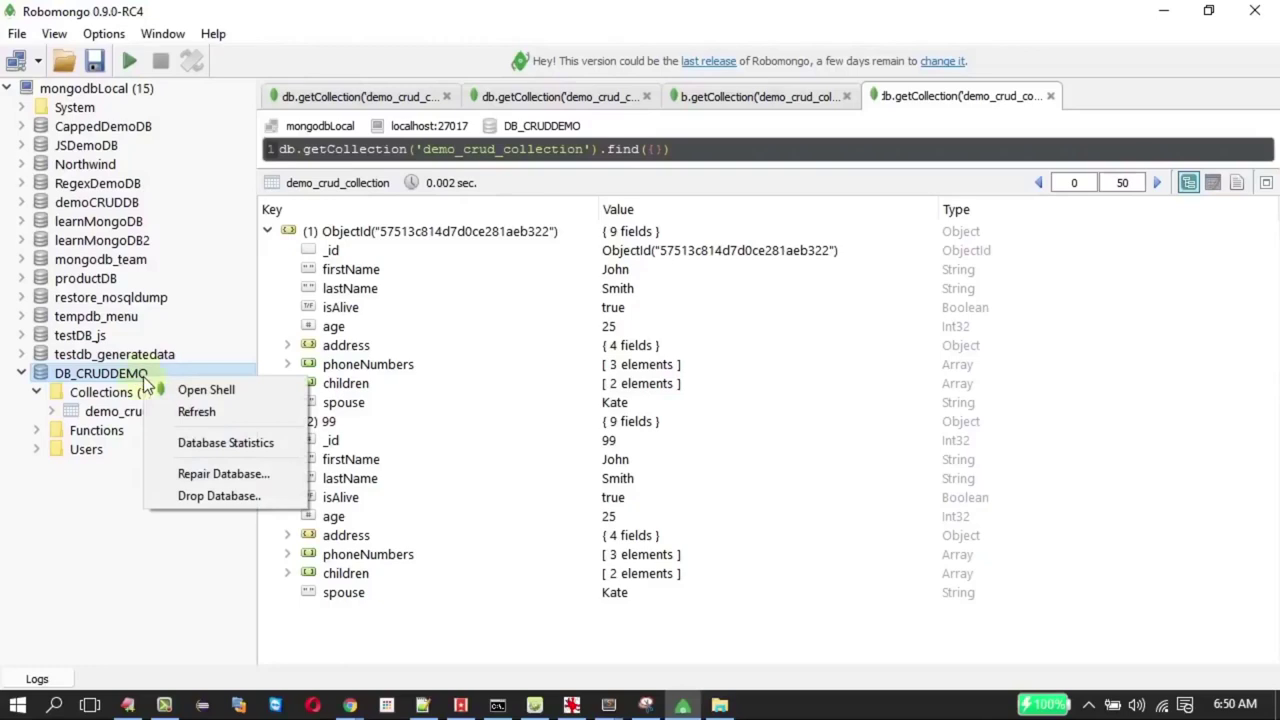
pyautogui.click(226, 497)
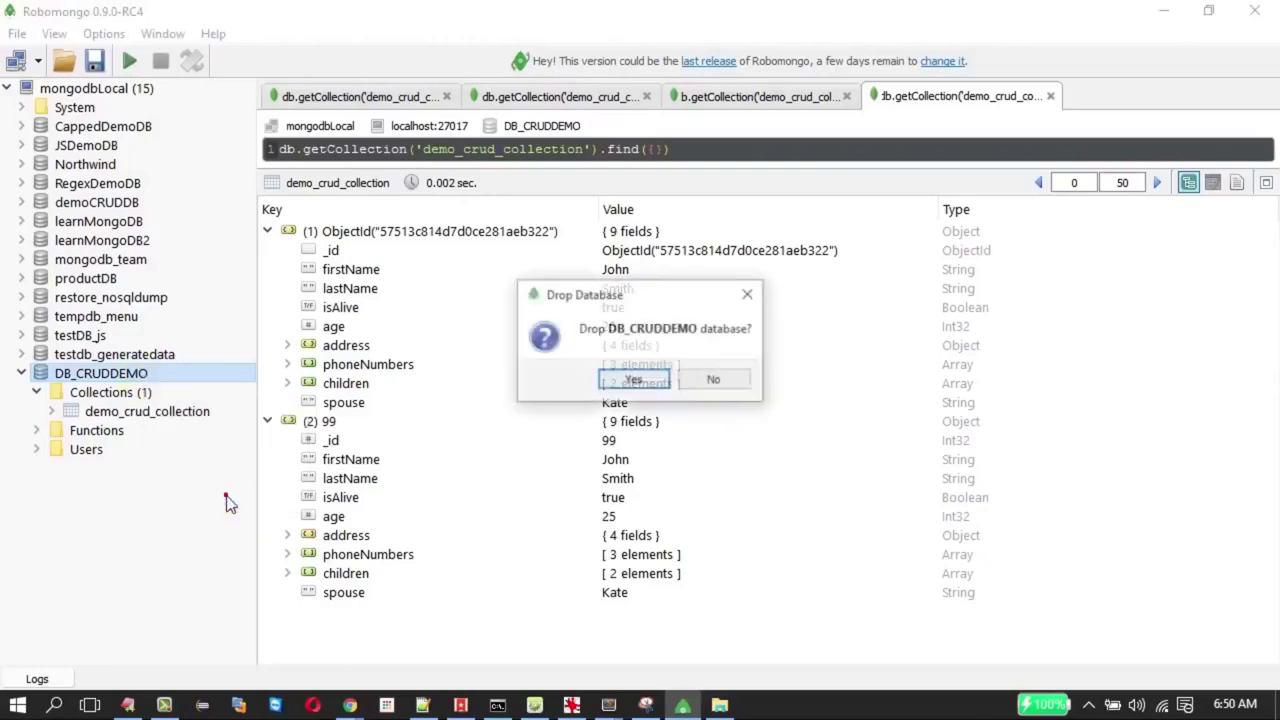
pyautogui.click(634, 380)
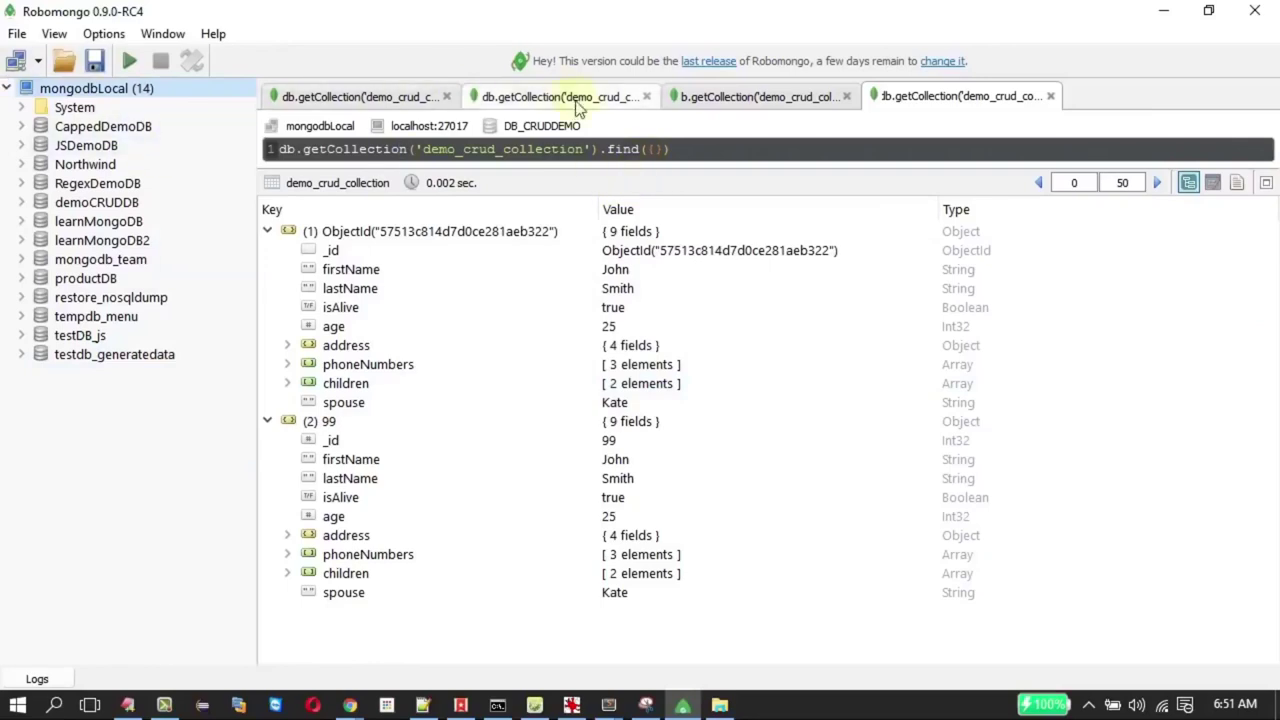
# Close the three newest query tabs, rerunning the demo_crud_collection find query in the last of them before closing it
pyautogui.click(1051, 96)
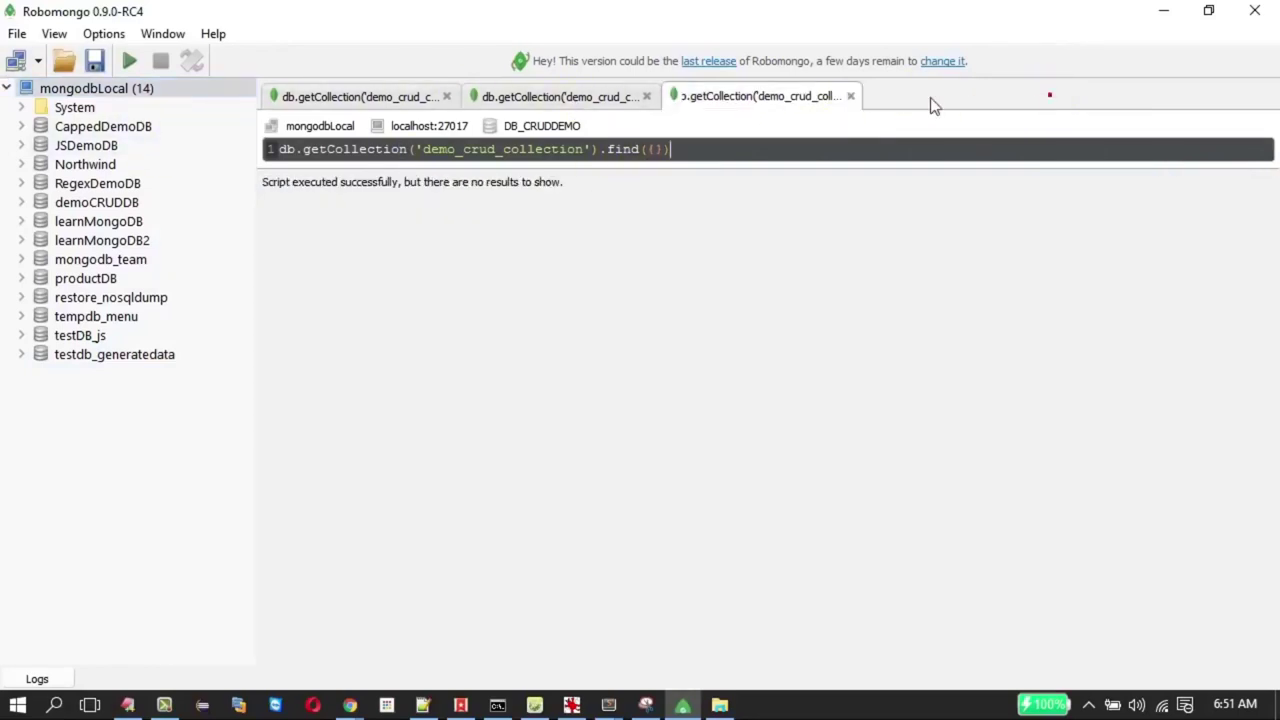
pyautogui.click(850, 96)
pyautogui.tripleClick(700, 147)
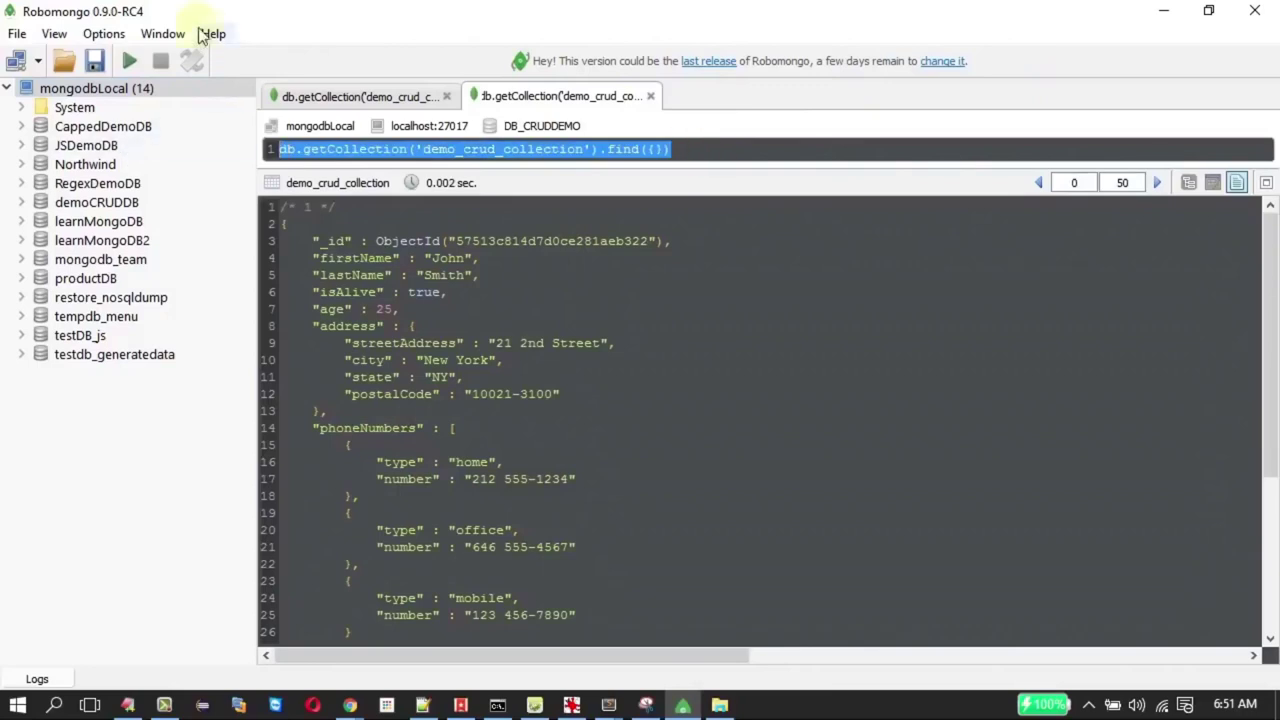
pyautogui.click(130, 62)
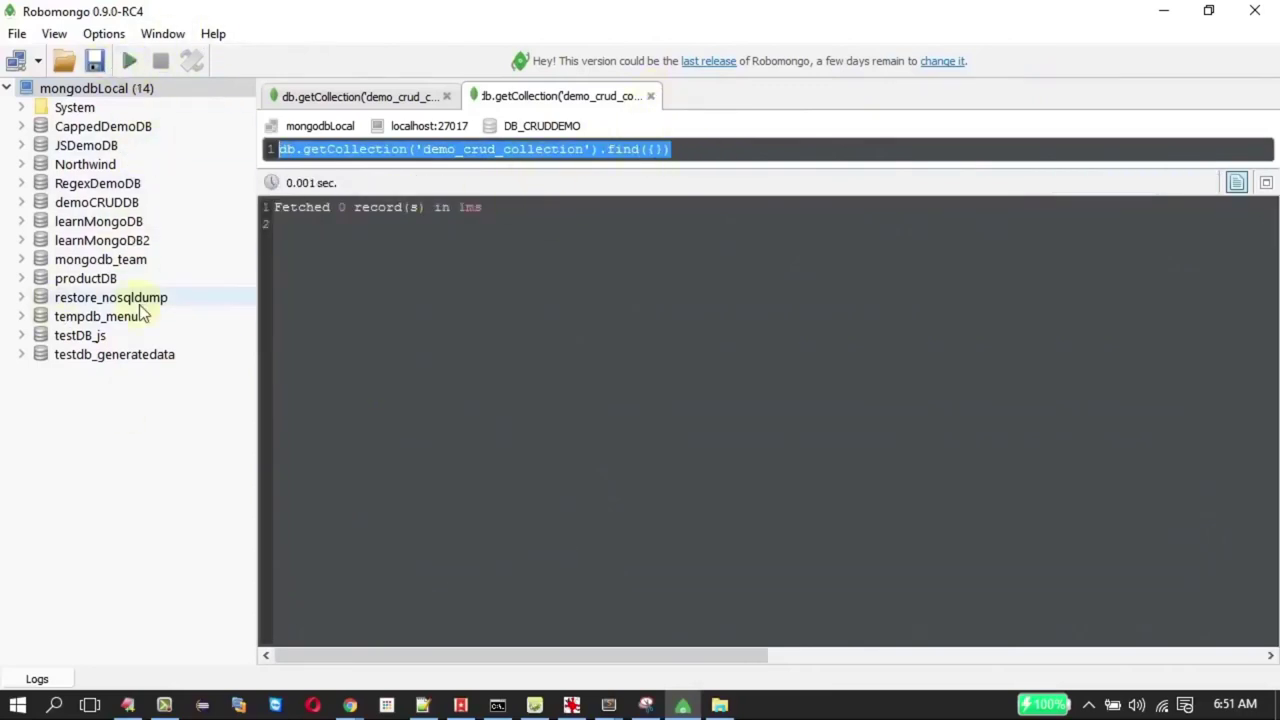
pyautogui.click(651, 96)
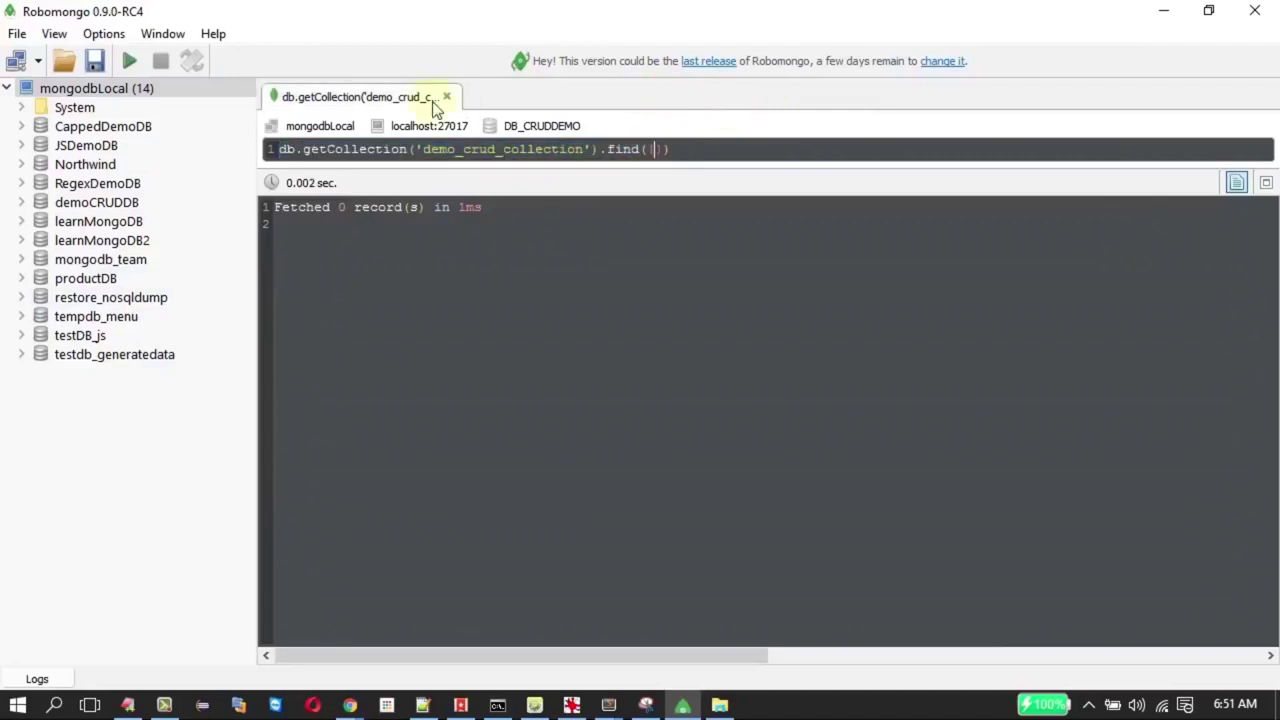
# Close the remaining demo_crud_collection query tab and disconnect from the mongodbLocal server
pyautogui.click(446, 96)
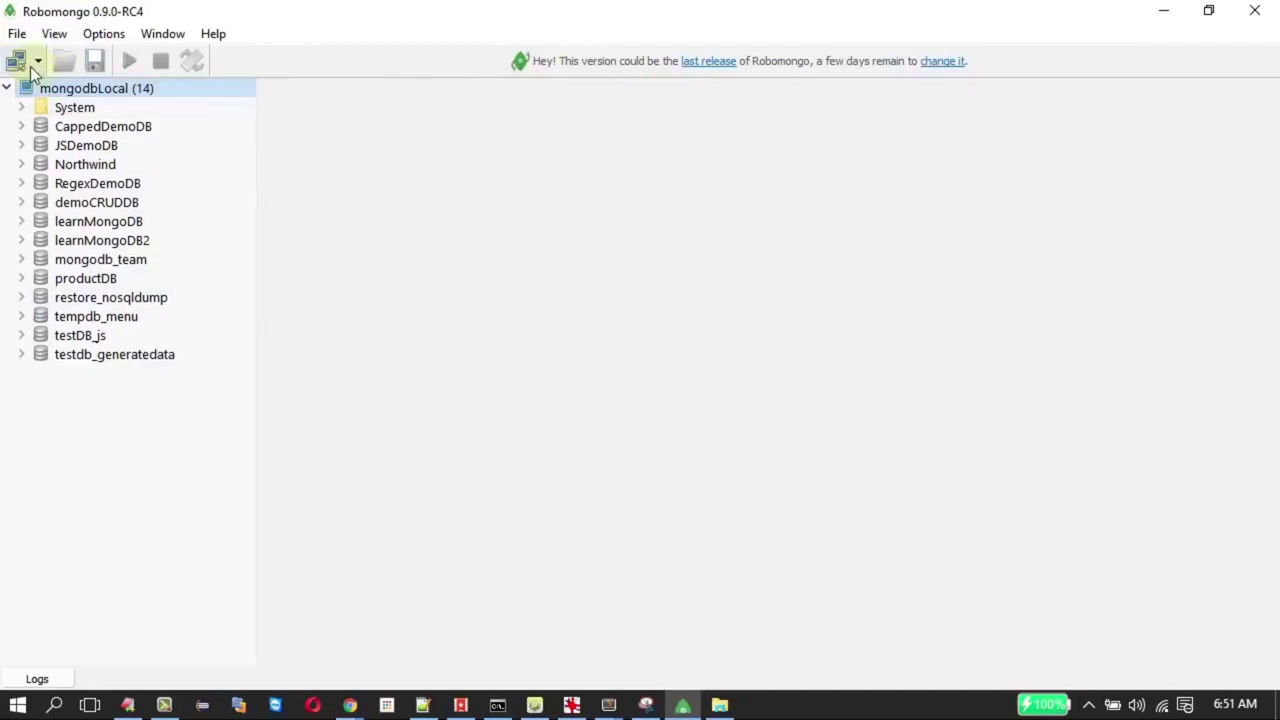
pyautogui.rightClick(97, 89)
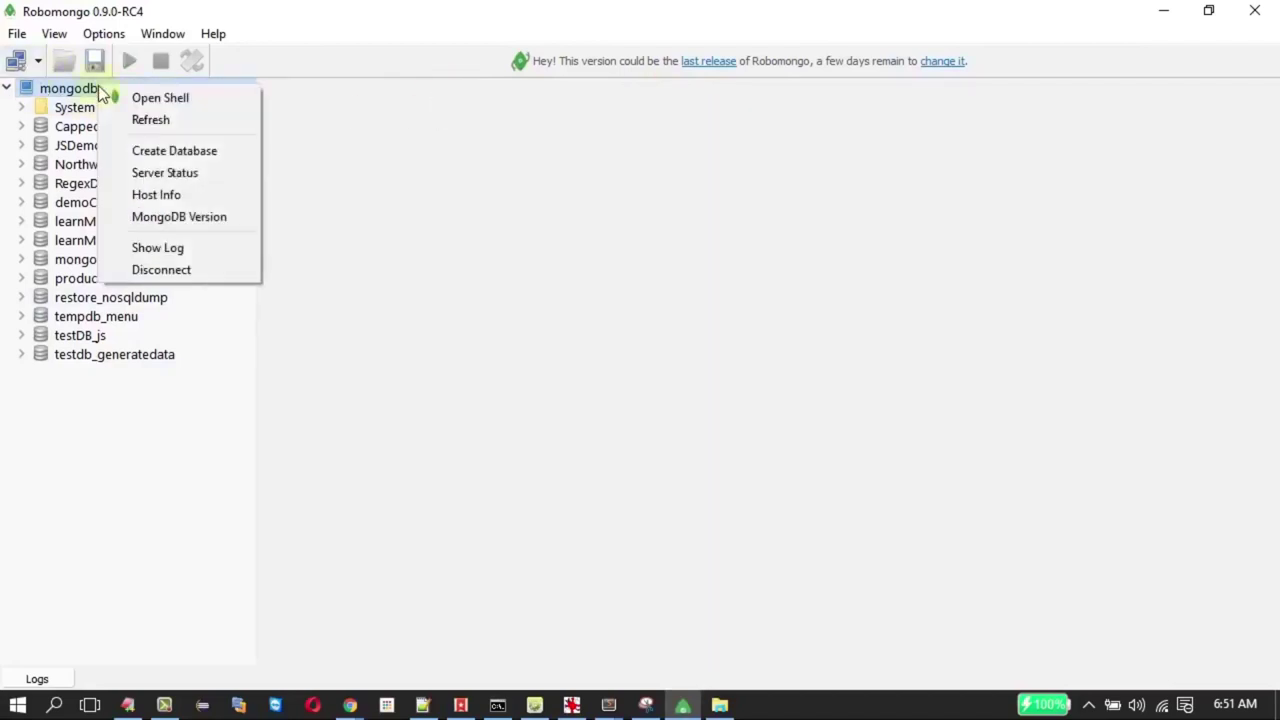
pyautogui.click(160, 270)
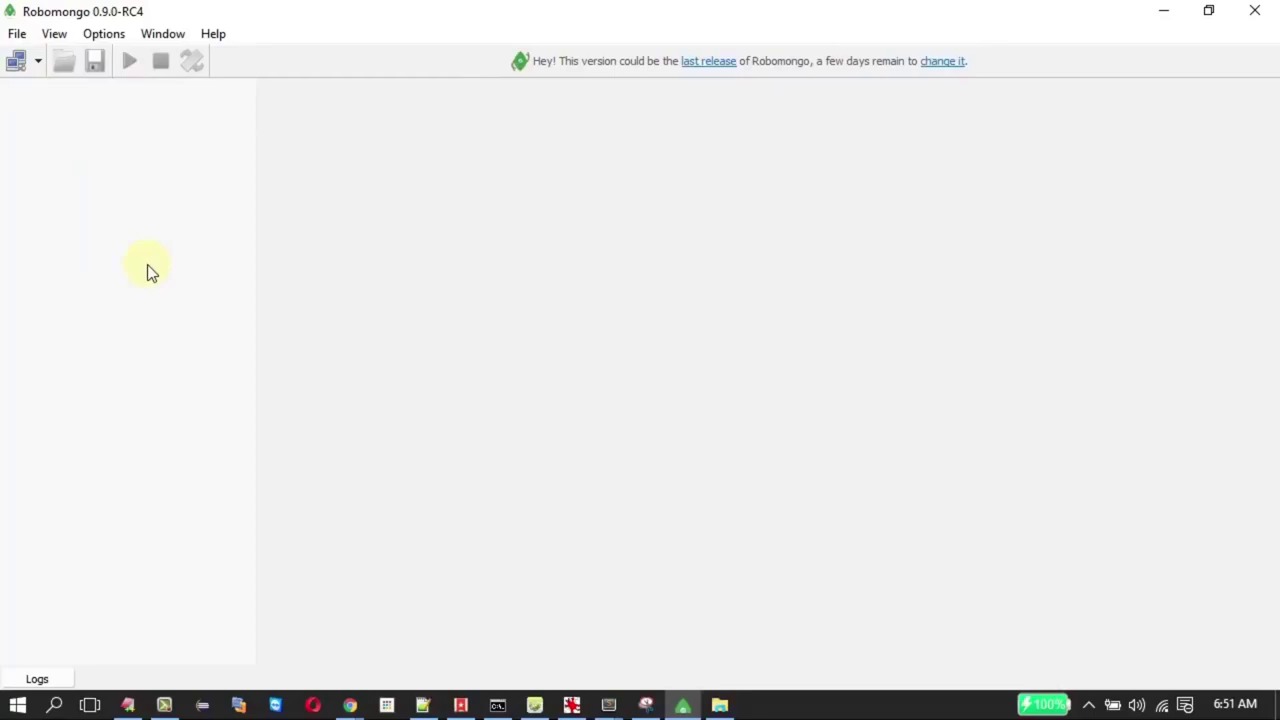
# Review the slide listing the database and CRUD operations to demonstrate, and switch to MongoChef
pyautogui.hotkey('alt', 'Tab')
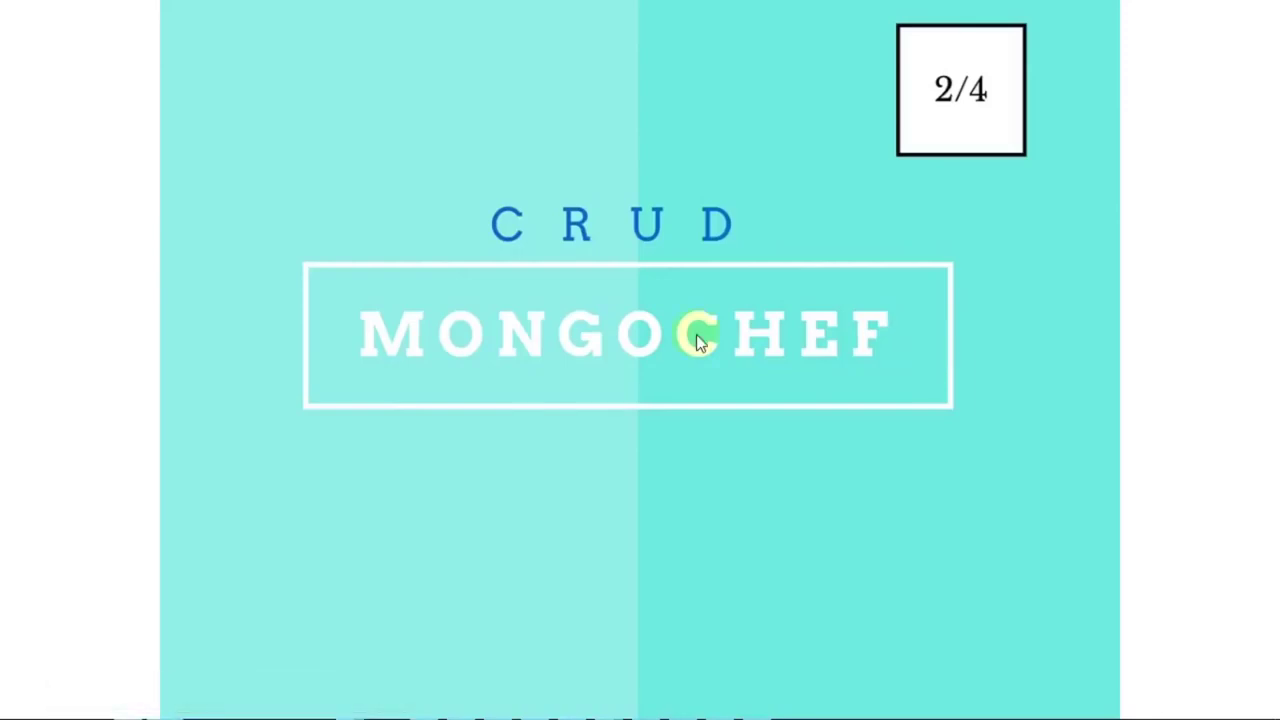
pyautogui.hotkey('alt', 'Tab')
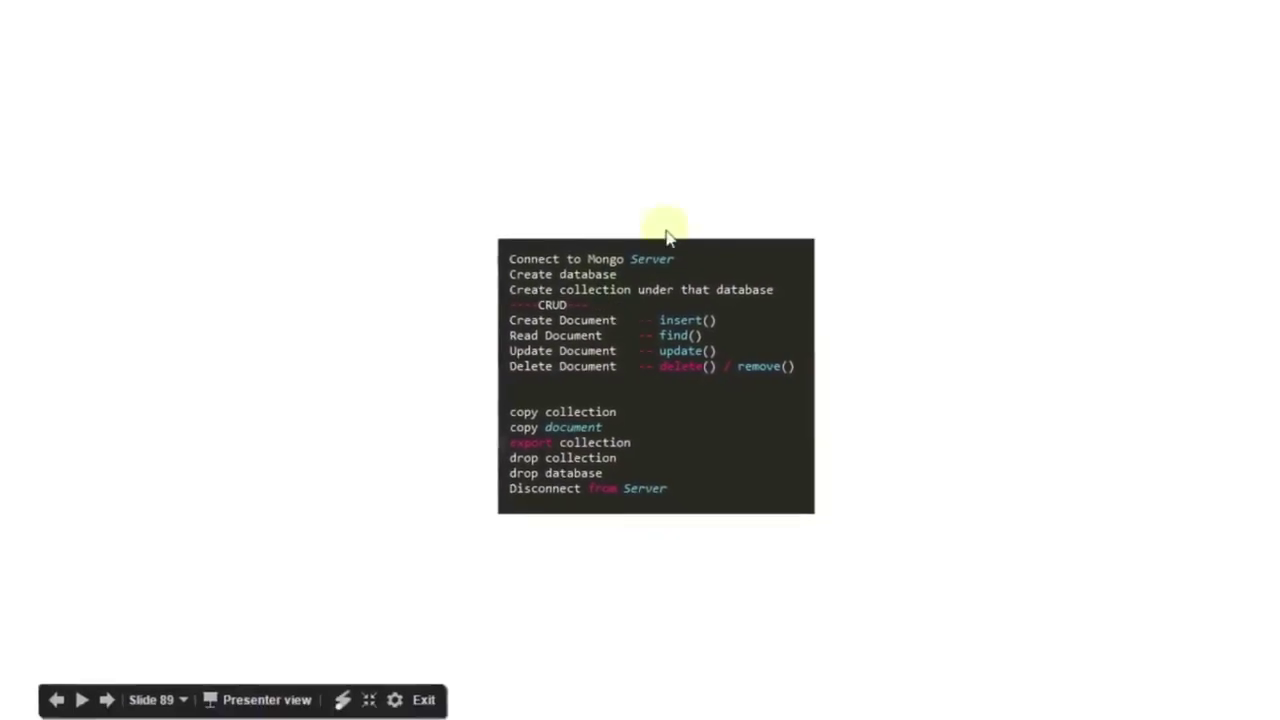
pyautogui.hotkey('alt', 'Tab')
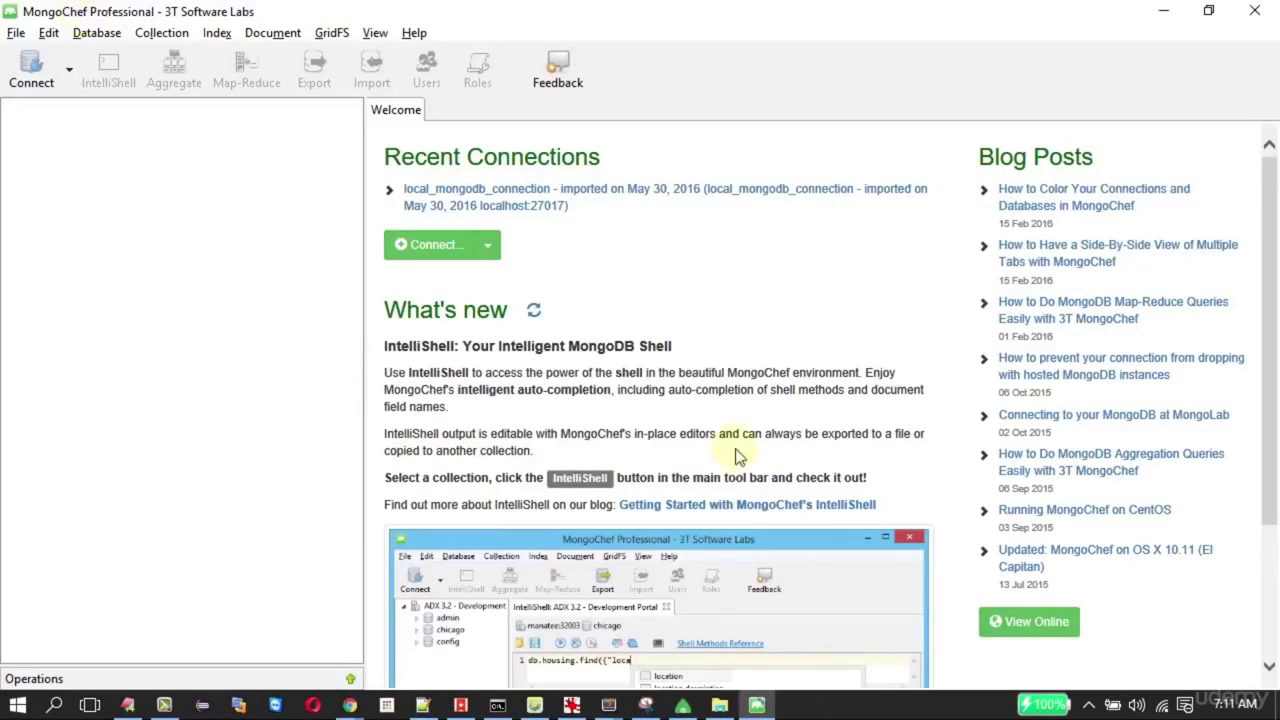
# Open the connection manager and review a new connection's server and port settings, cancelling without saving it
pyautogui.click(33, 67)
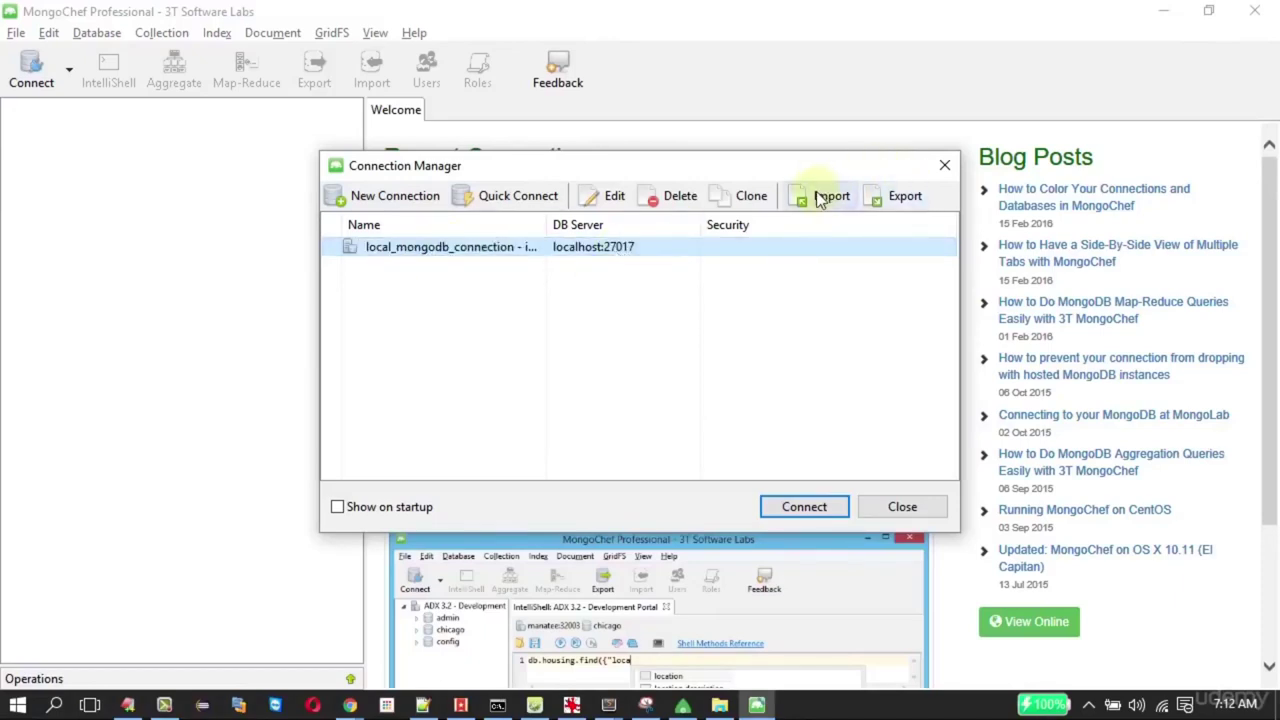
pyautogui.click(407, 198)
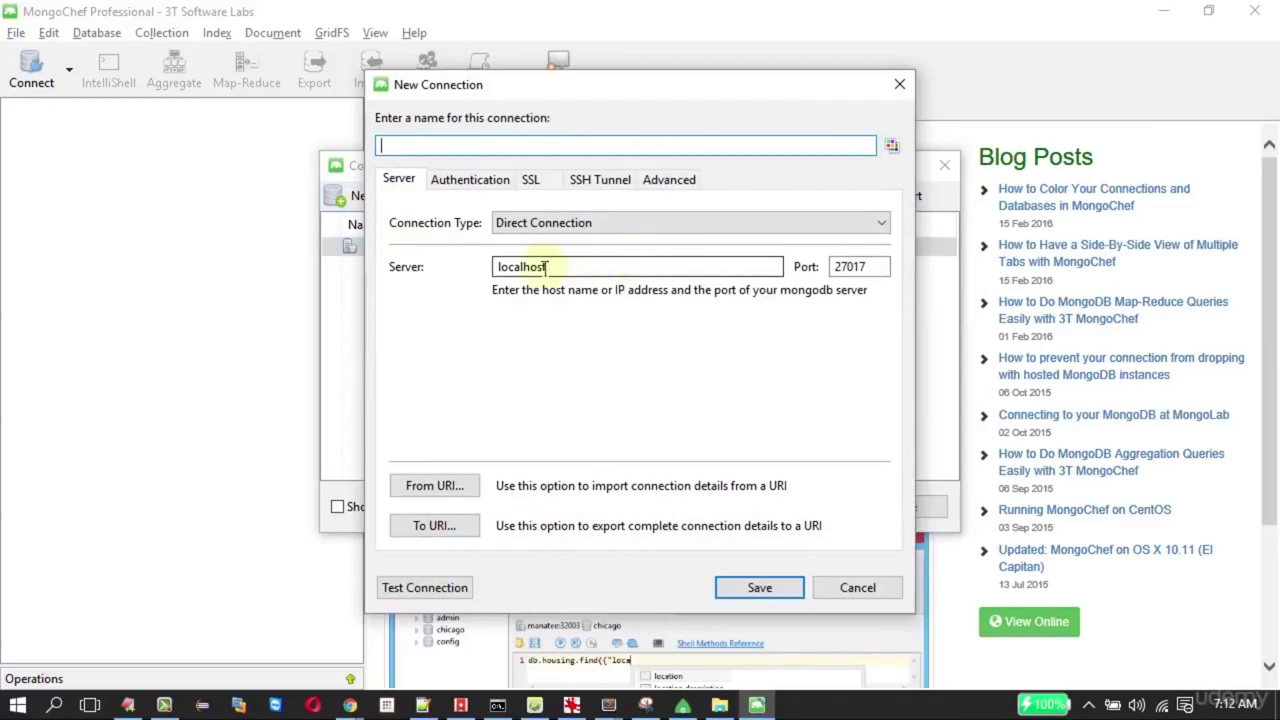
pyautogui.click(494, 266)
pyautogui.doubleClick(549, 266)
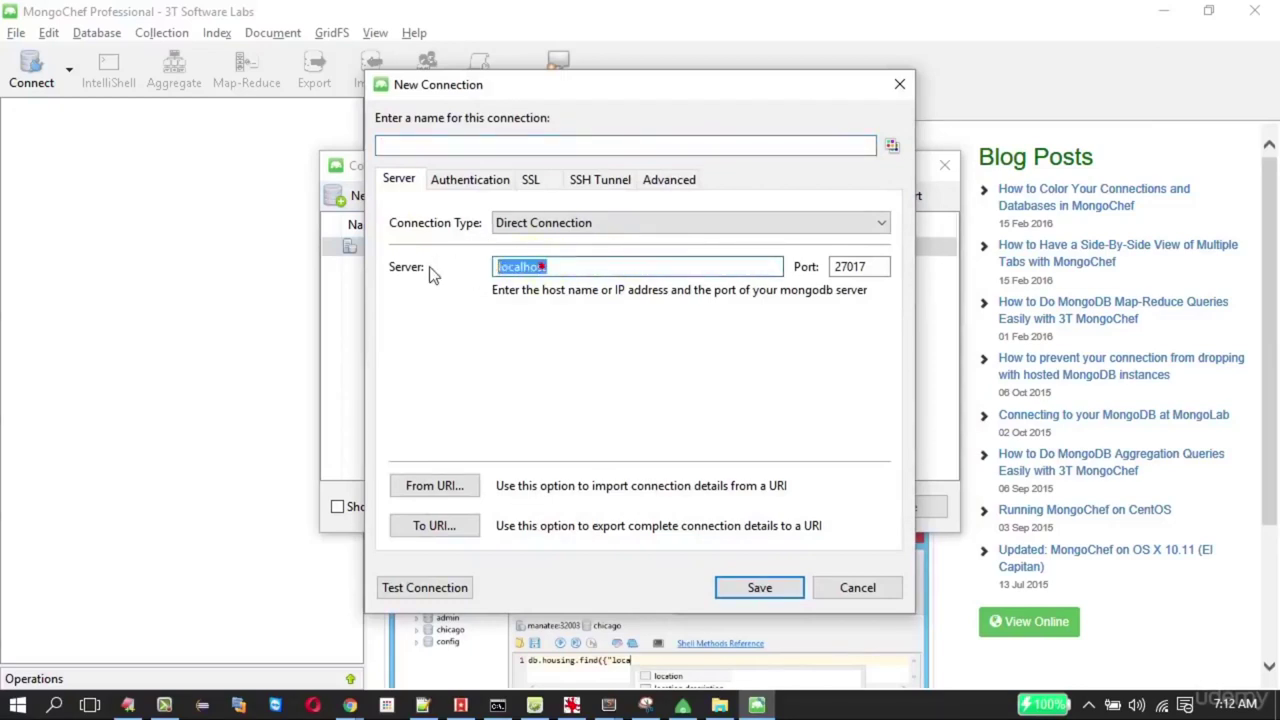
pyautogui.click(424, 150)
pyautogui.doubleClick(862, 264)
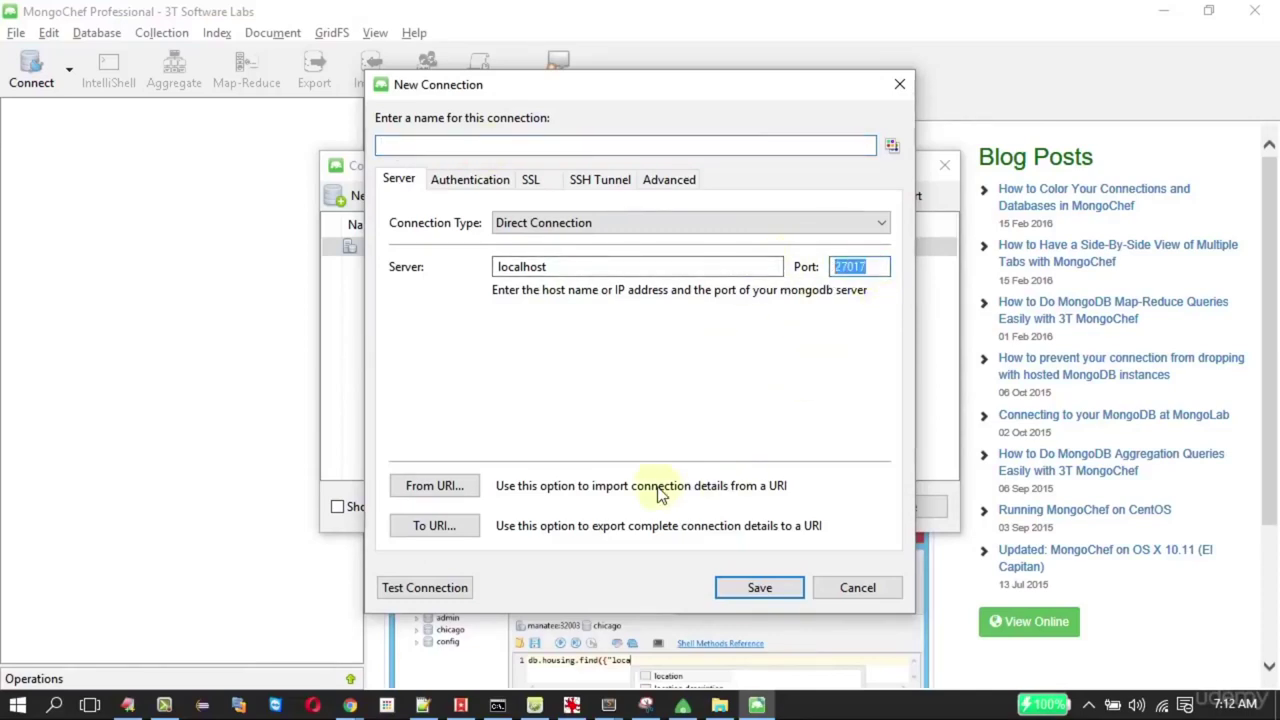
pyautogui.click(858, 590)
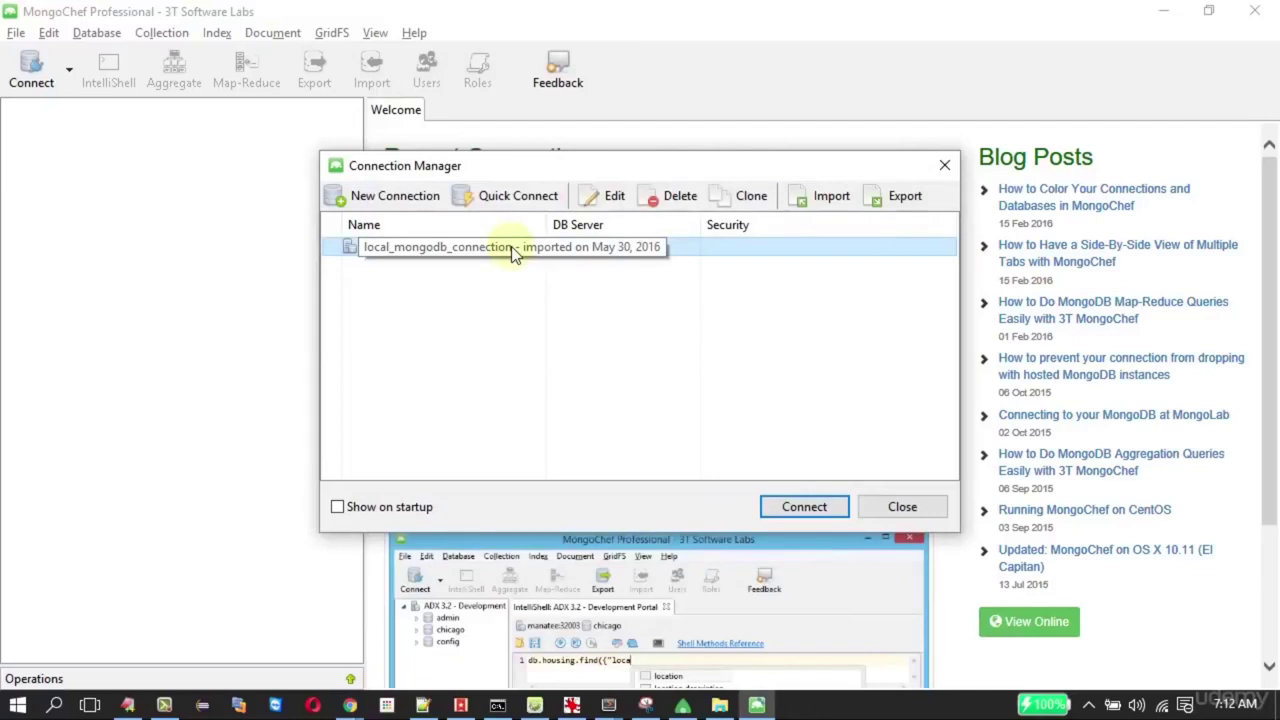
# Connect with the saved local_mongodb_connection and add a database named DEMO_CRUD_DB
pyautogui.click(786, 507)
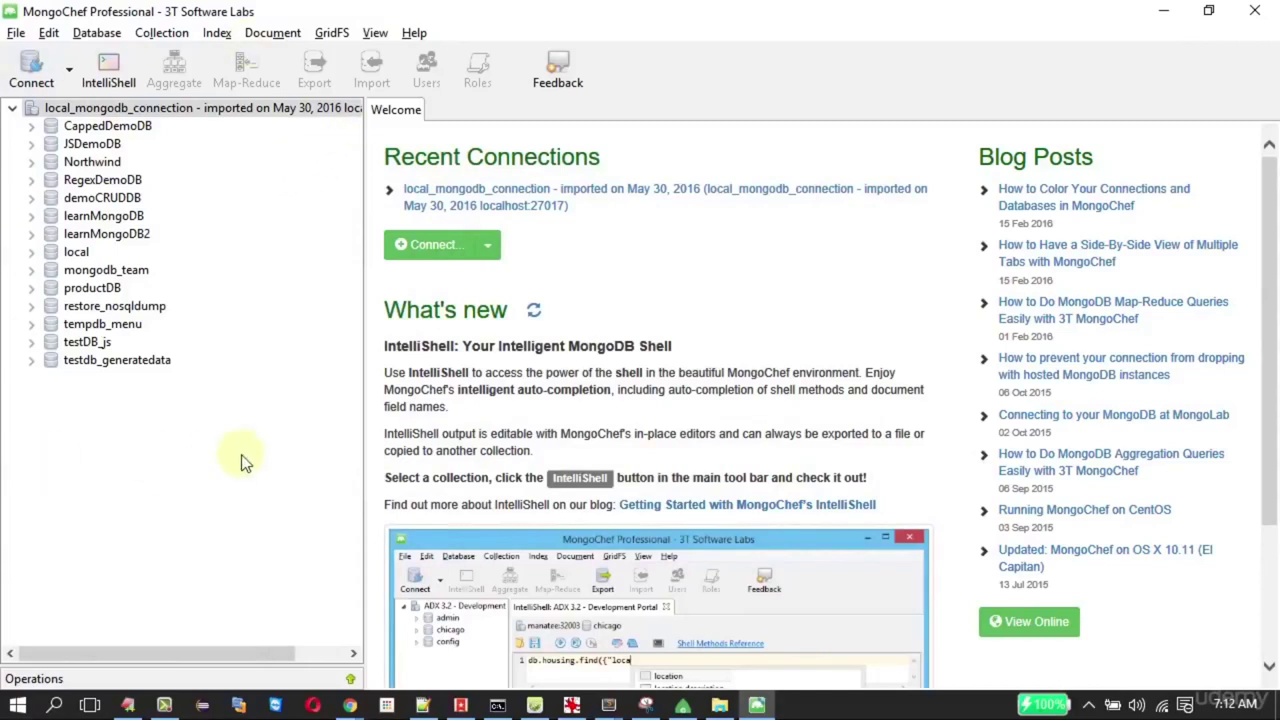
pyautogui.rightClick(190, 110)
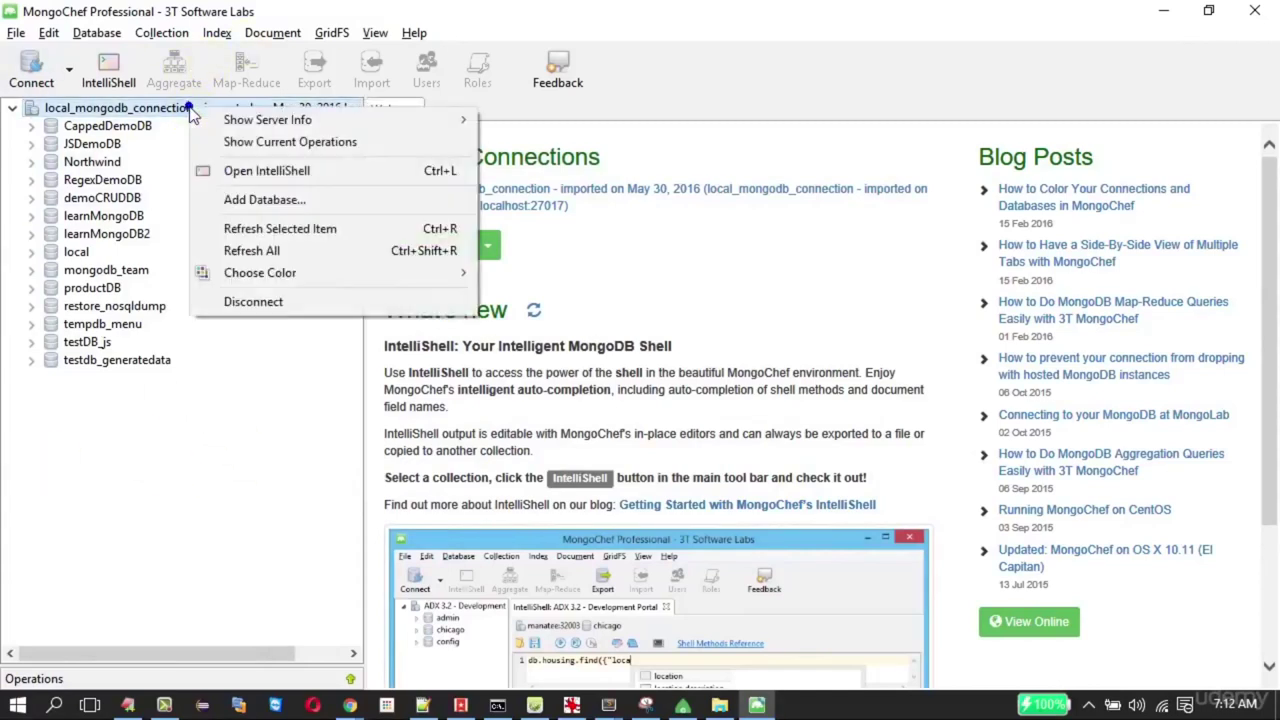
pyautogui.click(246, 199)
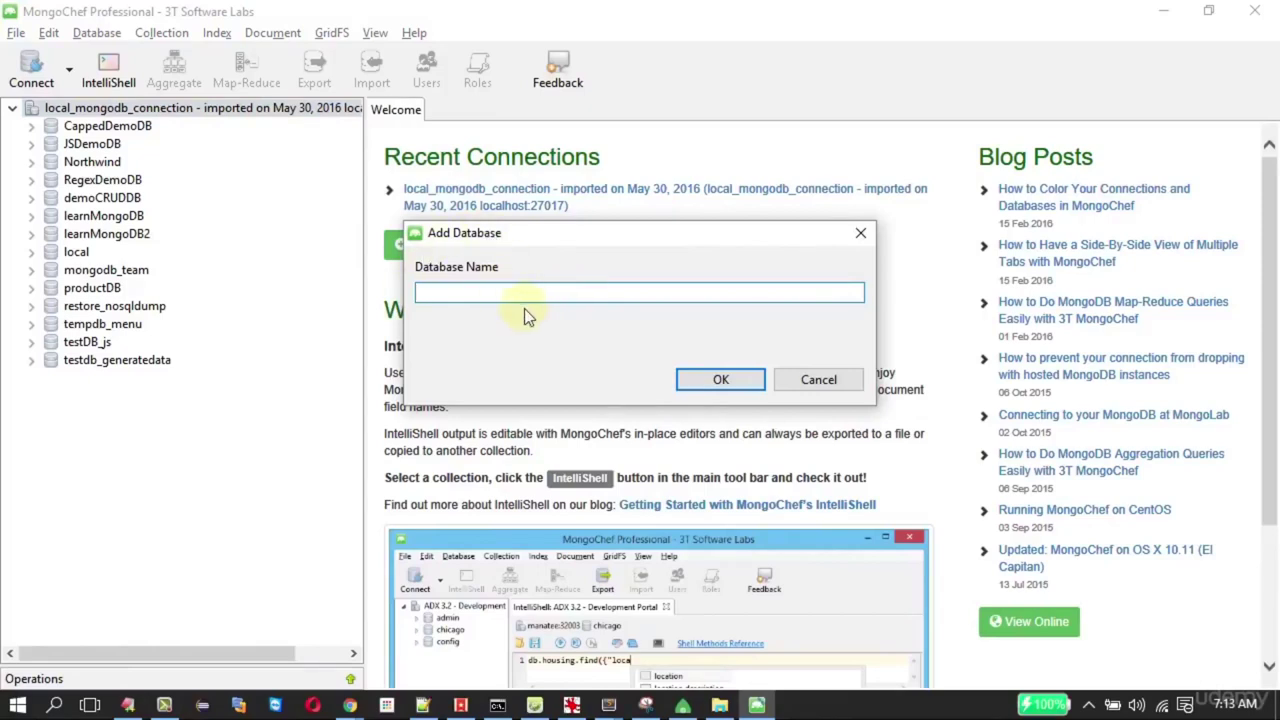
pyautogui.write('DEMO_CRUD_DB')
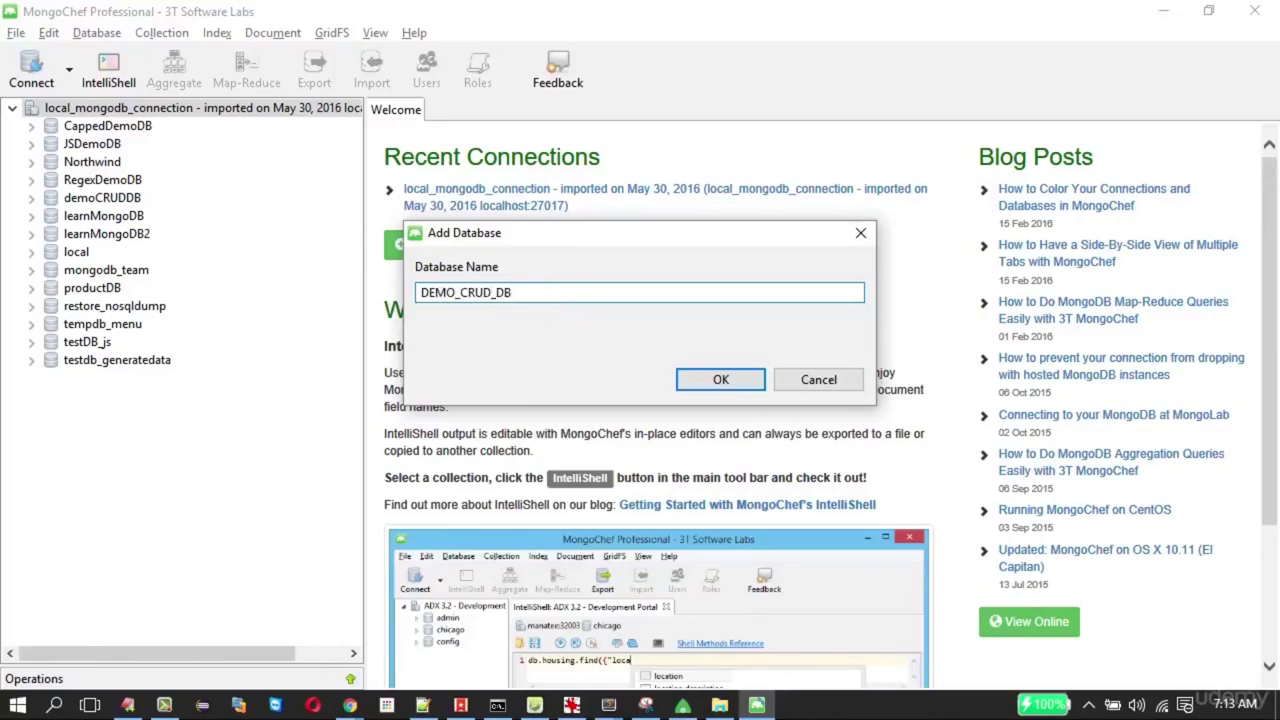
pyautogui.press('Return')
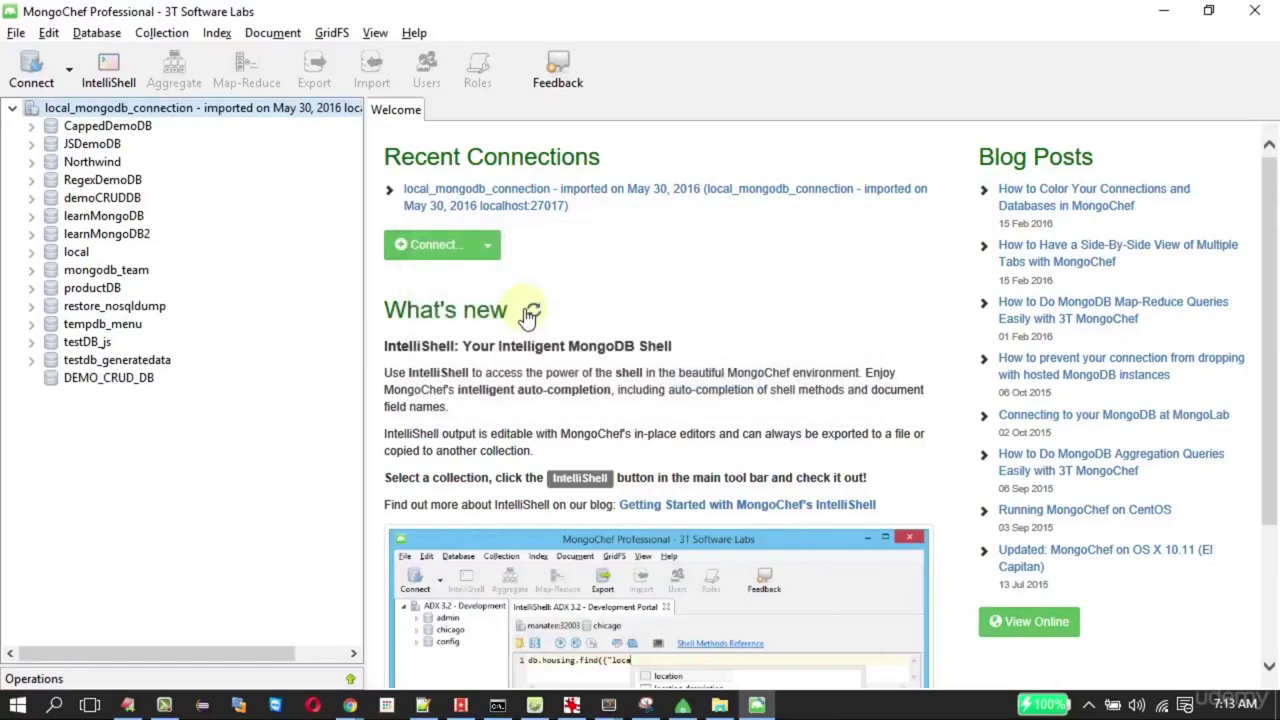
# Add a collection named colllection_details to the DEMO_CRUD_DB database
pyautogui.click(90, 380)
pyautogui.rightClick(90, 379)
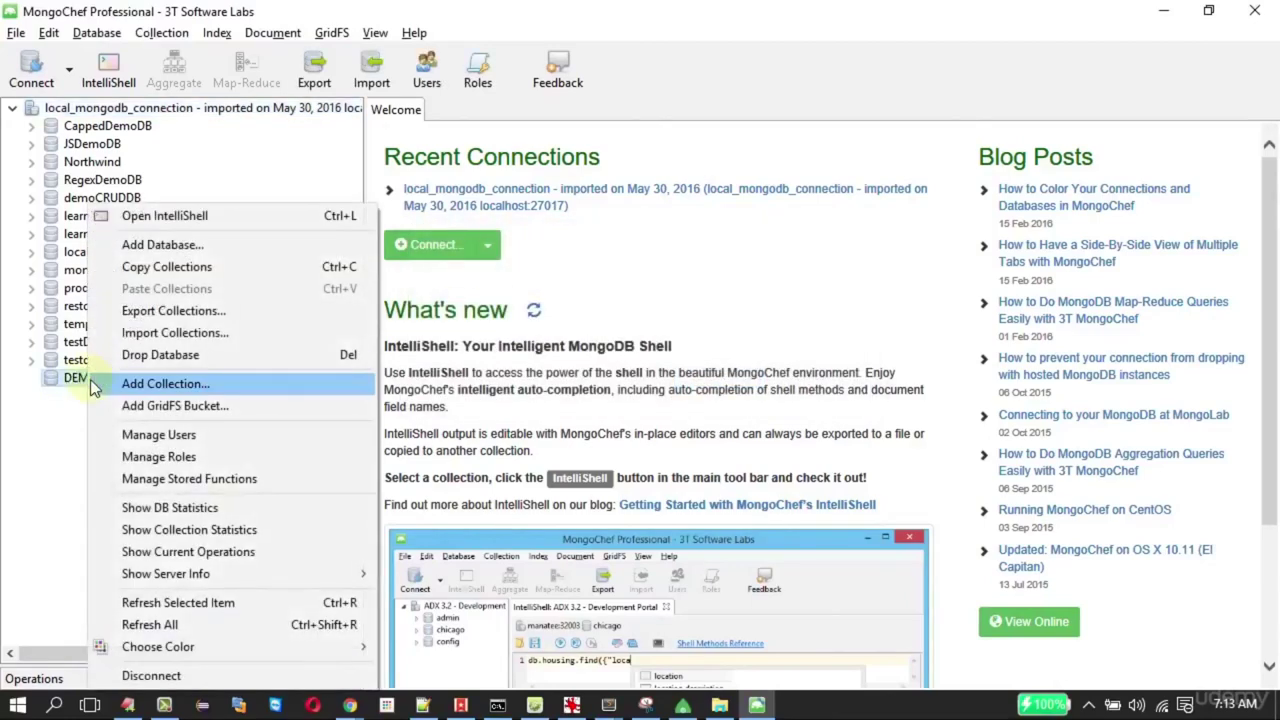
pyautogui.press('Escape')
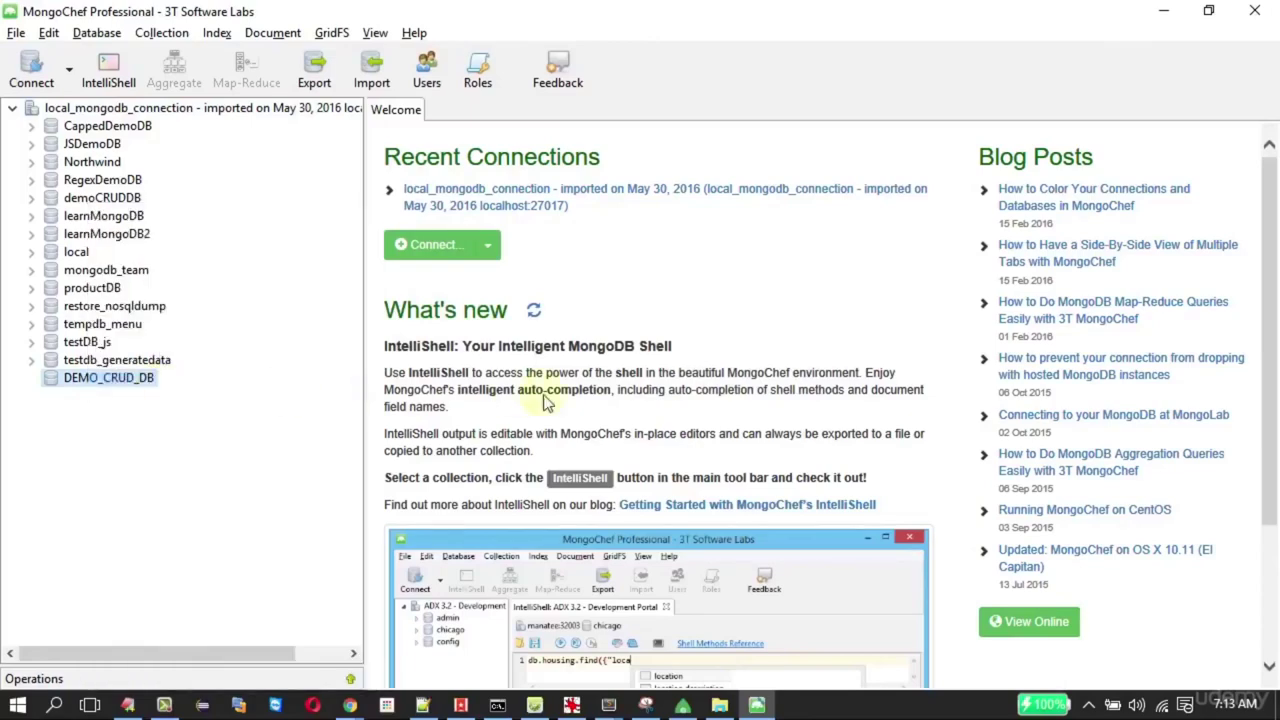
pyautogui.write('colllection_personal_details')
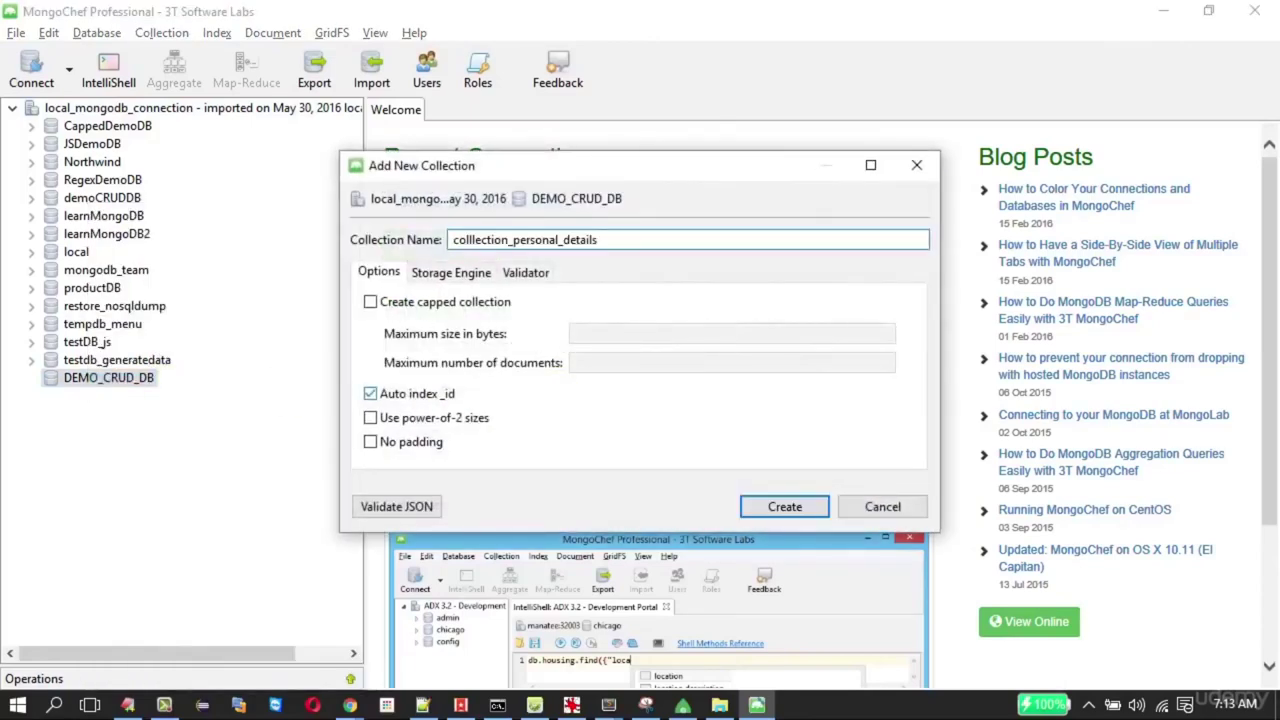
pyautogui.press('Left')
pyautogui.press('Left')
pyautogui.press('Left')
pyautogui.press('Left')
pyautogui.press('Left')
pyautogui.press('Left')
pyautogui.press('Left')
pyautogui.press('Left')
pyautogui.press('Right')
pyautogui.press('BackSpace')
pyautogui.press('BackSpace')
pyautogui.press('BackSpace')
pyautogui.press('BackSpace')
pyautogui.press('BackSpace')
pyautogui.press('BackSpace')
pyautogui.press('BackSpace')
pyautogui.press('BackSpace')
pyautogui.press('BackSpace')
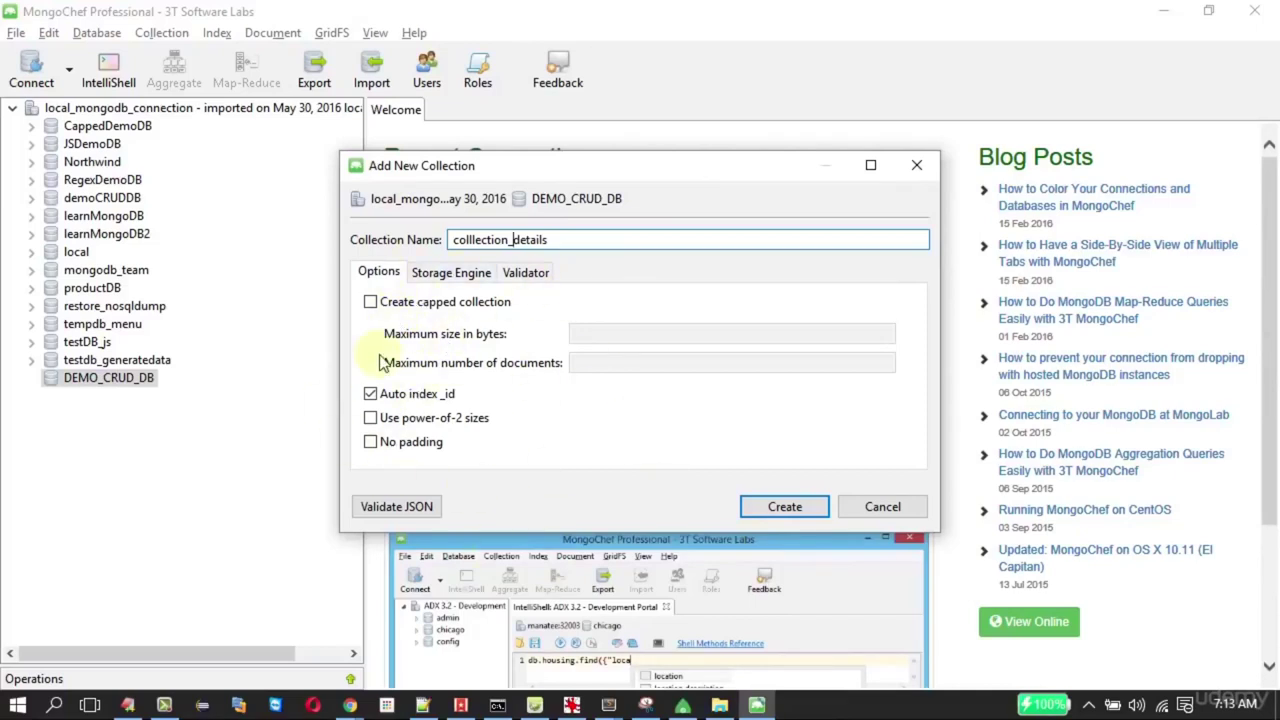
pyautogui.click(395, 508)
pyautogui.click(782, 508)
pyautogui.click(777, 502)
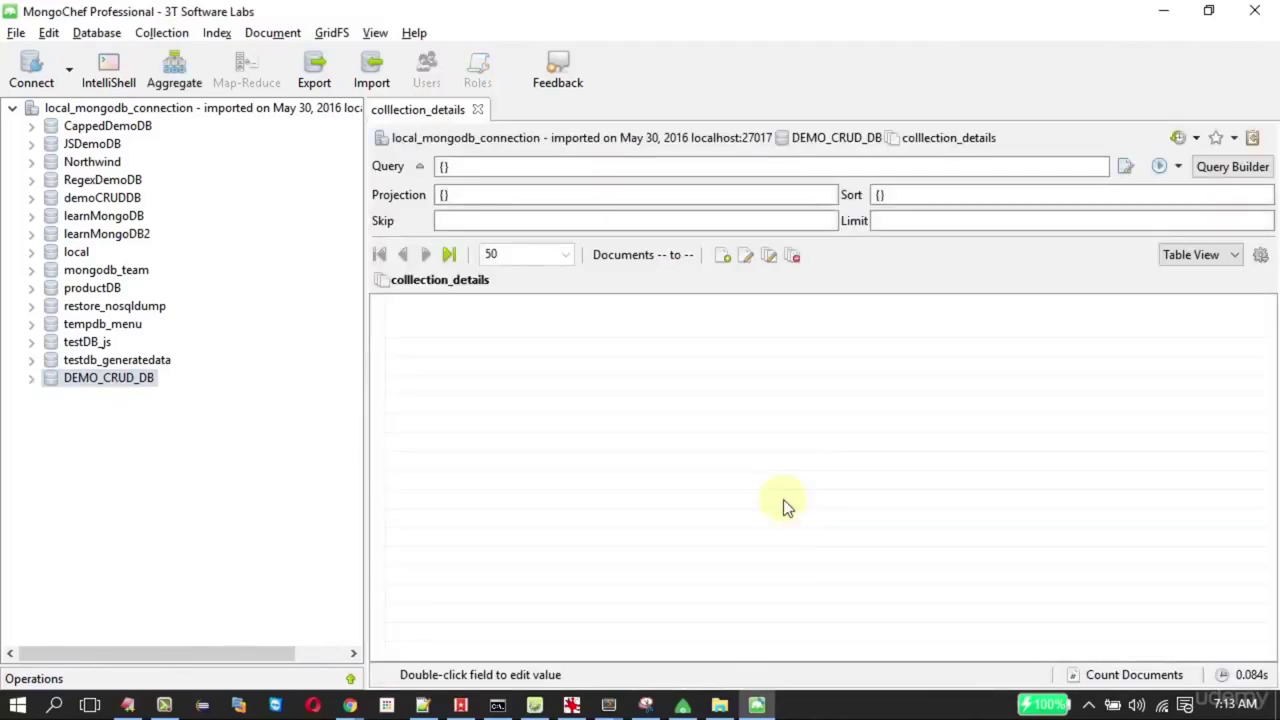
# Expand DEMO_CRUD_DB, select colllection_details and show the Query Builder to examine its query, projection and sort areas
pyautogui.click(31, 377)
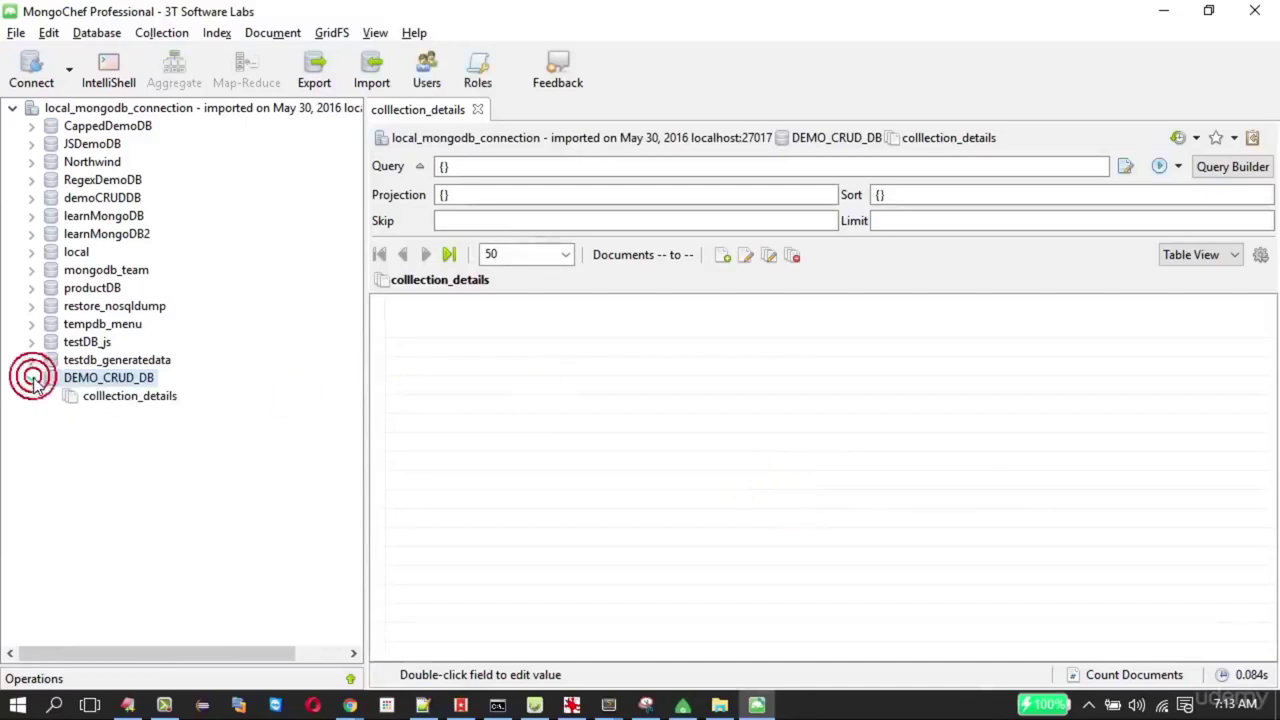
pyautogui.click(112, 398)
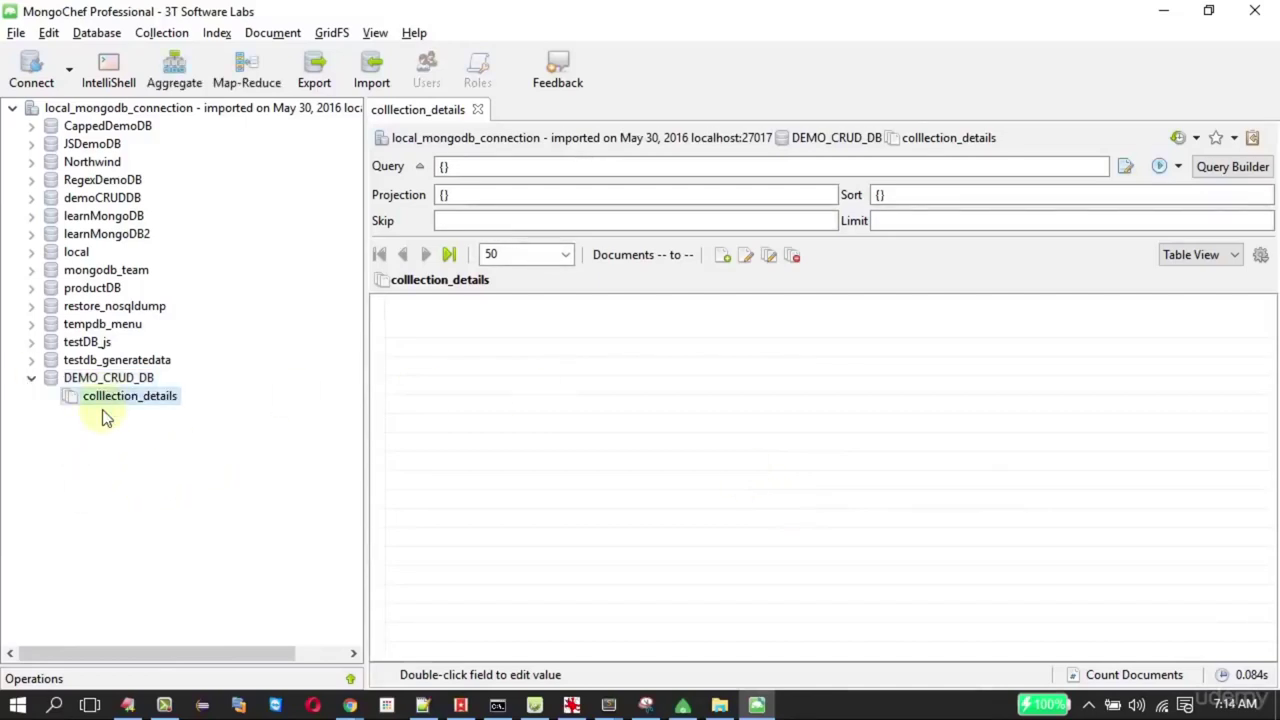
pyautogui.click(1222, 172)
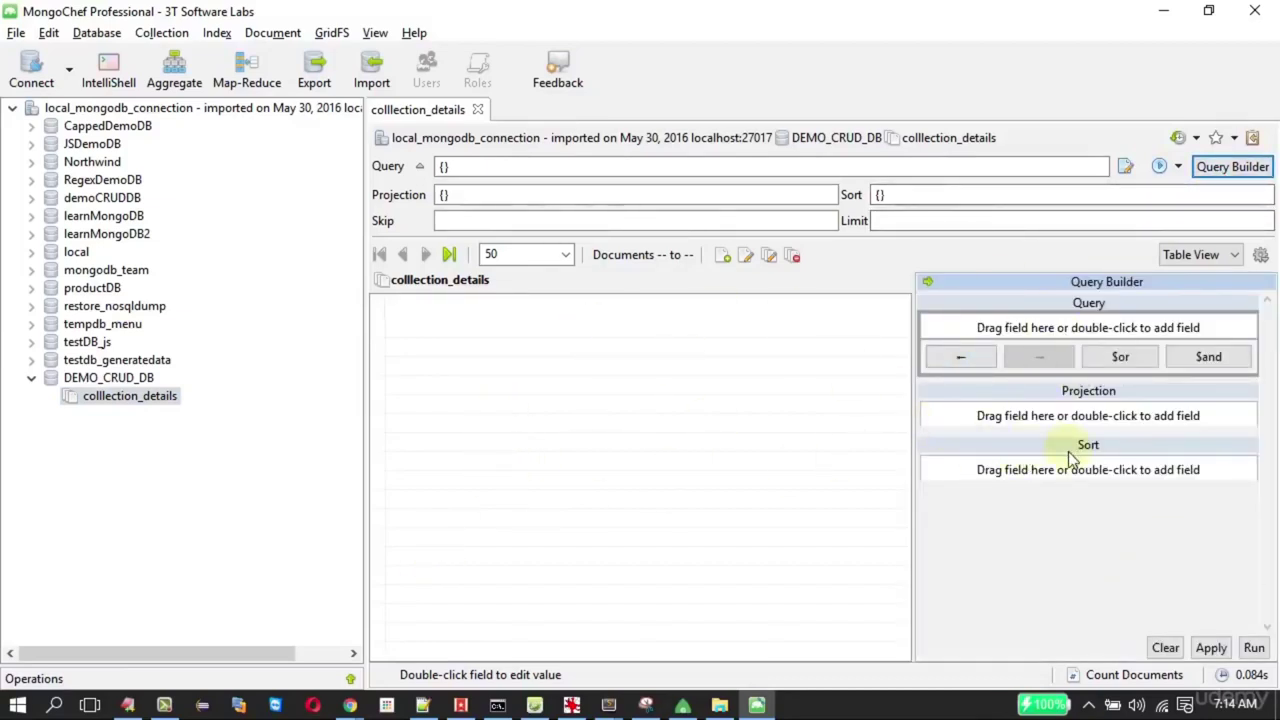
pyautogui.click(612, 345)
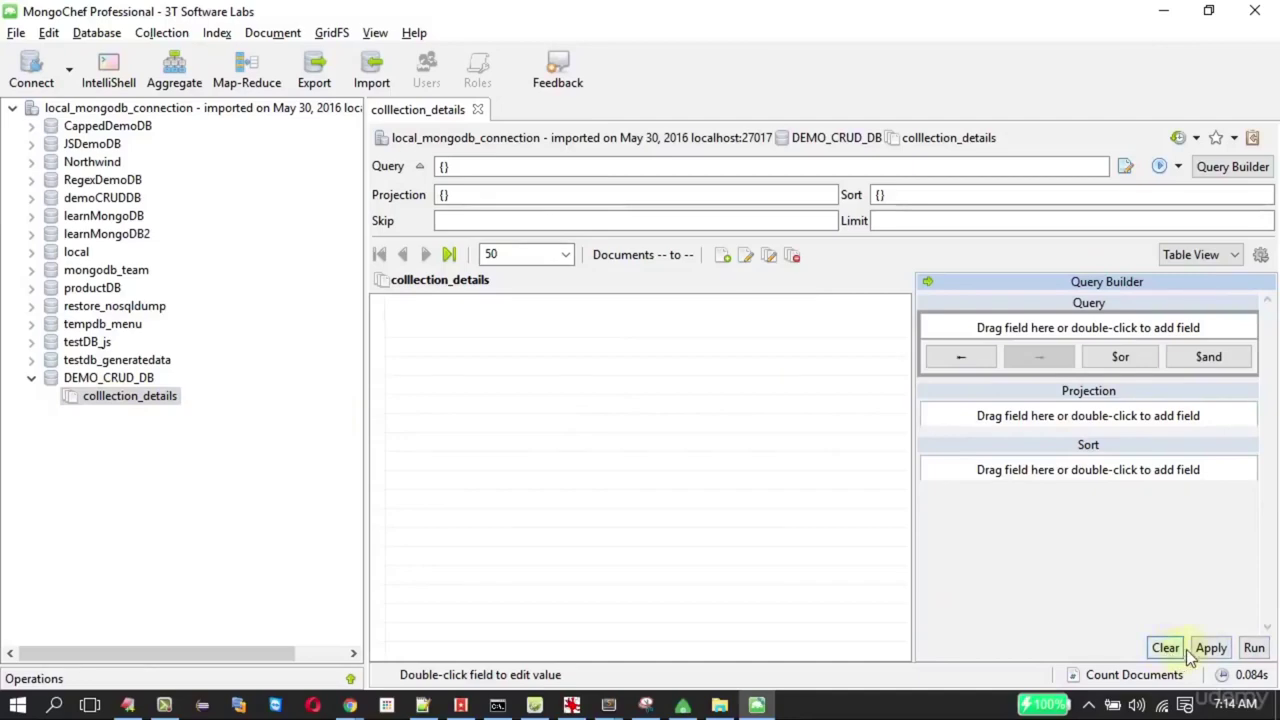
# Open colllection_details in a second collection view, check the operations slide and return to MongoChef
pyautogui.rightClick(138, 398)
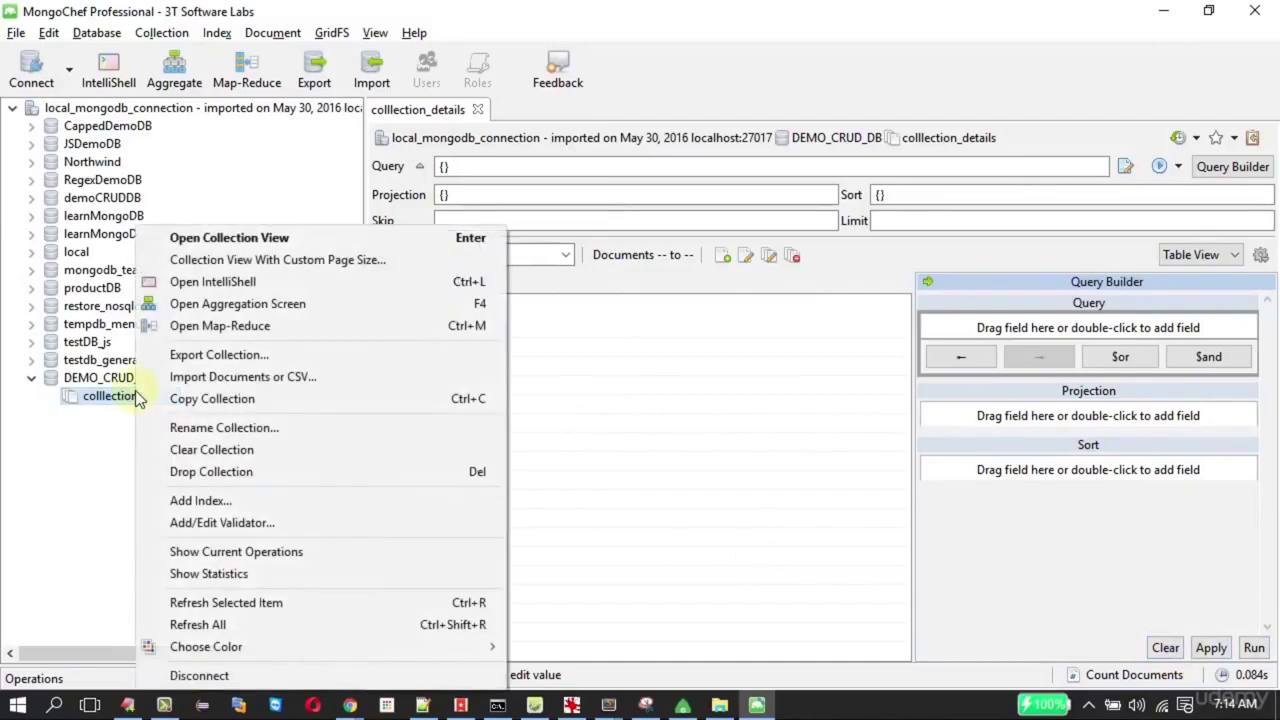
pyautogui.click(218, 241)
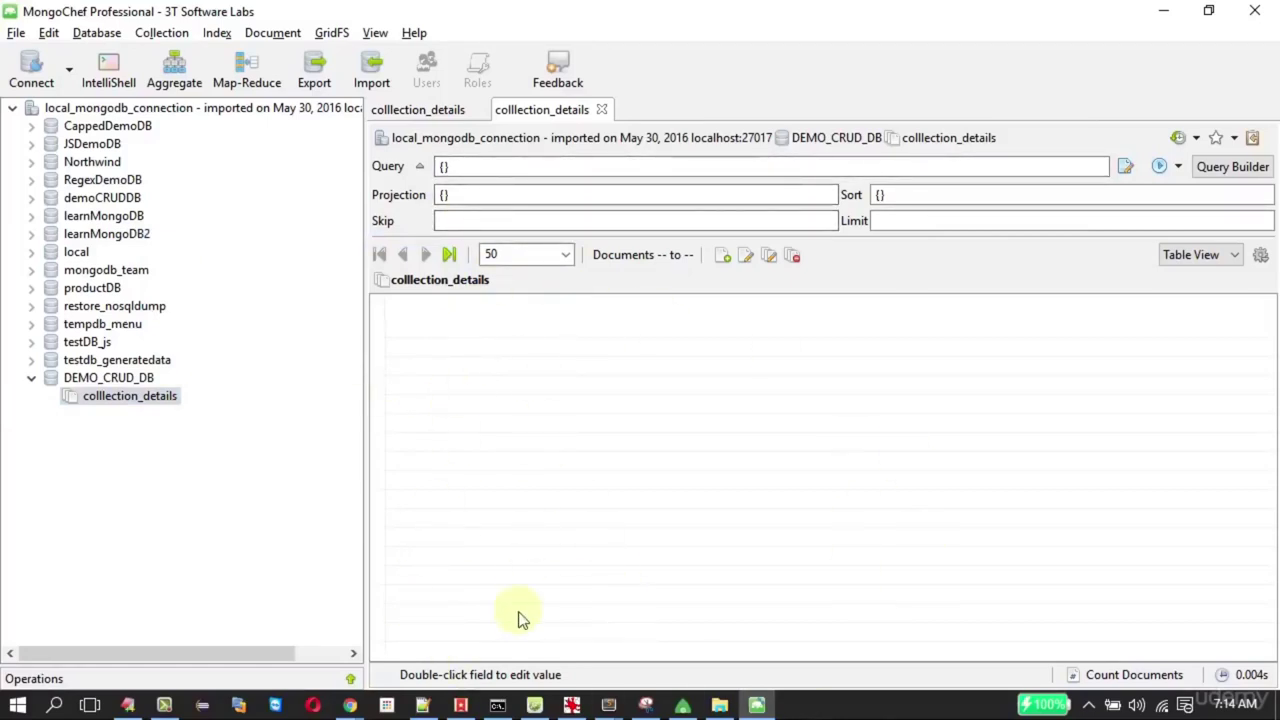
pyautogui.hotkey('alt', 'Tab')
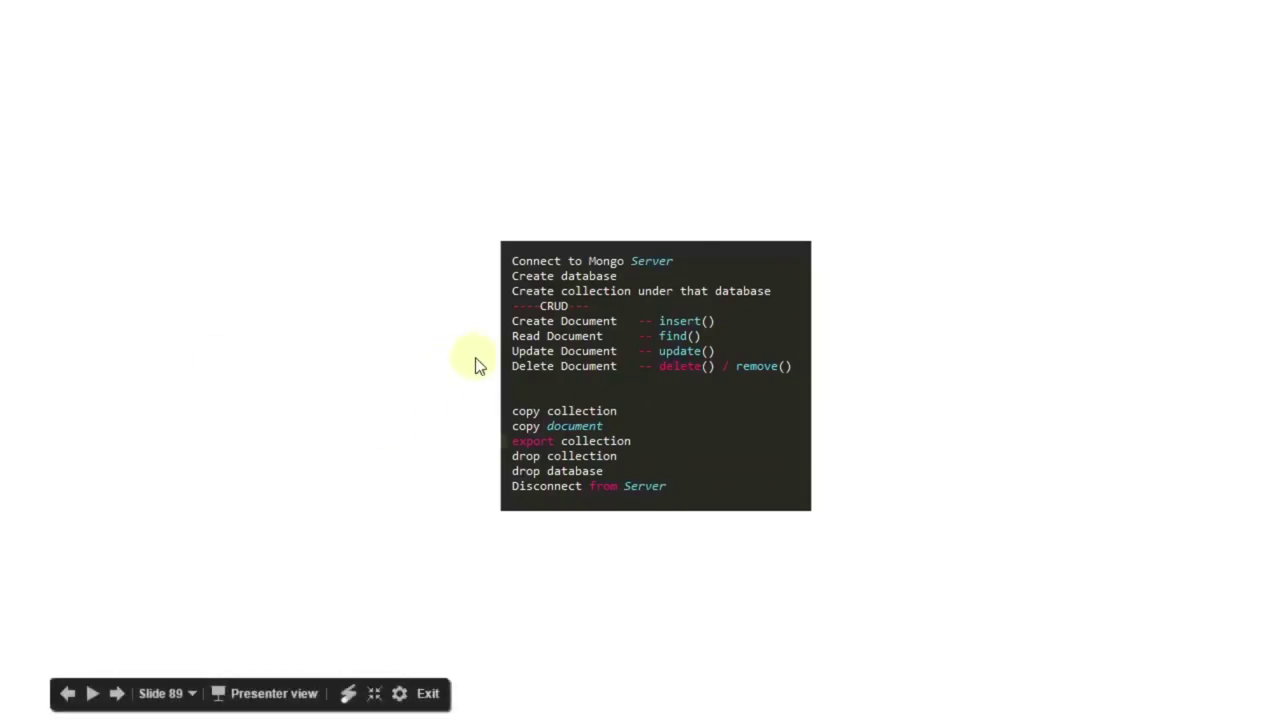
pyautogui.hotkey('alt', 'Tab')
pyautogui.hotkey('alt', 'Tab')
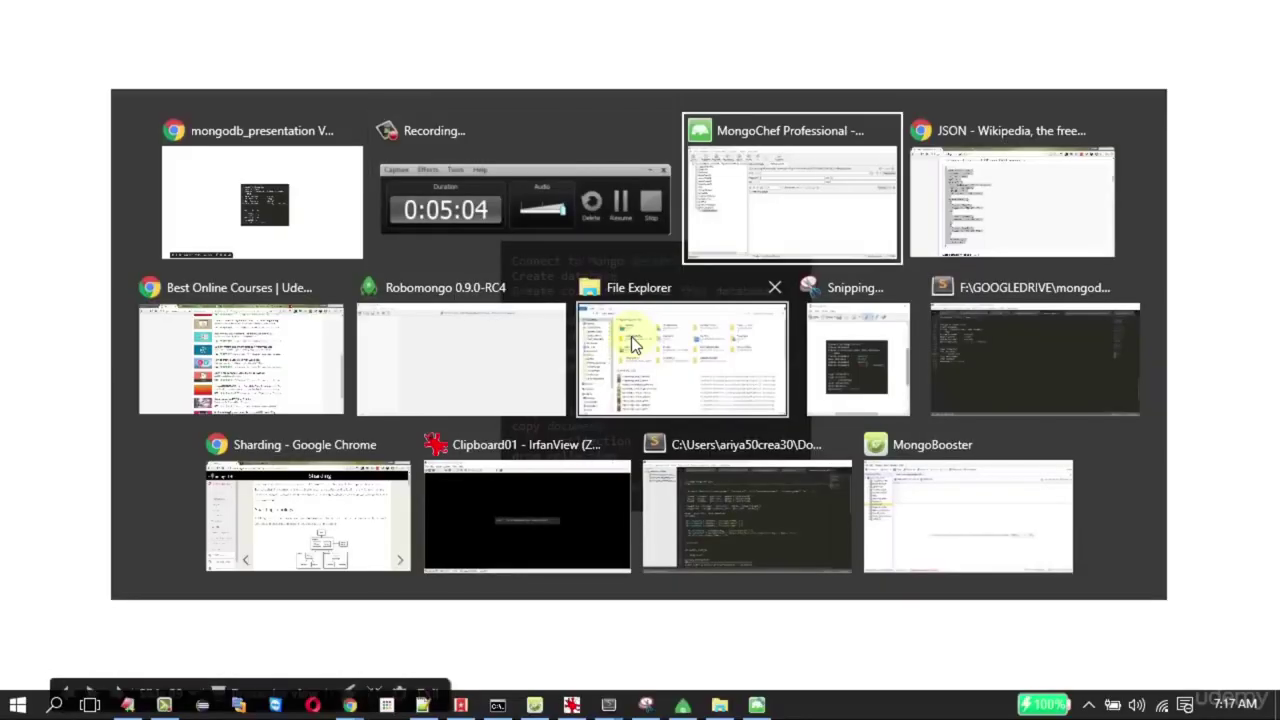
# Add a document to colllection_details, replacing the default JSON with the person example copied from Wikipedia's JSON page
pyautogui.rightClick(480, 372)
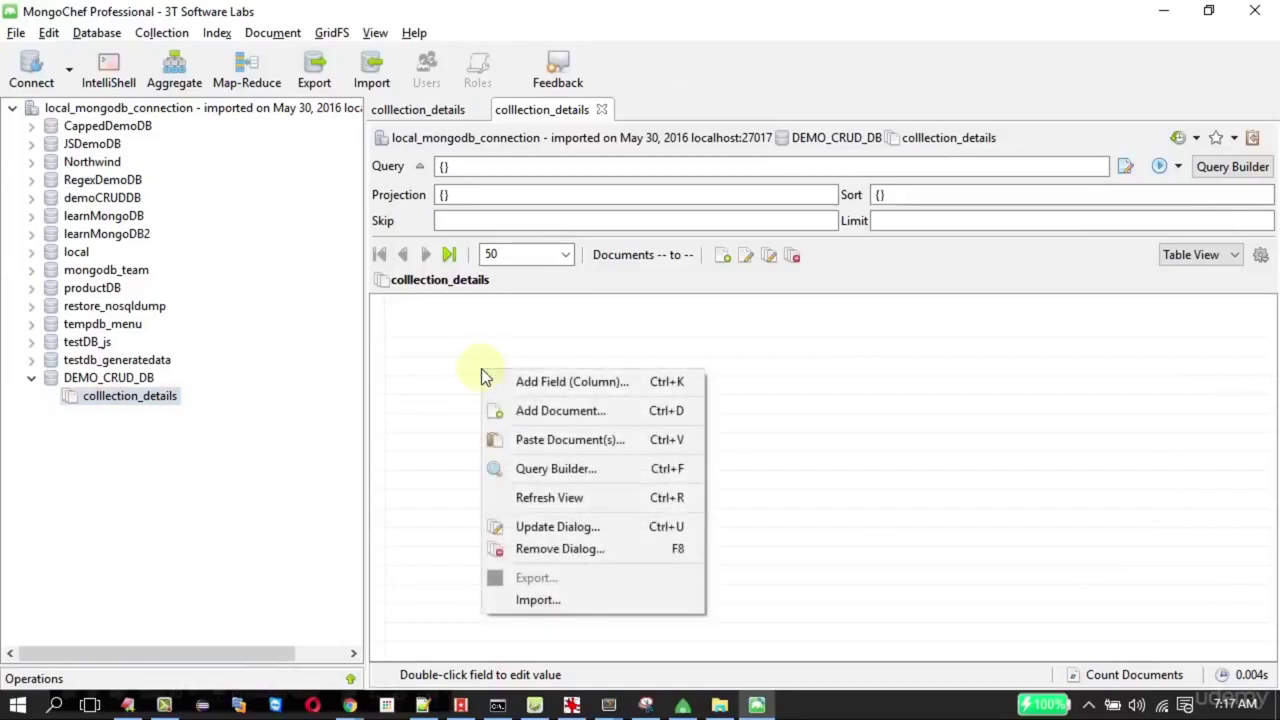
pyautogui.click(554, 418)
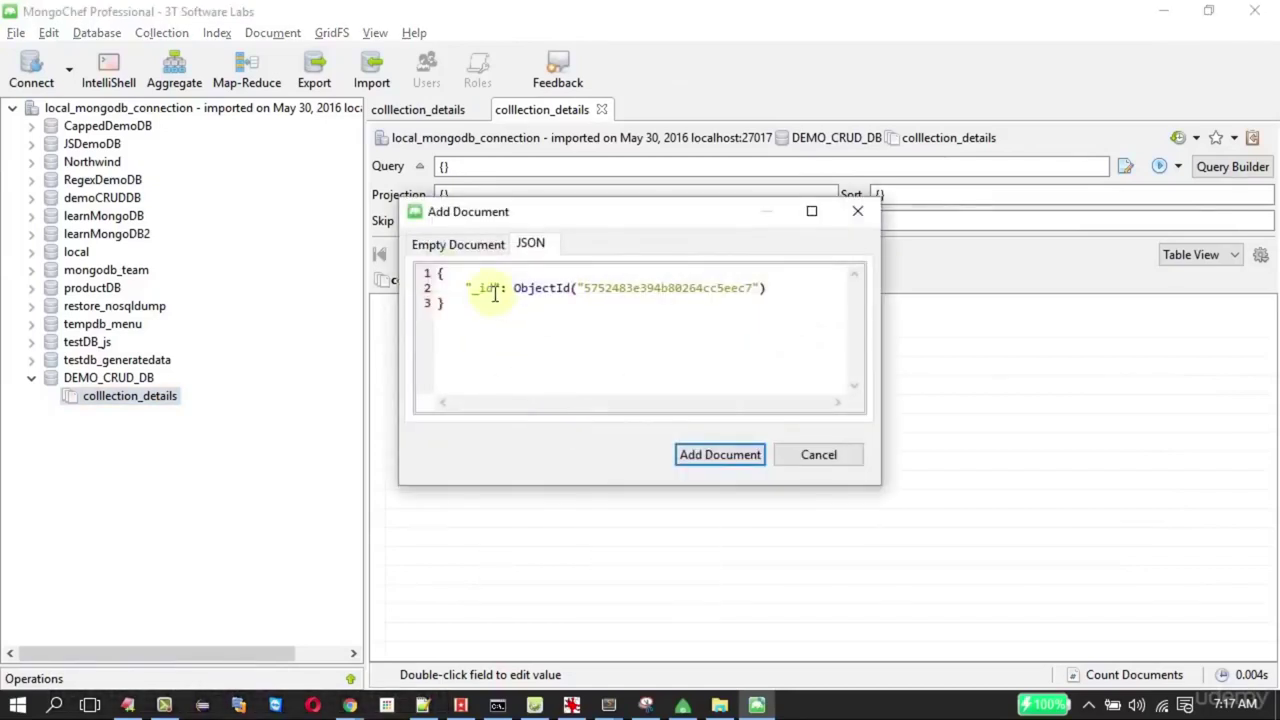
pyautogui.click(770, 290)
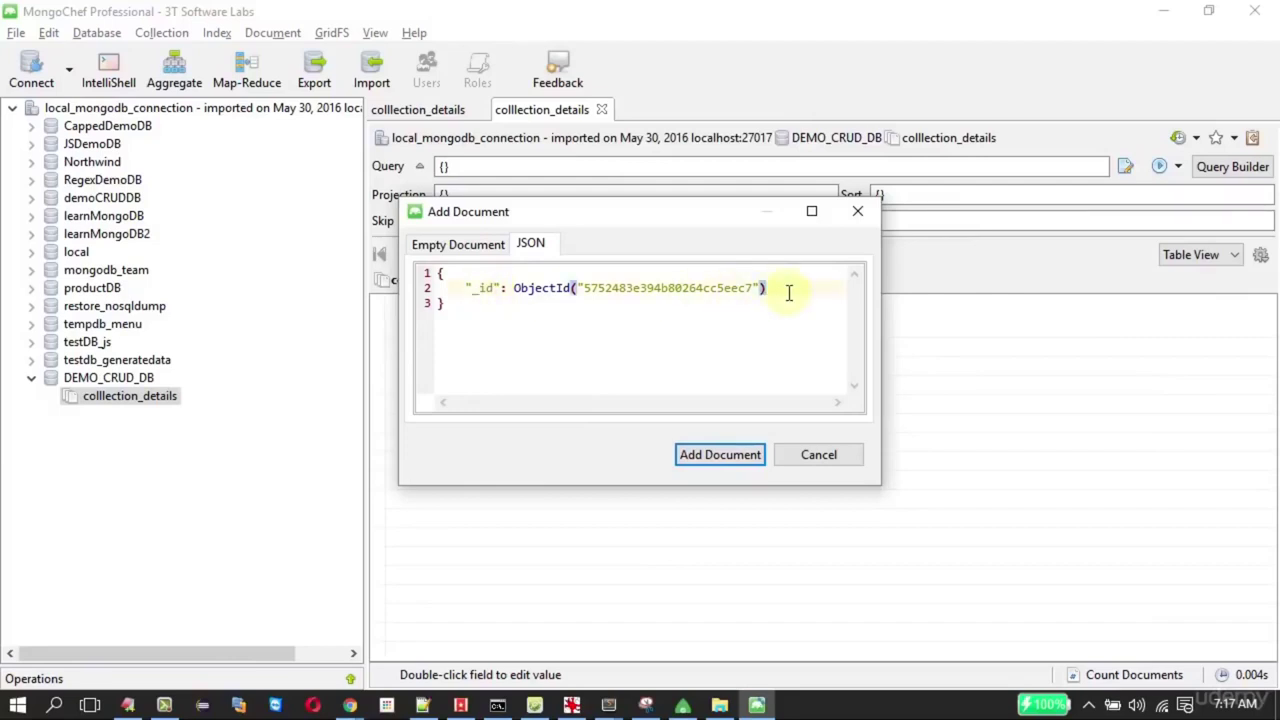
pyautogui.hotkey('alt', 'Tab')
pyautogui.press('Tab')
pyautogui.press('Tab')
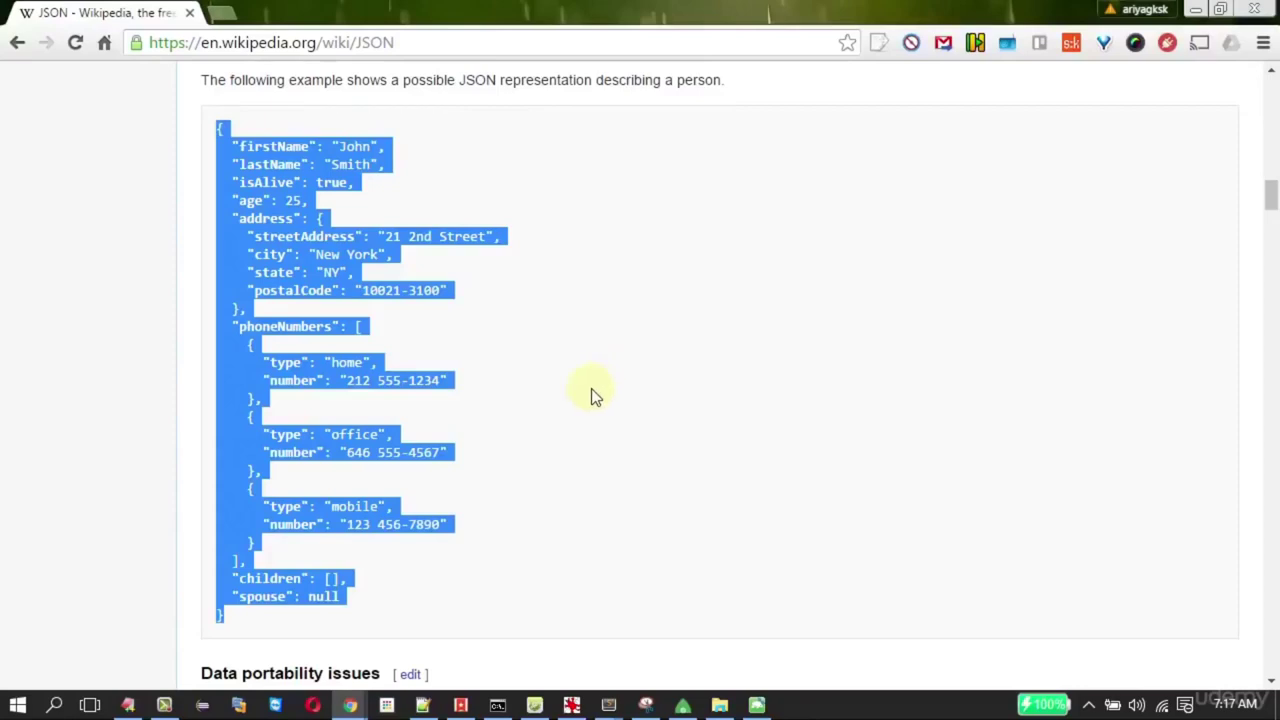
pyautogui.hotkey('alt', 'Tab')
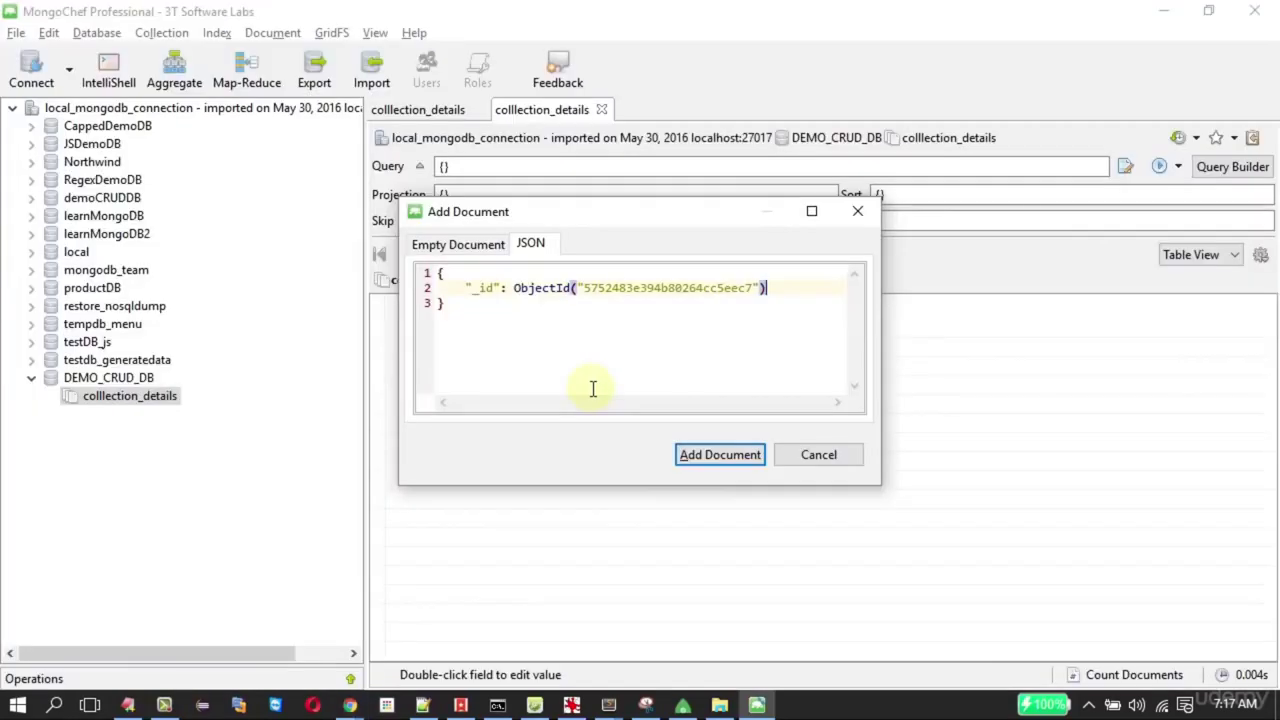
pyautogui.hotkey('ctrl', 'a')
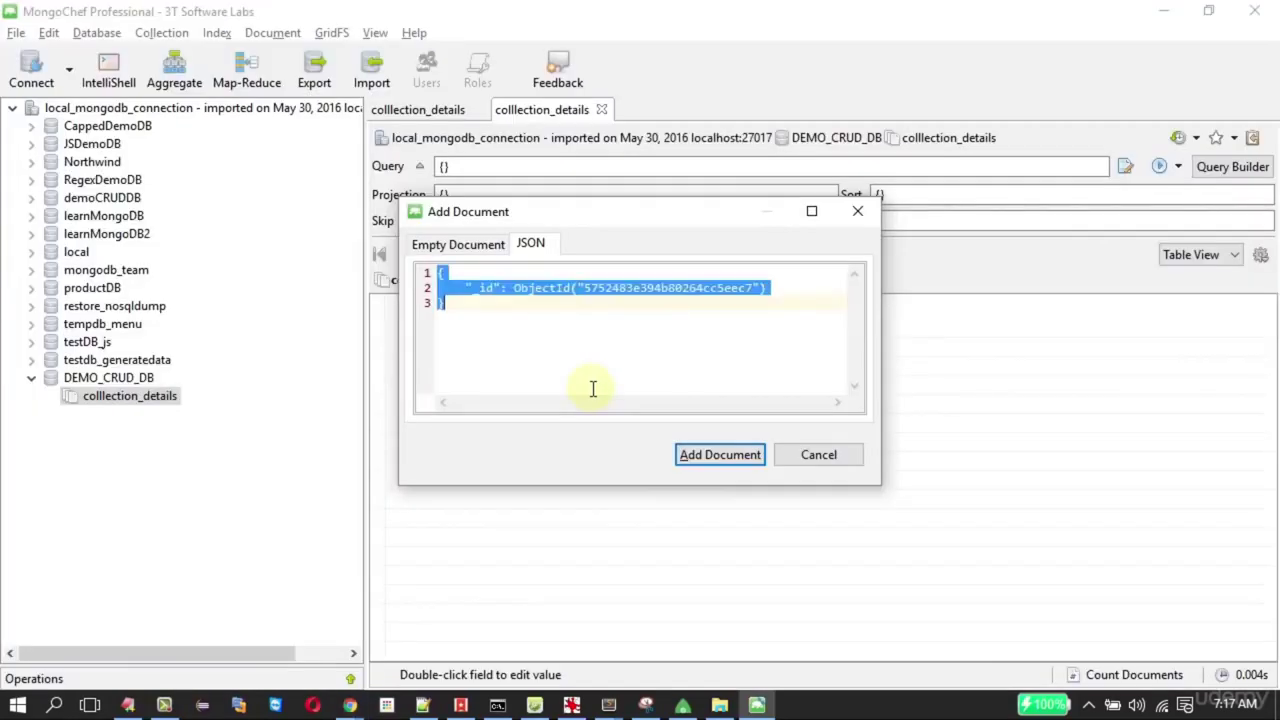
pyautogui.hotkey('ctrl', 'v')
pyautogui.click(705, 457)
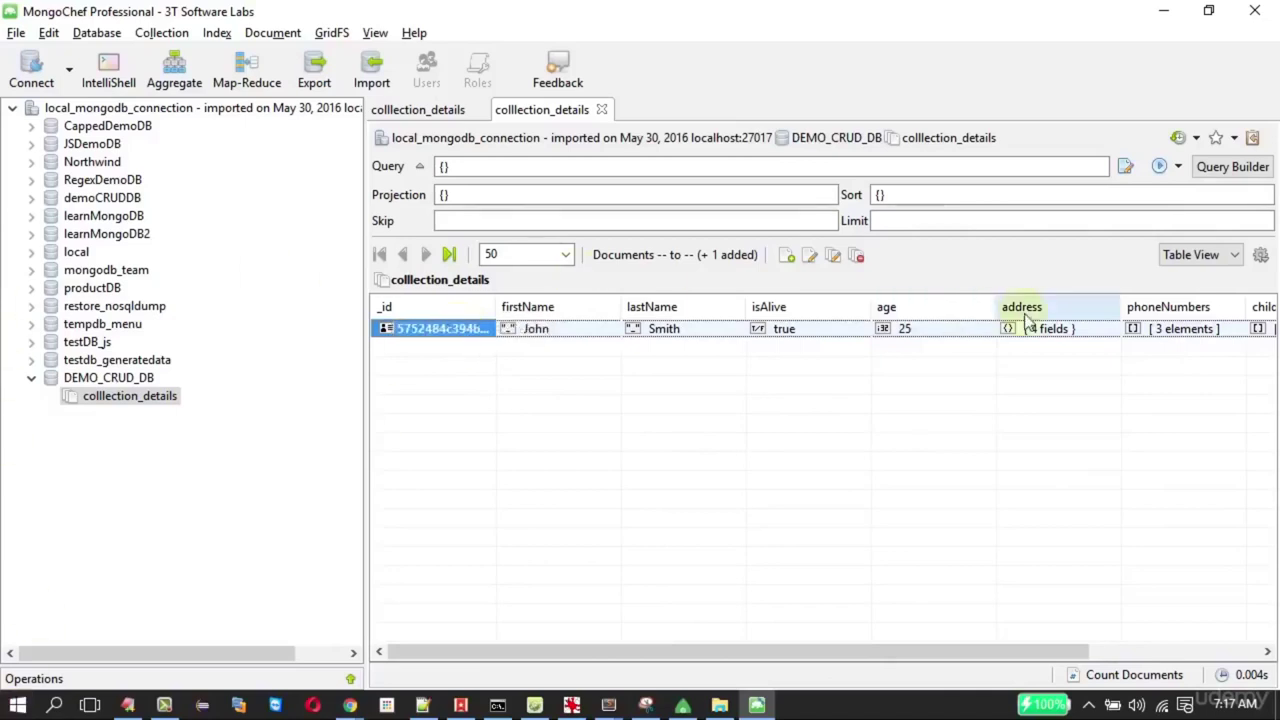
# Examine the added person document in Tree View and JSON View, including its _id field
pyautogui.click(1190, 255)
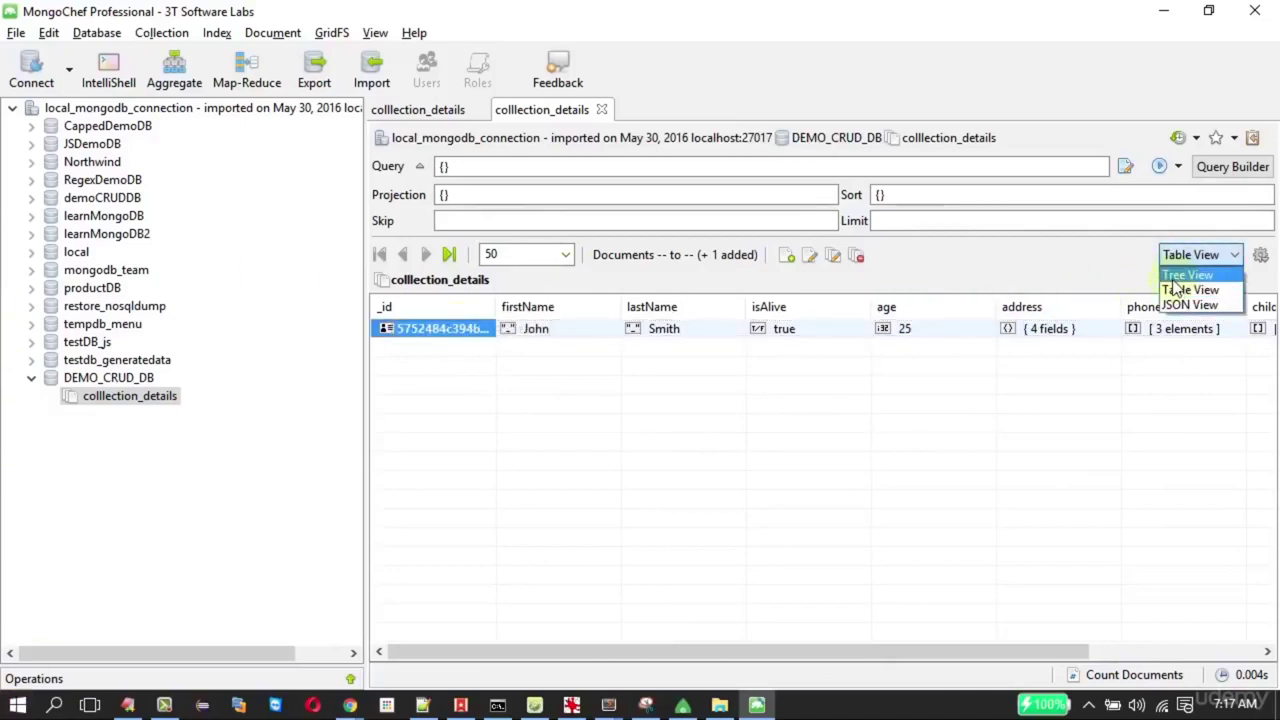
pyautogui.click(1175, 279)
pyautogui.click(381, 307)
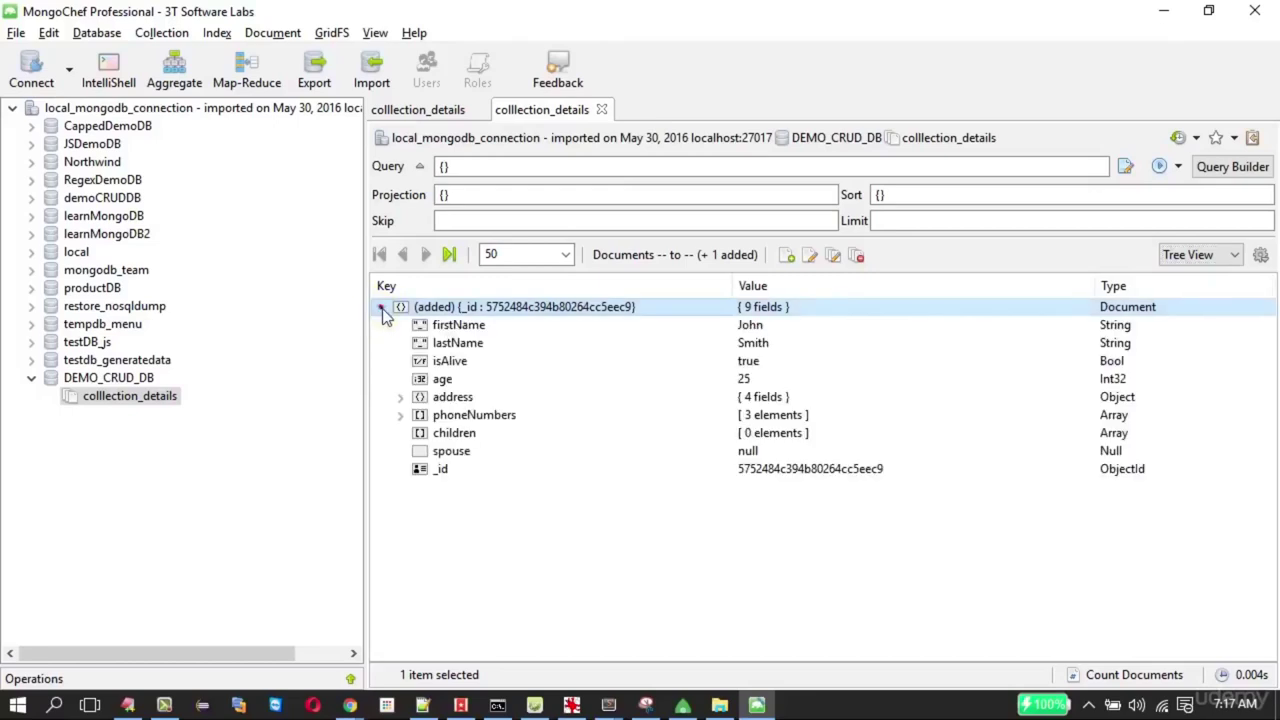
pyautogui.click(1177, 257)
pyautogui.click(1180, 311)
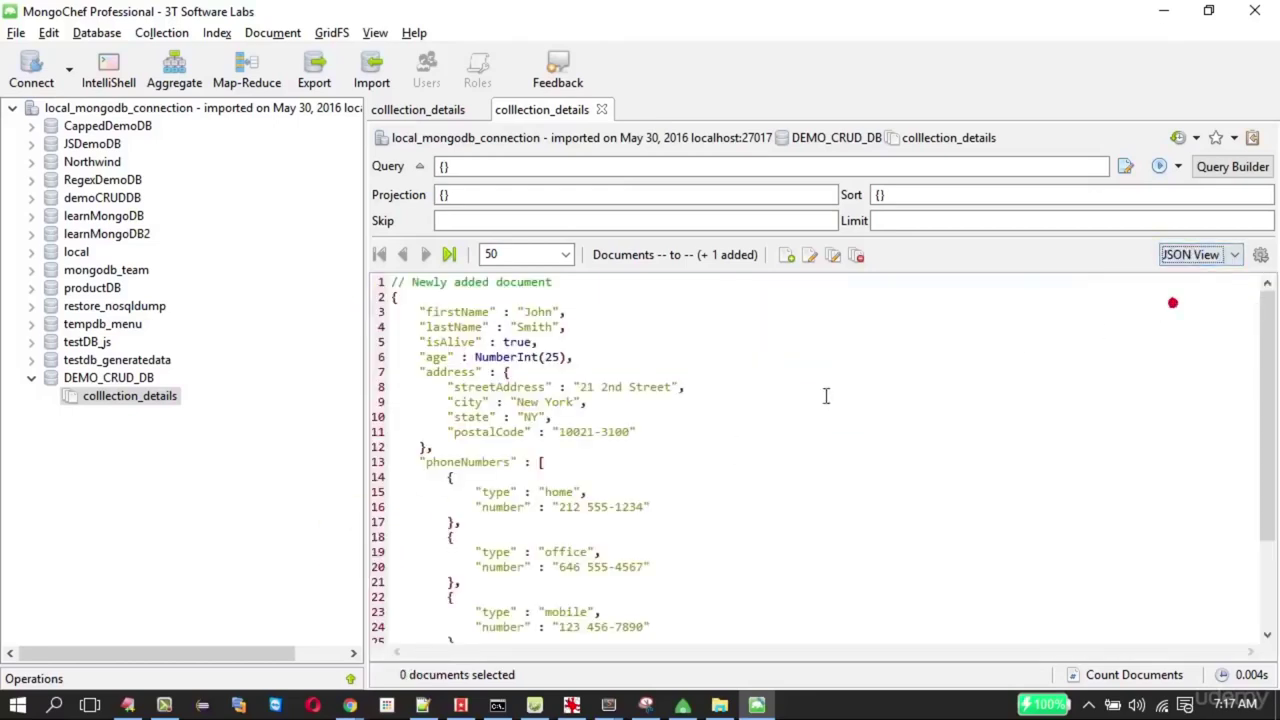
pyautogui.click(577, 366)
pyautogui.scroll(-3, 577, 366)
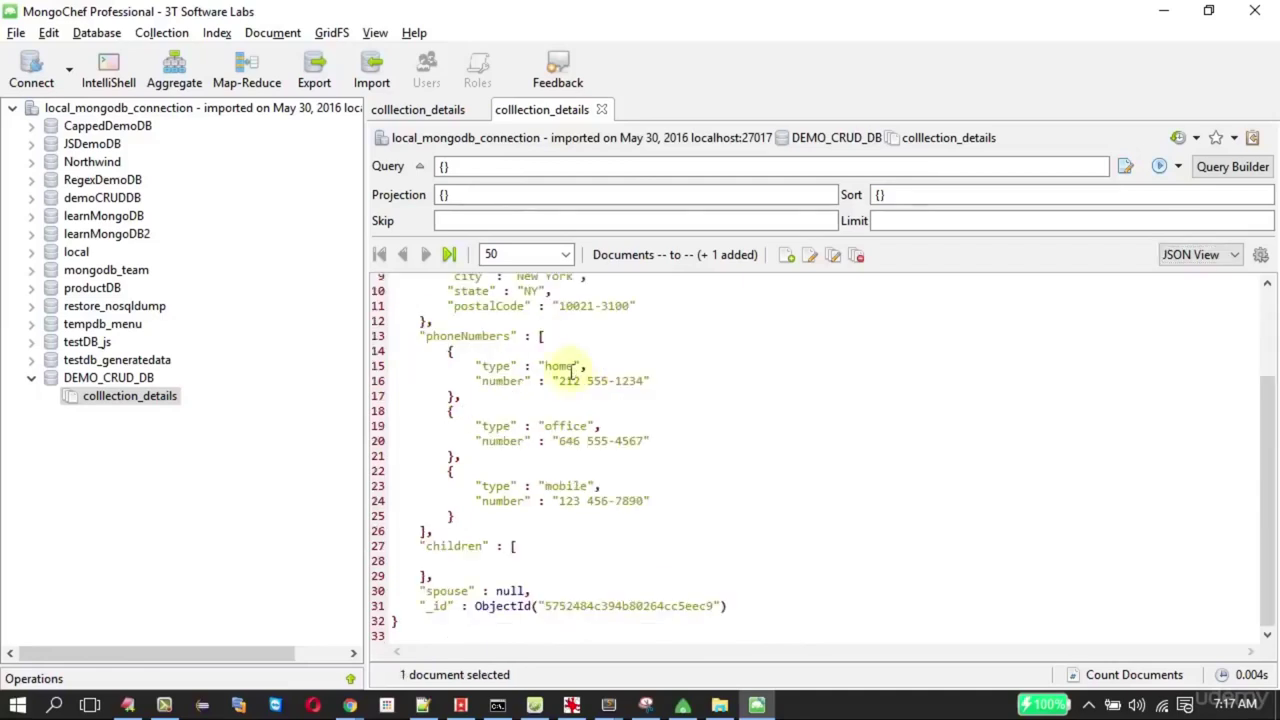
pyautogui.moveTo(427, 606); pyautogui.dragTo(736, 605)
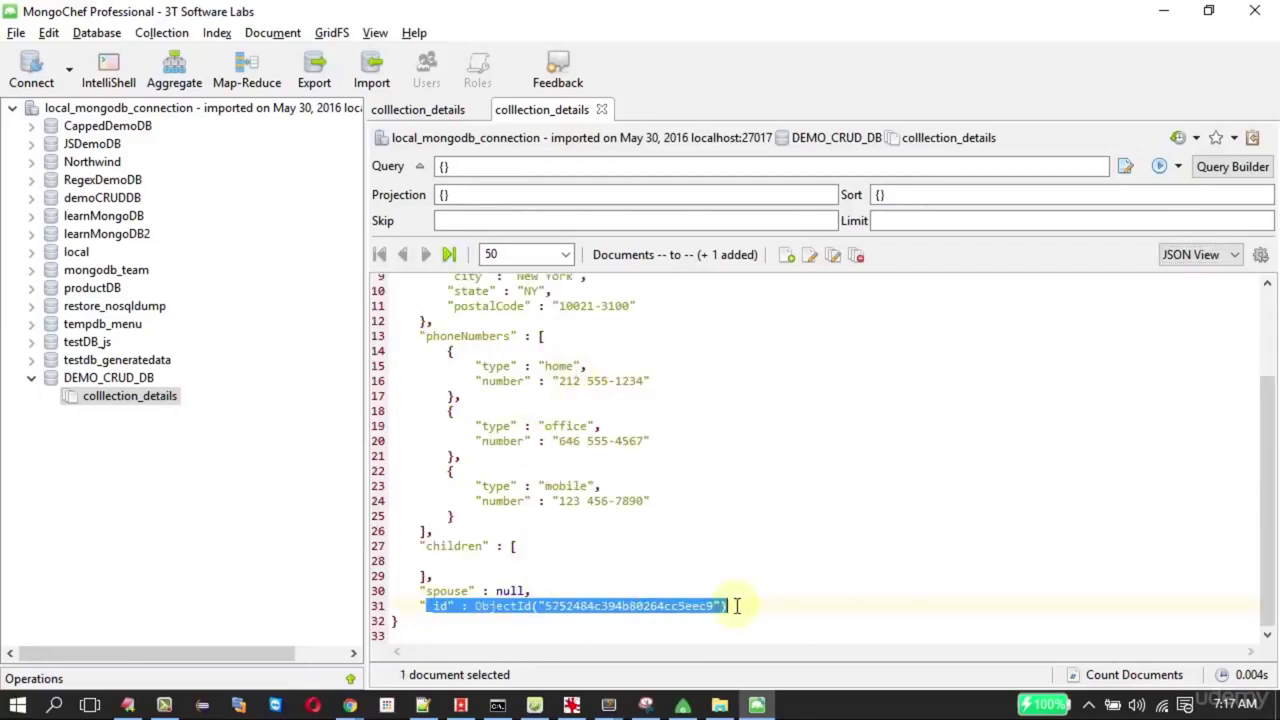
pyautogui.scroll(3, 733, 607)
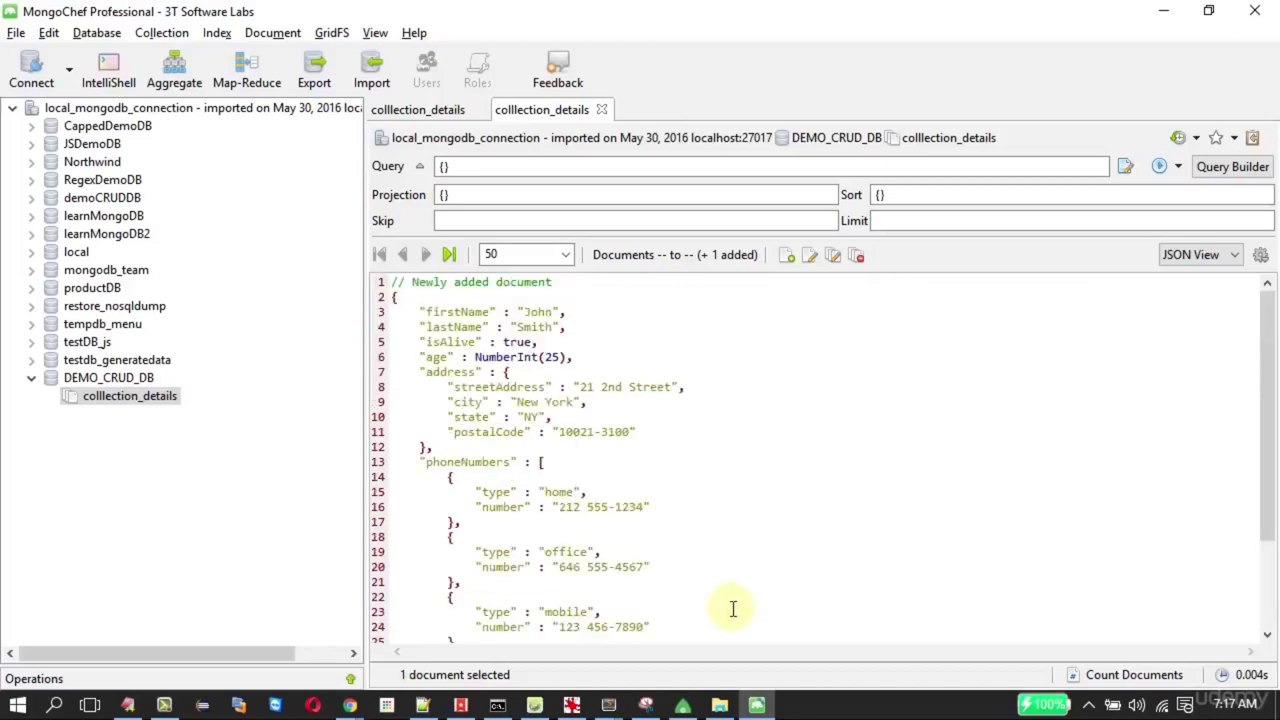
# Start another document in colllection_details, replacing the default _id line with product_name set to "Laptop"
pyautogui.rightClick(947, 379)
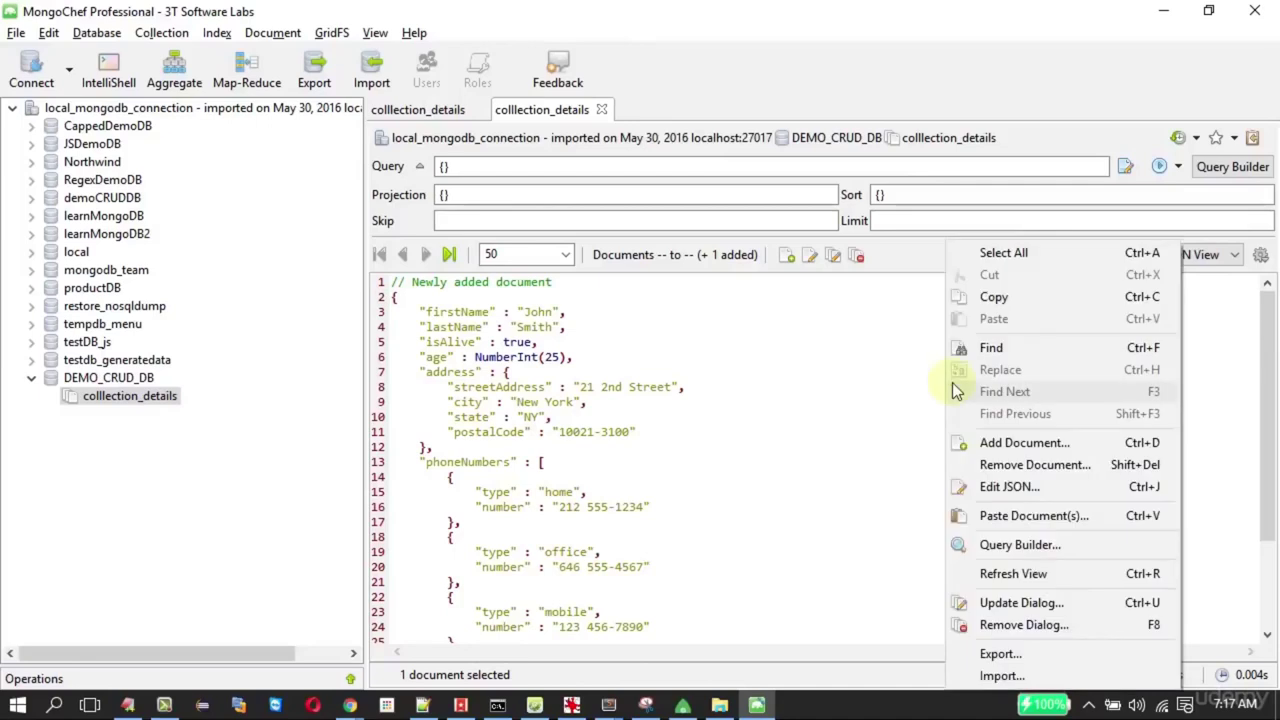
pyautogui.click(999, 450)
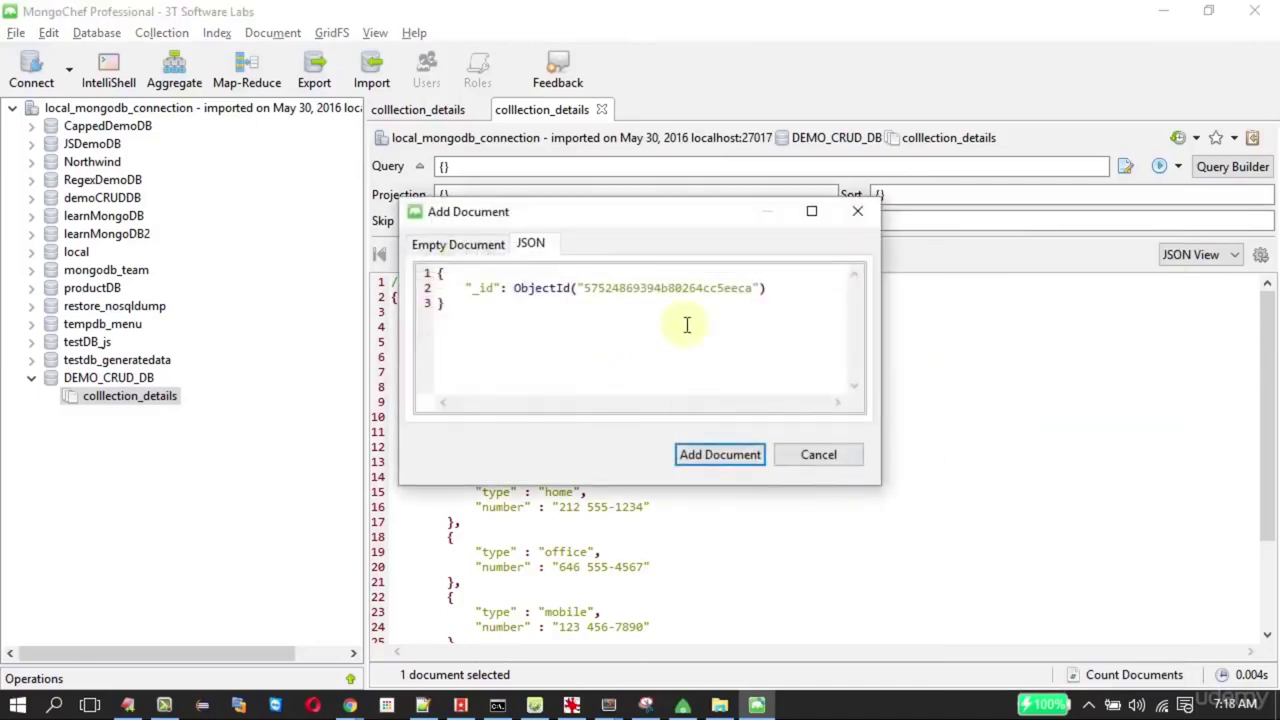
pyautogui.hotkey('shift', 'Home')
pyautogui.press('Delete')
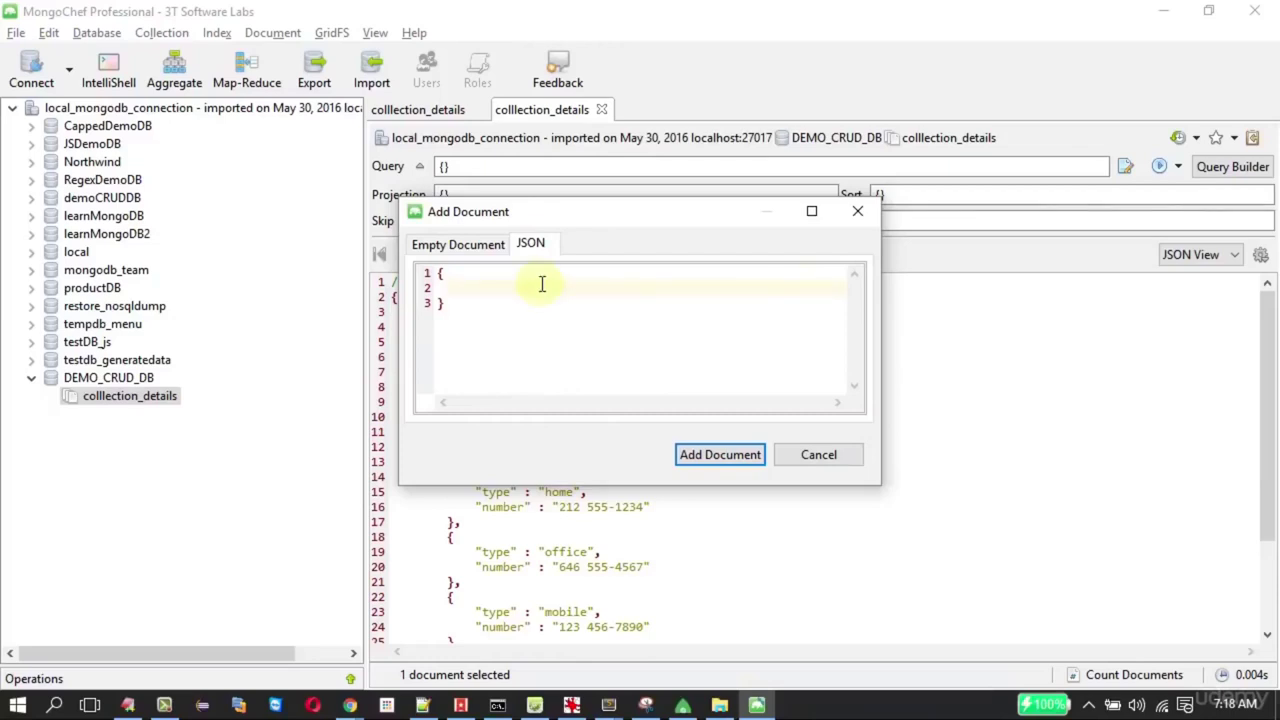
pyautogui.write('product_name')
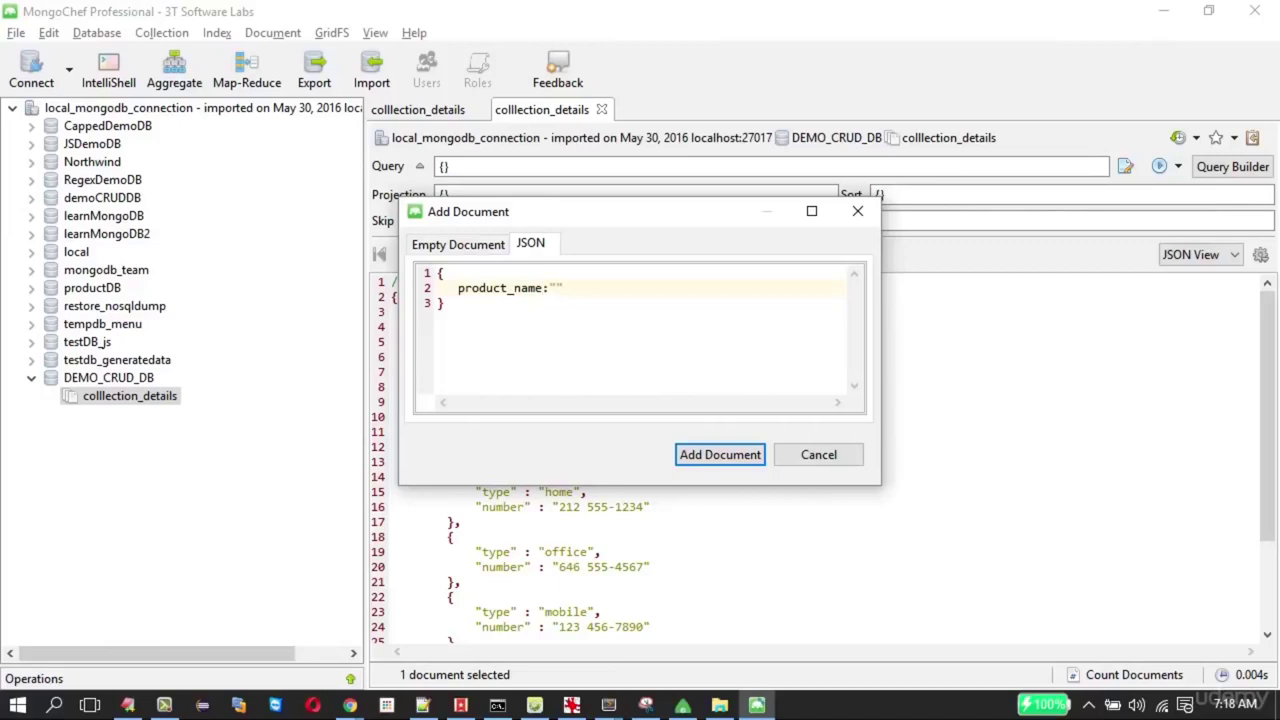
pyautogui.write(':"Laptop')
pyautogui.click(624, 287)
pyautogui.write(',')
# Give the new document company_name "Razor" and price 4300, and add it to the collection
pyautogui.press('Return')
pyautogui.write('company_nam')
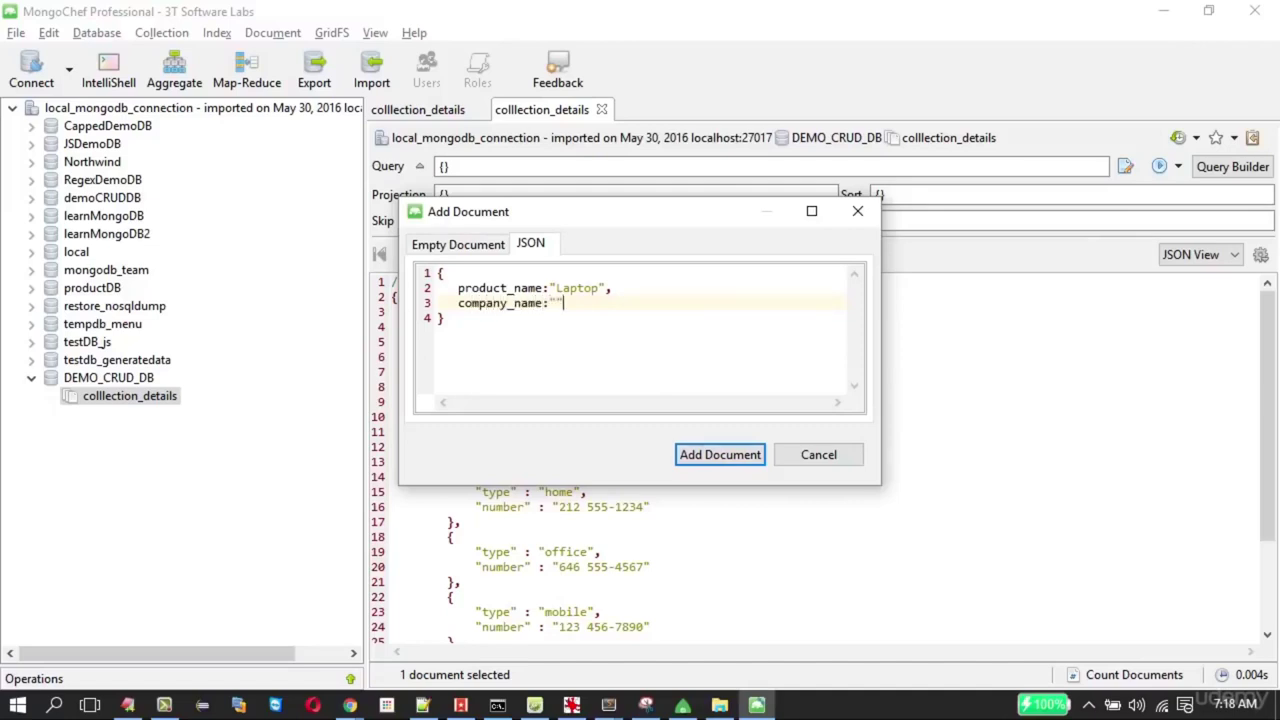
pyautogui.write('e:"Razor",')
pyautogui.press('Return')
pyautogui.write('price:4300')
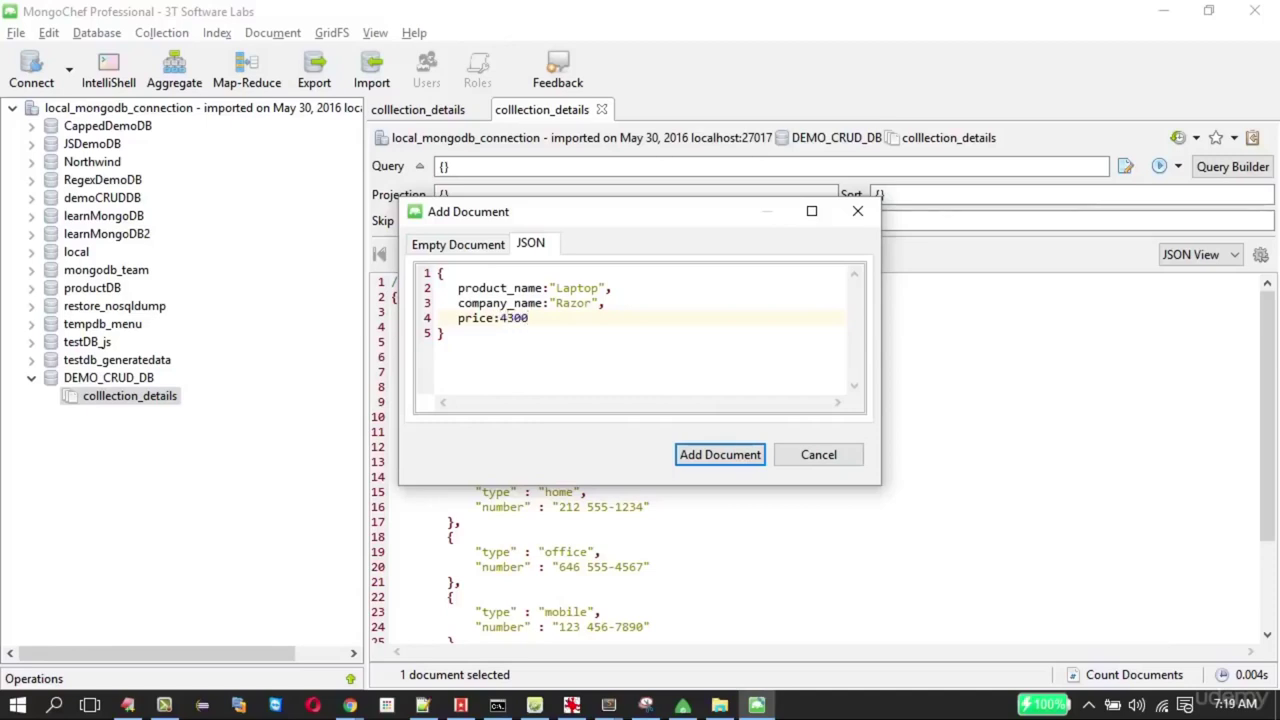
pyautogui.click(724, 456)
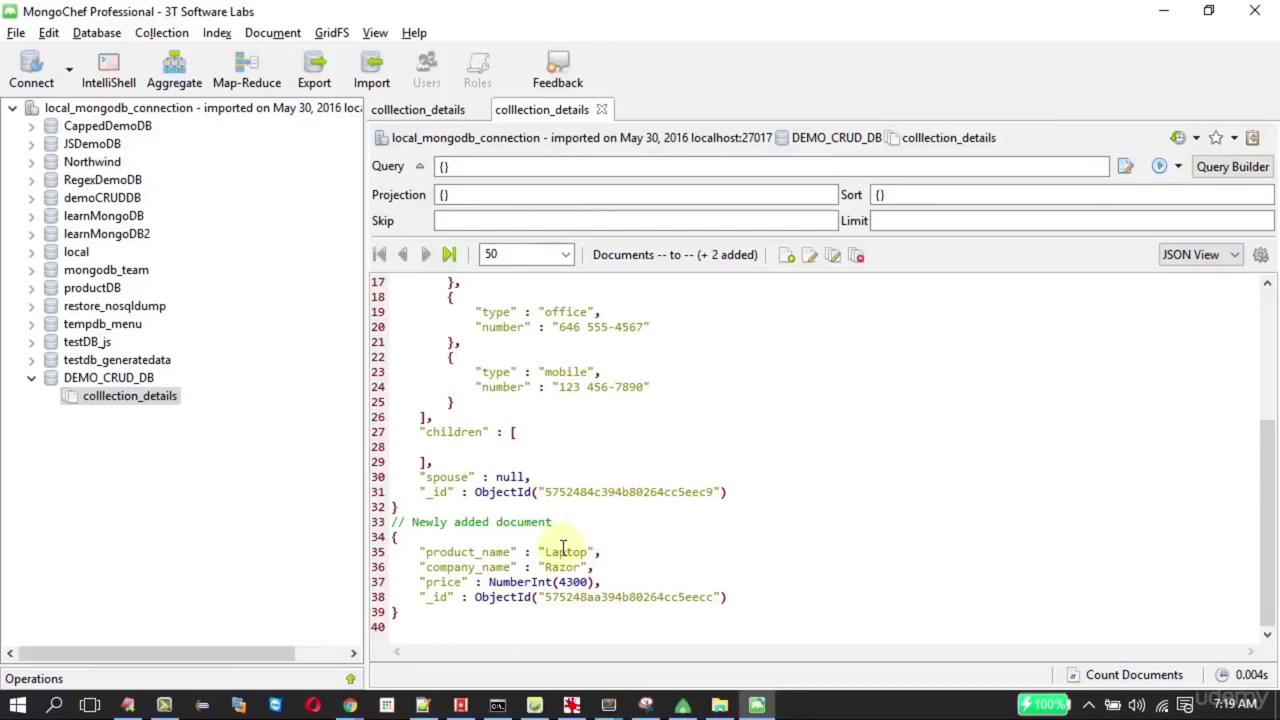
# Review both documents in JSON View, and check the laptop document's product columns in Table View
pyautogui.scroll(5, 563, 549)
pyautogui.scroll(-5, 563, 549)
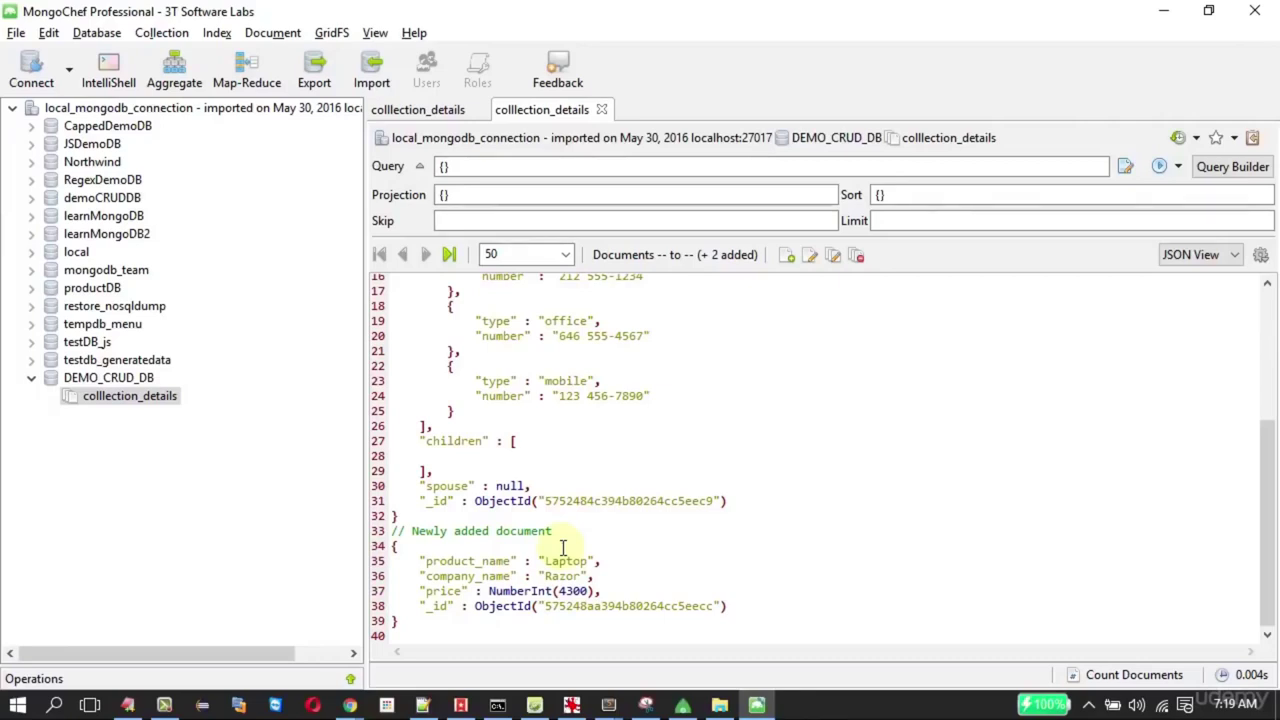
pyautogui.click(1190, 256)
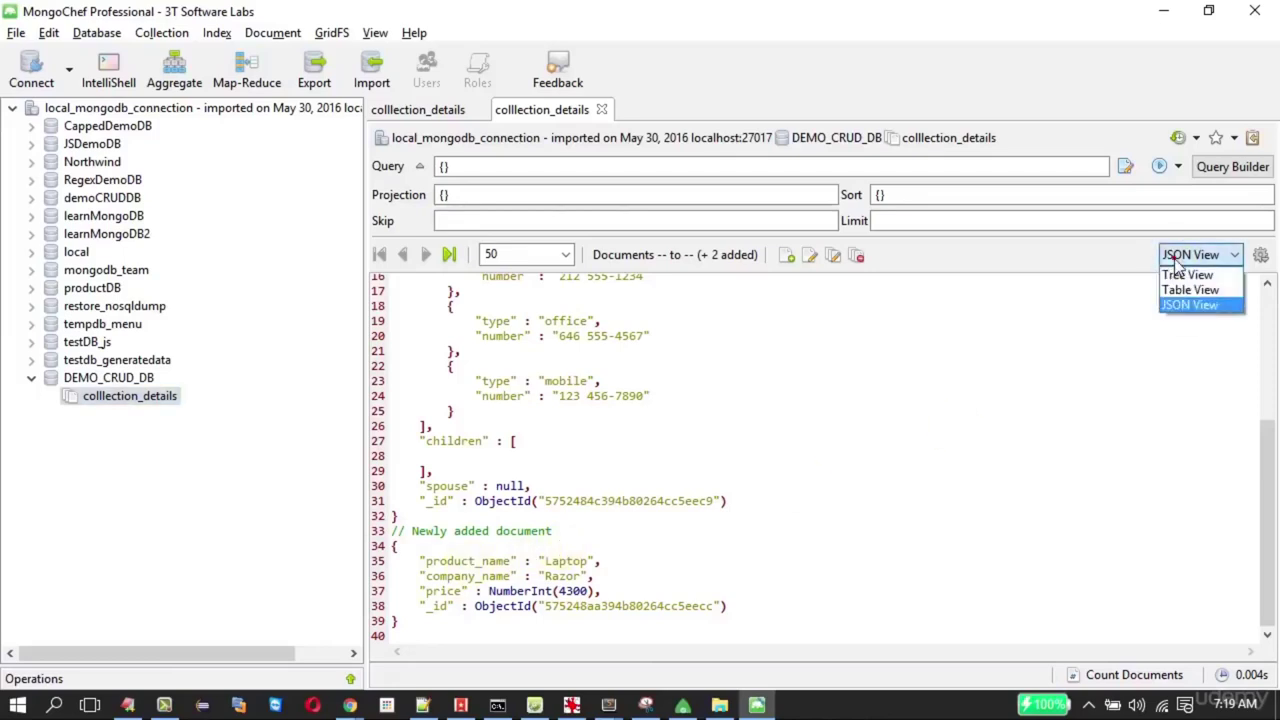
pyautogui.click(1183, 292)
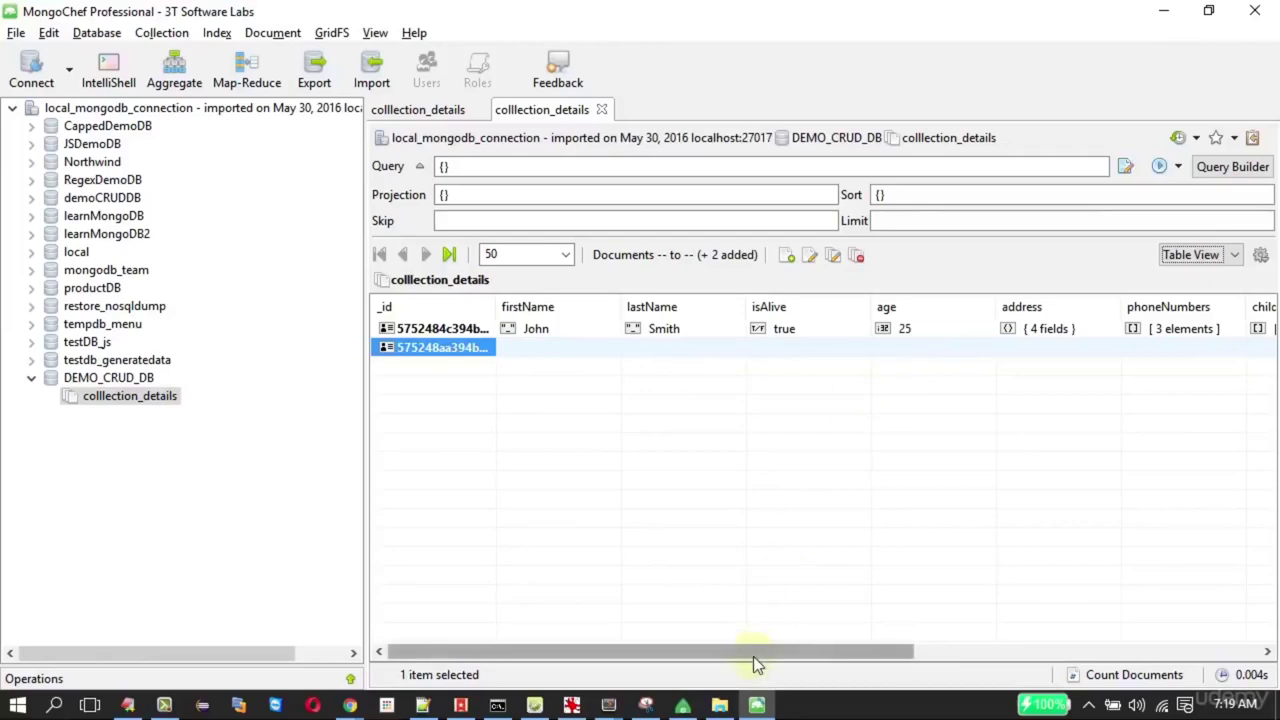
pyautogui.moveTo(765, 654); pyautogui.dragTo(1183, 683)
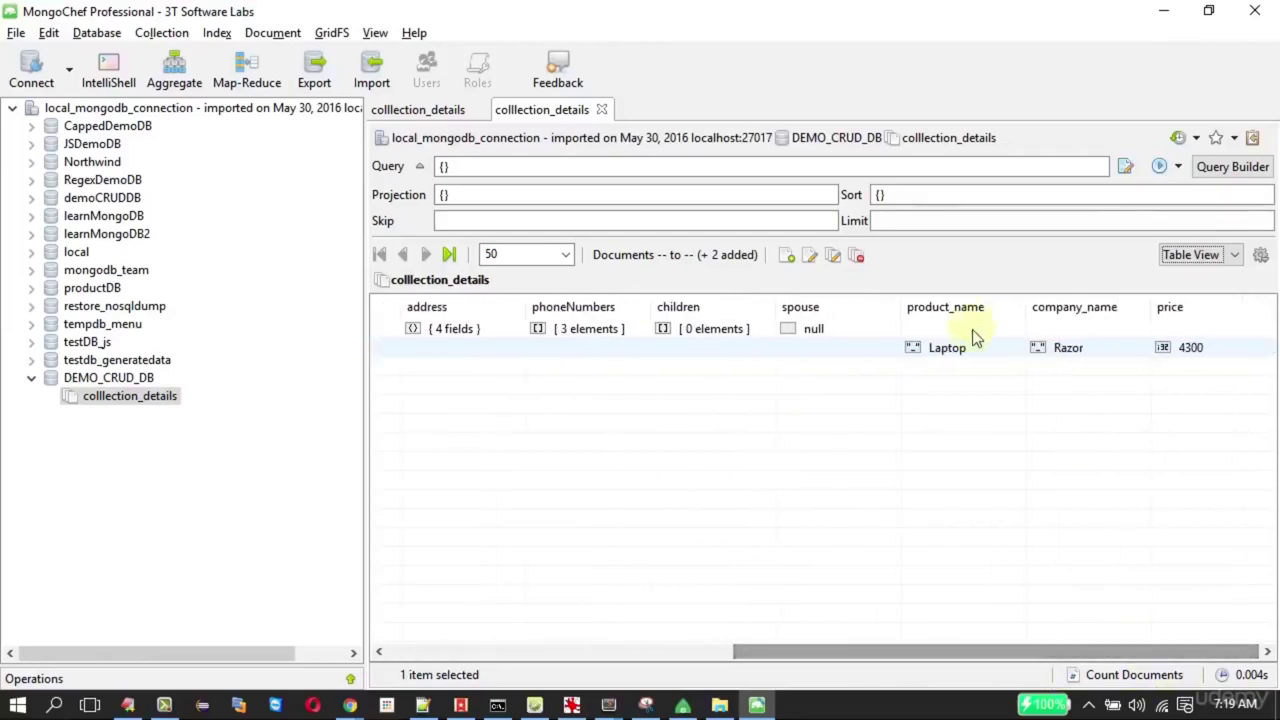
# Check the list of CRUD operations on the presentation slide and return to MongoChef
pyautogui.hotkey('alt', 'Tab')
pyautogui.hotkey('alt', 'Tab')
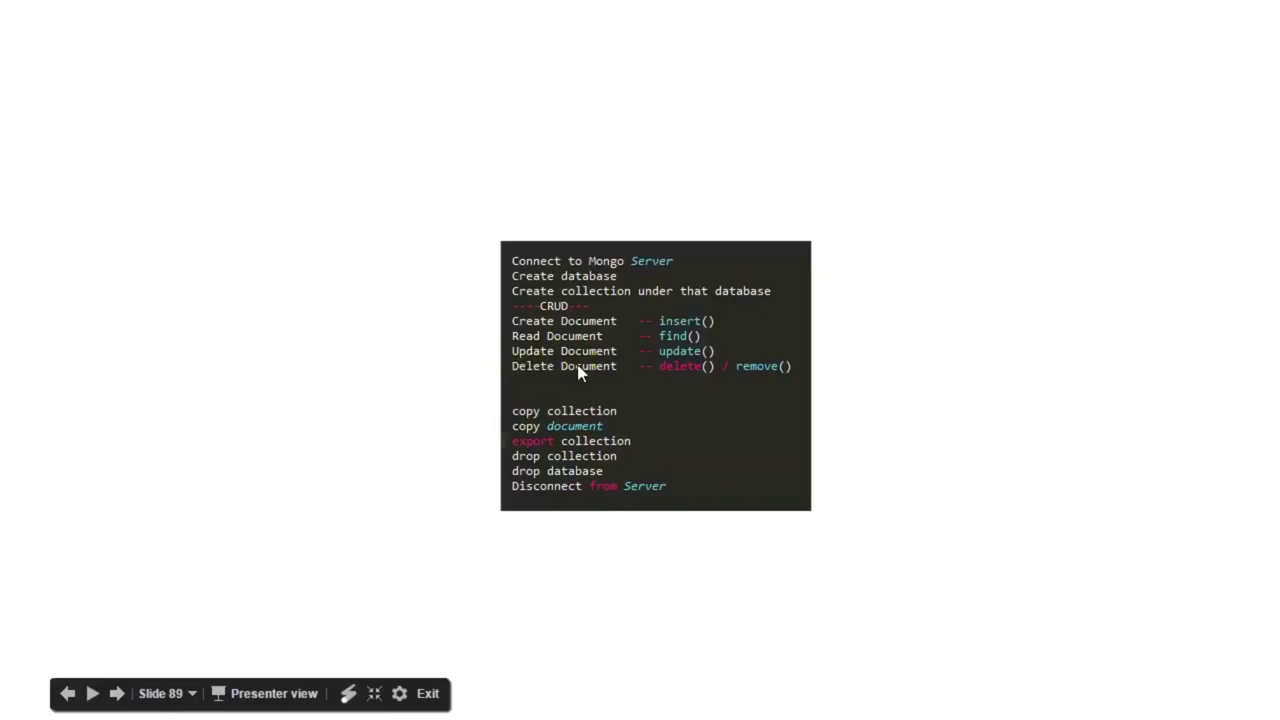
pyautogui.hotkey('alt', 'Tab')
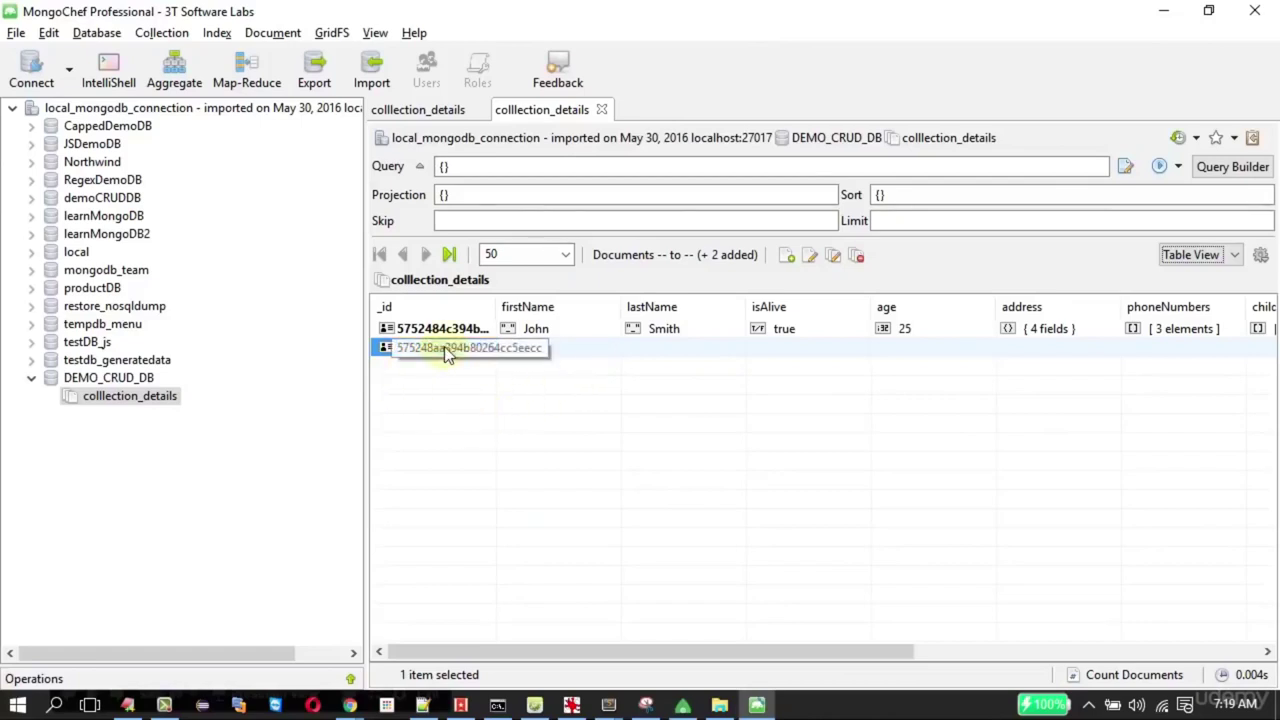
# Edit the laptop document's JSON to add availableAt with the value "Amazon", validate it and update the document
pyautogui.rightClick(428, 347)
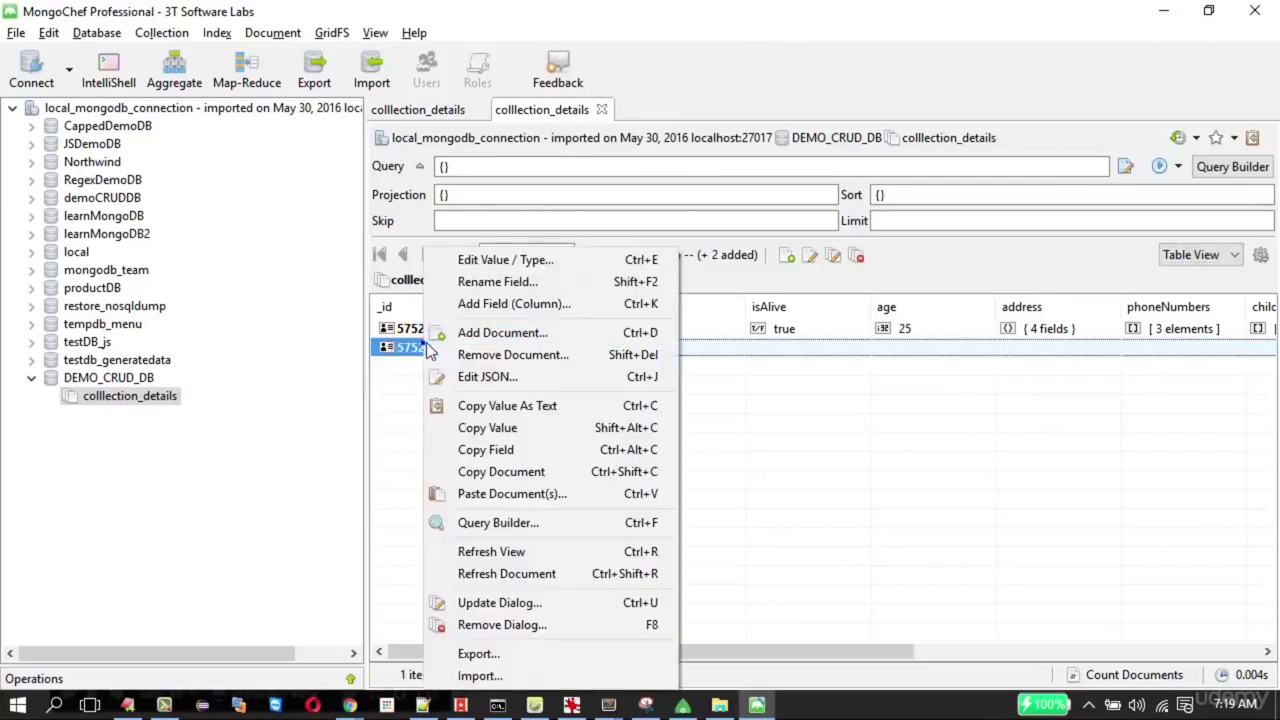
pyautogui.click(481, 378)
pyautogui.write('availableAt:')
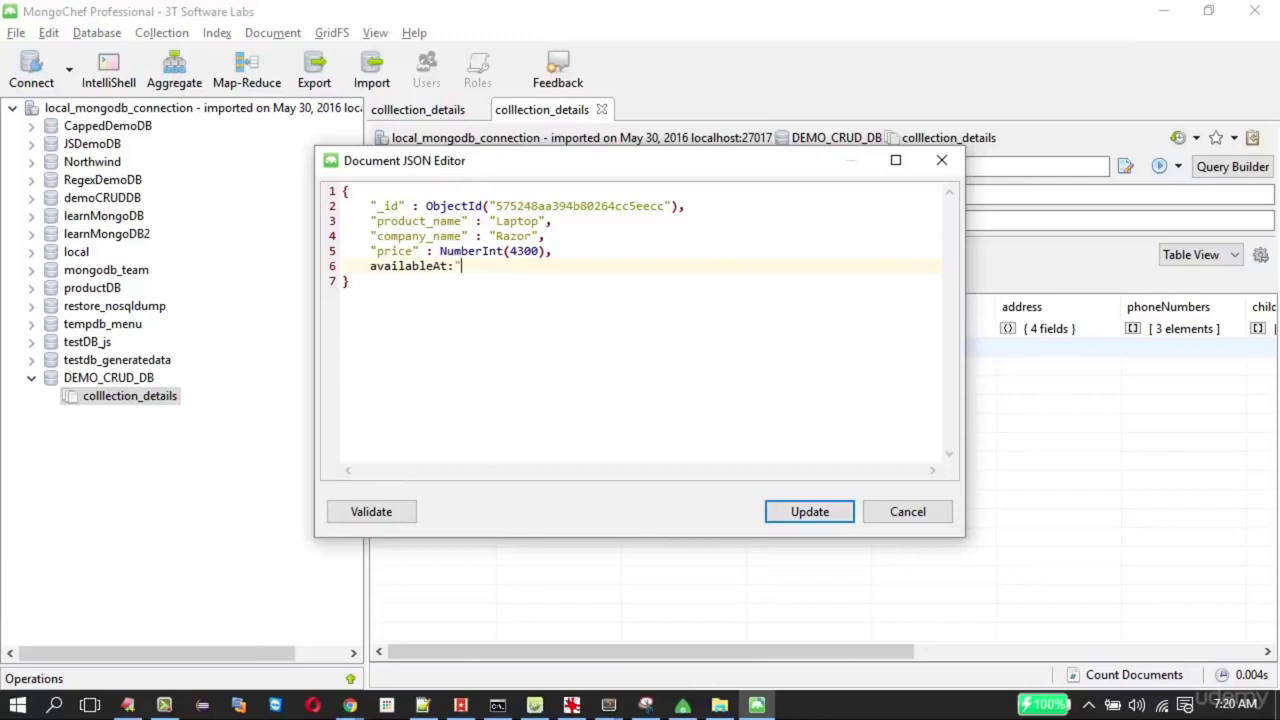
pyautogui.write('"Amazon"')
pyautogui.click(371, 511)
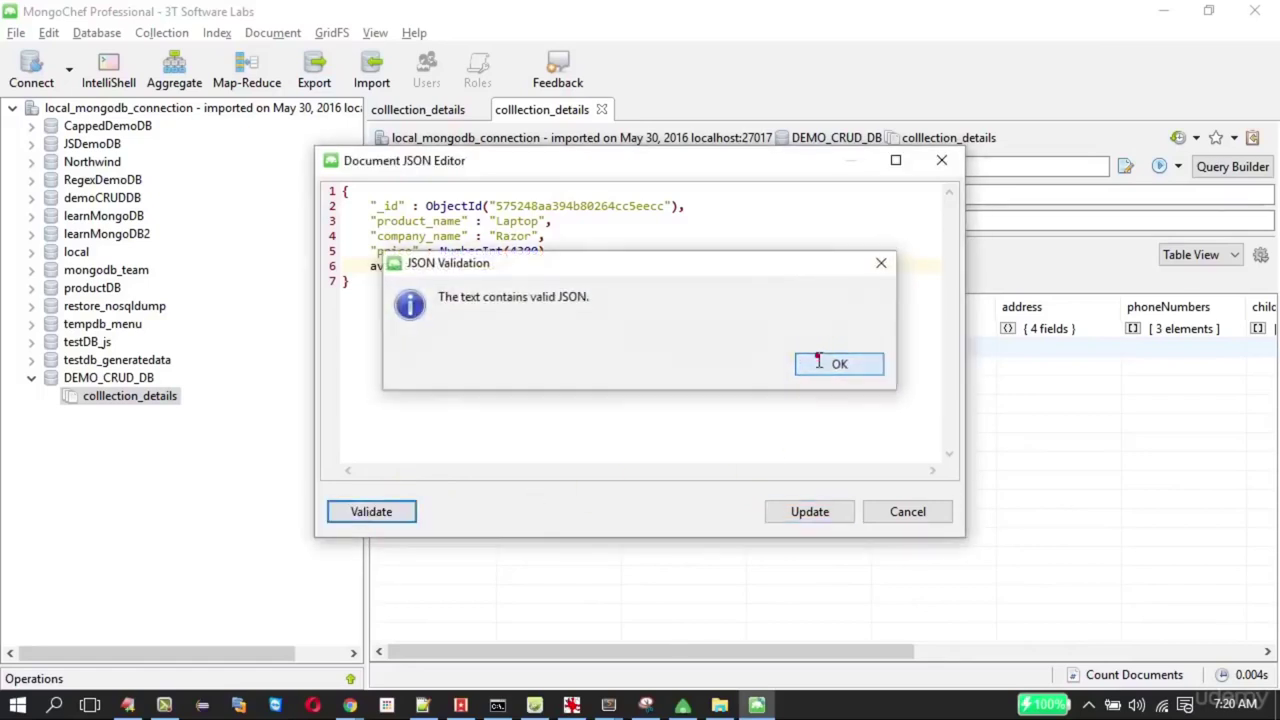
pyautogui.click(818, 364)
pyautogui.click(827, 514)
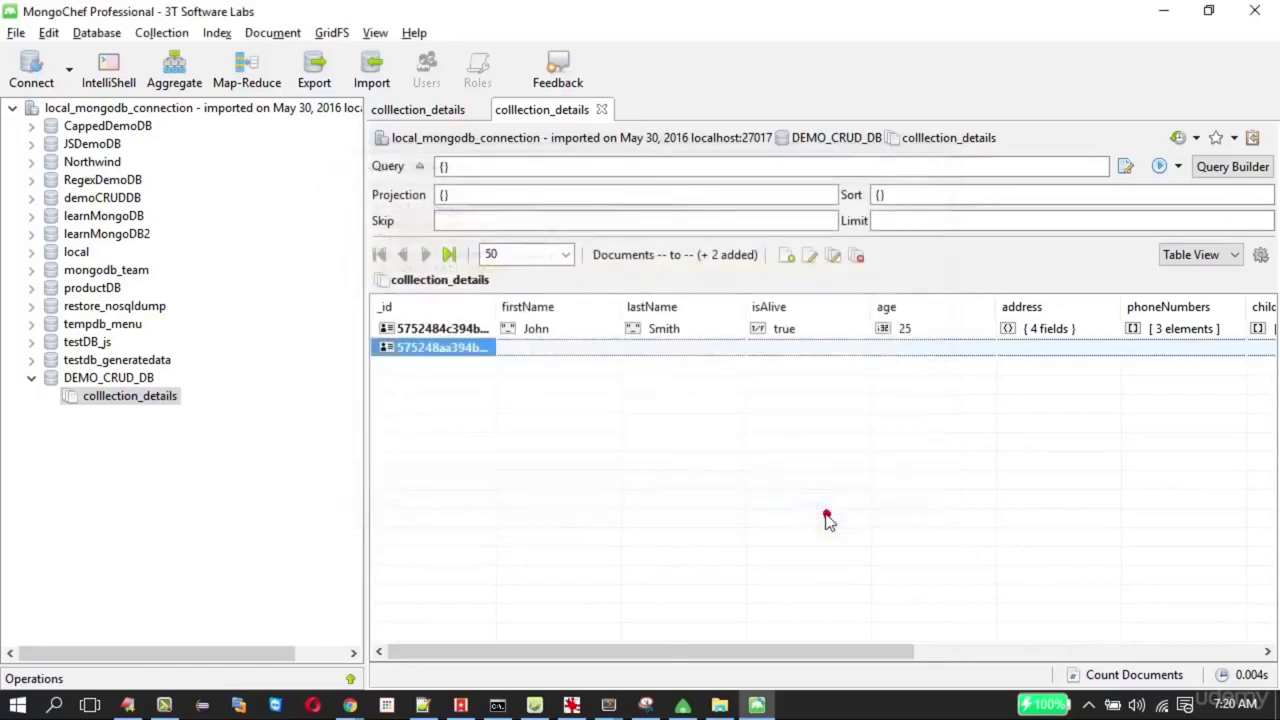
# Check the laptop document's availableAt field in Table View, JSON View and Tree View
pyautogui.moveTo(784, 655); pyautogui.dragTo(1240, 675)
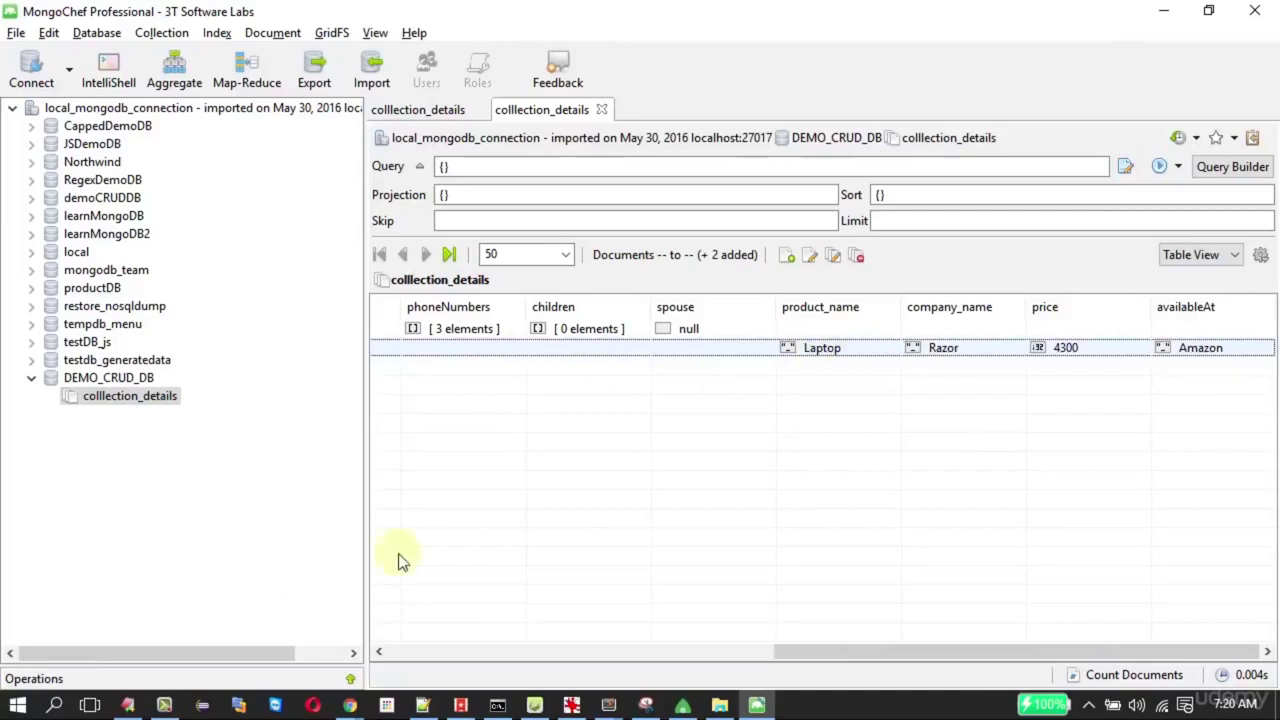
pyautogui.click(1180, 258)
pyautogui.click(1186, 302)
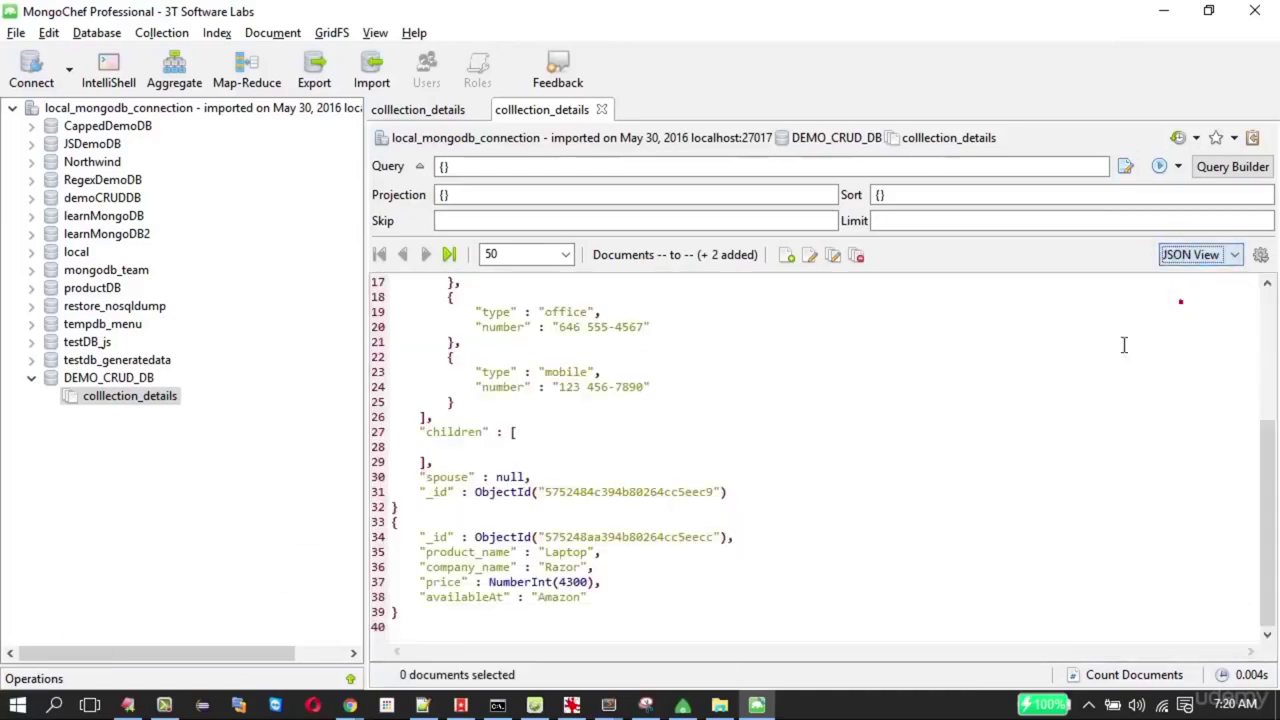
pyautogui.moveTo(425, 597); pyautogui.dragTo(597, 597)
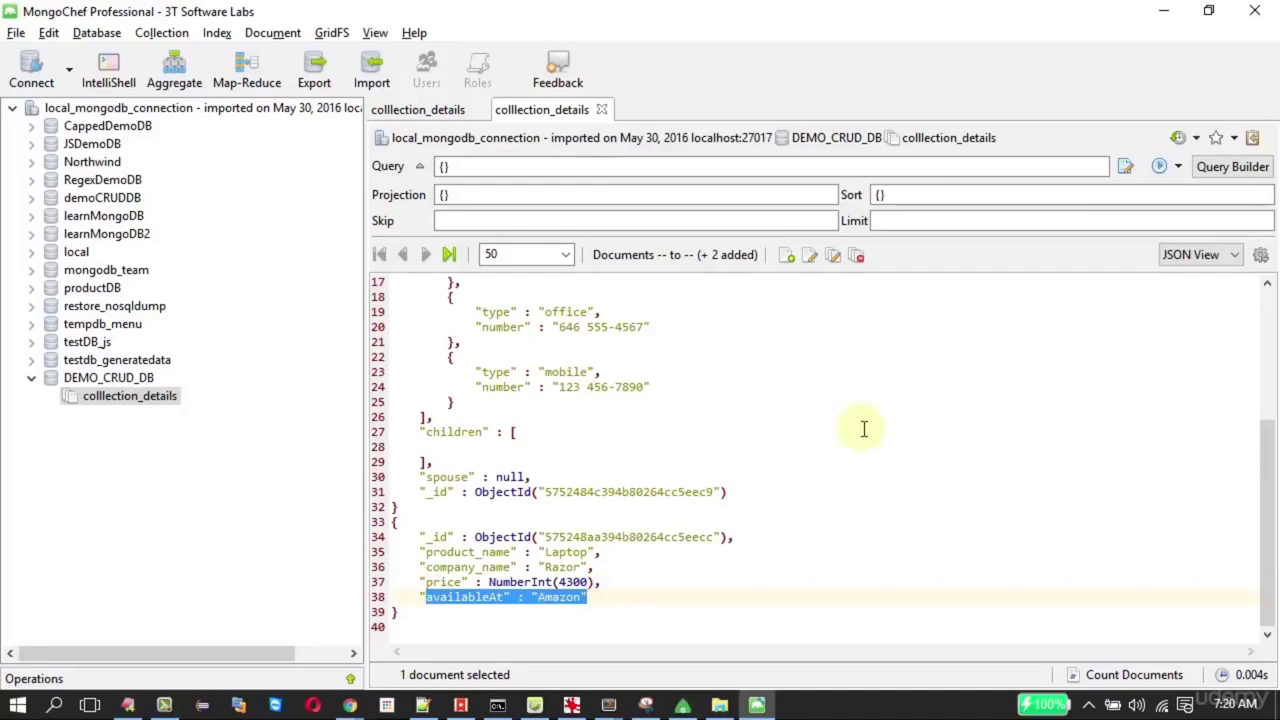
pyautogui.click(1190, 256)
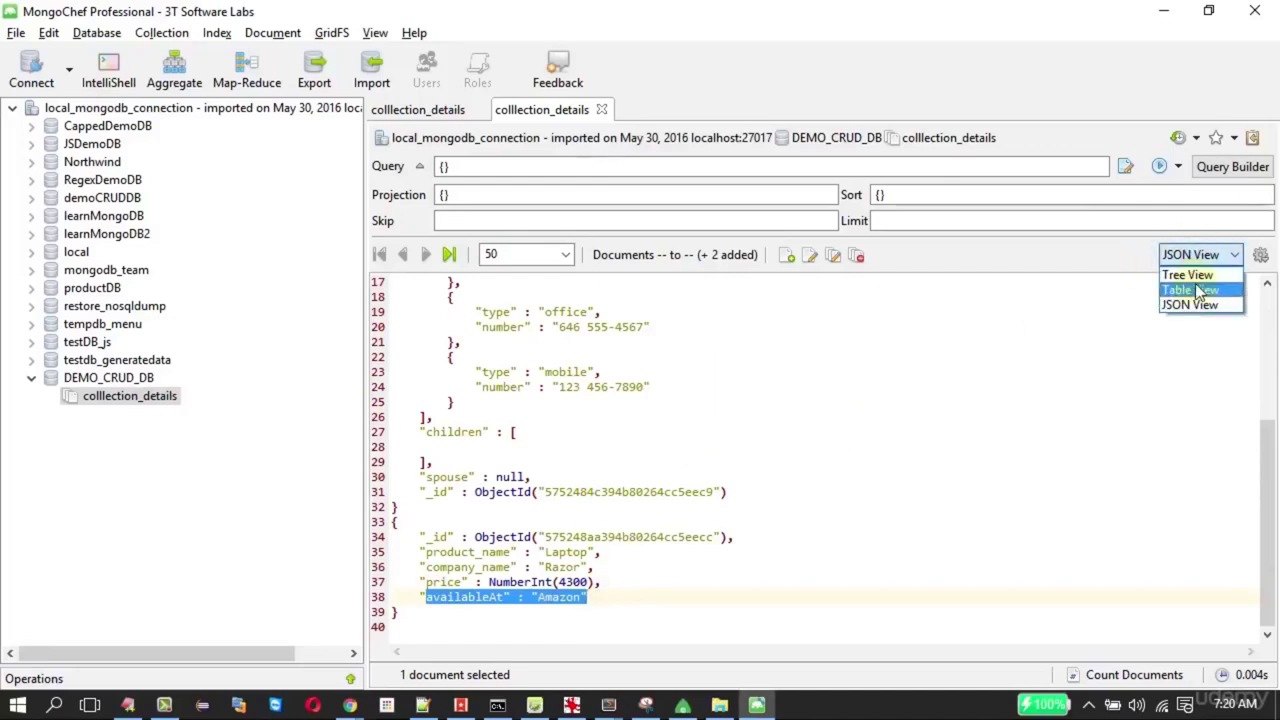
pyautogui.click(1188, 275)
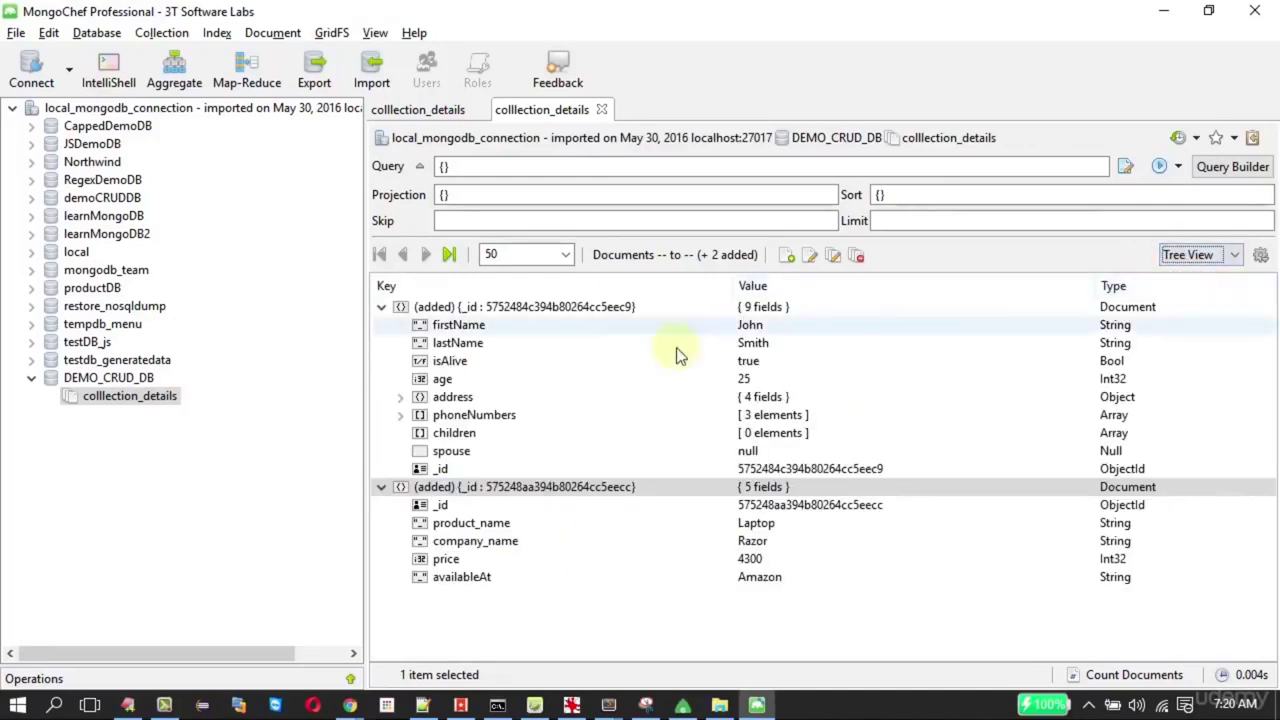
# Remove the laptop document from colllection_details in DEMO_CRUD_DB
pyautogui.rightClick(524, 488)
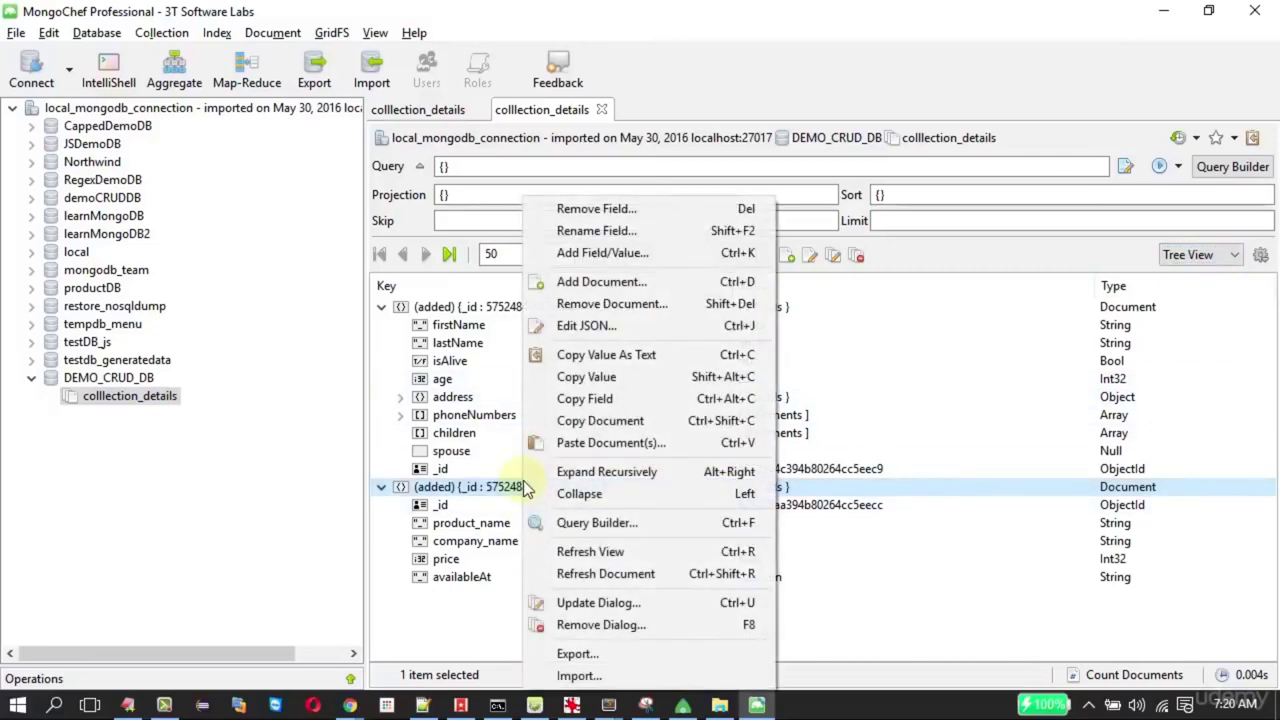
pyautogui.click(630, 304)
pyautogui.click(727, 366)
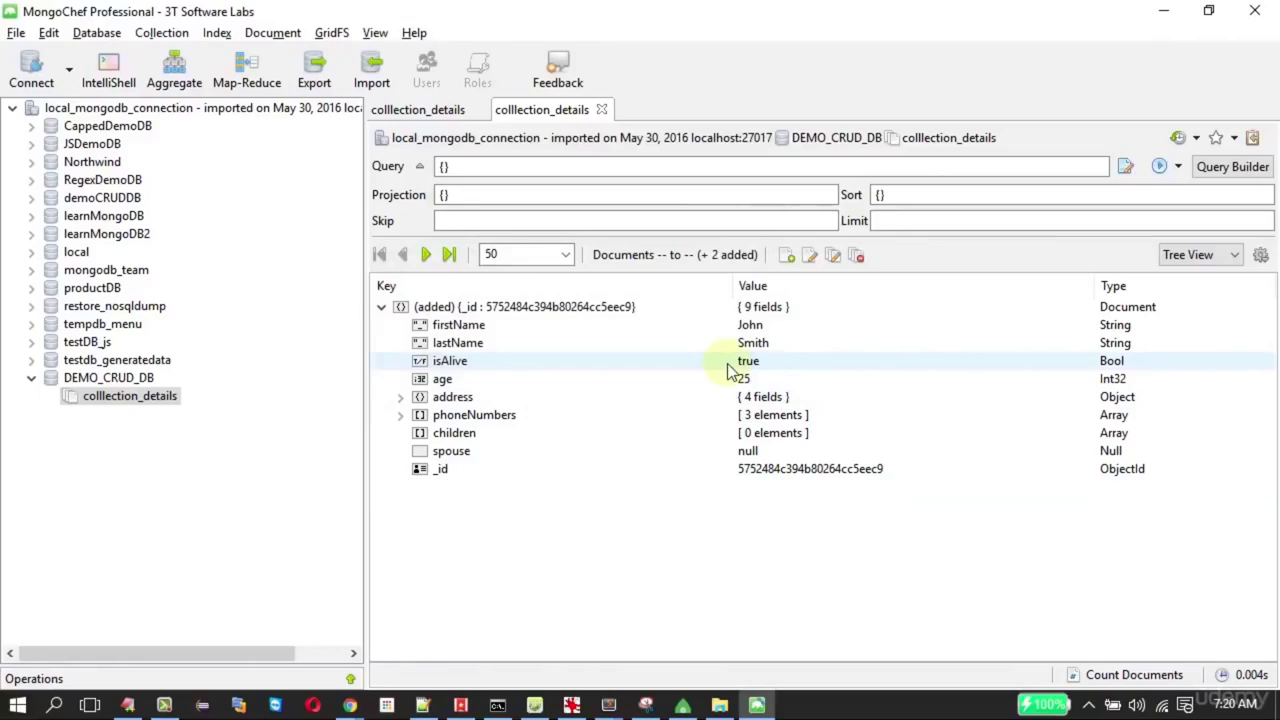
# Check the task list on the slide, and copy colllection_details within DEMO_CRUD_DB as Copy_of_colllection_details, including its indices
pyautogui.hotkey('alt', 'Tab')
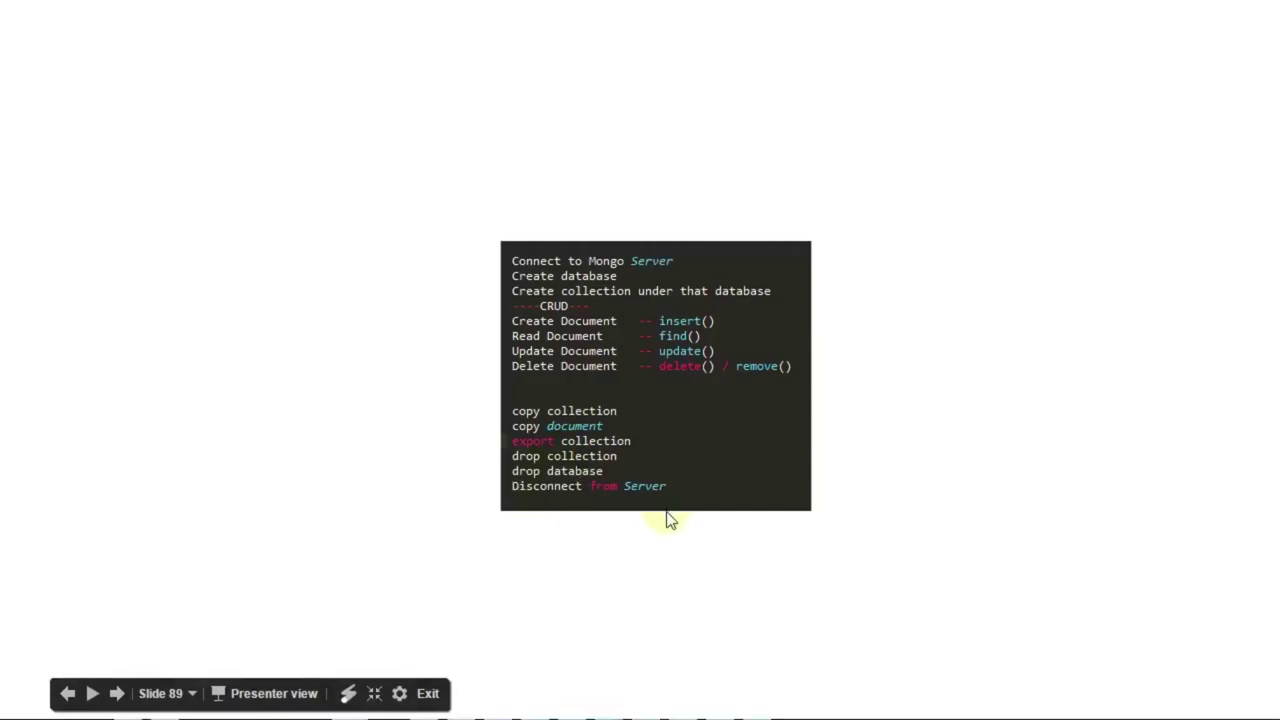
pyautogui.hotkey('alt', 'Tab')
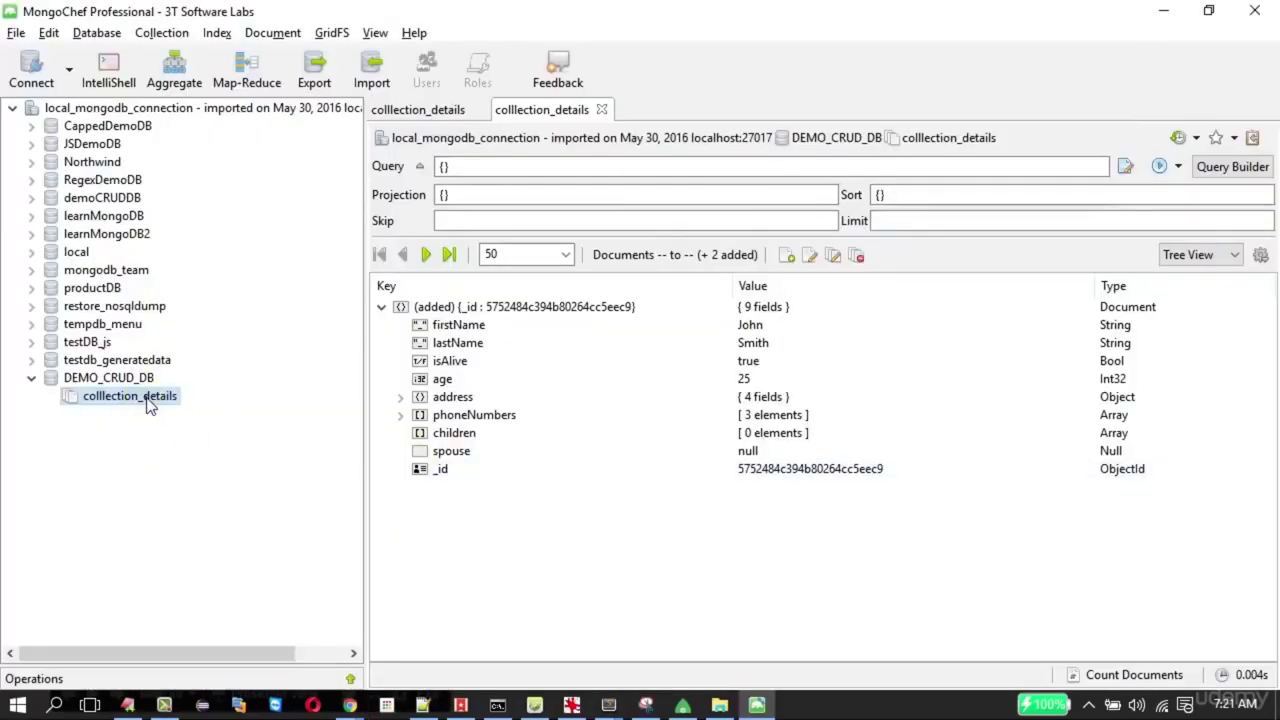
pyautogui.rightClick(148, 405)
pyautogui.click(232, 398)
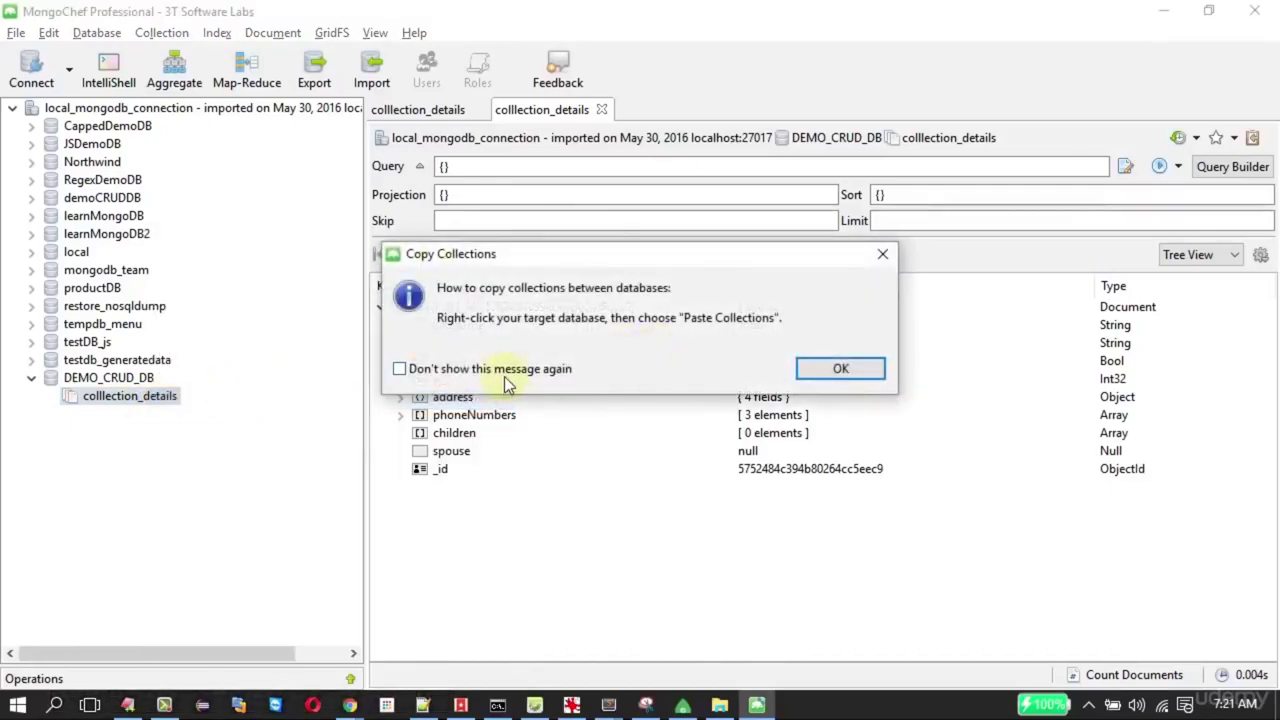
pyautogui.click(833, 369)
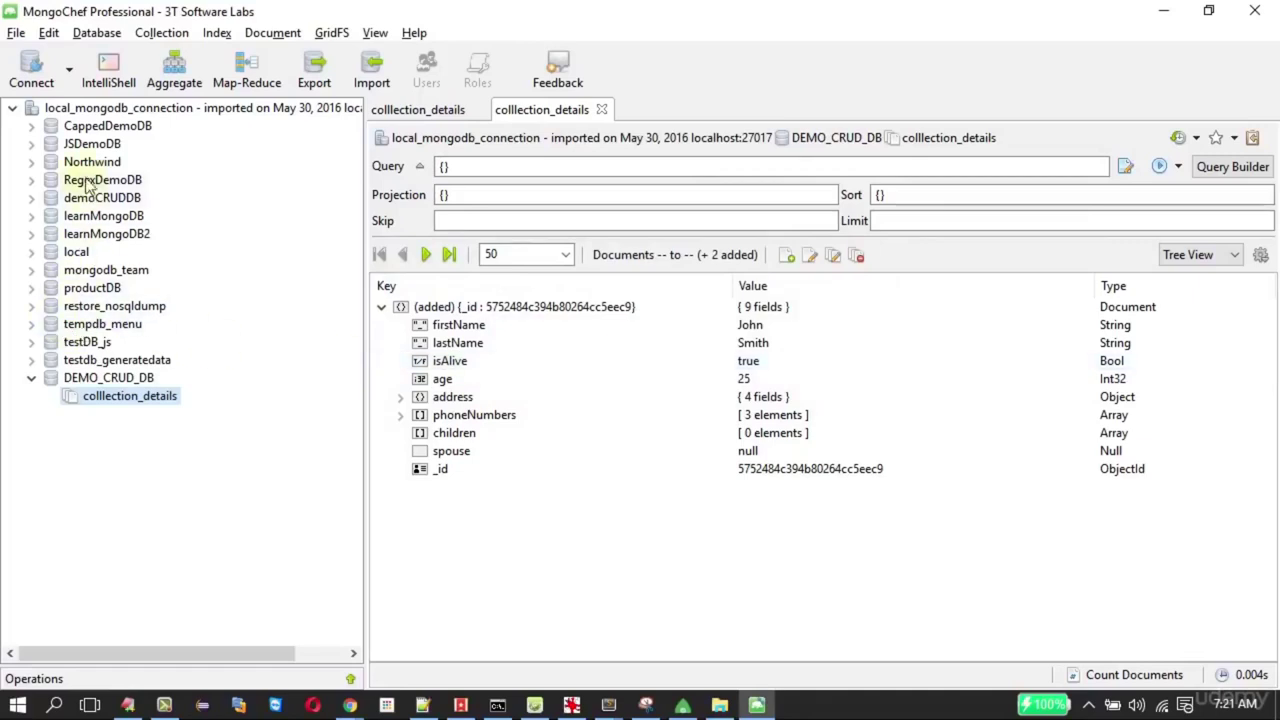
pyautogui.rightClick(90, 378)
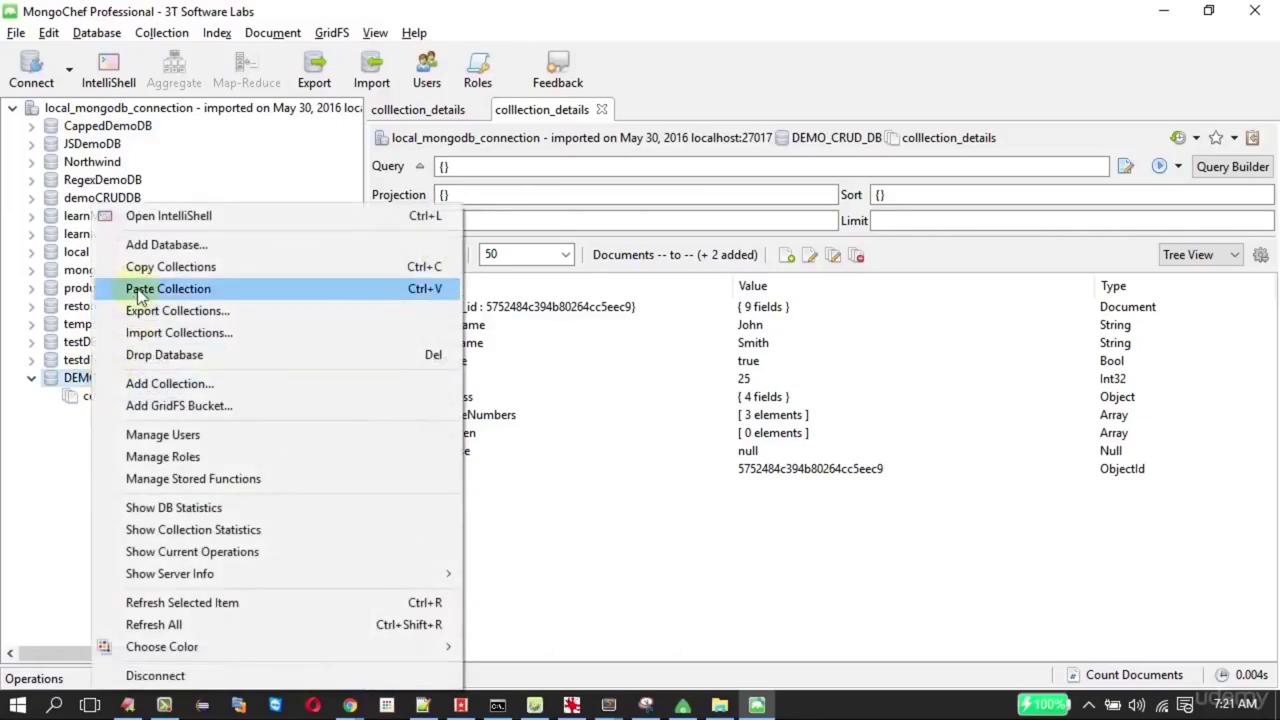
pyautogui.click(140, 289)
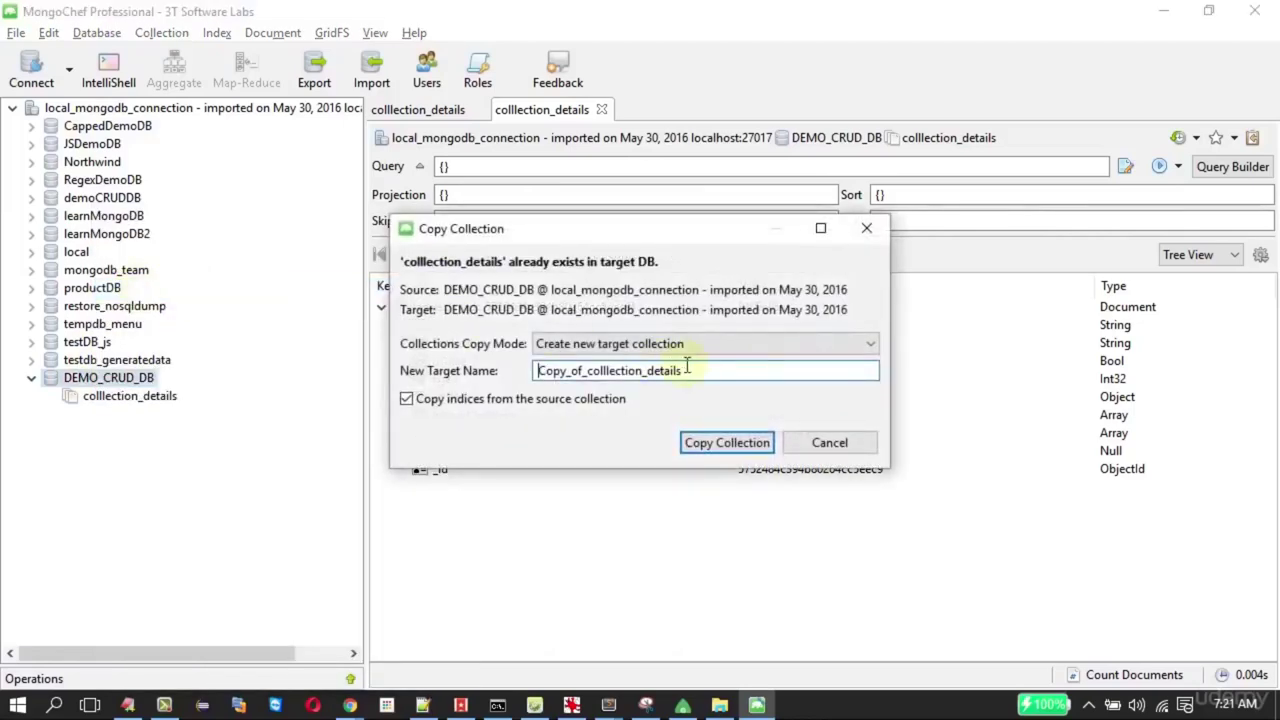
pyautogui.click(724, 443)
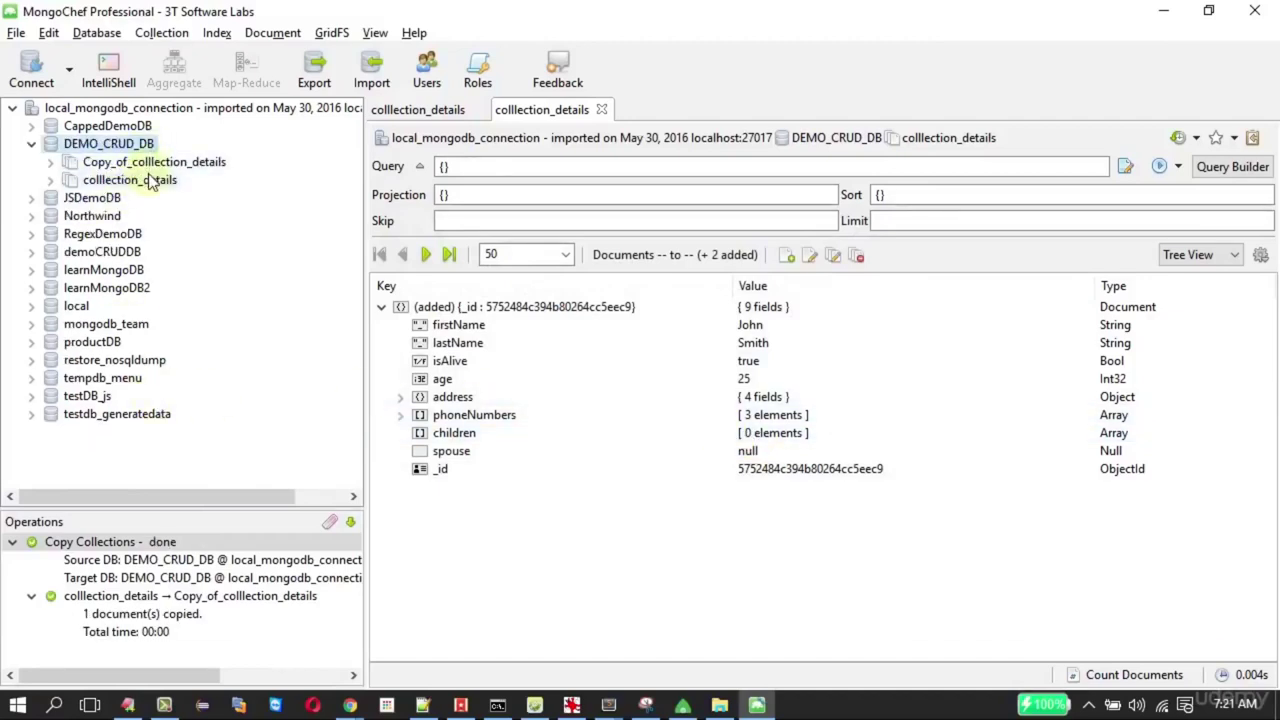
# Expand productDB and paste the copied colllection_details collection into it
pyautogui.click(31, 342)
pyautogui.rightClick(100, 342)
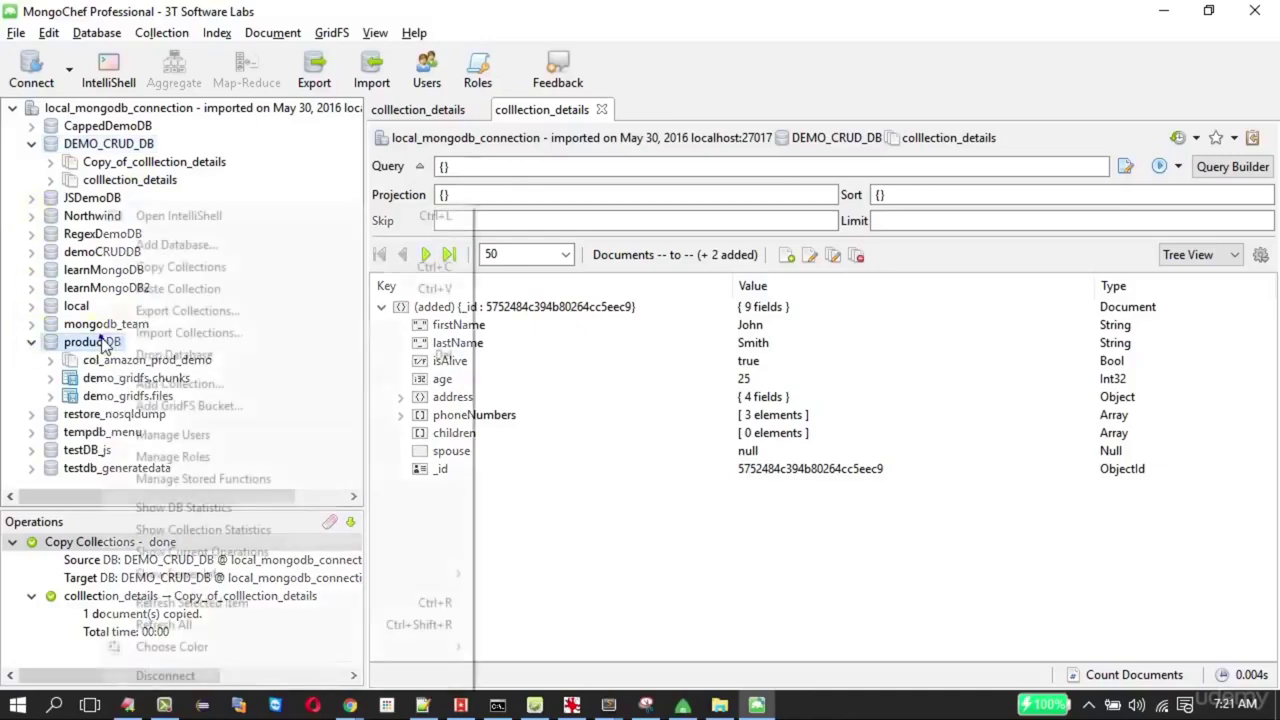
pyautogui.click(178, 289)
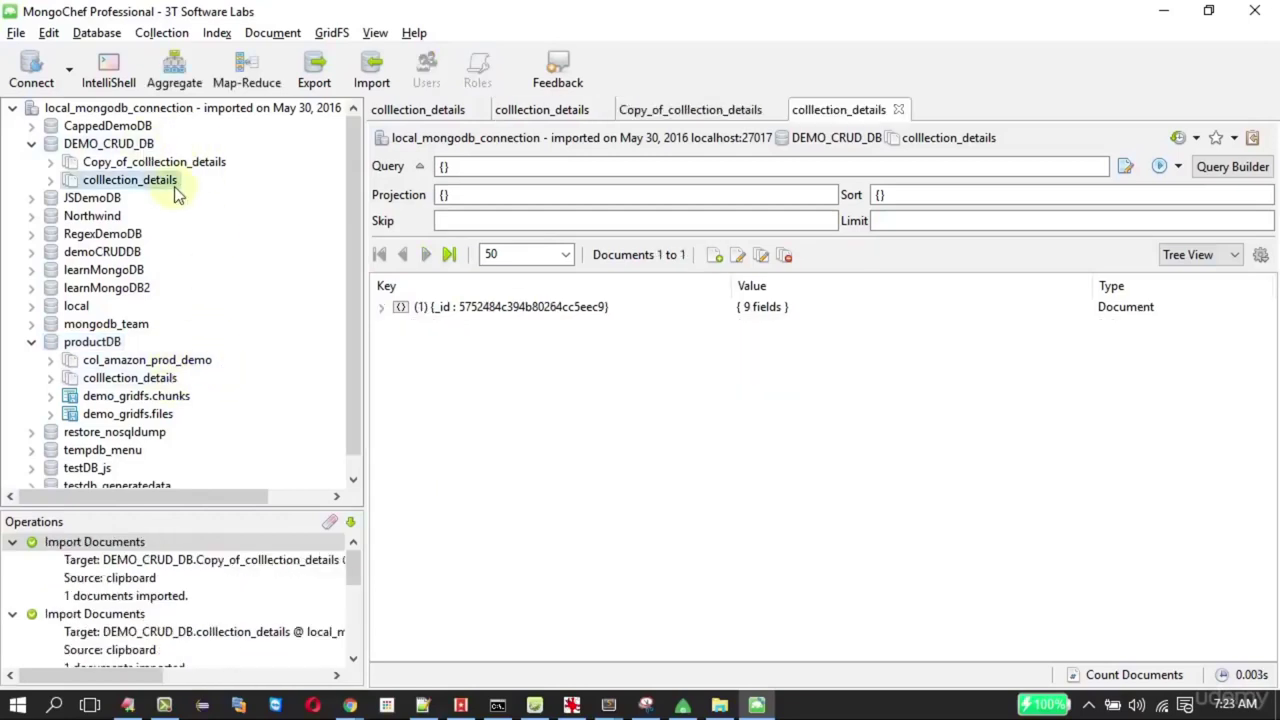
# Copy the nine-field document from colllection_details in DEMO_CRUD_DB
pyautogui.moveTo(118, 196)
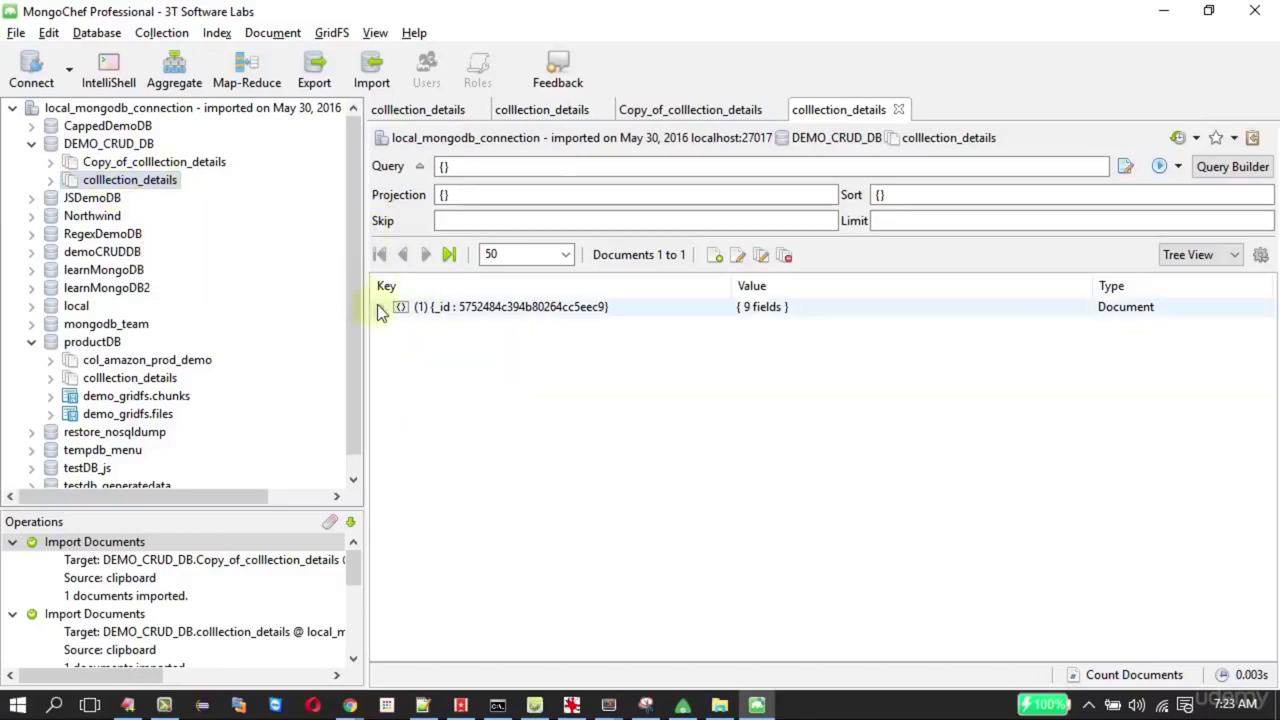
pyautogui.click(462, 307)
pyautogui.rightClick(462, 307)
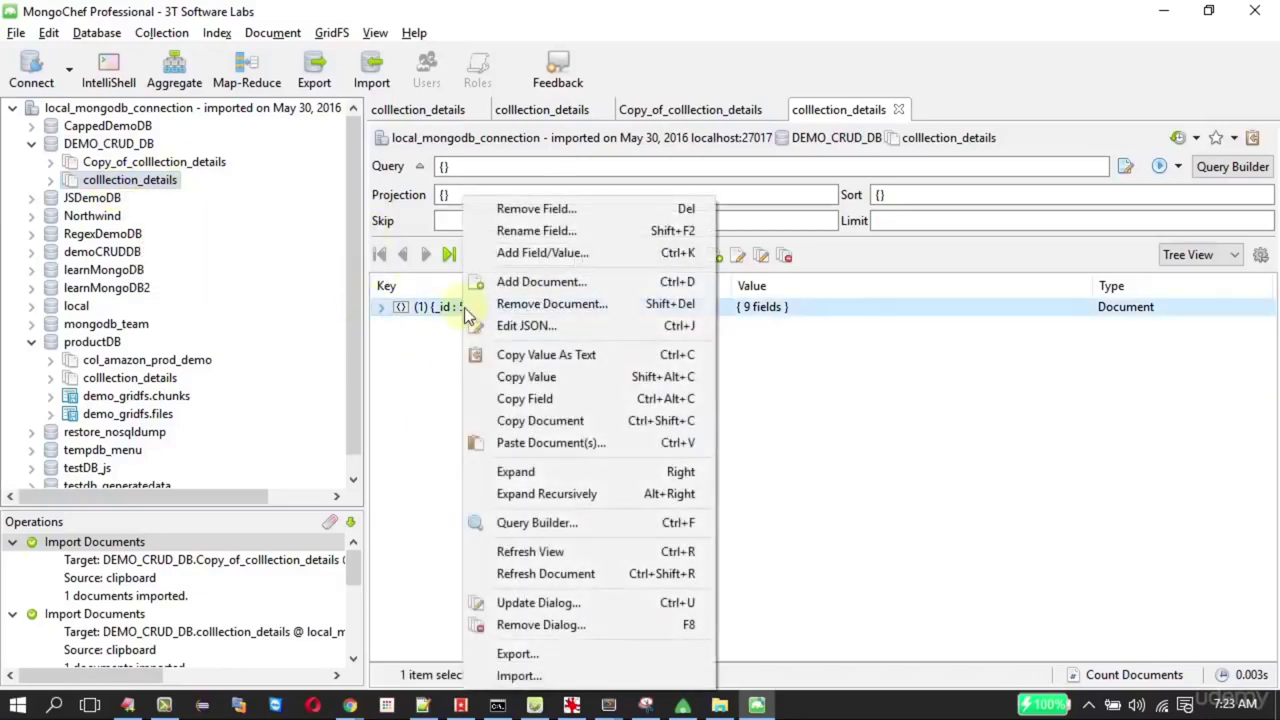
pyautogui.click(518, 424)
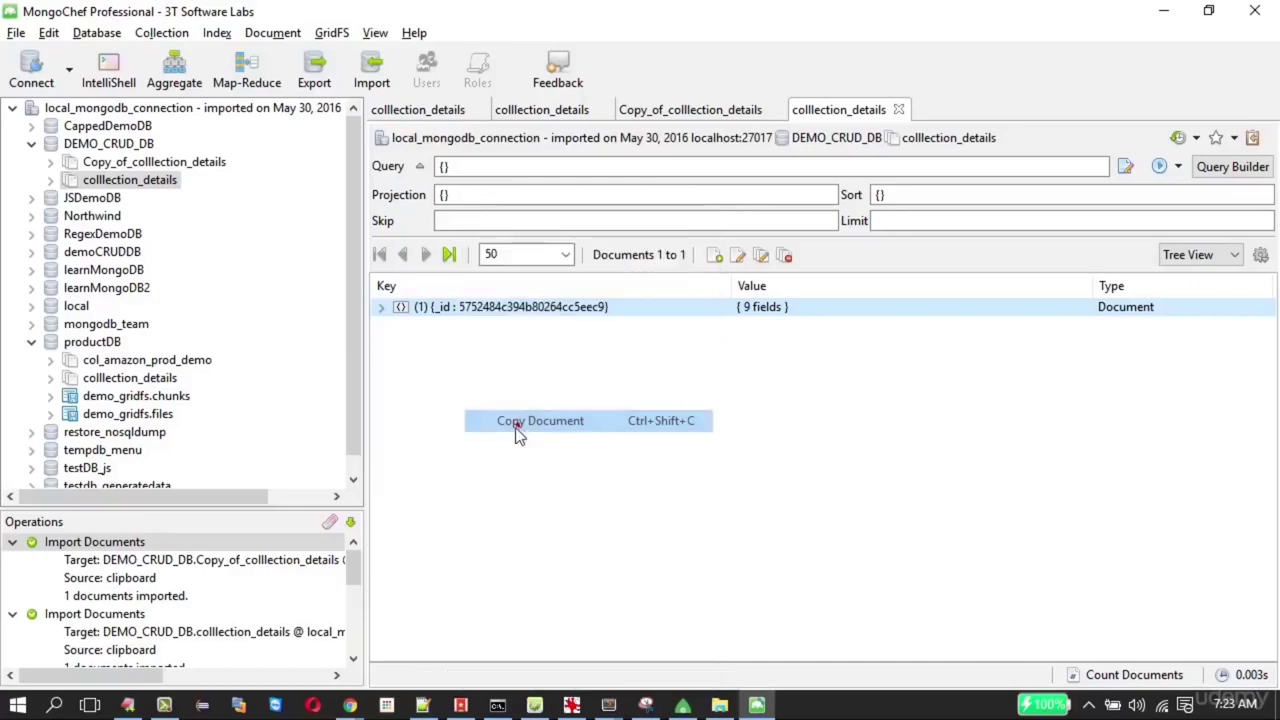
# Paste the copied document into Copy_of_colllection_details, refresh the view and expand both documents to compare their fields
pyautogui.rightClick(488, 418)
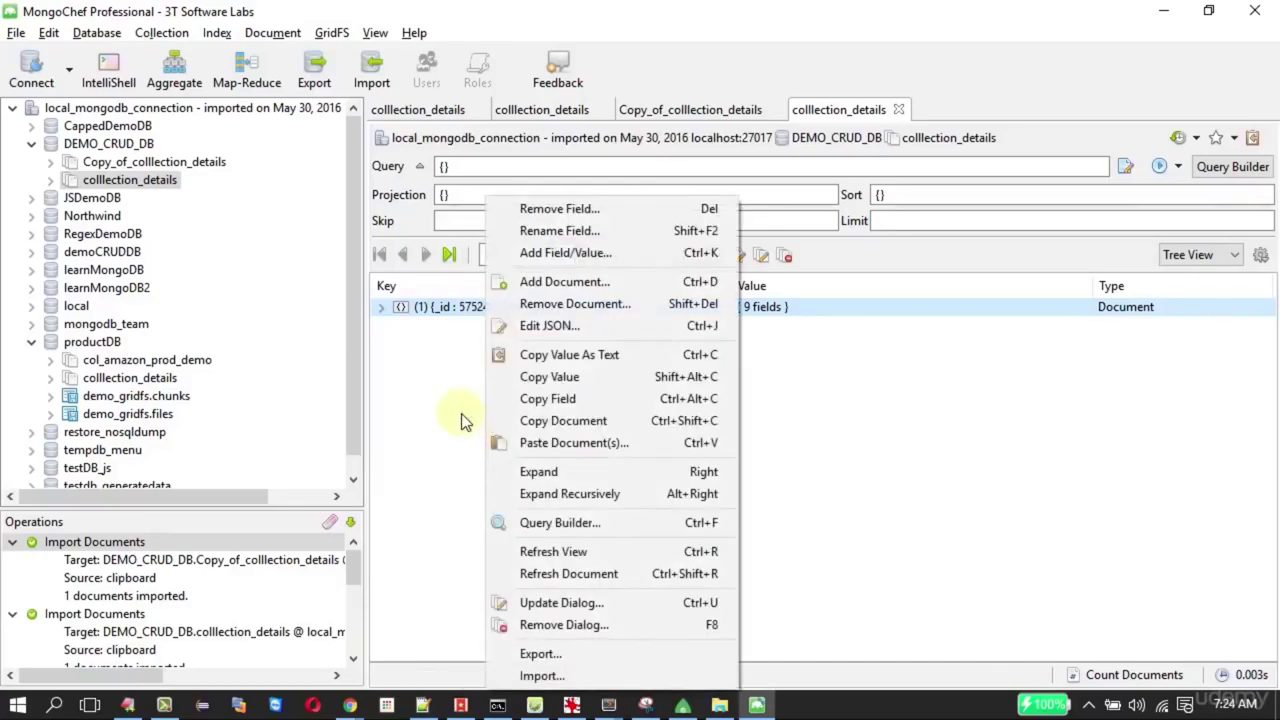
pyautogui.click(189, 162)
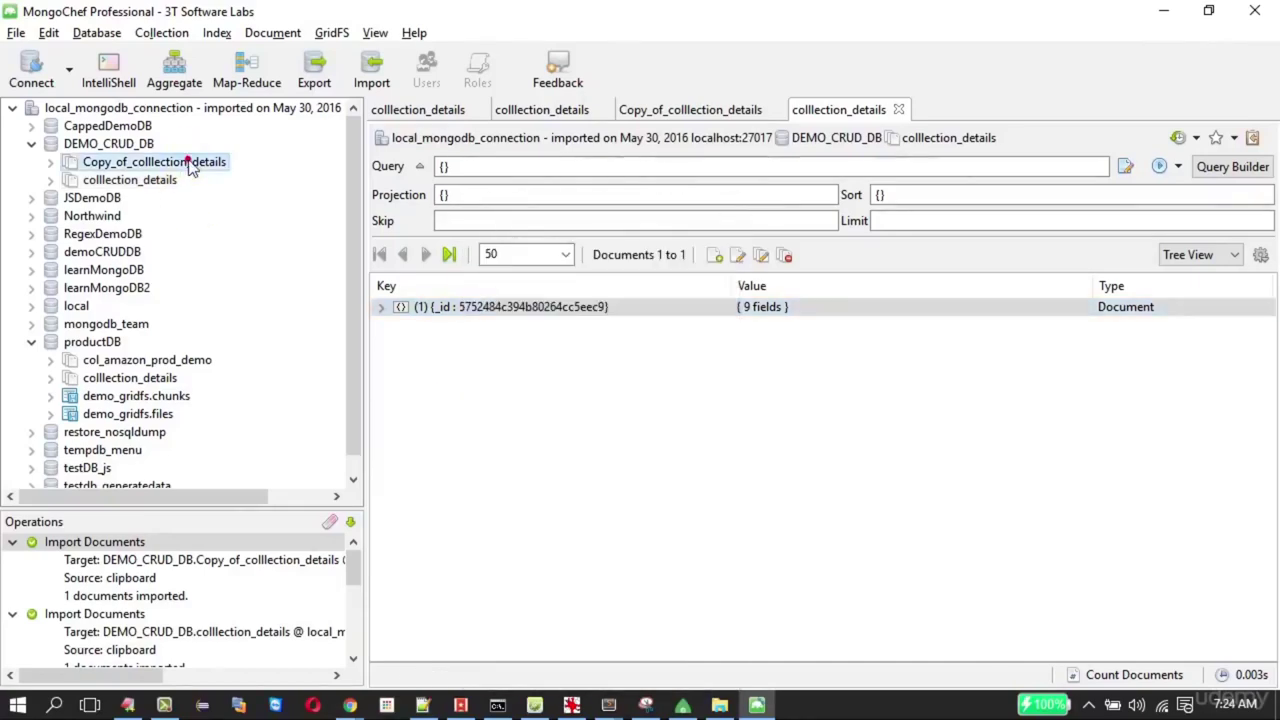
pyautogui.doubleClick(189, 163)
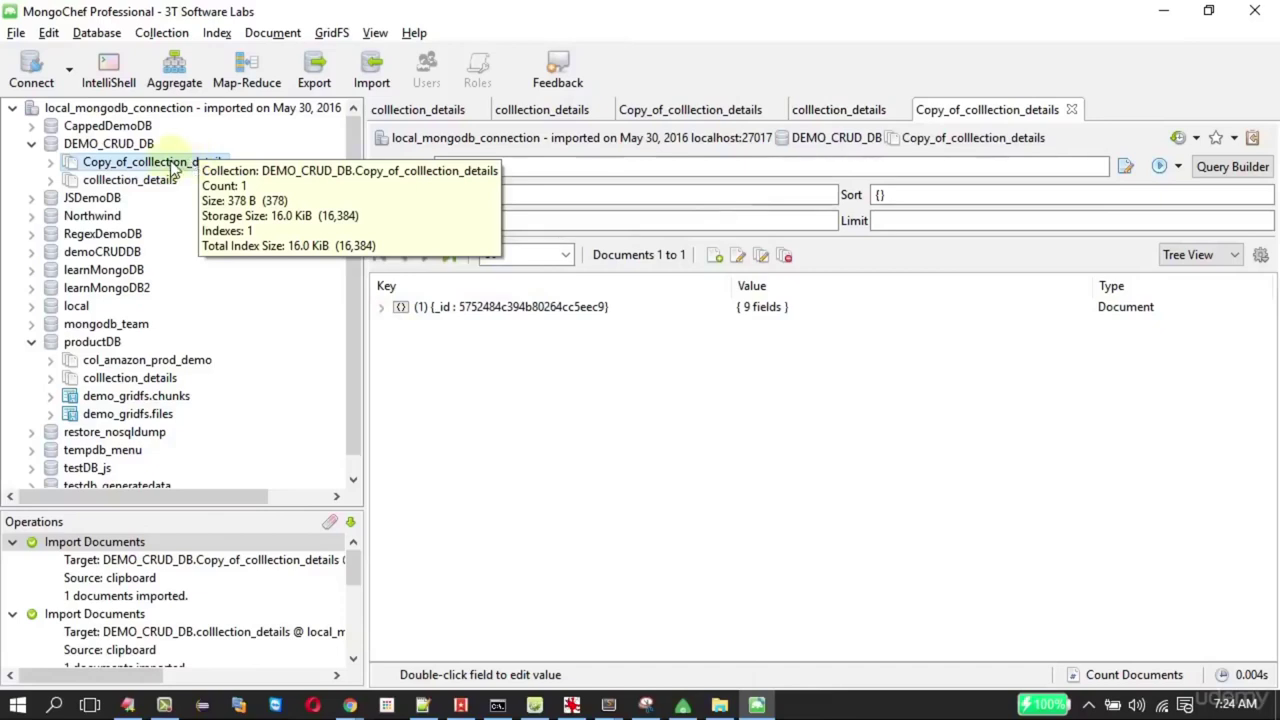
pyautogui.rightClick(441, 437)
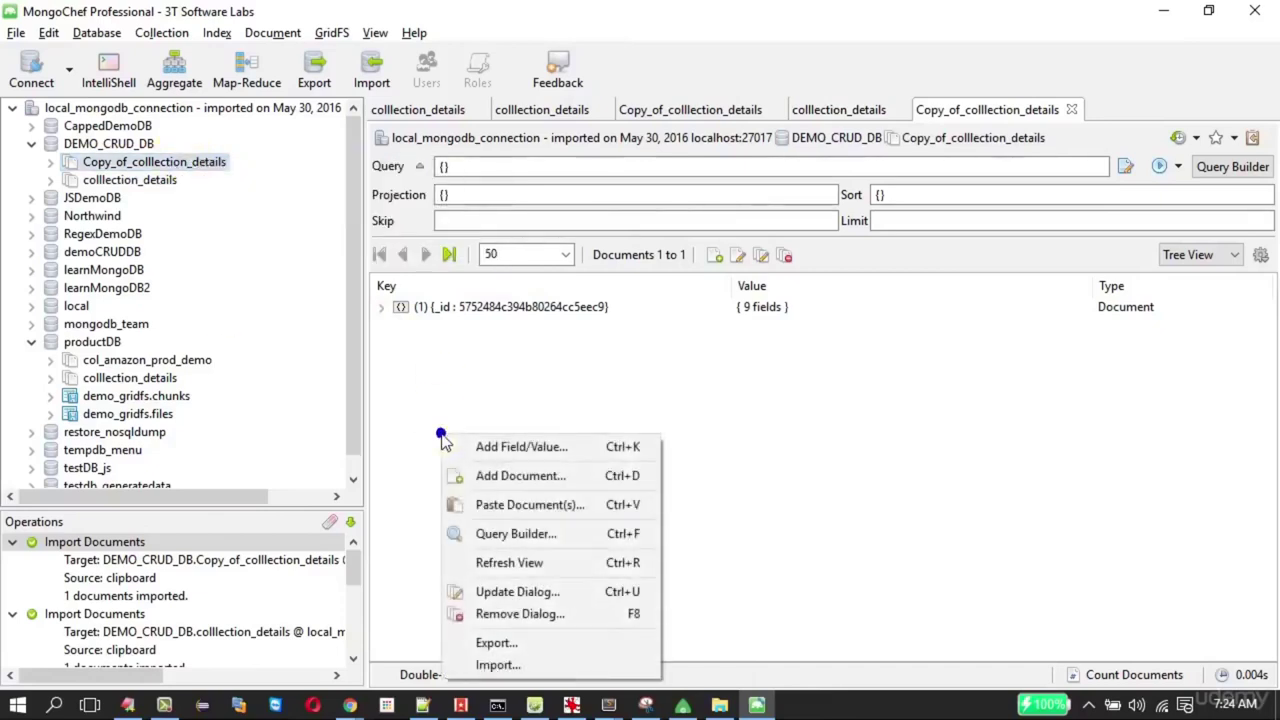
pyautogui.click(492, 505)
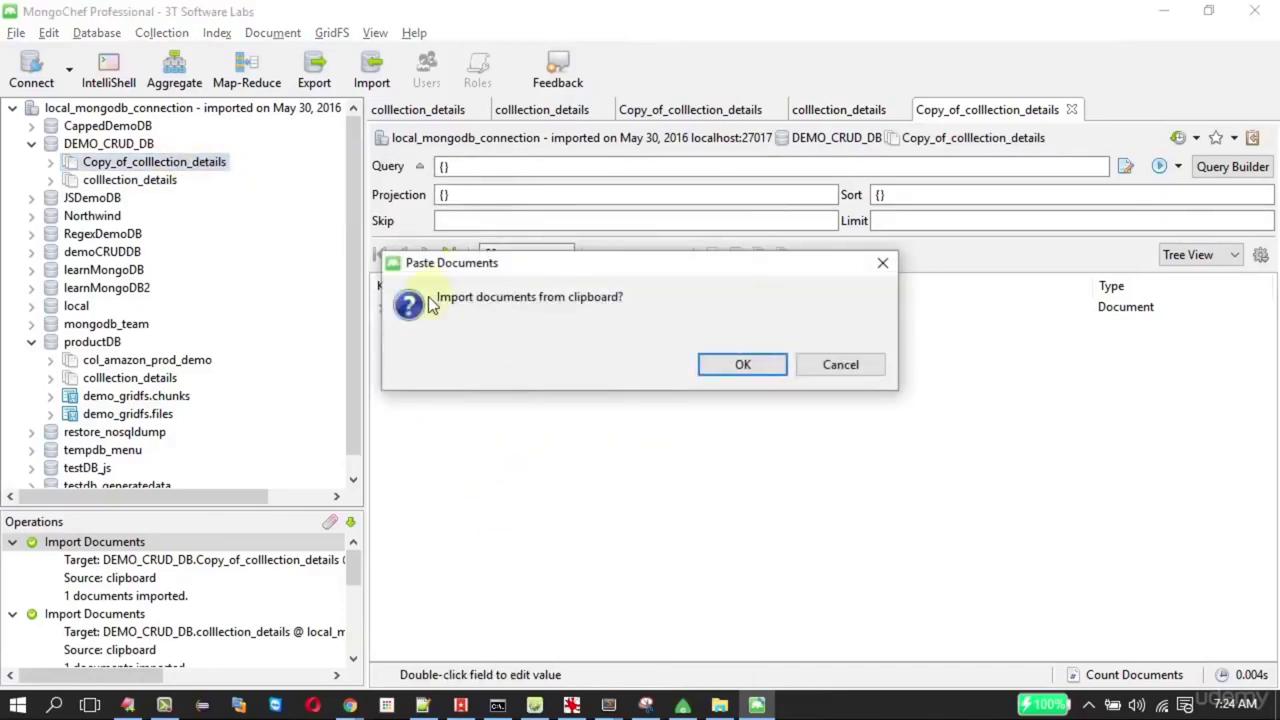
pyautogui.click(746, 365)
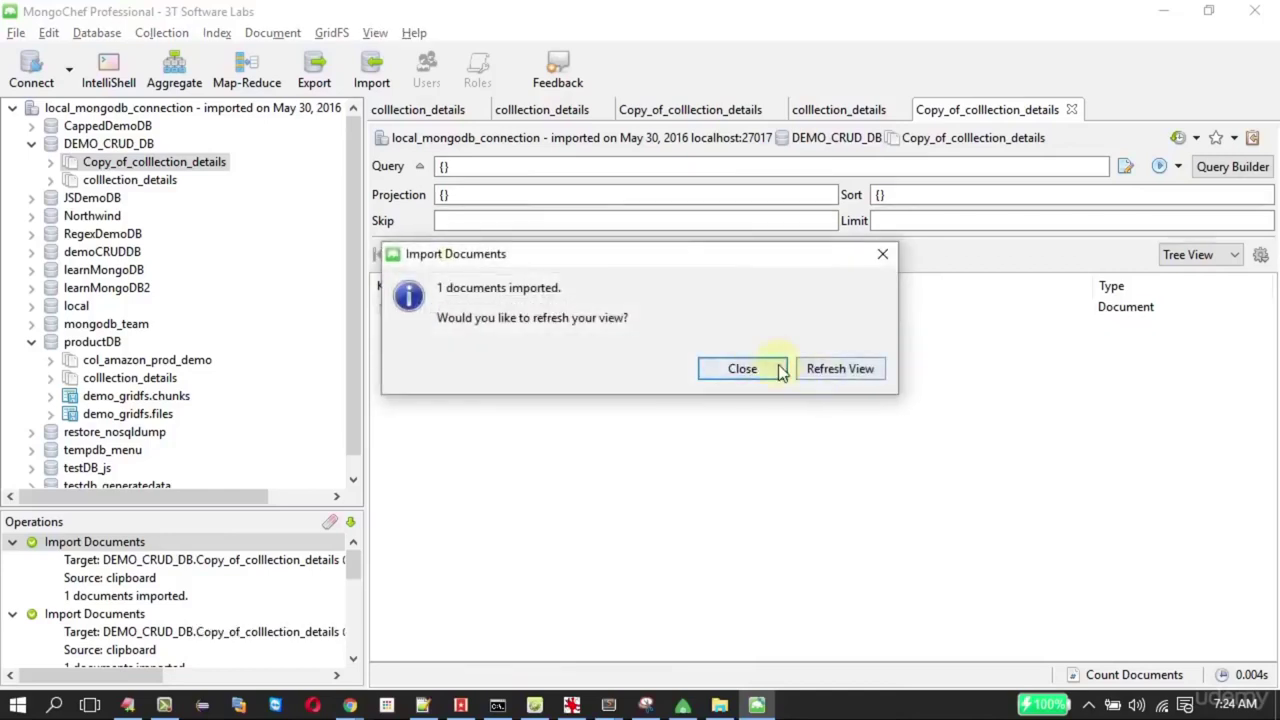
pyautogui.click(839, 377)
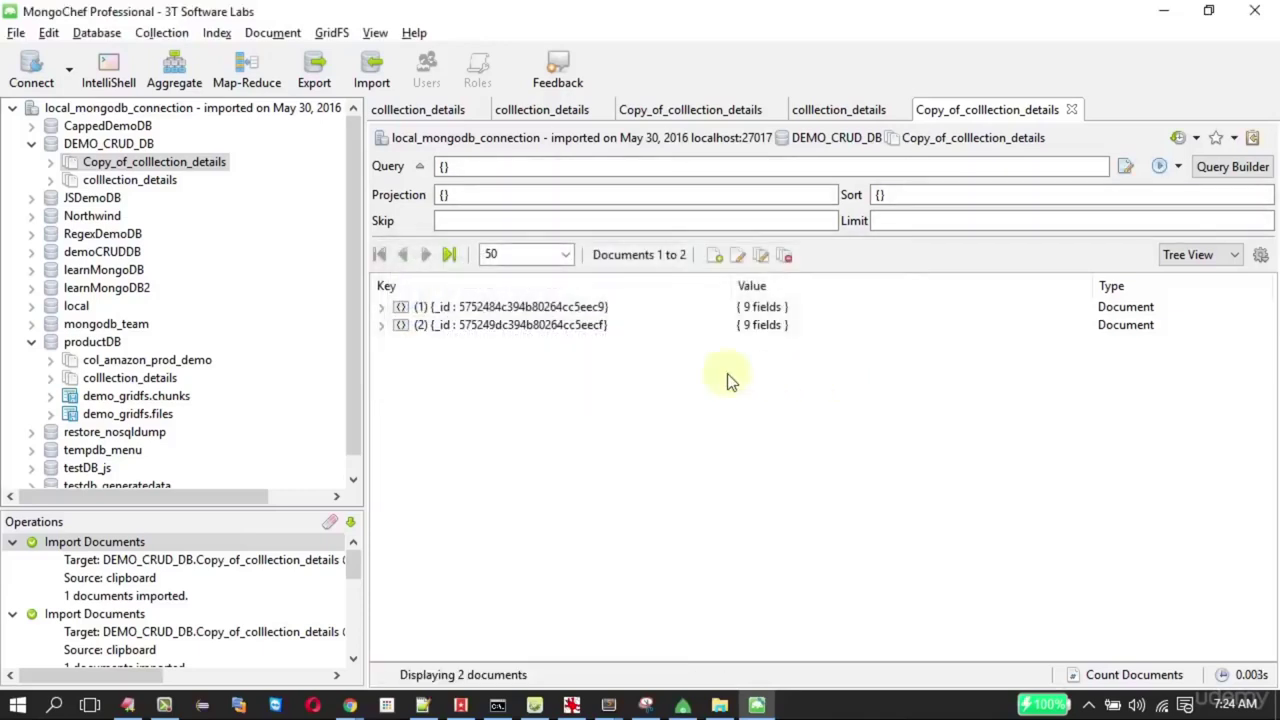
pyautogui.click(381, 325)
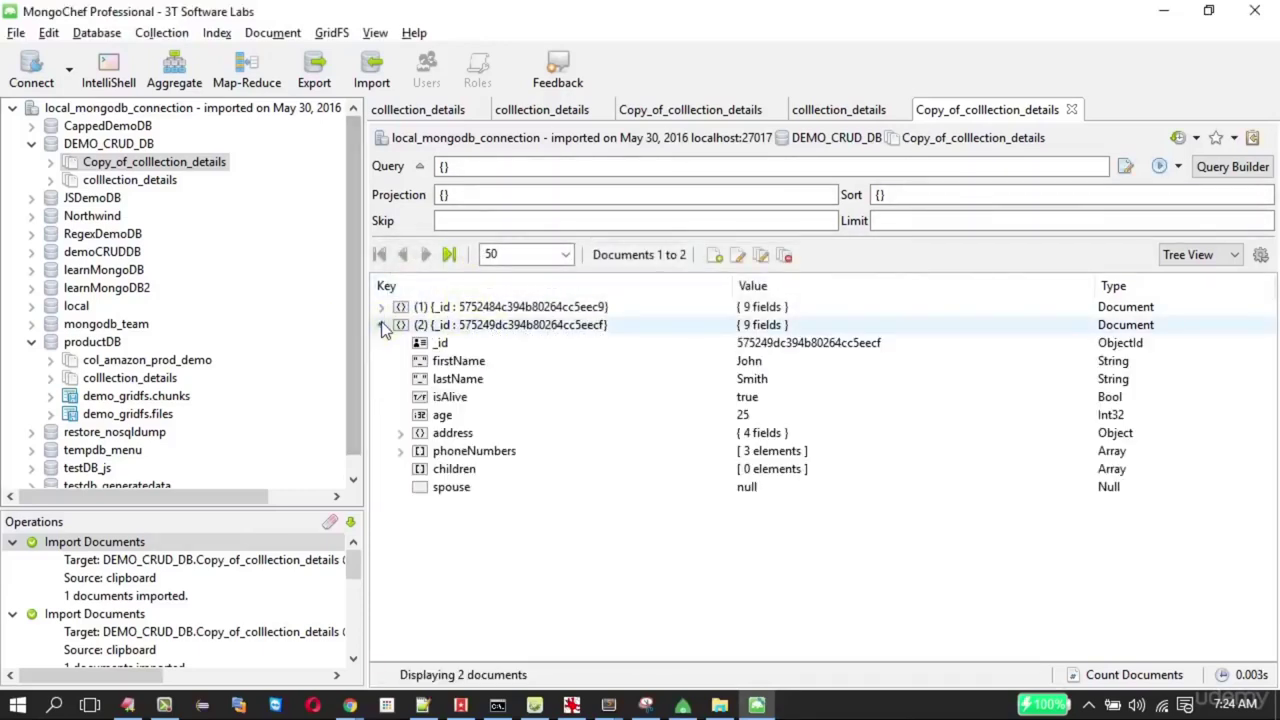
pyautogui.click(381, 307)
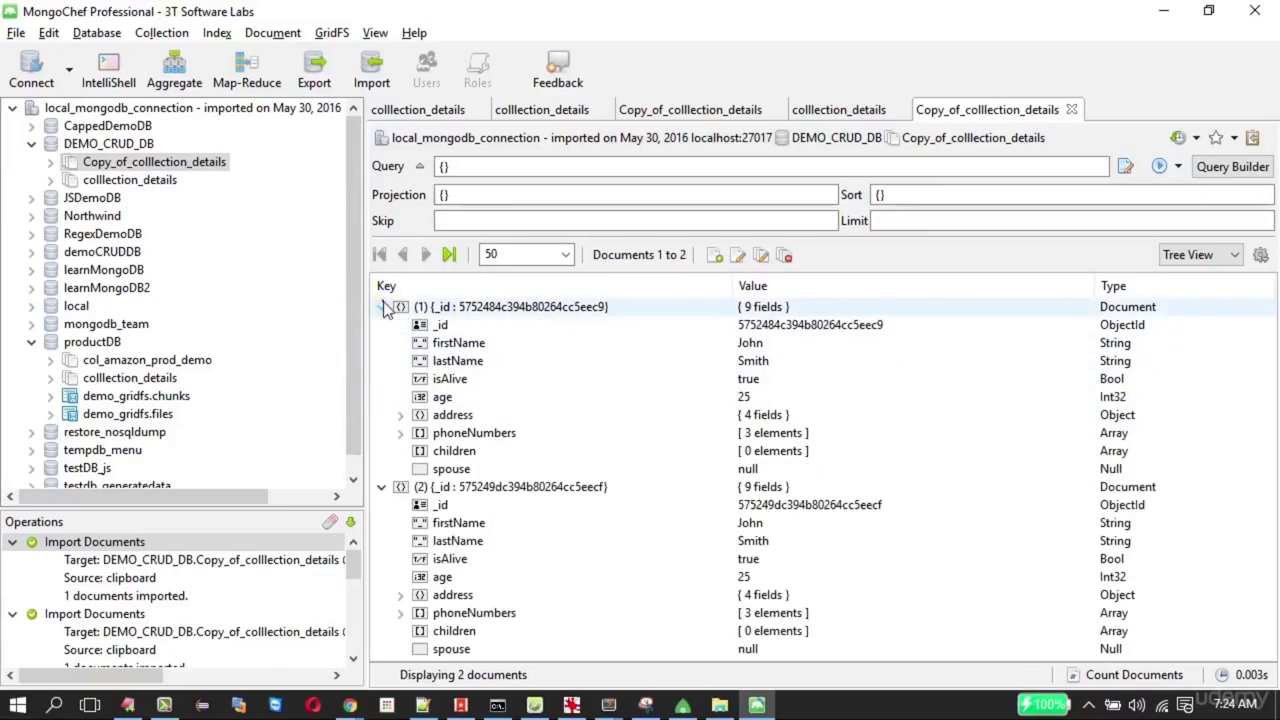
# Check the task list on the slide, and export both DEMO_CRUD_DB collections as mongo shell JSON to a new demo_mongo_export folder in Documents
pyautogui.hotkey('alt', 'Tab')
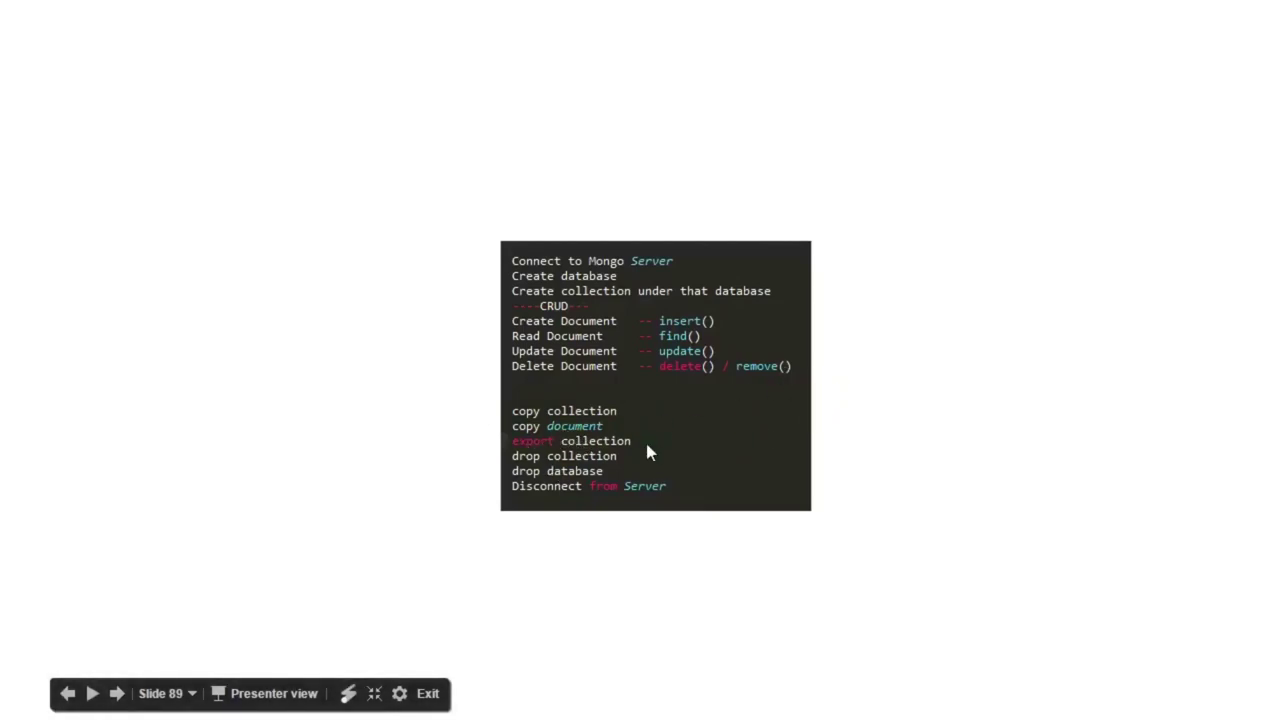
pyautogui.hotkey('alt', 'Tab')
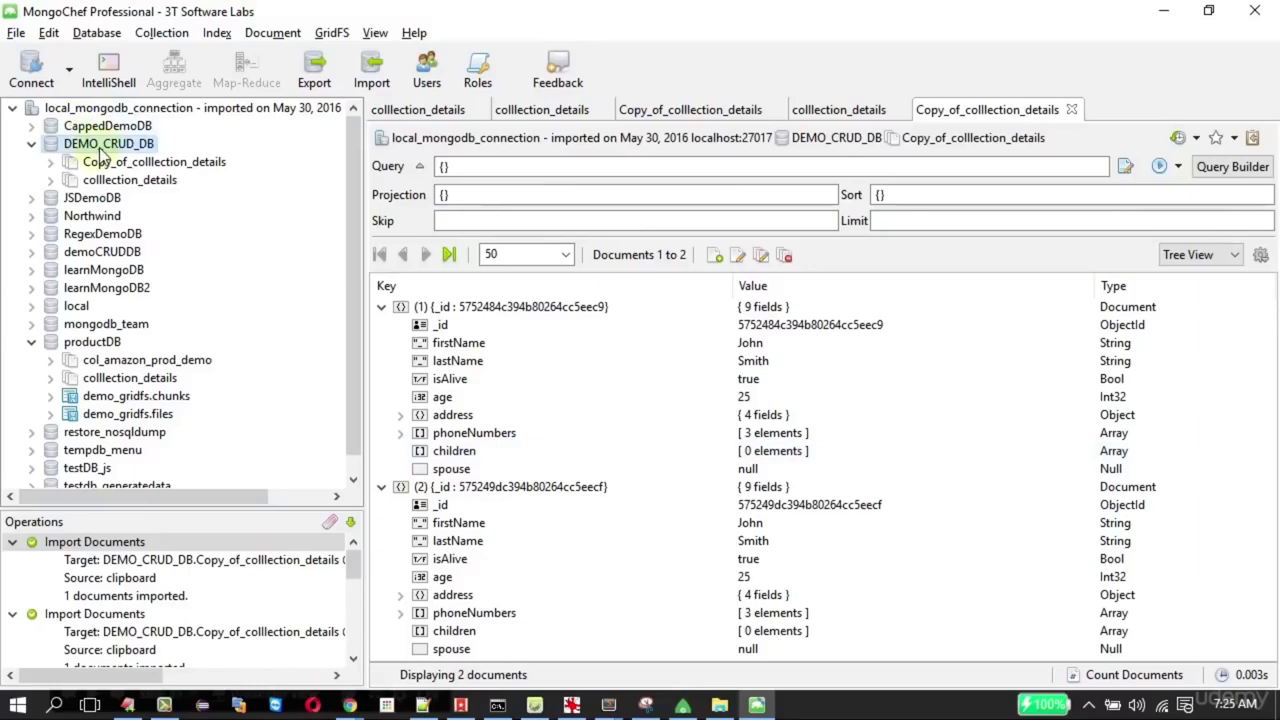
pyautogui.rightClick(104, 146)
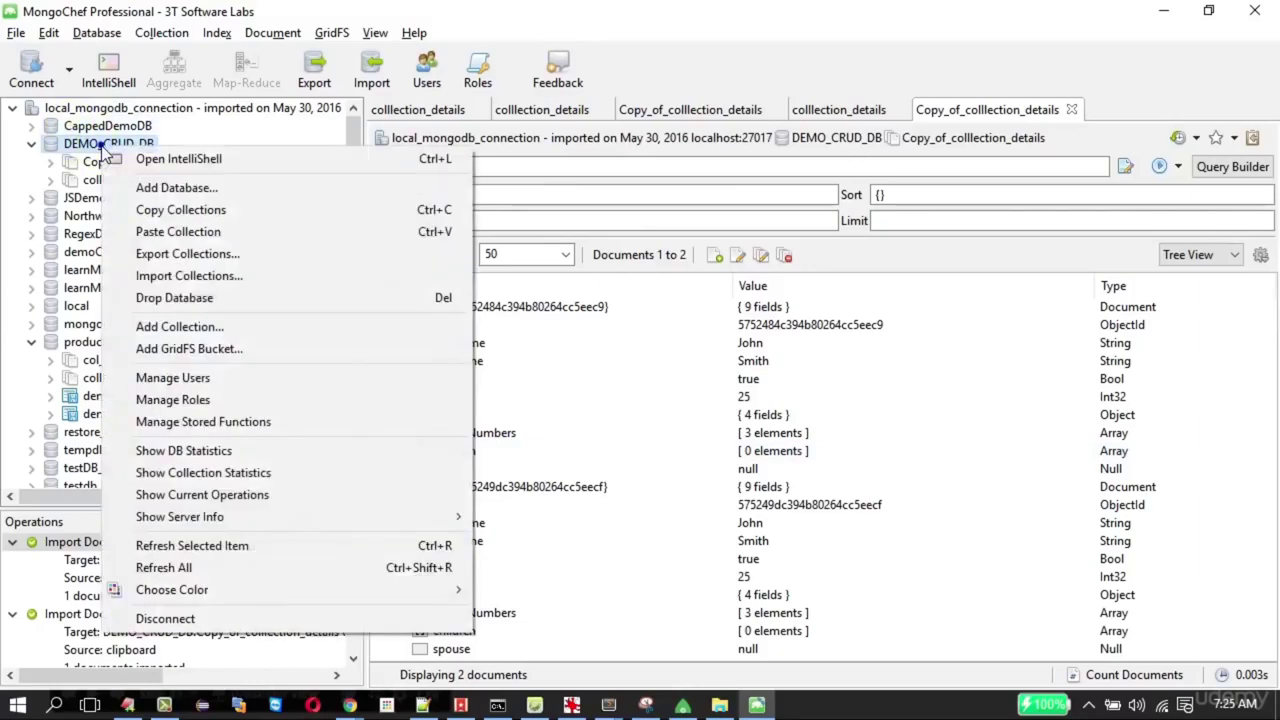
pyautogui.click(170, 253)
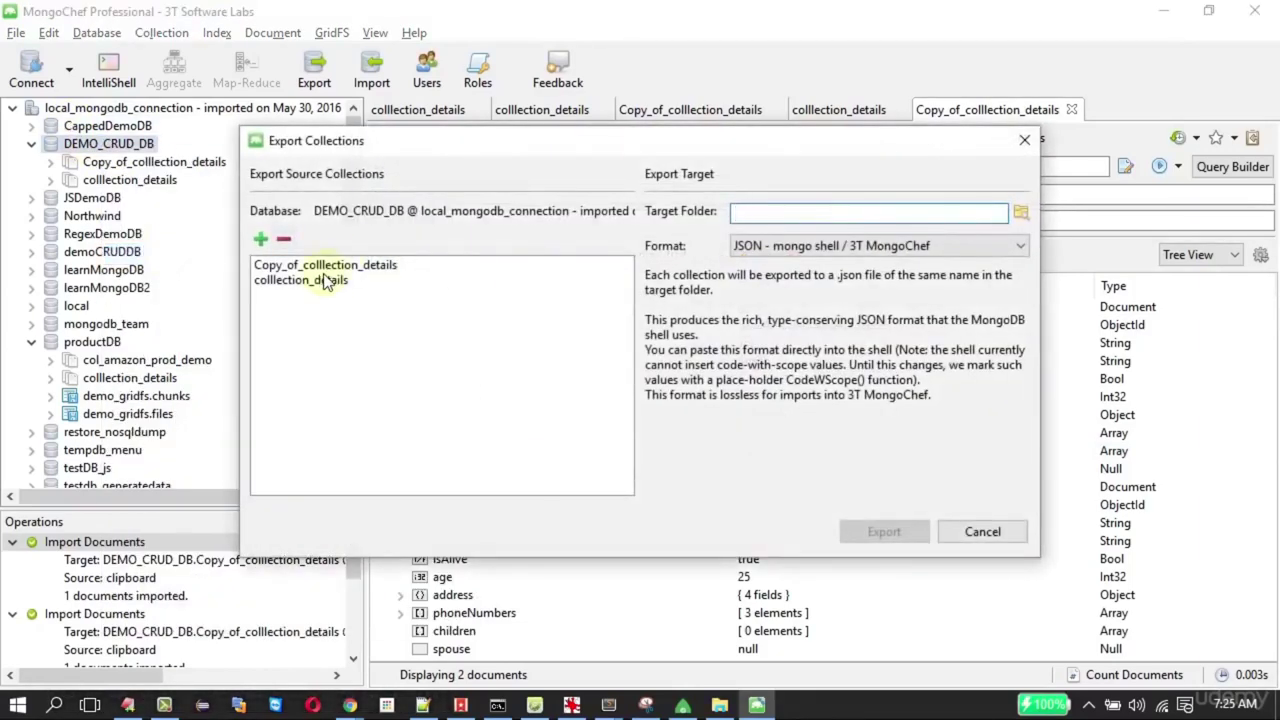
pyautogui.click(322, 281)
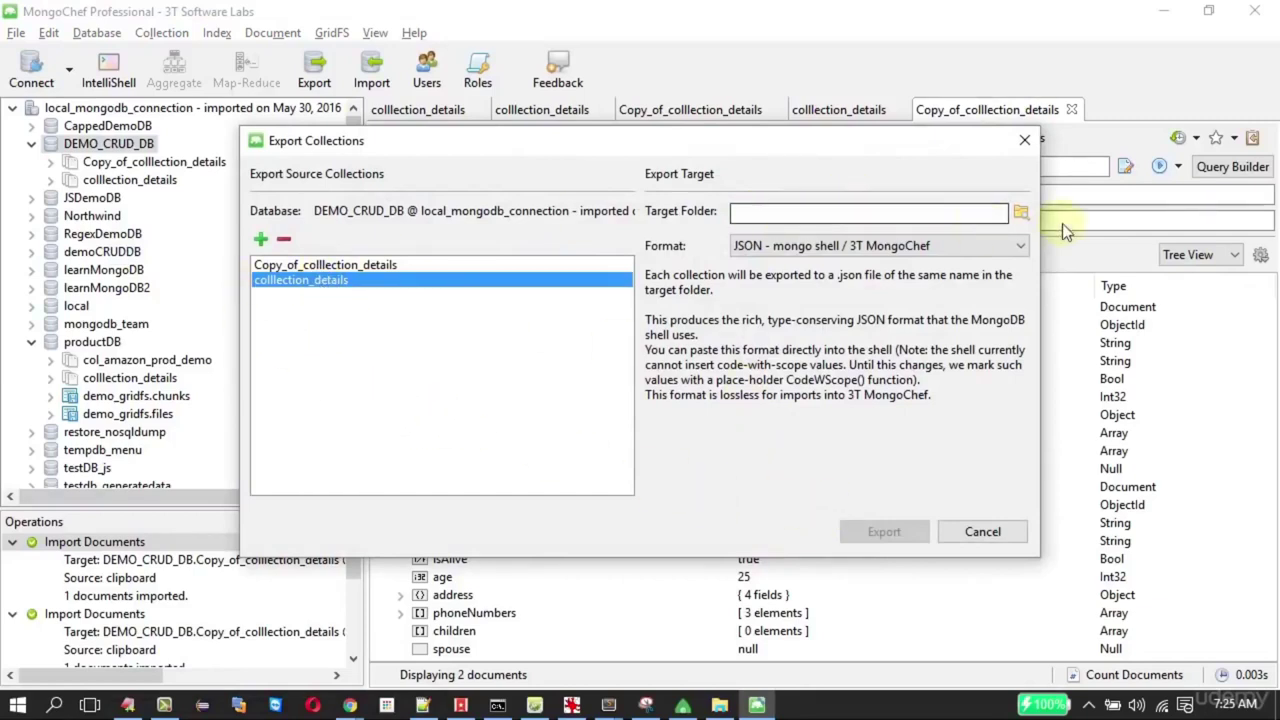
pyautogui.click(1020, 215)
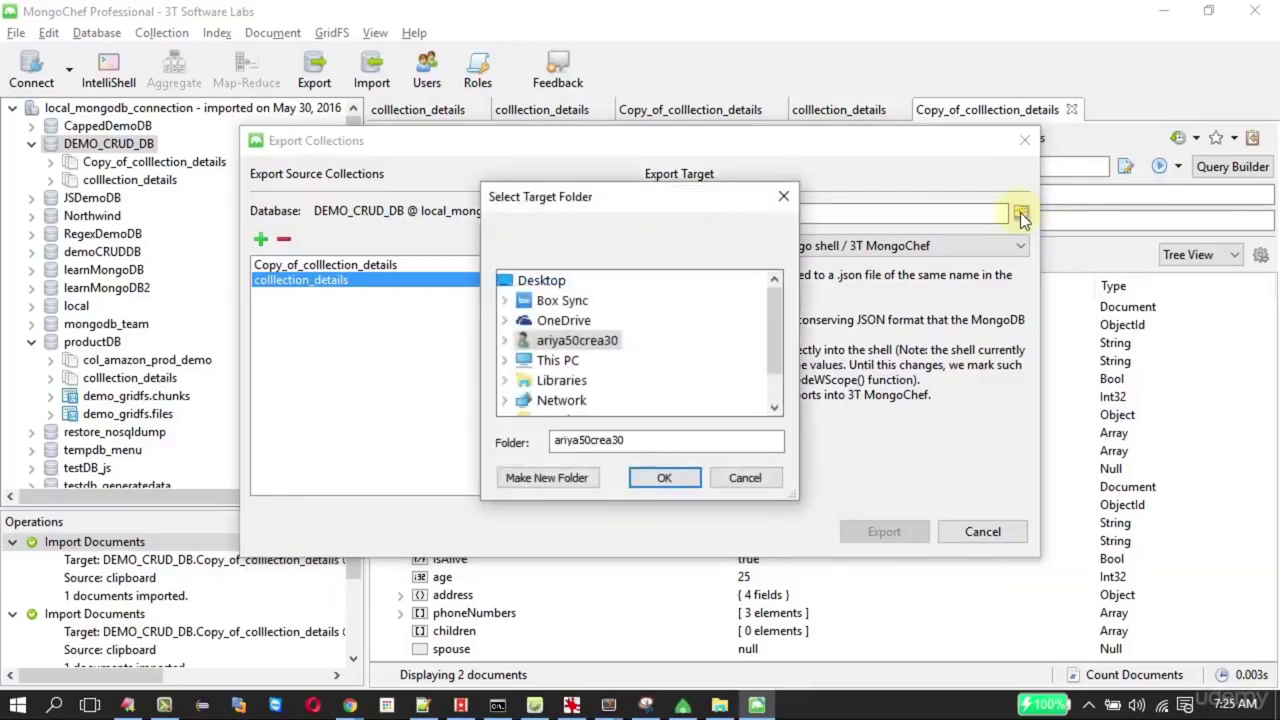
pyautogui.hotkey('alt', 'm')
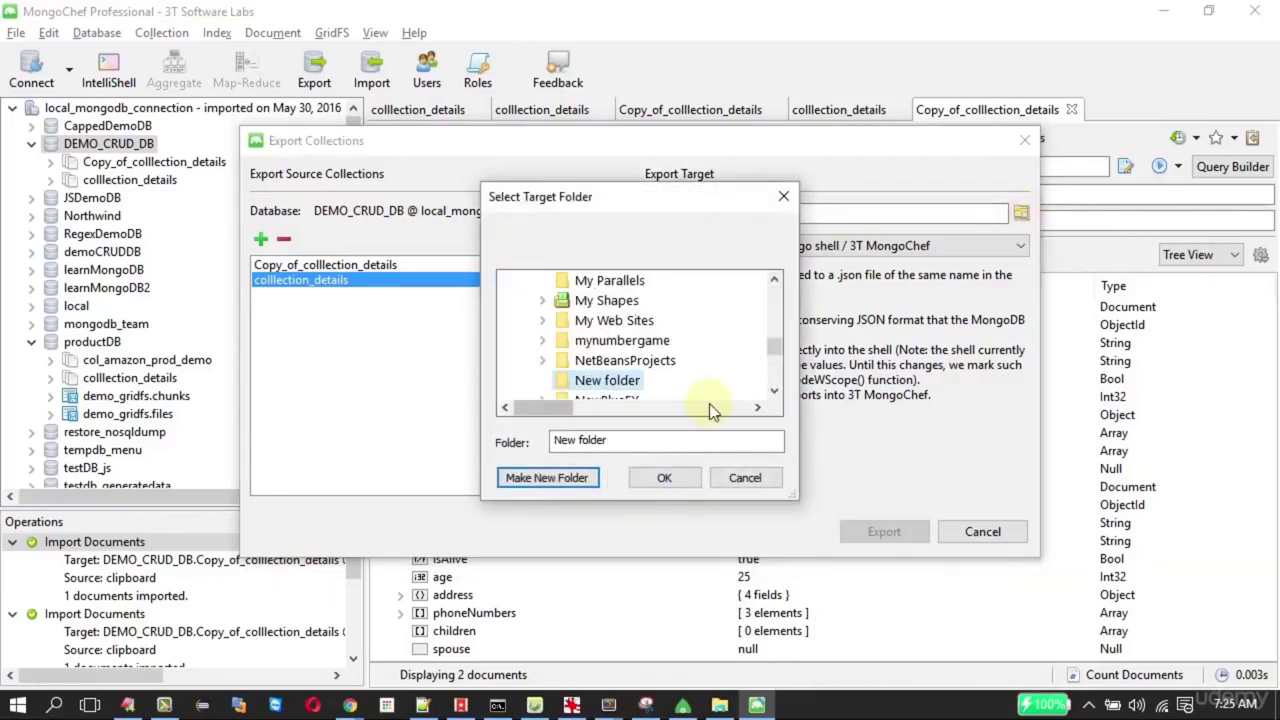
pyautogui.scroll(5, 776, 355)
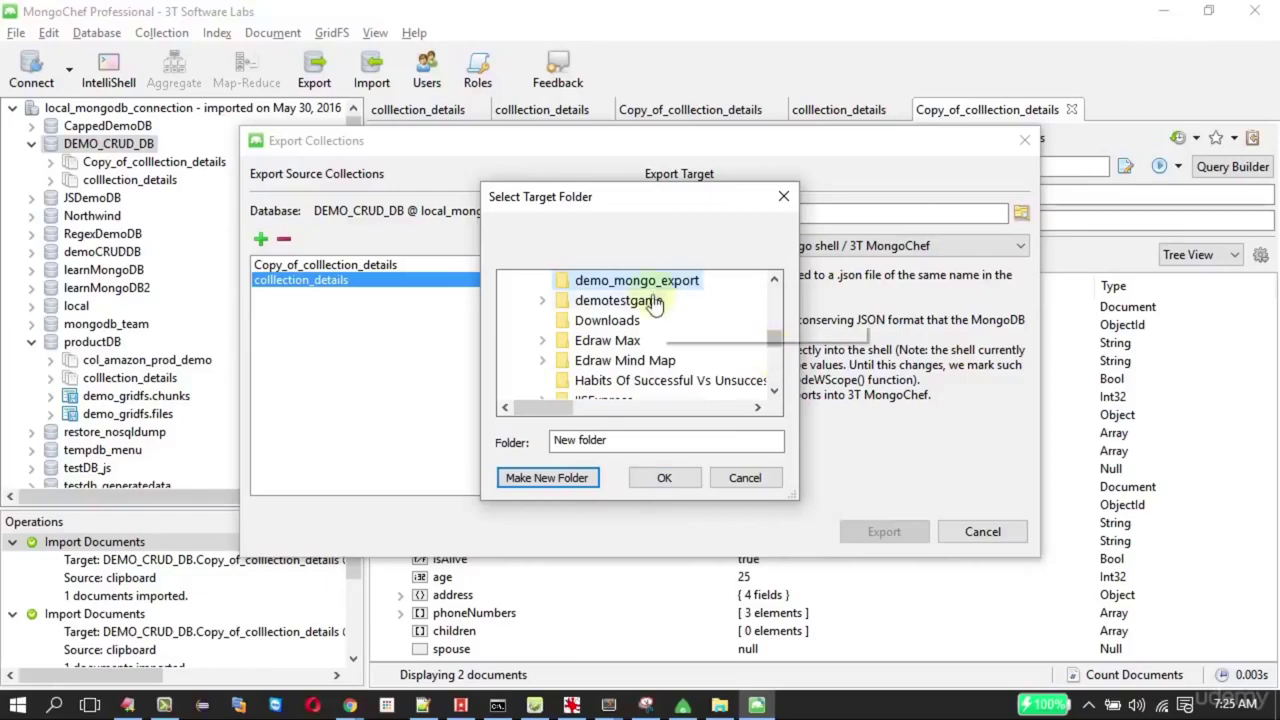
pyautogui.click(667, 474)
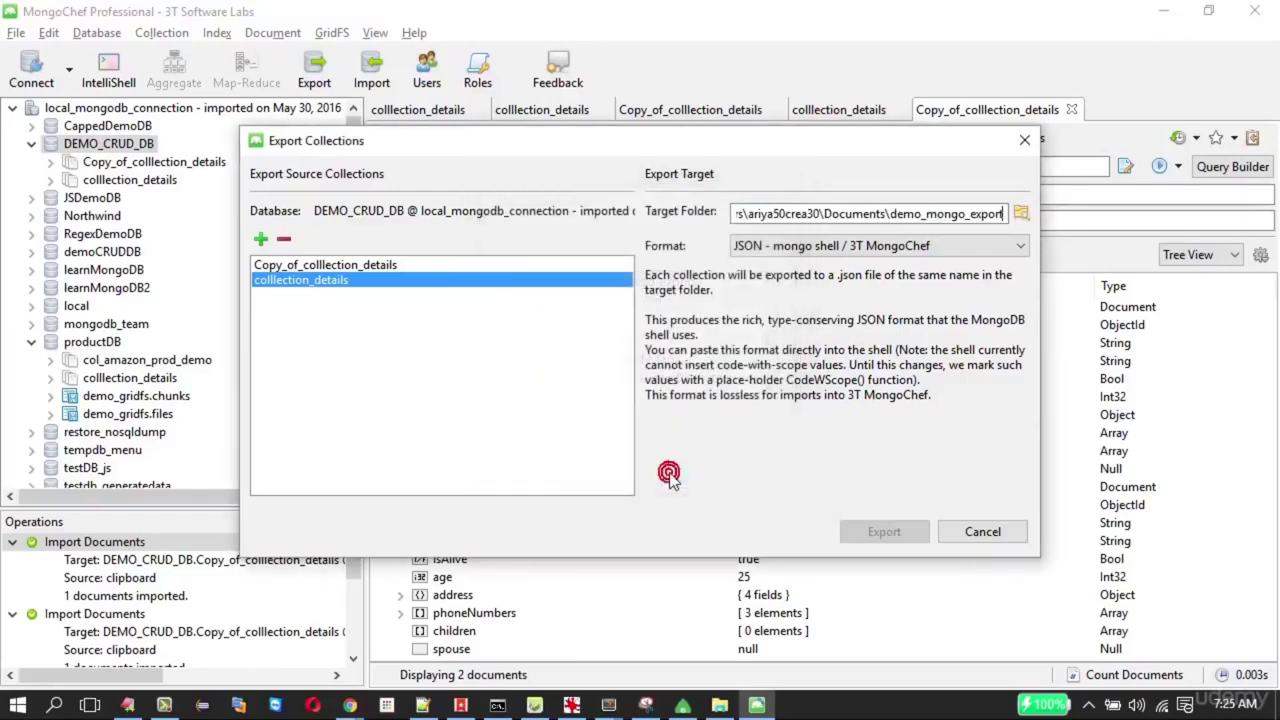
pyautogui.click(884, 532)
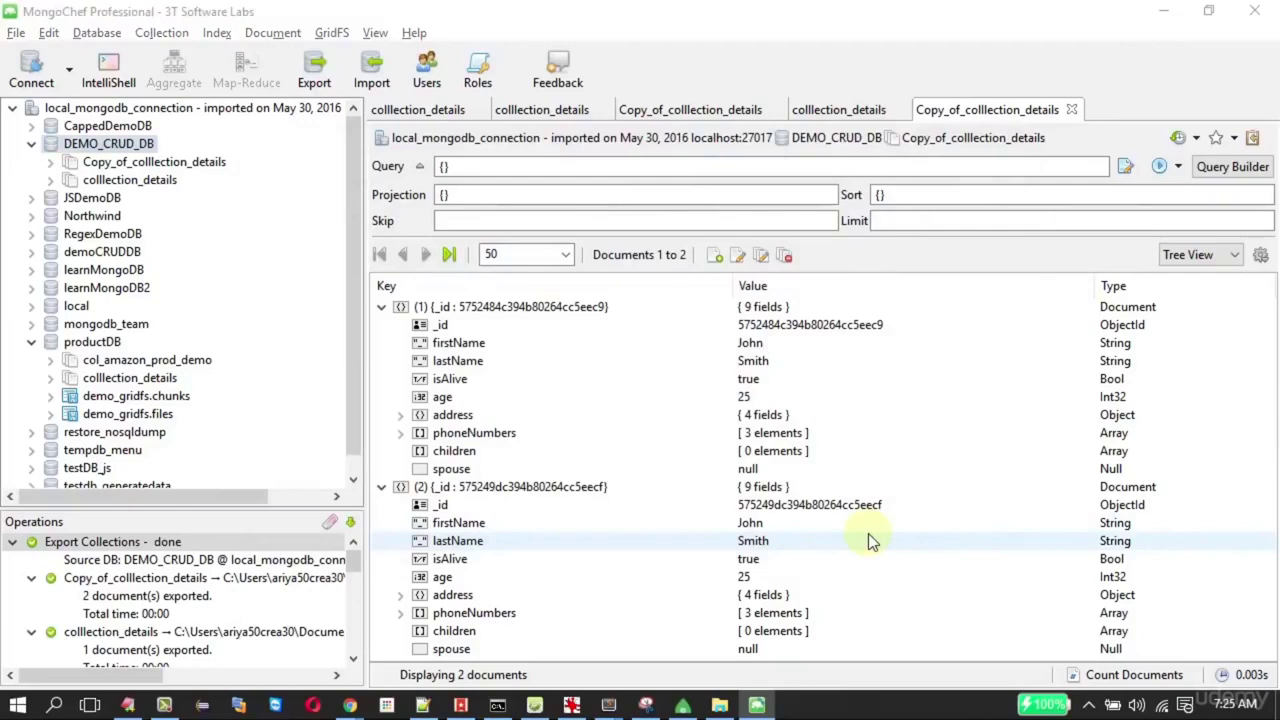
# Open the demo_mongo_export folder in Documents in File Explorer to check the exported JSON files, and review the task list slide
pyautogui.press('super+e')
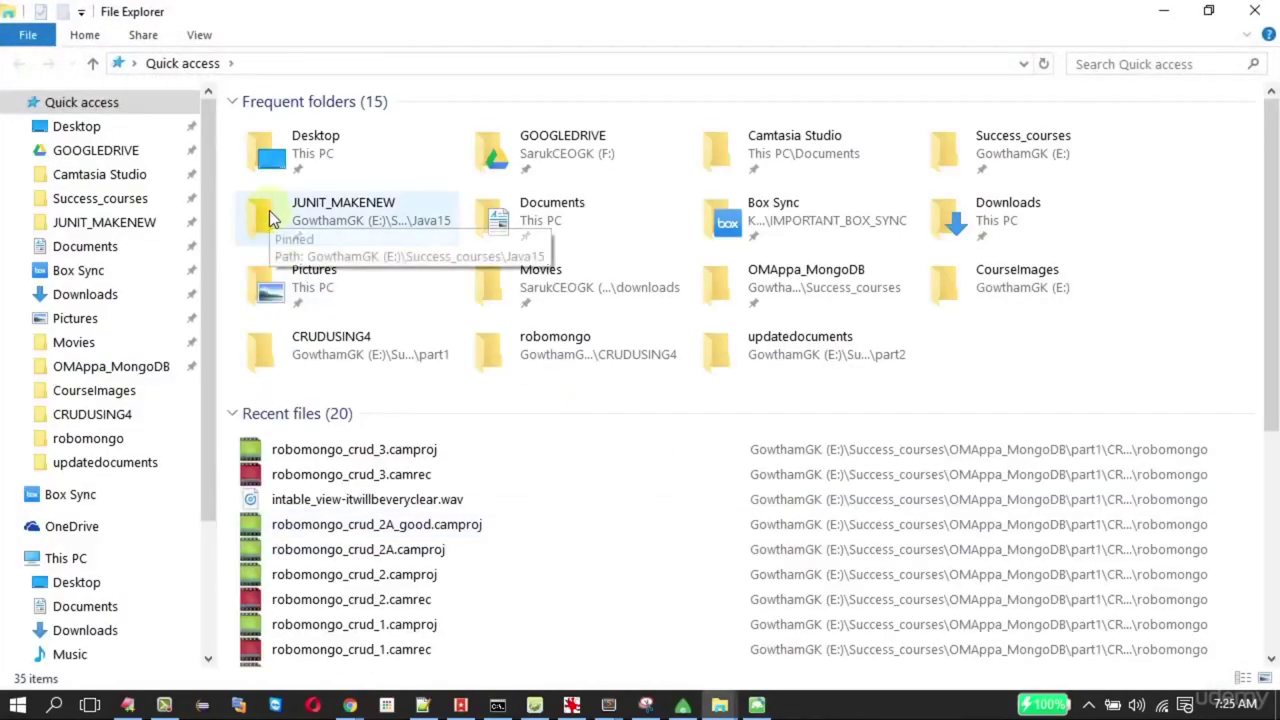
pyautogui.doubleClick(520, 212)
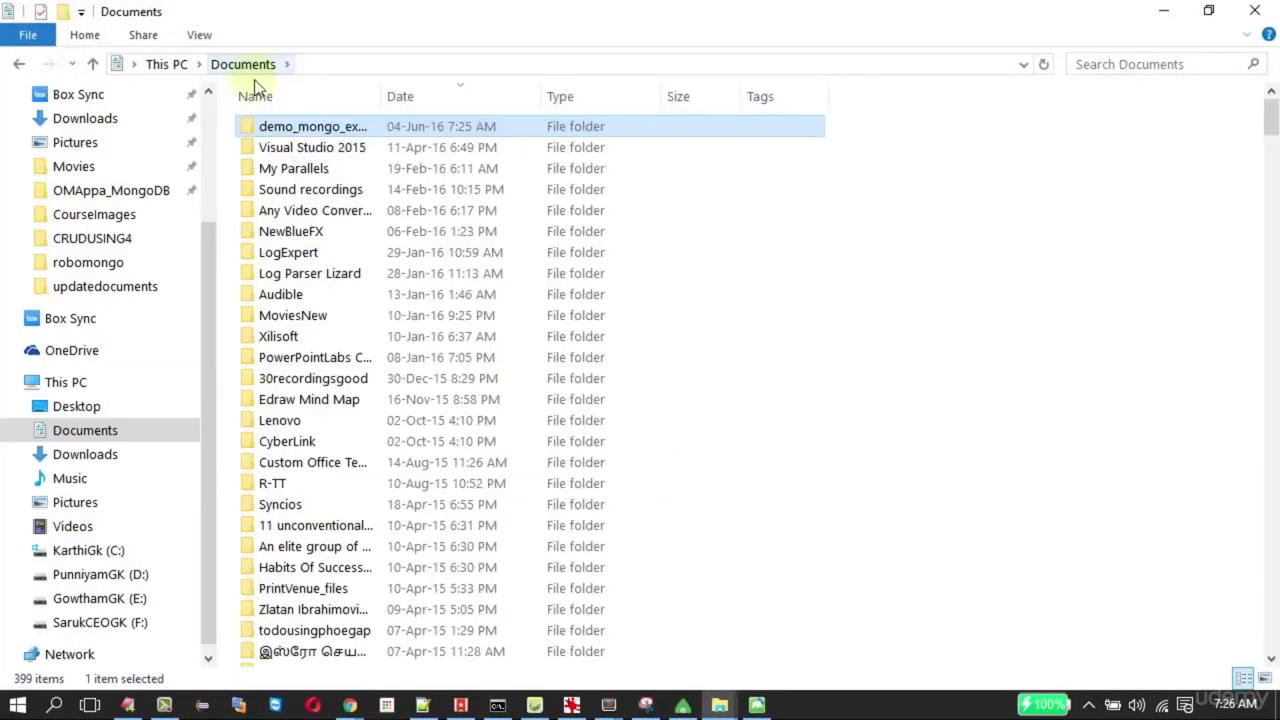
pyautogui.doubleClick(296, 128)
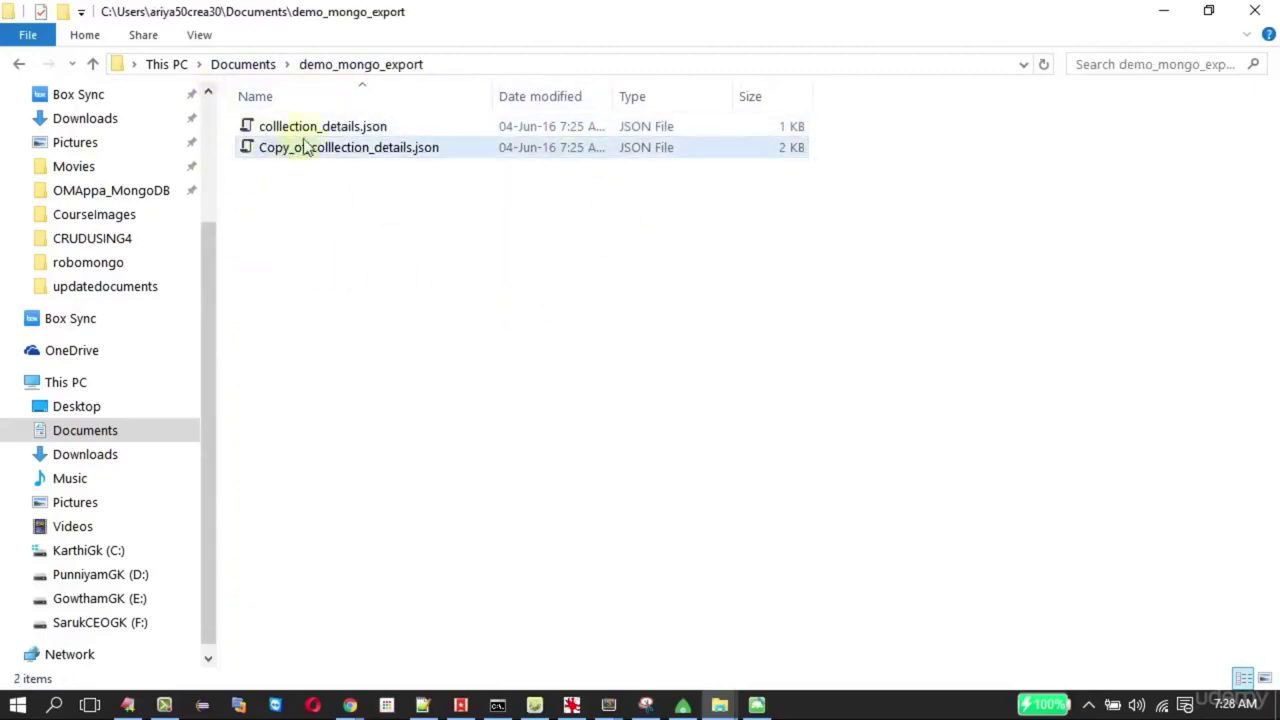
pyautogui.hotkey('alt', 'Tab')
pyautogui.press('Tab')
pyautogui.press('Tab')
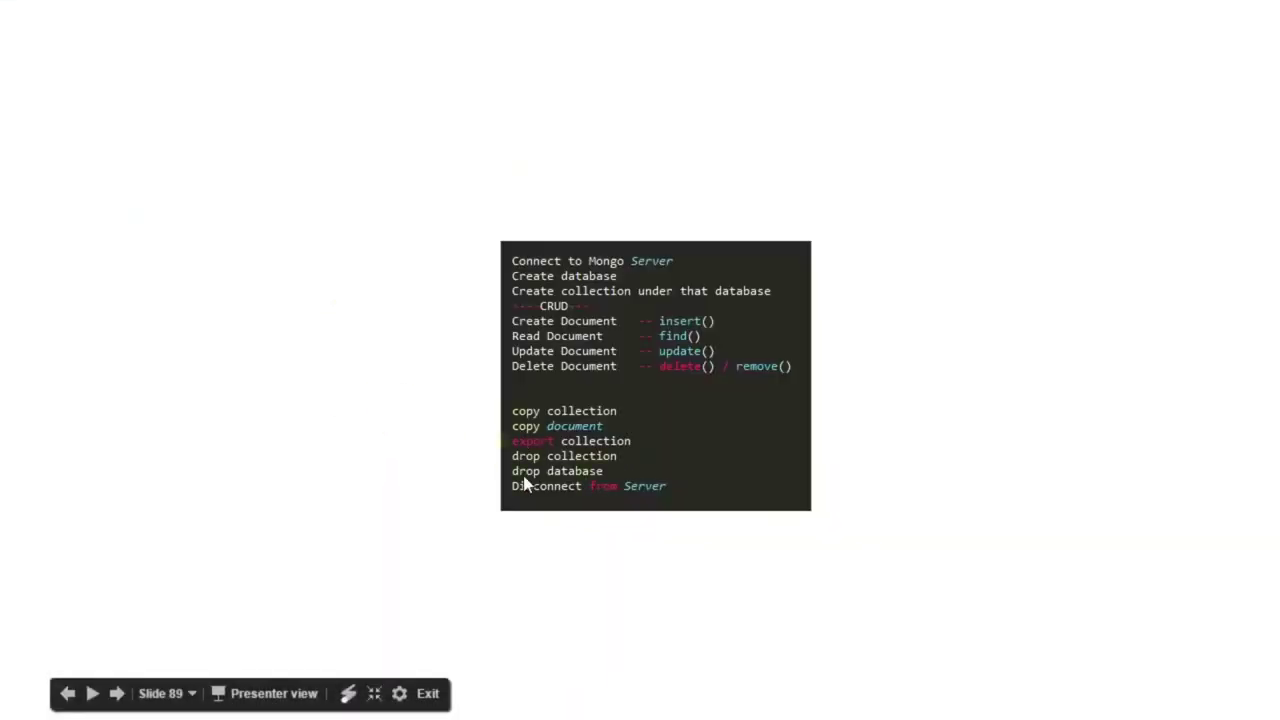
# Switch back to MongoChef and drop the Copy_of_colllection_details collection from DEMO_CRUD_DB
pyautogui.hotkey('alt', 'Tab')
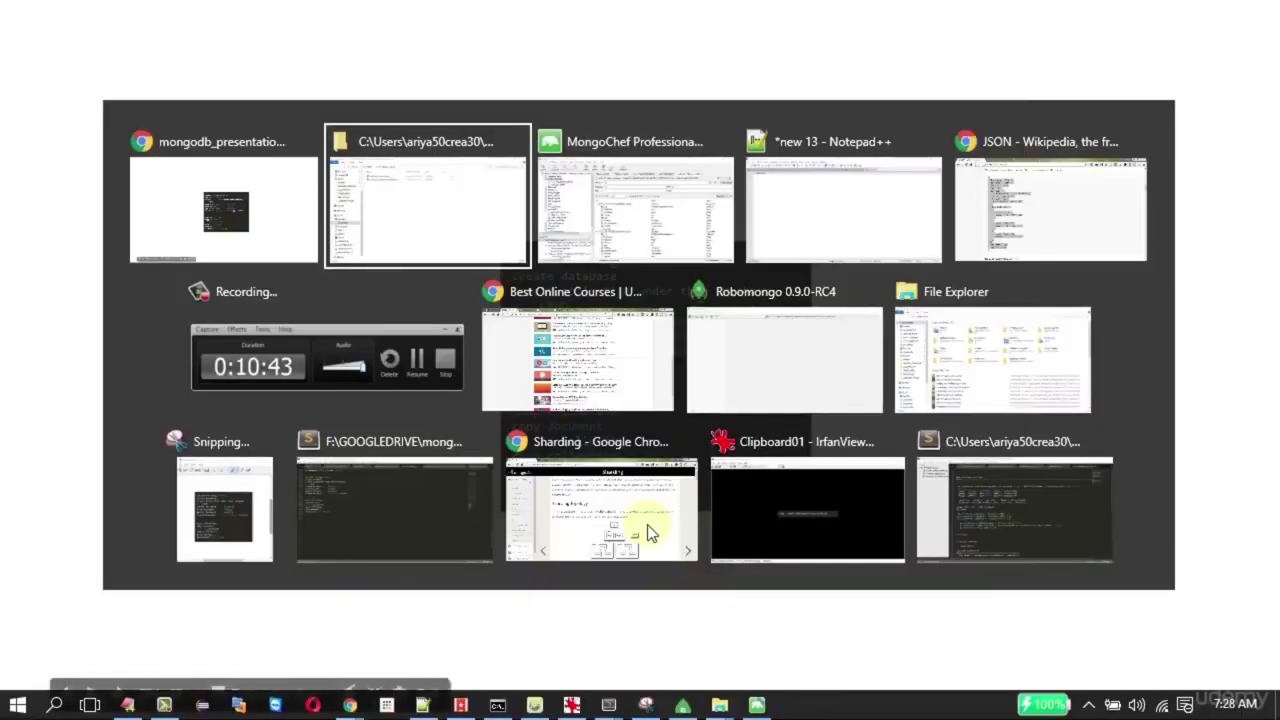
pyautogui.press('Tab')
pyautogui.click(155, 163)
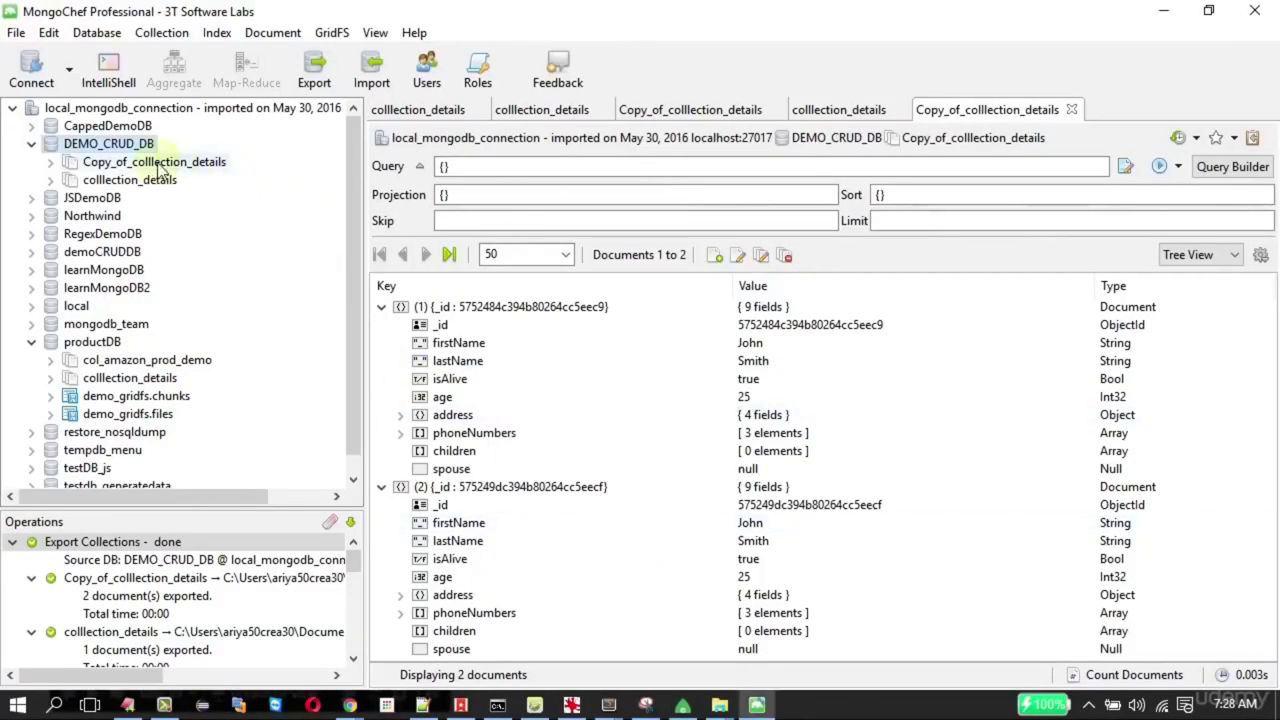
pyautogui.rightClick(155, 163)
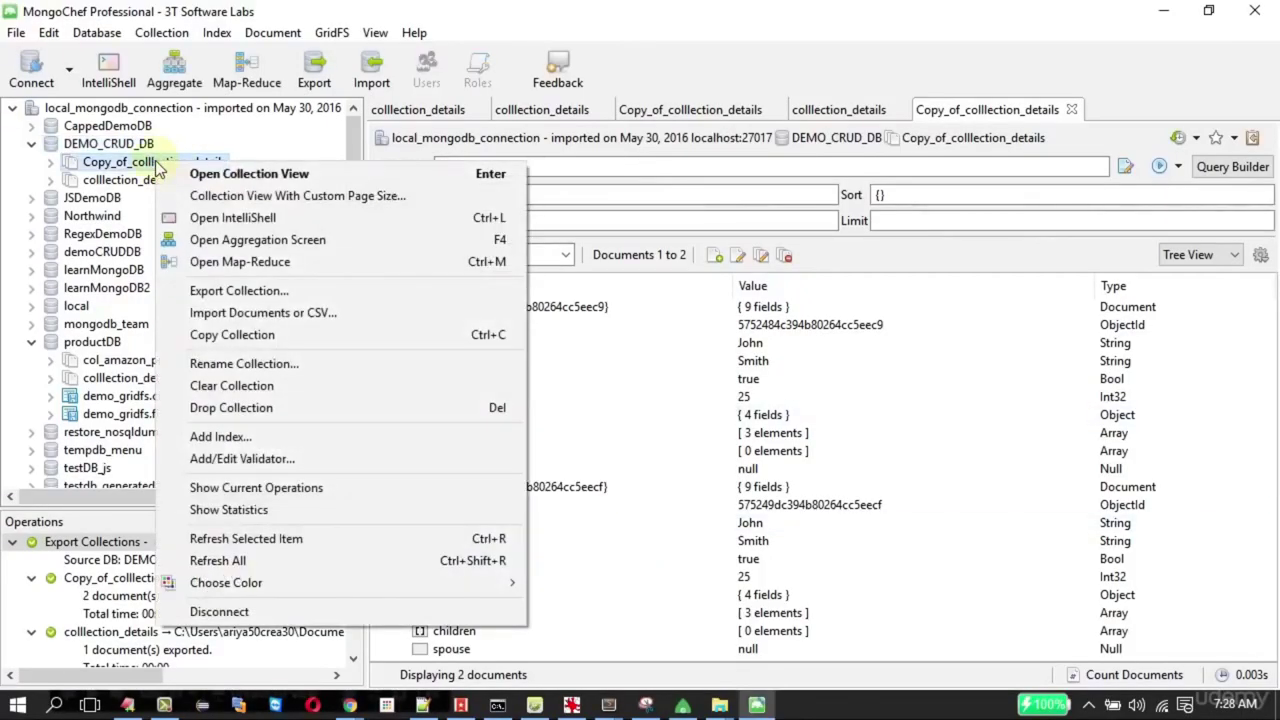
pyautogui.click(247, 409)
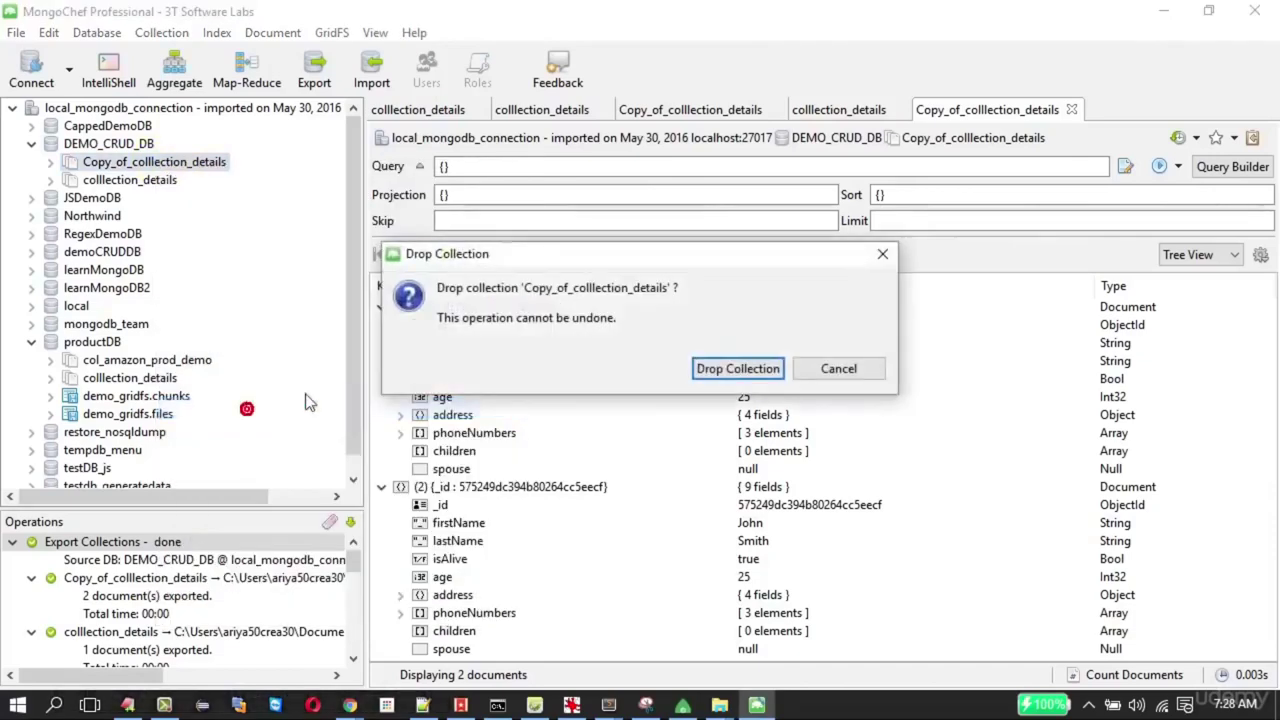
pyautogui.click(737, 369)
# Drop the entire DEMO_CRUD_DB database from the local MongoDB connection
pyautogui.click(136, 145)
pyautogui.rightClick(136, 145)
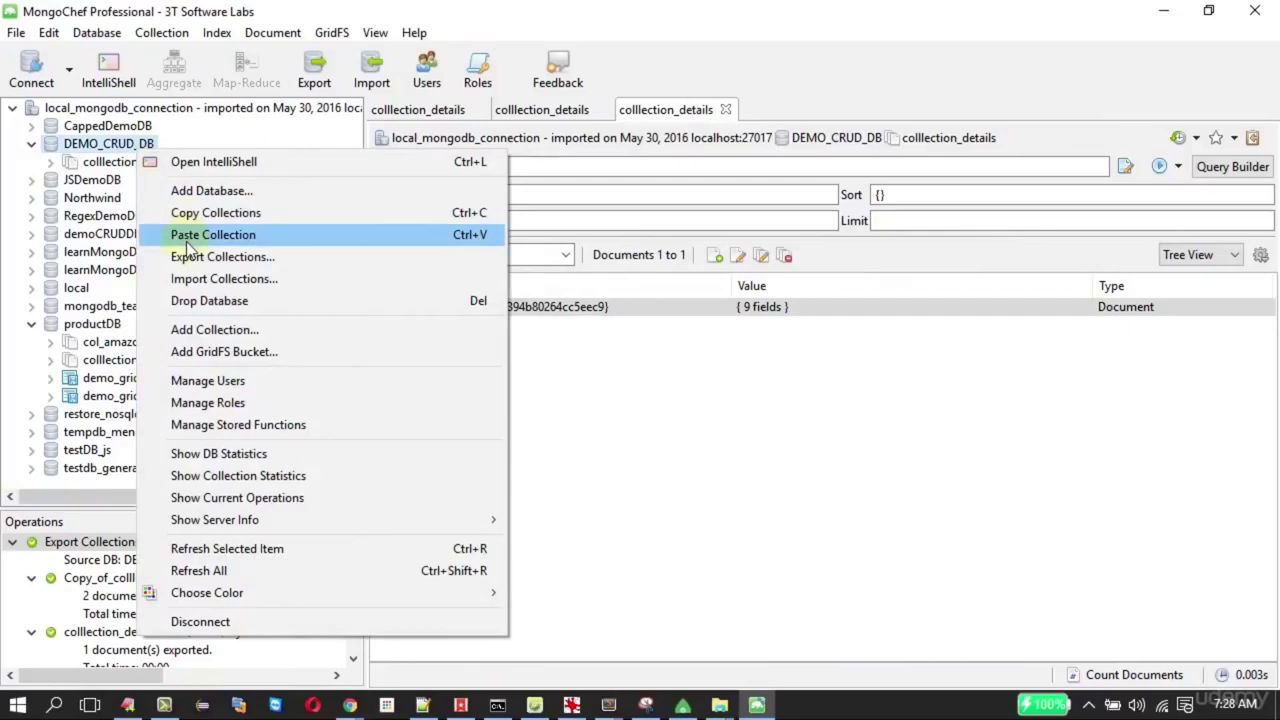
pyautogui.click(214, 304)
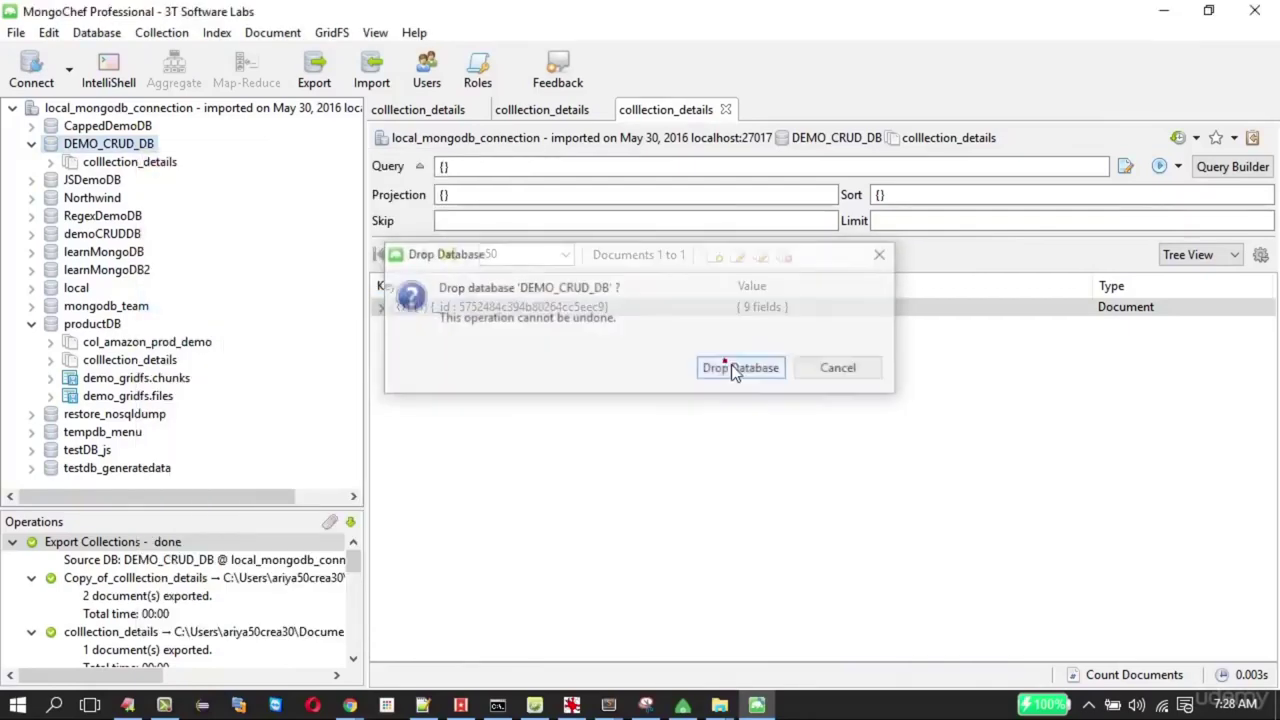
pyautogui.click(733, 368)
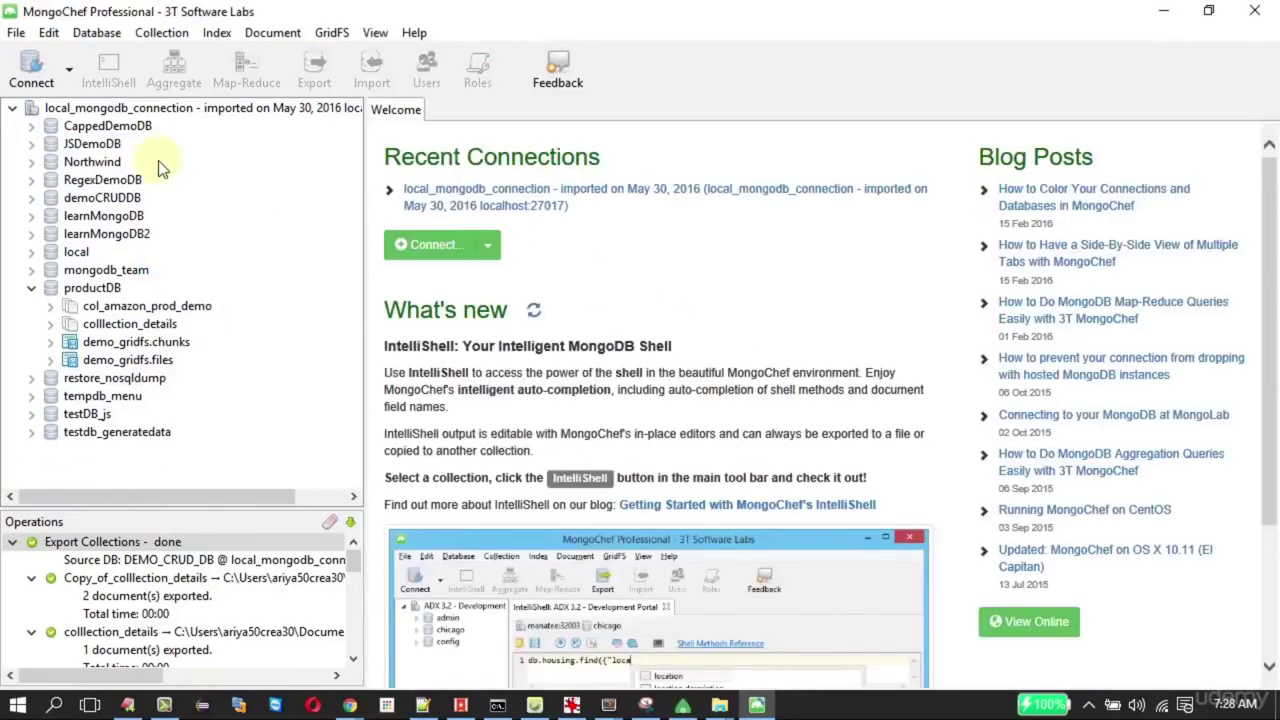
# Disconnect MongoChef from the local_mongodb_connection server
pyautogui.click(66, 114)
pyautogui.rightClick(66, 114)
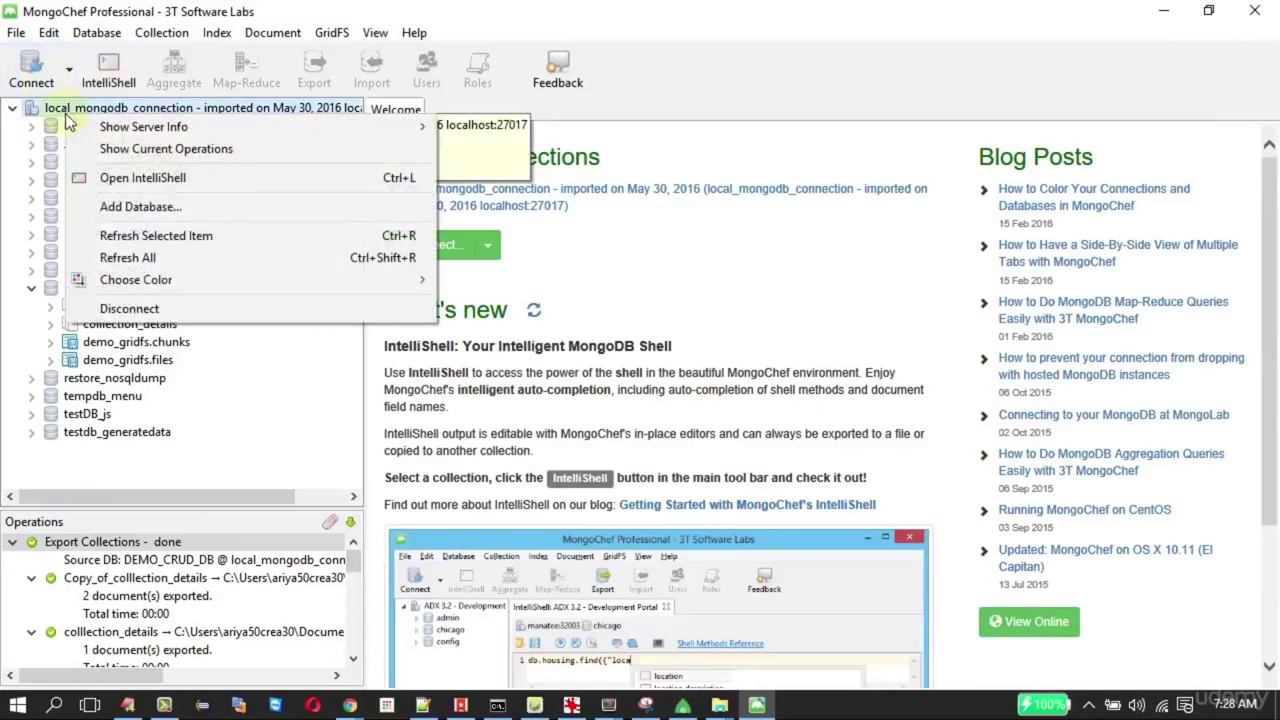
pyautogui.click(133, 310)
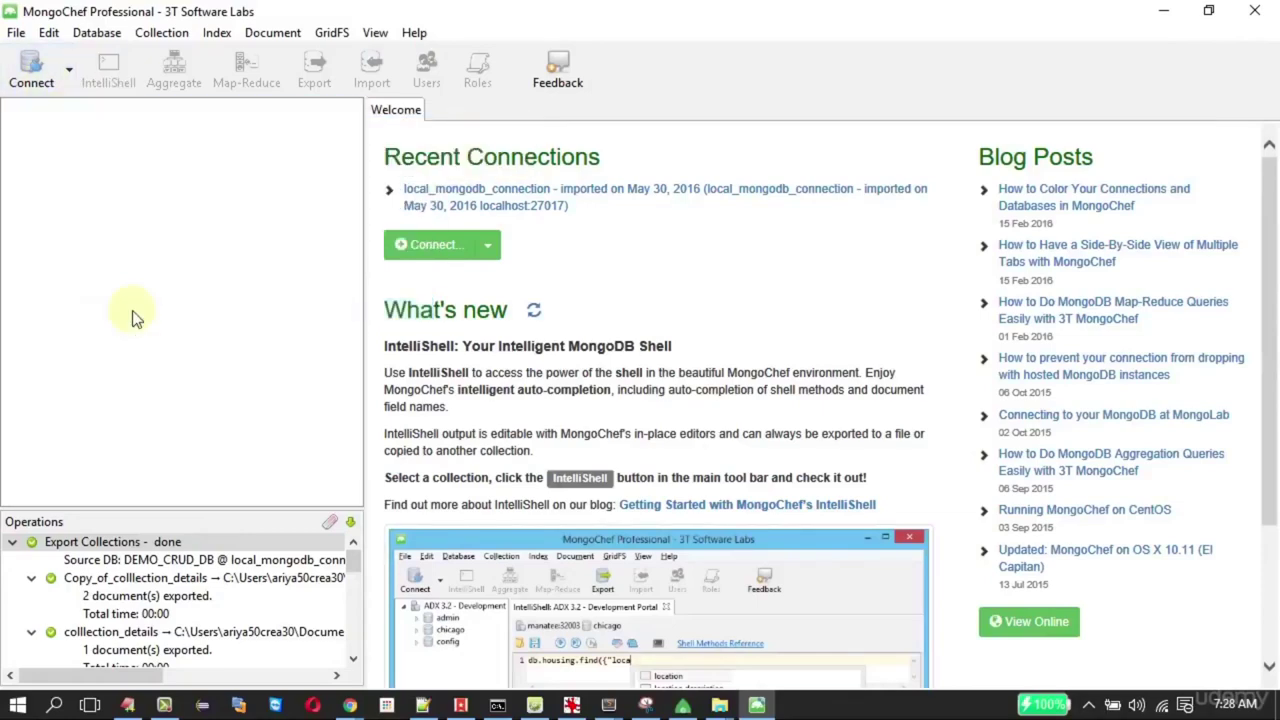
# Advance the presentation past the MongoBooster title to the CRUD task list slide, and switch to MongoBooster
pyautogui.hotkey('alt', 'Tab')
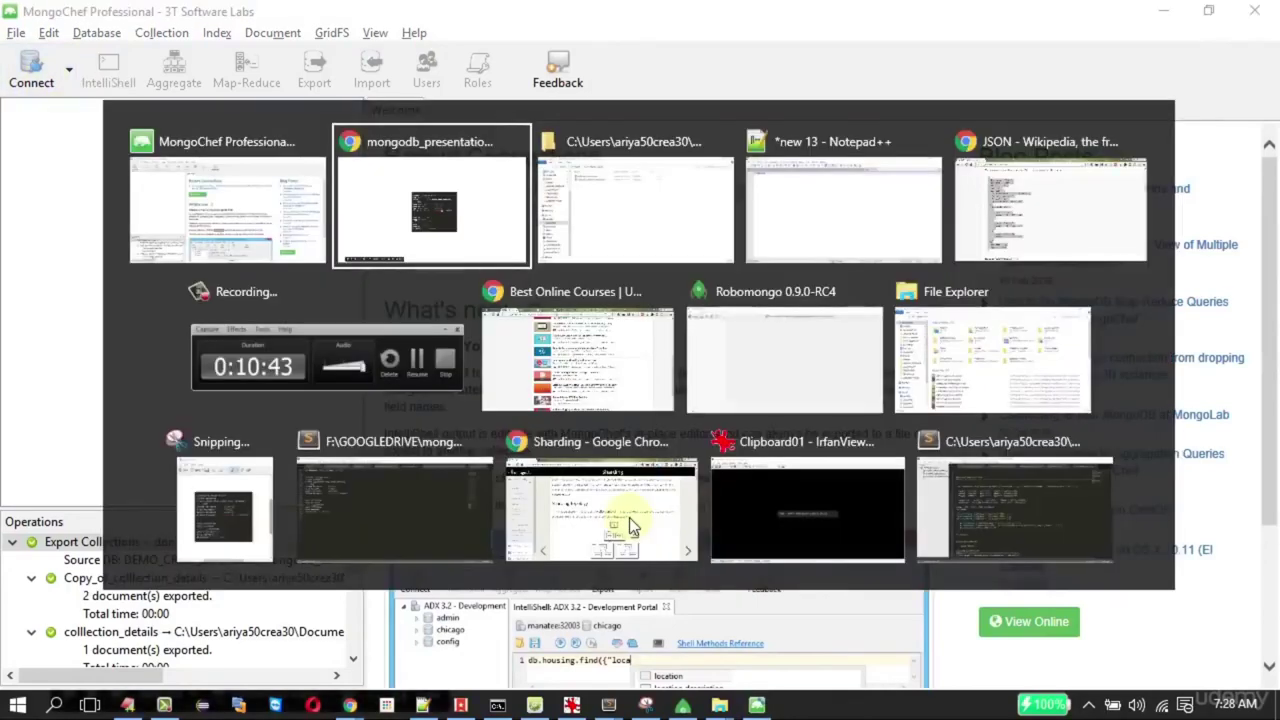
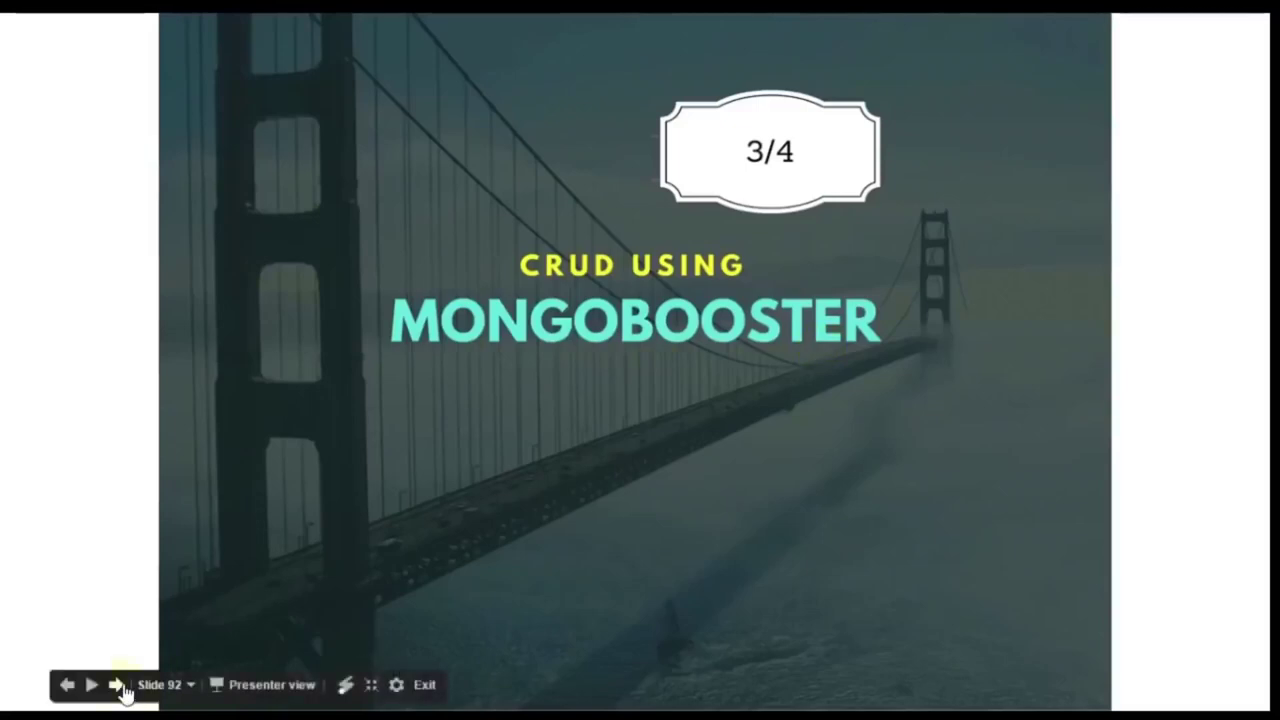
pyautogui.click(120, 685)
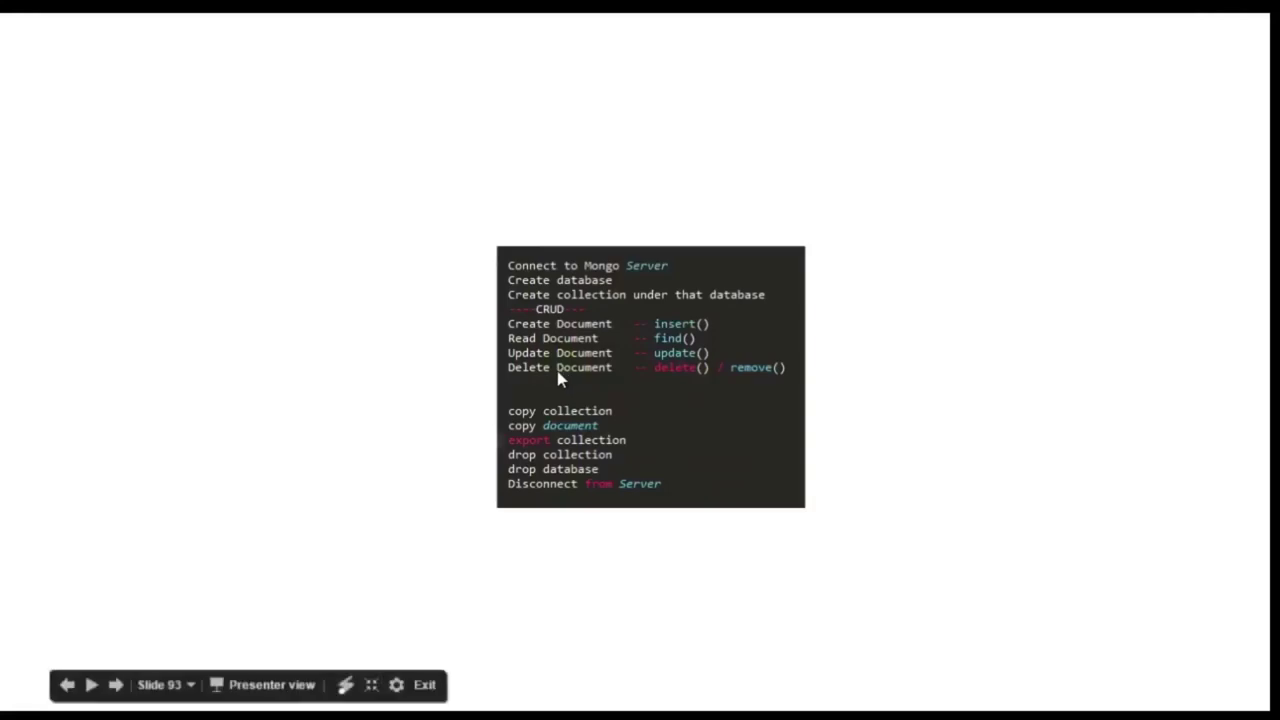
pyautogui.hotkey('alt', 'Tab')
pyautogui.hotkey('alt', 'Tab')
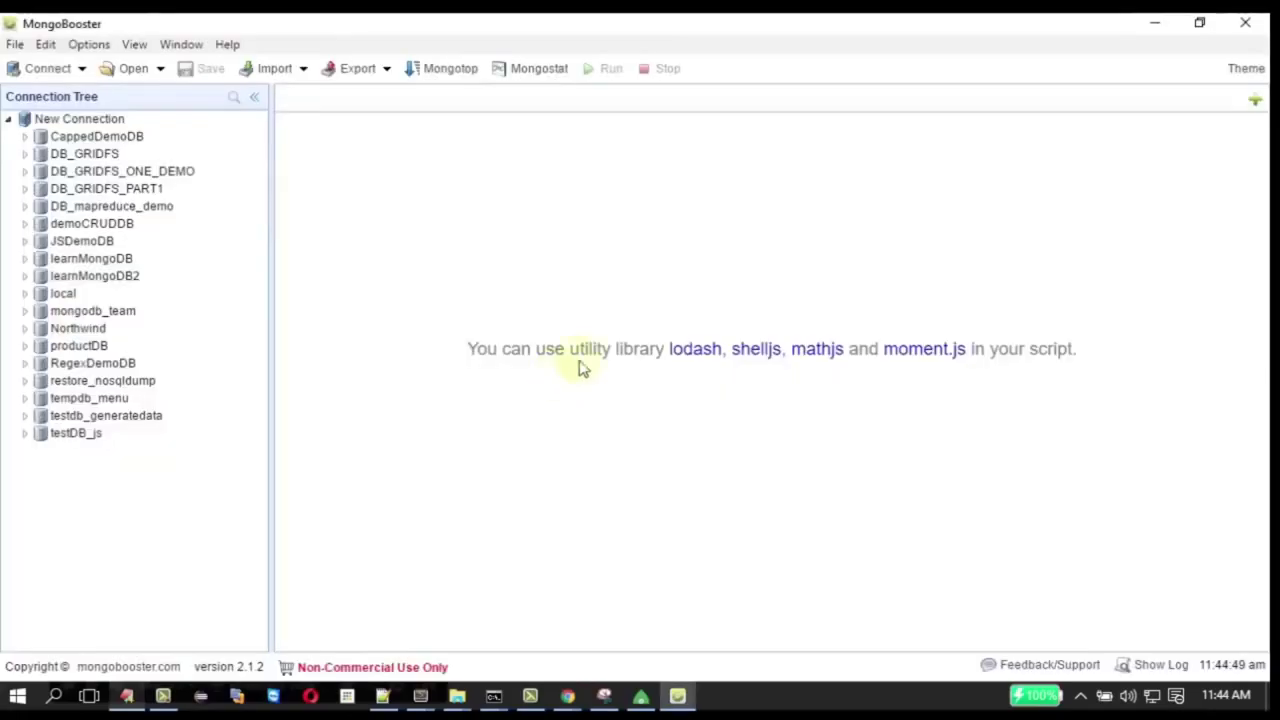
# Open the connection list and review the name and port fields for creating a new connection, without saving one
pyautogui.click(49, 69)
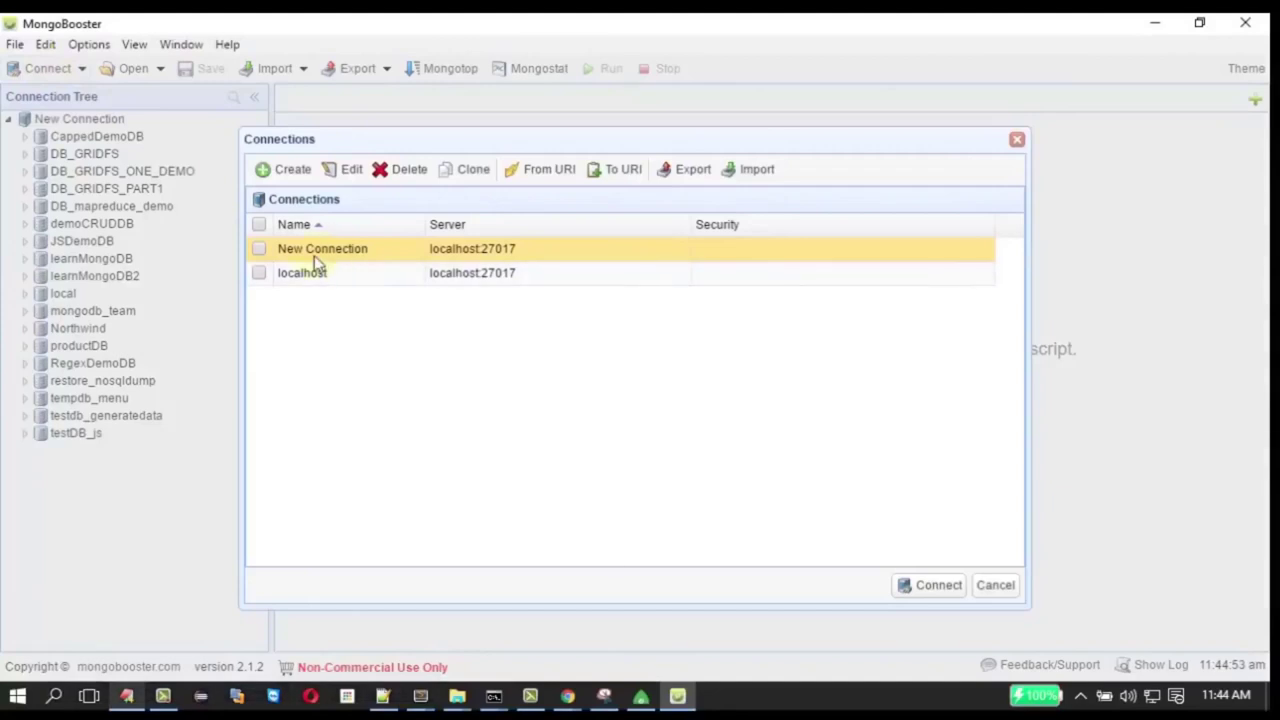
pyautogui.click(290, 171)
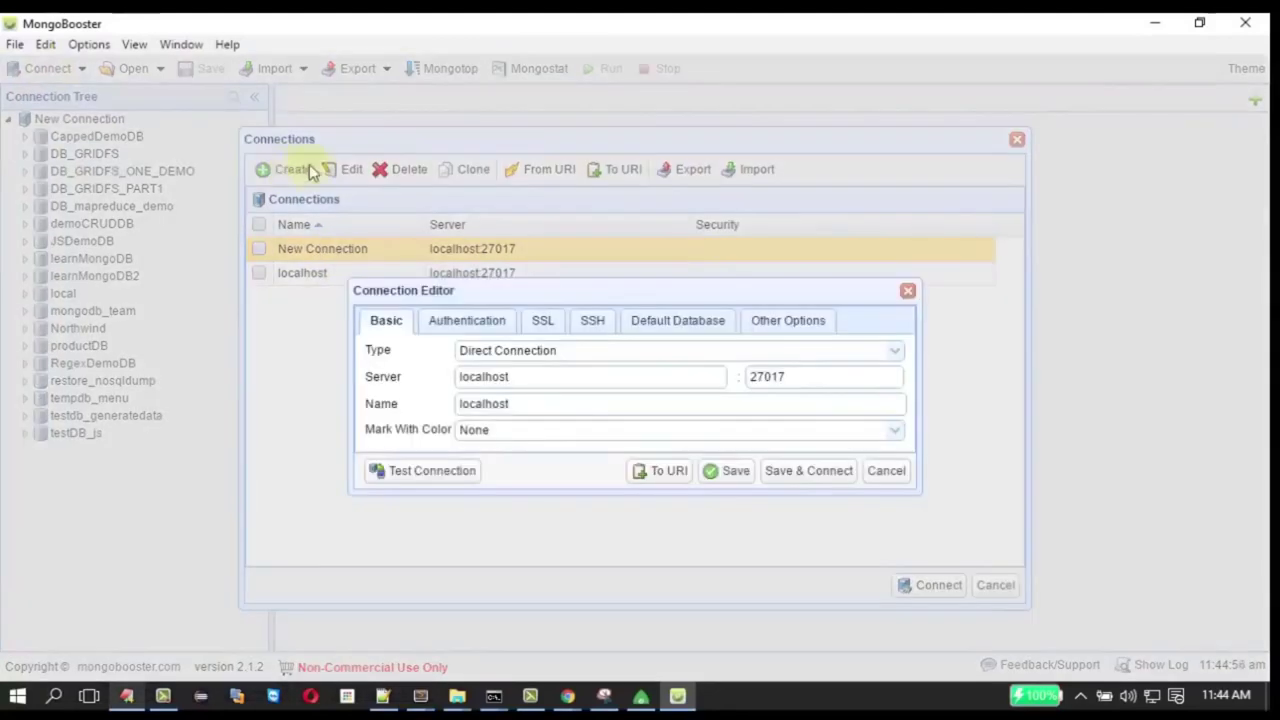
pyautogui.moveTo(525, 403); pyautogui.dragTo(437, 409)
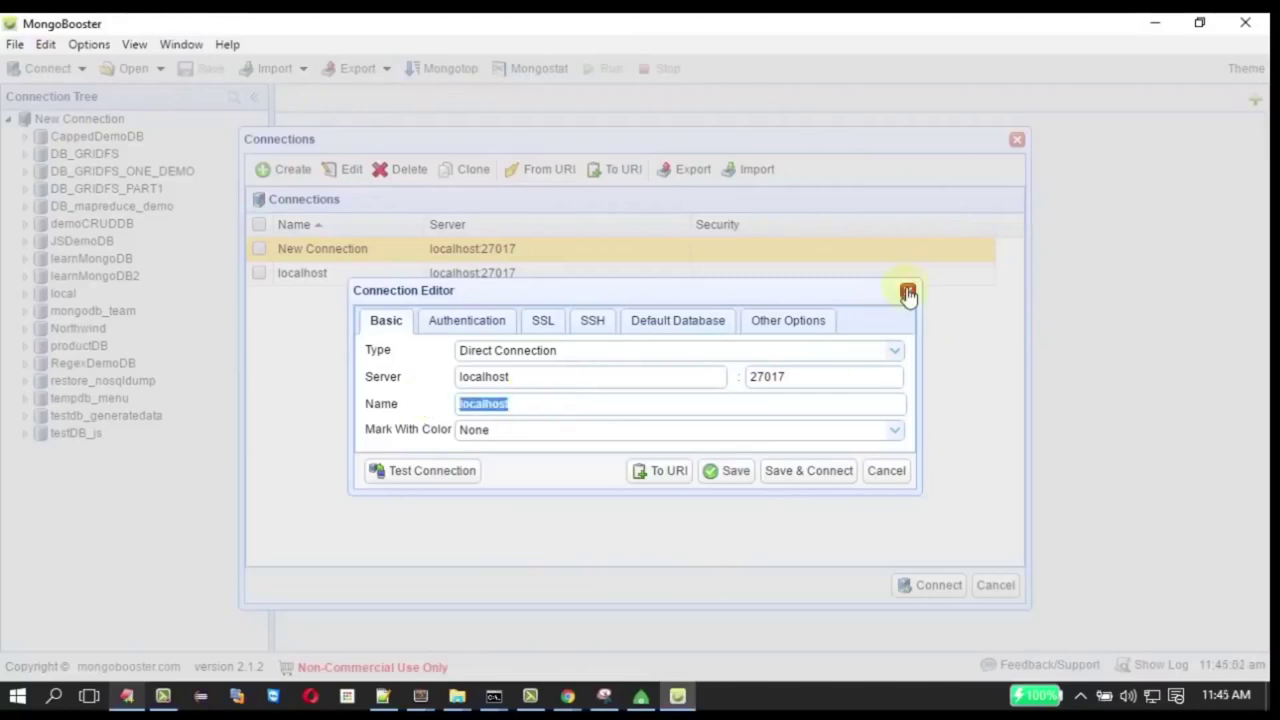
pyautogui.moveTo(783, 376); pyautogui.dragTo(743, 377)
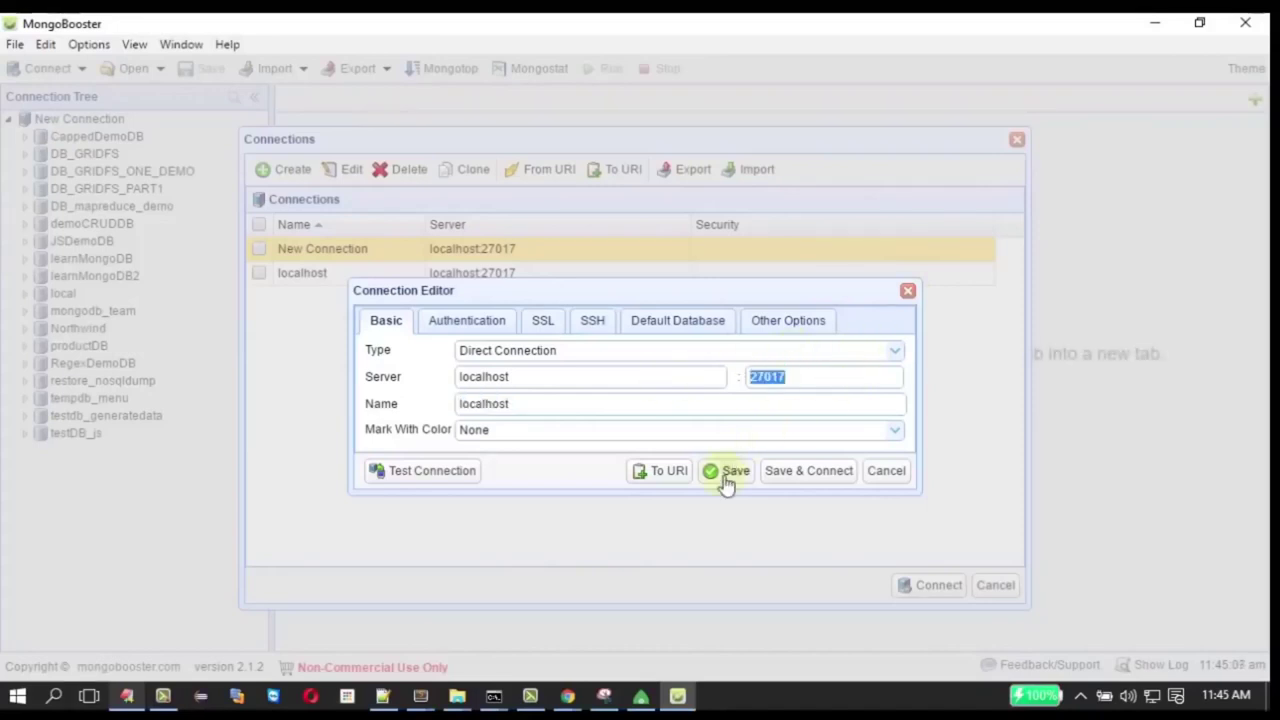
pyautogui.click(908, 290)
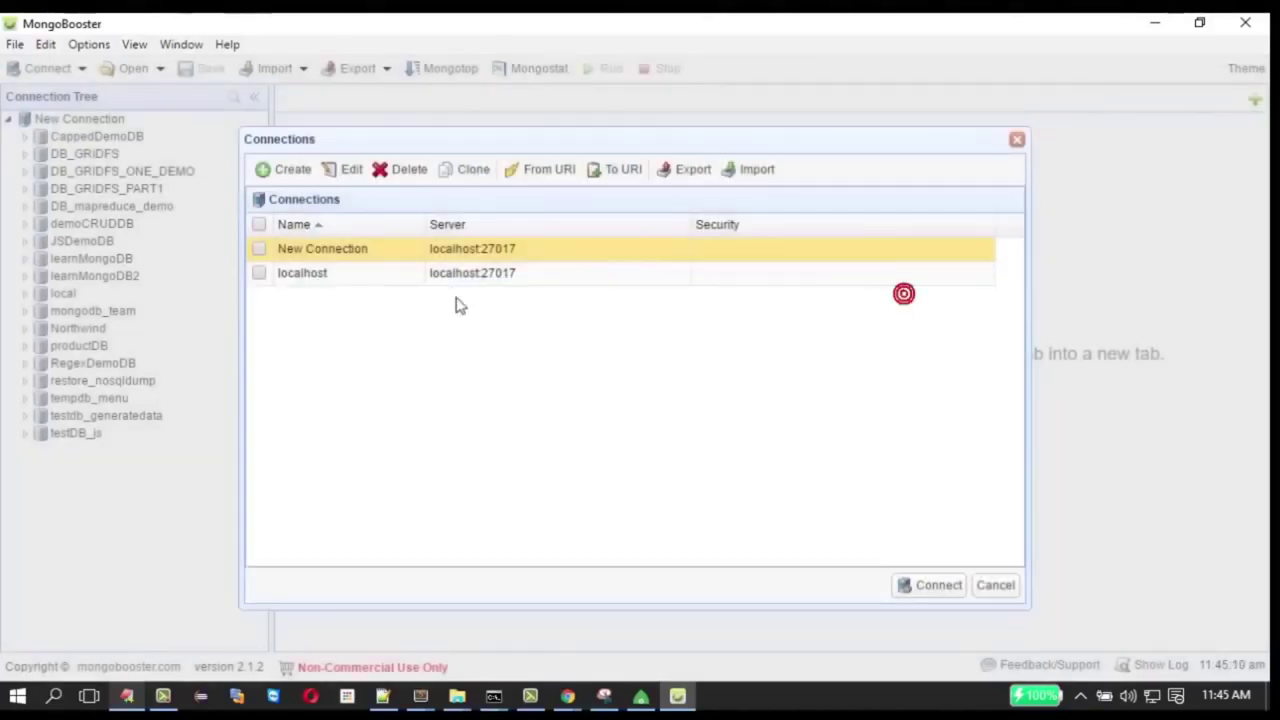
# Connect to the saved localhost connection, and disconnect it again while keeping New Connection open
pyautogui.doubleClick(331, 284)
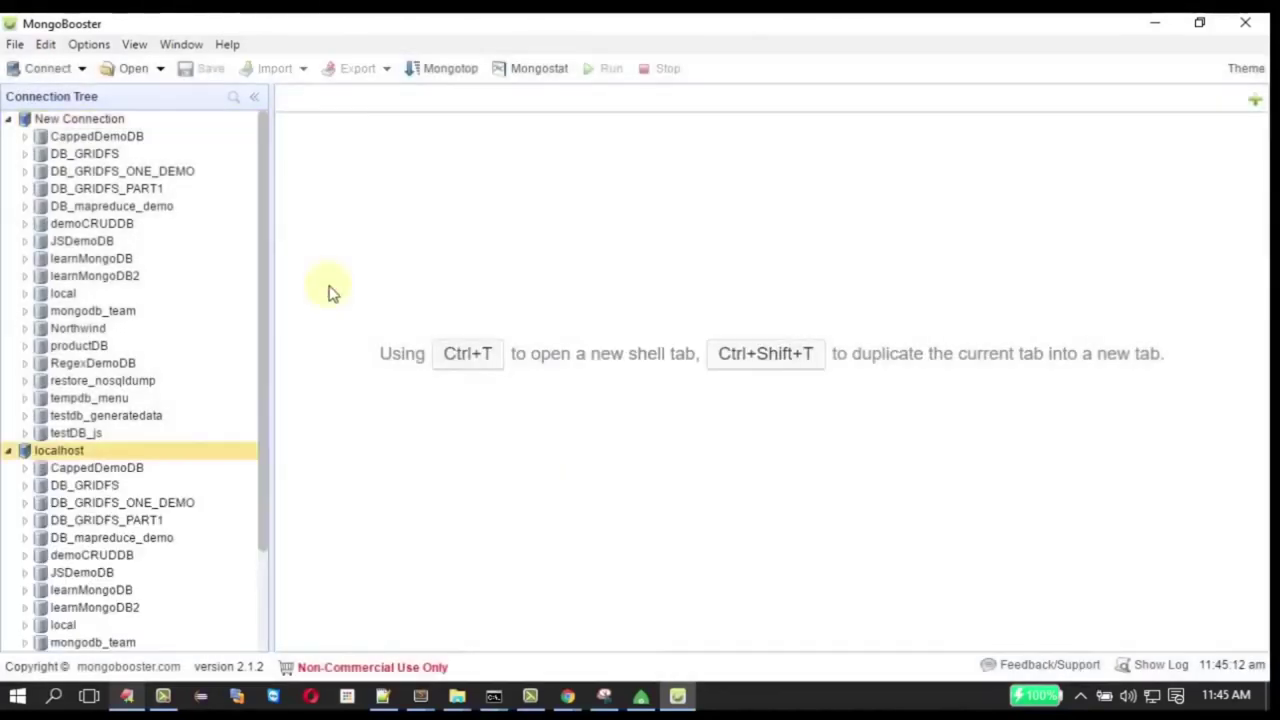
pyautogui.rightClick(97, 452)
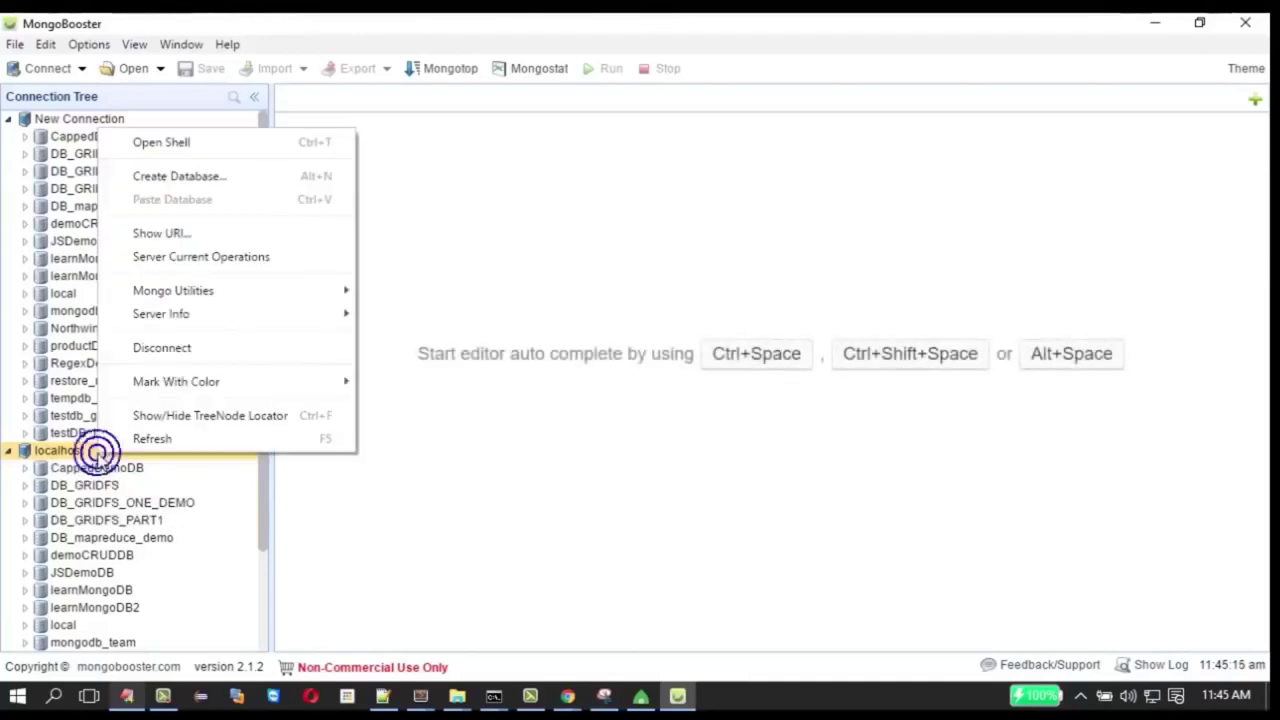
pyautogui.click(162, 349)
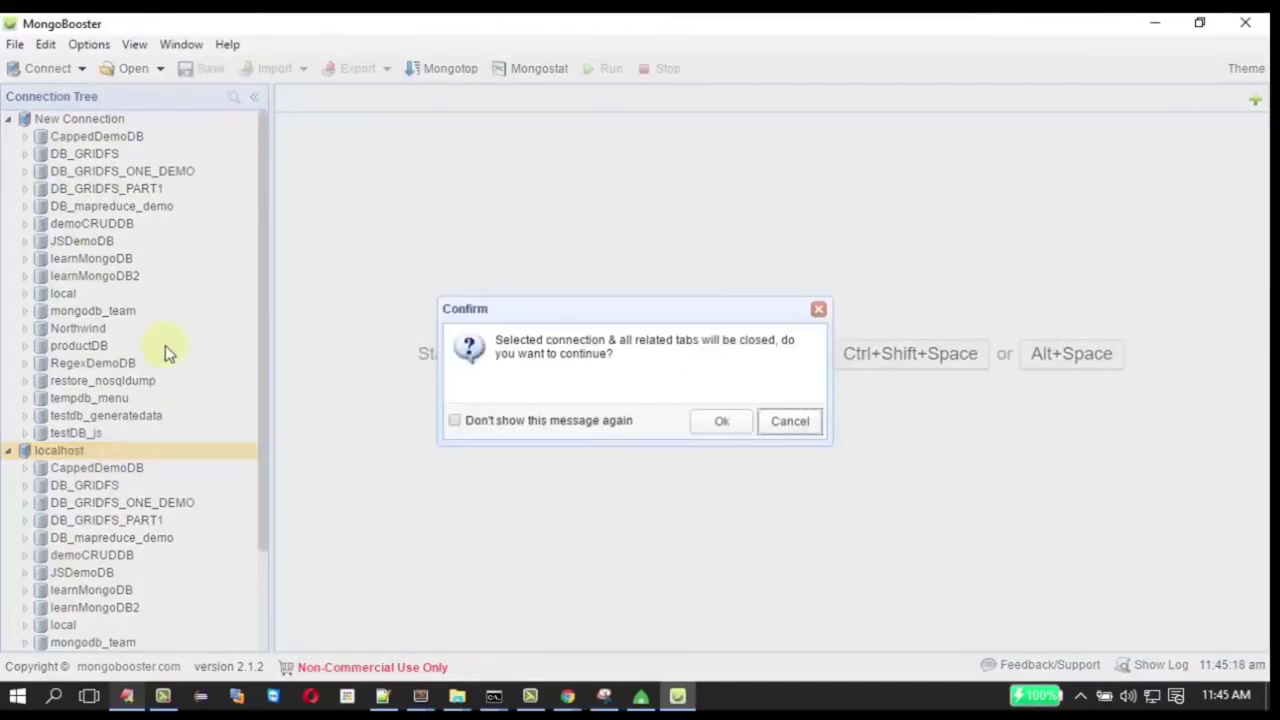
pyautogui.click(729, 427)
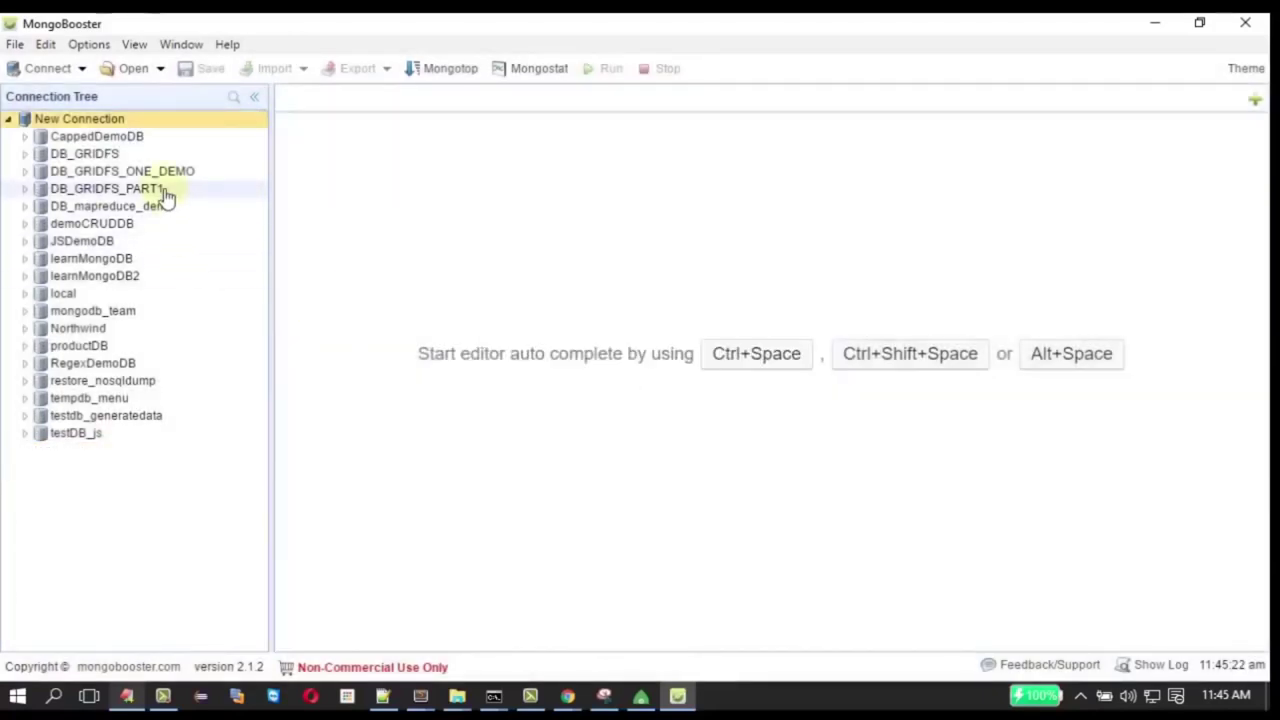
# Create a database named DB_demo_CRUD_MBS under New Connection
pyautogui.rightClick(107, 122)
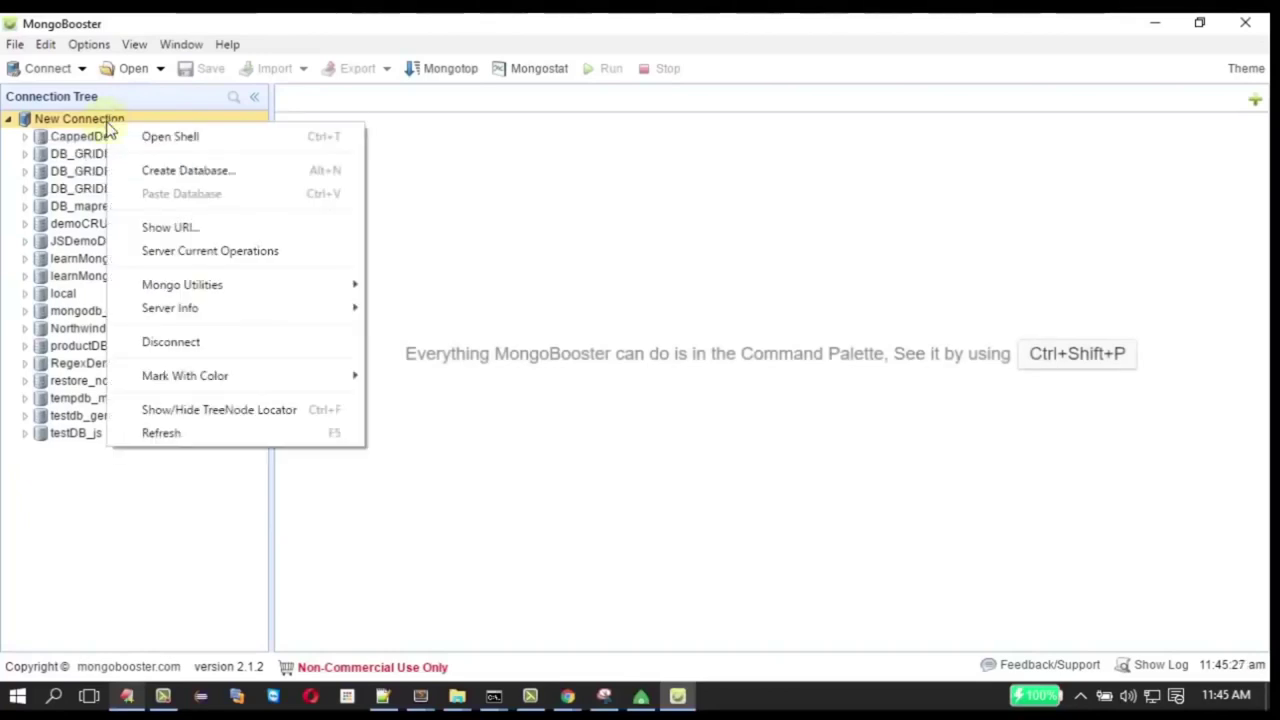
pyautogui.moveTo(182, 310)
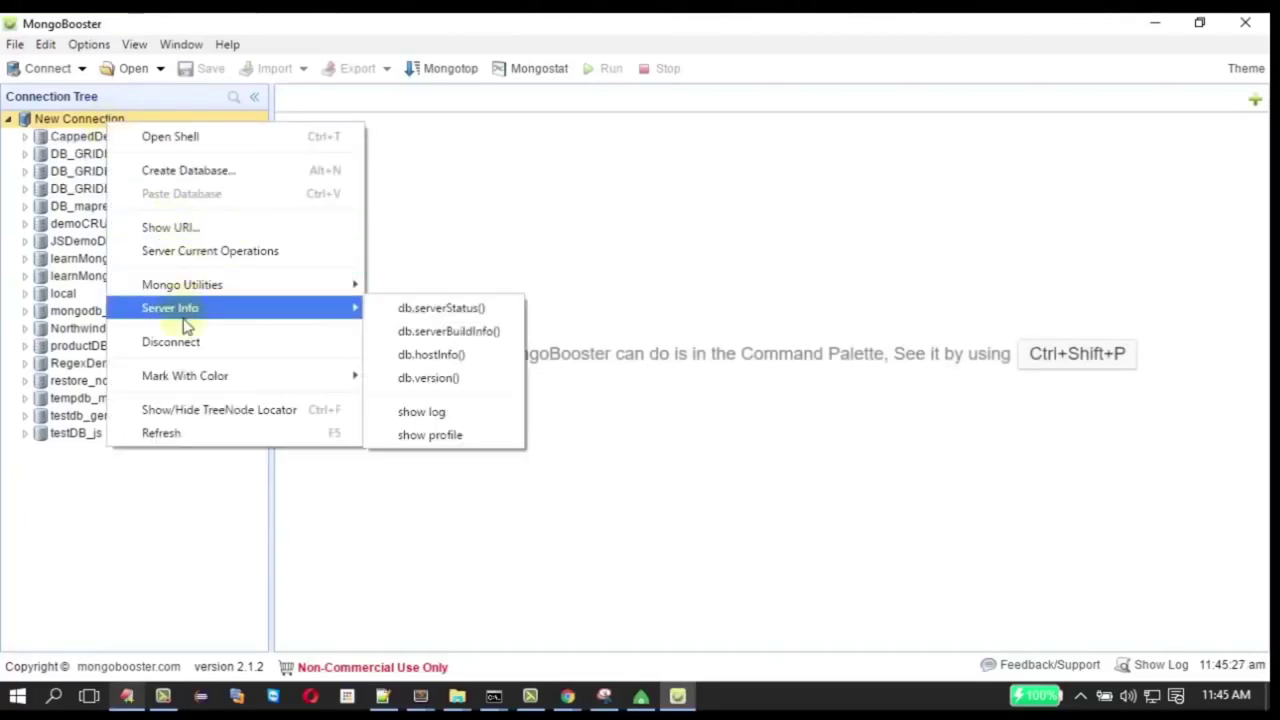
pyautogui.click(178, 172)
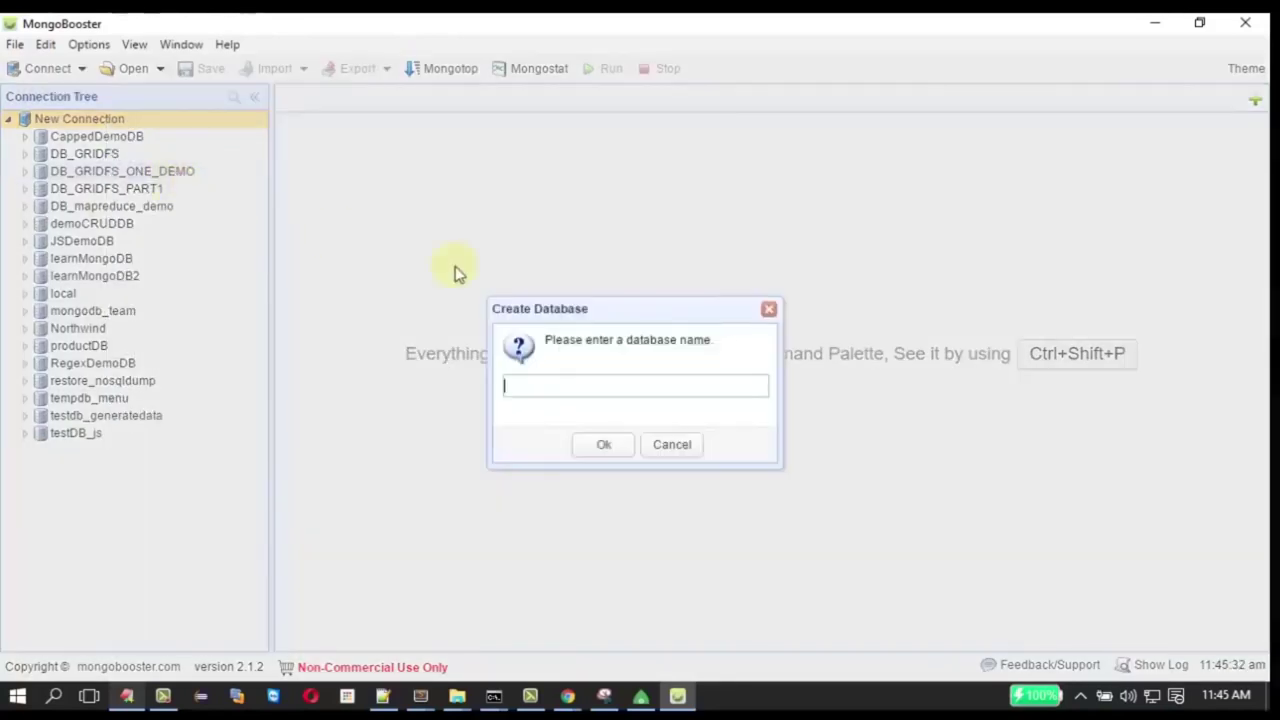
pyautogui.write('DB_demo')
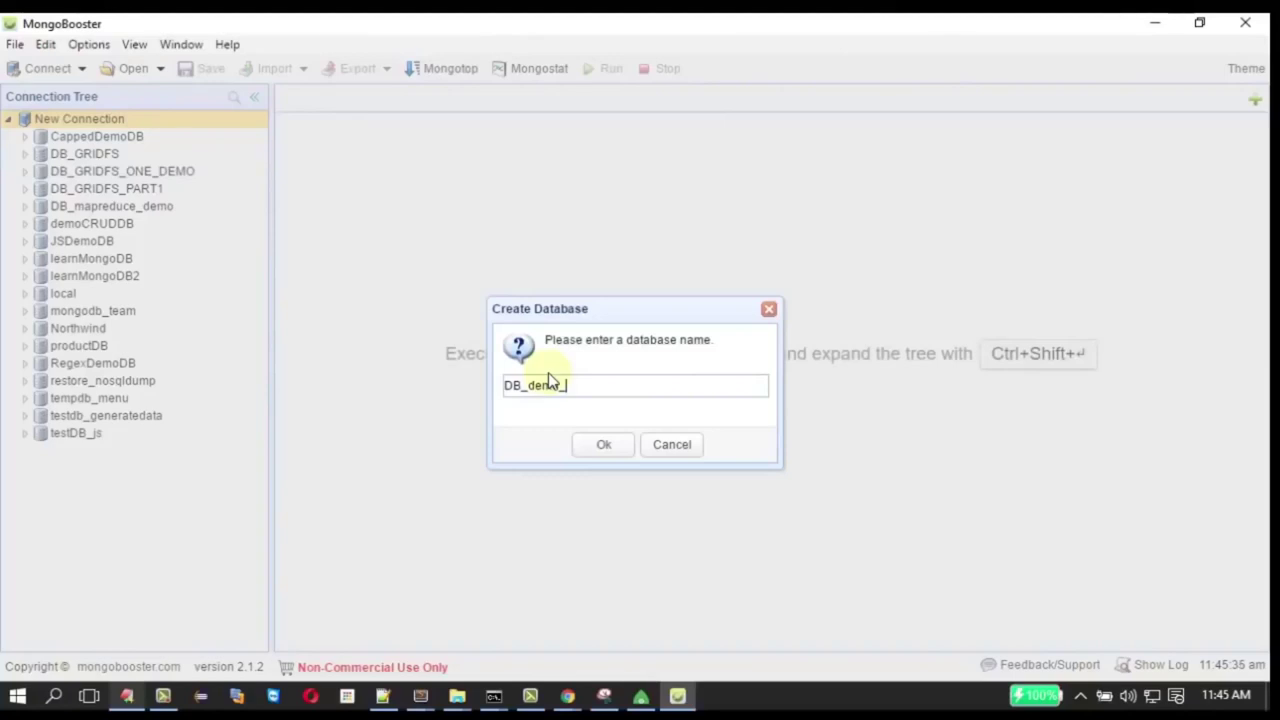
pyautogui.write('_CRUD_MN')
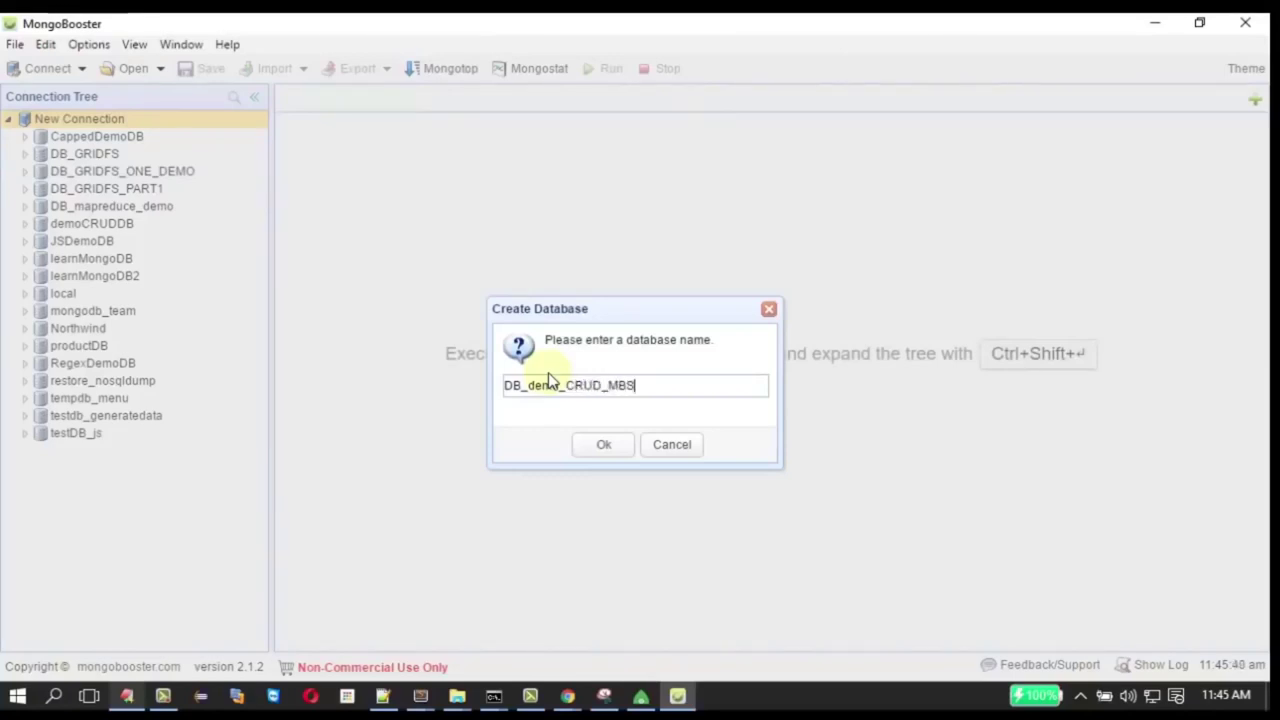
pyautogui.press('Return')
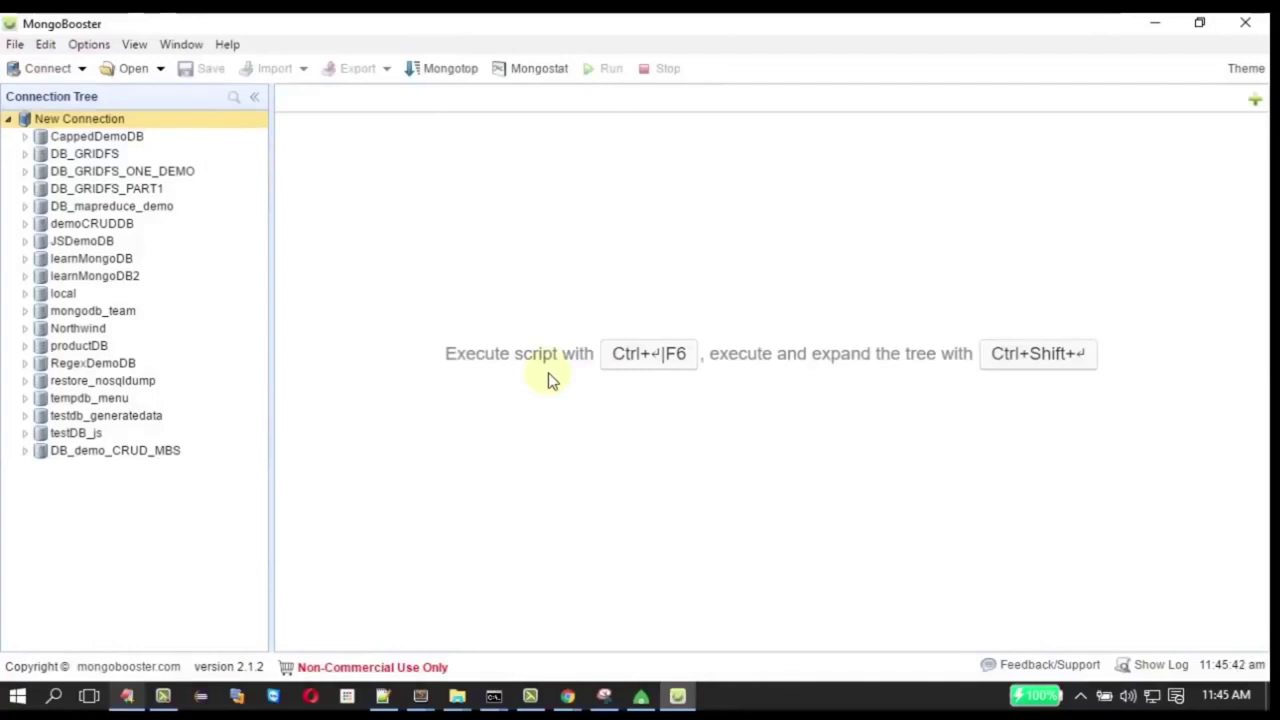
# Create a collection named cols_student_data in the DB_demo_CRUD_MBS database and expand the database to show it
pyautogui.click(141, 456)
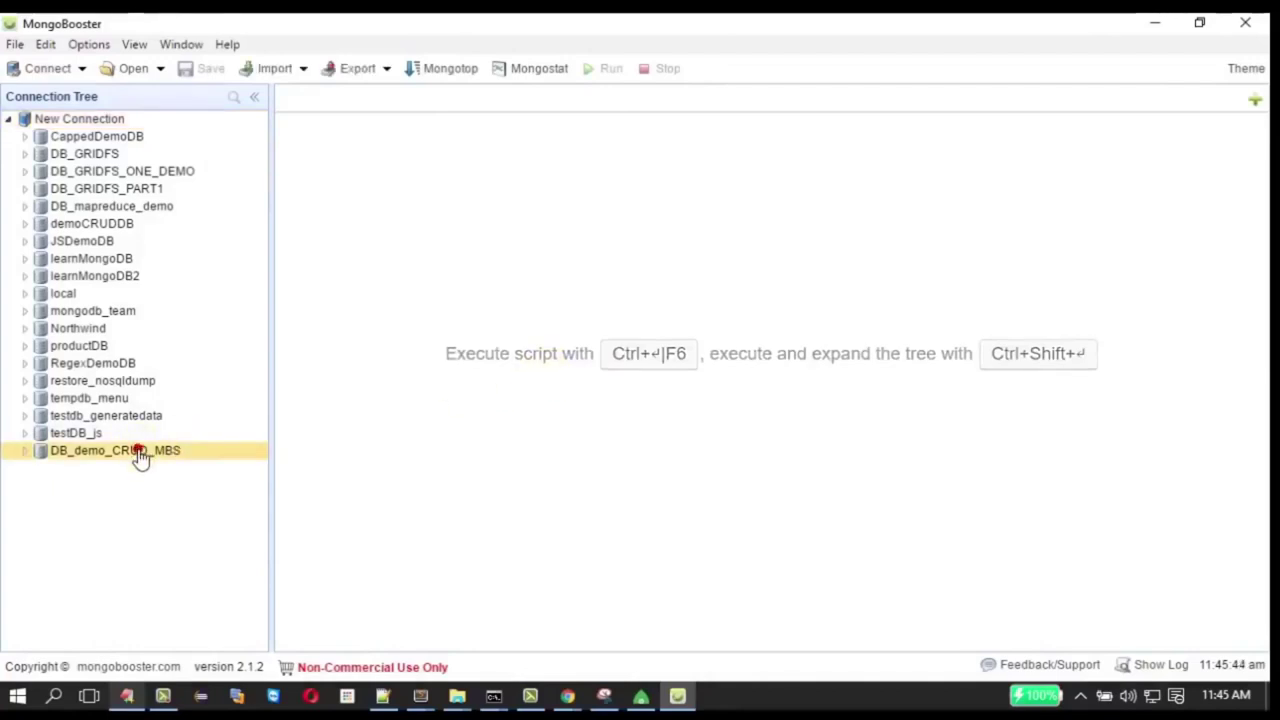
pyautogui.rightClick(141, 456)
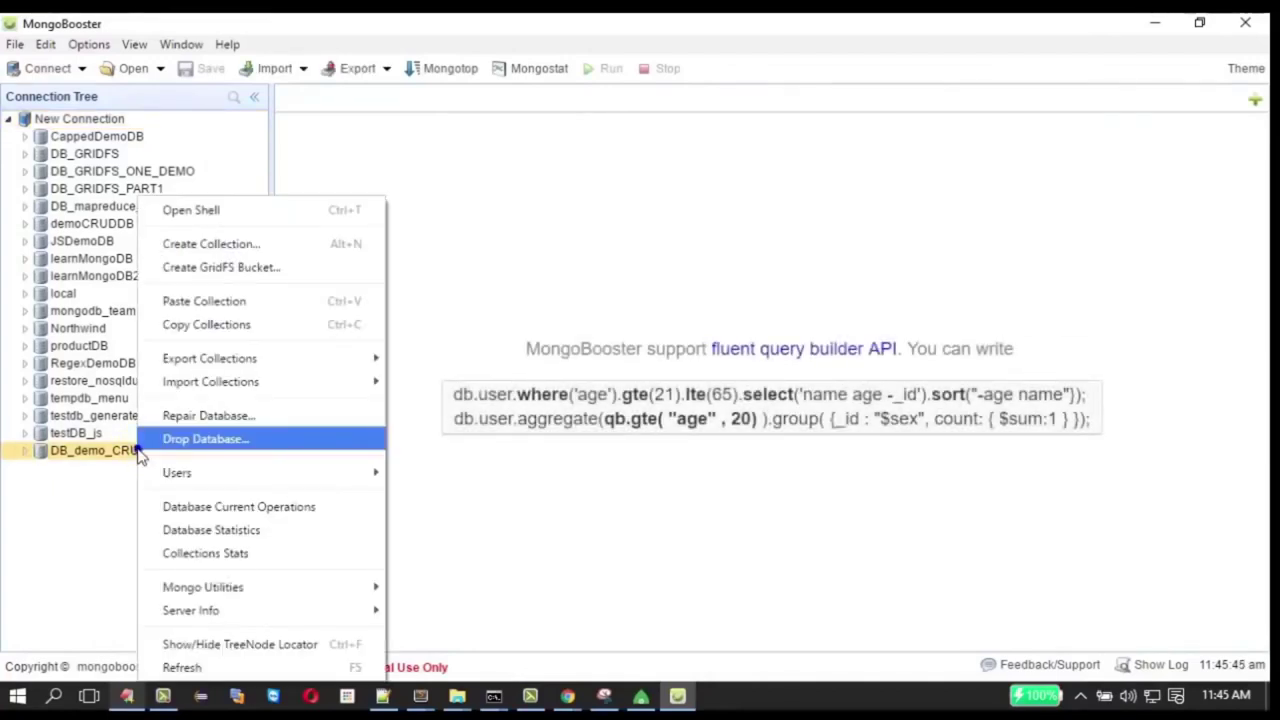
pyautogui.click(85, 493)
pyautogui.rightClick(106, 451)
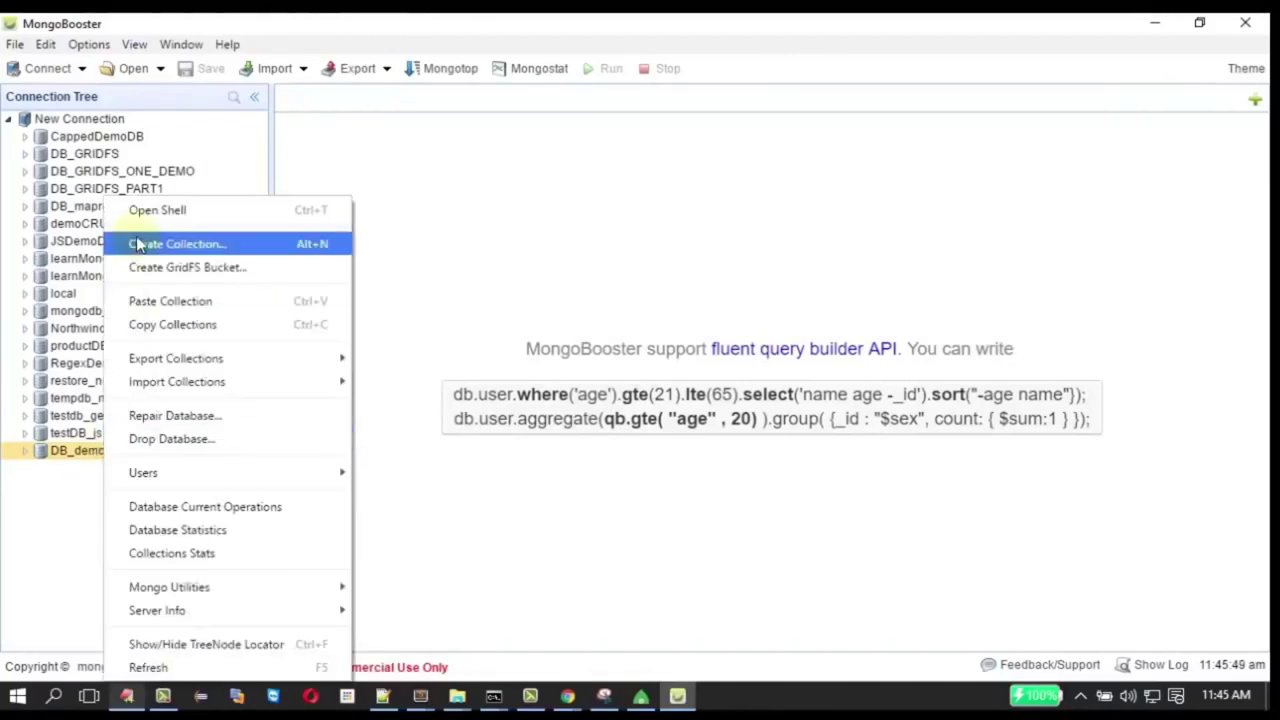
pyautogui.click(141, 246)
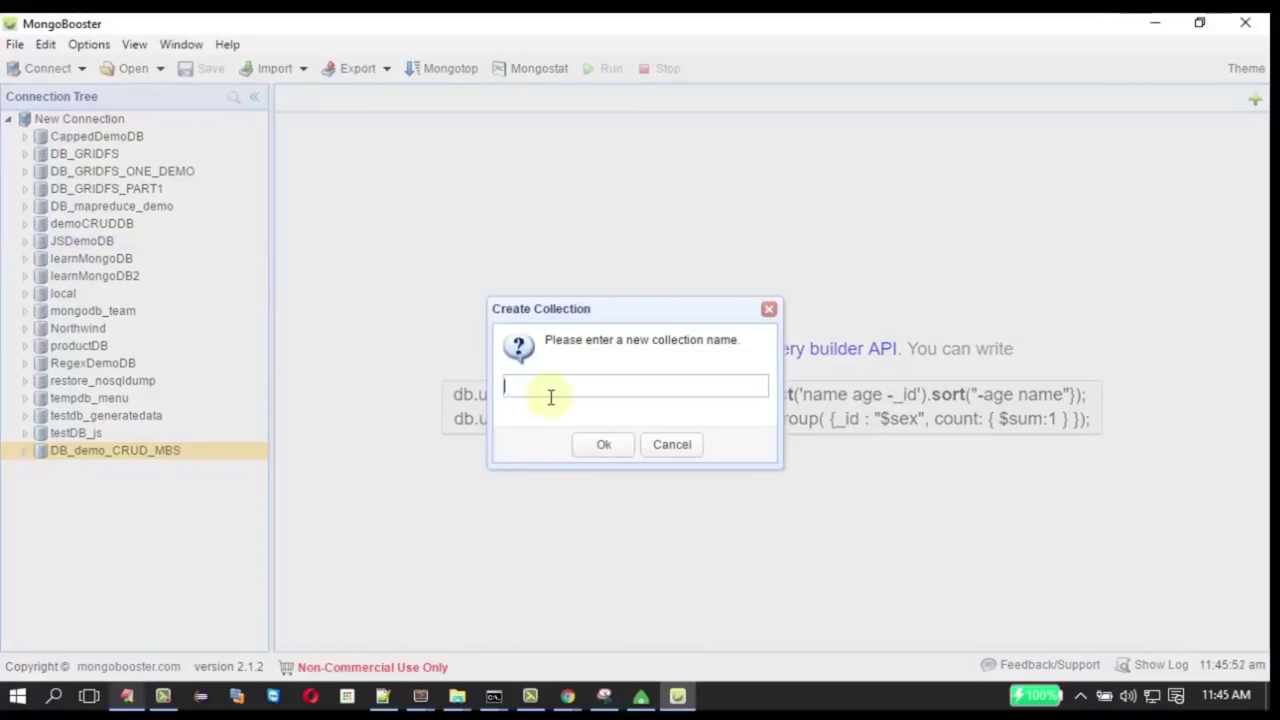
pyautogui.write('cols_student_data')
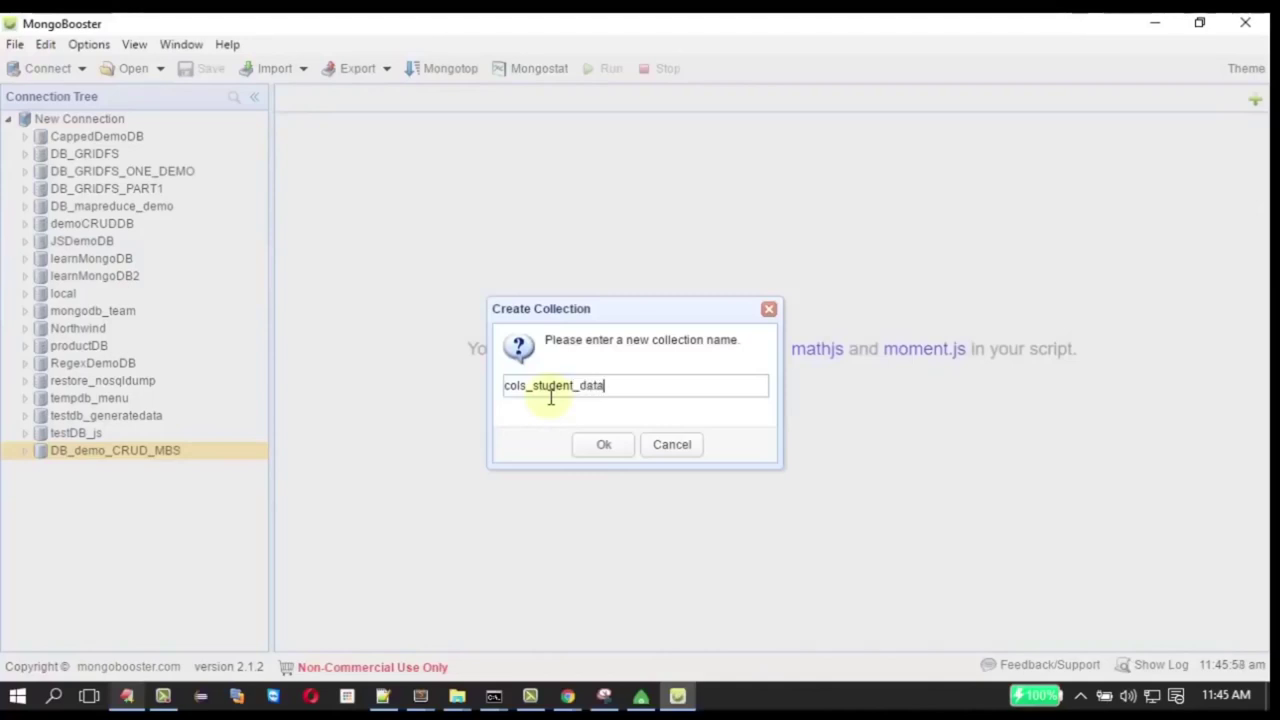
pyautogui.press('Return')
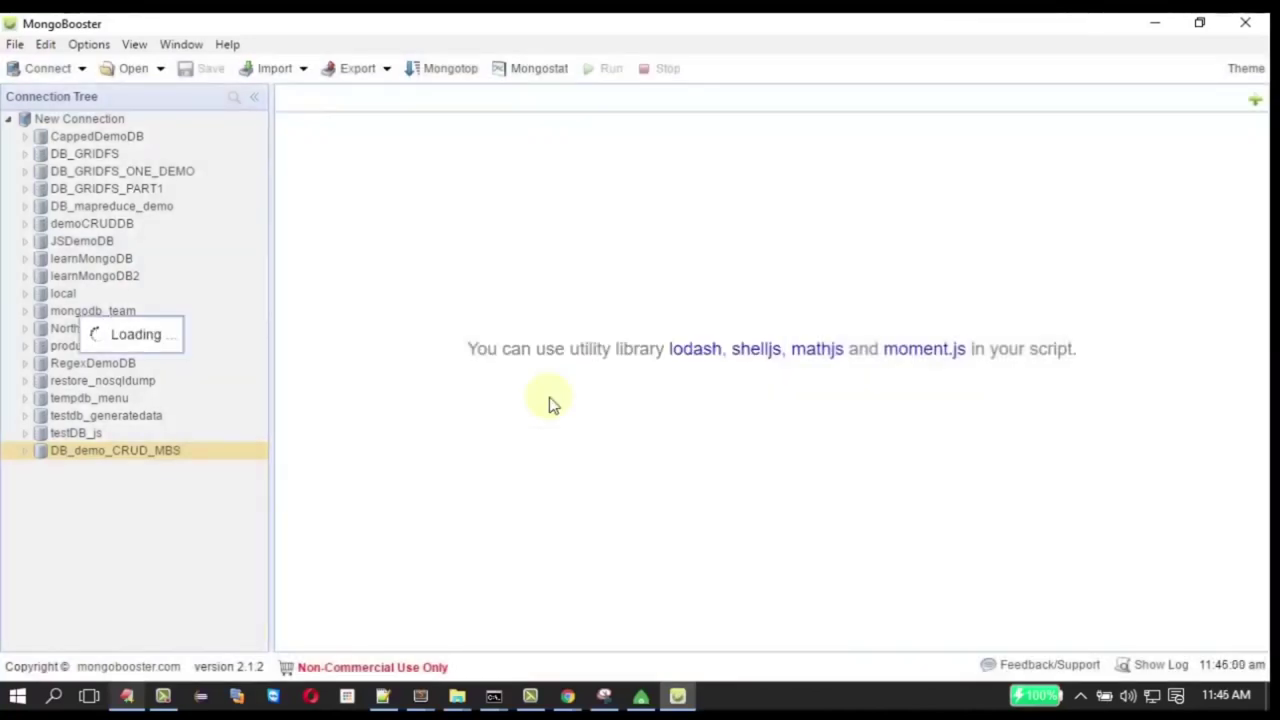
pyautogui.click(24, 451)
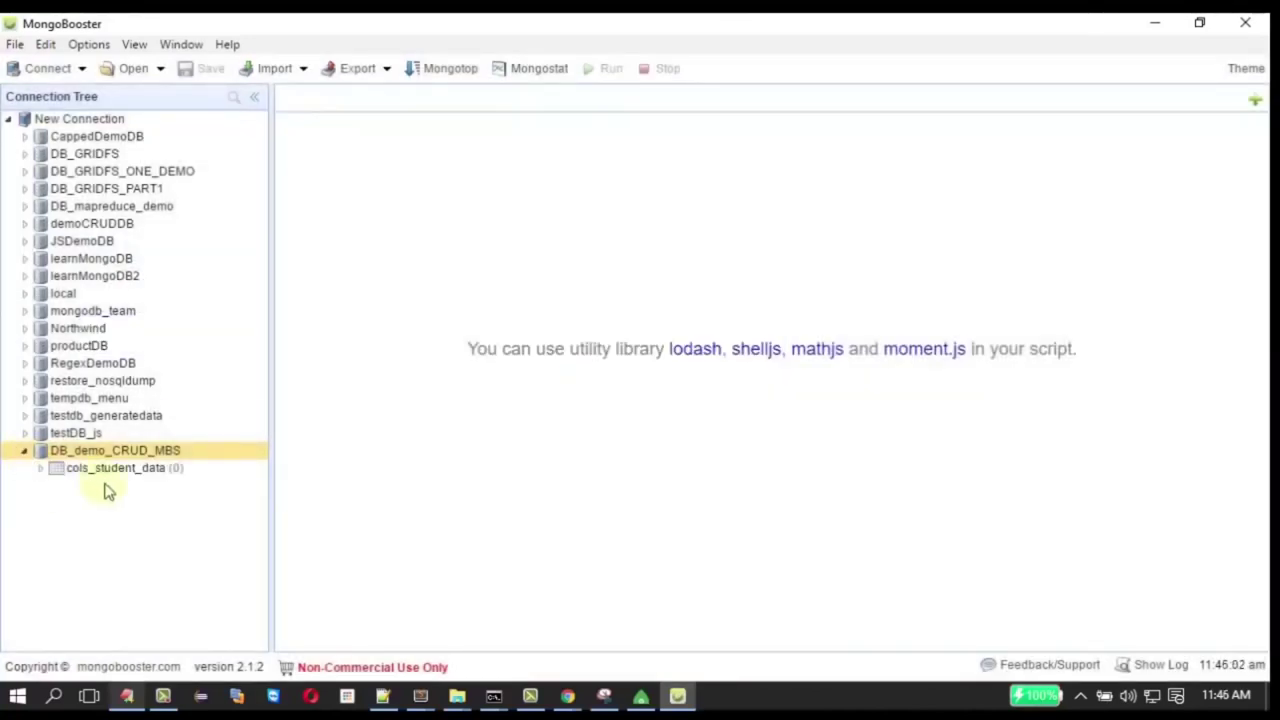
# Open an insert-documents script for the cols_student_data collection
pyautogui.click(95, 472)
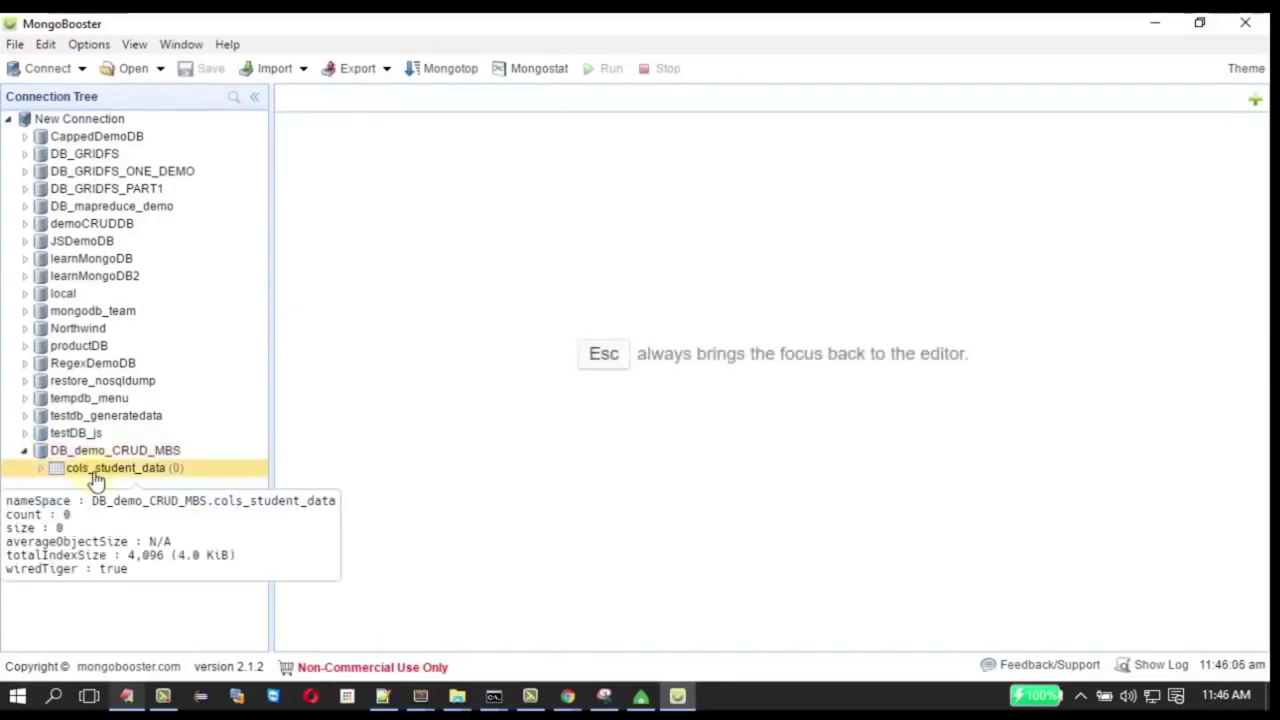
pyautogui.rightClick(95, 481)
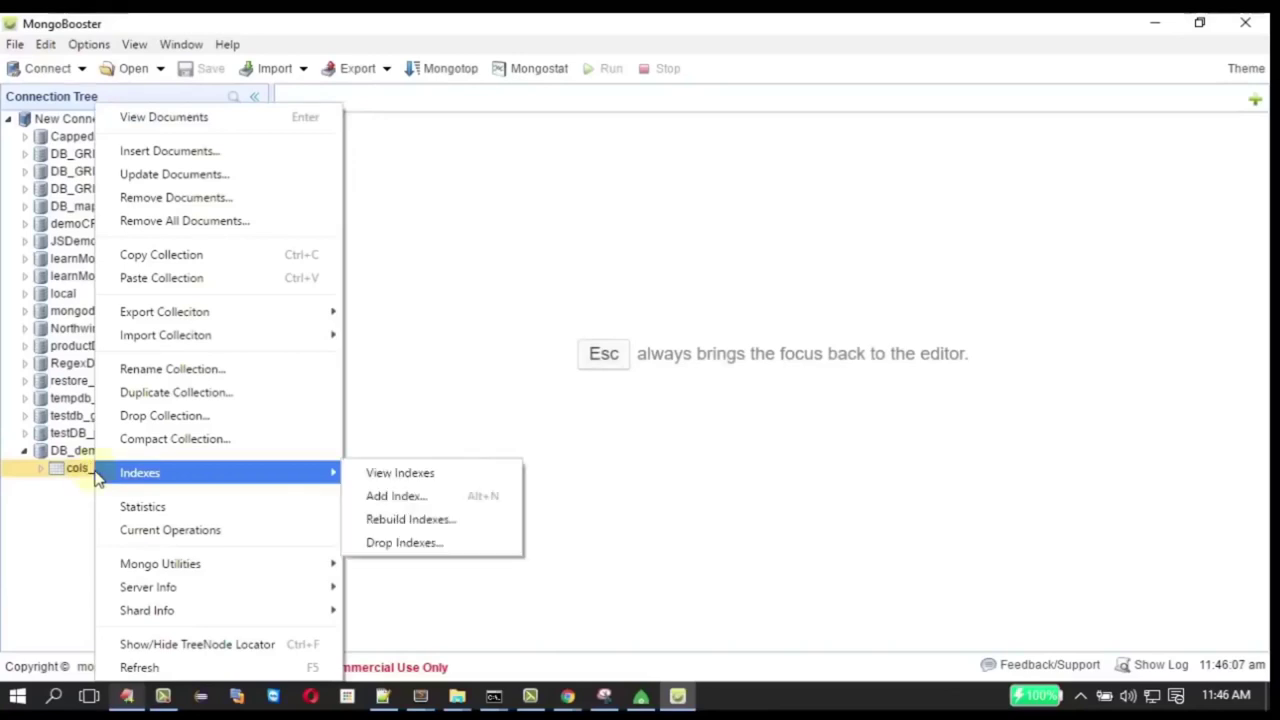
pyautogui.click(145, 155)
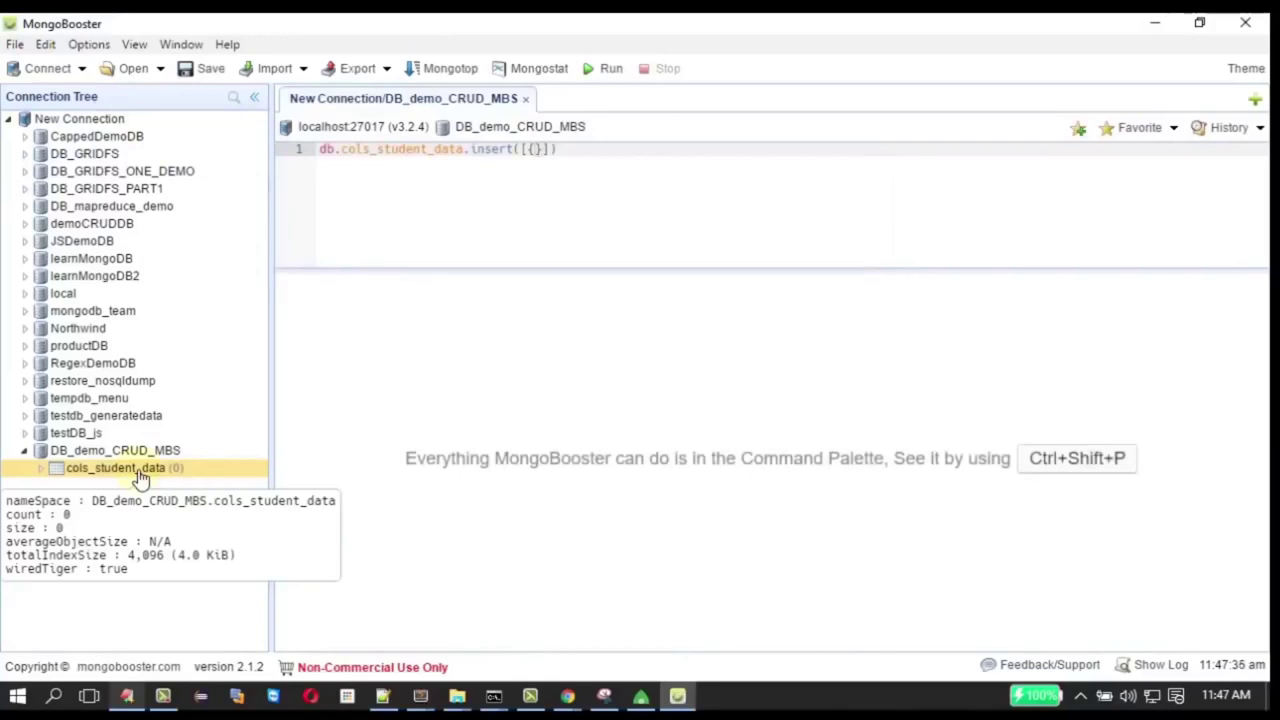
# Write the first document in the insert array with student_id 12 and total_marks 460, followed by a comma
pyautogui.moveTo(352, 150)
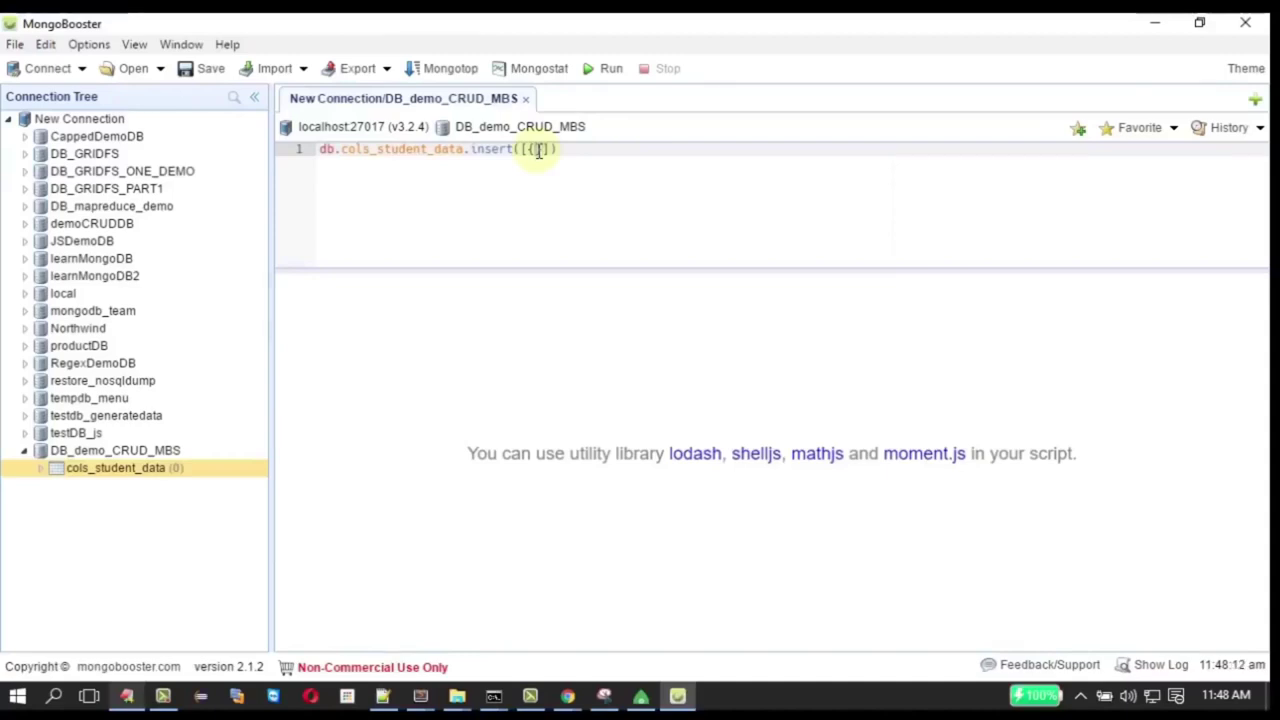
pyautogui.write('de')
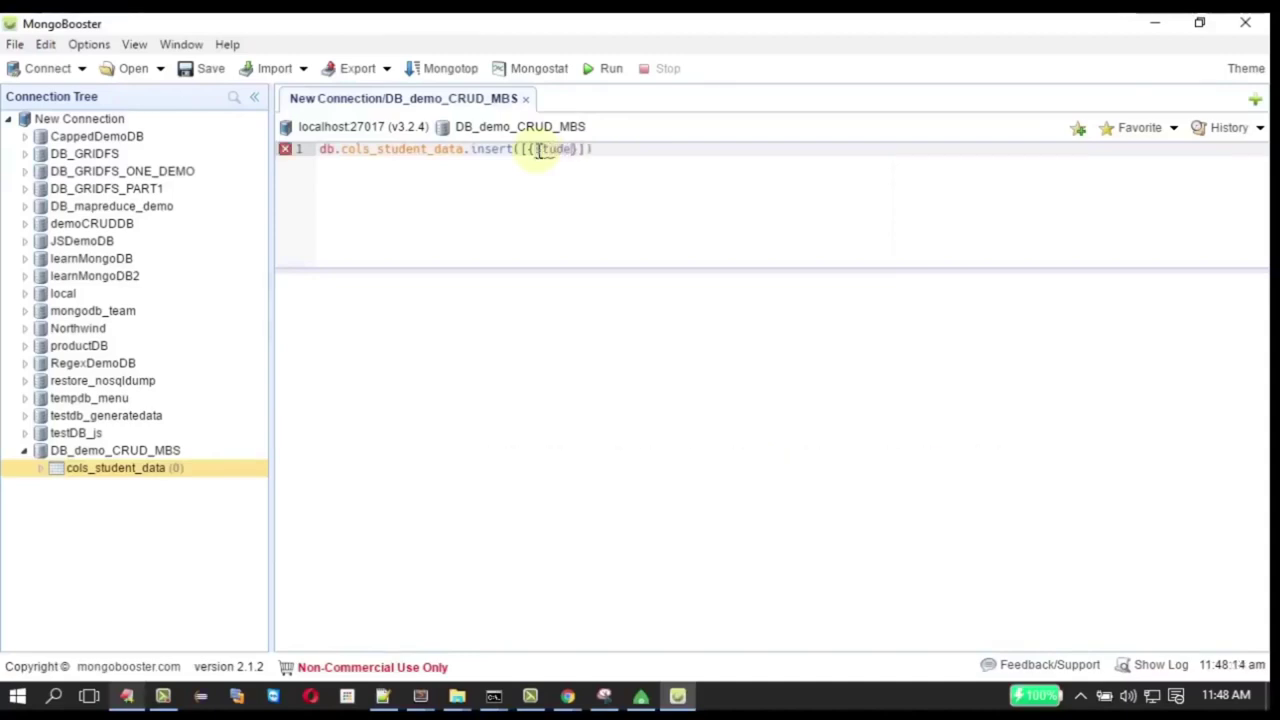
pyautogui.write('nt')
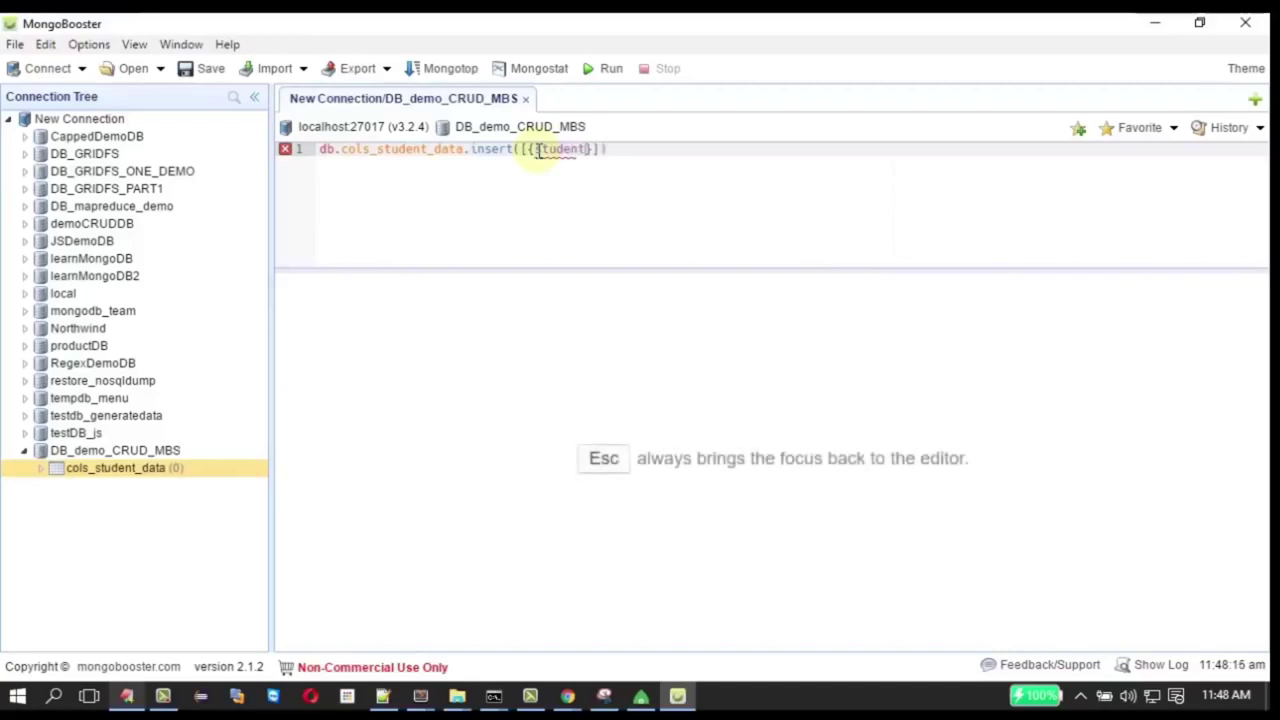
pyautogui.write('_id')
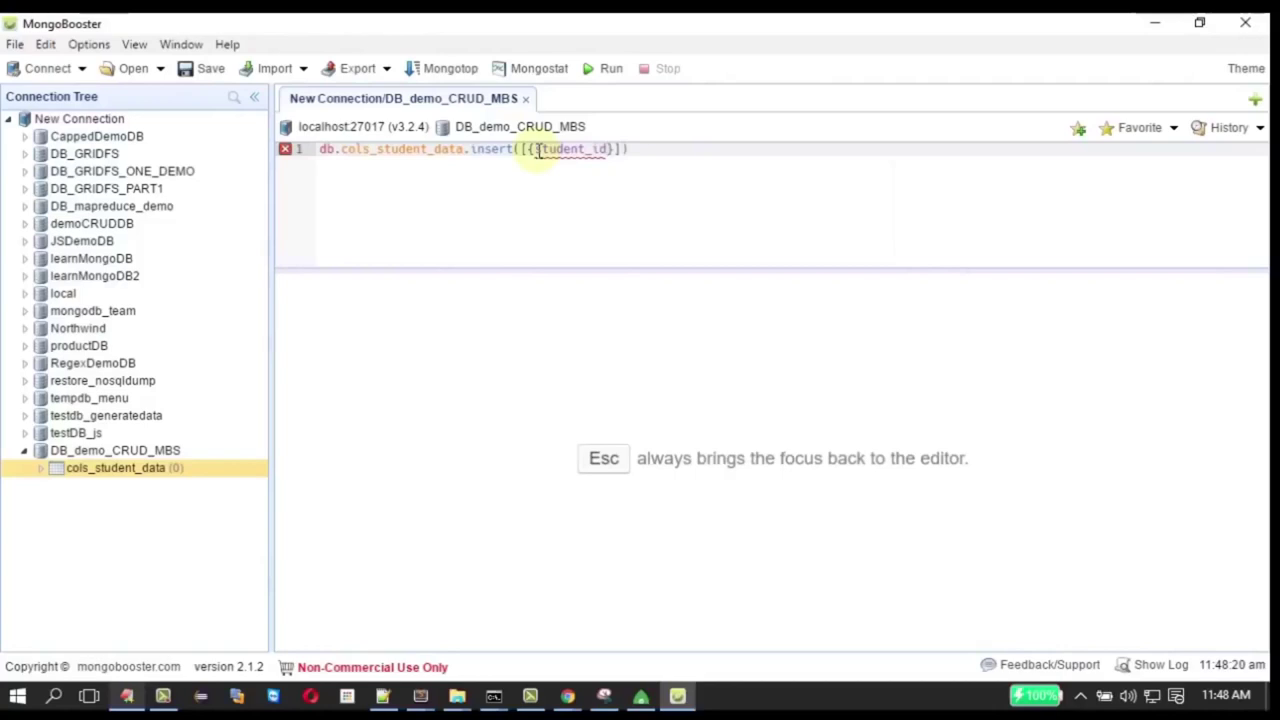
pyautogui.write(":'")
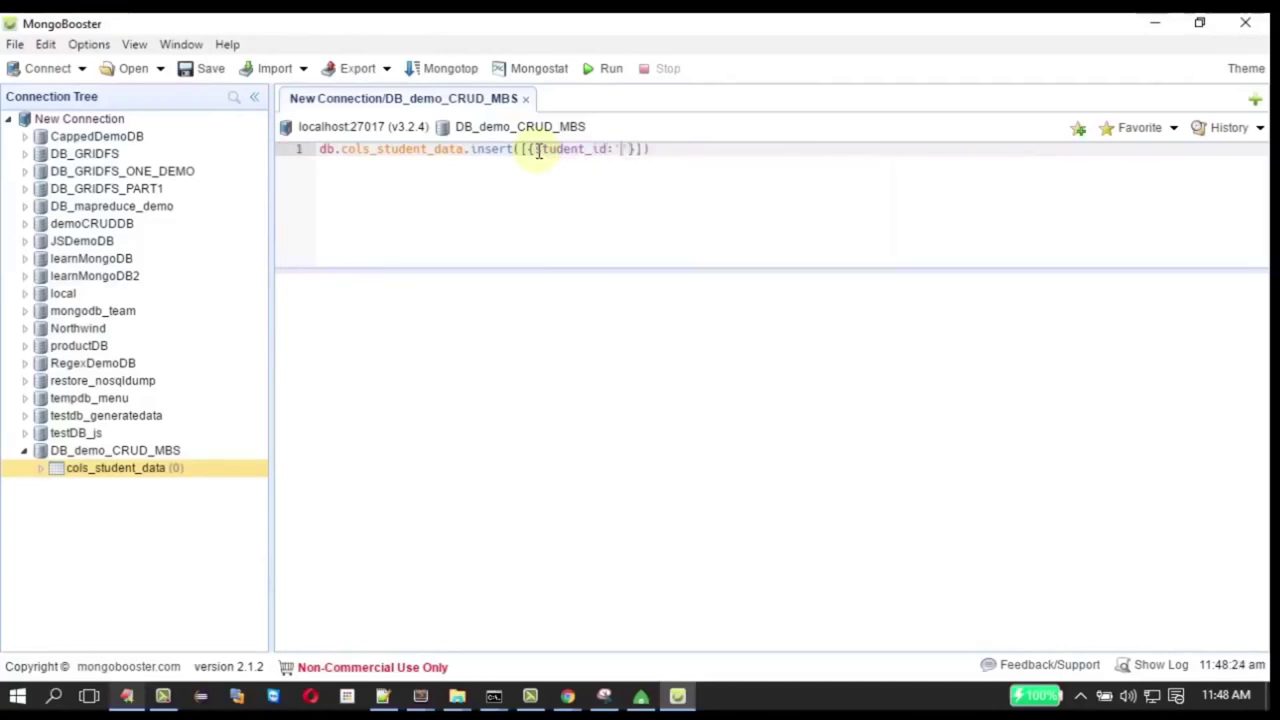
pyautogui.press('BackSpace')
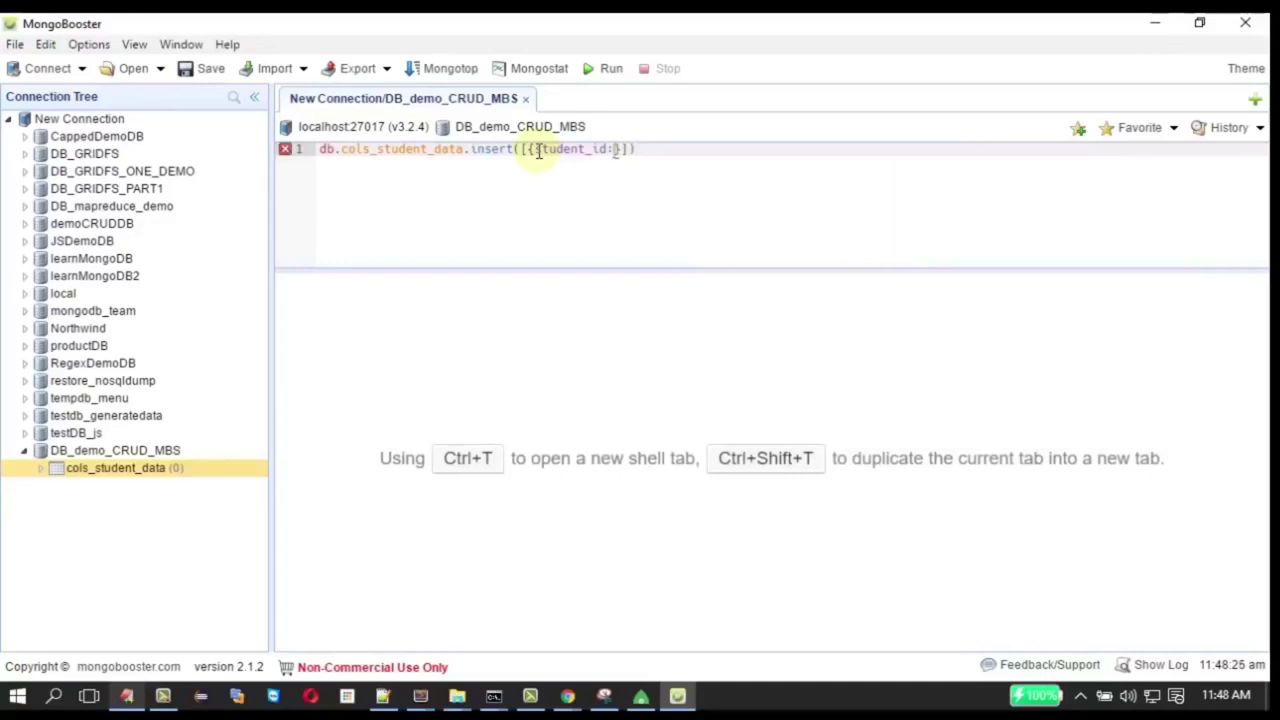
pyautogui.write('12,')
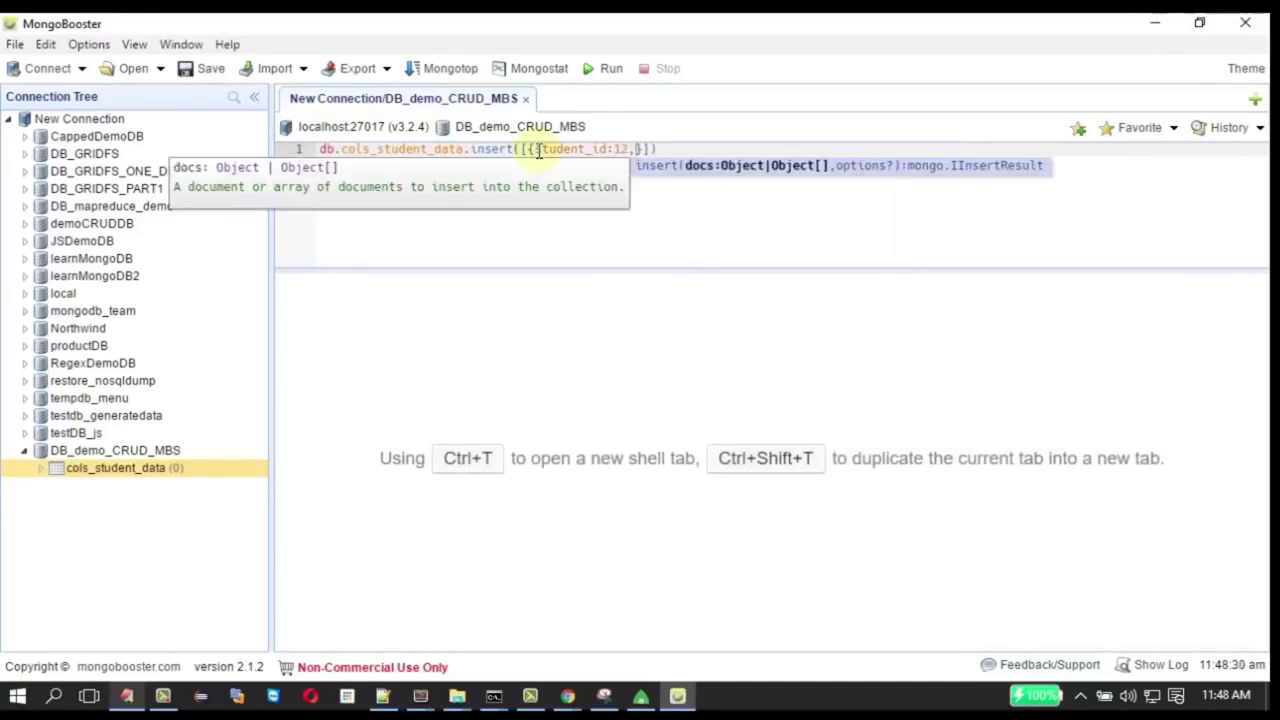
pyautogui.write('total_marks:')
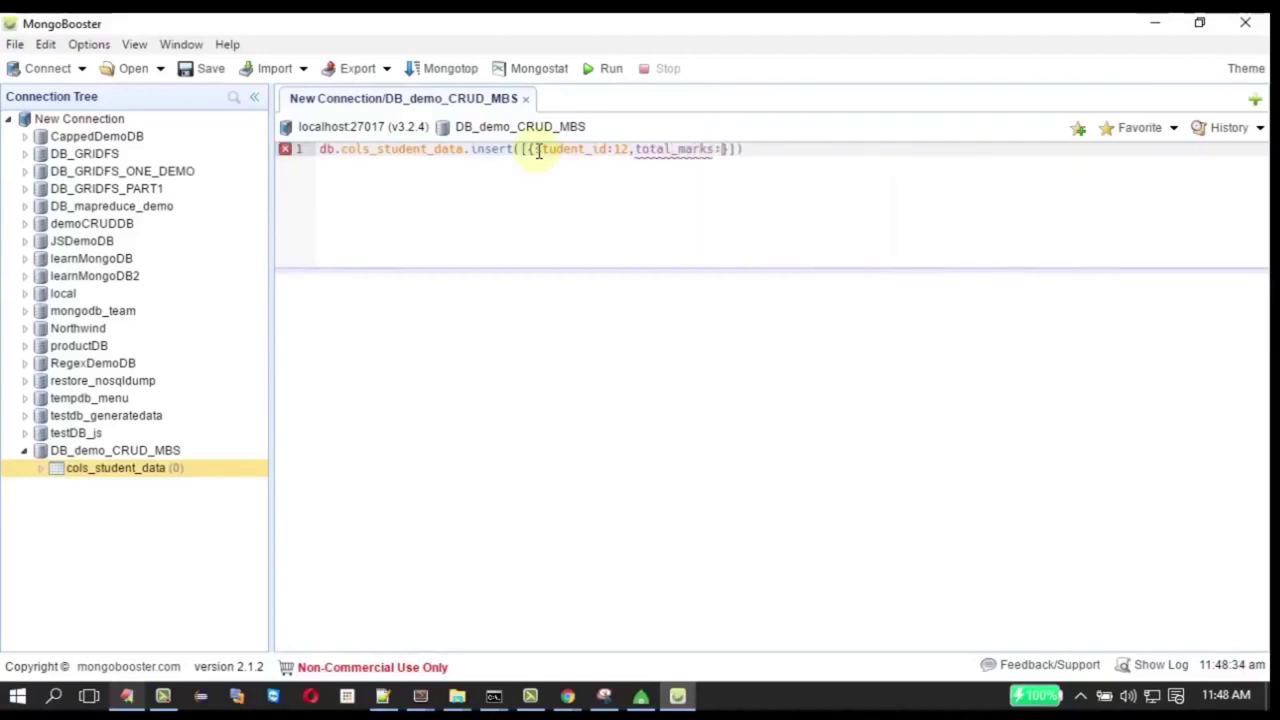
pyautogui.write('46')
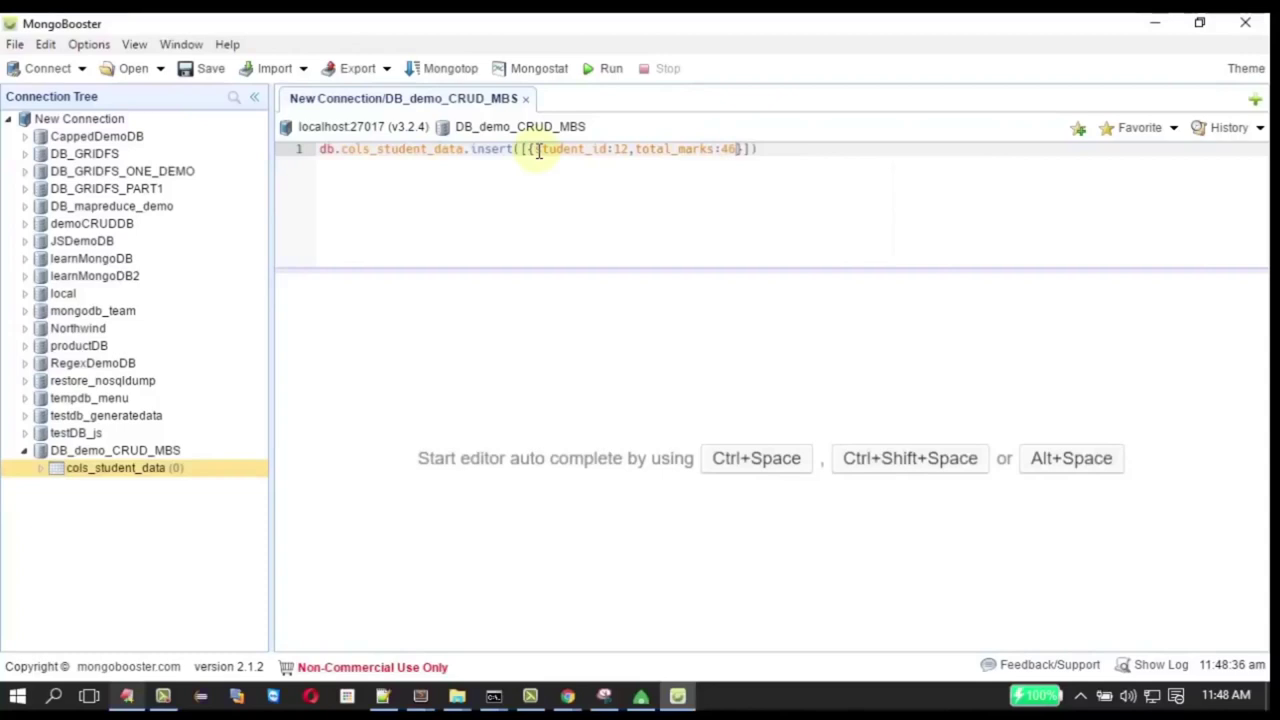
pyautogui.write('0},')
# Duplicate the first document twice inside the insert array, separating the copies with commas
pyautogui.moveTo(523, 149); pyautogui.dragTo(750, 150)
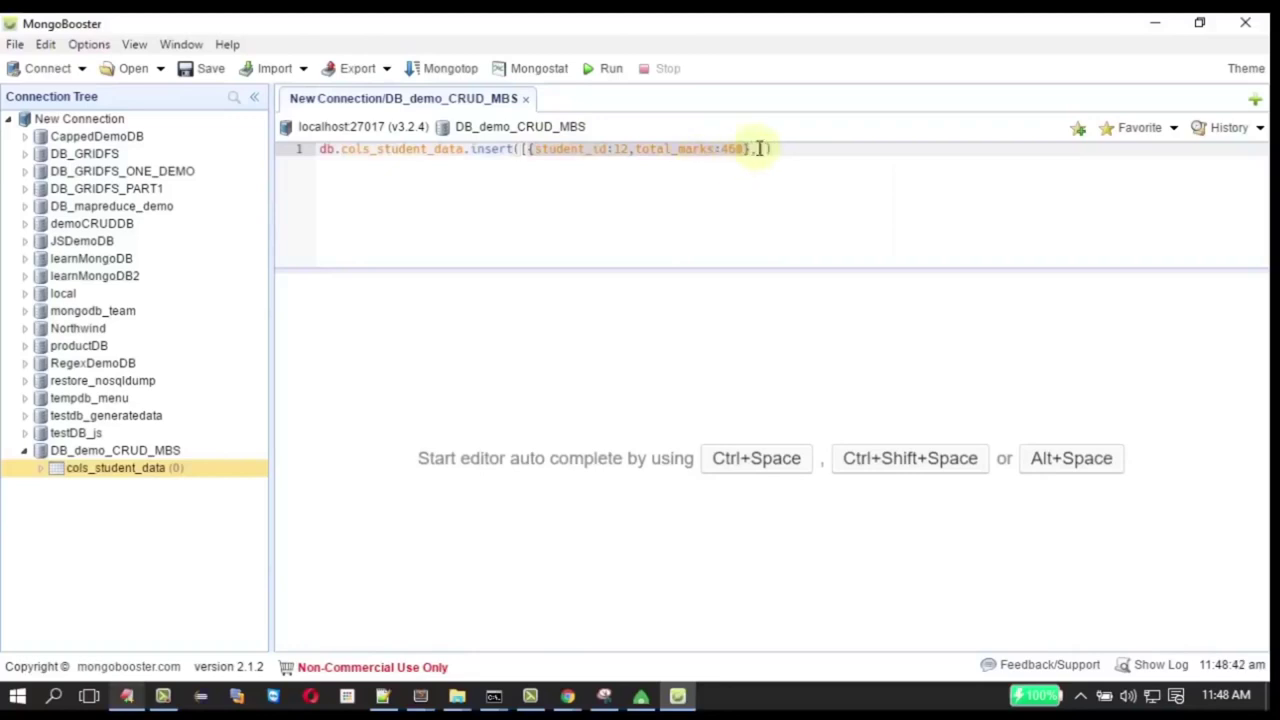
pyautogui.hotkey('ctrl', 'c')
pyautogui.click(758, 148)
pyautogui.hotkey('ctrl', 'v')
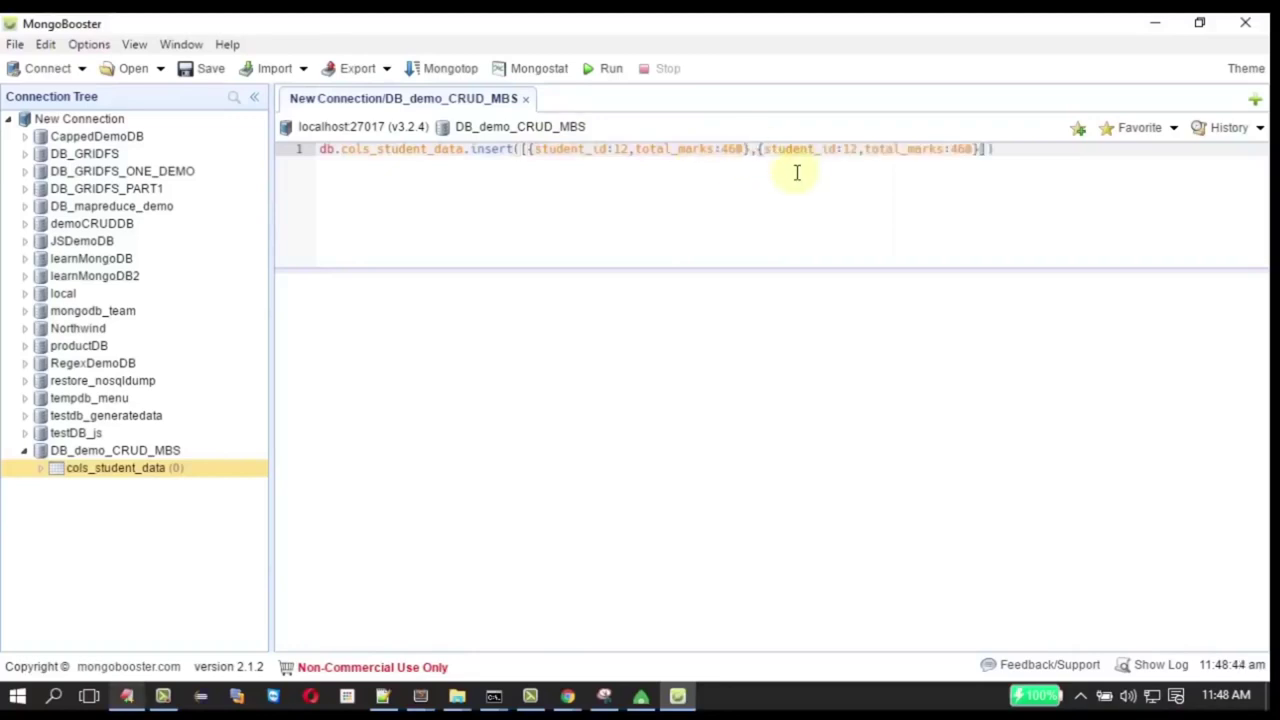
pyautogui.write(',')
pyautogui.hotkey('ctrl', 'v')
# Change the second document to student_id 13 and total_marks 470, and the third to student_id 15 and total_marks 490
pyautogui.click(849, 150)
pyautogui.press('BackSpace')
pyautogui.write('3')
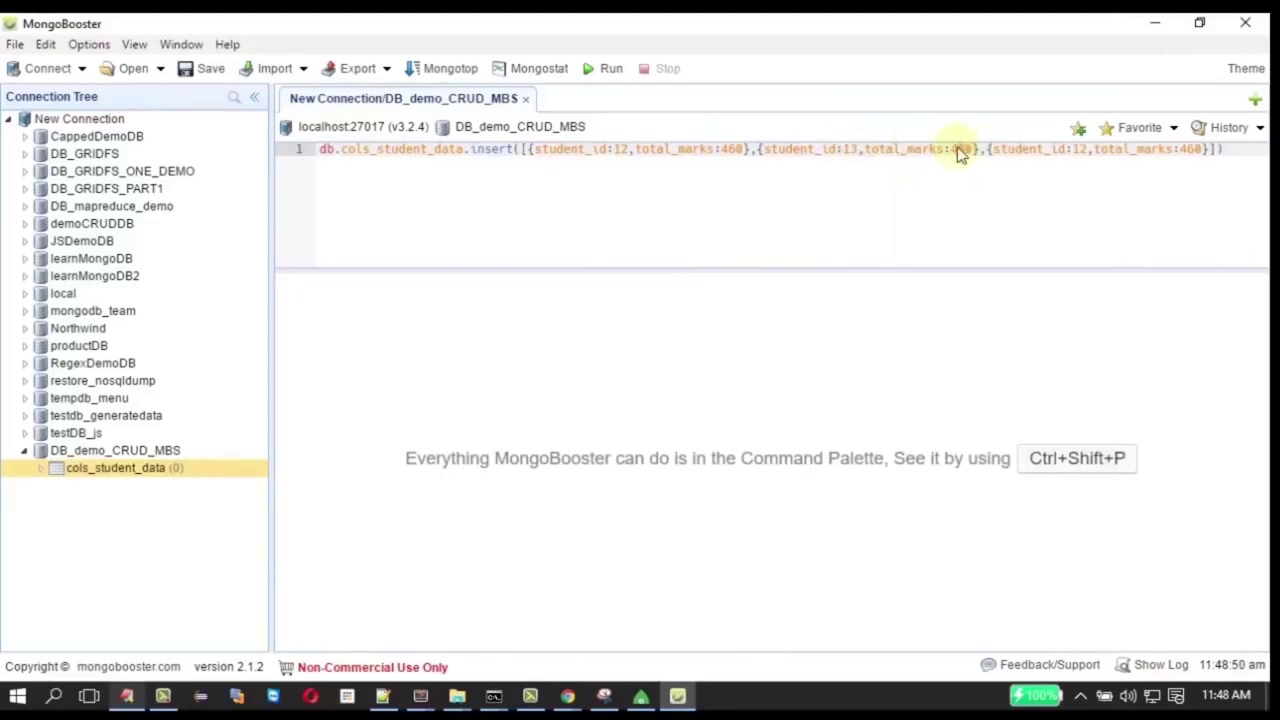
pyautogui.press('BackSpace')
pyautogui.write('7')
pyautogui.click(1082, 152)
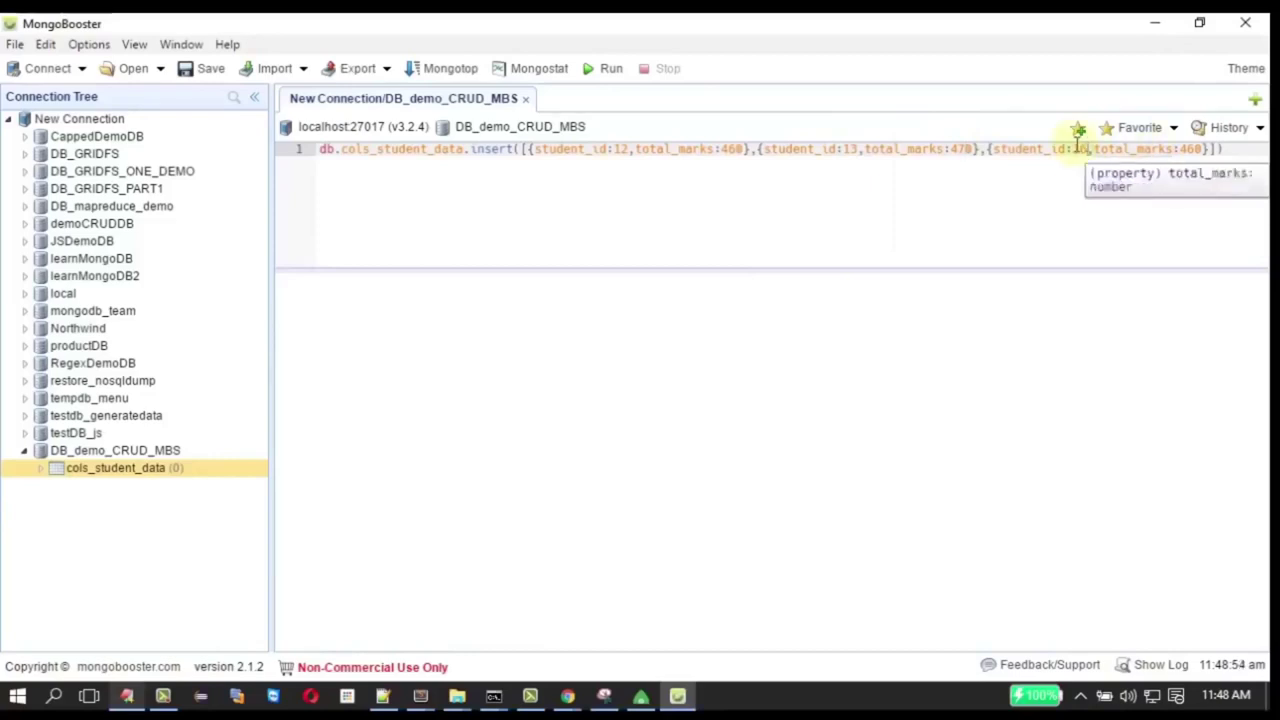
pyautogui.press('BackSpace')
pyautogui.write('5')
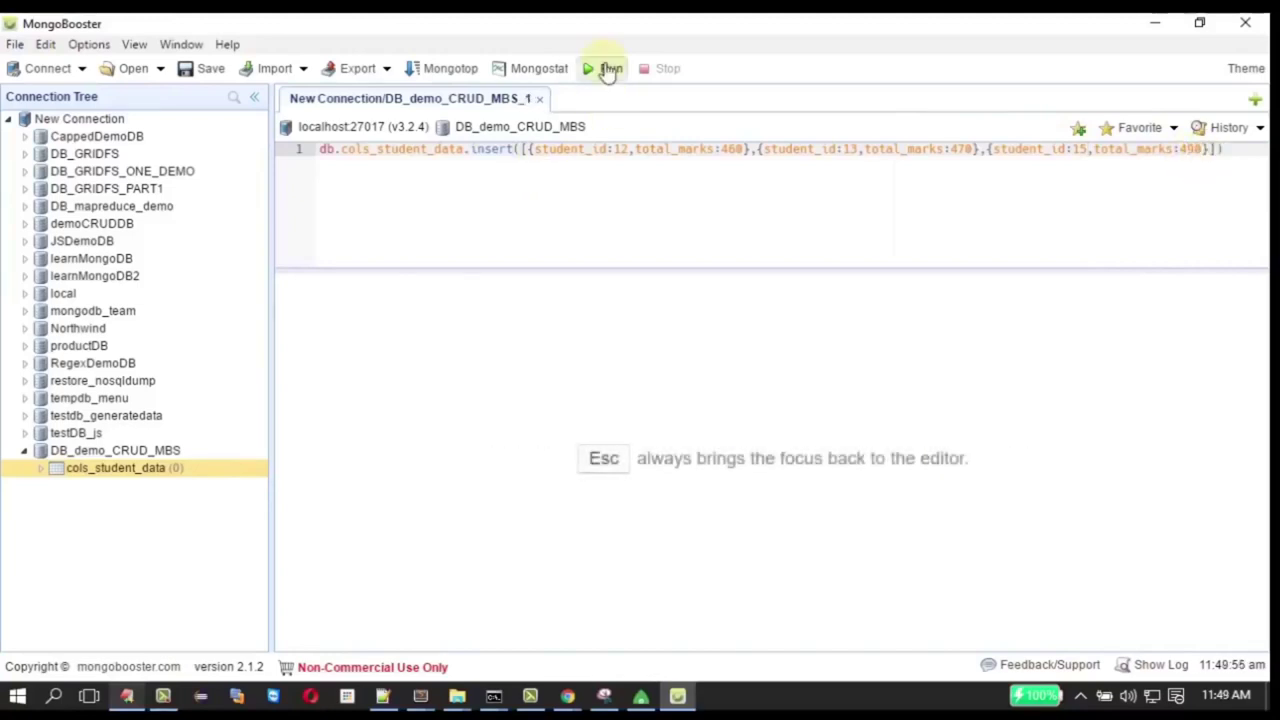
# Run the insert script and check both the result fields and the insert message
pyautogui.click(610, 70)
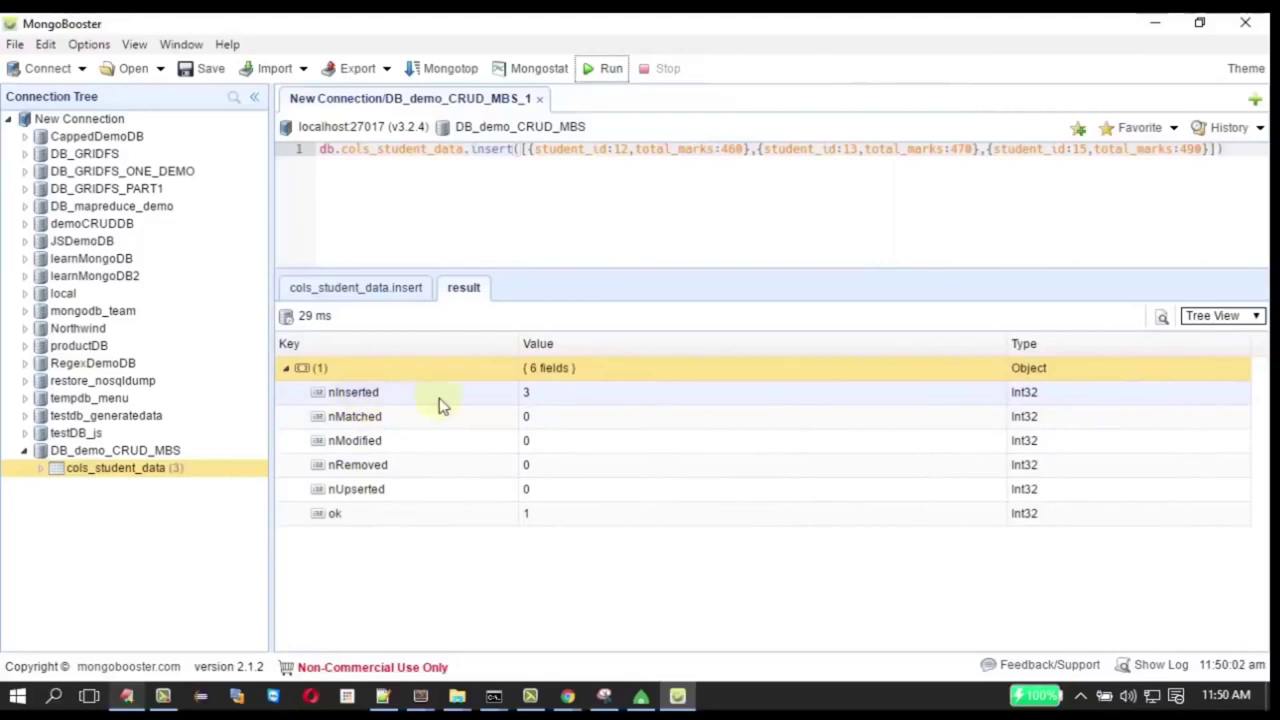
pyautogui.click(540, 400)
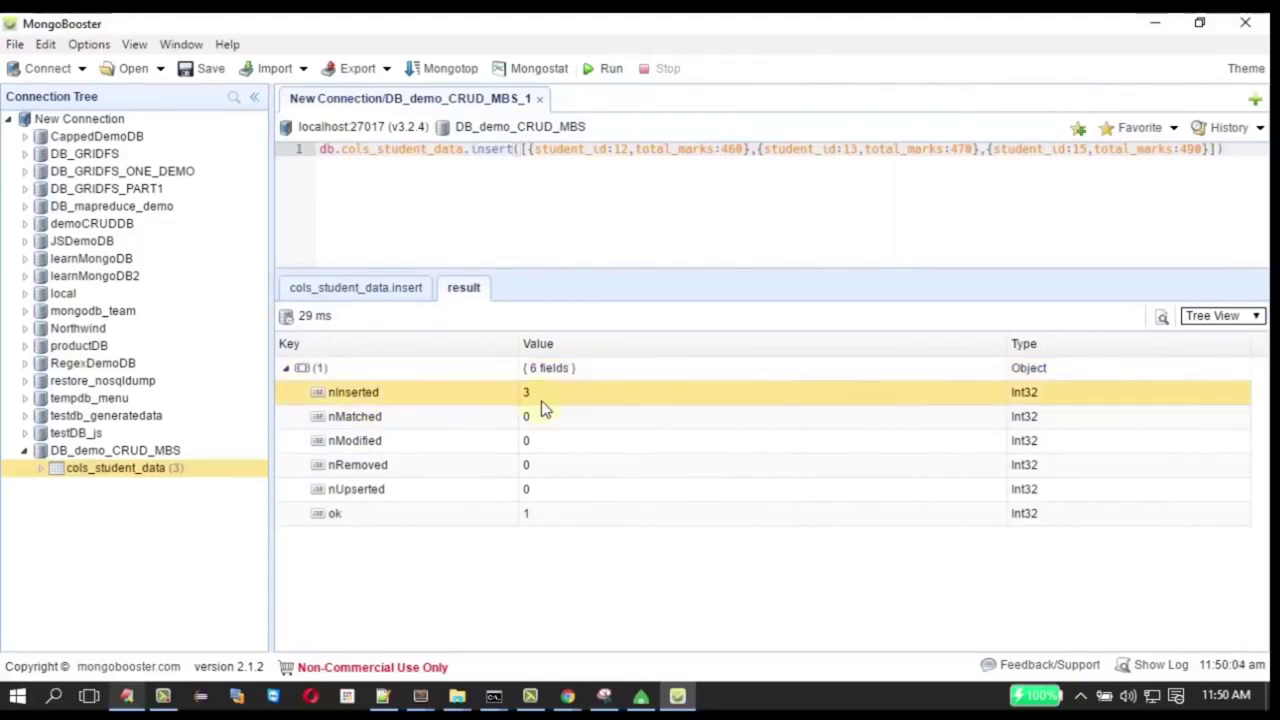
pyautogui.click(360, 288)
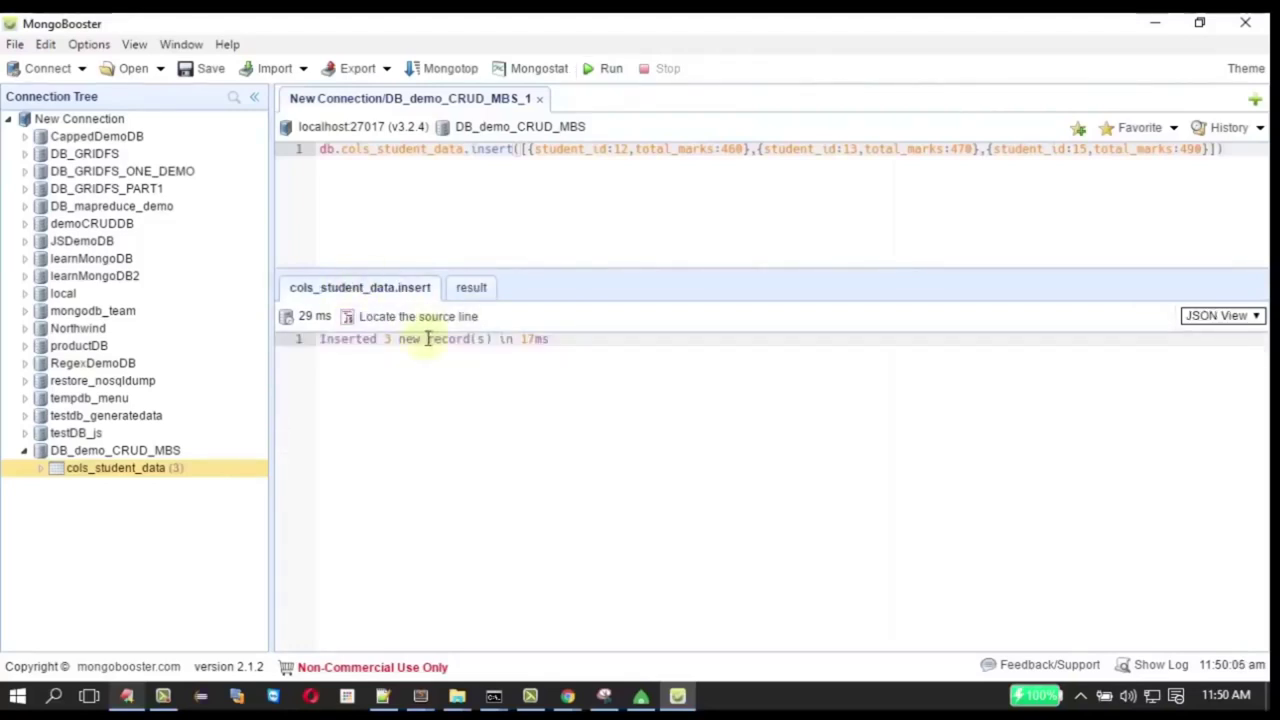
# View all documents of cols_student_data and compare the result display formats, including JSON View, before returning to Tree View
pyautogui.rightClick(162, 478)
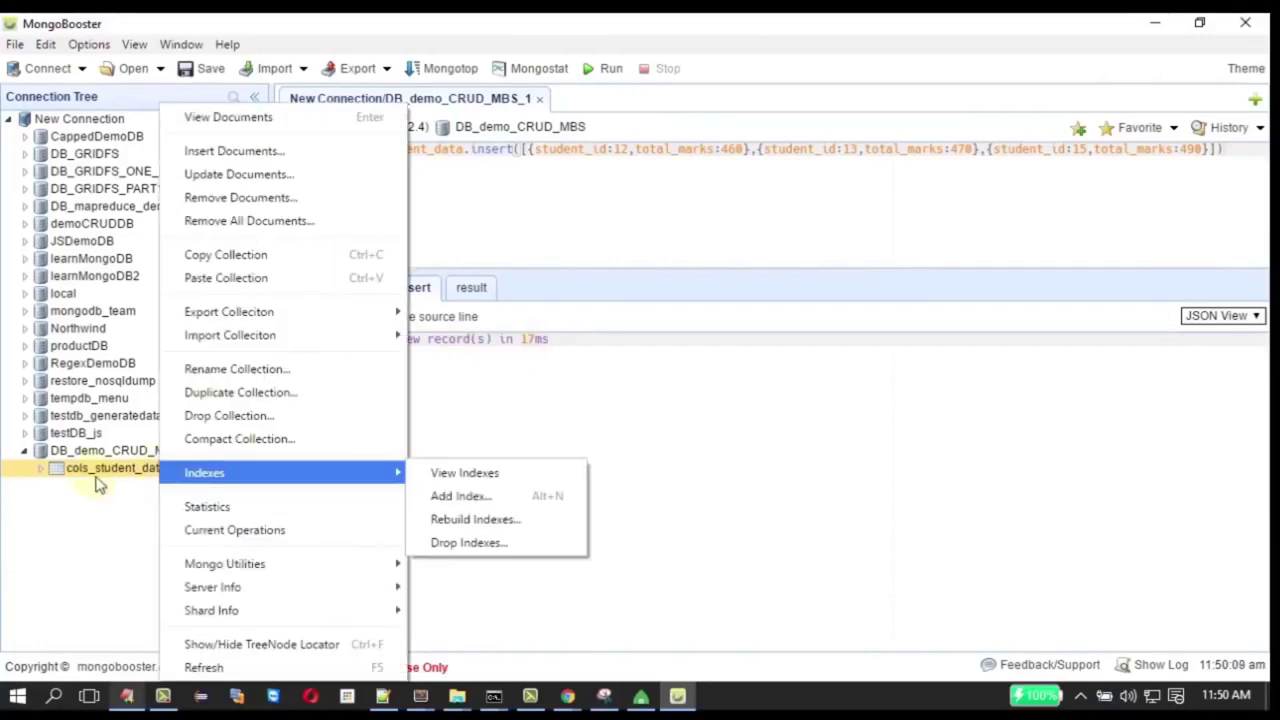
pyautogui.click(205, 117)
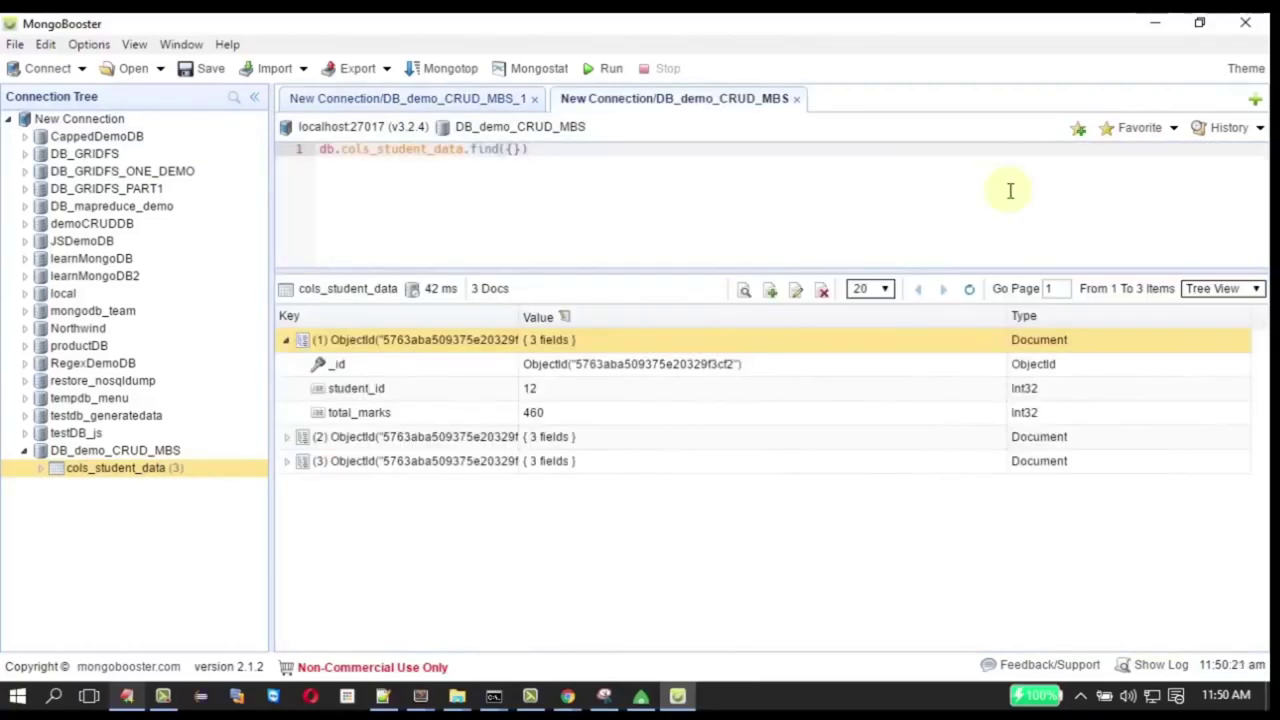
pyautogui.click(1226, 294)
pyautogui.click(1216, 321)
pyautogui.click(1197, 285)
pyautogui.click(1210, 336)
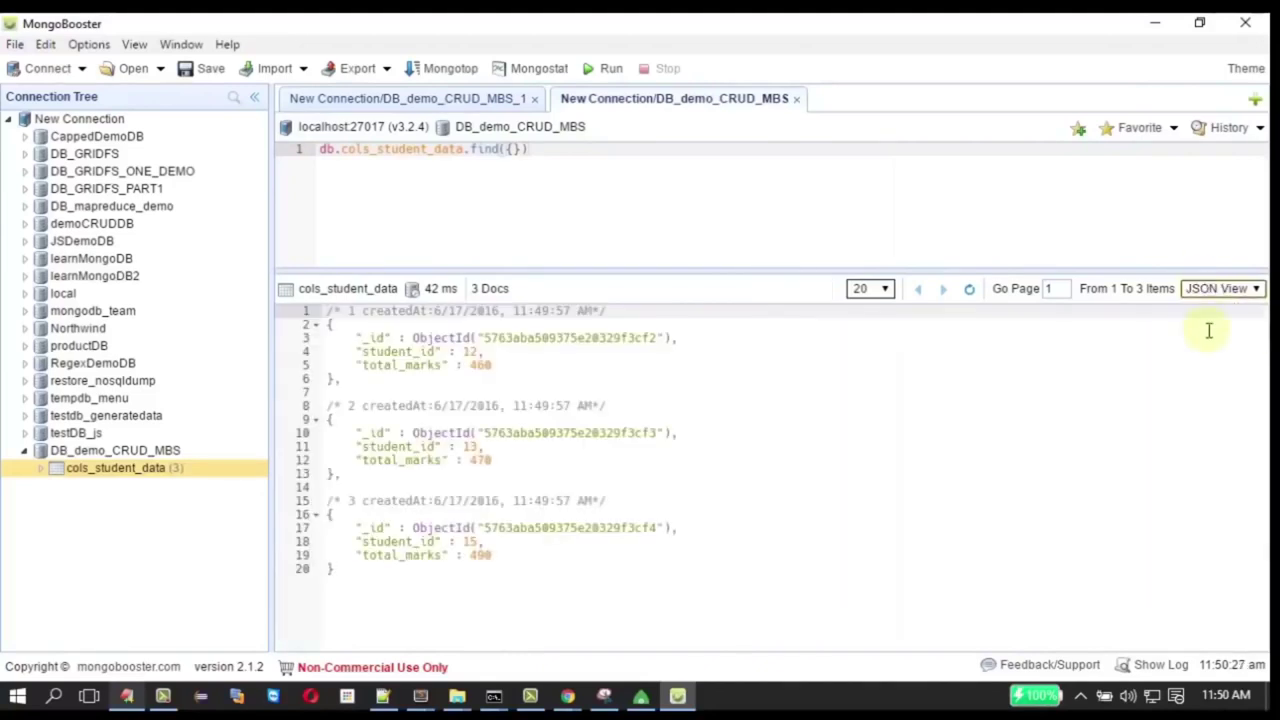
pyautogui.click(1220, 290)
pyautogui.click(1218, 305)
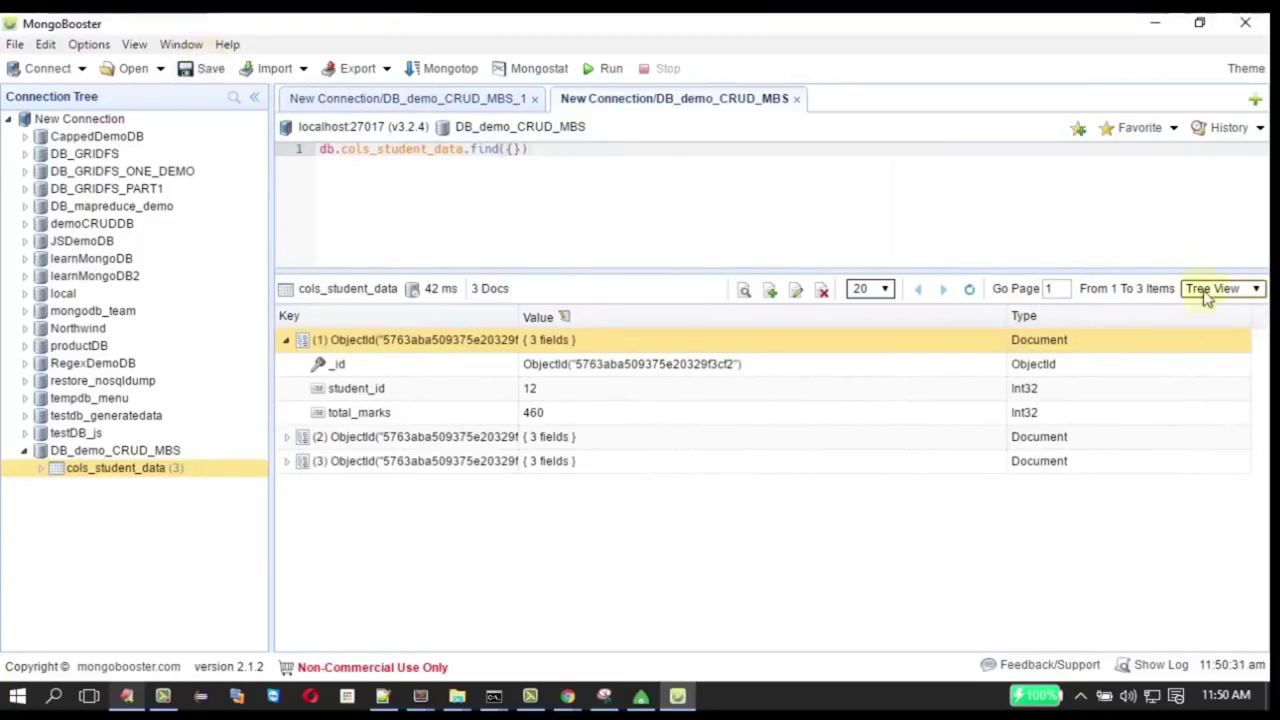
# Display the cols_student_data documents in Table View
pyautogui.click(89, 44)
pyautogui.click(368, 23)
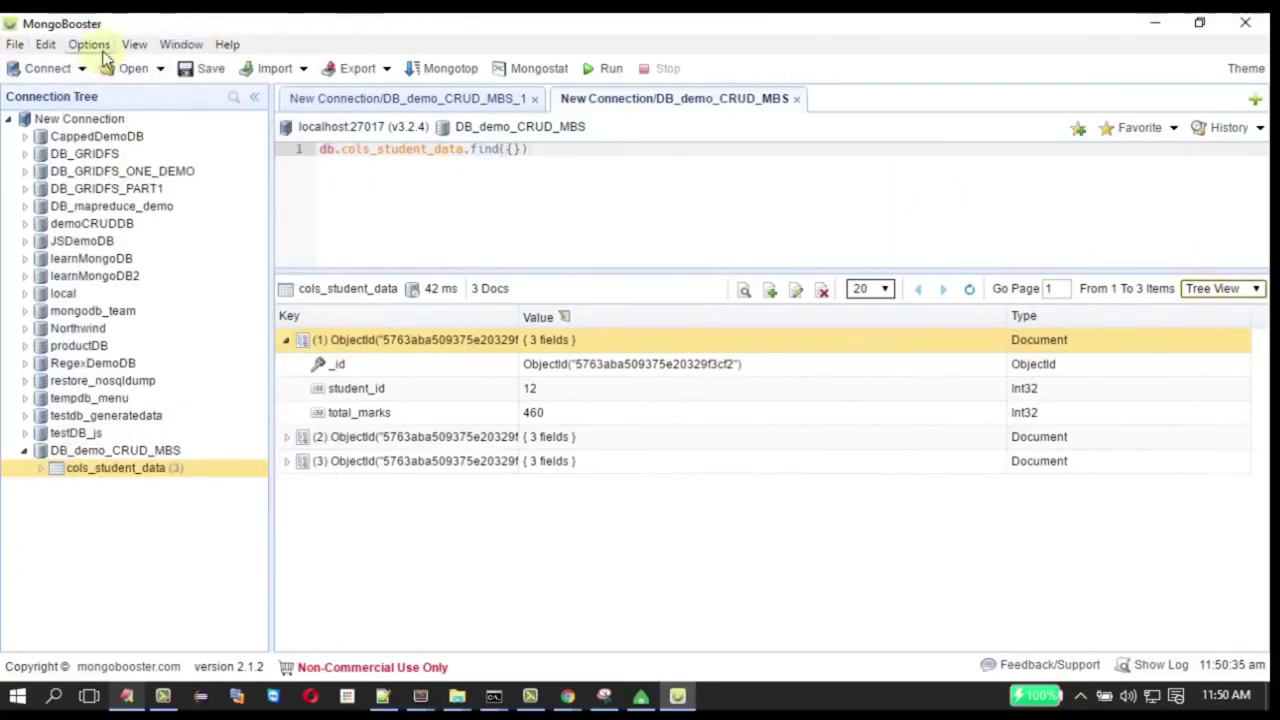
pyautogui.click(1222, 288)
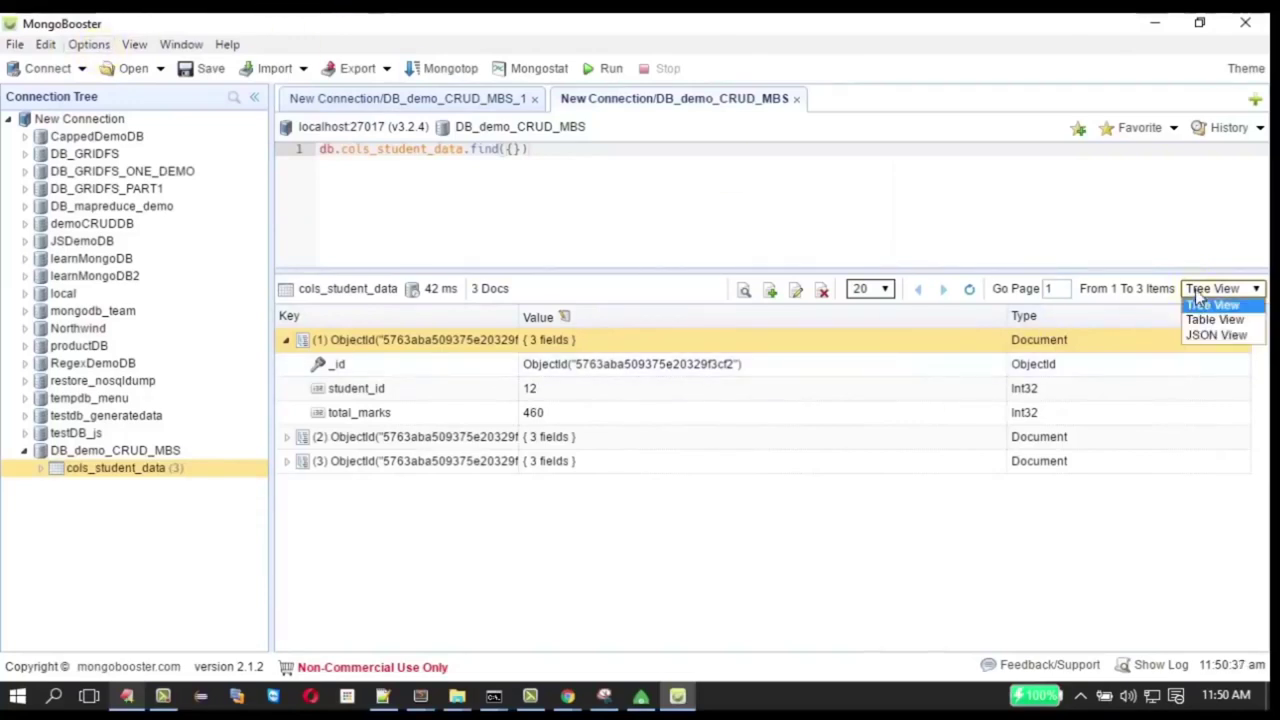
pyautogui.click(1215, 319)
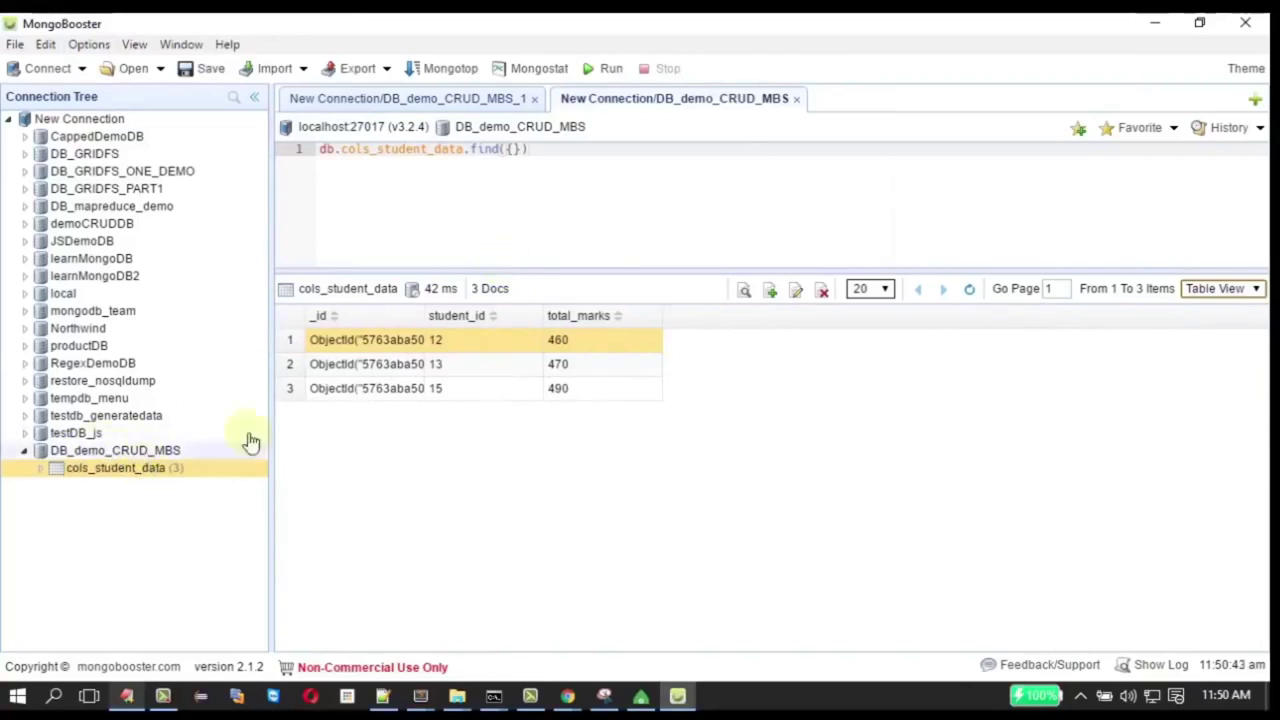
# Edit the document with student_id 13, setting its total_marks to 480, and run the update script
pyautogui.rightClick(386, 370)
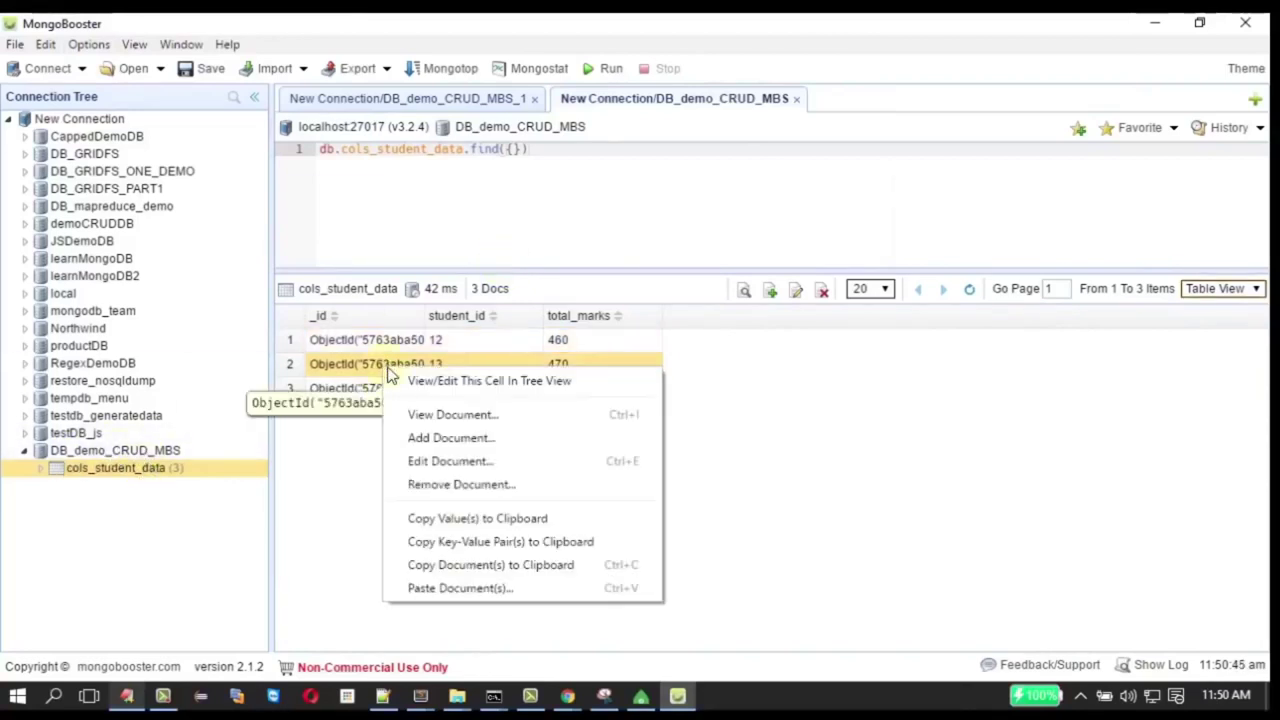
pyautogui.click(447, 464)
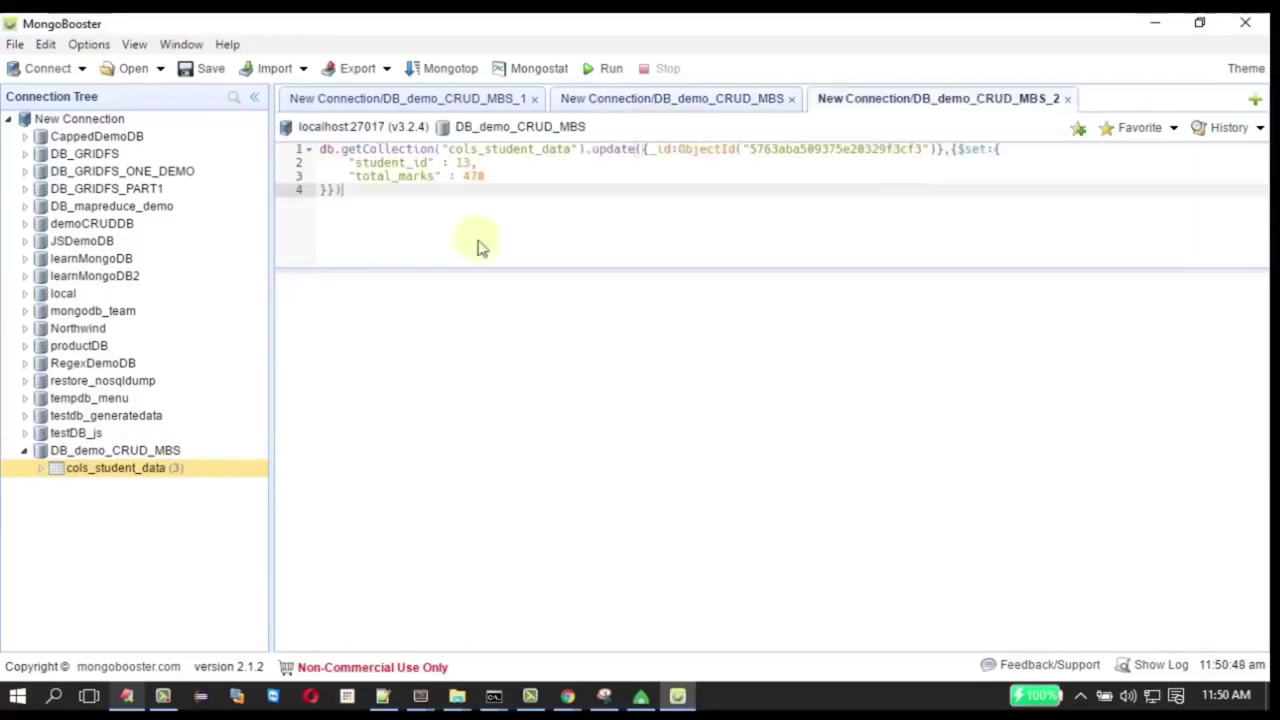
pyautogui.click(472, 176)
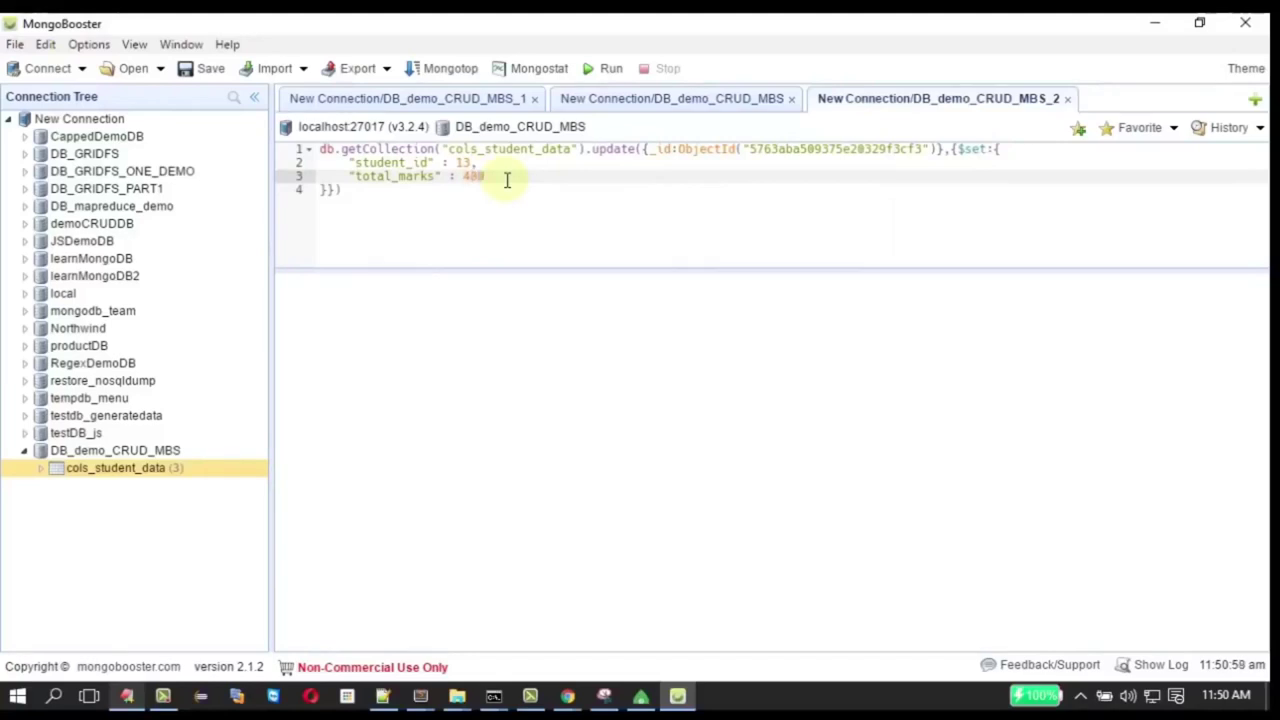
pyautogui.click(597, 71)
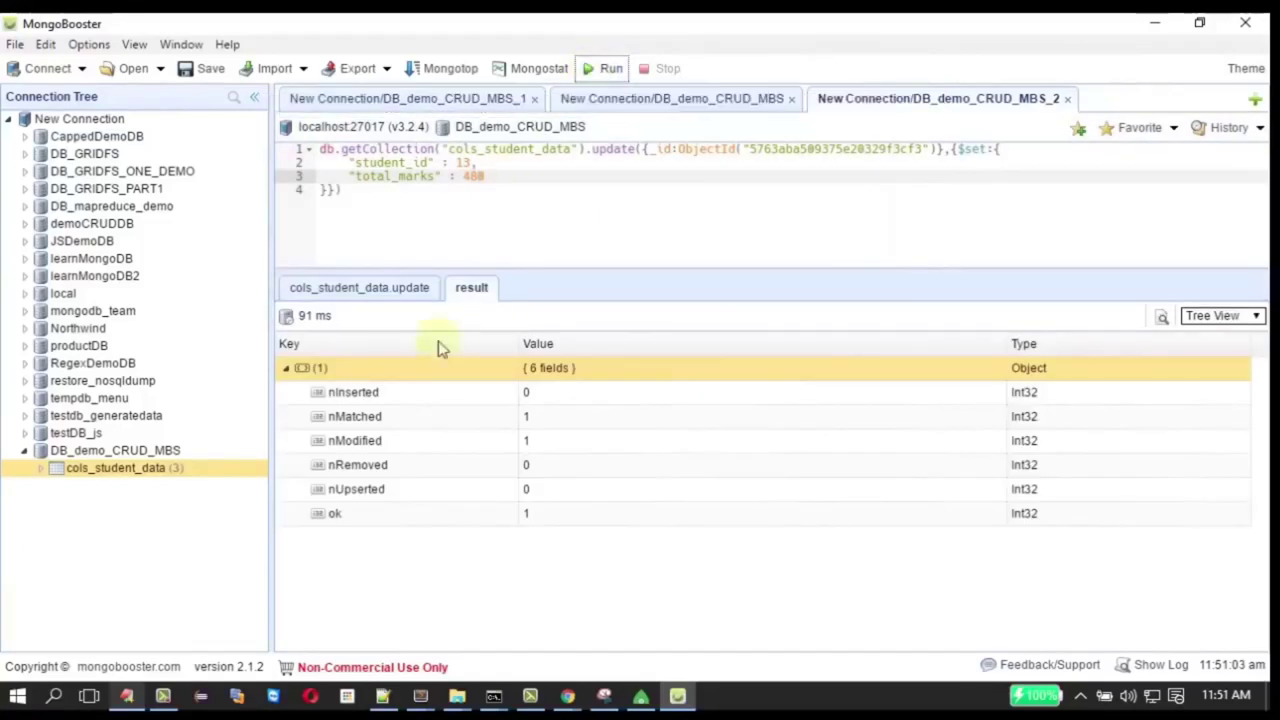
# Check the nModified field of the result and the cols_student_data.update message
pyautogui.click(380, 442)
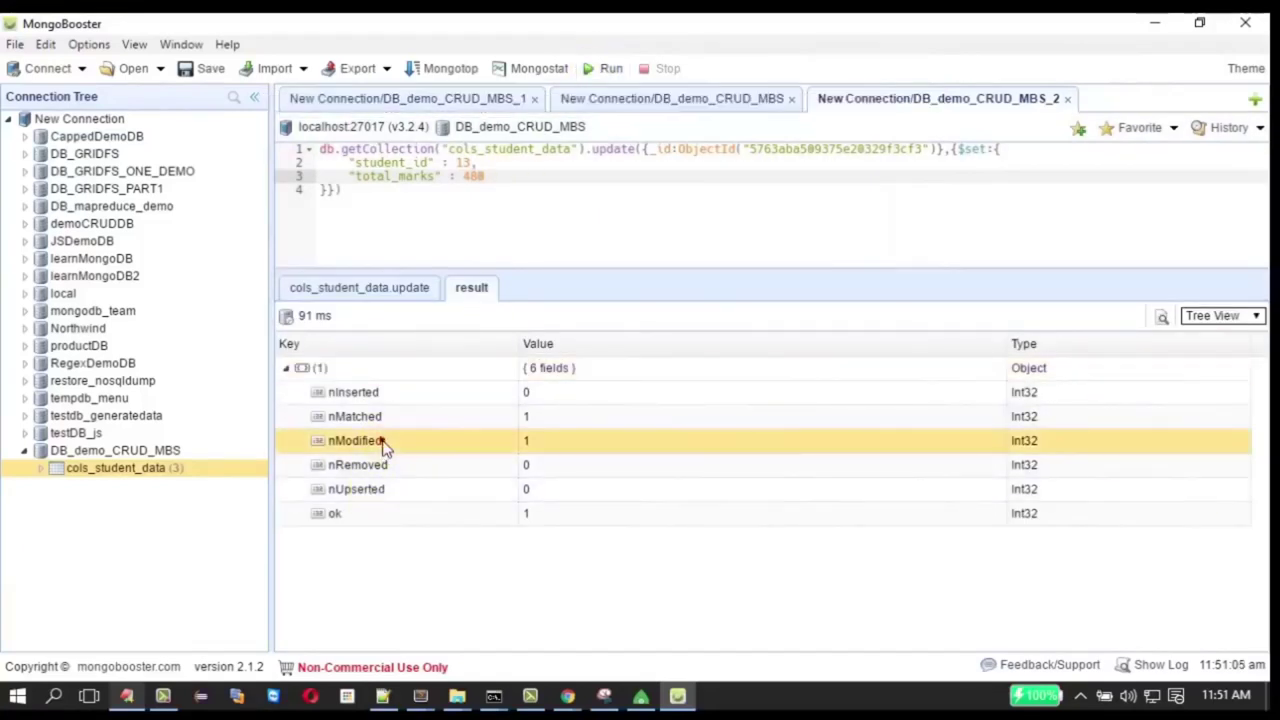
pyautogui.click(367, 294)
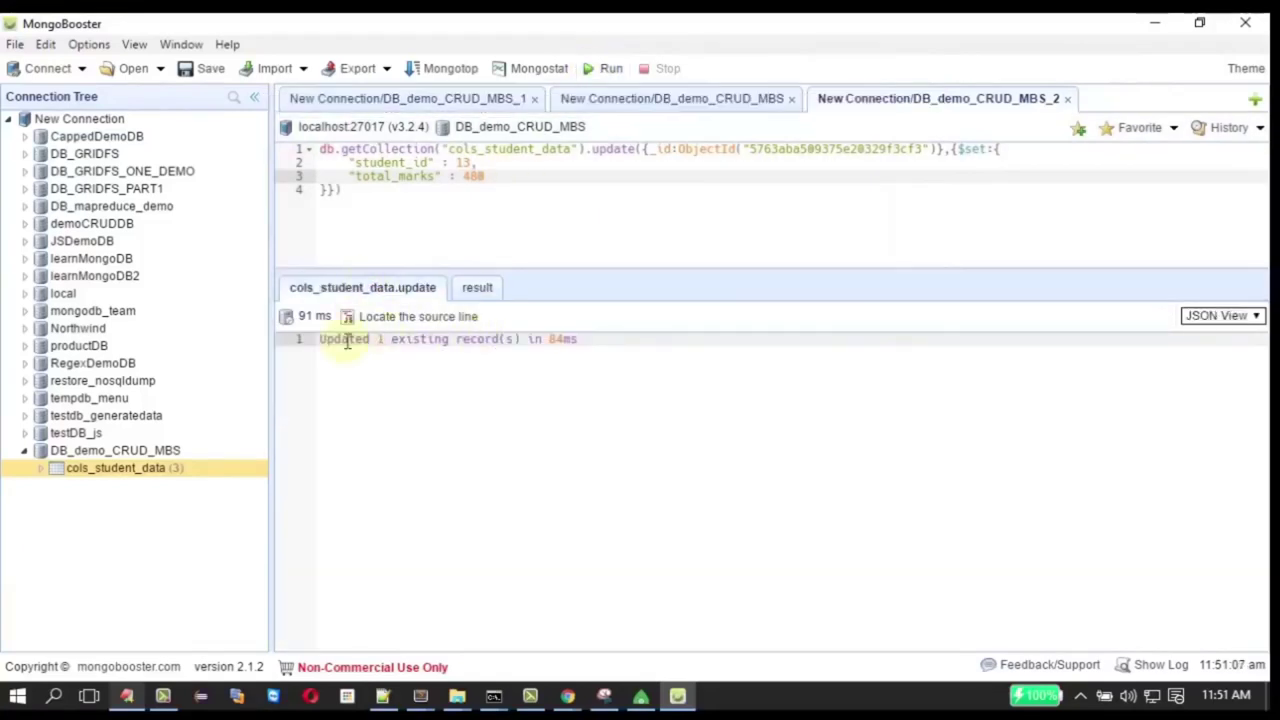
pyautogui.click(492, 205)
# View all documents of cols_student_data again and display them in Table View
pyautogui.rightClick(121, 473)
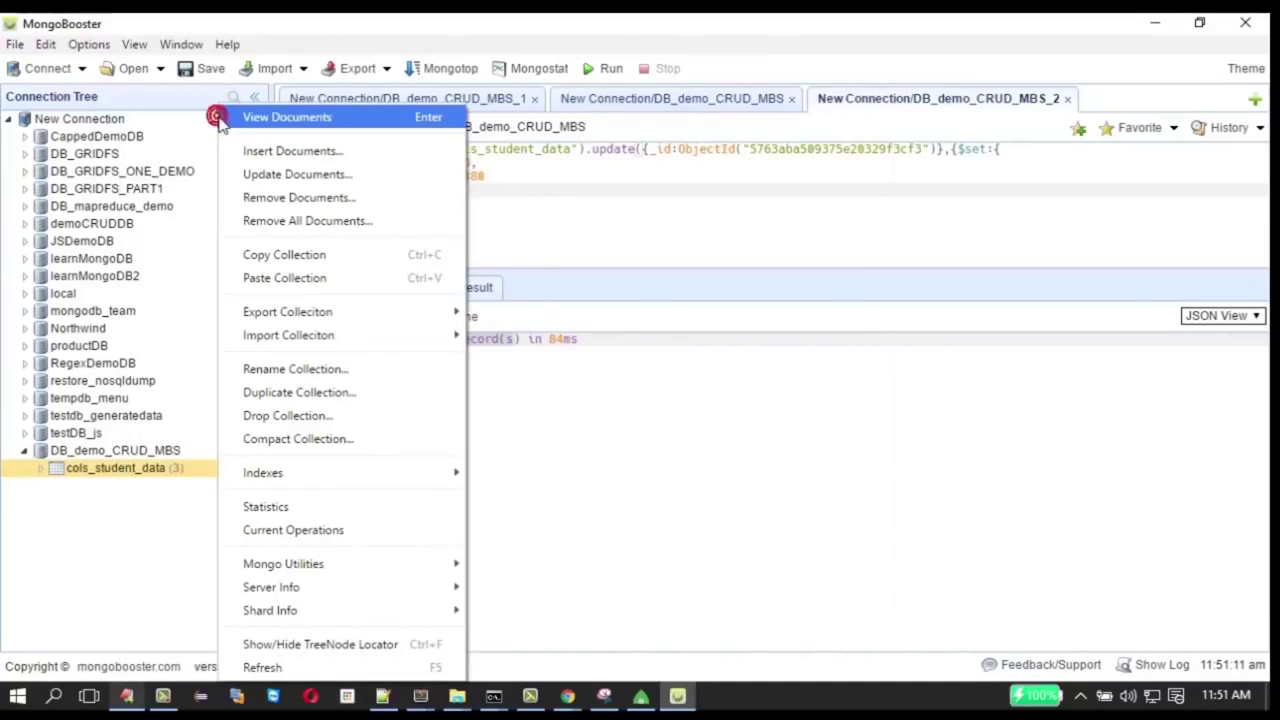
pyautogui.click(257, 119)
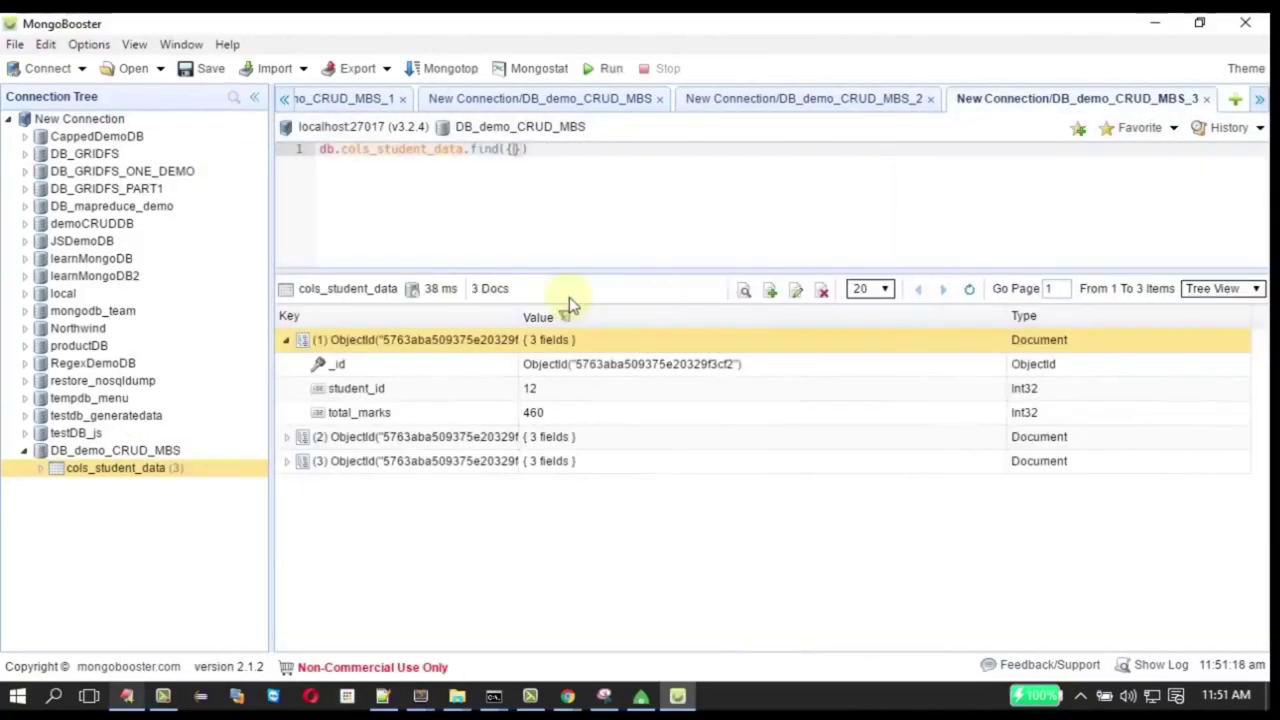
pyautogui.click(1240, 289)
pyautogui.click(1211, 325)
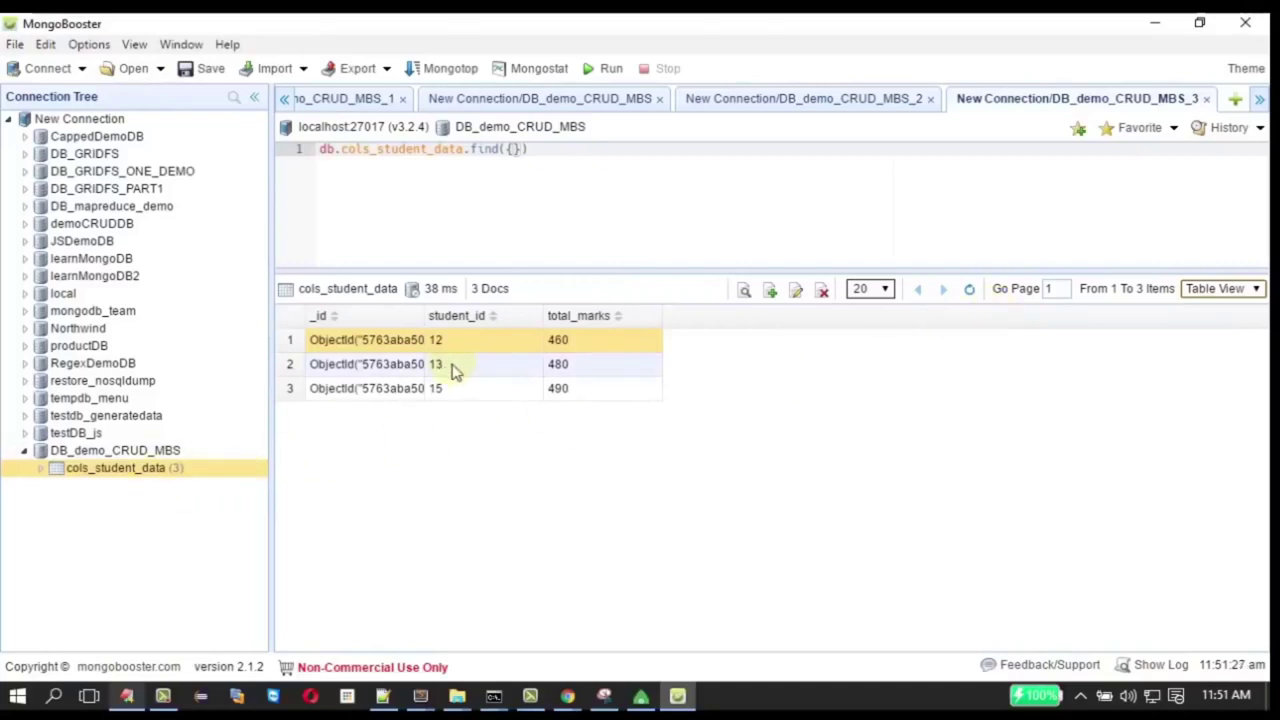
# Open a remove script for the cols_student_data collection and check the second document's student_id in the query results
pyautogui.rightClick(385, 394)
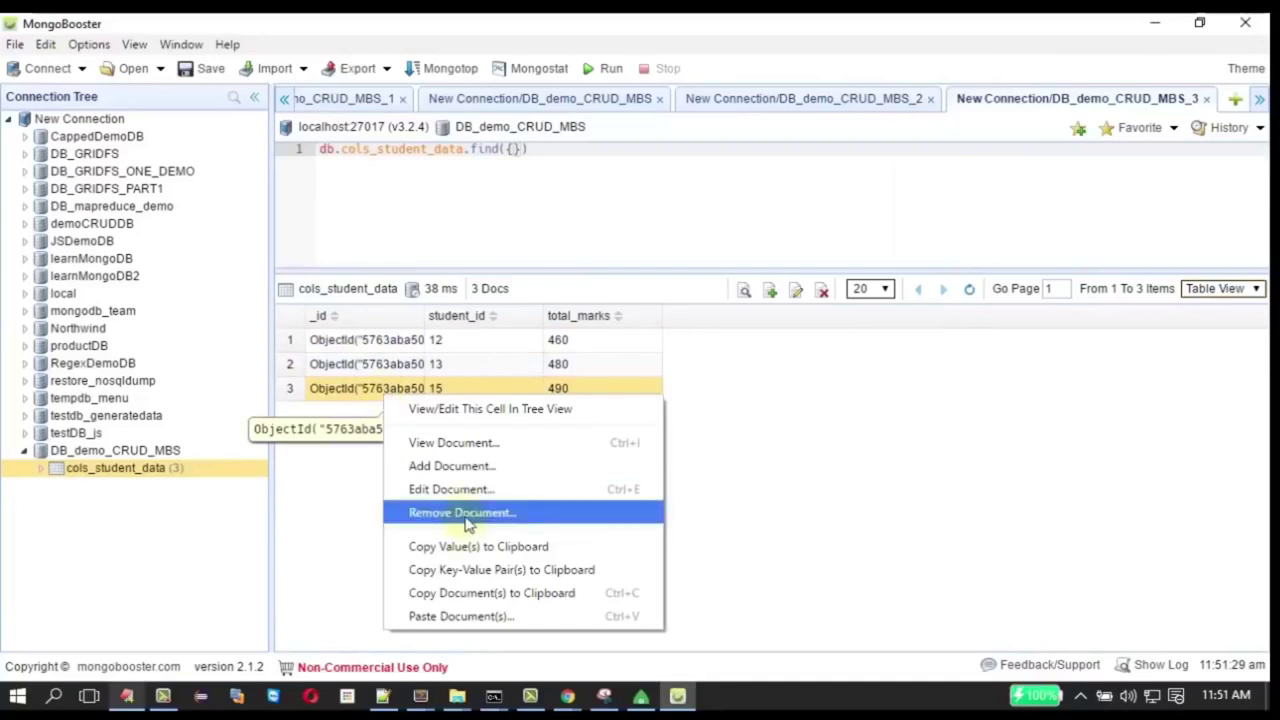
pyautogui.rightClick(137, 476)
pyautogui.moveTo(137, 481)
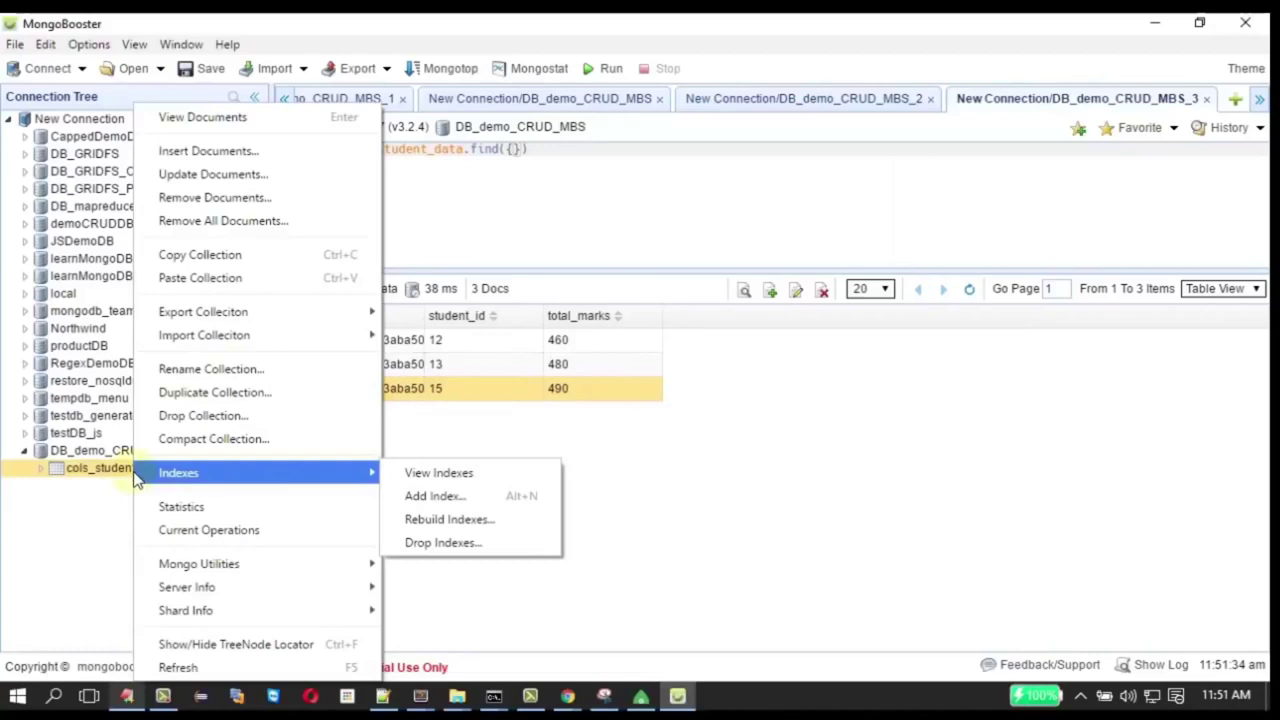
pyautogui.click(210, 197)
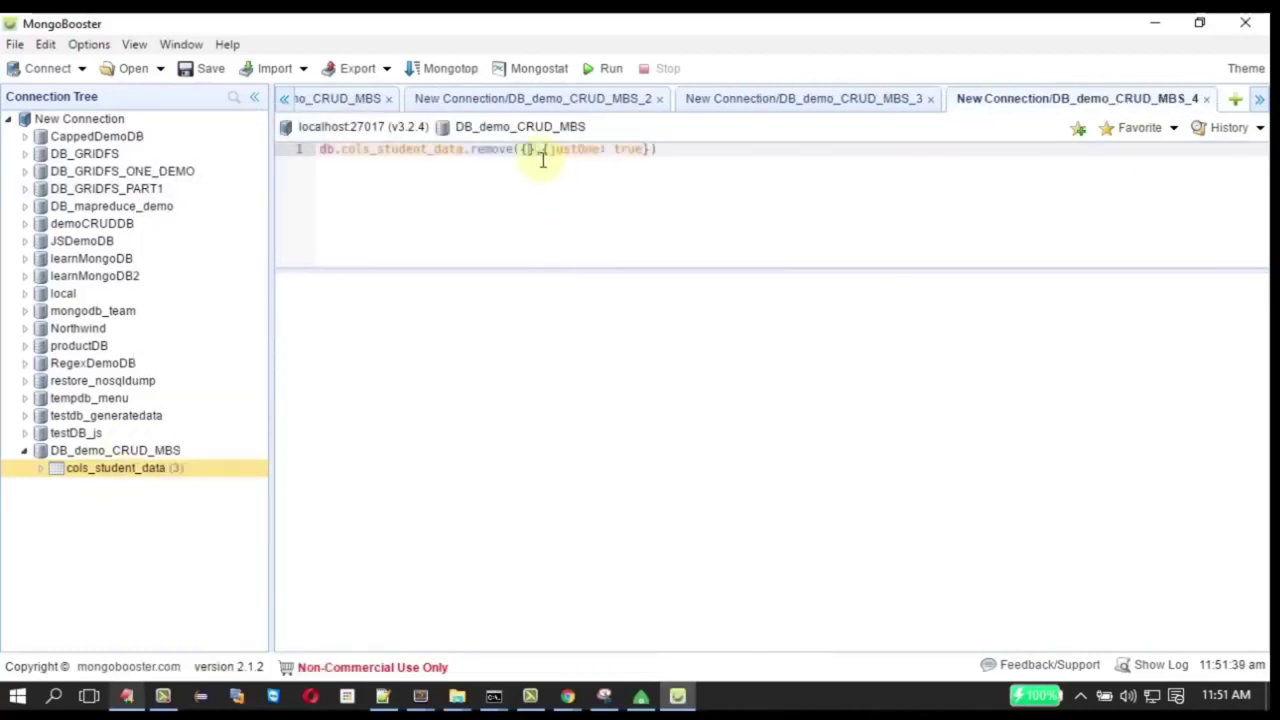
pyautogui.click(789, 102)
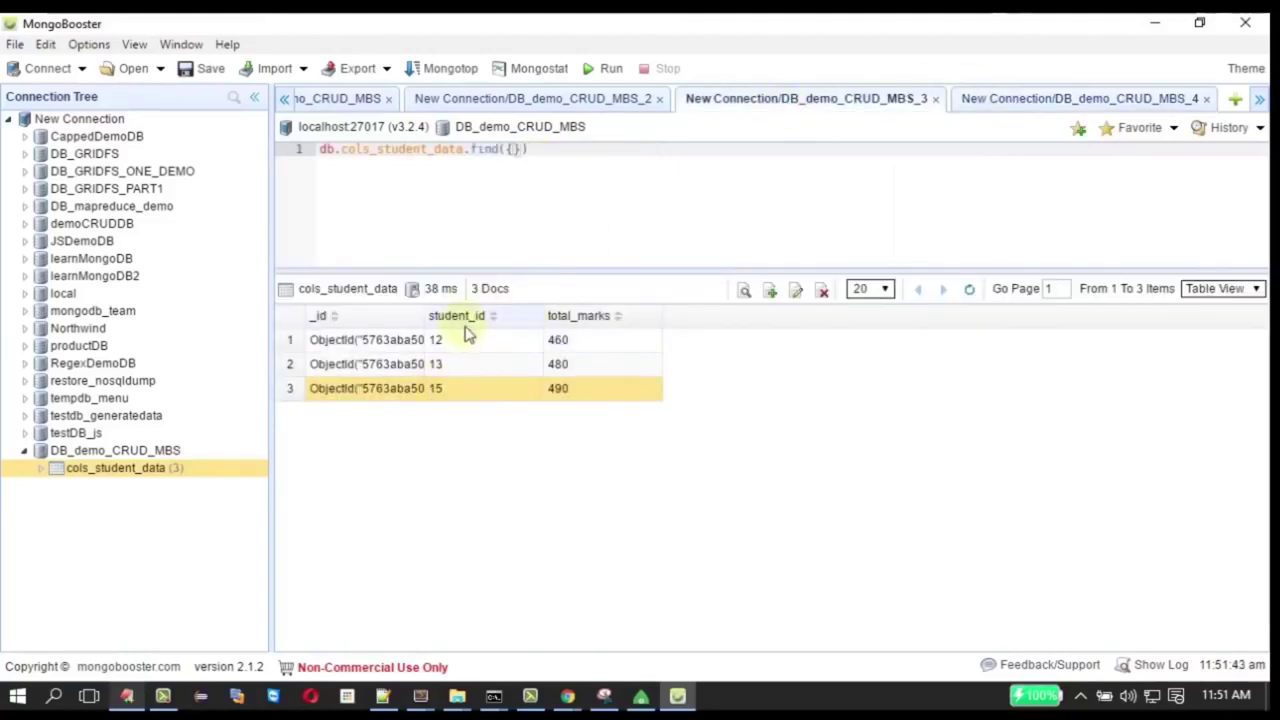
pyautogui.click(443, 367)
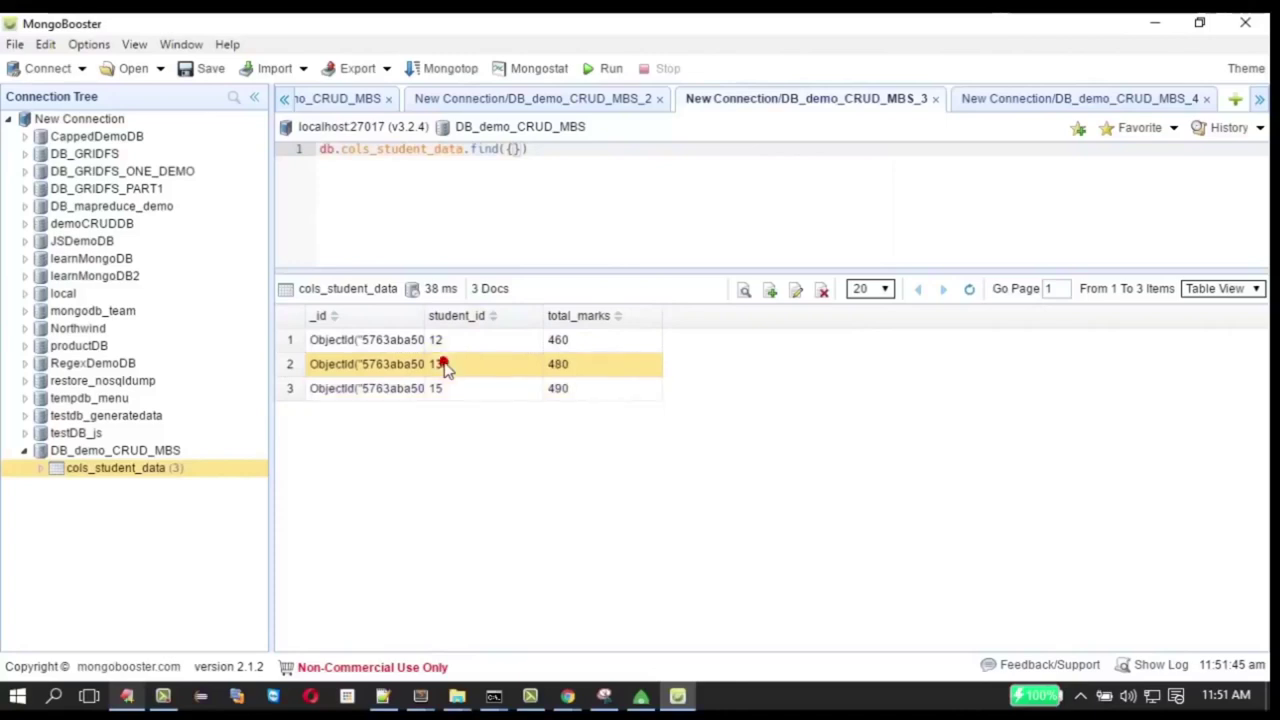
pyautogui.click(1033, 104)
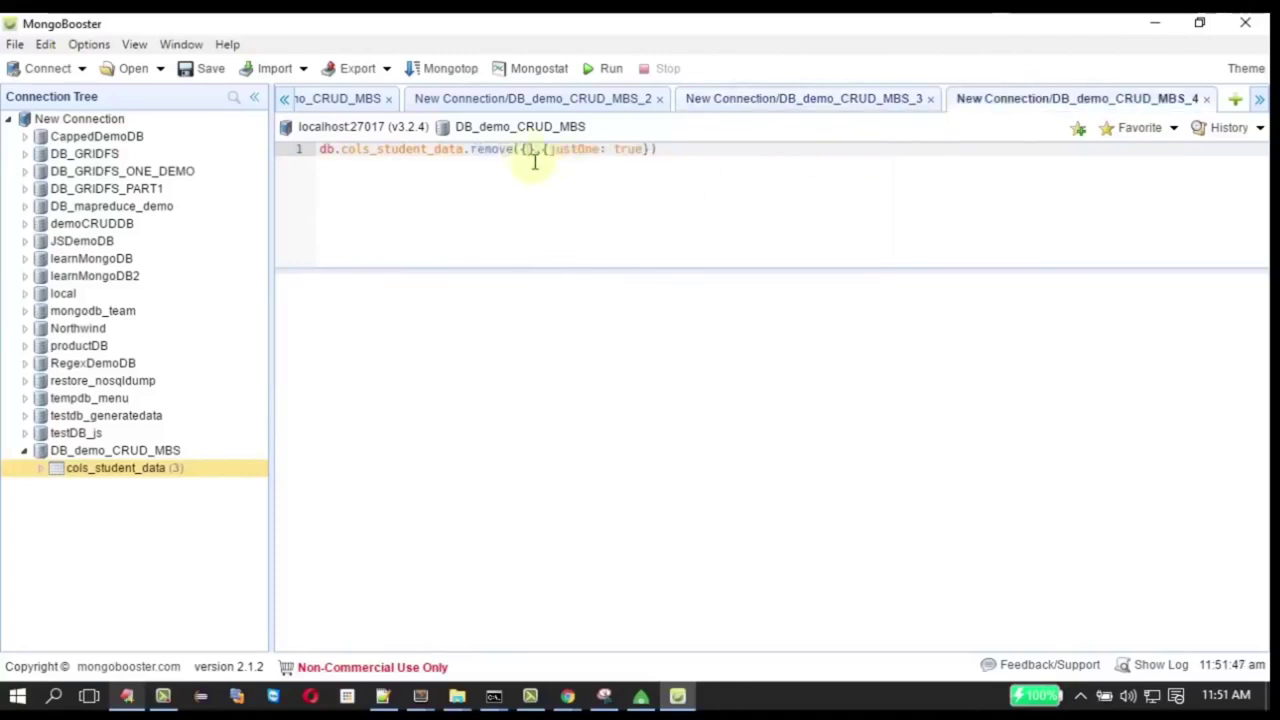
# Add the filter student_id:13 to the remove command, keeping justOne: true, and run it
pyautogui.write('stu')
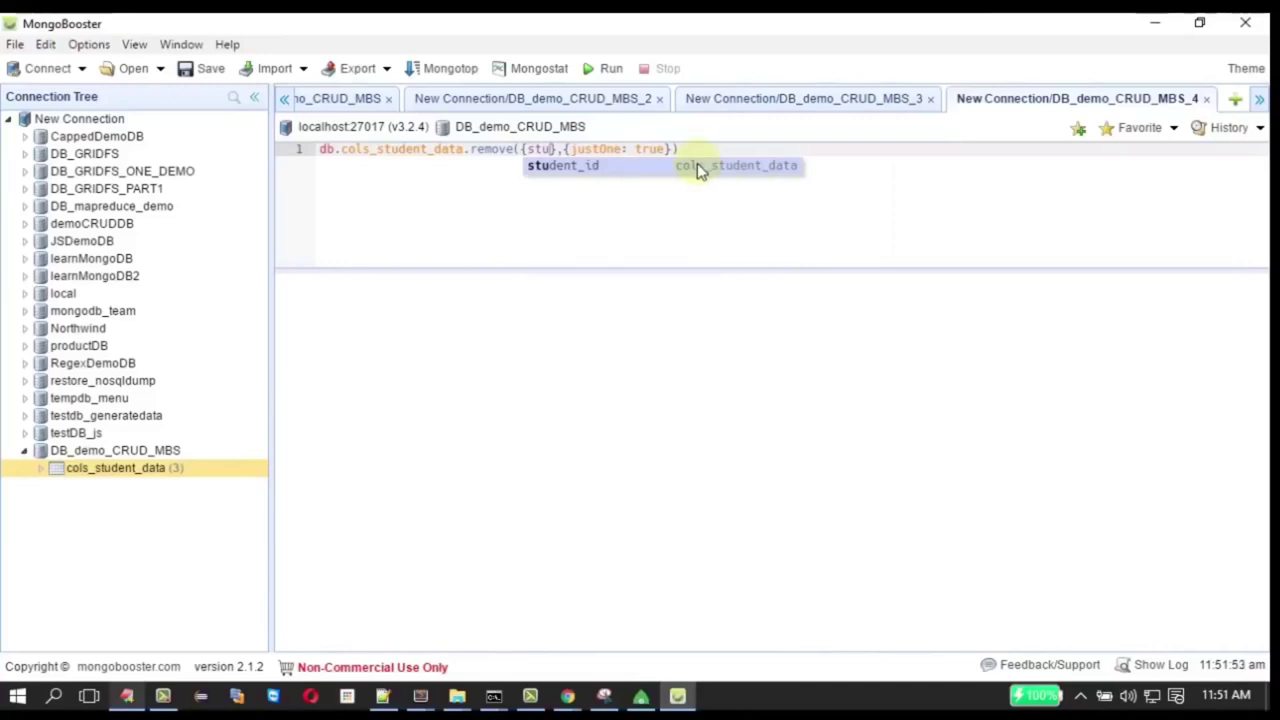
pyautogui.click(567, 168)
pyautogui.write(':13')
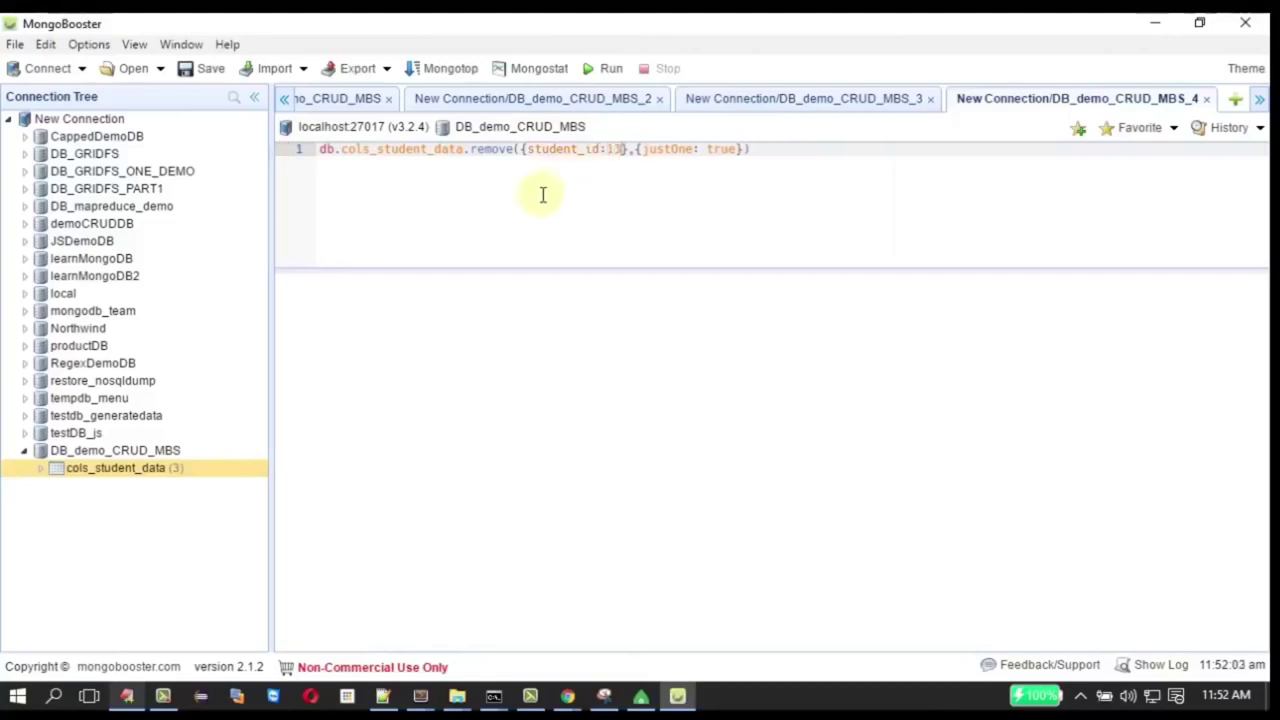
pyautogui.click(604, 70)
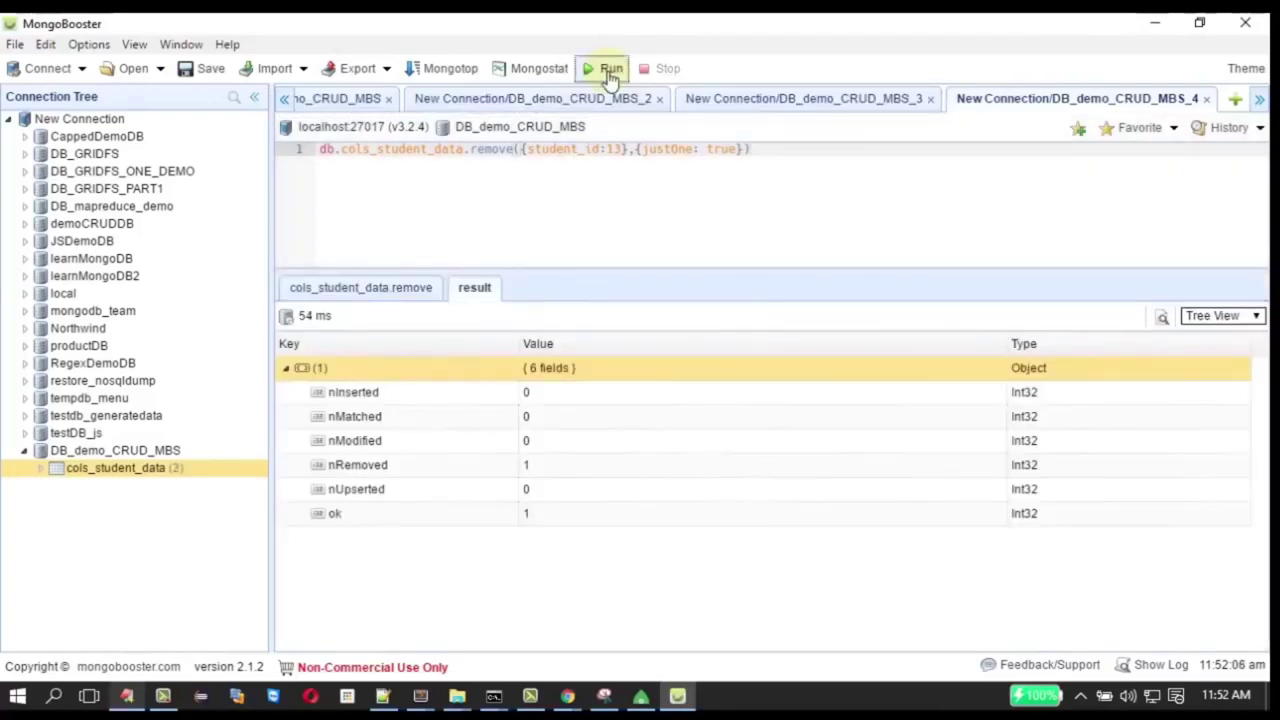
# Rerun the find query on cols_student_data to view the remaining documents
pyautogui.click(818, 100)
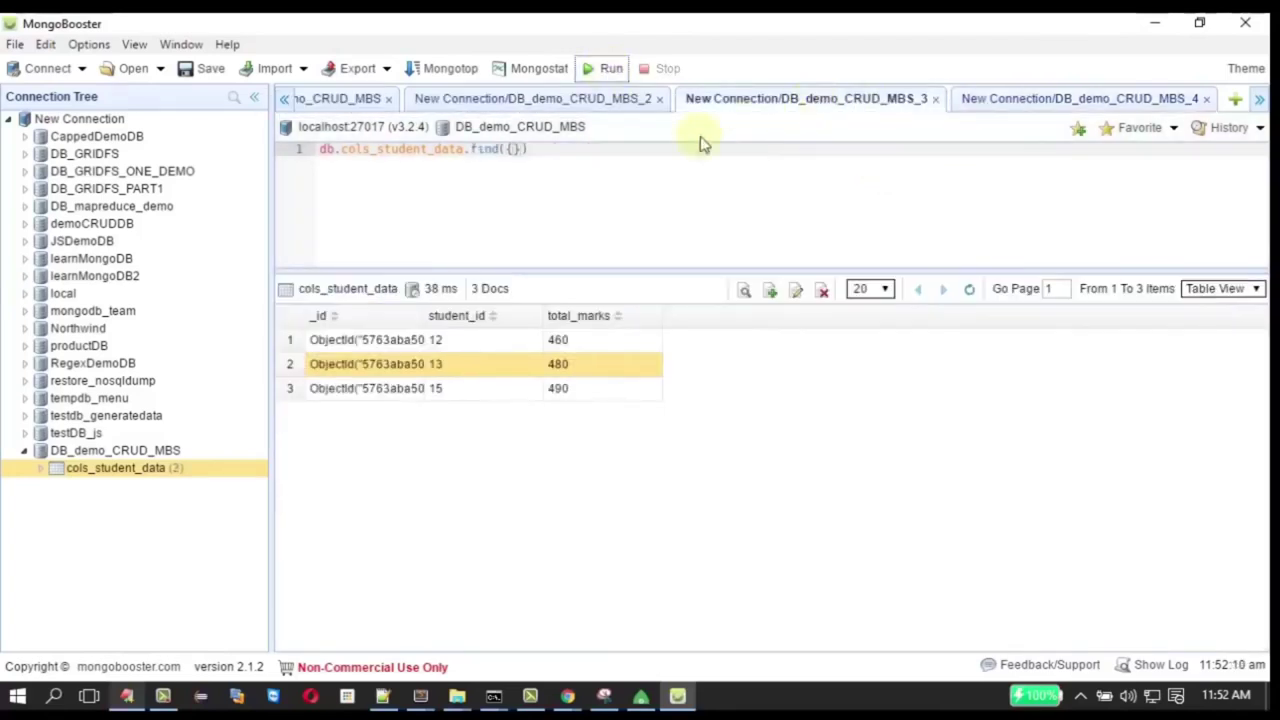
pyautogui.click(612, 69)
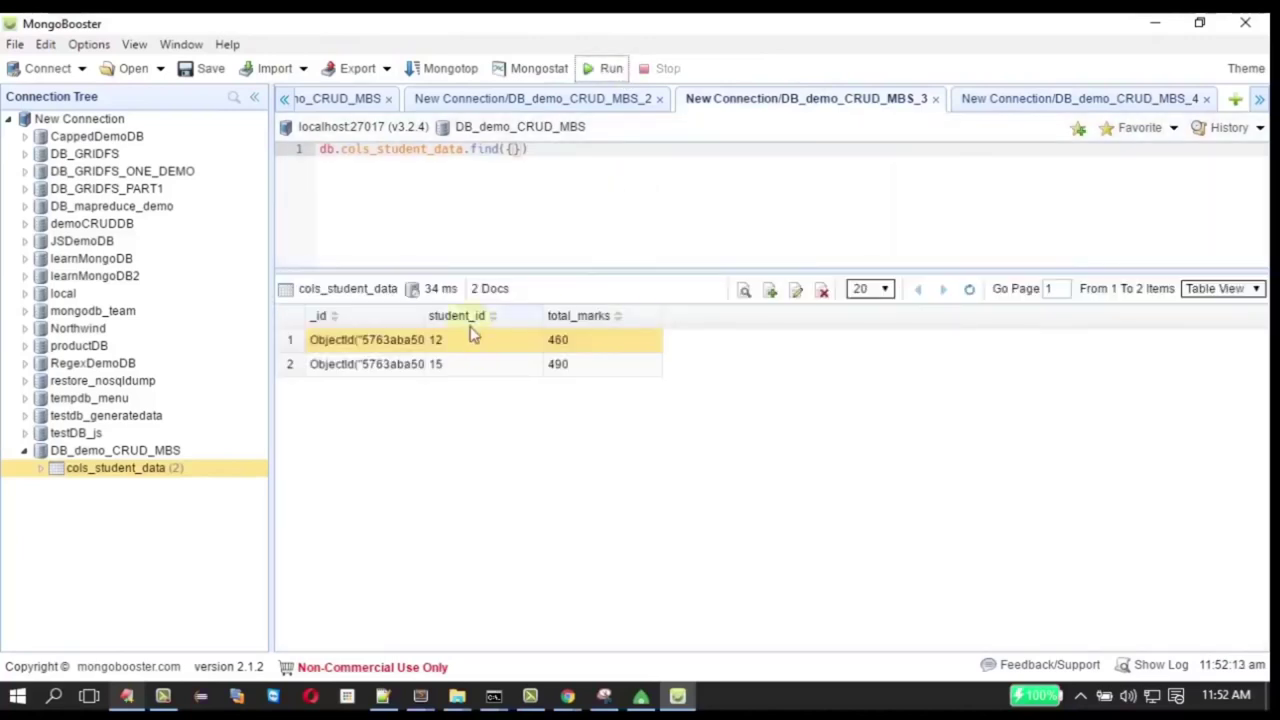
pyautogui.click(576, 162)
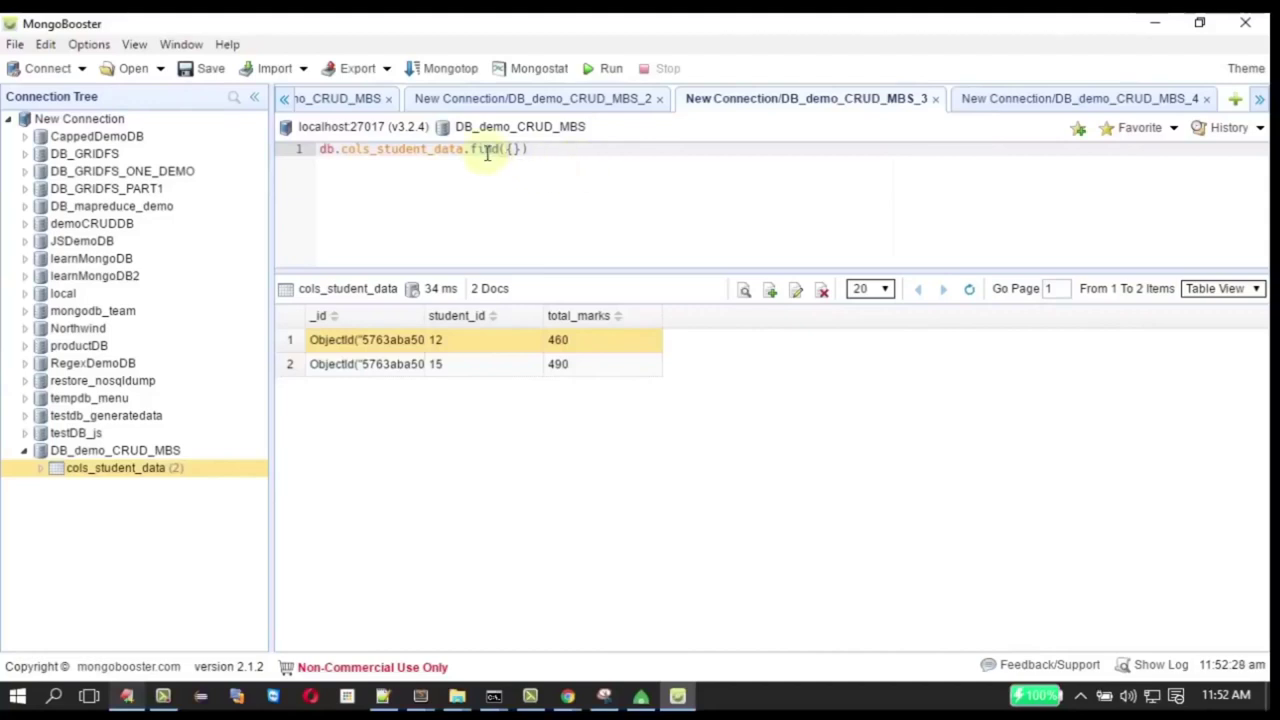
# Switch to the presentation slide to review the list of database tasks, and return to MongoBooster
pyautogui.moveTo(487, 150)
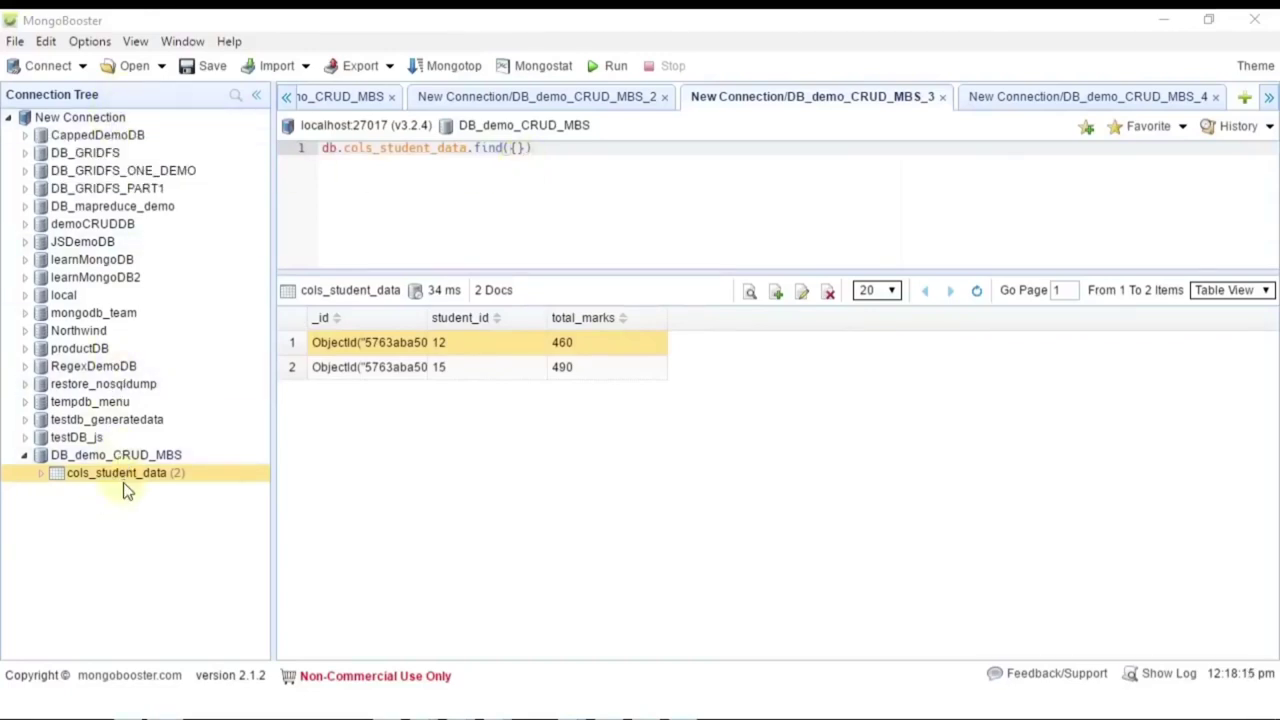
pyautogui.moveTo(118, 489)
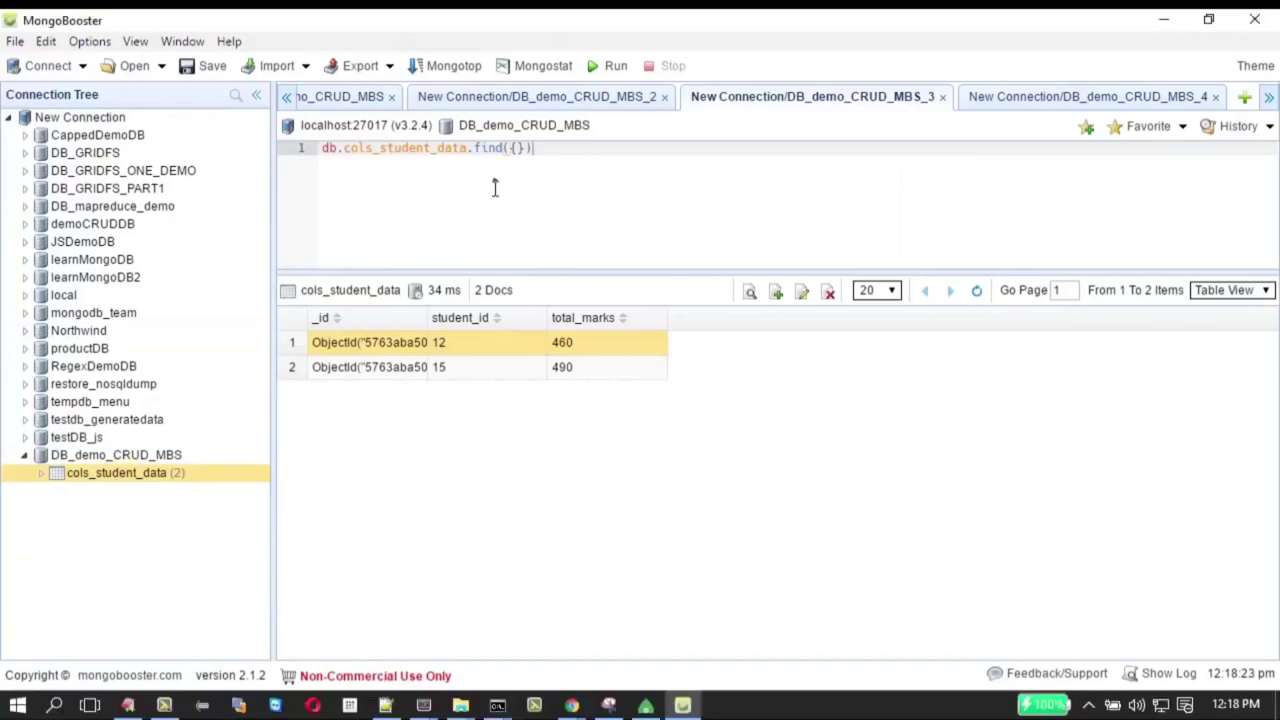
pyautogui.hotkey('alt', 'Tab')
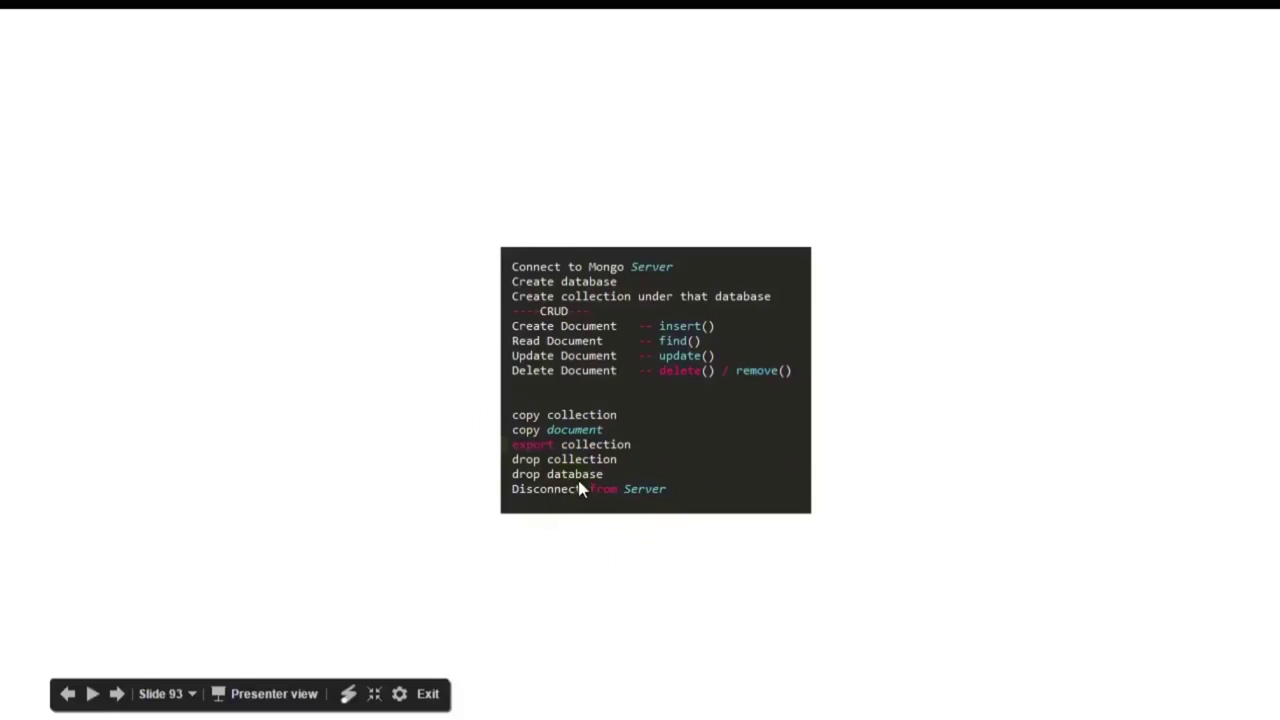
pyautogui.hotkey('alt', 'Tab')
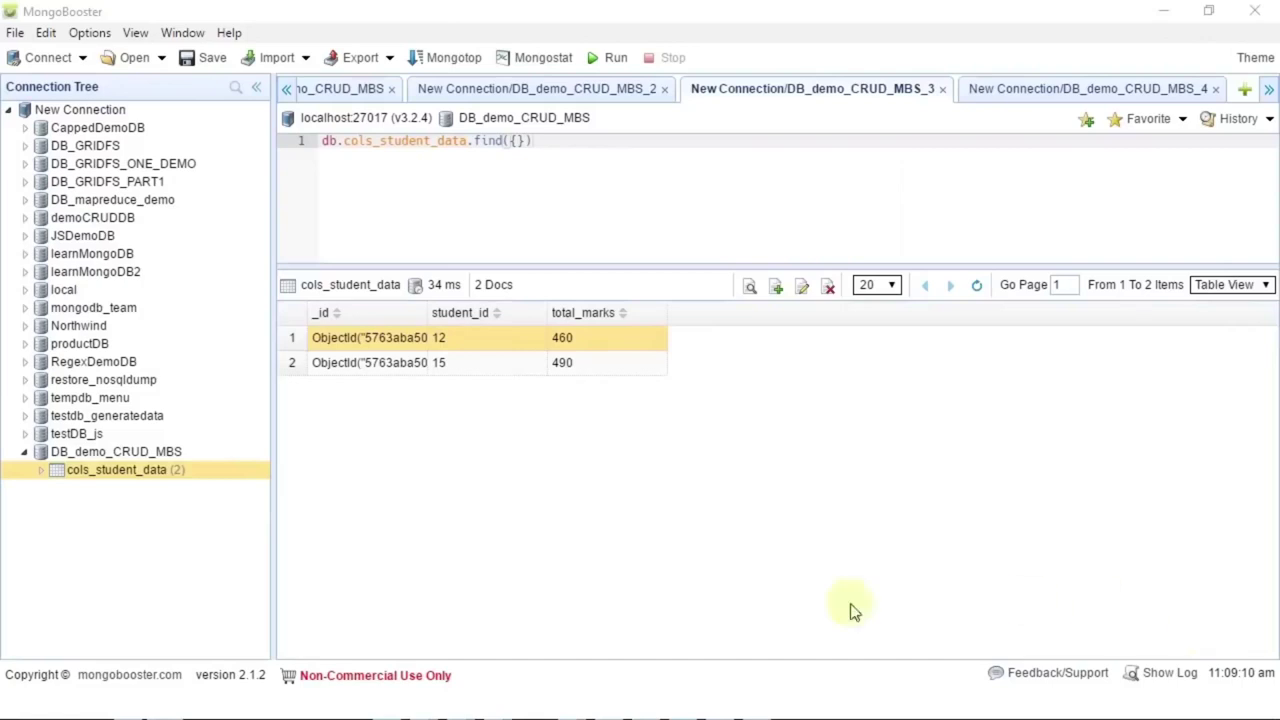
# Copy the cols_student_data collection and dismiss the Copy Collection information dialog
pyautogui.rightClick(141, 480)
pyautogui.moveTo(142, 481)
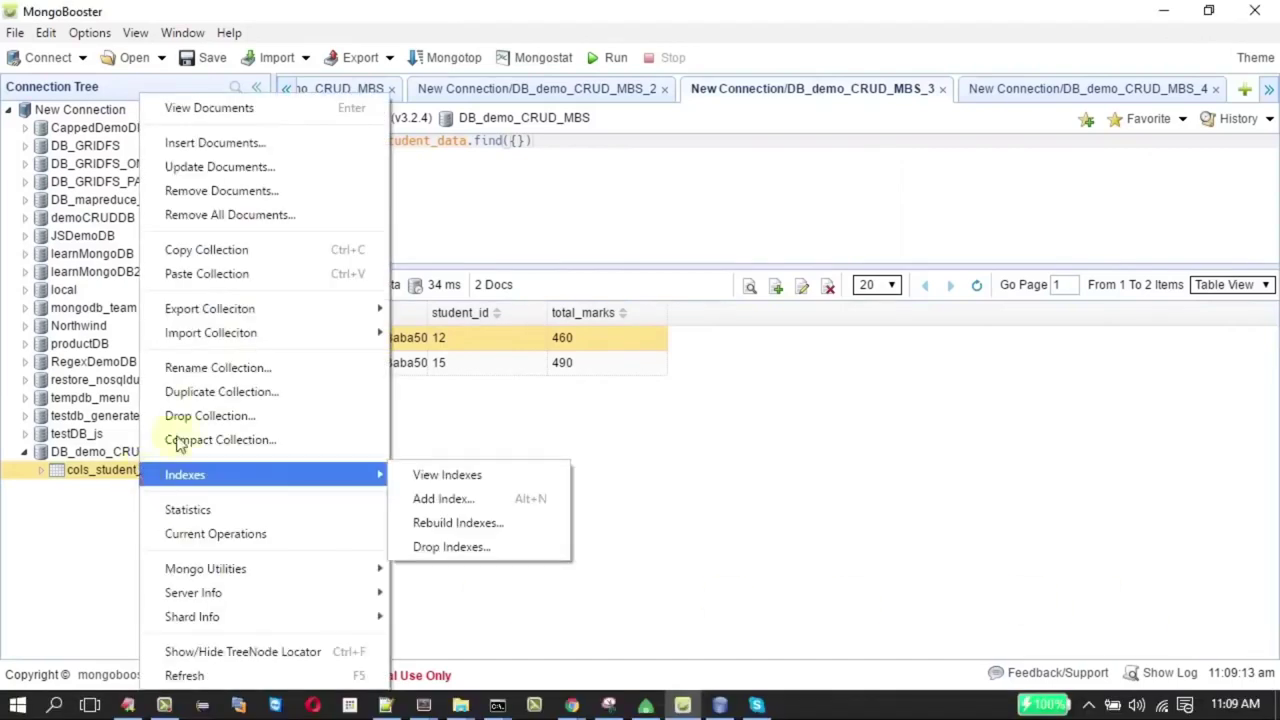
pyautogui.click(256, 252)
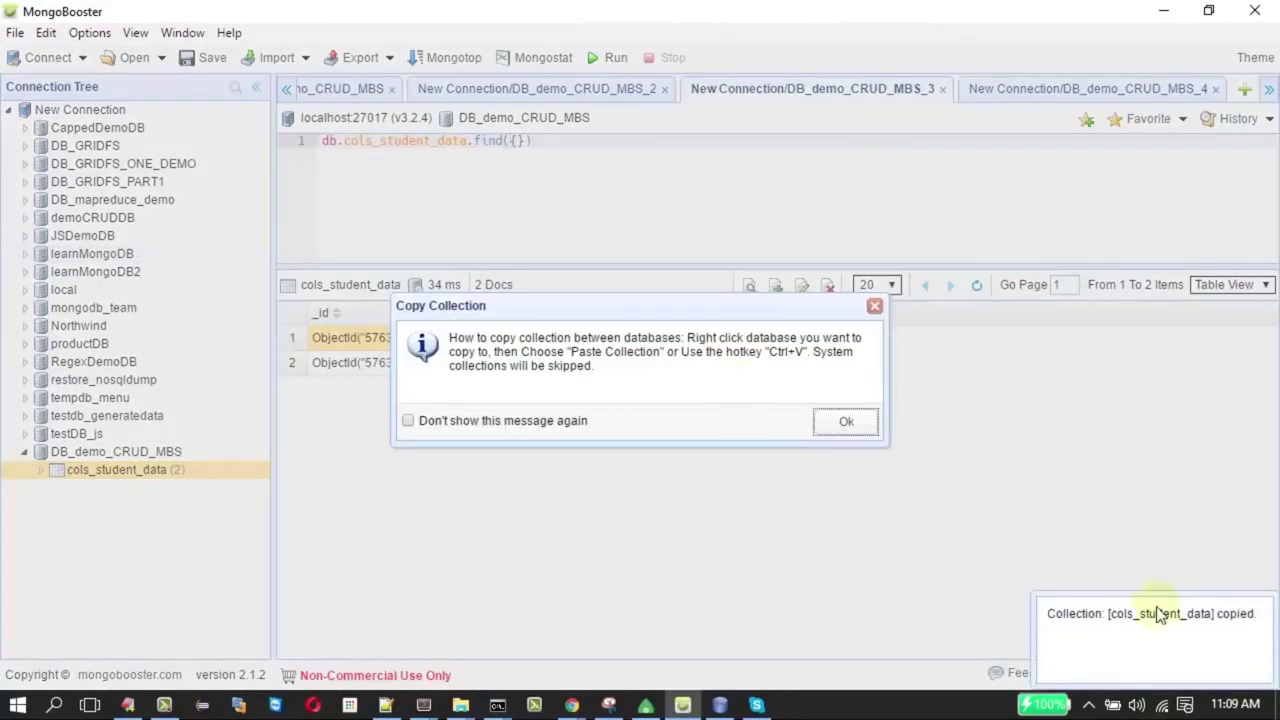
pyautogui.click(845, 423)
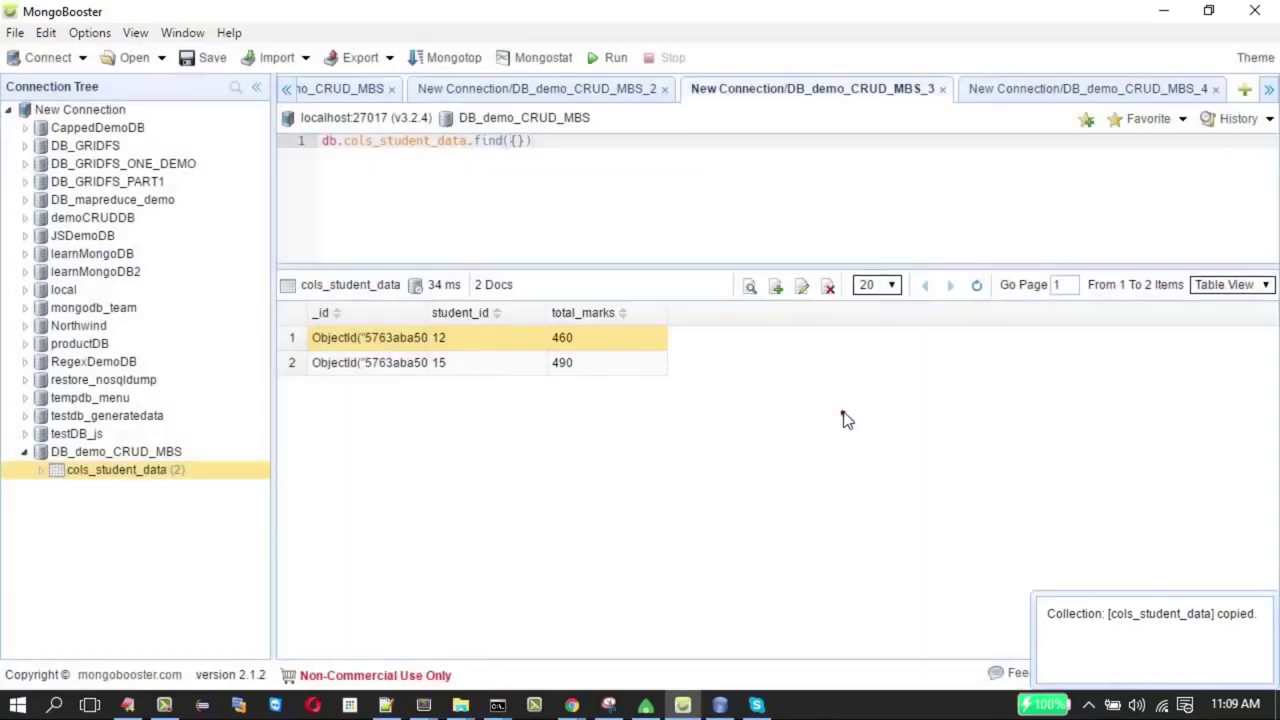
# Paste the copied collection into DB_demo_CRUD_MBS as a new target collection named cols_student_data_copy
pyautogui.rightClick(124, 134)
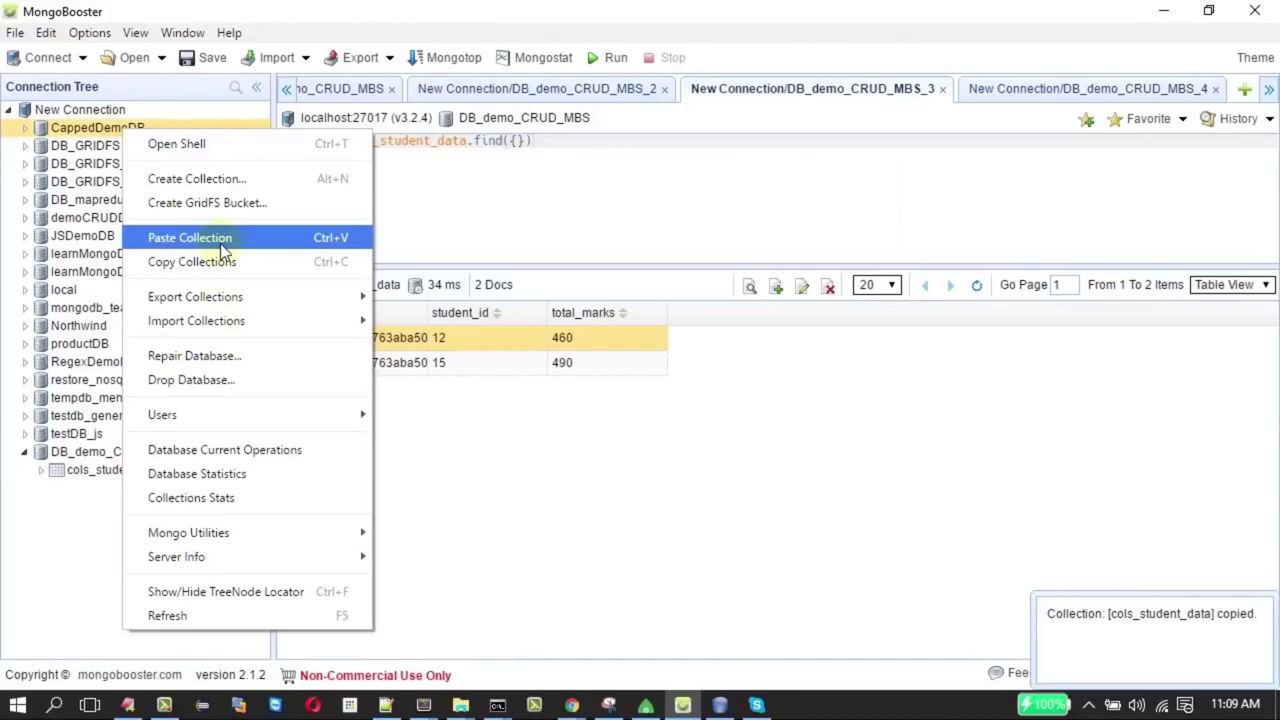
pyautogui.click(75, 505)
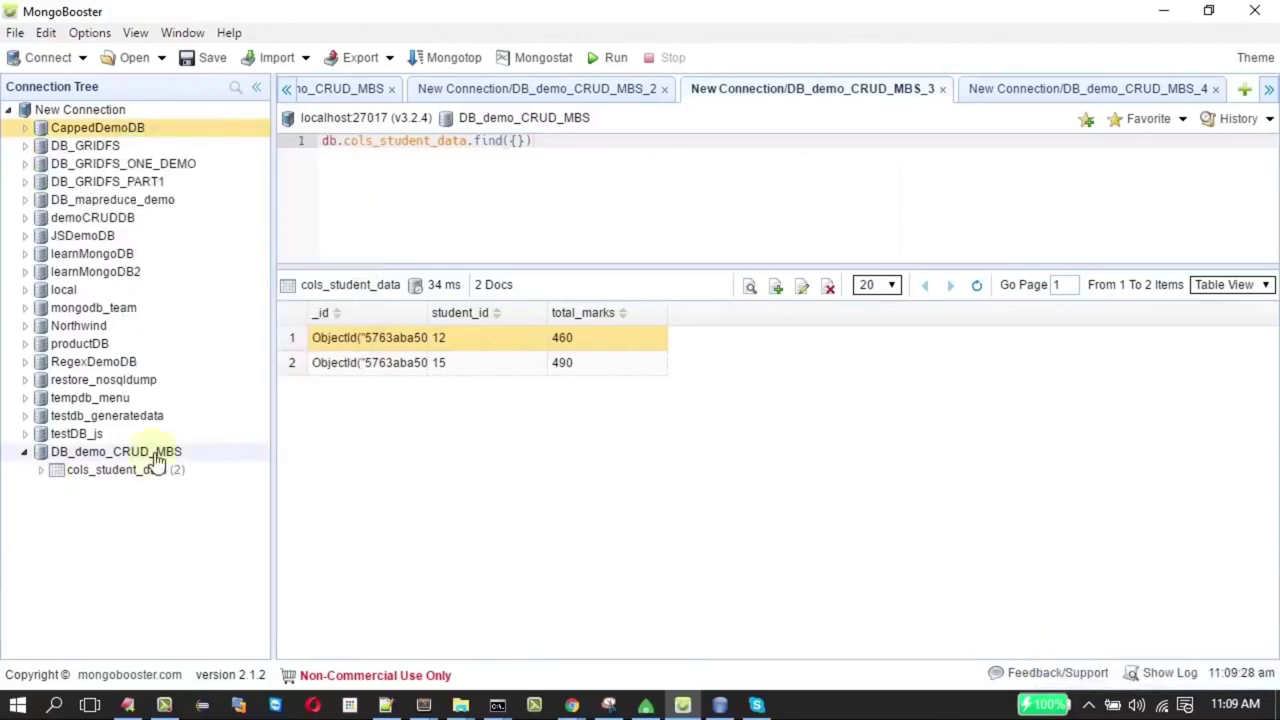
pyautogui.click(155, 456)
pyautogui.rightClick(155, 456)
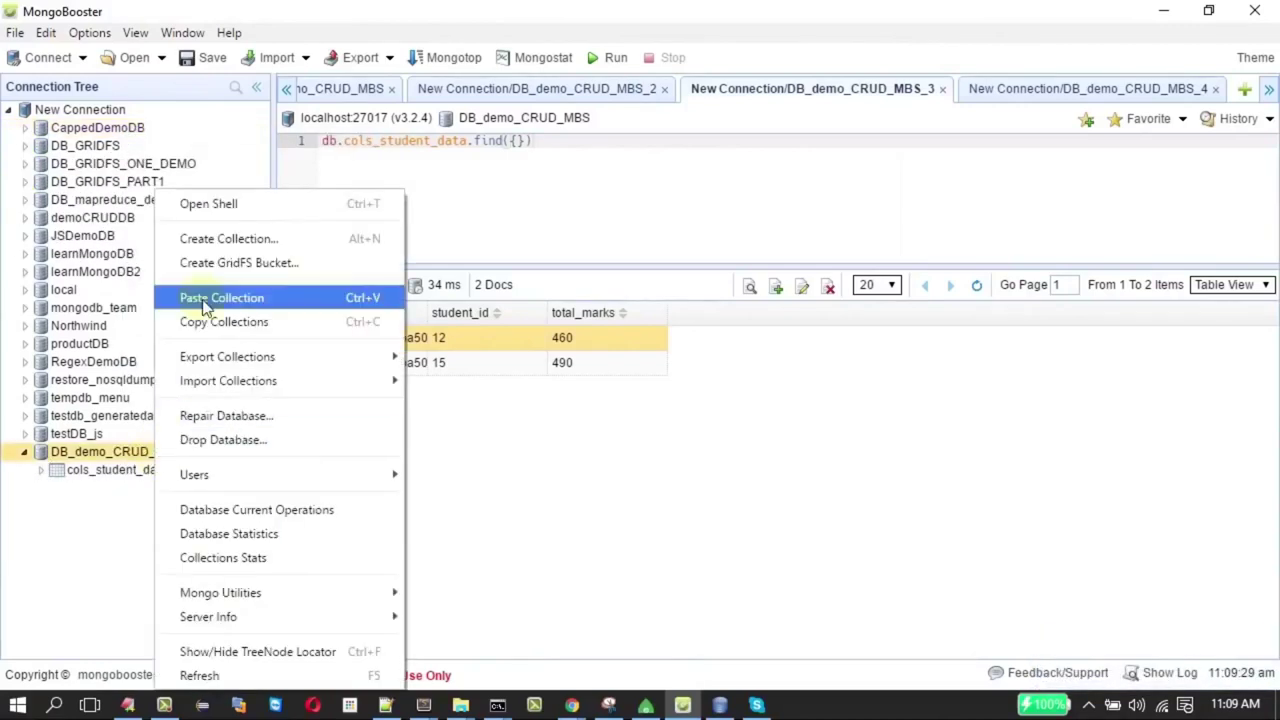
pyautogui.click(203, 303)
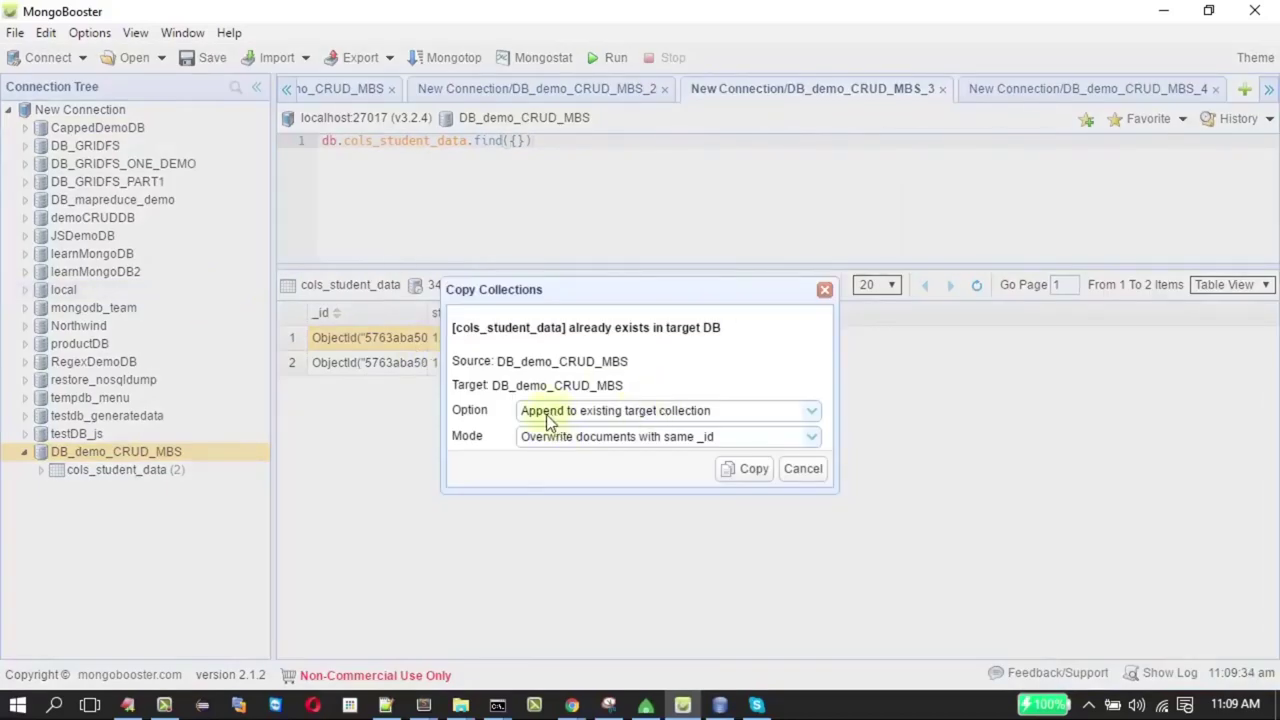
pyautogui.click(636, 418)
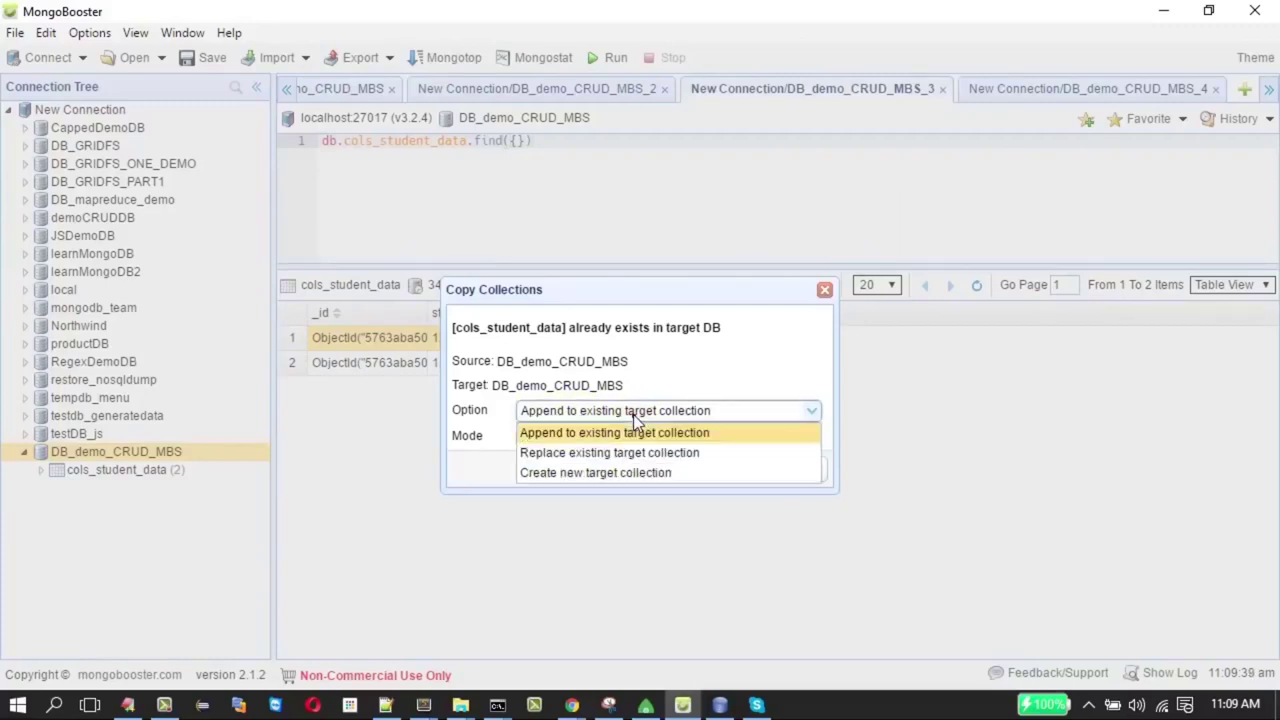
pyautogui.click(606, 477)
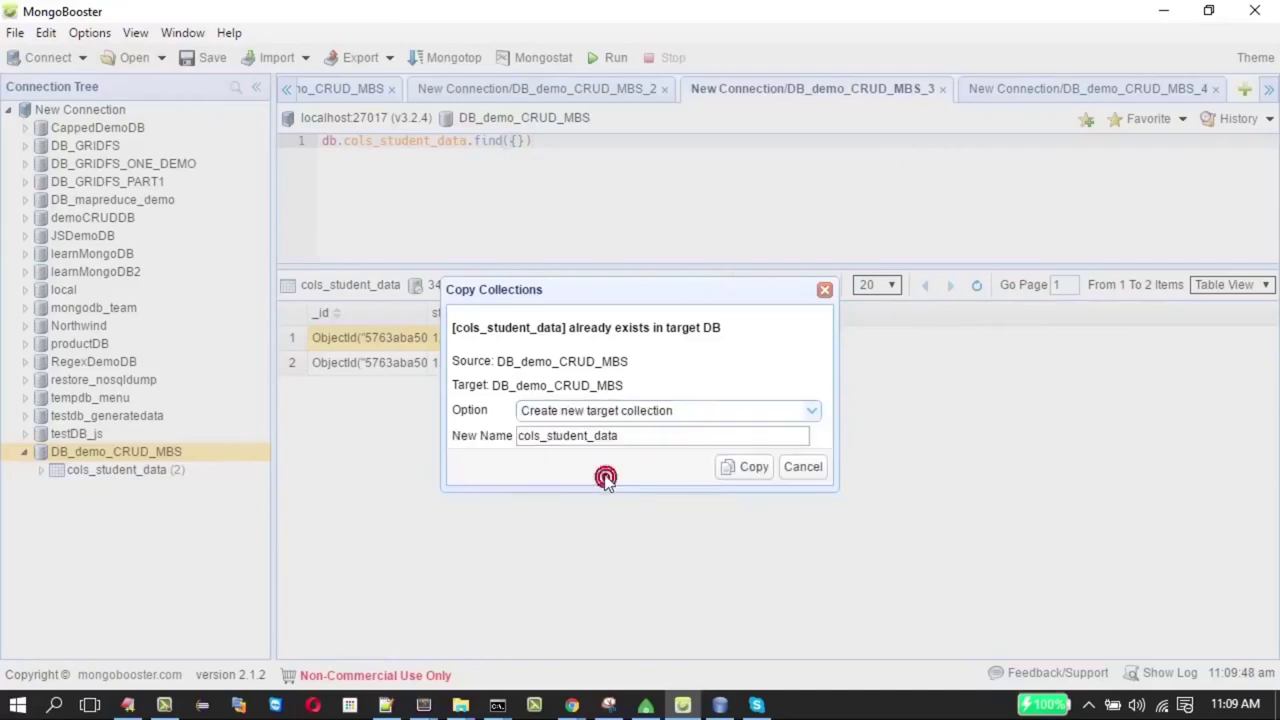
pyautogui.click(643, 435)
pyautogui.write('_copy')
pyautogui.click(752, 468)
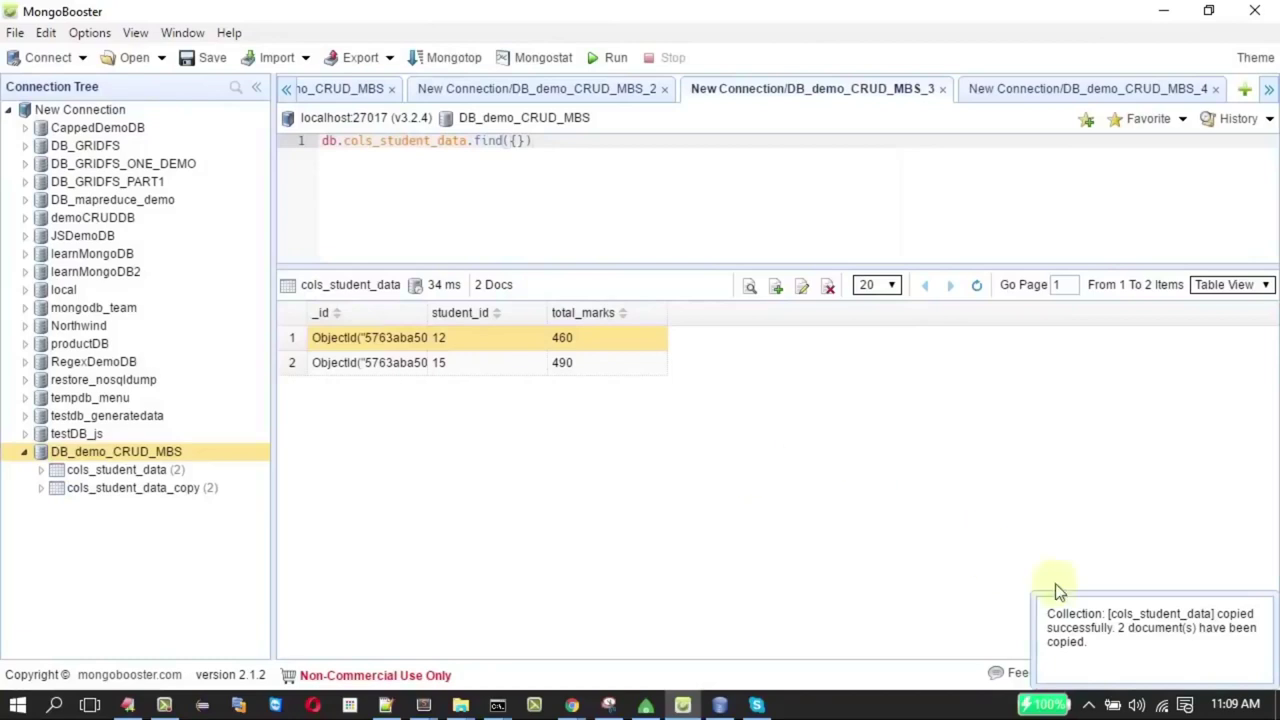
# Expand the cols_student_data_copy collection and view its documents
pyautogui.click(41, 489)
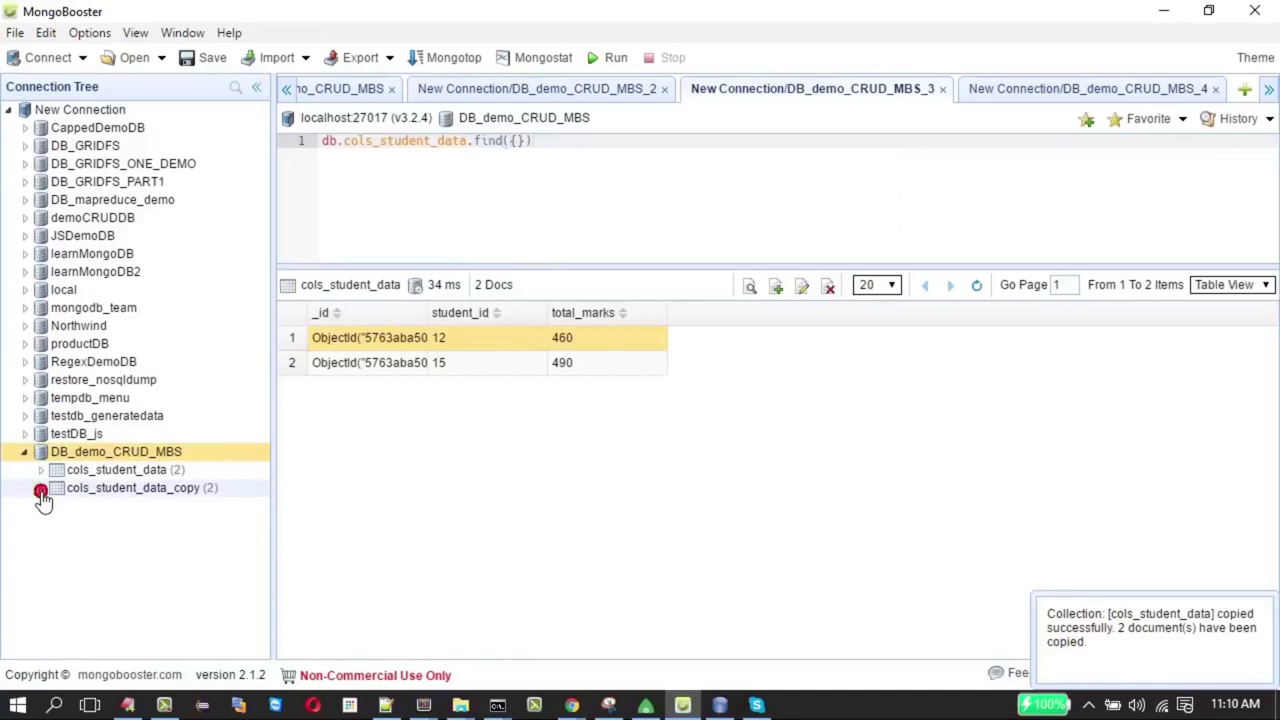
pyautogui.rightClick(143, 490)
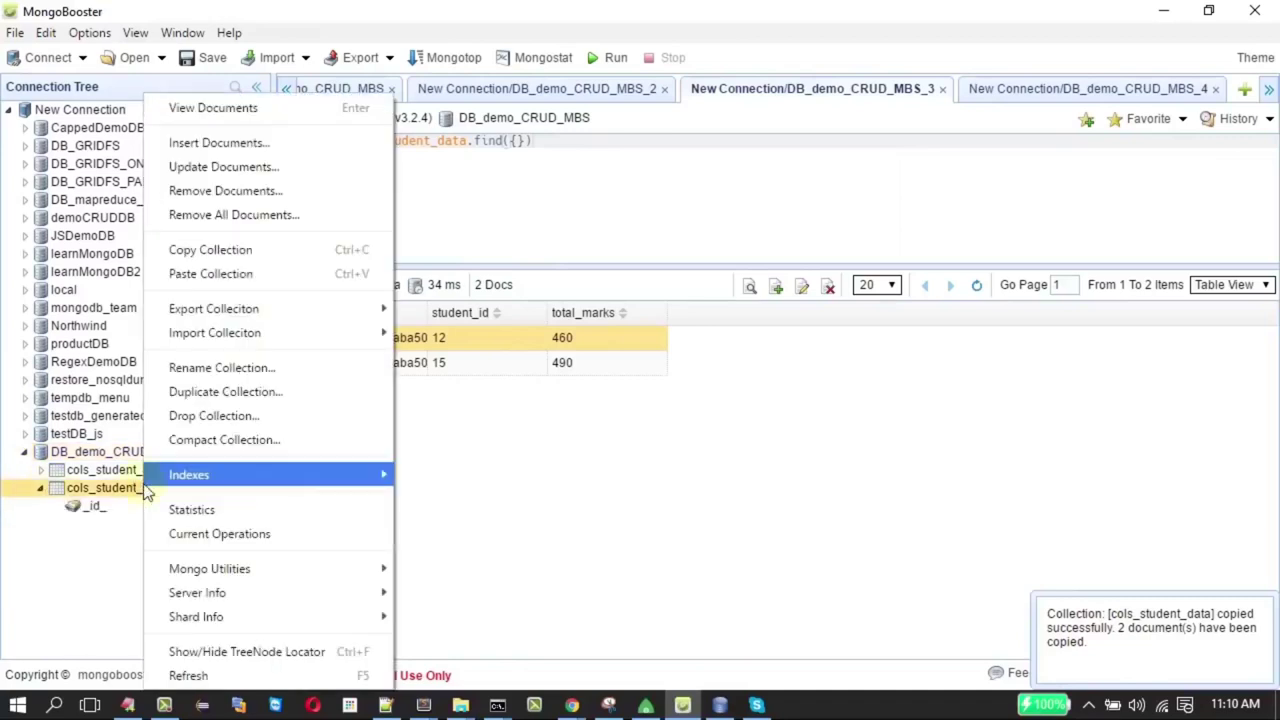
pyautogui.rightClick(249, 118)
pyautogui.click(362, 108)
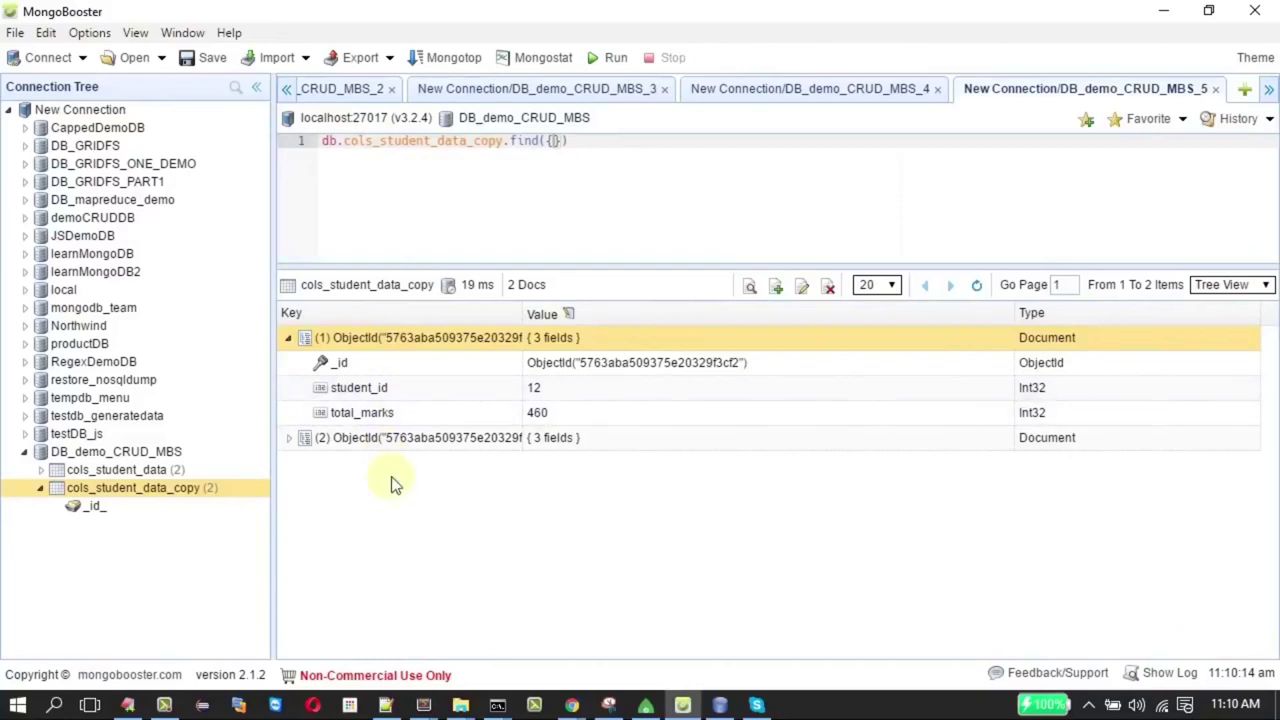
# Edit the second document in cols_student_data_copy, setting total_marks to 444, and run the update
pyautogui.click(143, 476)
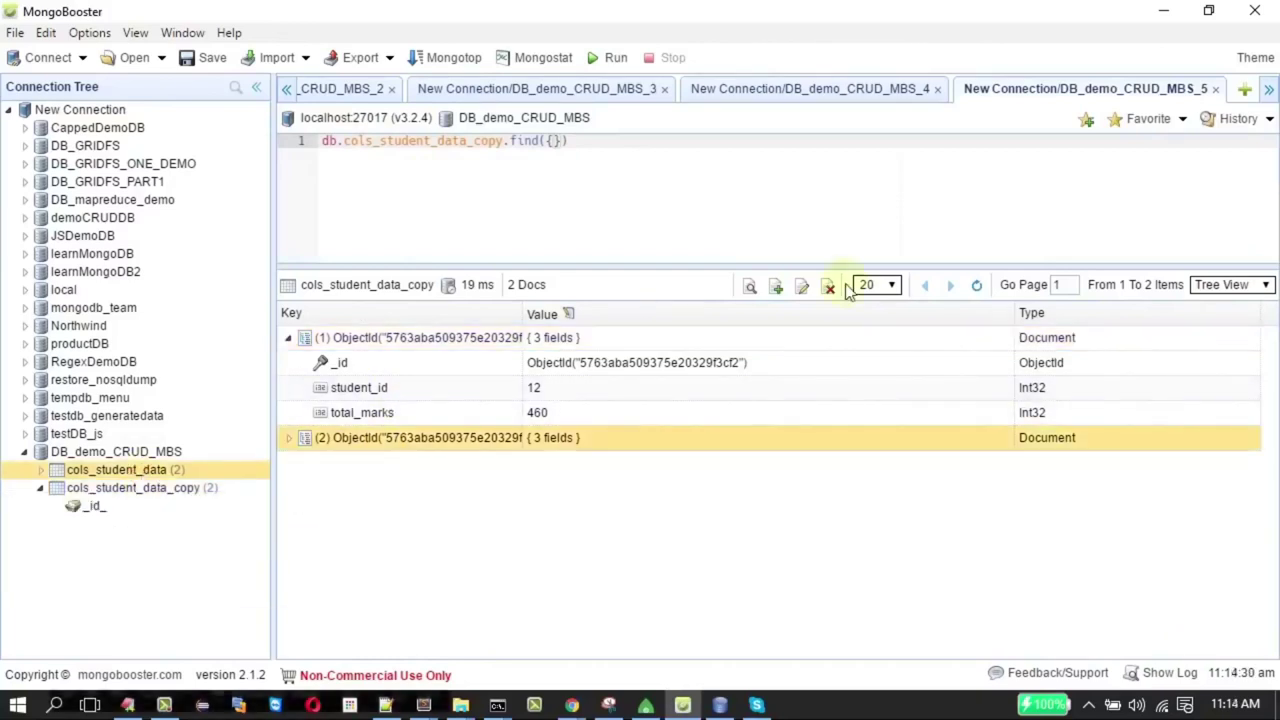
pyautogui.rightClick(470, 442)
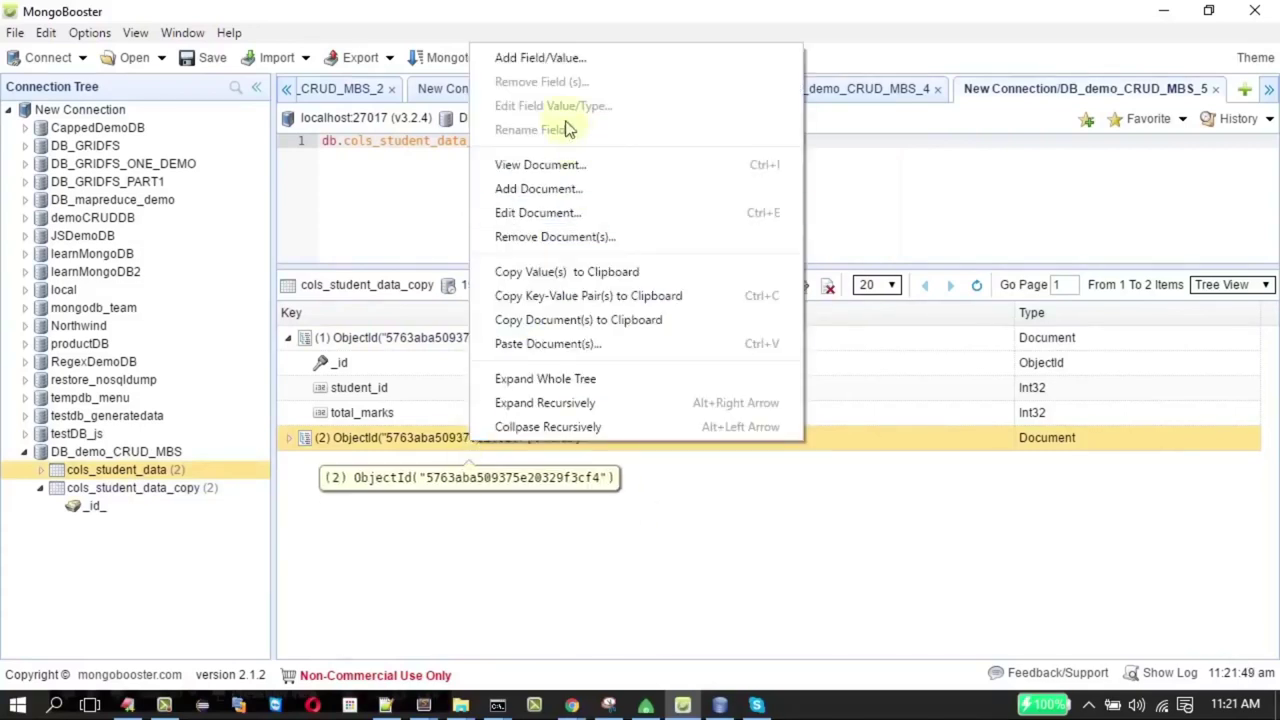
pyautogui.click(547, 212)
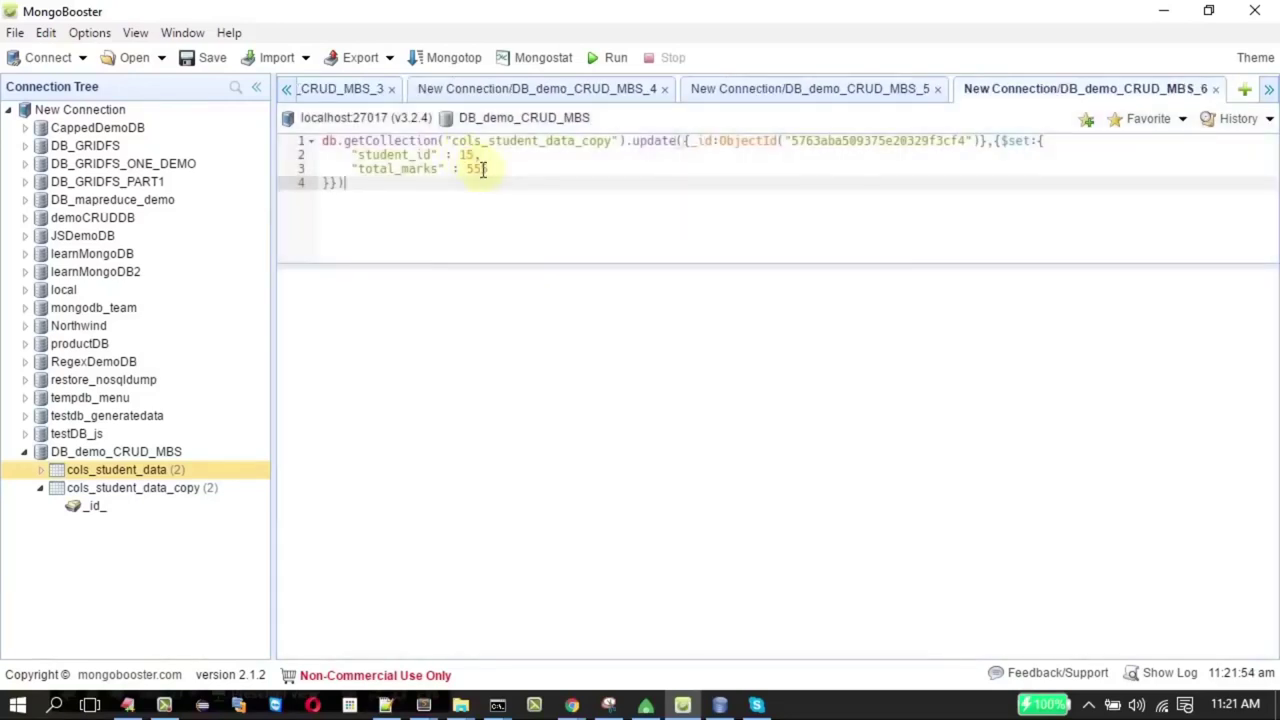
pyautogui.doubleClick(477, 168)
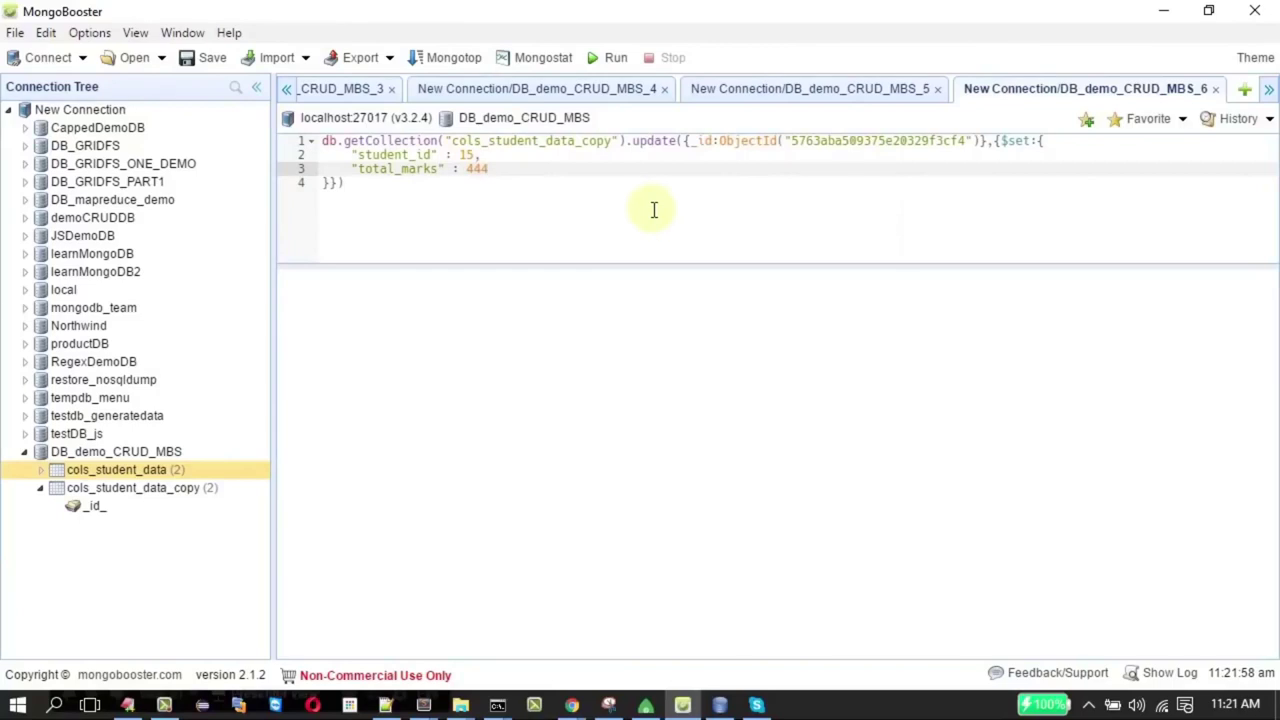
pyautogui.click(606, 60)
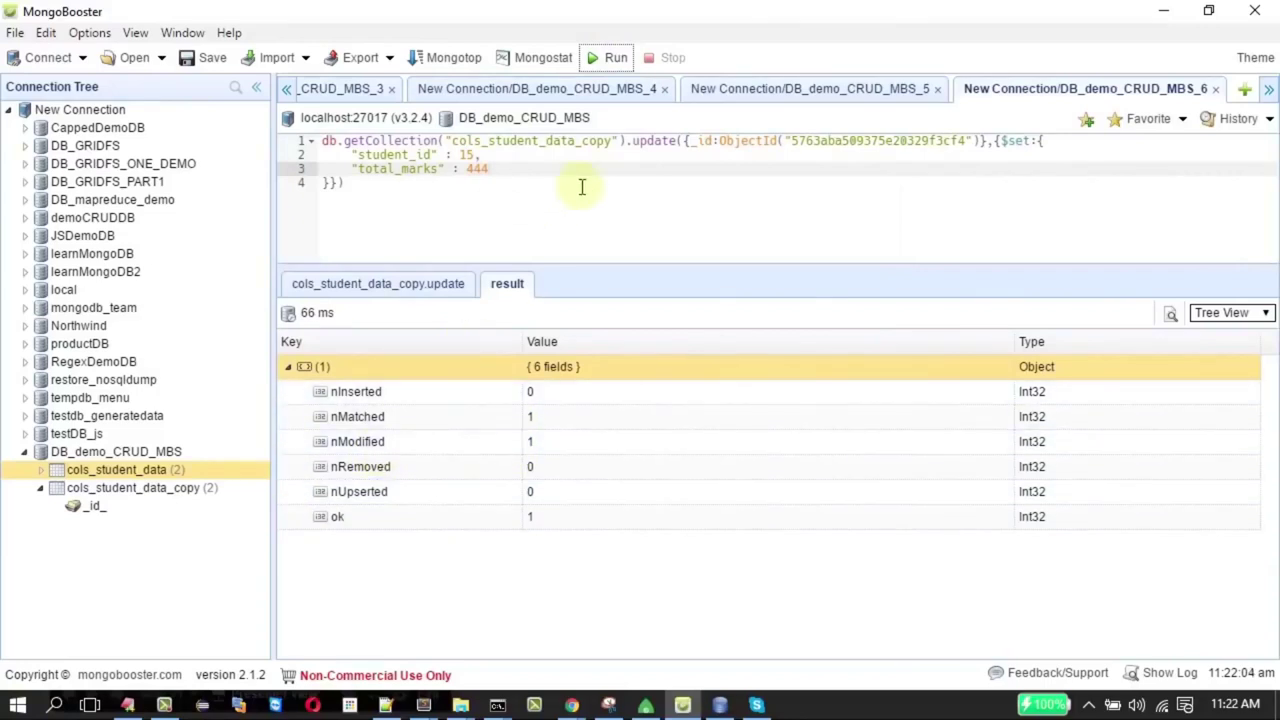
# View the cols_student_data_copy documents again and display the results in Table View
pyautogui.click(170, 496)
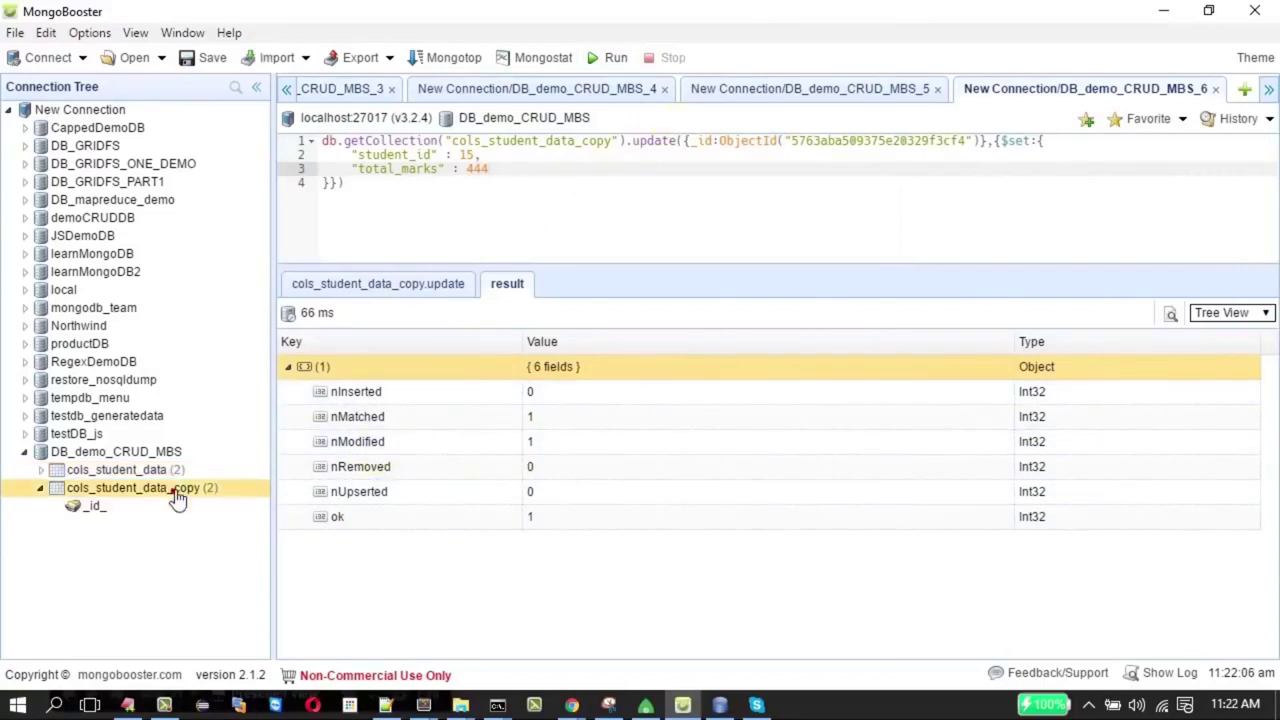
pyautogui.rightClick(175, 490)
pyautogui.click(278, 110)
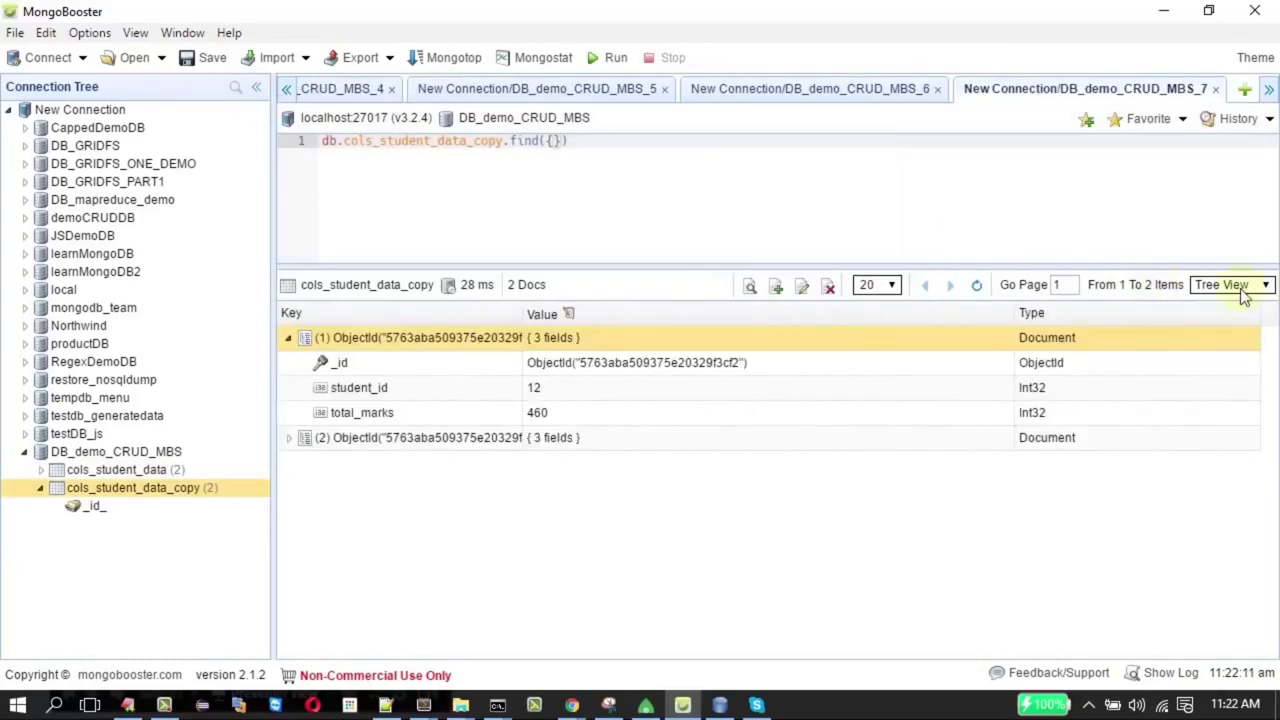
pyautogui.click(1240, 288)
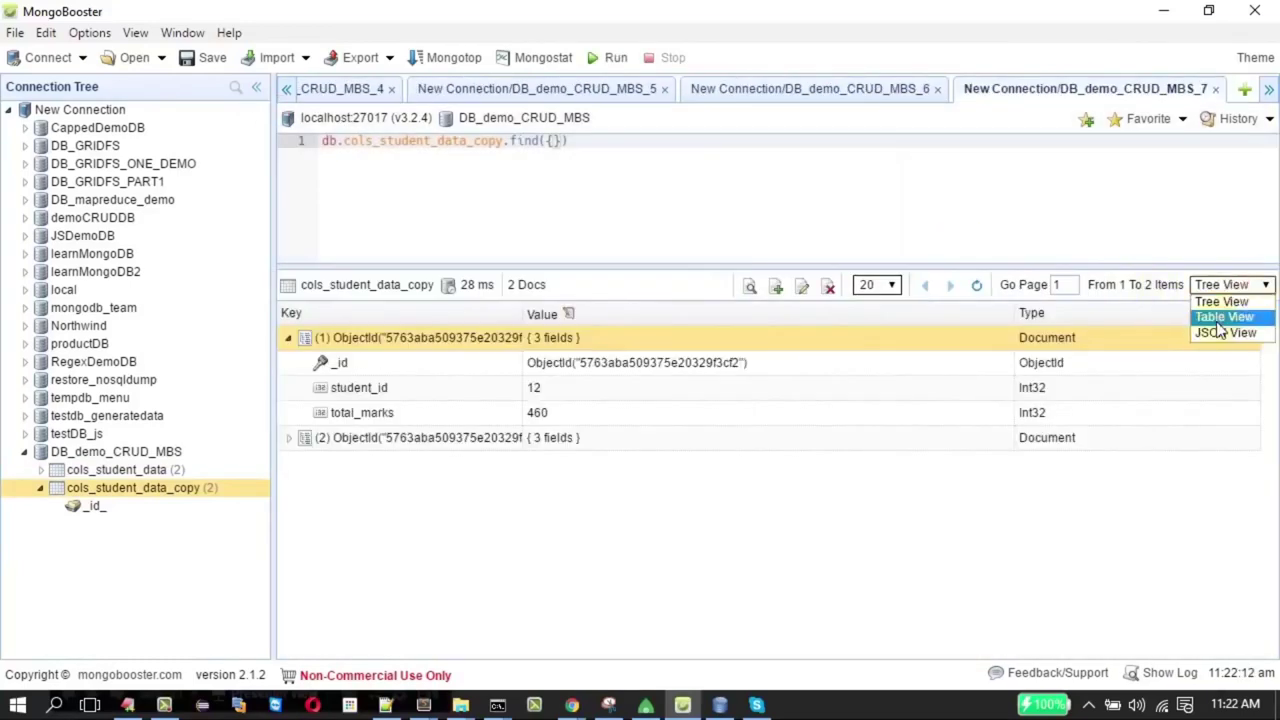
pyautogui.click(1222, 318)
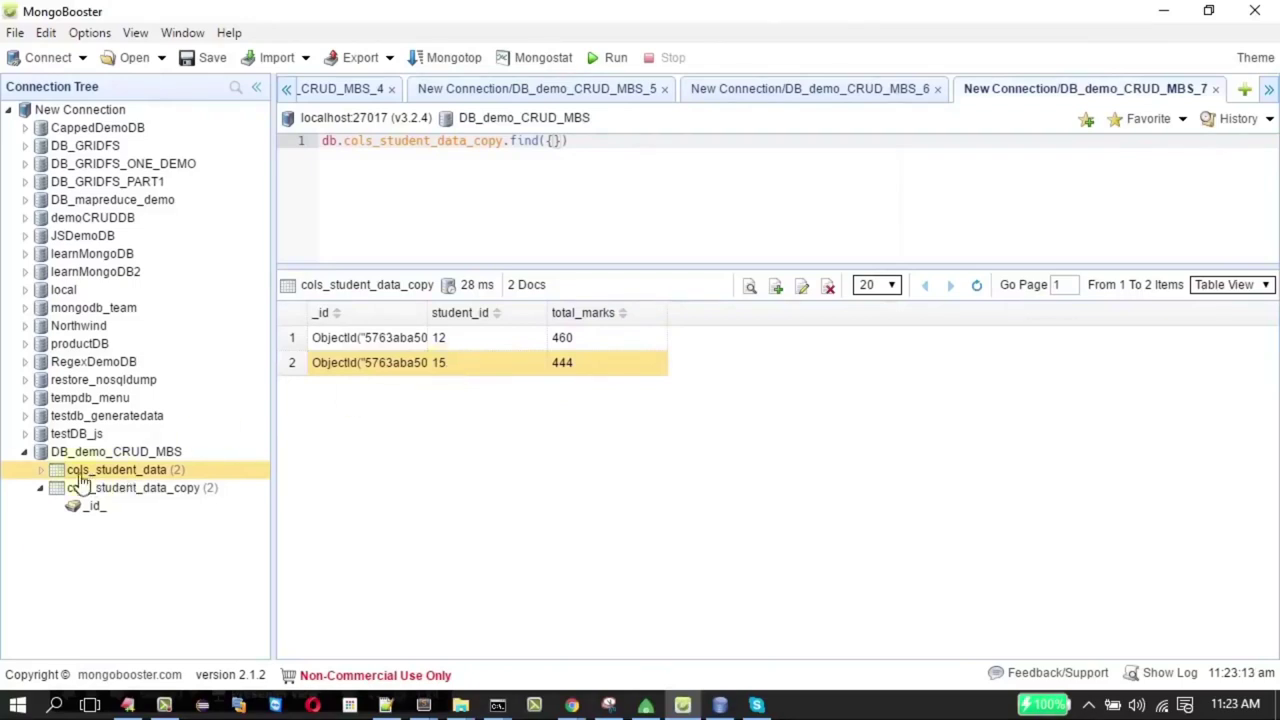
# Copy the document with student_id 15 from the cols_student_data_copy results to the clipboard
pyautogui.moveTo(150, 477)
pyautogui.rightClick(450, 365)
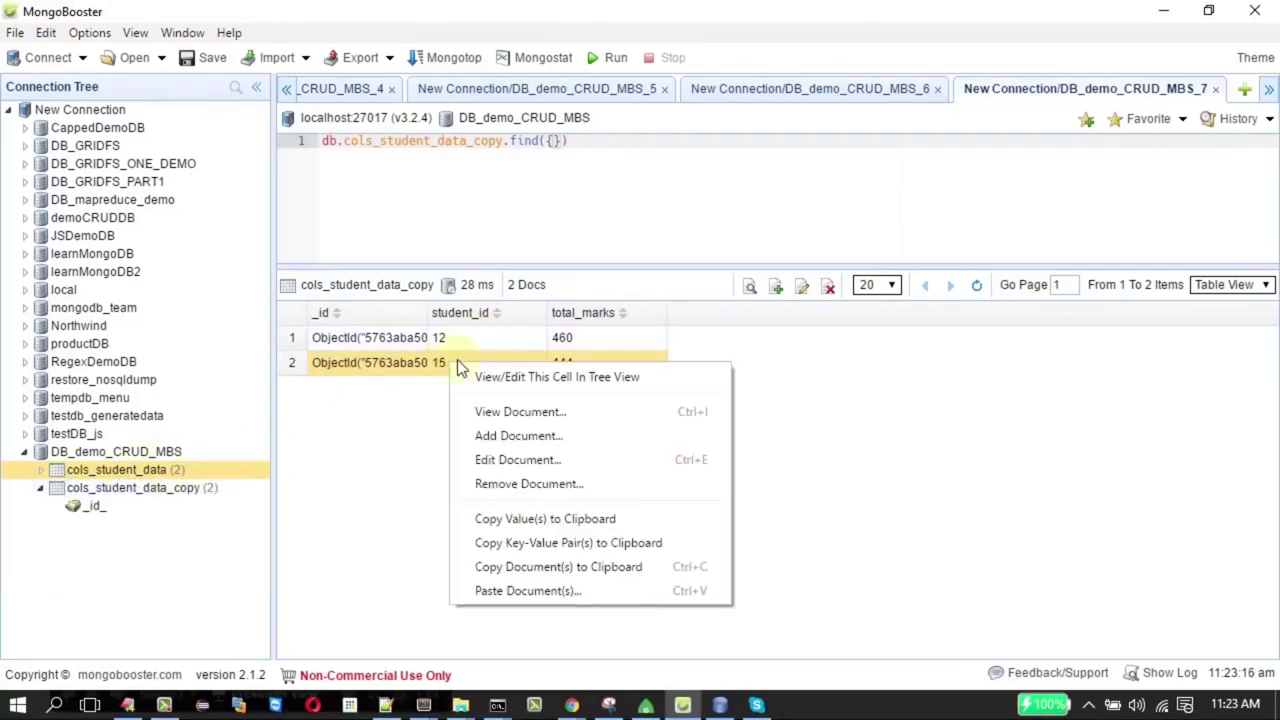
pyautogui.click(515, 567)
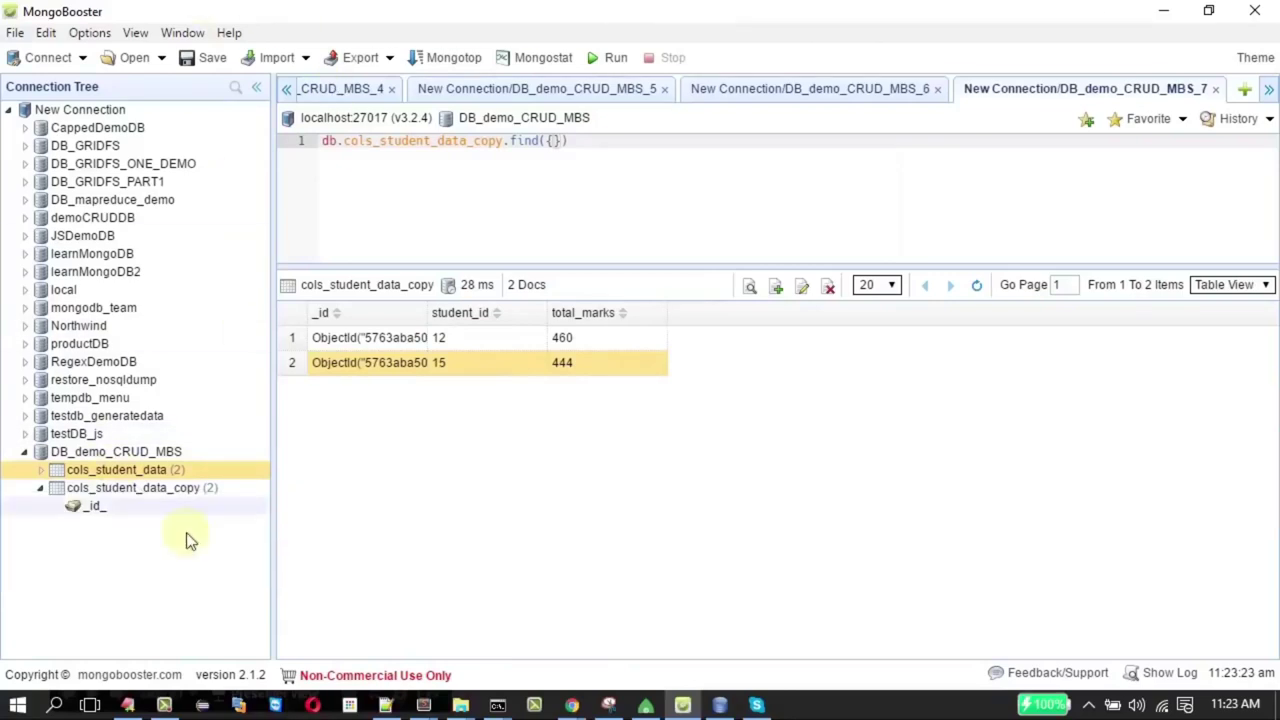
# View the documents of the original cols_student_data collection
pyautogui.rightClick(110, 470)
pyautogui.rightClick(181, 98)
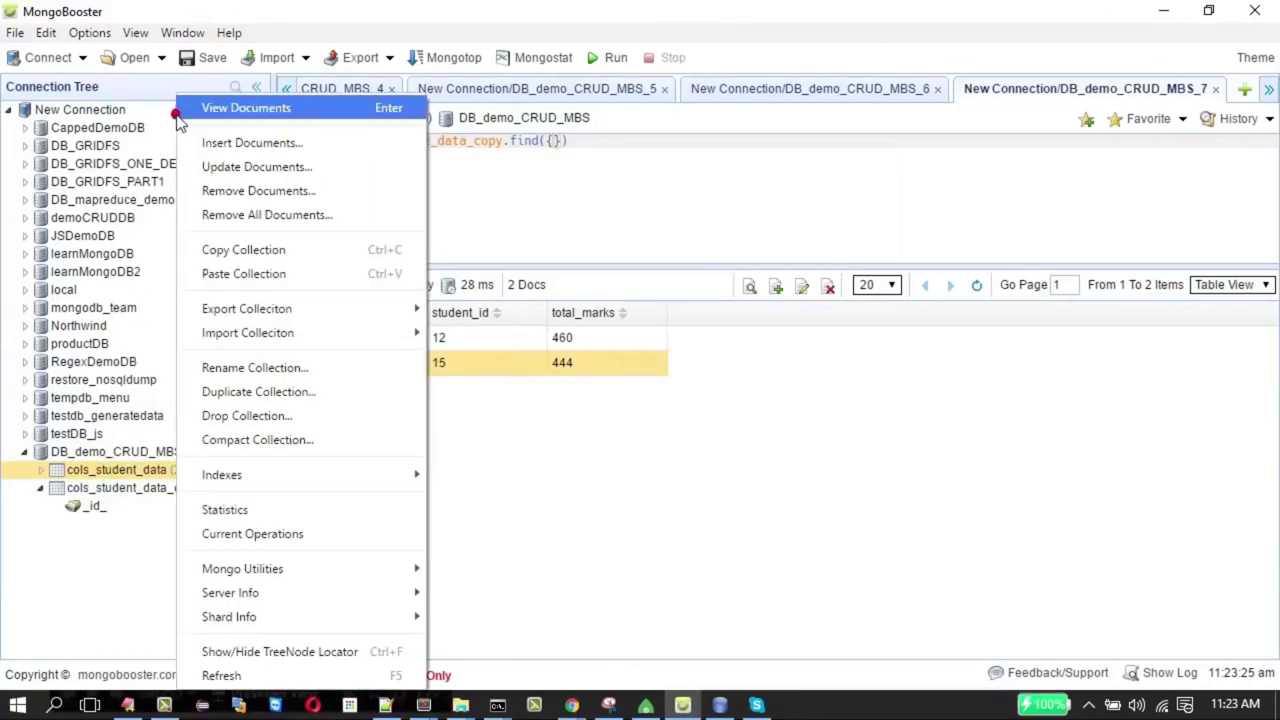
# View the documents of cols_student_data and generate an insert script by pasting the copied student_id 15 document
pyautogui.click(251, 107)
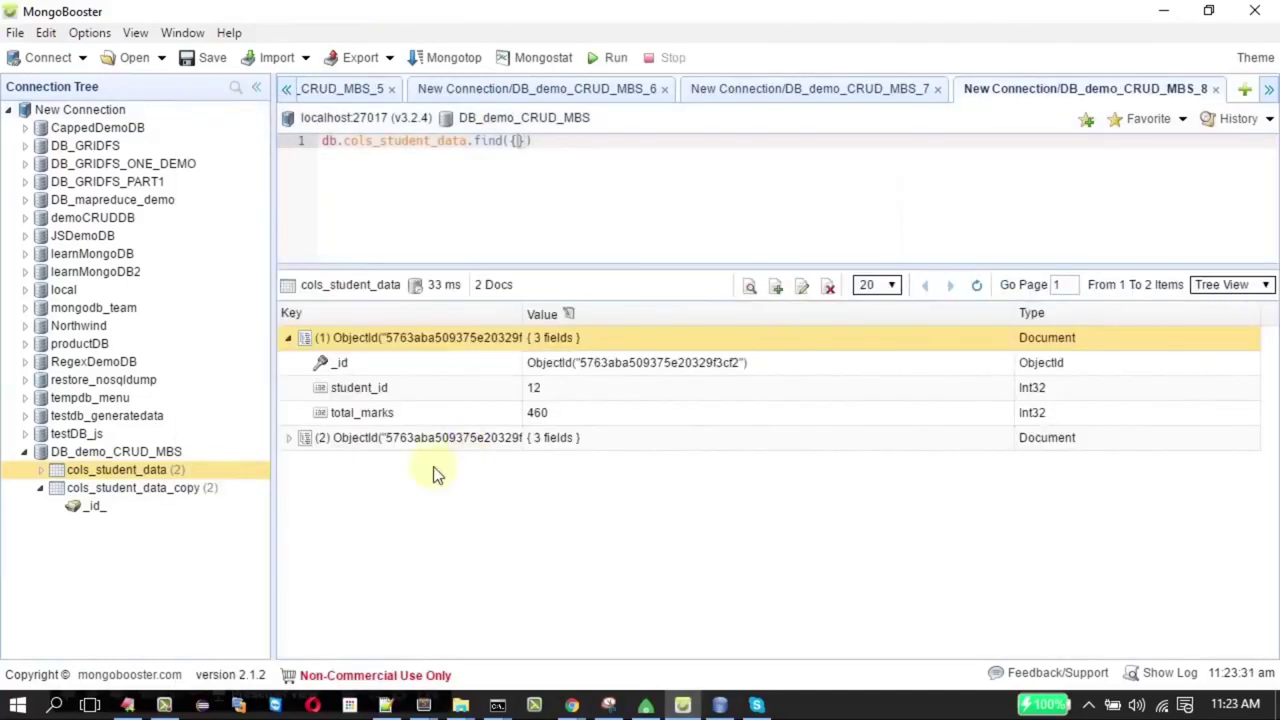
pyautogui.rightClick(423, 441)
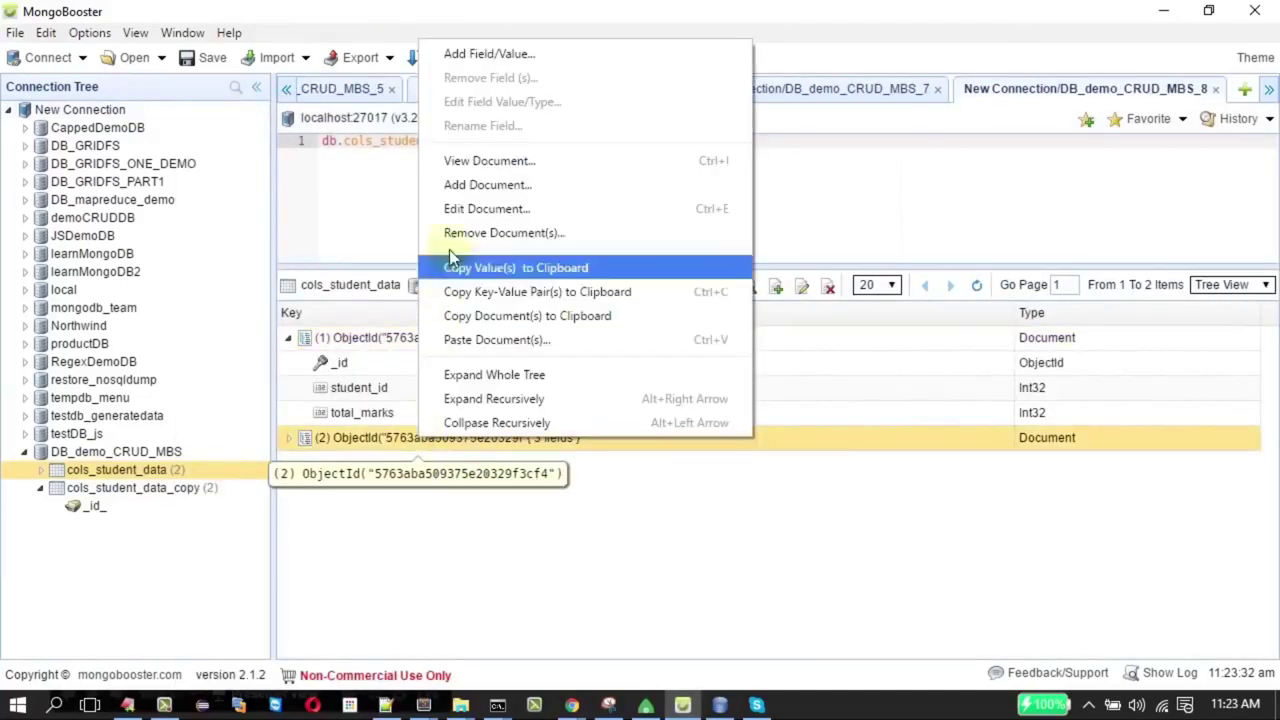
pyautogui.click(483, 340)
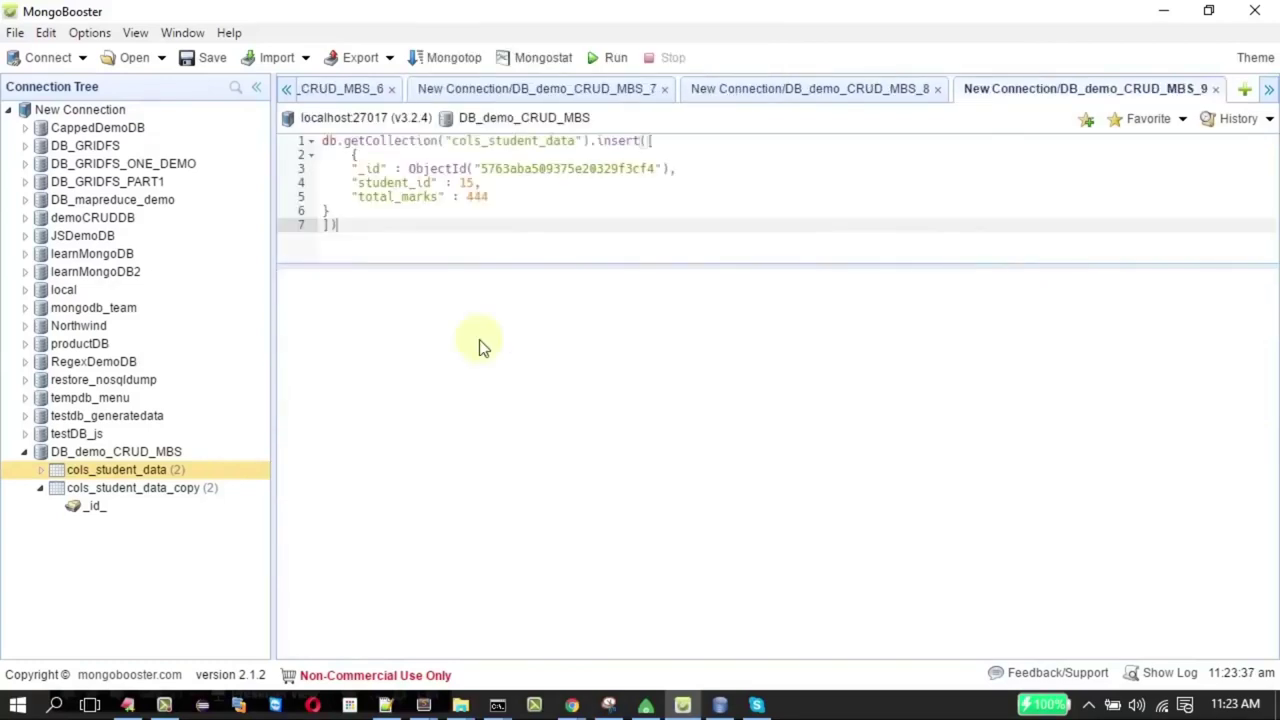
pyautogui.doubleClick(532, 169)
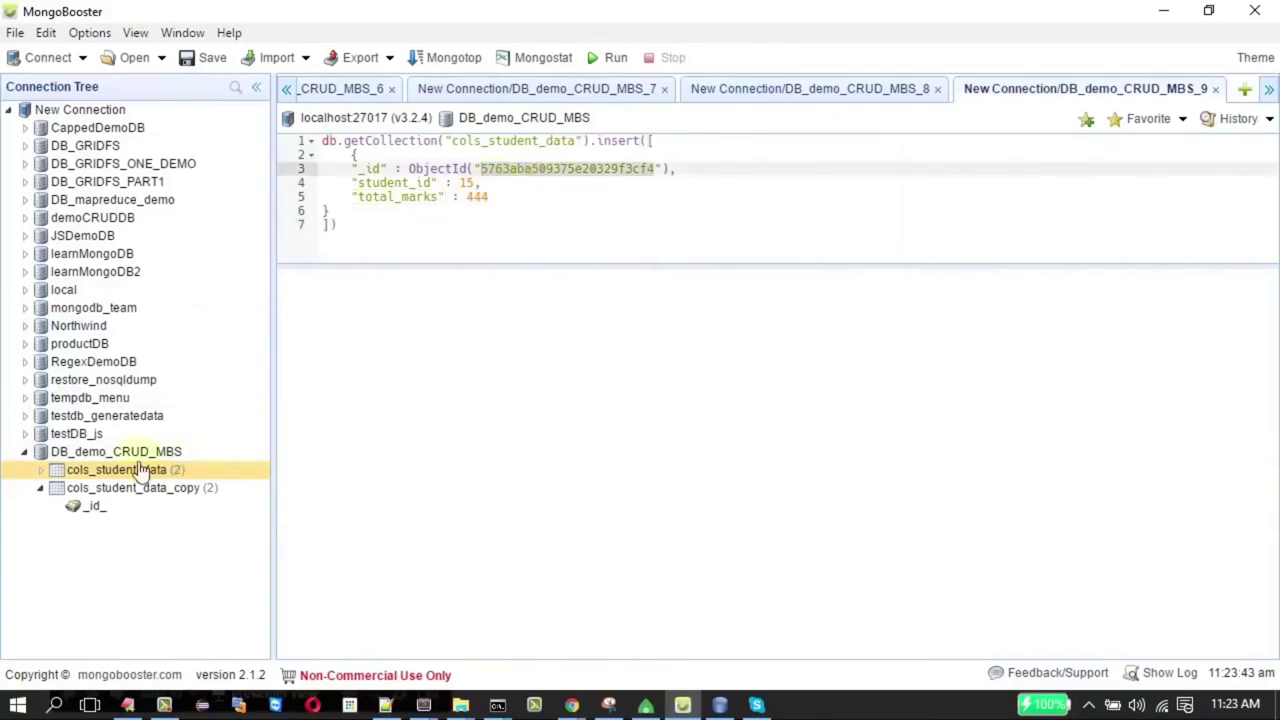
pyautogui.moveTo(140, 467)
# Try to run the entire insert script with the document's original ObjectId and examine the returned message
pyautogui.click(488, 197)
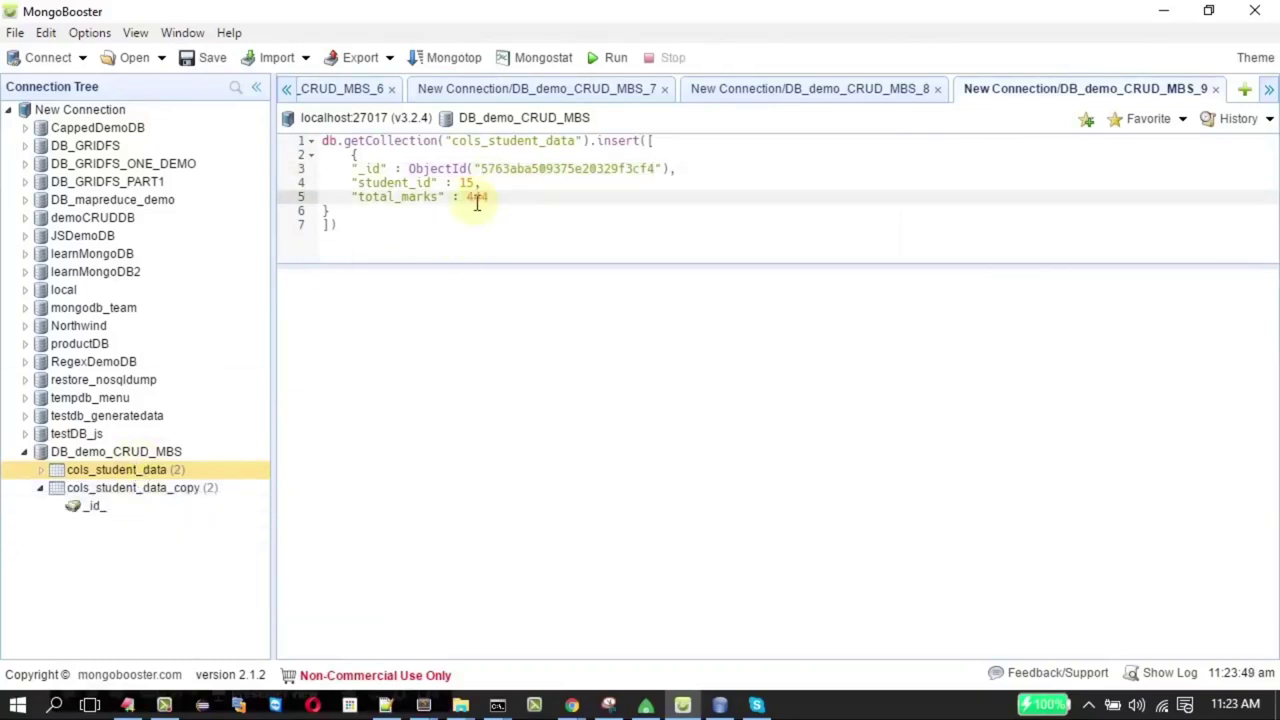
pyautogui.hotkey('ctrl', 'a')
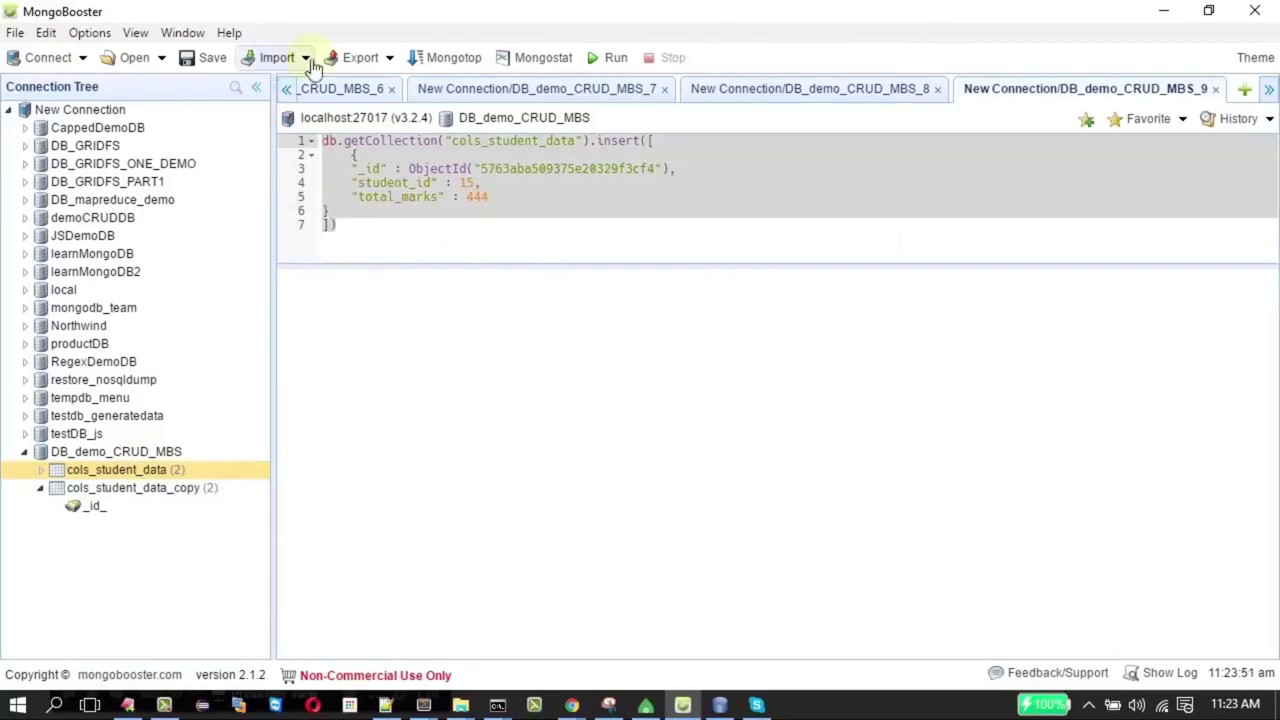
pyautogui.click(612, 58)
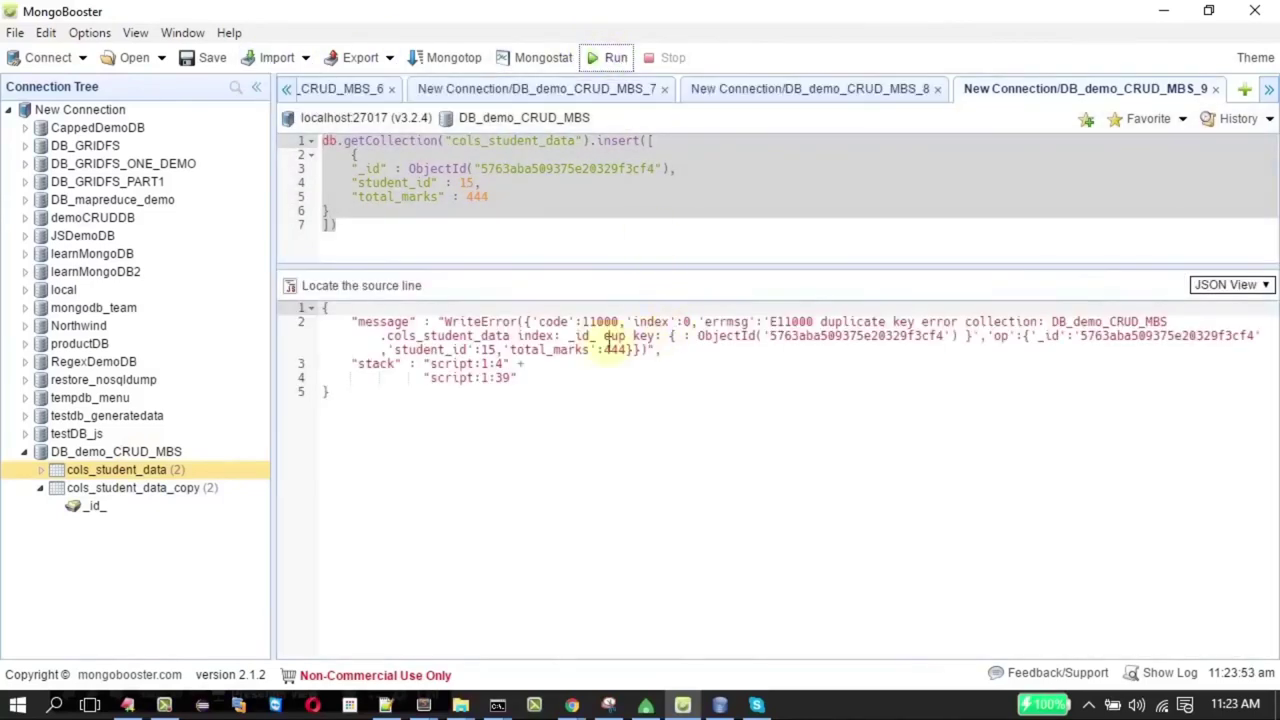
pyautogui.doubleClick(836, 321)
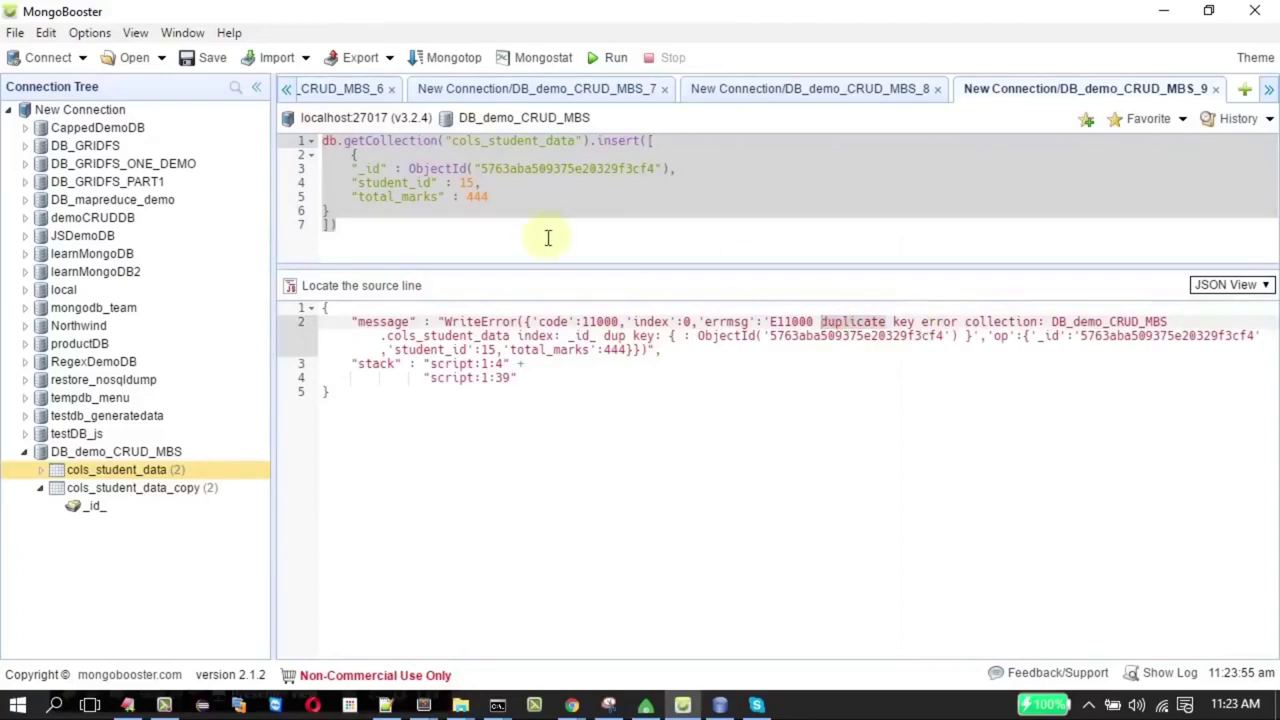
# Replace the ObjectId string in the insert script with 786445 and try running the whole script
pyautogui.doubleClick(570, 170)
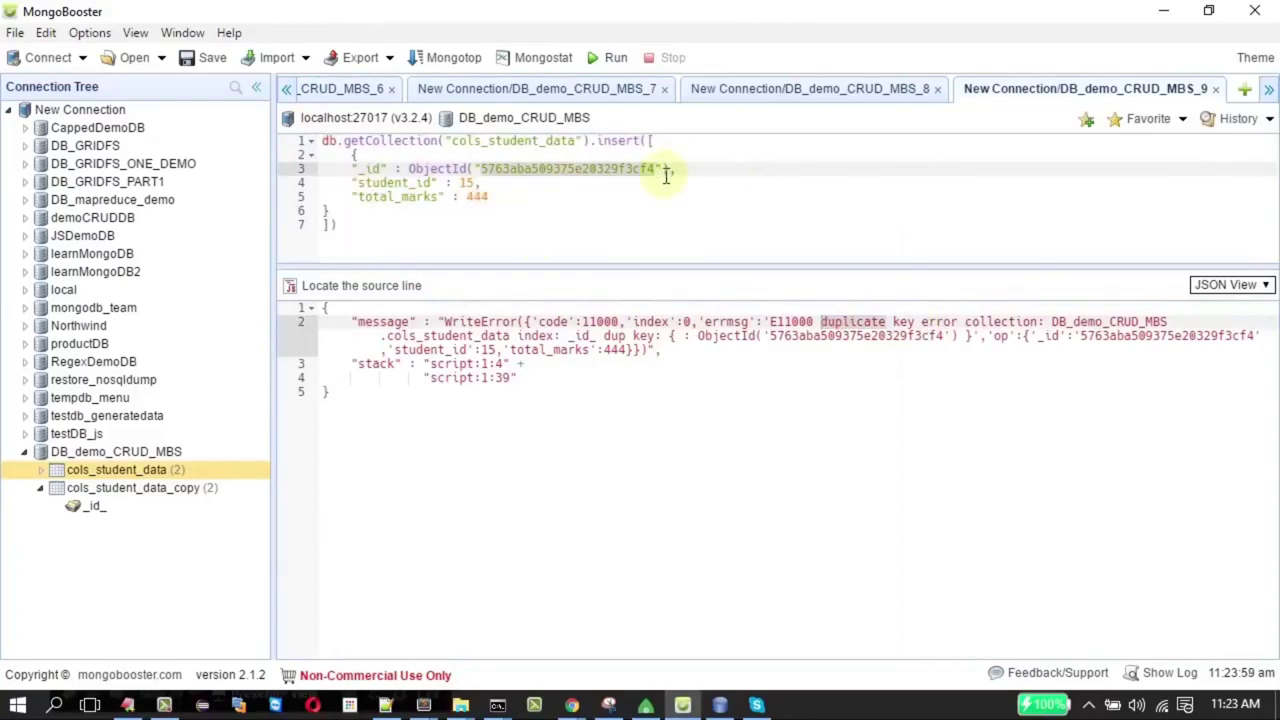
pyautogui.write('786445')
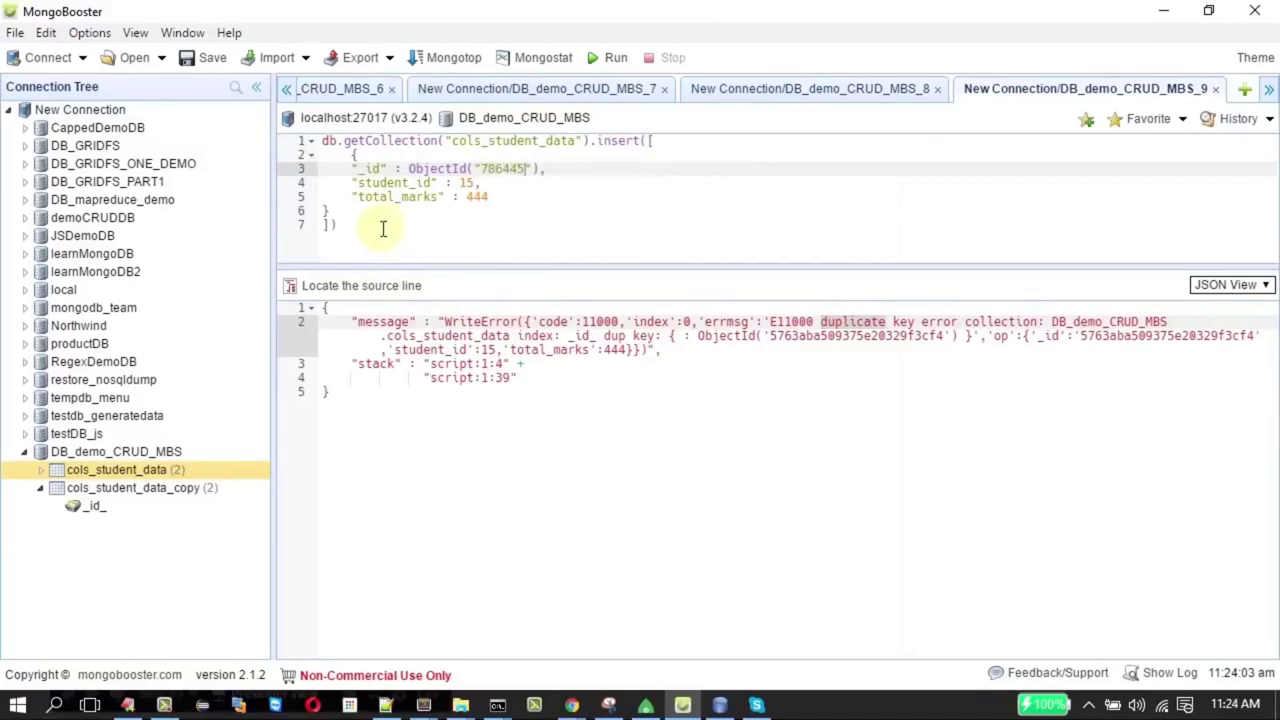
pyautogui.hotkey('ctrl', 'a')
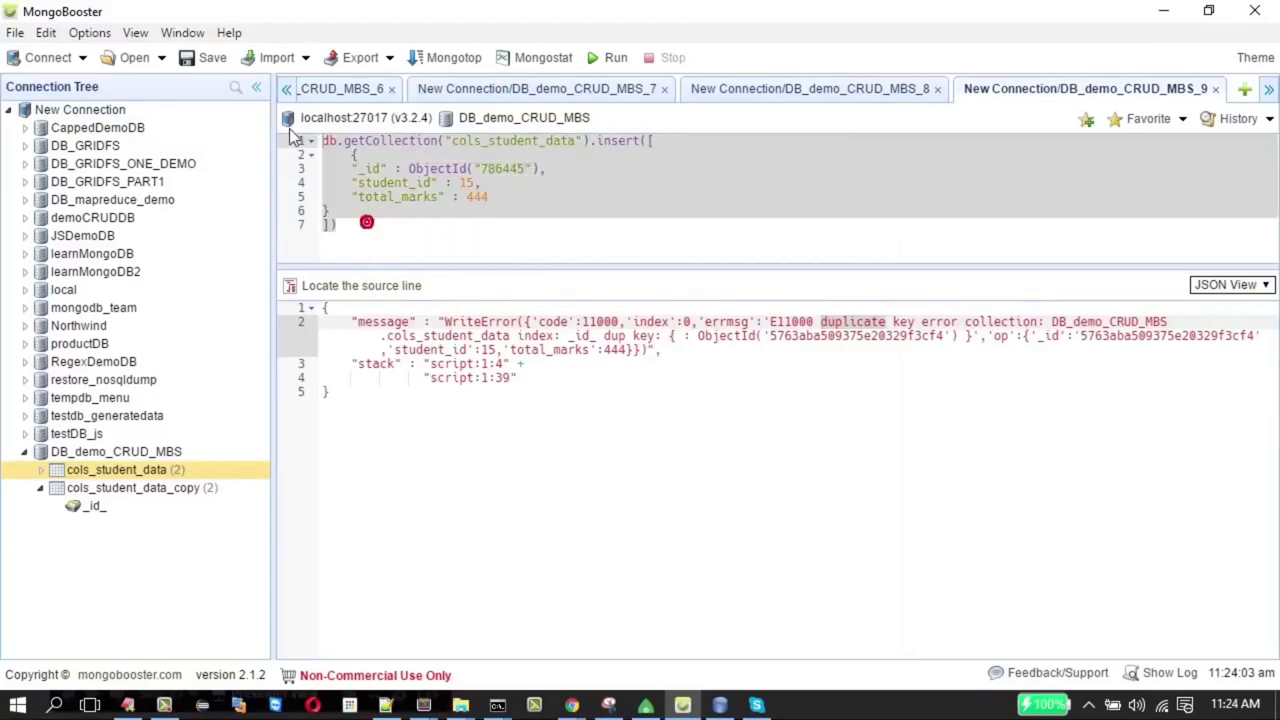
pyautogui.click(615, 58)
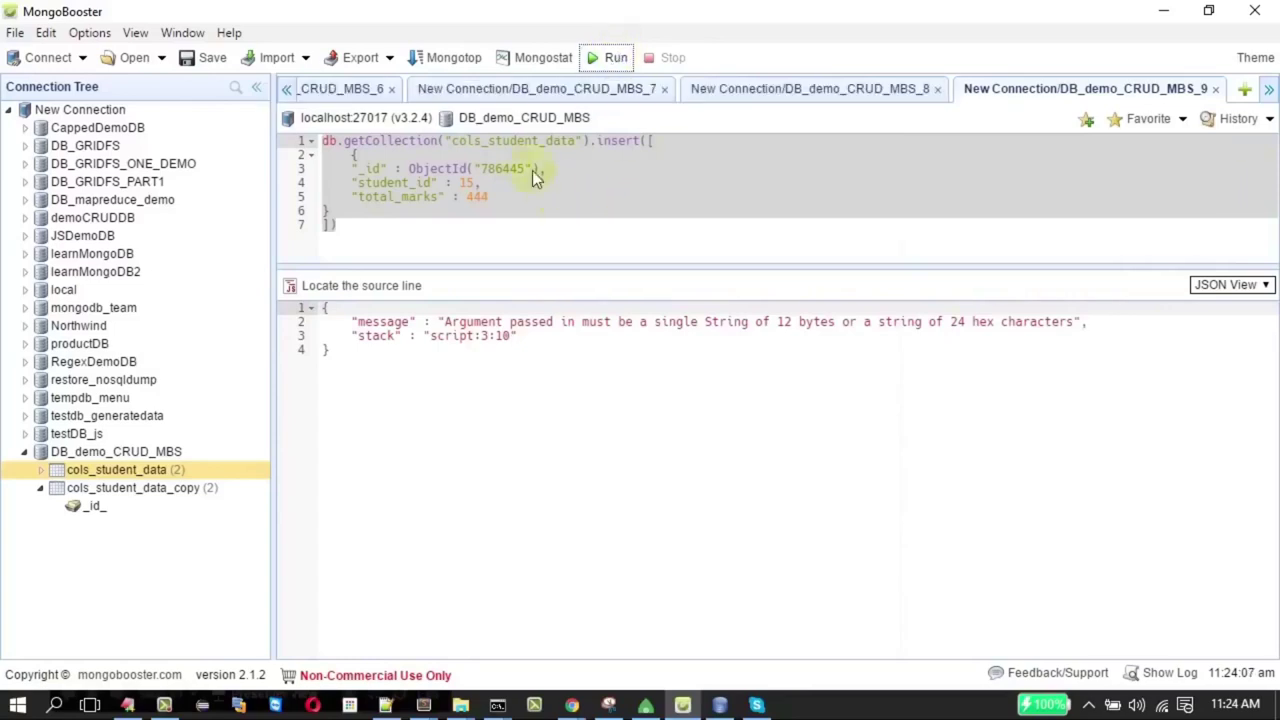
# Remove the ObjectId wrapper and its parentheses so the script's _id is the plain string "786445"
pyautogui.click(422, 168)
pyautogui.doubleClick(434, 172)
pyautogui.press('Delete')
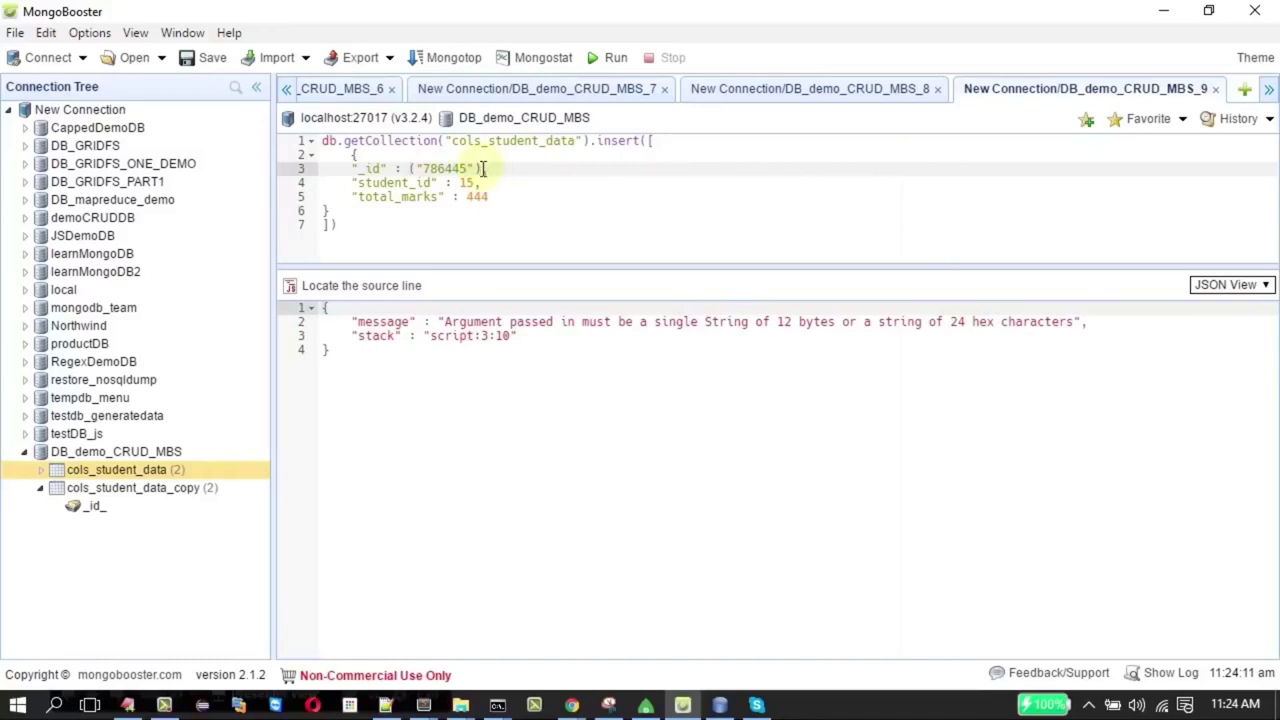
pyautogui.click(418, 170)
pyautogui.press('BackSpace')
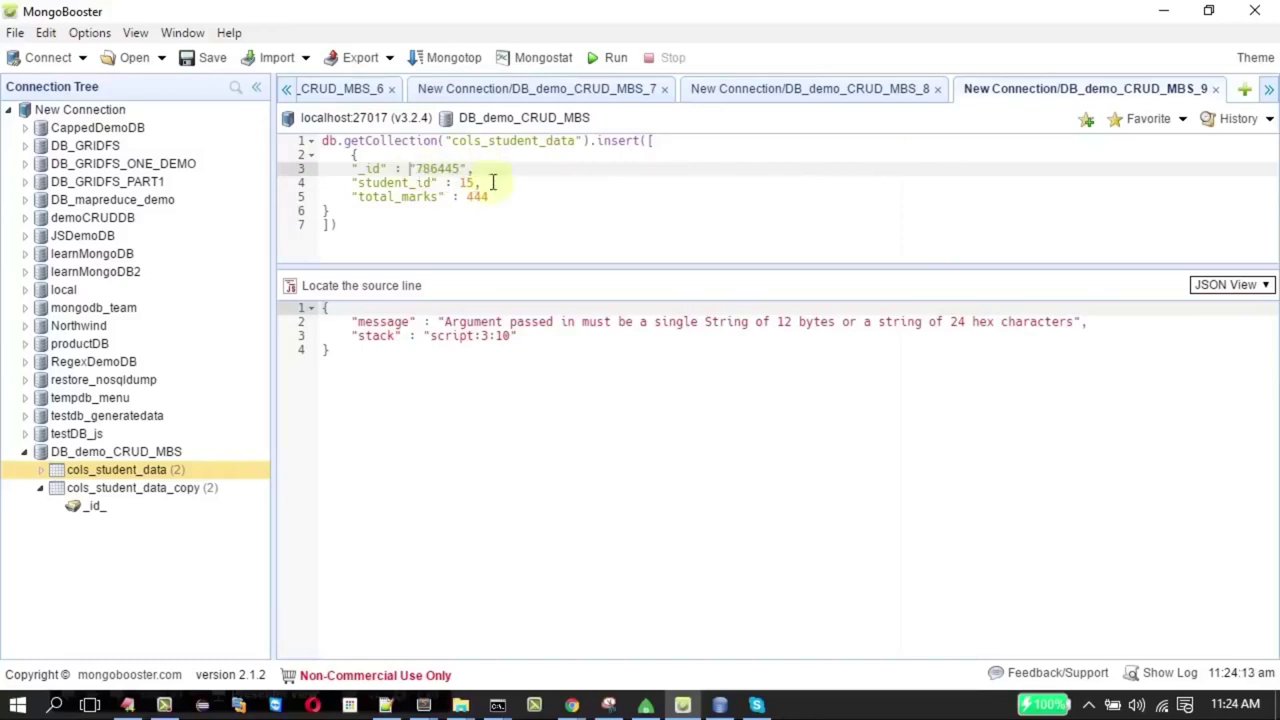
# Run the entire insert script and view the documents of cols_student_data again
pyautogui.hotkey('ctrl', 'a')
pyautogui.click(608, 60)
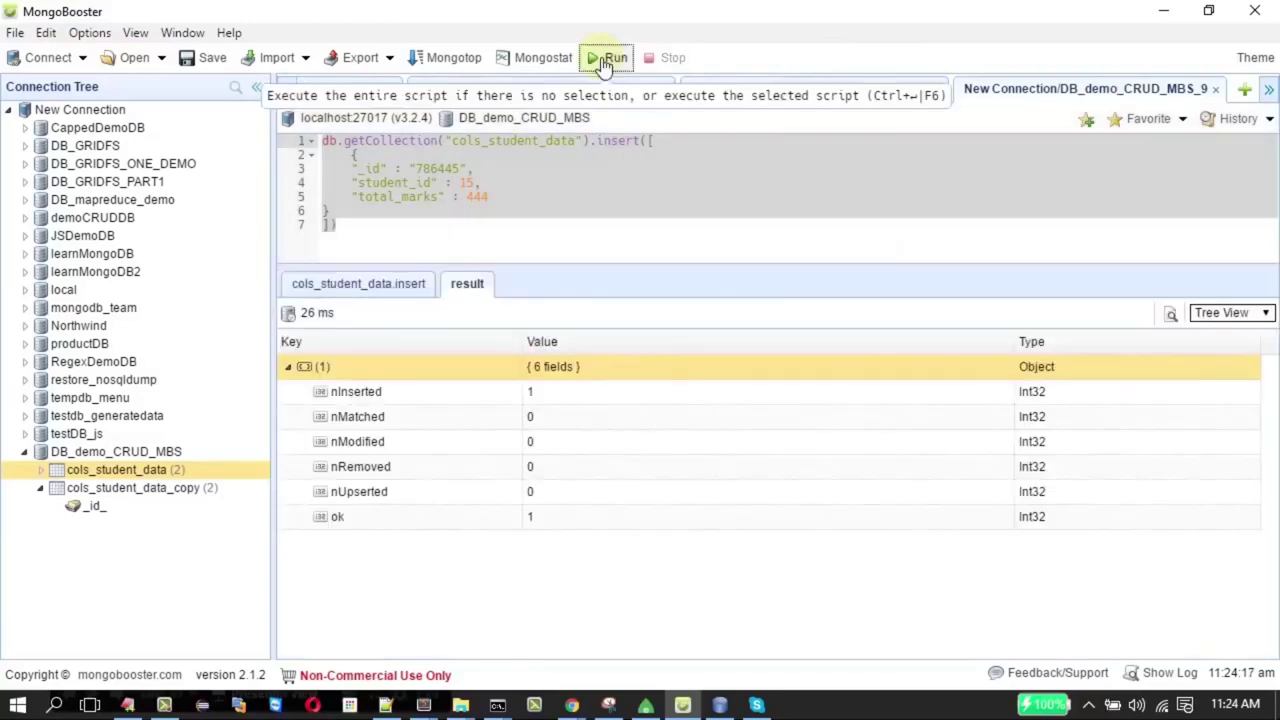
pyautogui.rightClick(150, 468)
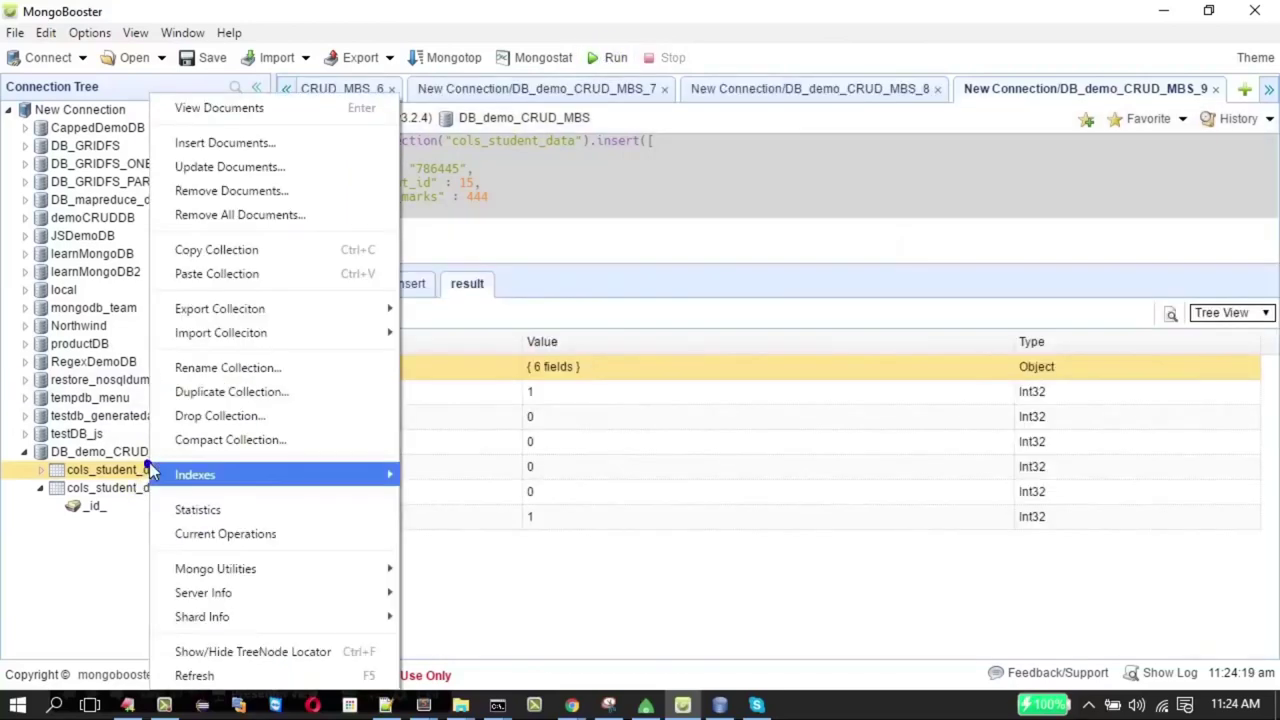
pyautogui.click(330, 108)
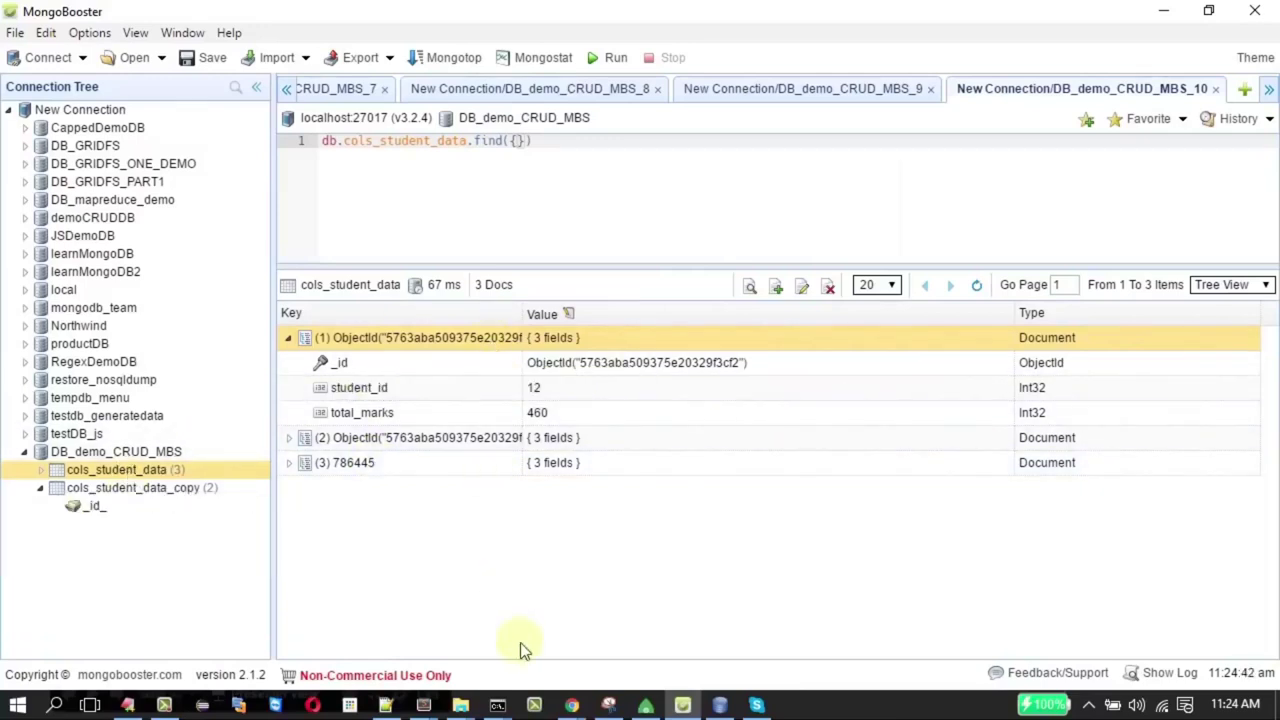
# Open the built-in export for cols_student_data and set the format to CSV with a comma delimiter
pyautogui.rightClick(119, 475)
pyautogui.moveTo(120, 476)
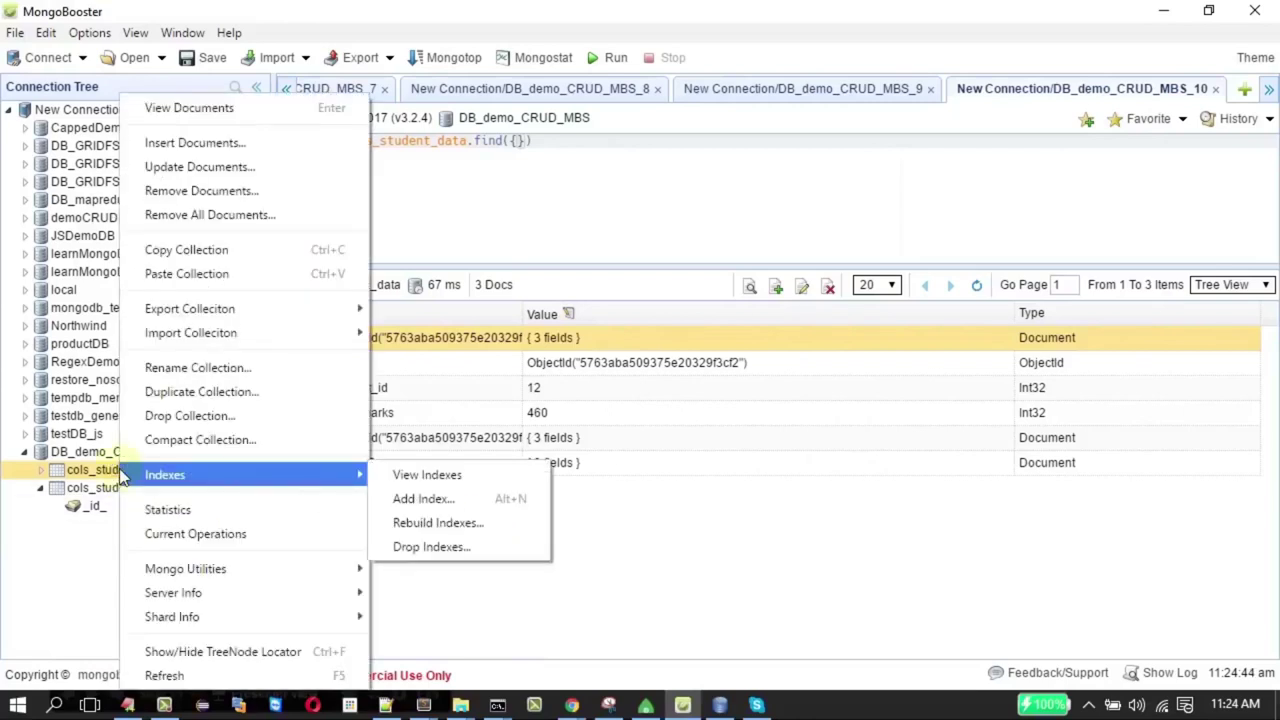
pyautogui.moveTo(198, 318)
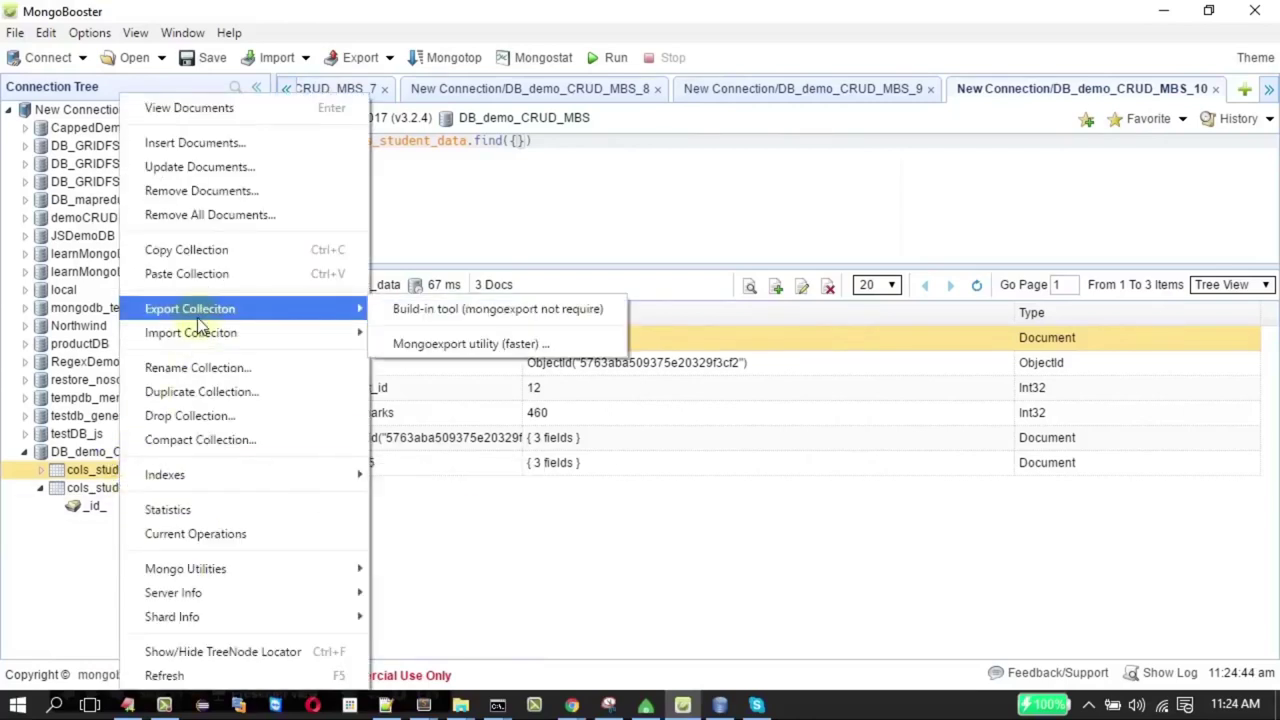
pyautogui.click(469, 312)
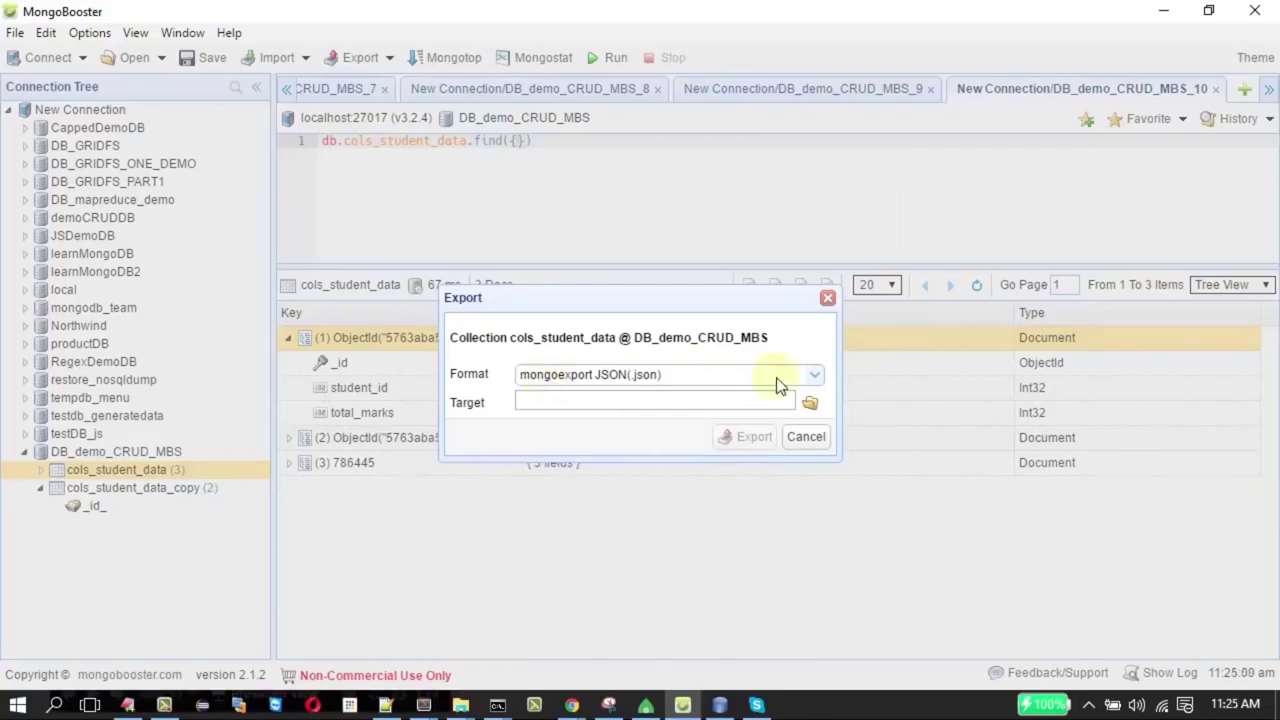
pyautogui.click(813, 378)
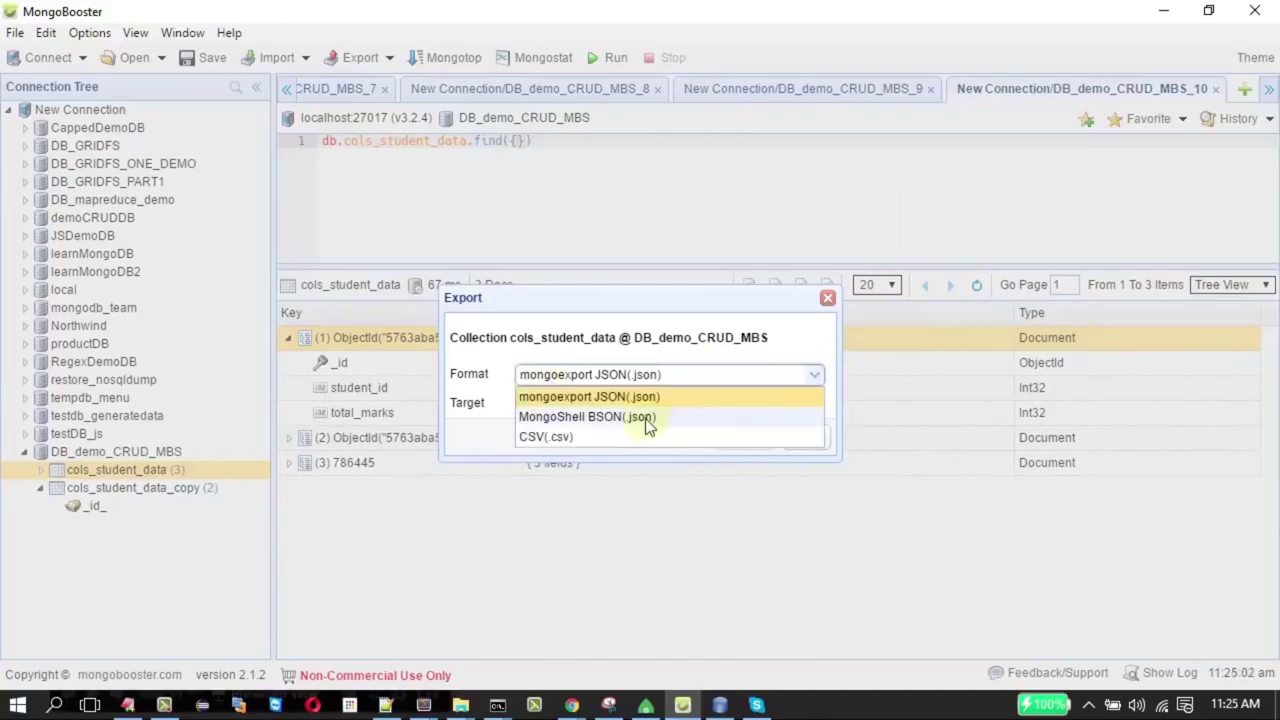
pyautogui.click(586, 437)
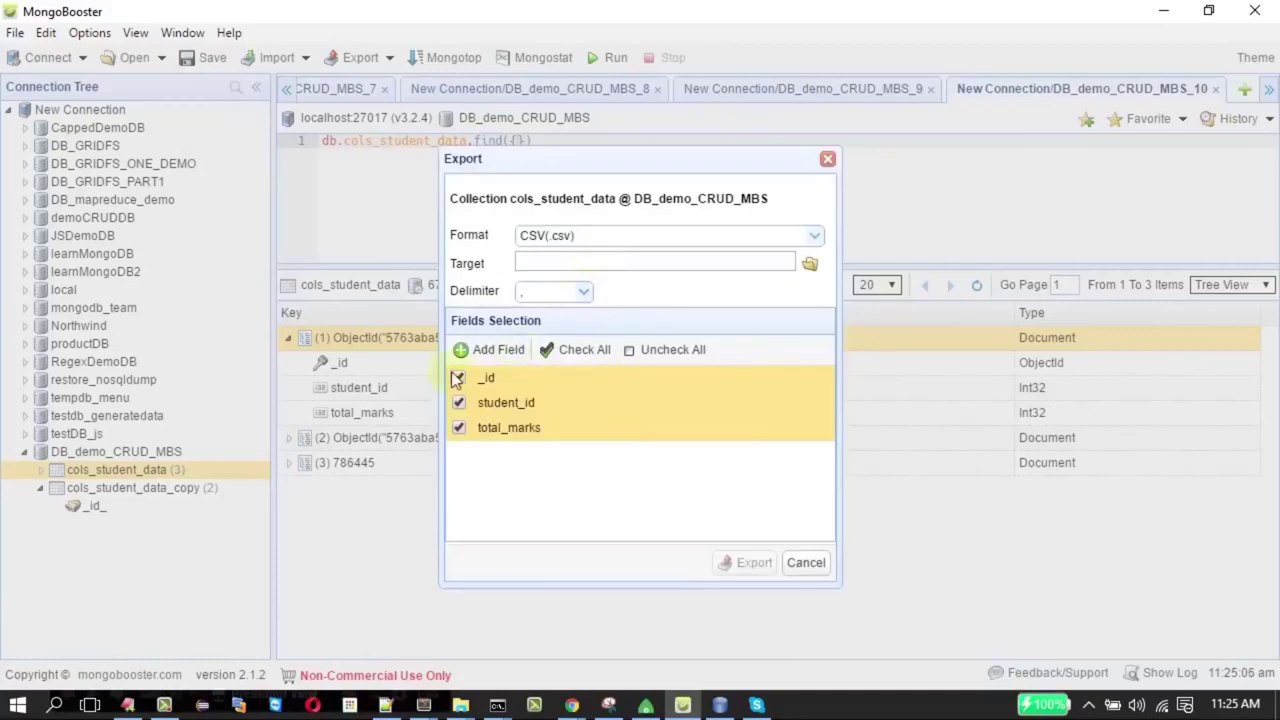
pyautogui.click(578, 293)
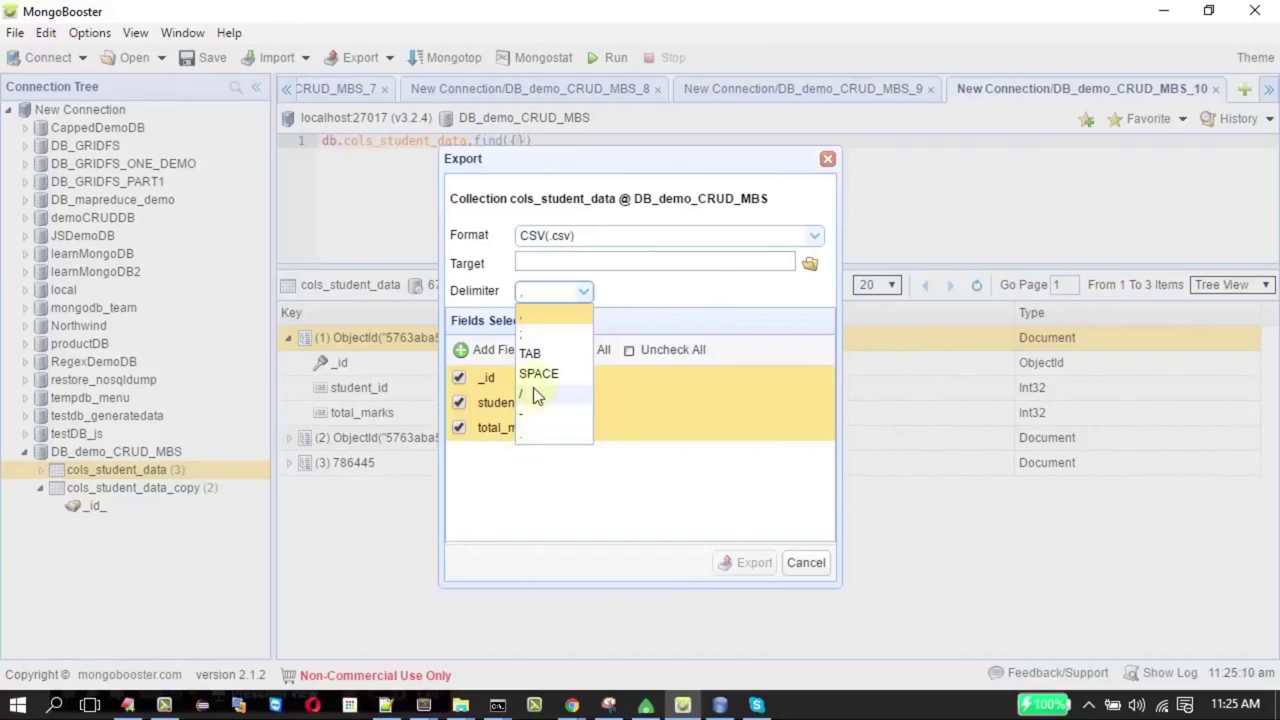
pyautogui.click(533, 318)
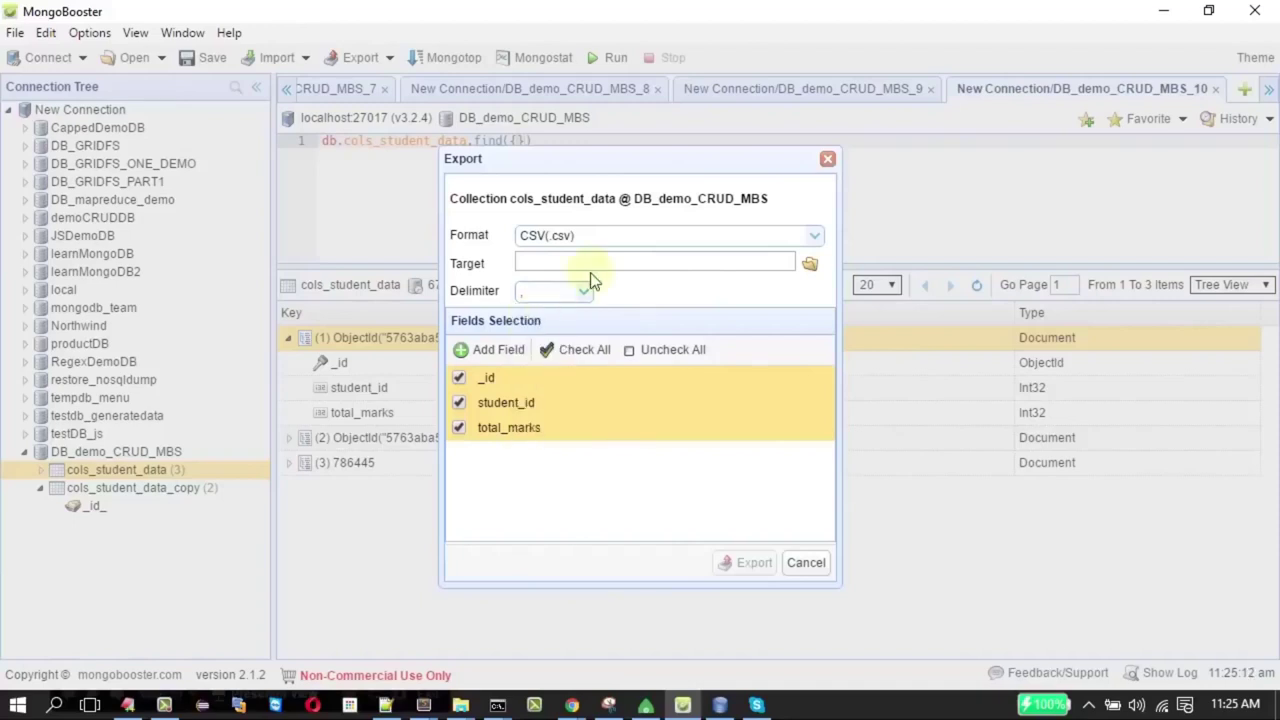
# Set the export target to cols_student_data.csv in Documents, run the export and open its folder
pyautogui.click(807, 264)
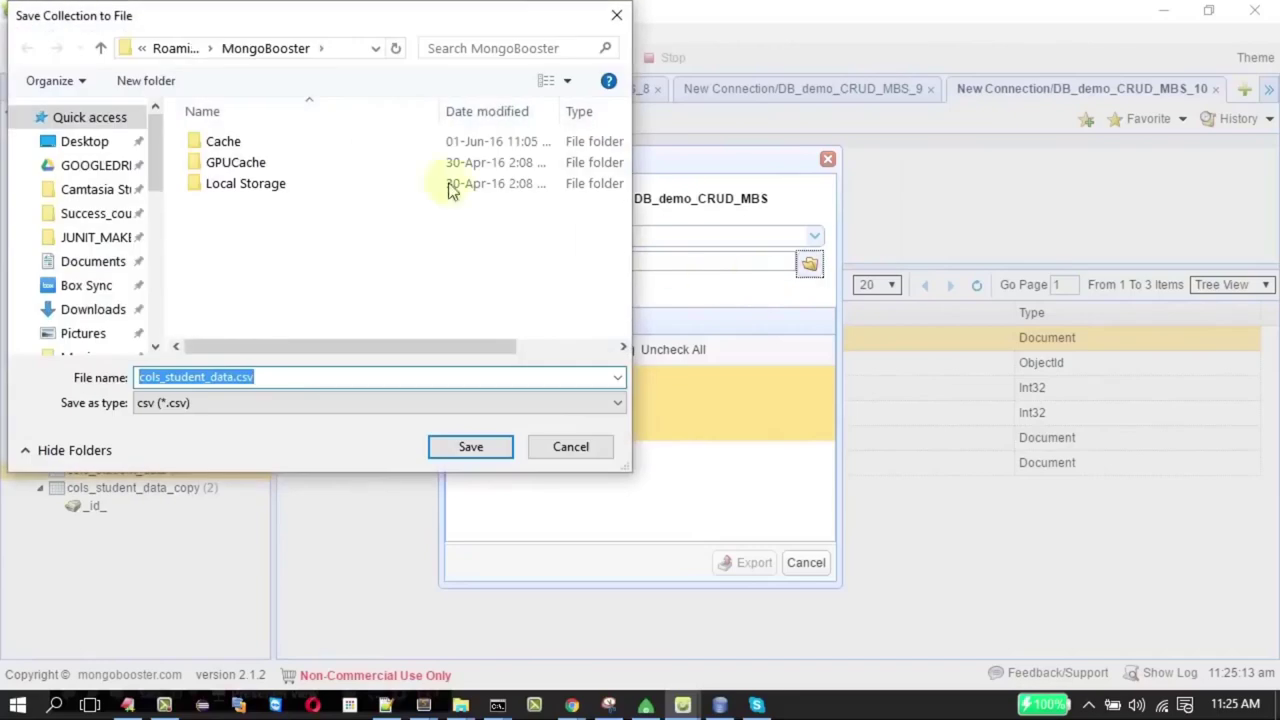
pyautogui.moveTo(157, 155); pyautogui.dragTo(170, 262)
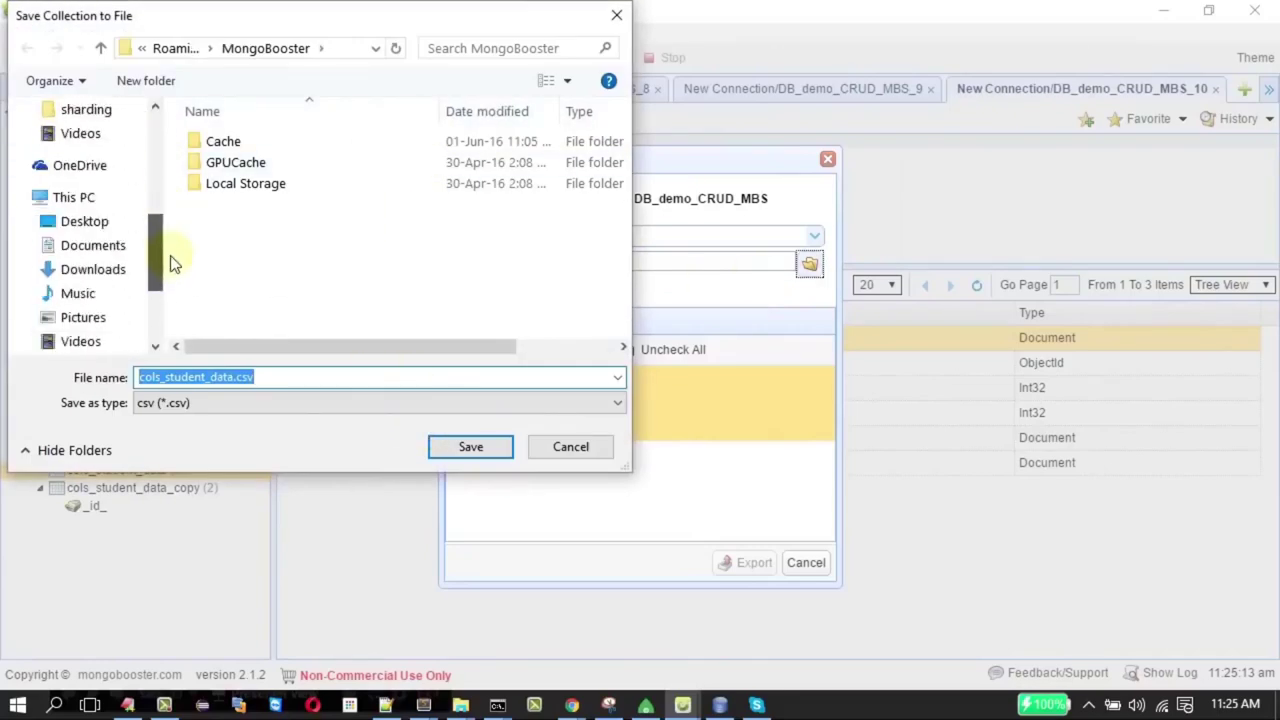
pyautogui.click(105, 247)
pyautogui.click(473, 449)
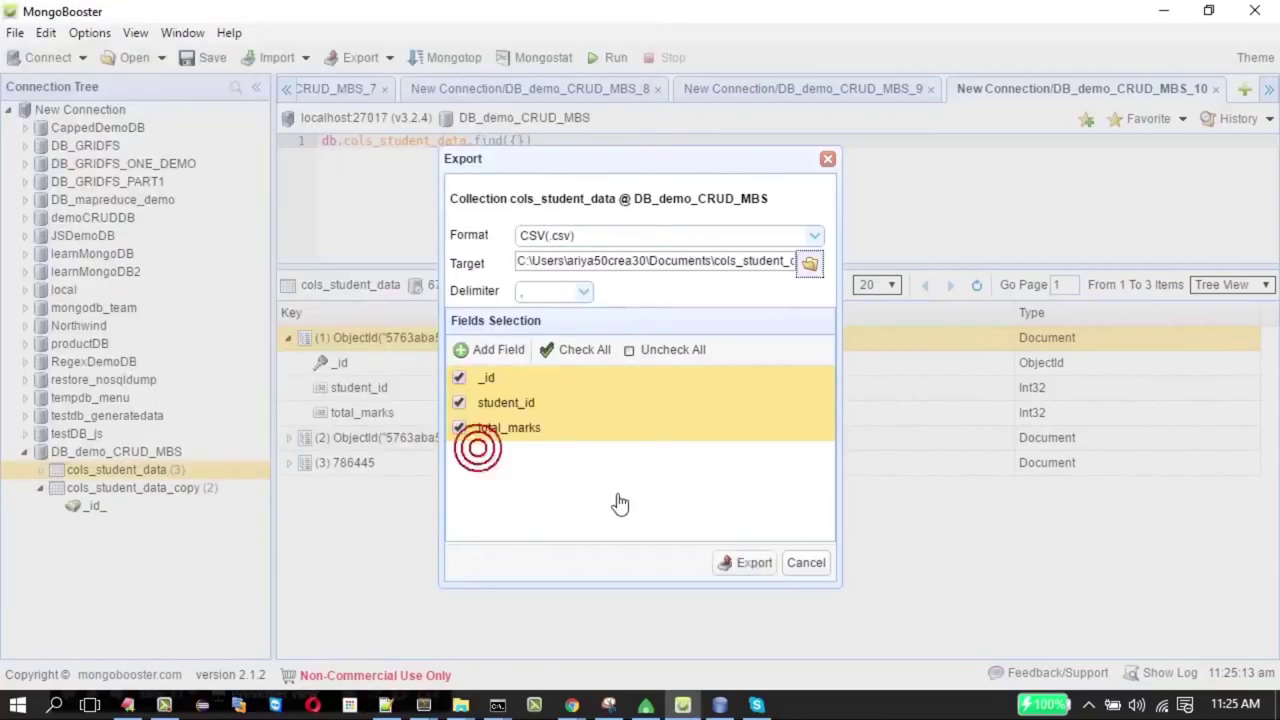
pyautogui.click(740, 562)
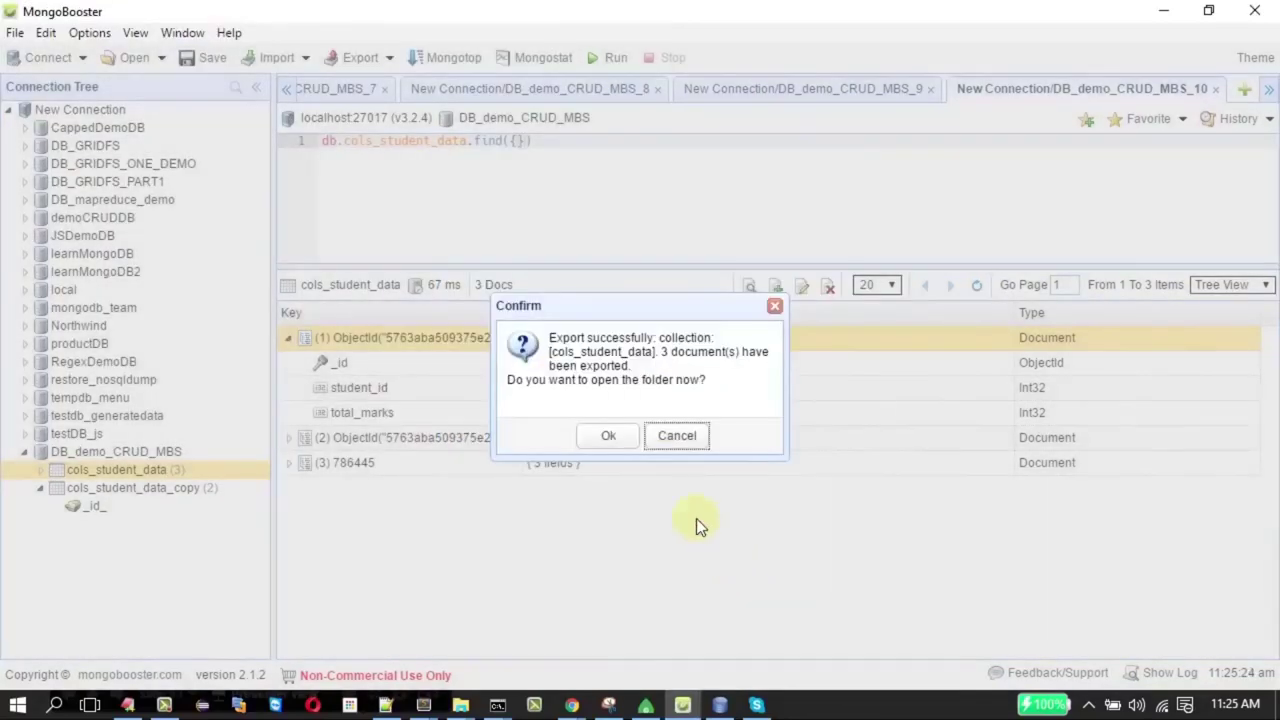
pyautogui.click(605, 436)
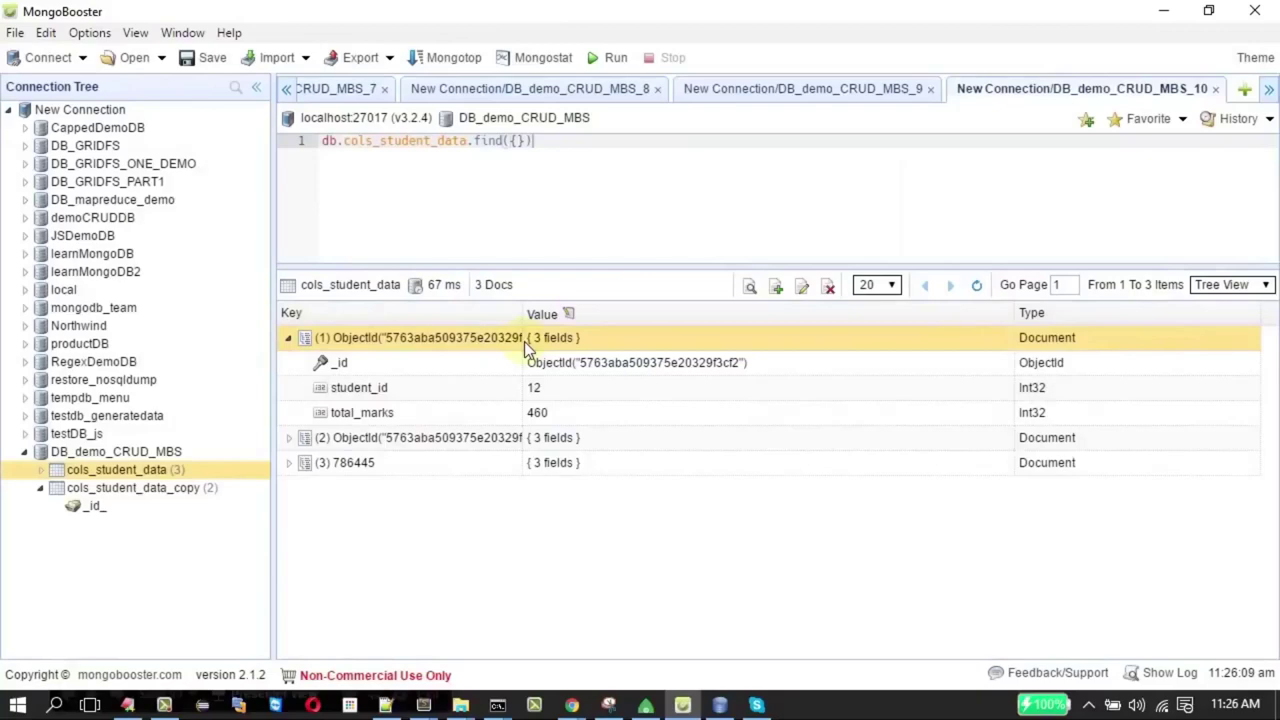
# Switch to Notepad++ and examine the rows of the exported cols_student_data.csv file
pyautogui.hotkey('alt', 'Tab')
pyautogui.hotkey('alt', 'Tab')
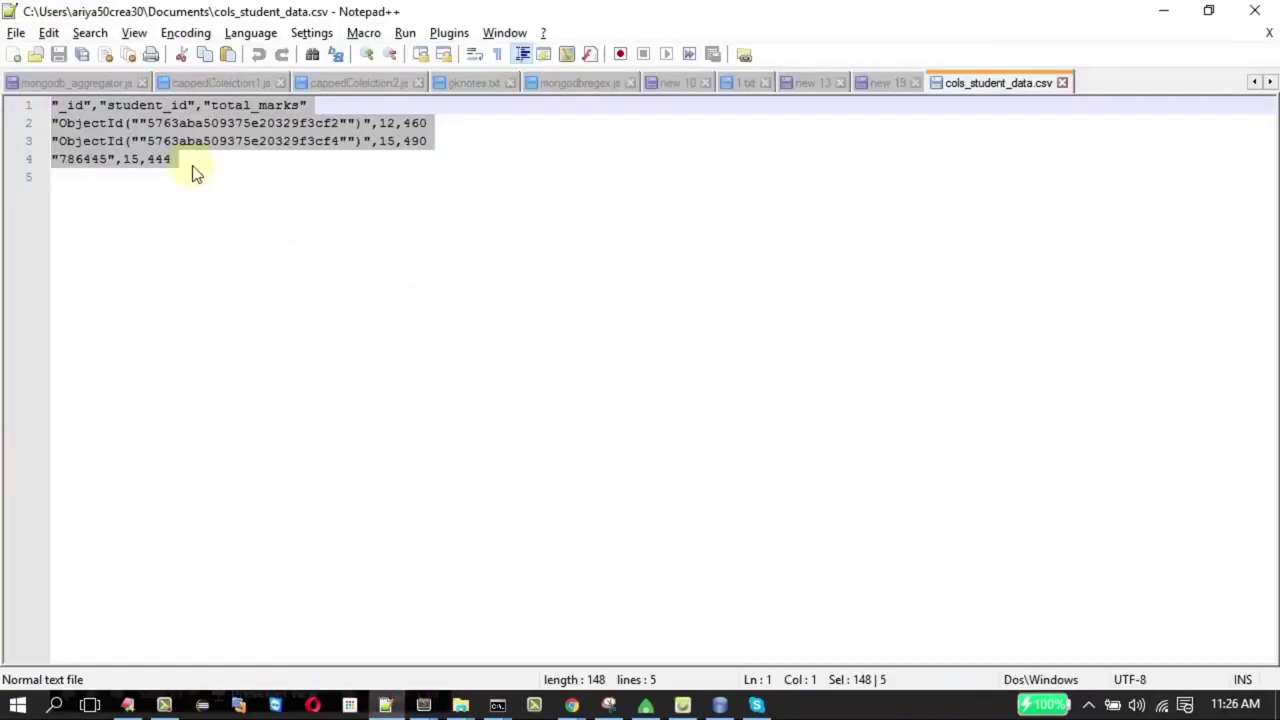
pyautogui.click(196, 173)
pyautogui.hotkey('ctrl', 'a')
pyautogui.click(285, 177)
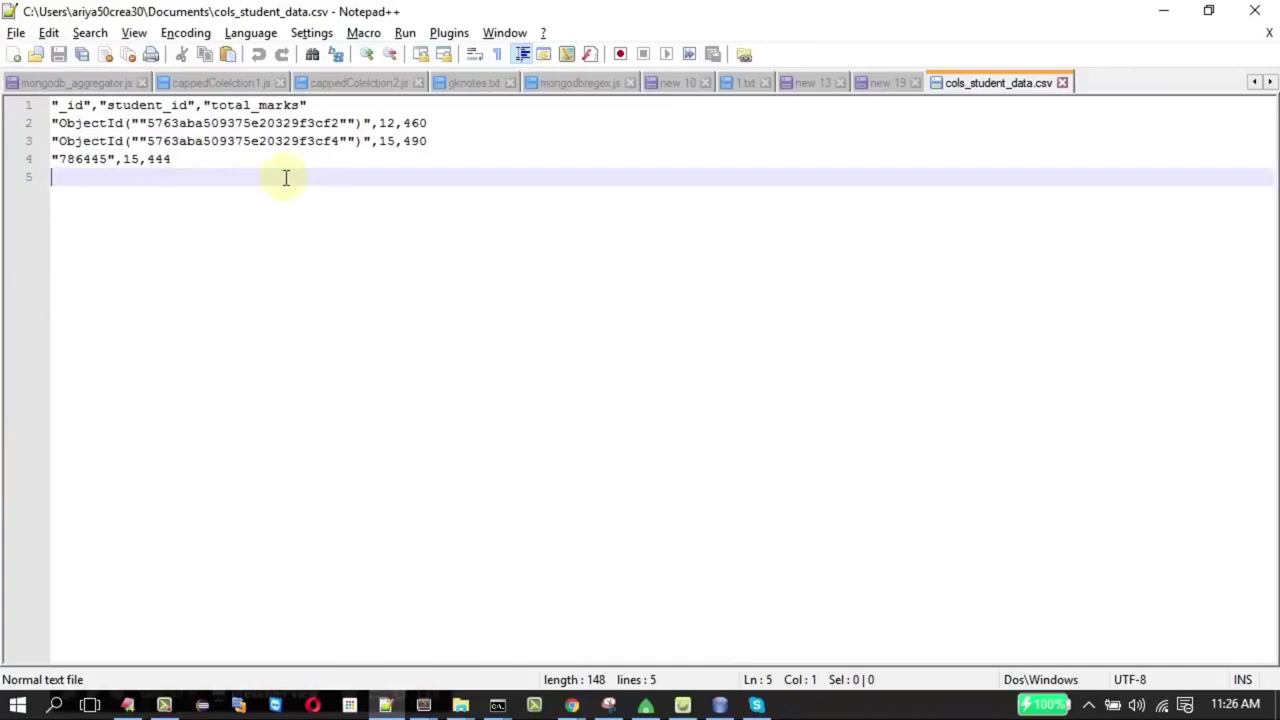
# Switch back to MongoBooster and drop the cols_student_data collection by running its generated drop script
pyautogui.hotkey('alt', 'Tab')
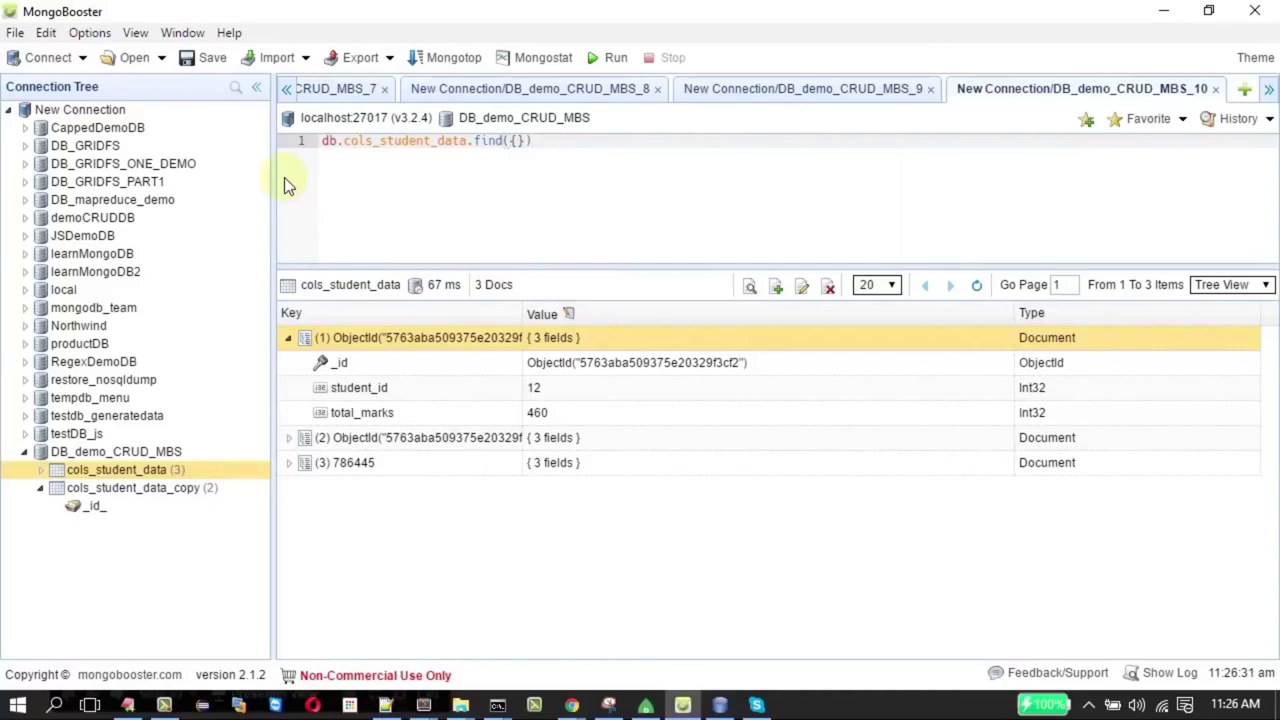
pyautogui.rightClick(121, 474)
pyautogui.moveTo(123, 477)
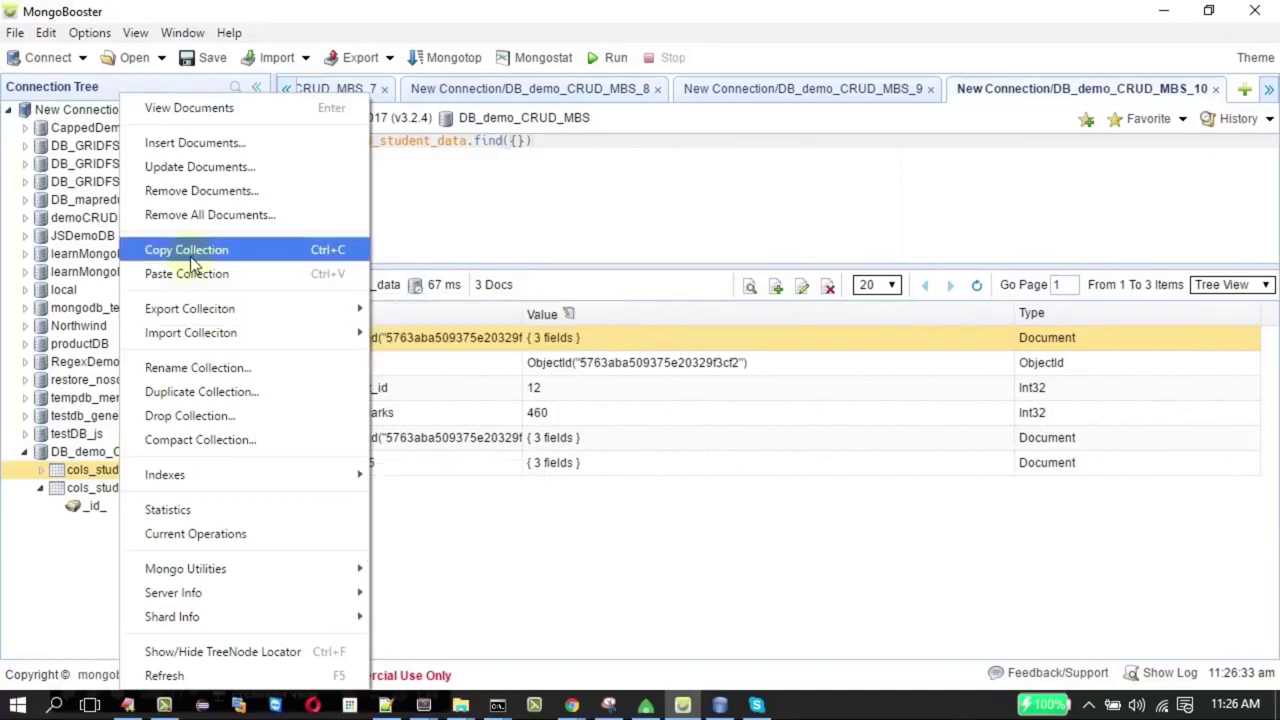
pyautogui.click(221, 416)
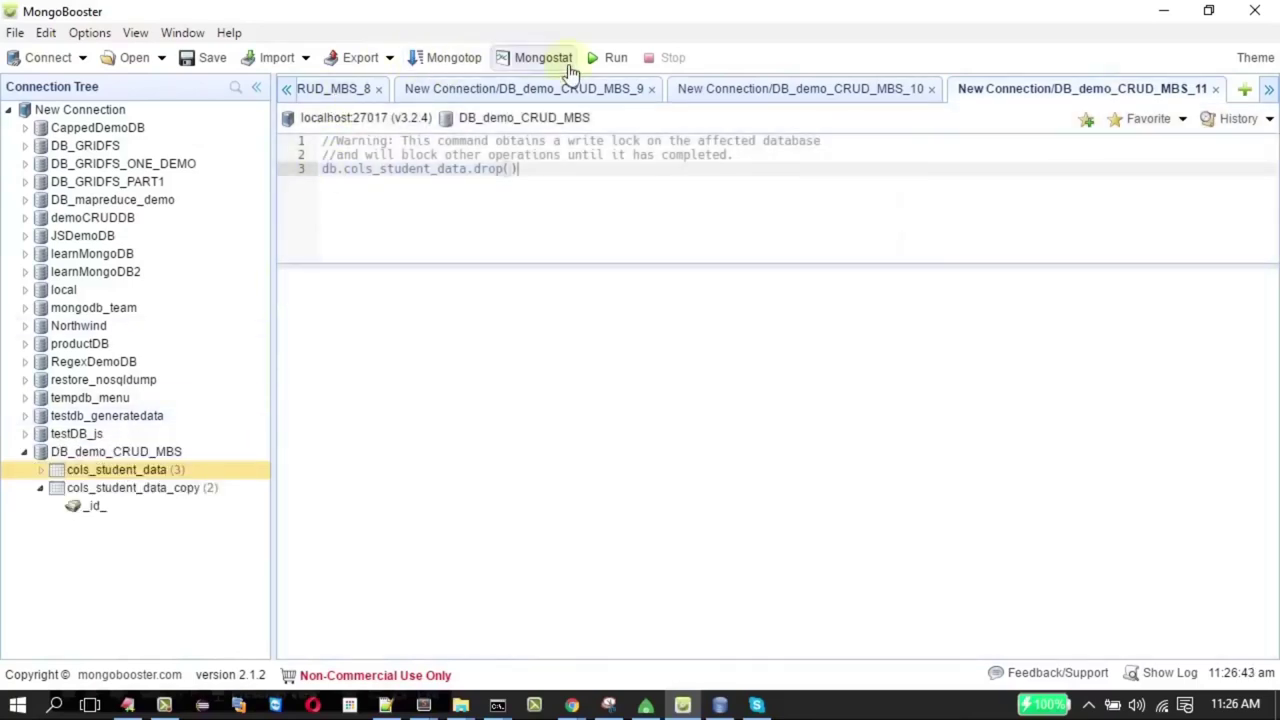
pyautogui.click(607, 59)
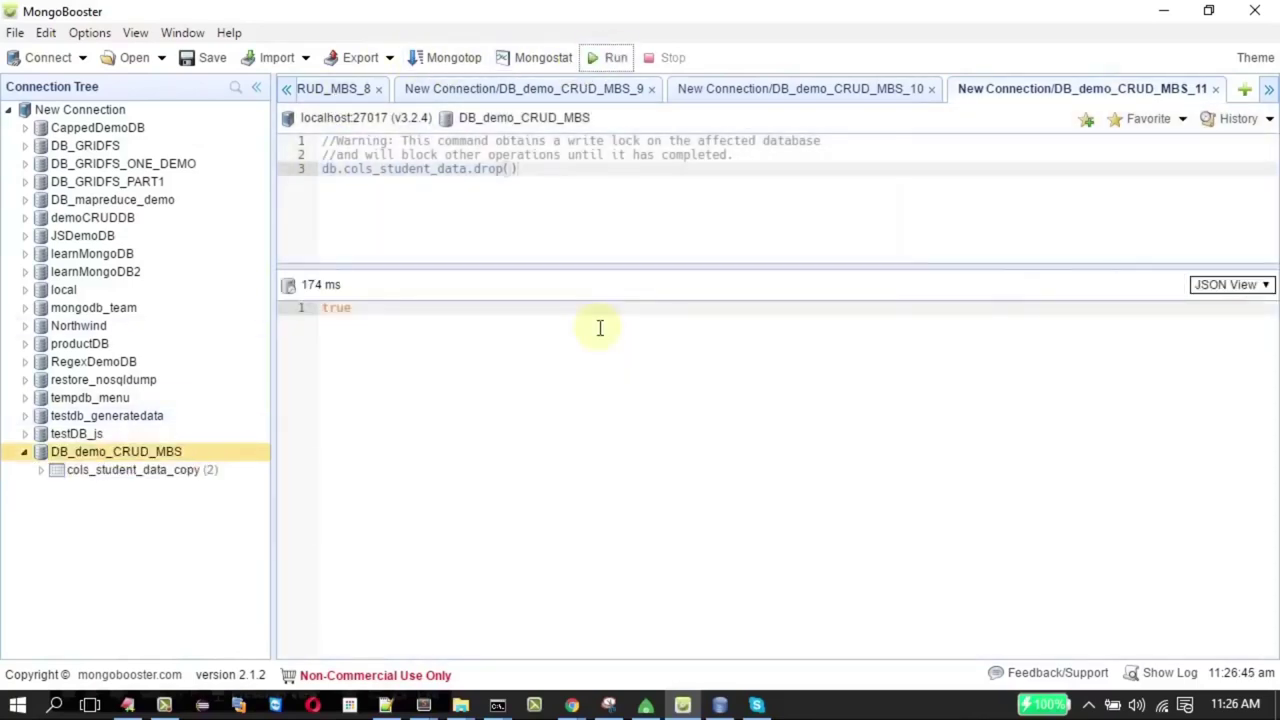
# Drop the DB_demo_CRUD_MBS database by running its generated drop script and disconnect New Connection from the server
pyautogui.rightClick(129, 450)
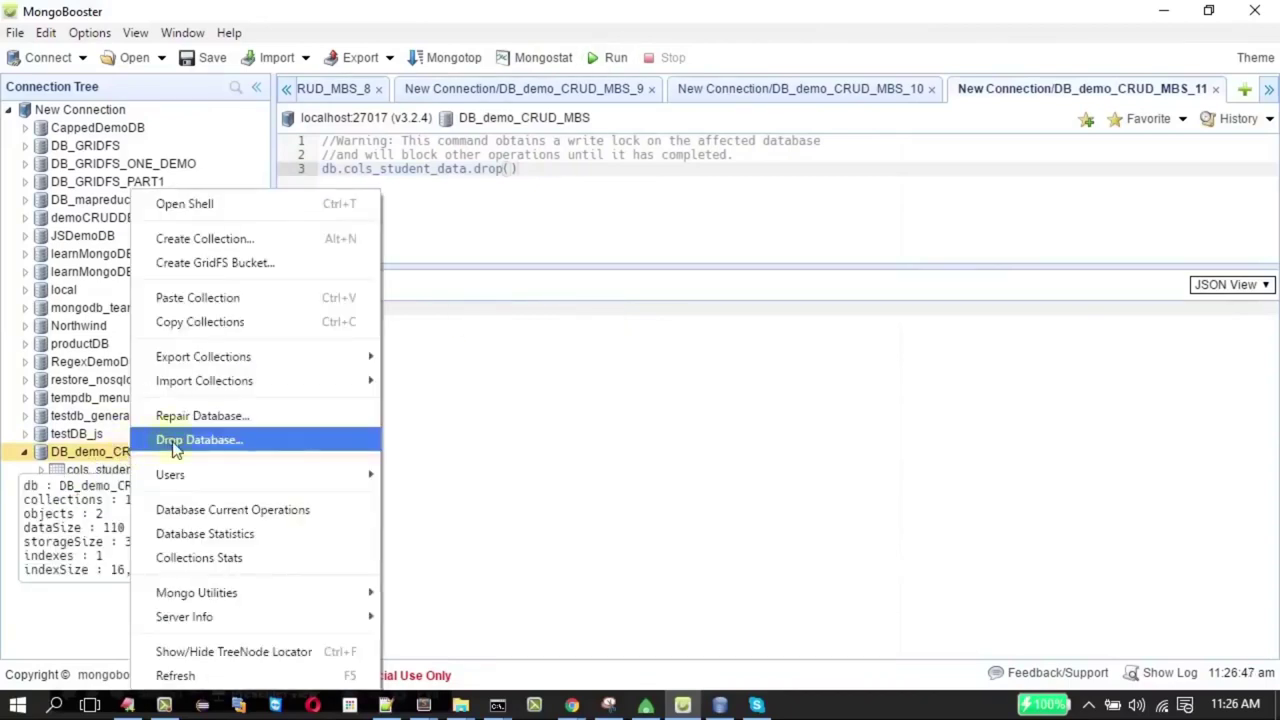
pyautogui.rightClick(171, 451)
pyautogui.click(312, 441)
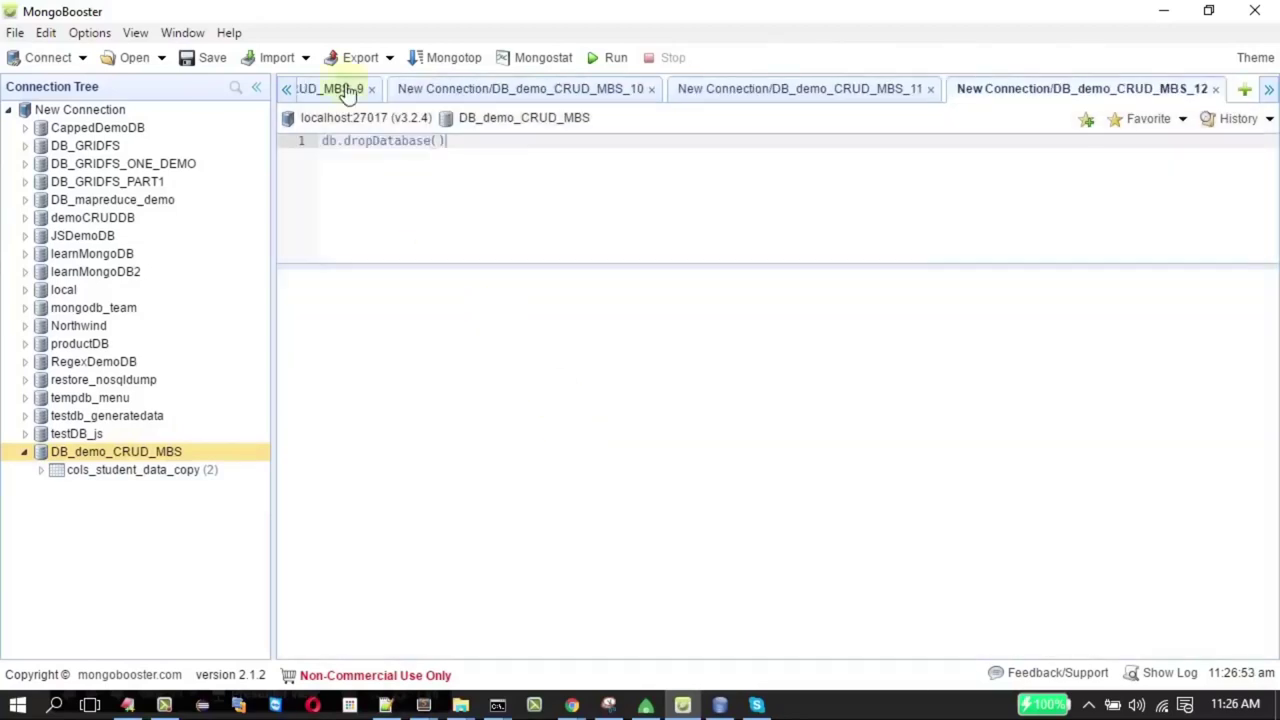
pyautogui.click(610, 57)
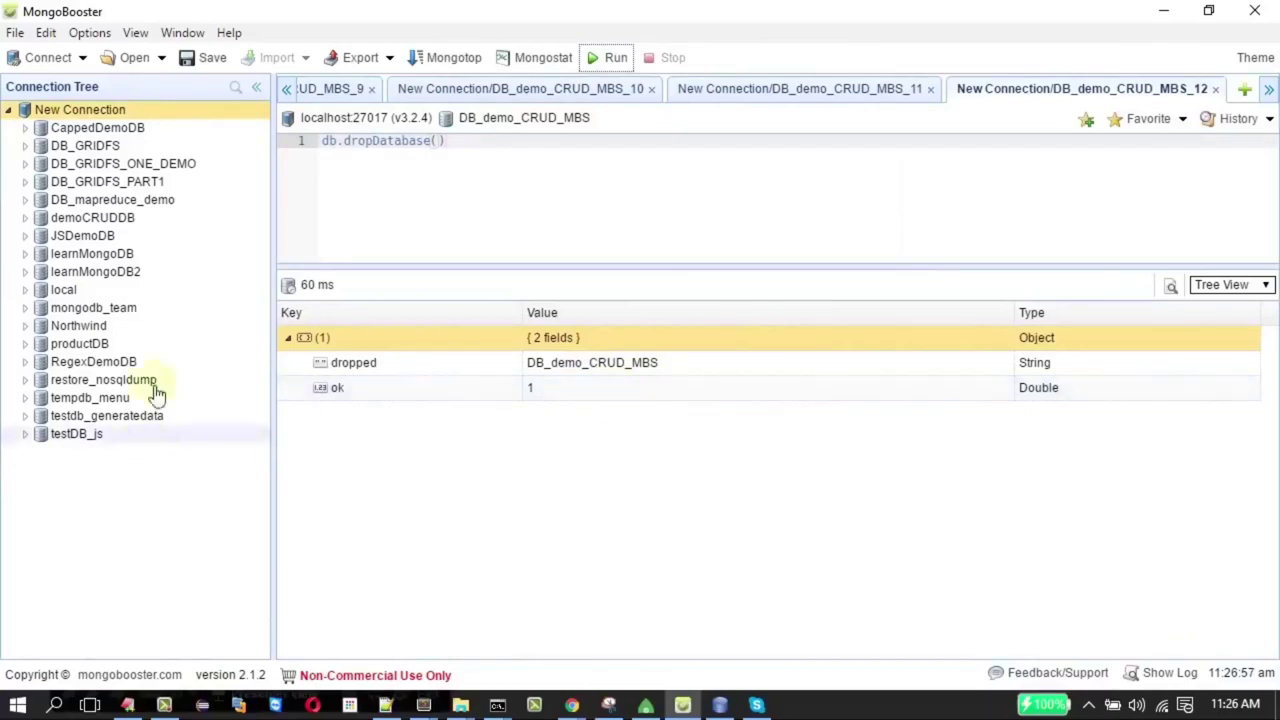
pyautogui.rightClick(113, 120)
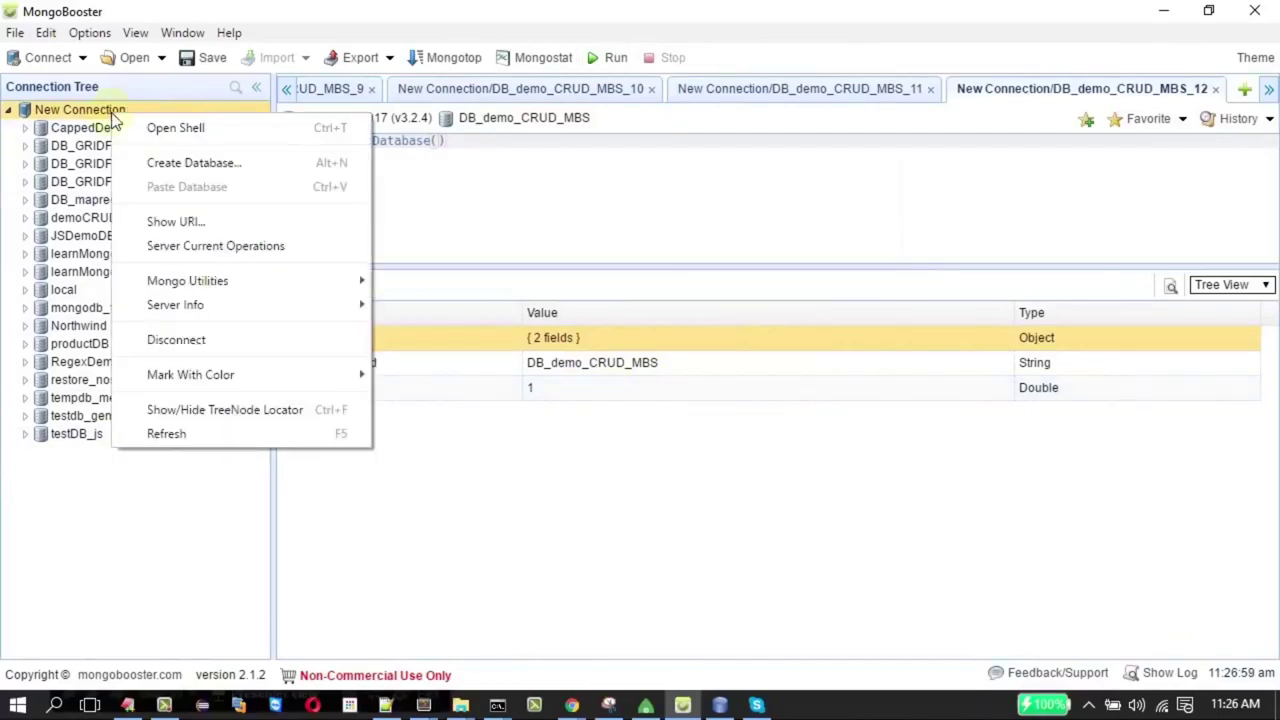
pyautogui.click(178, 339)
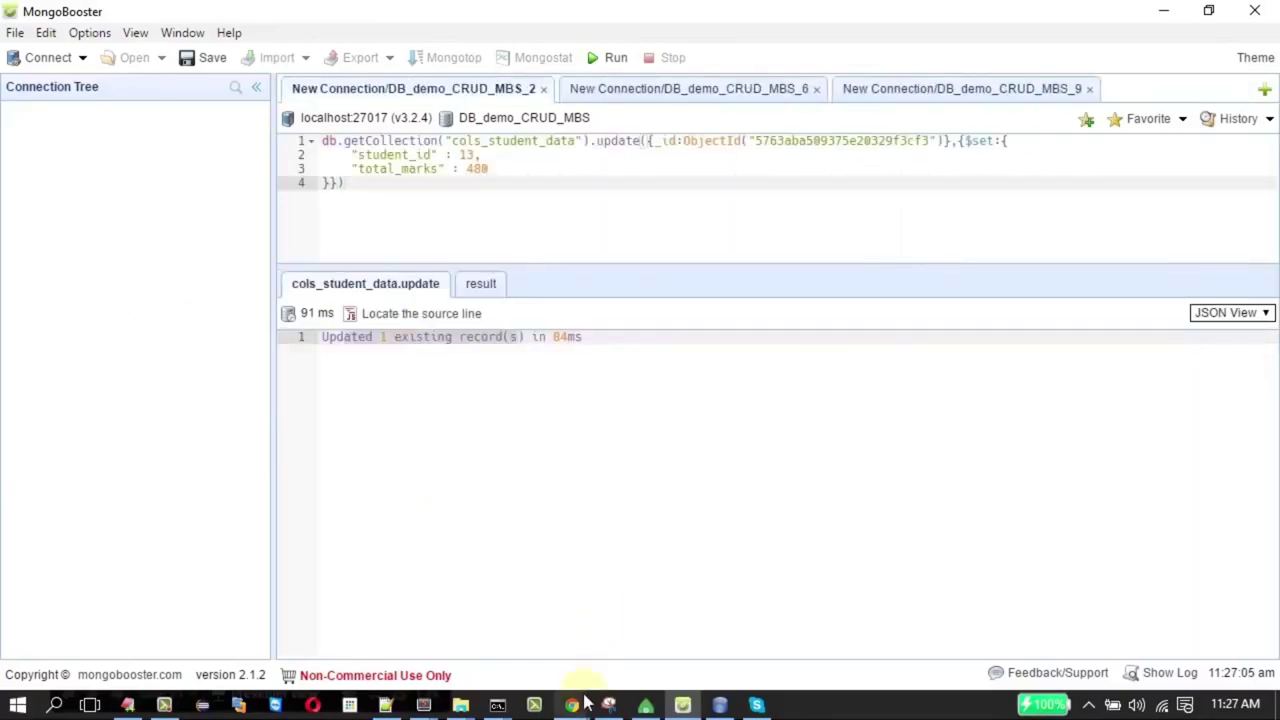
# Switch to the presentation in the browser and review the outline of database operations and the CRUD tool overview
pyautogui.hotkey('alt', 'Tab')
pyautogui.hotkey('alt', 'Tab')
pyautogui.hotkey('alt', 'Tab')
pyautogui.hotkey('alt', 'Tab')
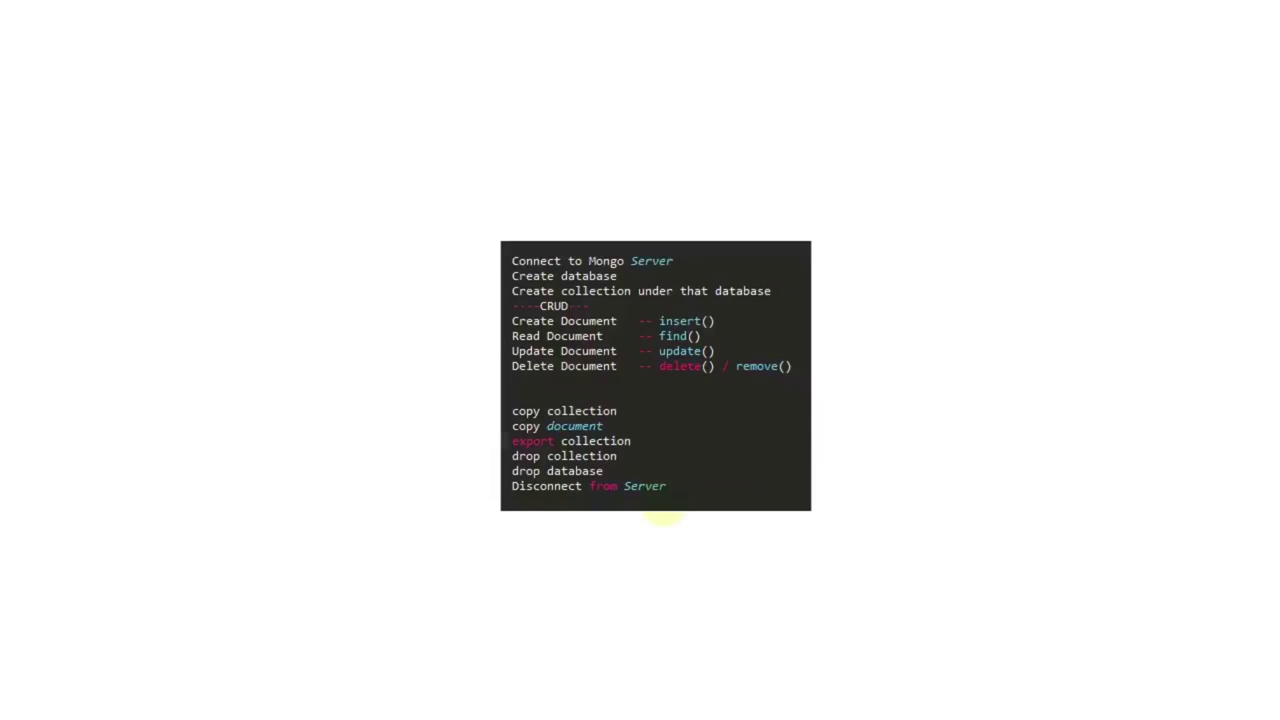
pyautogui.click(663, 517)
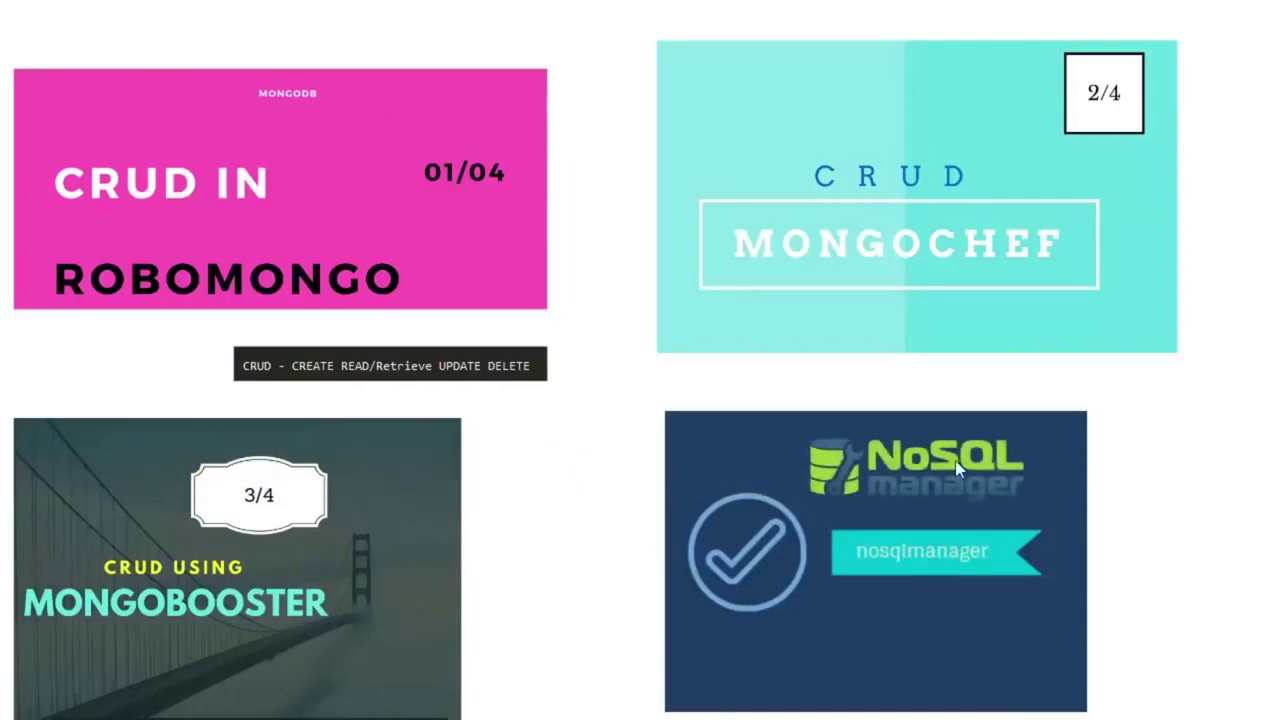
# Check MongoVUE's release date on its downloads page and the version details in the MongoVUE application
pyautogui.hotkey('alt', 'Tab')
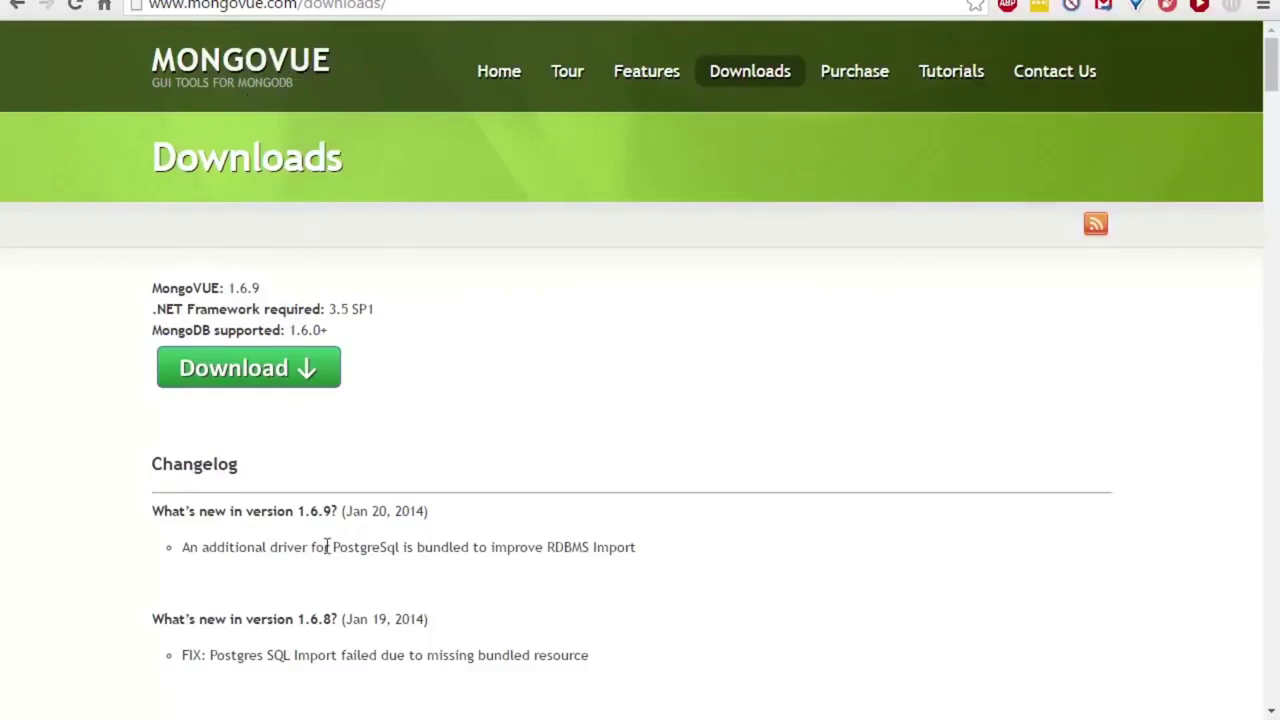
pyautogui.doubleClick(400, 510)
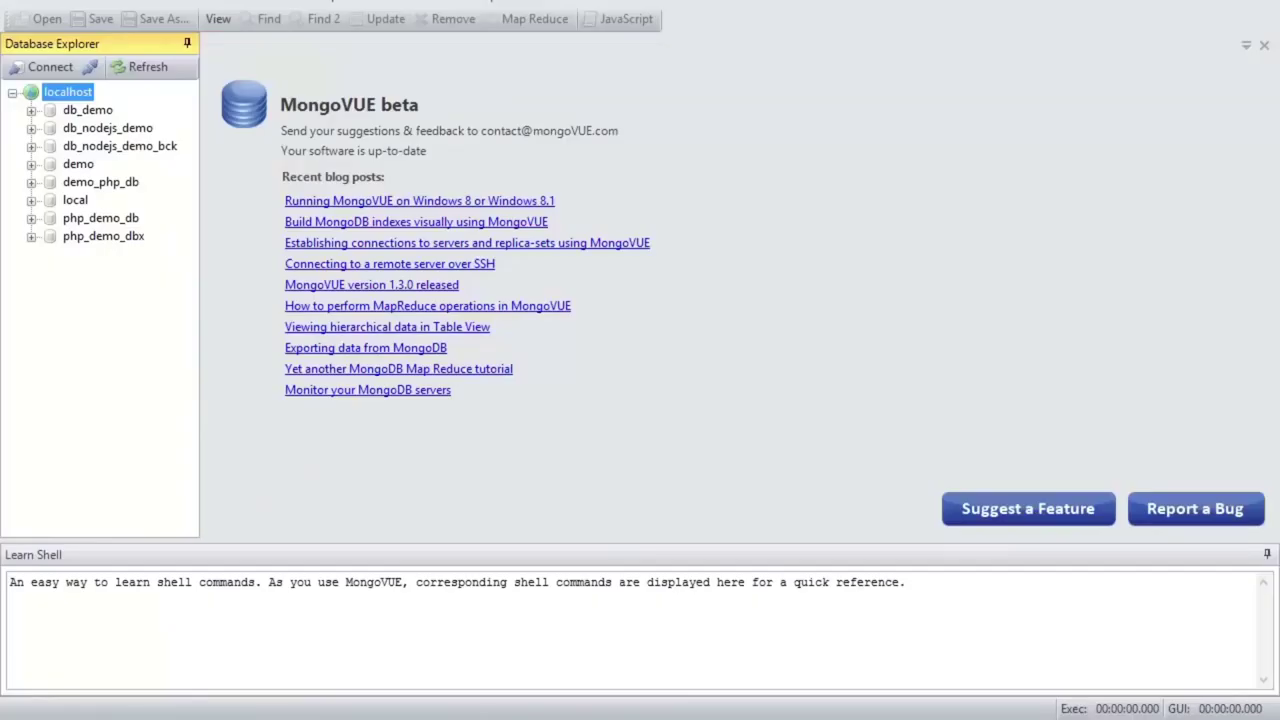
pyautogui.click(489, 5)
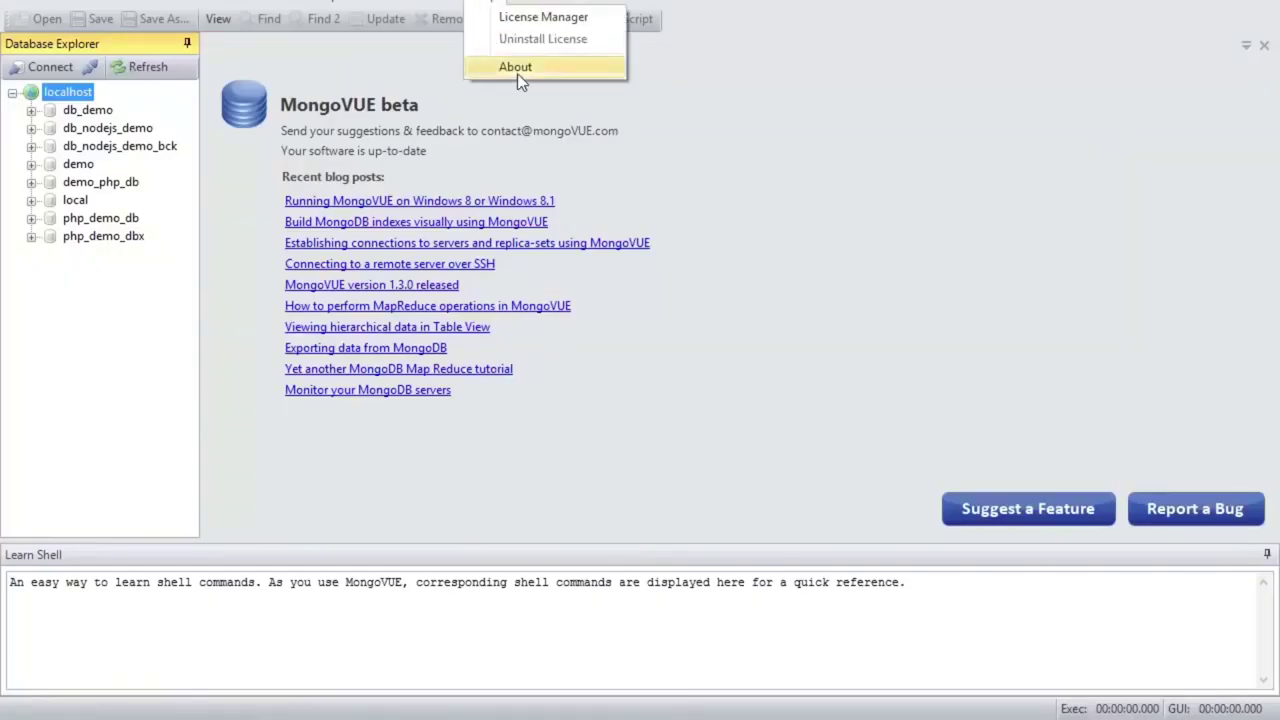
pyautogui.click(517, 68)
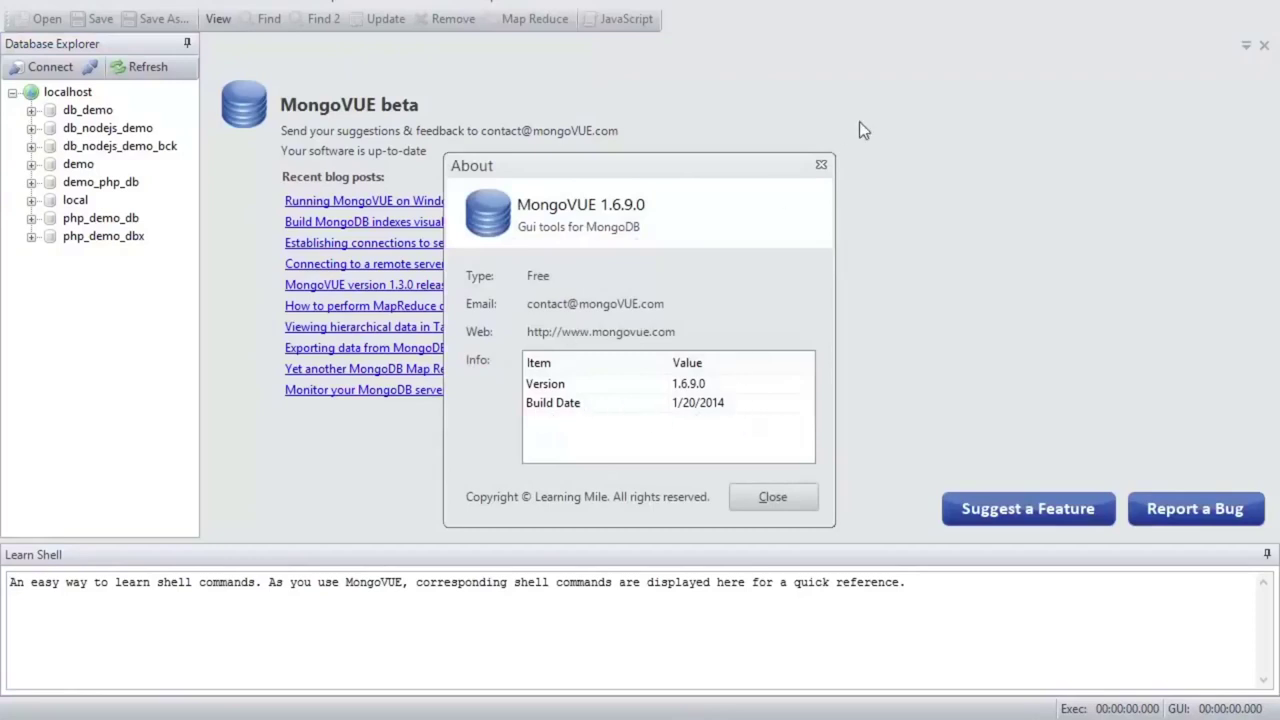
pyautogui.click(821, 165)
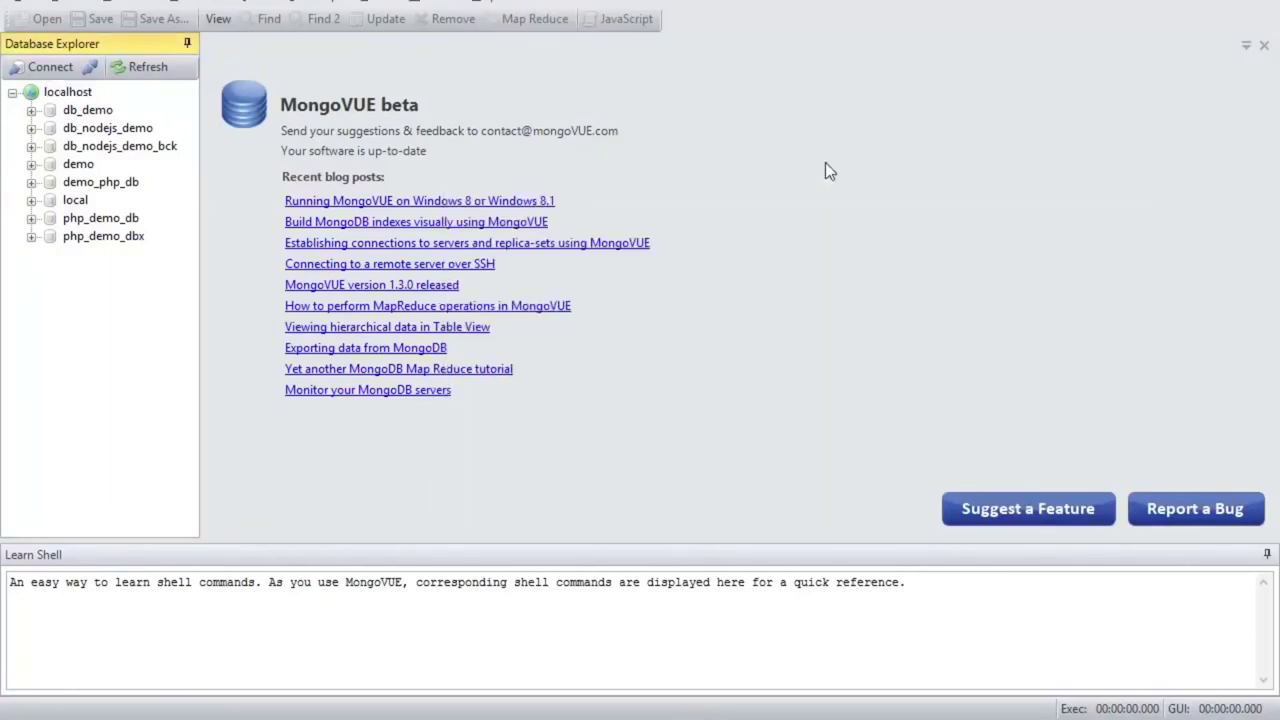
# Switch to the NoSQL Manager downloads page, check the MongoDB Professional release date and open the MongoDB product page
pyautogui.hotkey('alt', 'Tab')
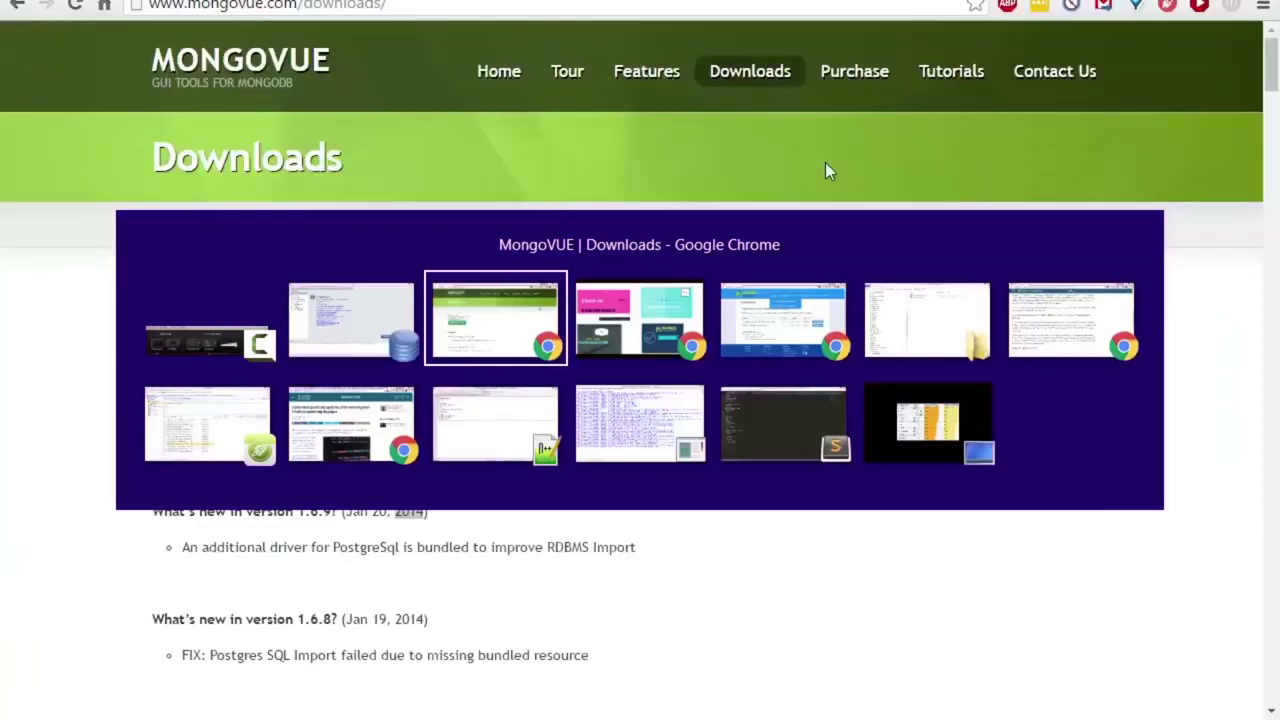
pyautogui.hotkey('alt', 'Tab')
pyautogui.hotkey('alt', 'Tab')
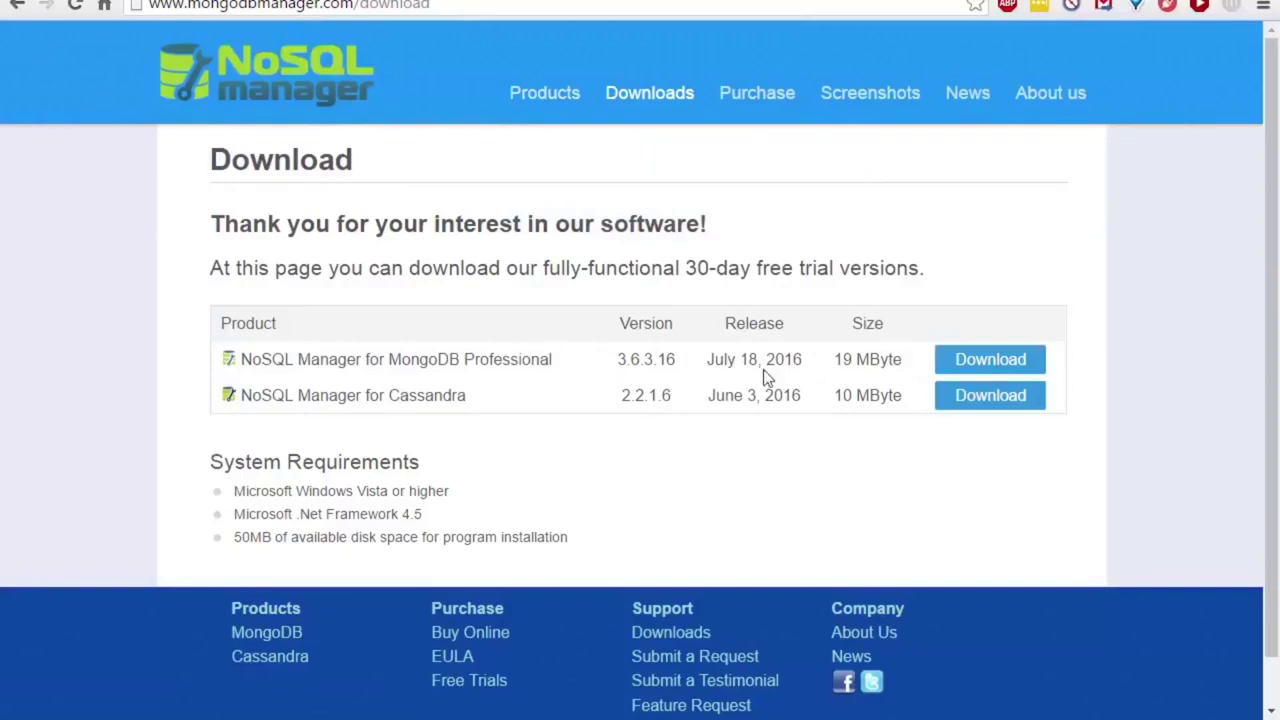
pyautogui.doubleClick(797, 363)
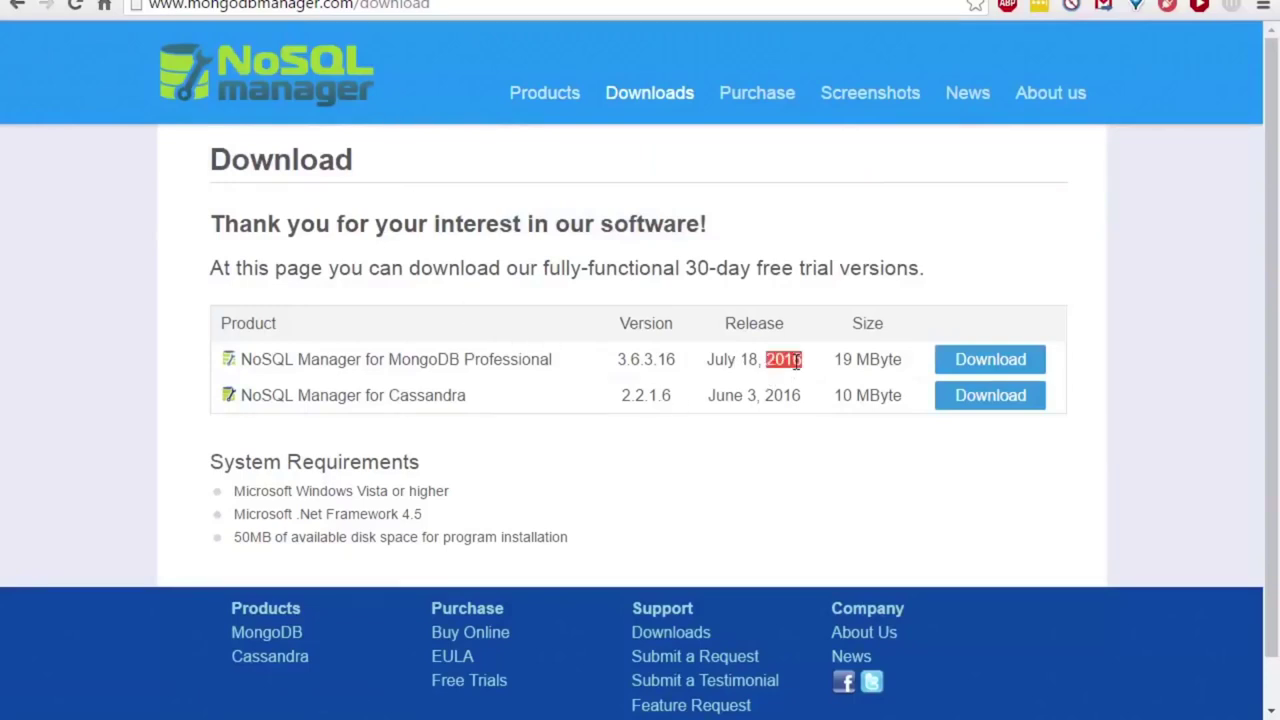
pyautogui.moveTo(548, 97)
pyautogui.click(540, 168)
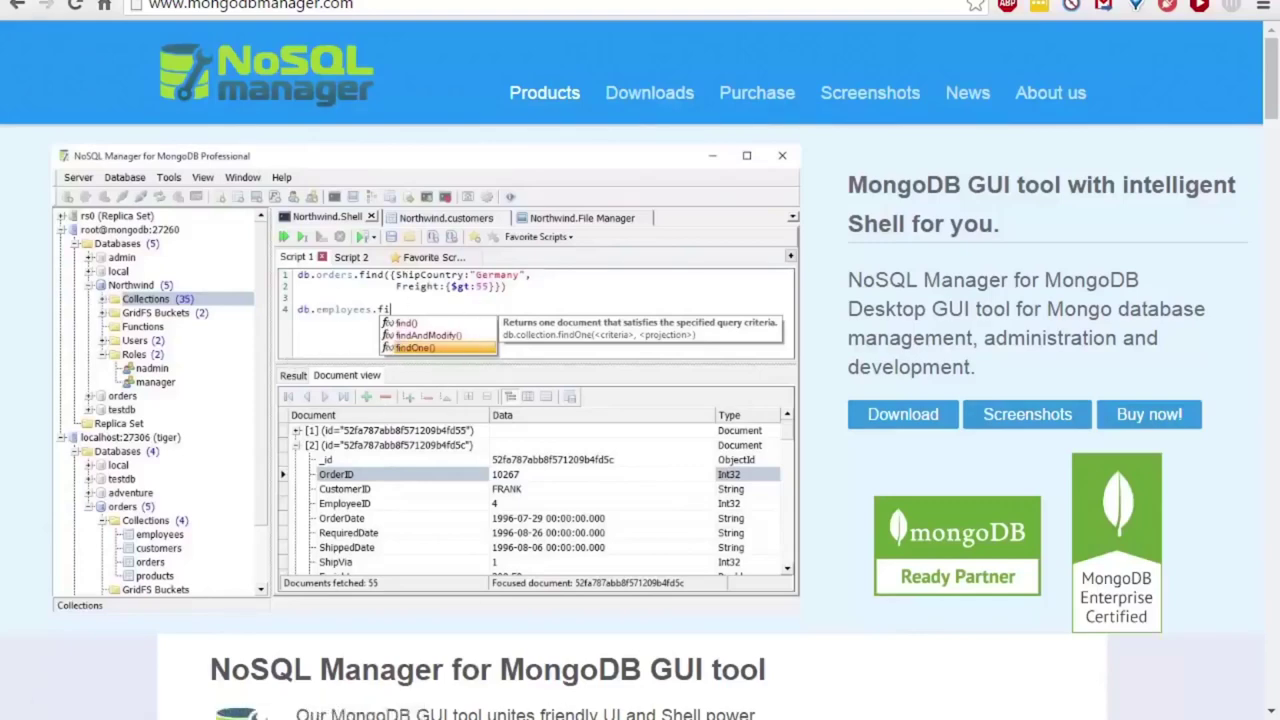
# Find NoSQL Manager for MongoDB by searching the installed programs for "mong" and launch it
pyautogui.press('super')
pyautogui.write('mong')
pyautogui.press('Return')
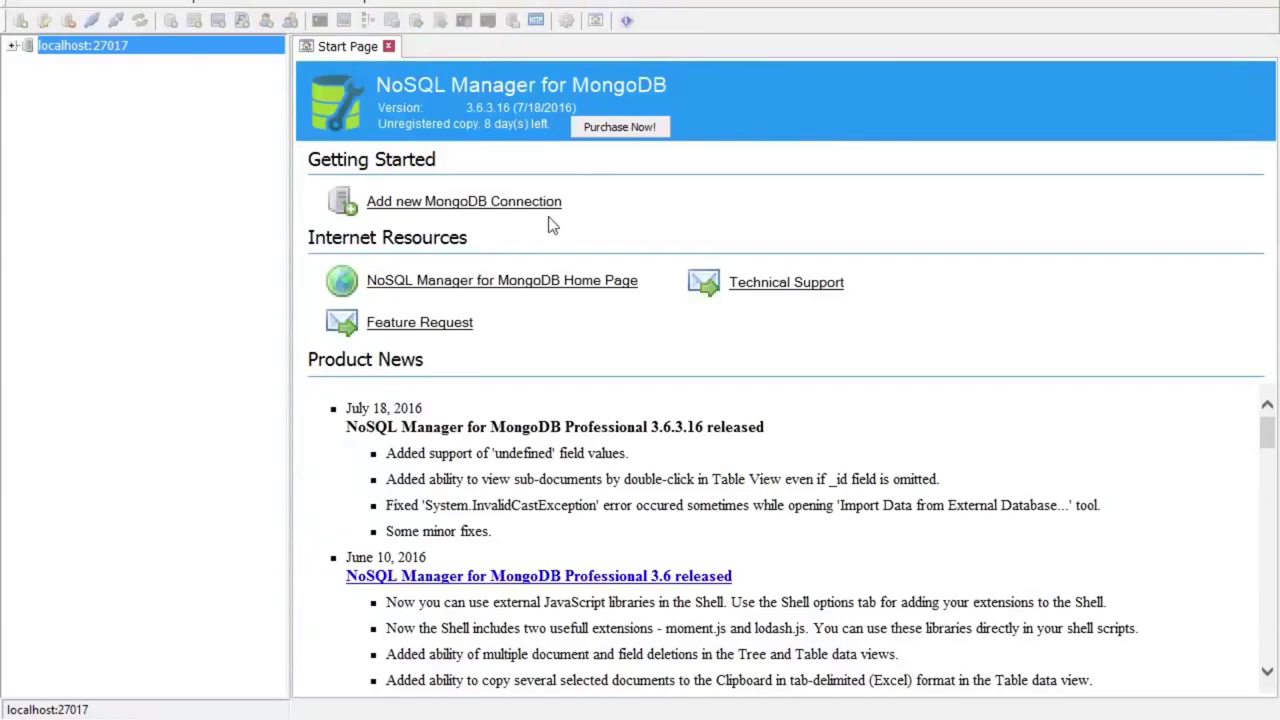
# Review the outline of database operations in the presentation and switch back to NoSQL Manager for MongoDB
pyautogui.hotkey('alt', 'Tab')
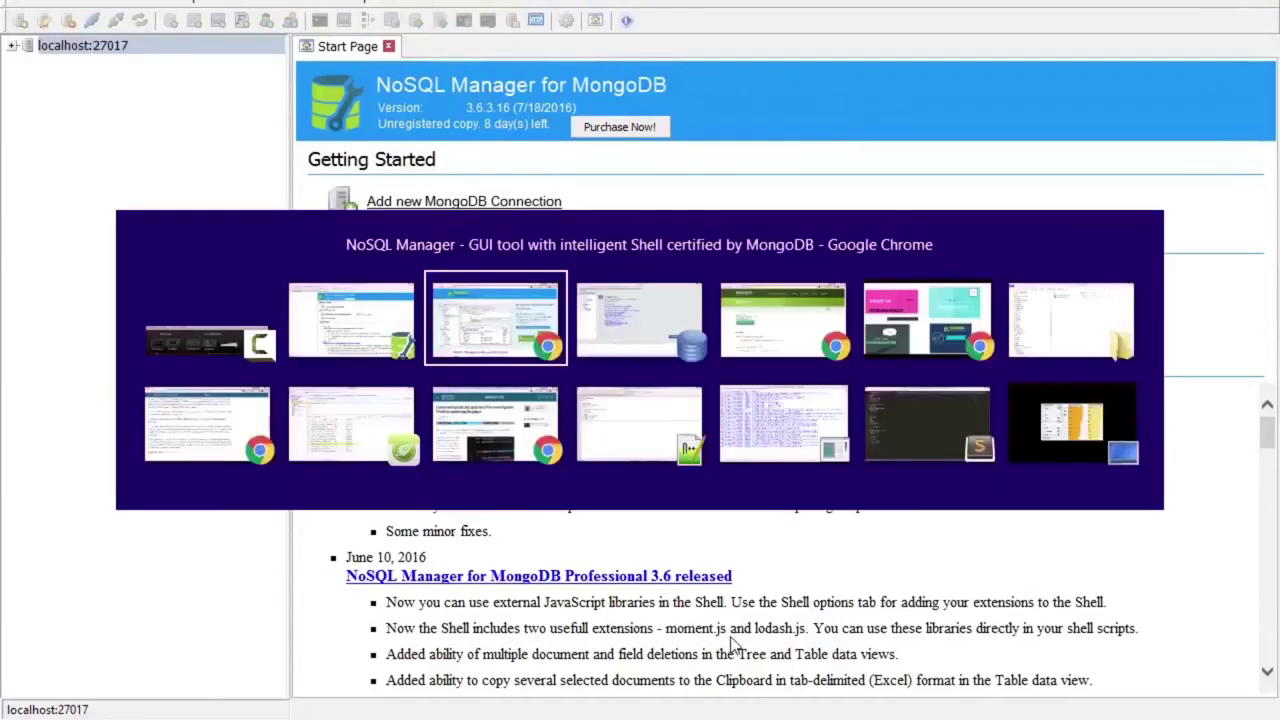
pyautogui.hotkey('alt', 'Tab')
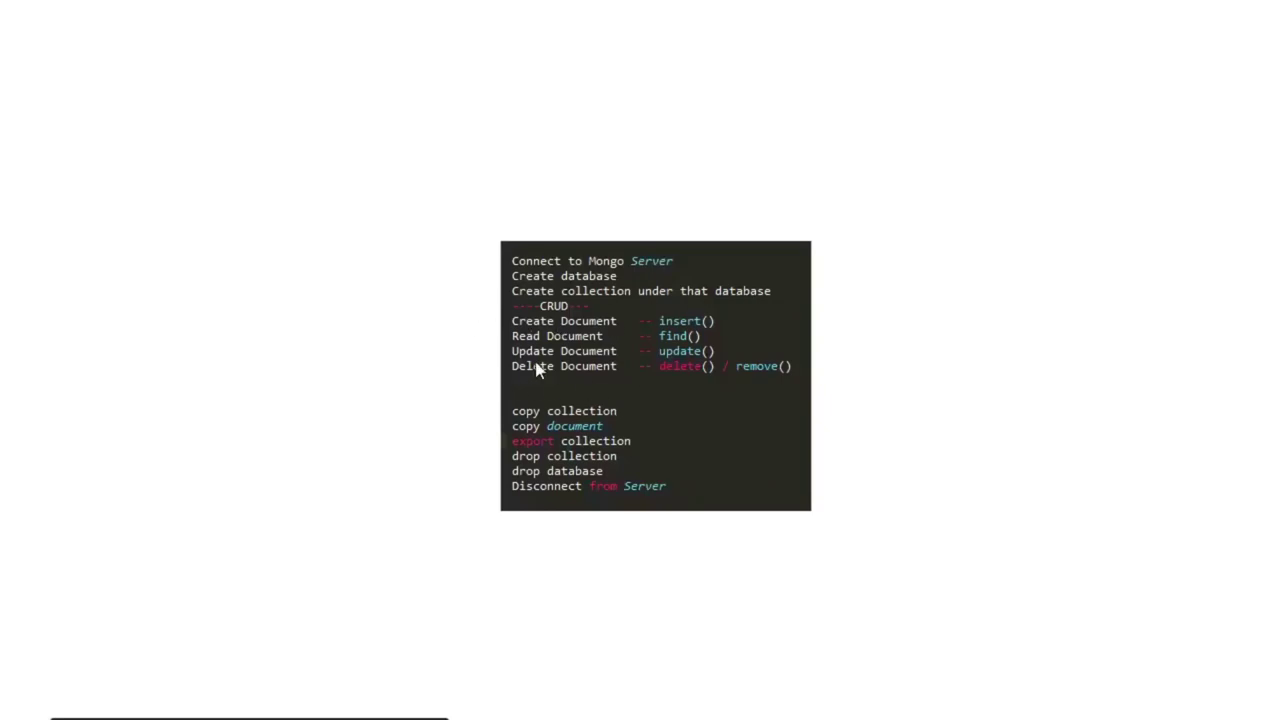
pyautogui.hotkey('alt', 'Tab')
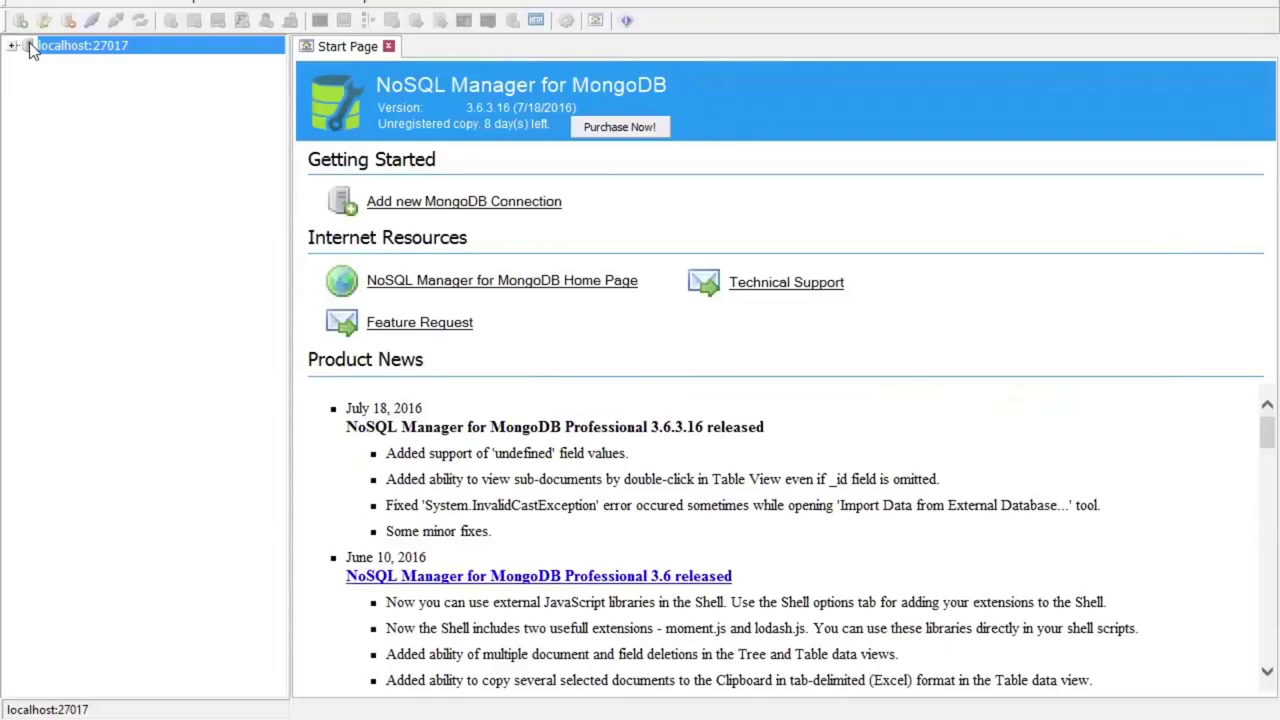
pyautogui.click(18, 22)
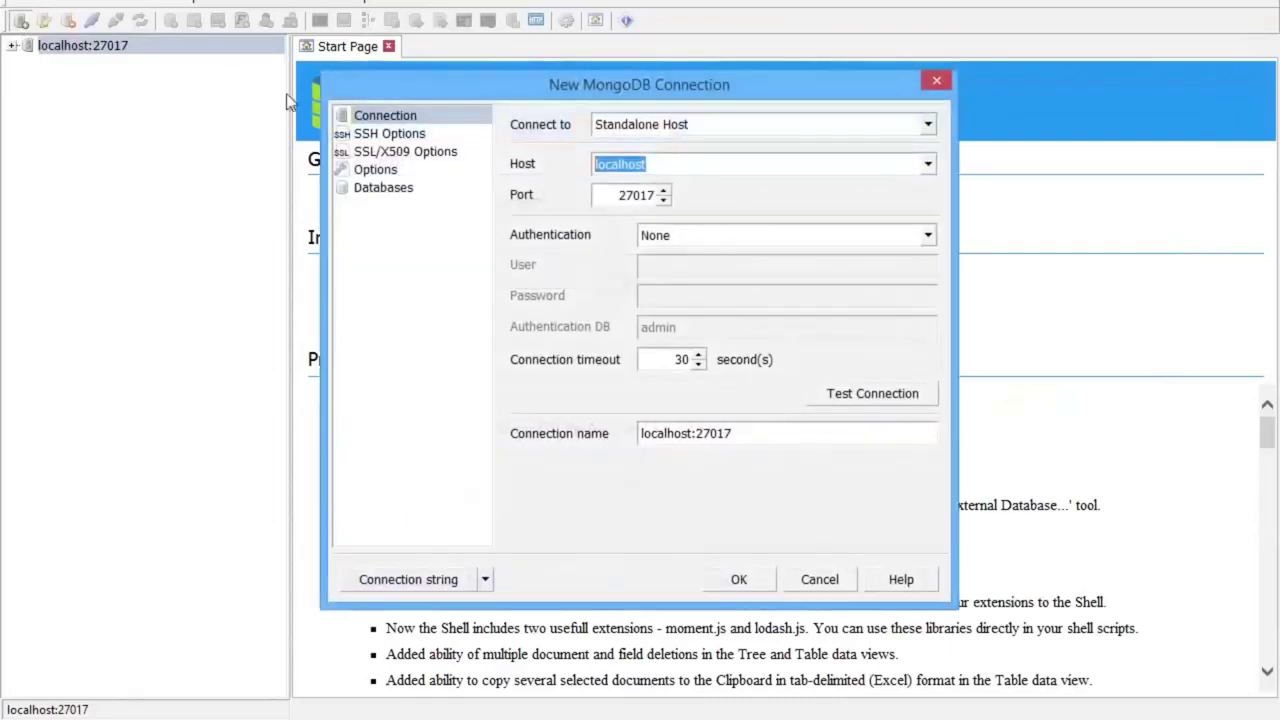
pyautogui.click(655, 164)
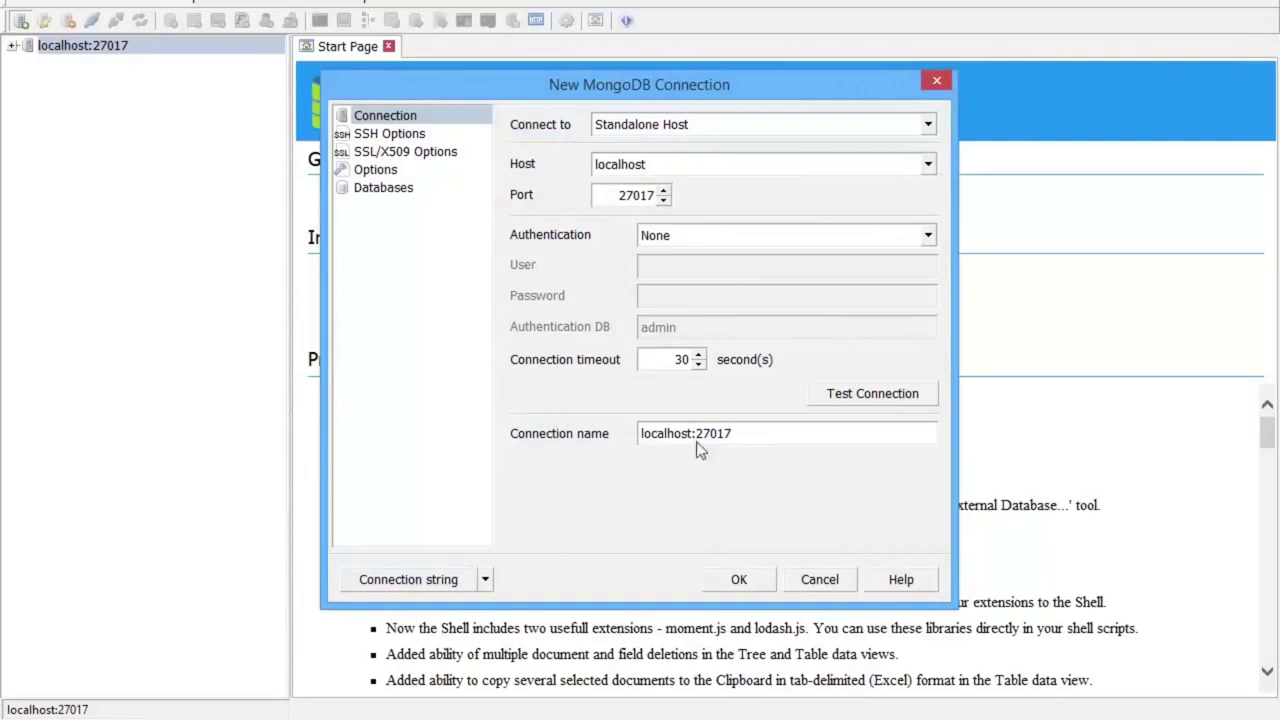
pyautogui.click(834, 580)
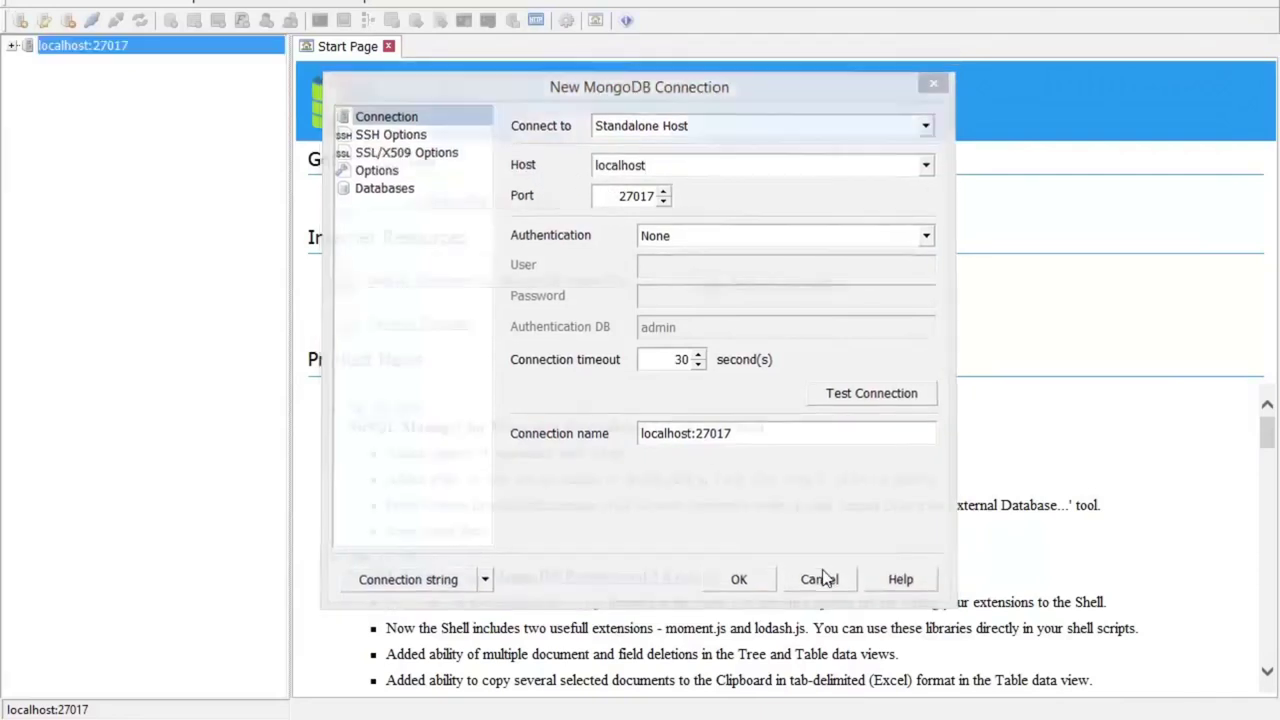
# Connect to the localhost:27017 server and create a new database named demo_nosqlDB
pyautogui.click(13, 46)
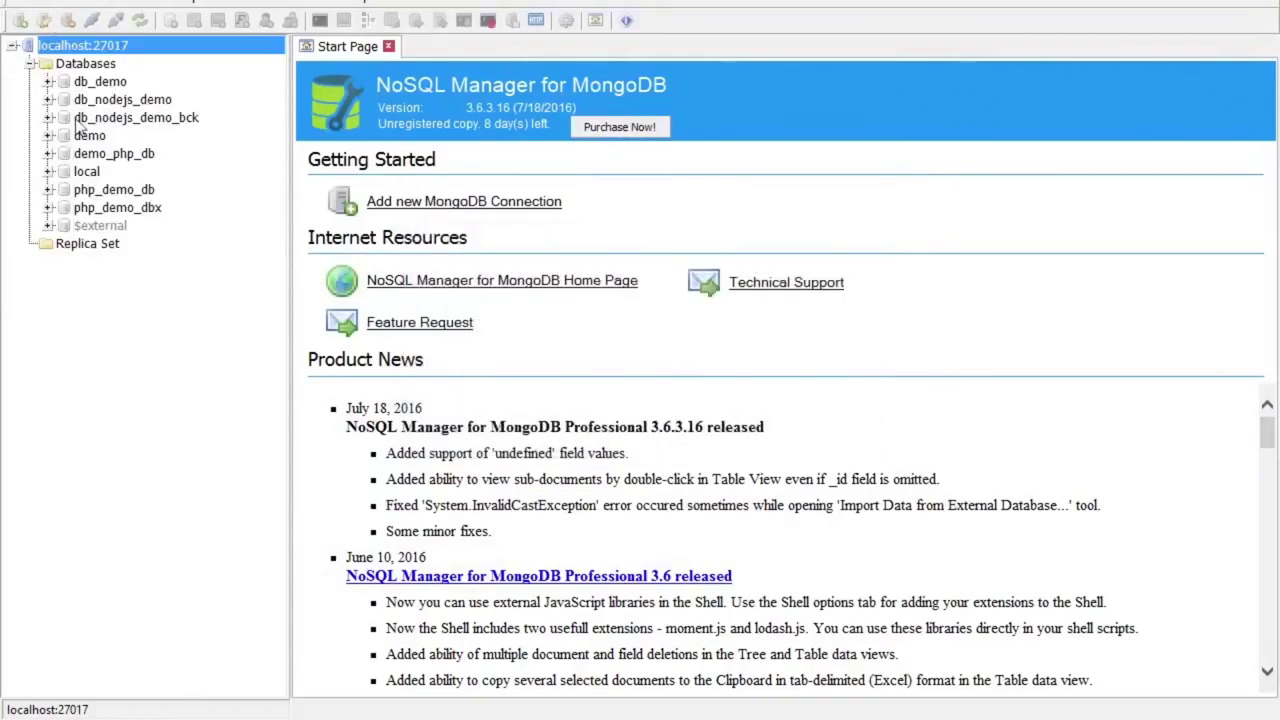
pyautogui.rightClick(103, 52)
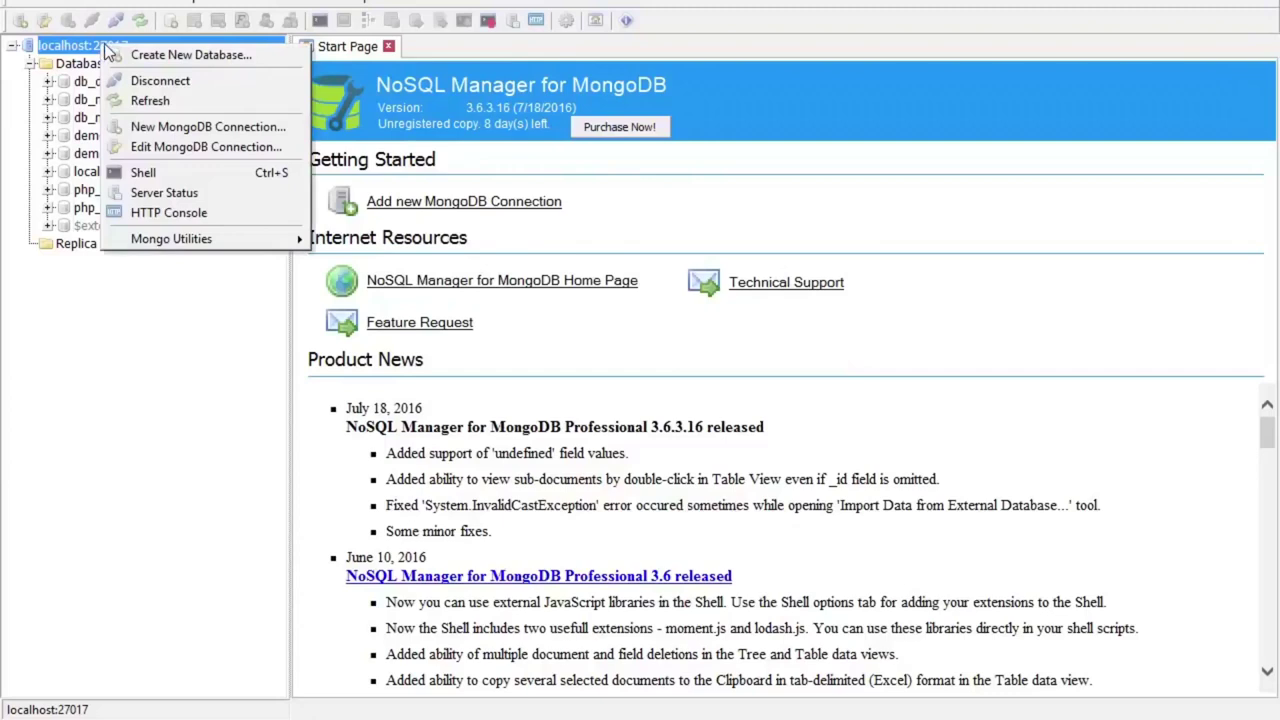
pyautogui.click(152, 55)
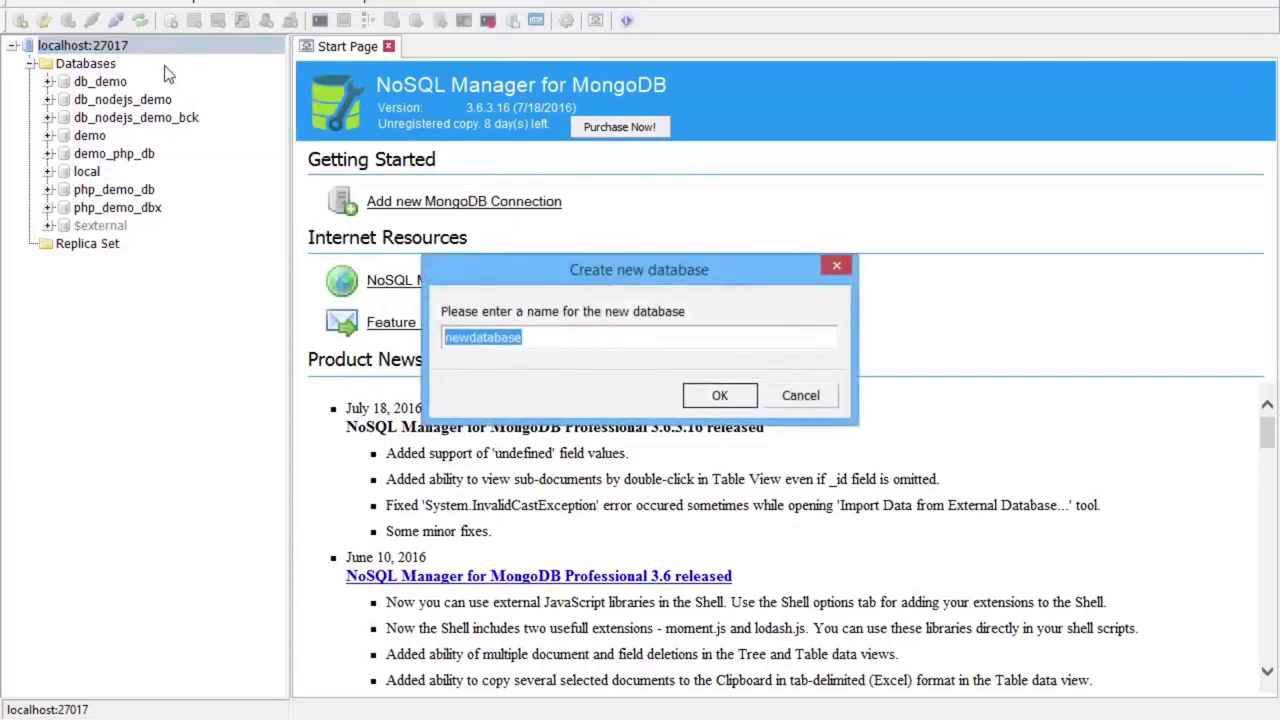
pyautogui.press('BackSpace')
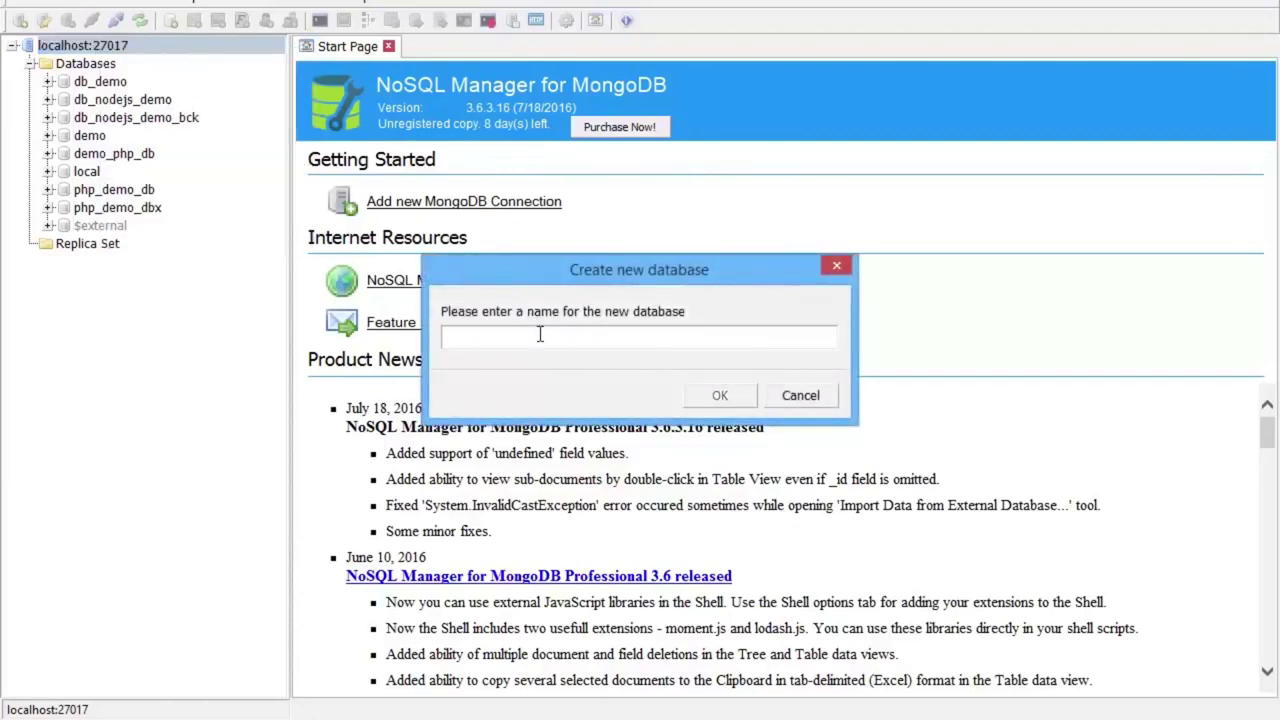
pyautogui.write('demo_nosqlDB')
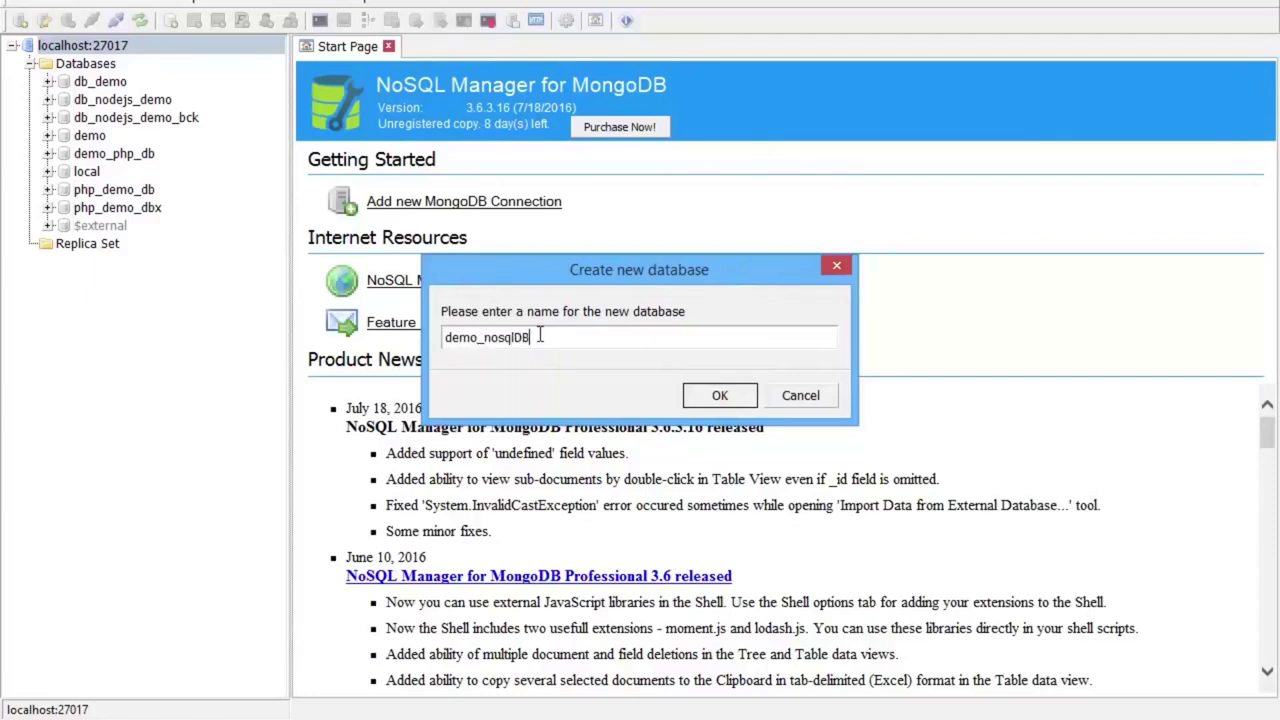
pyautogui.press('Return')
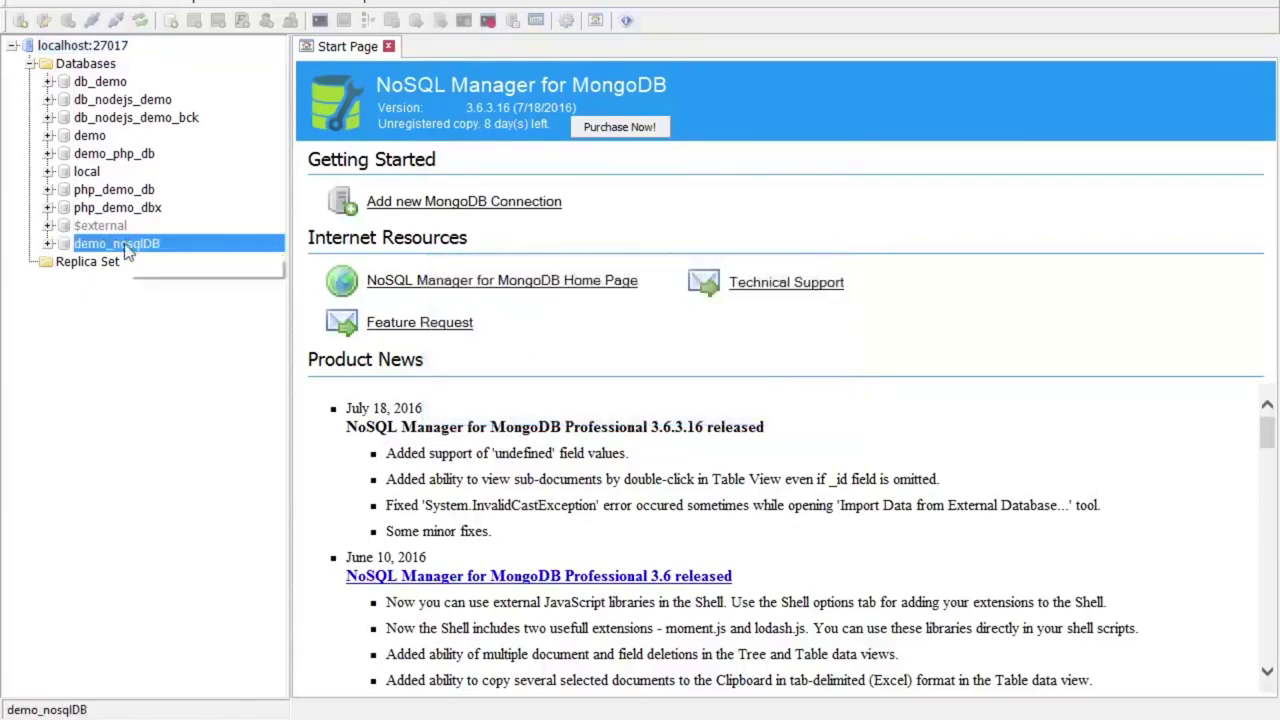
# Create a collection named products in the demo_nosqlDB database with autoIndexId enabled
pyautogui.click(48, 243)
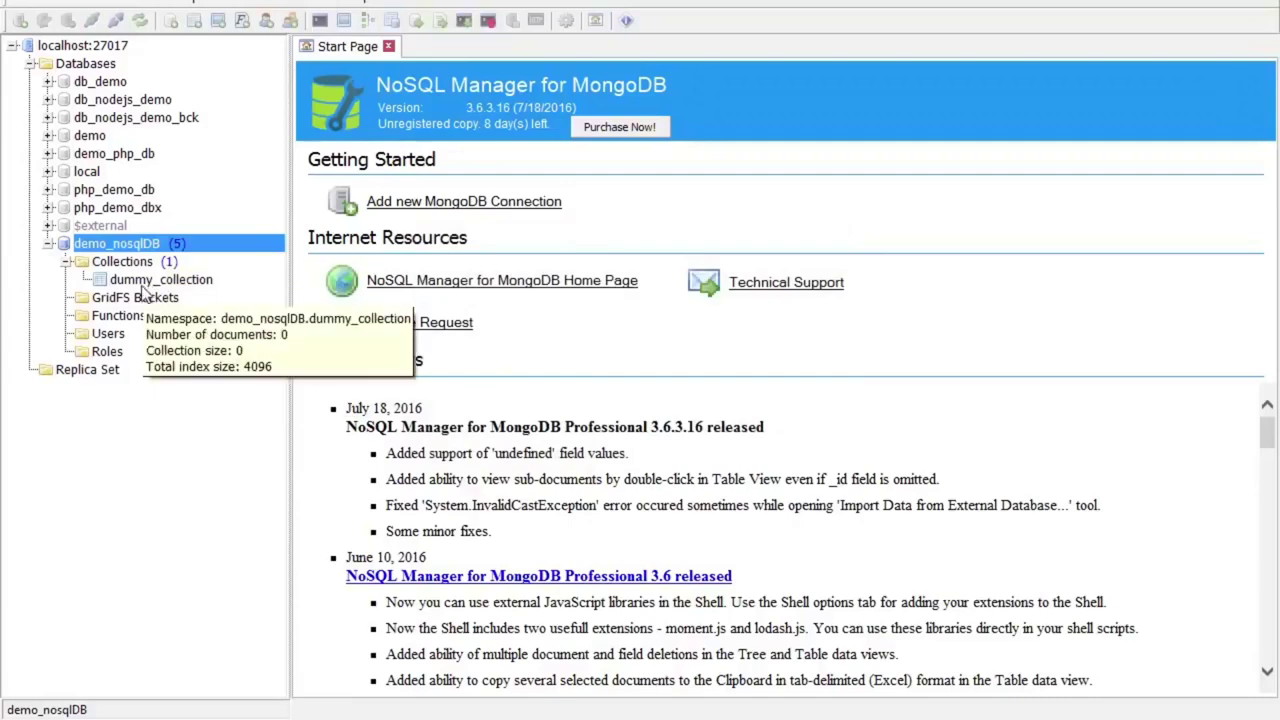
pyautogui.rightClick(150, 262)
pyautogui.click(193, 275)
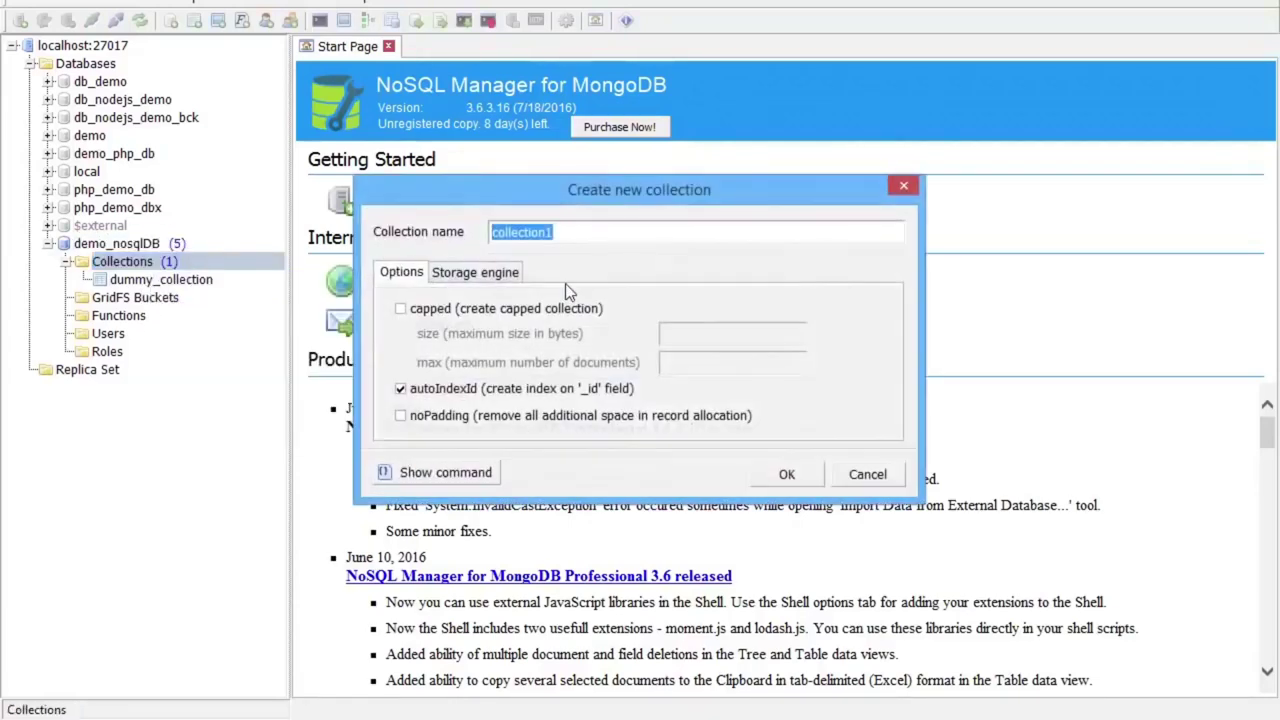
pyautogui.write('products')
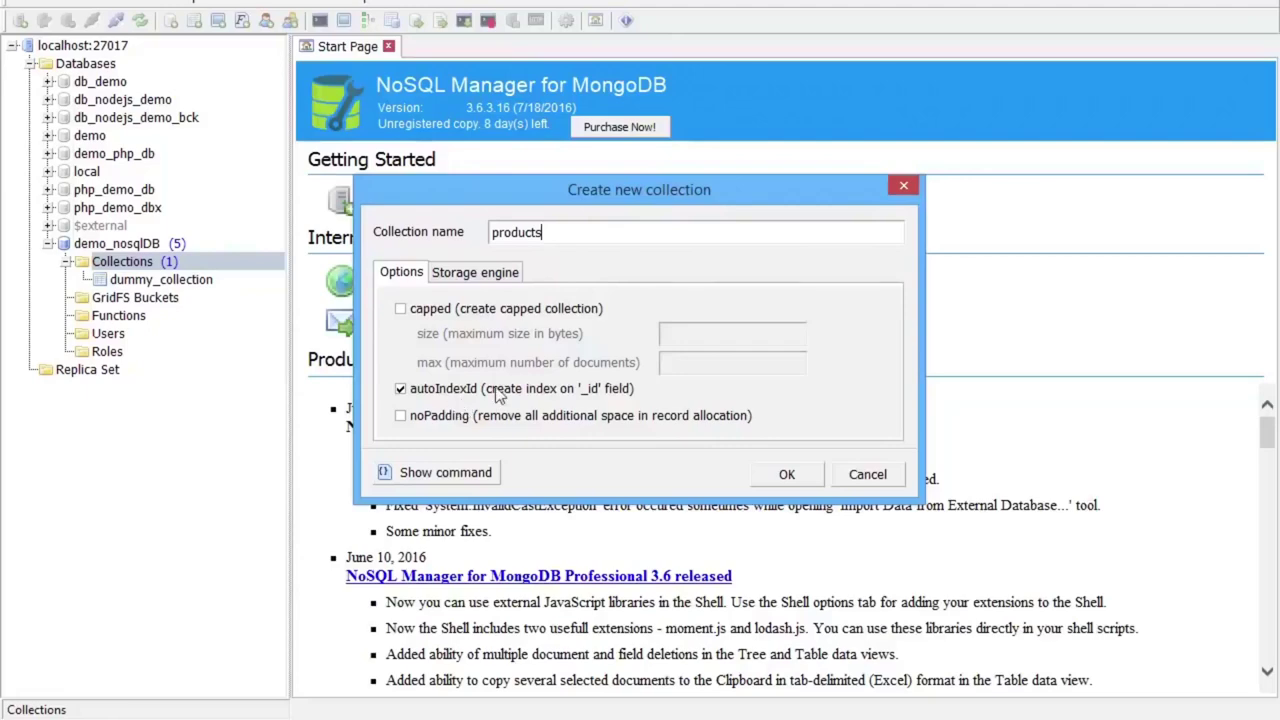
pyautogui.click(813, 475)
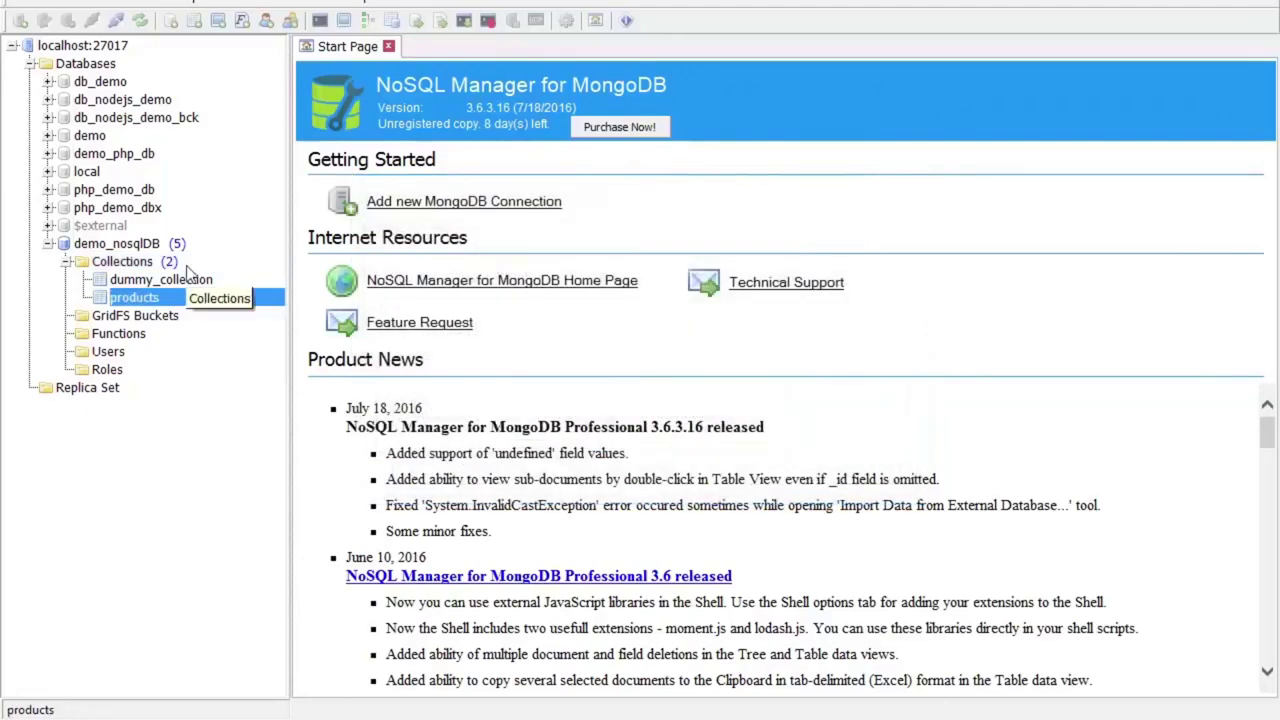
# Open the data of the products collection in demo_nosqlDB and bring up the new-document form, closing it without adding a document
pyautogui.moveTo(128, 305)
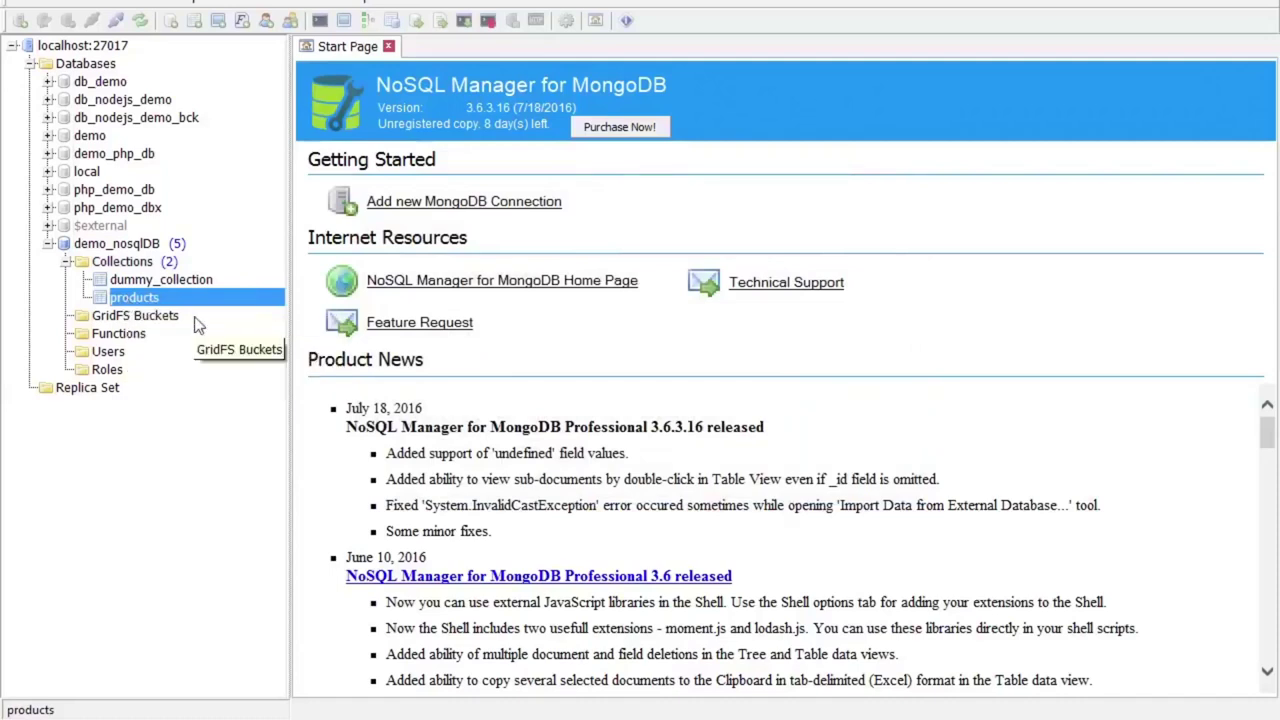
pyautogui.rightClick(147, 297)
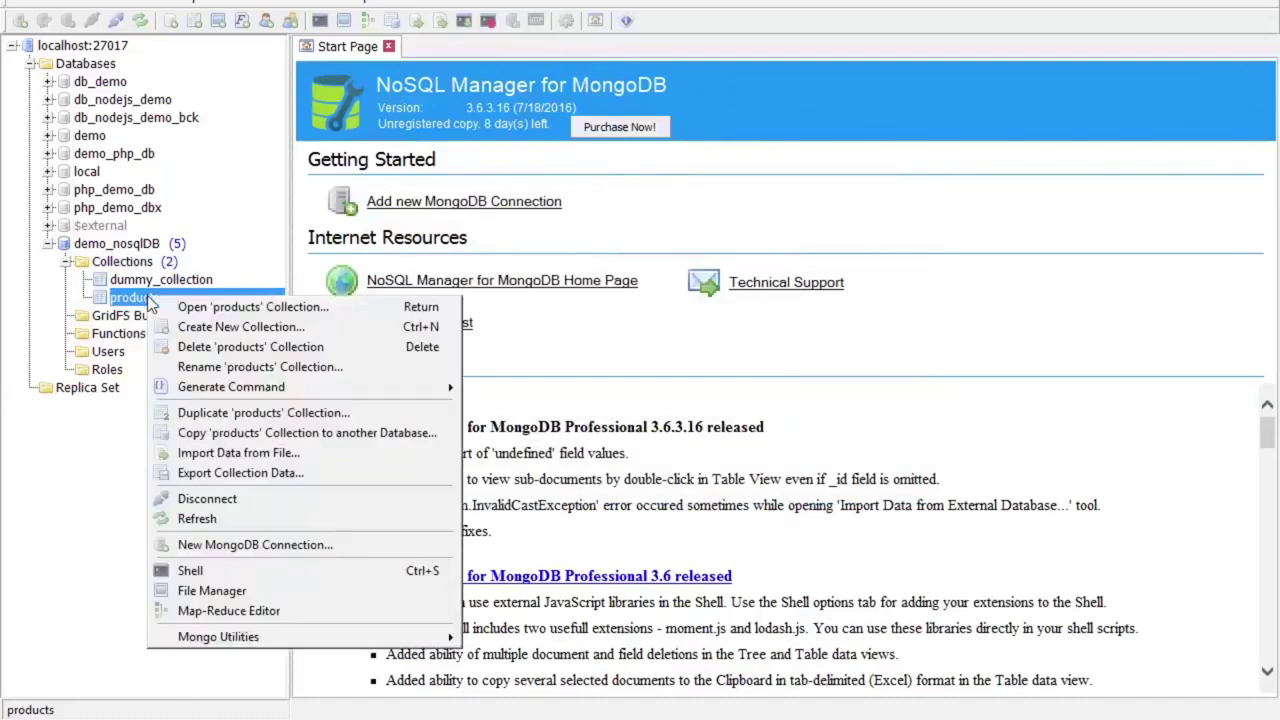
pyautogui.click(190, 308)
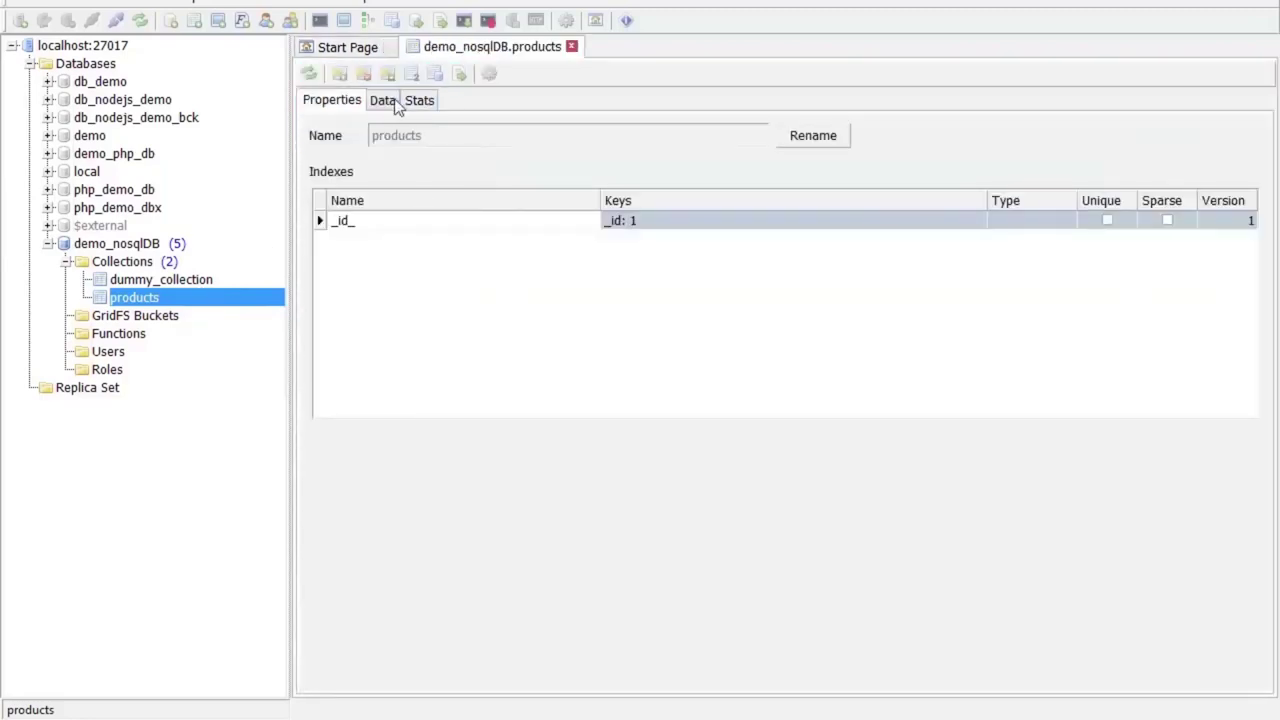
pyautogui.click(392, 104)
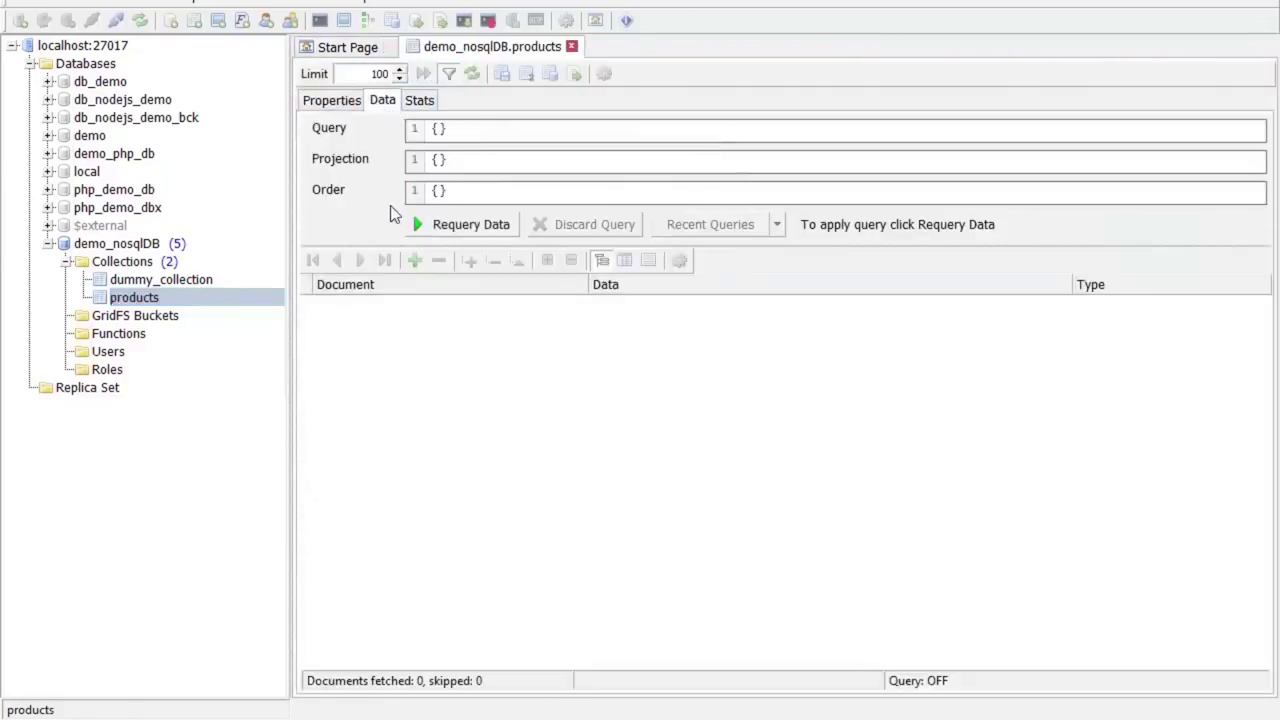
pyautogui.click(415, 262)
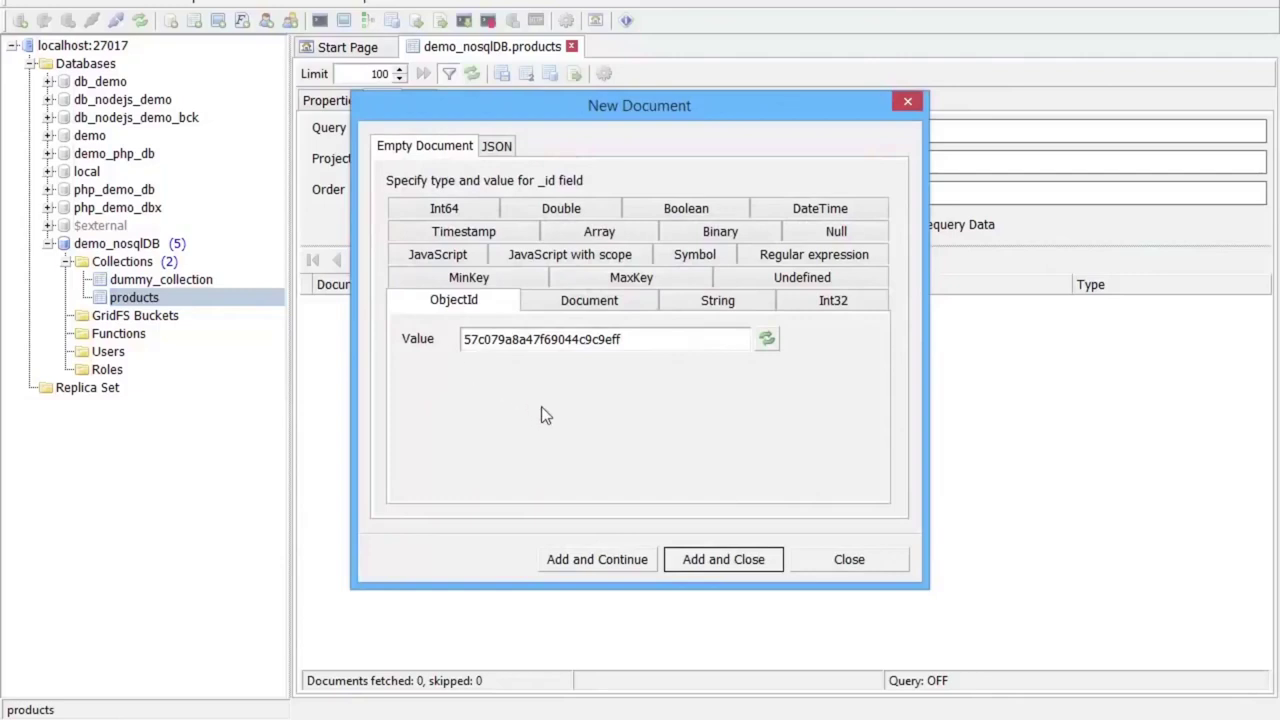
pyautogui.click(883, 564)
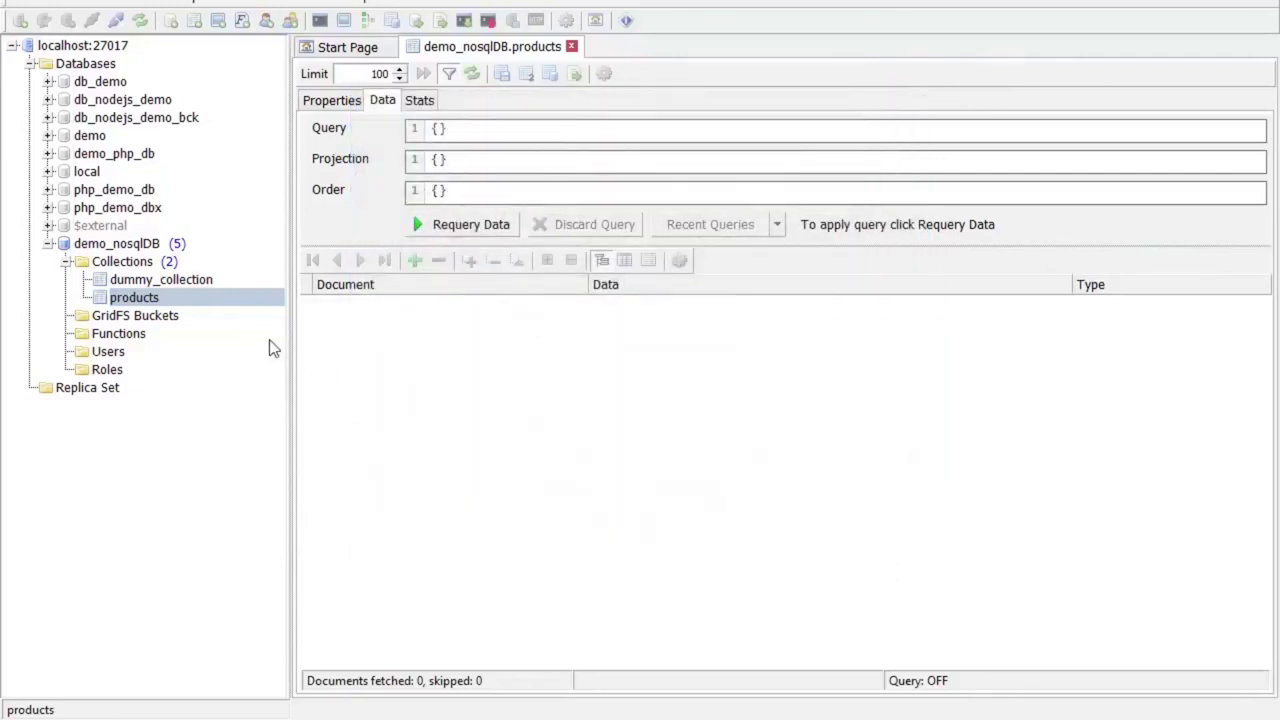
# Open a shell for the demo_nosqlDB database and leave blank lines at the start of its script
pyautogui.rightClick(147, 300)
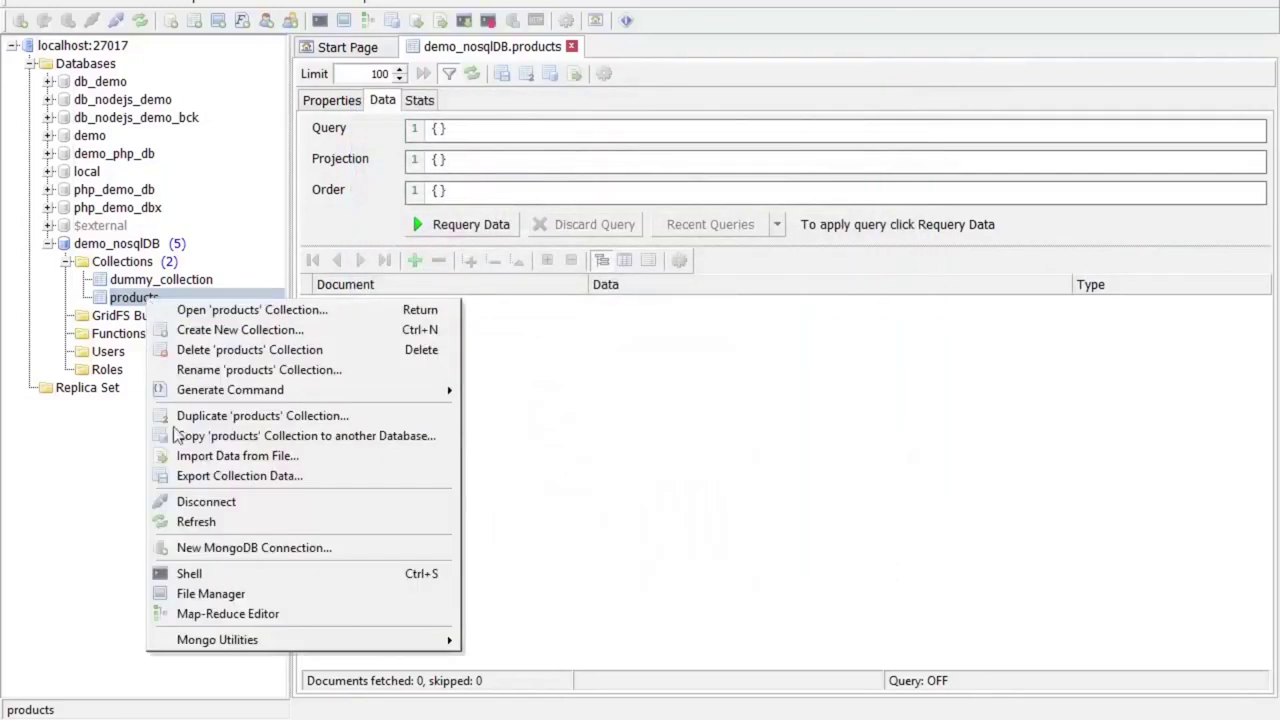
pyautogui.click(218, 573)
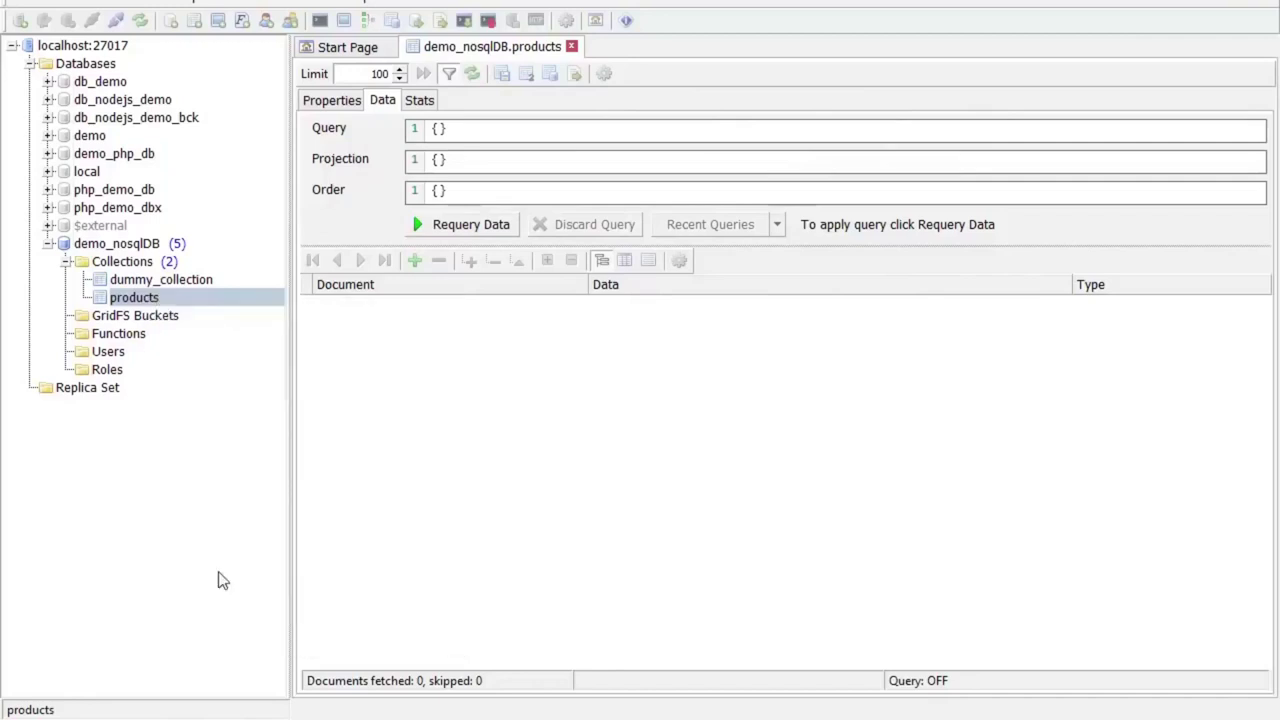
pyautogui.rightClick(155, 304)
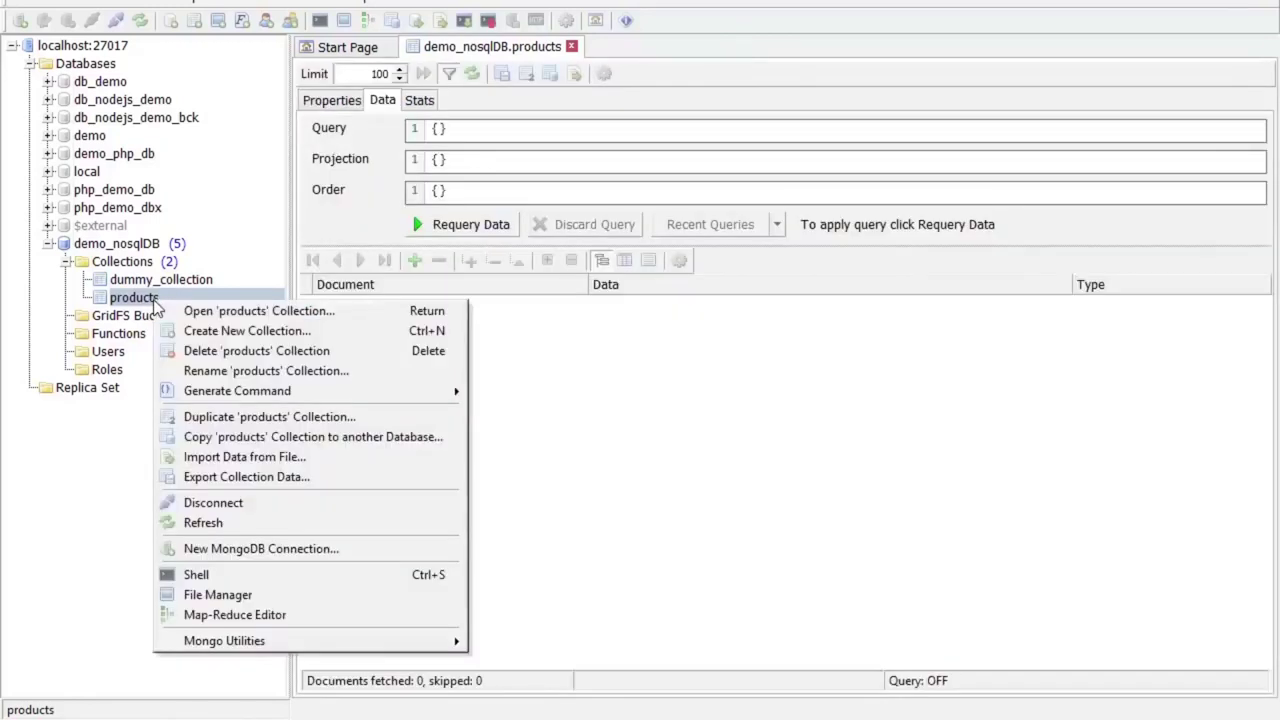
pyautogui.click(219, 573)
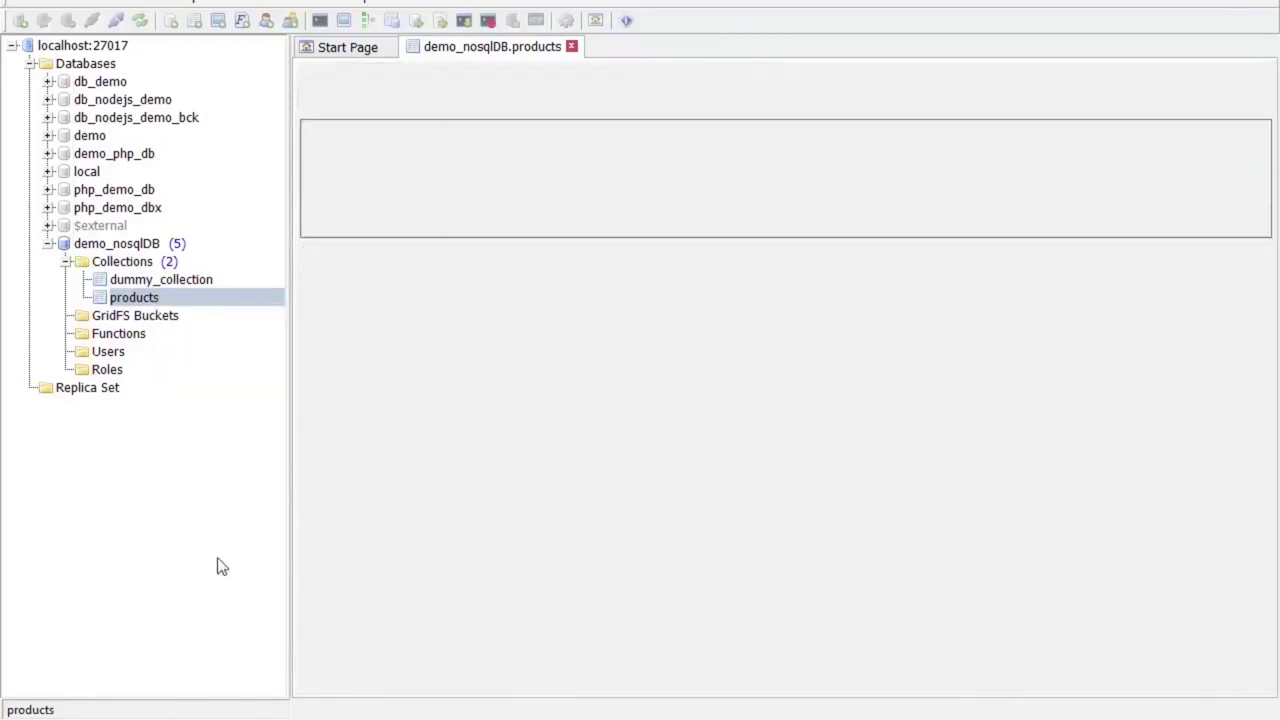
pyautogui.press('Return')
pyautogui.press('Return')
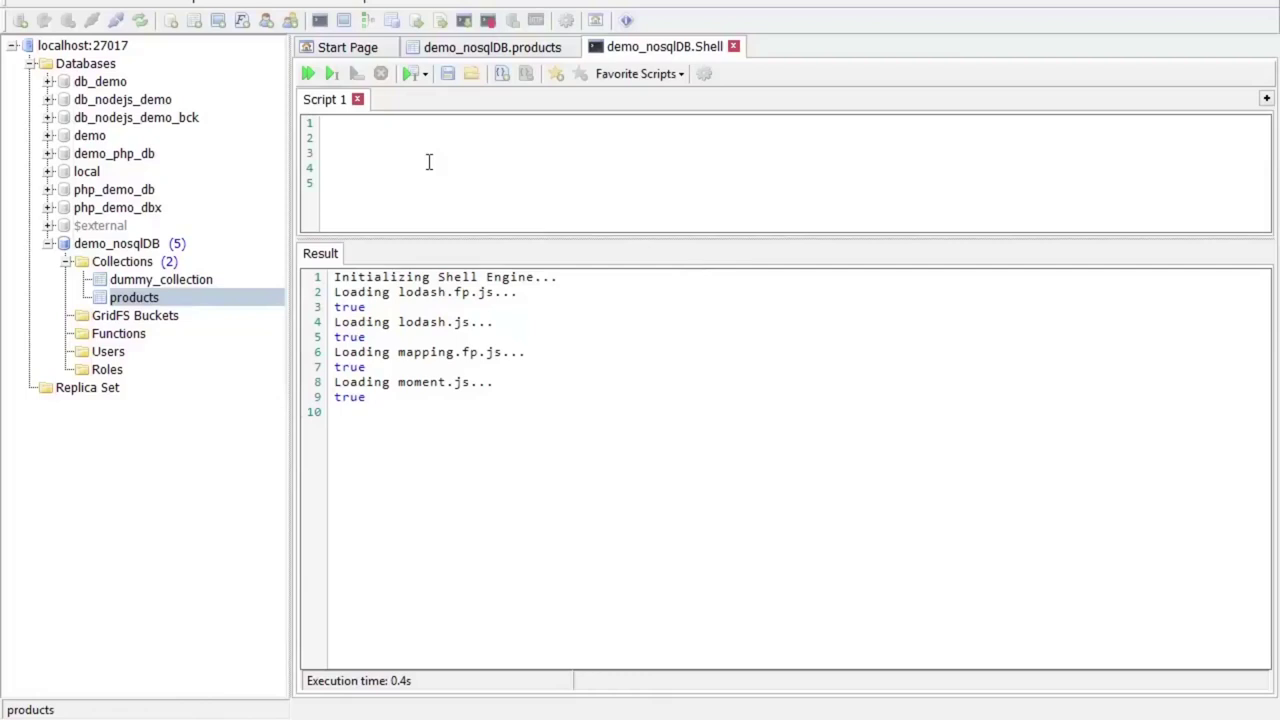
# Write and run db.products.insert({name:'vivosmart',price:199}) in the shell
pyautogui.write('db.')
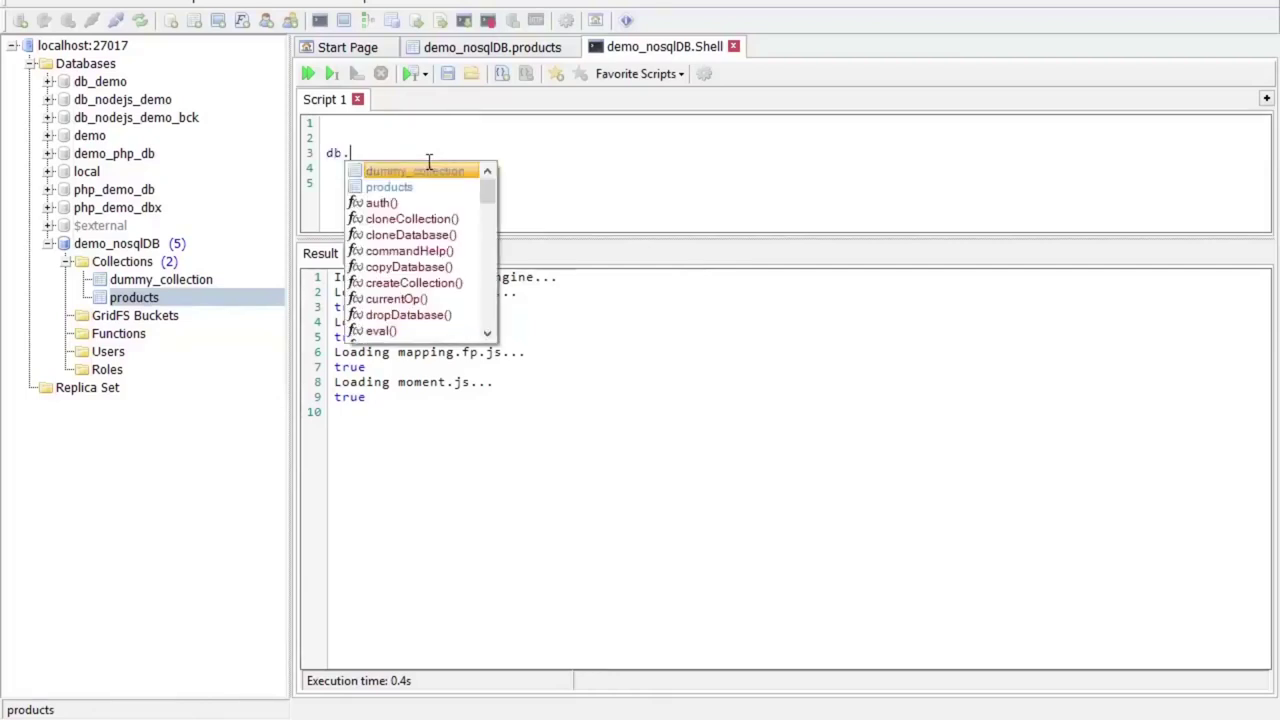
pyautogui.press('Down')
pyautogui.press('Return')
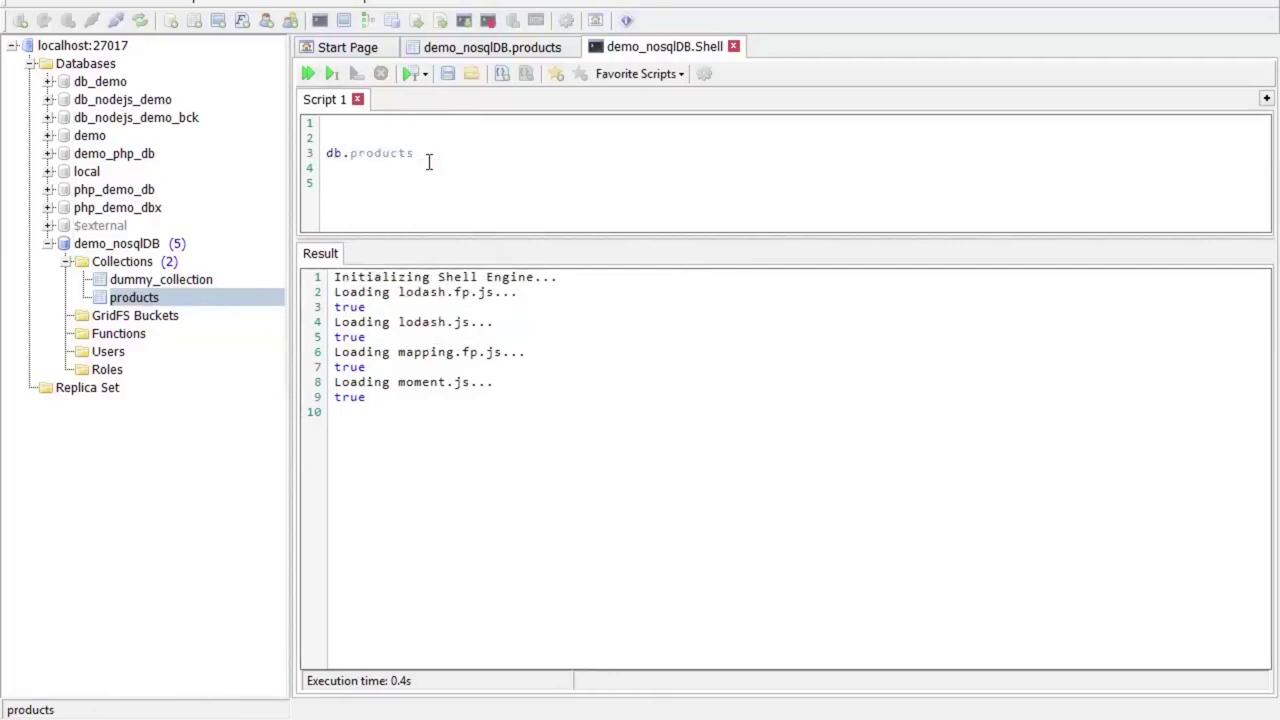
pyautogui.write('inser')
pyautogui.press('Return')
pyautogui.press('Left')
pyautogui.write('{')
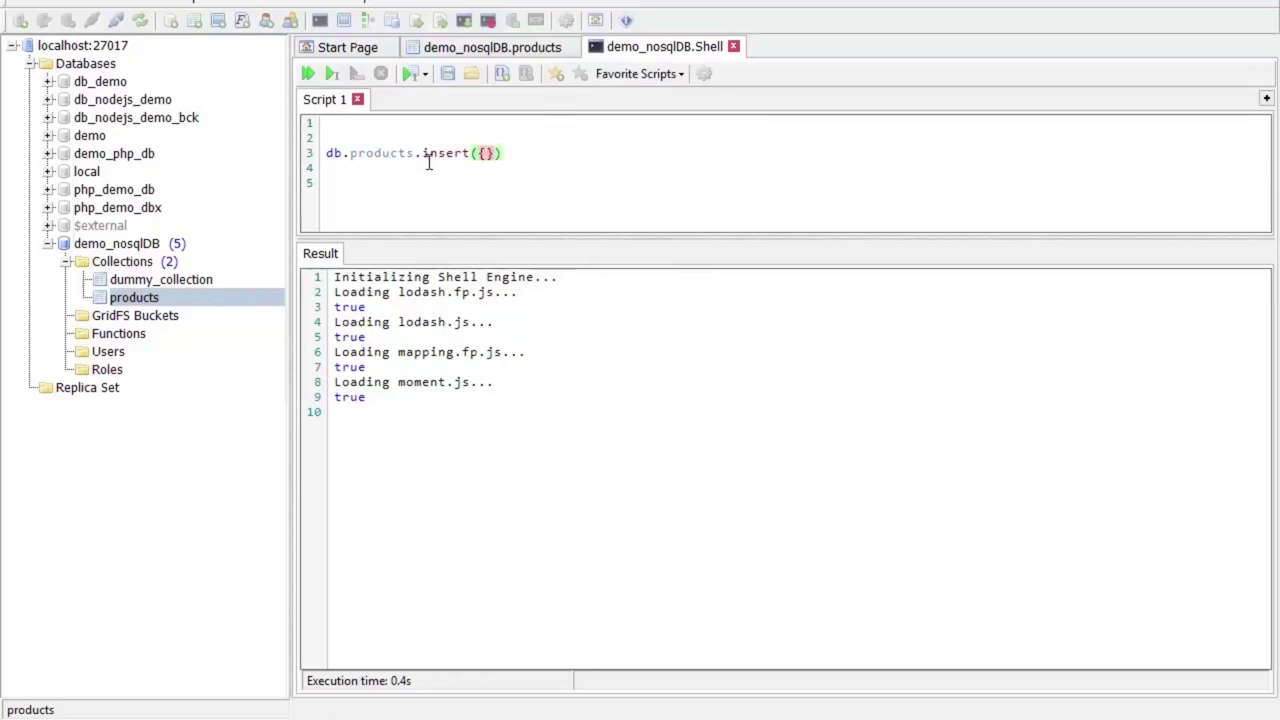
pyautogui.write("name:'vivosmart'")
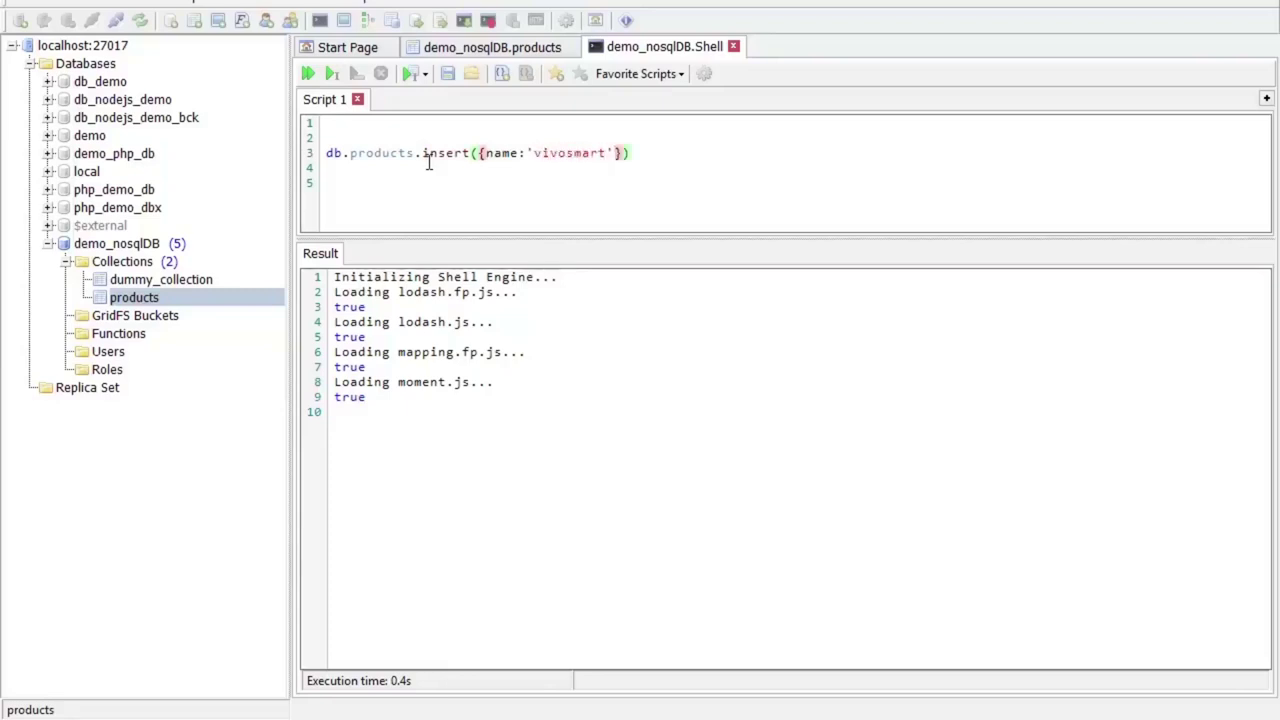
pyautogui.write(',price:199')
pyautogui.moveTo(726, 157); pyautogui.dragTo(306, 157)
pyautogui.hotkey('ctrl', 'c')
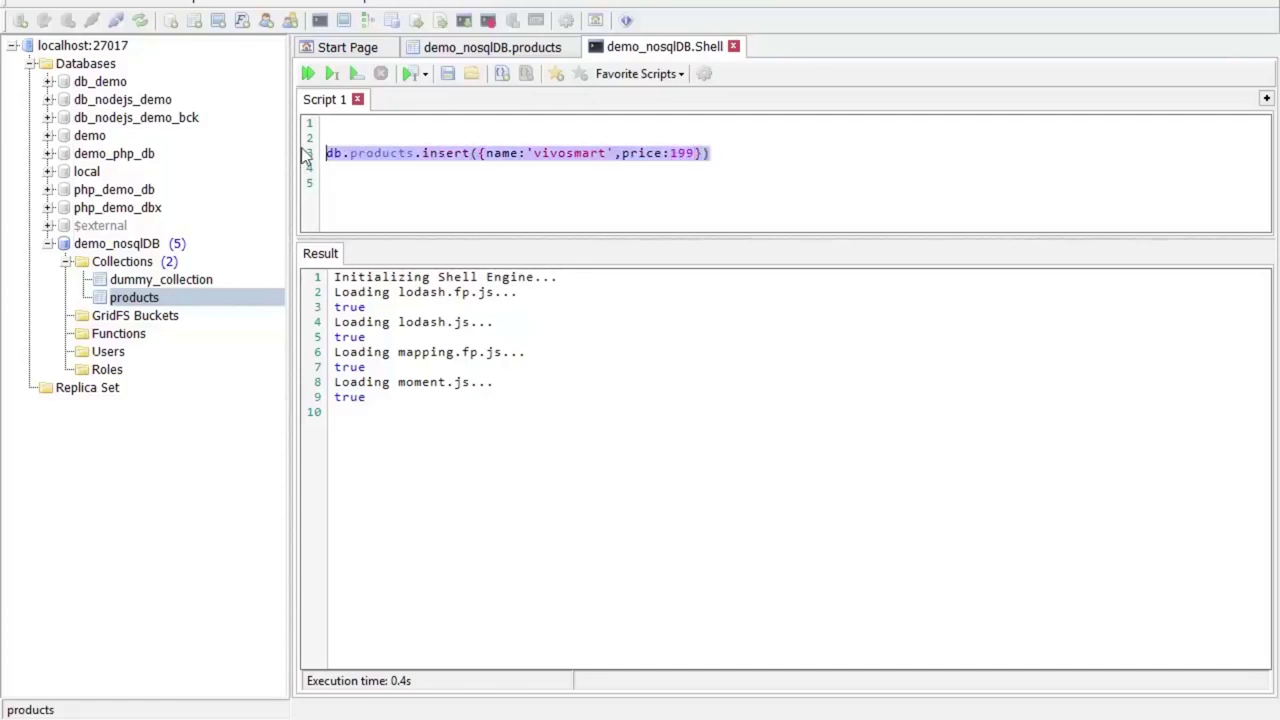
pyautogui.click(356, 74)
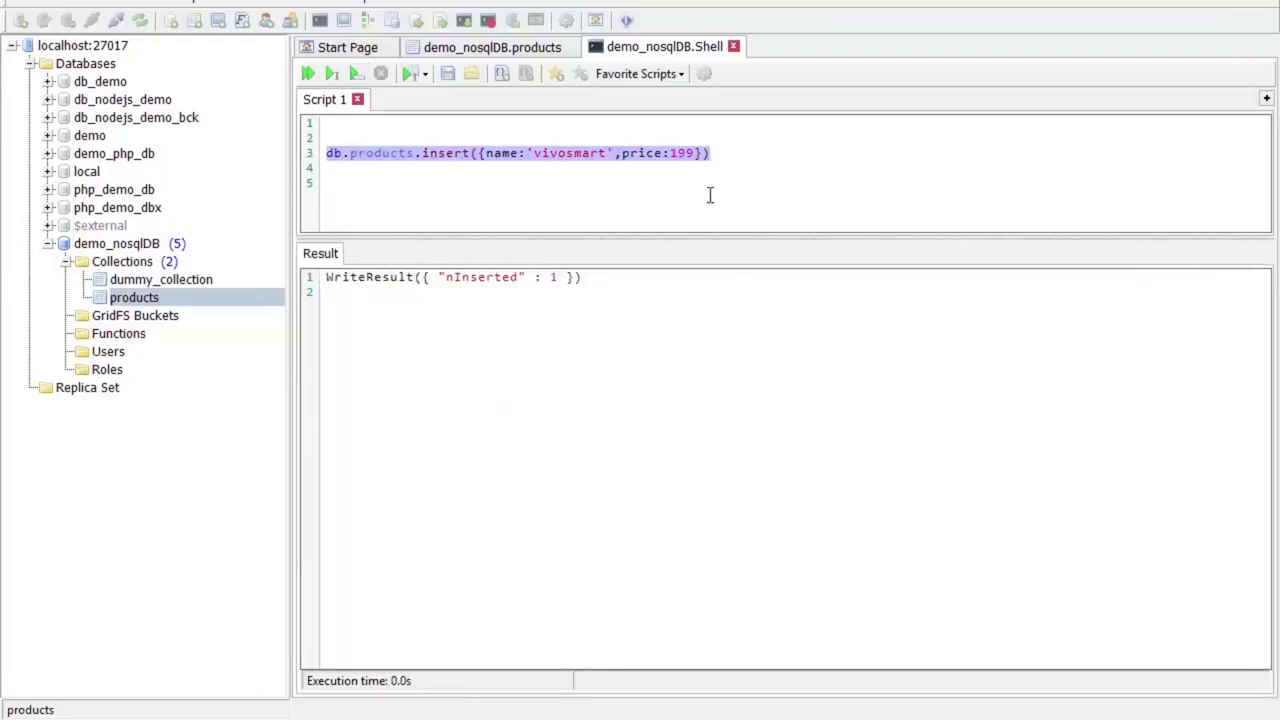
# Paste three copies of the vivosmart insert statement on separate lines below the original
pyautogui.press('End')
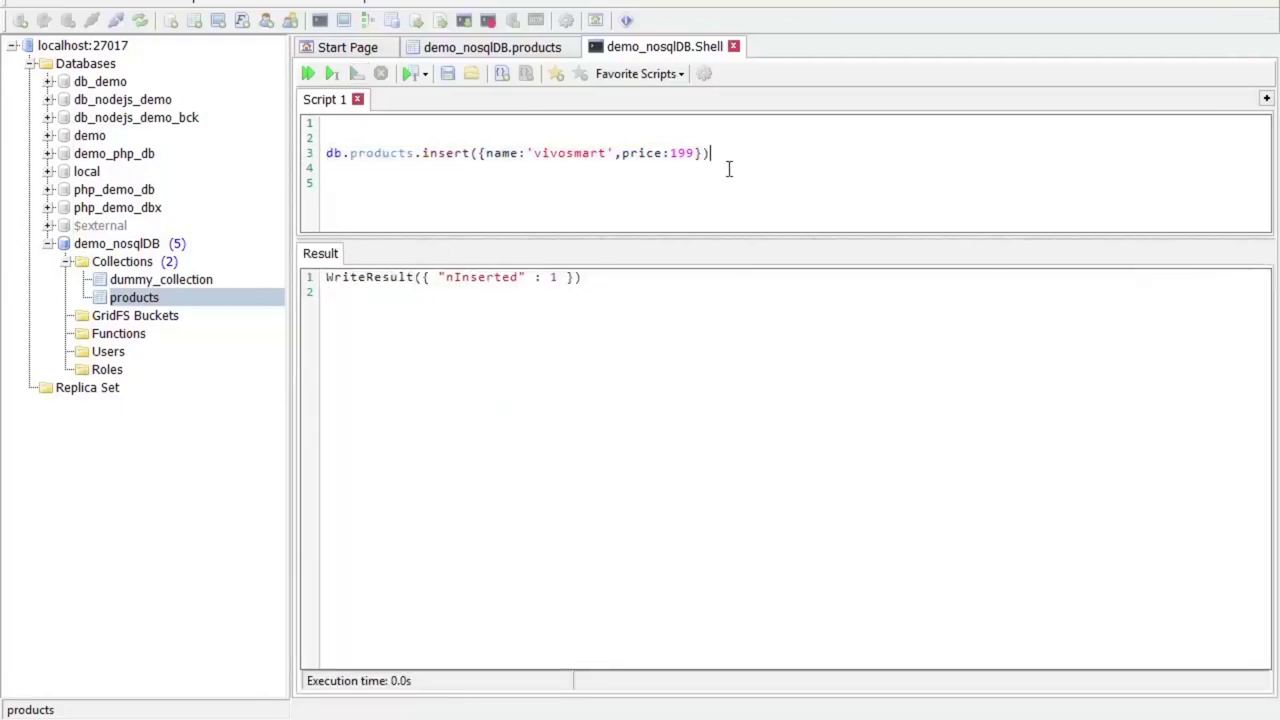
pyautogui.press('Down')
pyautogui.hotkey('ctrl', 'v')
pyautogui.press('Return')
pyautogui.hotkey('ctrl', 'v')
pyautogui.press('Return')
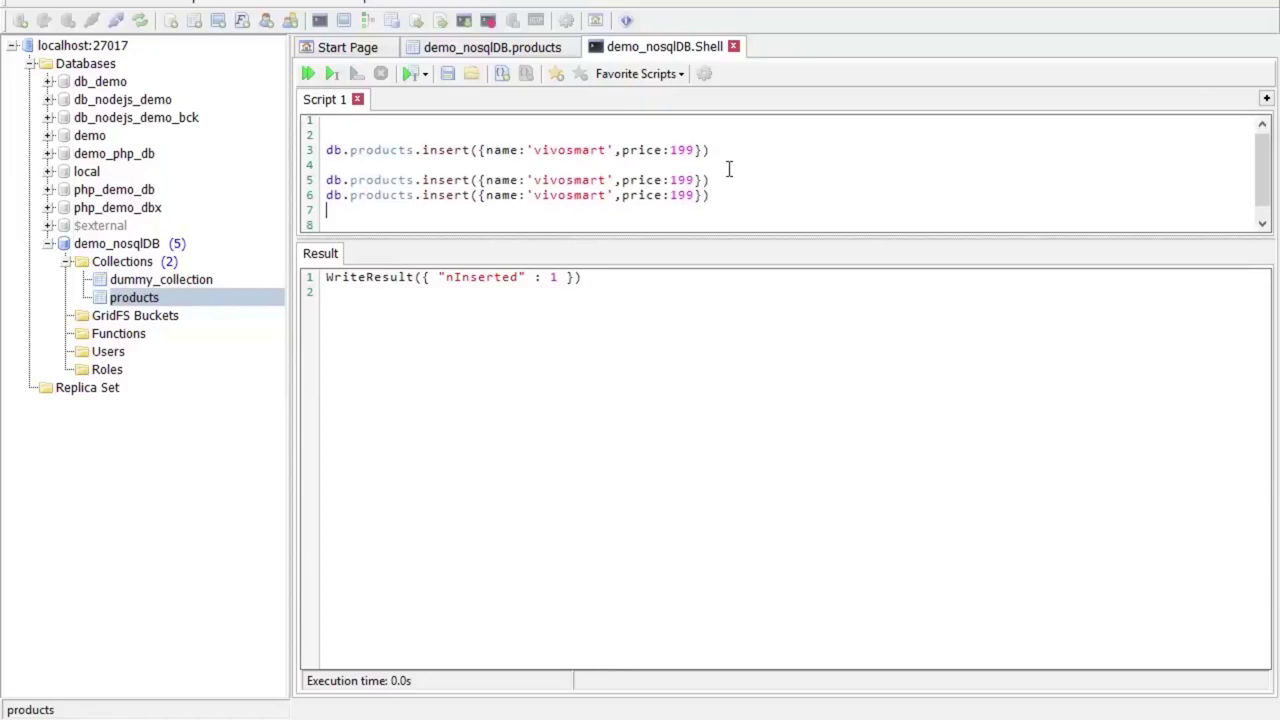
pyautogui.hotkey('ctrl', 'v')
# Change the first copied insert to name 'XBOXs' with price 299 and the second to name 'firetv' with price 99
pyautogui.doubleClick(584, 178)
pyautogui.write('XBOXs')
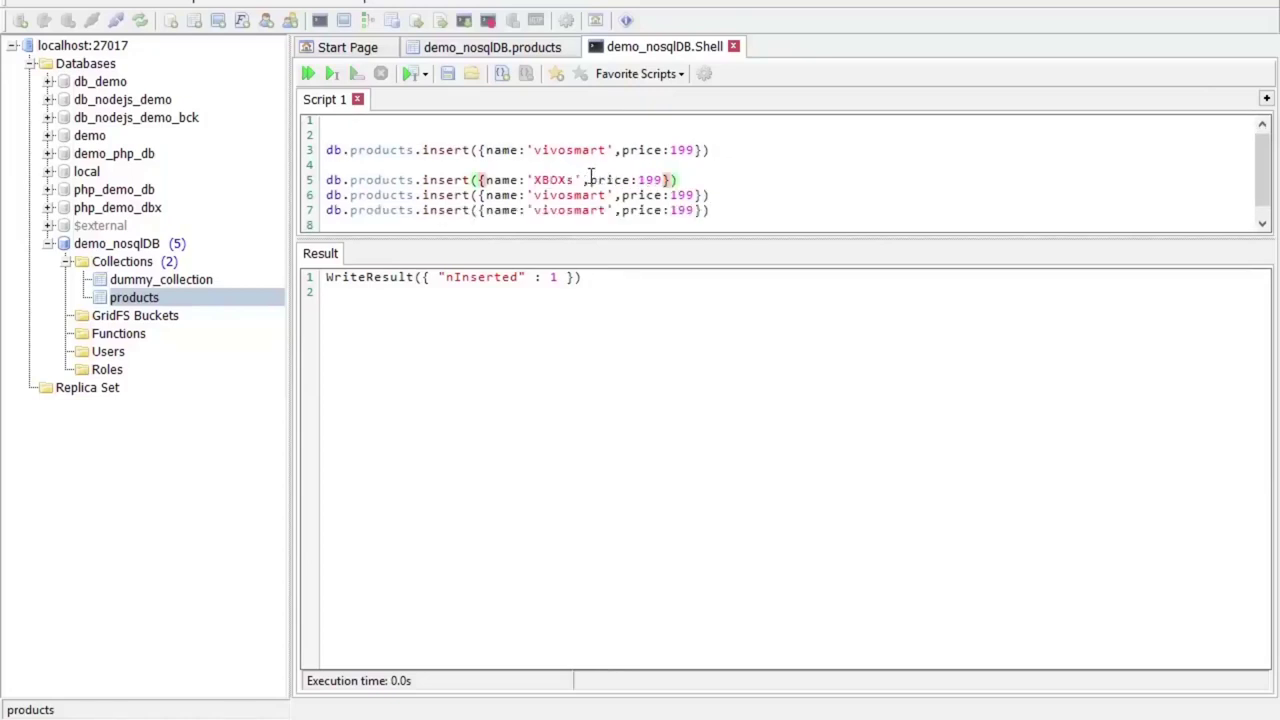
pyautogui.doubleClick(652, 179)
pyautogui.write('299')
pyautogui.doubleClick(571, 194)
pyautogui.write('firetv')
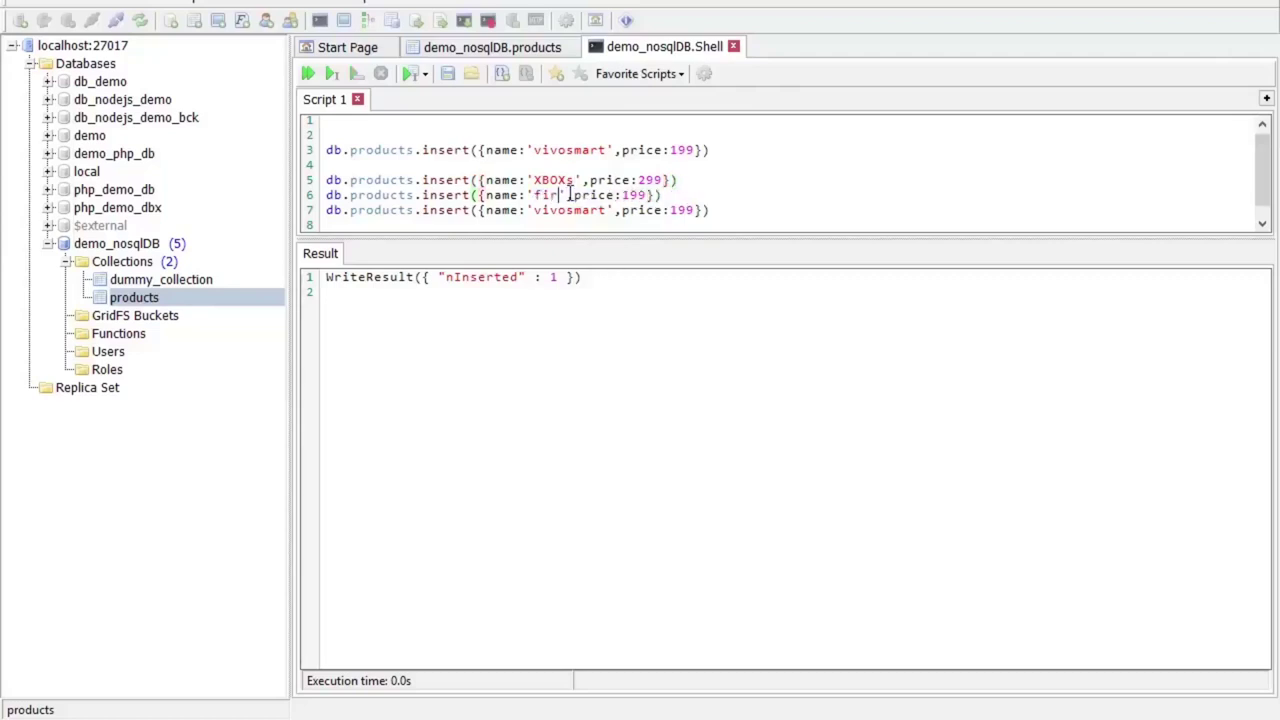
pyautogui.doubleClick(656, 194)
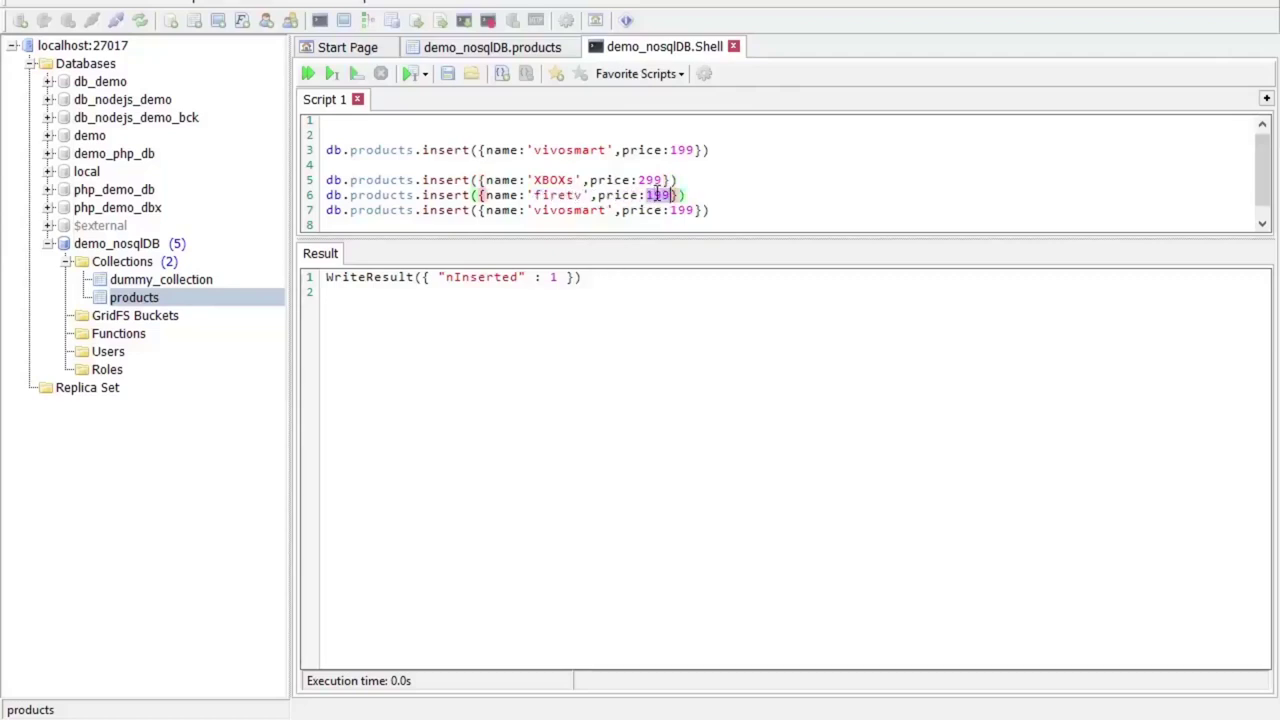
pyautogui.write('99')
# Change the third copied insert to name 'casio waveceptor' with price 60, and run only the three copied statements
pyautogui.doubleClick(577, 209)
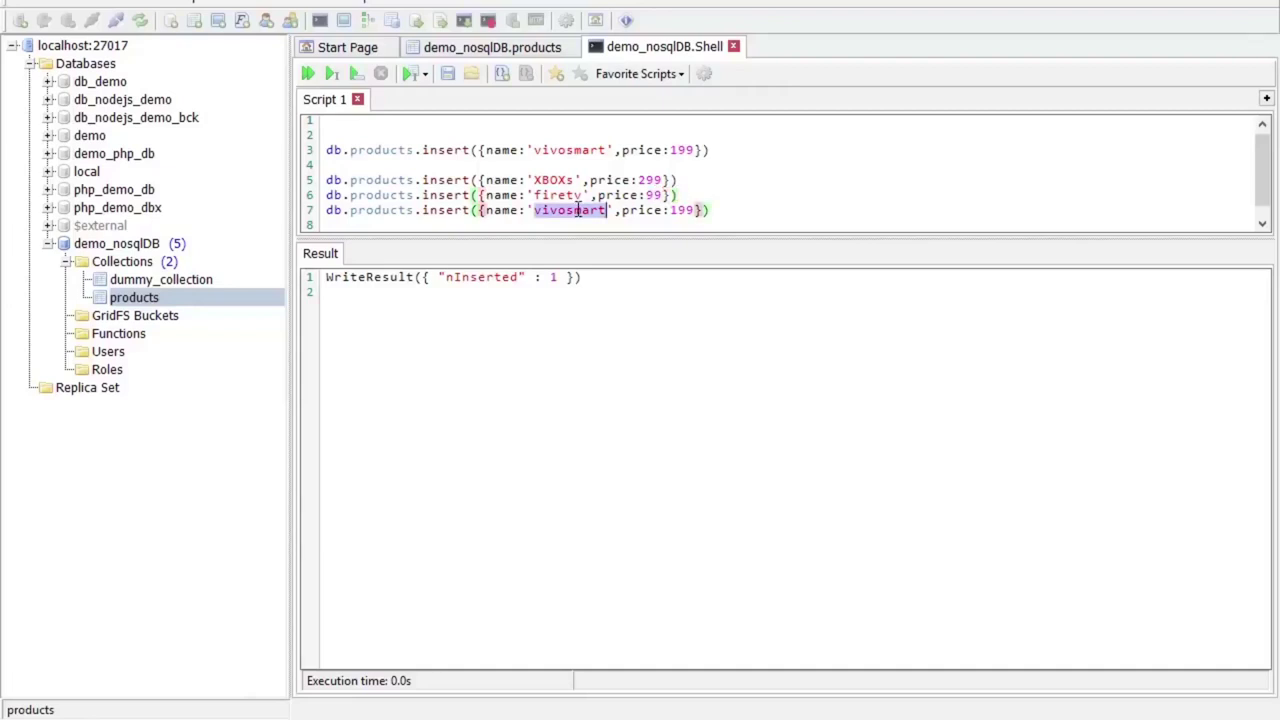
pyautogui.write('casio wav')
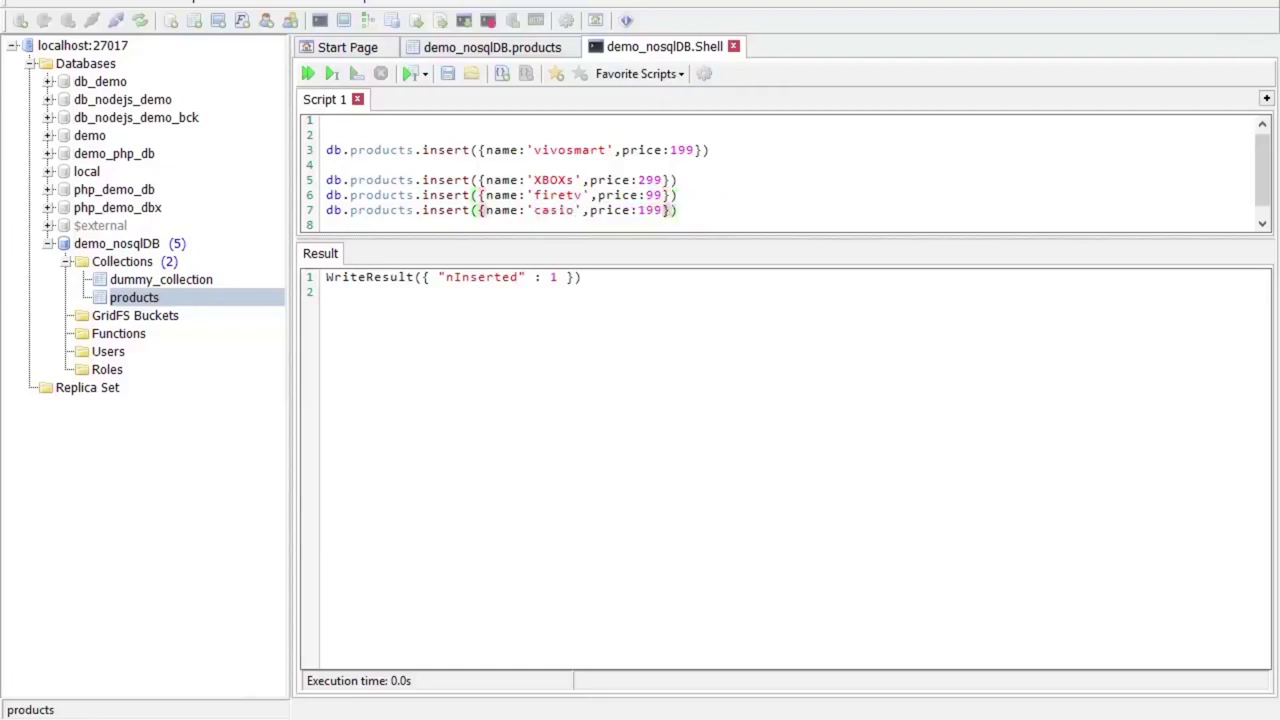
pyautogui.write('ecepto')
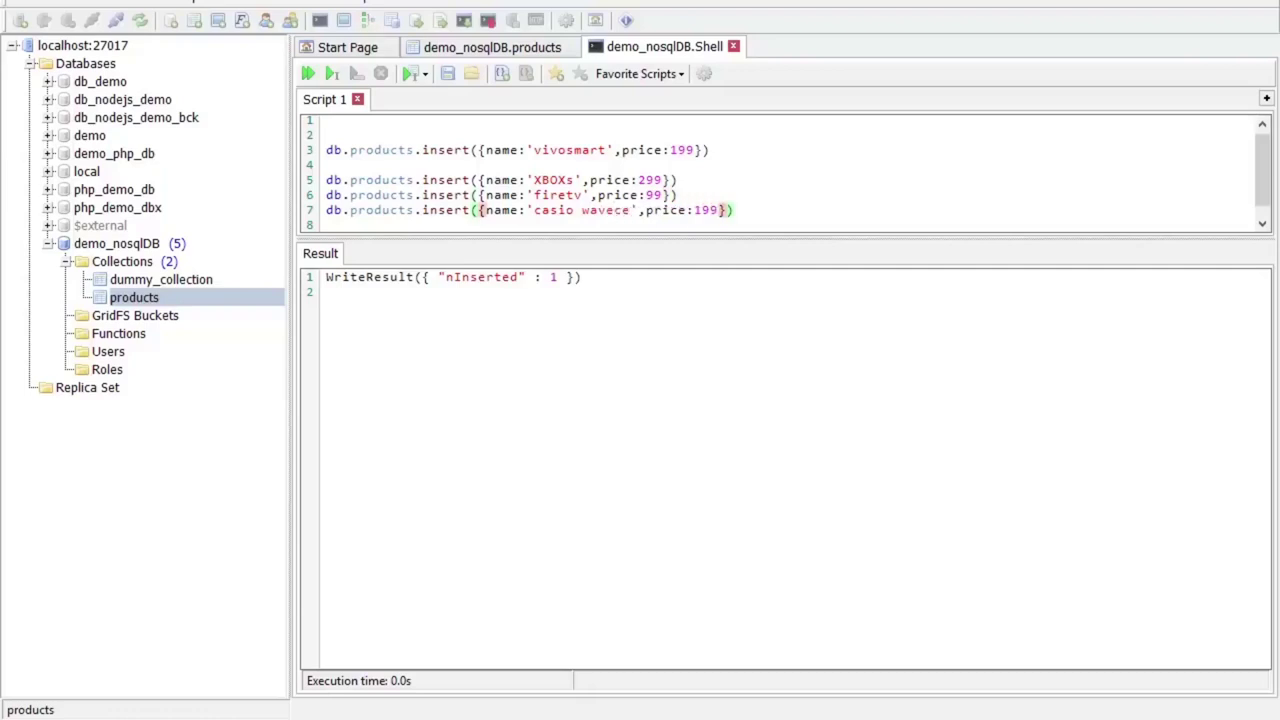
pyautogui.write('r')
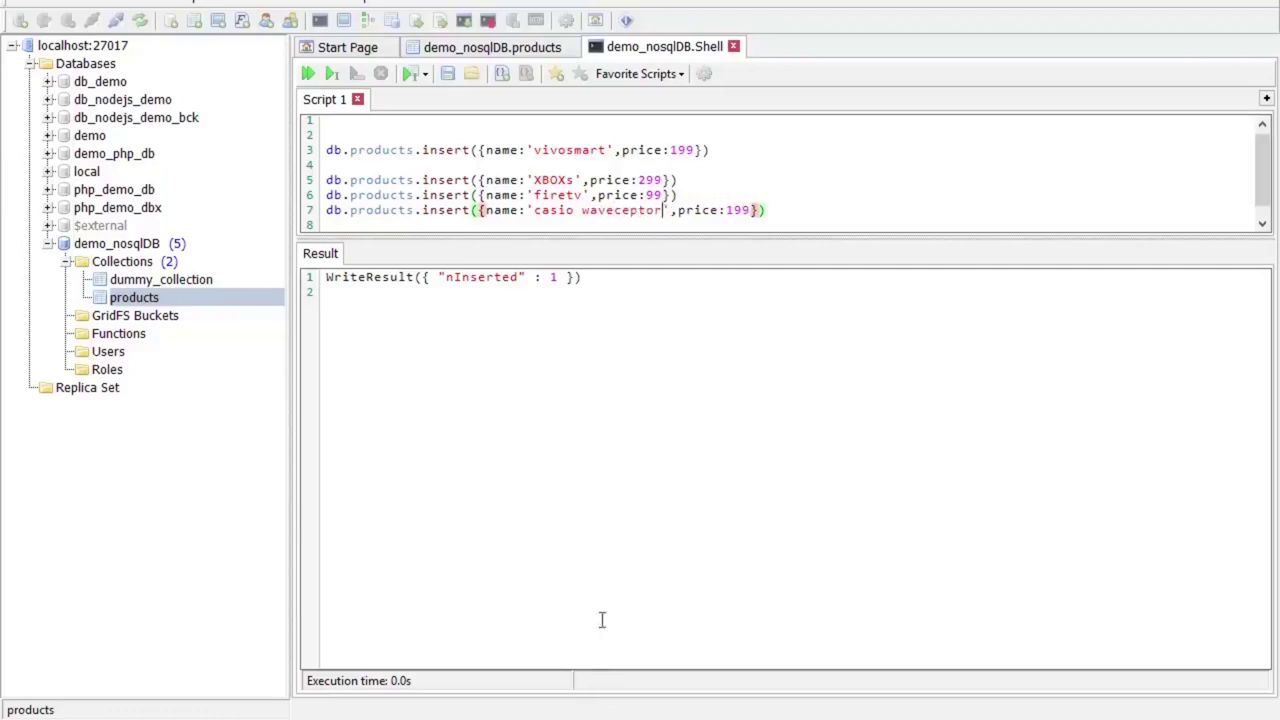
pyautogui.doubleClick(740, 212)
pyautogui.write('60')
pyautogui.moveTo(840, 209); pyautogui.dragTo(328, 176)
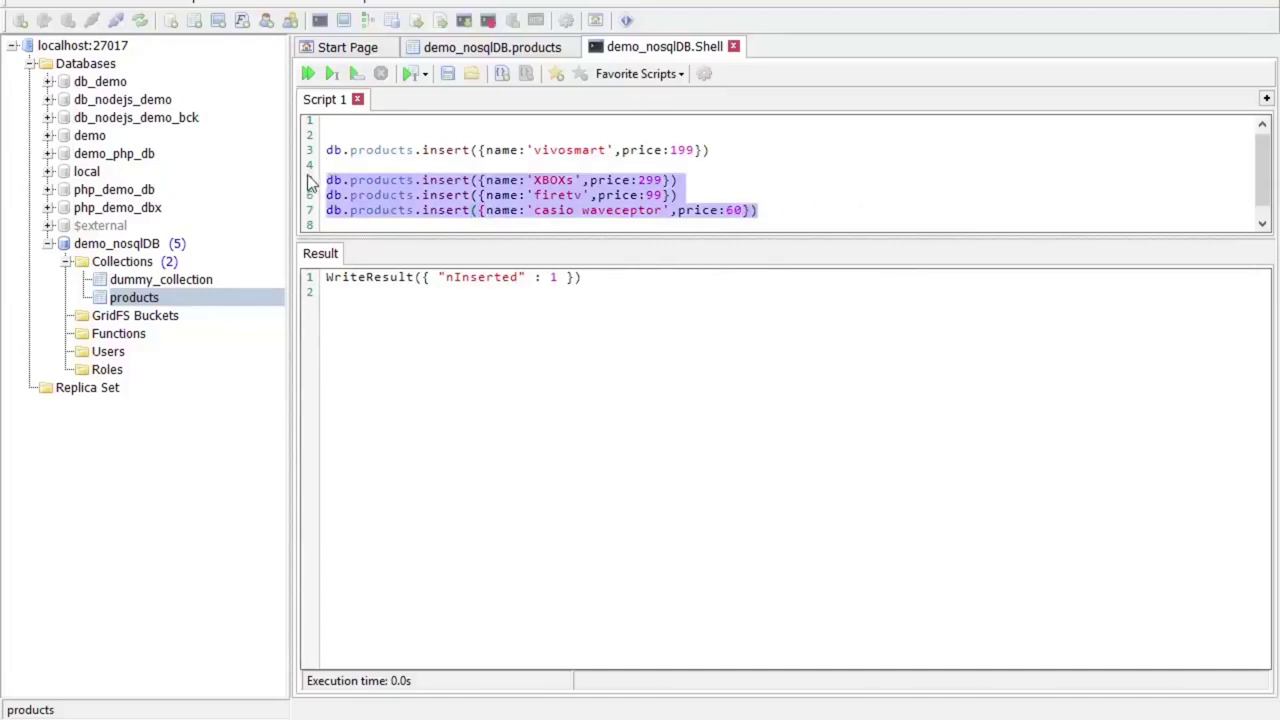
pyautogui.click(355, 76)
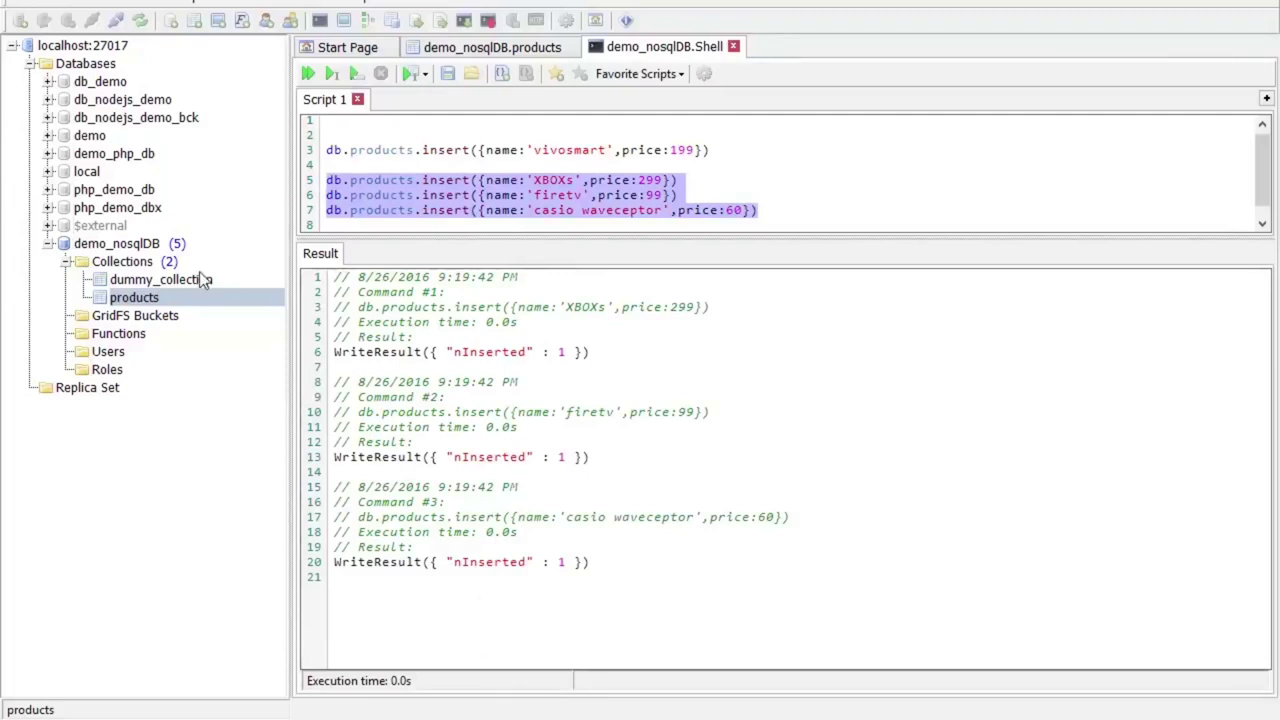
# Requery the products collection and examine its documents in the tree, table and text views, ending in the table view
pyautogui.click(518, 47)
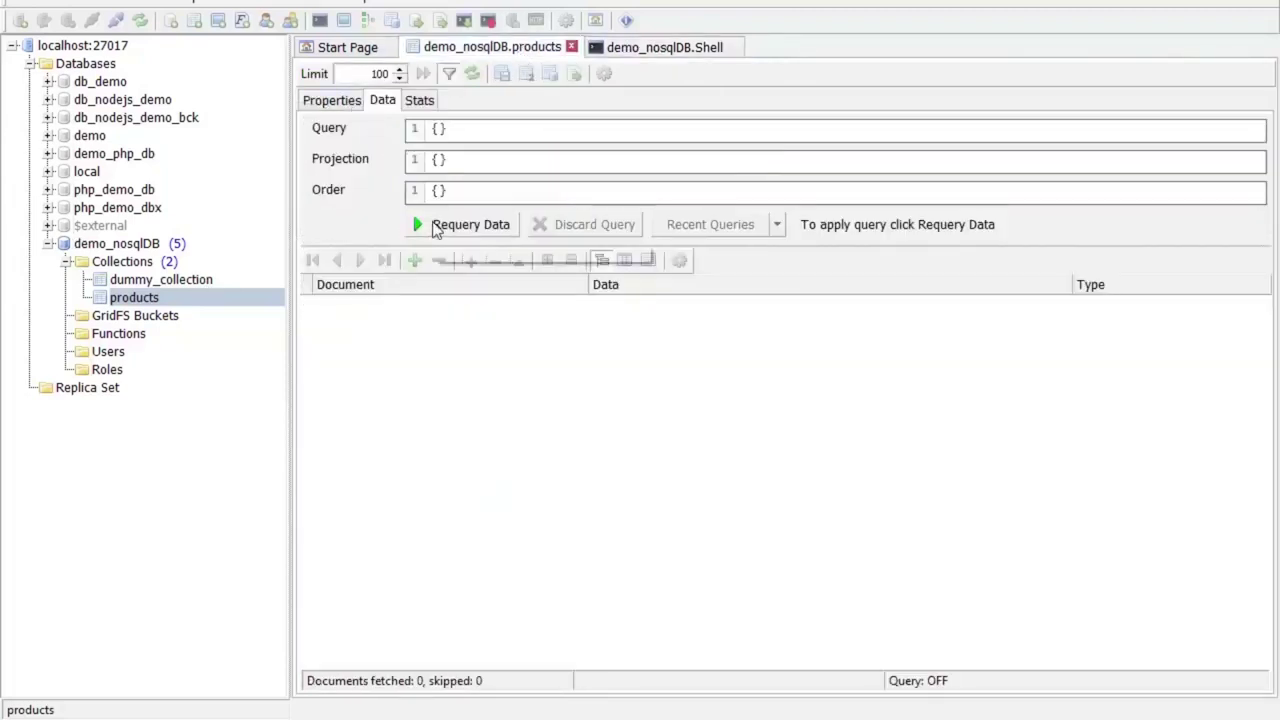
pyautogui.click(434, 228)
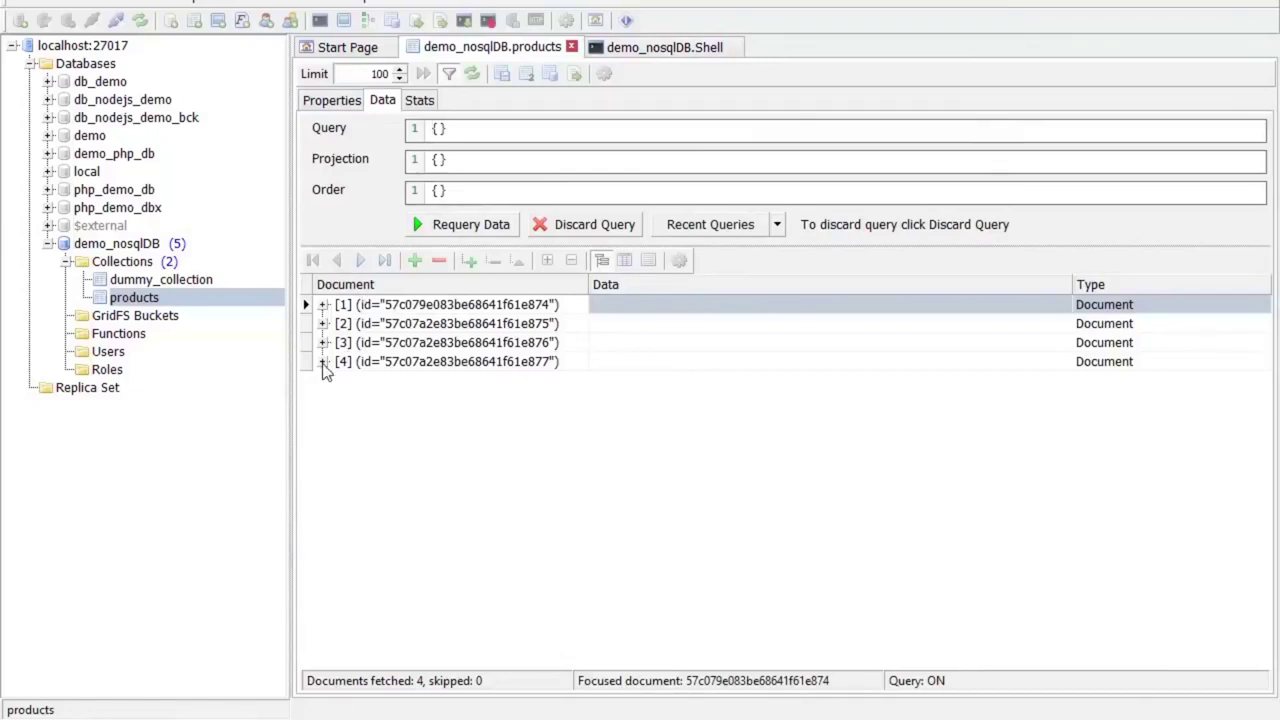
pyautogui.click(632, 258)
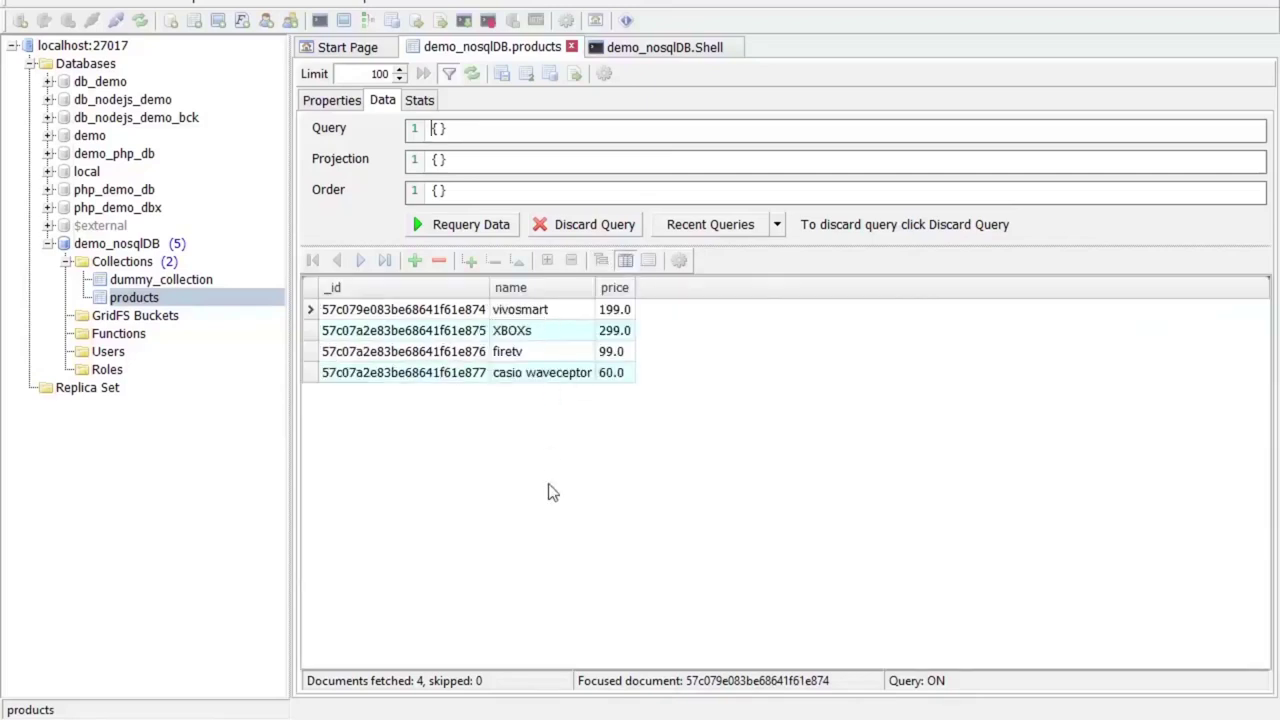
pyautogui.click(656, 259)
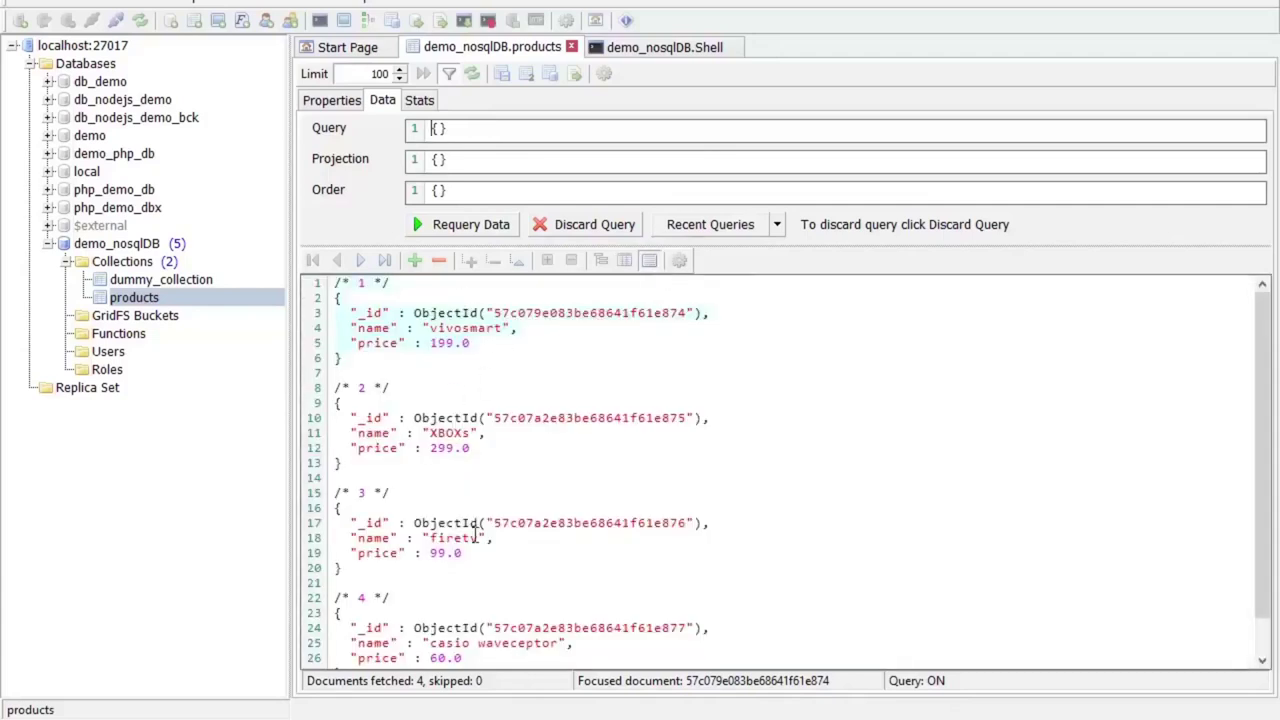
pyautogui.click(603, 260)
pyautogui.click(623, 261)
pyautogui.click(649, 261)
pyautogui.click(624, 262)
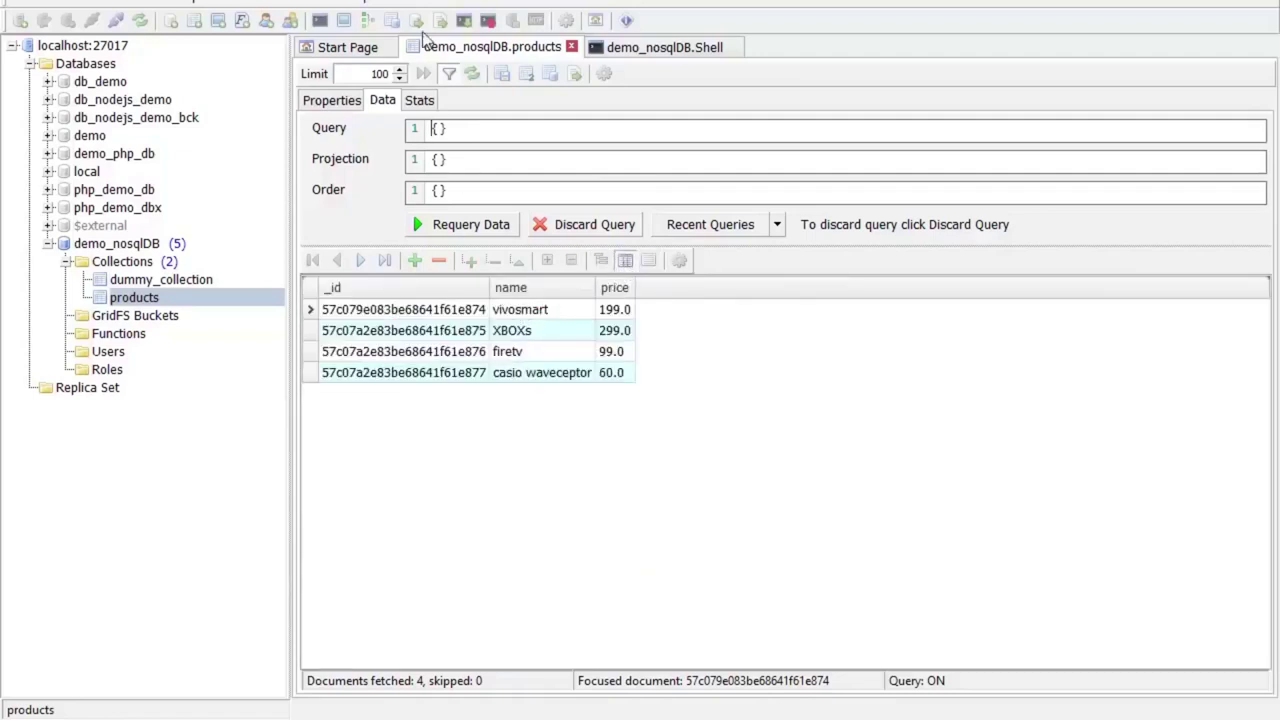
# Add the statement db.products.find(); below the insert statements in the shell script and run only that statement
pyautogui.click(645, 48)
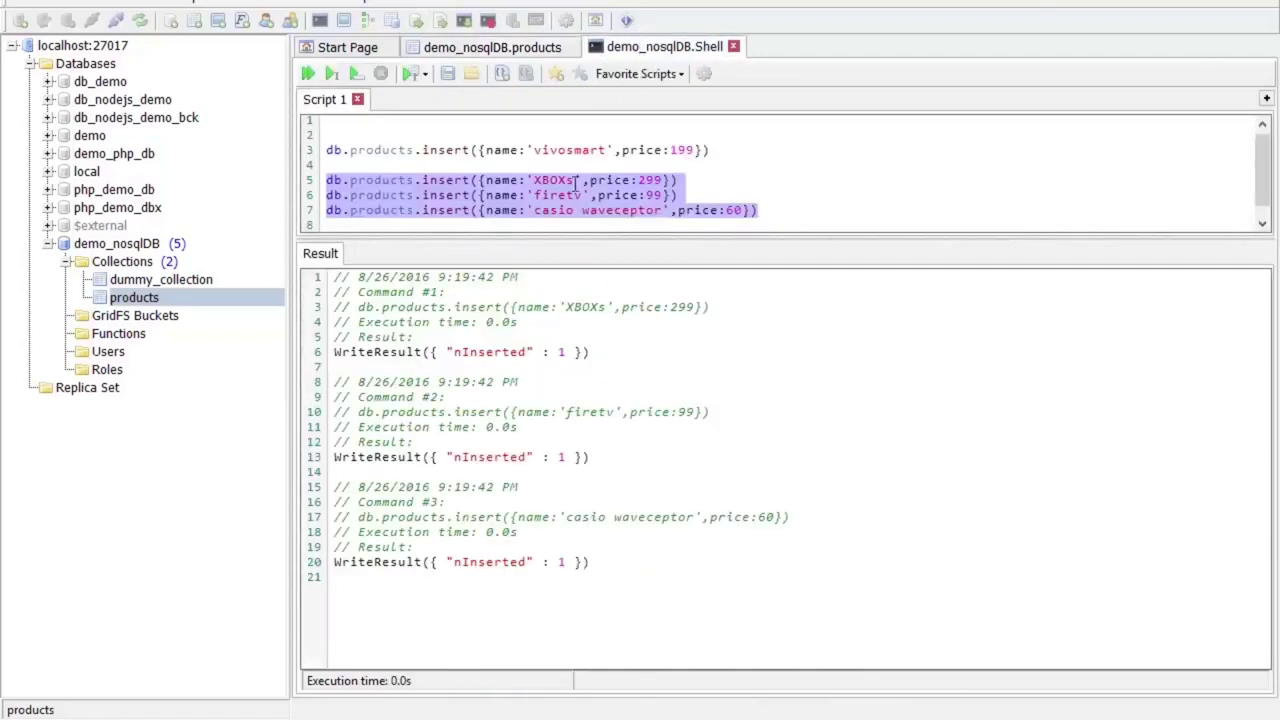
pyautogui.click(780, 205)
pyautogui.press('Return')
pyautogui.press('Return')
pyautogui.press('Return')
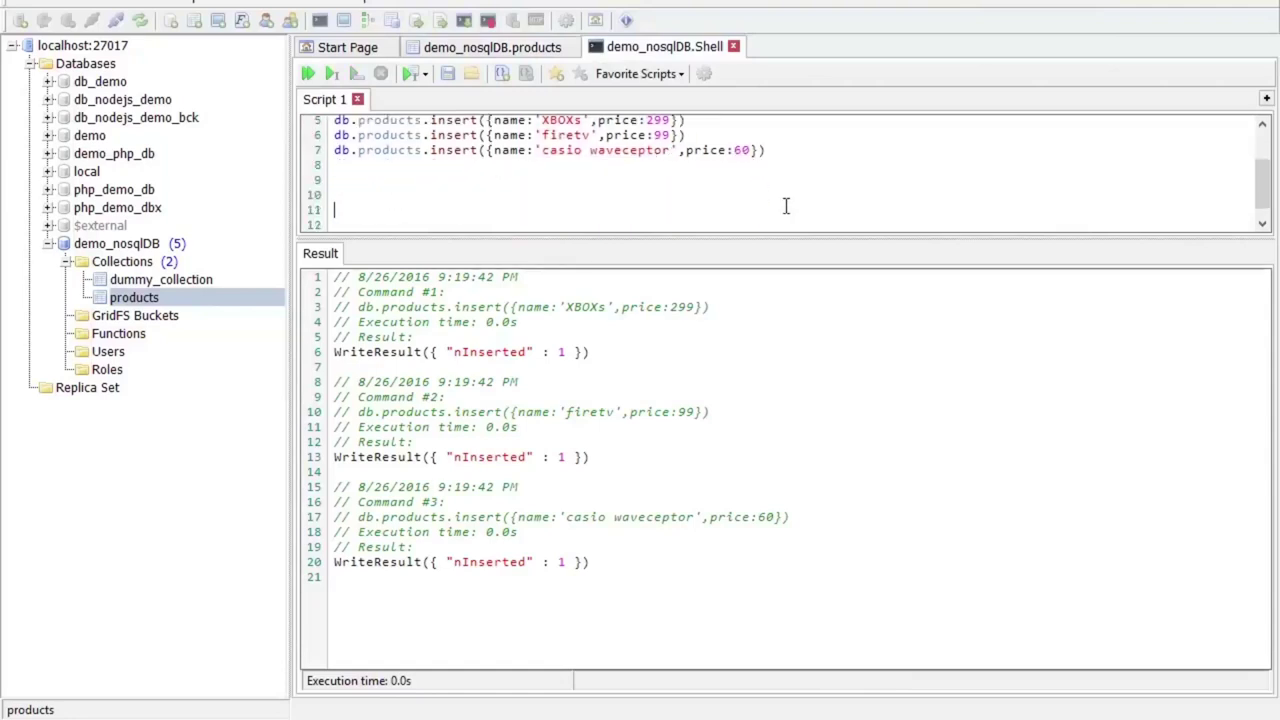
pyautogui.write('db.pr')
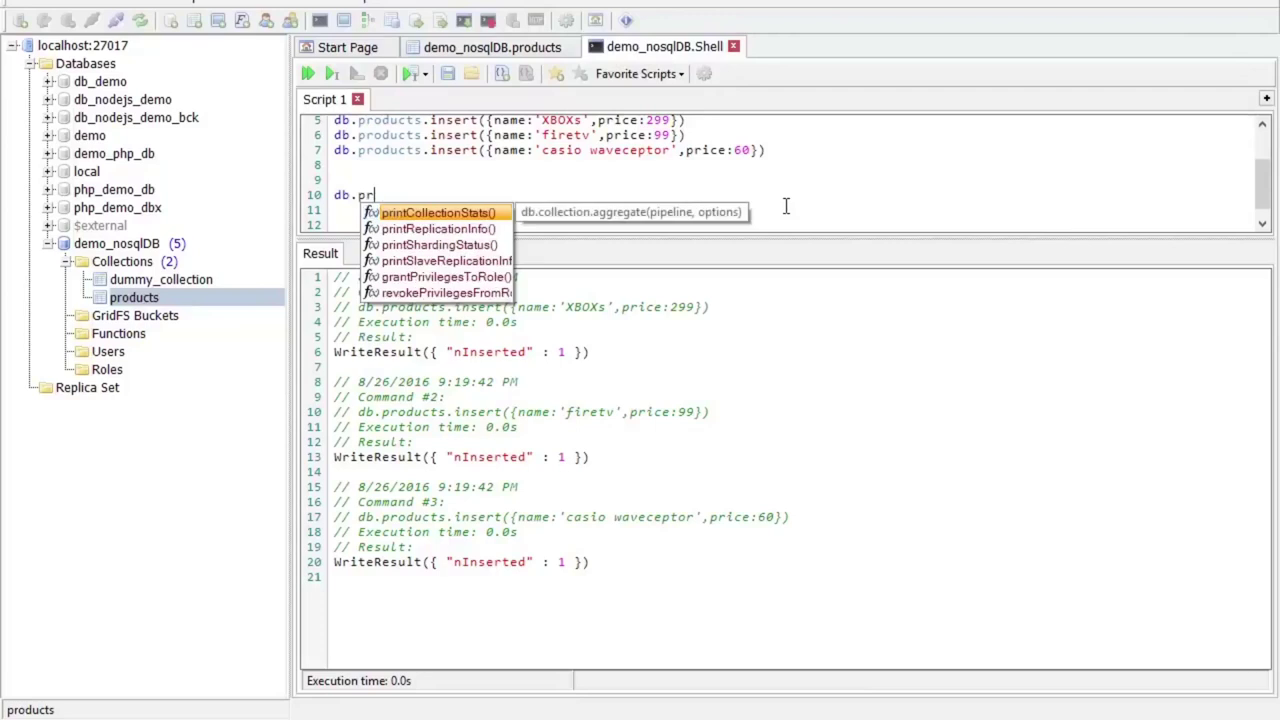
pyautogui.write('od')
pyautogui.press('Return')
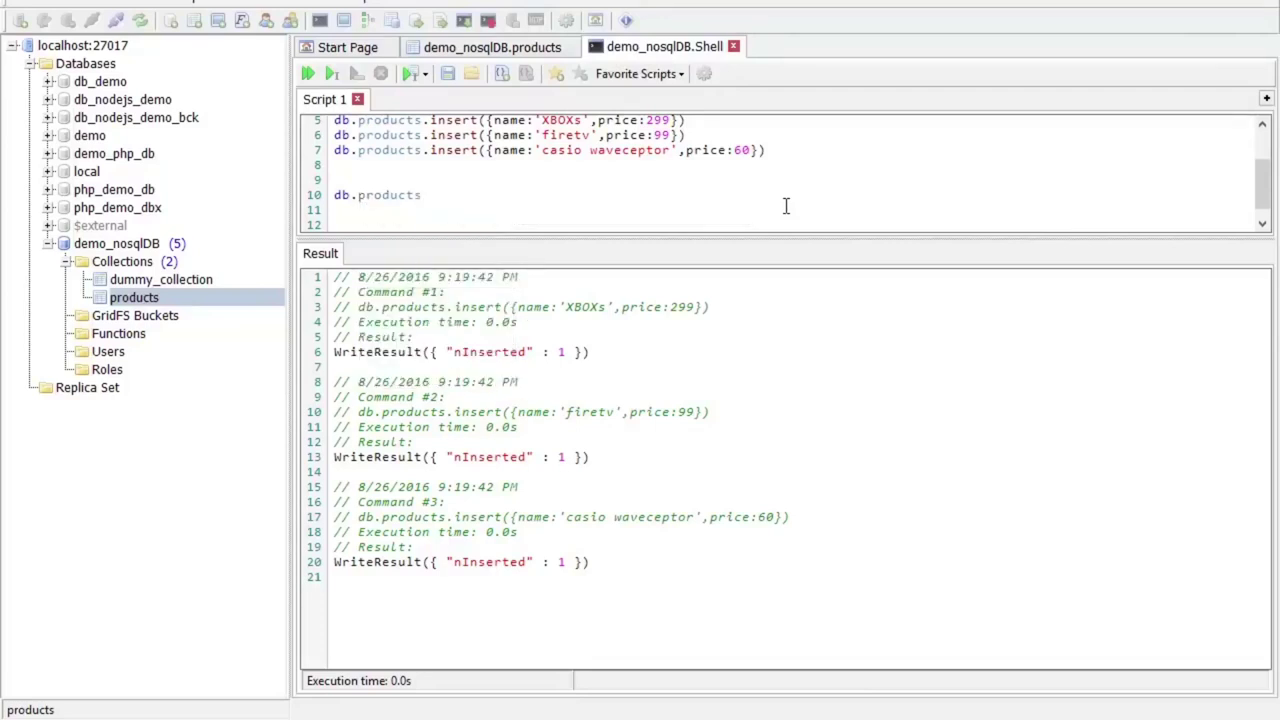
pyautogui.write('.find')
pyautogui.press('Return')
pyautogui.write(';')
pyautogui.moveTo(609, 194); pyautogui.dragTo(268, 205)
pyautogui.click(335, 74)
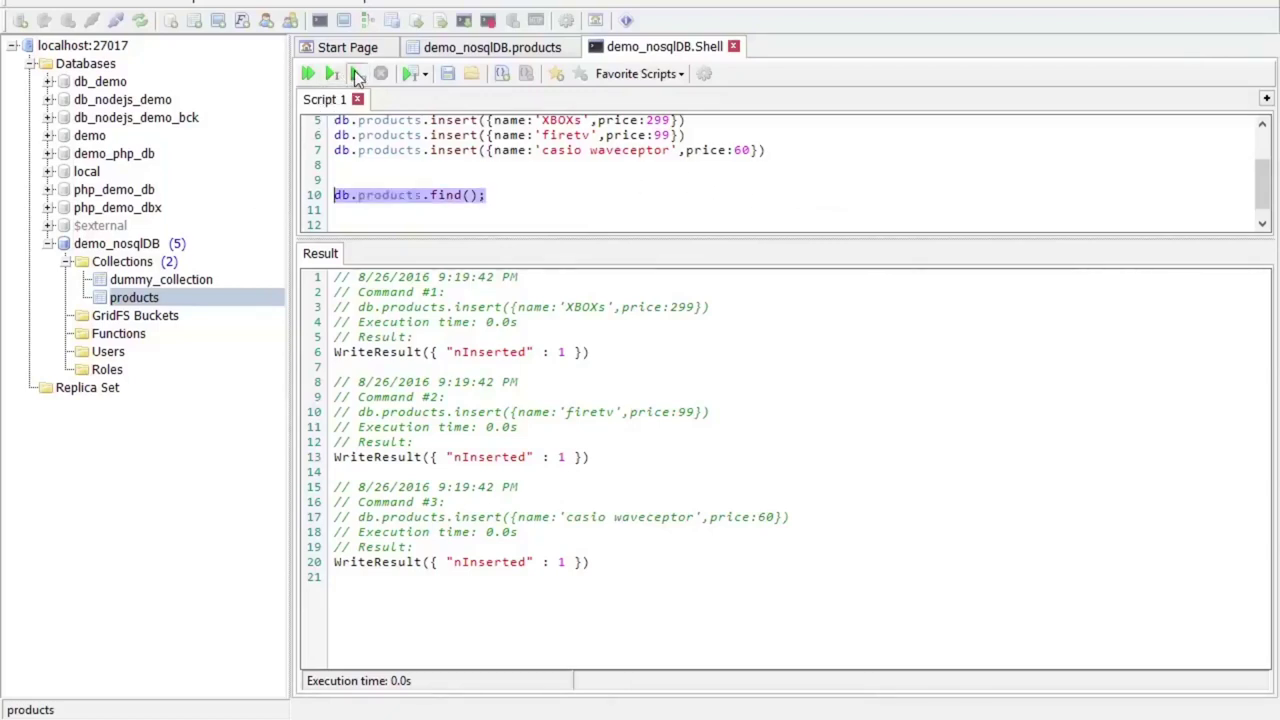
# Add the filter {name:'firetv'} to the find statement and run only that query
pyautogui.click(470, 195)
pyautogui.write('{}')
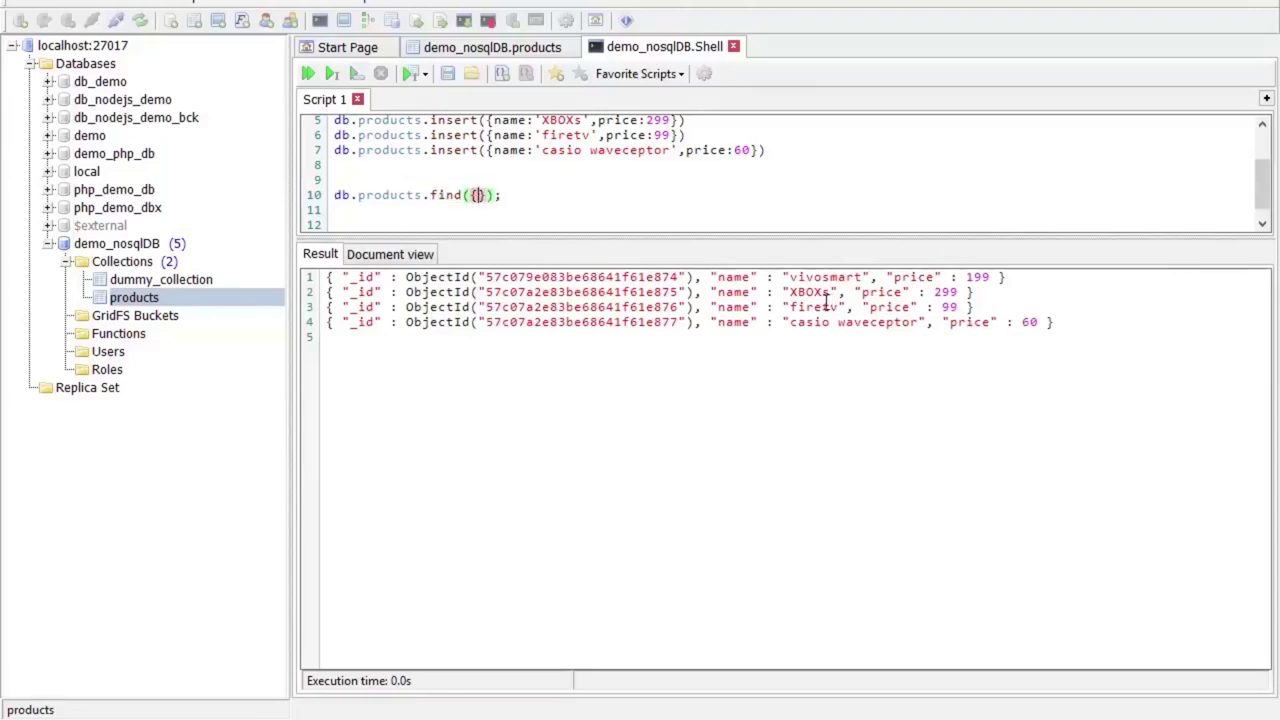
pyautogui.write("name:''")
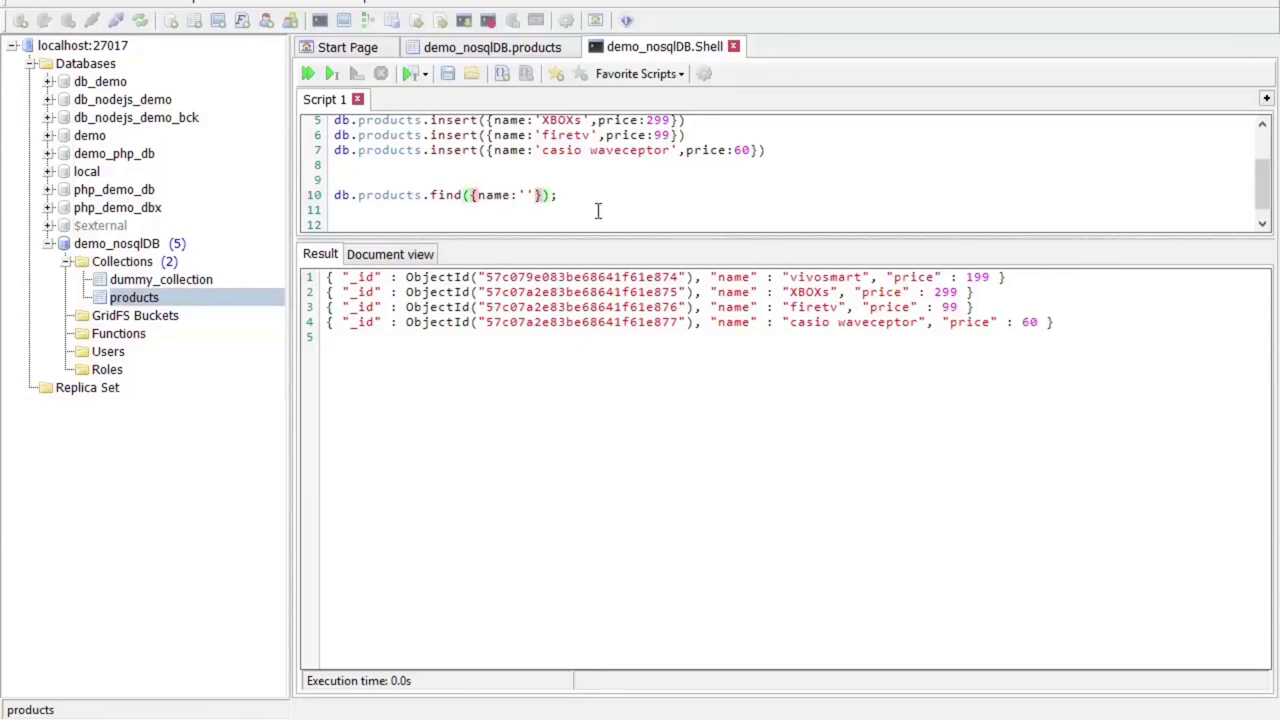
pyautogui.write('firetv')
pyautogui.moveTo(607, 197); pyautogui.dragTo(311, 205)
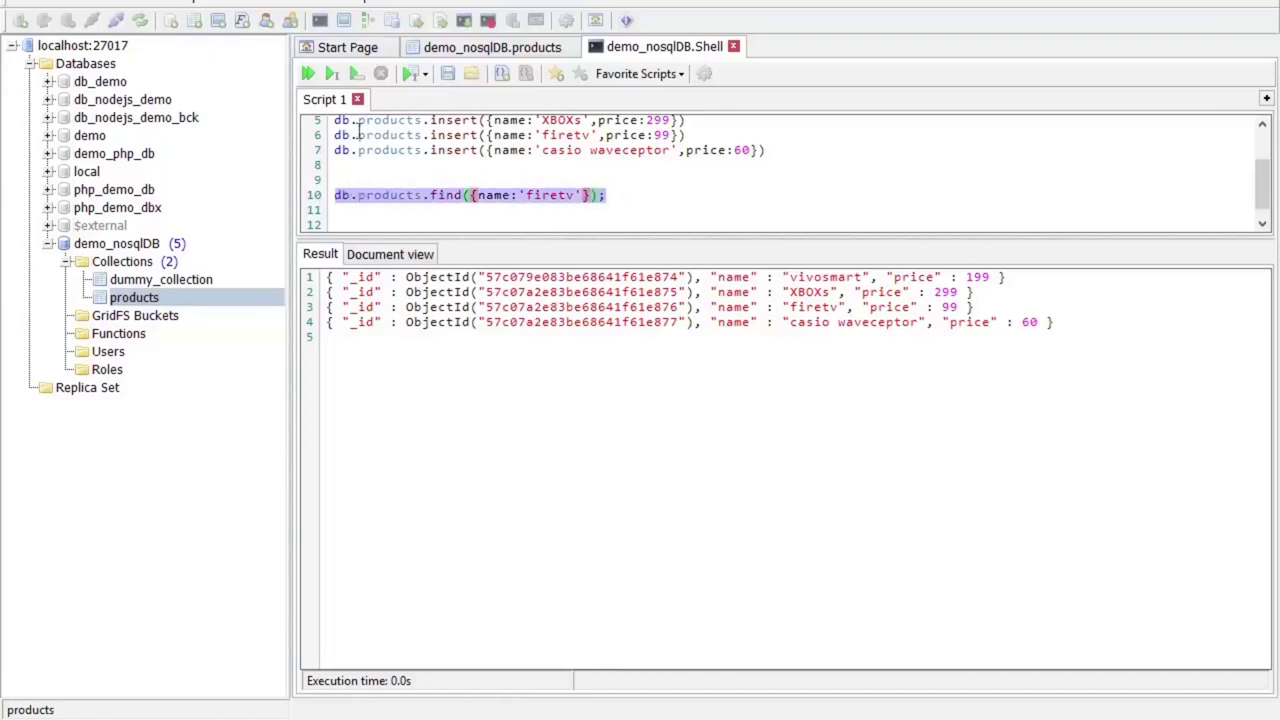
pyautogui.click(357, 74)
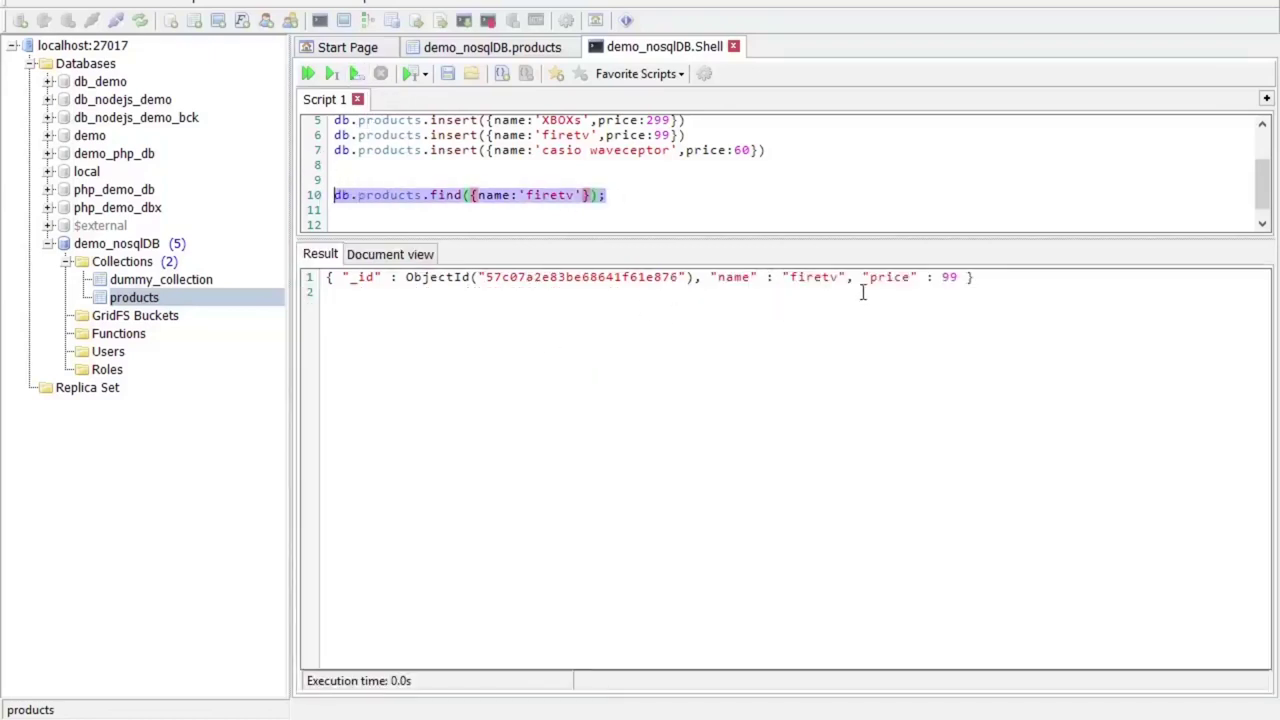
# Start a db.products.update statement below the find query with {price:199} as its match condition
pyautogui.click(635, 196)
pyautogui.press('Return')
pyautogui.press('Return')
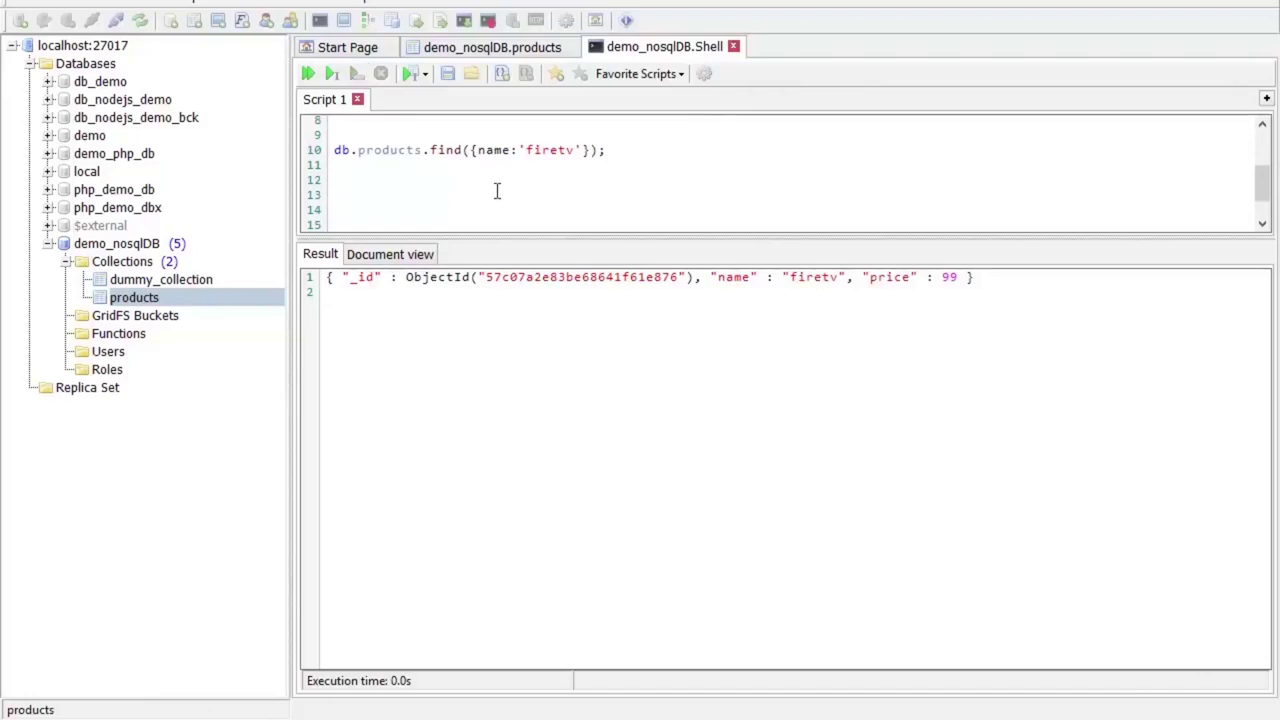
pyautogui.write('db.products')
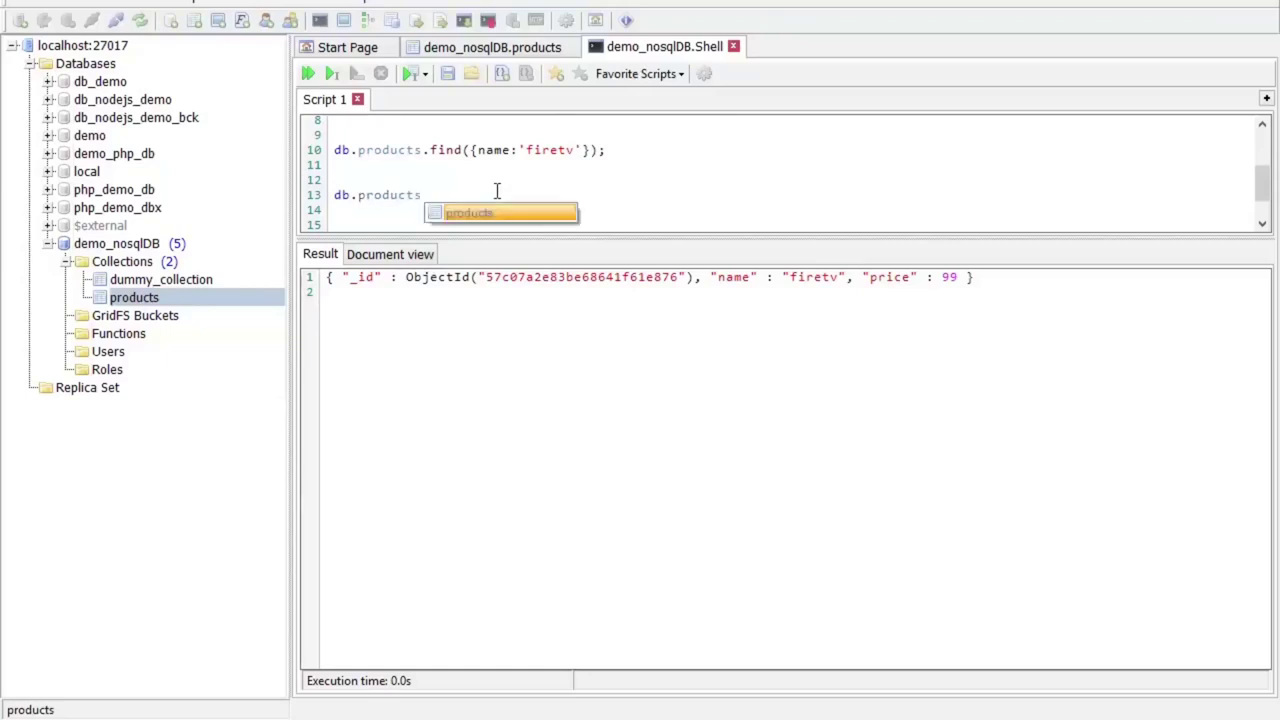
pyautogui.write('.up')
pyautogui.press('Return')
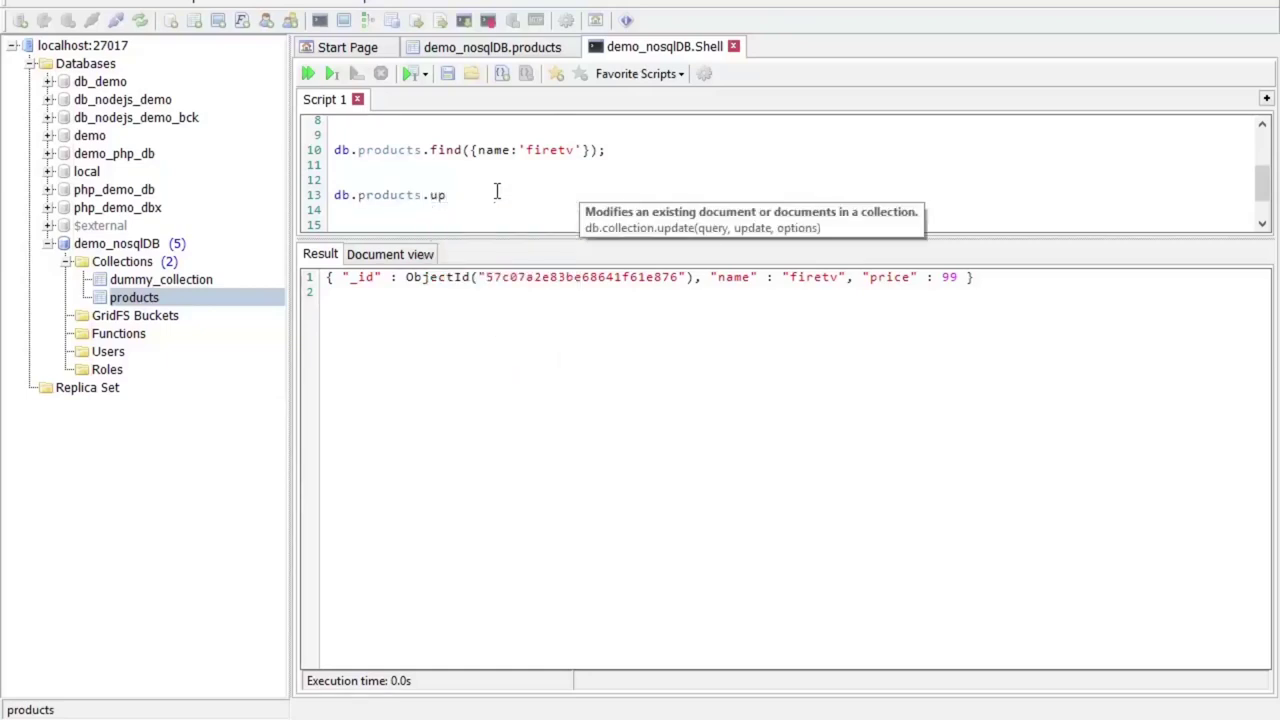
pyautogui.write('{')
pyautogui.write('price:1')
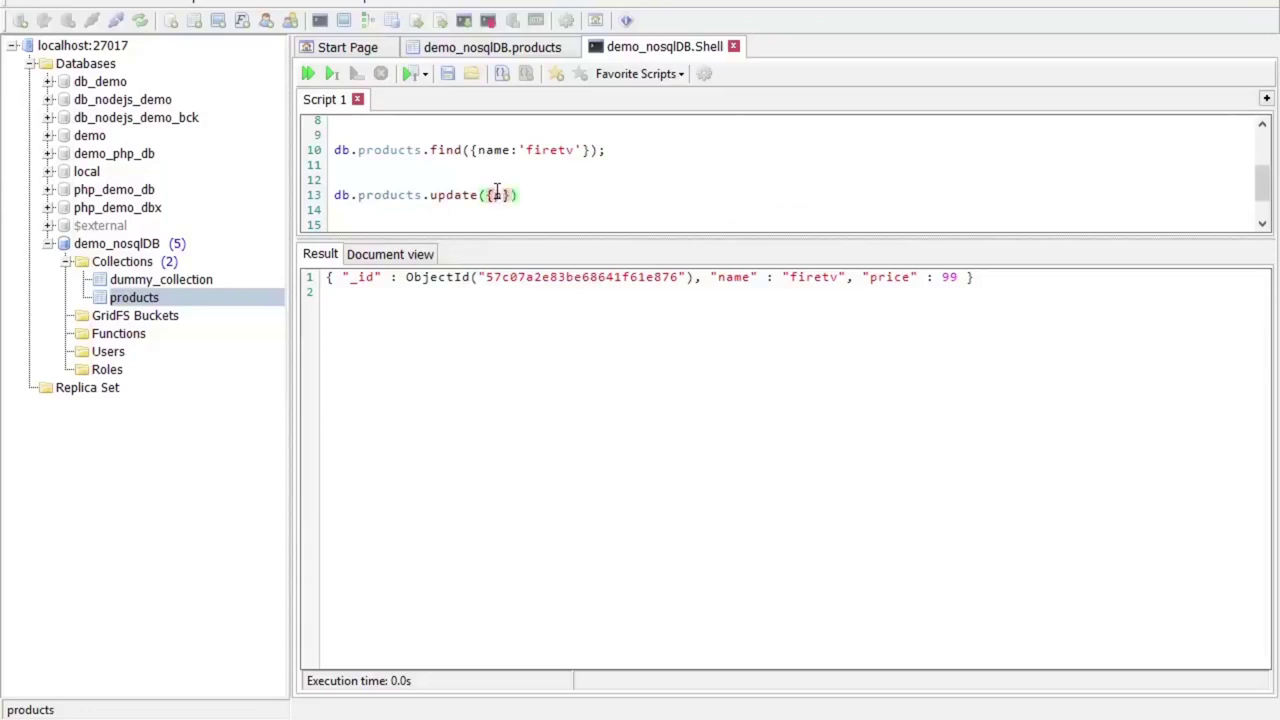
pyautogui.write('99')
# Add $set:{price:190} as the update statement's second argument and try to run only that statement
pyautogui.write(',{')
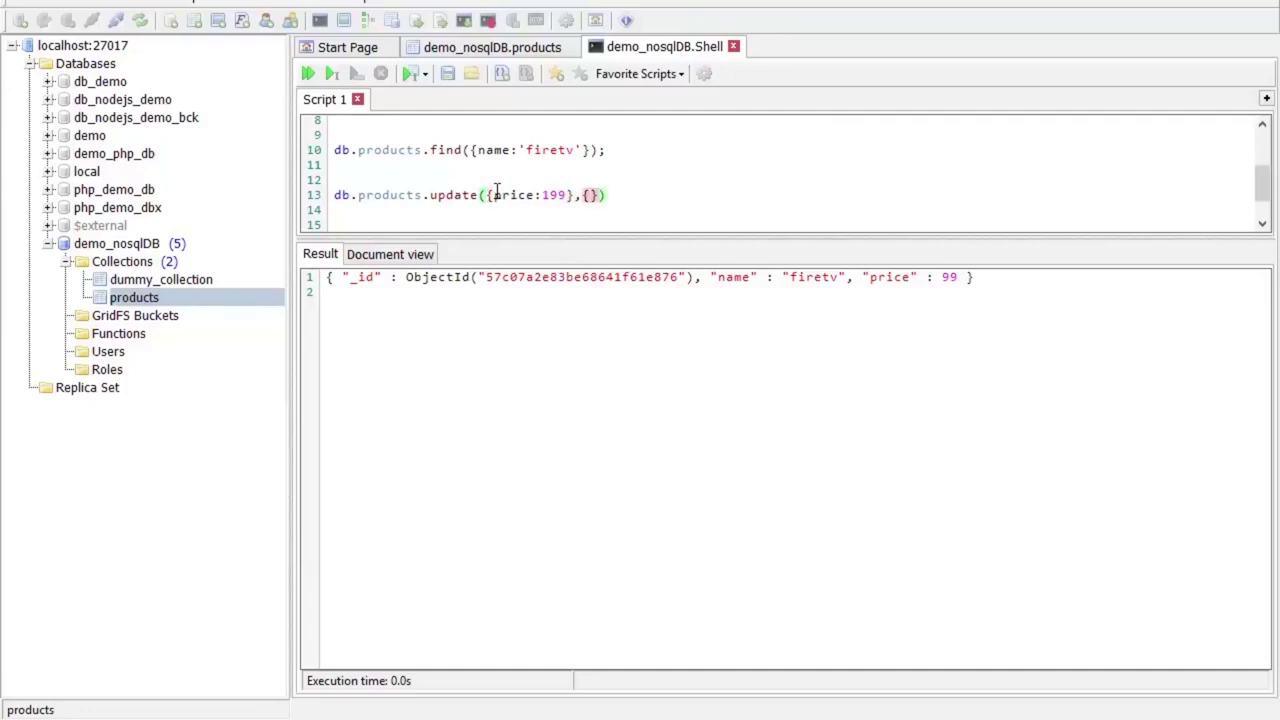
pyautogui.write('$set')
pyautogui.write(':')
pyautogui.write('price')
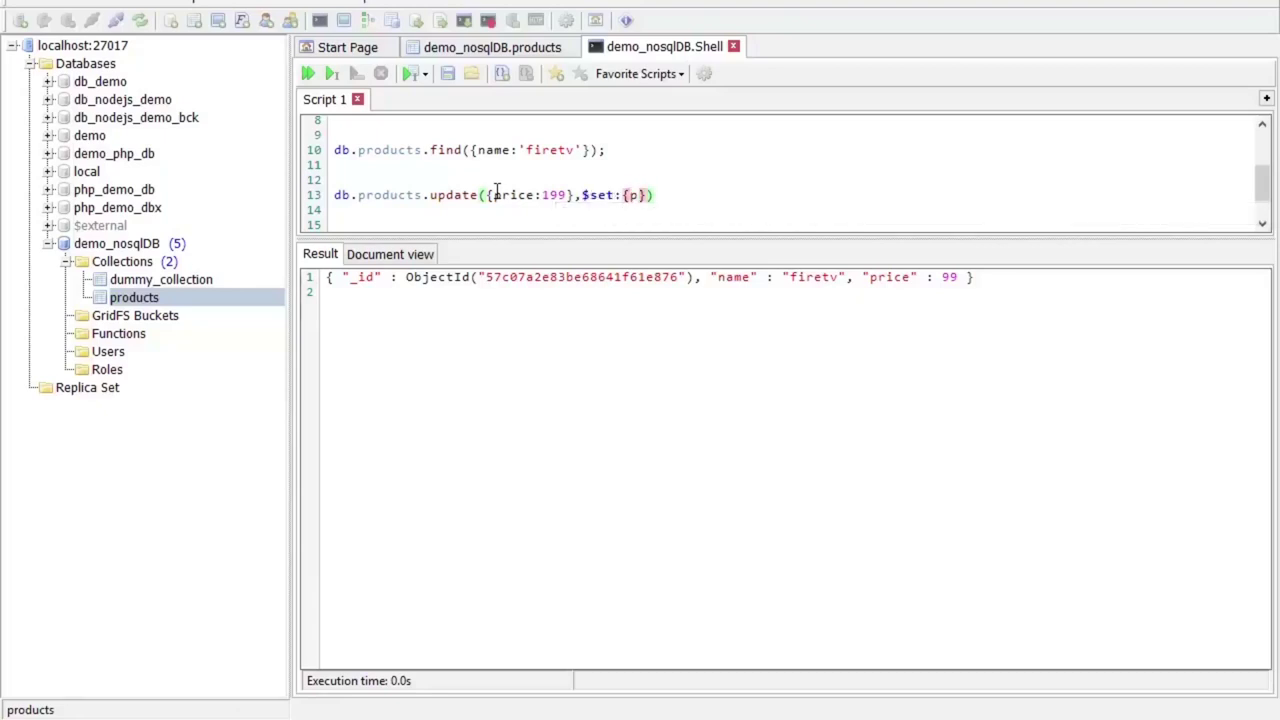
pyautogui.write(':199')
pyautogui.press('BackSpace')
pyautogui.press('BackSpace')
pyautogui.write('90')
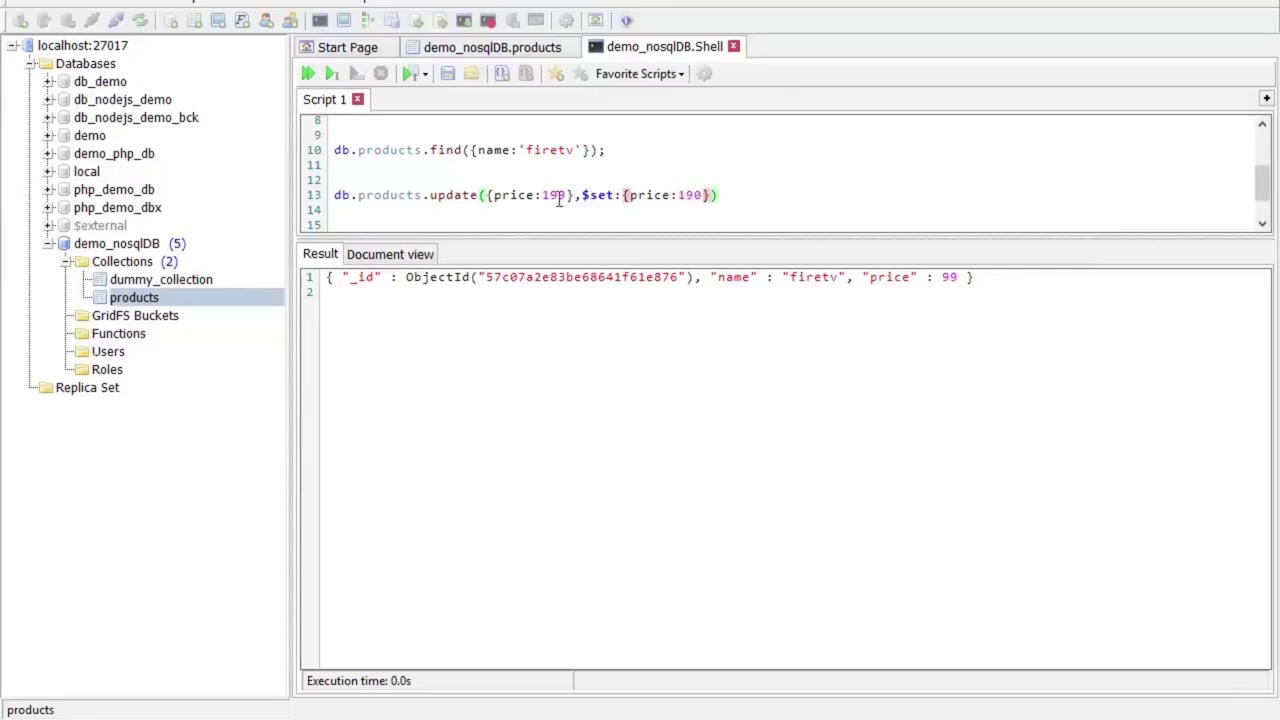
pyautogui.moveTo(718, 195); pyautogui.dragTo(321, 183)
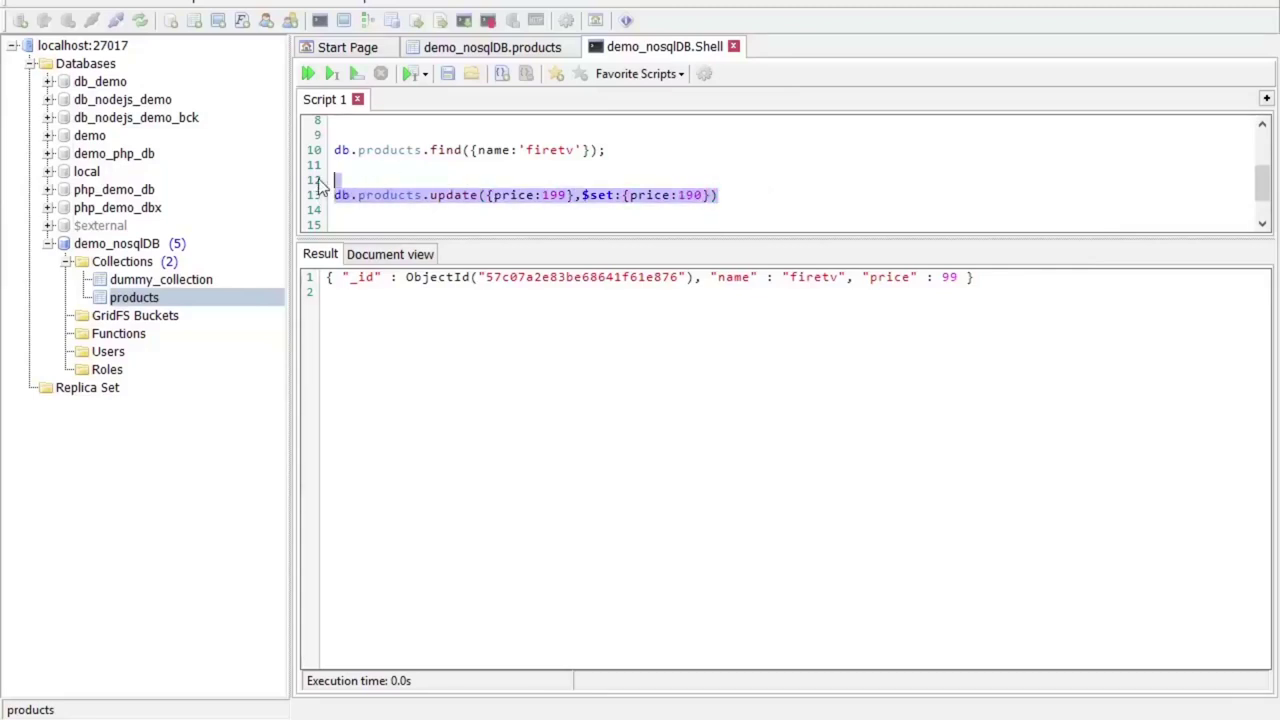
pyautogui.click(356, 74)
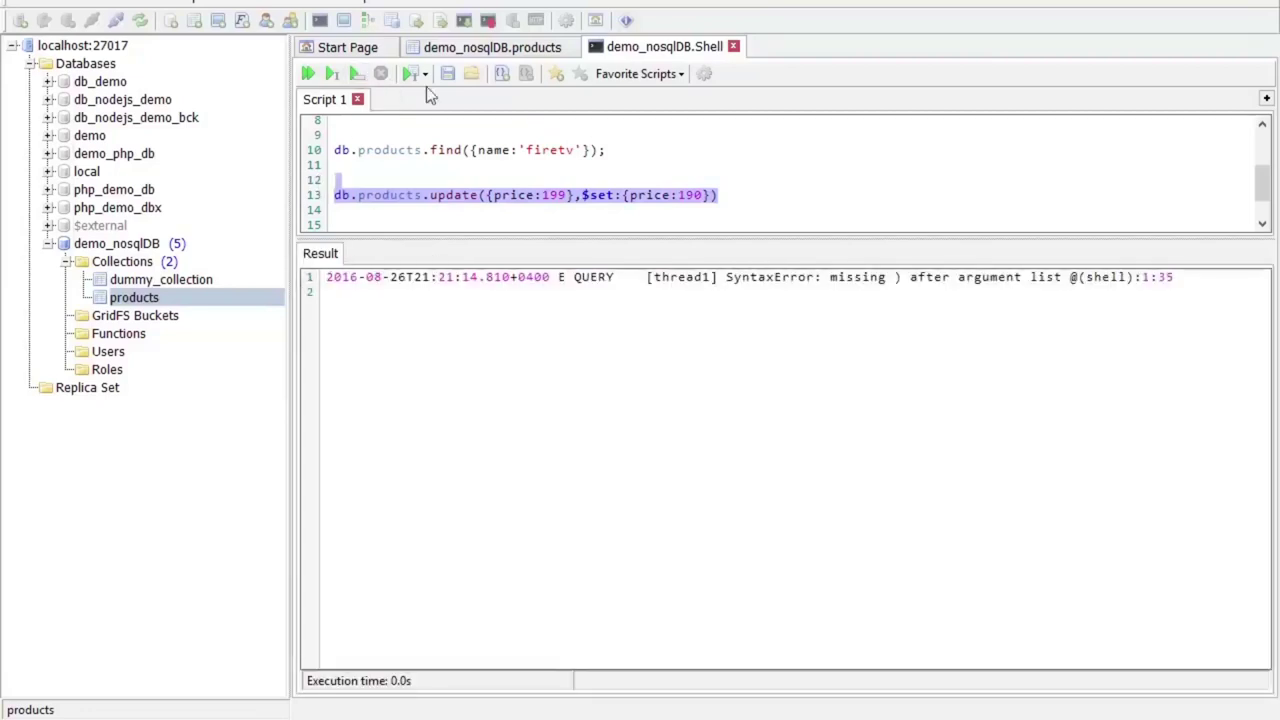
# Enclose the $set clause in its own braces, rerun only the update statement, and check the products collection data
pyautogui.click(584, 195)
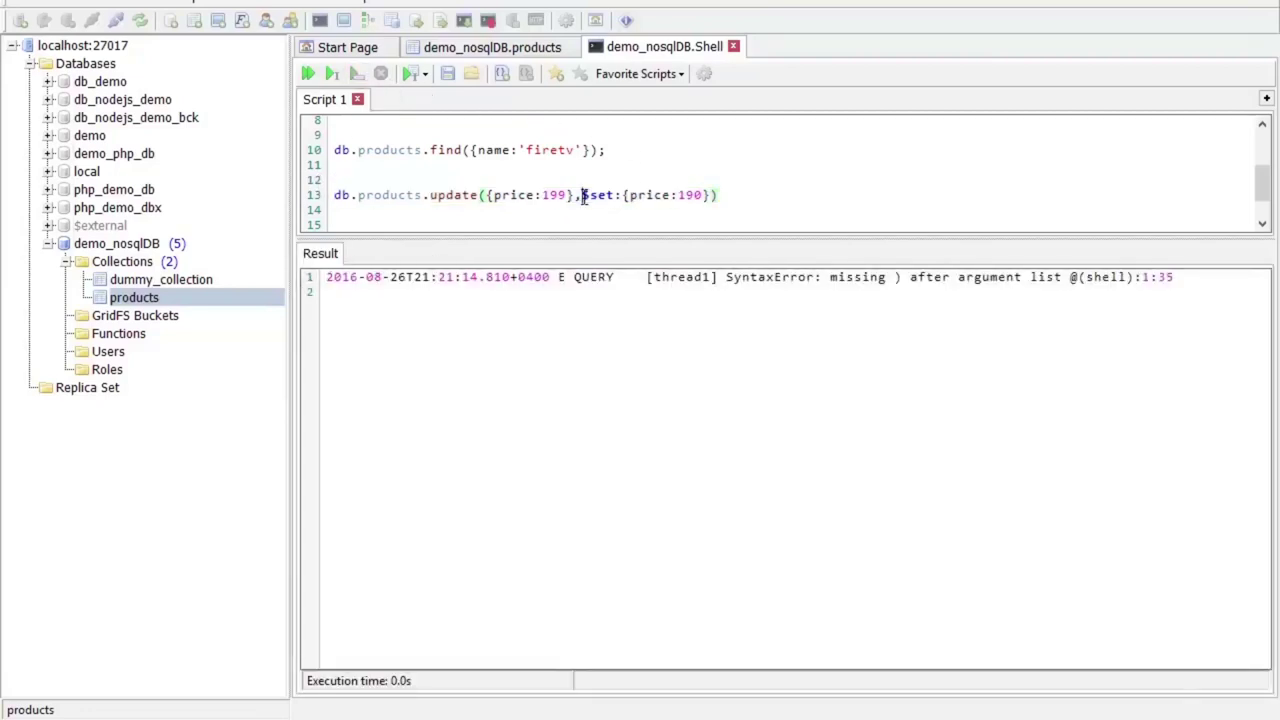
pyautogui.write('{')
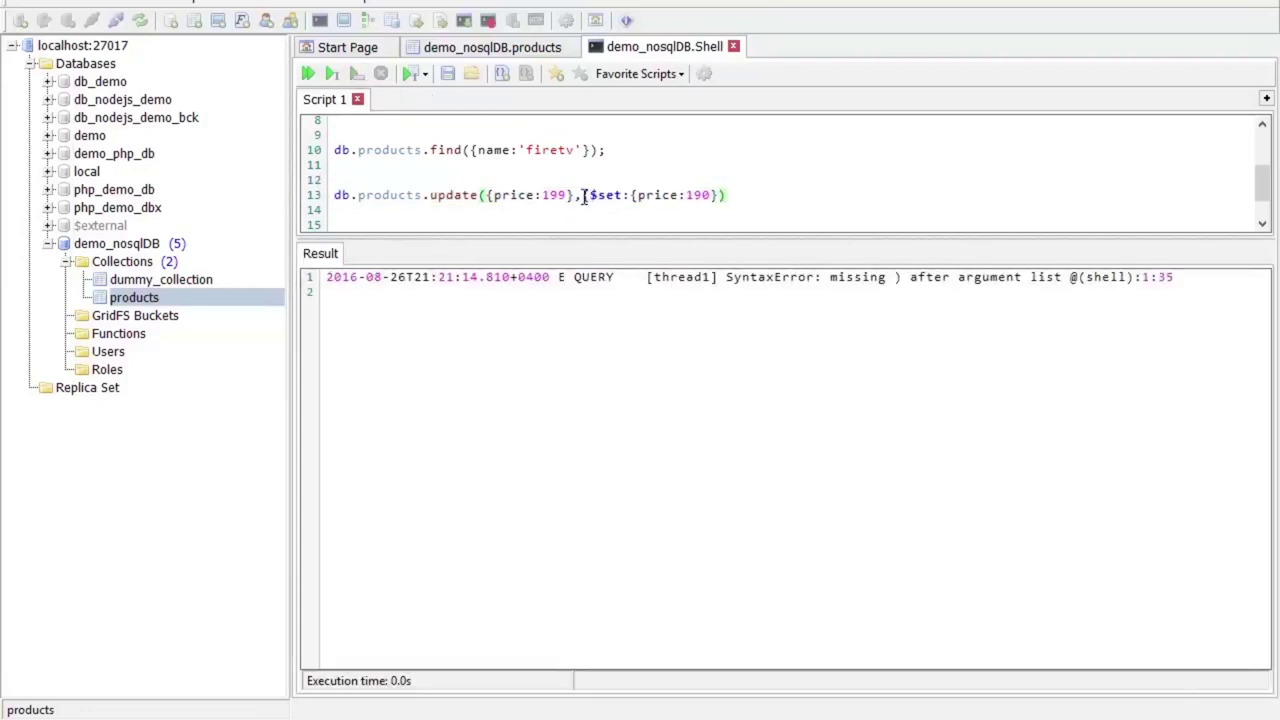
pyautogui.click(718, 195)
pyautogui.write('}')
pyautogui.moveTo(794, 197); pyautogui.dragTo(265, 190)
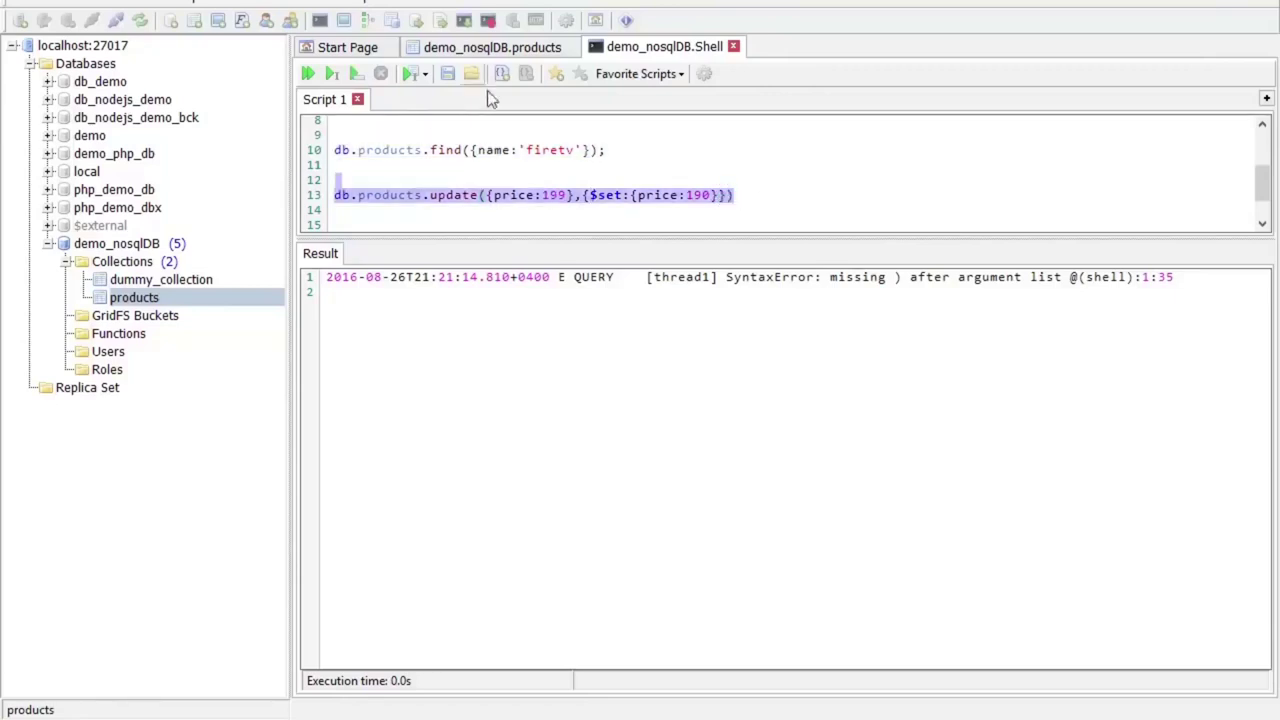
pyautogui.click(355, 73)
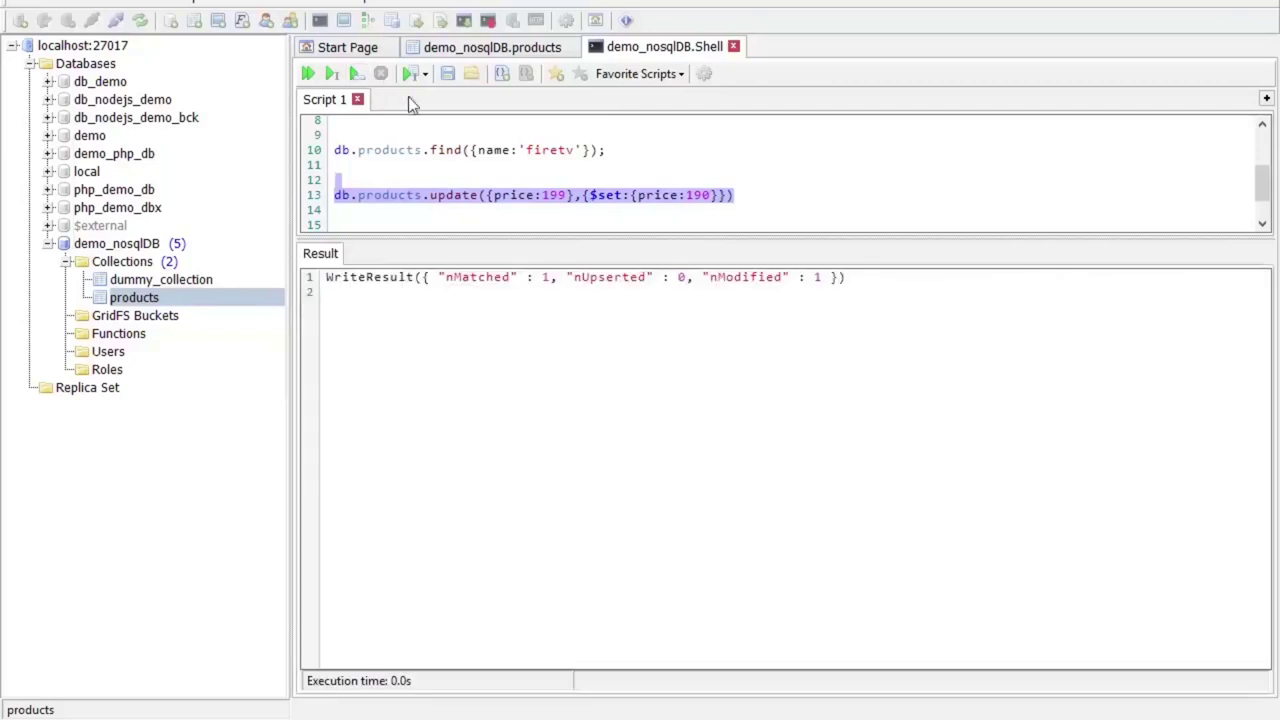
pyautogui.click(547, 285)
pyautogui.click(535, 48)
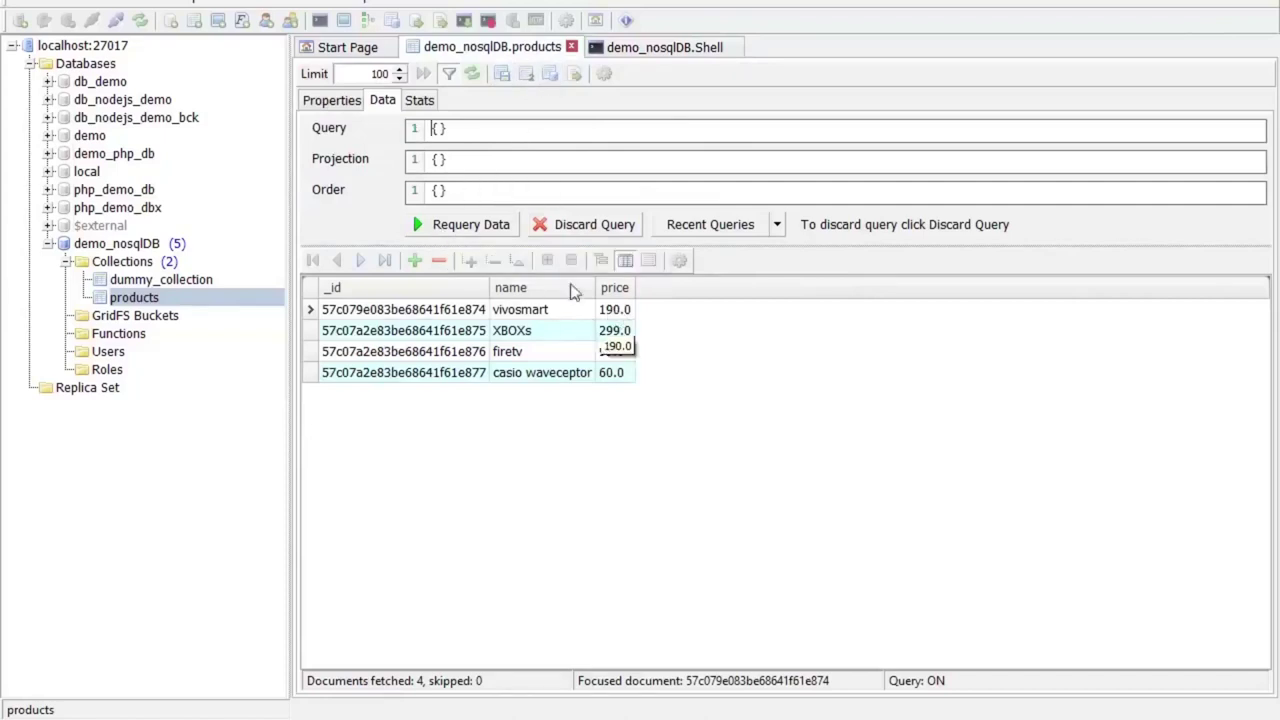
# Add a db.products.remove() statement below the update statement in the shell script
pyautogui.click(622, 47)
pyautogui.click(791, 203)
pyautogui.press('Return')
pyautogui.press('Return')
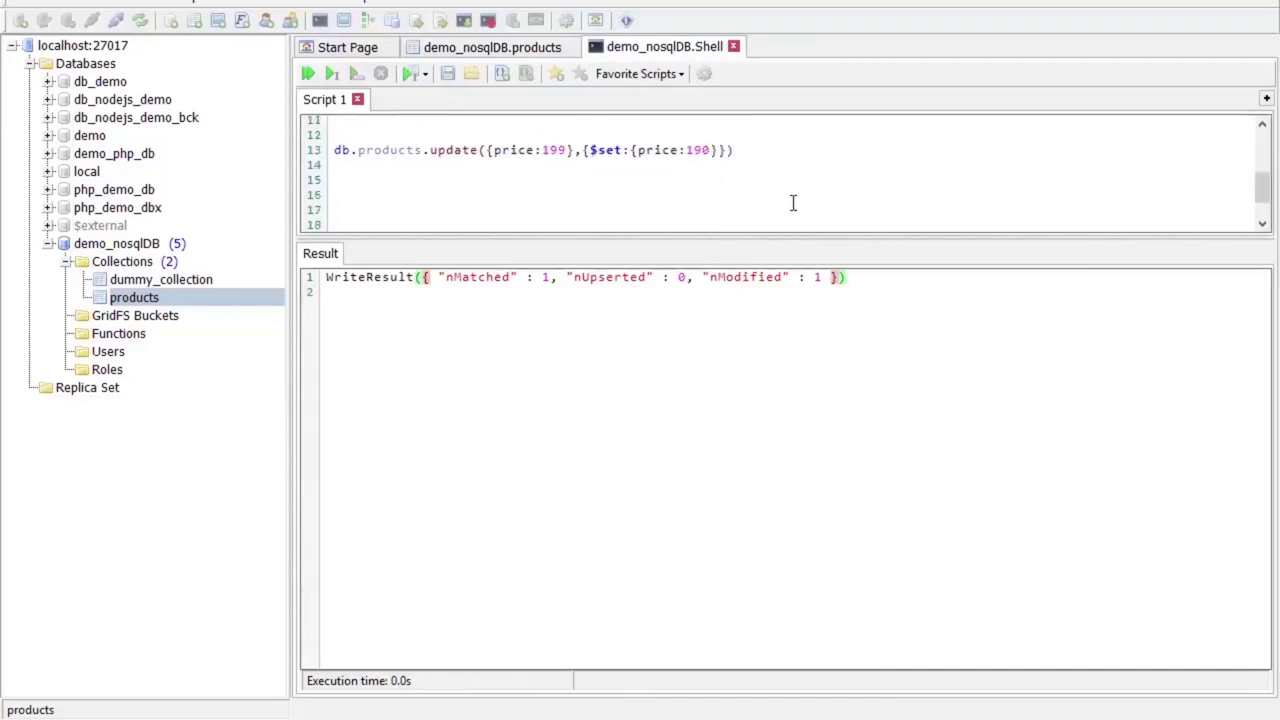
pyautogui.write('db.')
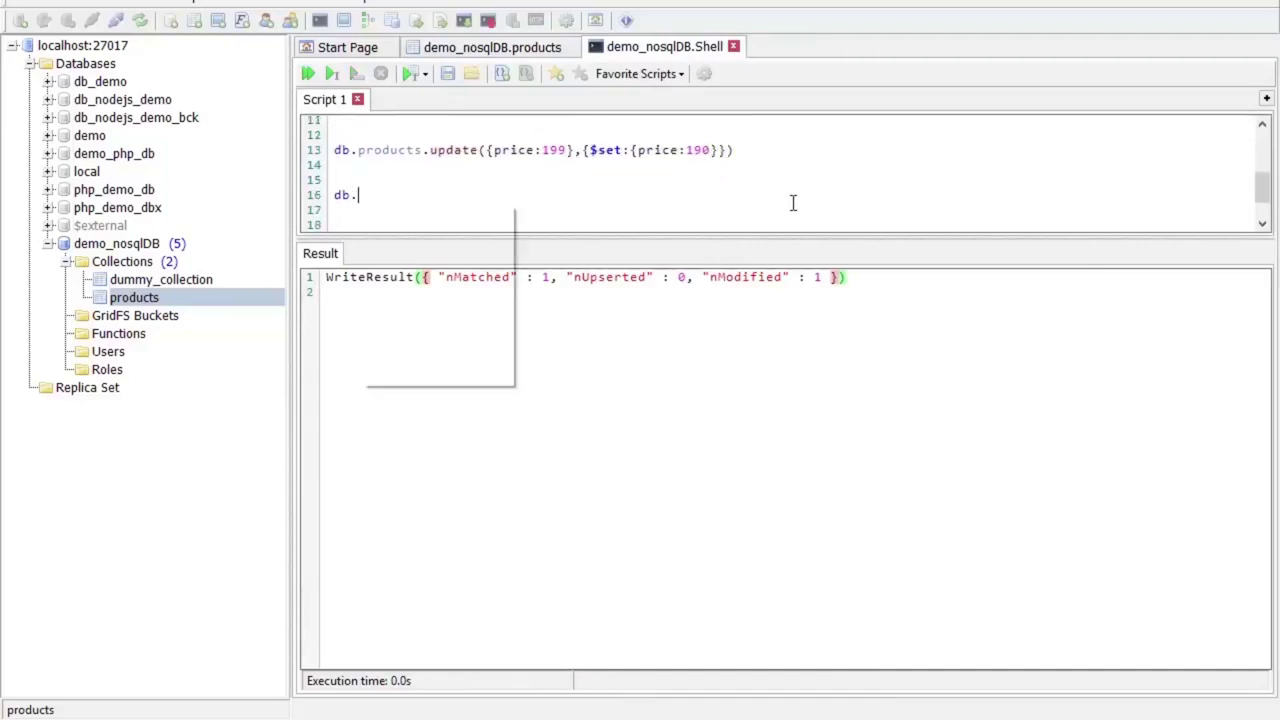
pyautogui.write('products.re')
pyautogui.press('Return')
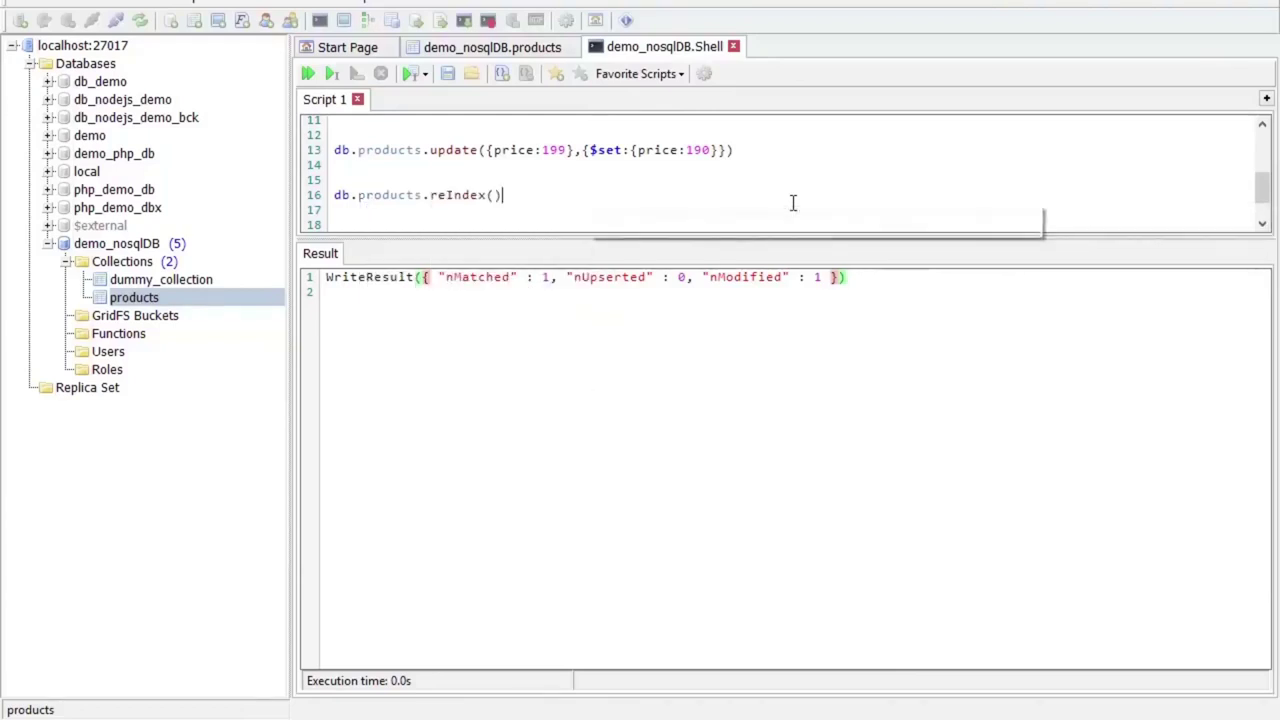
pyautogui.press('BackSpace')
pyautogui.press('BackSpace')
pyautogui.press('BackSpace')
pyautogui.press('BackSpace')
pyautogui.press('BackSpace')
pyautogui.press('BackSpace')
pyautogui.write('emo')
pyautogui.press('Return')
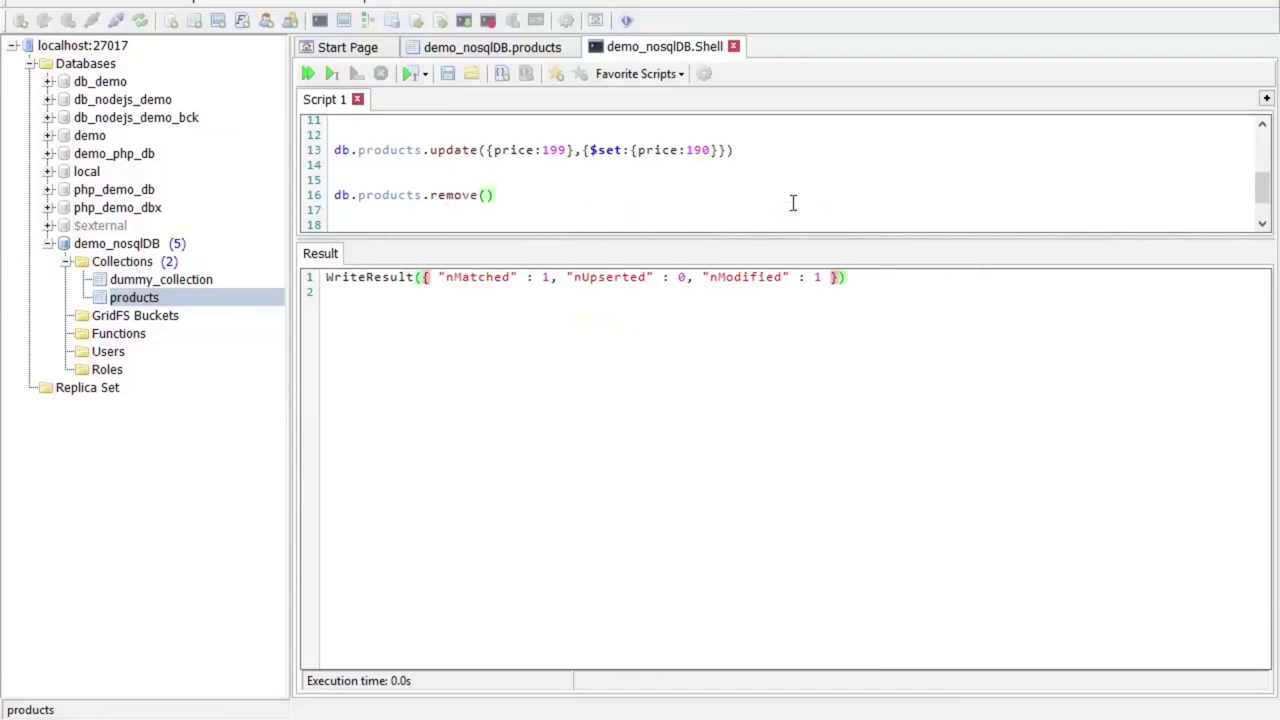
# Add the condition {price:190} to the remove statement and run only that statement
pyautogui.write('{pri')
pyautogui.write('ce:')
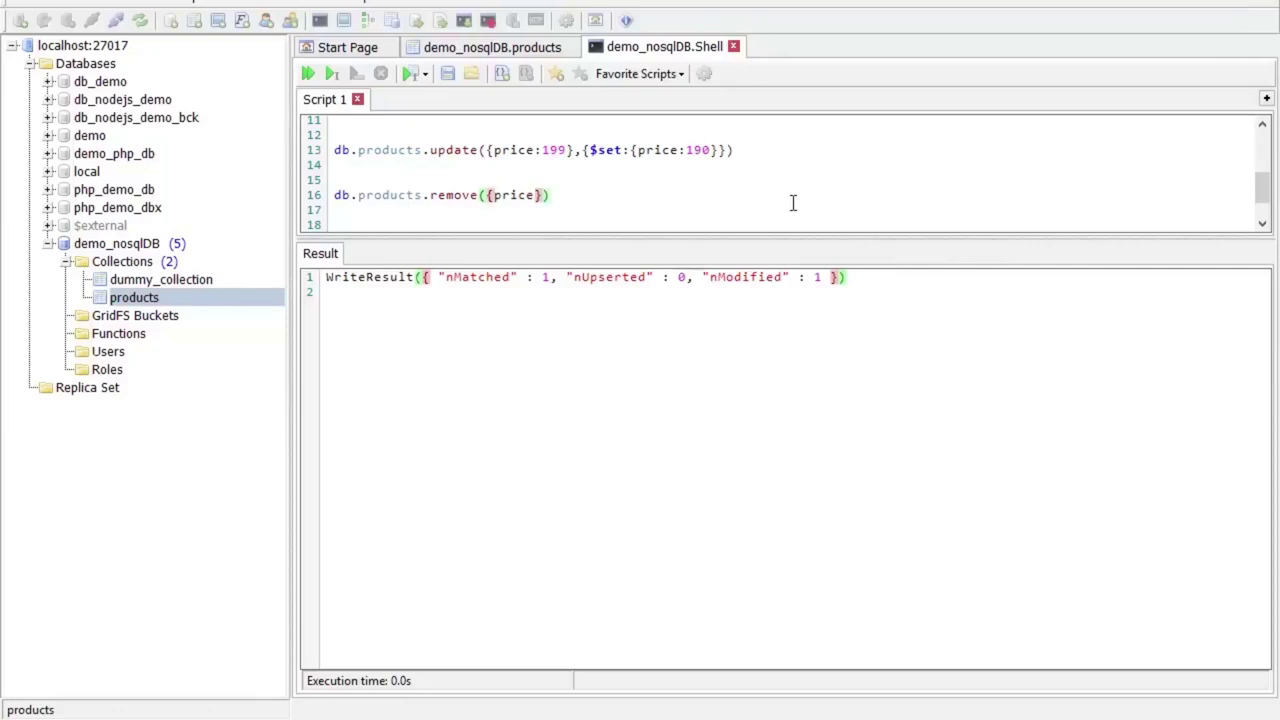
pyautogui.write('190')
pyautogui.press('End')
pyautogui.hotkey('shift', 'Up')
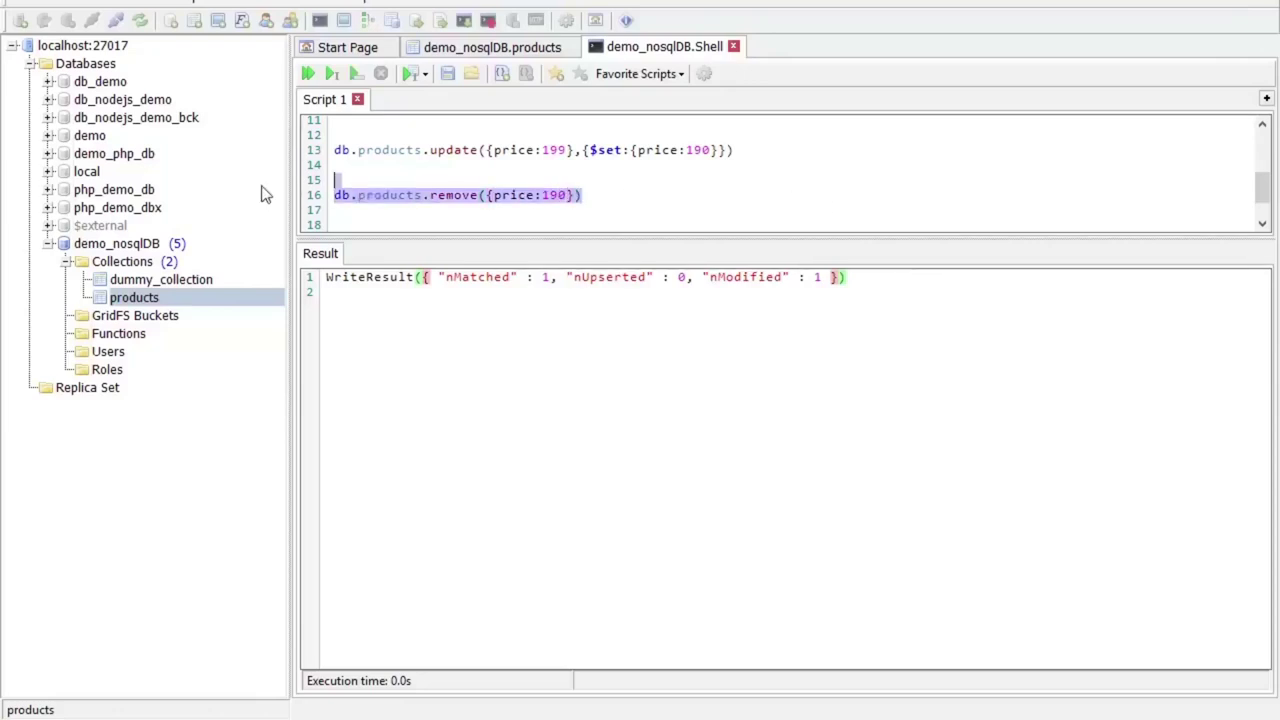
pyautogui.click(362, 76)
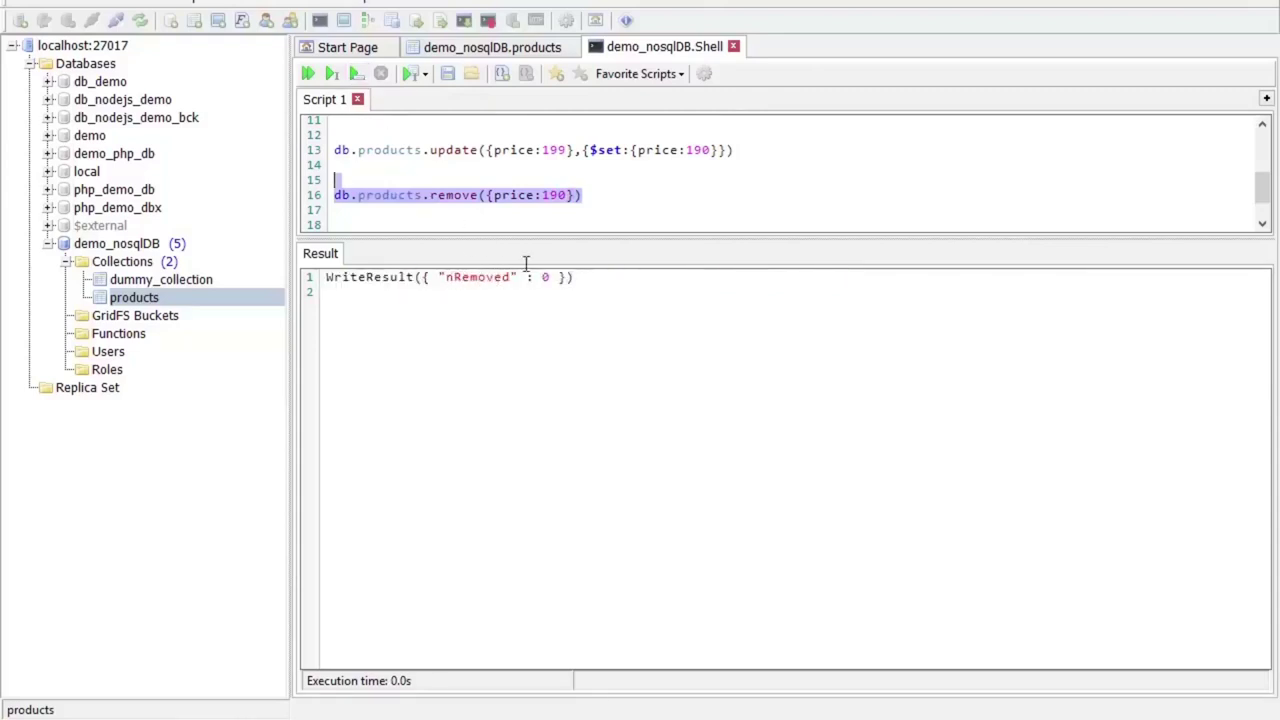
# Requery the products collection, check the list of planned database tasks, and return to the collection data
pyautogui.click(514, 48)
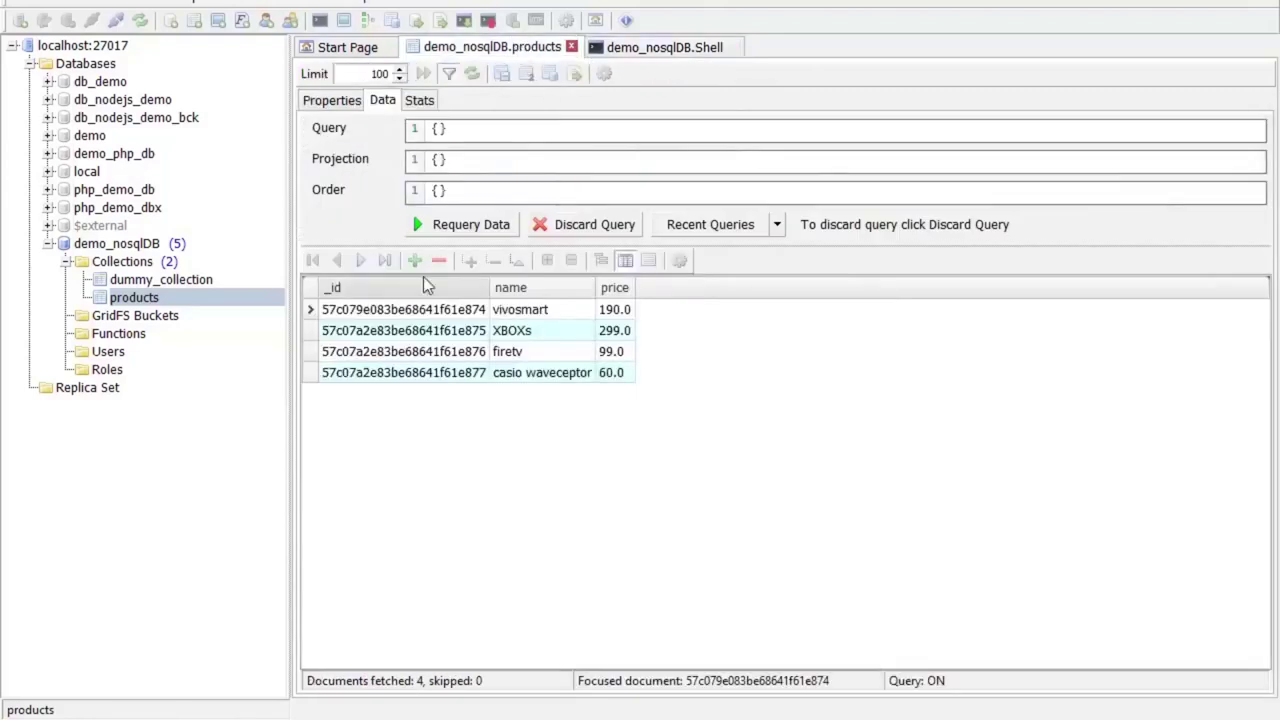
pyautogui.click(455, 227)
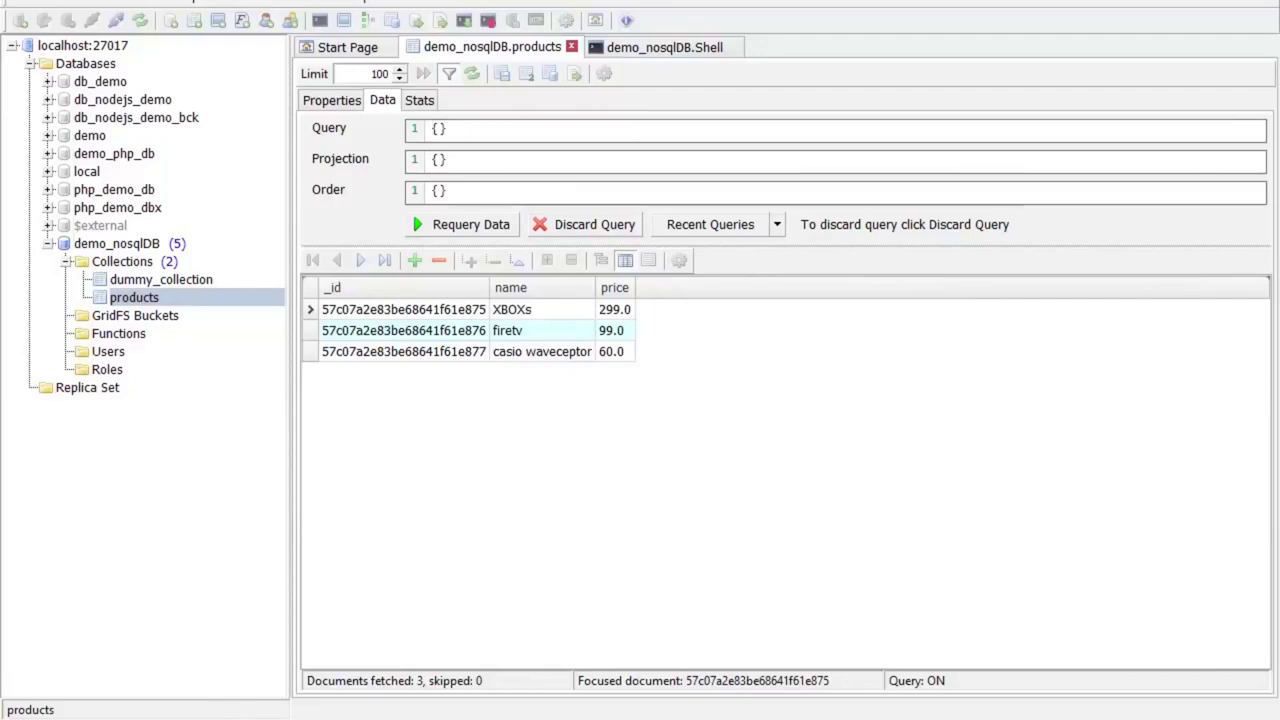
pyautogui.hotkey('alt', 'Tab')
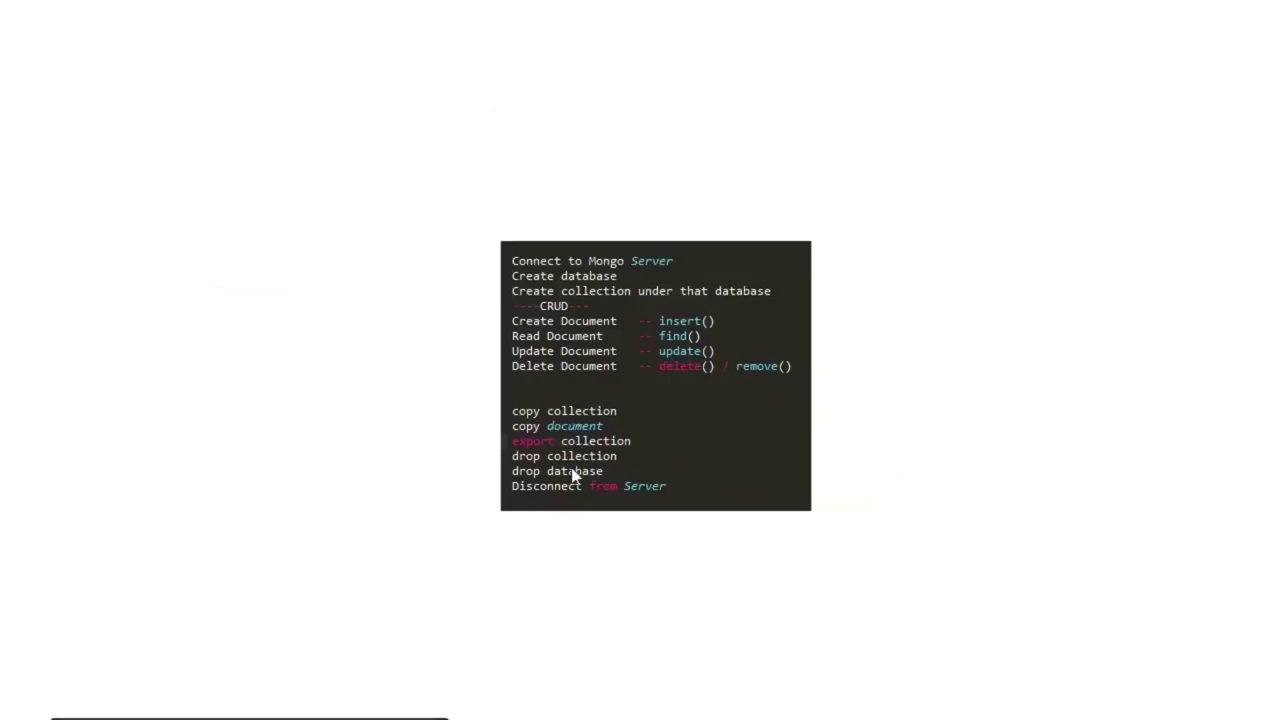
pyautogui.hotkey('alt', 'Tab')
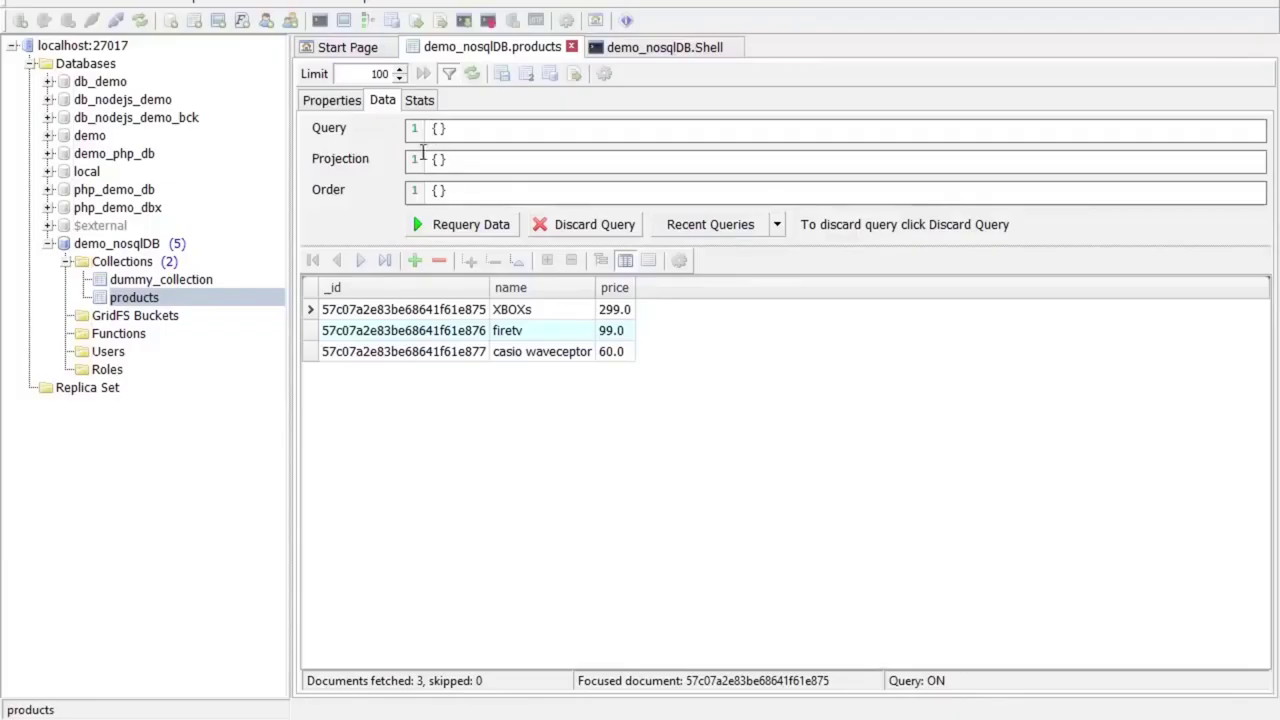
# Duplicate the products collection within demo_nosqlDB under the name products1
pyautogui.rightClick(148, 312)
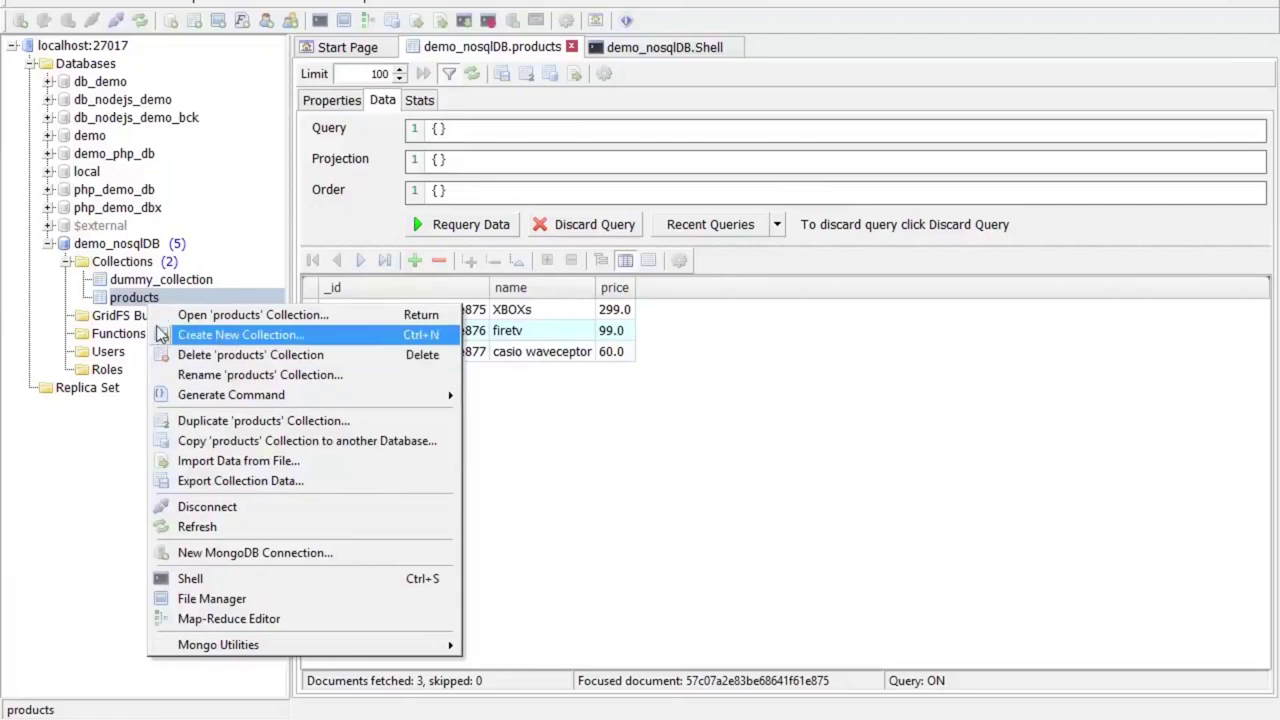
pyautogui.click(203, 422)
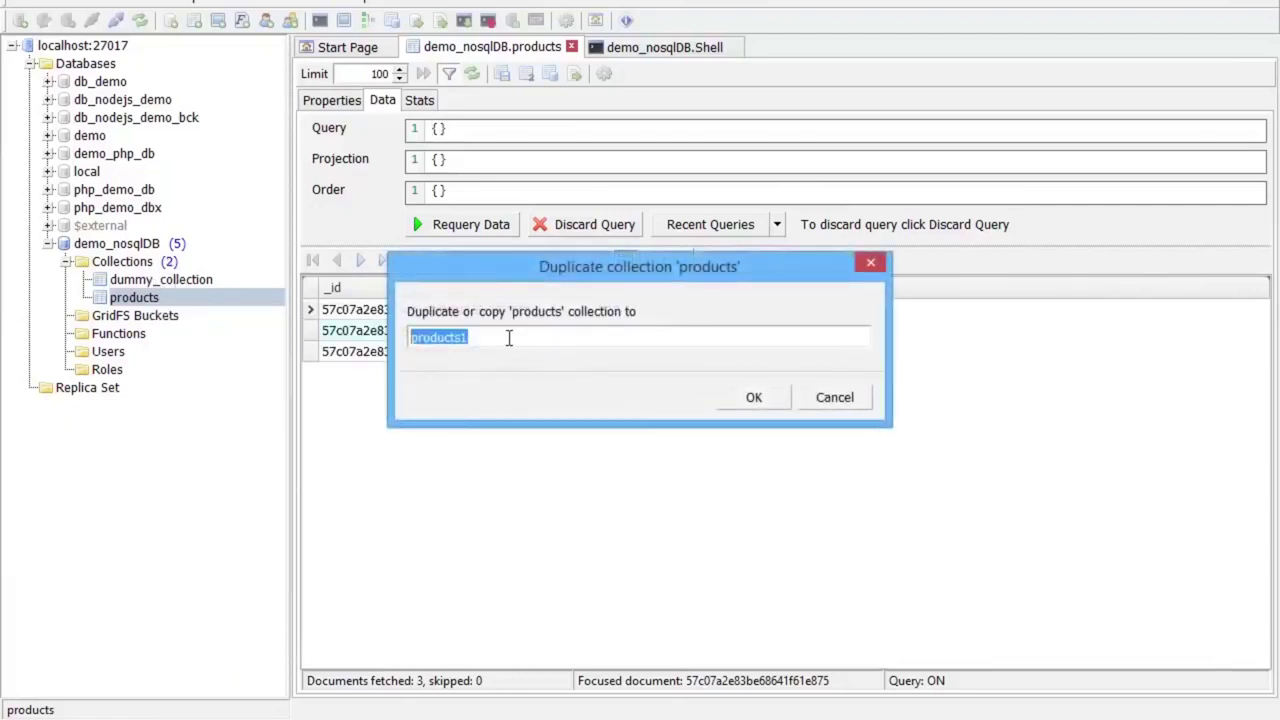
pyautogui.click(743, 399)
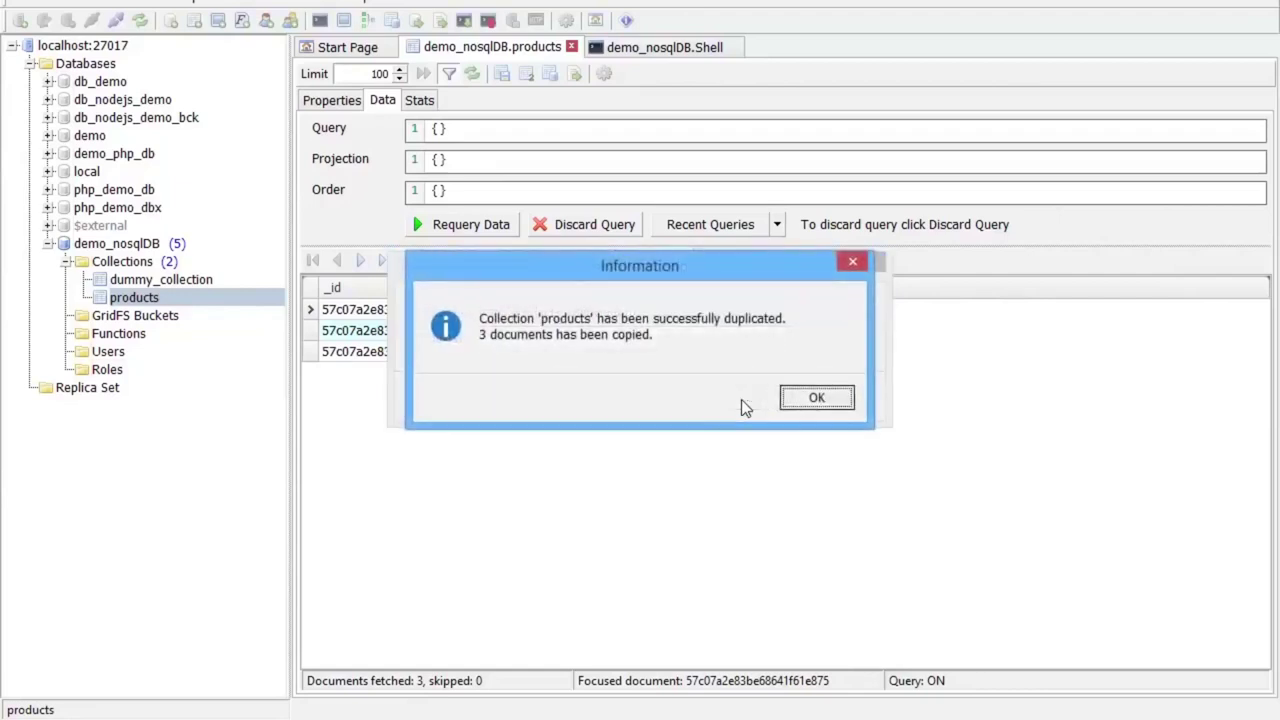
pyautogui.click(830, 396)
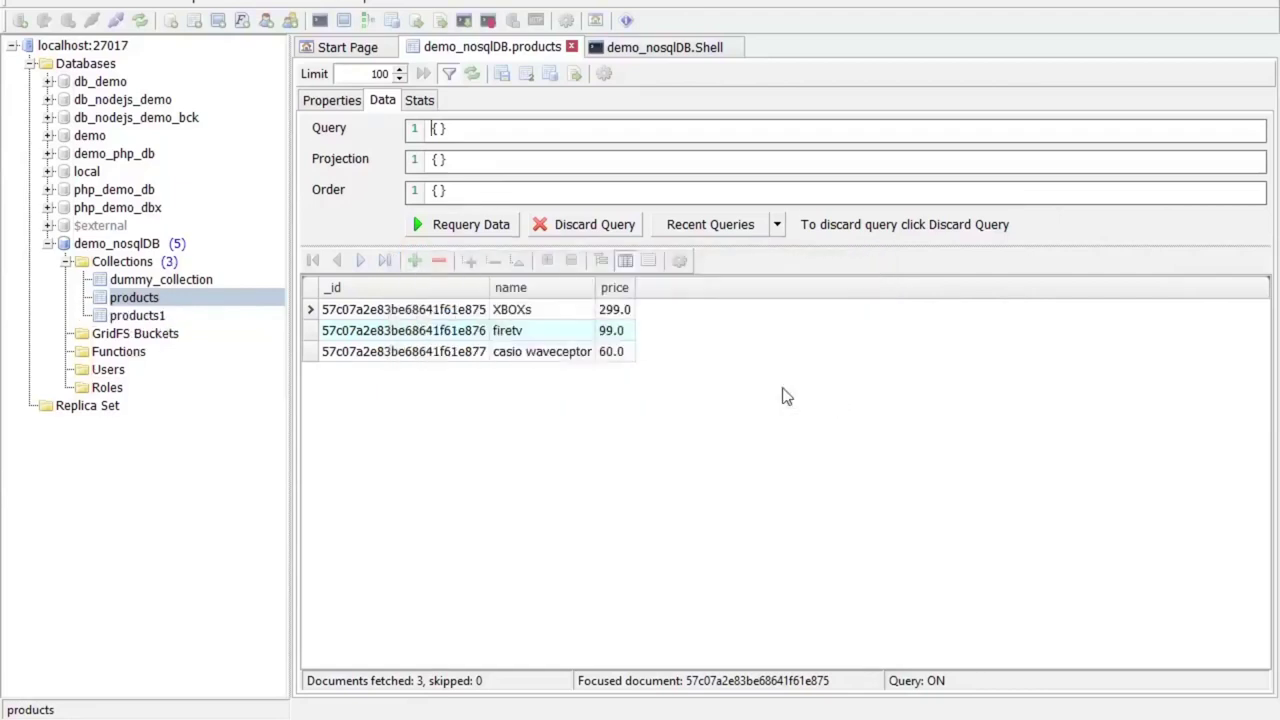
# Open the products1 collection and drop it from demo_nosqlDB
pyautogui.rightClick(152, 300)
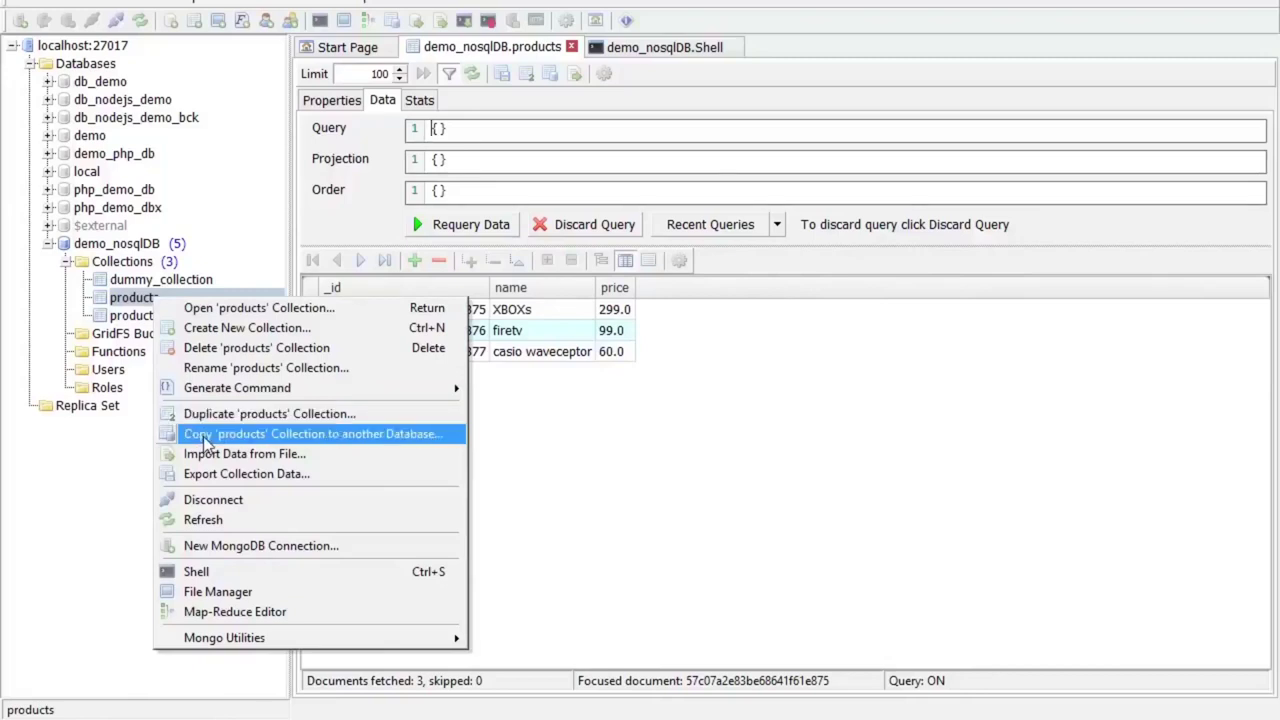
pyautogui.click(145, 318)
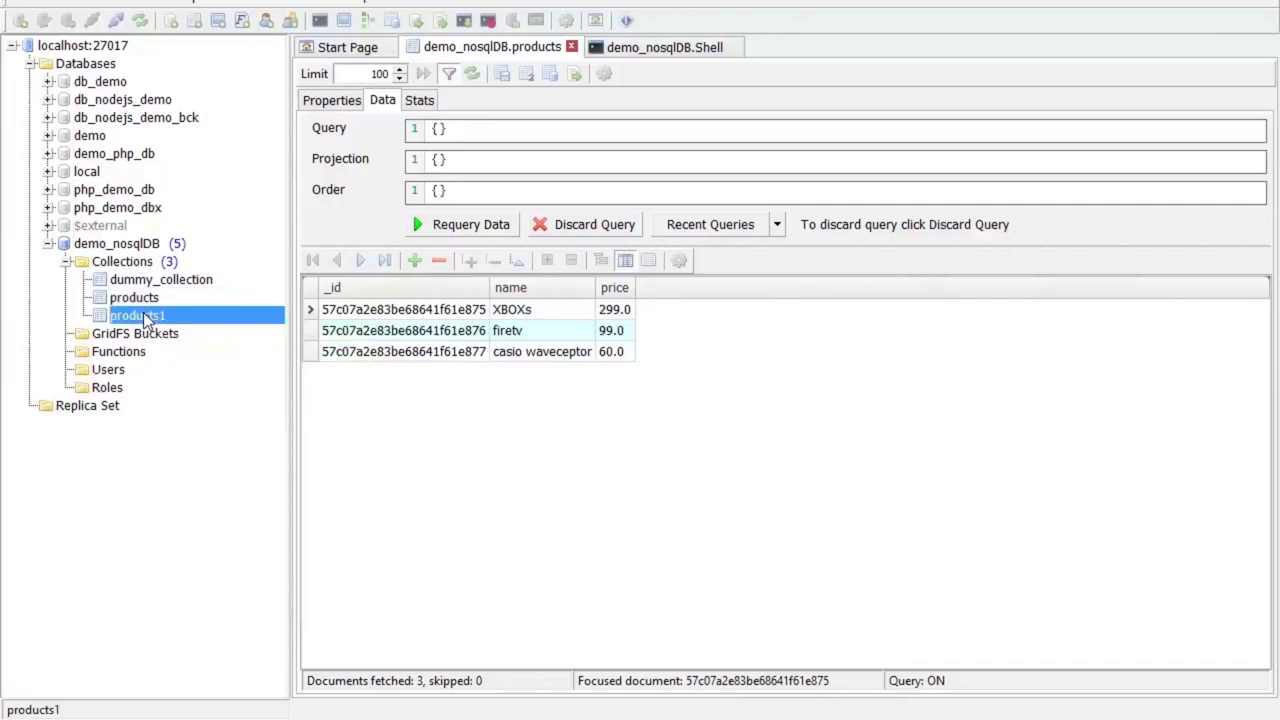
pyautogui.doubleClick(145, 318)
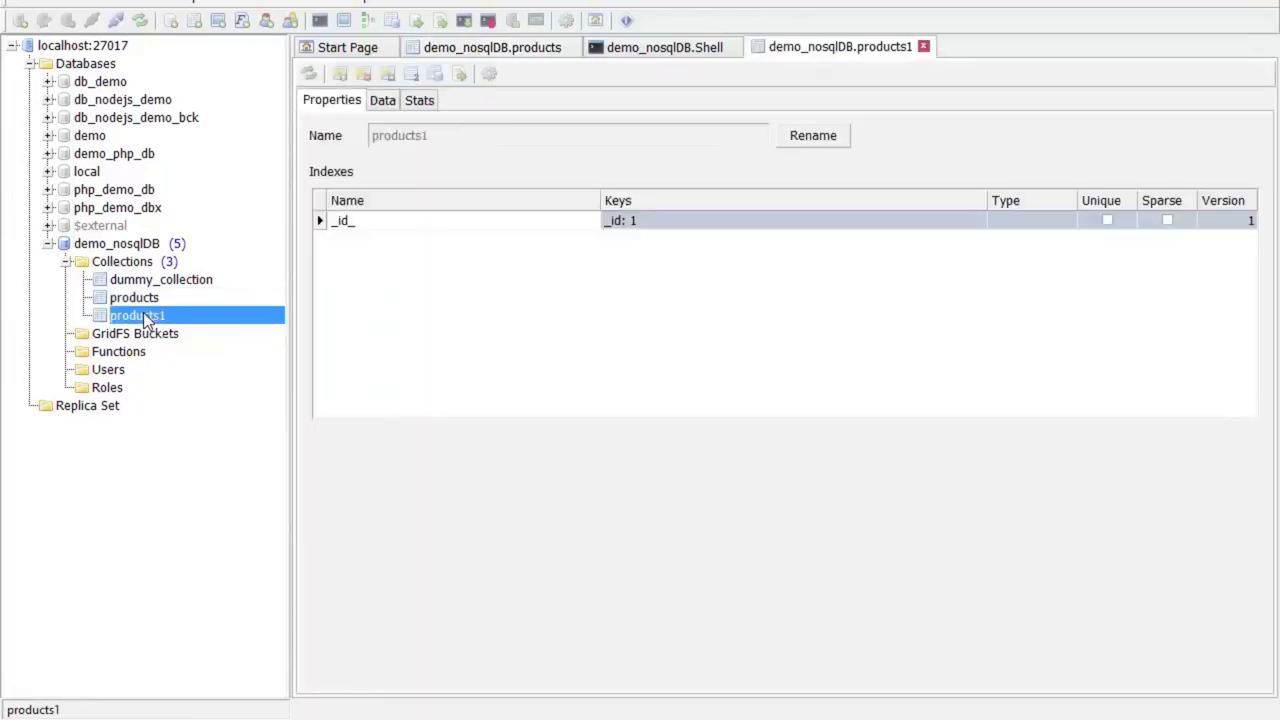
pyautogui.rightClick(145, 317)
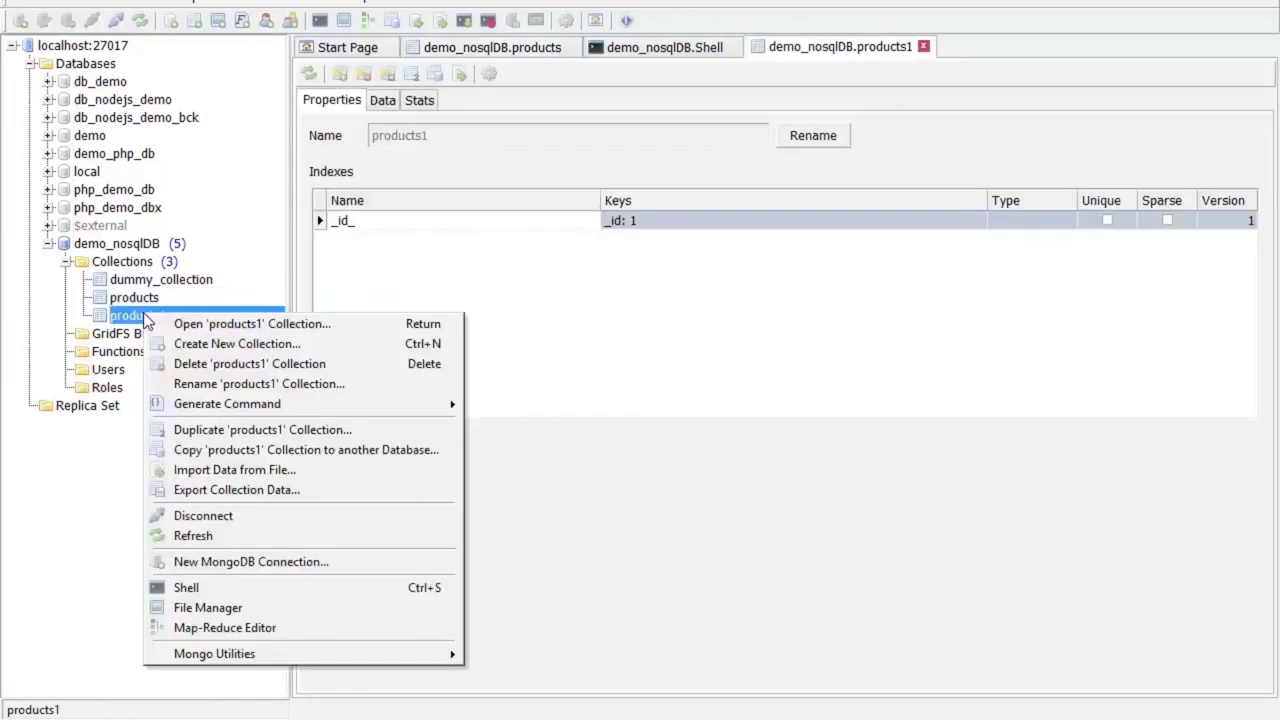
pyautogui.click(203, 366)
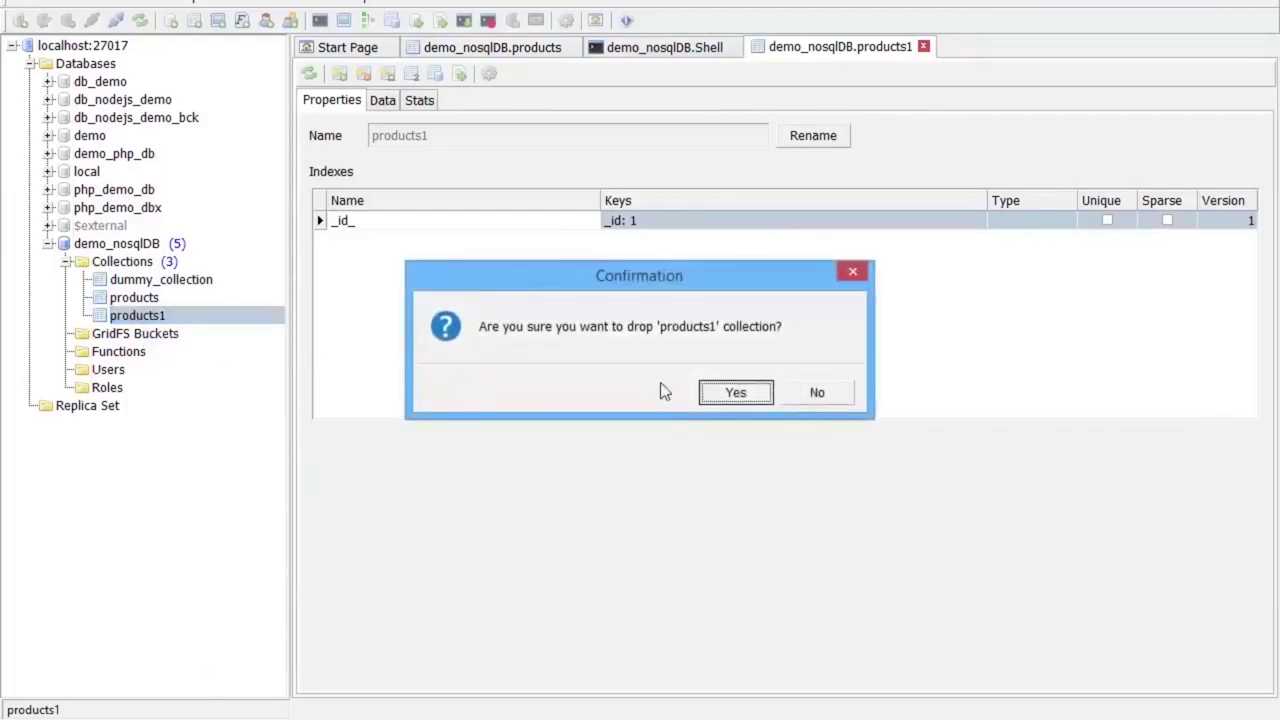
pyautogui.click(710, 395)
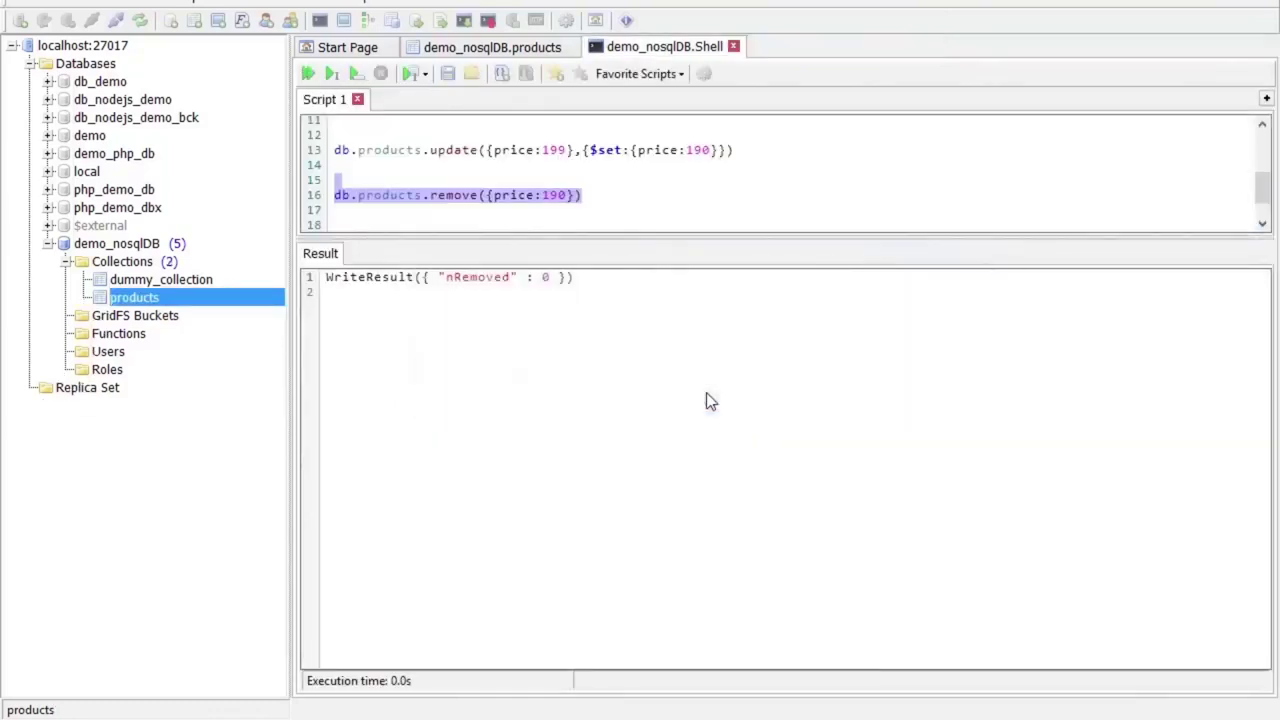
# Open the data export for the products collection
pyautogui.rightClick(133, 303)
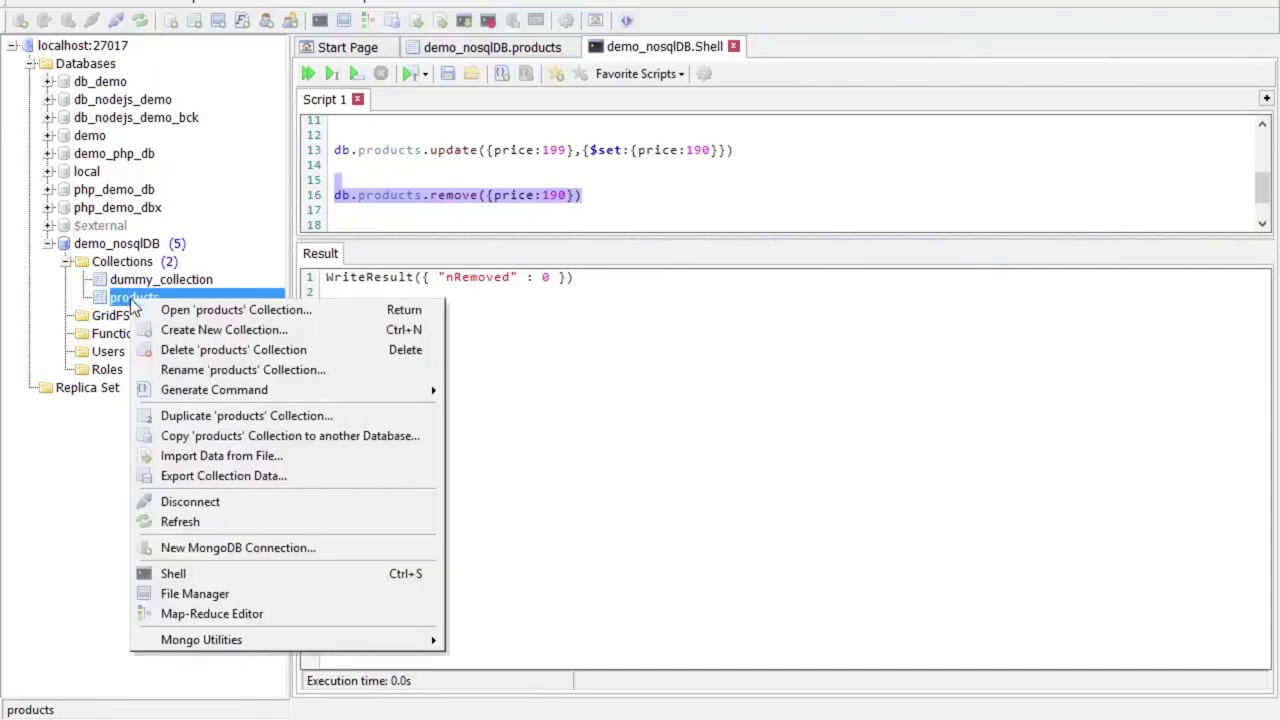
pyautogui.click(210, 480)
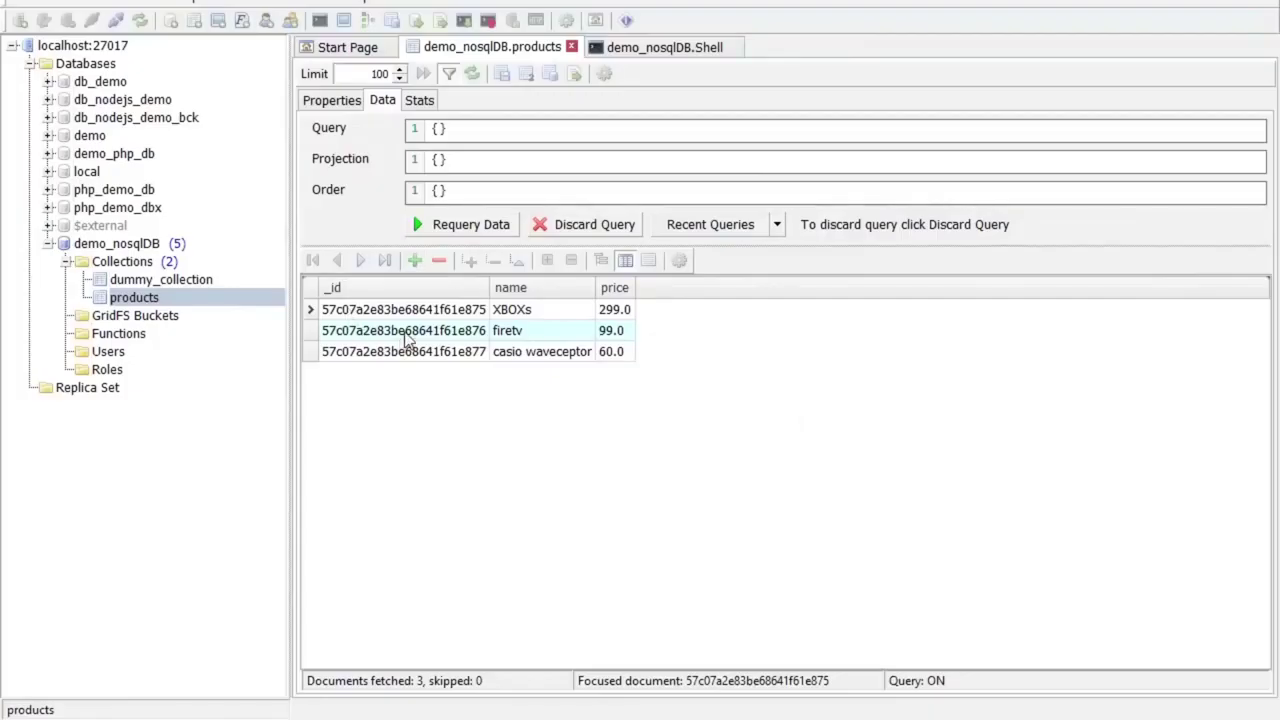
# Copy the firetv document in the products collection data to the clipboard
pyautogui.click(406, 336)
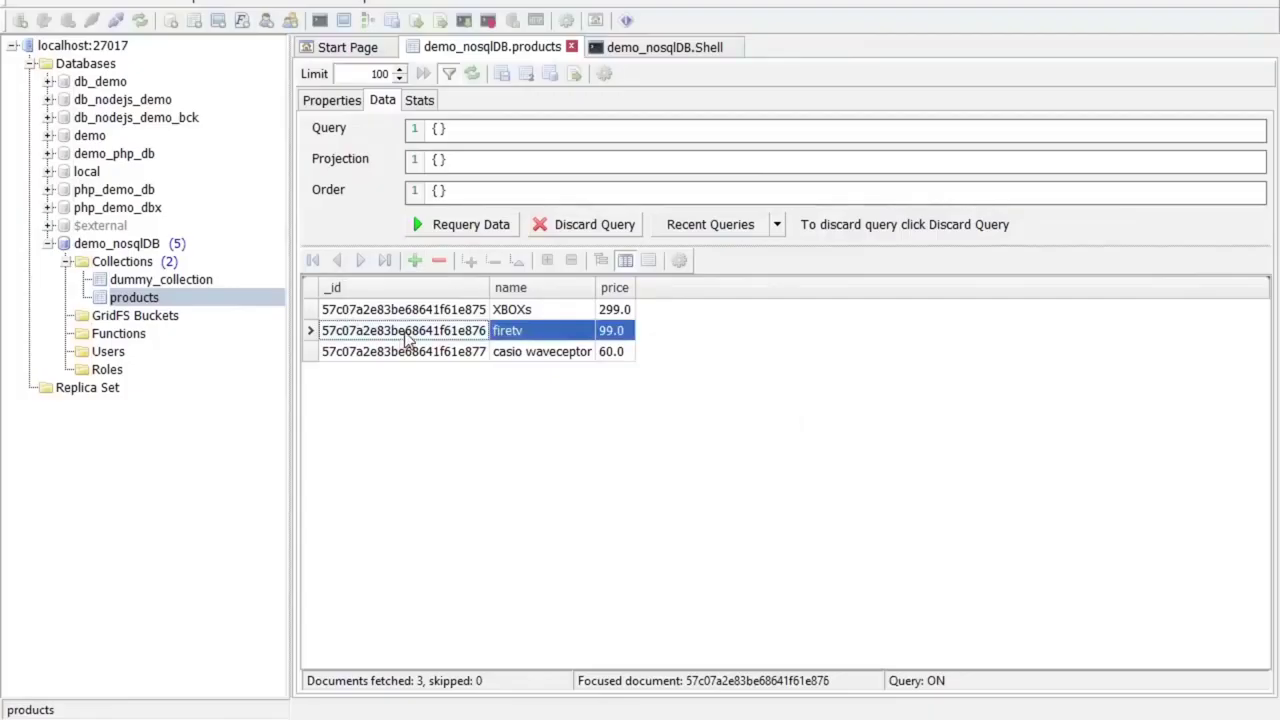
pyautogui.rightClick(408, 338)
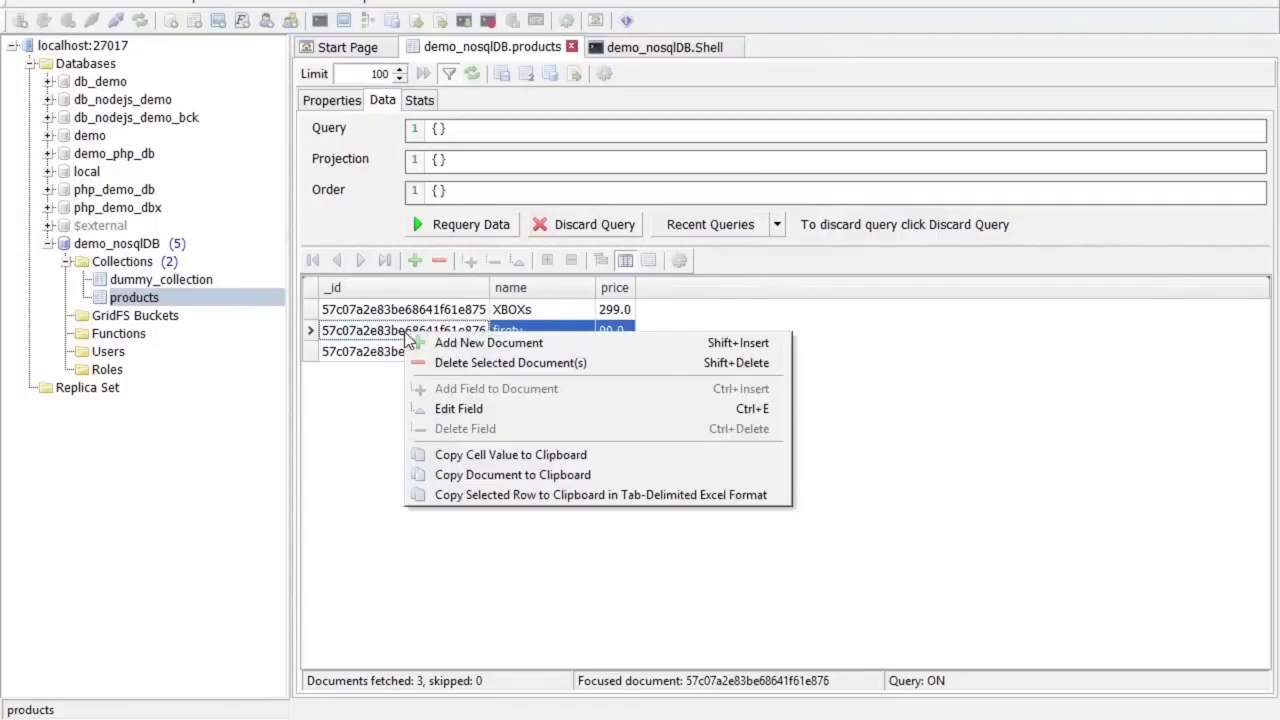
pyautogui.click(455, 476)
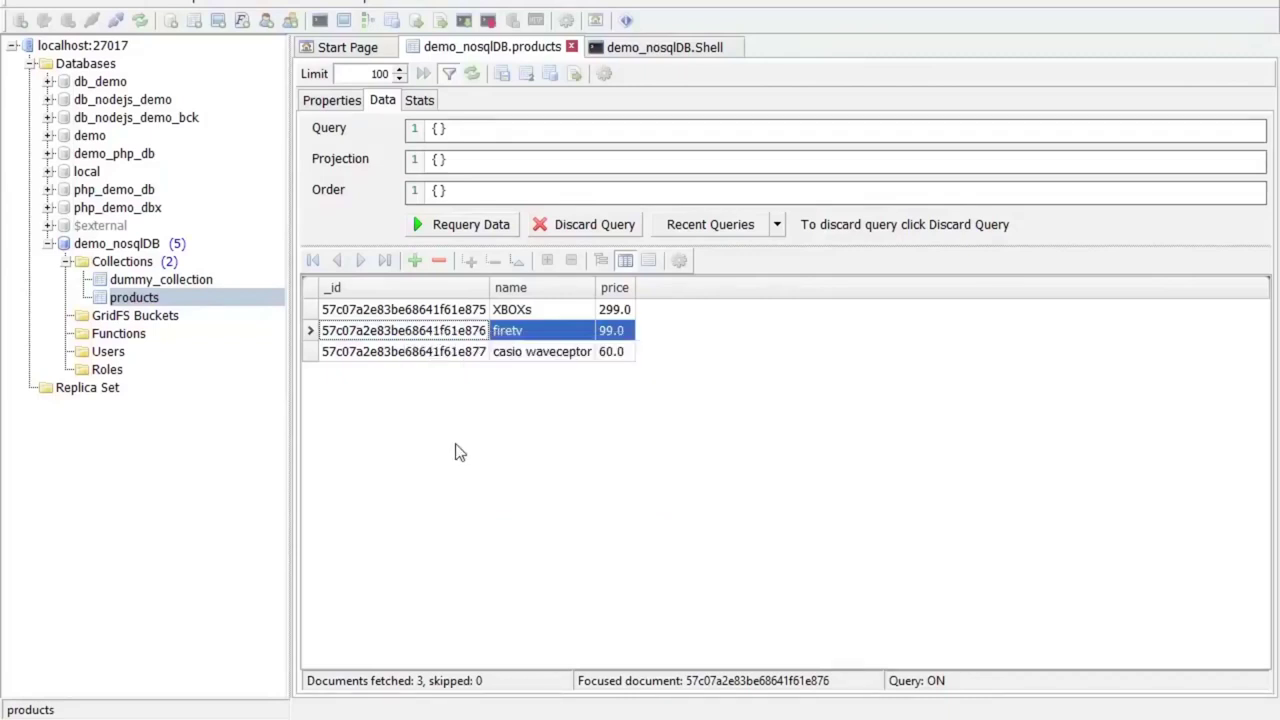
# Add a db.products.insert() statement below the remove statement in the shell script, with the copied firetv document as its argument
pyautogui.click(651, 50)
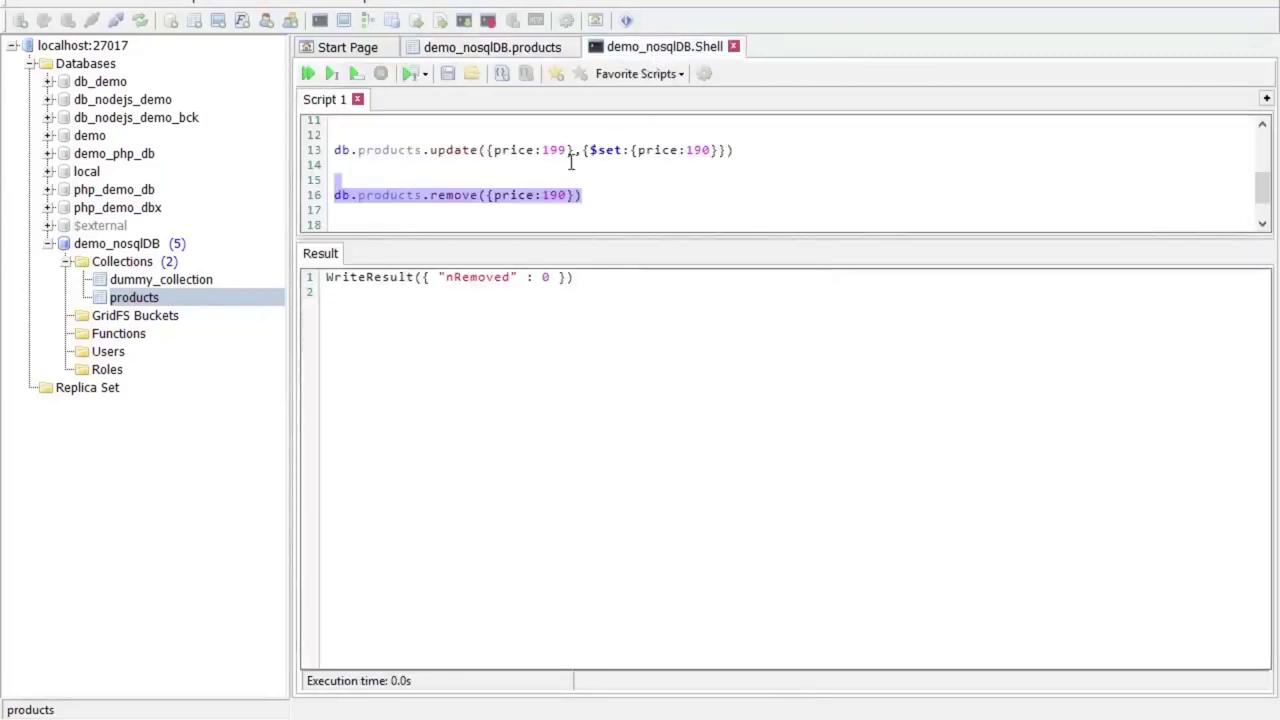
pyautogui.click(594, 188)
pyautogui.press('Return')
pyautogui.press('Return')
pyautogui.press('Return')
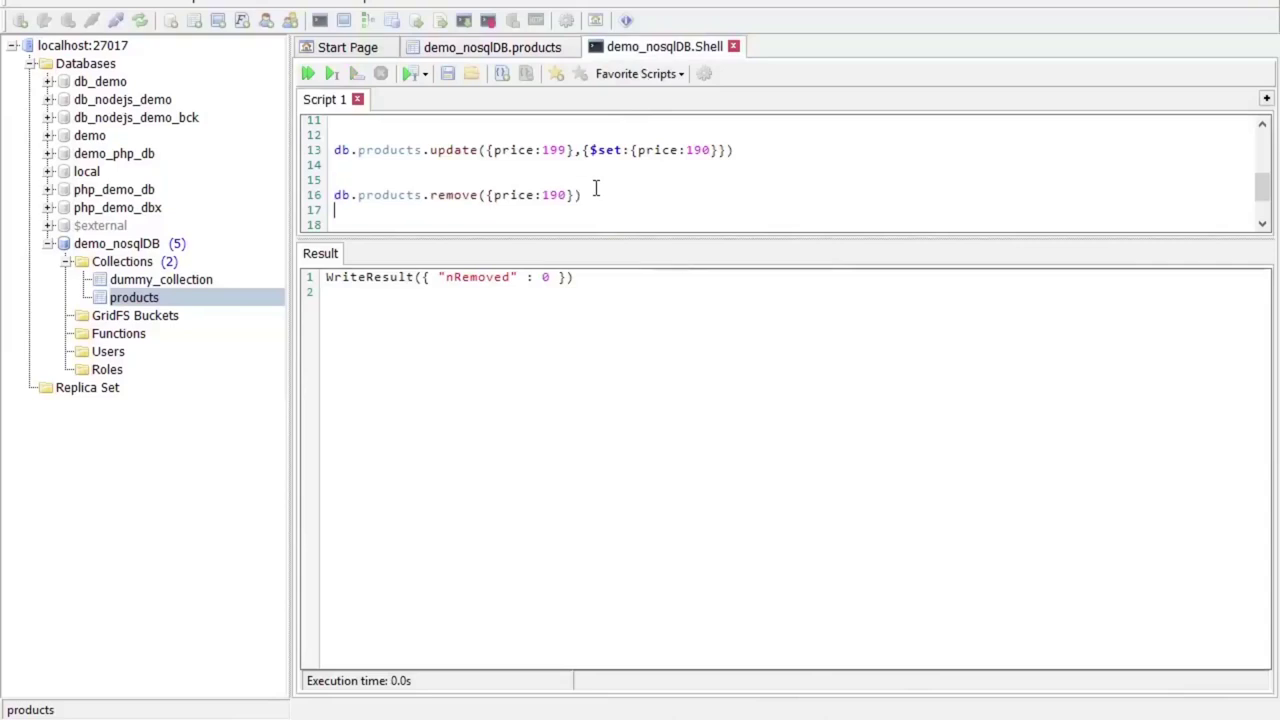
pyautogui.write('db.products.inser')
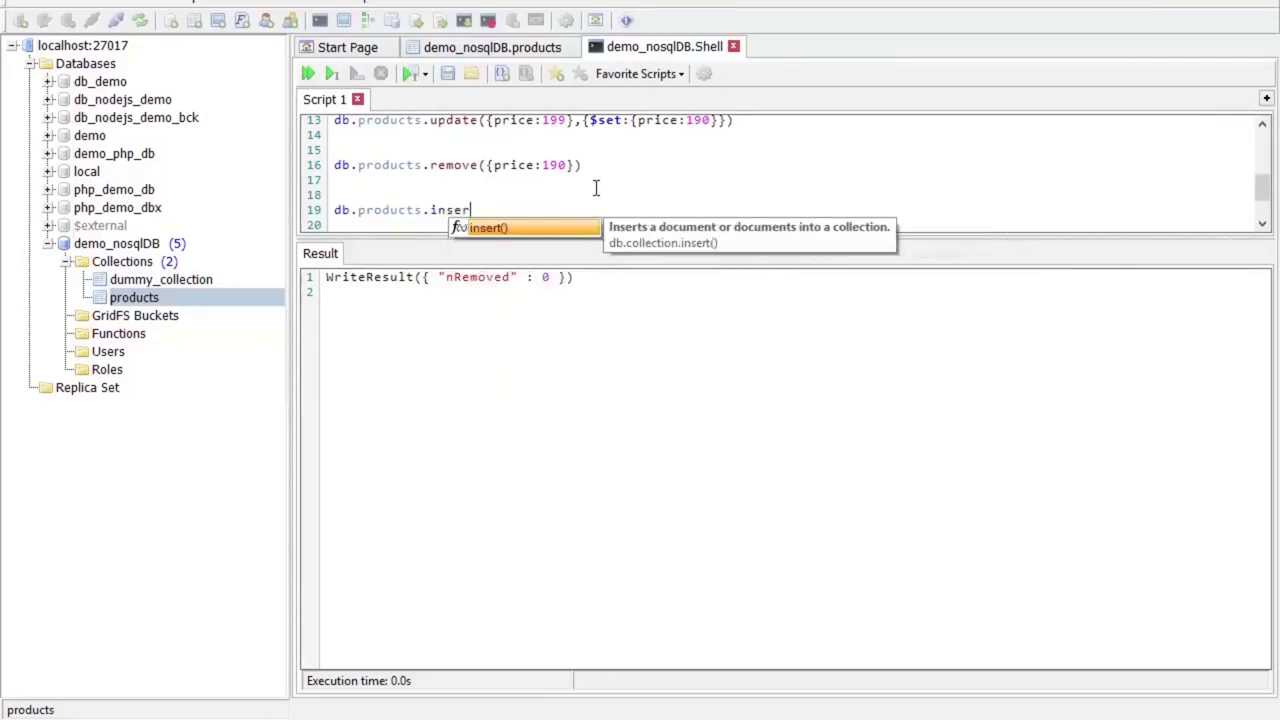
pyautogui.write('t(')
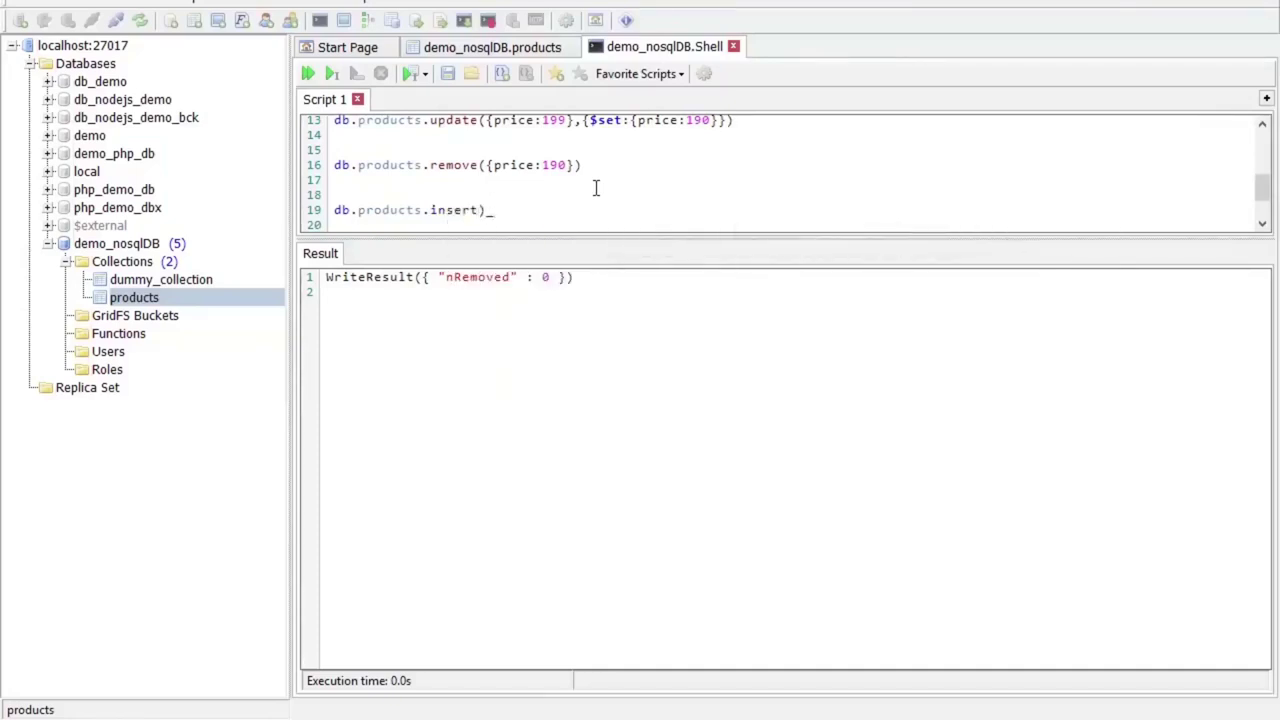
pyautogui.write('(')
pyautogui.hotkey('ctrl', 'v')
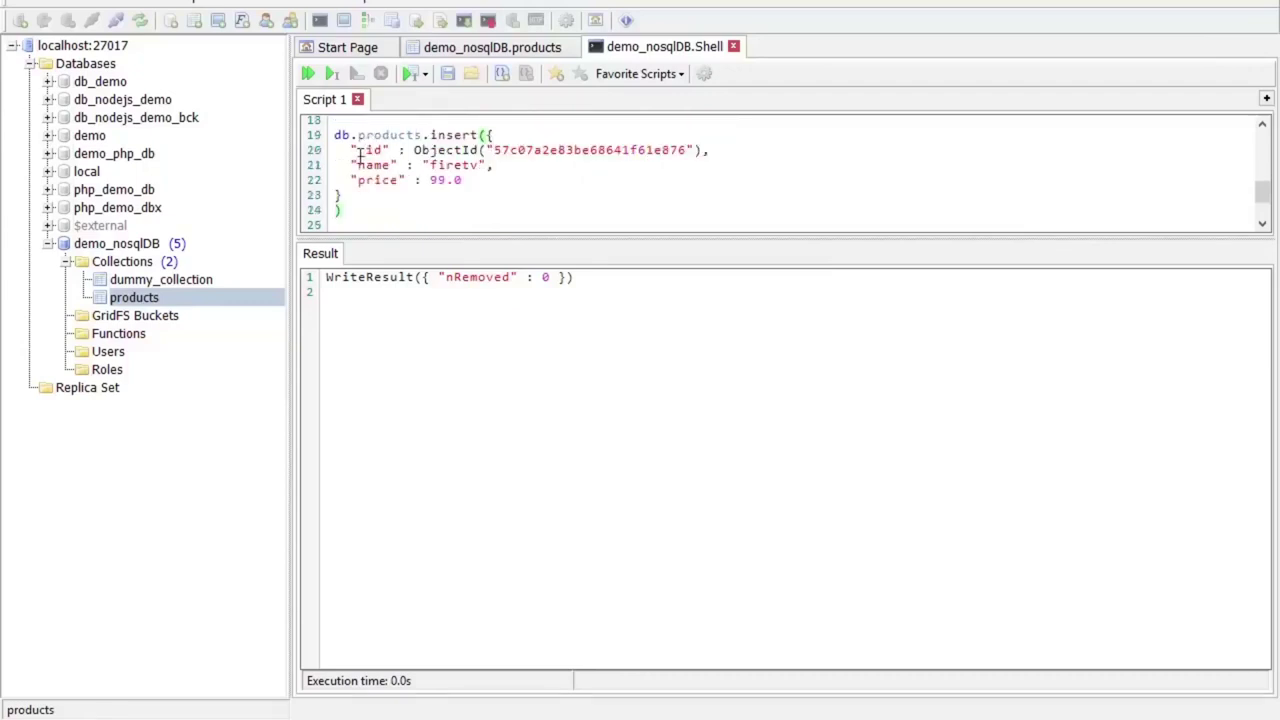
# Remove the _id line from the insert statement's document and run only that statement
pyautogui.moveTo(344, 150); pyautogui.dragTo(711, 146)
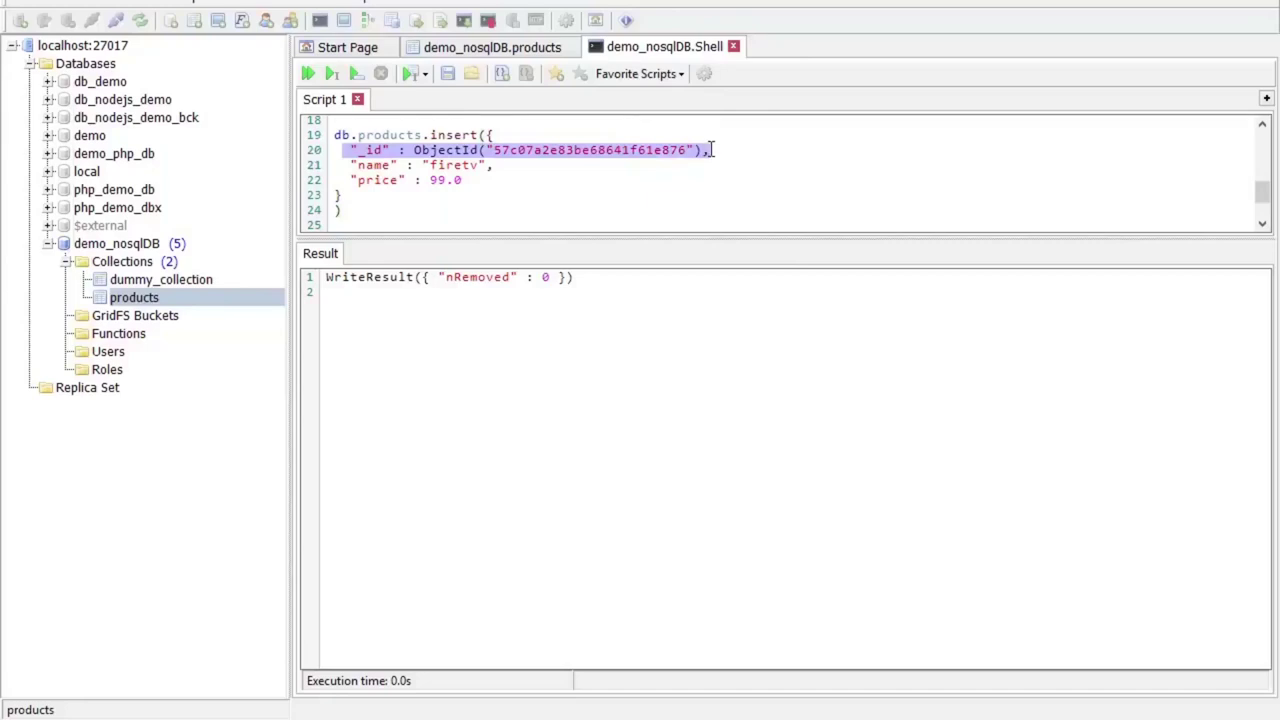
pyautogui.press('Delete')
pyautogui.moveTo(363, 208); pyautogui.dragTo(316, 142)
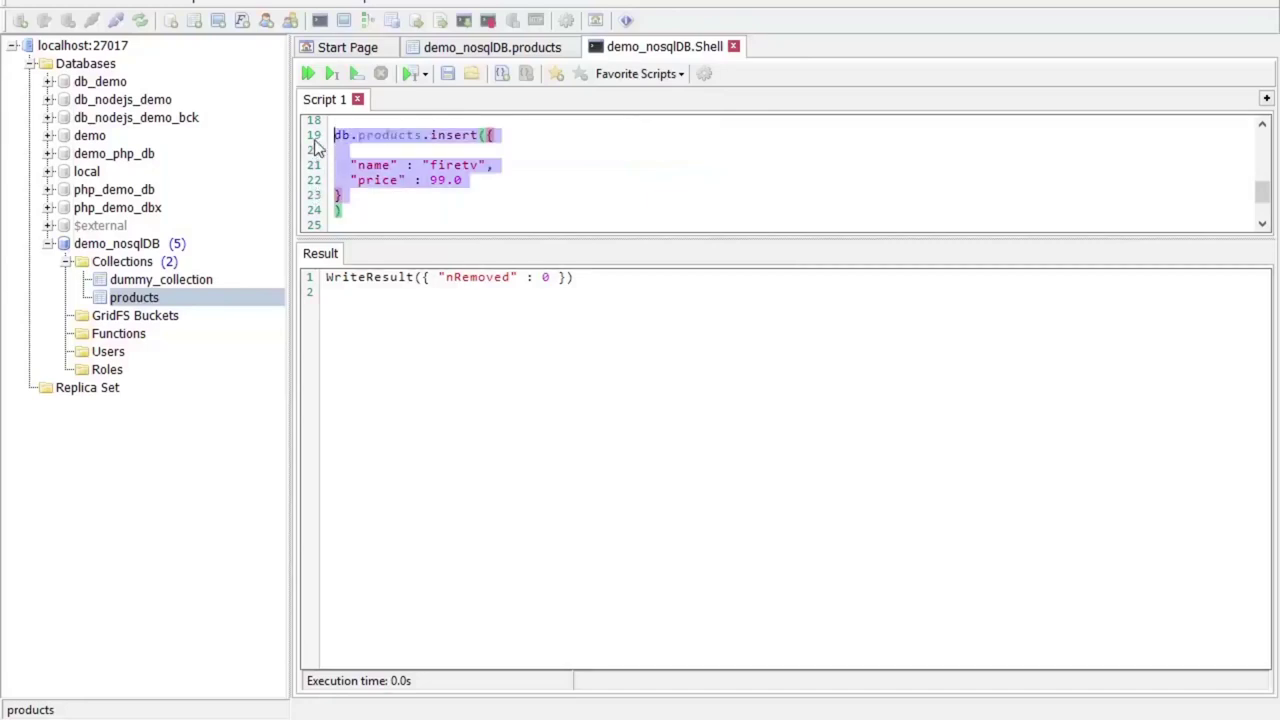
pyautogui.click(358, 74)
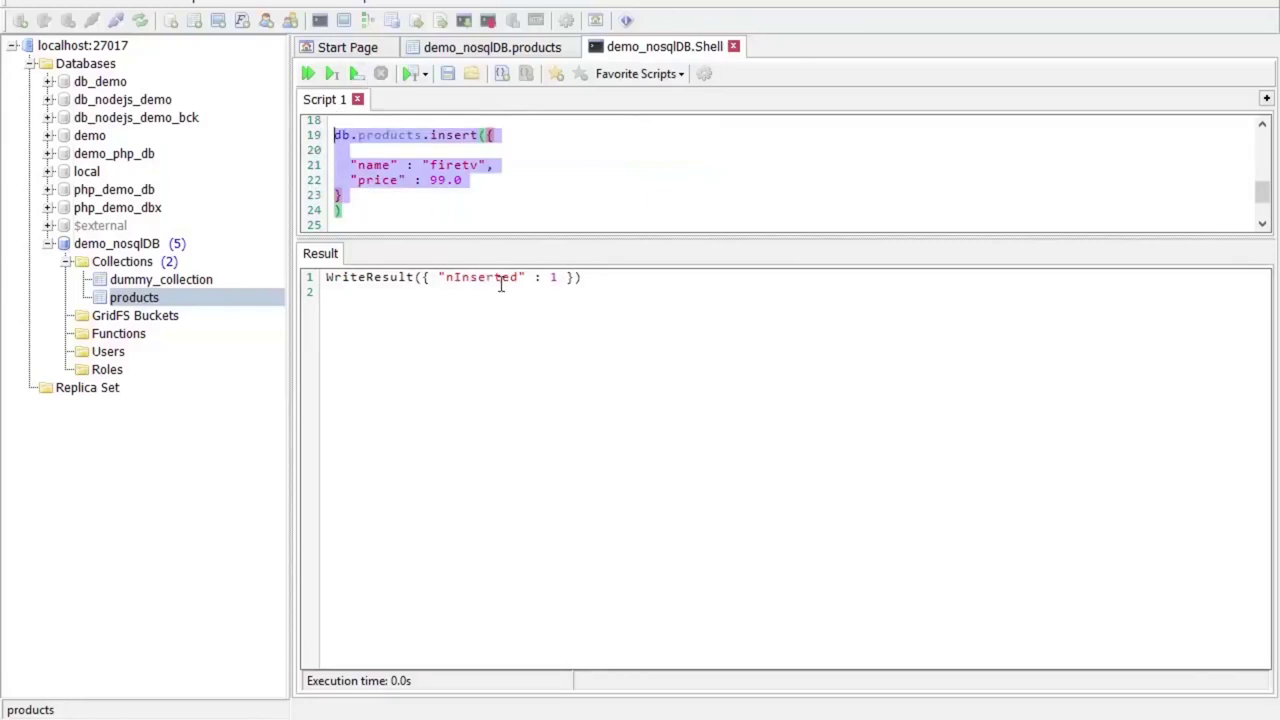
# Requery the products collection data, check the list of planned database tasks, and return to the collection
pyautogui.click(530, 47)
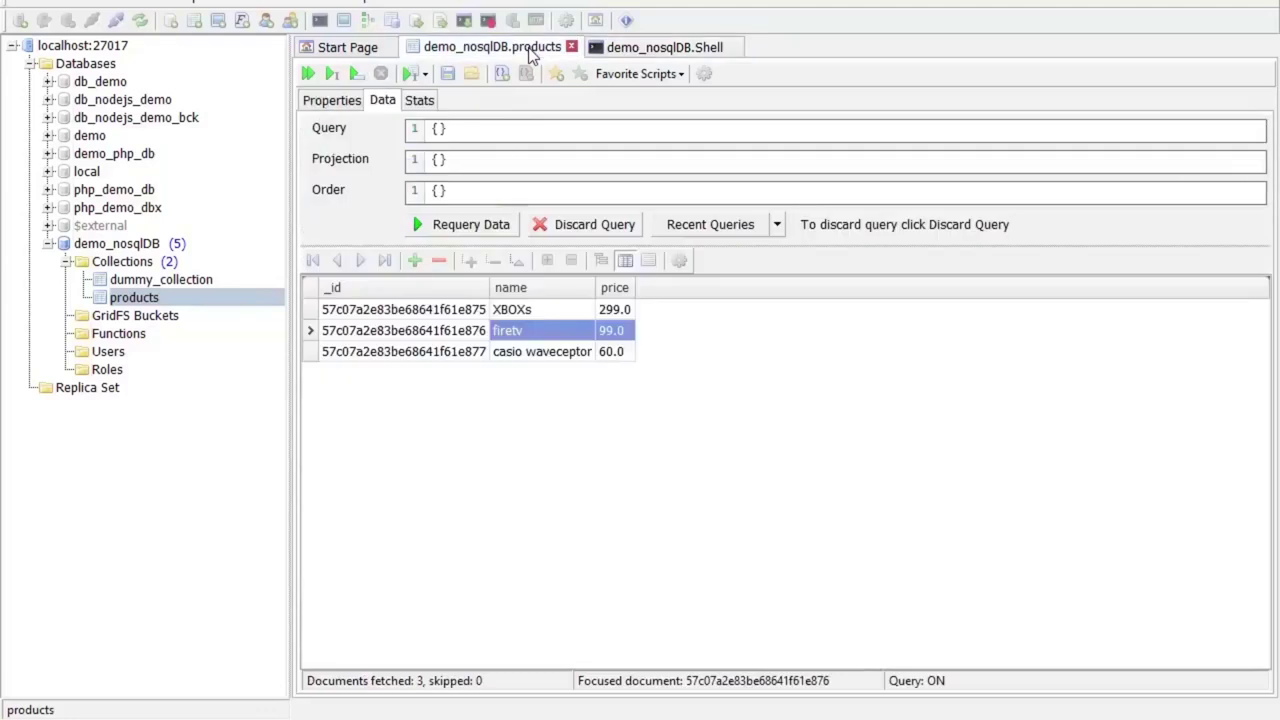
pyautogui.click(420, 228)
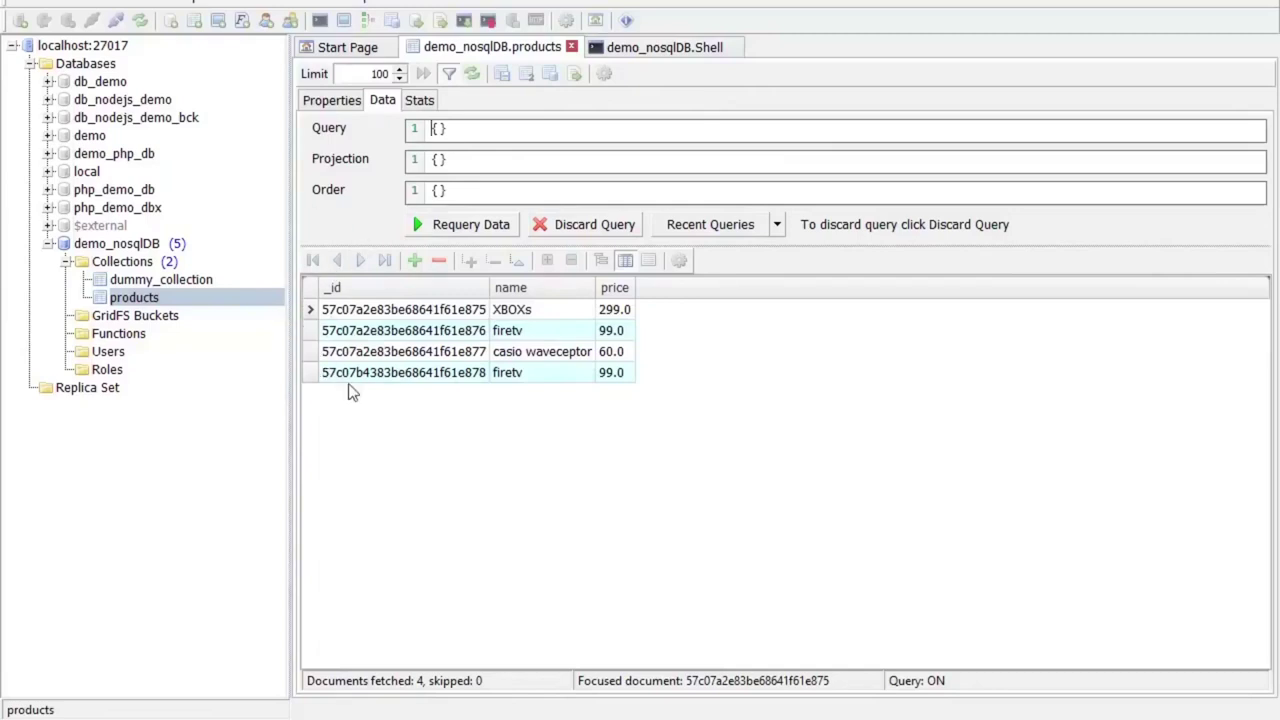
pyautogui.hotkey('alt', 'Tab')
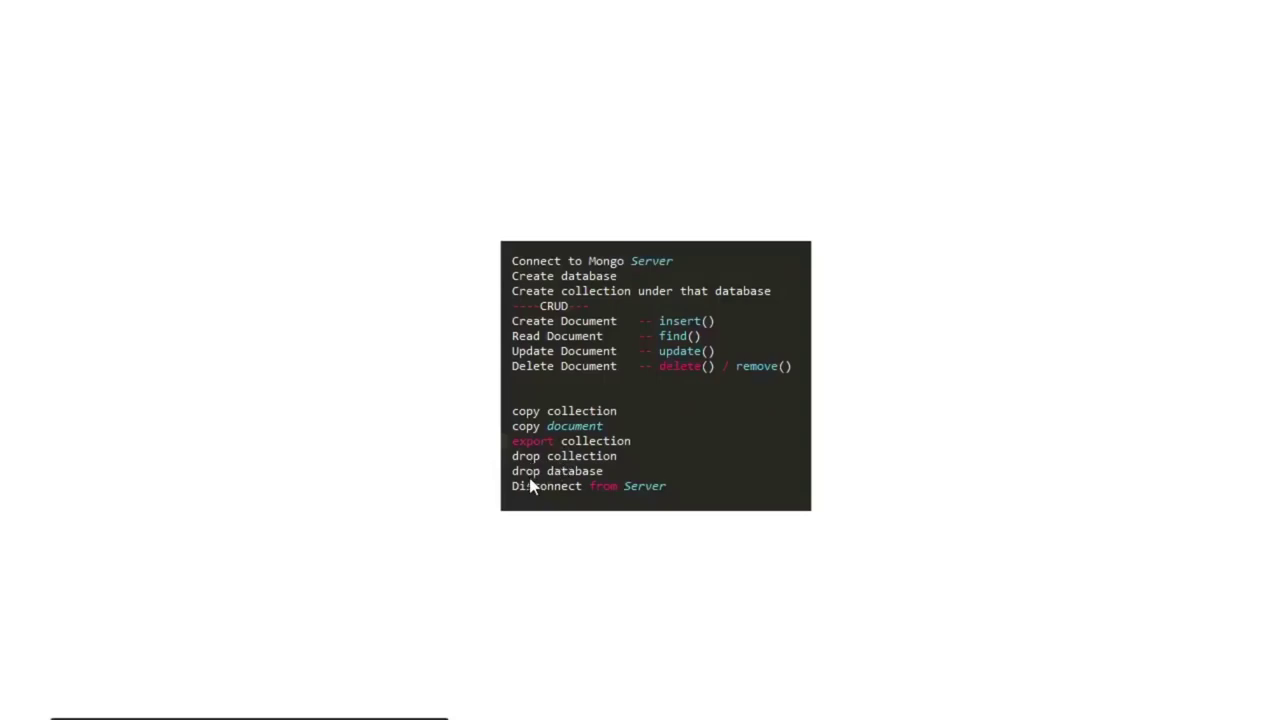
pyautogui.hotkey('alt', 'Tab')
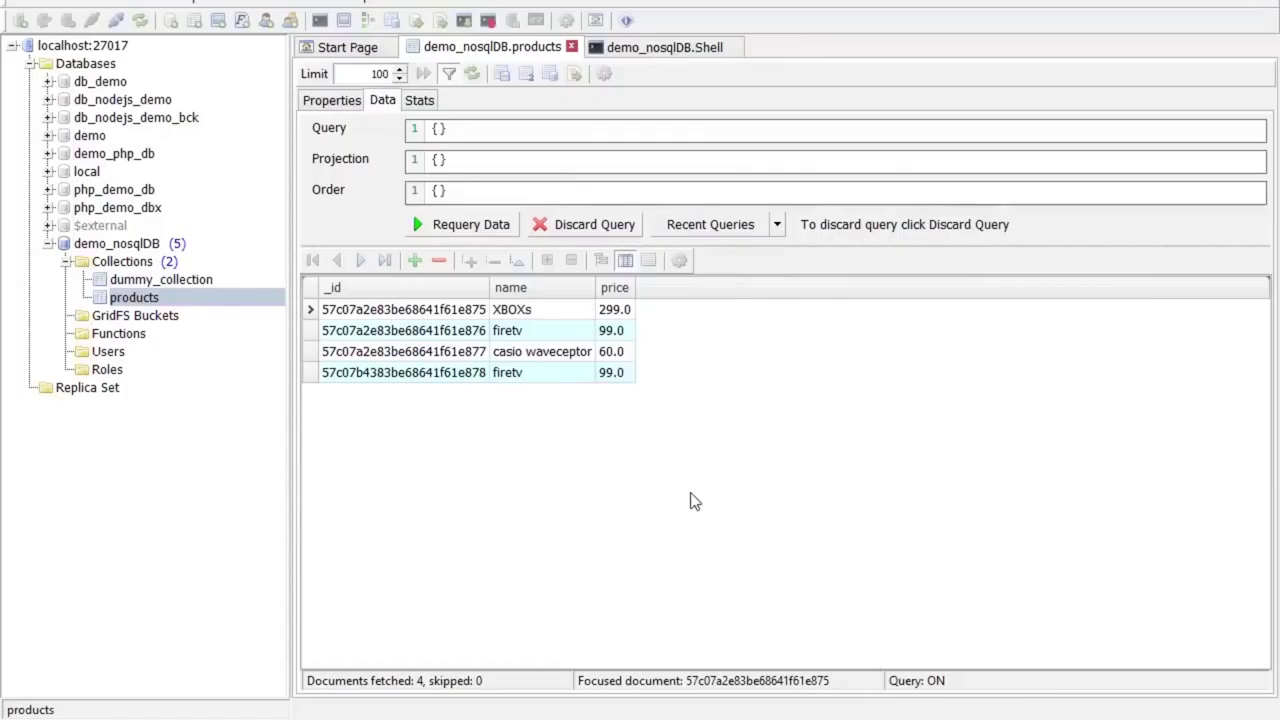
# Drop the demo_nosqlDB database from the localhost:27017 server
pyautogui.rightClick(143, 244)
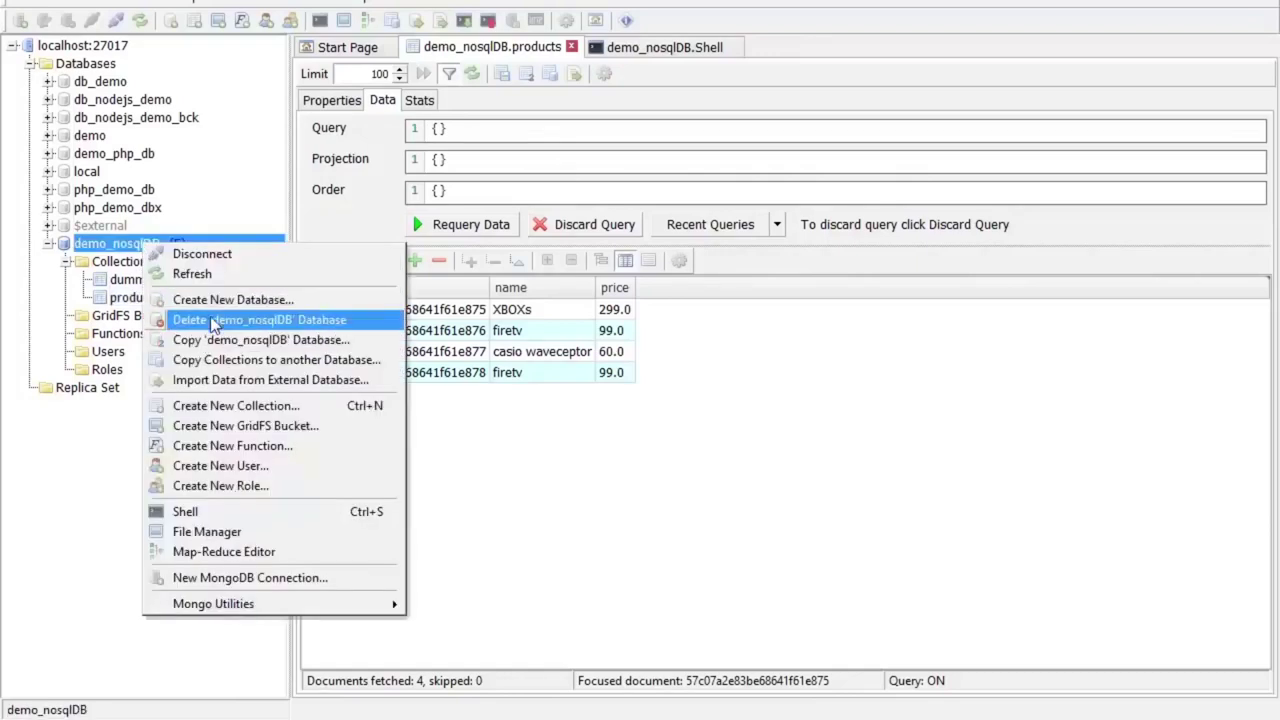
pyautogui.click(213, 321)
pyautogui.click(733, 397)
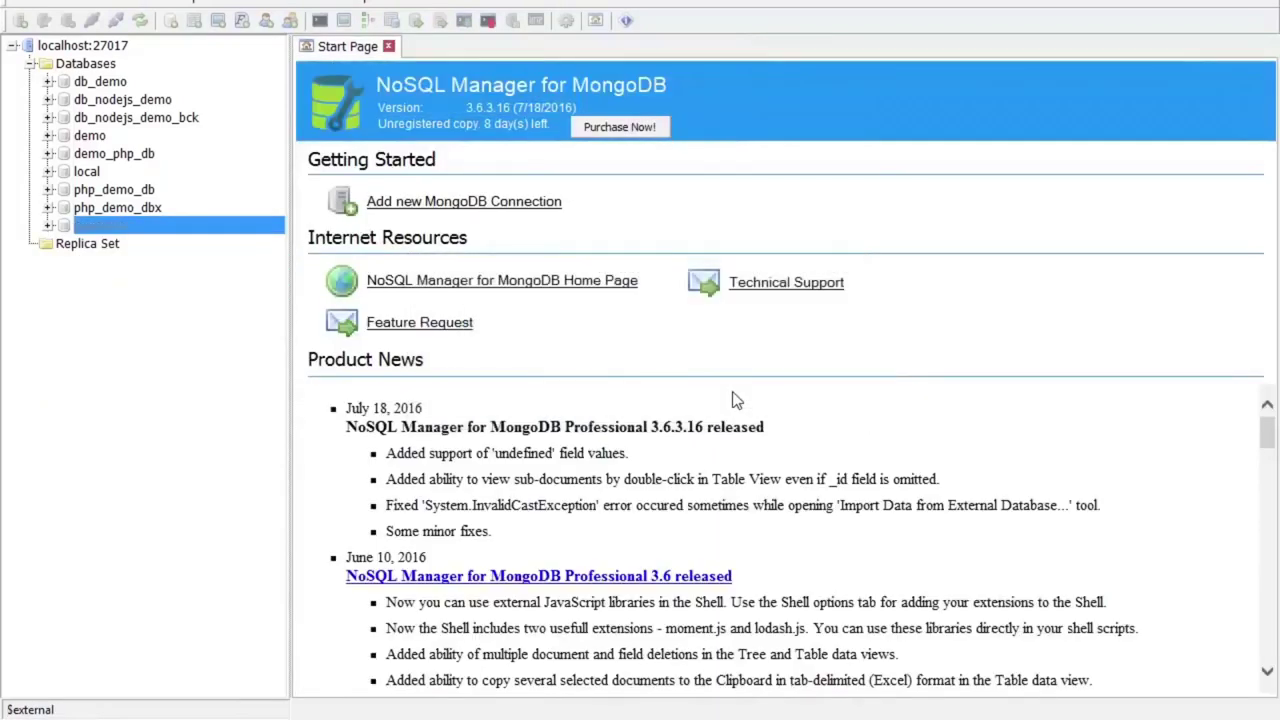
# Disconnect from the localhost:27017 server and reconnect to it
pyautogui.rightClick(116, 45)
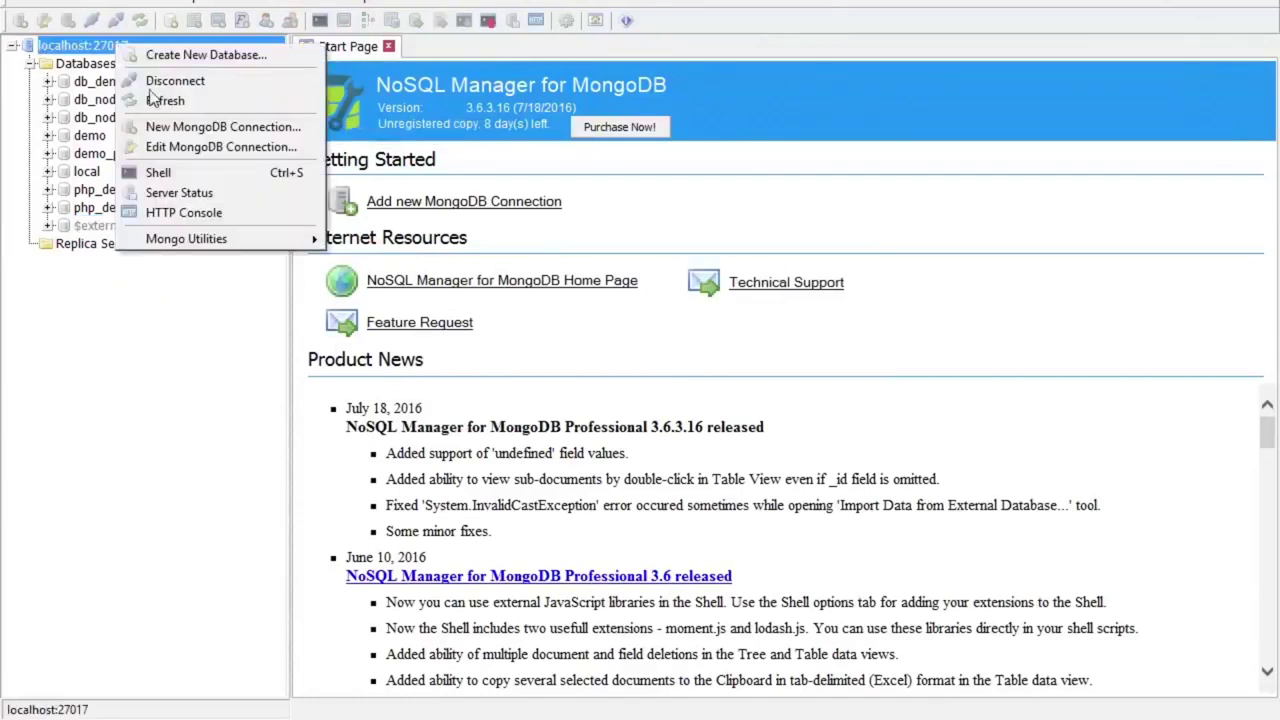
pyautogui.click(170, 92)
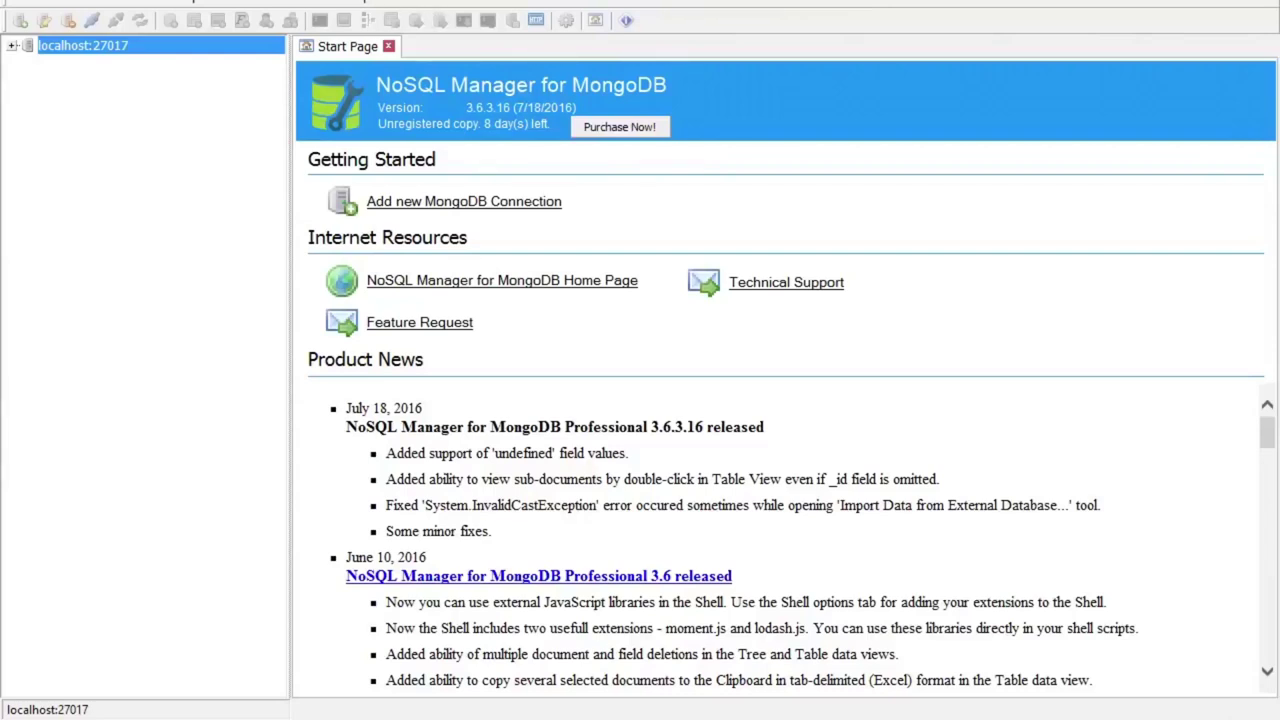
pyautogui.click(12, 46)
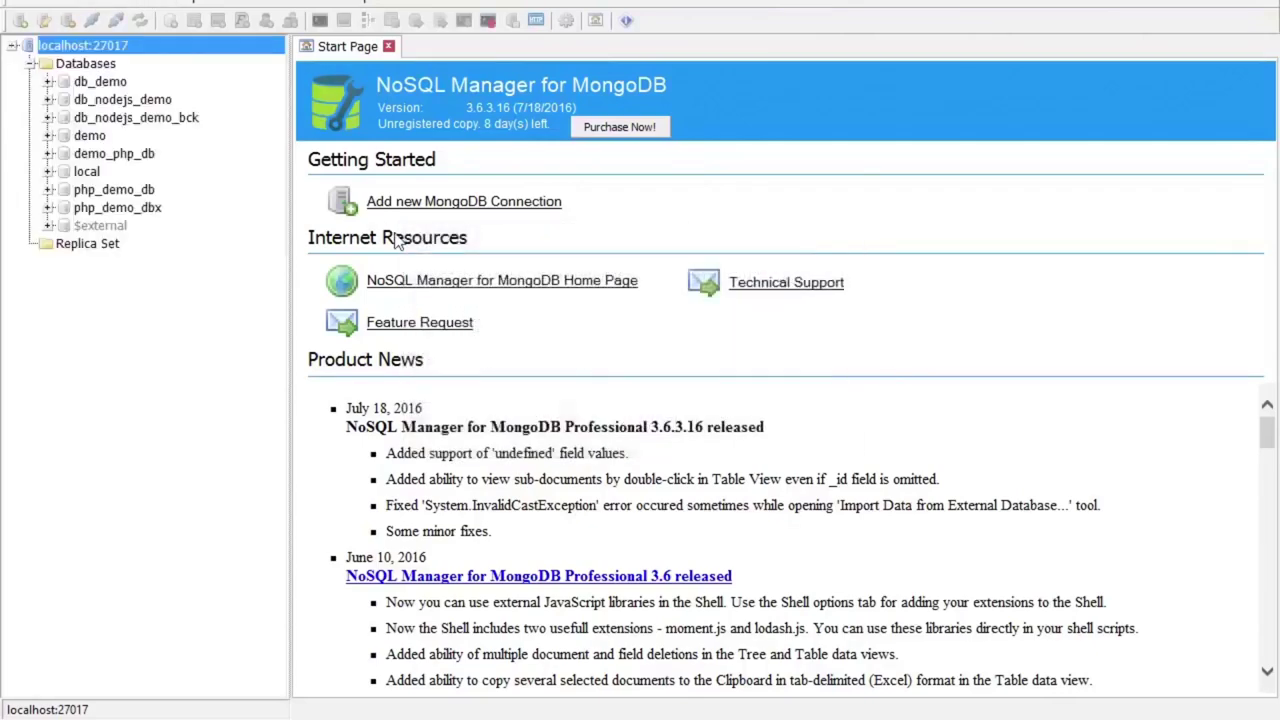
# Expand demo_php_db and php_demo_db, select the users collection, and open the data import from an external database
pyautogui.click(48, 153)
pyautogui.click(48, 333)
pyautogui.click(213, 372)
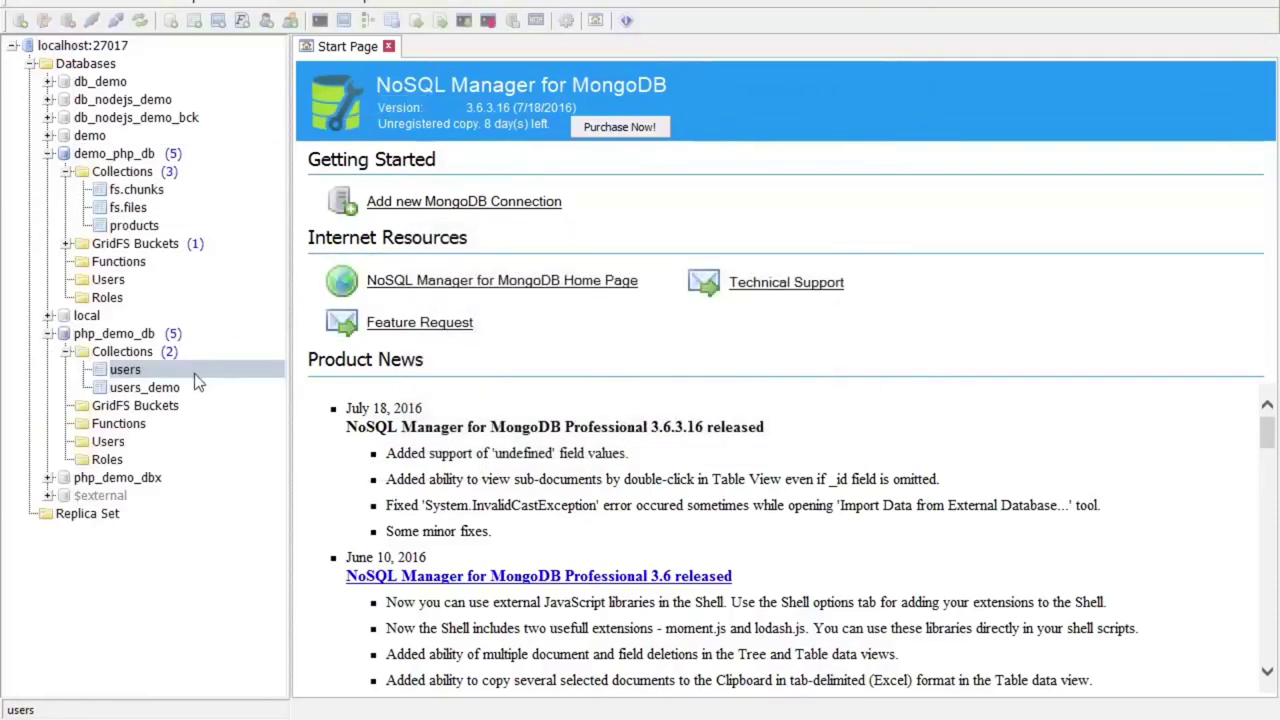
pyautogui.click(163, 4)
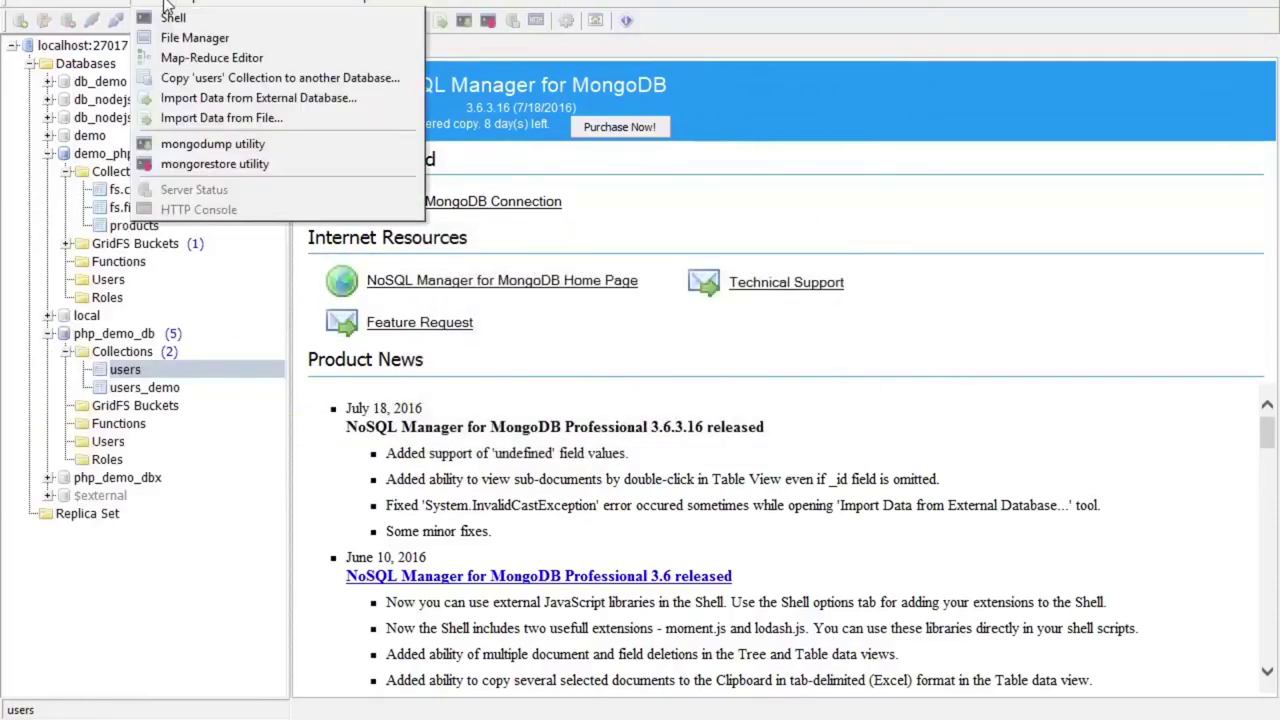
pyautogui.click(198, 100)
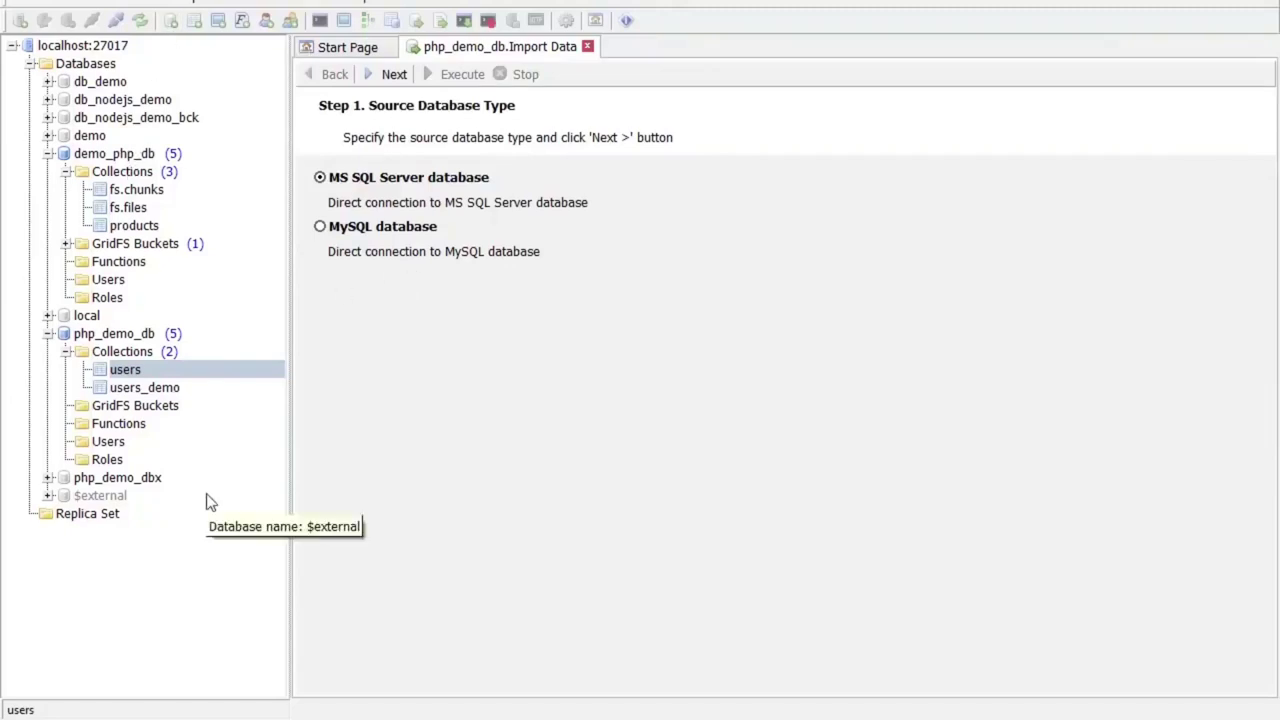
# Review the NoSQL Manager website, the list of database tasks and the presentation slide on sample data sources for MongoDB
pyautogui.hotkey('alt', 'Tab')
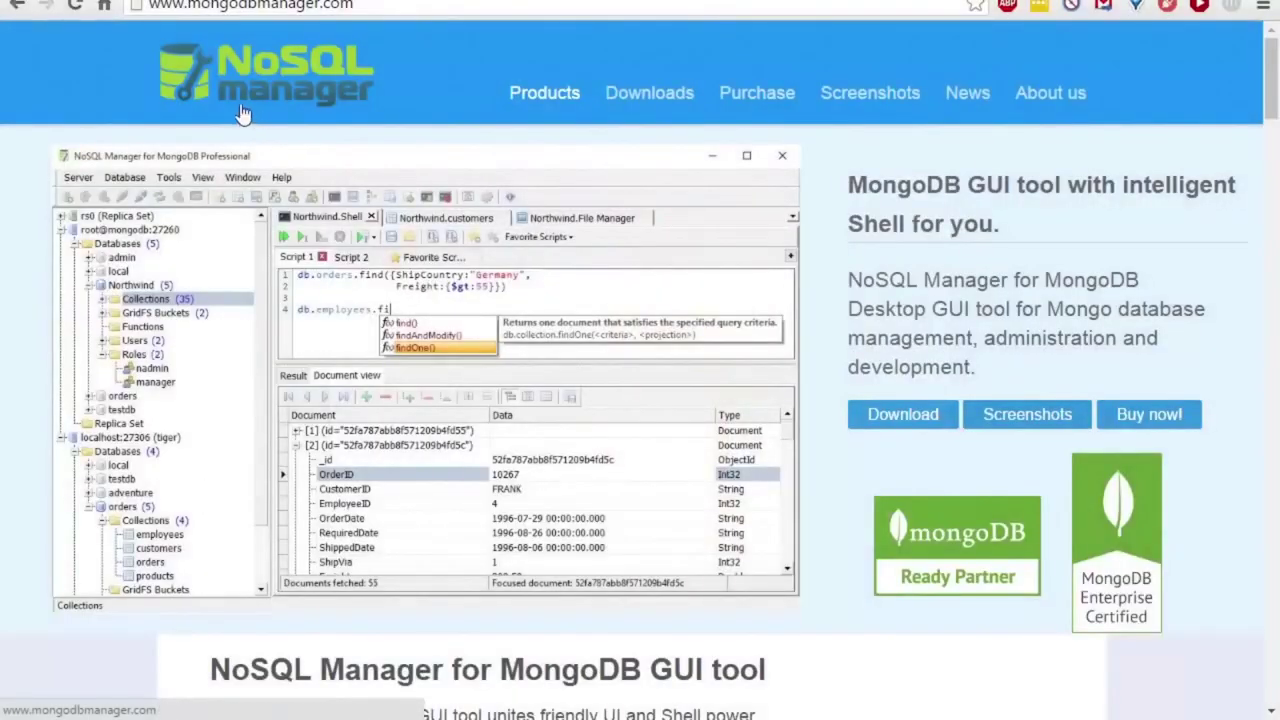
pyautogui.hotkey('alt', 'Tab')
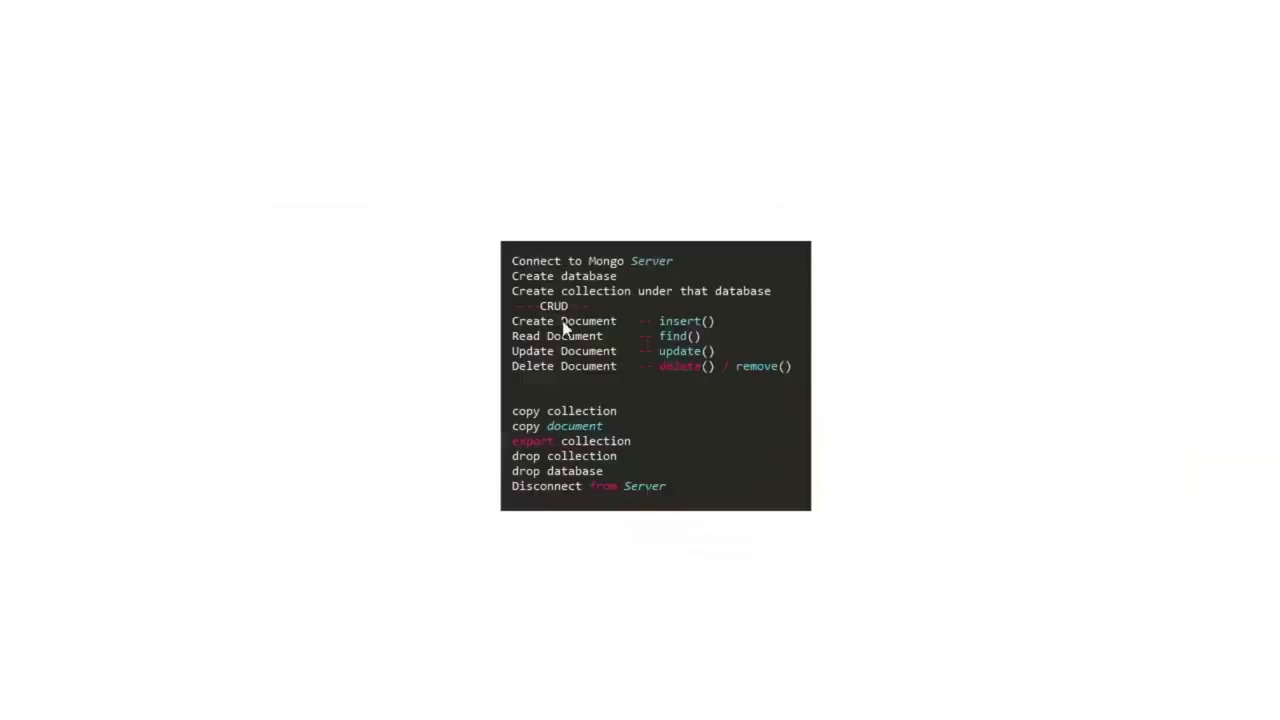
pyautogui.click(595, 611)
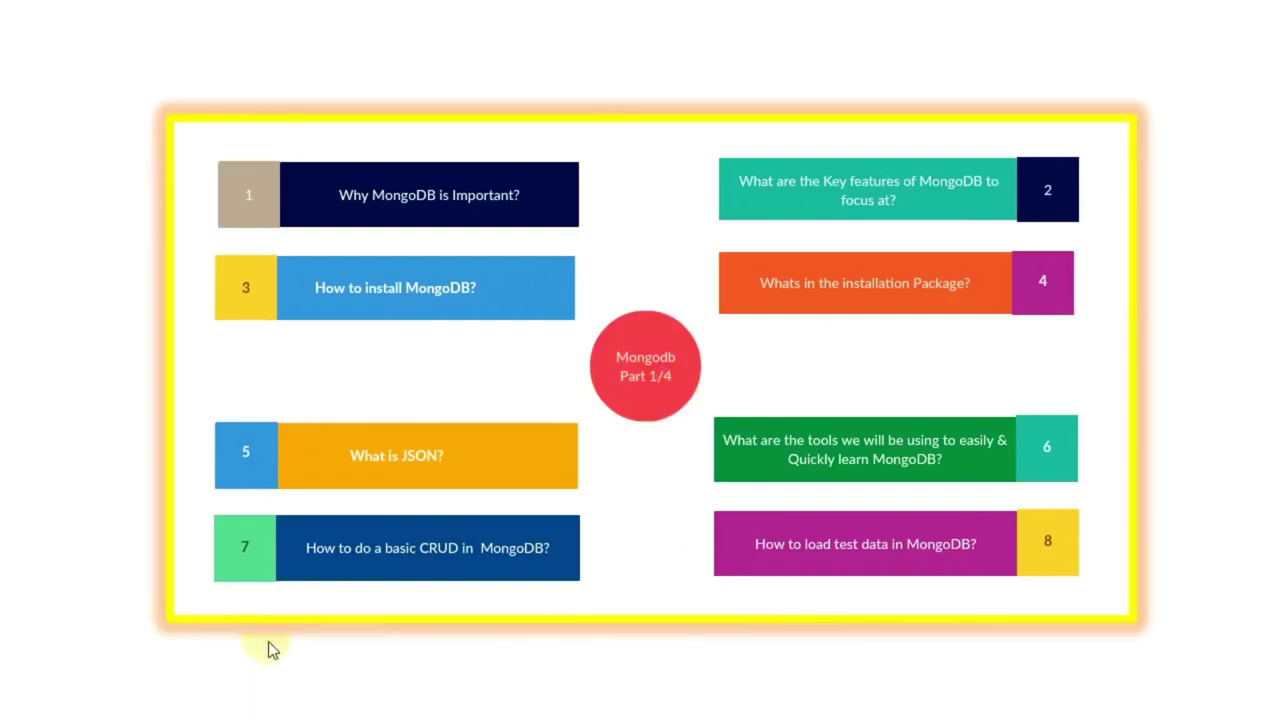
pyautogui.click(57, 700)
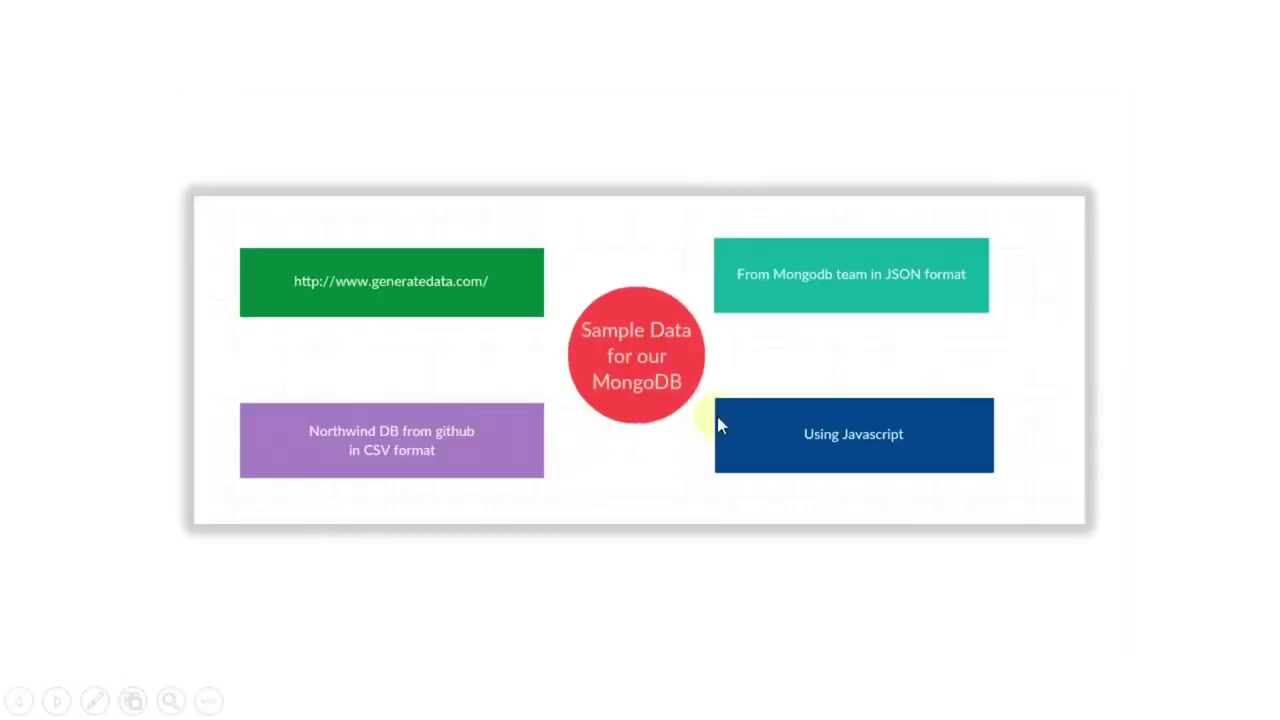
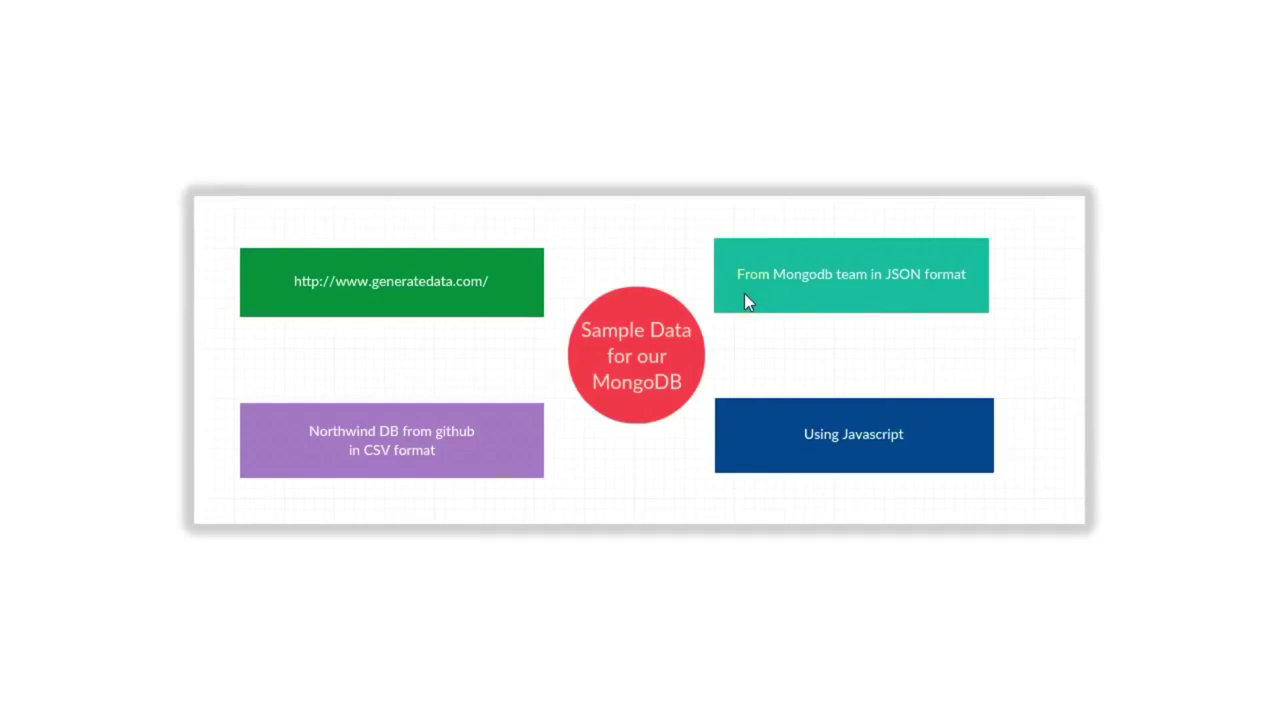
# Switch to the MongoDB Import Example Dataset page and examine the sample restaurants document and the import procedure
pyautogui.hotkey('alt', 'Tab')
pyautogui.hotkey('alt', 'Tab')
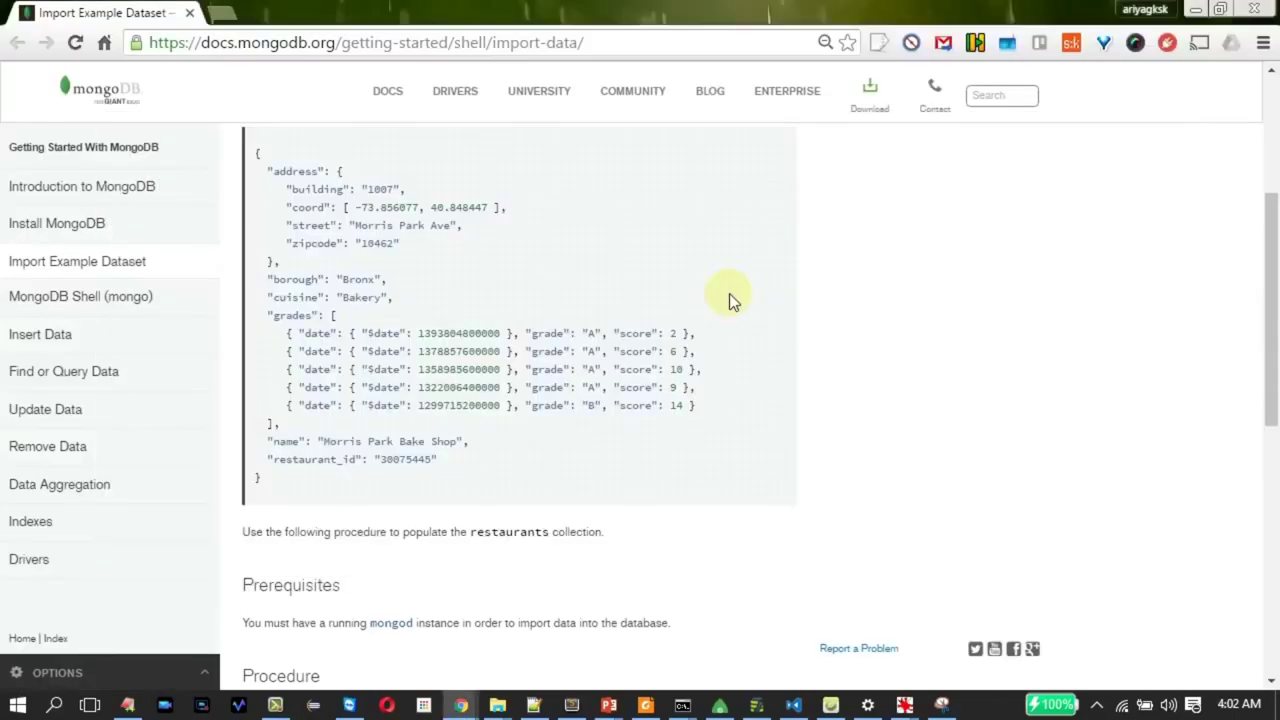
pyautogui.moveTo(1270, 320)
pyautogui.mouseDown()
pyautogui.moveTo(1276, 250)
pyautogui.moveTo(1277, 301)
pyautogui.mouseUp()
pyautogui.click(445, 248)
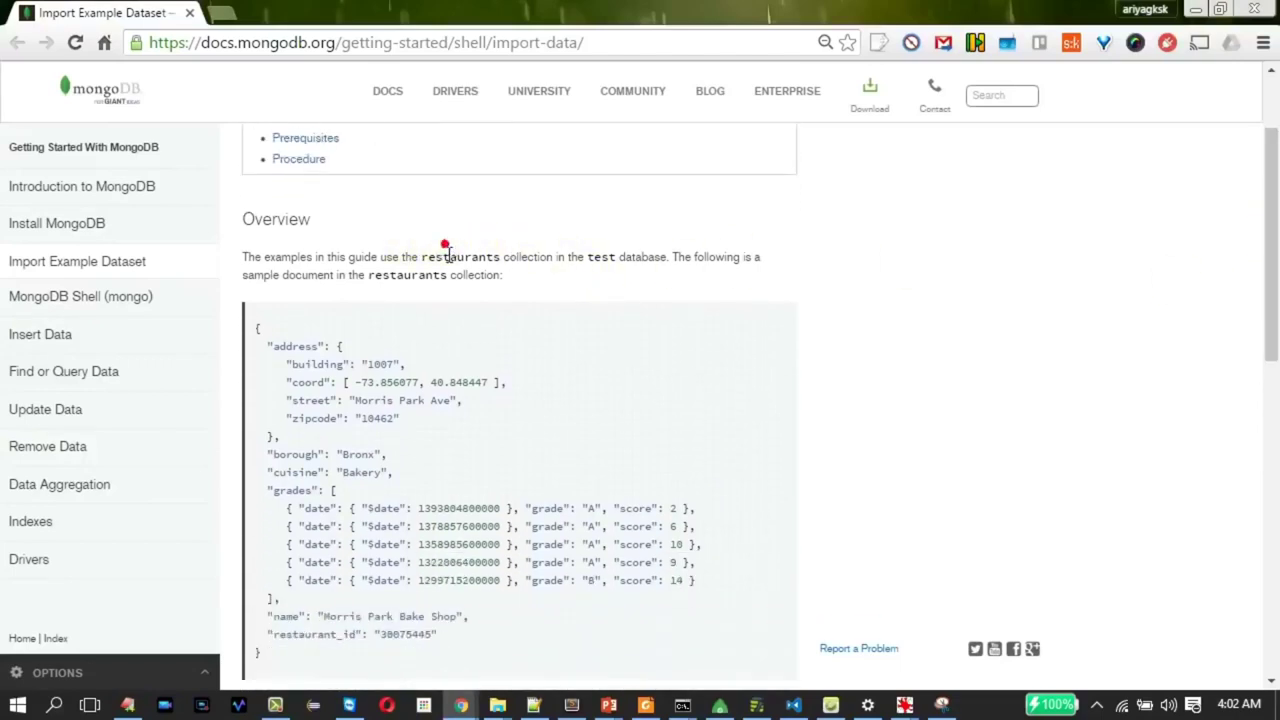
pyautogui.doubleClick(447, 256)
pyautogui.moveTo(550, 508); pyautogui.dragTo(743, 600)
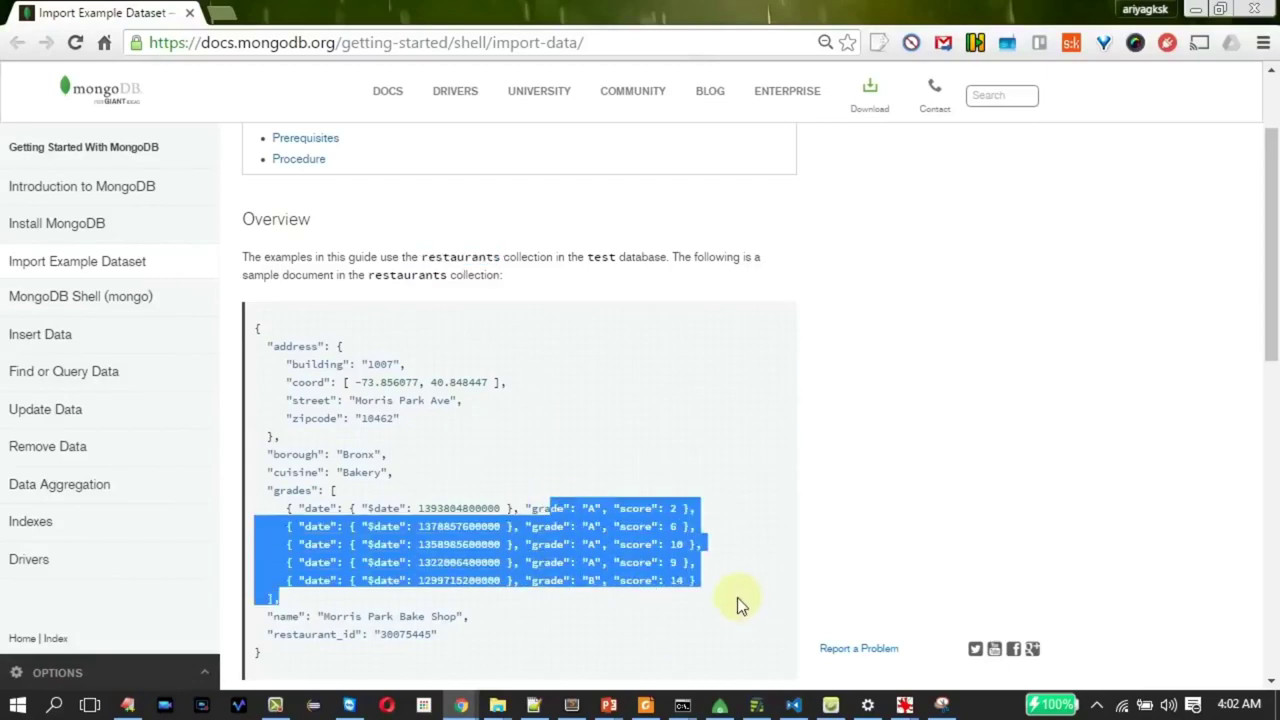
pyautogui.moveTo(256, 322); pyautogui.dragTo(363, 660)
pyautogui.moveTo(1272, 325); pyautogui.dragTo(1271, 517)
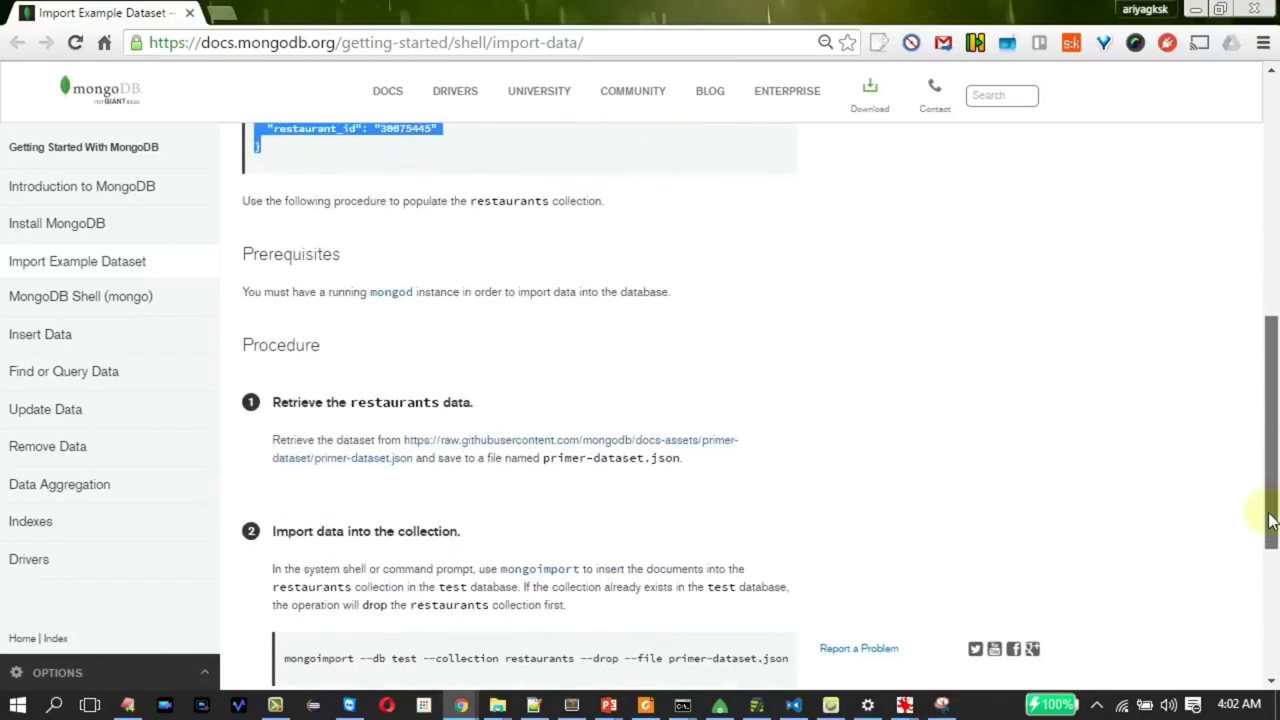
# Open the raw primer-dataset.json restaurants data from the retrieval instructions and look through its records
pyautogui.click(490, 451)
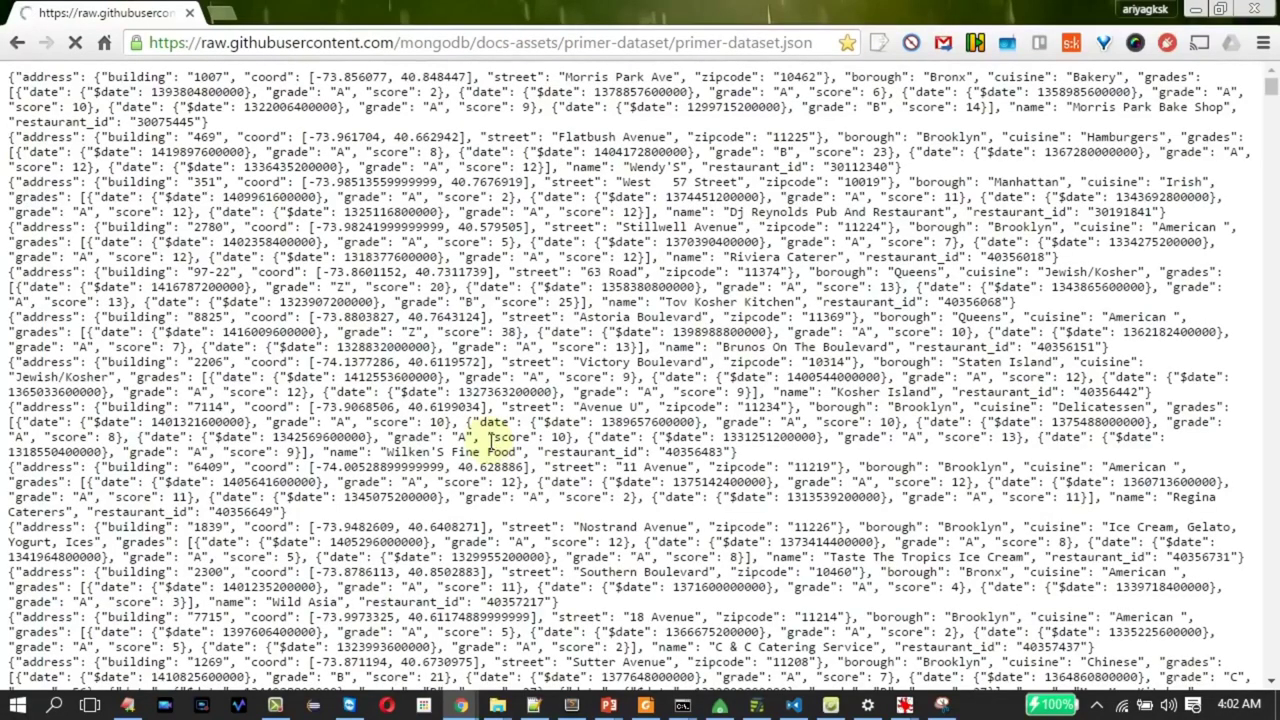
pyautogui.scroll(-15, 1271, 423)
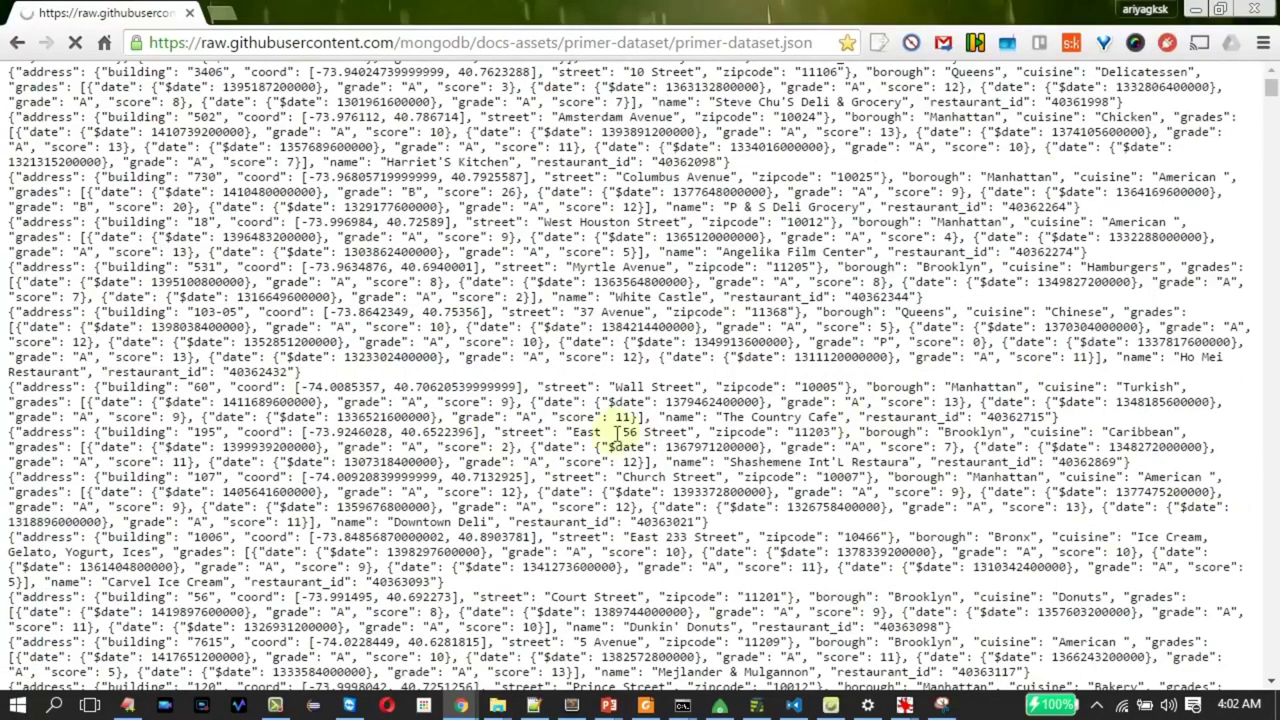
pyautogui.click(259, 226)
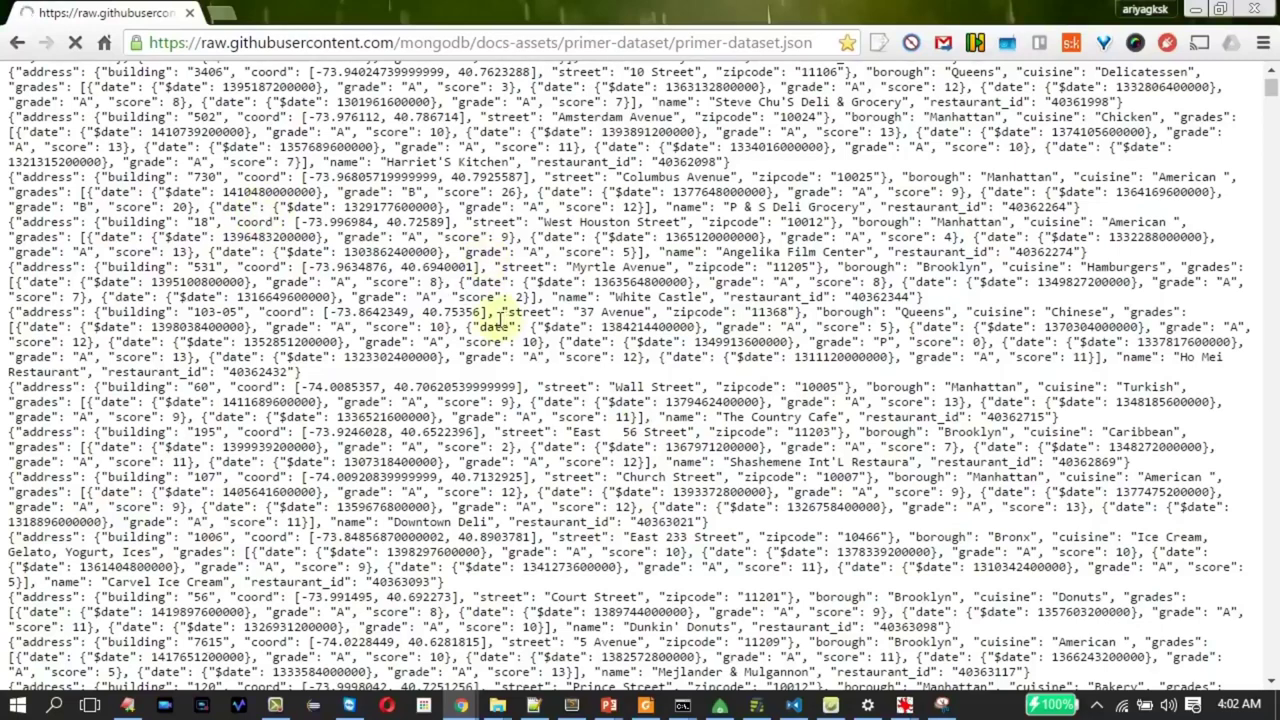
# Switch to the Aggregation with the Zip Code Data Set page and examine its title, sample output and aggregation examples
pyautogui.hotkey('alt', 'Tab')
pyautogui.hotkey('alt', 'Tab')
pyautogui.hotkey('alt', 'Tab')
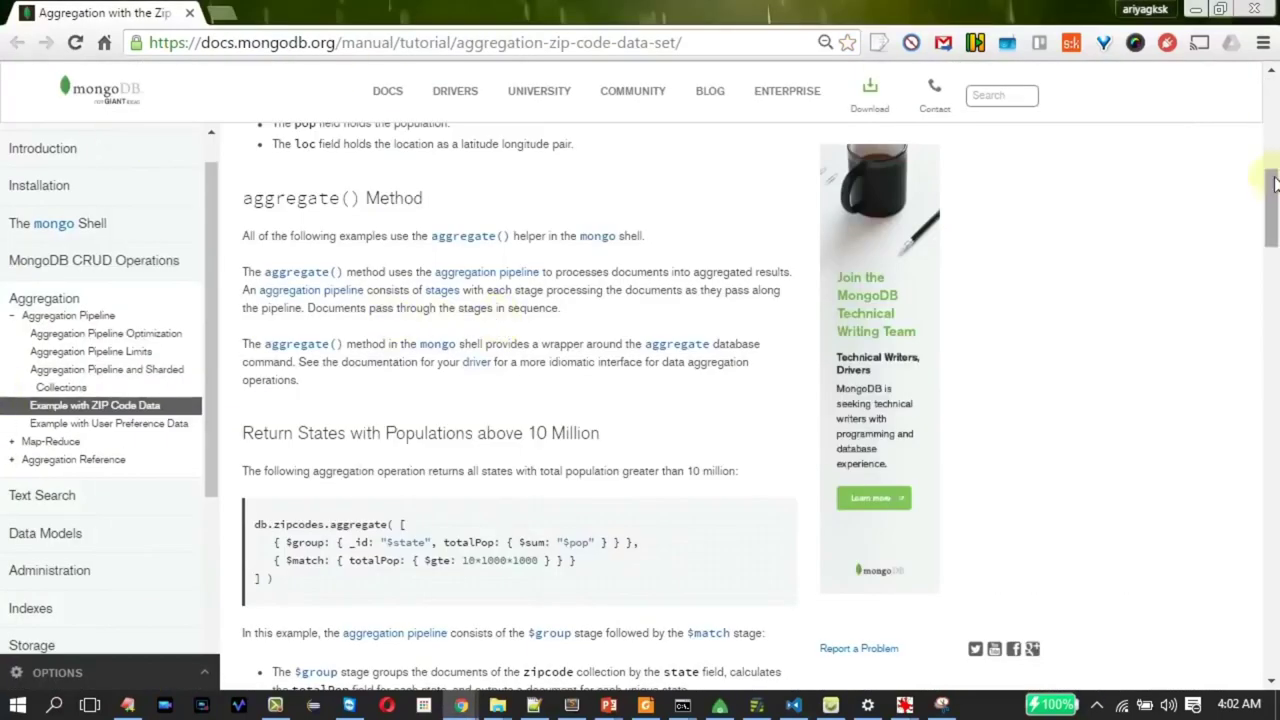
pyautogui.moveTo(1273, 215); pyautogui.dragTo(1274, 128)
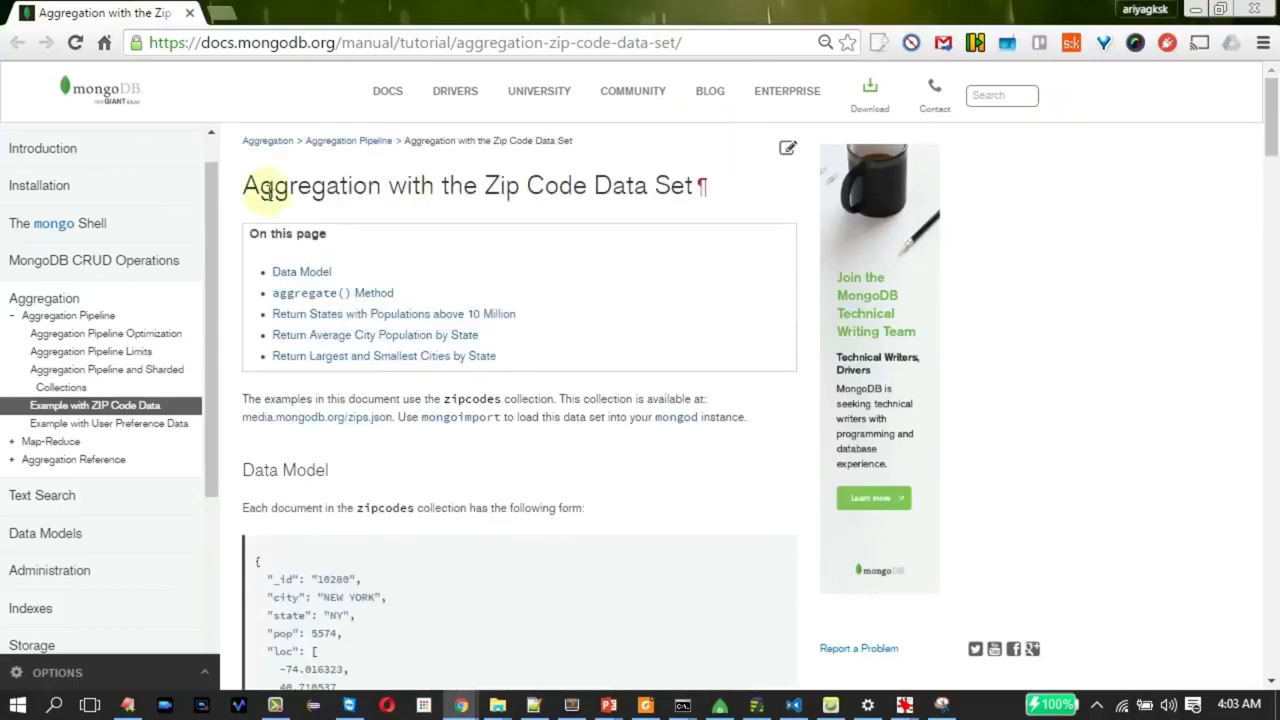
pyautogui.moveTo(259, 186); pyautogui.dragTo(648, 186)
pyautogui.moveTo(1273, 142); pyautogui.dragTo(1273, 640)
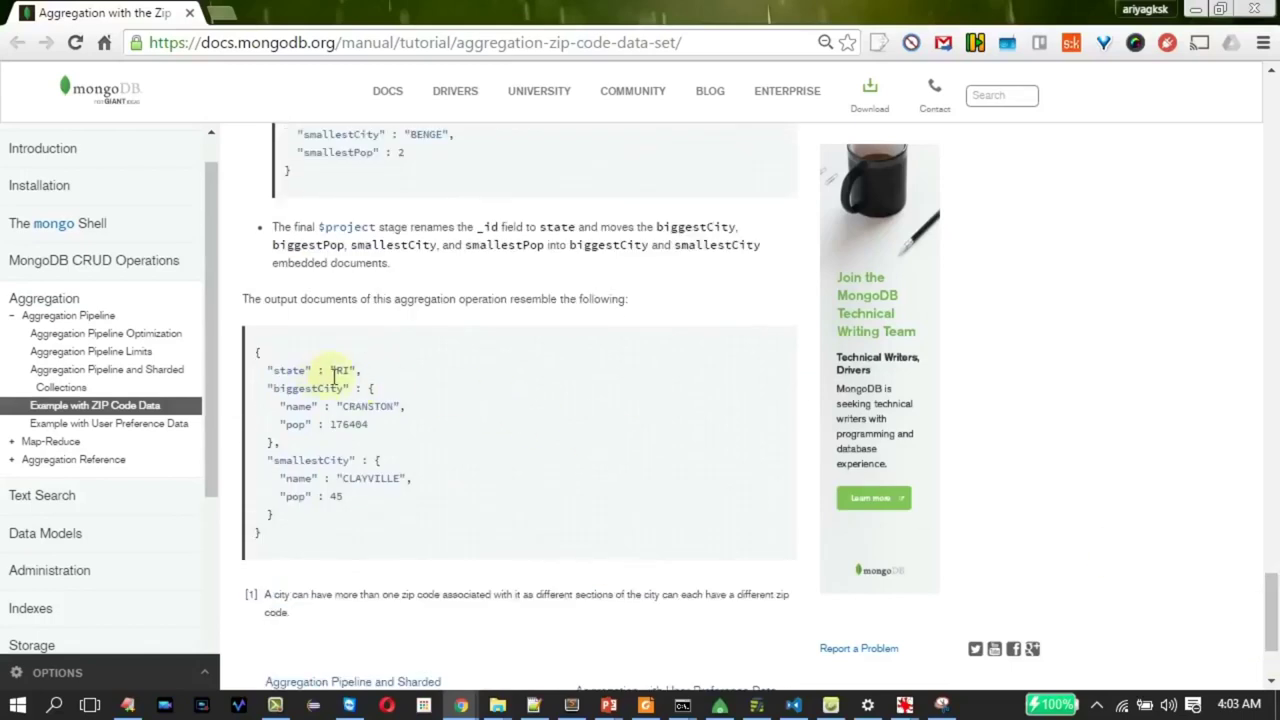
pyautogui.doubleClick(347, 428)
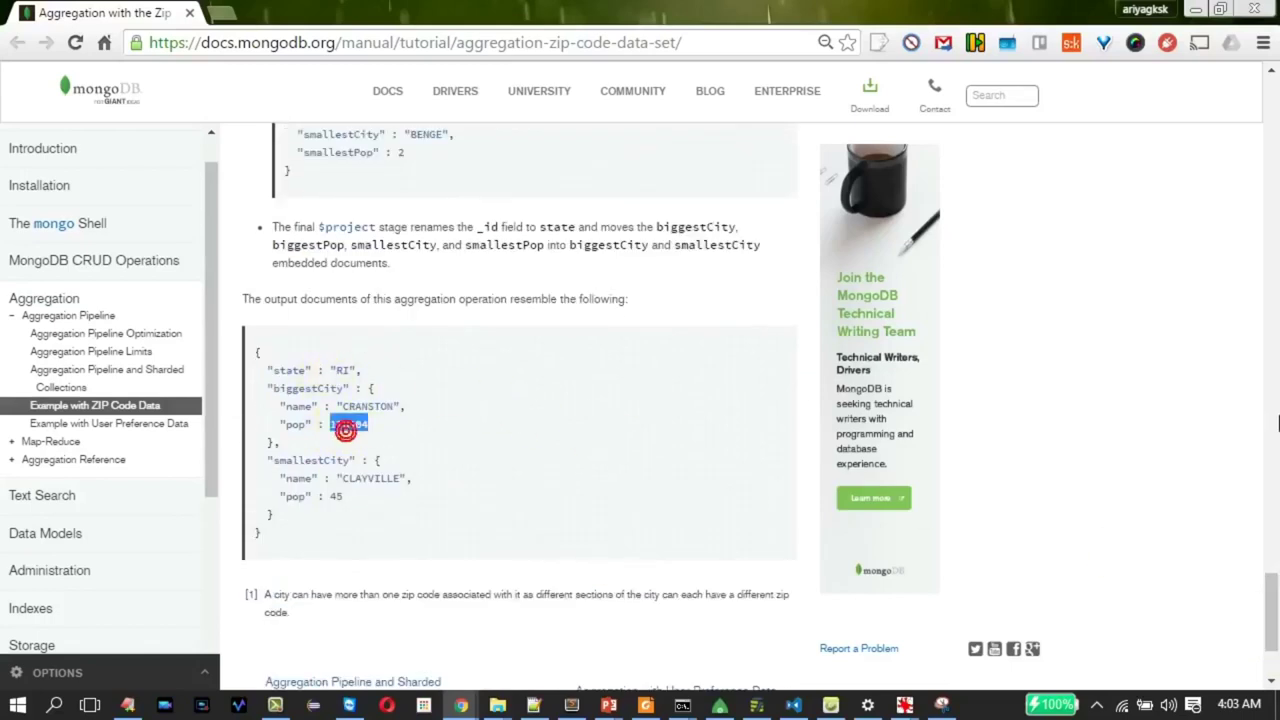
pyautogui.moveTo(1274, 609); pyautogui.dragTo(1275, 472)
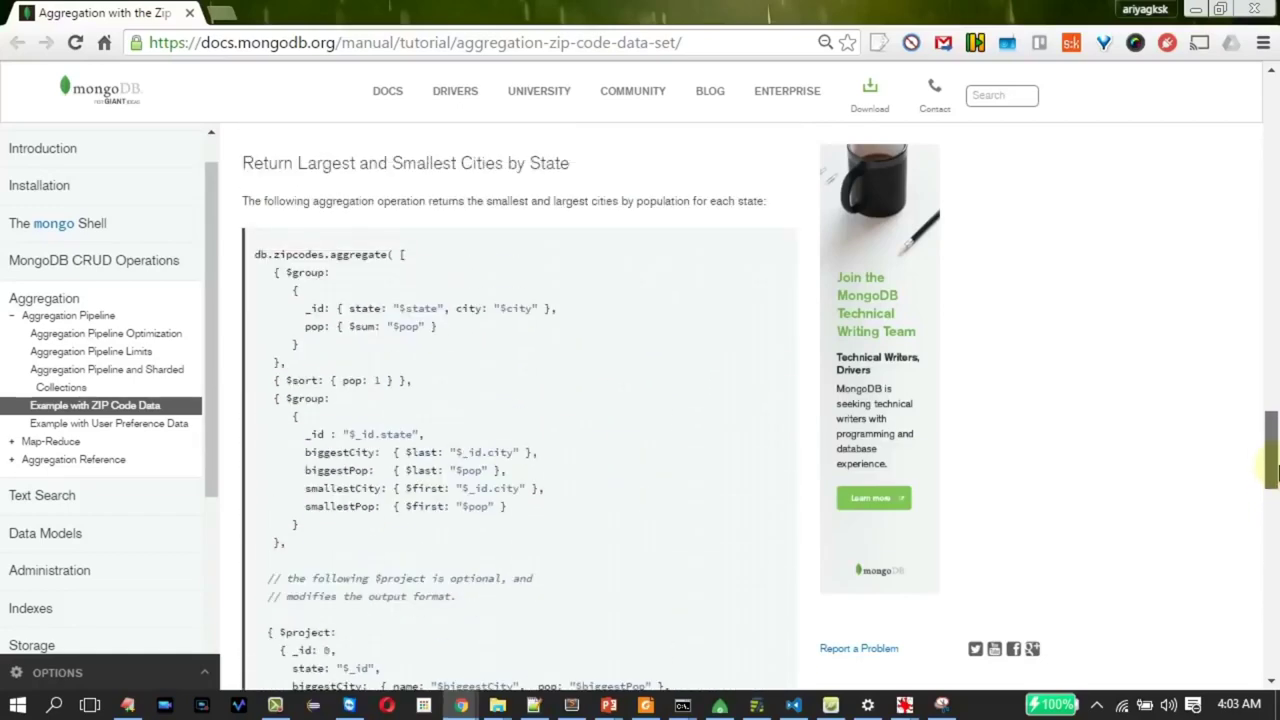
# Find ".json" on the page, review the sample zipcodes document, and open the linked zips.json data set
pyautogui.hotkey('ctrl', 'f')
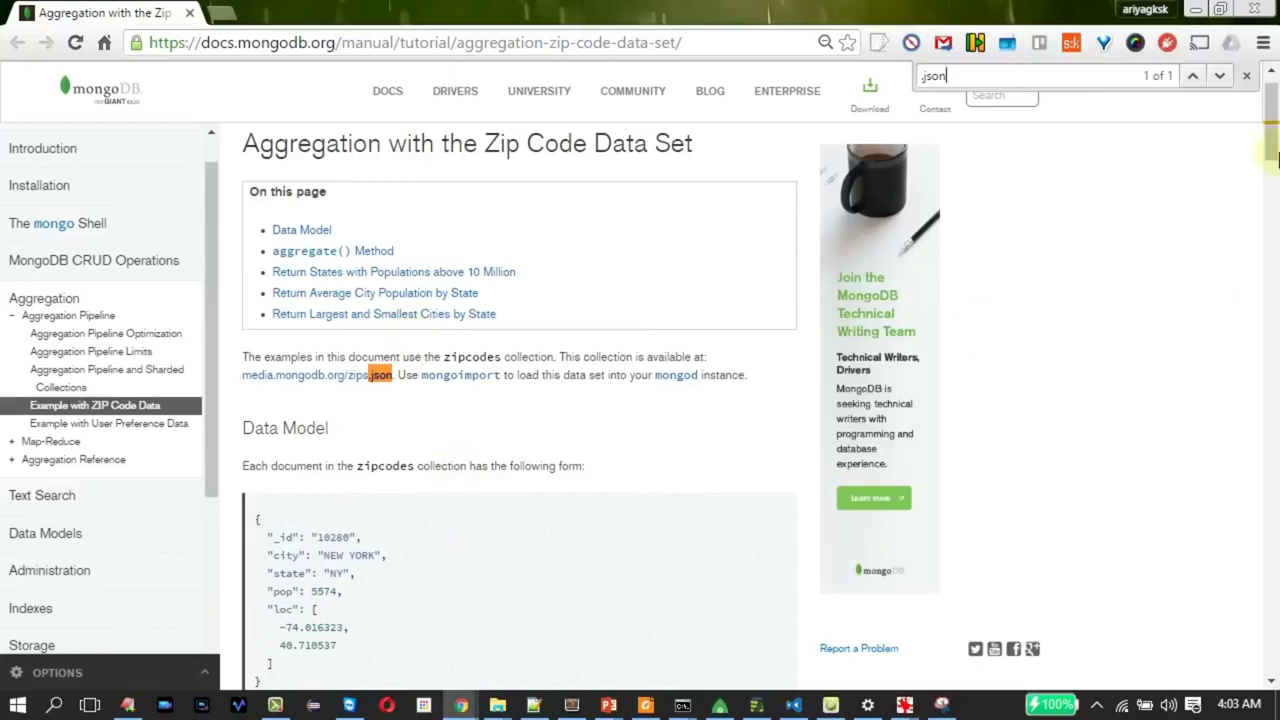
pyautogui.moveTo(1272, 133); pyautogui.dragTo(1272, 146)
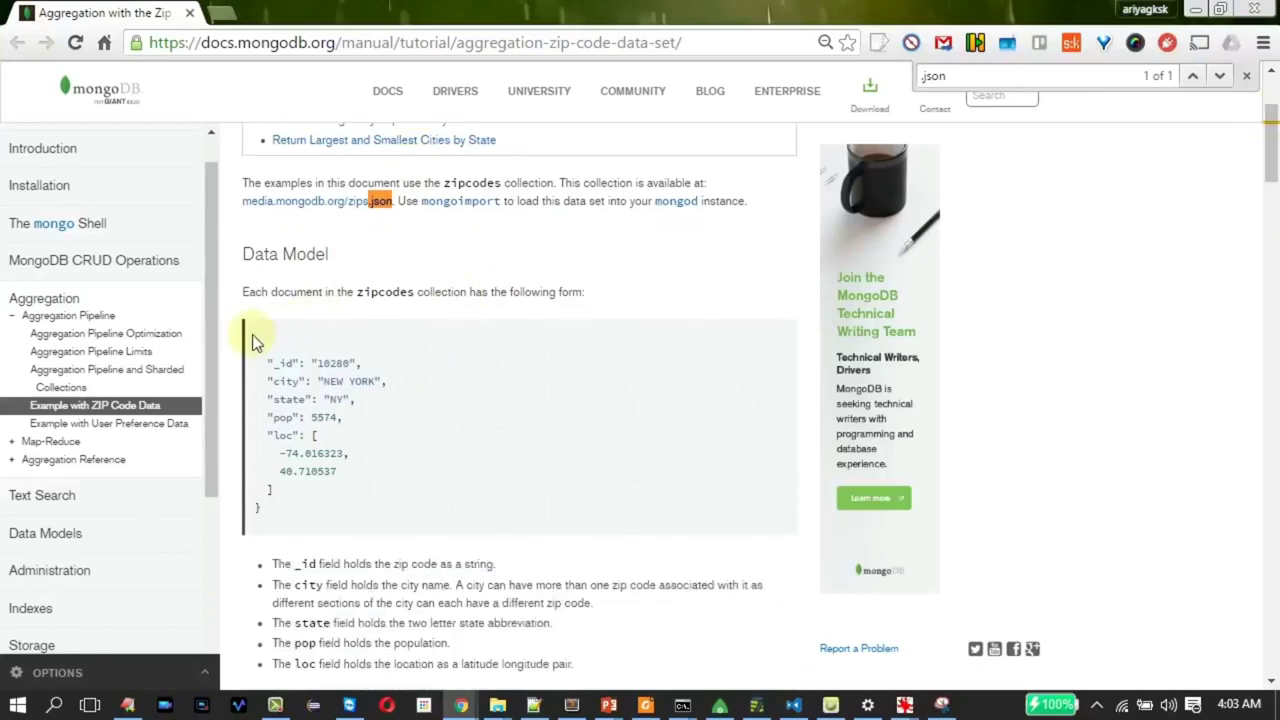
pyautogui.moveTo(258, 363); pyautogui.dragTo(297, 515)
pyautogui.moveTo(1272, 152)
pyautogui.mouseDown()
pyautogui.moveTo(1275, 268)
pyautogui.moveTo(1274, 148)
pyautogui.mouseUp()
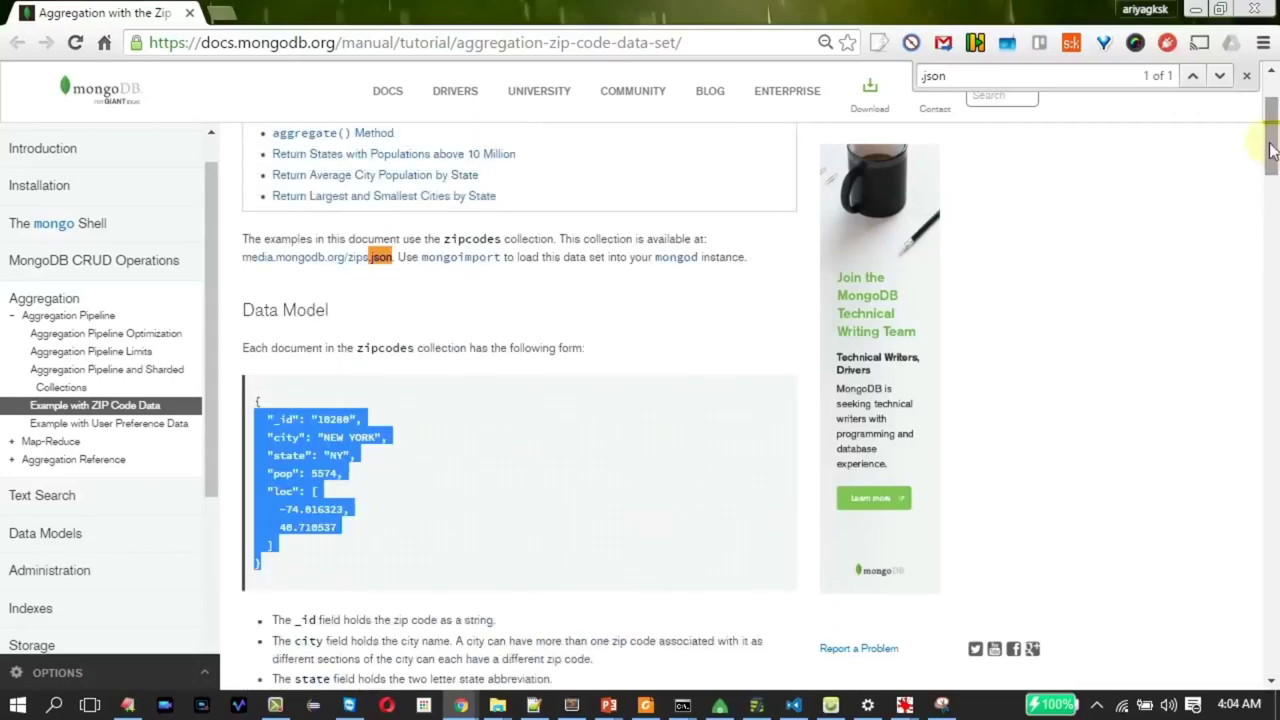
pyautogui.click(318, 258)
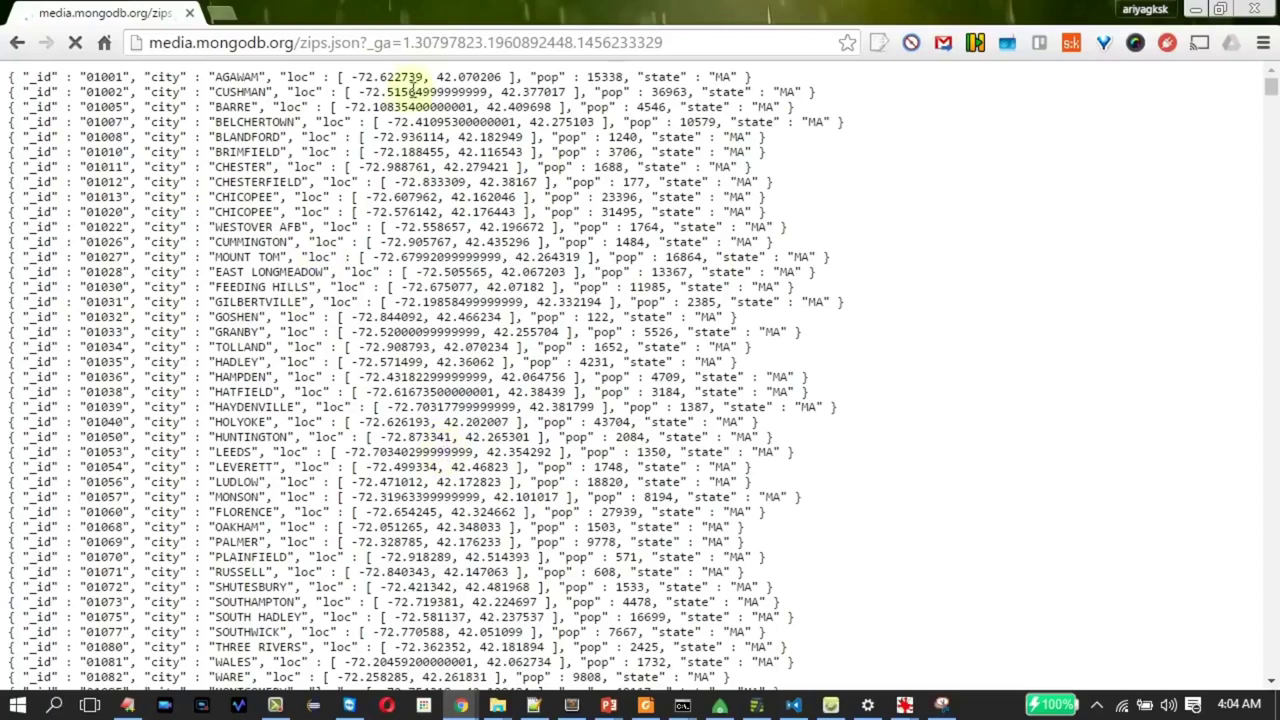
# Check the data set's web address and save the zip code data to the Downloads folder as zips.json
pyautogui.doubleClick(407, 48)
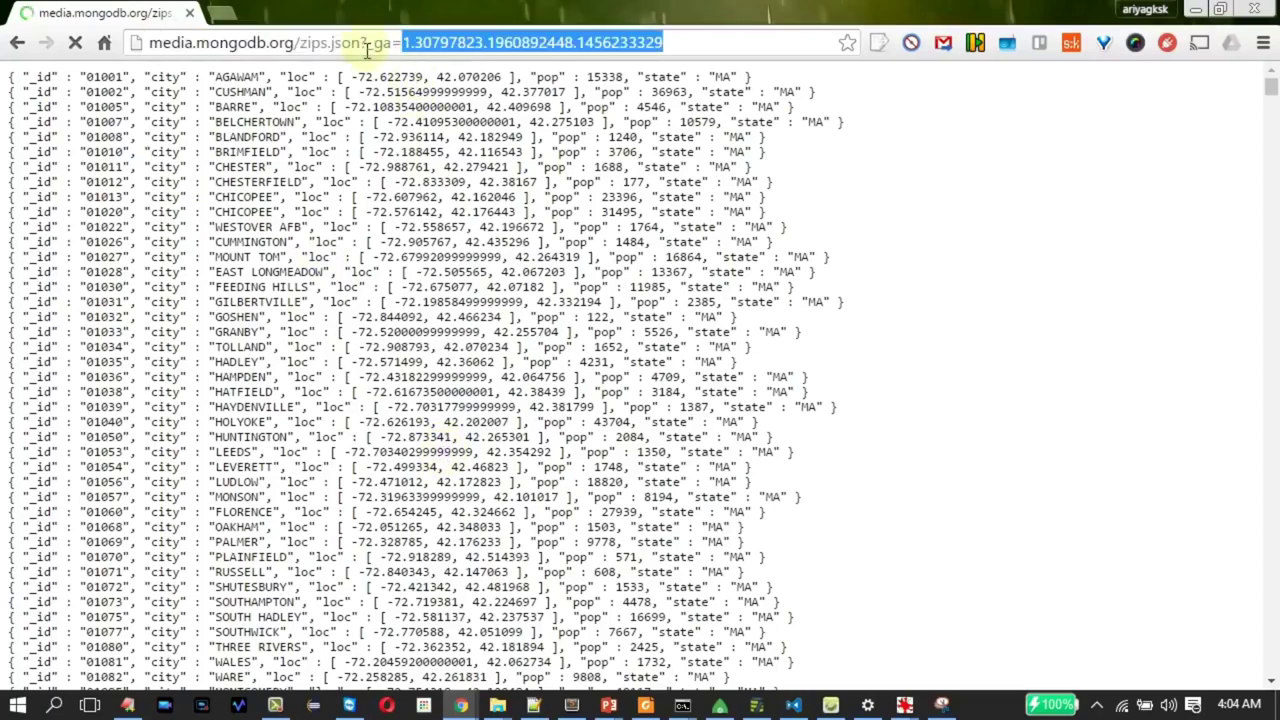
pyautogui.click(365, 48)
pyautogui.hotkey('ctrl', 'a')
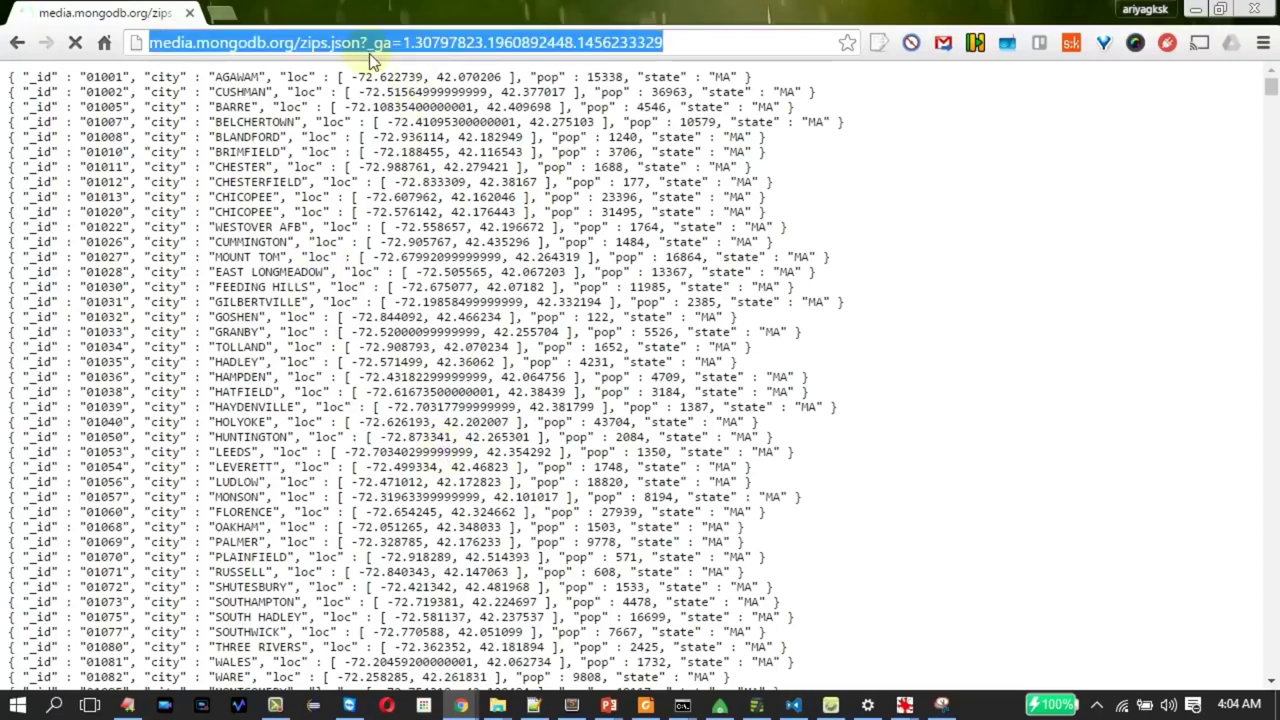
pyautogui.click(379, 253)
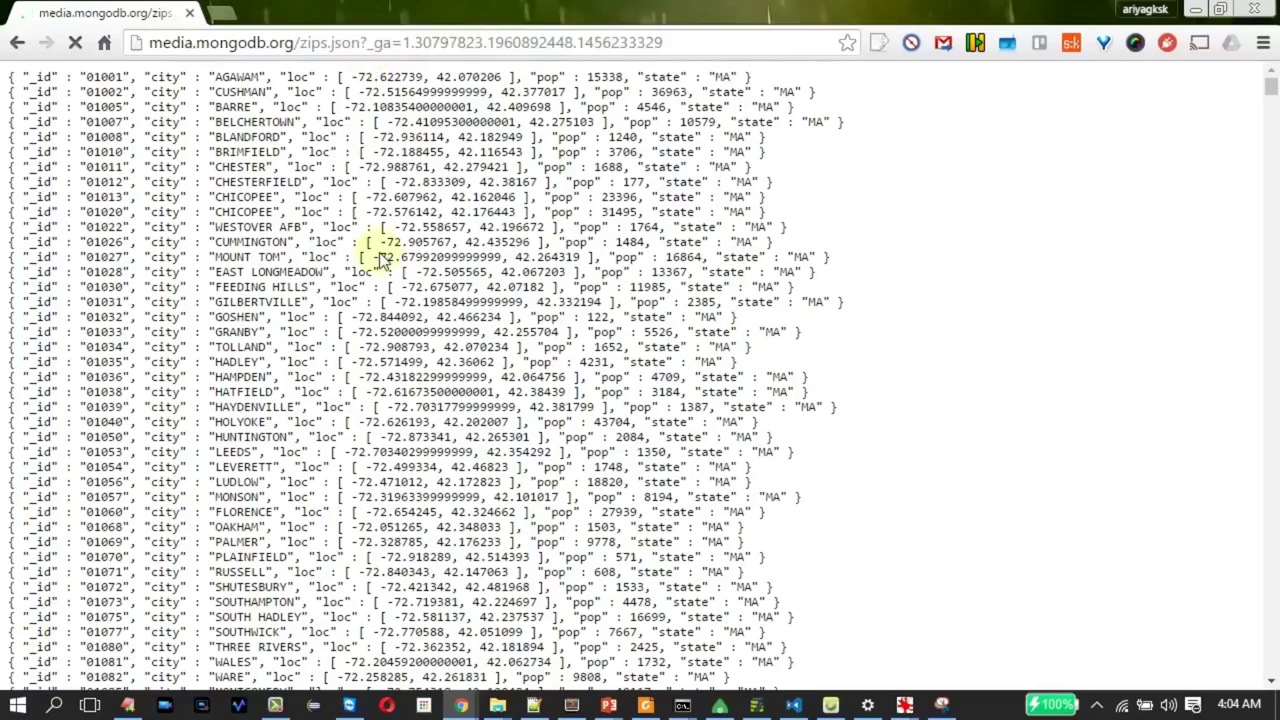
pyautogui.rightClick(378, 256)
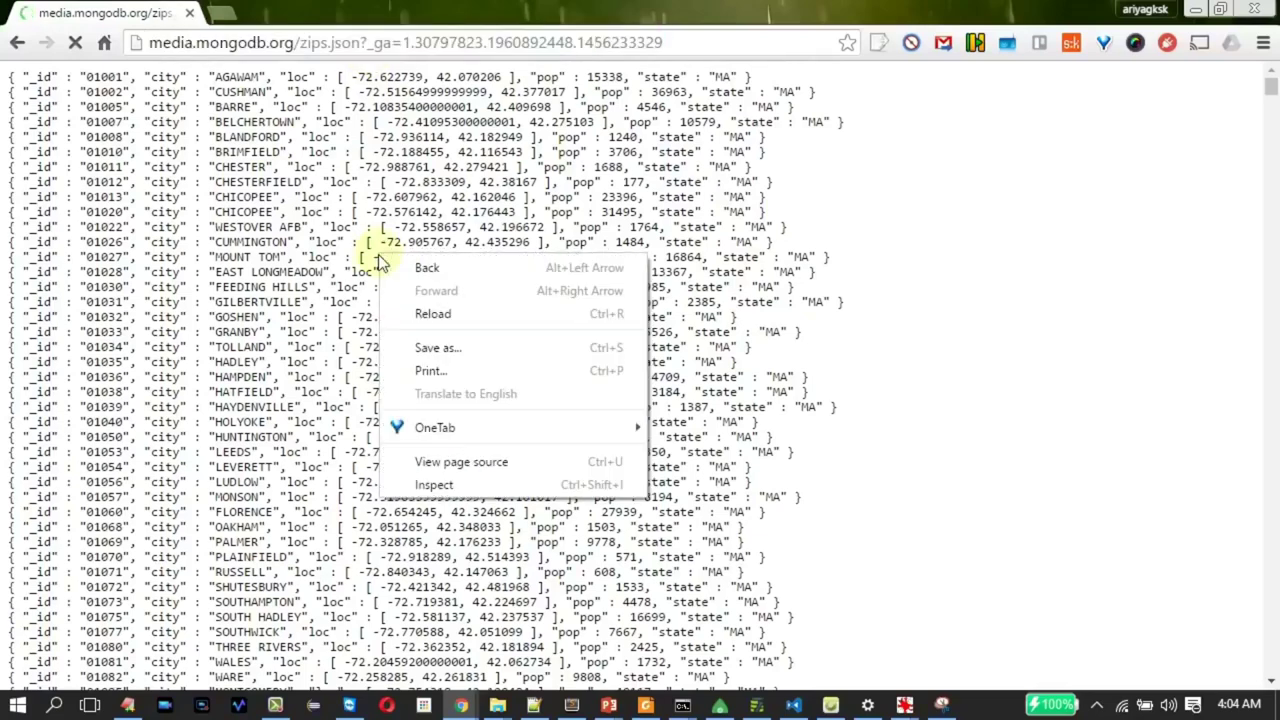
pyautogui.click(439, 353)
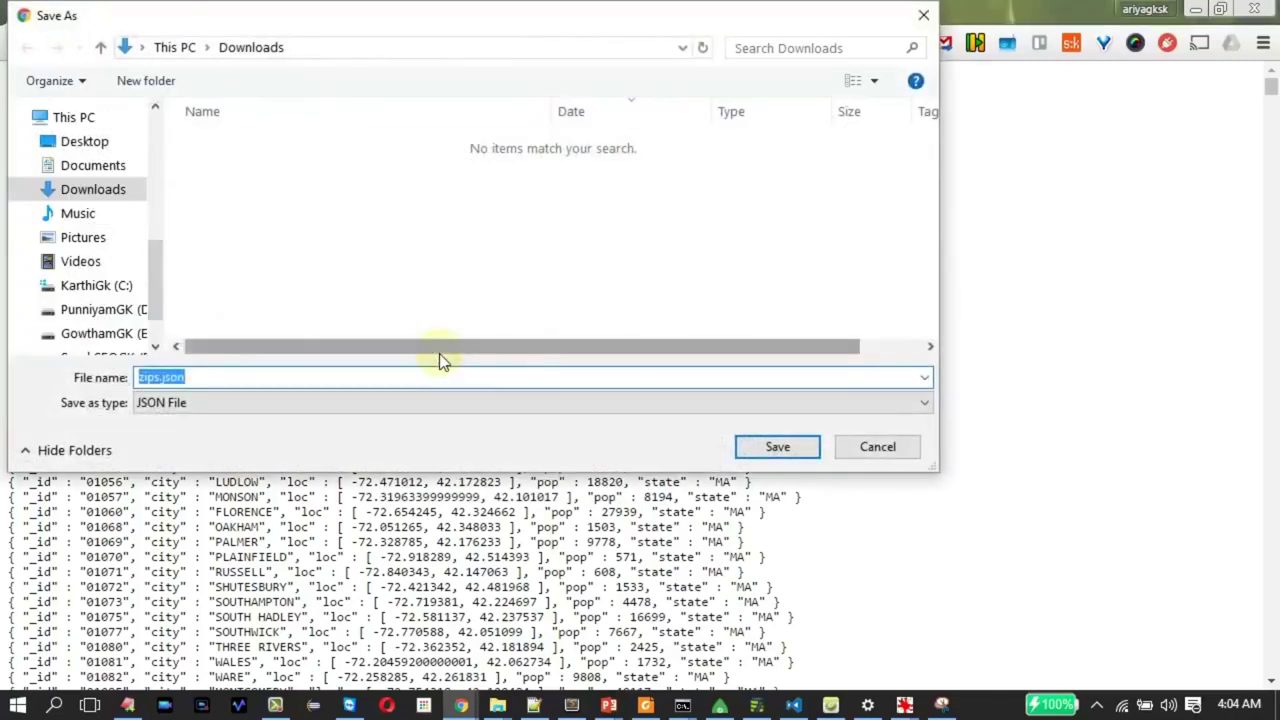
pyautogui.click(778, 447)
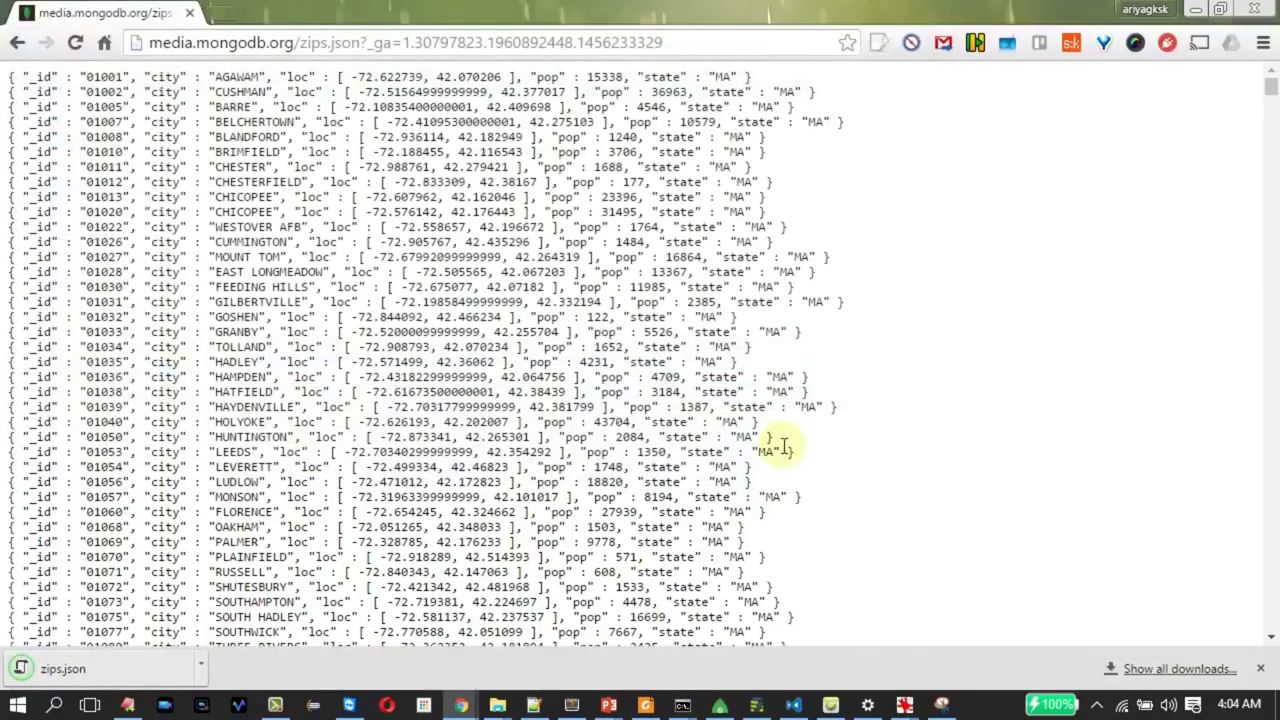
# Switch to the restaurants data, save it to Downloads as primer-dataset.json without the .txt extension, and open the downloaded file
pyautogui.hotkey('alt', 'Tab')
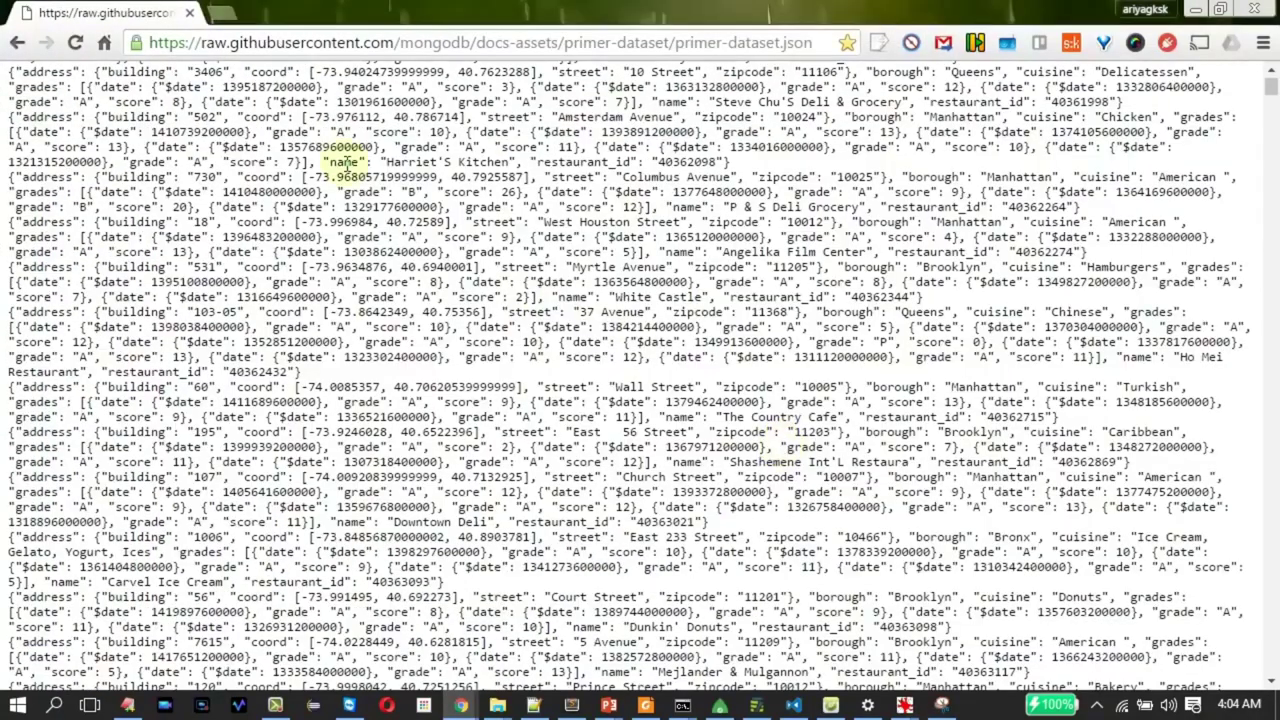
pyautogui.rightClick(347, 163)
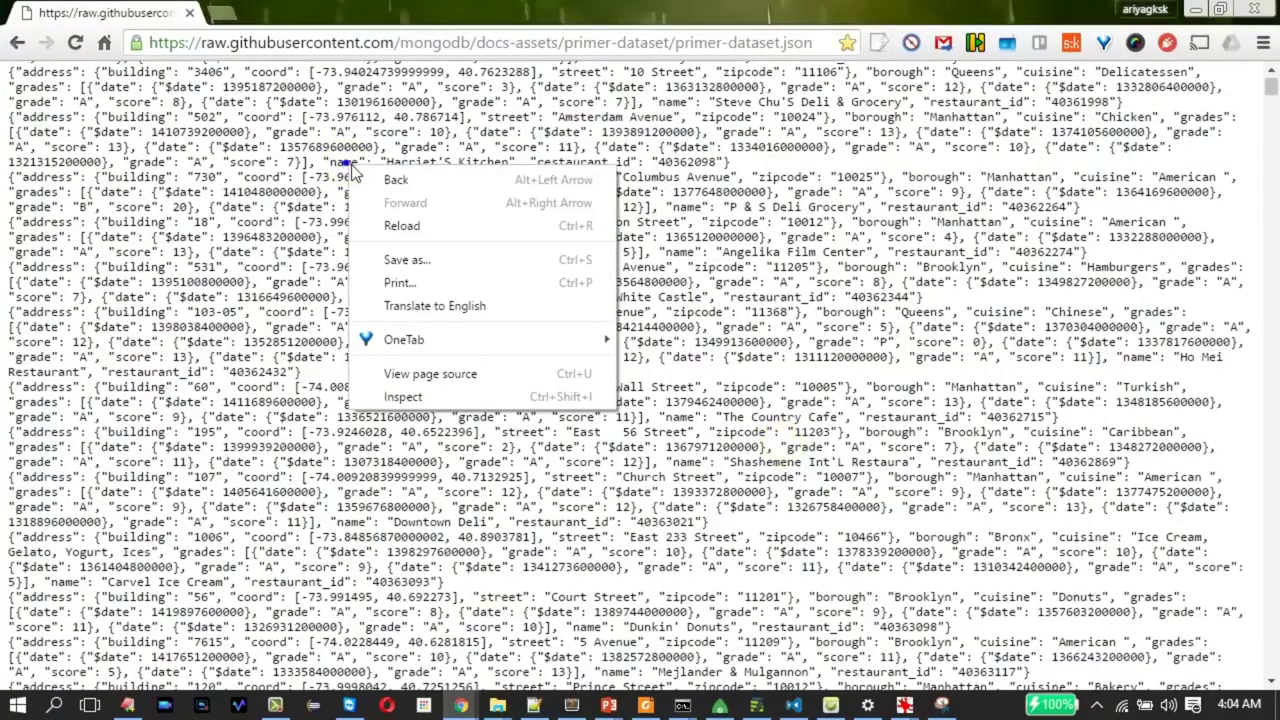
pyautogui.click(419, 264)
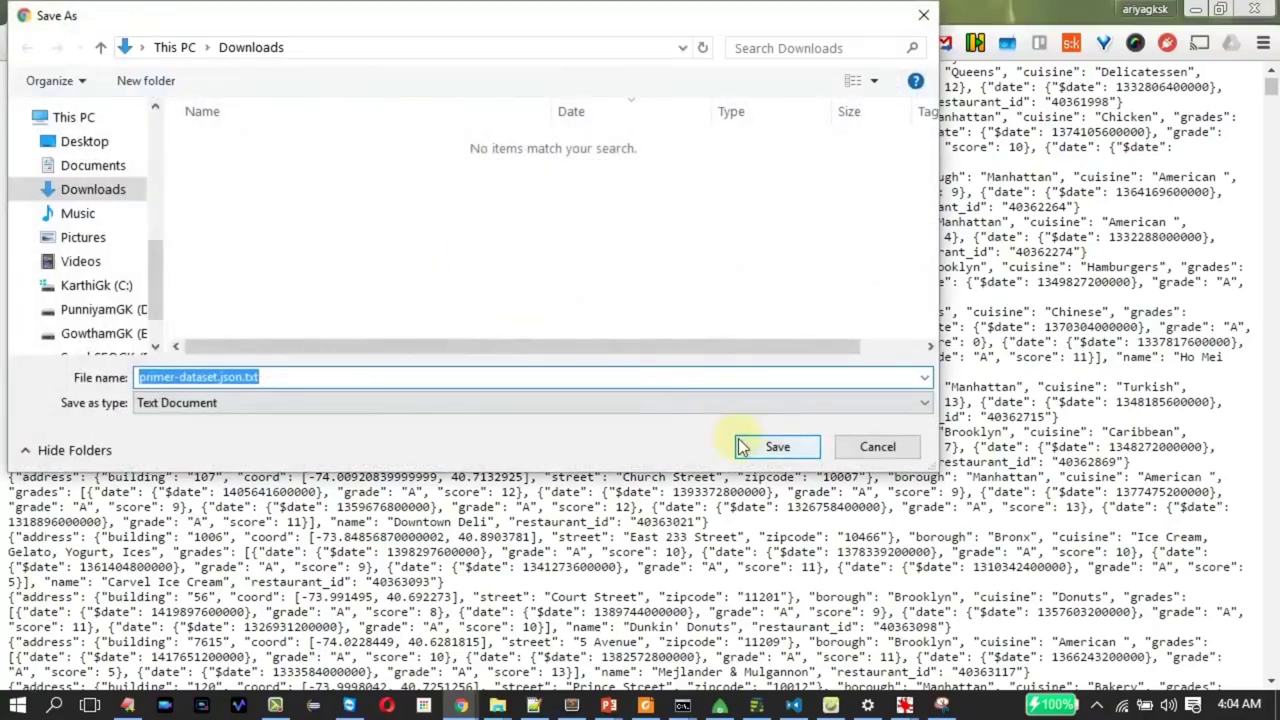
pyautogui.click(423, 382)
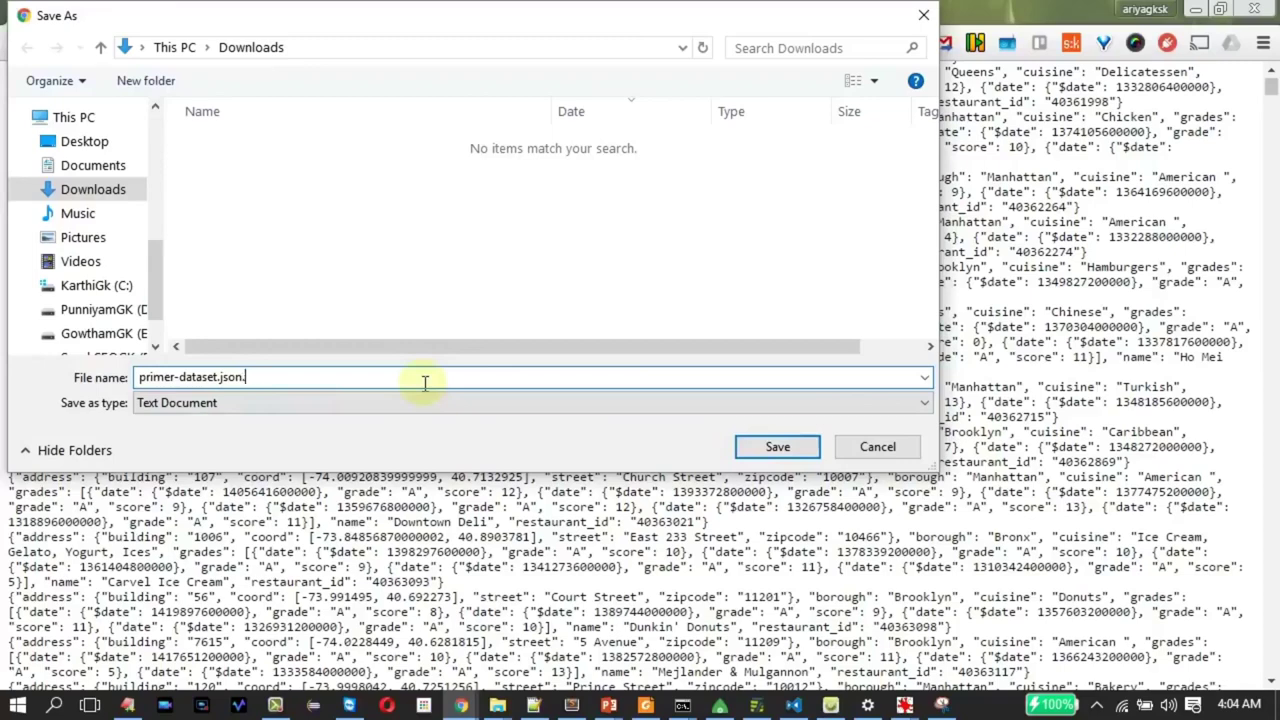
pyautogui.press('Return')
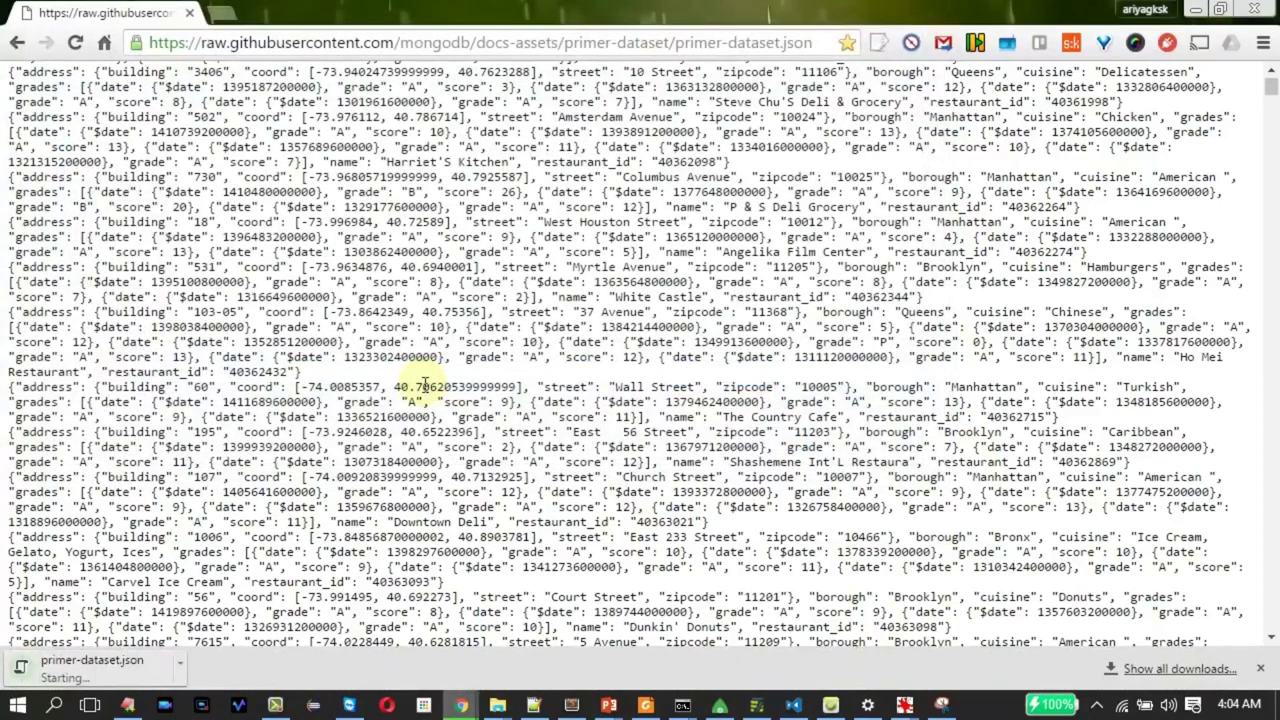
pyautogui.click(100, 669)
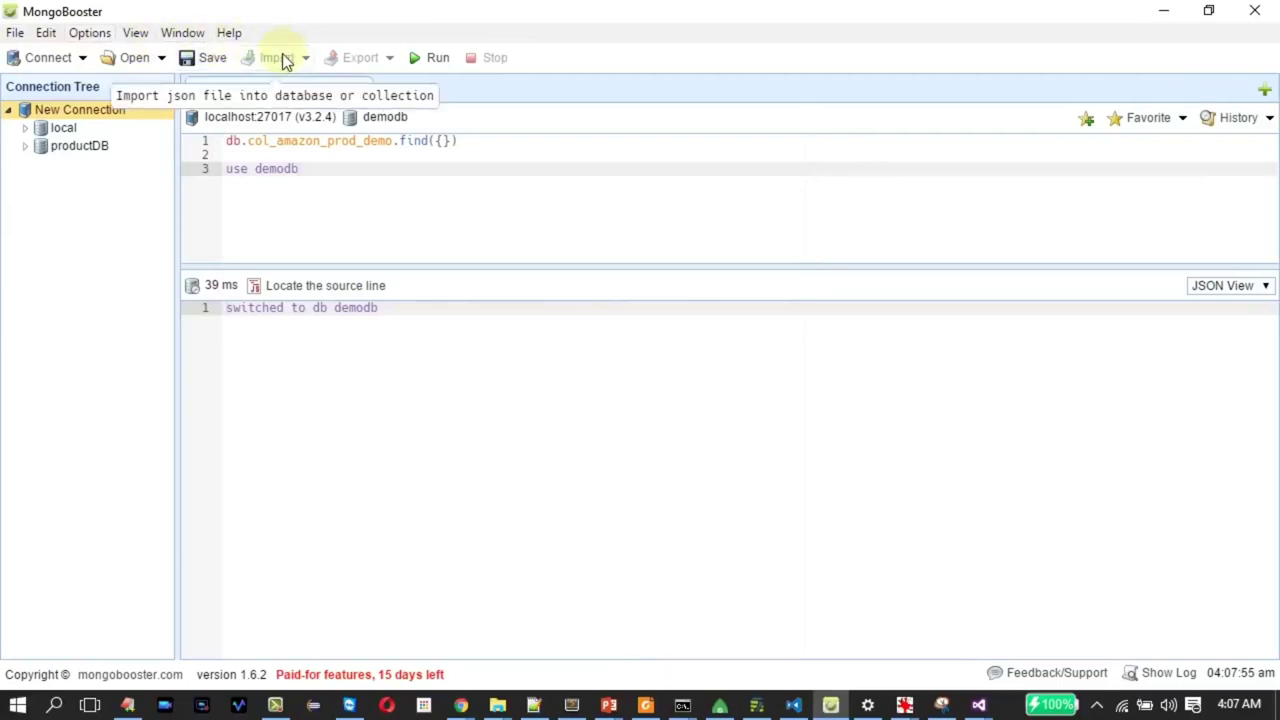
# Create a database named mongodb_team on the New Connection server
pyautogui.rightClick(57, 112)
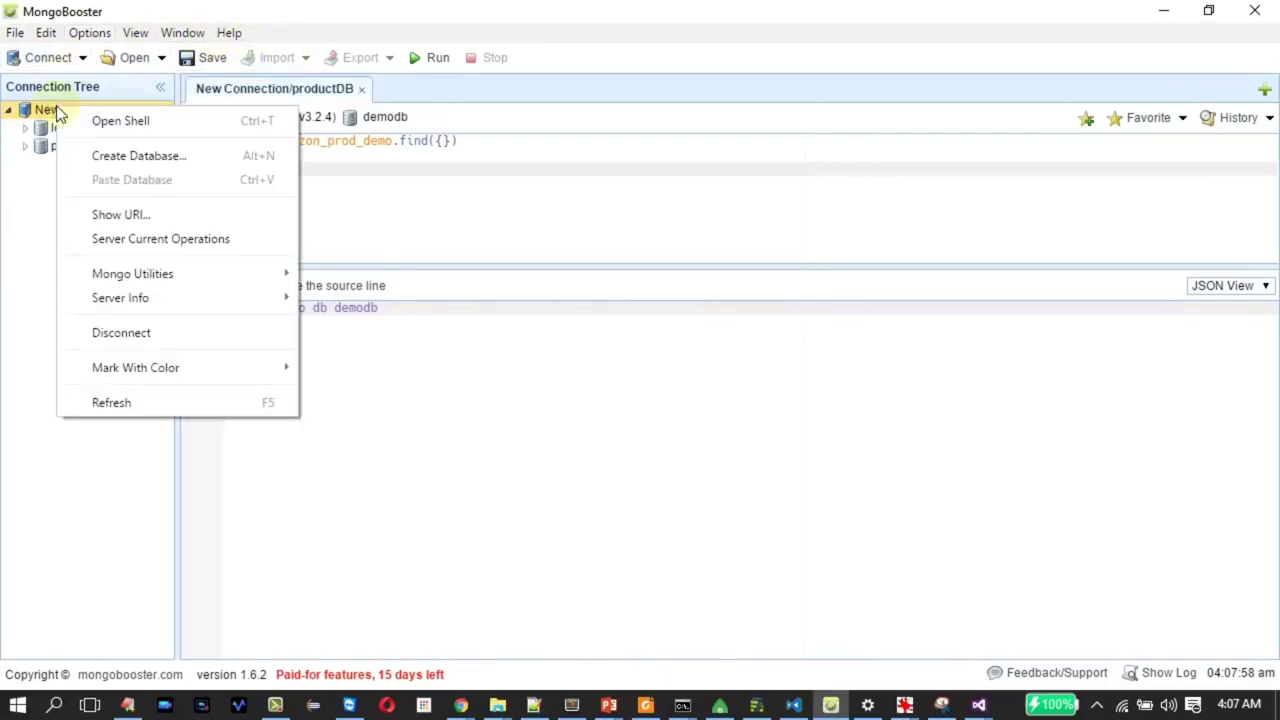
pyautogui.click(131, 157)
pyautogui.write('mongodb_team')
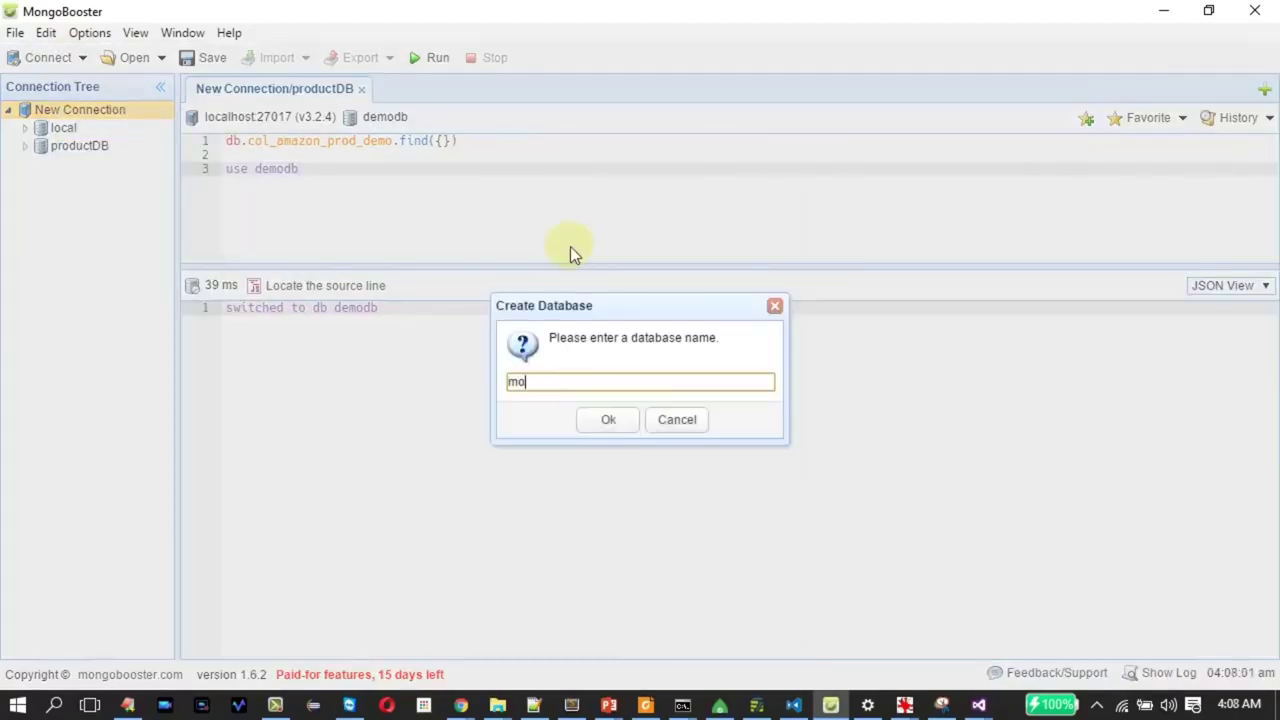
pyautogui.click(610, 420)
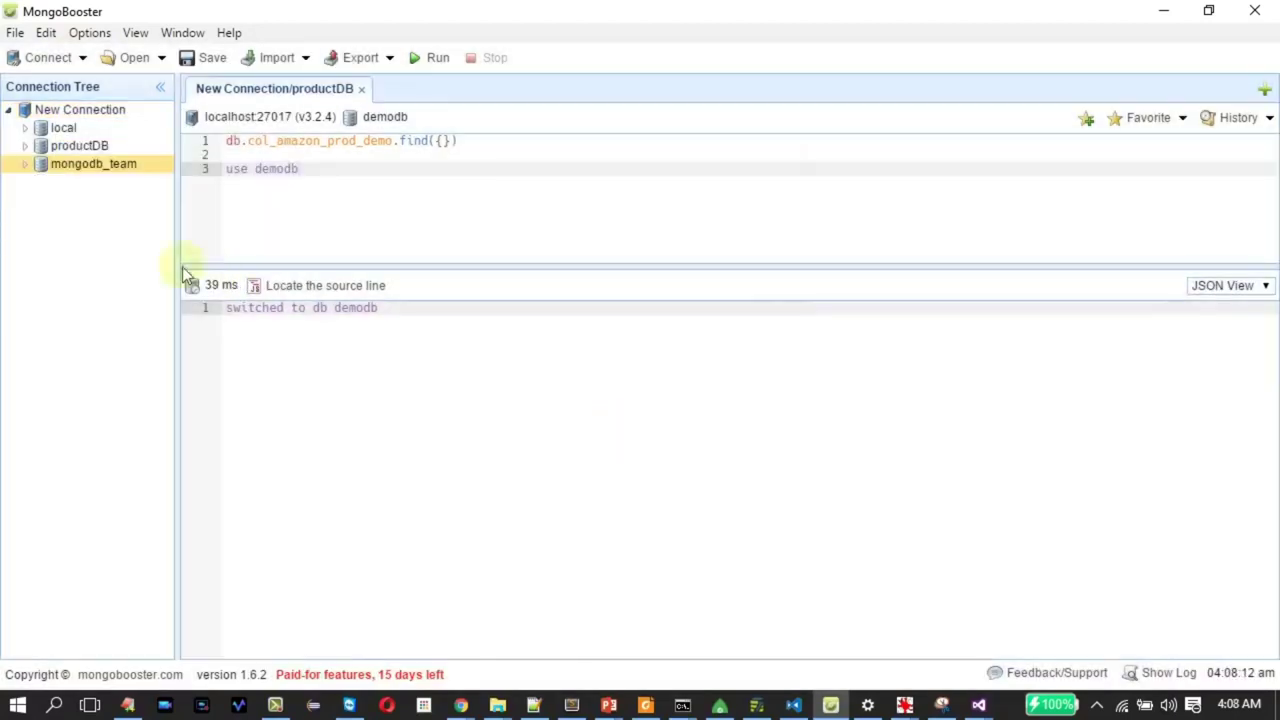
# Start a collection import into the mongodb_team database and add primer-dataset.json from the Downloads folder
pyautogui.rightClick(100, 165)
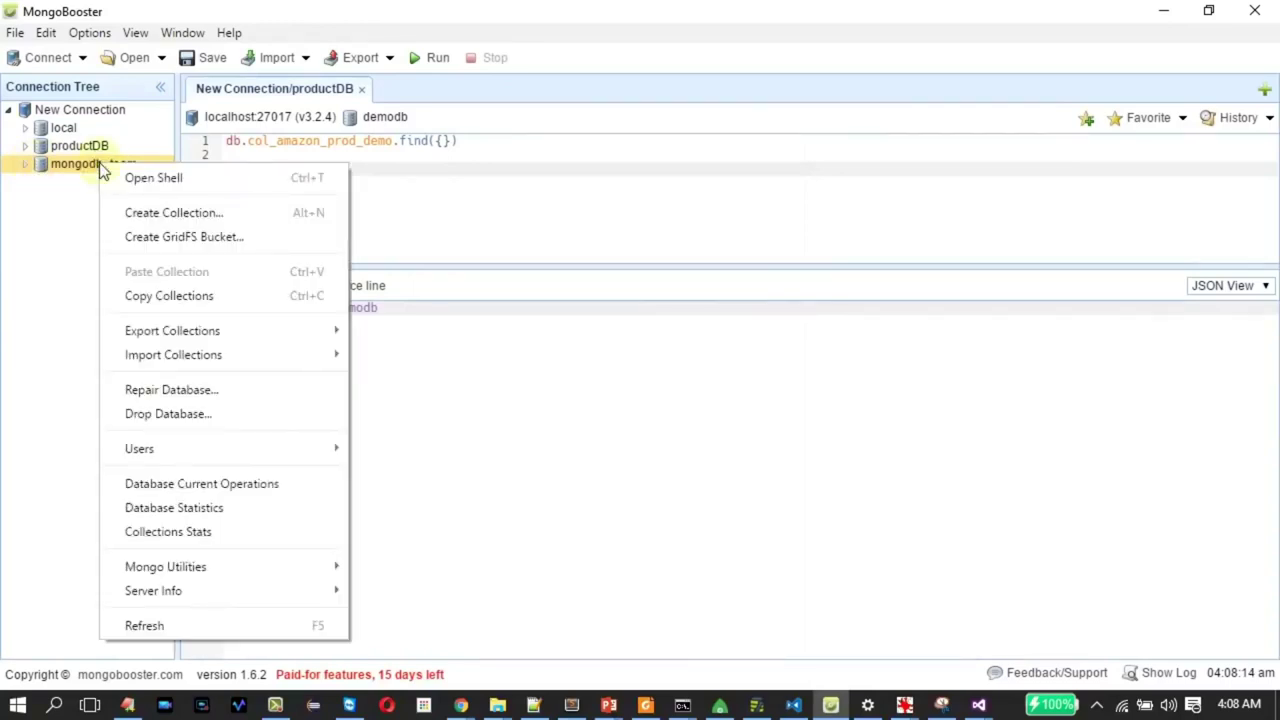
pyautogui.click(15, 33)
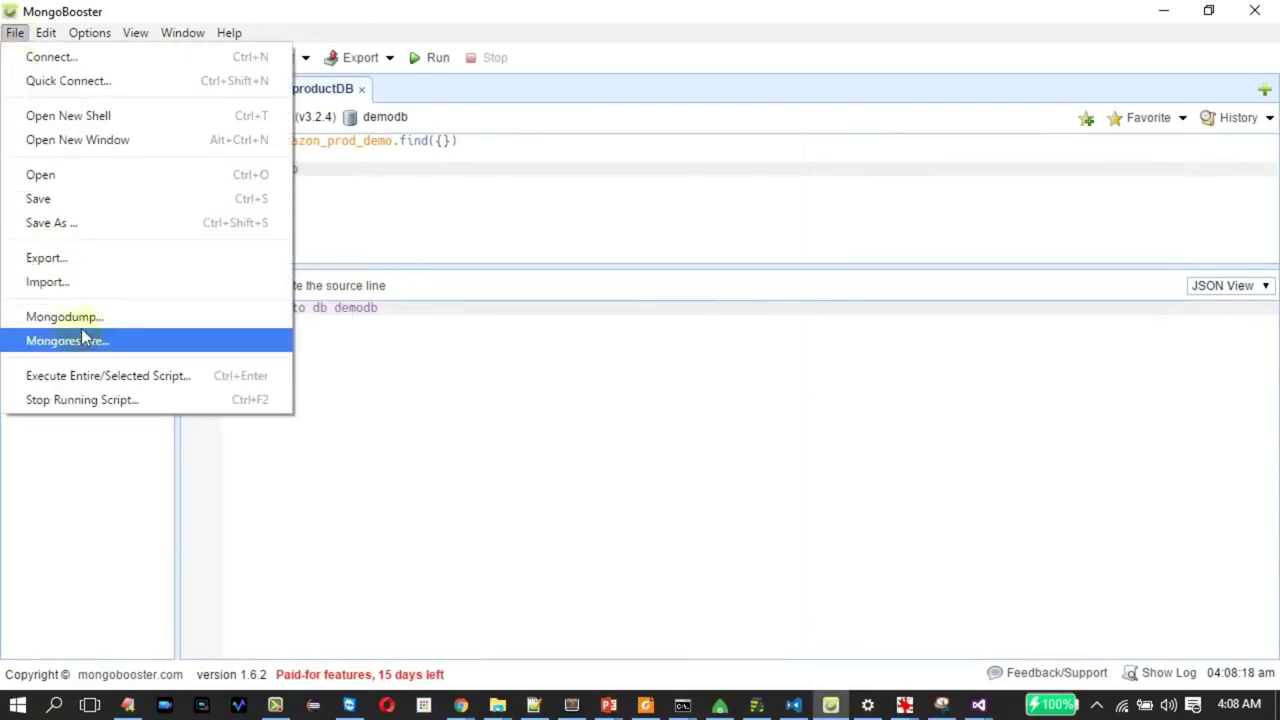
pyautogui.click(85, 287)
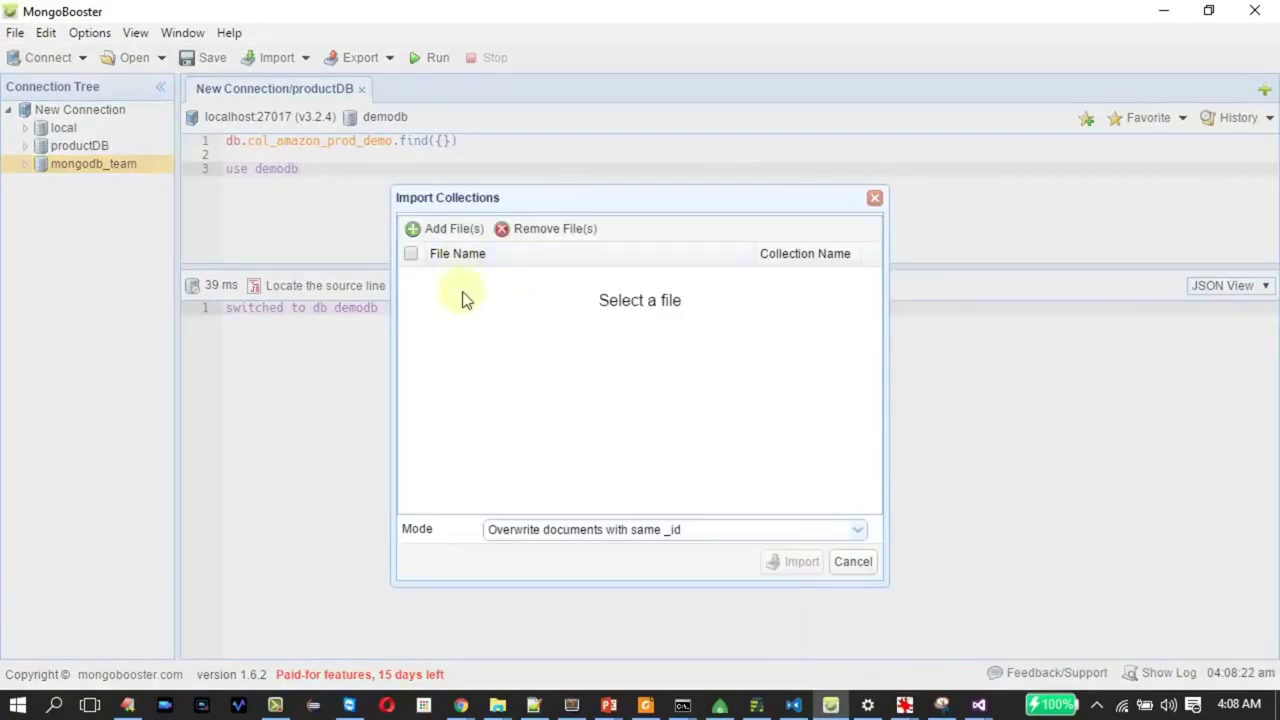
pyautogui.click(416, 234)
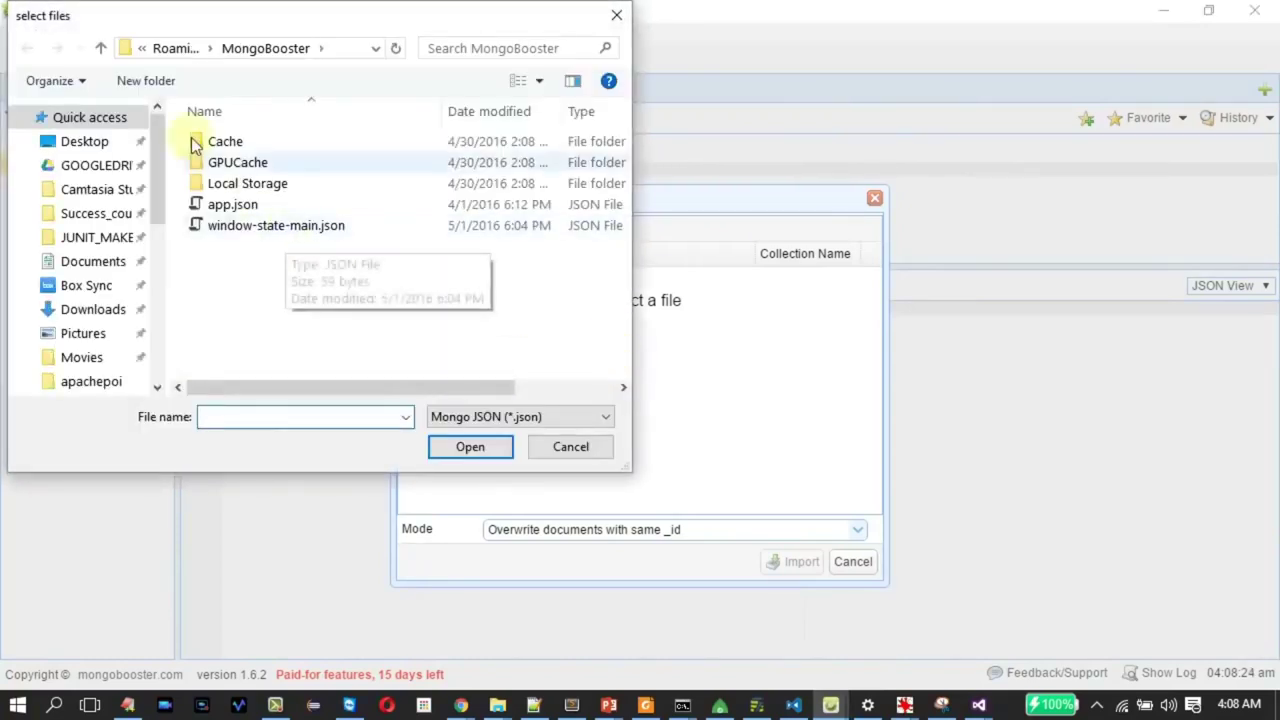
pyautogui.scroll(-1, 157, 160)
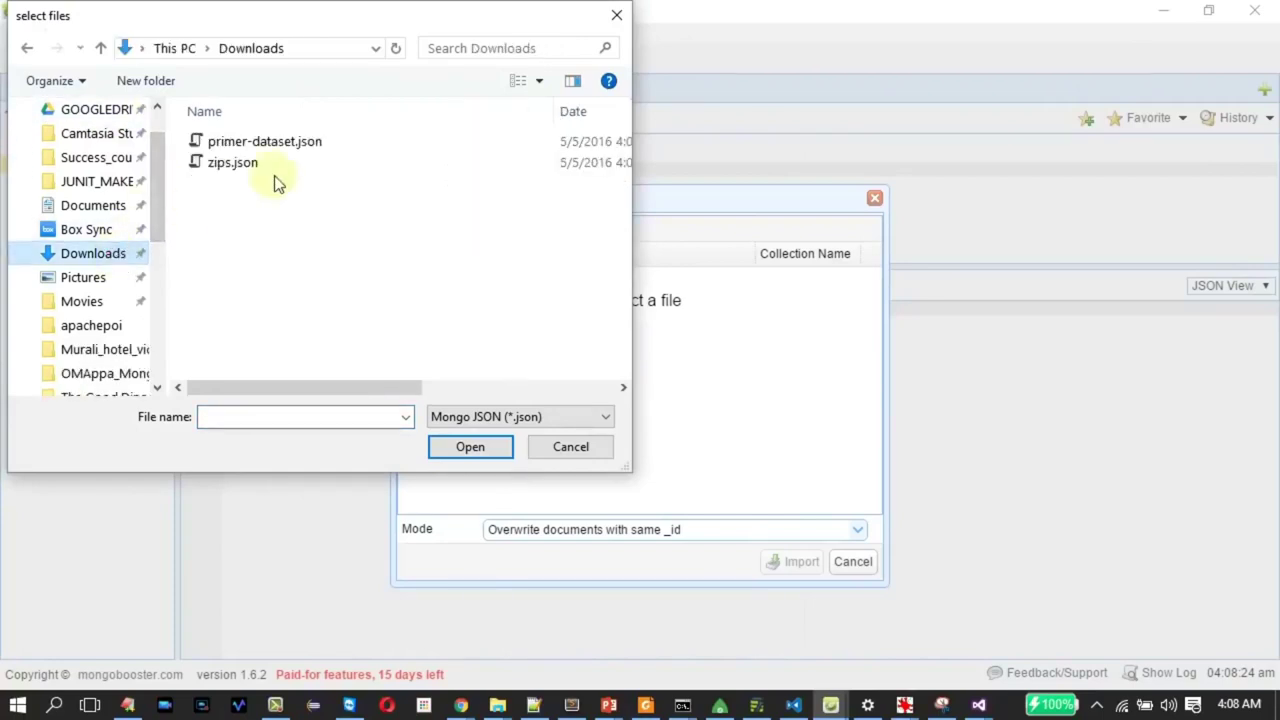
pyautogui.click(272, 150)
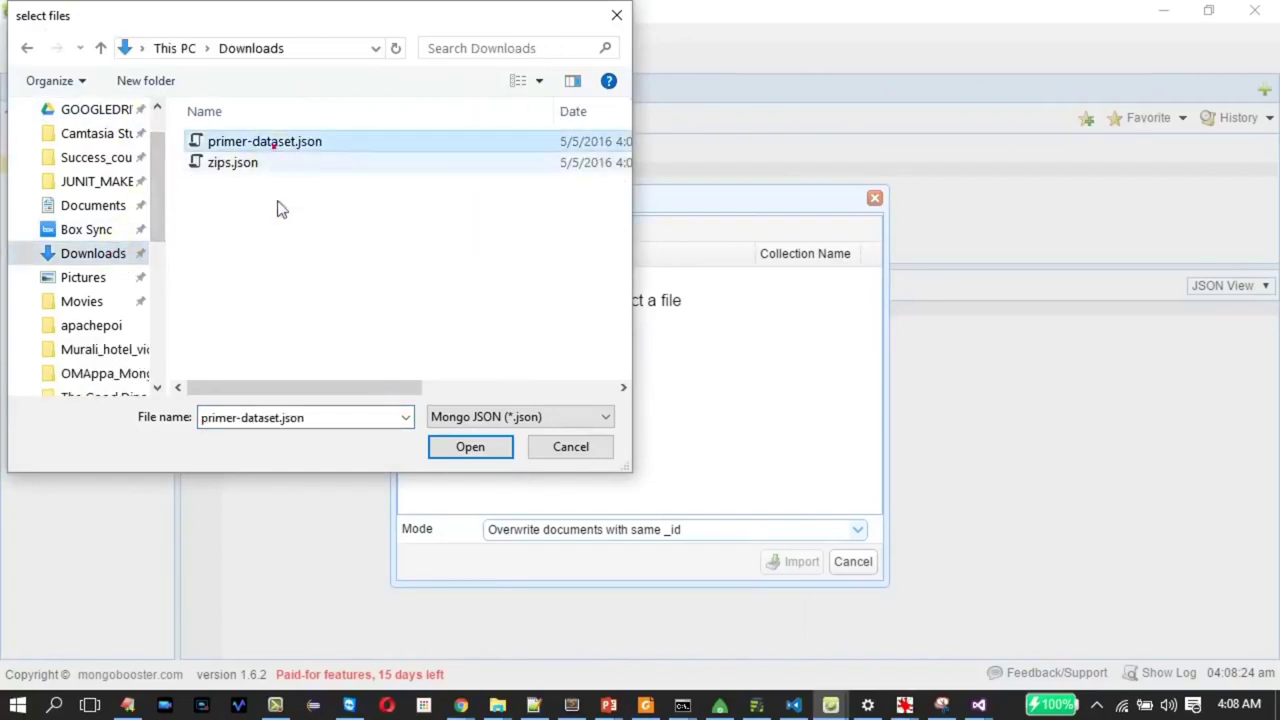
pyautogui.click(466, 446)
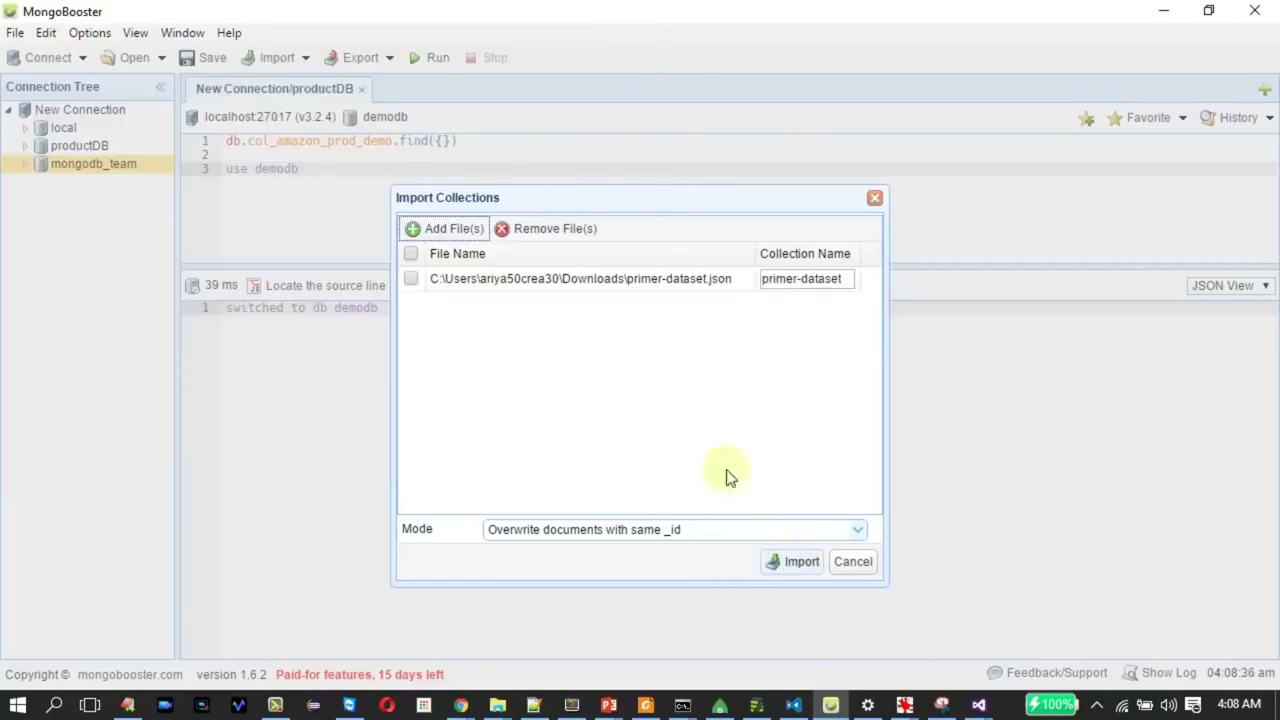
# Add zips.json to the import list and import both files, overwriting documents with the same _id
pyautogui.click(440, 230)
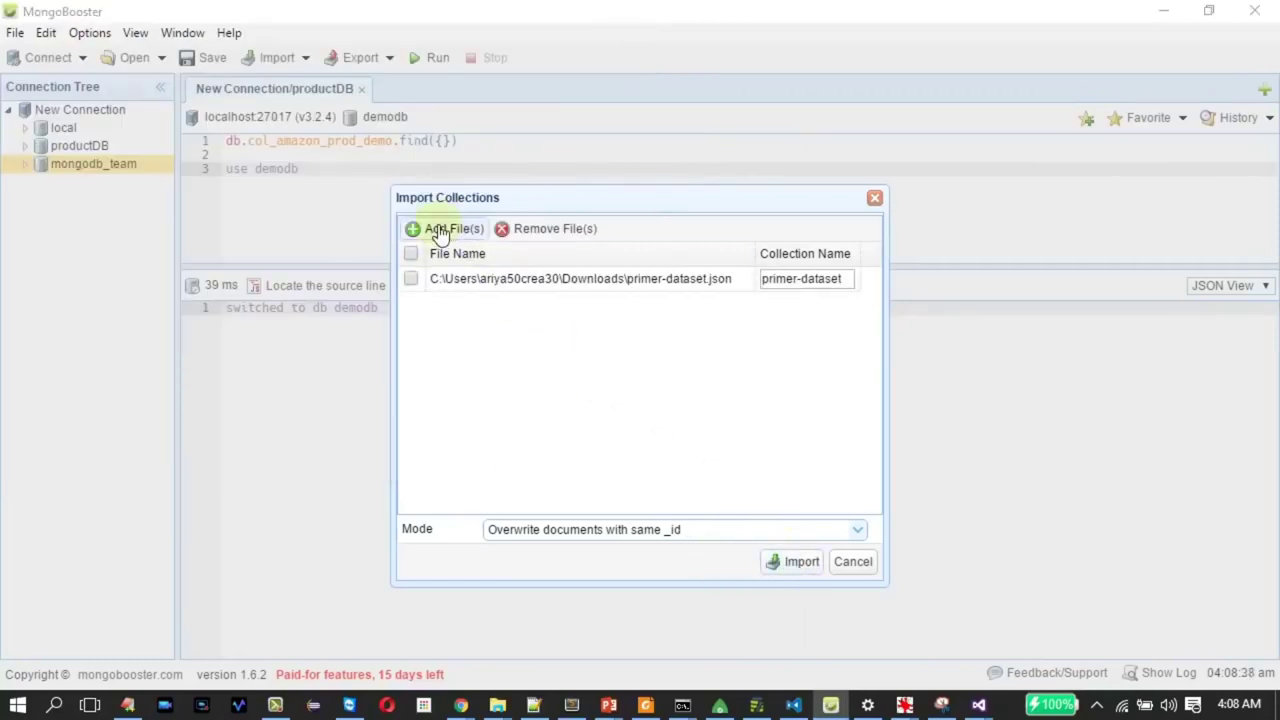
pyautogui.click(240, 163)
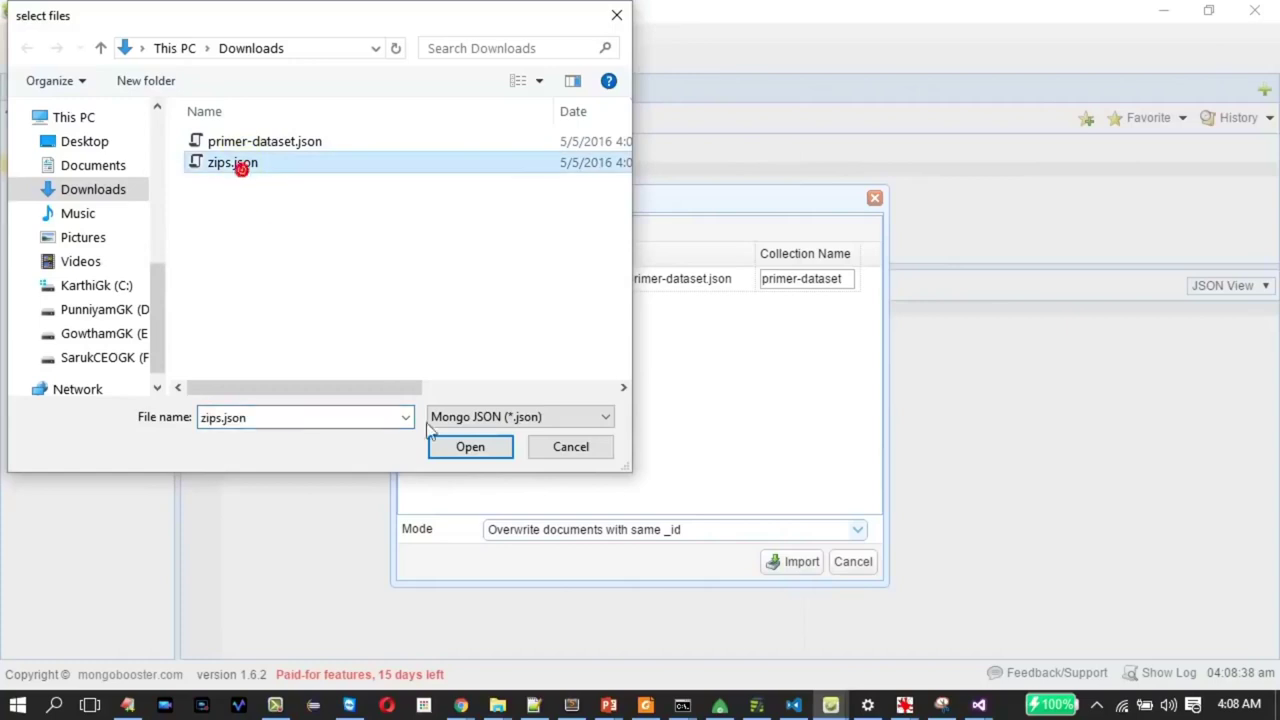
pyautogui.click(484, 447)
pyautogui.click(785, 565)
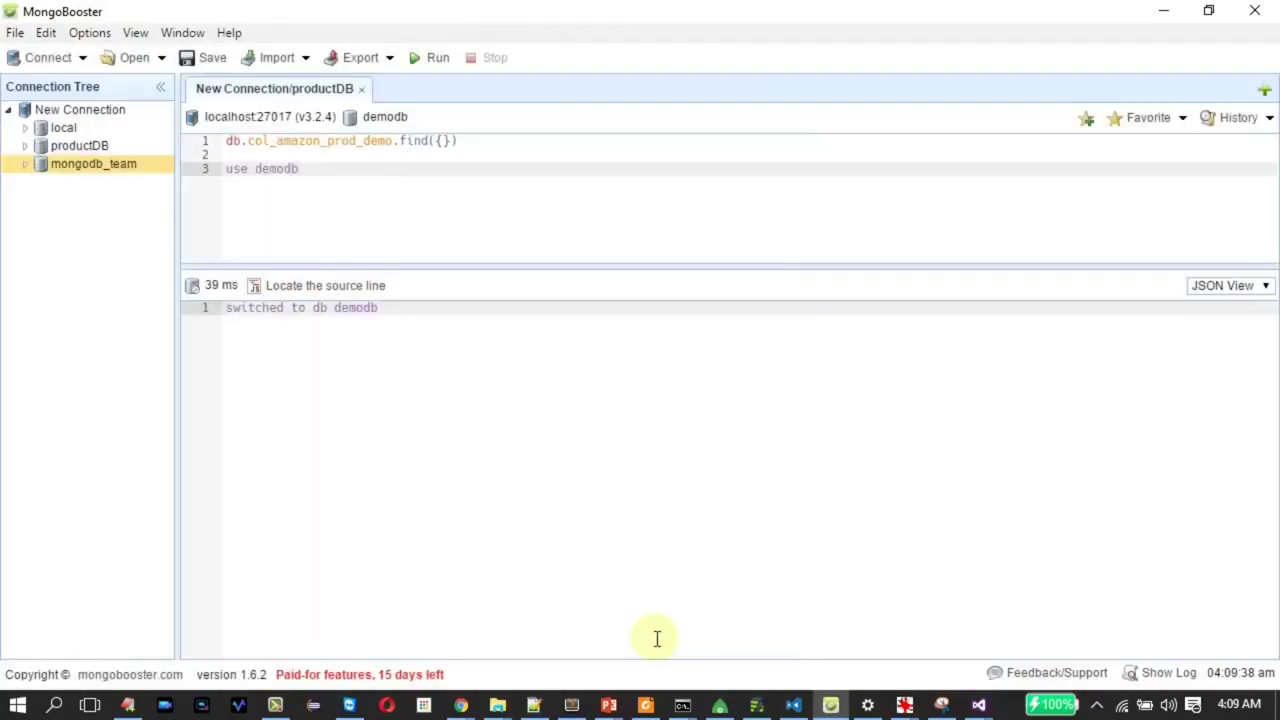
# Expand the mongodb_team database and widen the connection tree to show its collections' full names and document counts
pyautogui.click(24, 170)
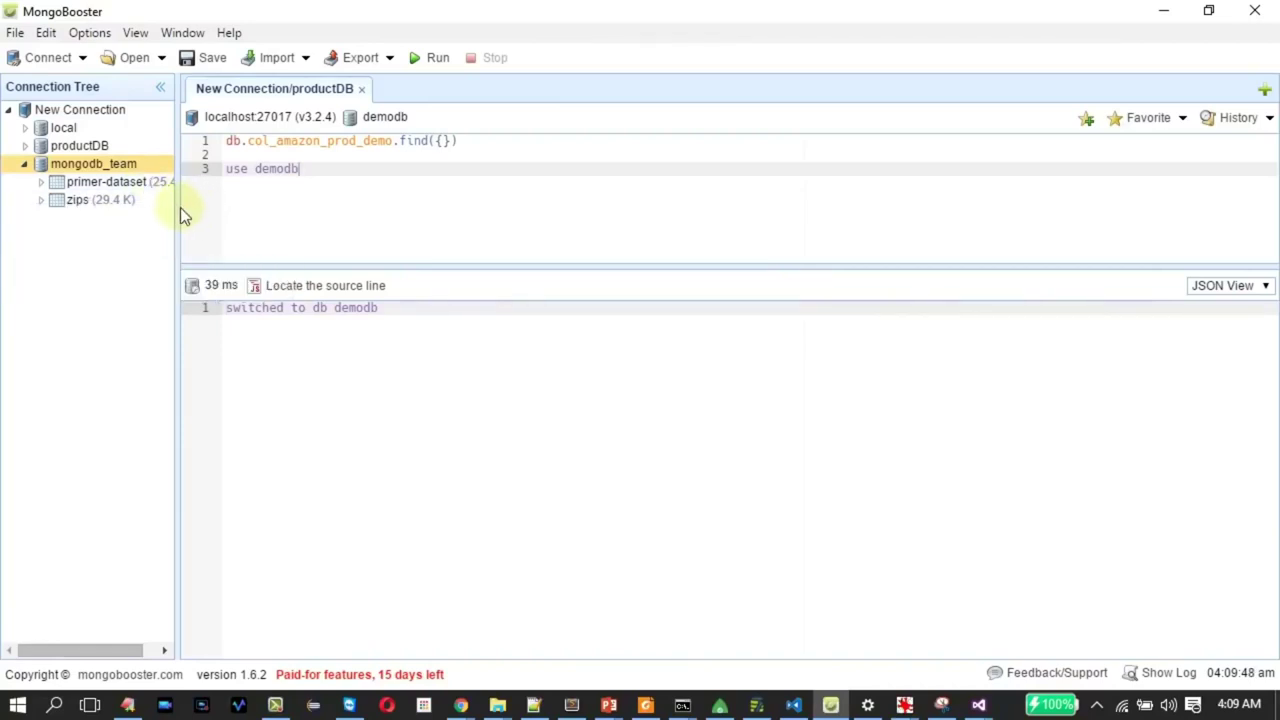
pyautogui.moveTo(177, 207); pyautogui.dragTo(230, 207)
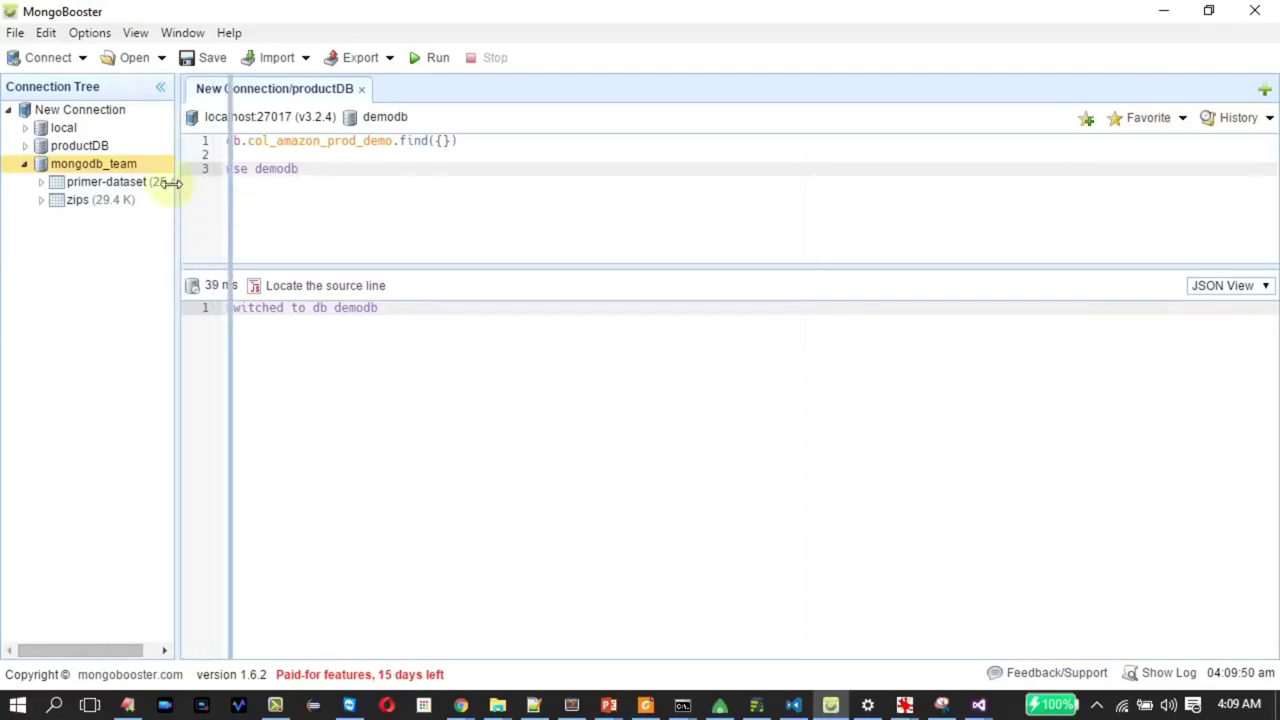
pyautogui.moveTo(172, 191)
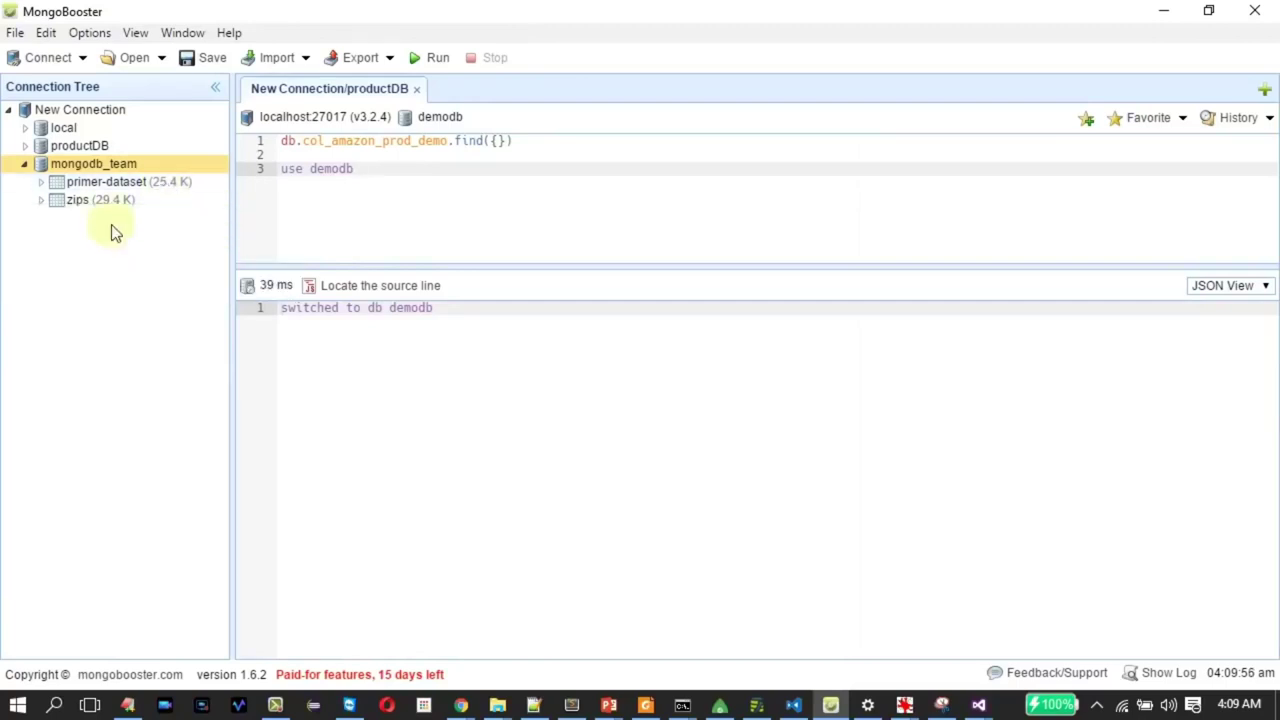
pyautogui.moveTo(111, 204)
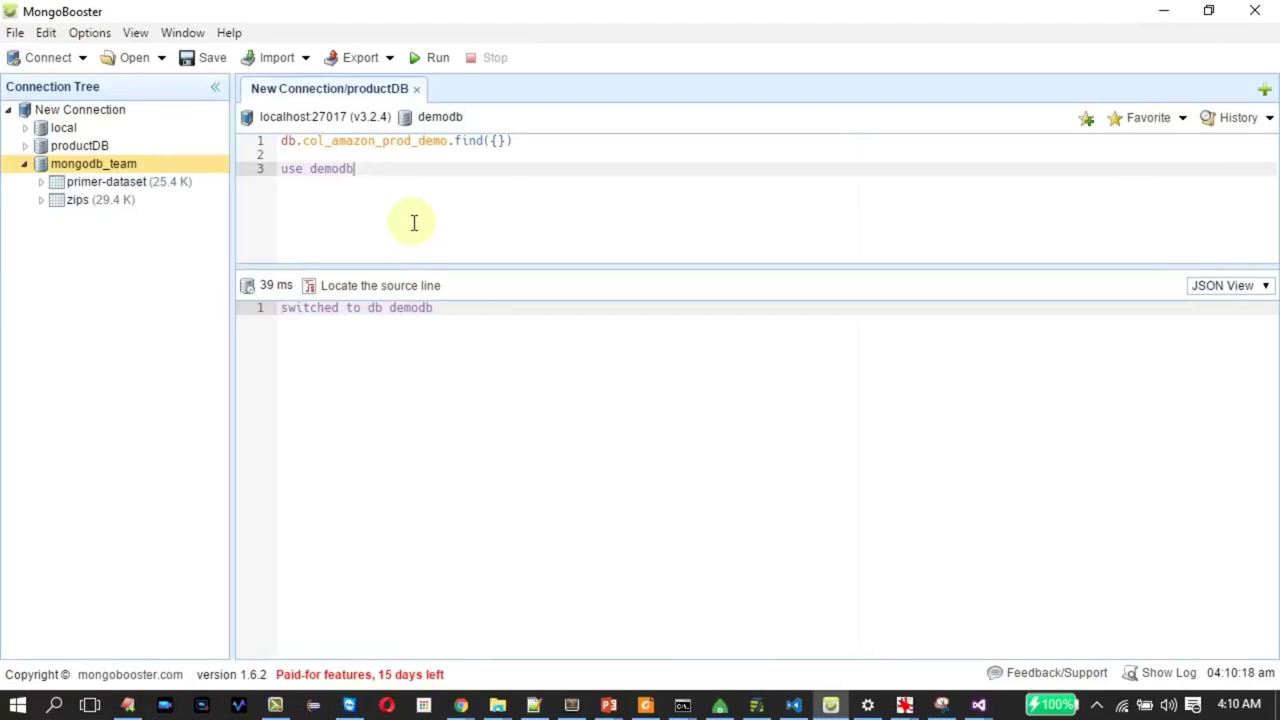
# Review the import and export commands, locate mongoimport.exe in File Explorer's MongoDB Server 3.2 bin folder, and return to MongoBooster
pyautogui.click(16, 36)
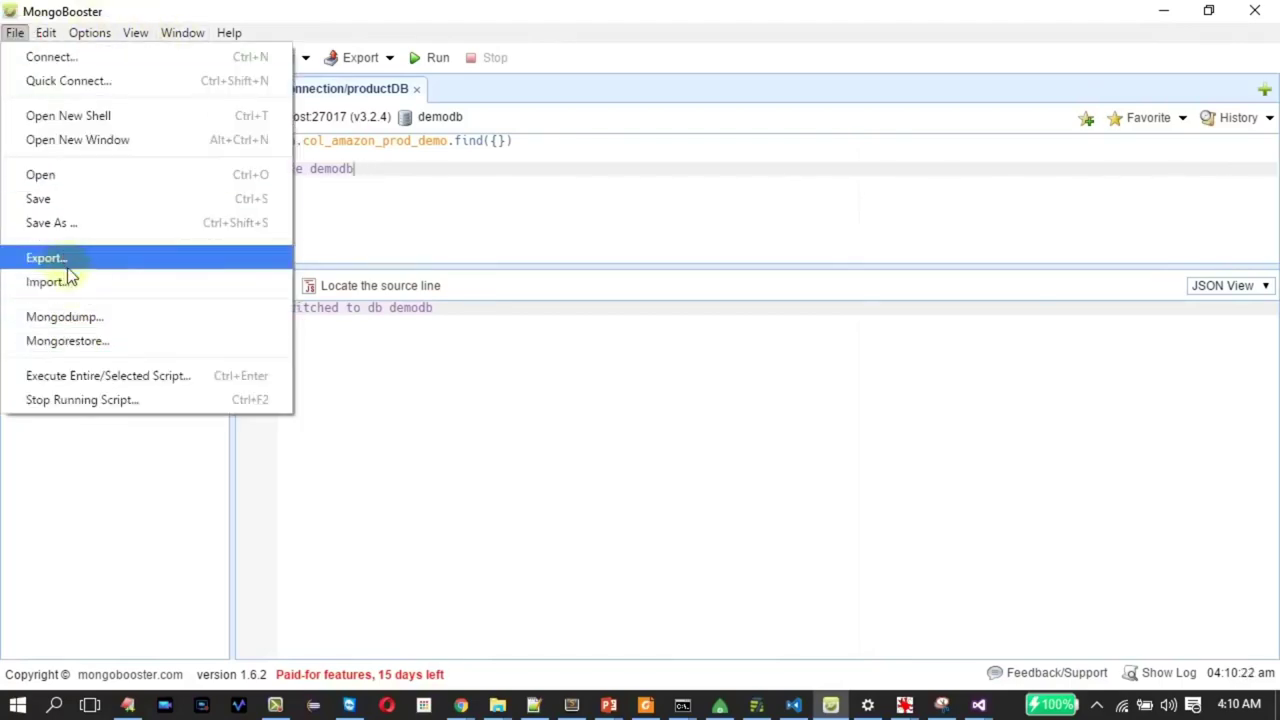
pyautogui.click(523, 450)
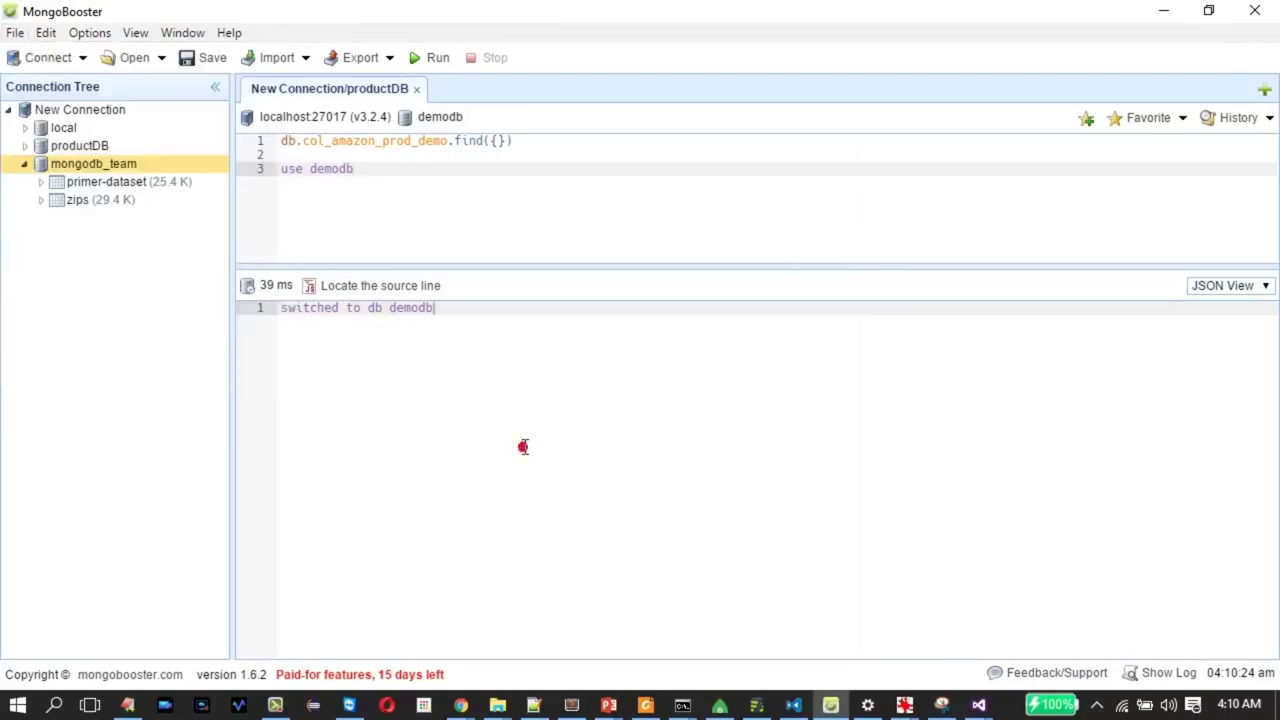
pyautogui.moveTo(508, 708)
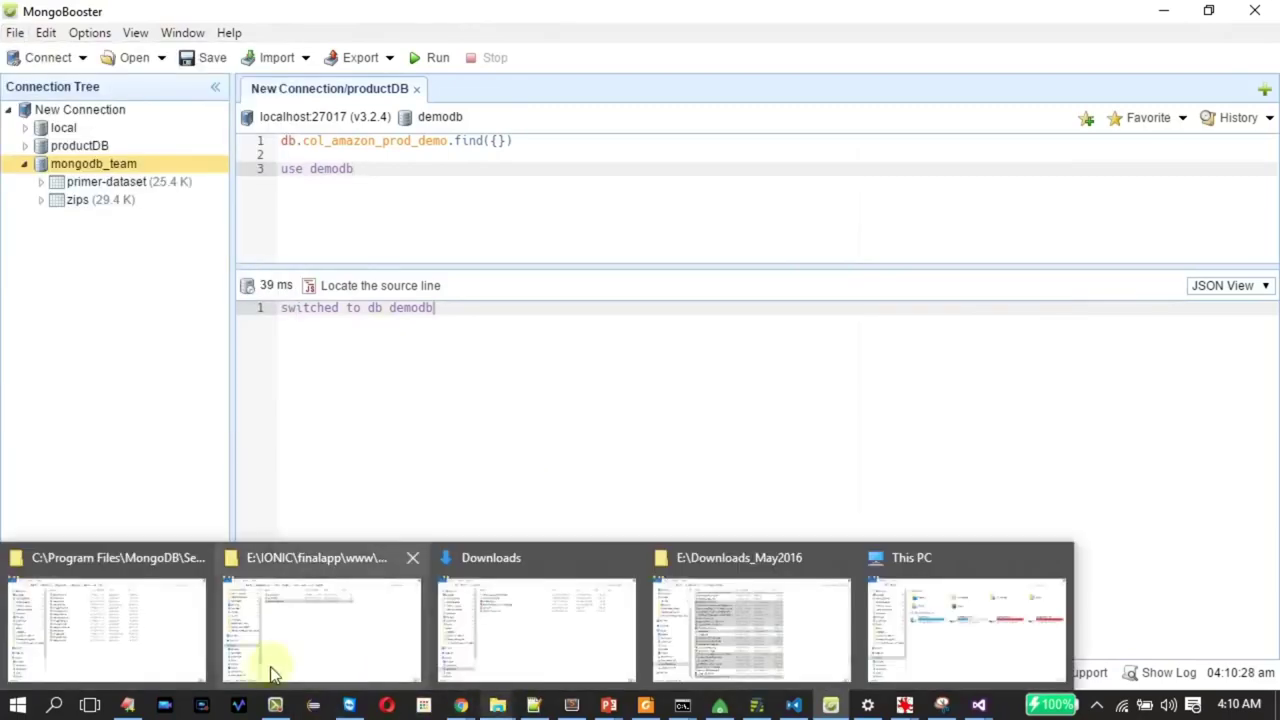
pyautogui.click(115, 670)
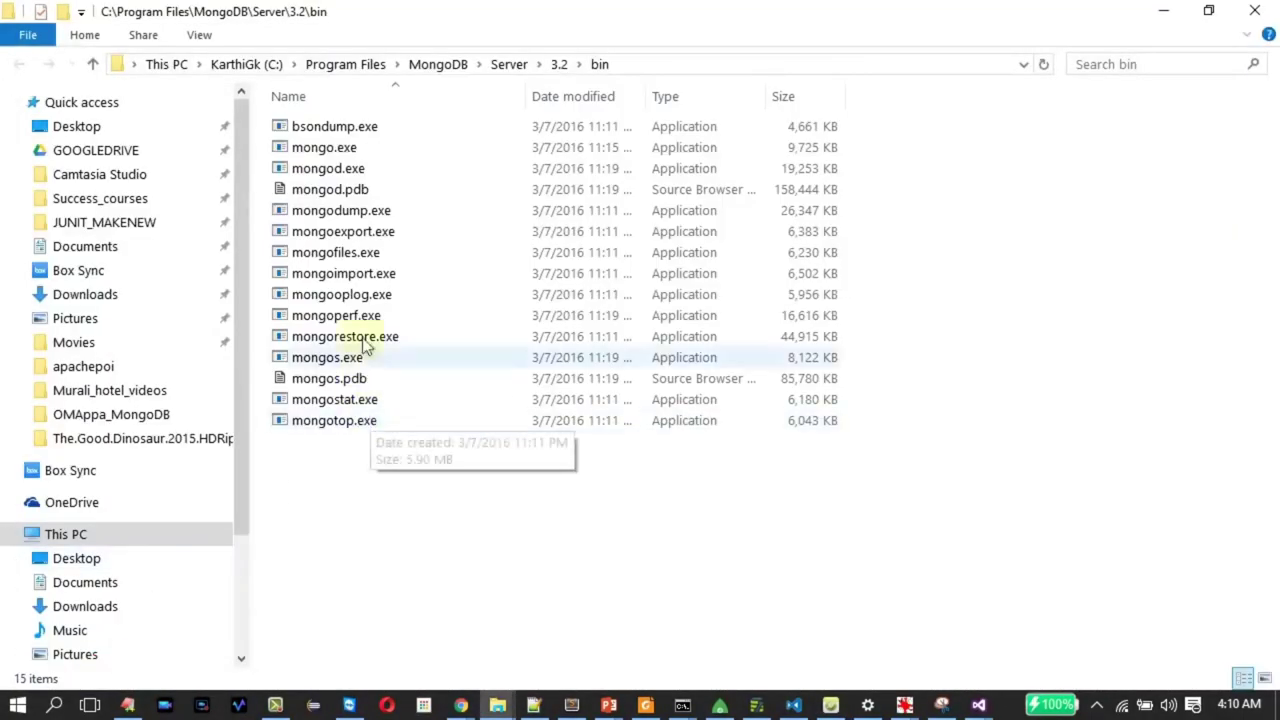
pyautogui.click(362, 279)
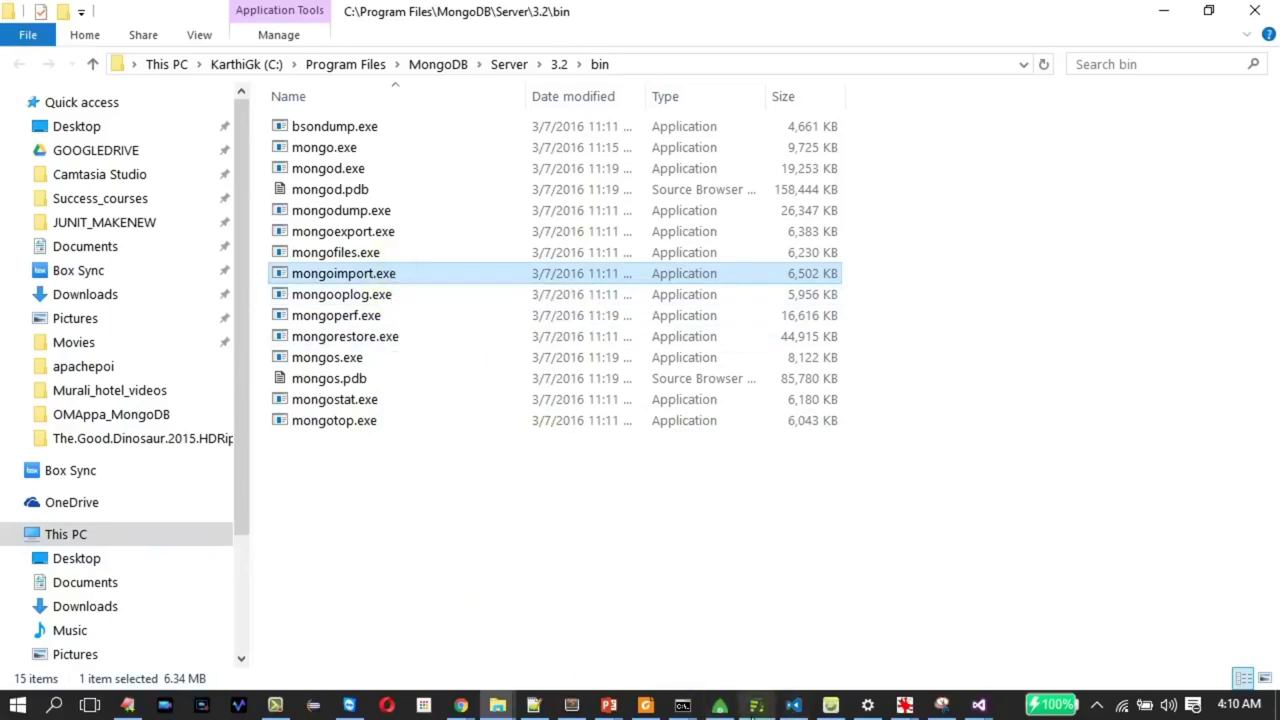
pyautogui.moveTo(731, 710)
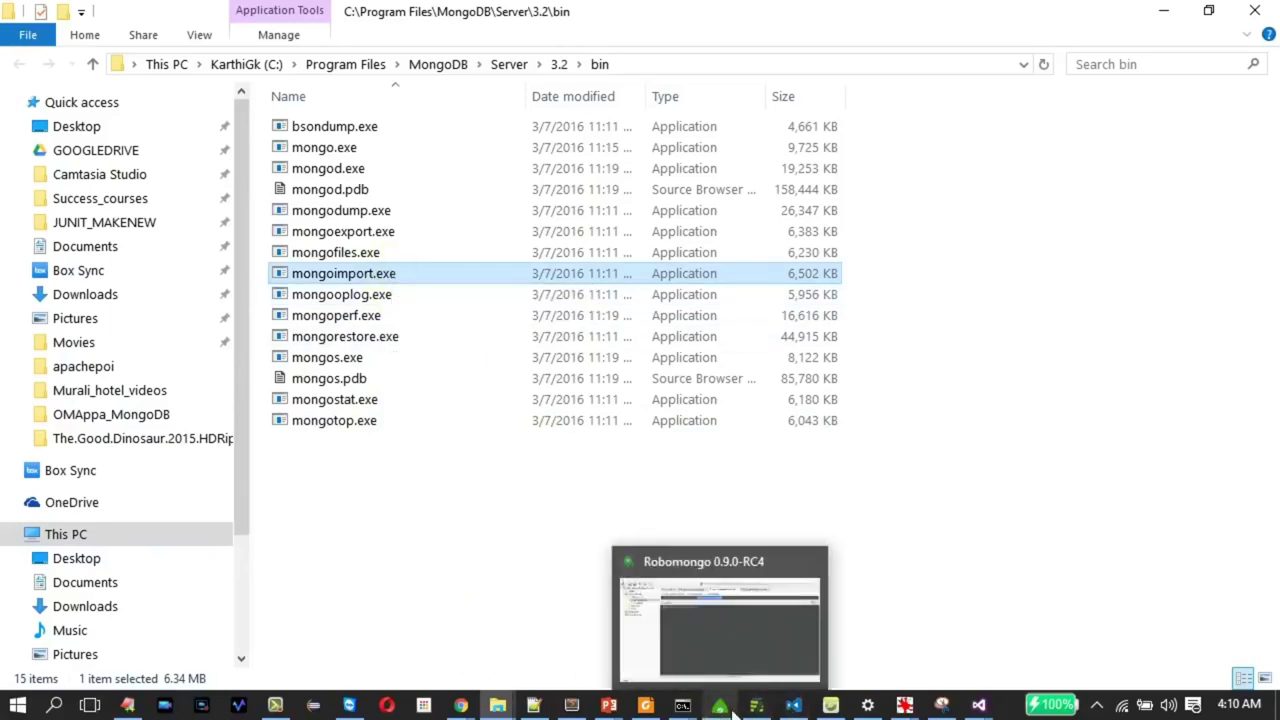
pyautogui.click(829, 707)
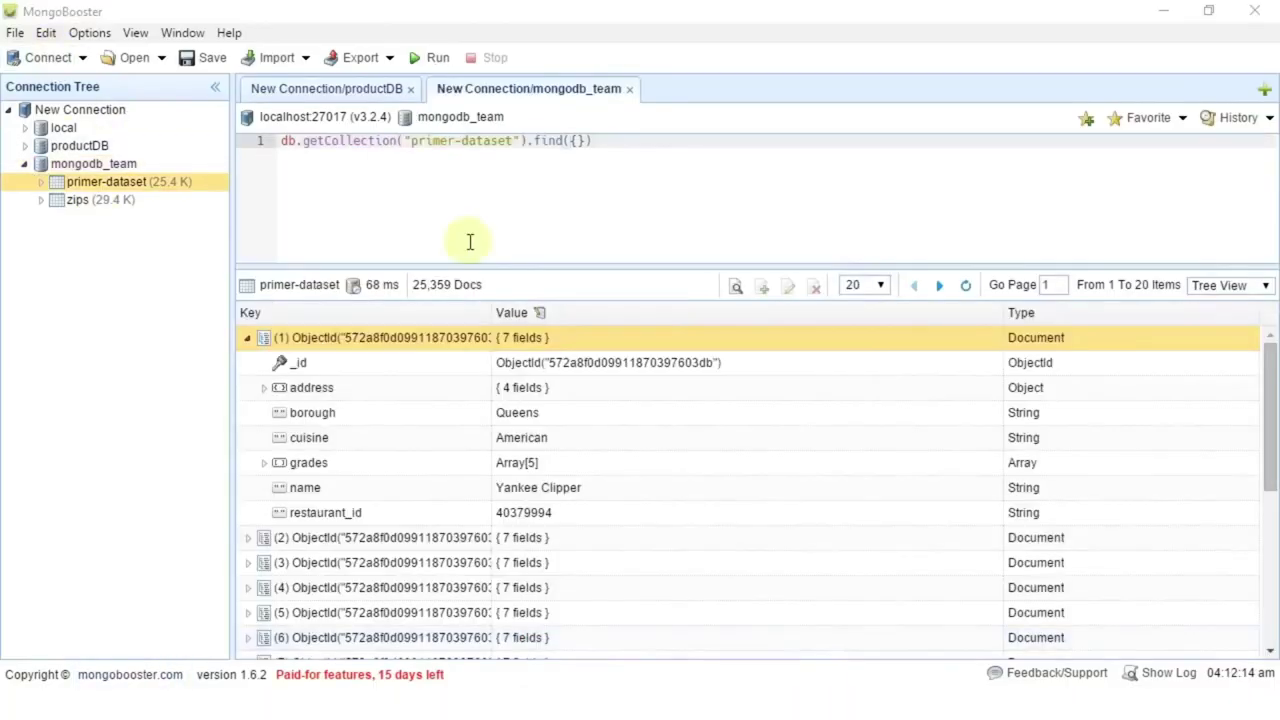
# Append .limit(5) to the primer-dataset find query and run it
pyautogui.click(604, 142)
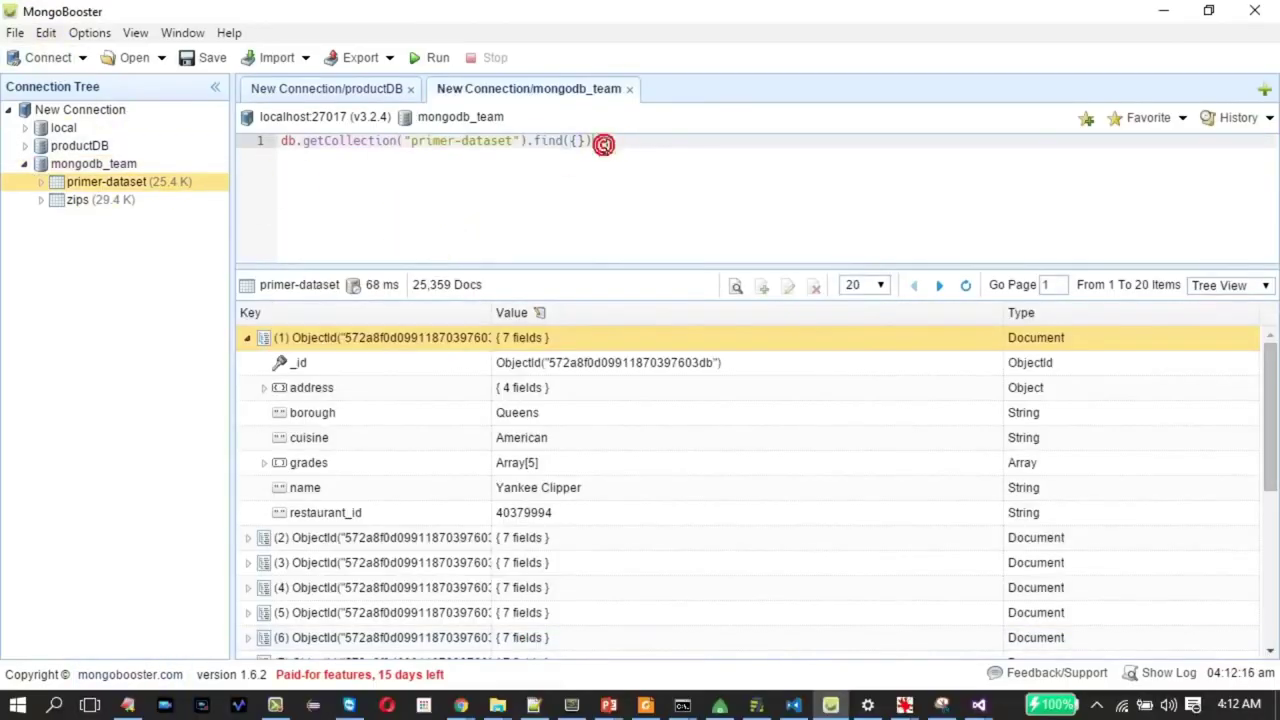
pyautogui.write('.li')
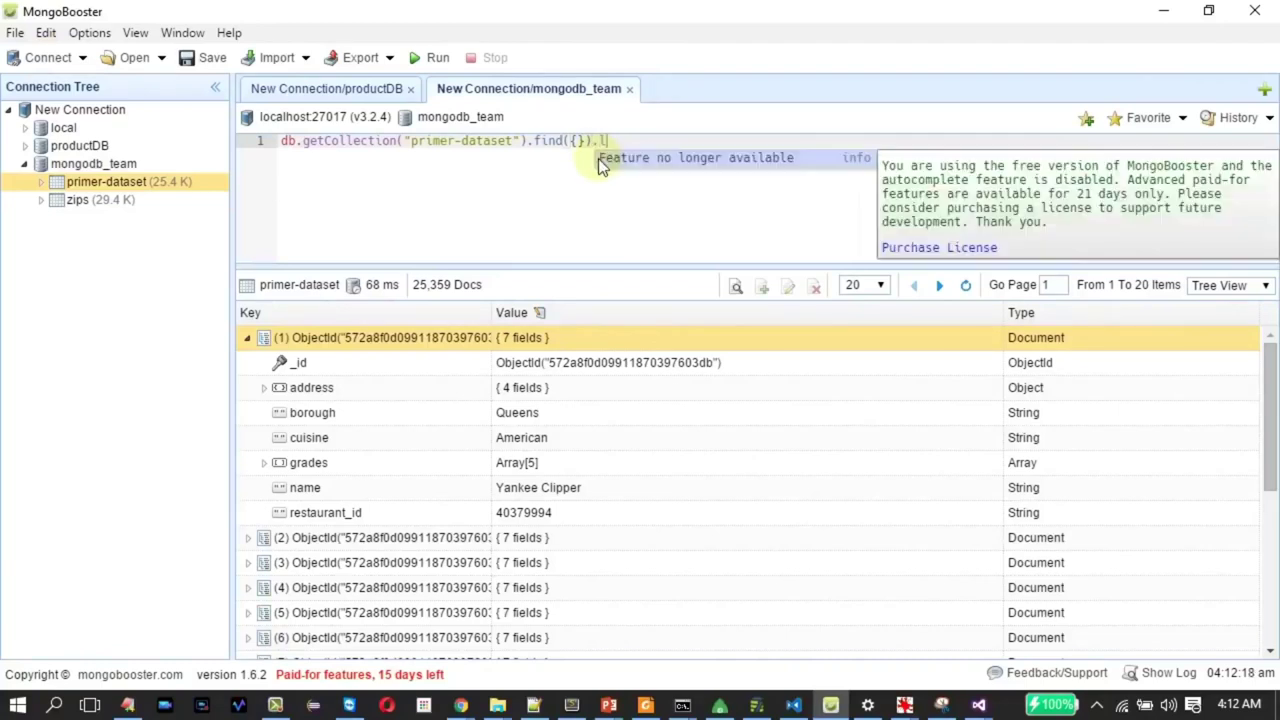
pyautogui.write('m')
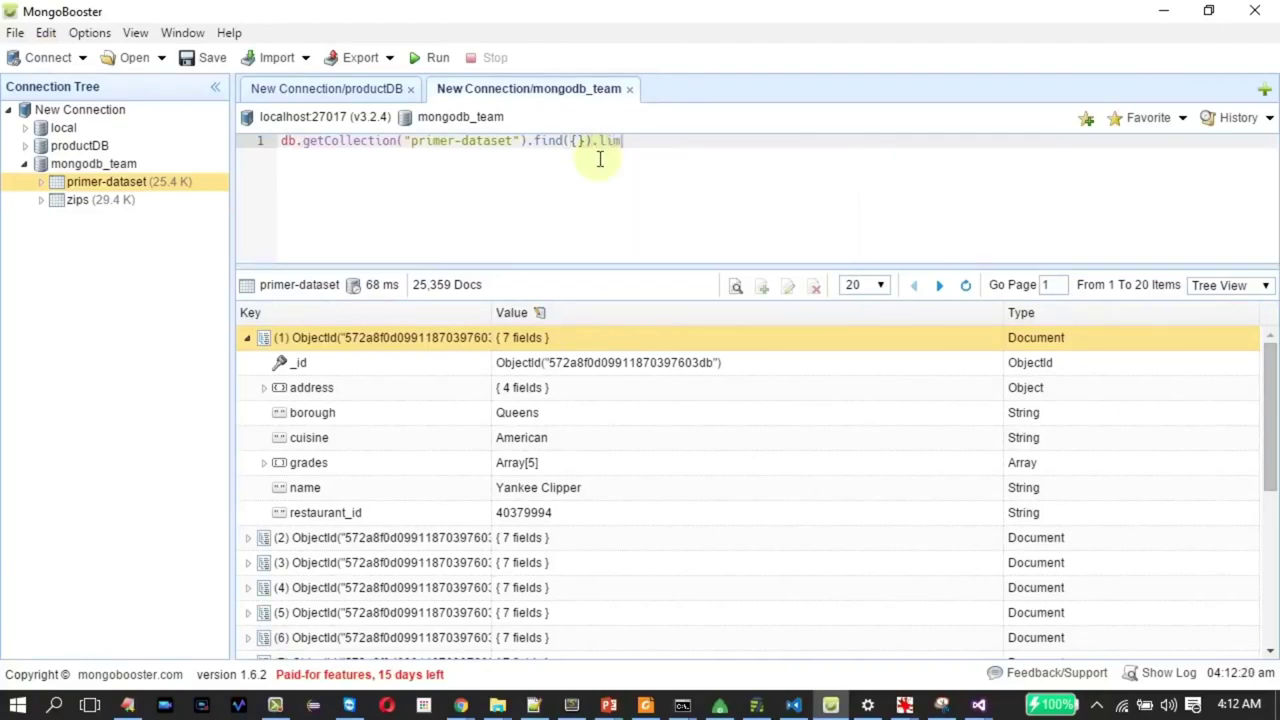
pyautogui.write('it(5)')
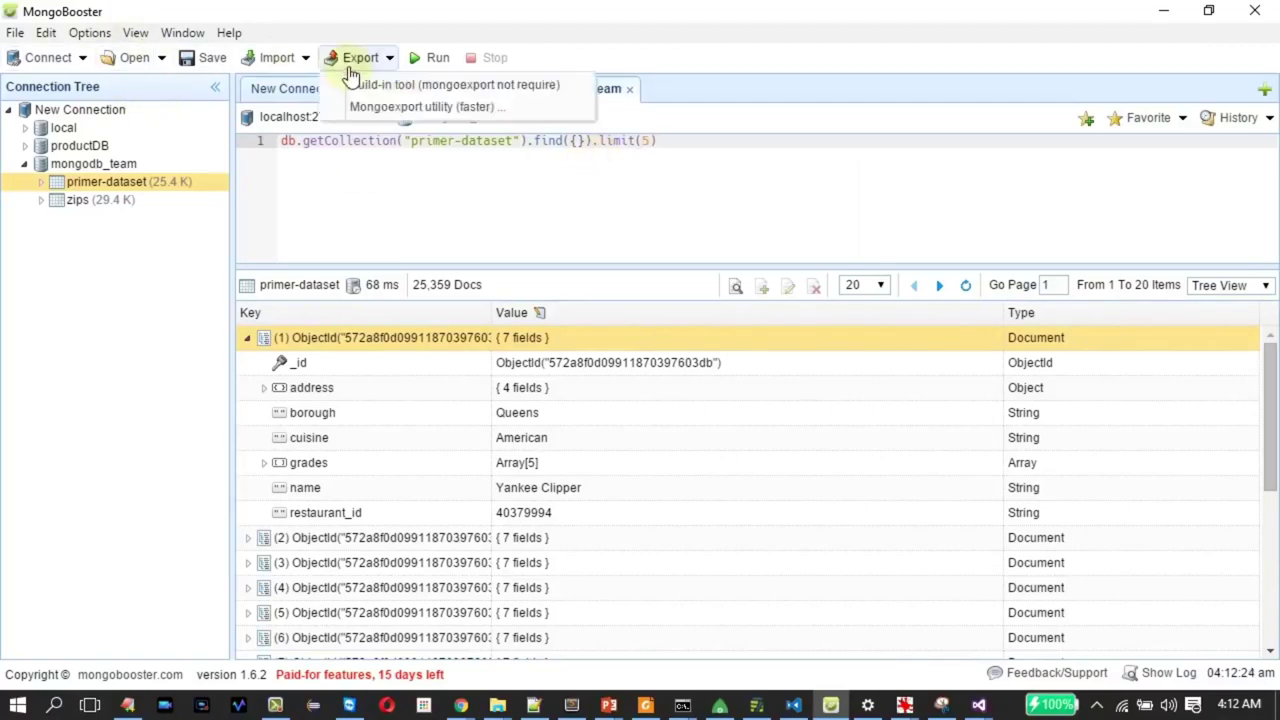
pyautogui.click(428, 57)
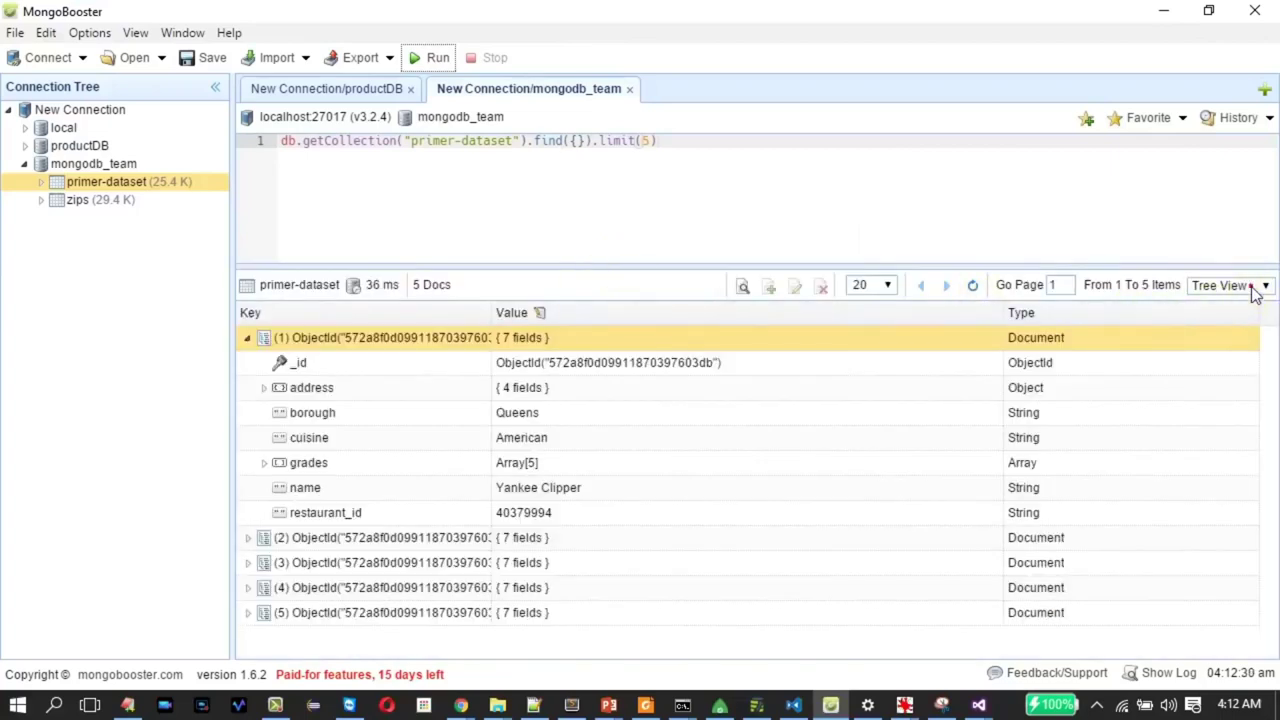
# Examine the query results in Table View across their columns and switch to JSON View to read the documents
pyautogui.click(1252, 290)
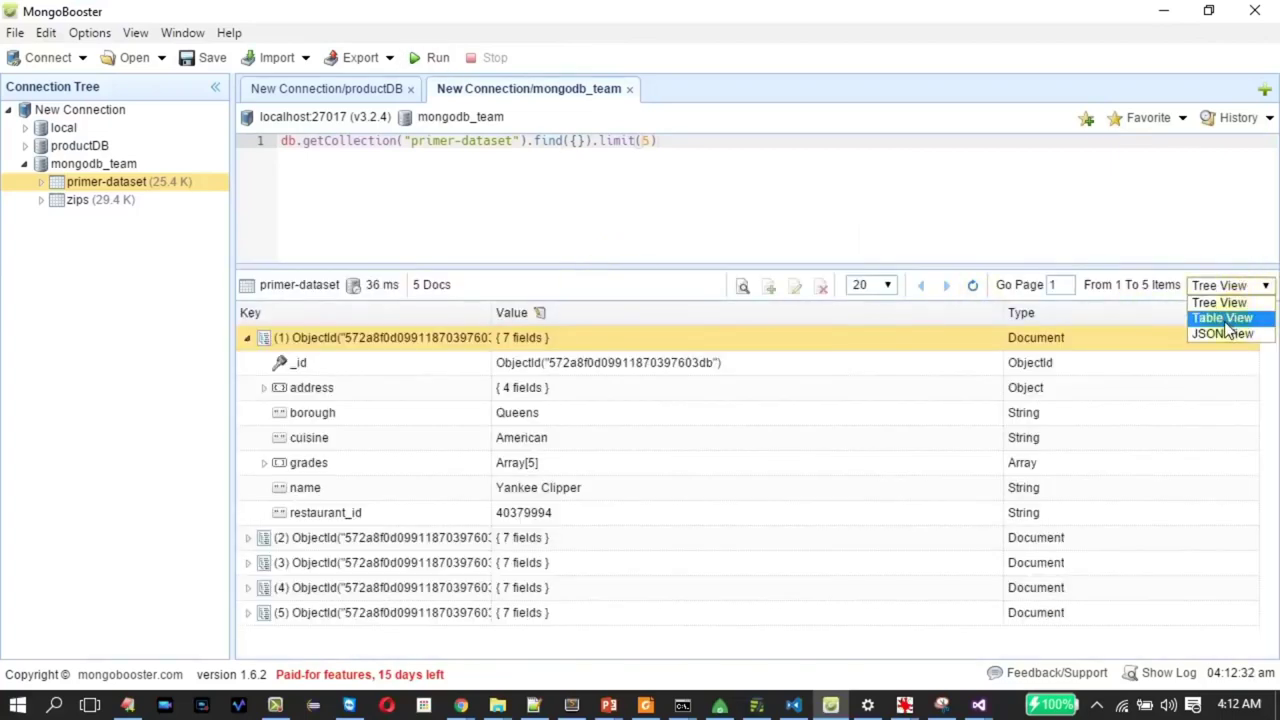
pyautogui.click(1224, 319)
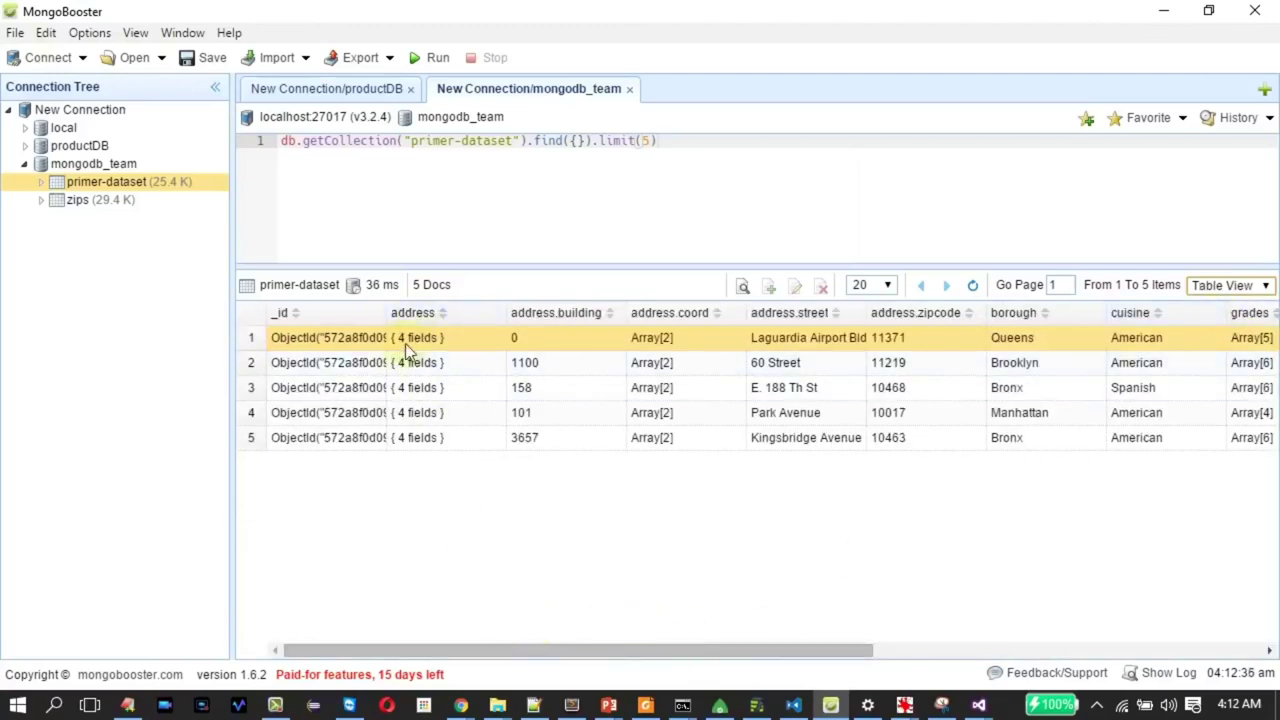
pyautogui.moveTo(486, 650); pyautogui.dragTo(951, 580)
pyautogui.click(1236, 287)
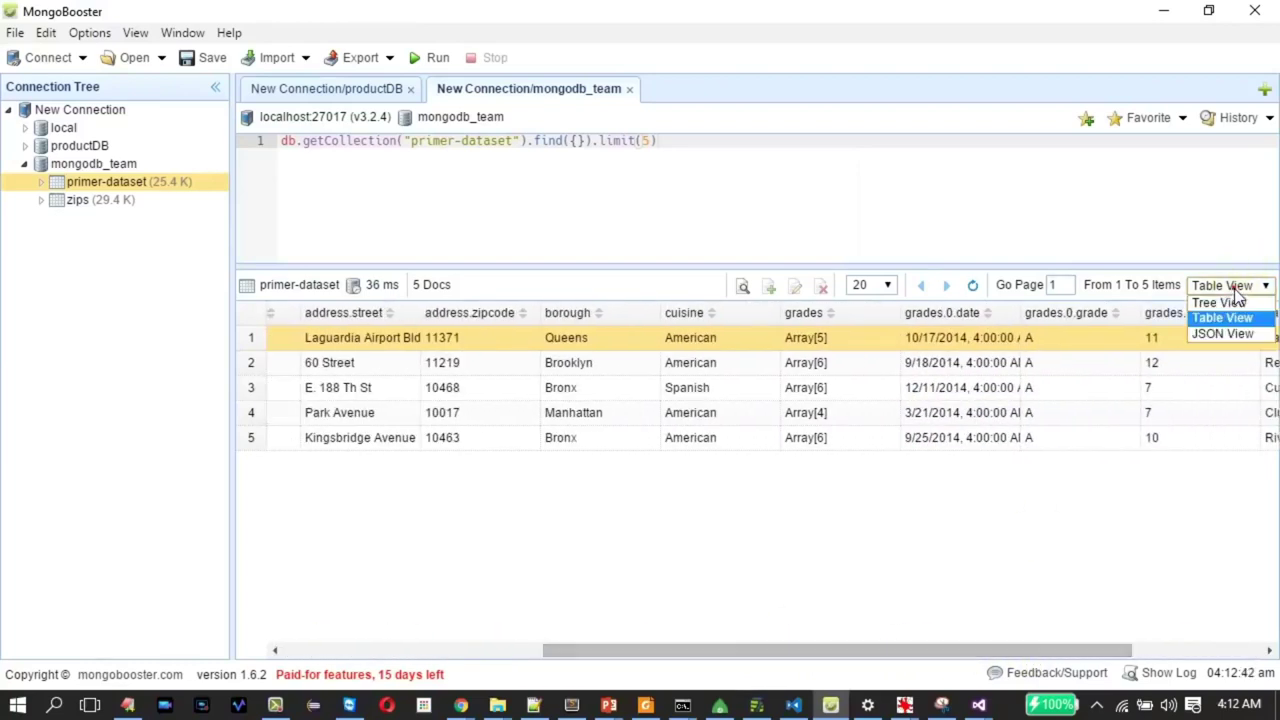
pyautogui.click(1217, 338)
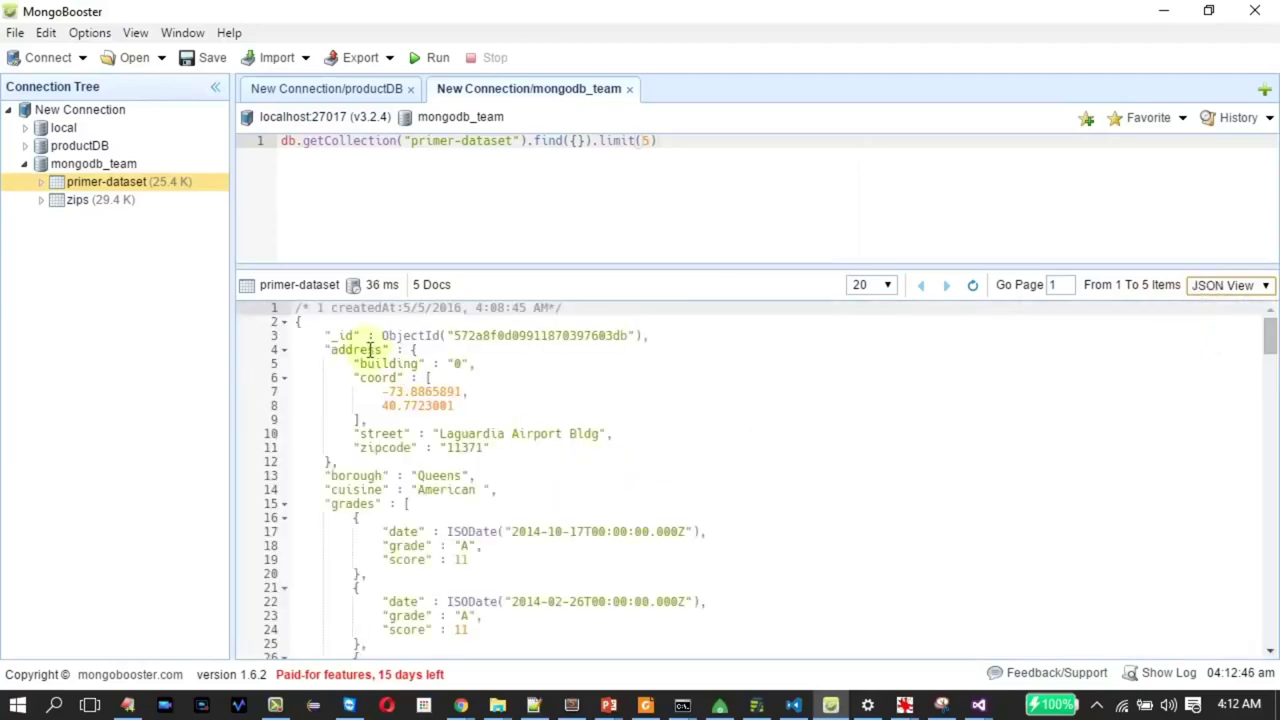
pyautogui.click(367, 352)
pyautogui.scroll(-3, 378, 404)
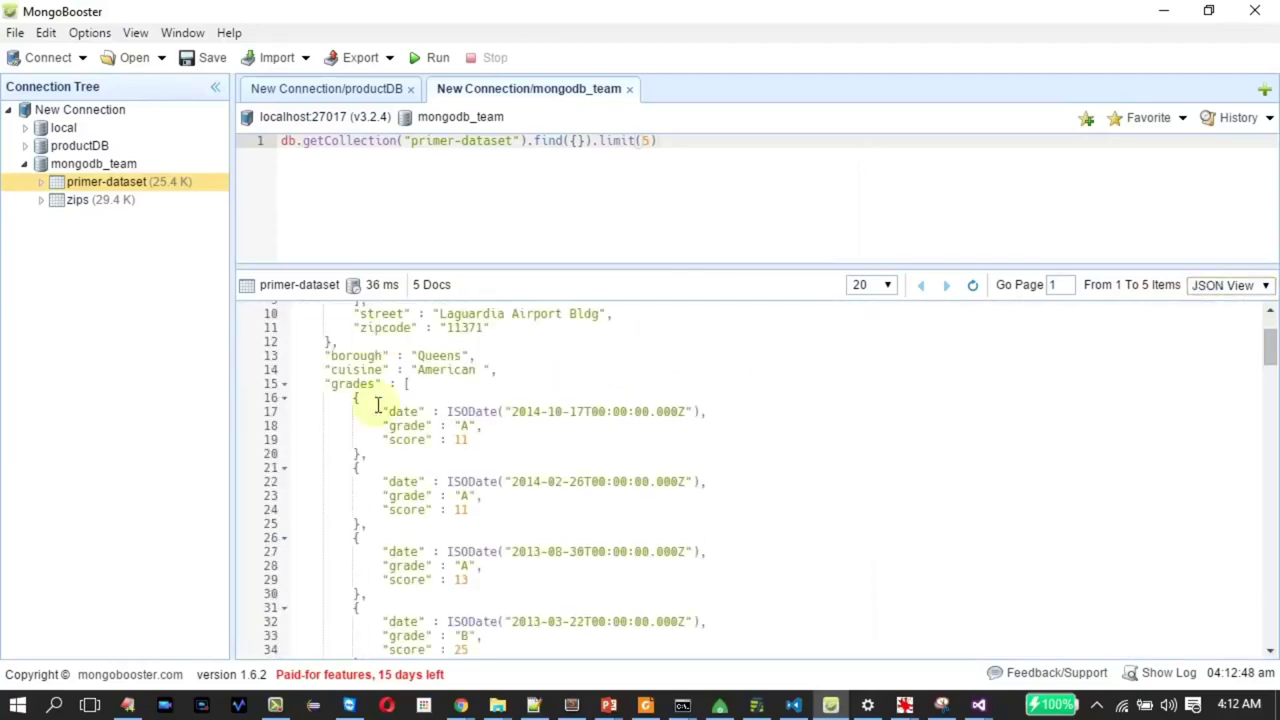
# View the zips collection's documents, append .limit(3) to its find query, and run it
pyautogui.click(75, 206)
pyautogui.rightClick(94, 204)
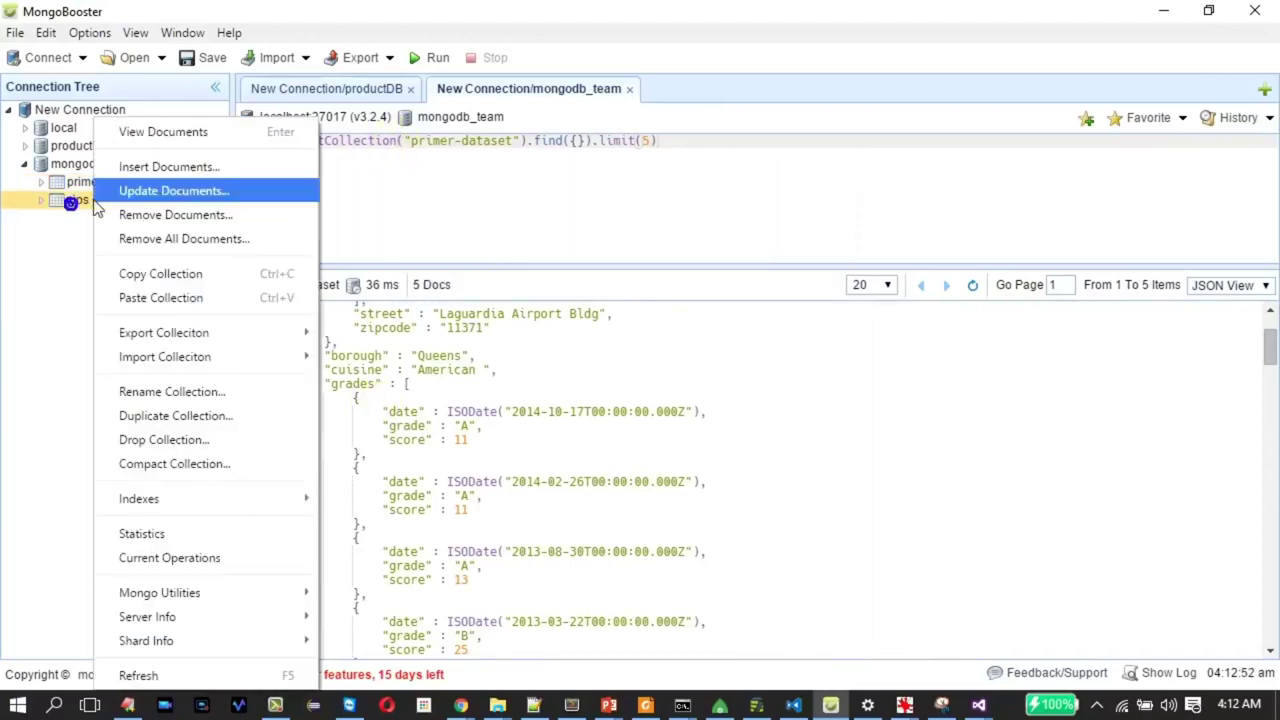
pyautogui.click(151, 134)
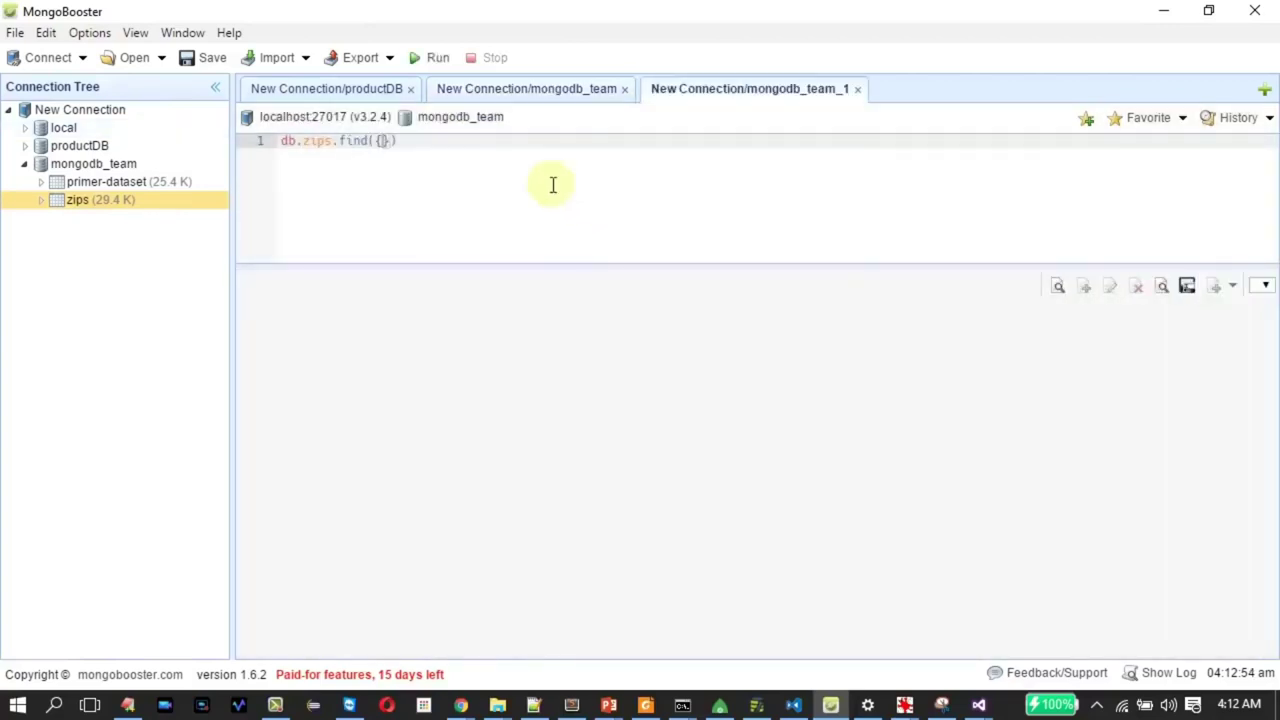
pyautogui.click(440, 143)
pyautogui.write('.lim')
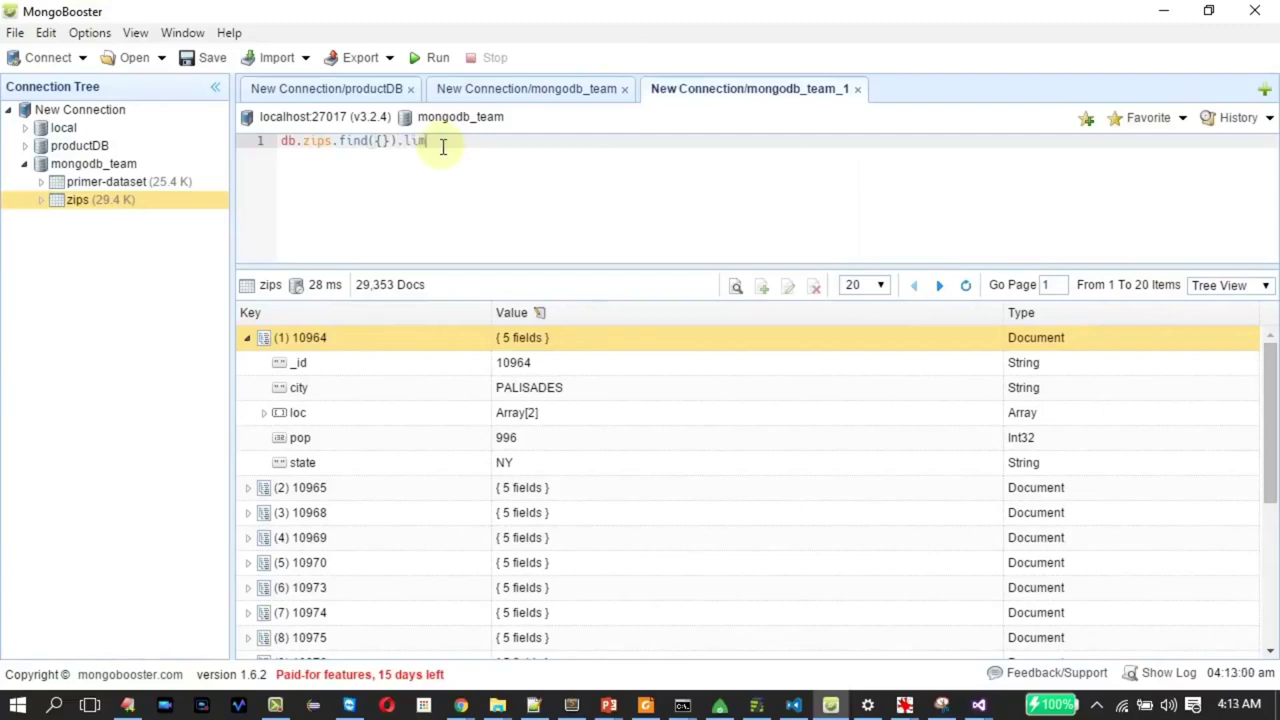
pyautogui.write('it(3)')
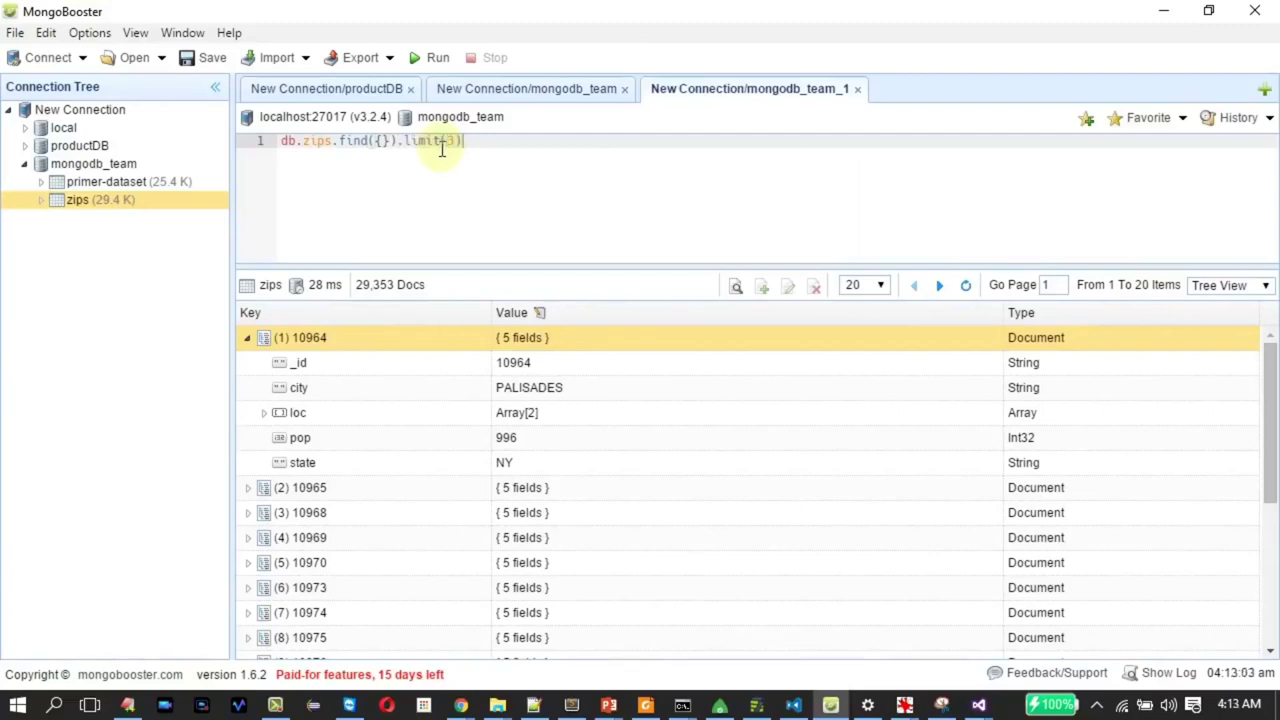
pyautogui.click(433, 56)
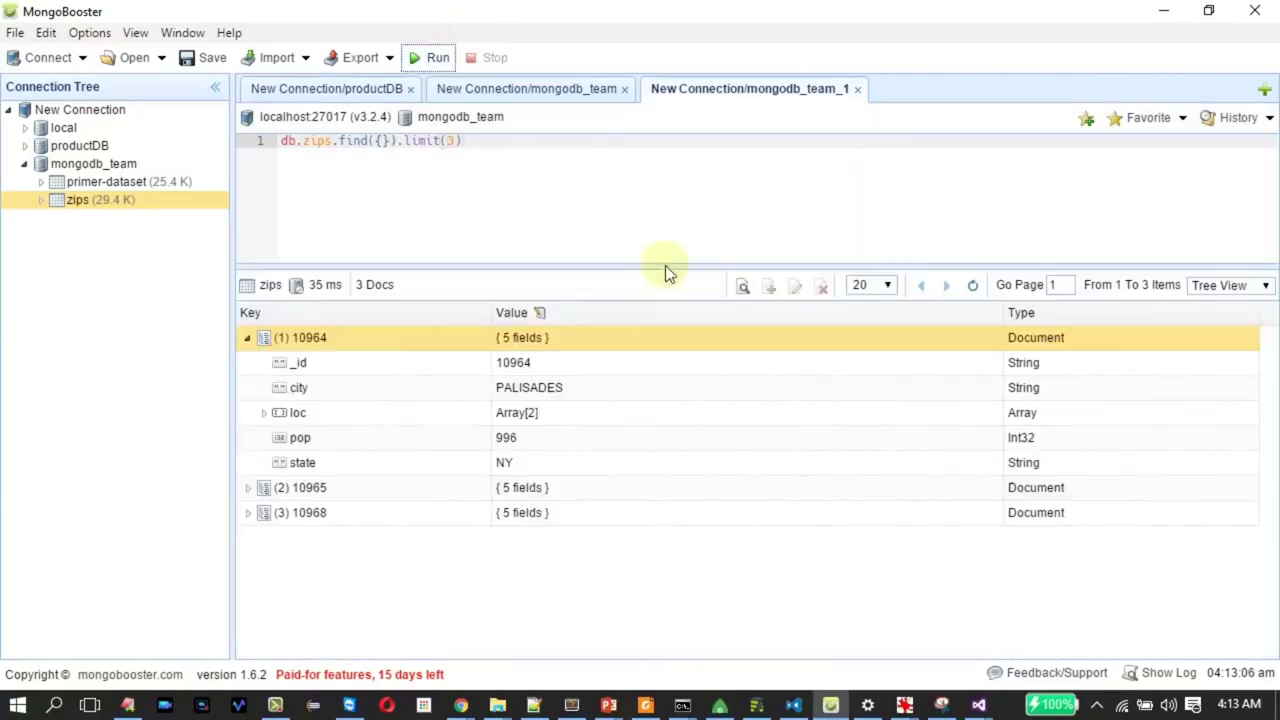
# Show the zips query results in Table View, and switch them to JSON View
pyautogui.click(1235, 285)
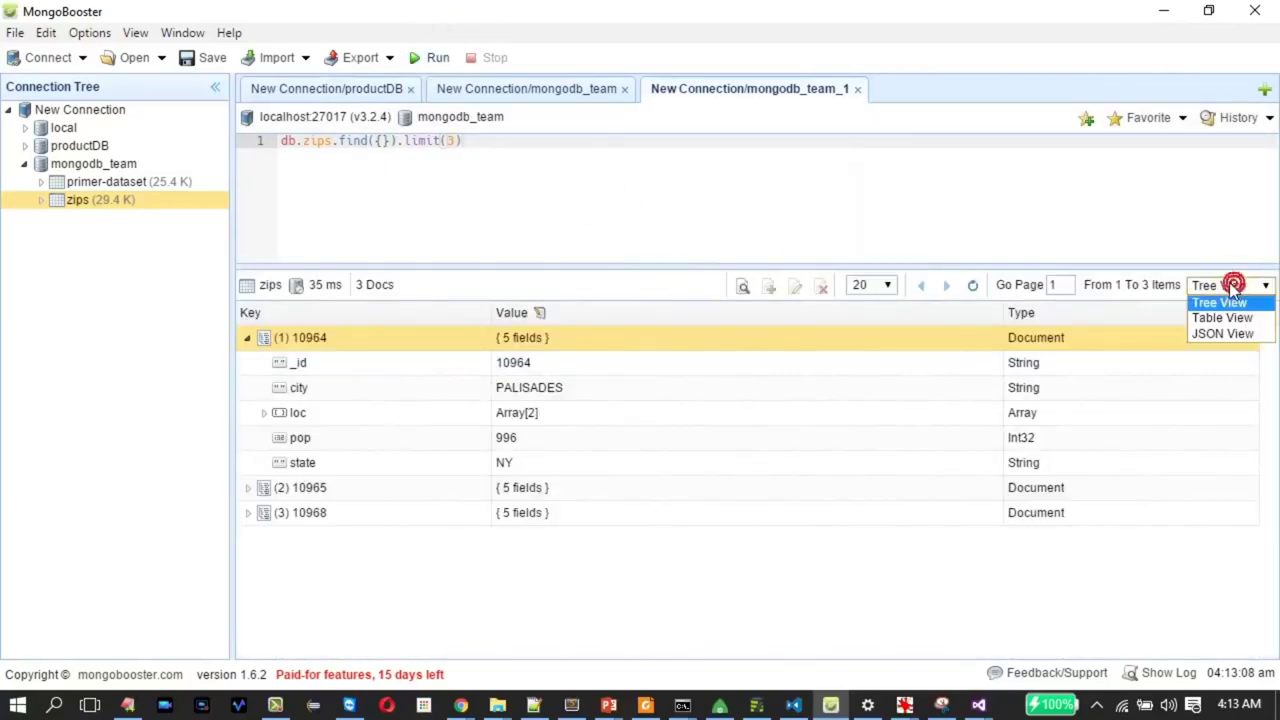
pyautogui.click(1221, 318)
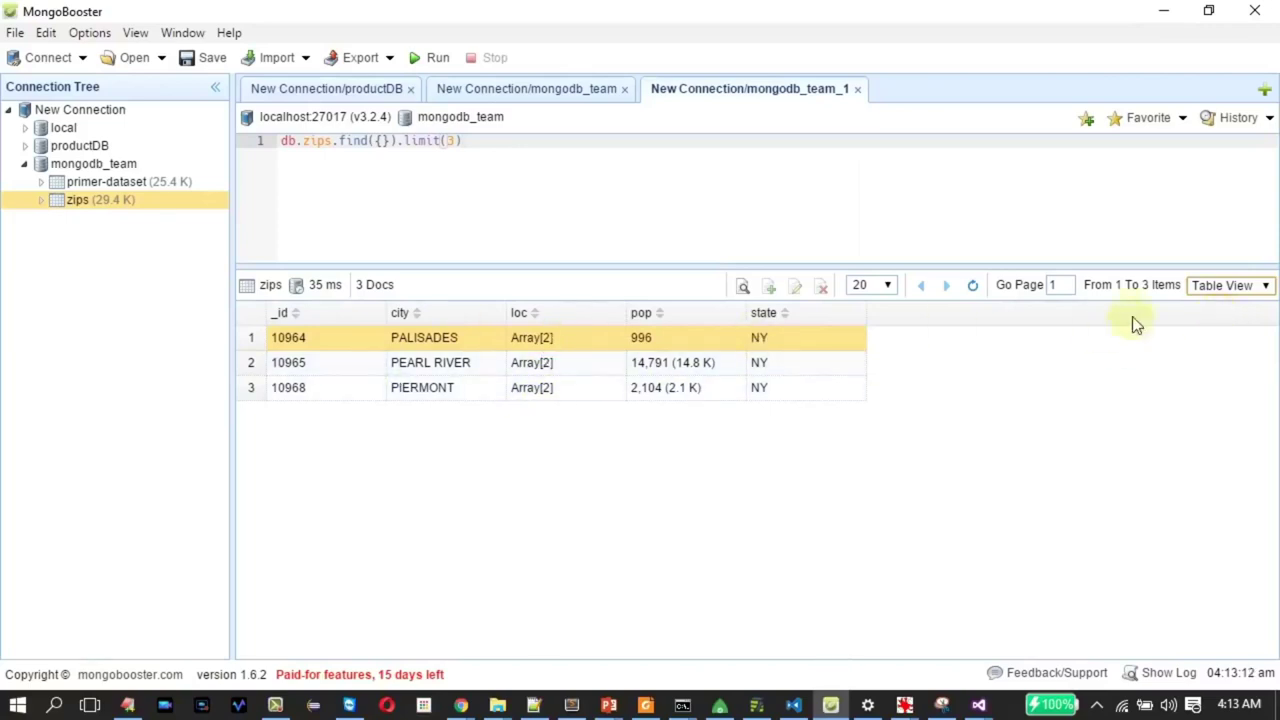
pyautogui.click(1214, 292)
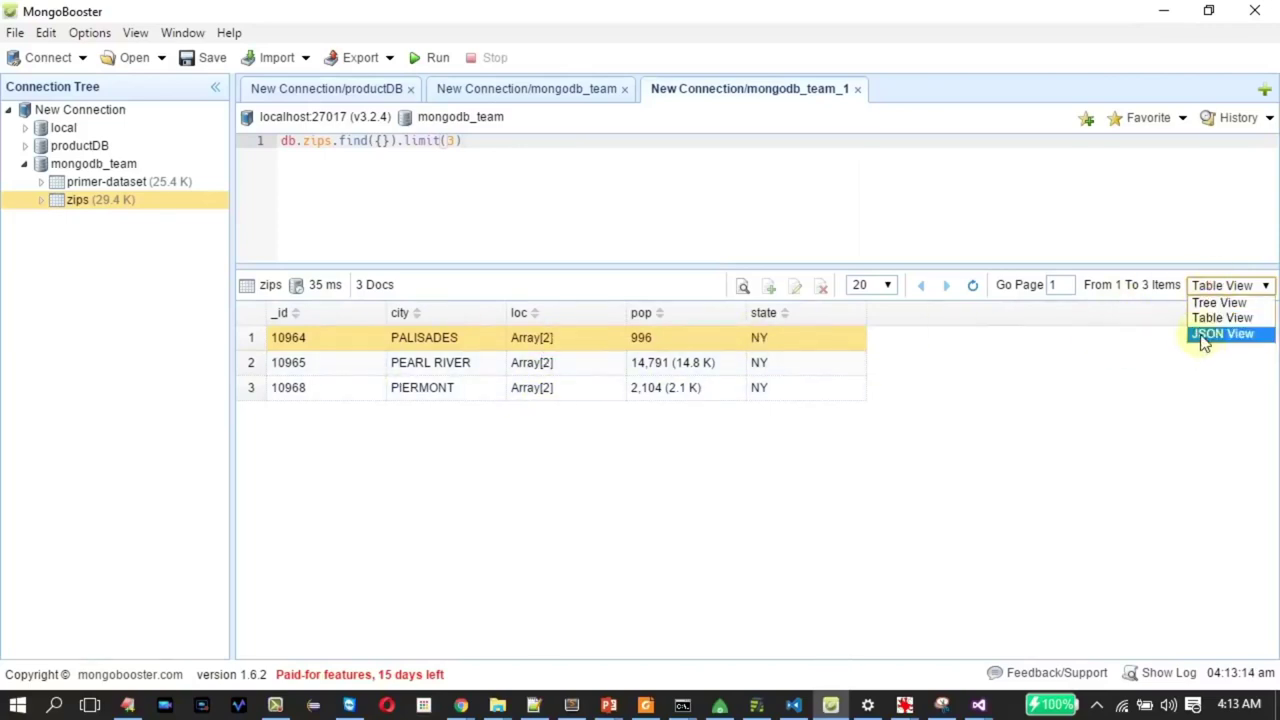
pyautogui.click(1205, 334)
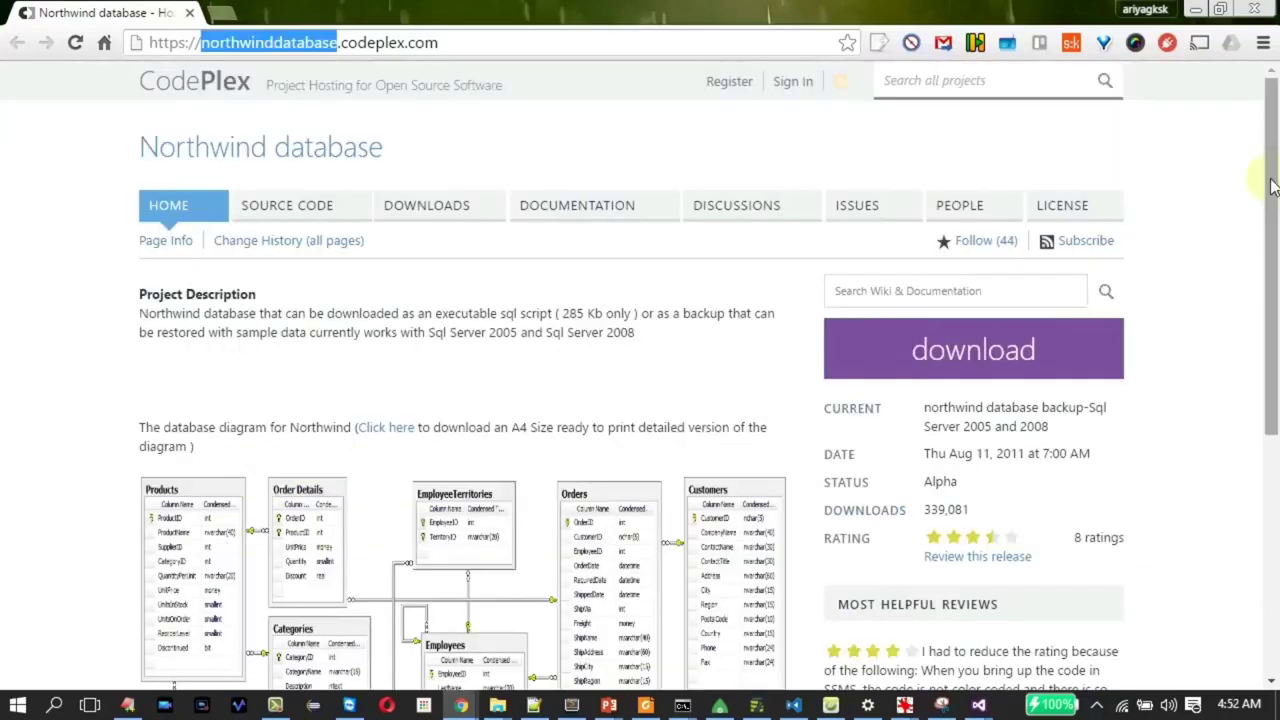
# Review the Northwind database page and schema diagram, and switch to the northwind-mongo GitHub repository in Chrome
pyautogui.moveTo(1273, 188)
pyautogui.mouseDown()
pyautogui.moveTo(1275, 320)
pyautogui.moveTo(1276, 200)
pyautogui.mouseUp()
pyautogui.scroll(-3, 1276, 200)
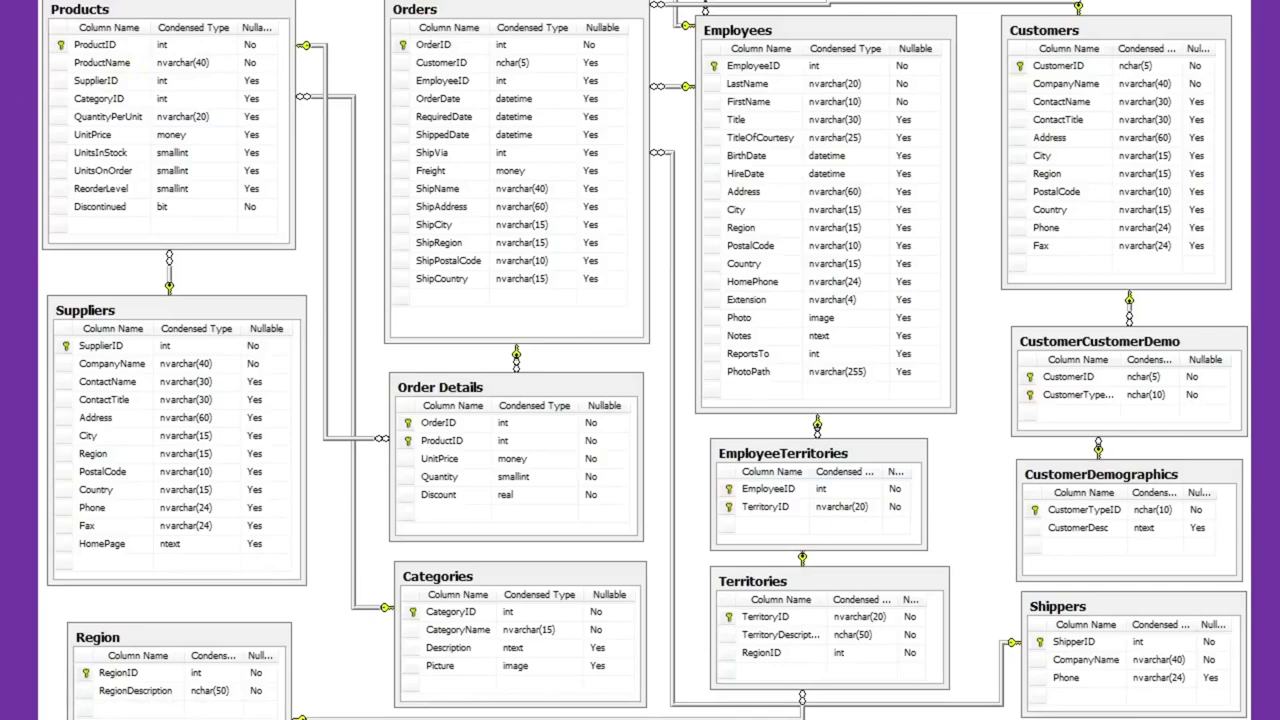
pyautogui.hotkey('alt', 'Tab')
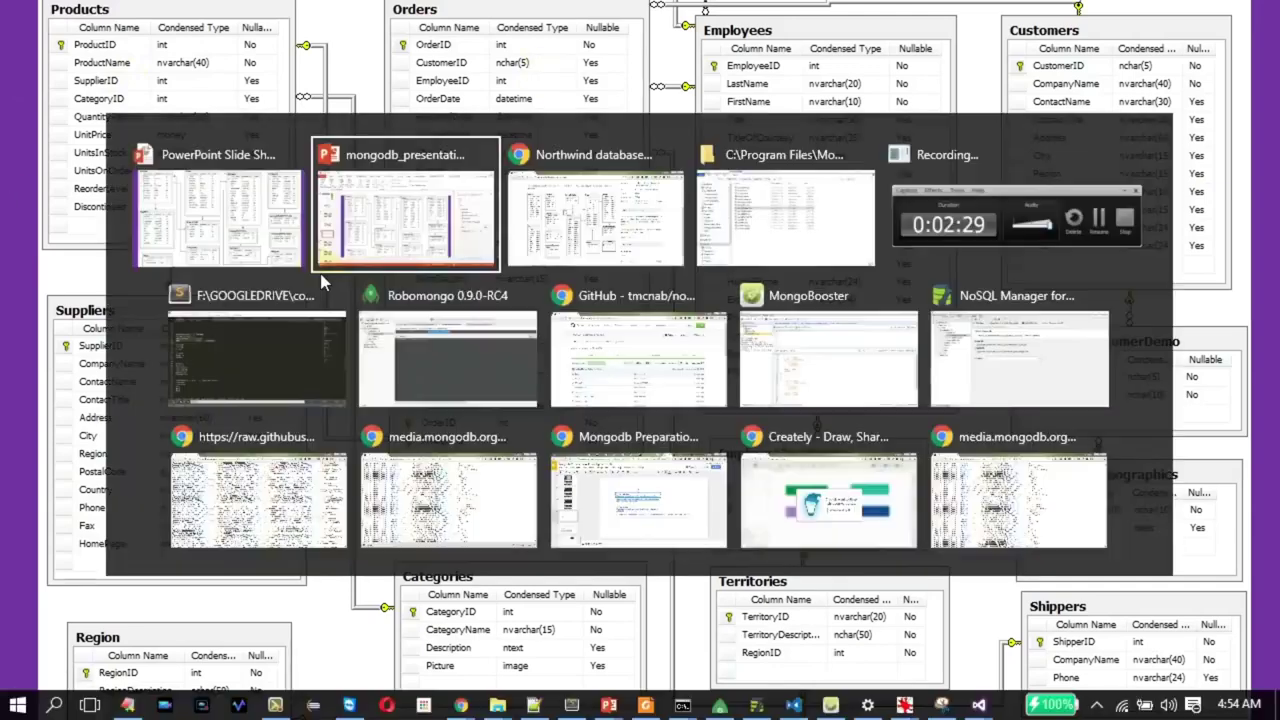
pyautogui.hotkey('alt', 'Tab')
pyautogui.hotkey('alt', 'Tab')
pyautogui.hotkey('alt', 'Tab')
pyautogui.hotkey('alt', 'Tab')
pyautogui.hotkey('alt', 'Tab')
pyautogui.hotkey('alt', 'Tab')
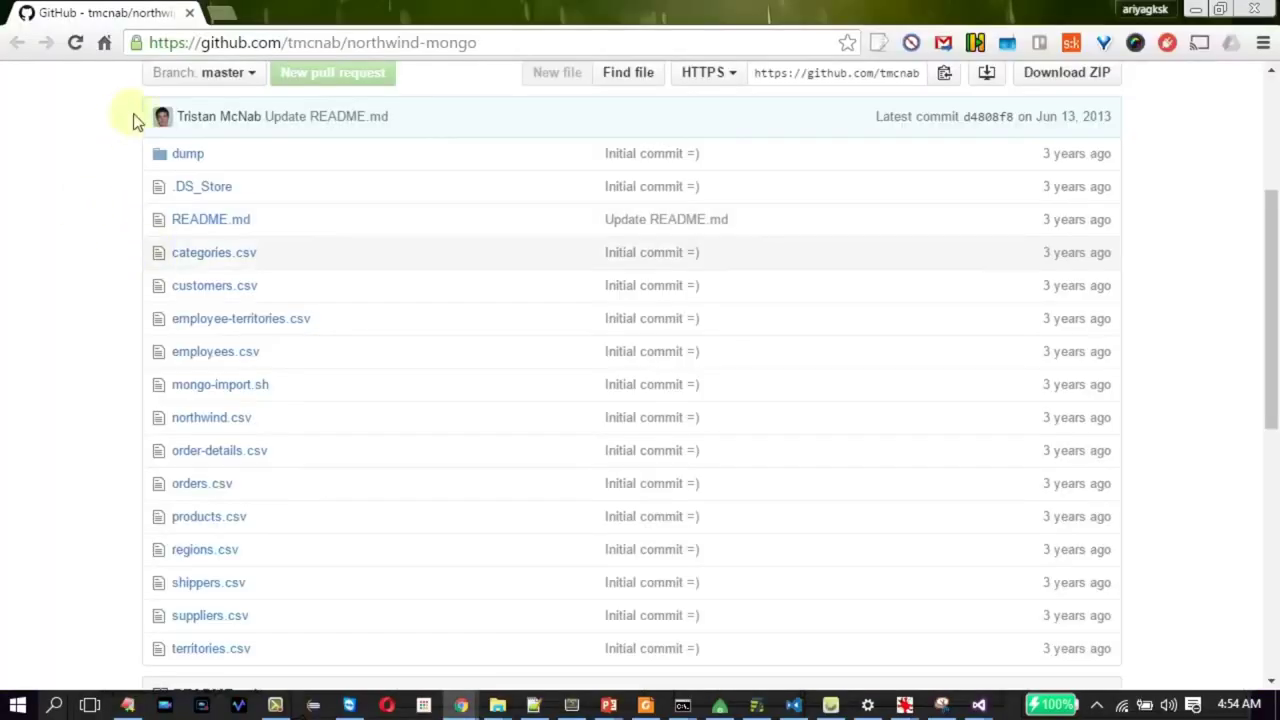
# Look through the northwind-mongo repository's CSV files, open mongo-import.sh, and return to the file list
pyautogui.moveTo(1268, 220); pyautogui.dragTo(1243, 266)
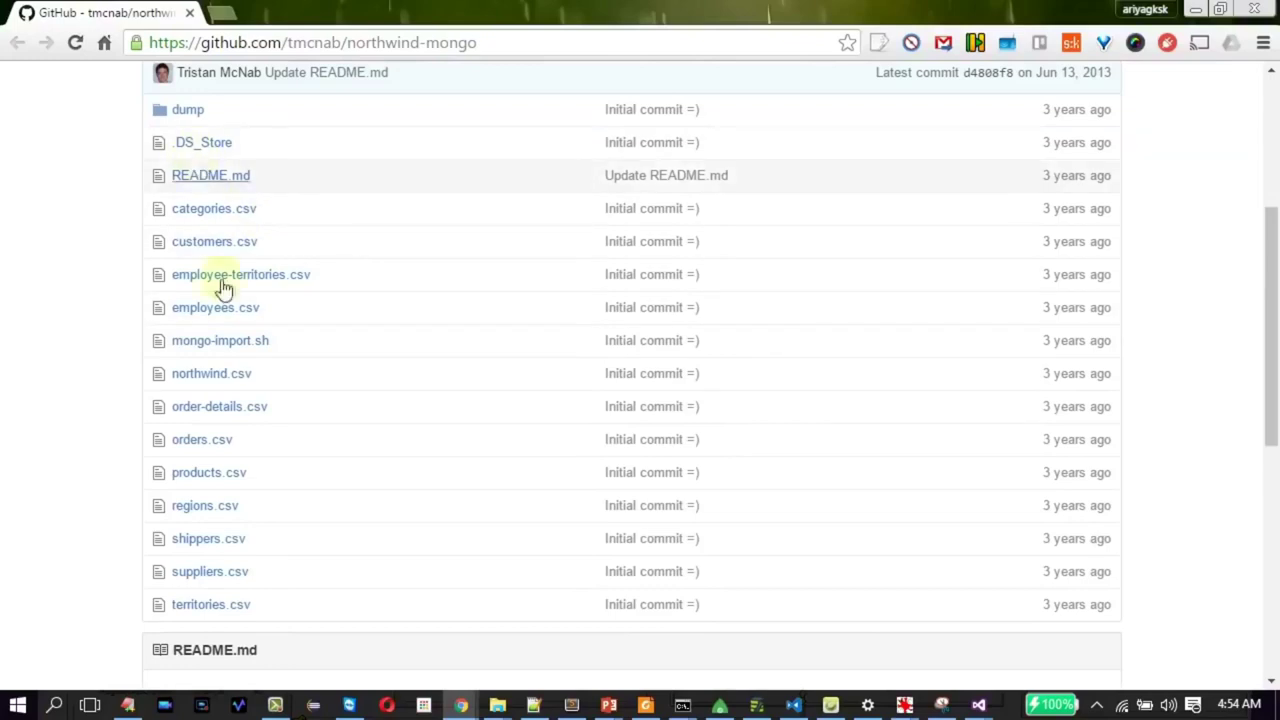
pyautogui.click(232, 345)
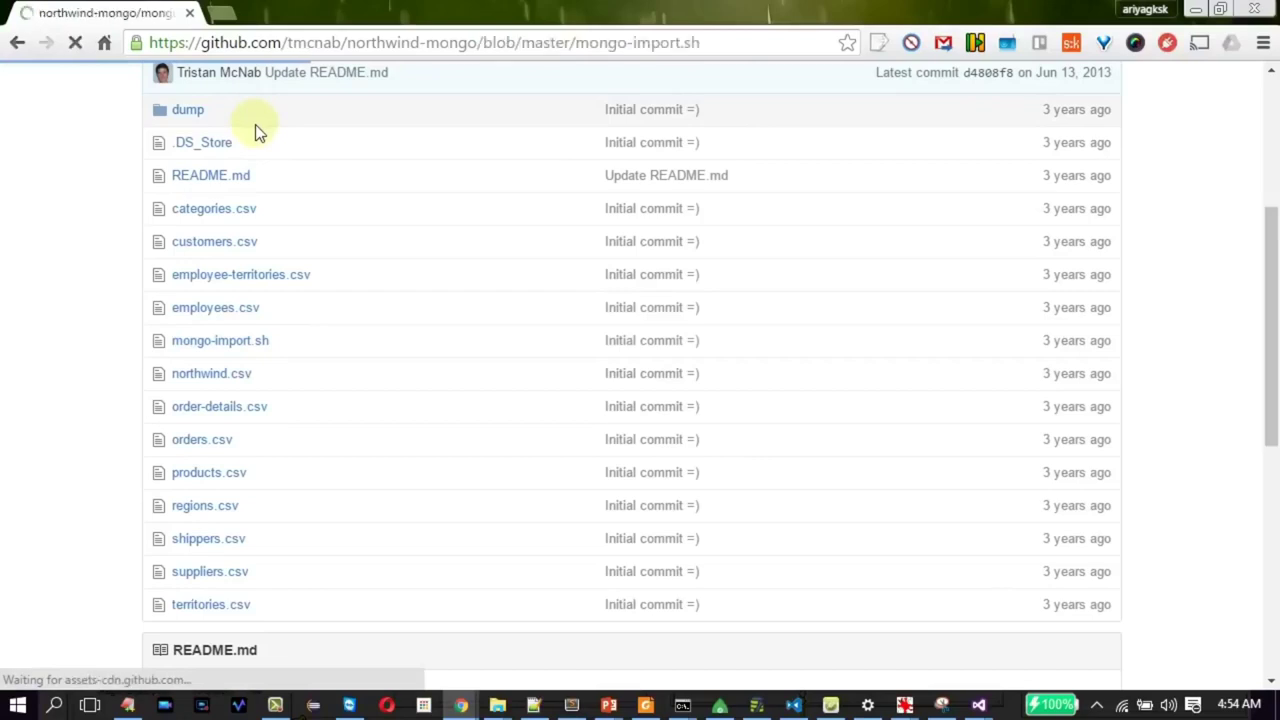
pyautogui.moveTo(232, 466); pyautogui.dragTo(263, 543)
pyautogui.click(16, 42)
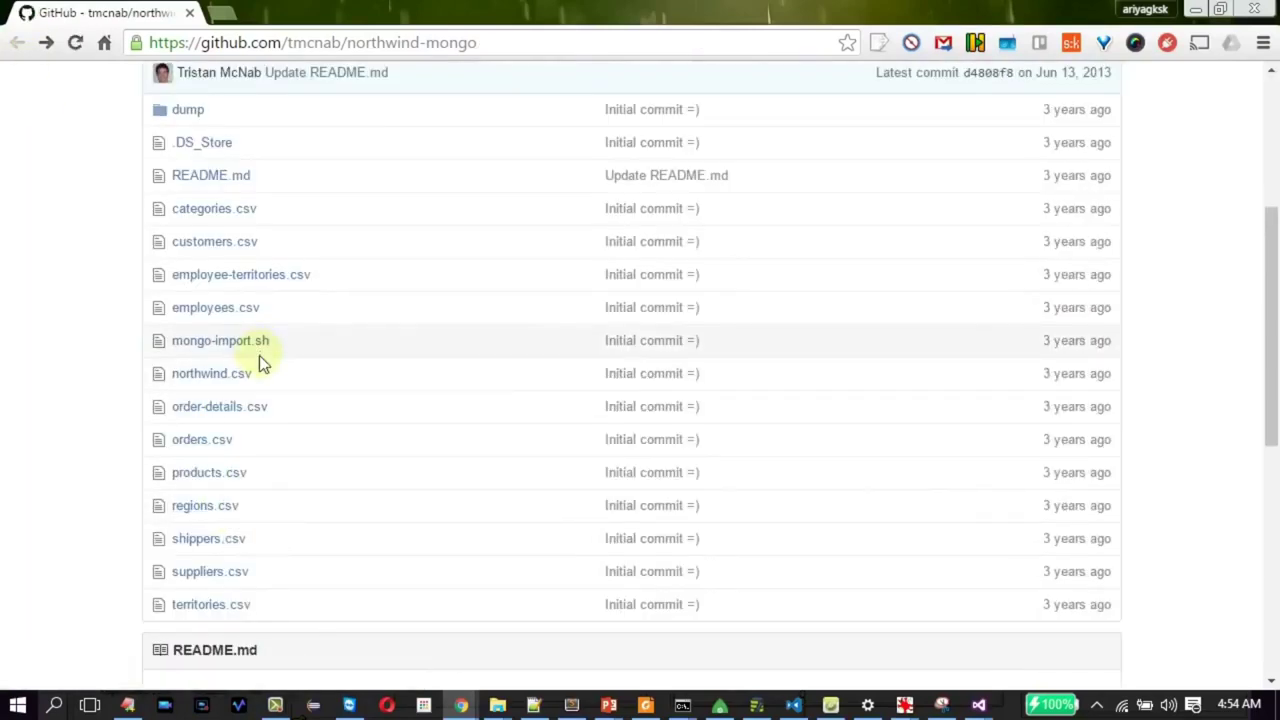
# Download the northwind-mongo repository as northwind-mongo-master.zip into the Downloads folder
pyautogui.scroll(2, 1270, 445)
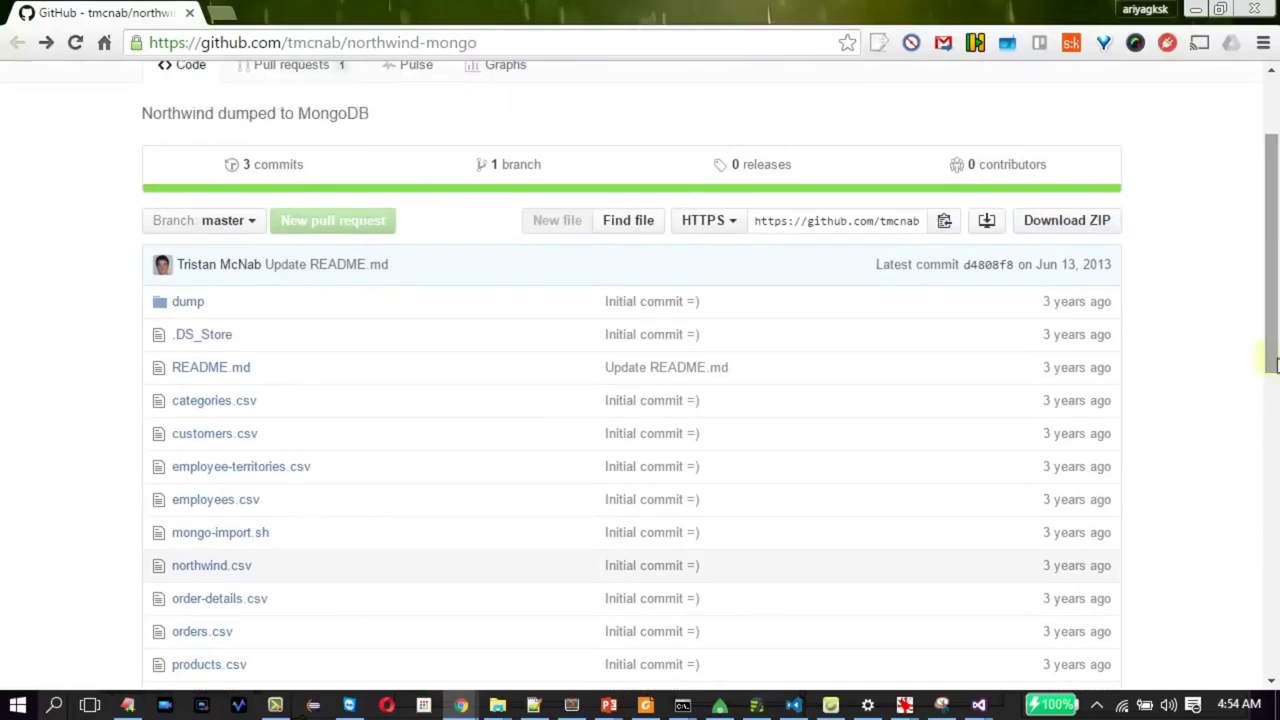
pyautogui.click(1080, 224)
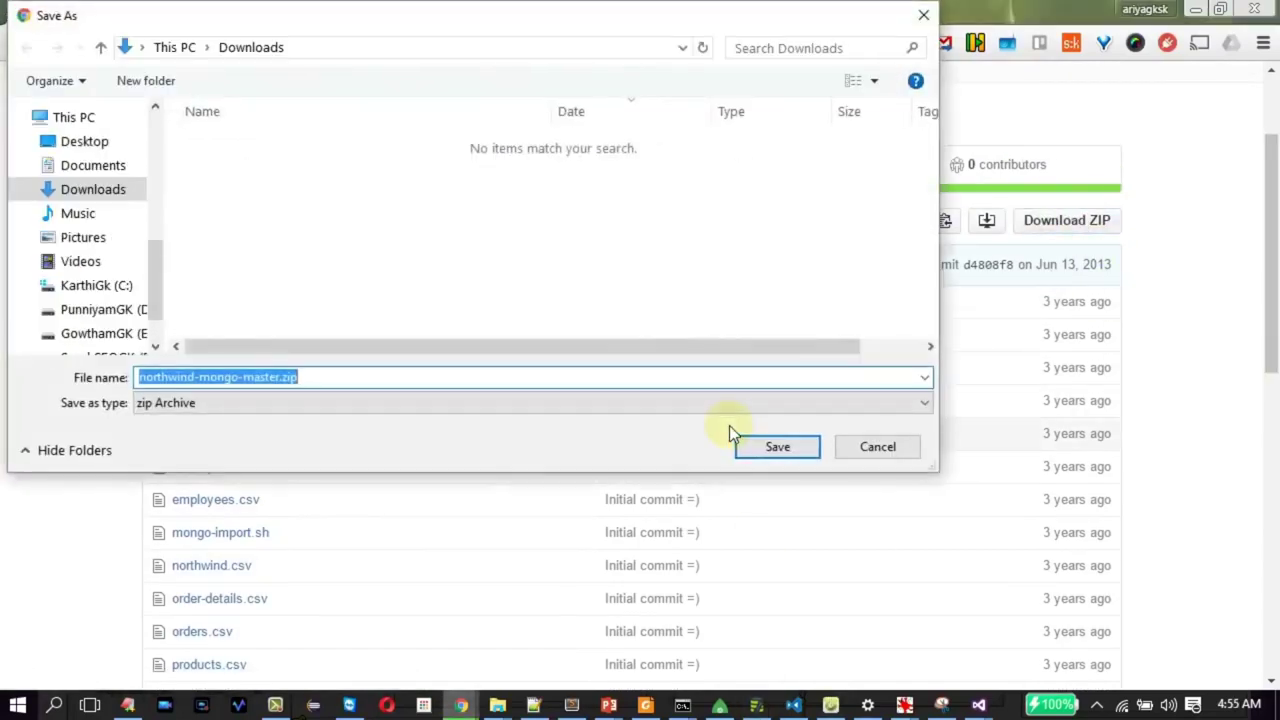
pyautogui.click(791, 449)
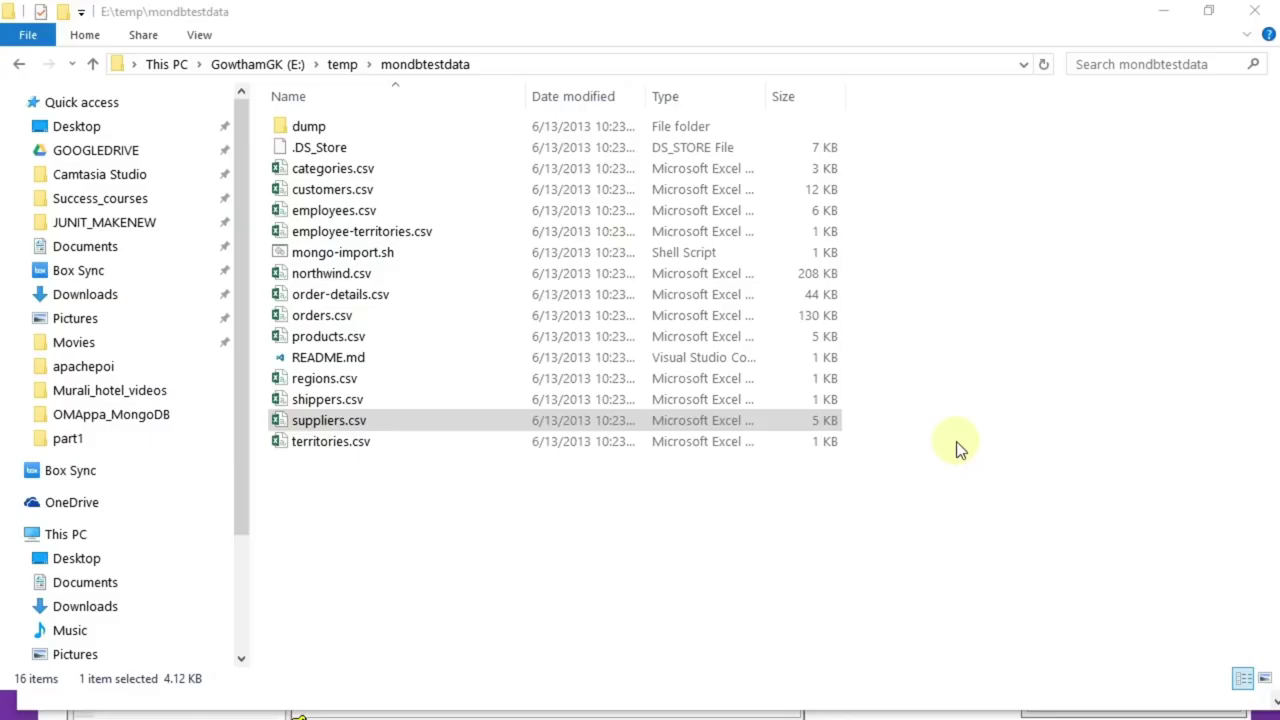
# Open territories.csv from the E:\temp\mondbtestdata folder in Notepad++
pyautogui.click(530, 522)
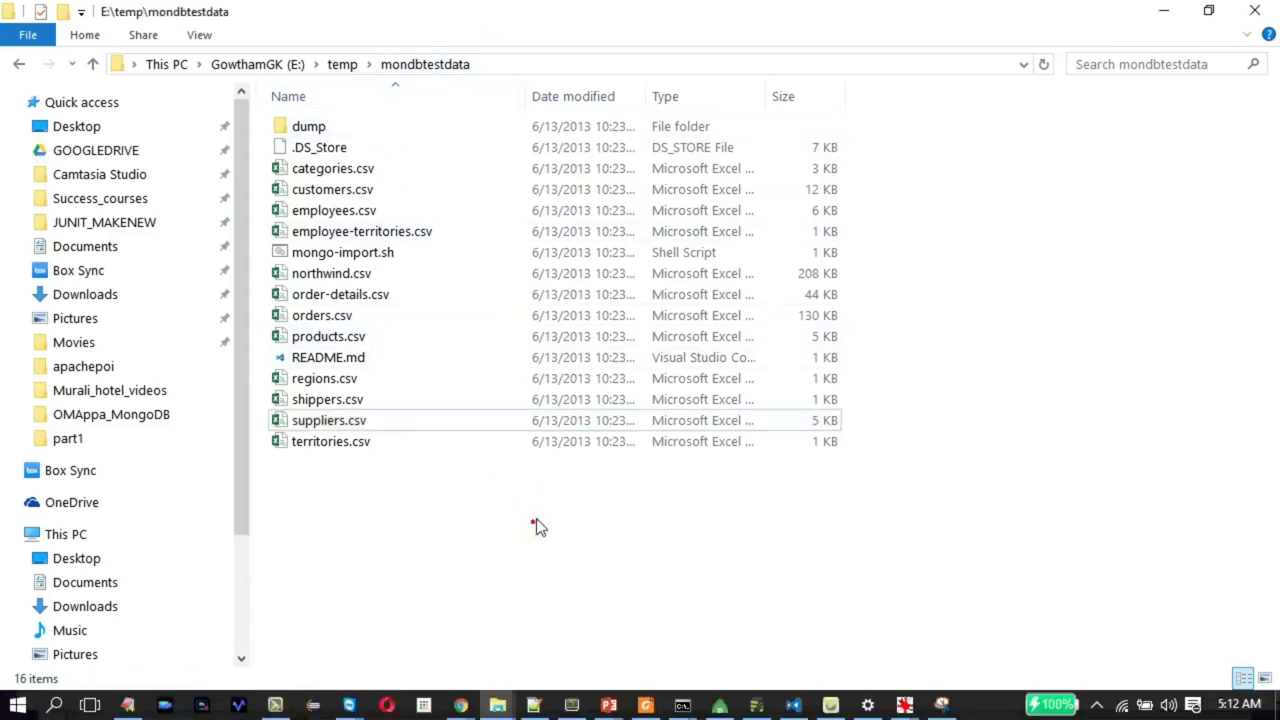
pyautogui.click(346, 422)
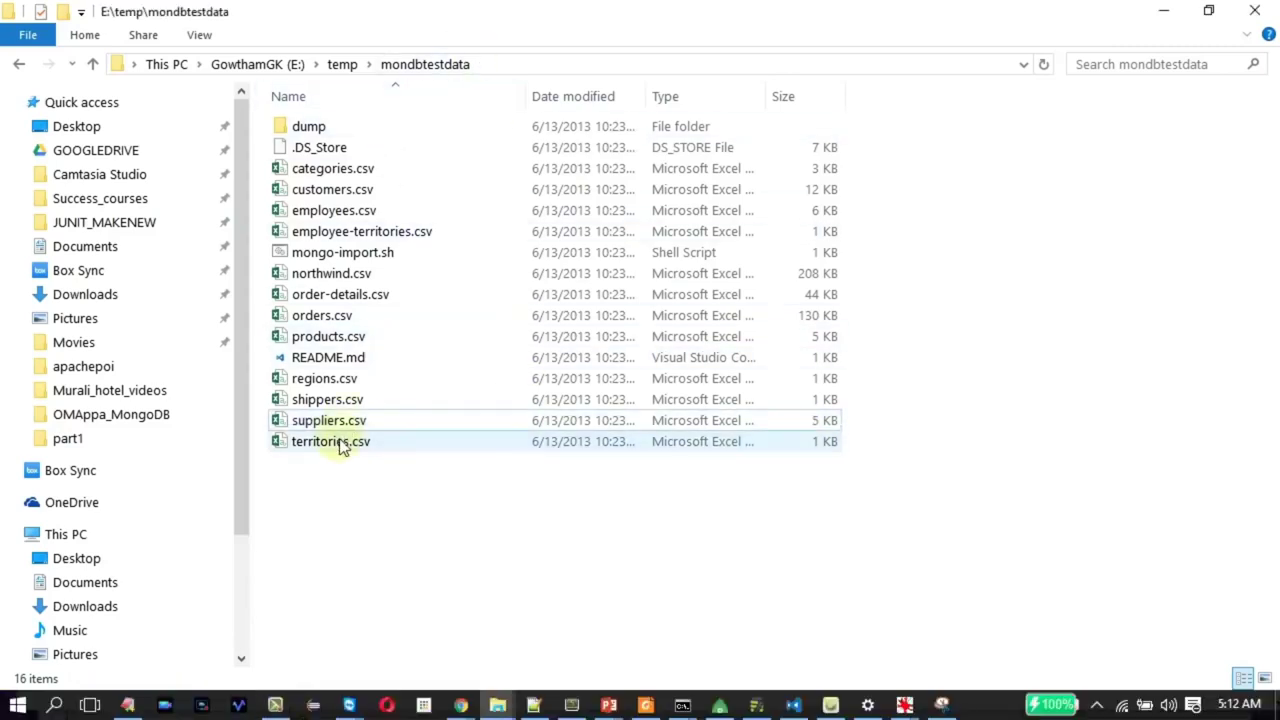
pyautogui.click(338, 443)
pyautogui.rightClick(337, 443)
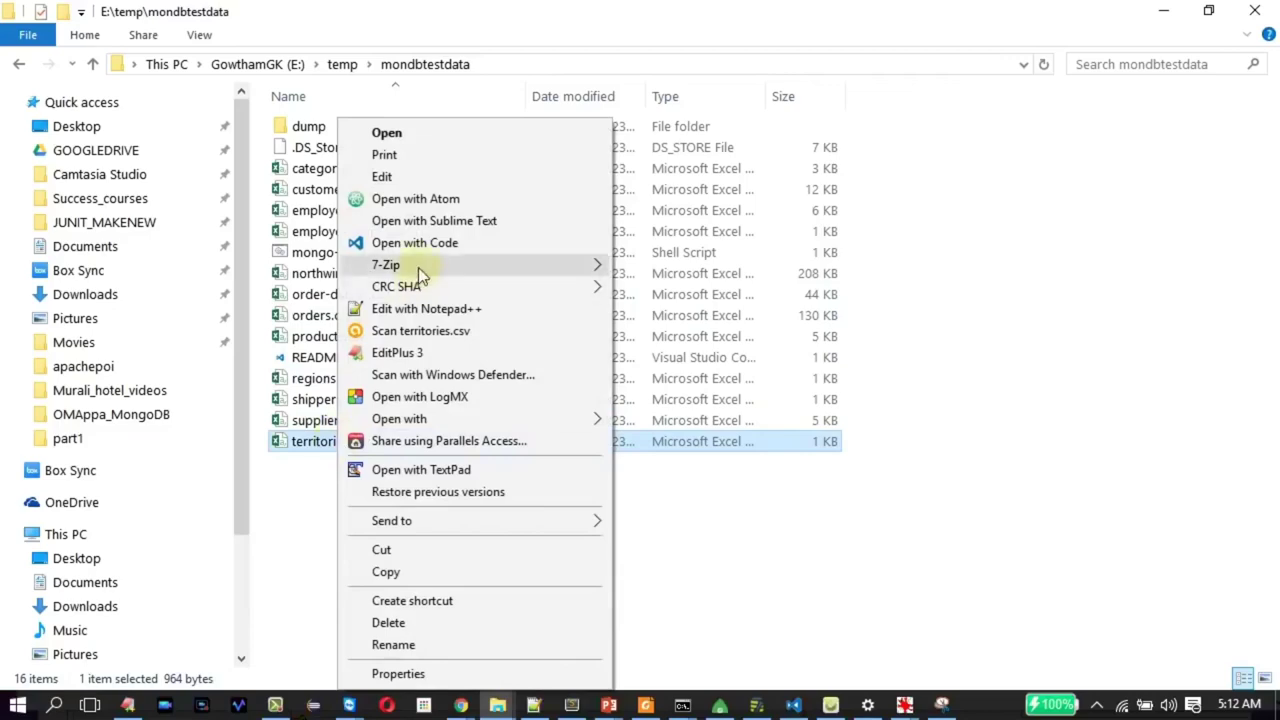
pyautogui.click(410, 308)
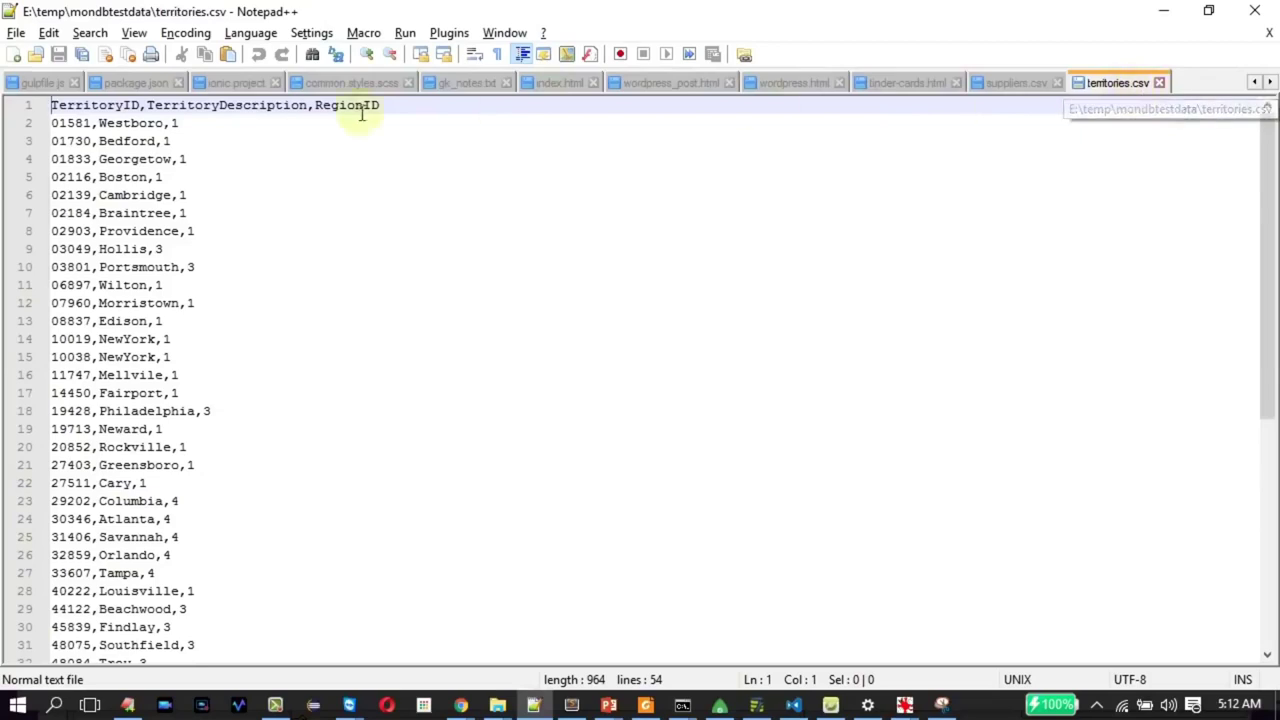
# Examine the header row of territories.csv, highlighting the full line and the TerritoryID and RegionID field names
pyautogui.moveTo(466, 107); pyautogui.dragTo(38, 105)
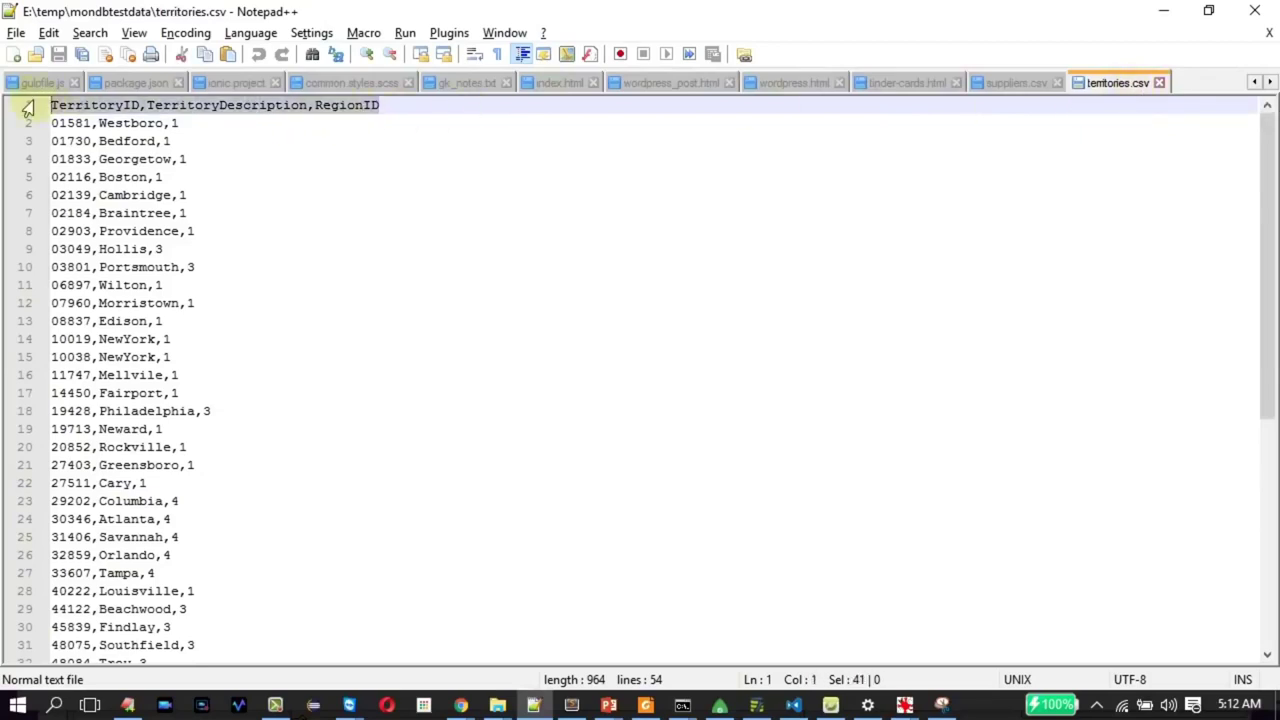
pyautogui.doubleClick(110, 105)
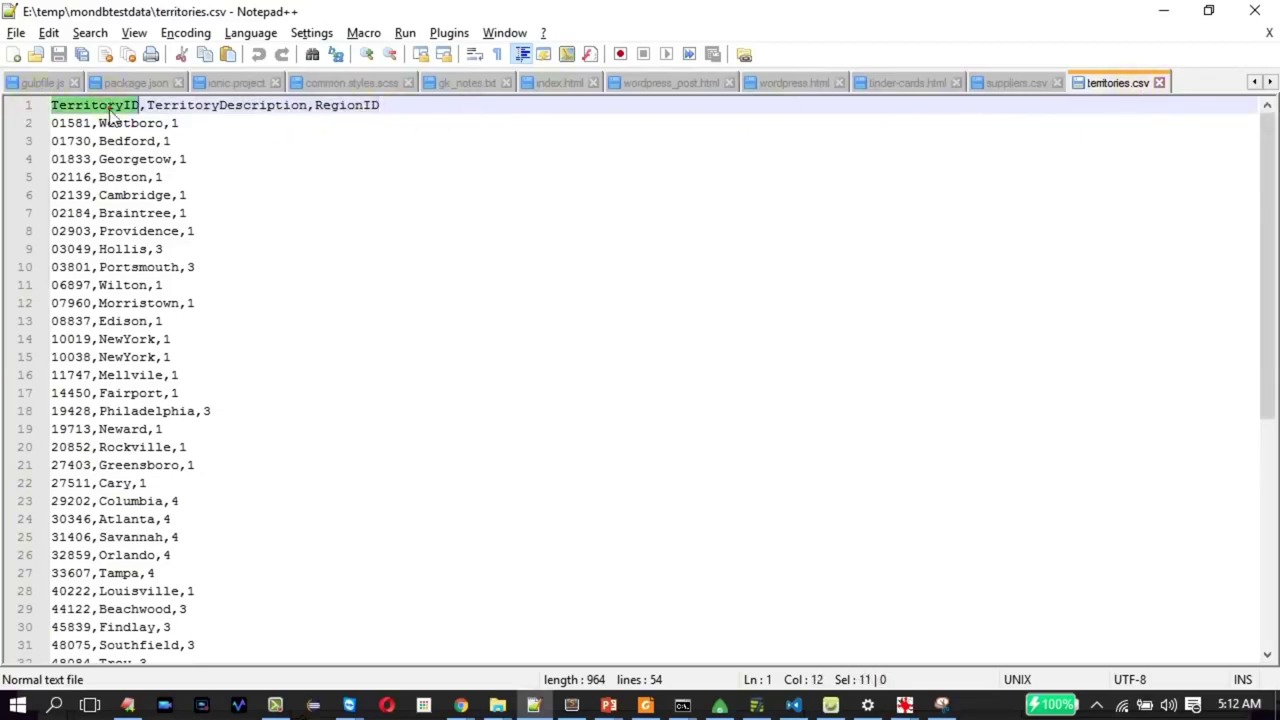
pyautogui.moveTo(1275, 254); pyautogui.dragTo(1273, 197)
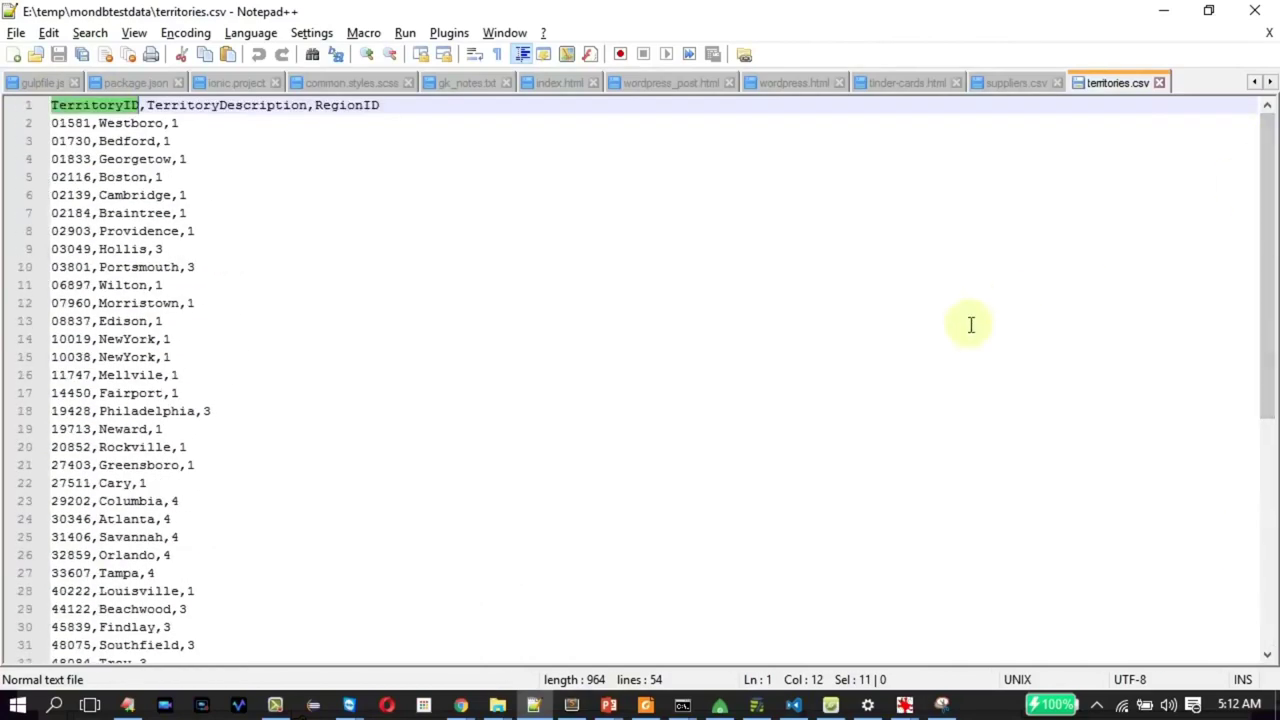
pyautogui.click(971, 322)
pyautogui.click(391, 105)
pyautogui.hotkey('shift', 'Home')
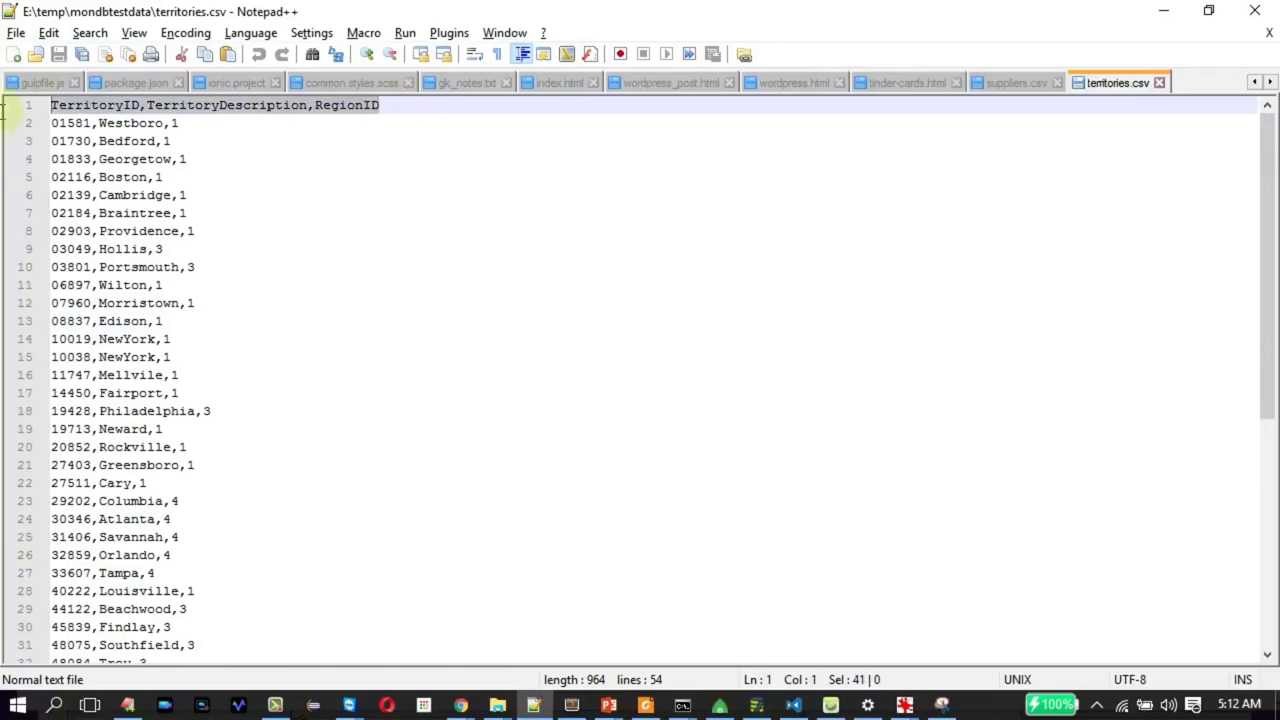
pyautogui.doubleClick(418, 107)
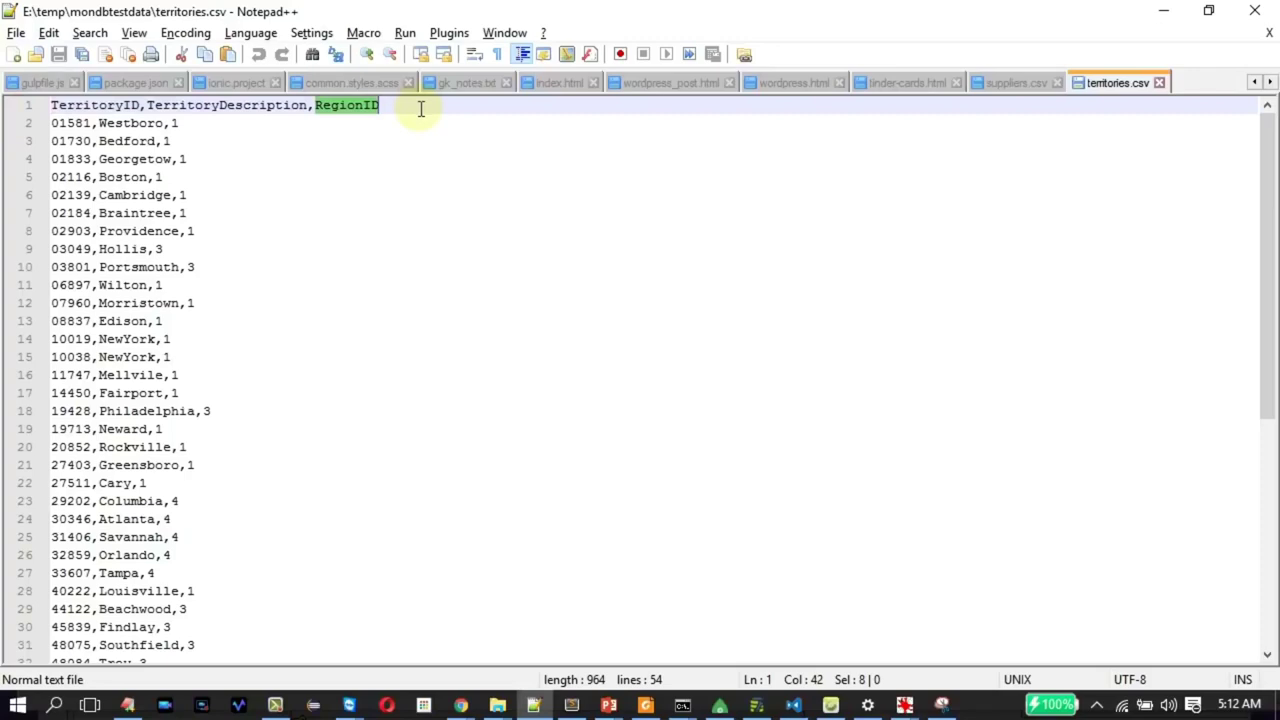
# Switch to NoSQL Manager for MongoDB and open a new Import Data from File wizard for productDB
pyautogui.hotkey('alt', 'Tab')
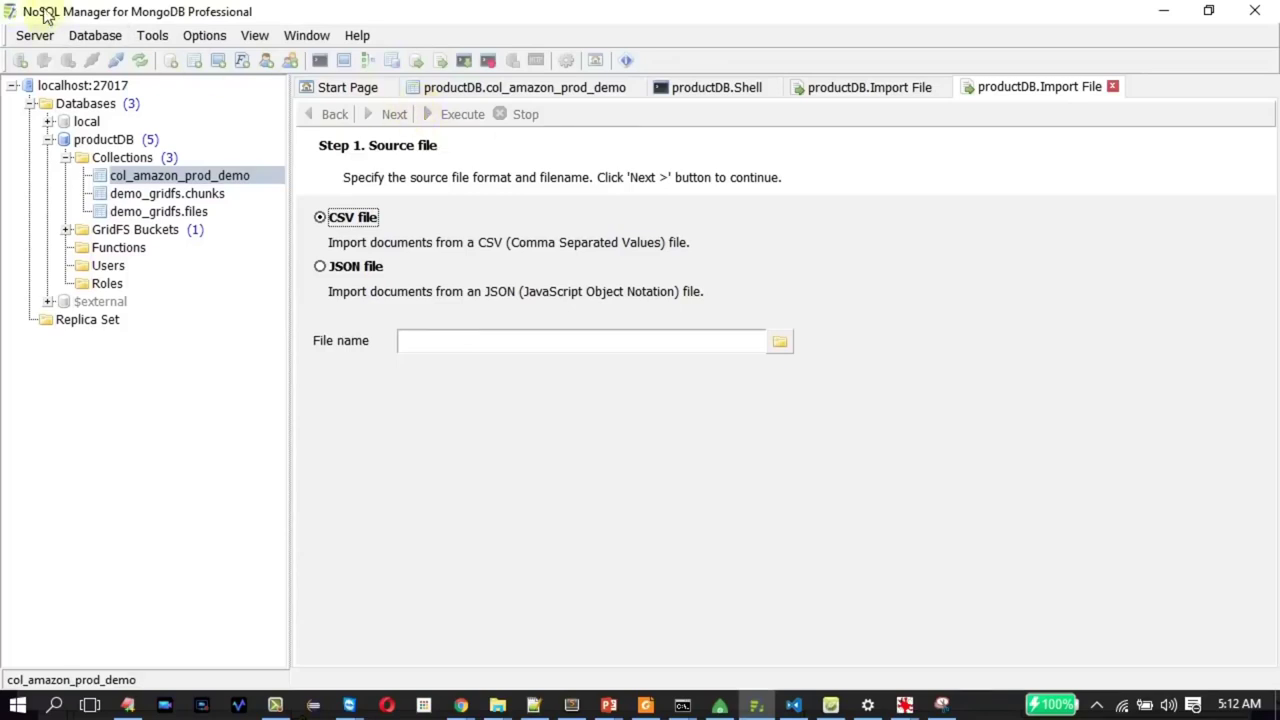
pyautogui.click(150, 36)
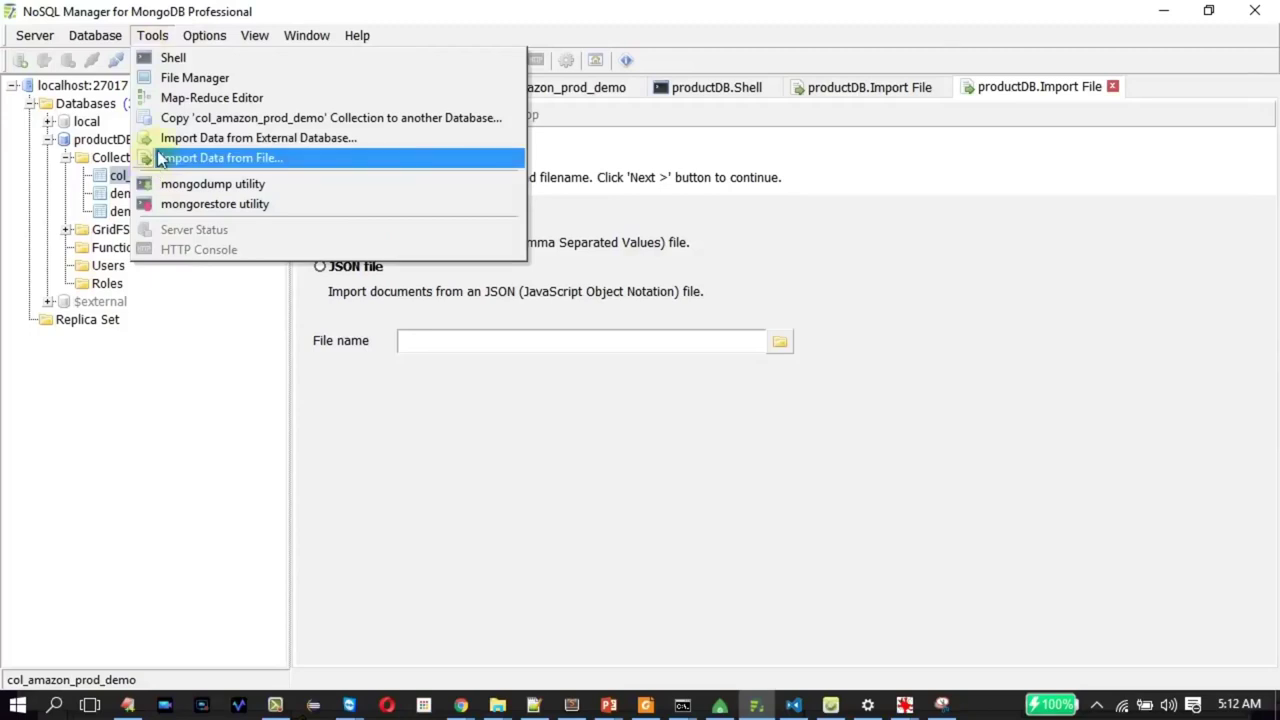
pyautogui.click(160, 158)
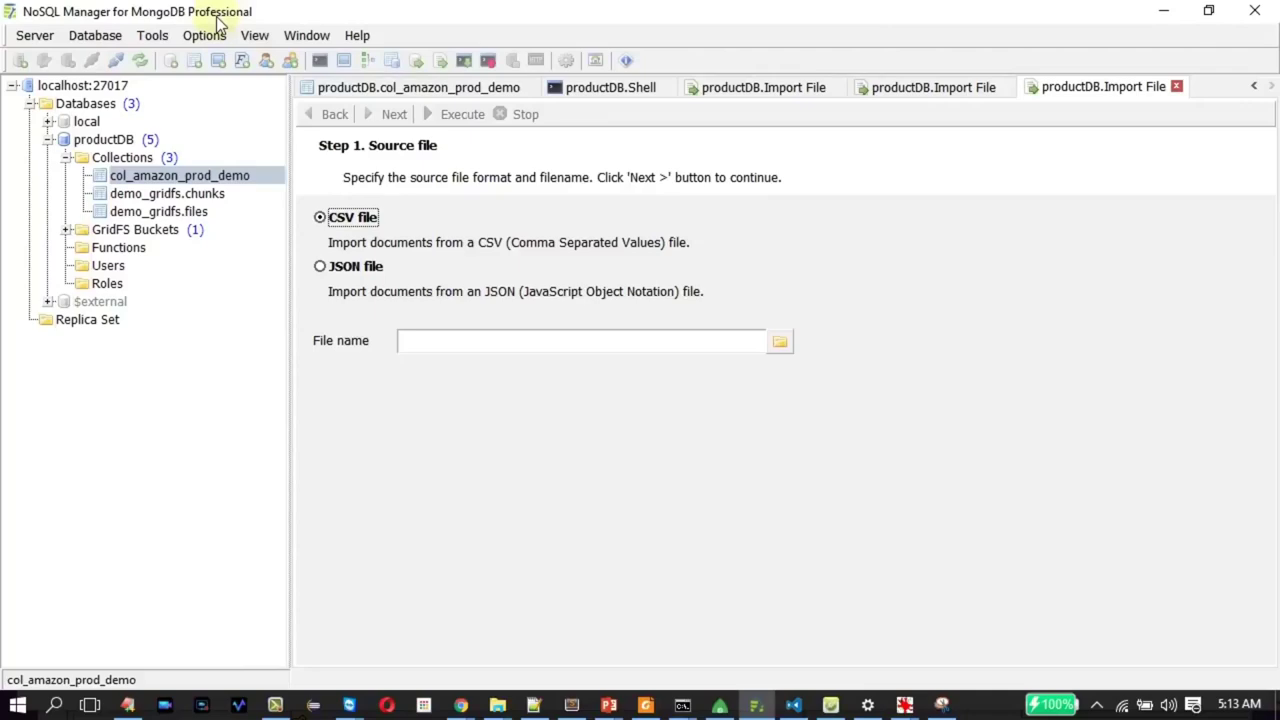
# Switch to the mongoimport documentation in Chrome and examine the CSV Import example's --db, --collection, --type, --file and --headerline options
pyautogui.hotkey('alt', 'Tab')
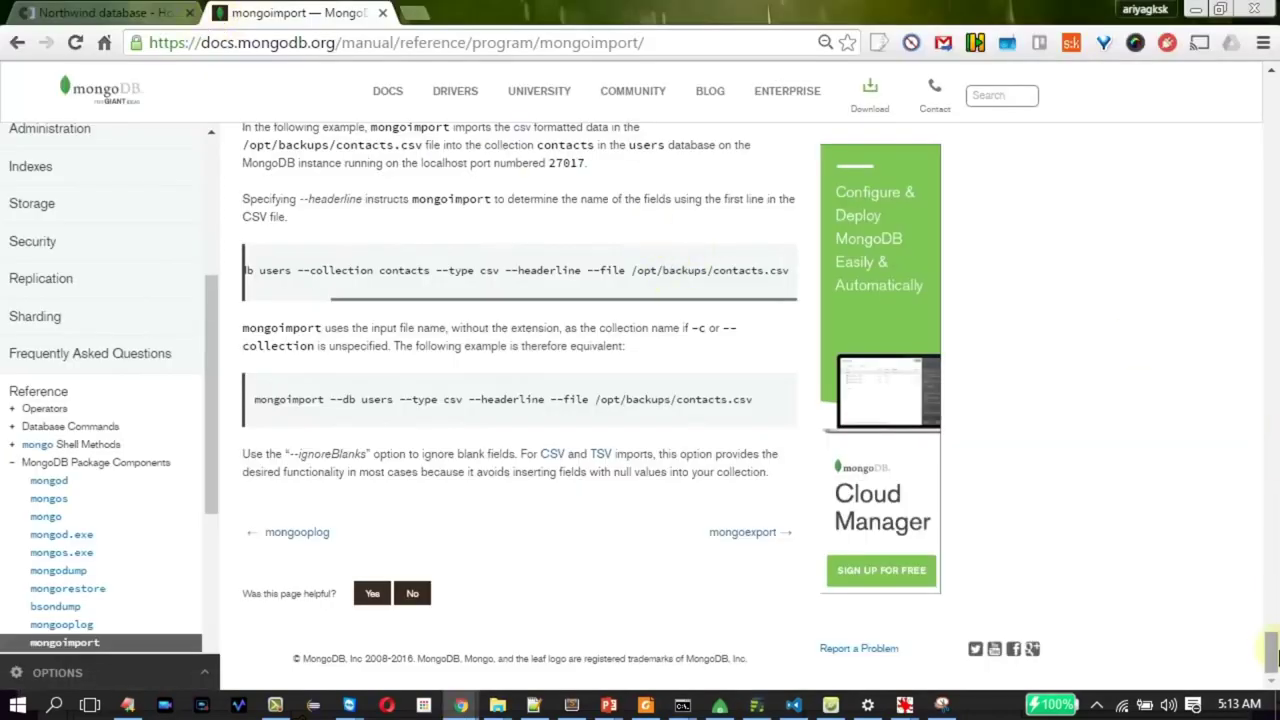
pyautogui.moveTo(1270, 652); pyautogui.dragTo(1271, 70)
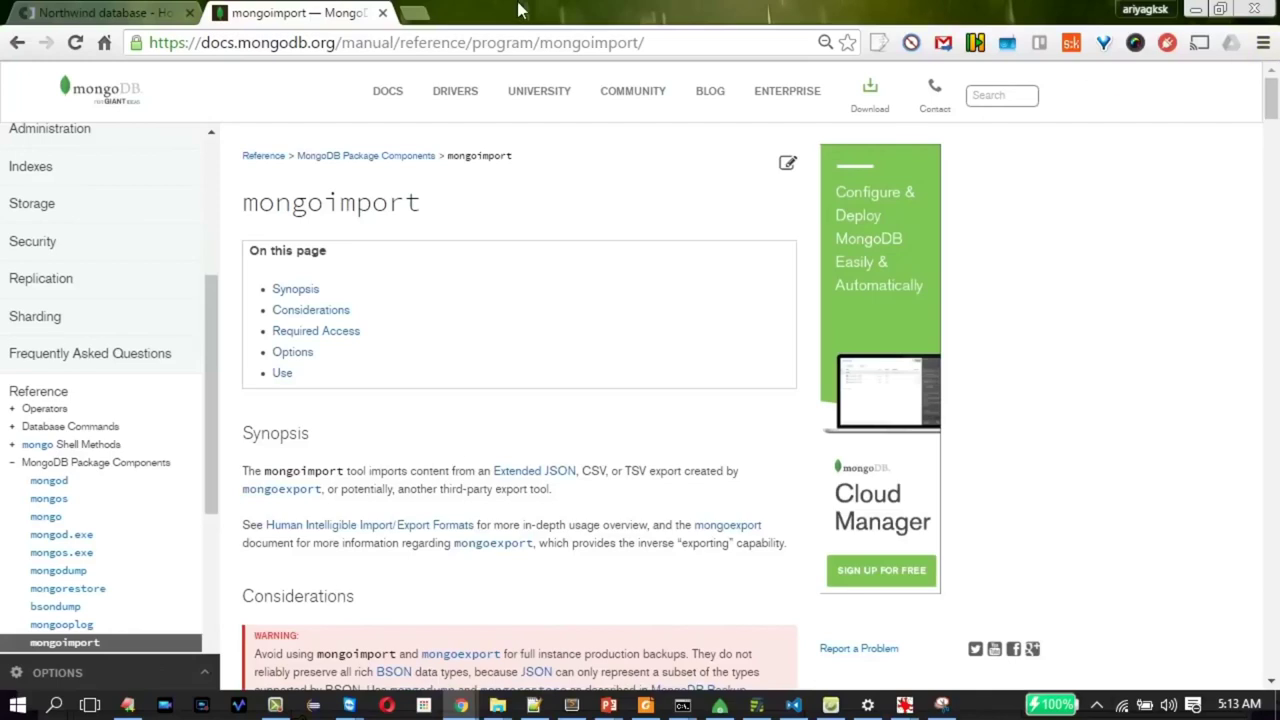
pyautogui.doubleClick(328, 201)
pyautogui.press('End')
pyautogui.doubleClick(278, 362)
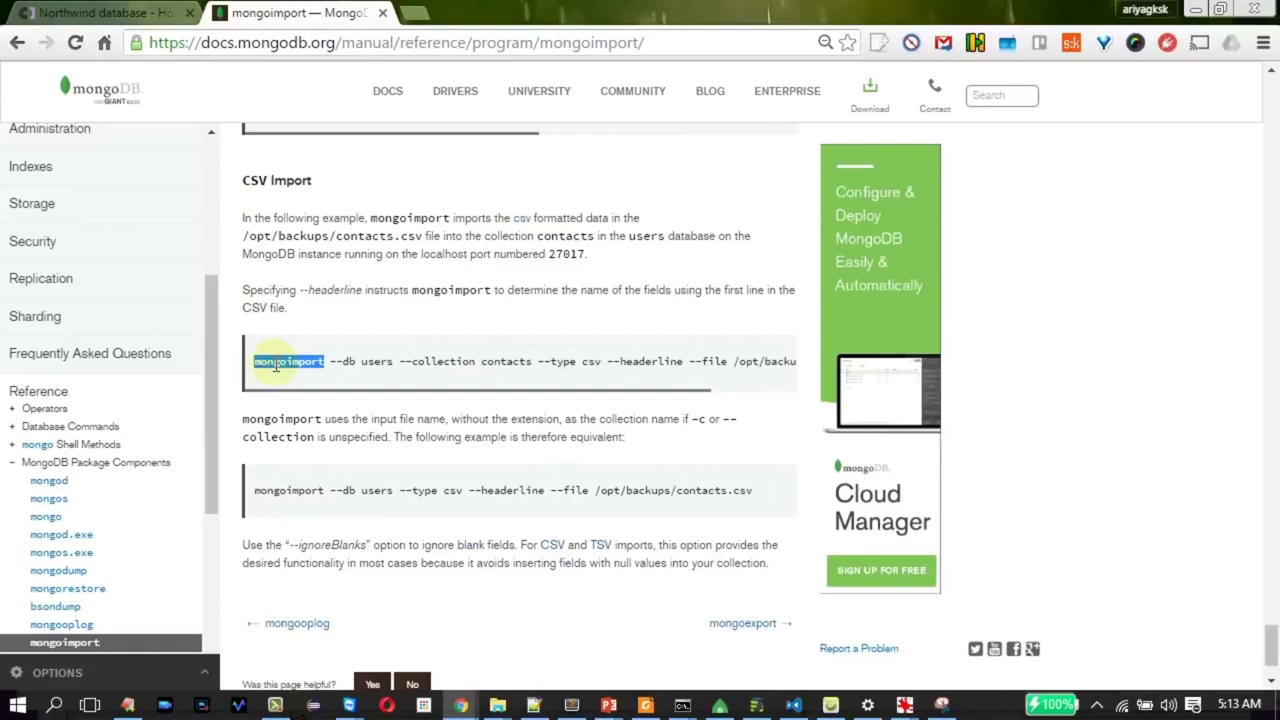
pyautogui.moveTo(337, 362); pyautogui.dragTo(364, 358)
pyautogui.click(352, 360)
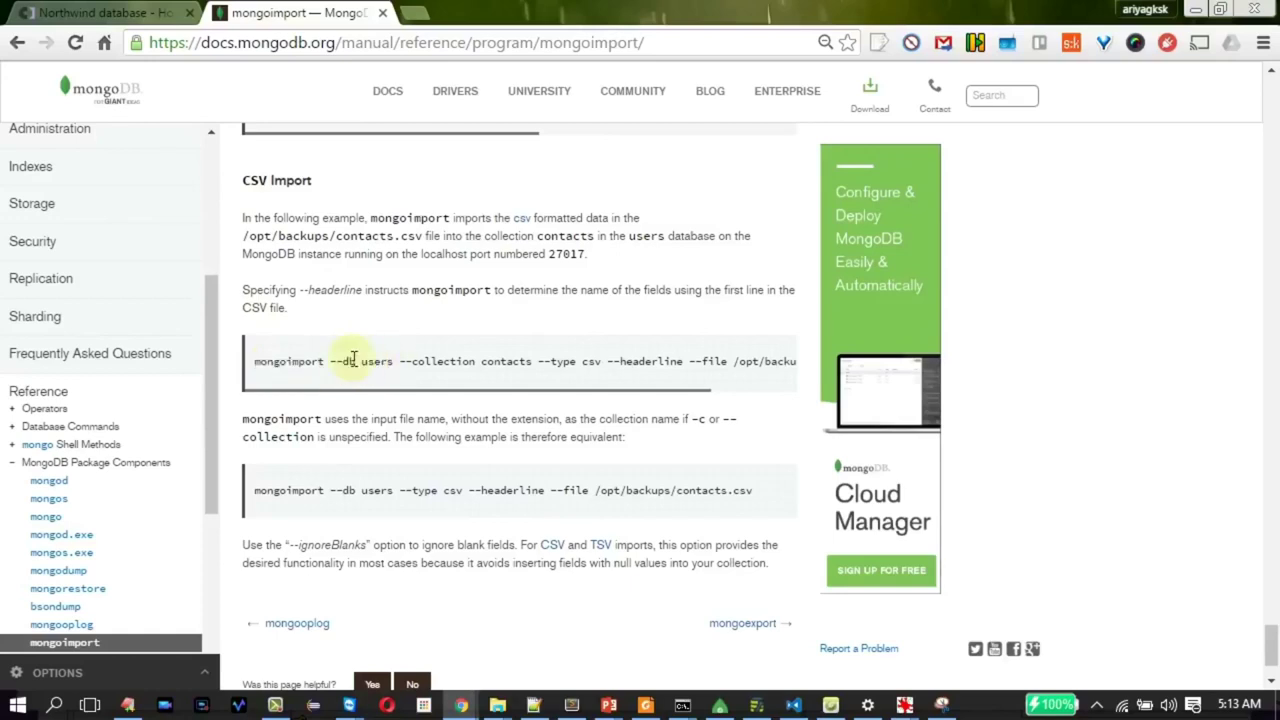
pyautogui.doubleClick(422, 364)
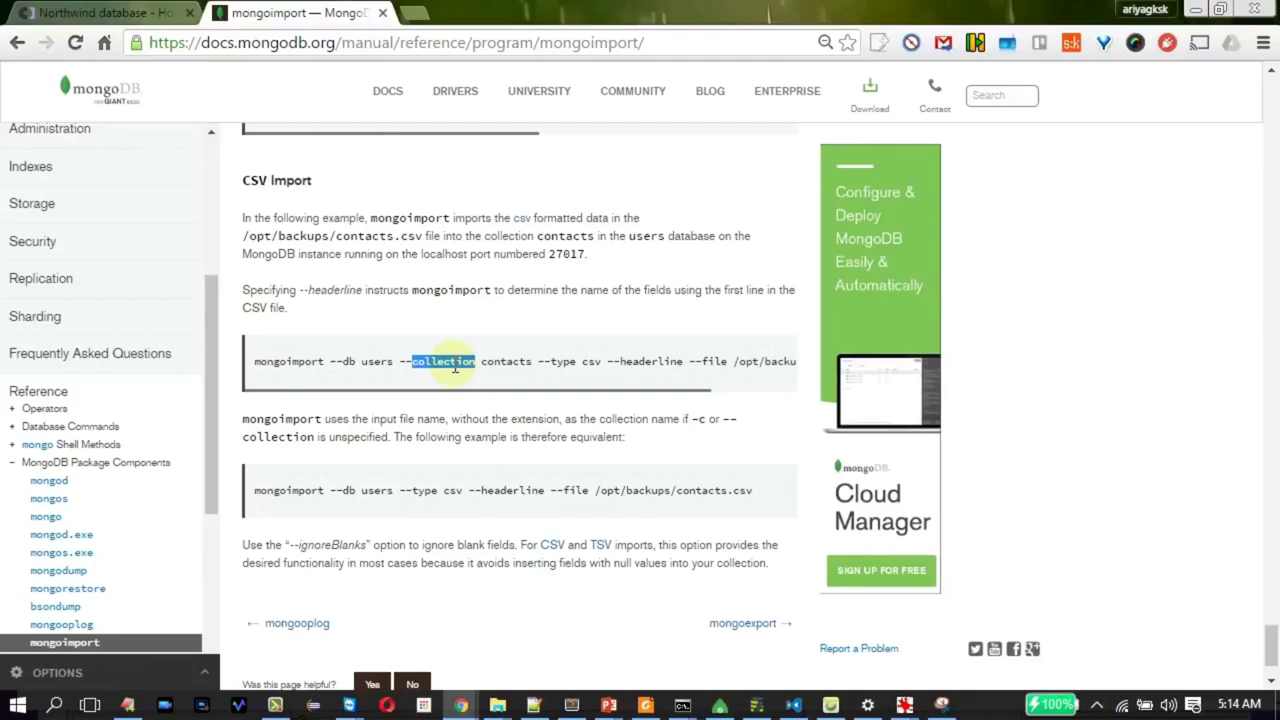
pyautogui.moveTo(538, 362); pyautogui.dragTo(610, 360)
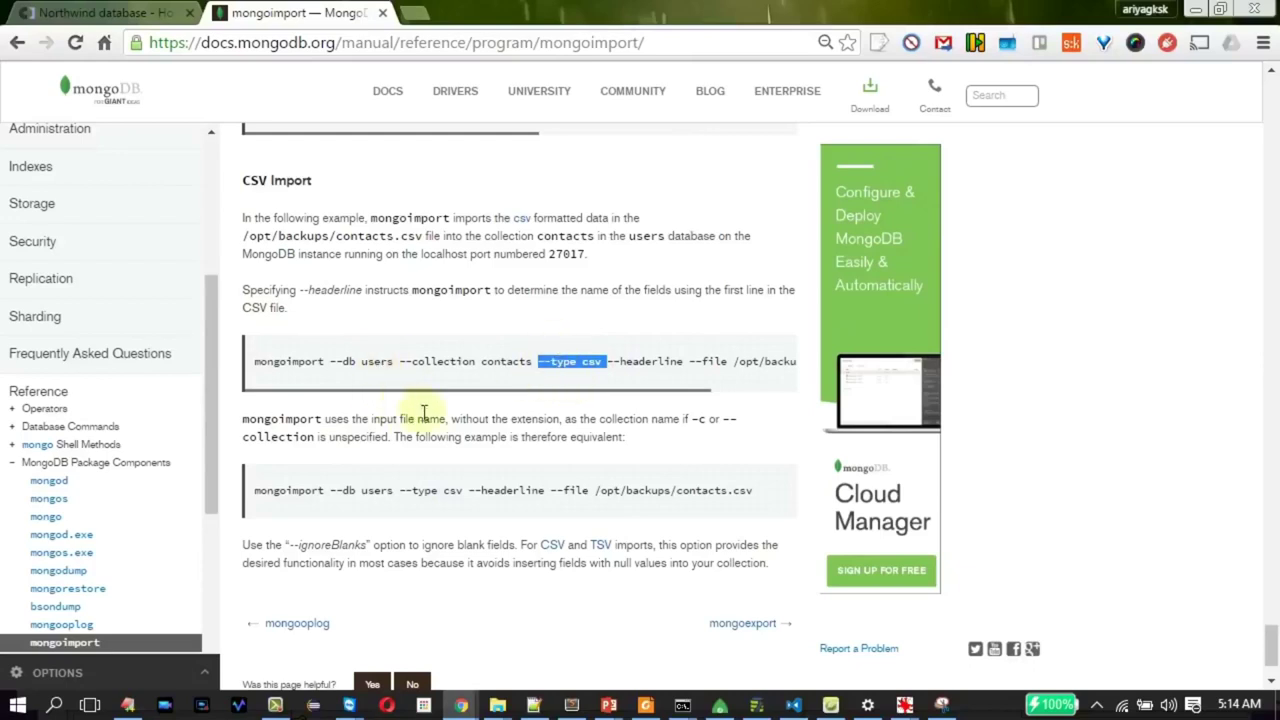
pyautogui.moveTo(451, 393); pyautogui.dragTo(602, 372)
pyautogui.doubleClick(610, 362)
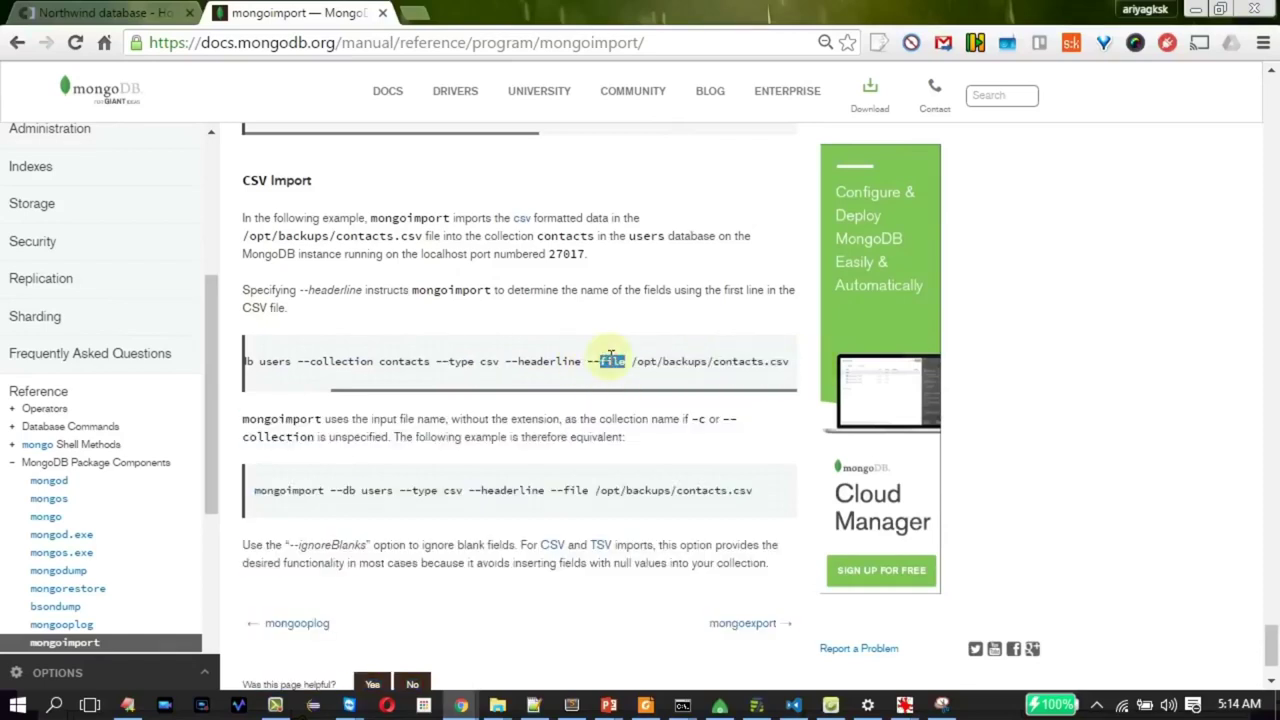
pyautogui.moveTo(505, 362); pyautogui.dragTo(580, 362)
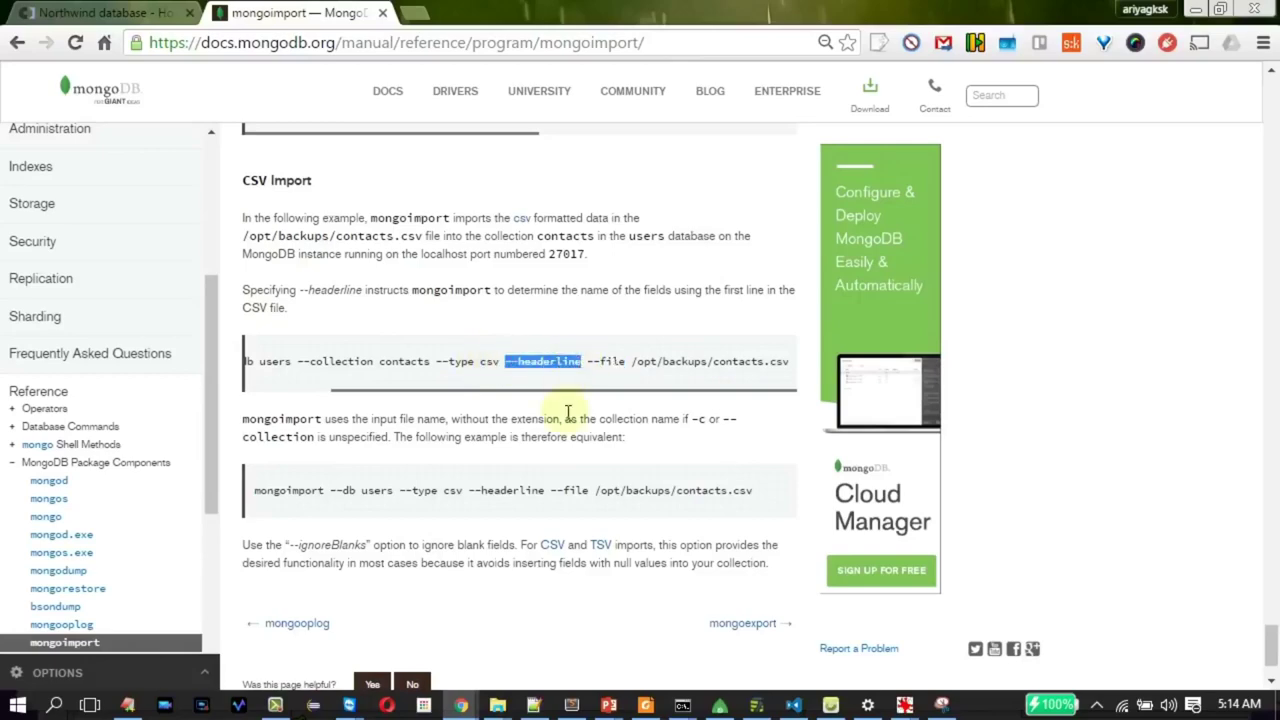
# Switch to Notepad++ and highlight the full header row of territories.csv
pyautogui.hotkey('alt', 'Tab')
pyautogui.press('Tab')
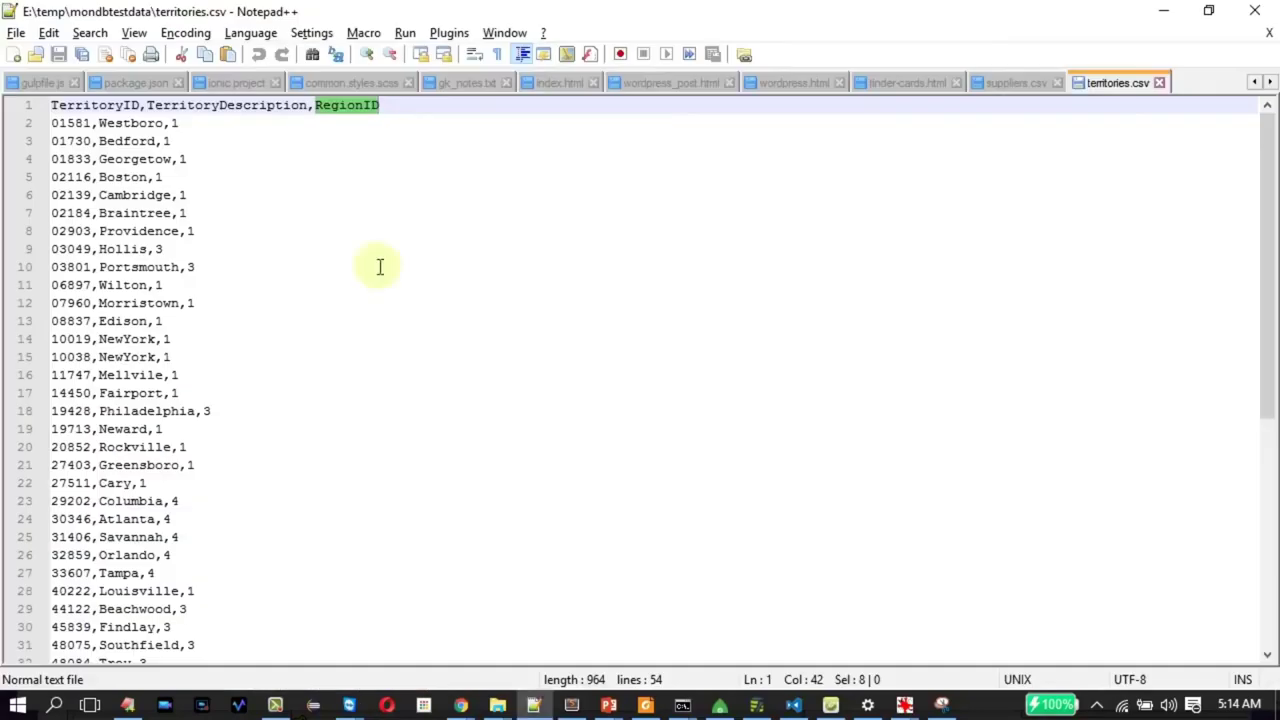
pyautogui.click(408, 140)
pyautogui.moveTo(414, 106); pyautogui.dragTo(48, 88)
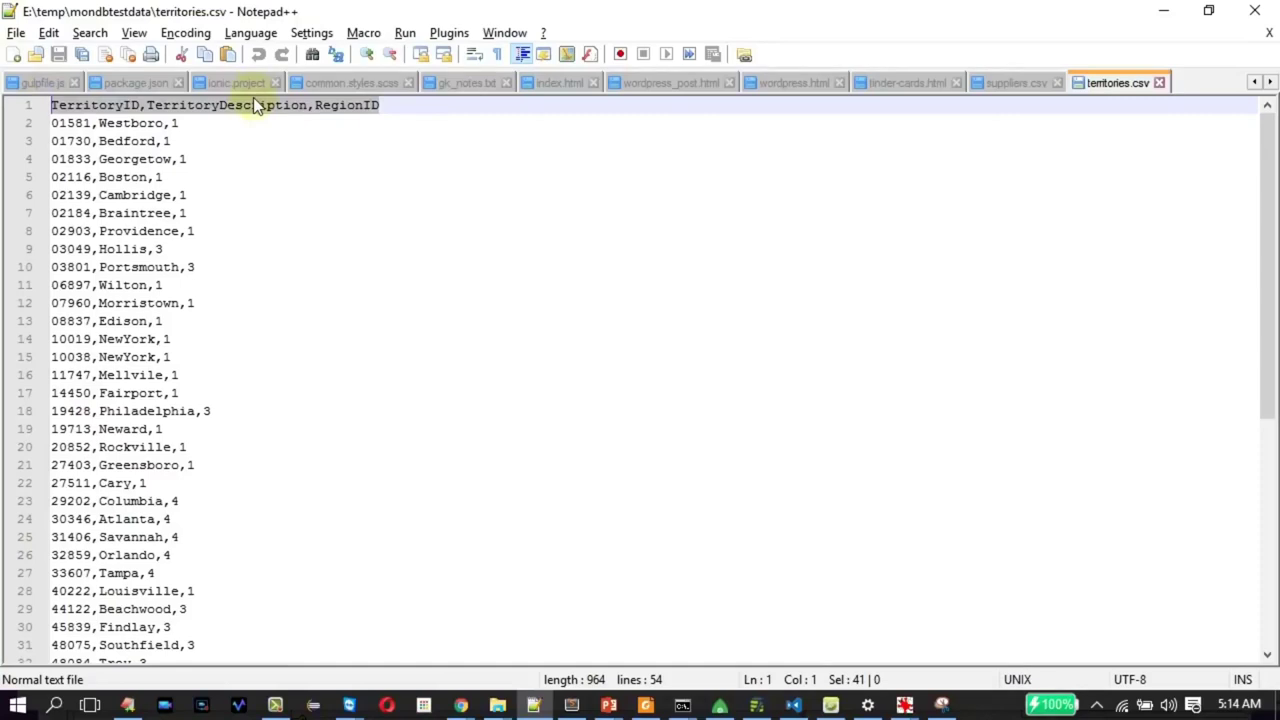
# Return to the mongoimport documentation in Chrome and review the CSV example's command name, --type, --file and --headerline parts
pyautogui.hotkey('alt', 'Tab')
pyautogui.click(532, 372)
pyautogui.click(532, 370)
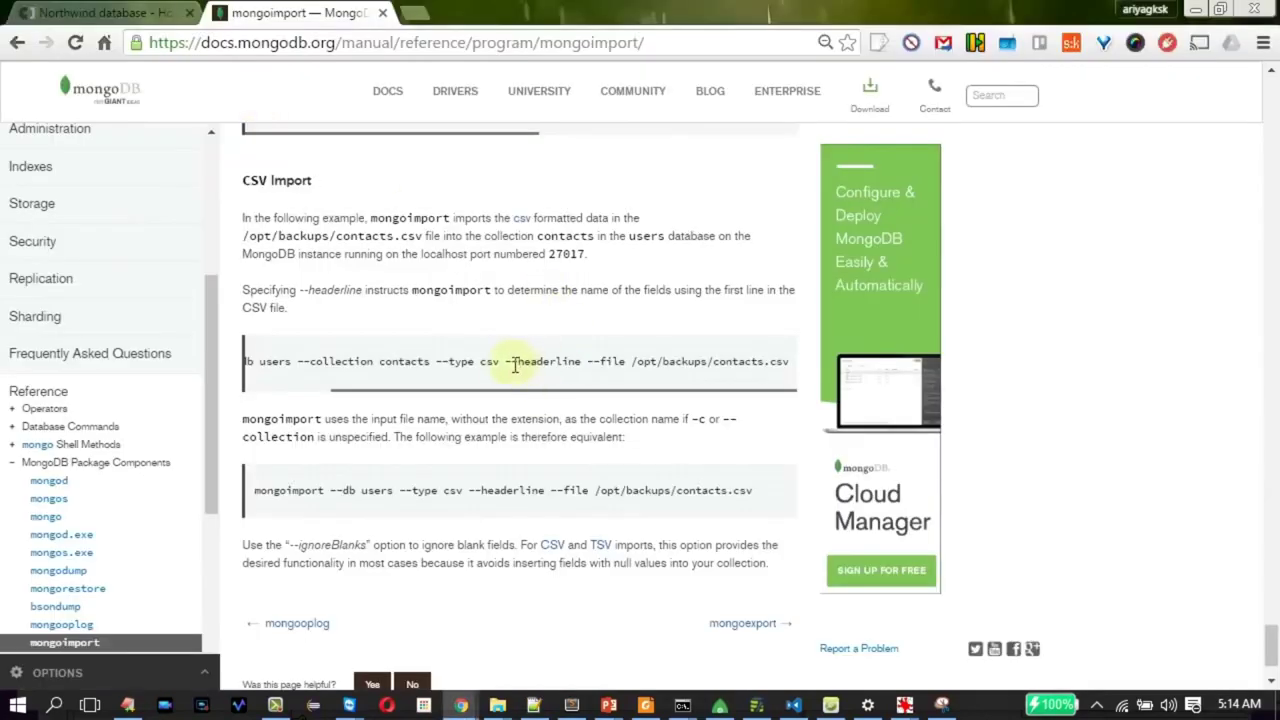
pyautogui.moveTo(505, 364); pyautogui.dragTo(388, 398)
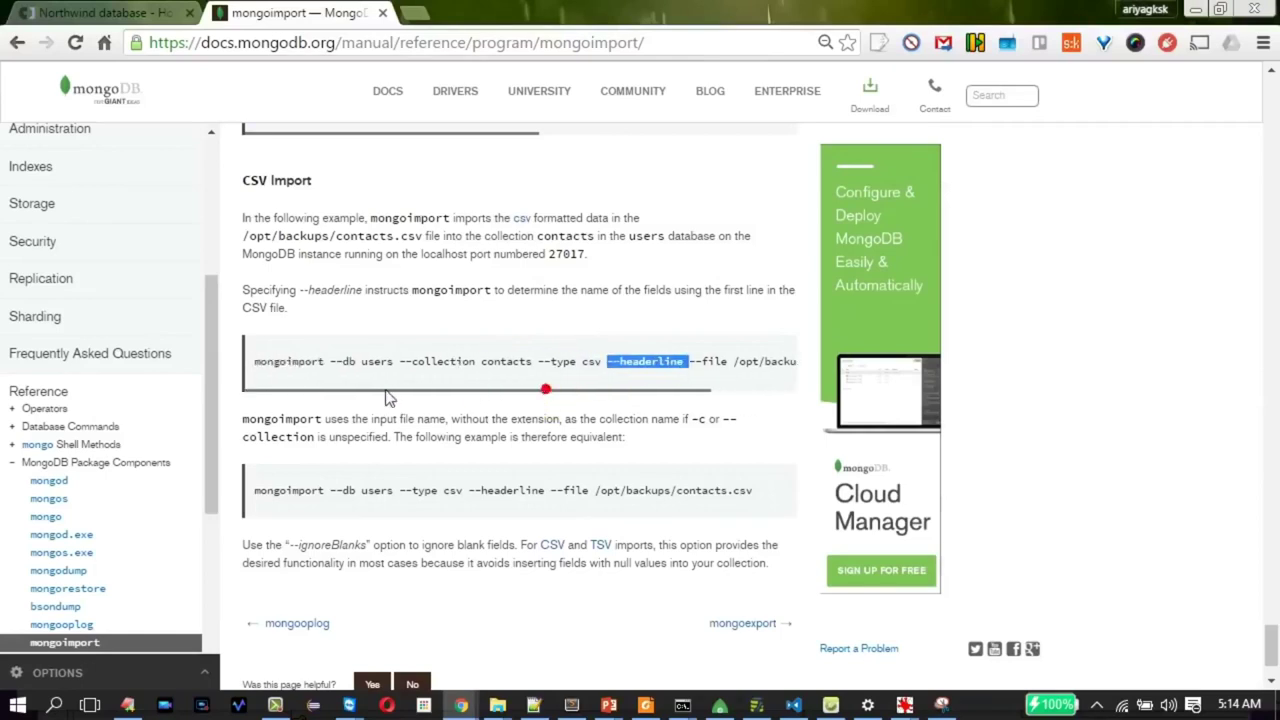
pyautogui.doubleClick(288, 362)
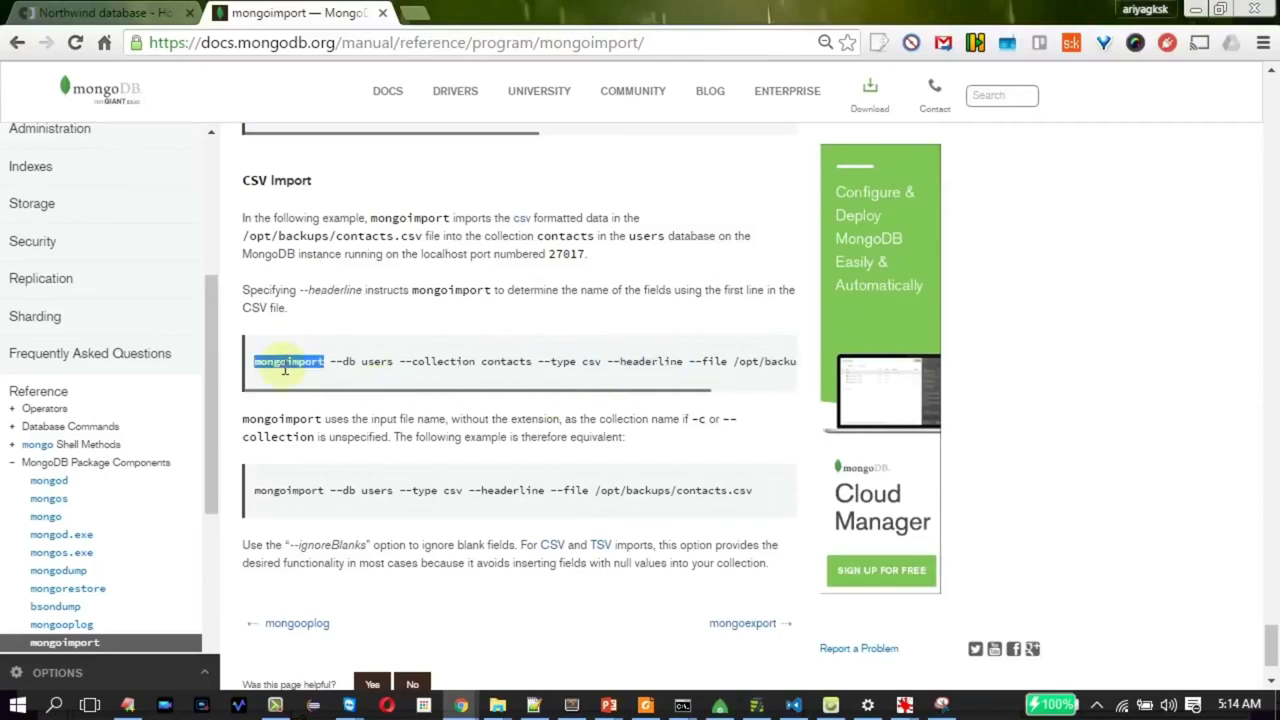
pyautogui.moveTo(285, 370); pyautogui.dragTo(580, 363)
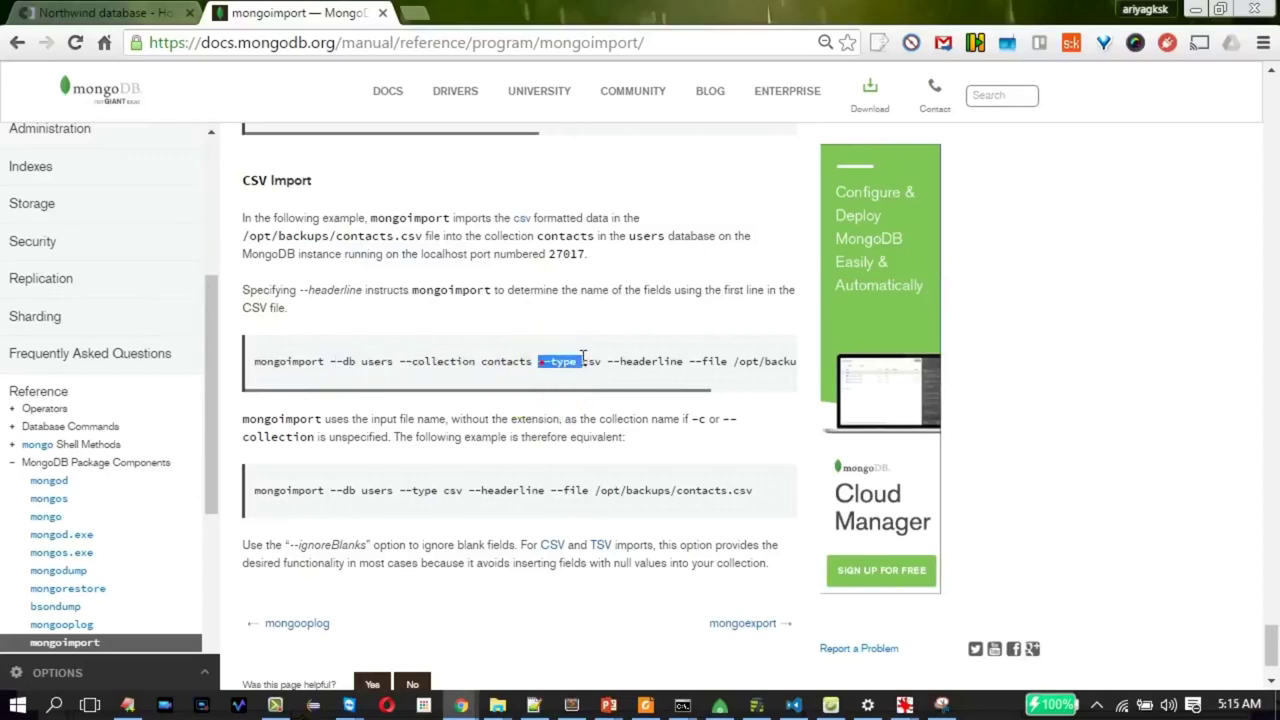
pyautogui.moveTo(690, 361); pyautogui.dragTo(706, 396)
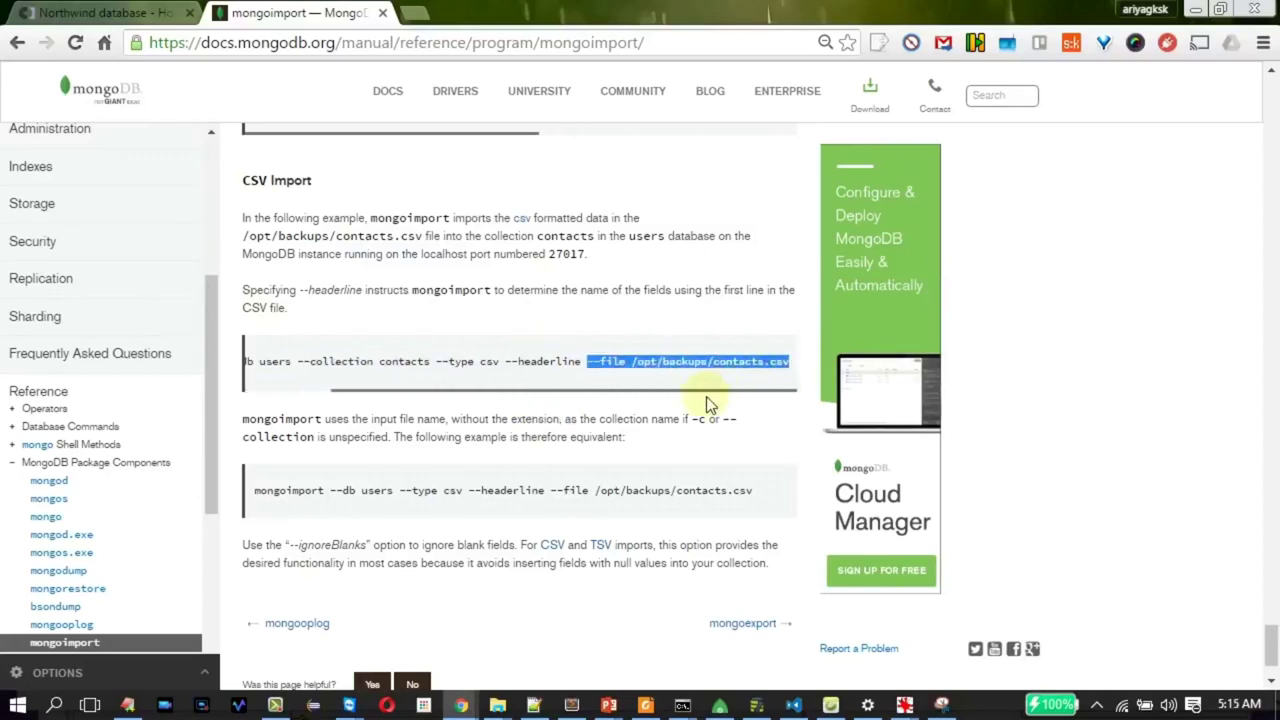
pyautogui.hscroll(-1, 700, 395)
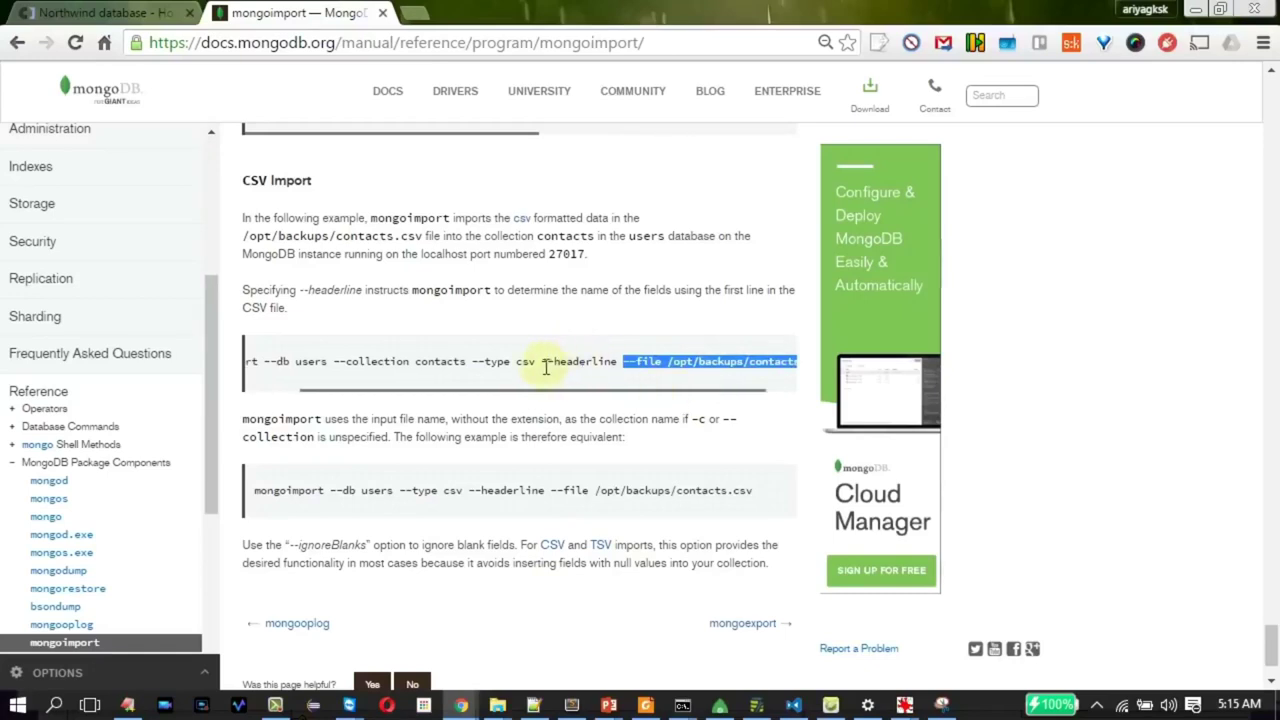
pyautogui.moveTo(541, 363); pyautogui.dragTo(614, 364)
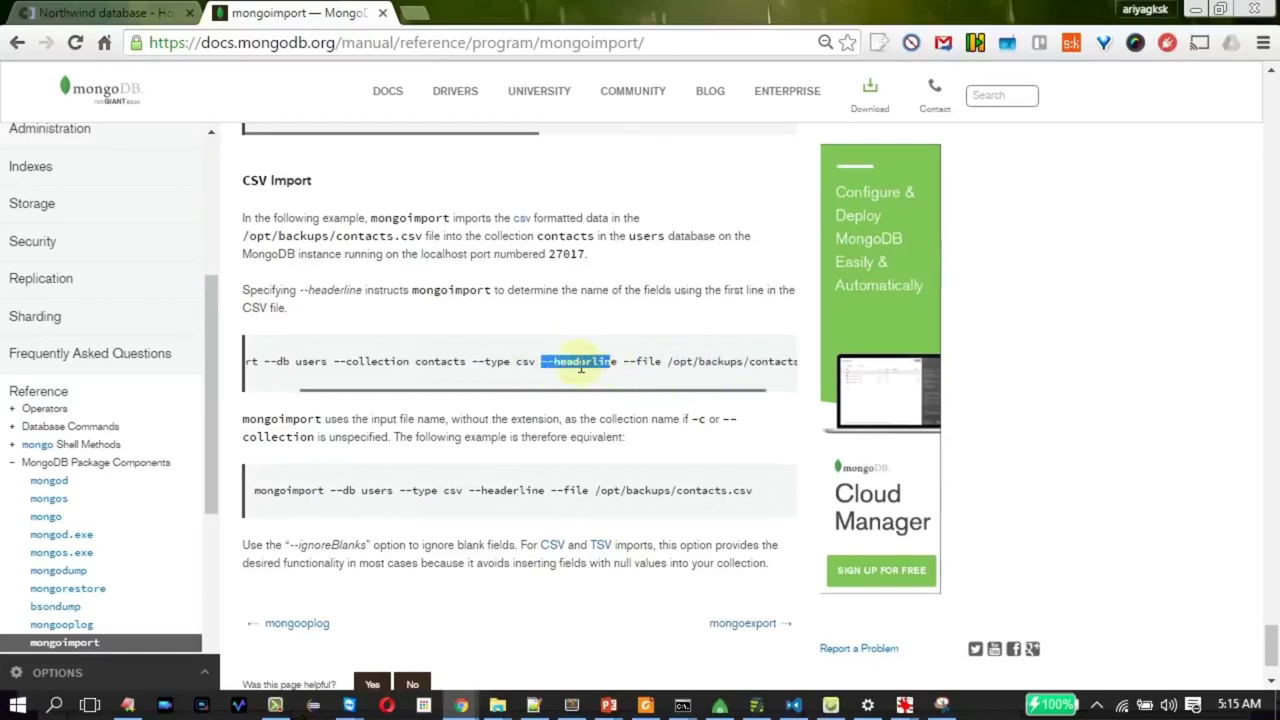
pyautogui.doubleClick(578, 368)
# Switch to Sublime Text and move the Northwind territories mongoimport command from line 1 to line 5, below the generic syntax line
pyautogui.hotkey('alt', 'Tab')
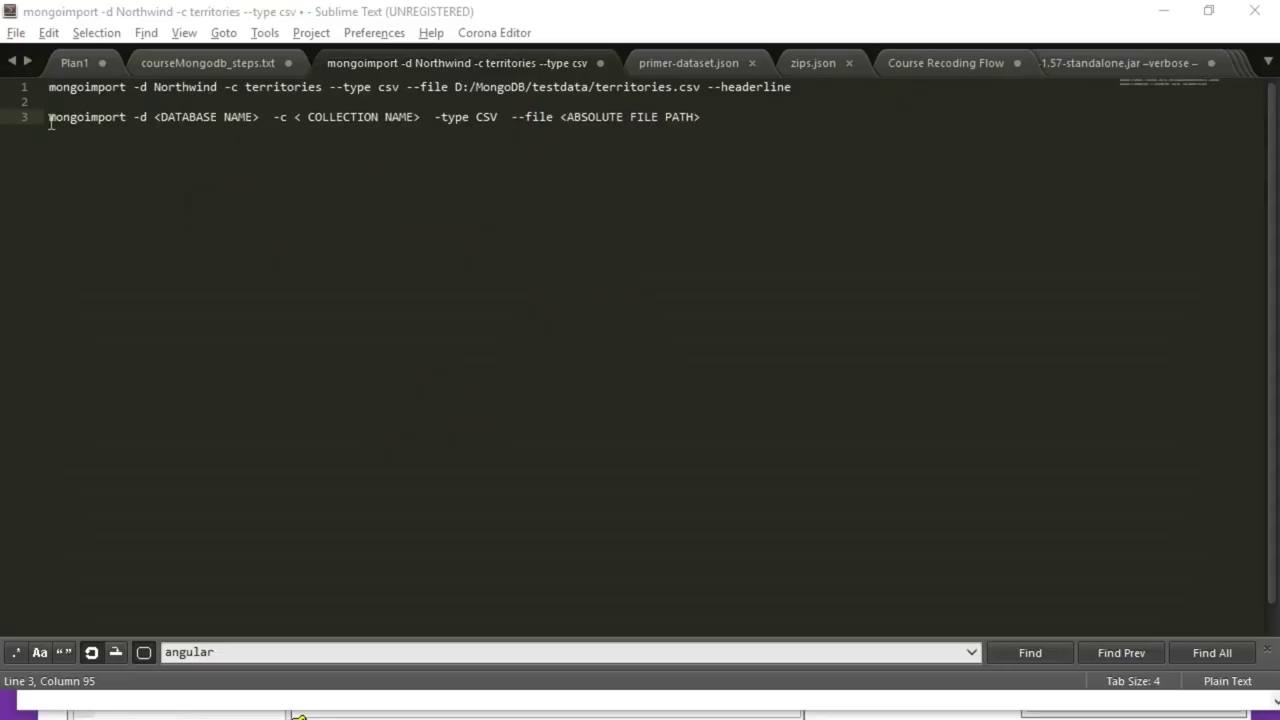
pyautogui.moveTo(808, 86); pyautogui.dragTo(16, 66)
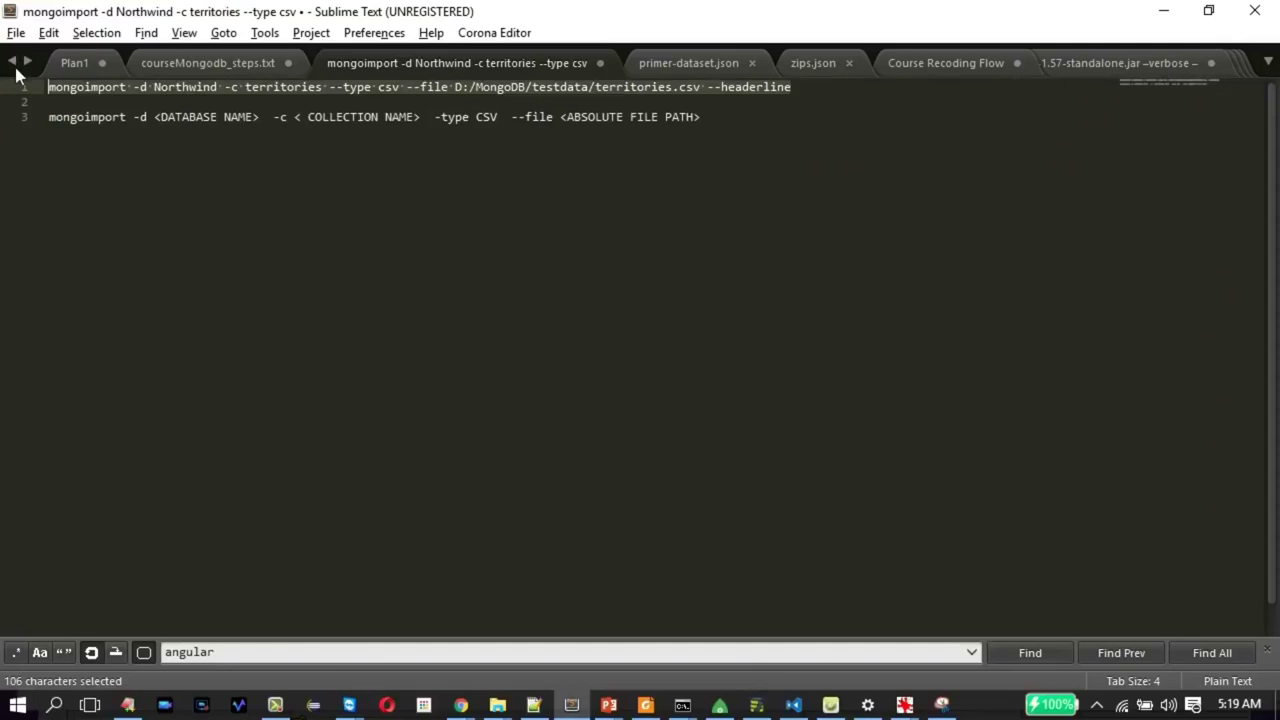
pyautogui.hotkey('ctrl', 'x')
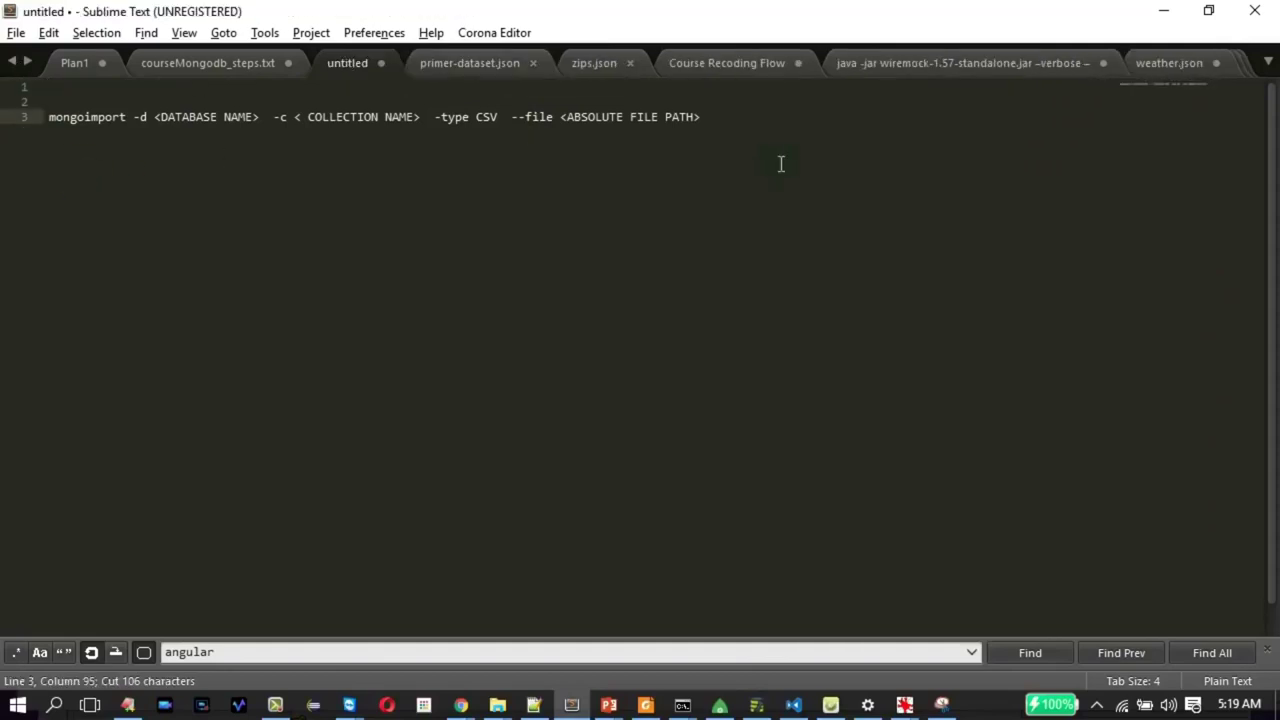
pyautogui.press('Return')
pyautogui.press('Return')
pyautogui.hotkey('ctrl', 'v')
pyautogui.press('Return')
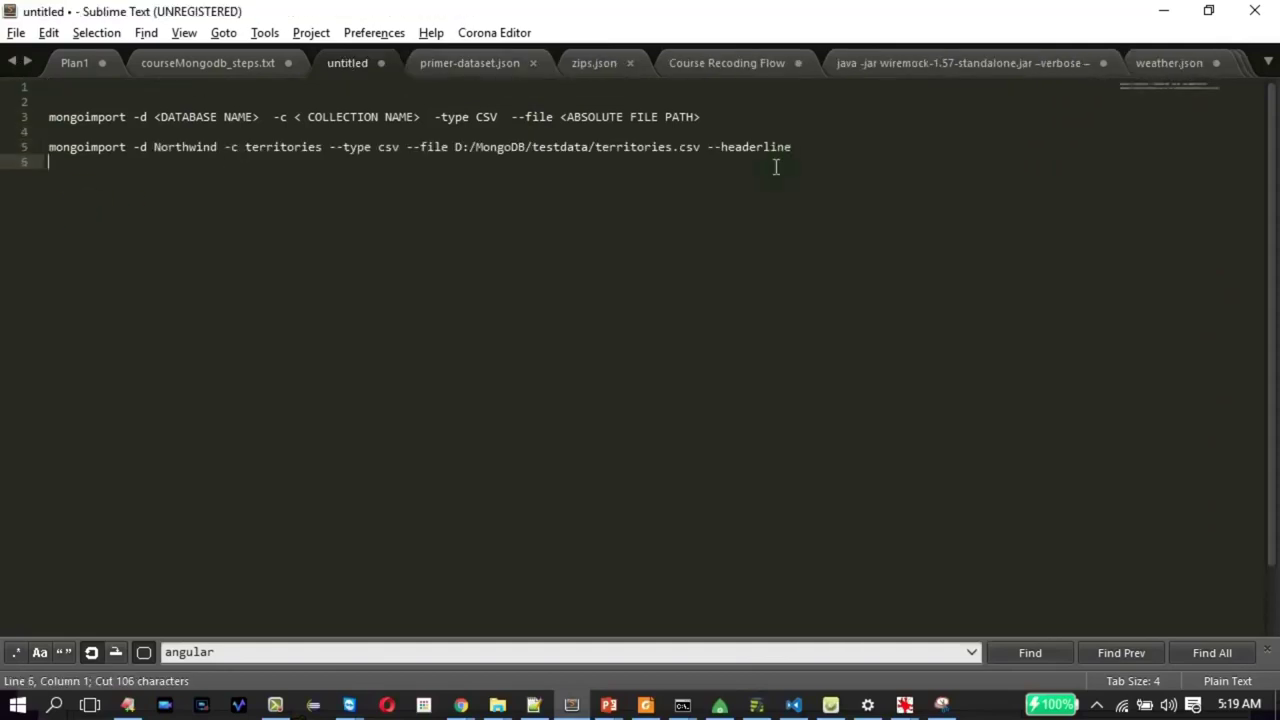
# Replace the D:/MongoDB/testdata folder in the mongoimport command's file path with E:\temp\mondbtestdata
pyautogui.click(294, 149)
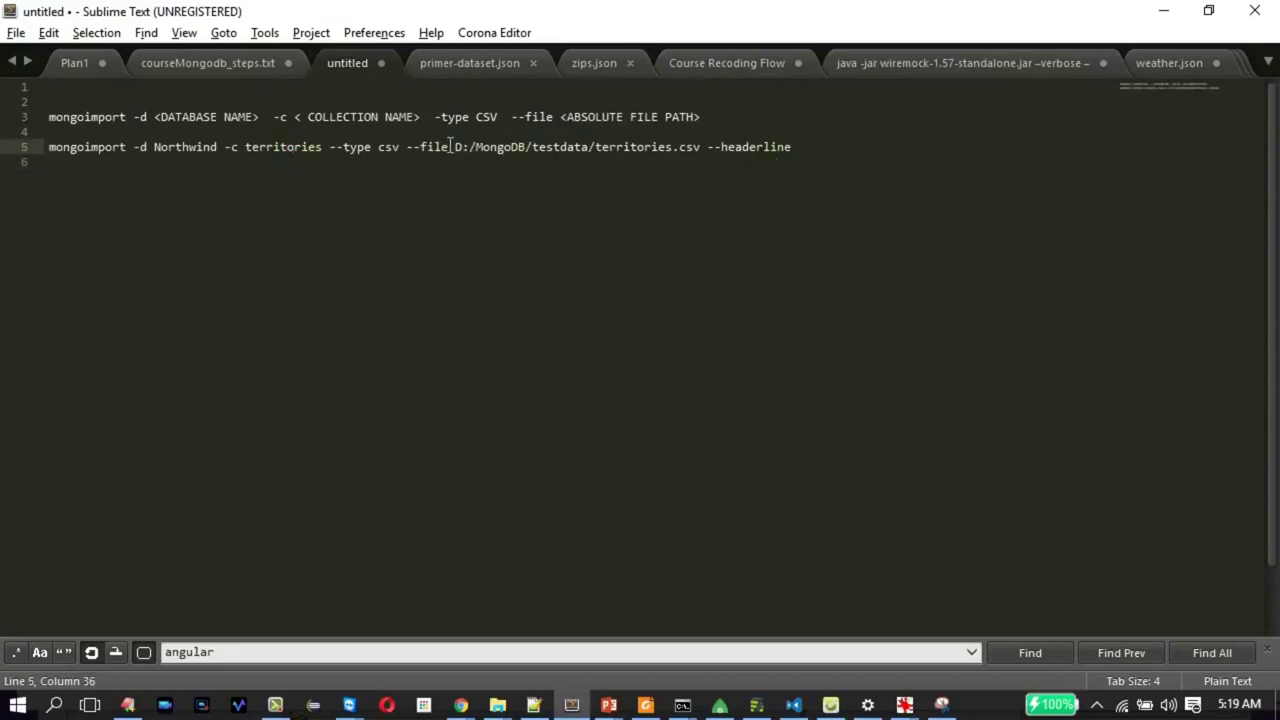
pyautogui.moveTo(455, 148); pyautogui.dragTo(590, 146)
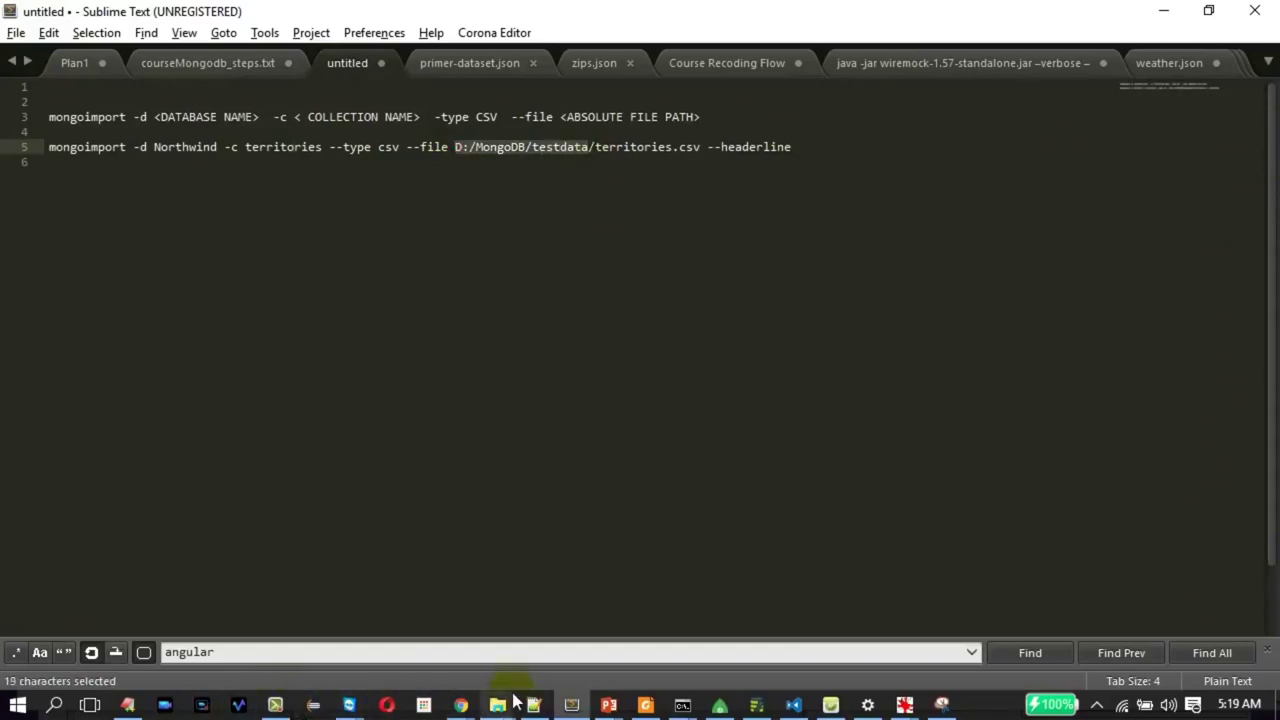
pyautogui.moveTo(510, 703)
pyautogui.click(1160, 620)
pyautogui.click(486, 63)
pyautogui.click(501, 67)
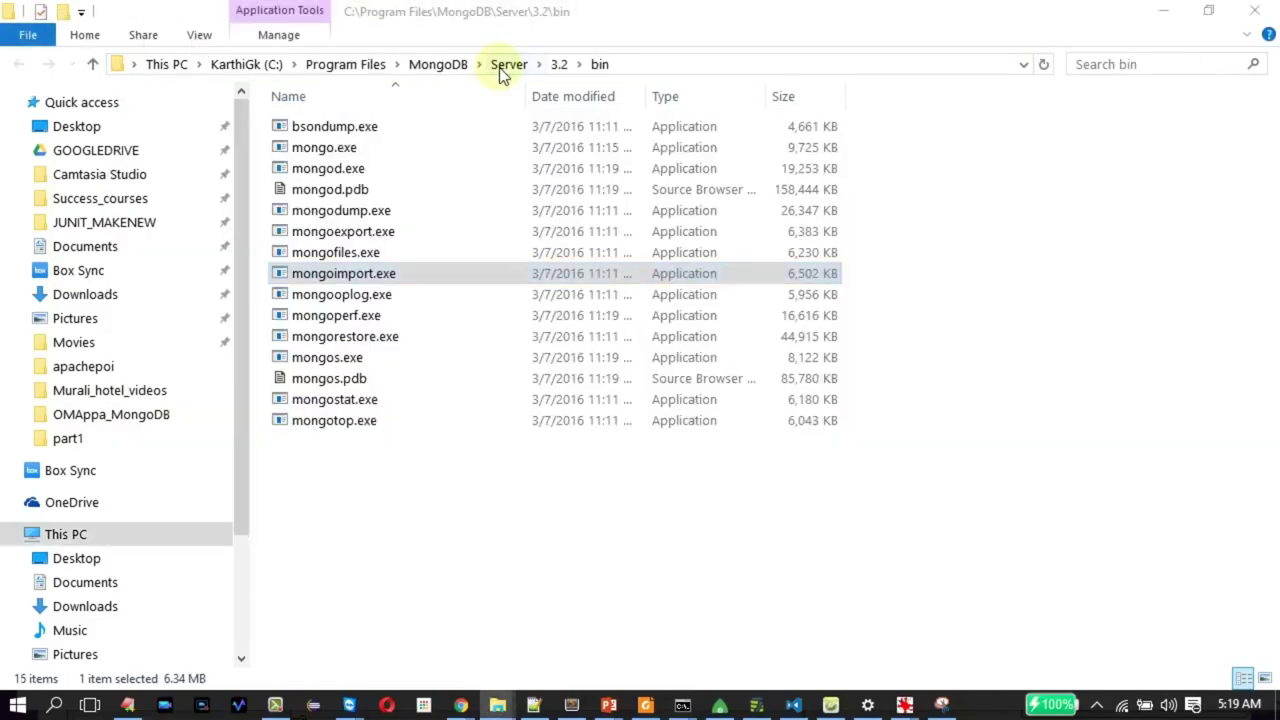
pyautogui.hotkey('alt', 'Tab')
pyautogui.hotkey('alt', 'Tab')
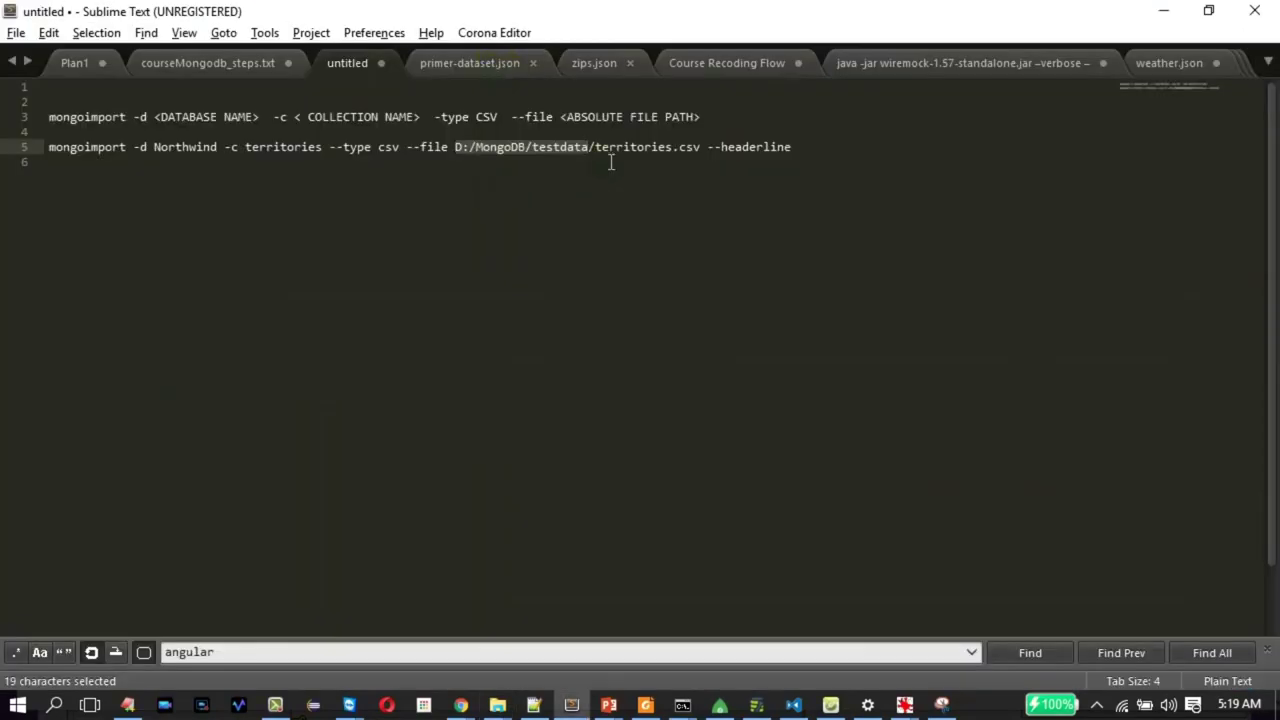
pyautogui.hotkey('ctrl', 'v')
# Change the backslashes in the file path to forward slashes, giving E:/temp/mondbtestdata/territories.csv, and copy the whole command
pyautogui.click(473, 148)
pyautogui.press('BackSpace')
pyautogui.write('/')
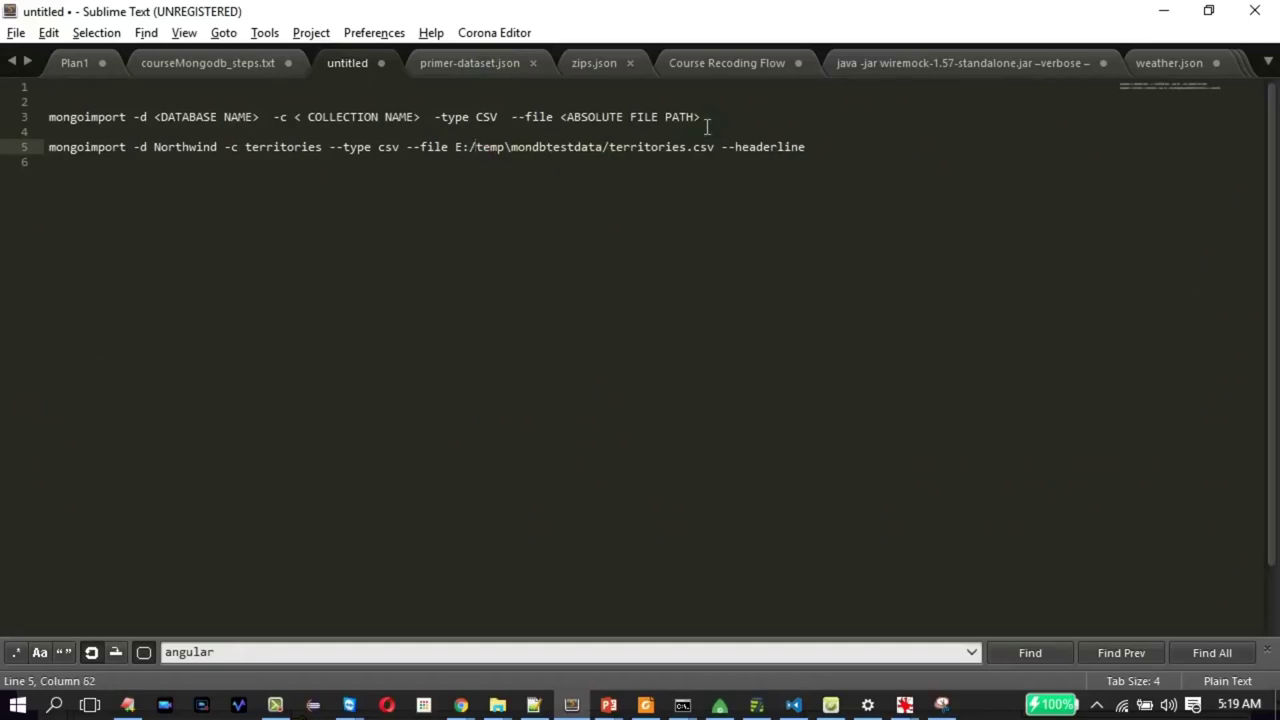
pyautogui.click(508, 147)
pyautogui.press('BackSpace')
pyautogui.write('/')
pyautogui.moveTo(820, 146); pyautogui.dragTo(7, 148)
pyautogui.hotkey('ctrl', 'c')
# Switch to Command Prompt and change the directory to c:\Program Files\MongoDB\Server\3.2\bin
pyautogui.hotkey('alt', 'Tab')
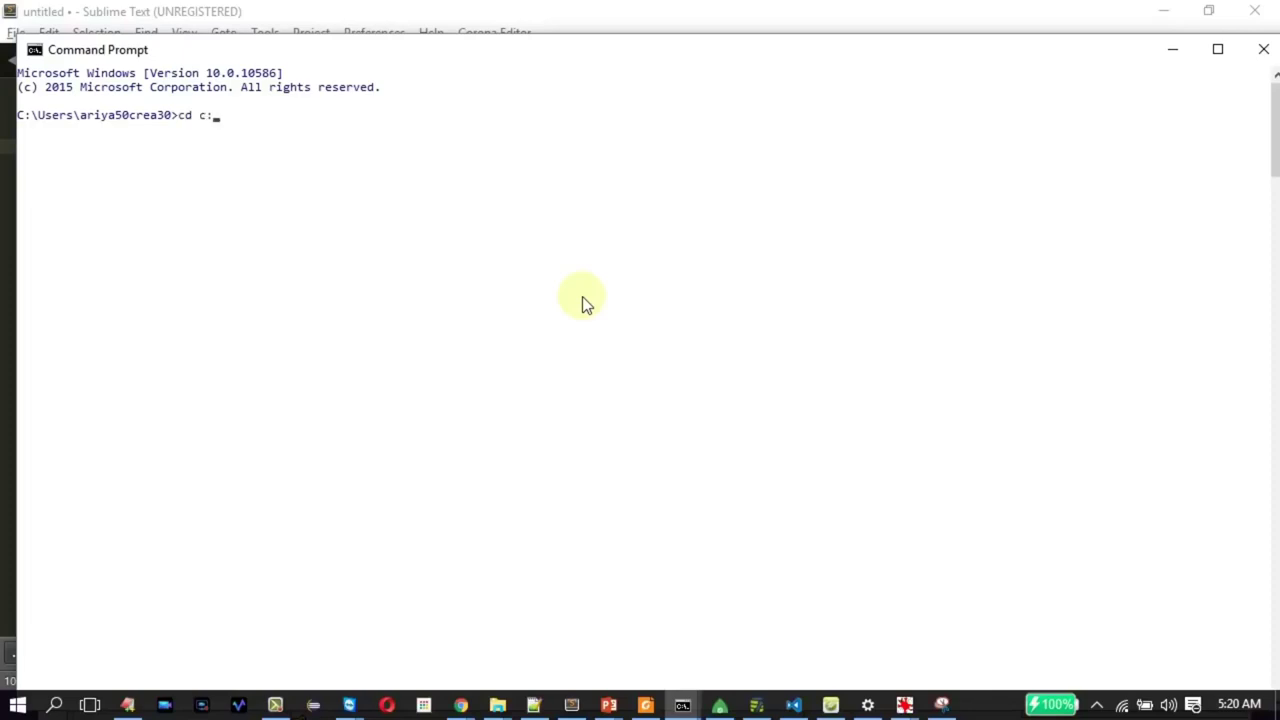
pyautogui.press('Tab')
pyautogui.write('\\mo')
pyautogui.press('Tab')
pyautogui.write('\\ser')
pyautogui.press('Tab')
pyautogui.write('\\')
pyautogui.press('Tab')
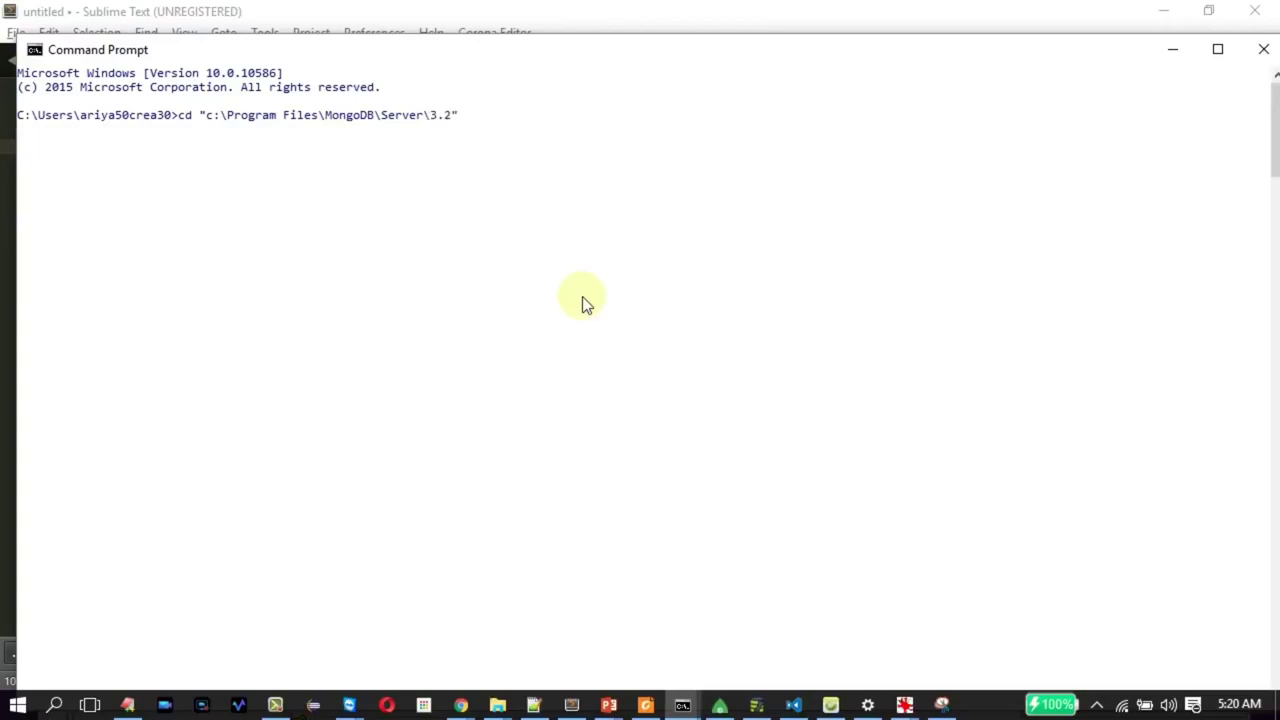
pyautogui.write('\\')
pyautogui.press('Tab')
pyautogui.press('Return')
# Paste and run the copied mongoimport command to load territories.csv into the territories collection of the Northwind database
pyautogui.rightClick(584, 297)
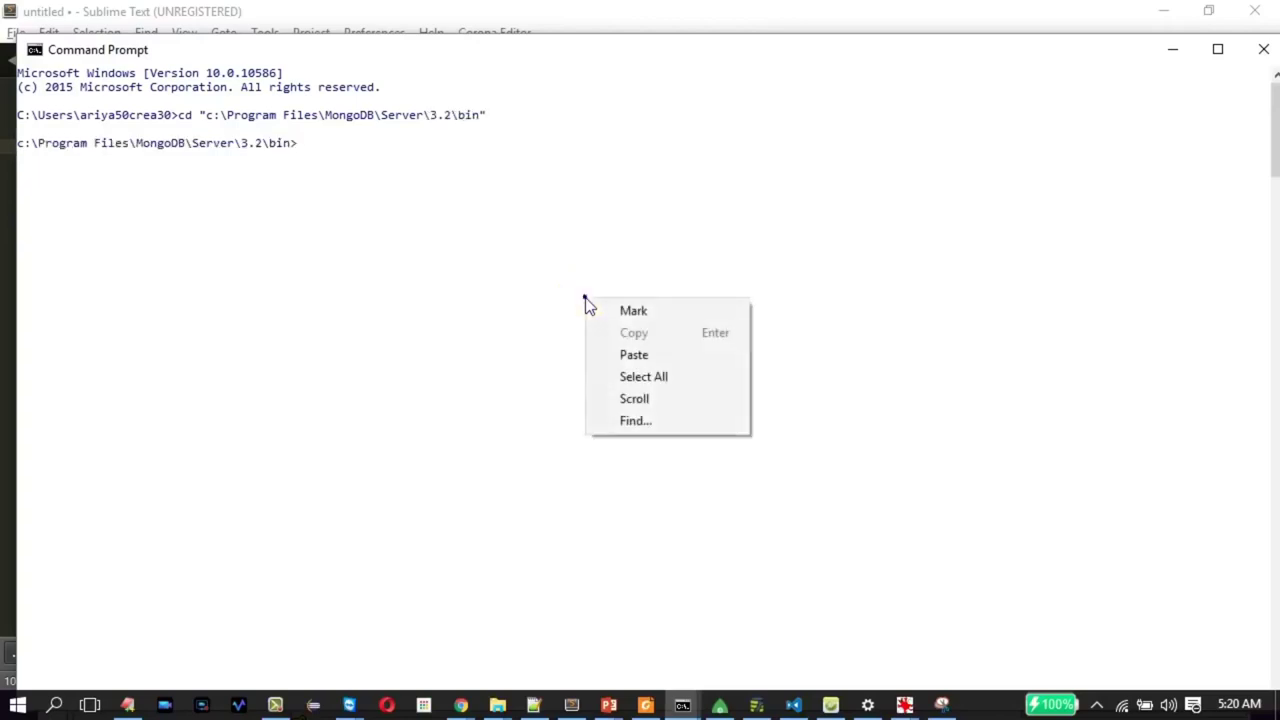
pyautogui.click(626, 355)
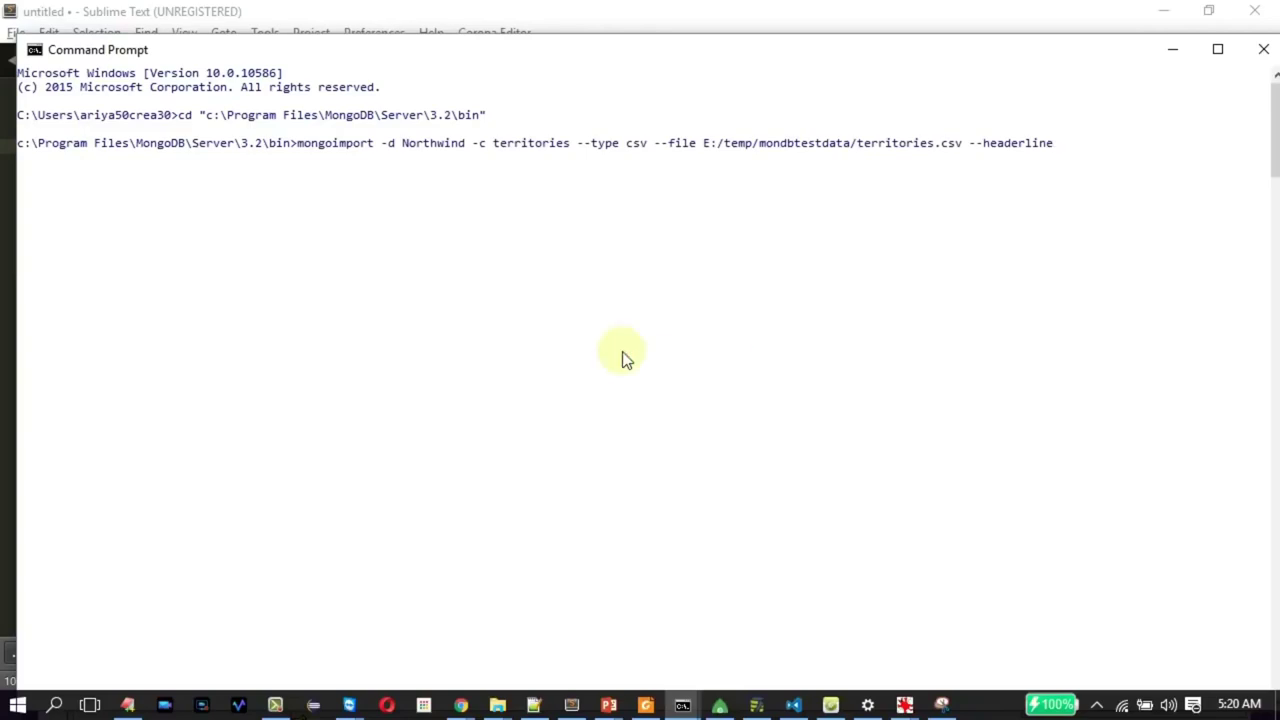
pyautogui.press('Return')
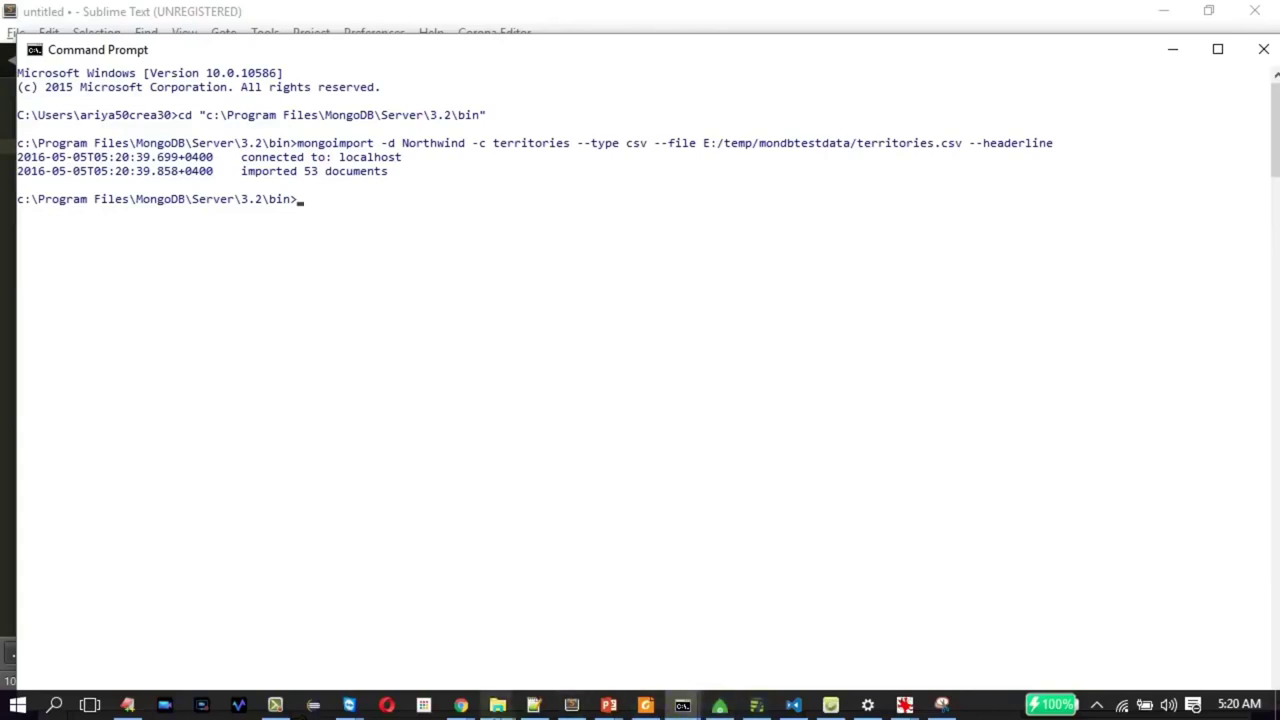
# Switch to Notepad++ and check territories.csv through to its last row, highlighting the header line
pyautogui.click(533, 705)
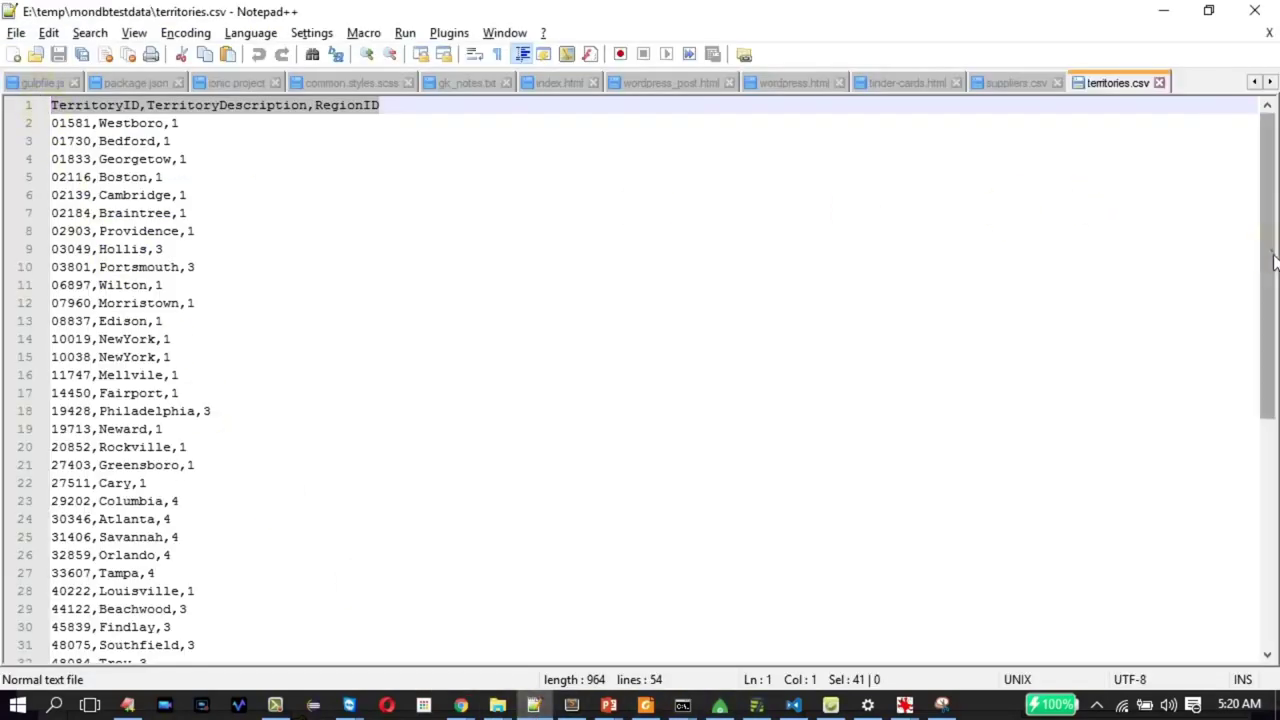
pyautogui.moveTo(1266, 250); pyautogui.dragTo(1276, 596)
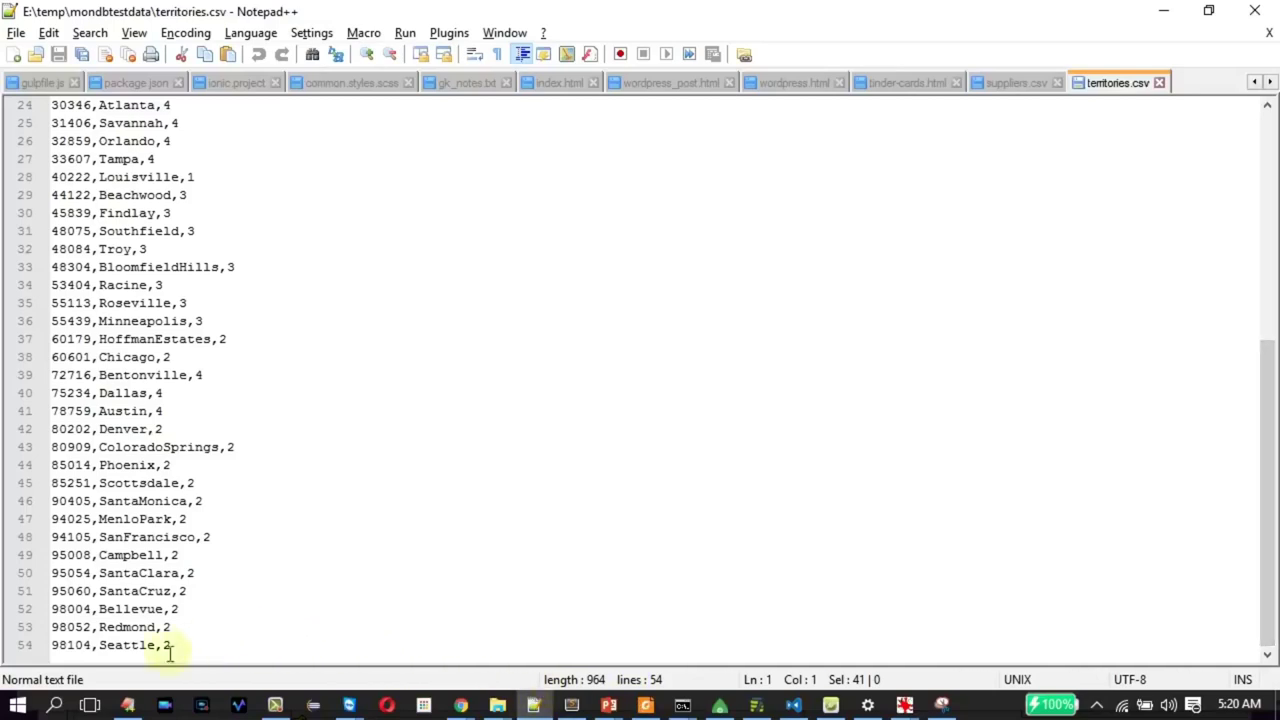
pyautogui.moveTo(1266, 491); pyautogui.dragTo(1266, 263)
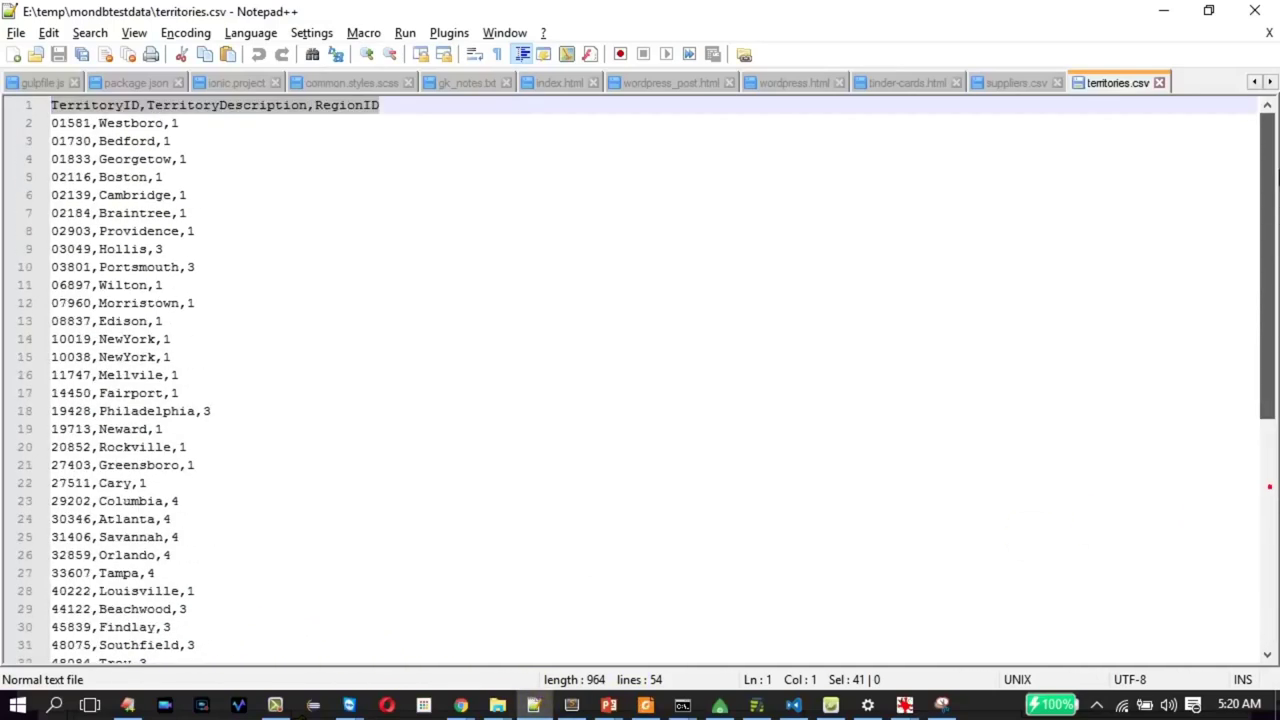
pyautogui.click(450, 106)
pyautogui.moveTo(450, 106); pyautogui.dragTo(5, 92)
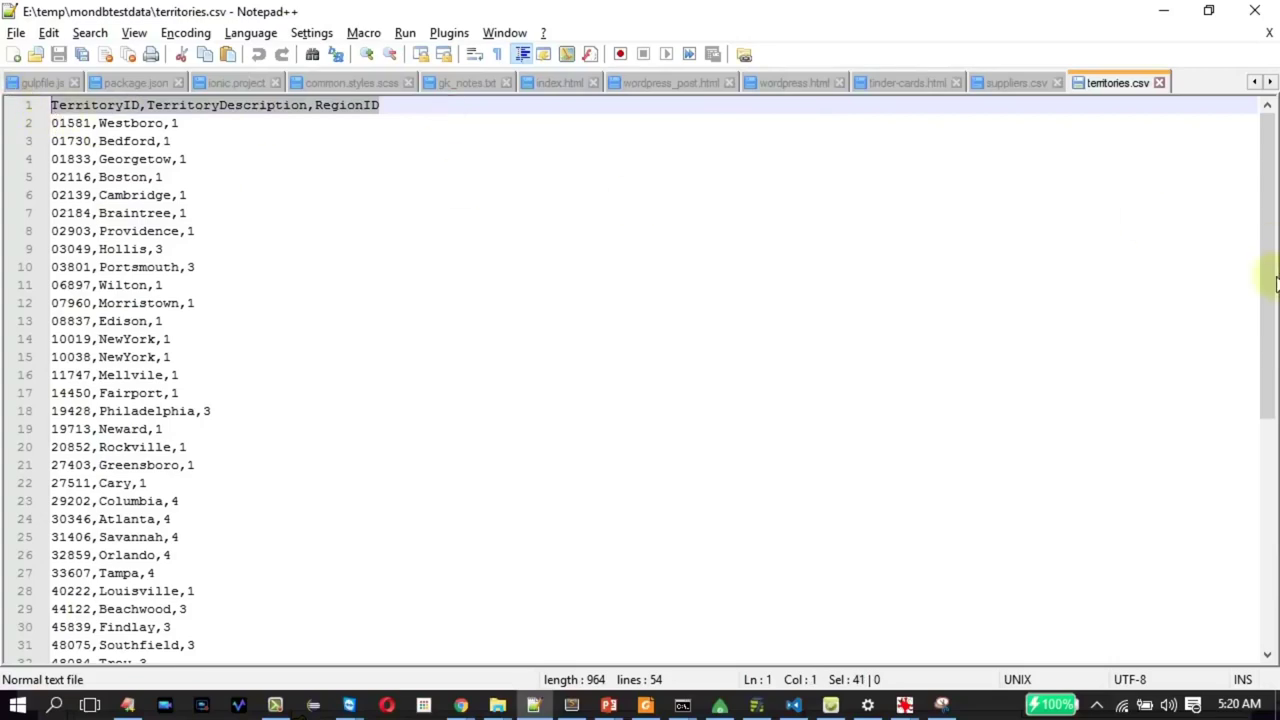
# Switch to employees.csv in Notepad++, prepare a replacement of double quotes with nothing, and close the Replace dialog without running it
pyautogui.hotkey('alt', 'Tab')
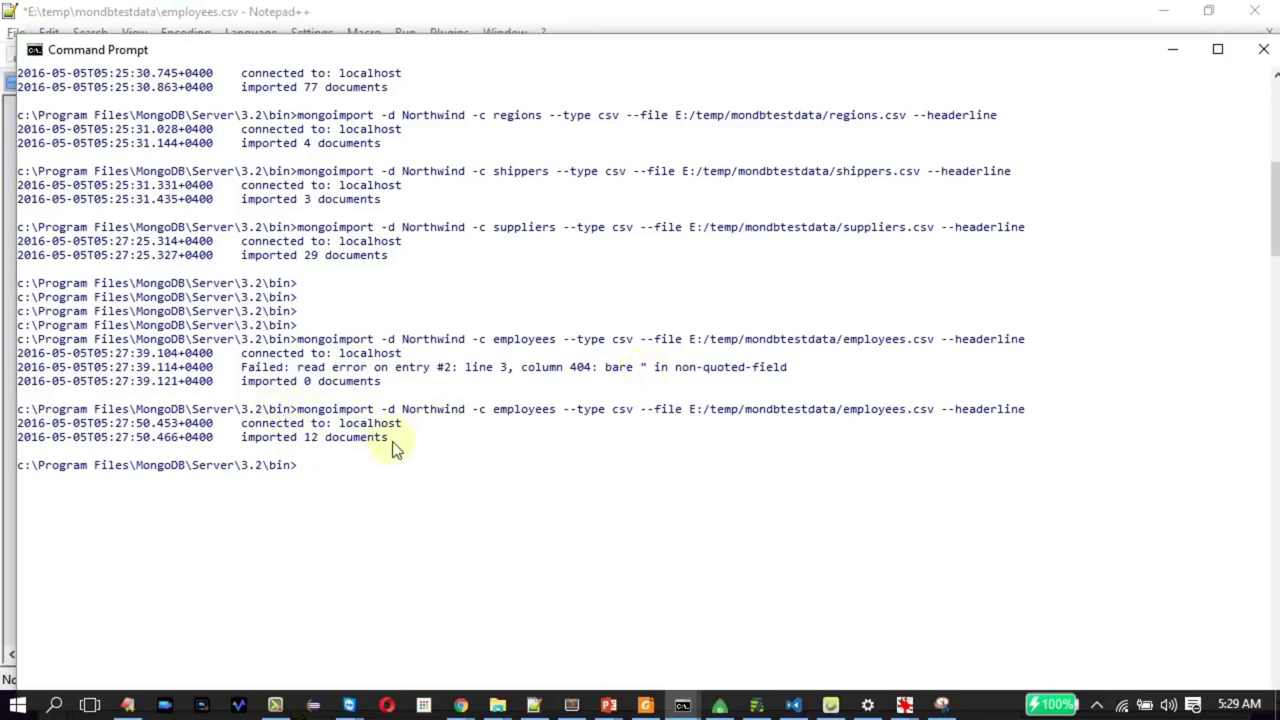
pyautogui.hotkey('alt', 'Tab')
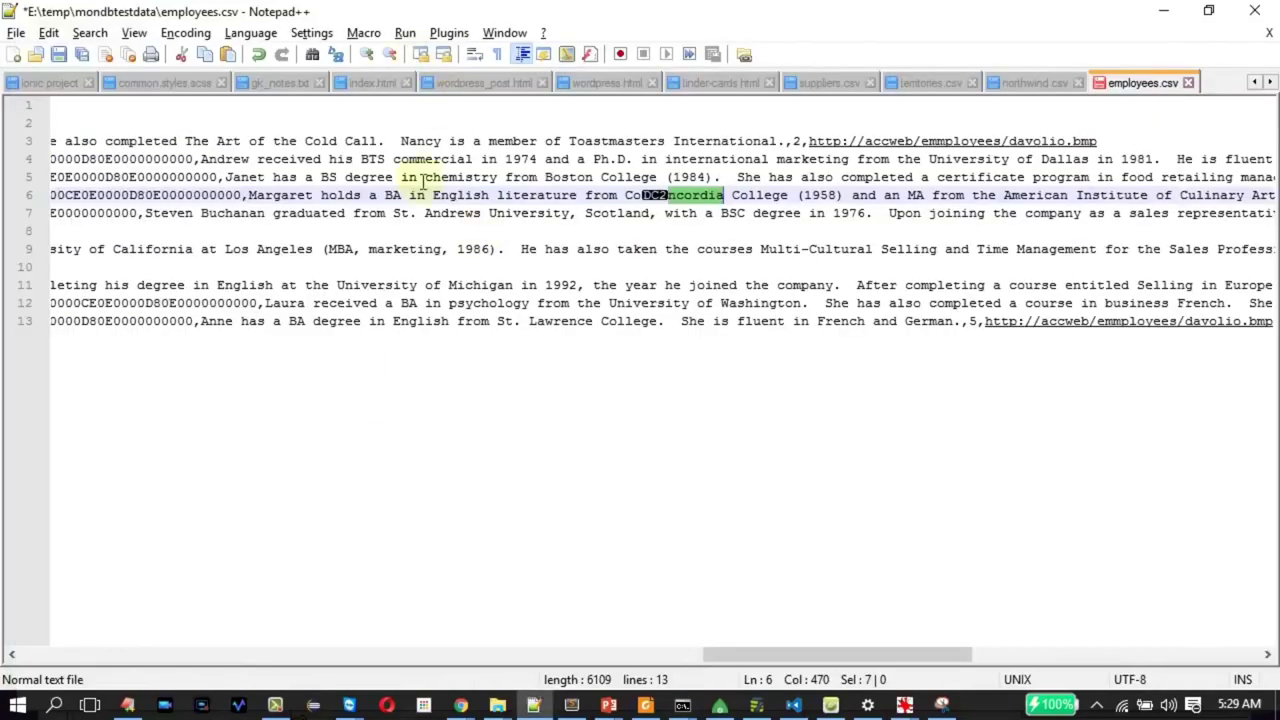
pyautogui.hotkey('ctrl', 'f')
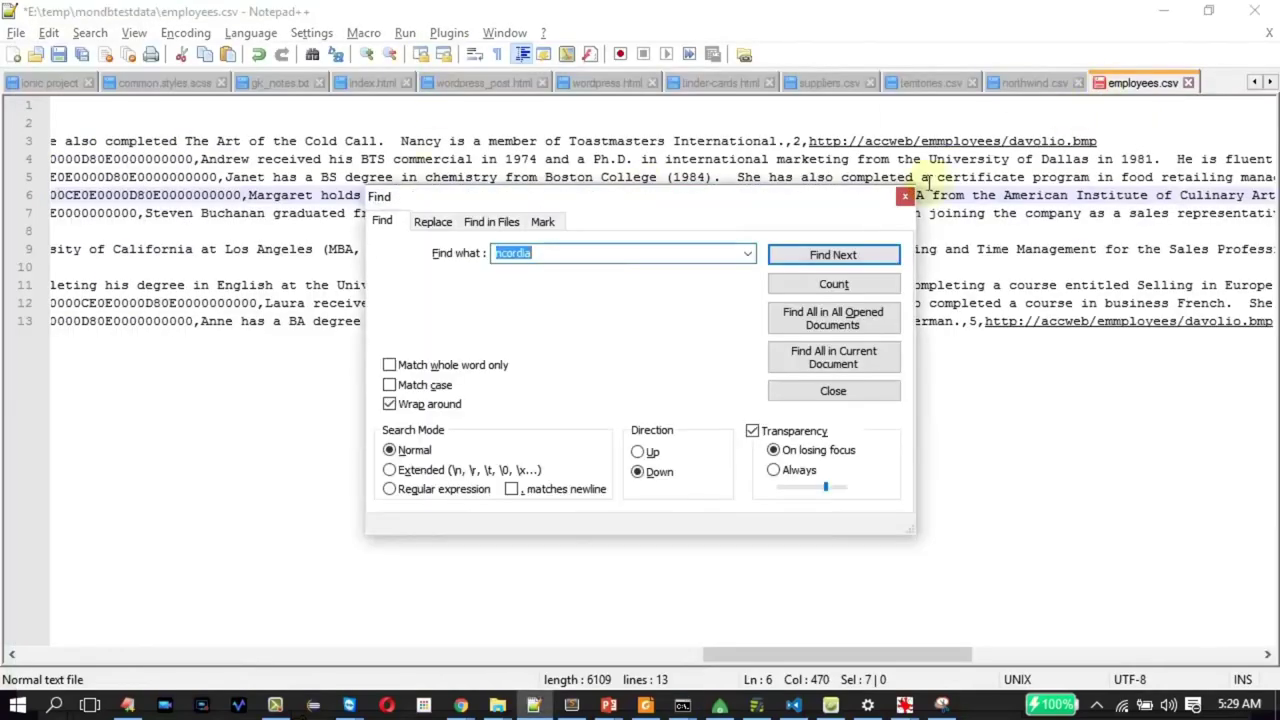
pyautogui.click(434, 222)
pyautogui.write('"')
pyautogui.click(545, 284)
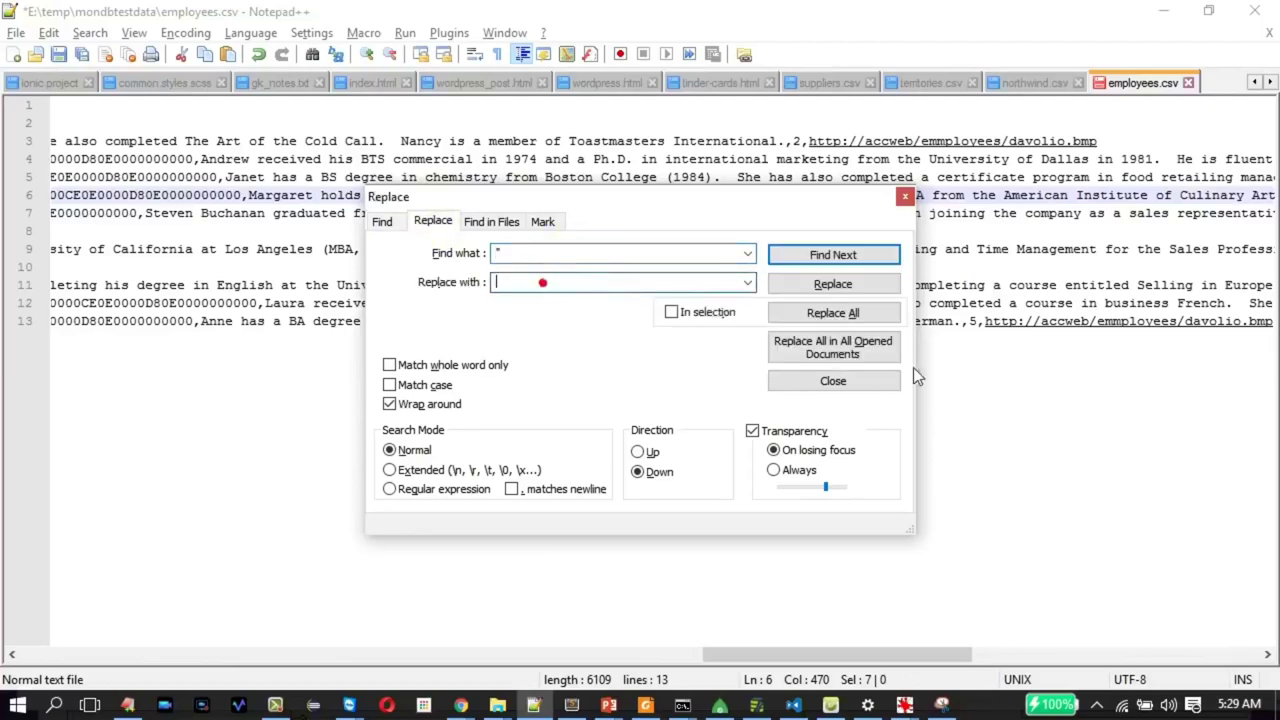
pyautogui.click(531, 285)
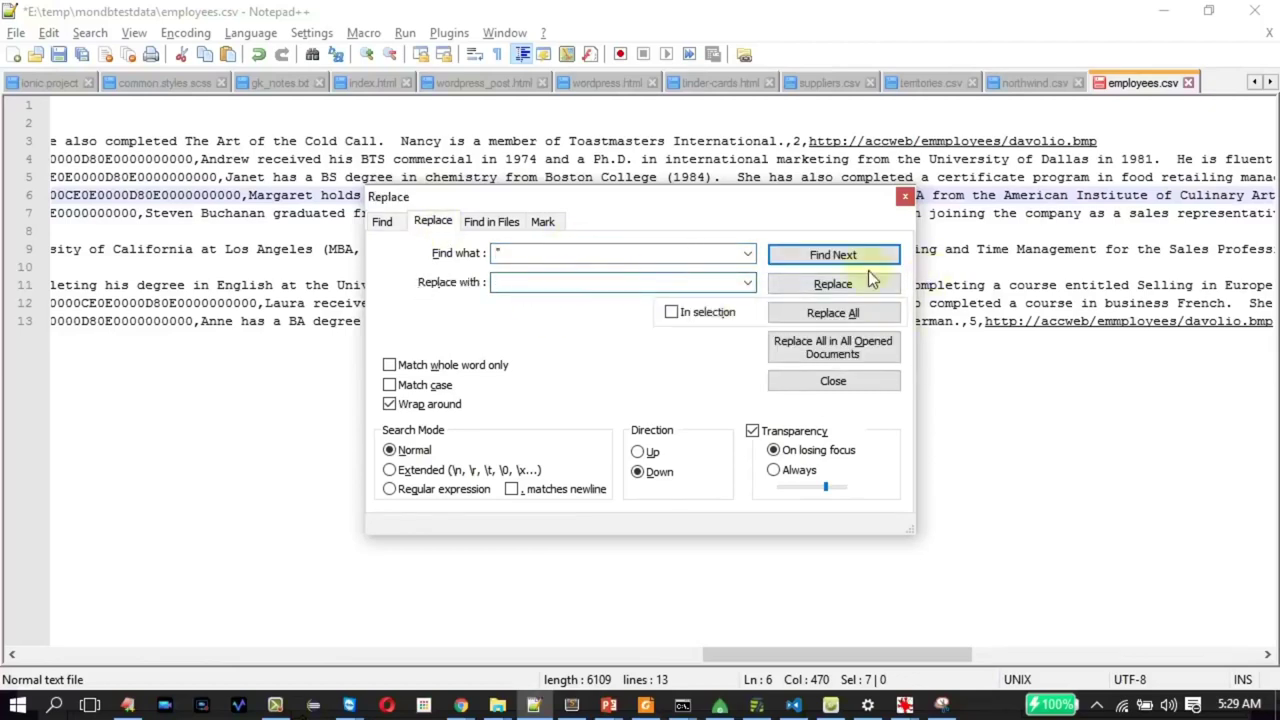
pyautogui.click(905, 196)
# Switch to Robomongo, refresh local_mongodb_connection, and expand the Northwind database down to its collections
pyautogui.hotkey('alt', 'Tab')
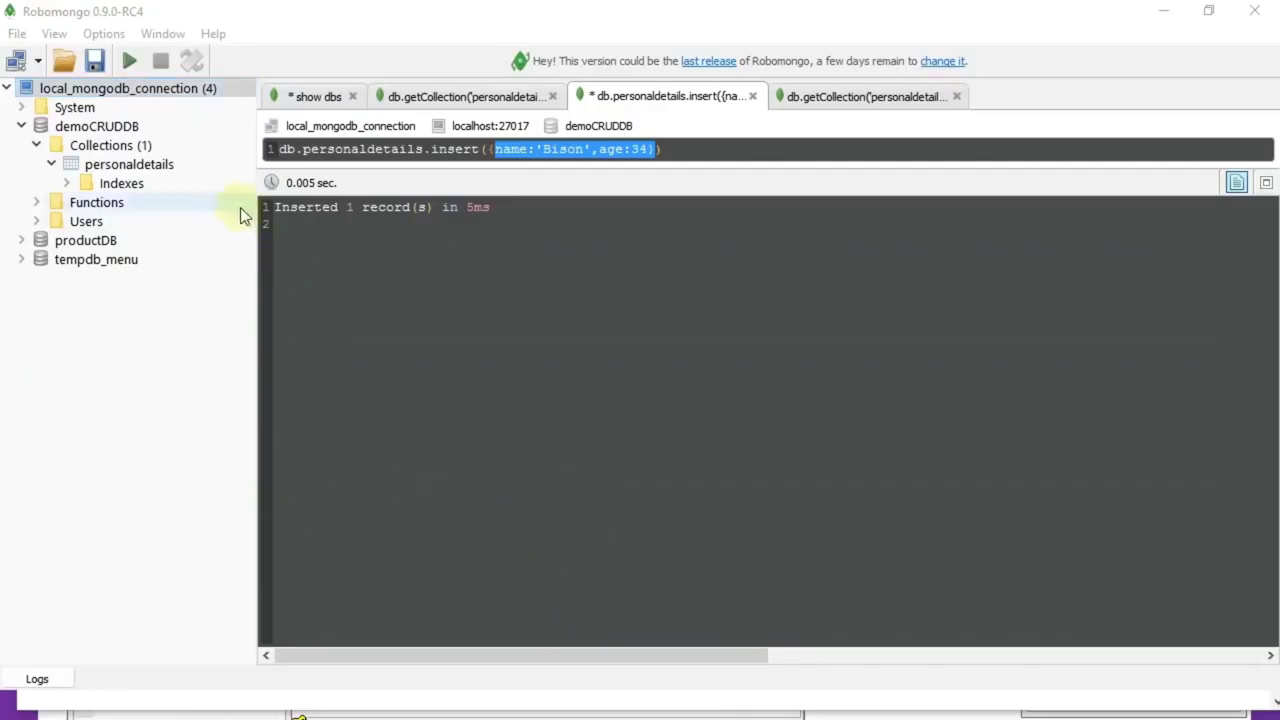
pyautogui.rightClick(84, 92)
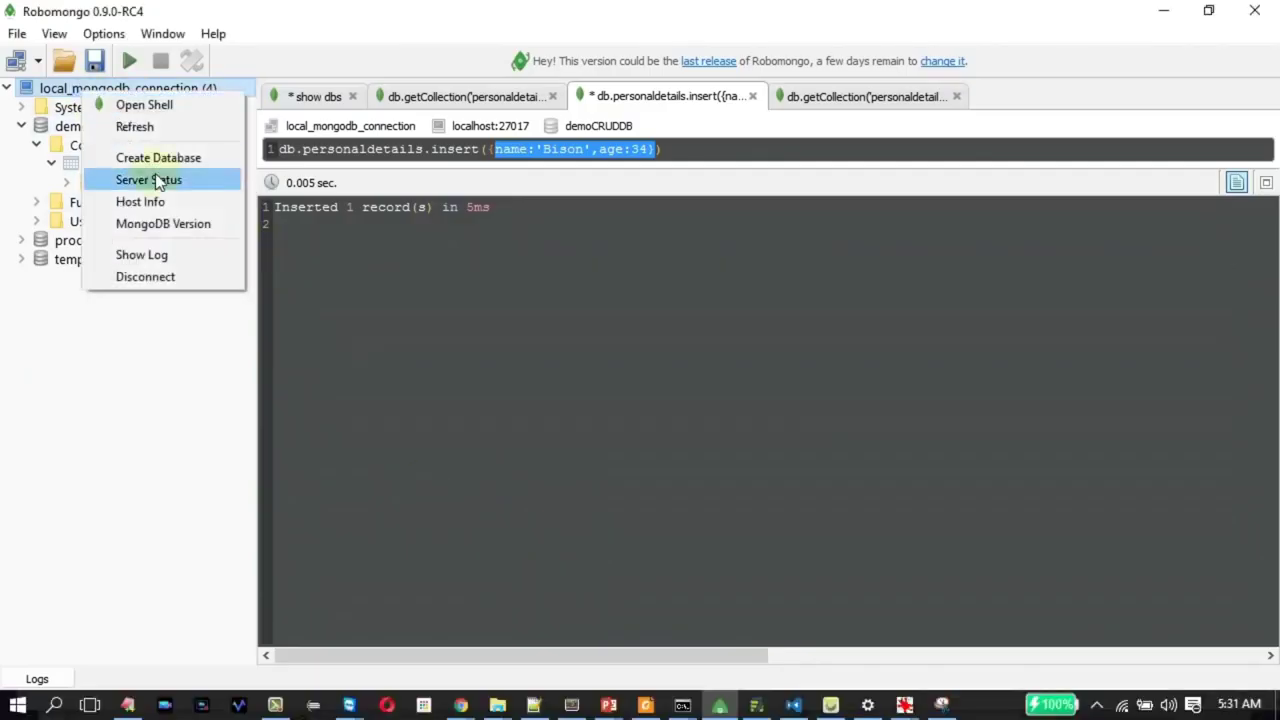
pyautogui.click(156, 127)
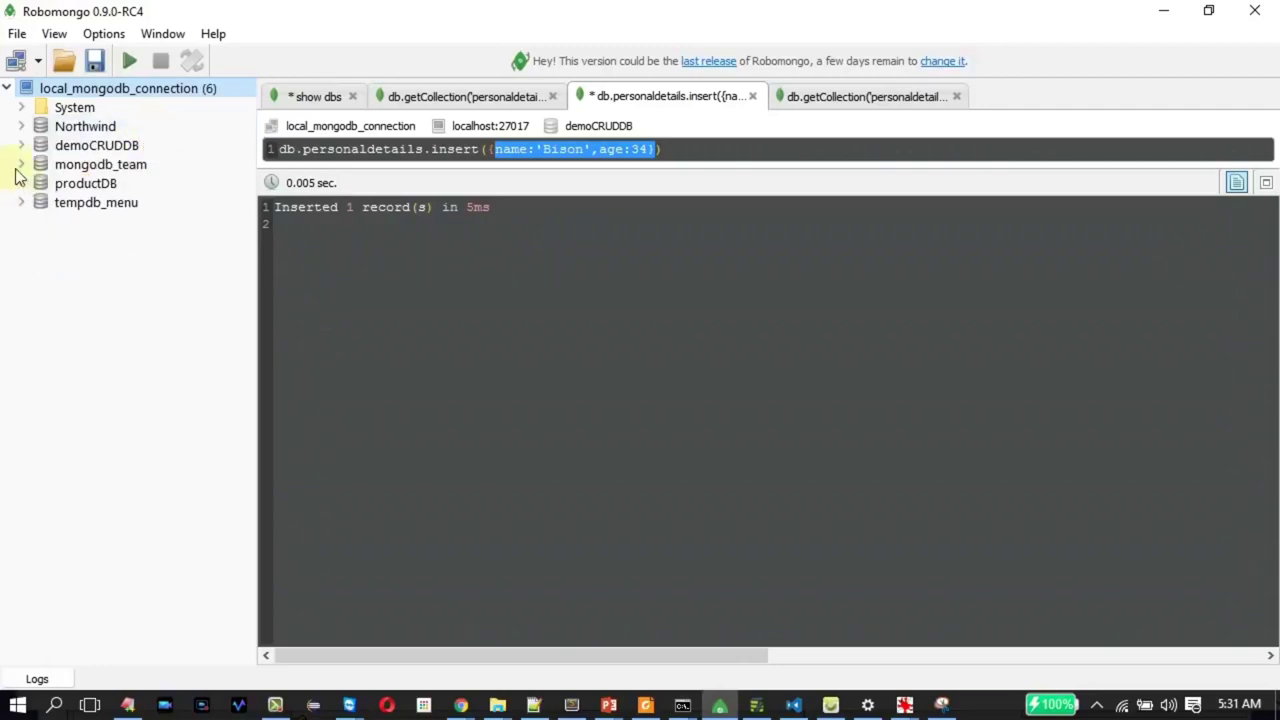
pyautogui.click(20, 127)
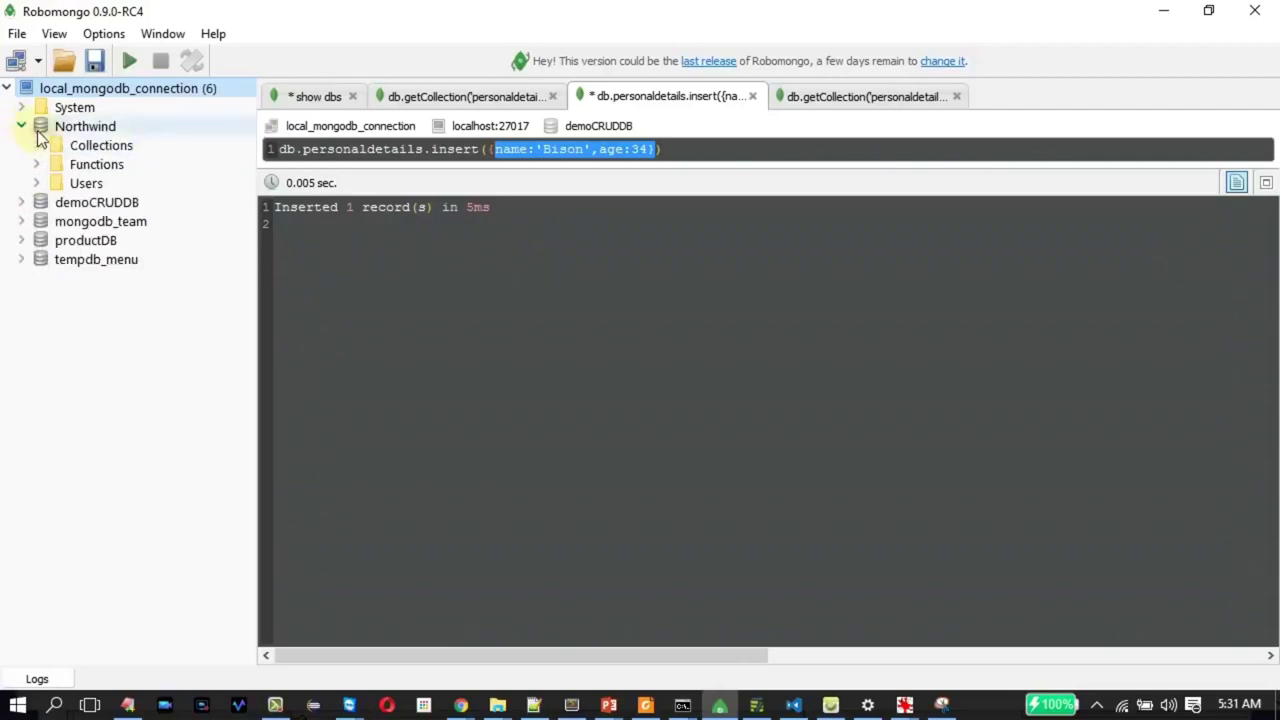
pyautogui.click(37, 148)
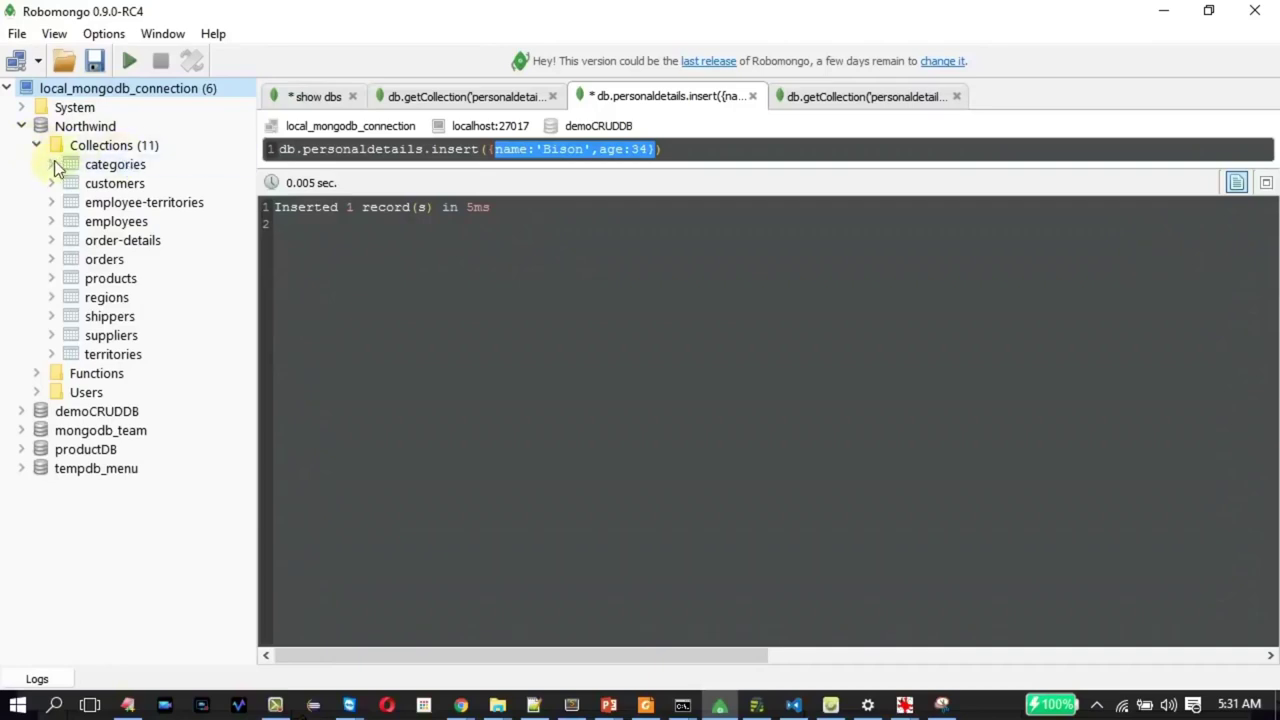
# Expand the categories, orders, products and regions collections of the Northwind database
pyautogui.click(52, 164)
pyautogui.click(87, 373)
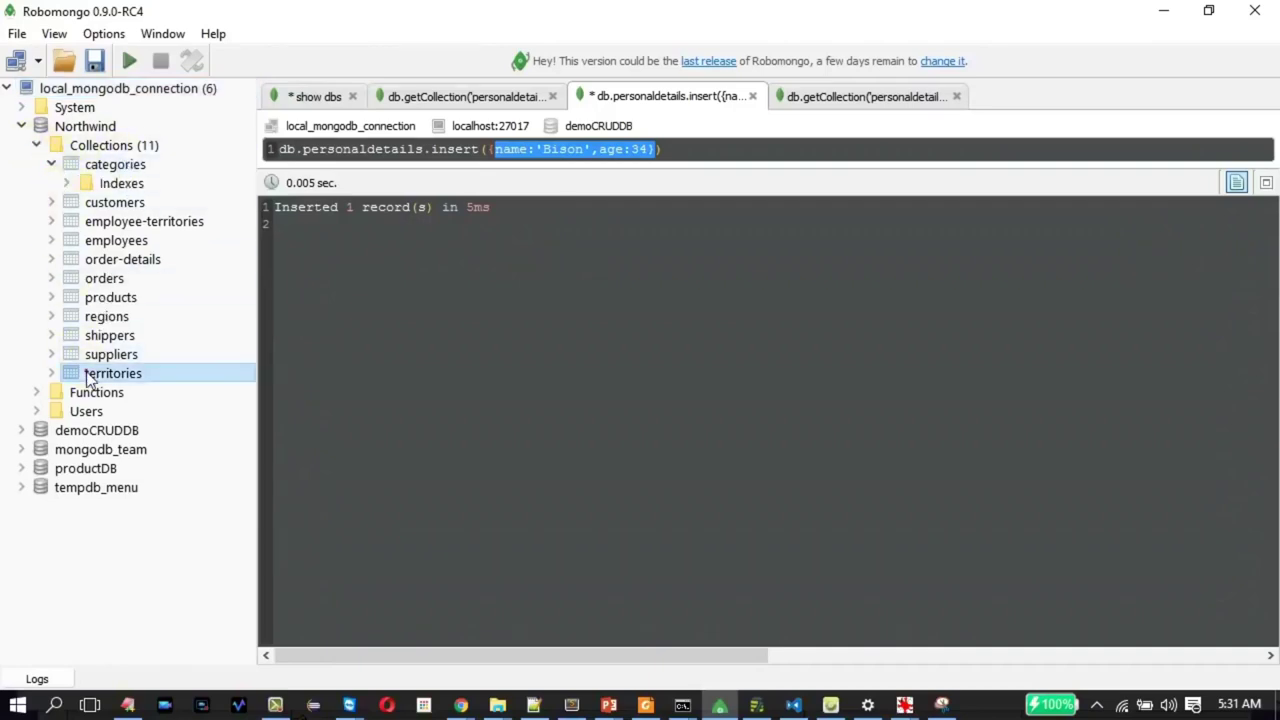
pyautogui.click(51, 277)
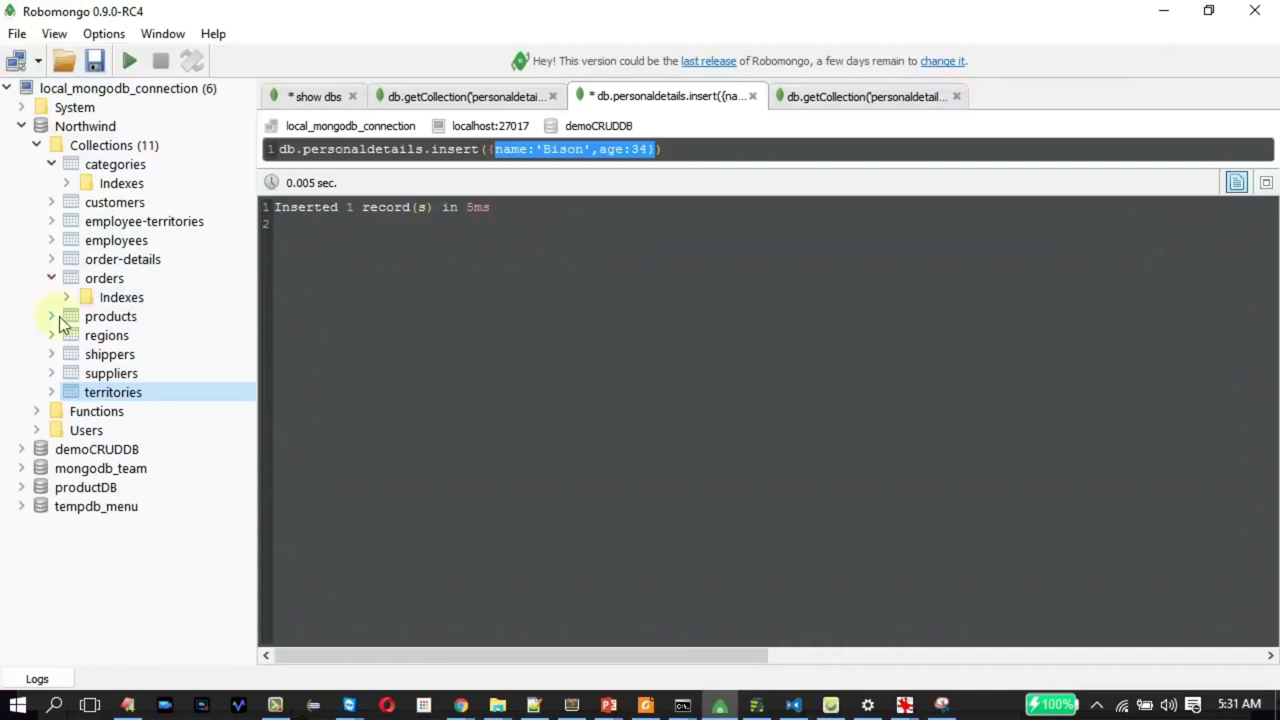
pyautogui.click(49, 317)
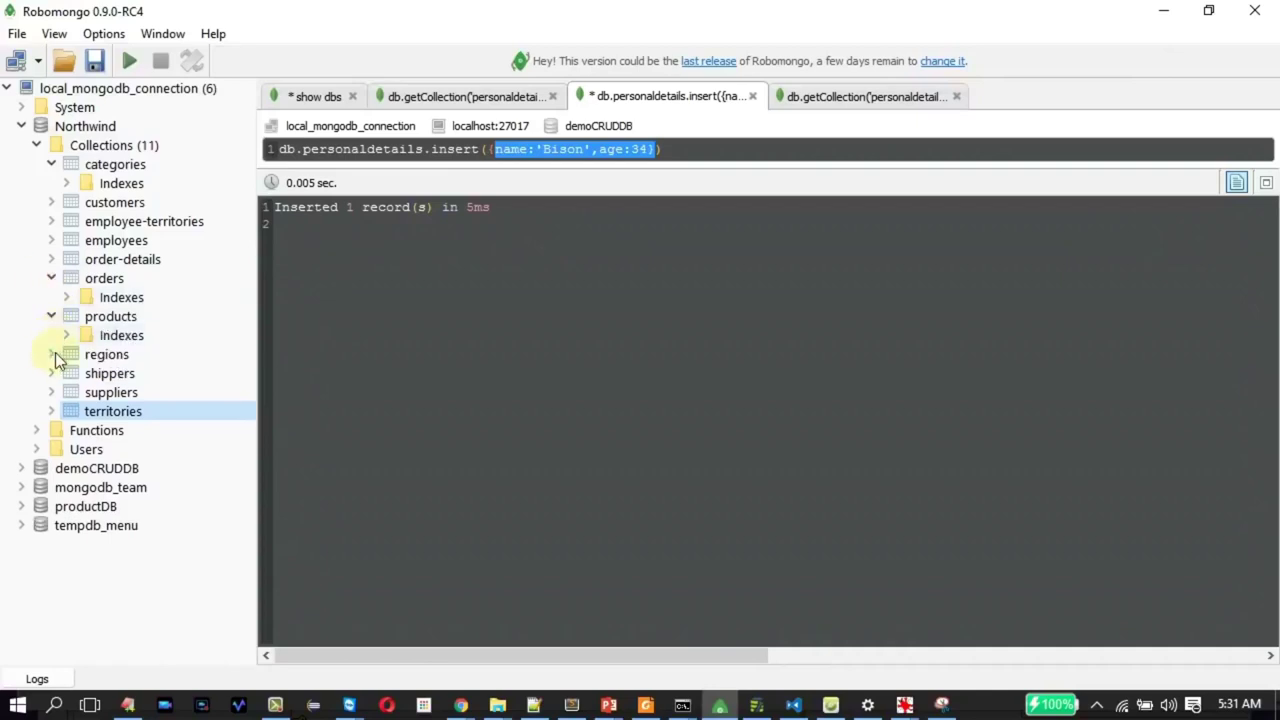
pyautogui.click(52, 355)
# View the documents of the regions collection and show them in table mode
pyautogui.rightClick(97, 355)
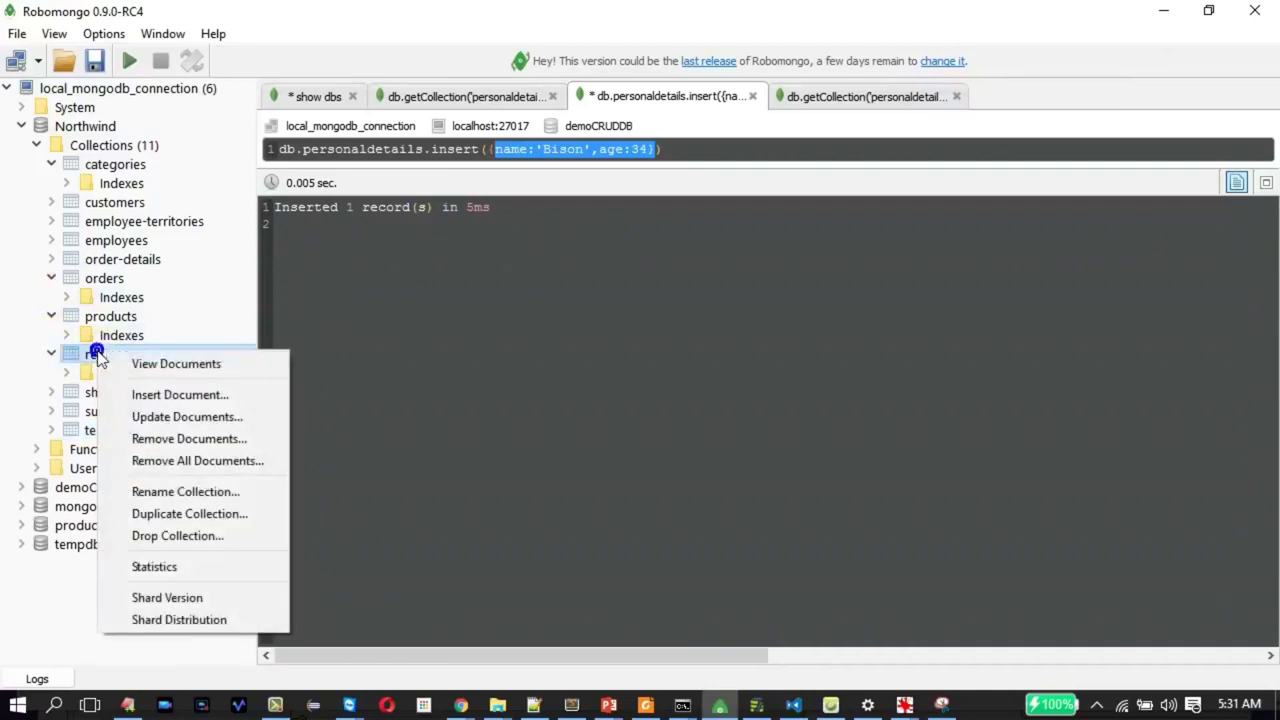
pyautogui.click(143, 363)
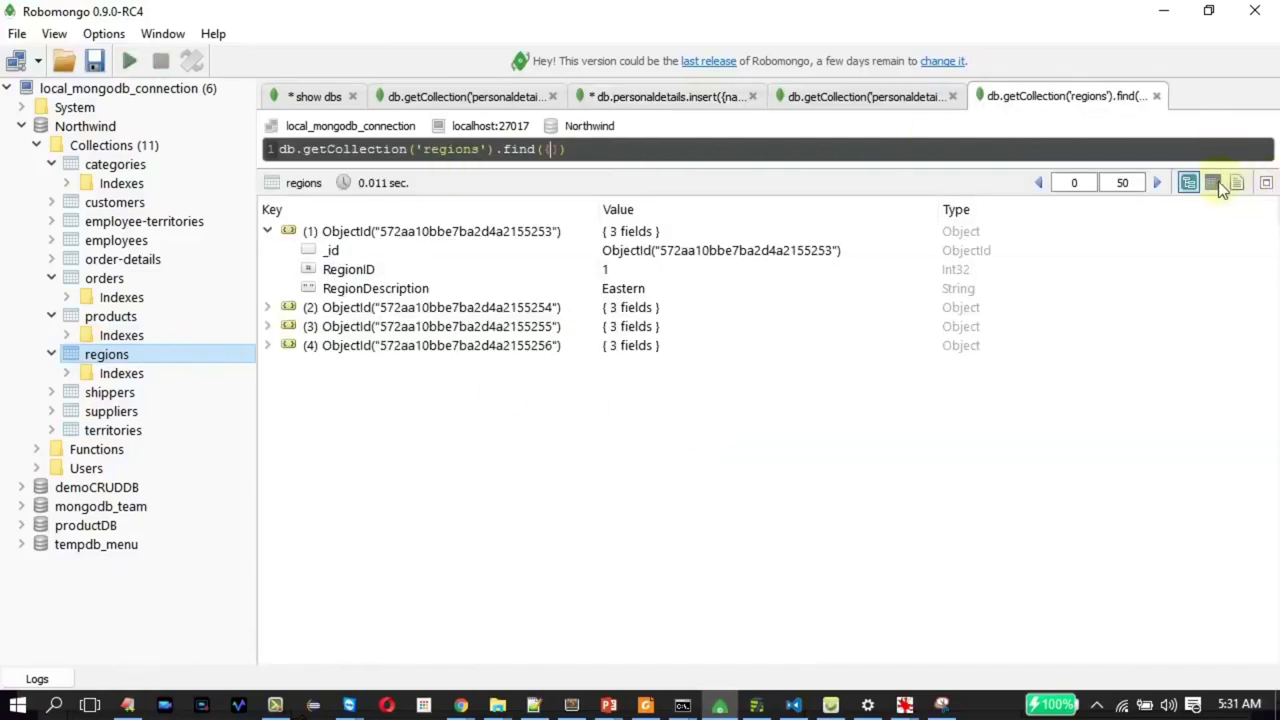
pyautogui.click(1214, 184)
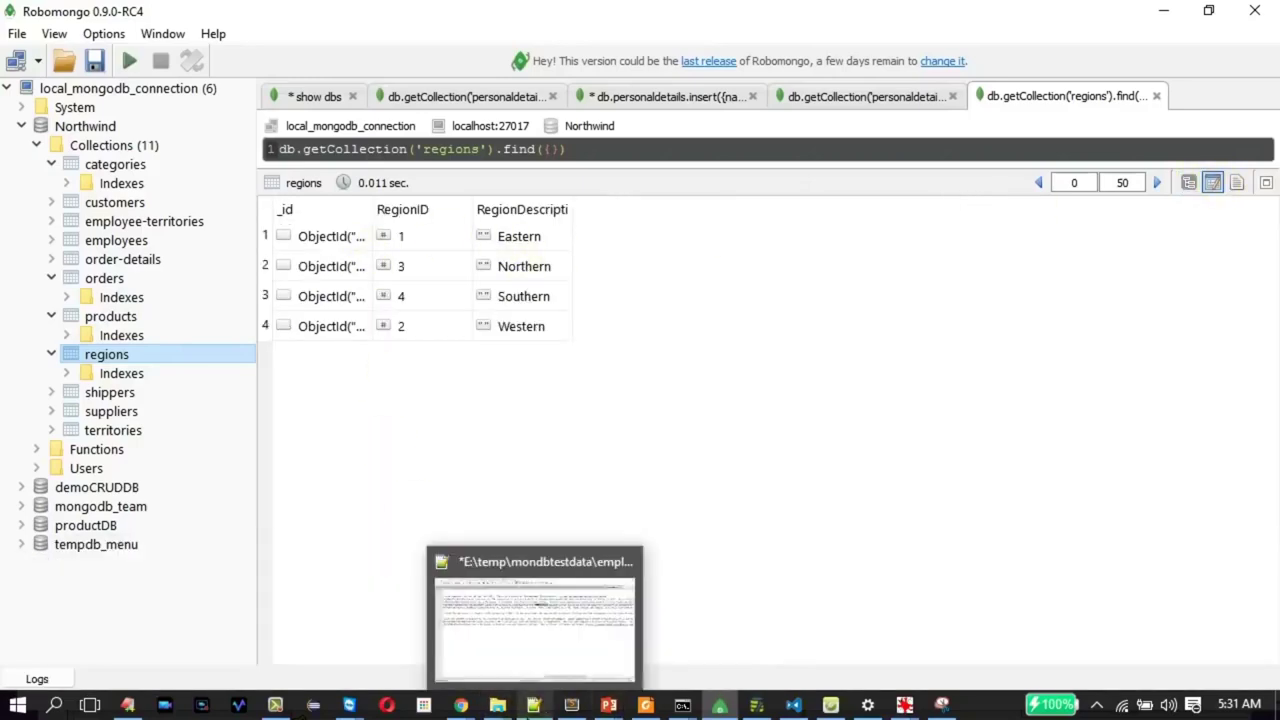
# Switch to Notepad++ and open regions.csv from the mondbtestdata folder to compare it with the imported documents
pyautogui.click(531, 710)
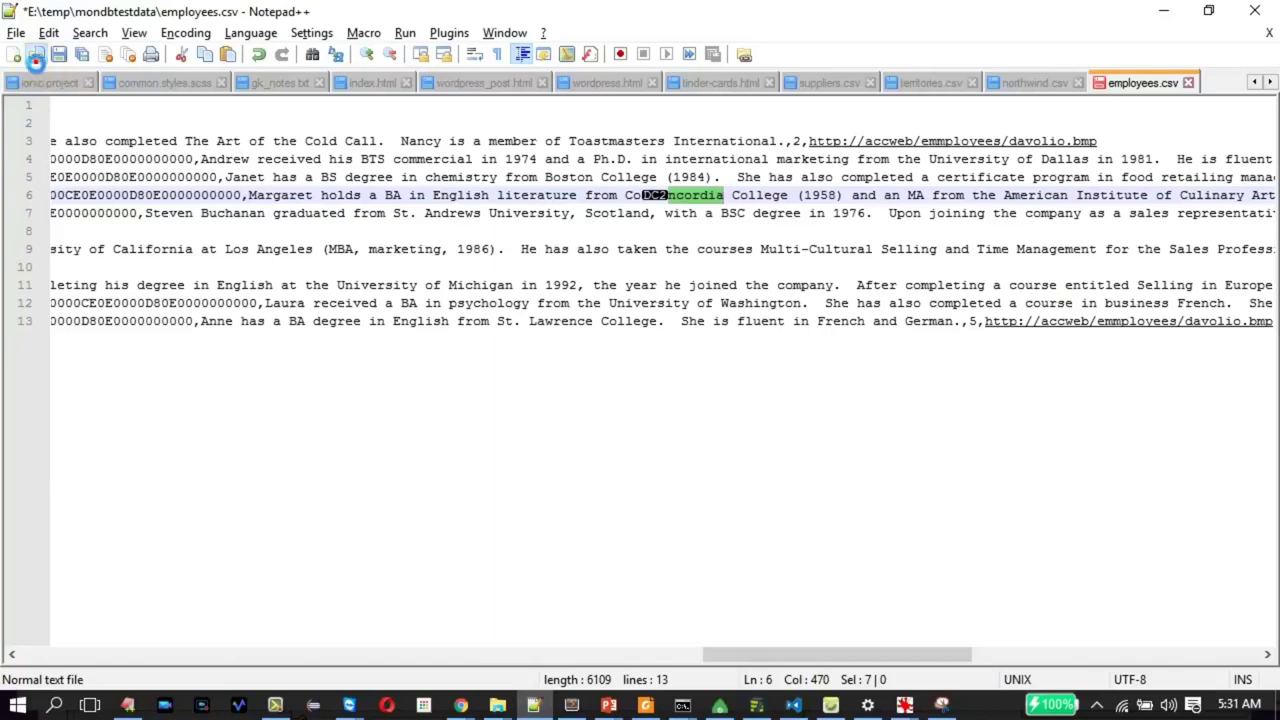
pyautogui.click(40, 62)
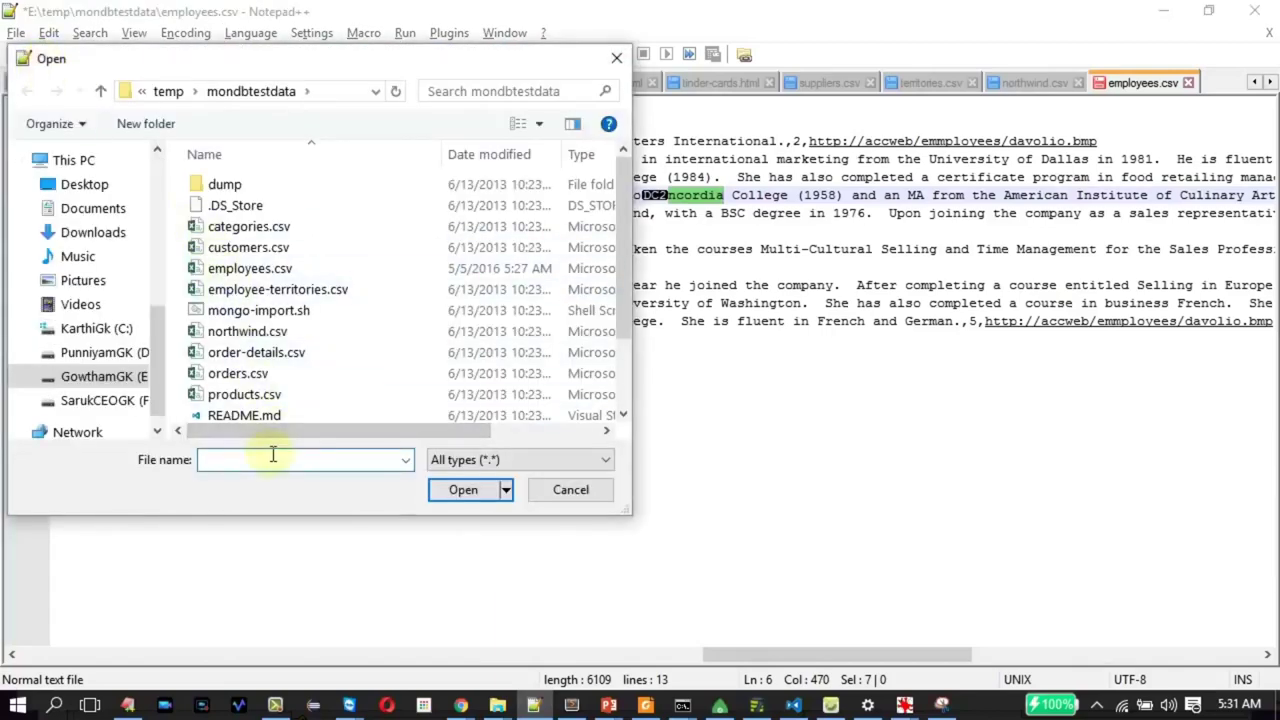
pyautogui.write('re')
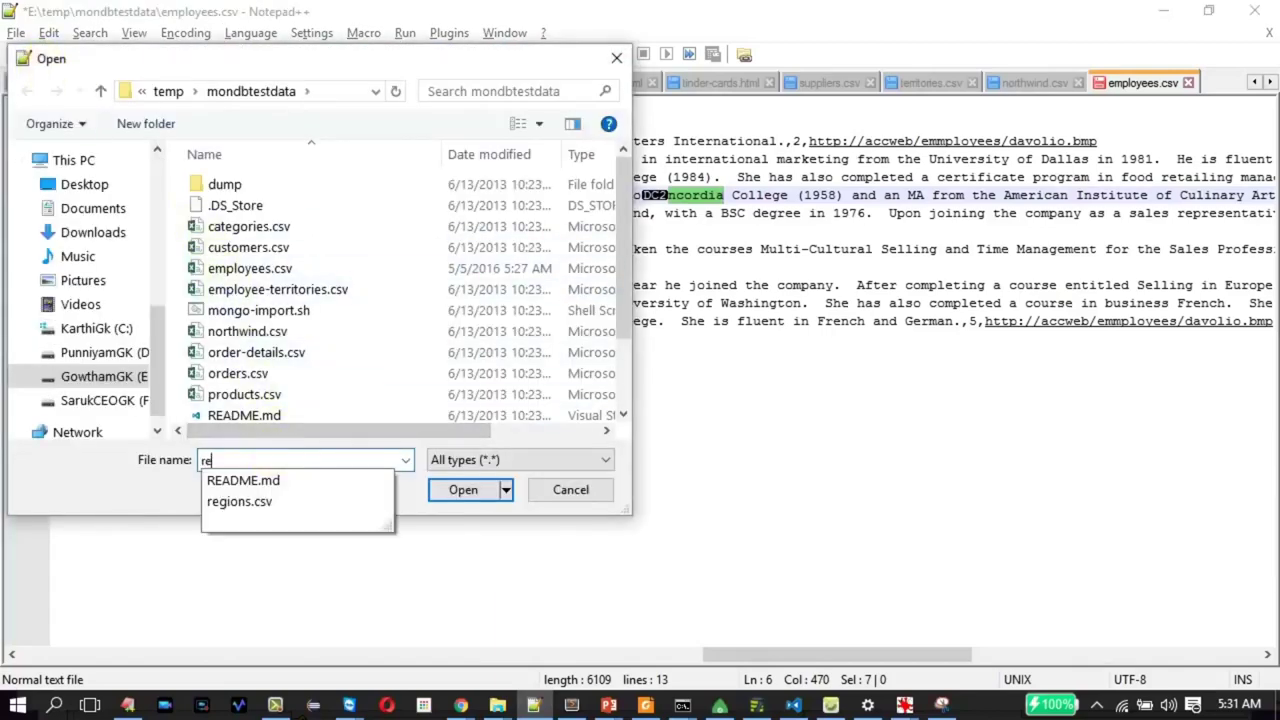
pyautogui.click(287, 503)
pyautogui.click(472, 491)
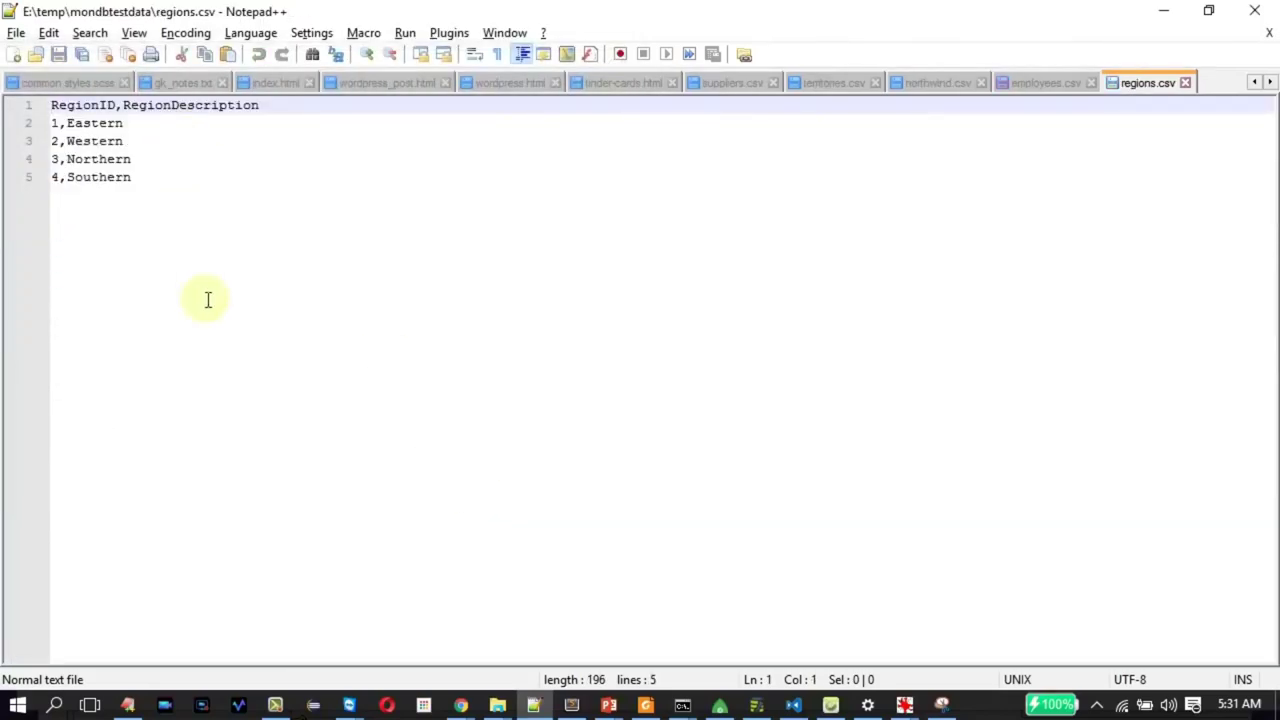
# Switch to generatedata.com in Chrome and look over the data set form, its export types and the row generation options
pyautogui.hotkey('alt', 'Tab')
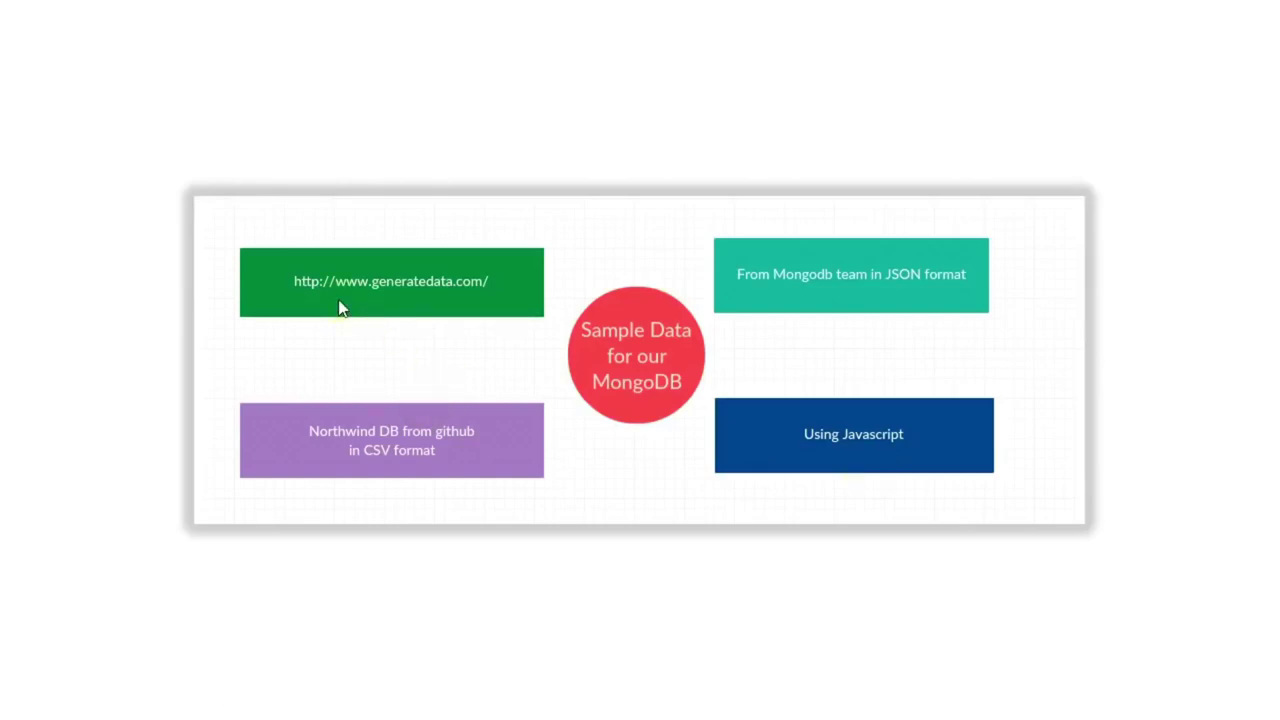
pyautogui.hotkey('alt', 'Tab')
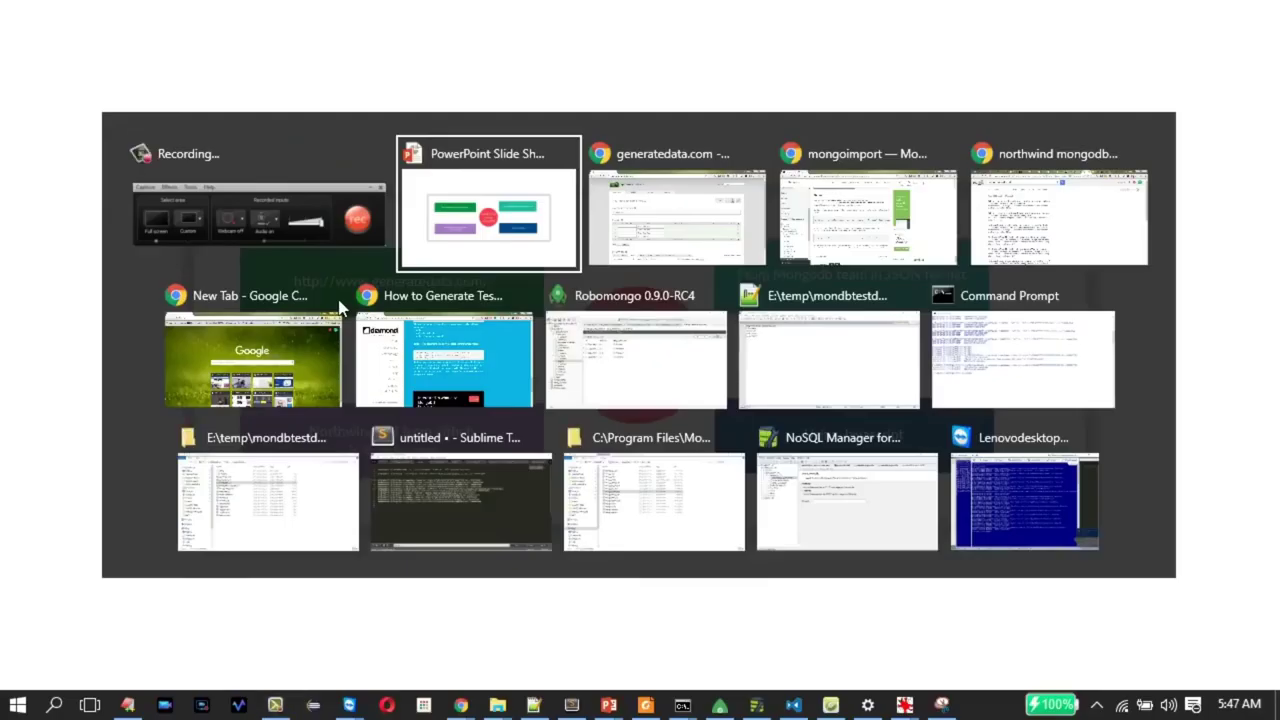
pyautogui.hotkey('alt', 'Tab')
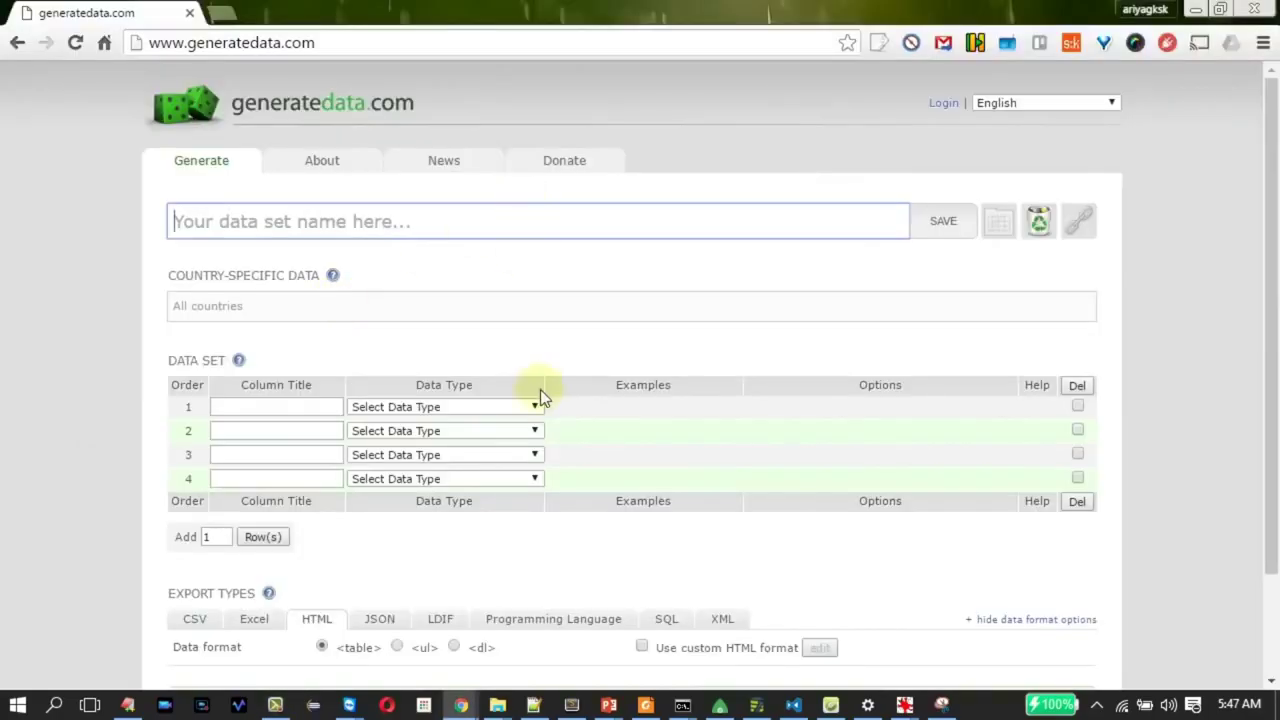
pyautogui.scroll(-2, 550, 400)
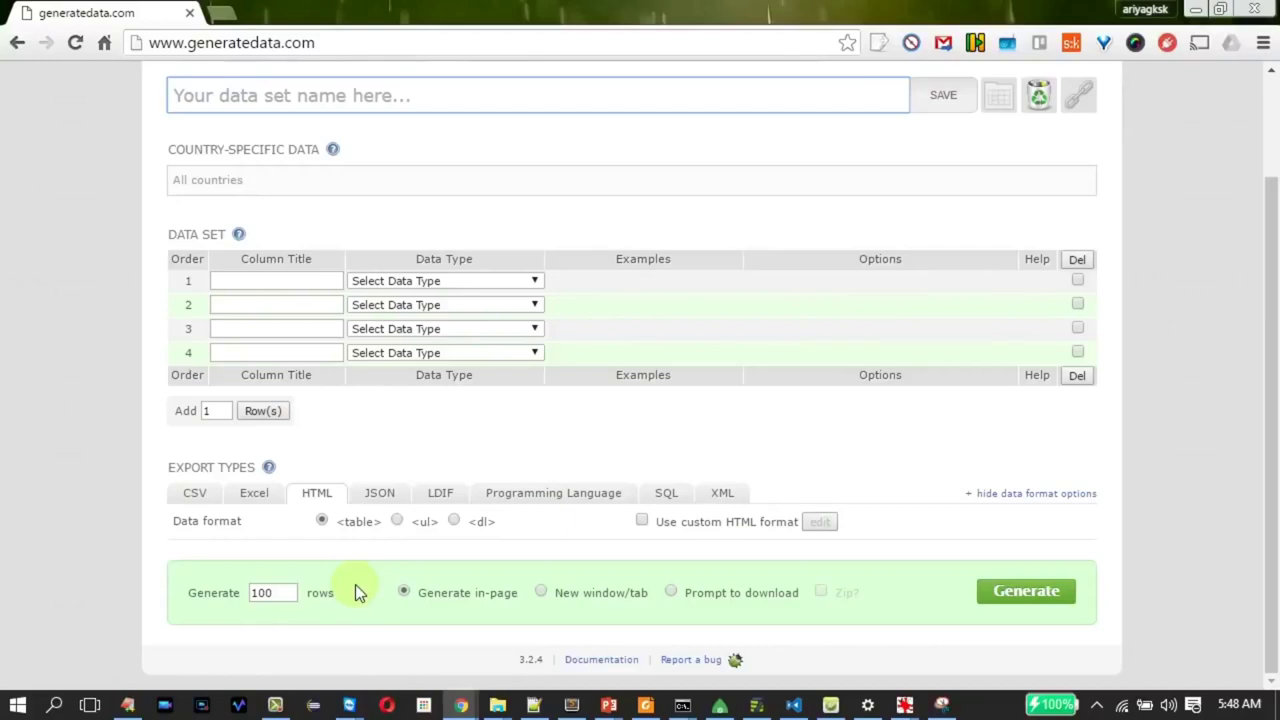
pyautogui.scroll(2, 361, 192)
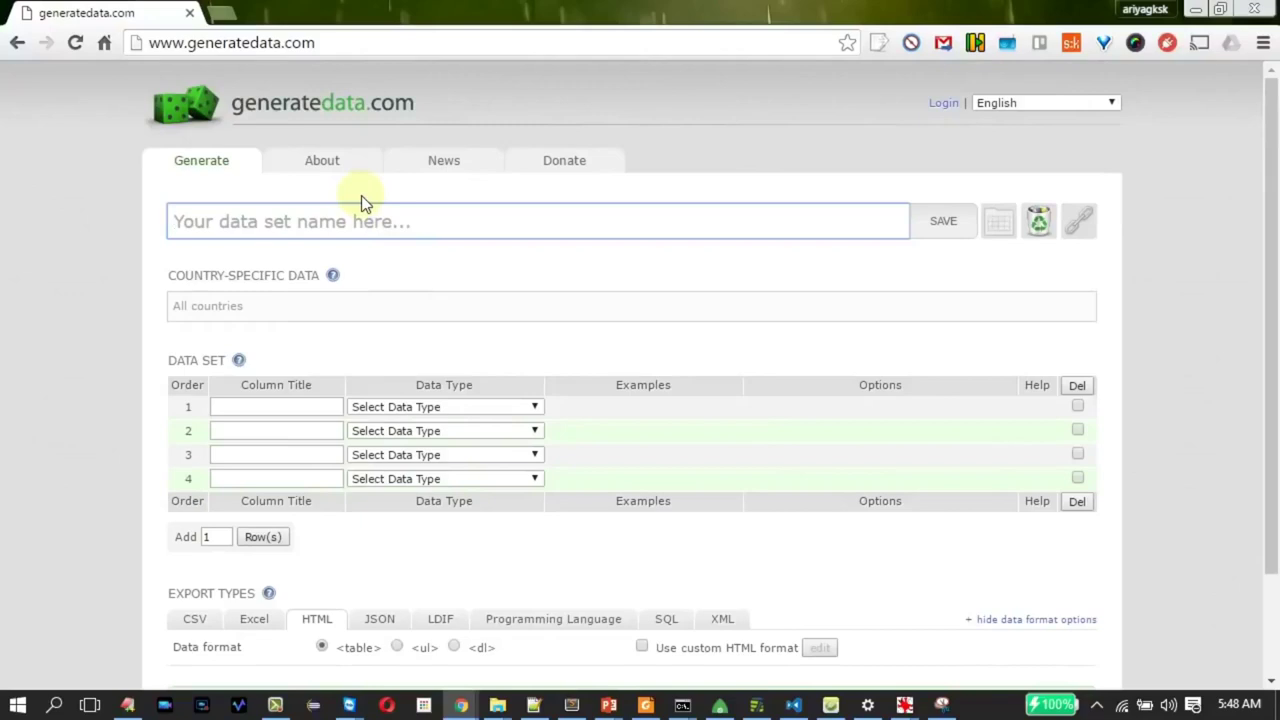
# Check which languages are offered for the Programming Language export type
pyautogui.scroll(-2, 362, 197)
pyautogui.click(568, 493)
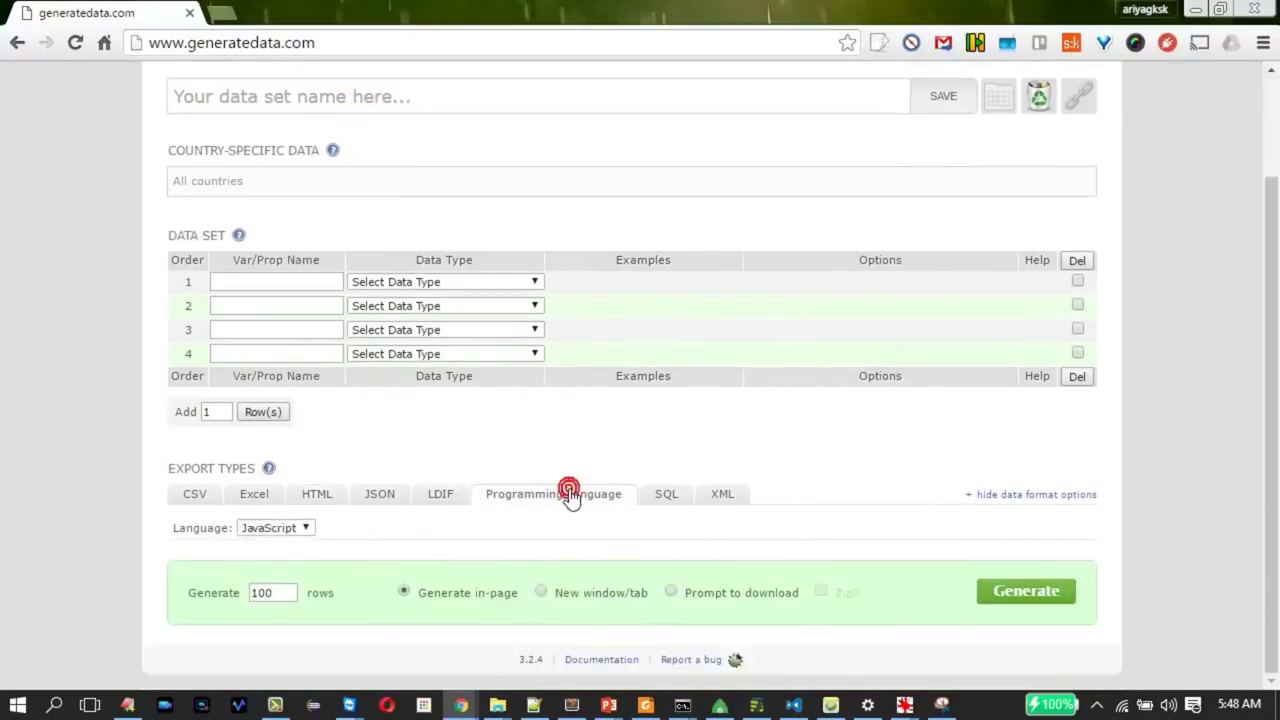
pyautogui.click(270, 522)
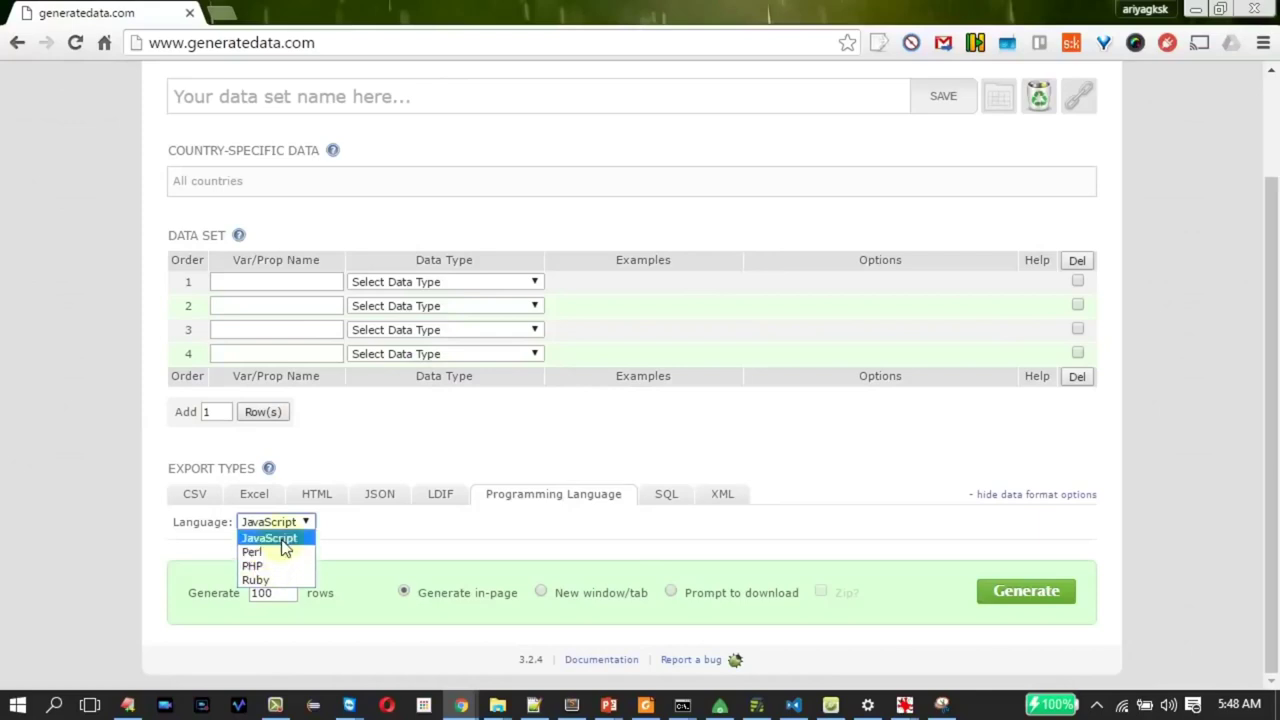
pyautogui.click(417, 520)
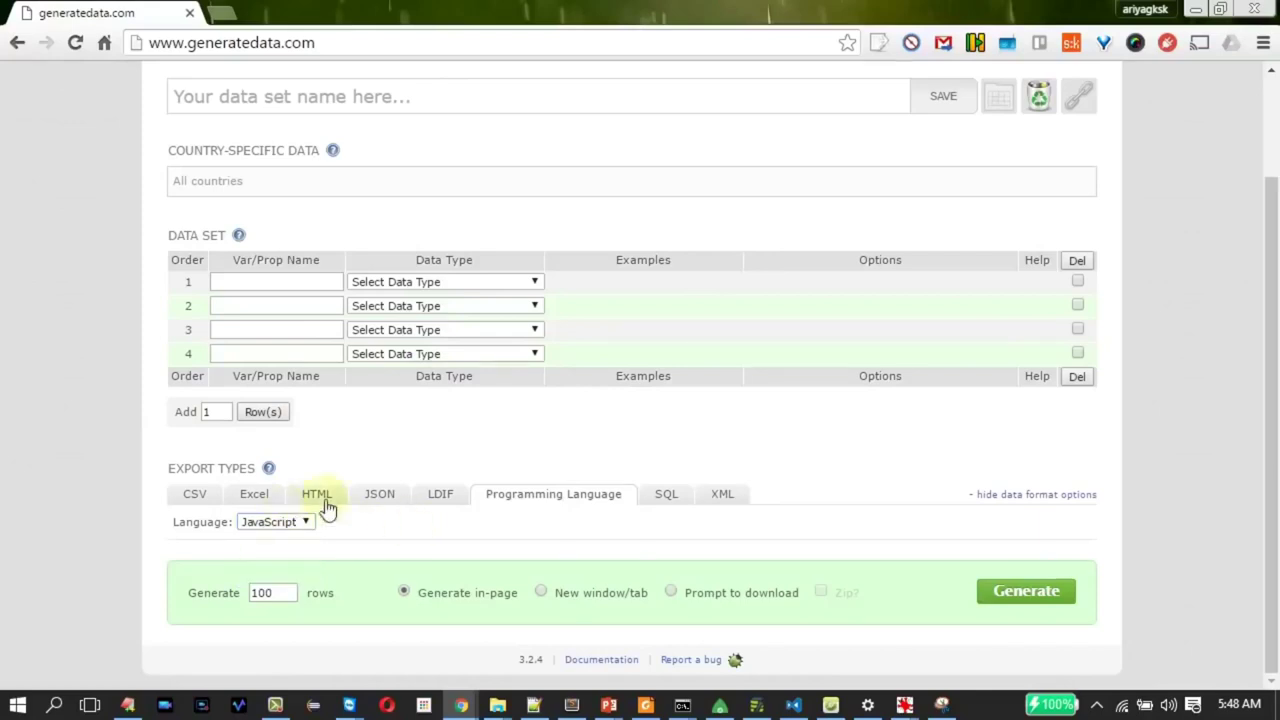
# Choose CSV as the export type and name the data set test_mongodb_data
pyautogui.click(188, 498)
pyautogui.moveTo(1260, 478); pyautogui.dragTo(1272, 308)
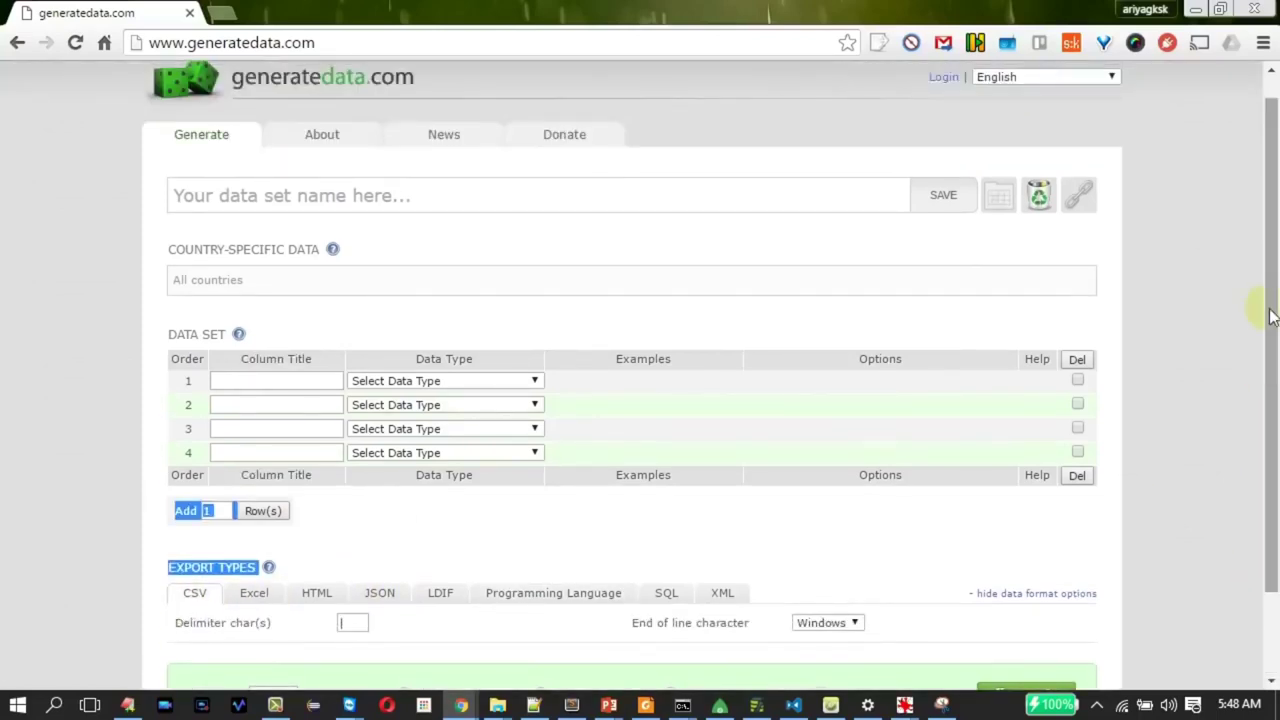
pyautogui.click(355, 198)
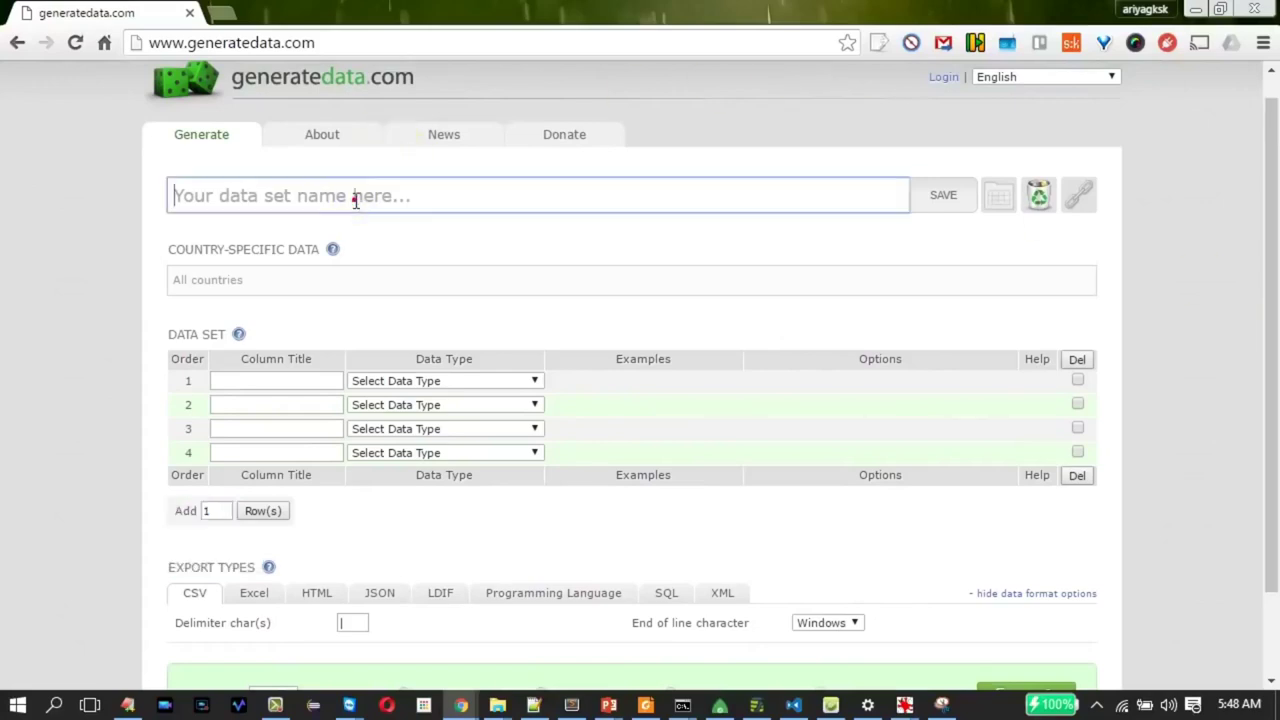
pyautogui.write('test')
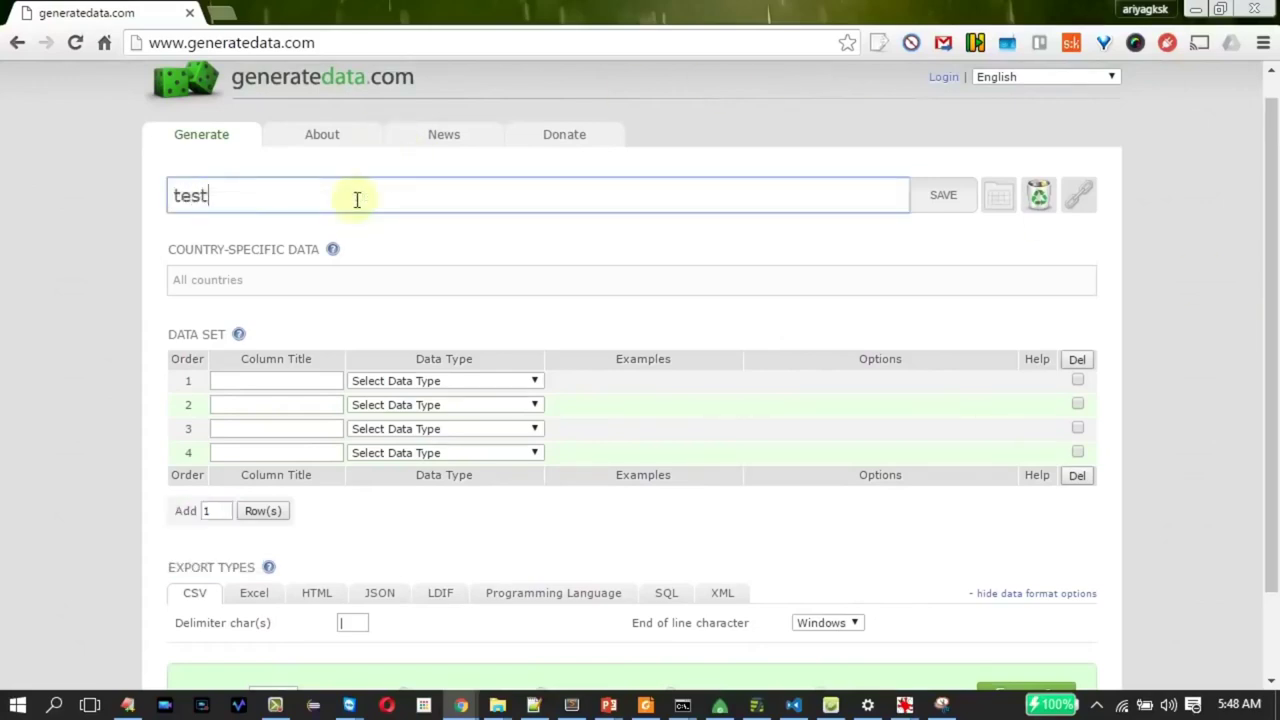
pyautogui.write('_mongodb')
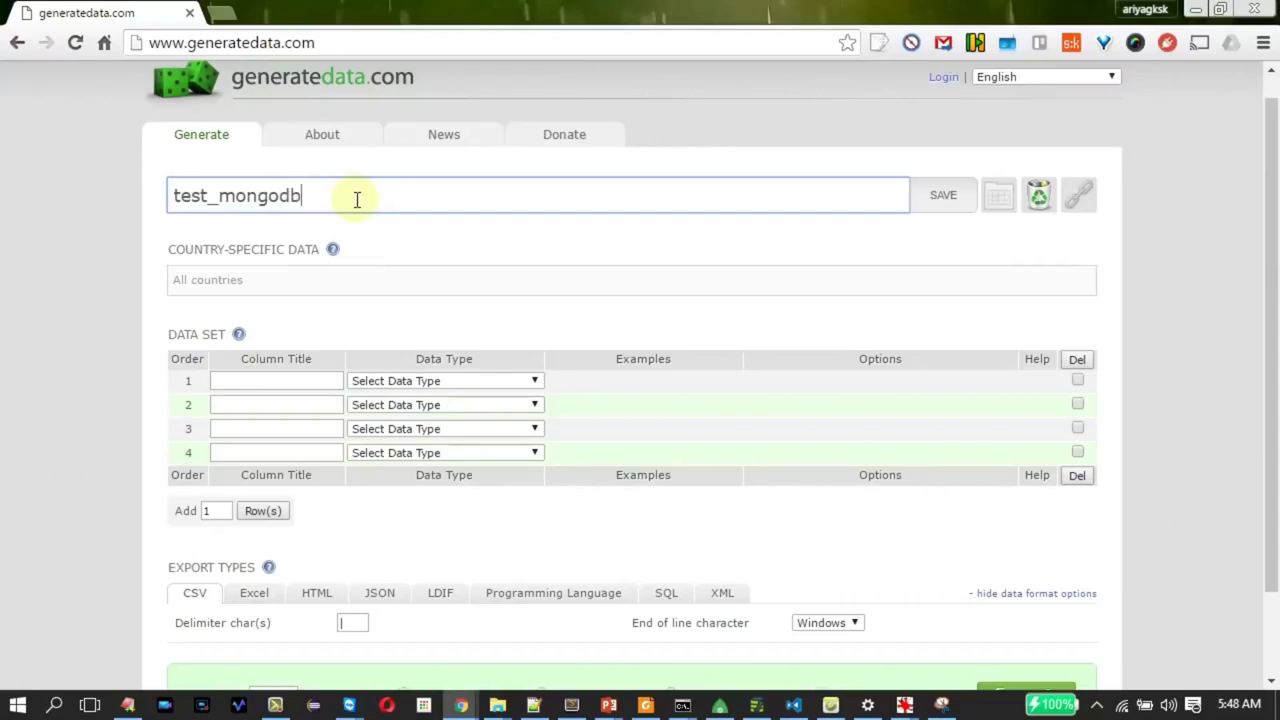
pyautogui.write('_data')
# Limit the country-specific data to United States
pyautogui.click(293, 283)
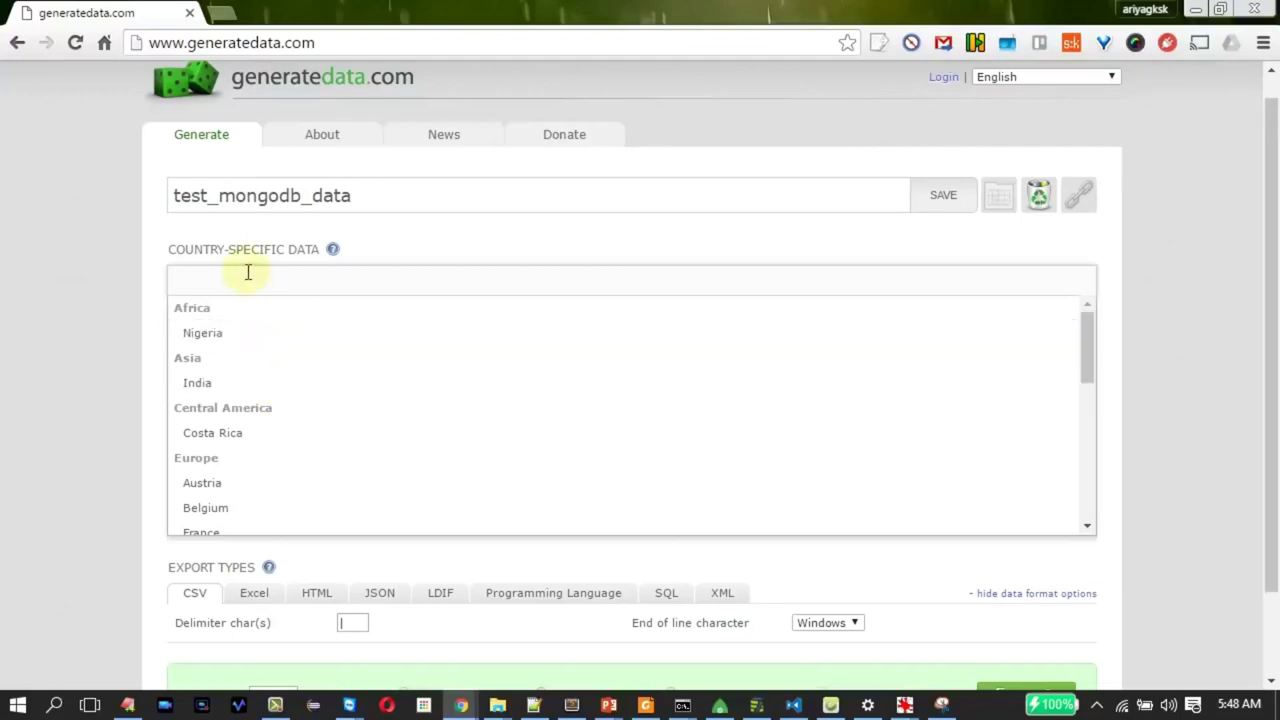
pyautogui.write('us')
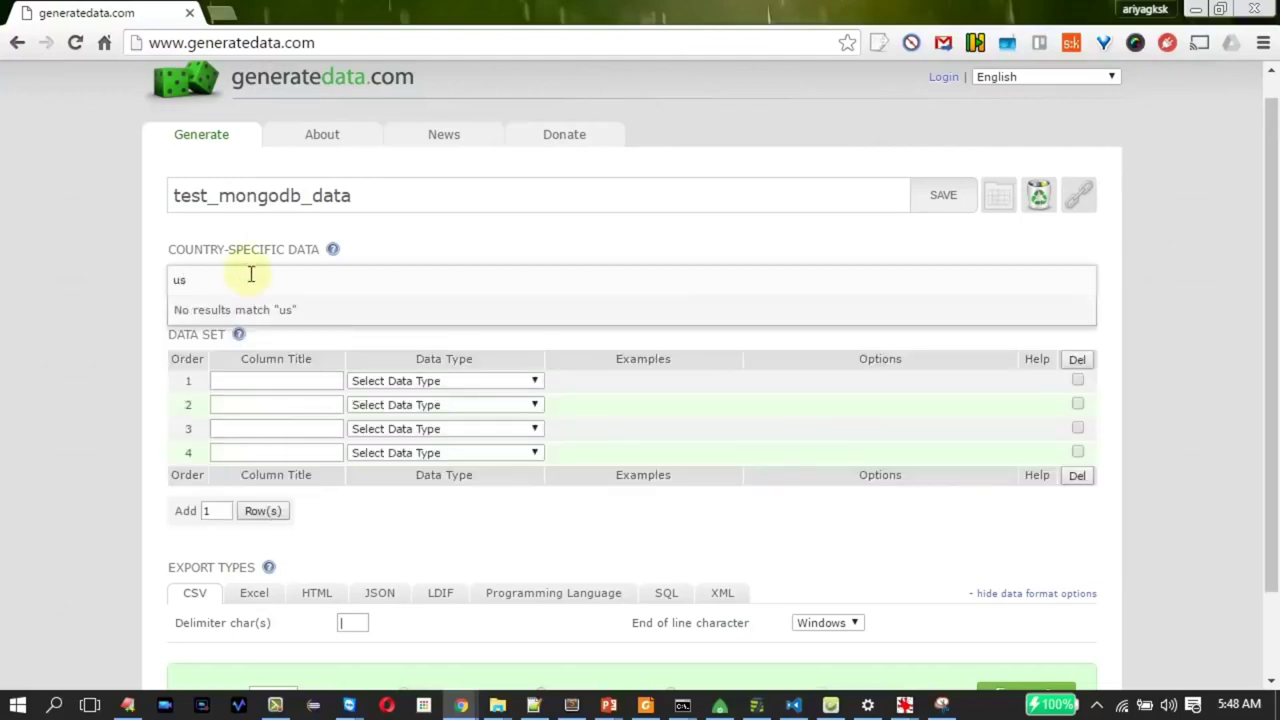
pyautogui.press('BackSpace')
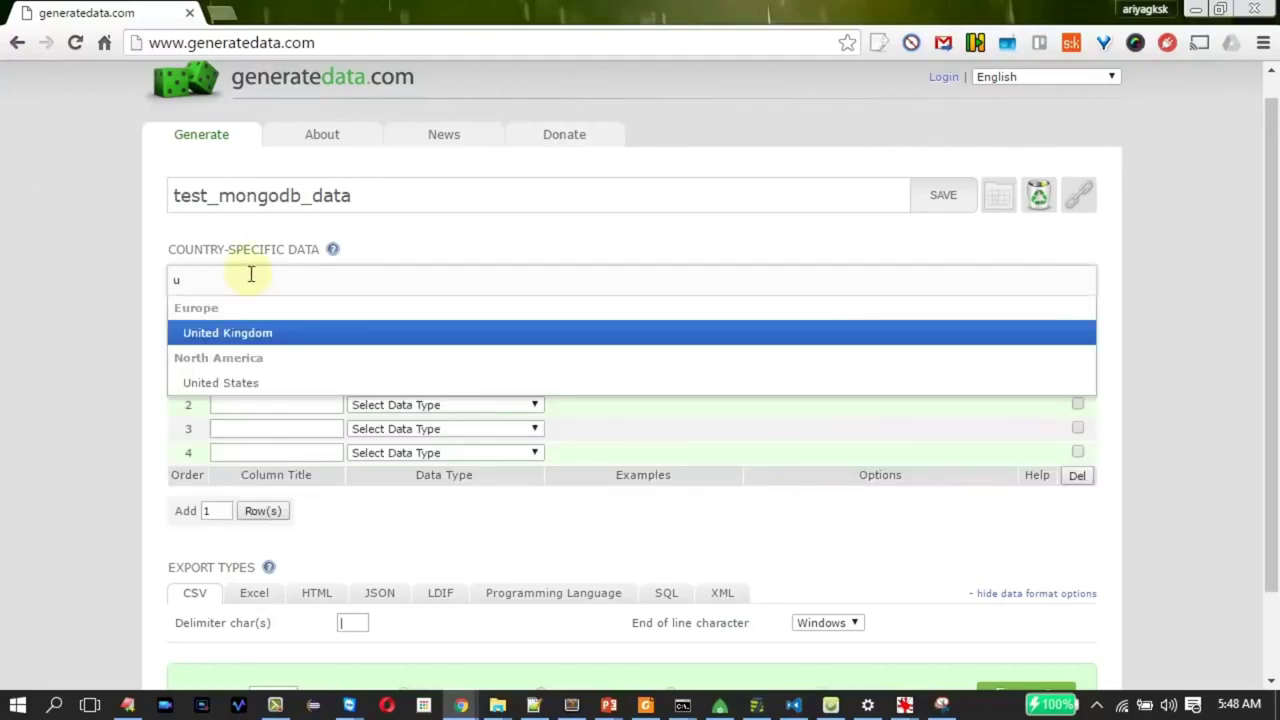
pyautogui.click(215, 383)
# Title the first two columns of the data set name and age
pyautogui.click(228, 381)
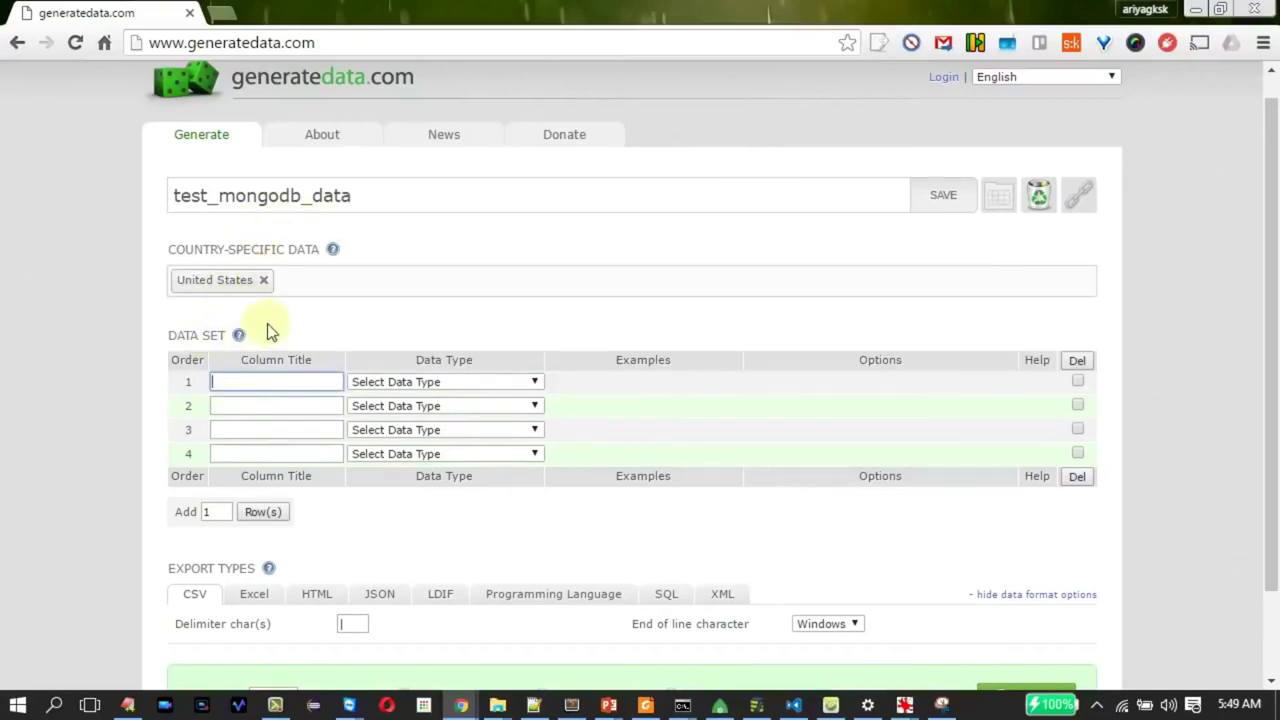
pyautogui.write('name')
pyautogui.click(247, 407)
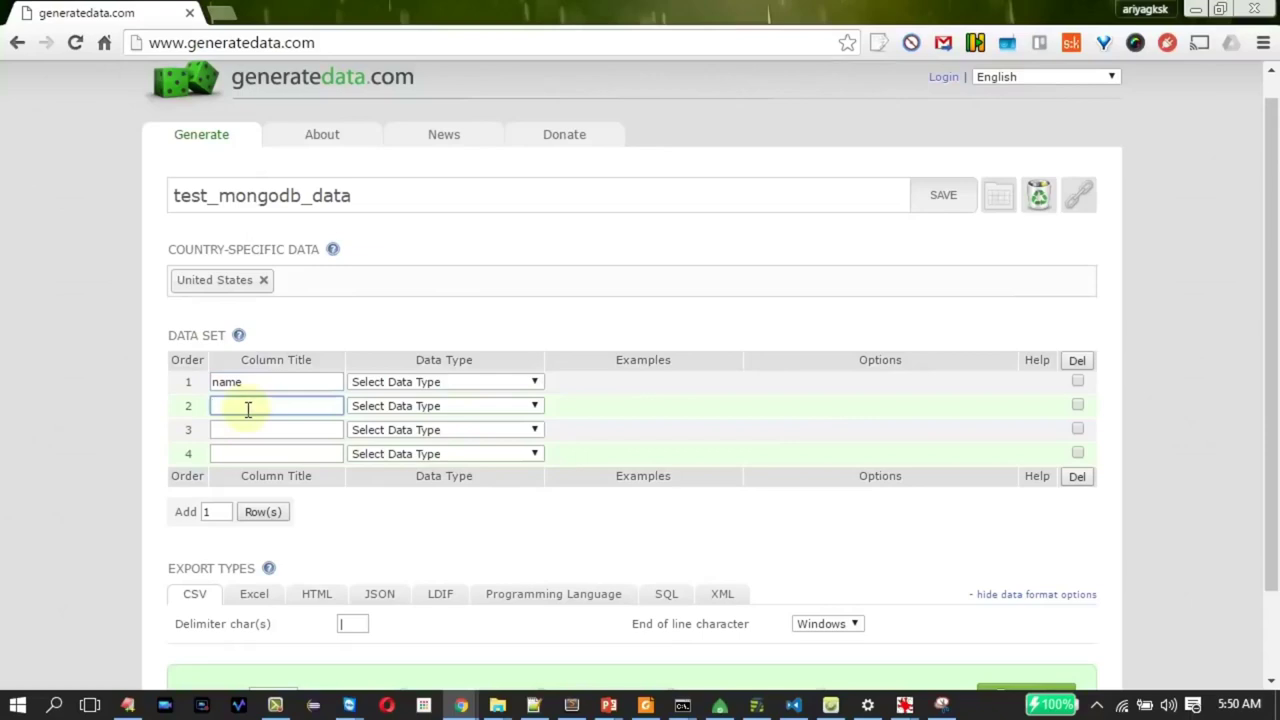
pyautogui.write('age')
# Give the name column the Names data type with the male first name example format (MaleName)
pyautogui.click(400, 386)
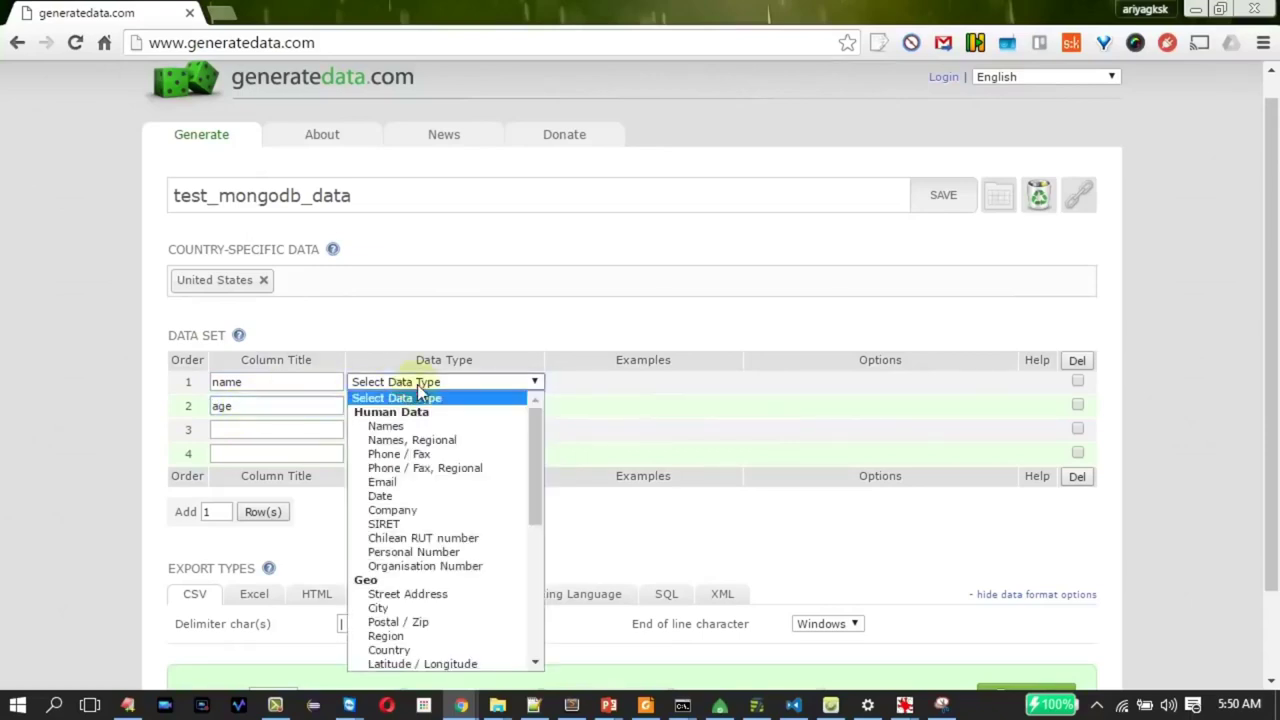
pyautogui.click(400, 427)
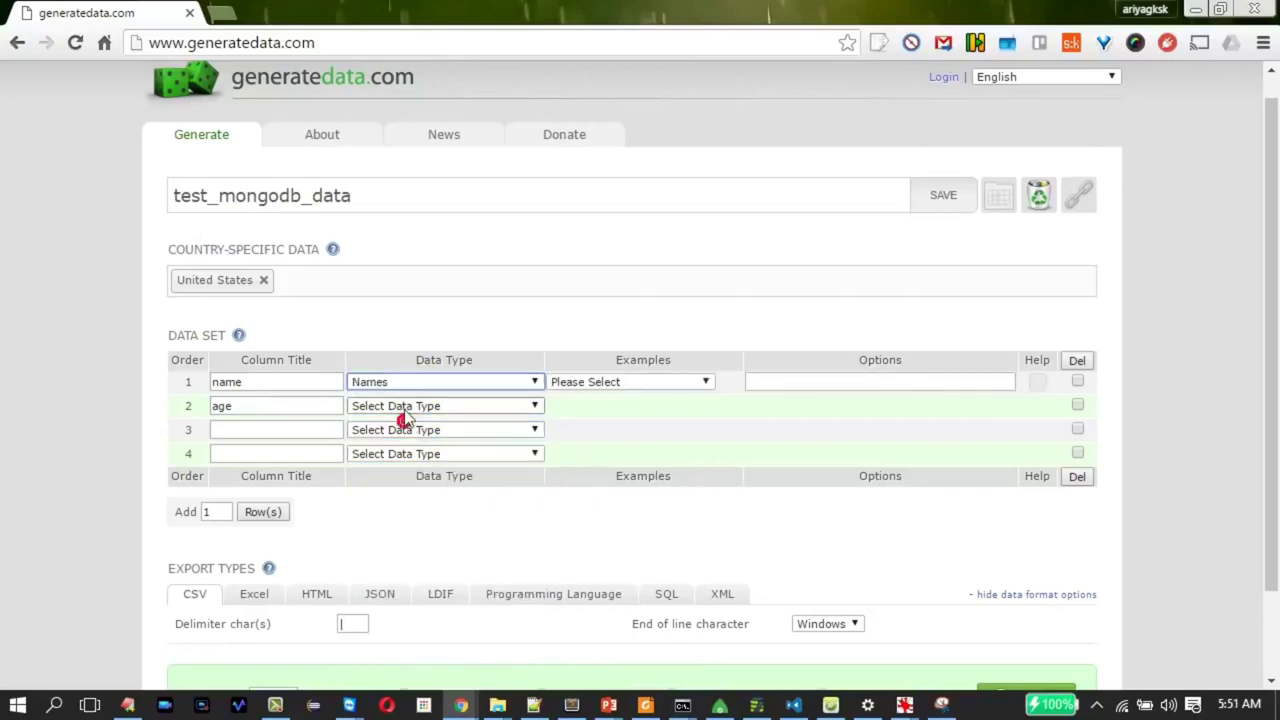
pyautogui.click(582, 382)
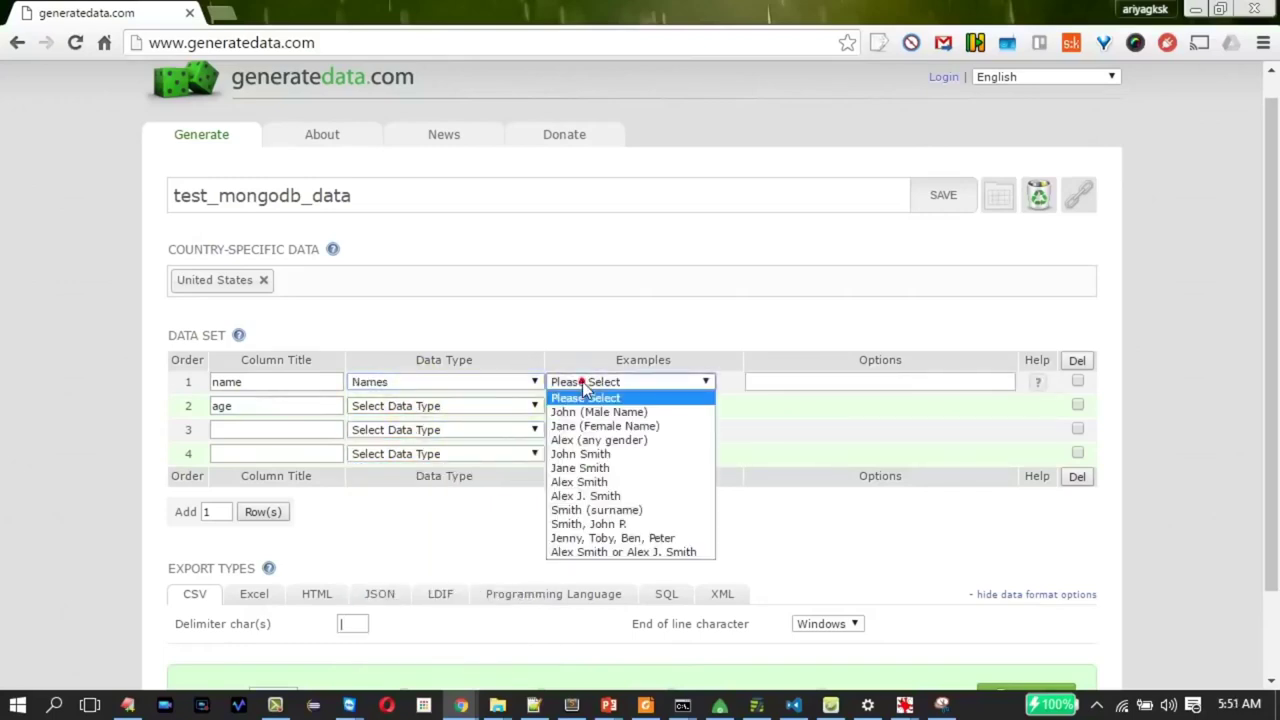
pyautogui.click(581, 413)
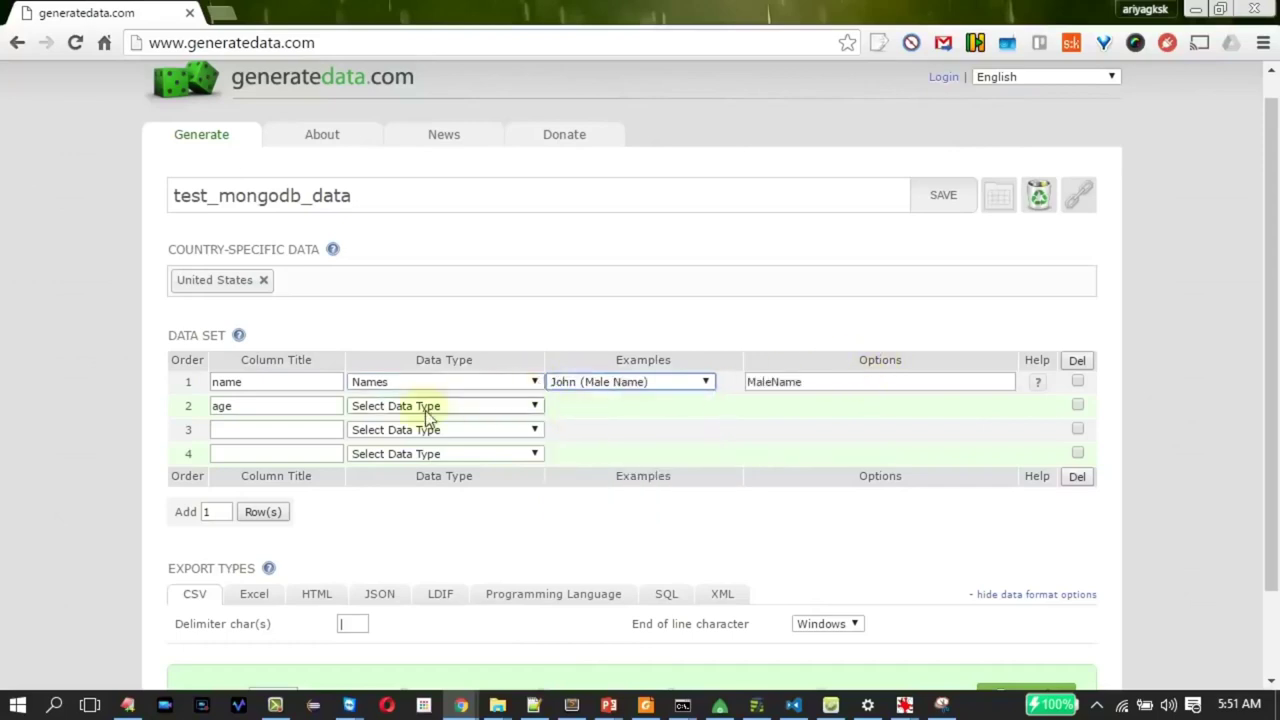
# Look through the data types offered for the age column and assign it Number Range
pyautogui.click(390, 411)
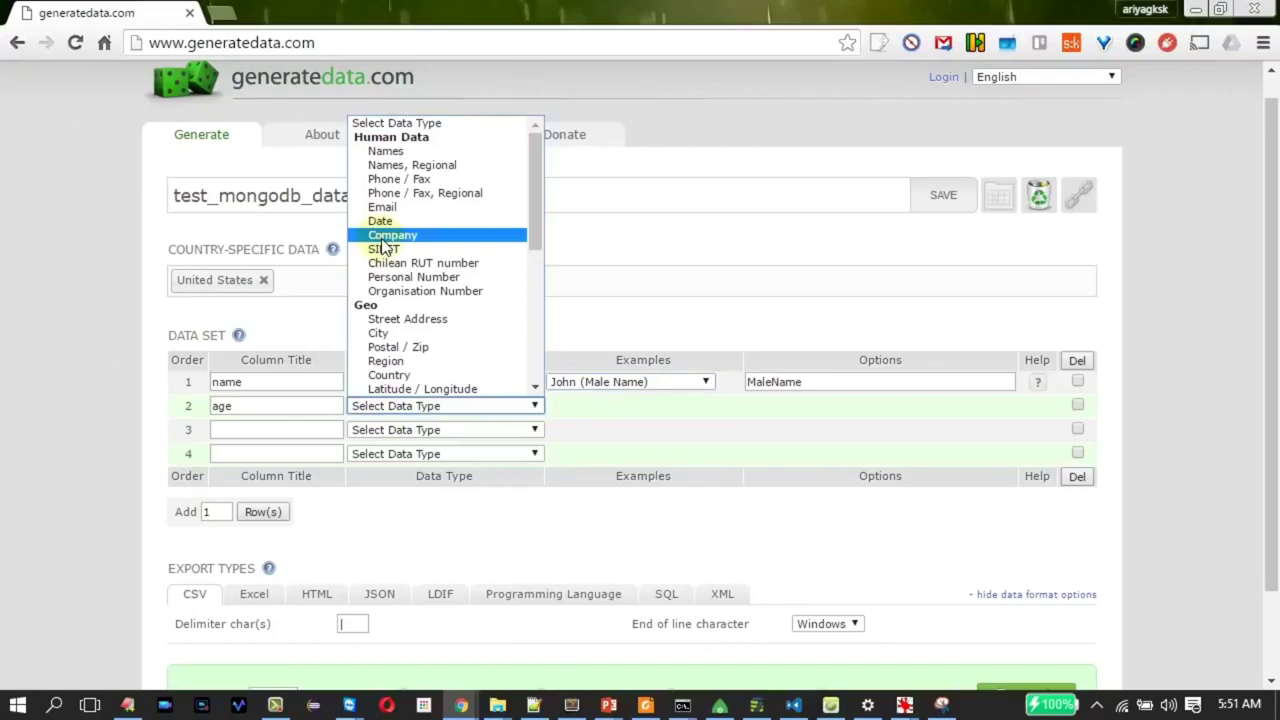
pyautogui.scroll(-10, 405, 385)
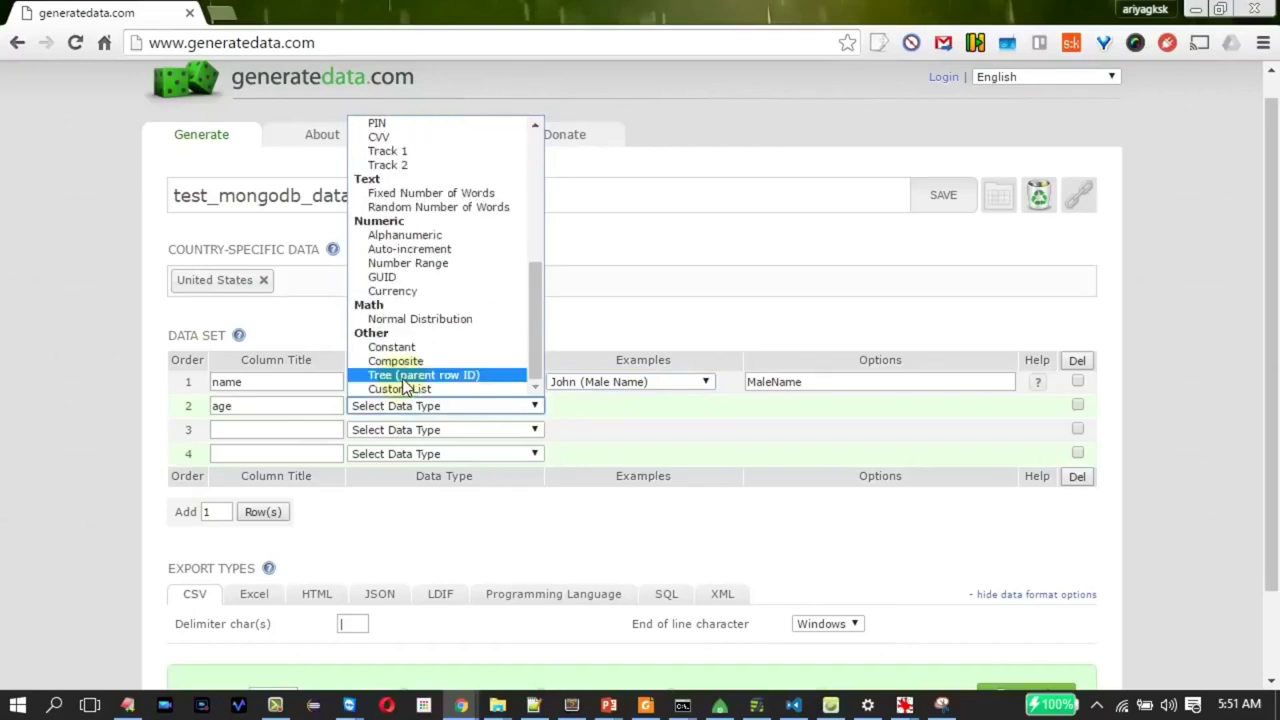
pyautogui.press('a')
pyautogui.press('a')
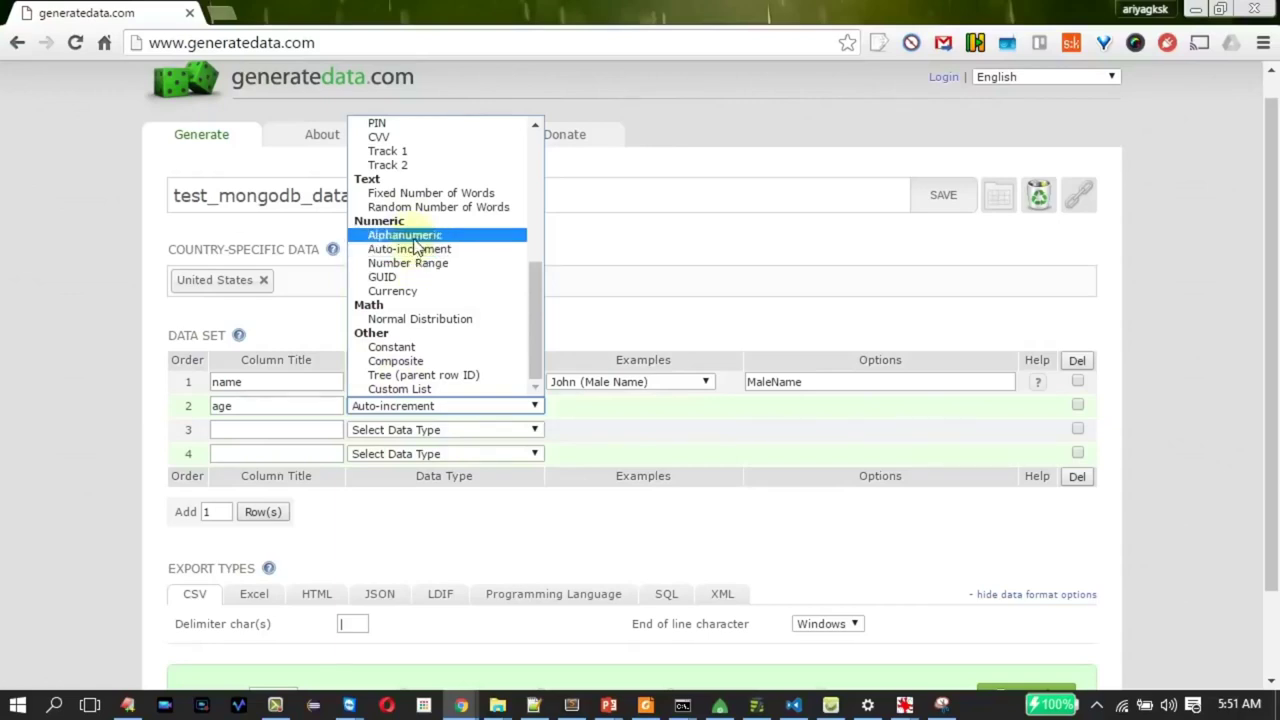
pyautogui.moveTo(536, 307); pyautogui.dragTo(518, 352)
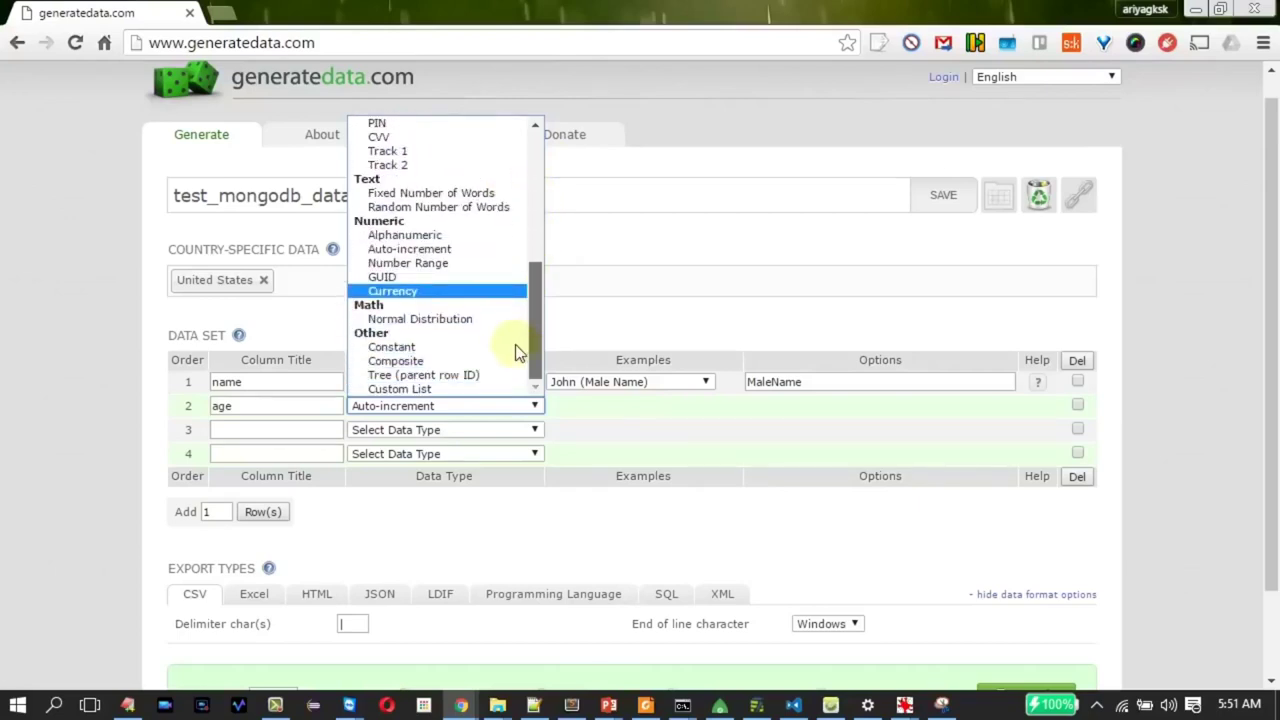
pyautogui.moveTo(515, 344); pyautogui.dragTo(522, 295)
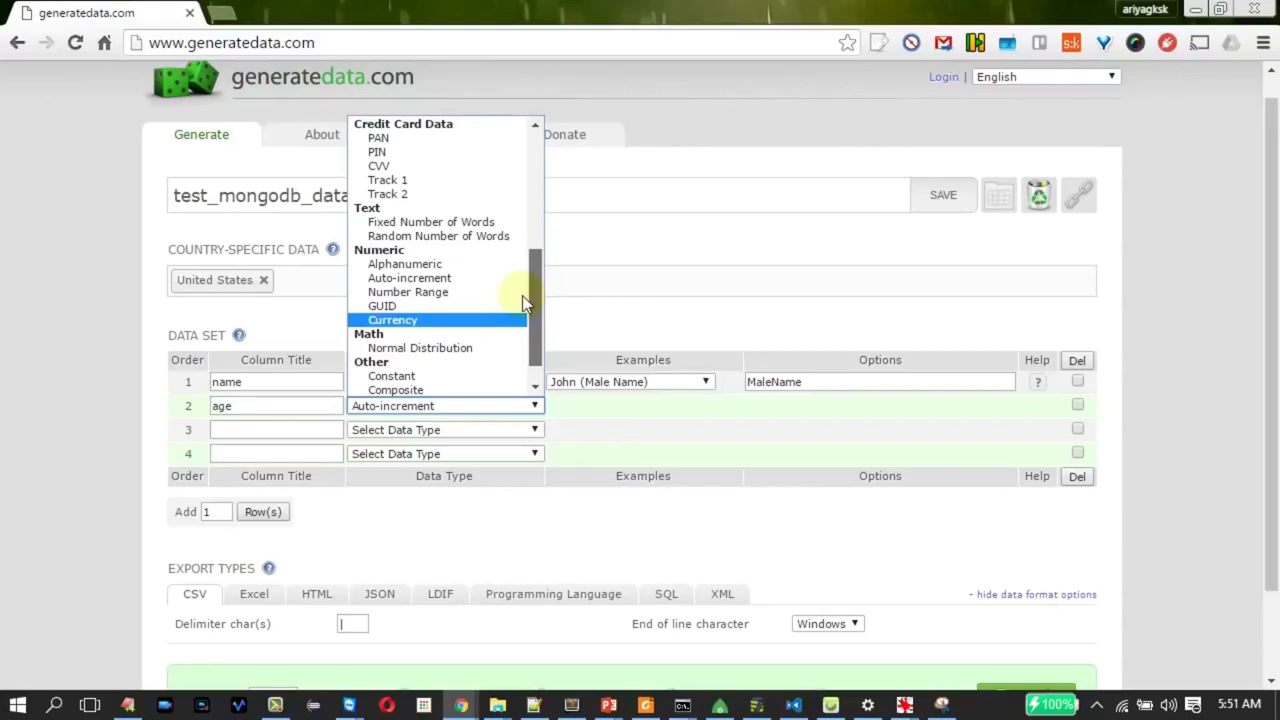
pyautogui.click(408, 292)
# Set the lower limit of the age number range to 15 and clear its upper limit
pyautogui.moveTo(818, 410); pyautogui.dragTo(800, 410)
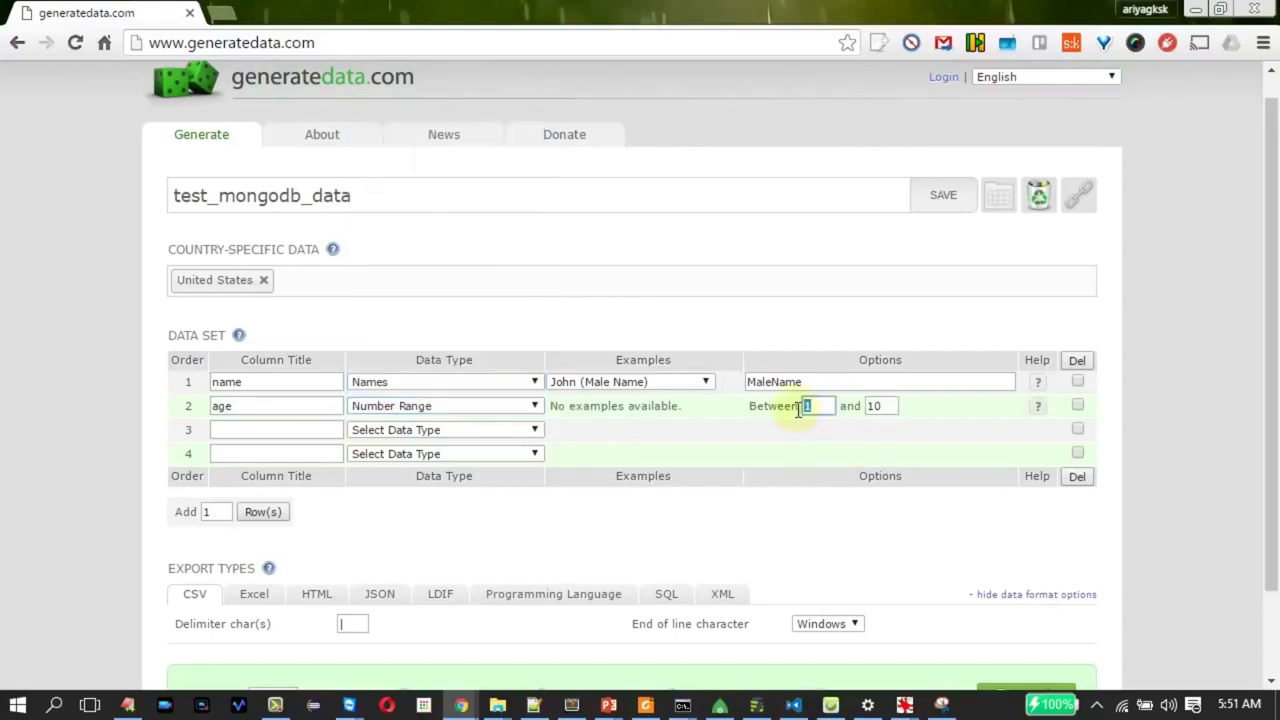
pyautogui.write('15')
pyautogui.click(880, 406)
pyautogui.press('BackSpace')
pyautogui.press('BackSpace')
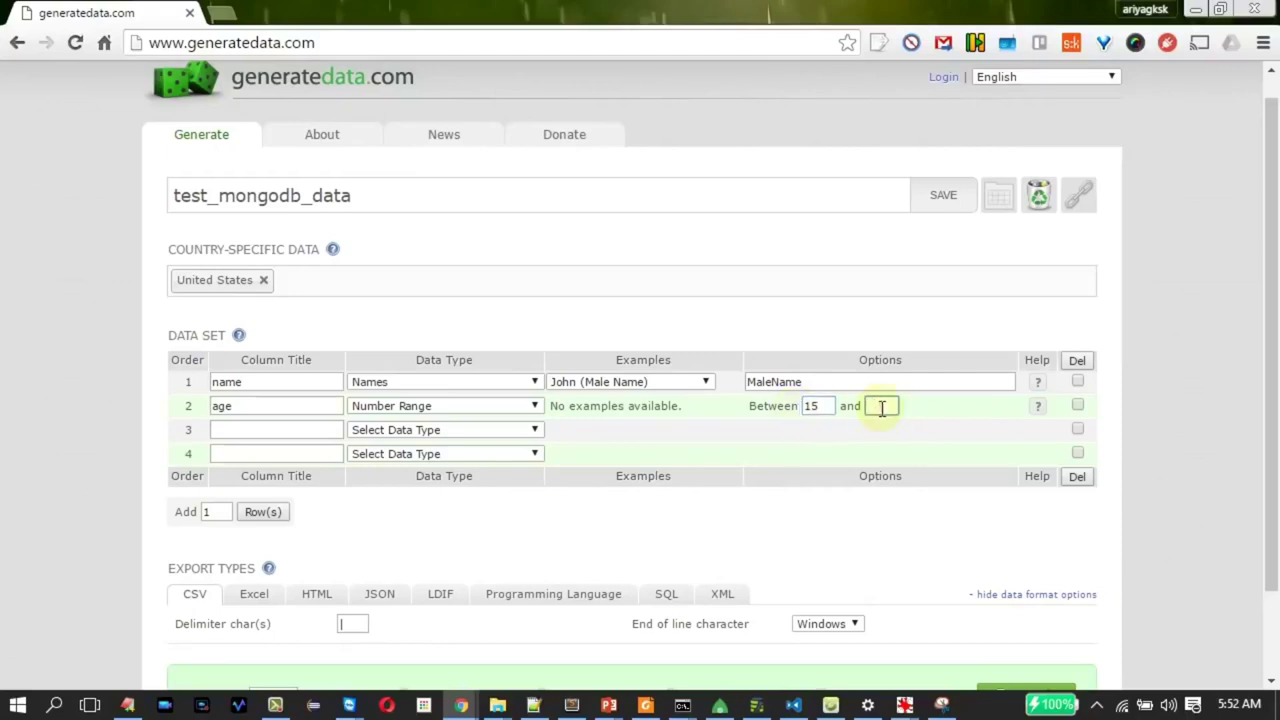
# Set the age range's upper limit to 80 and define column 3 as "phone" with data type Phone / Fax in the UK format
pyautogui.write('80')
pyautogui.click(252, 429)
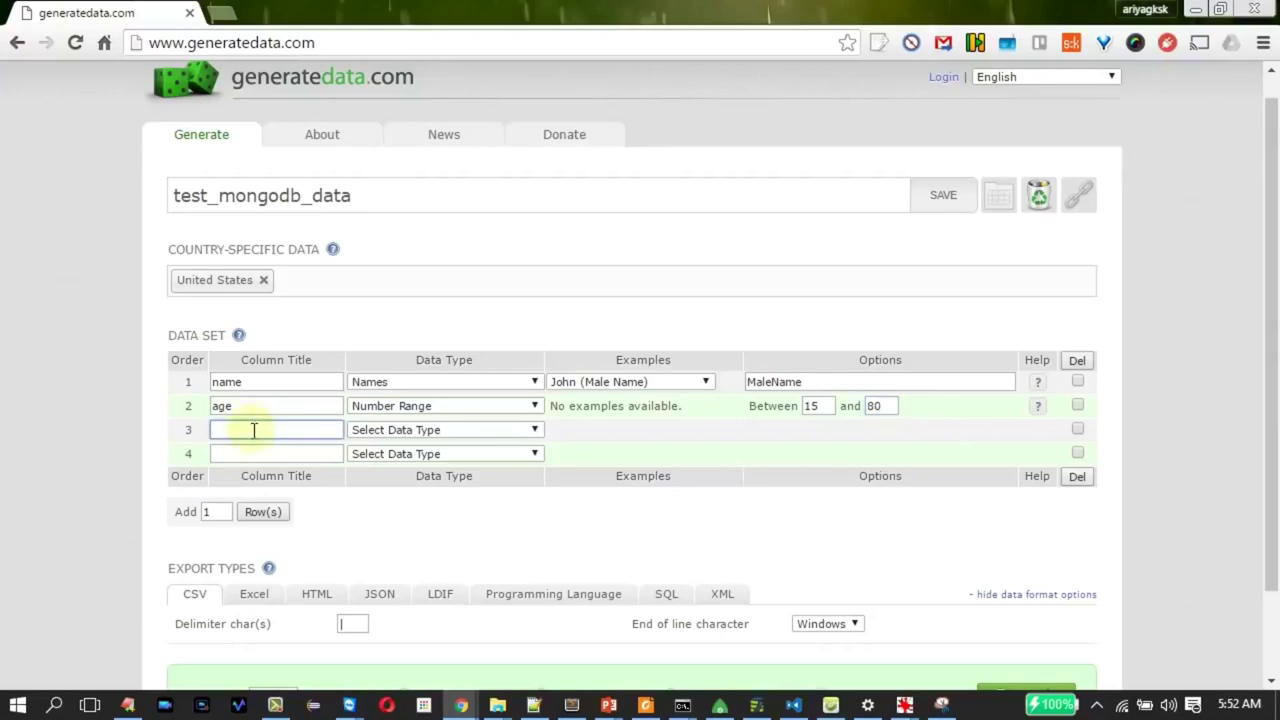
pyautogui.write('phone')
pyautogui.click(395, 430)
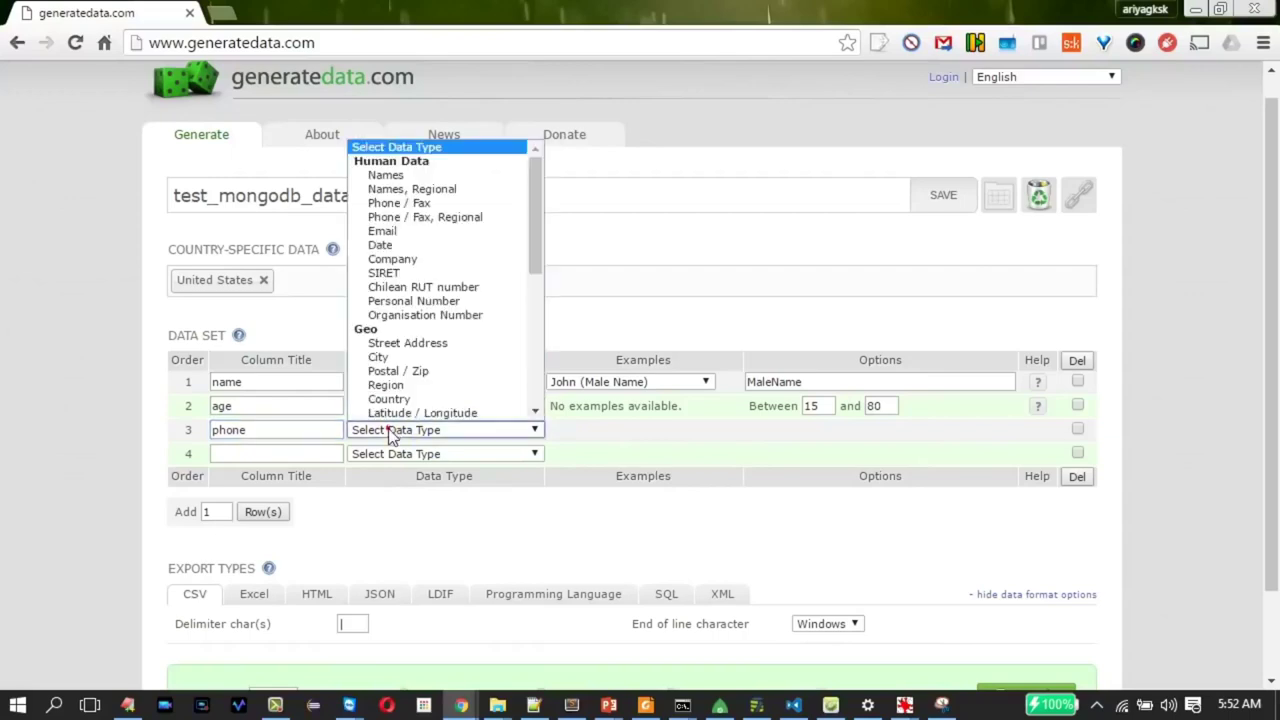
pyautogui.click(411, 204)
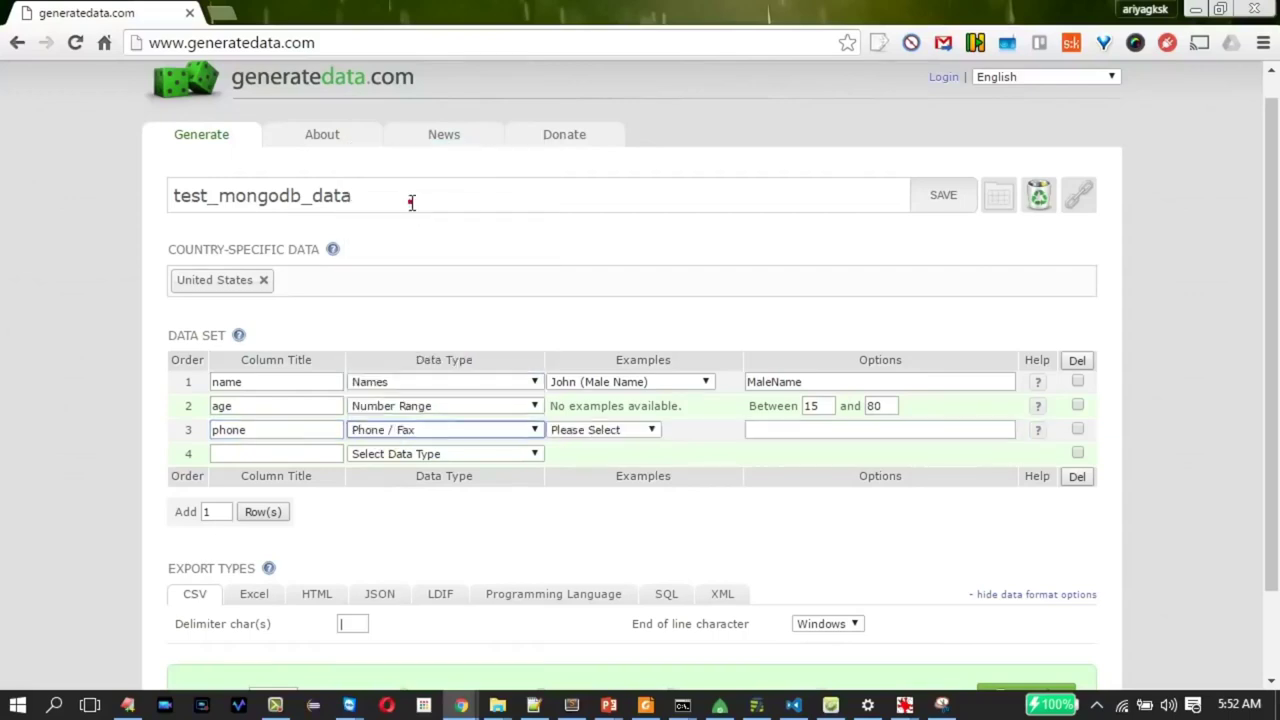
pyautogui.click(583, 430)
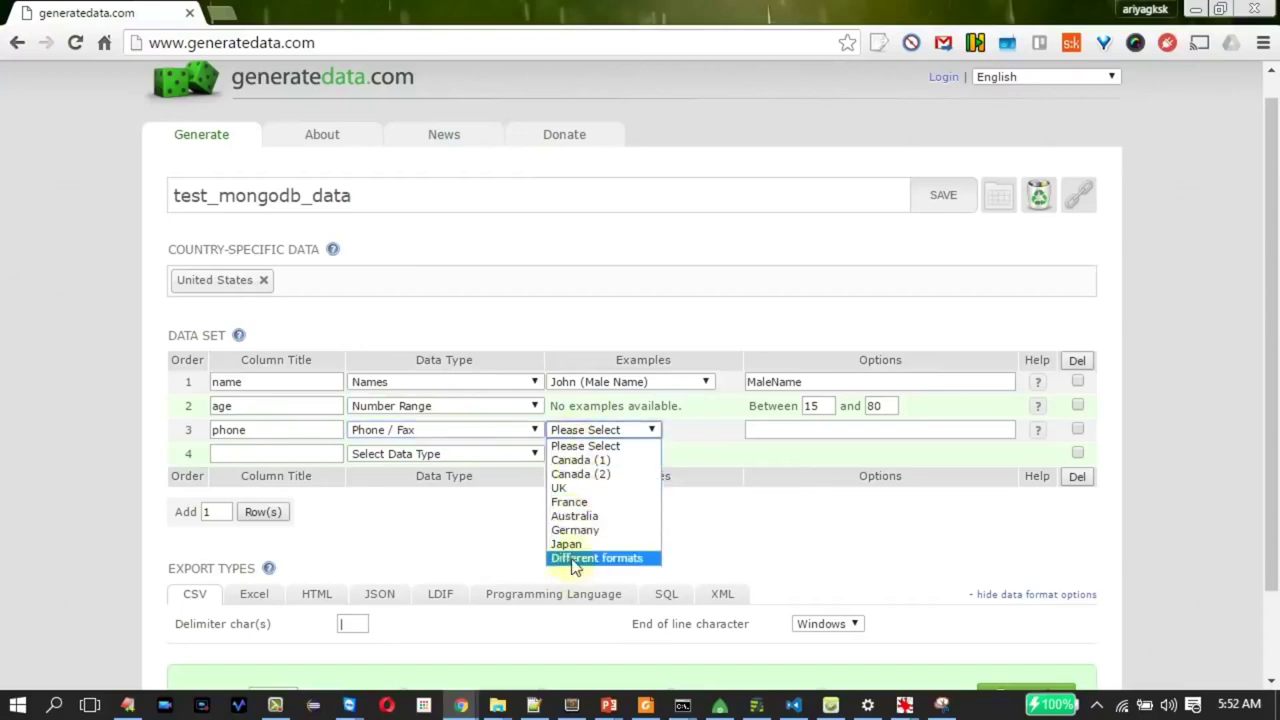
pyautogui.click(572, 490)
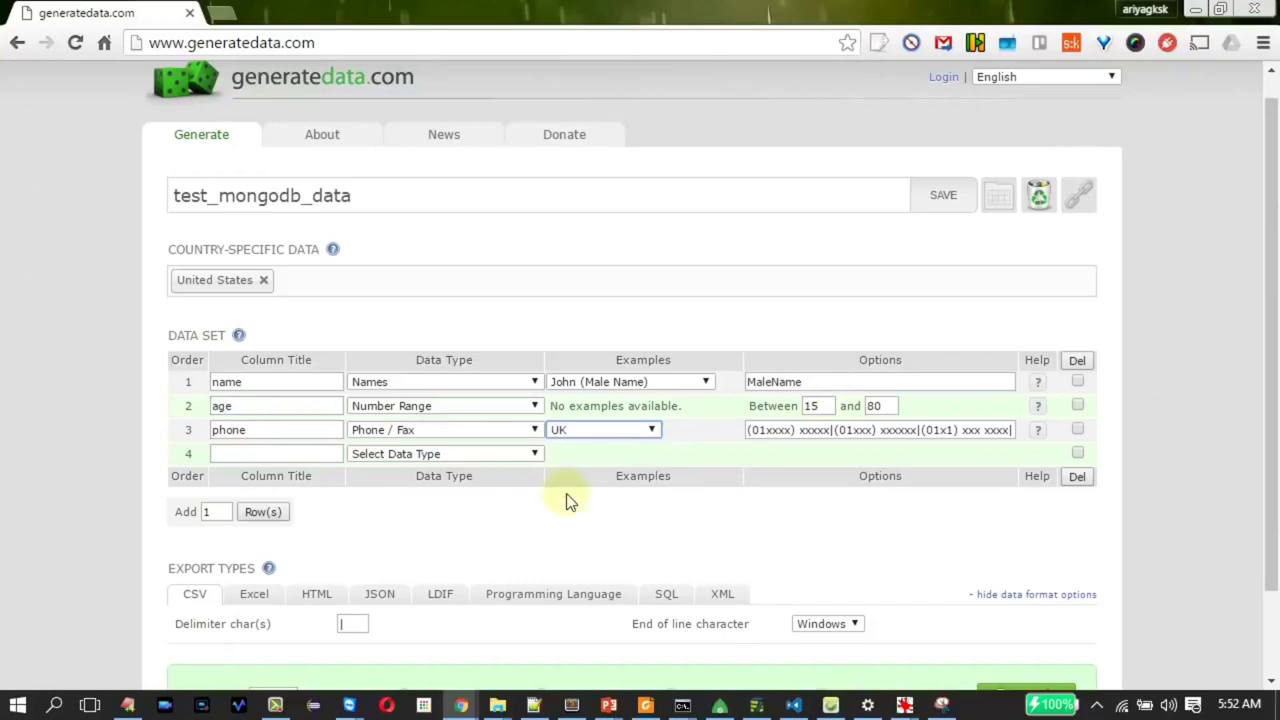
pyautogui.click(651, 432)
pyautogui.click(649, 430)
# Title column 4 "company" and give it the Company data type
pyautogui.click(287, 456)
pyautogui.write('comapa')
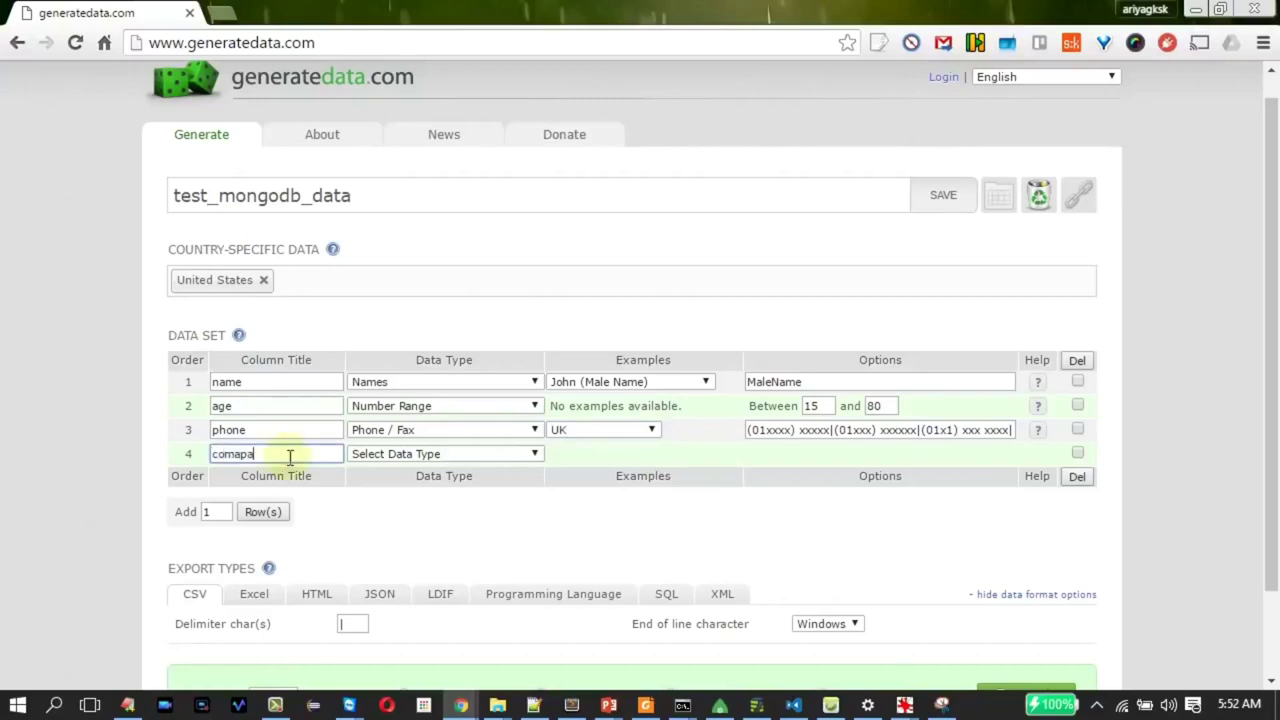
pyautogui.press('BackSpace')
pyautogui.press('BackSpace')
pyautogui.write('pany')
pyautogui.click(447, 454)
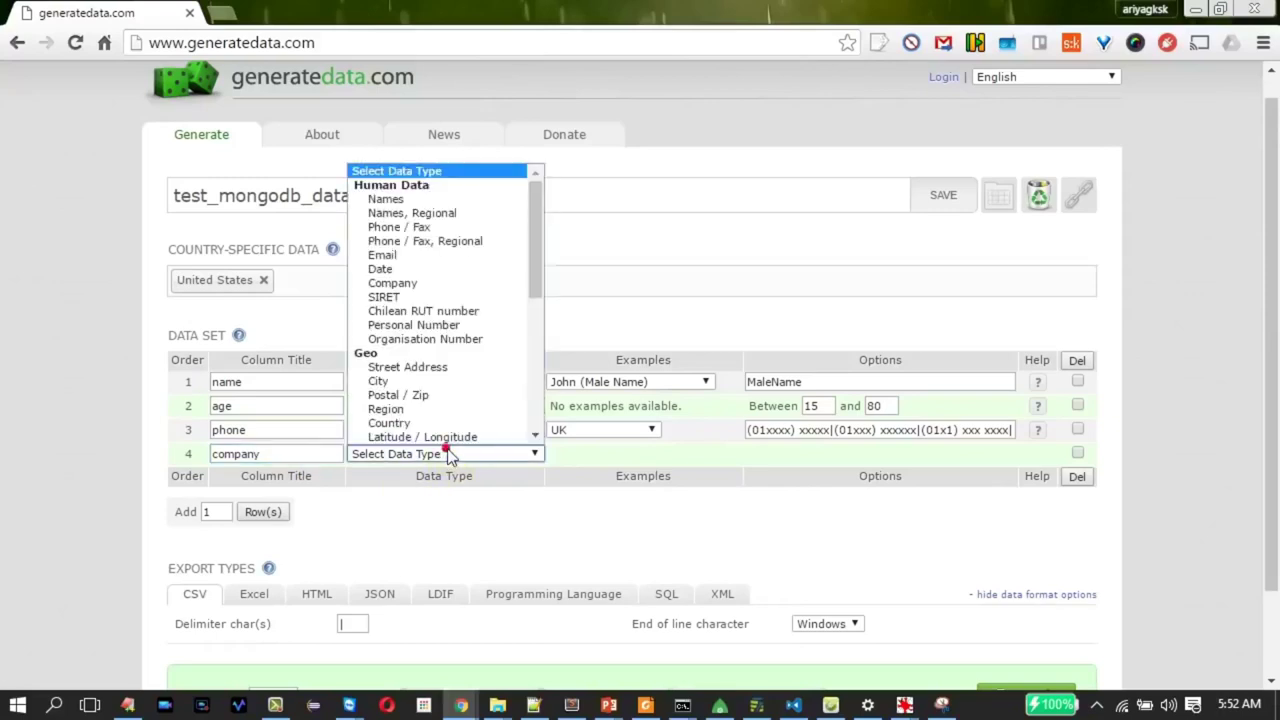
pyautogui.click(432, 283)
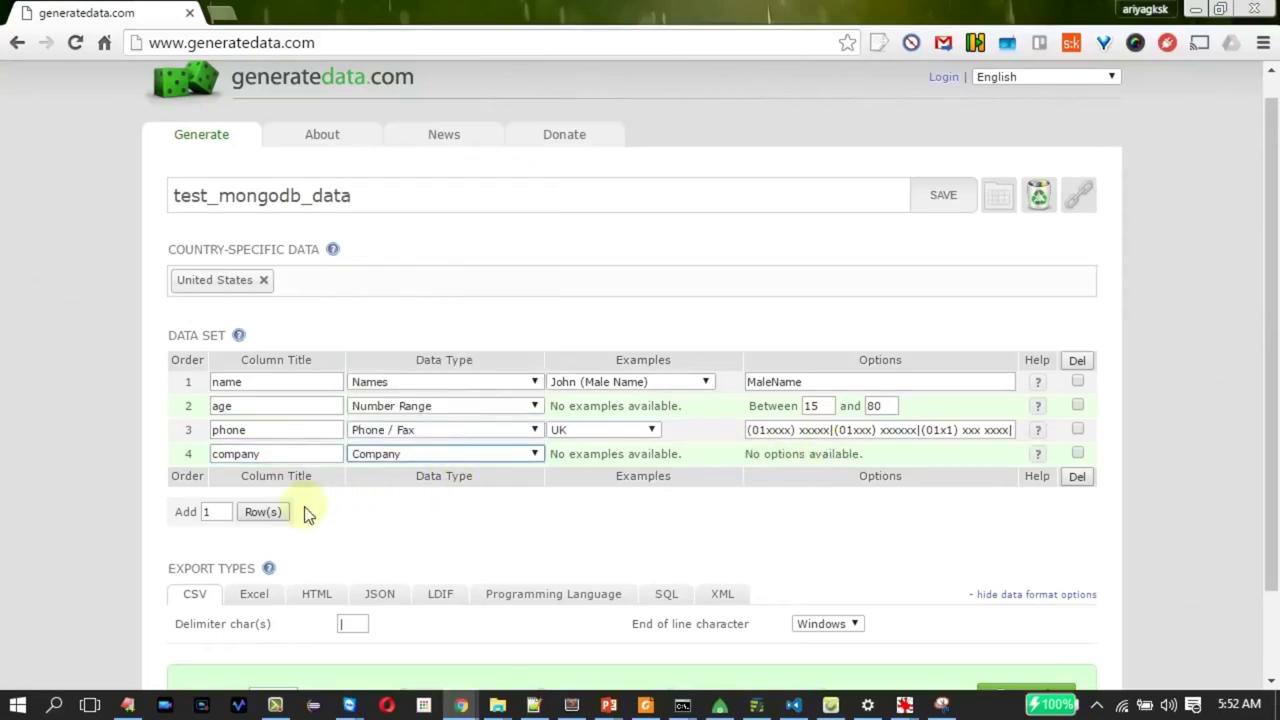
# Add a fifth row titled "dob" with the Date data type and the 25/03/2012 example format
pyautogui.scroll(-2, 1266, 371)
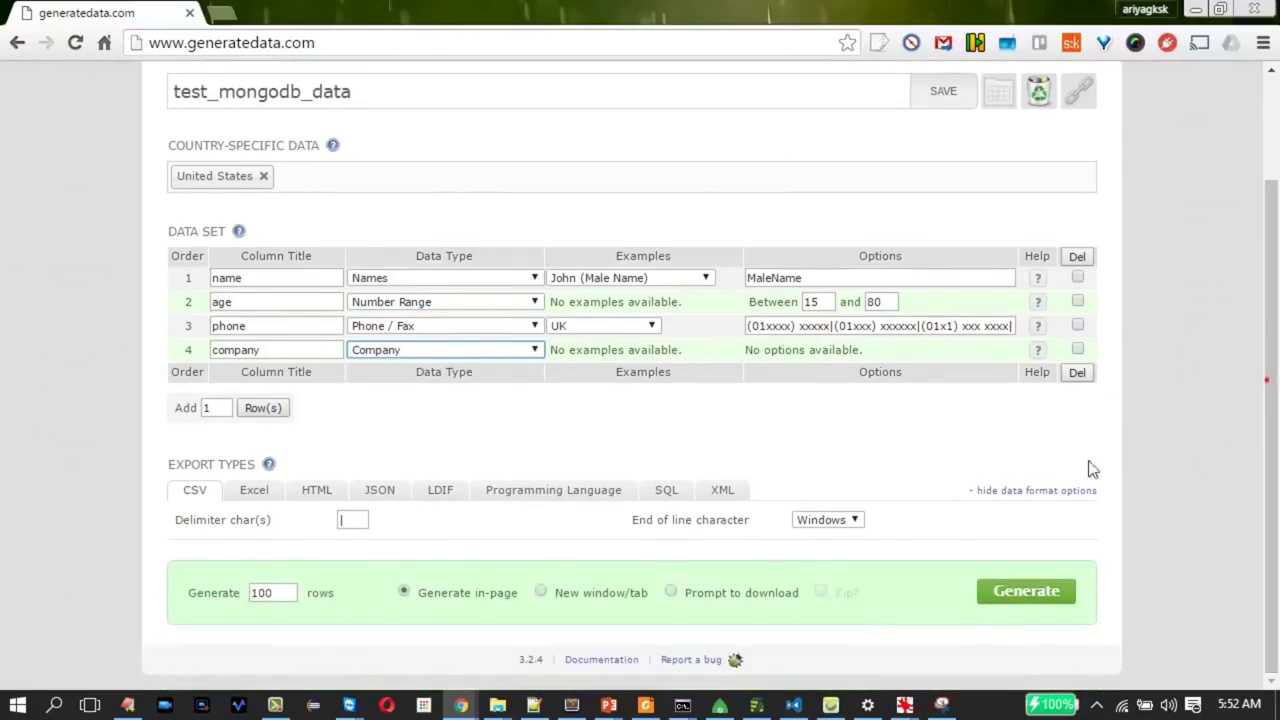
pyautogui.click(258, 408)
pyautogui.click(257, 373)
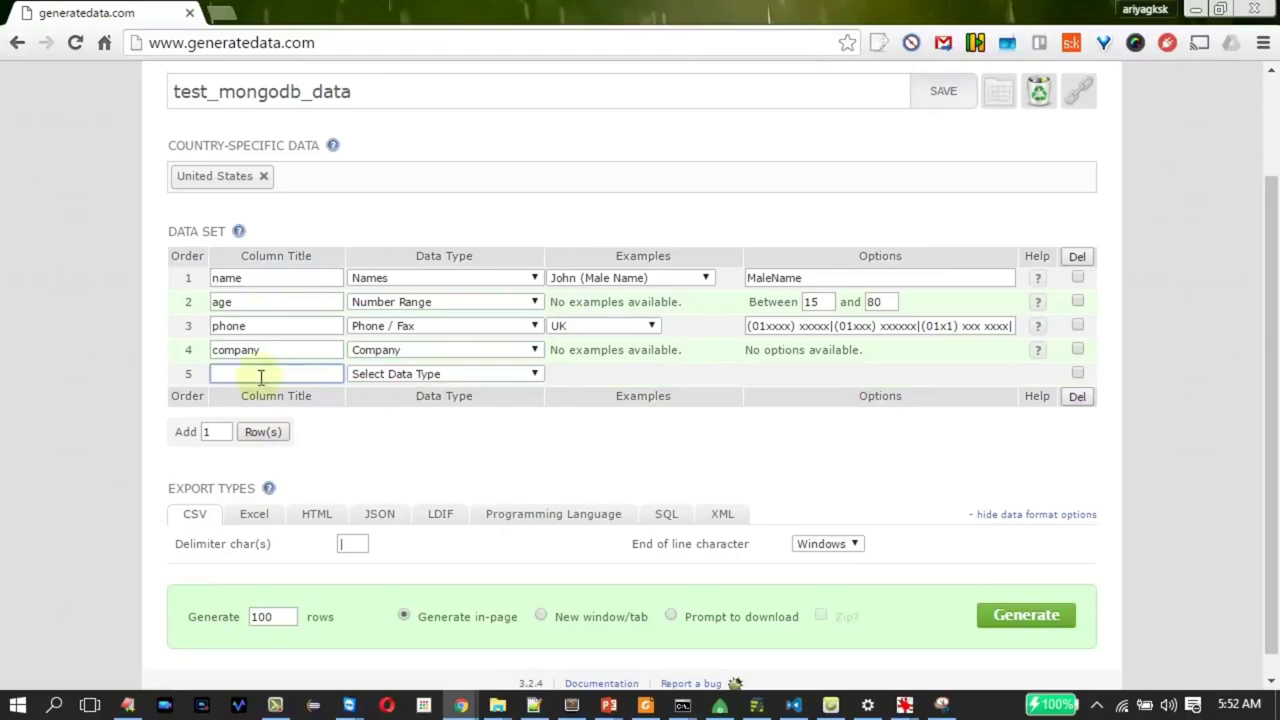
pyautogui.write('dob')
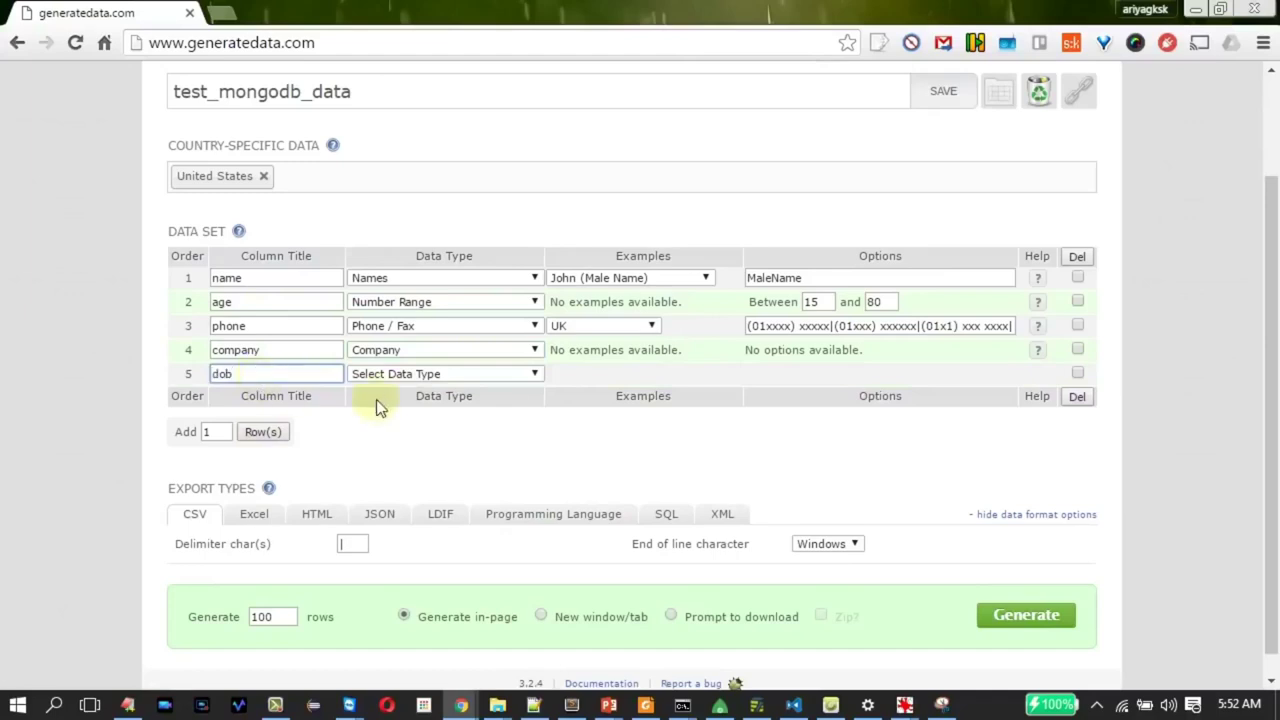
pyautogui.click(392, 373)
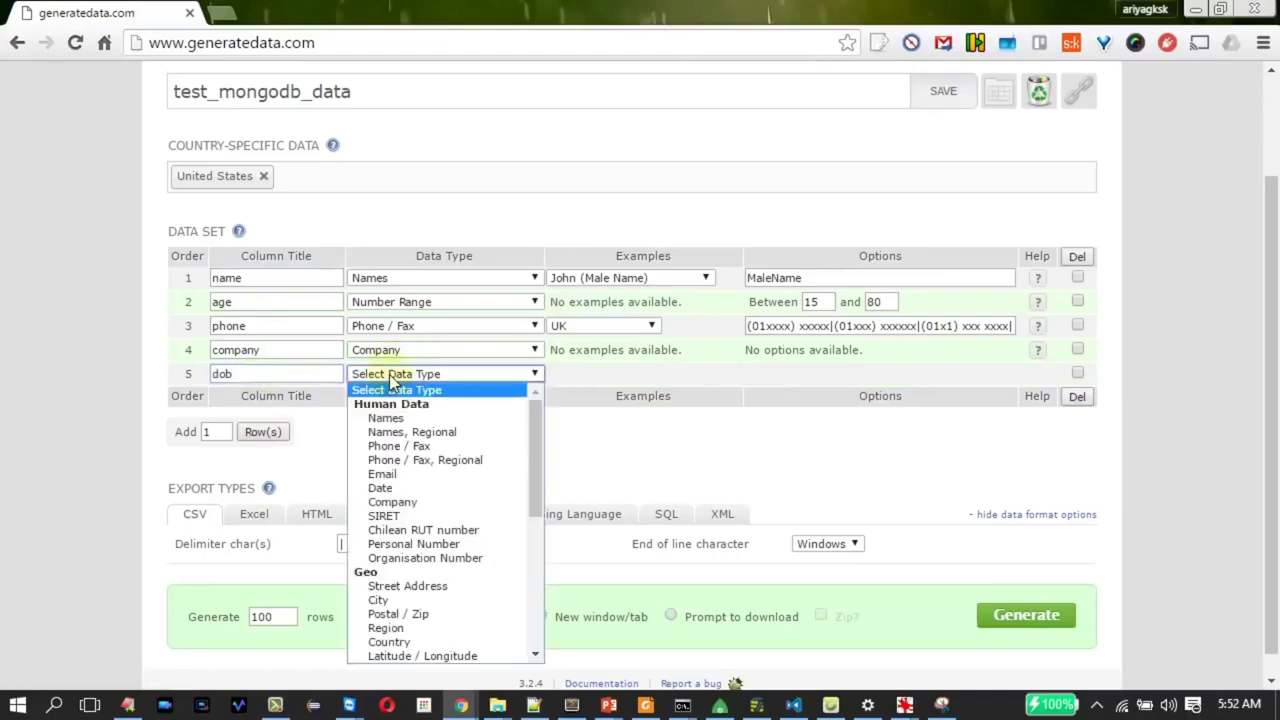
pyautogui.click(390, 488)
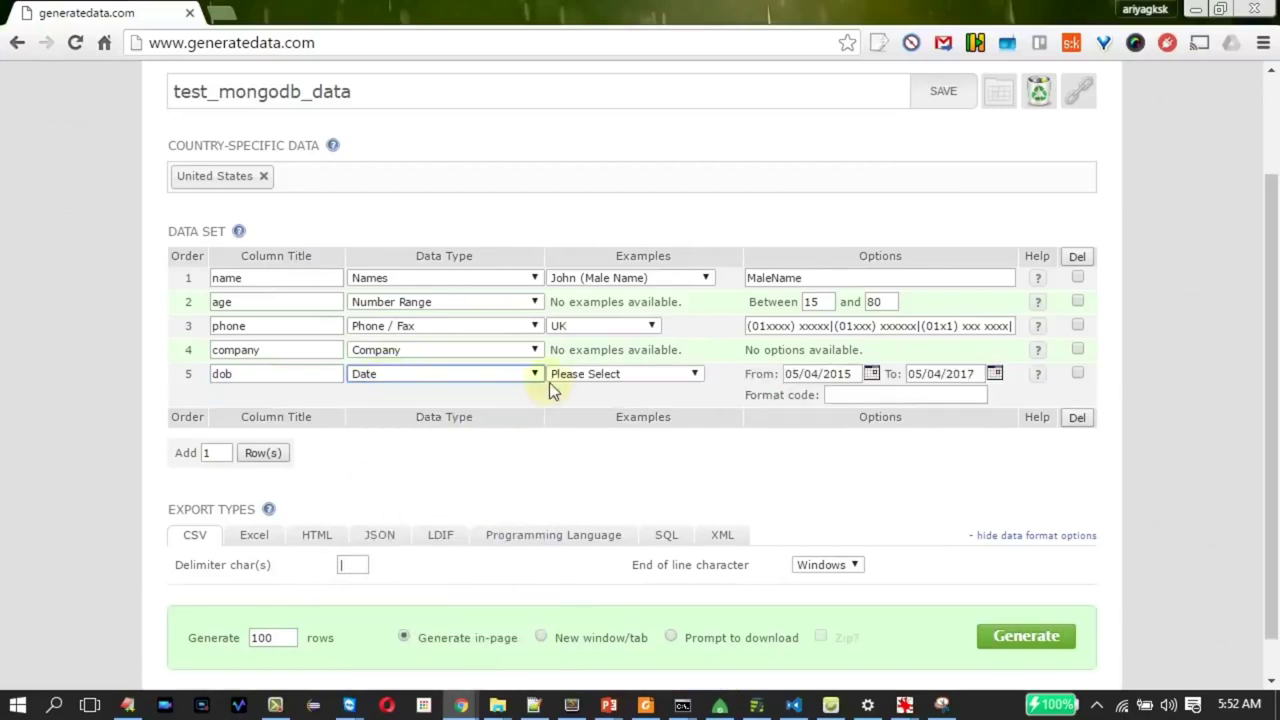
pyautogui.click(565, 374)
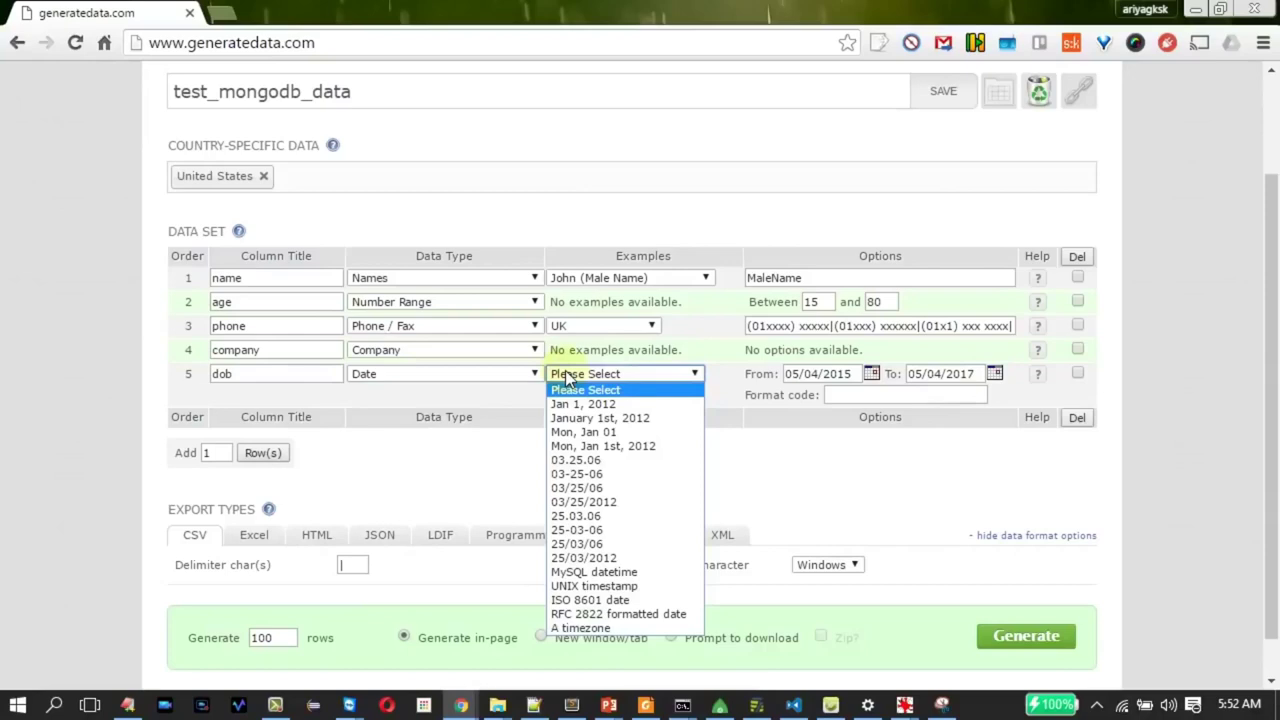
pyautogui.click(590, 558)
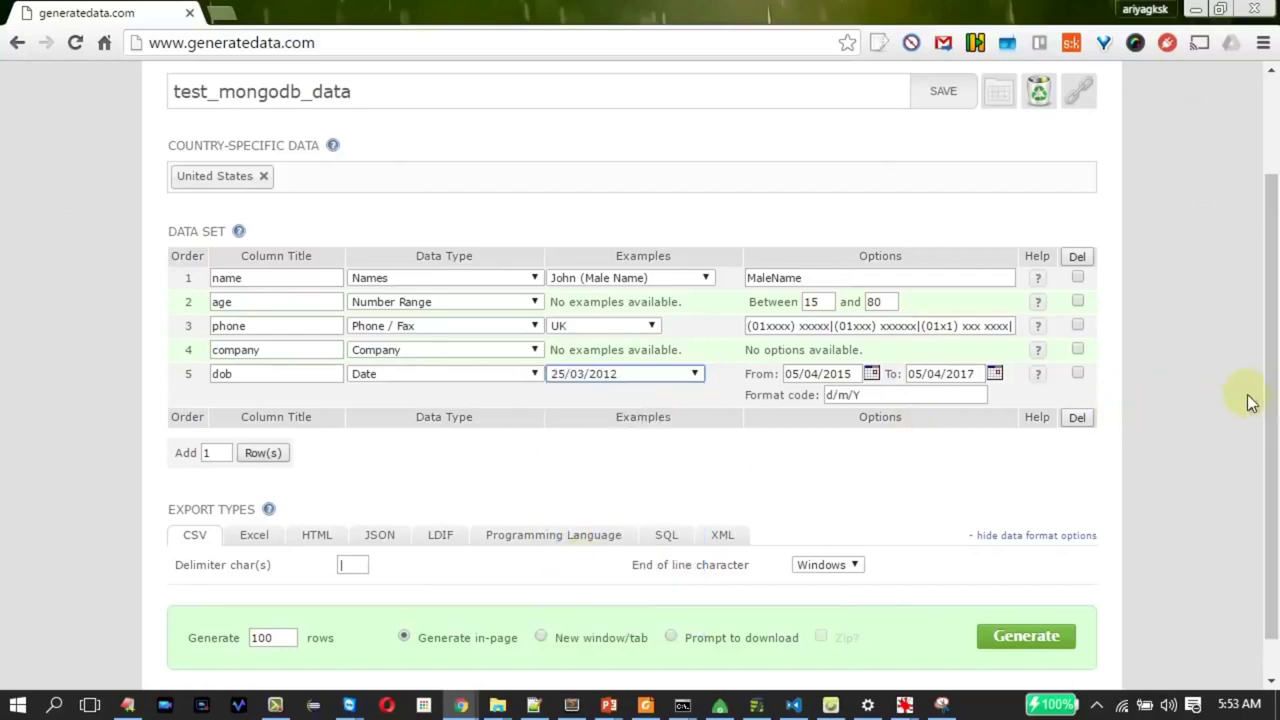
pyautogui.moveTo(1276, 404); pyautogui.dragTo(1266, 457)
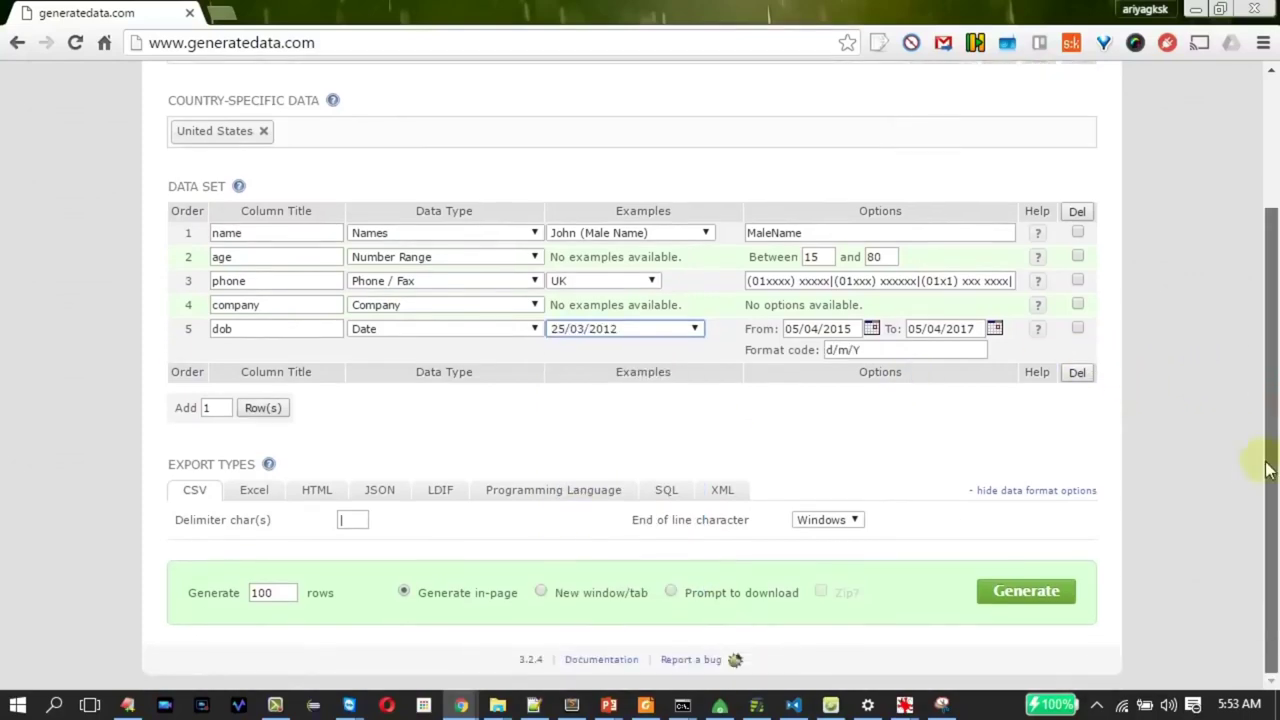
pyautogui.click(871, 329)
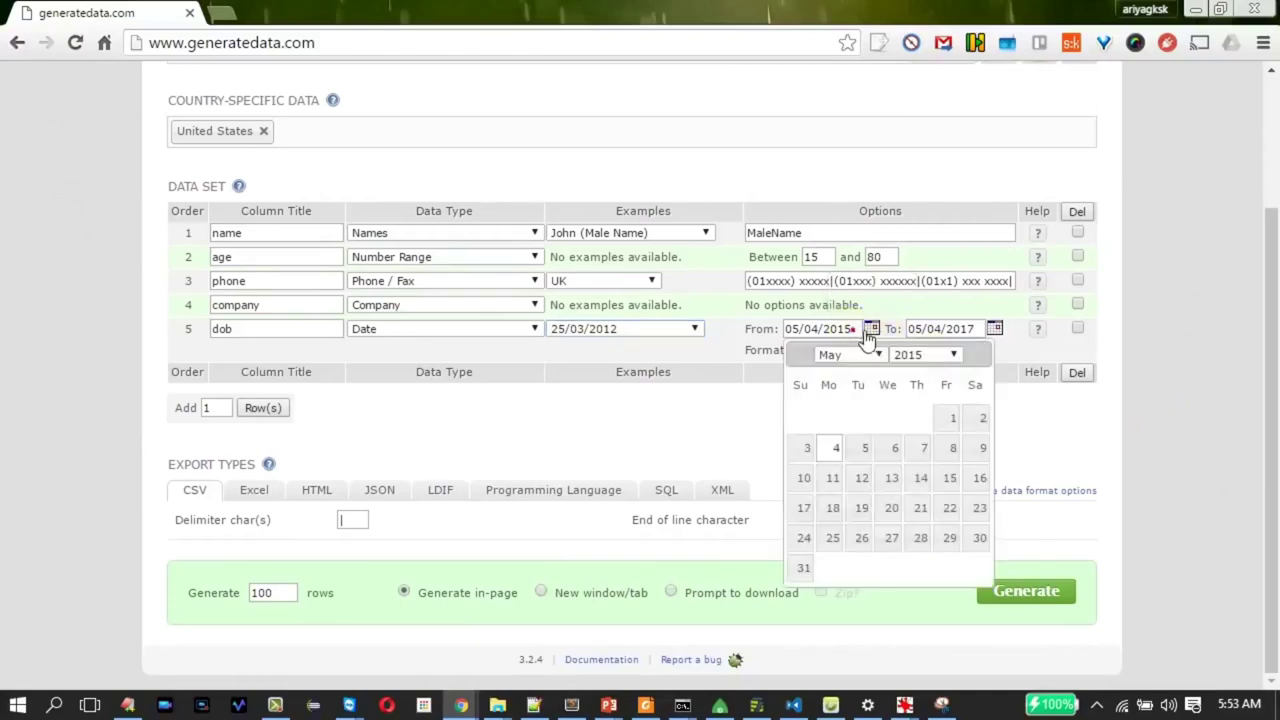
pyautogui.click(923, 354)
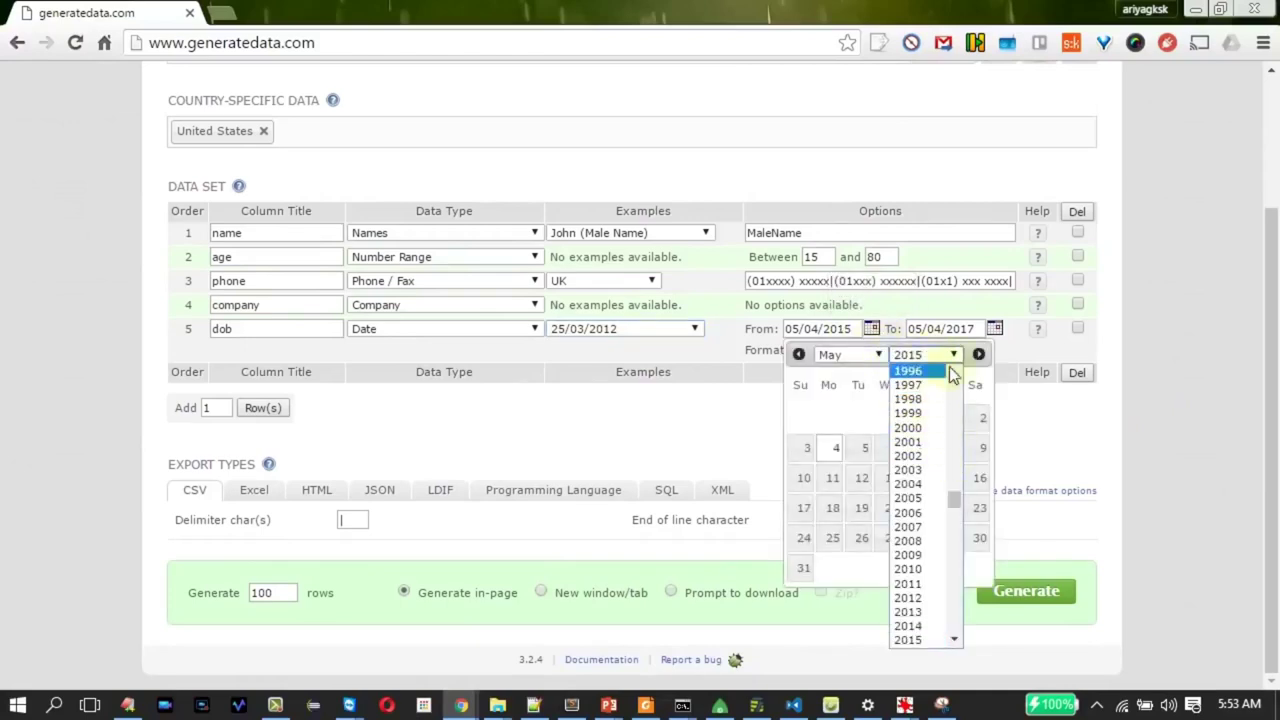
pyautogui.click(956, 373)
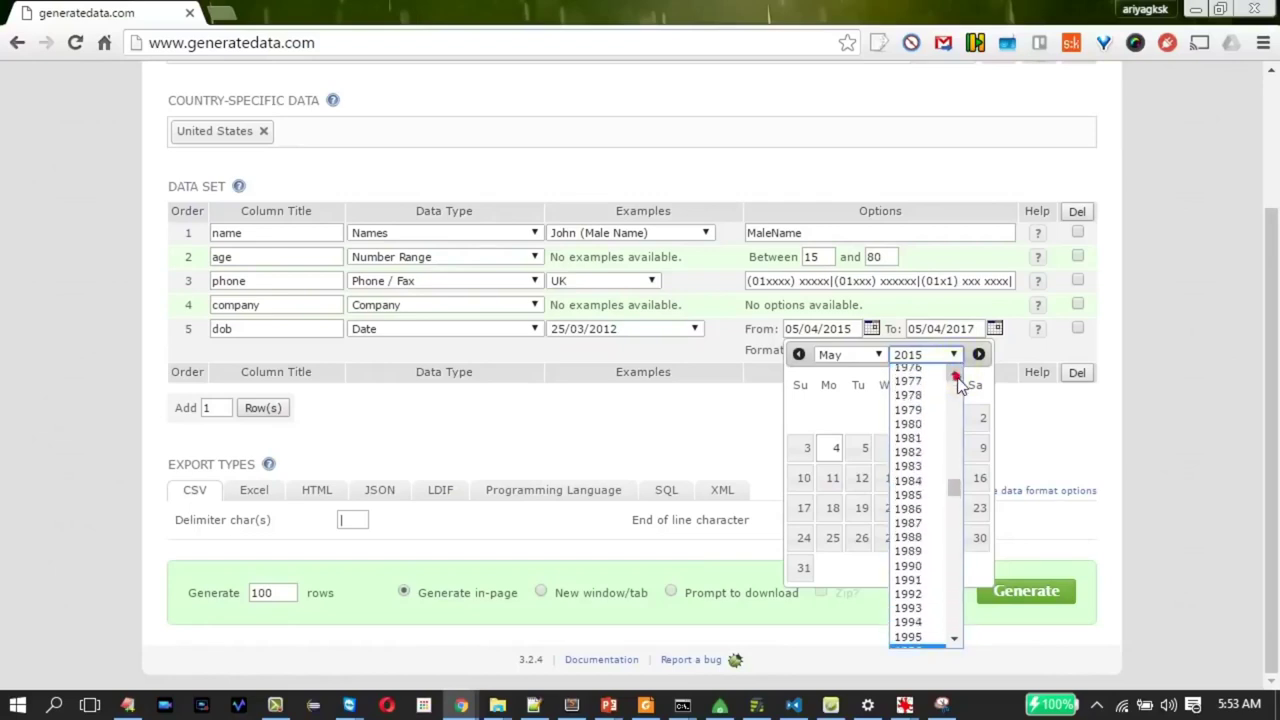
pyautogui.click(910, 425)
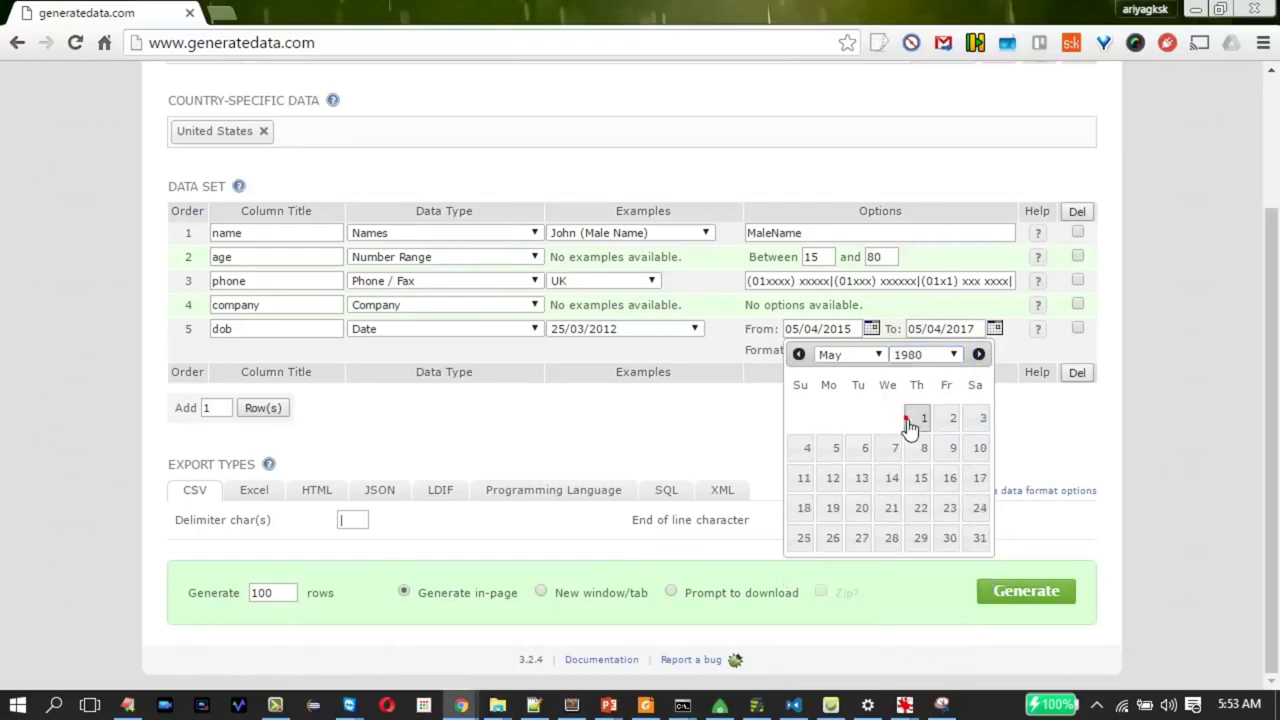
pyautogui.click(1017, 340)
pyautogui.click(993, 329)
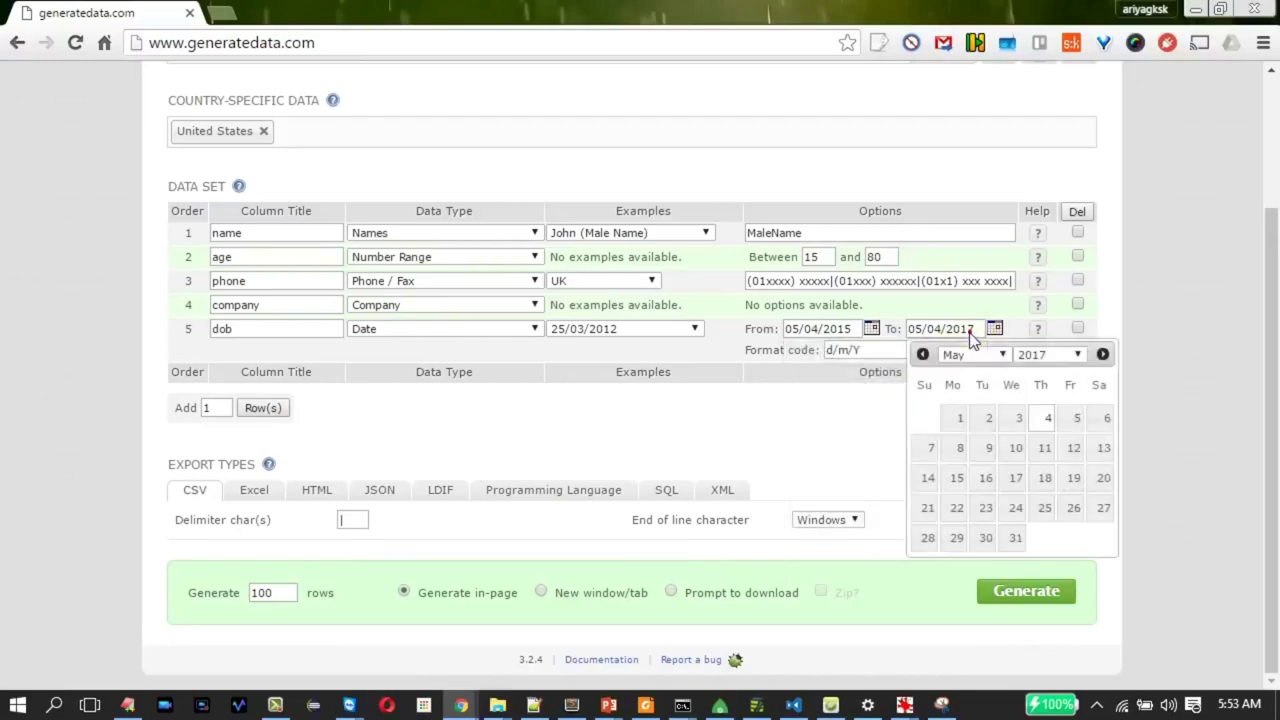
# Set the start date of the dob column's range to 05/01/1937
pyautogui.click(871, 328)
pyautogui.click(922, 354)
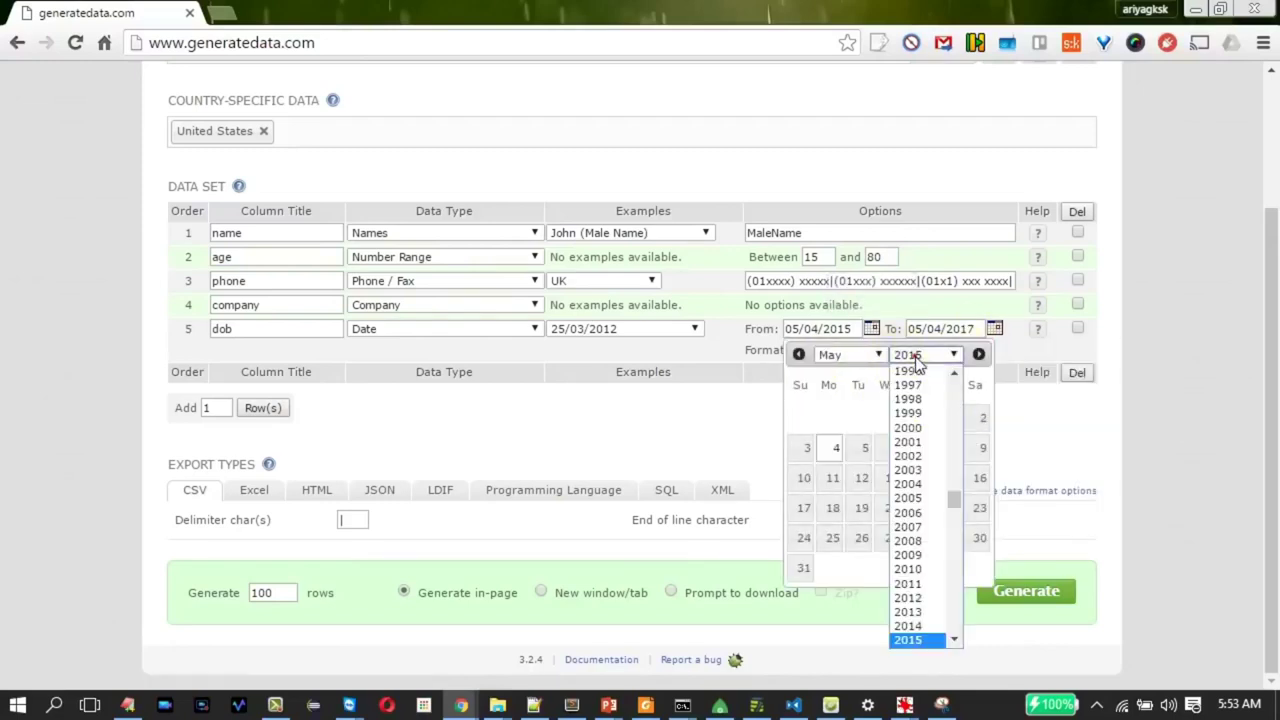
pyautogui.moveTo(958, 493); pyautogui.dragTo(960, 455)
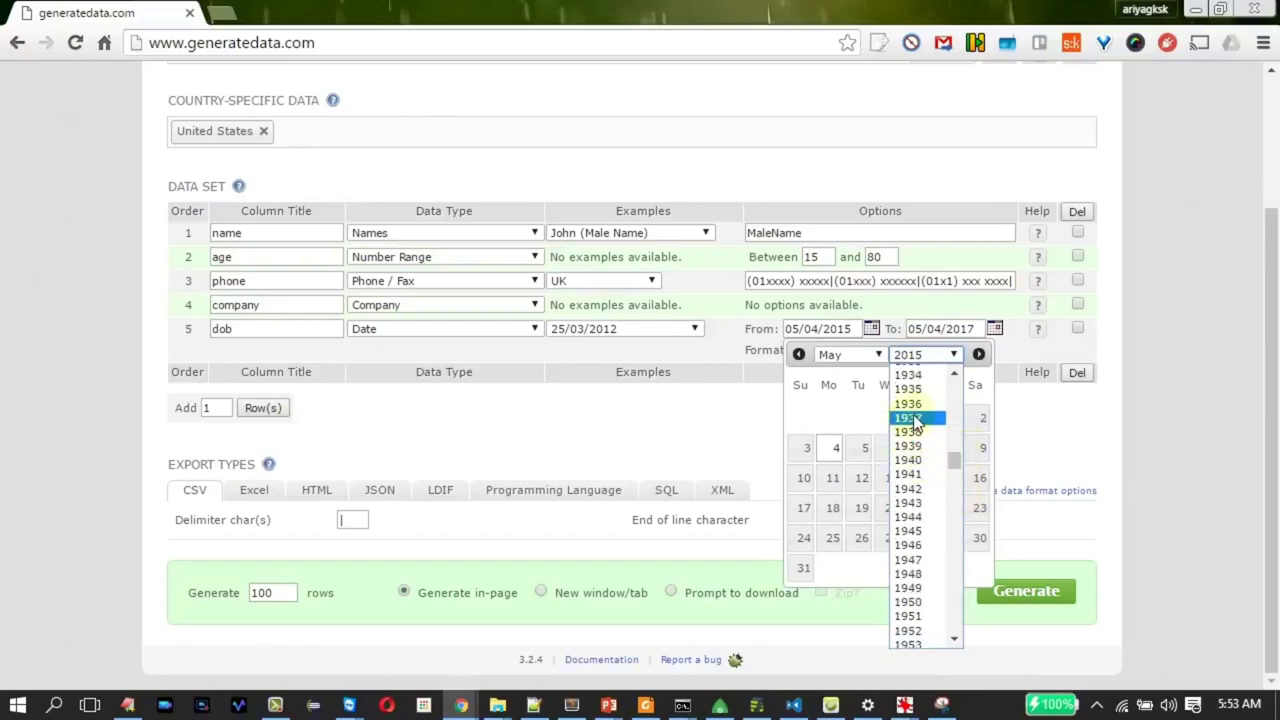
pyautogui.click(910, 418)
pyautogui.click(979, 419)
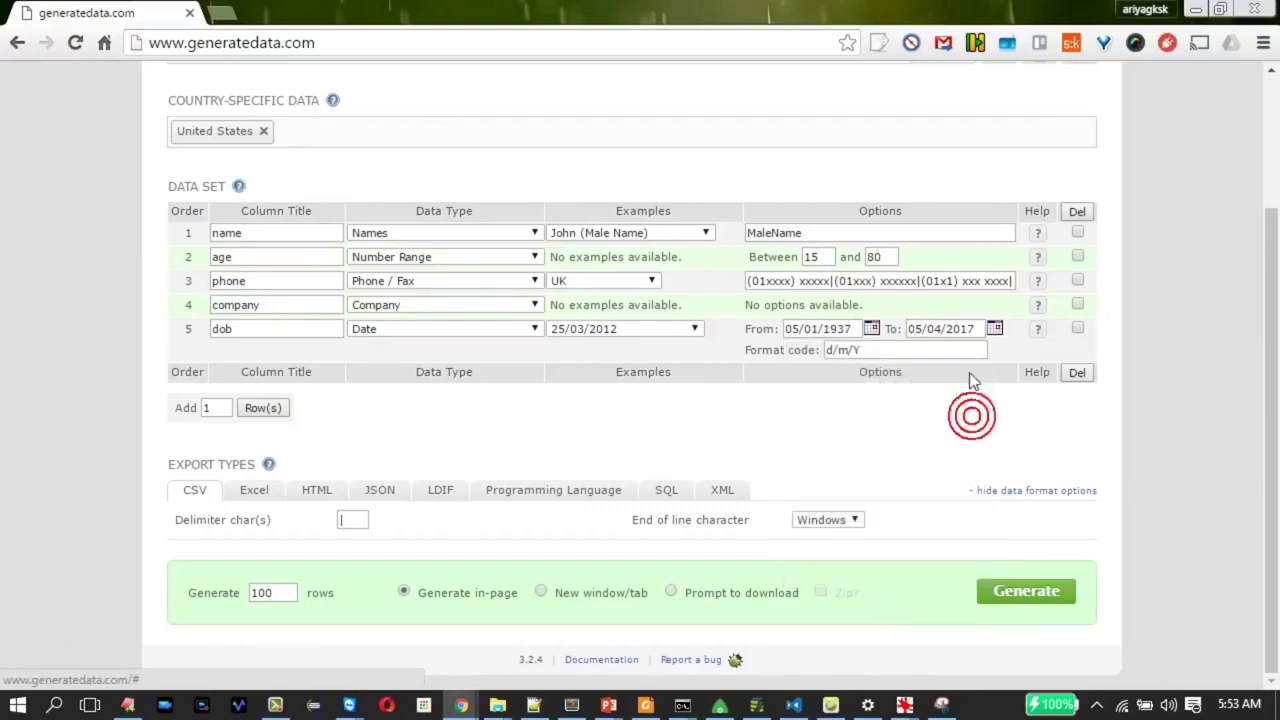
# Set the end date of the dob column's range to 05/01/2192
pyautogui.click(995, 329)
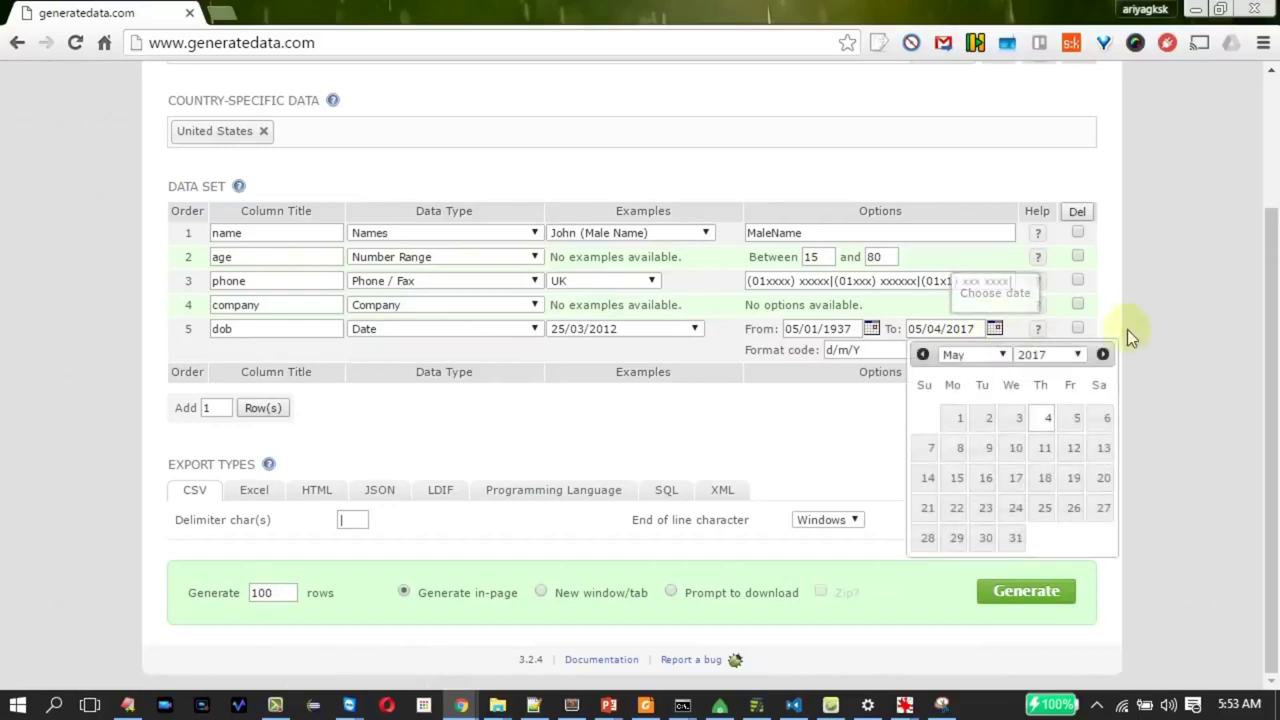
pyautogui.click(1077, 355)
pyautogui.scroll(-15, 1040, 570)
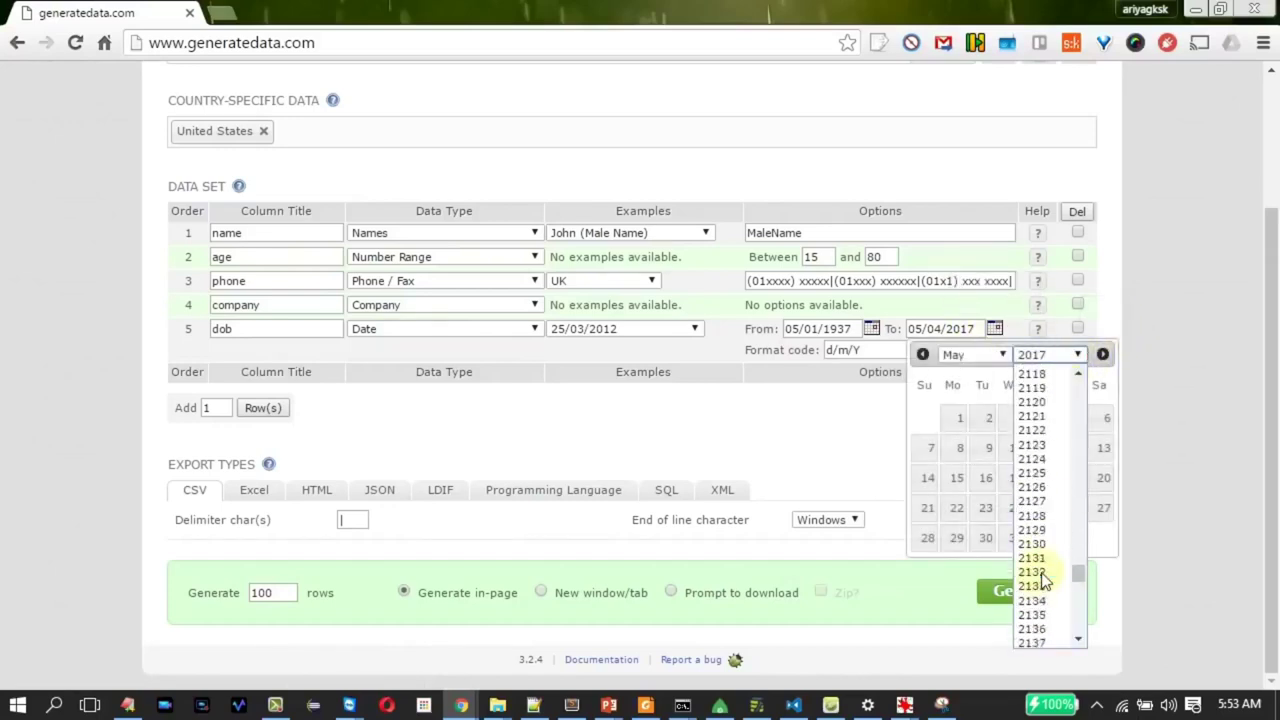
pyautogui.click(1035, 640)
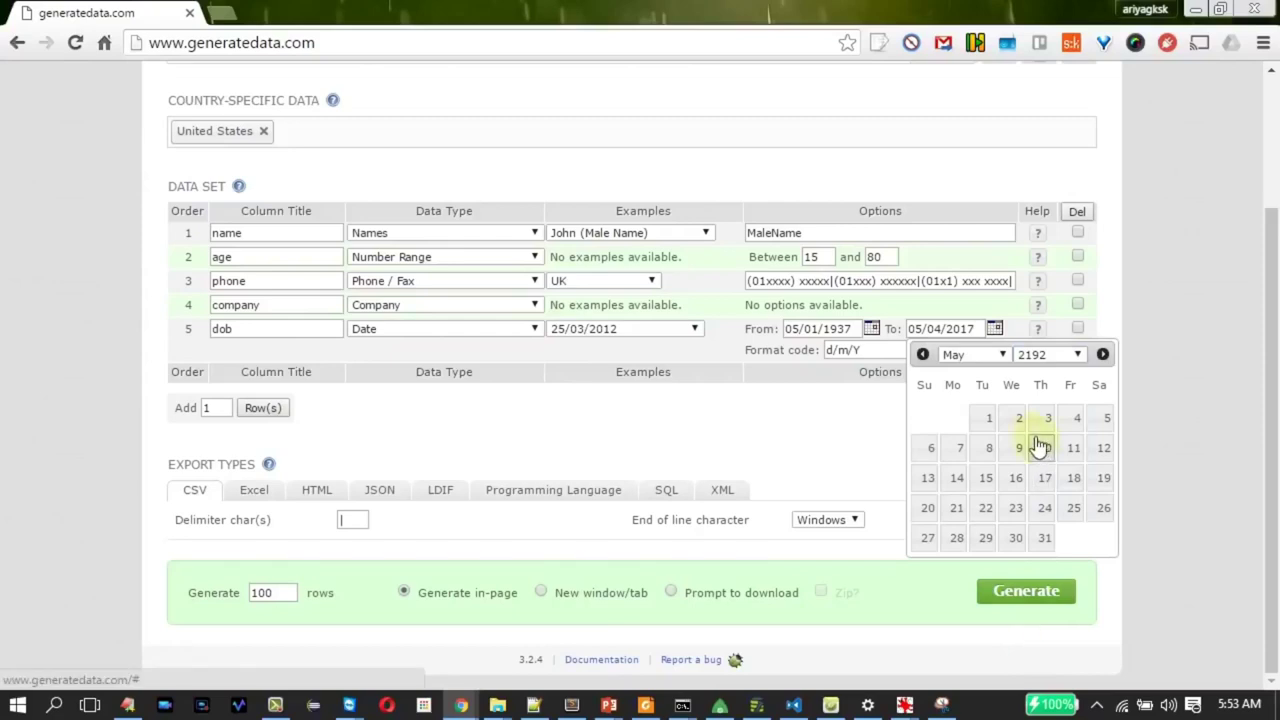
pyautogui.click(985, 423)
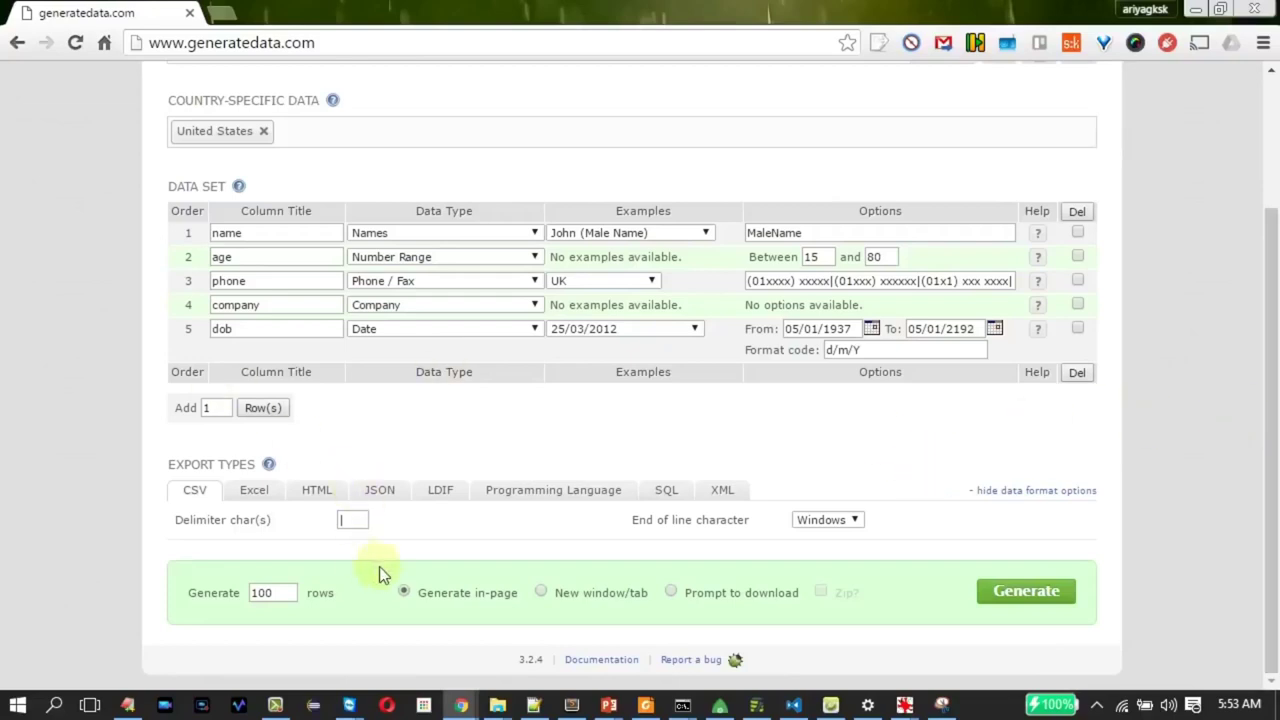
# Set the CSV export delimiter to a comma, then check the JSON export options and return to the CSV export type
pyautogui.moveTo(354, 520); pyautogui.dragTo(340, 520)
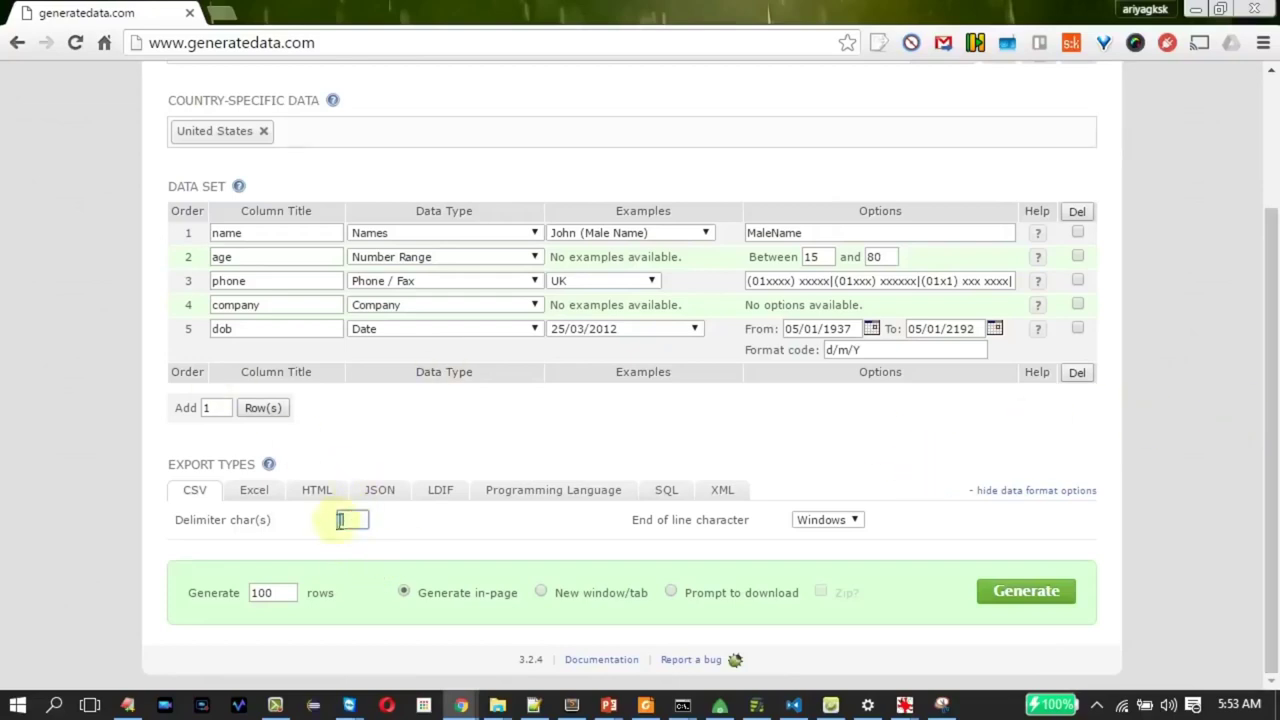
pyautogui.write(',')
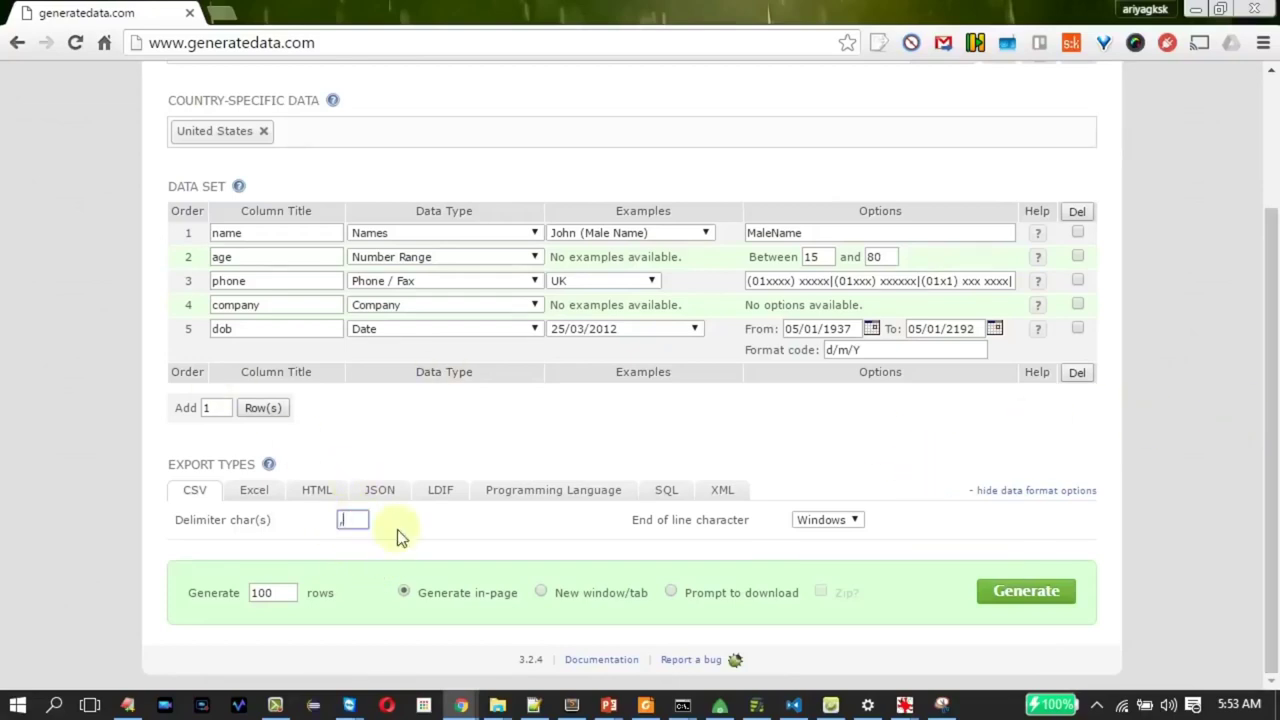
pyautogui.click(385, 498)
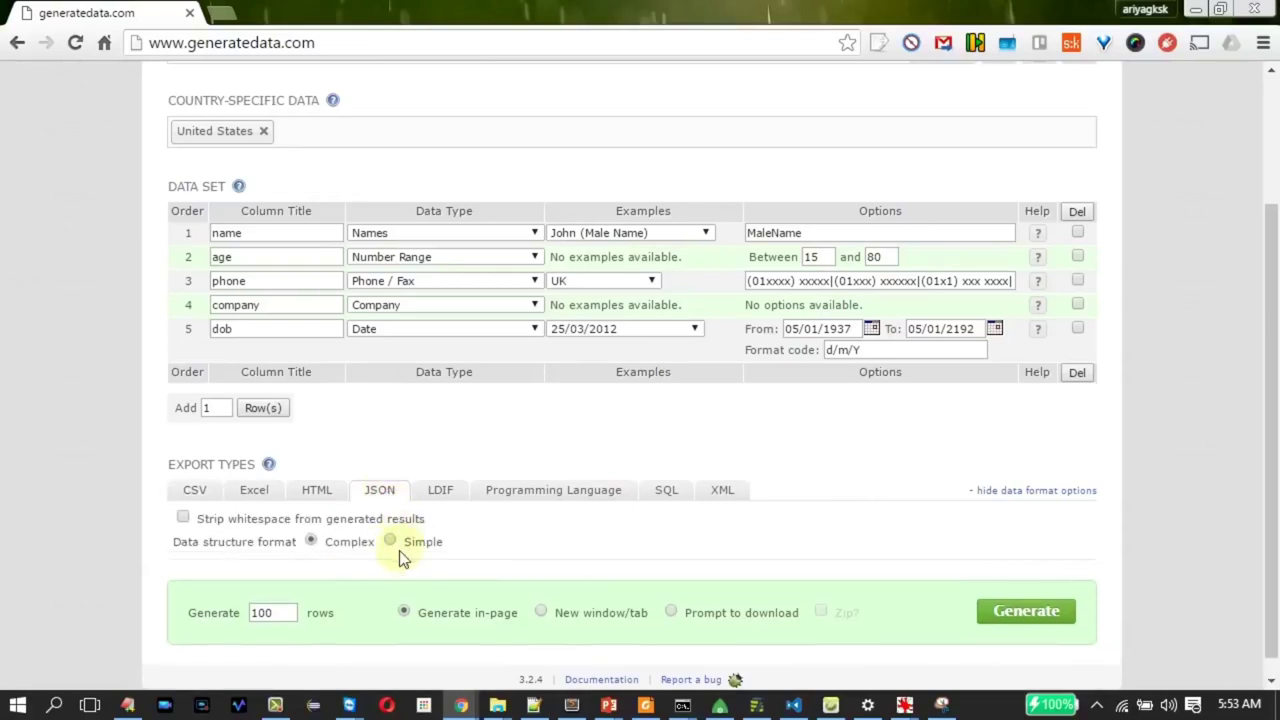
pyautogui.click(196, 492)
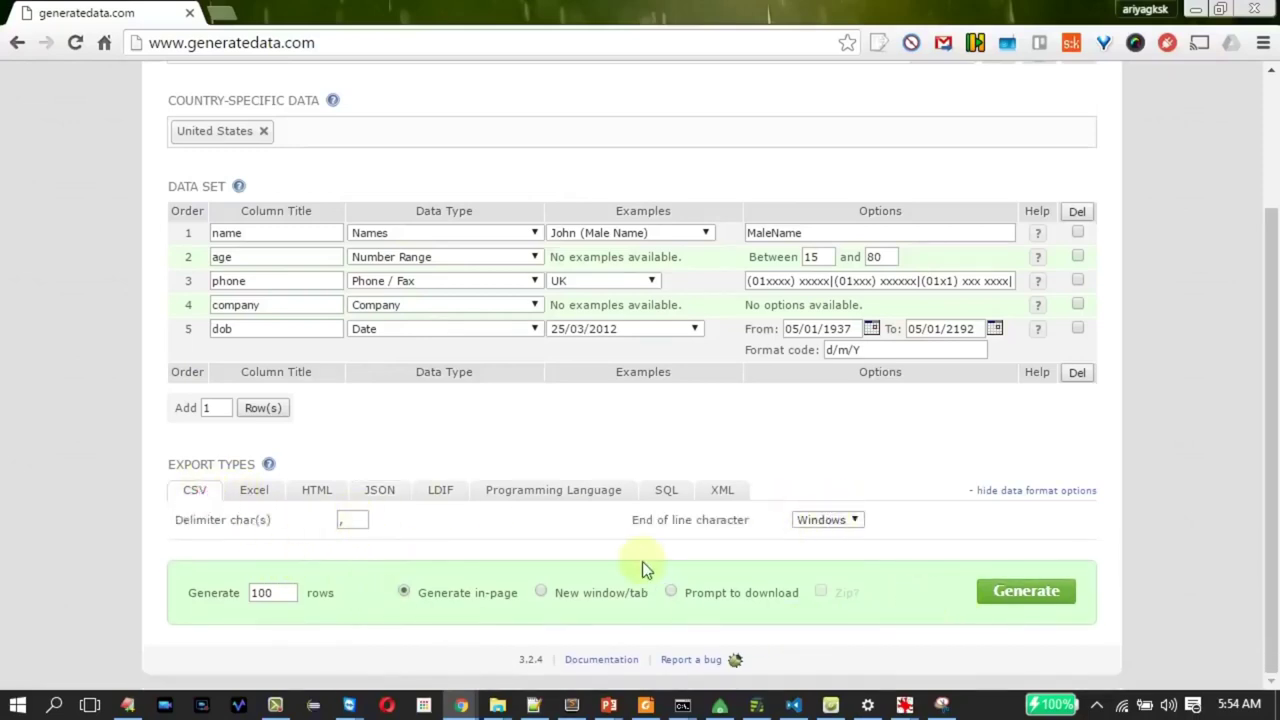
# Generate the 100 rows as a prompted download and save the file as dataMay-4-2016.csv in Downloads
pyautogui.click(670, 591)
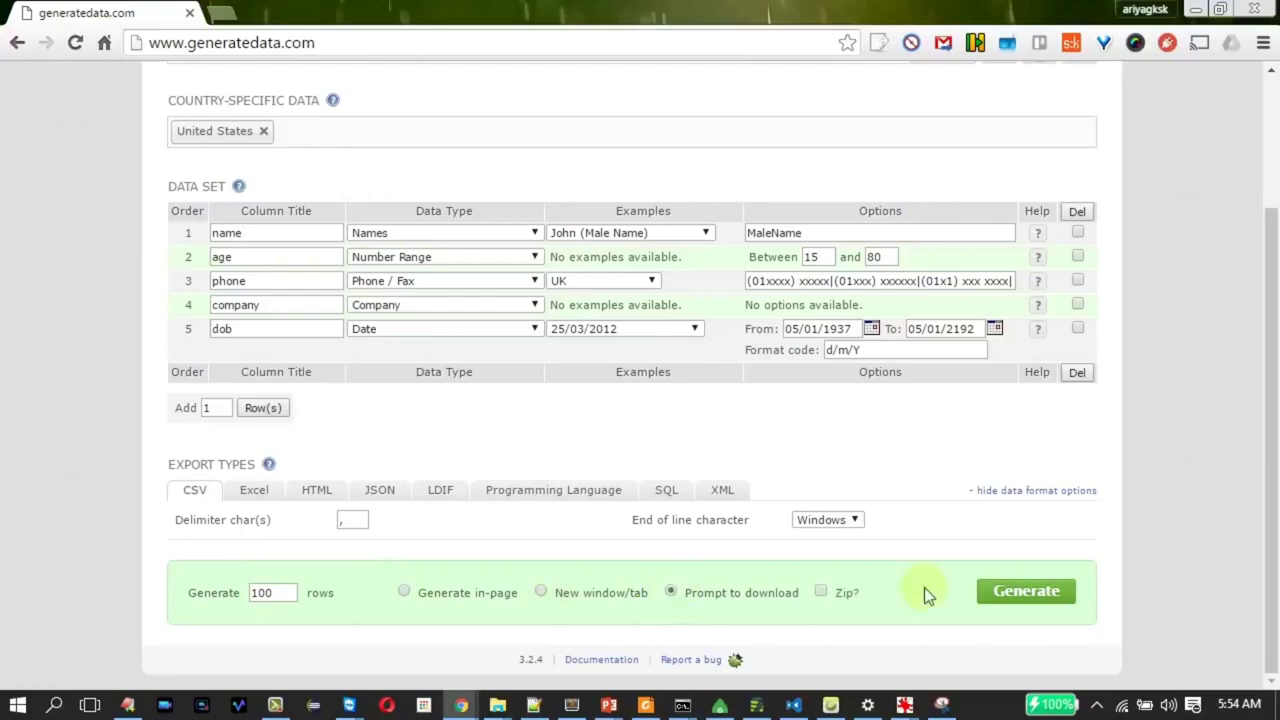
pyautogui.click(1008, 600)
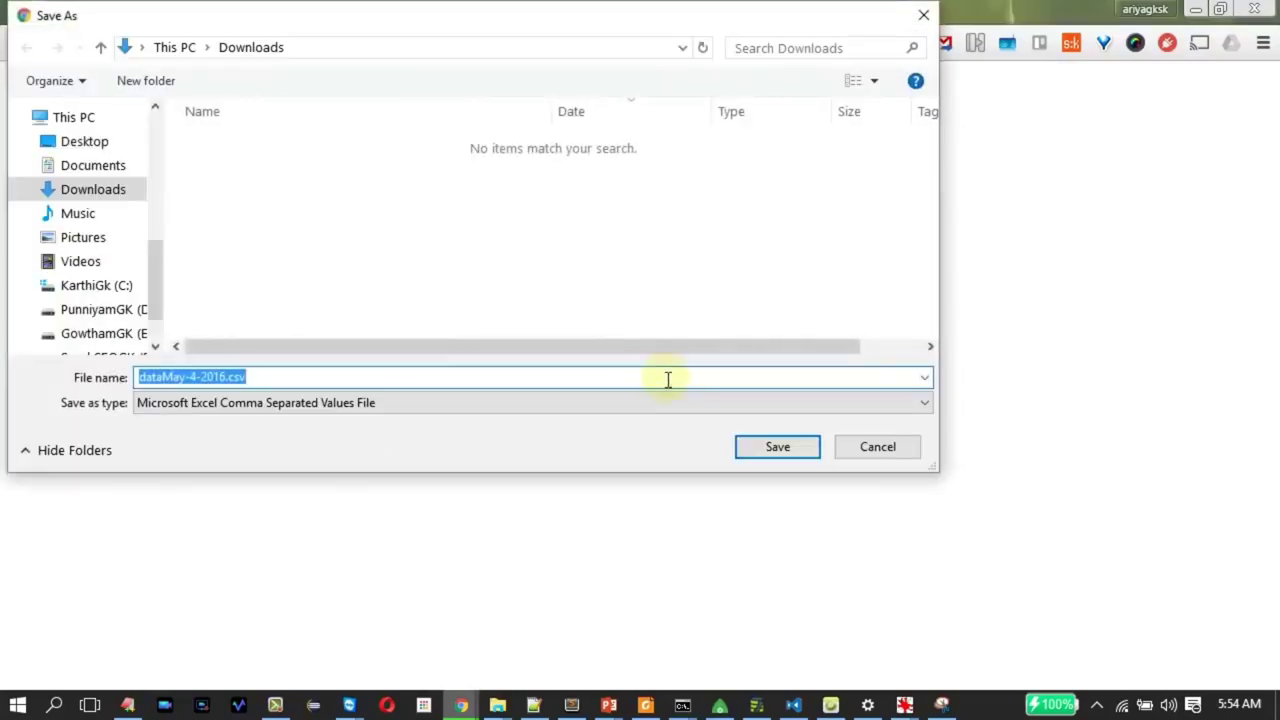
pyautogui.click(796, 452)
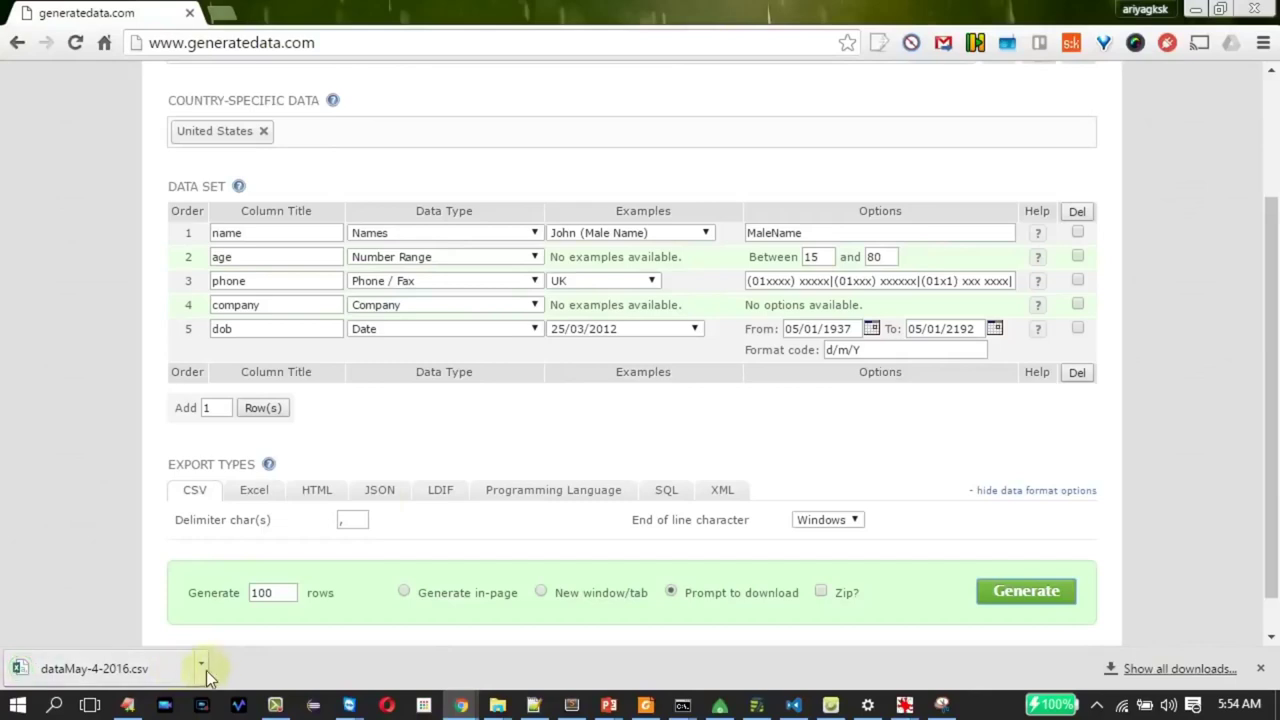
# Show dataMay-4-2016.csv in its download folder, open it in Notepad++ and review the generated rows from start to end
pyautogui.click(203, 665)
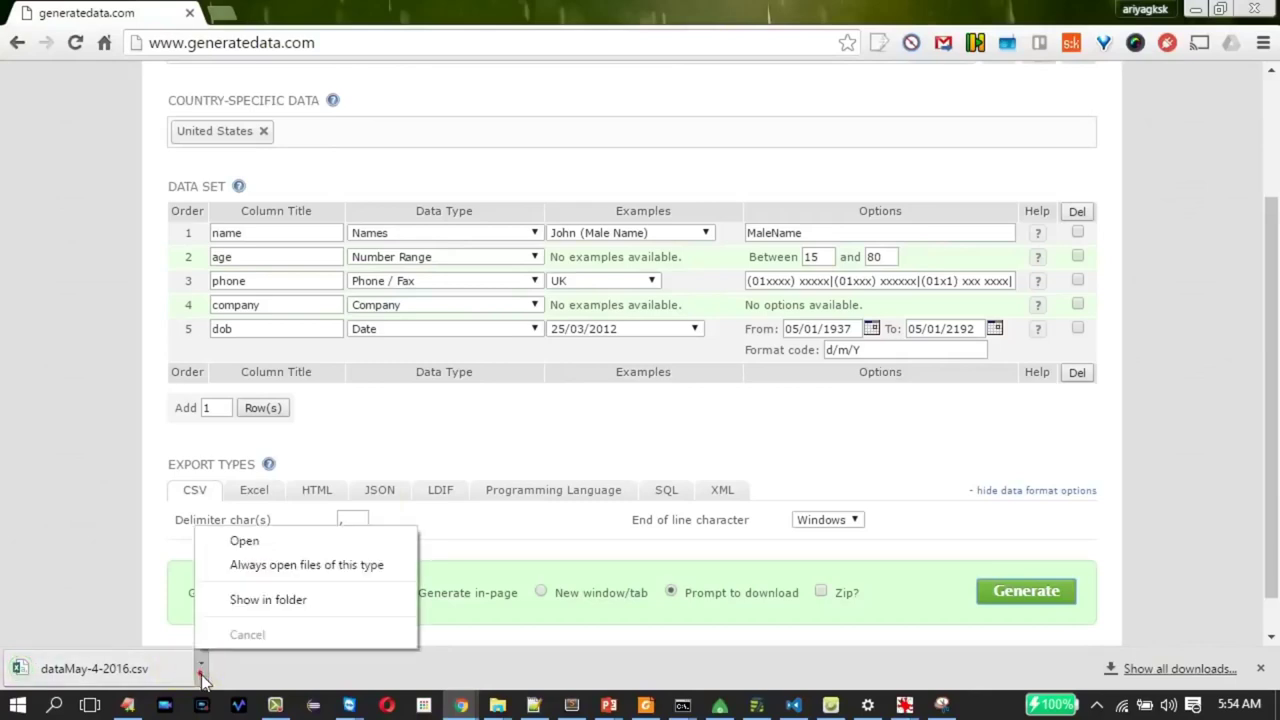
pyautogui.click(269, 602)
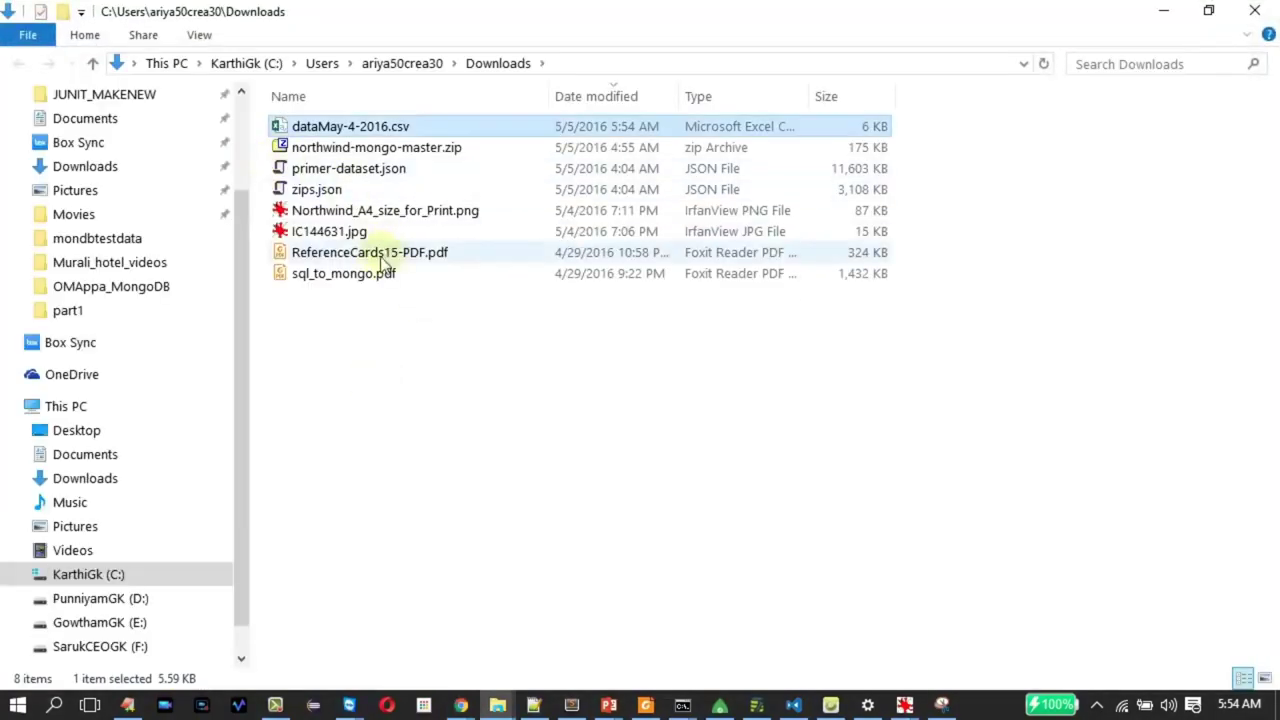
pyautogui.rightClick(360, 127)
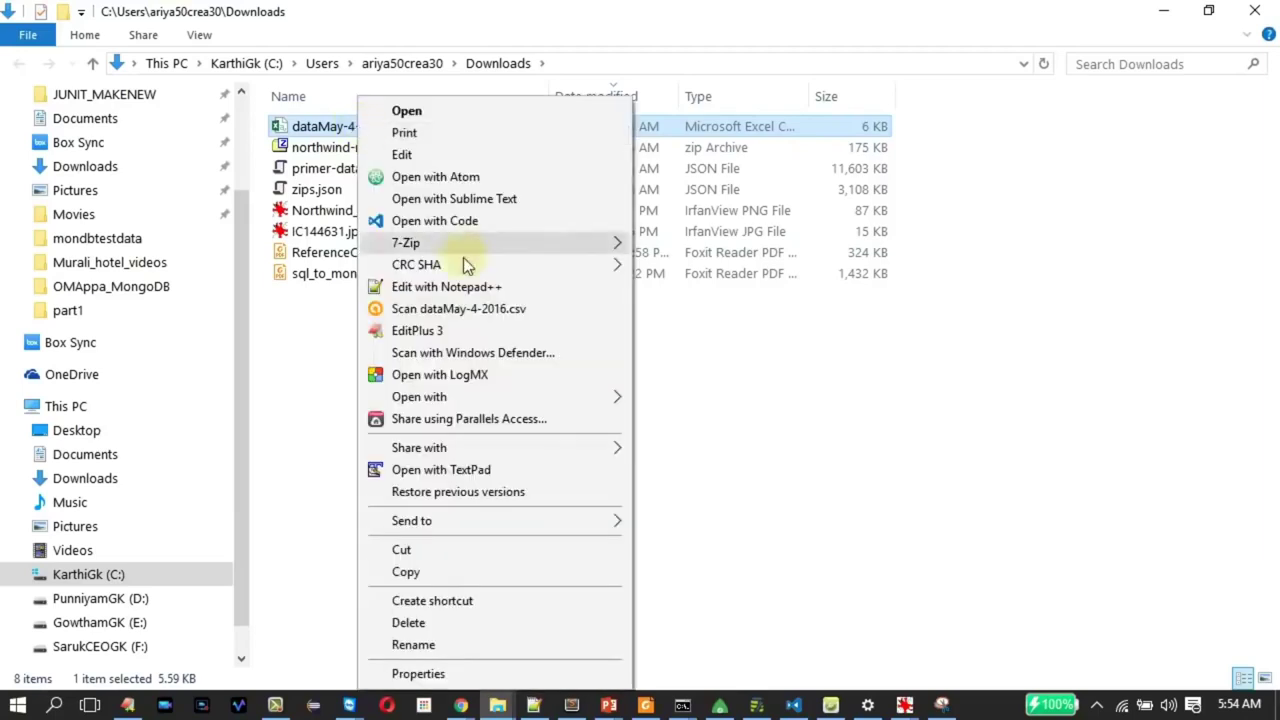
pyautogui.click(447, 287)
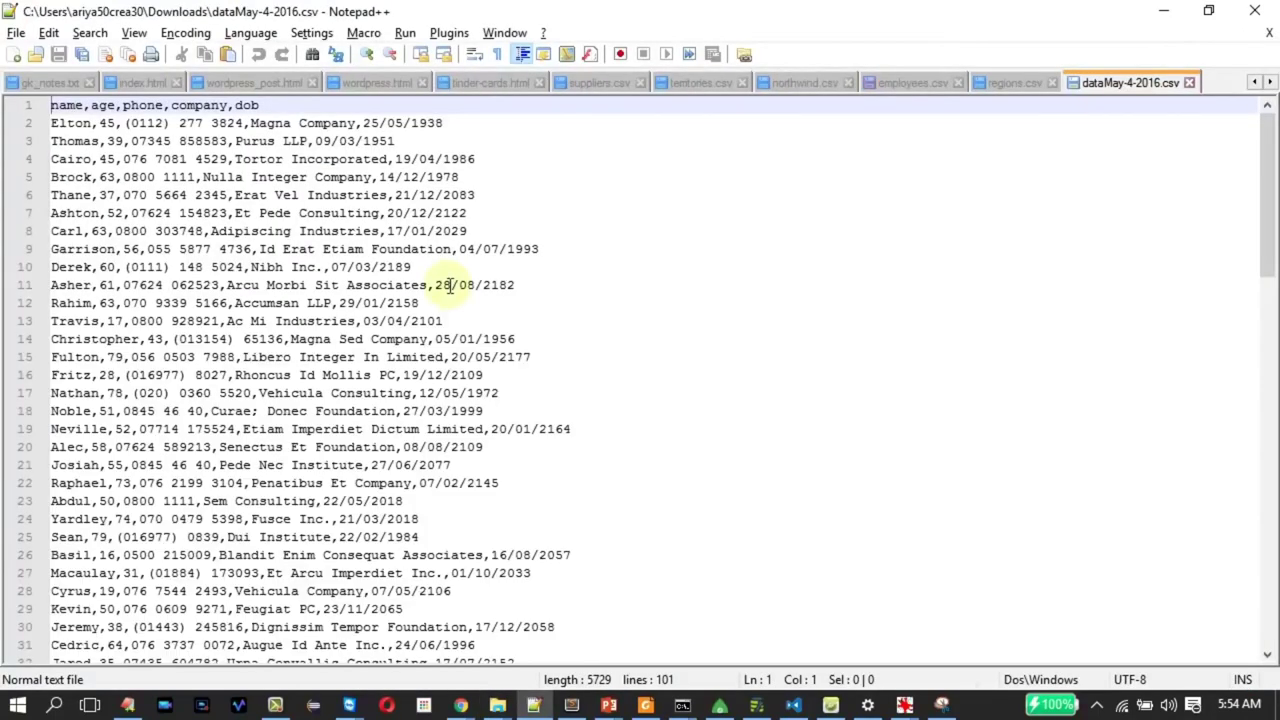
pyautogui.scroll(-20, 449, 286)
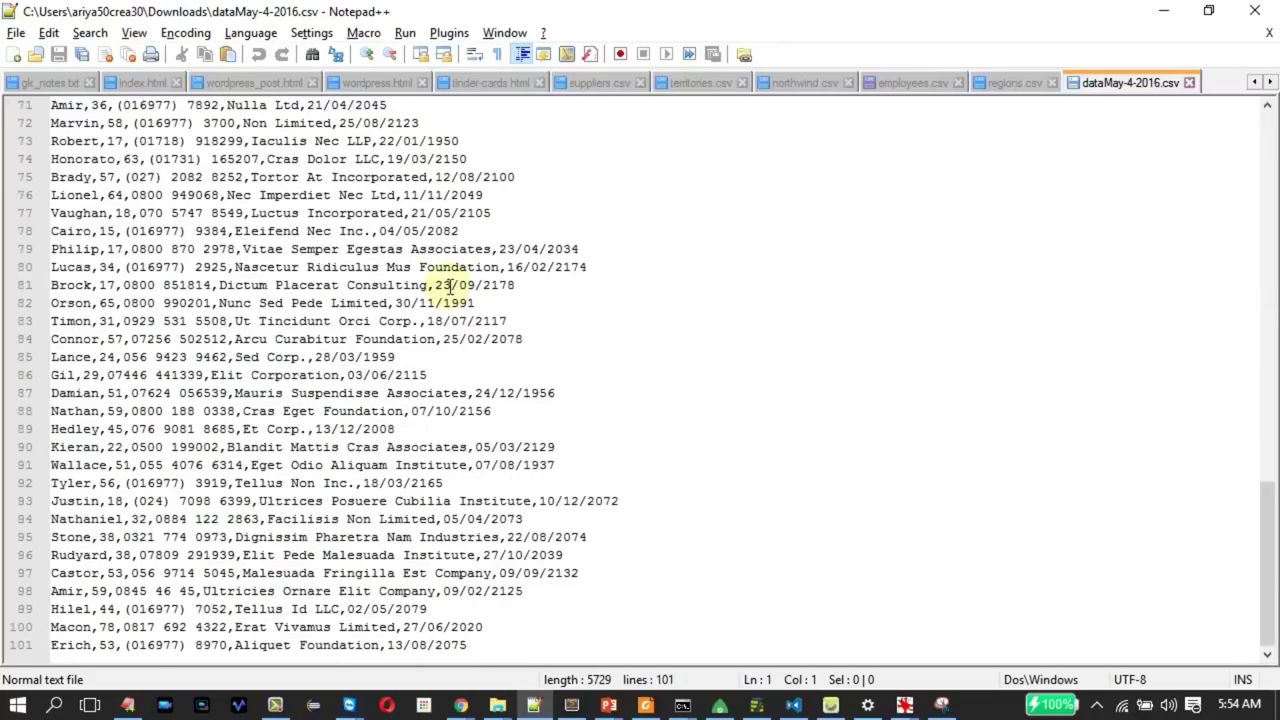
pyautogui.scroll(20, 450, 286)
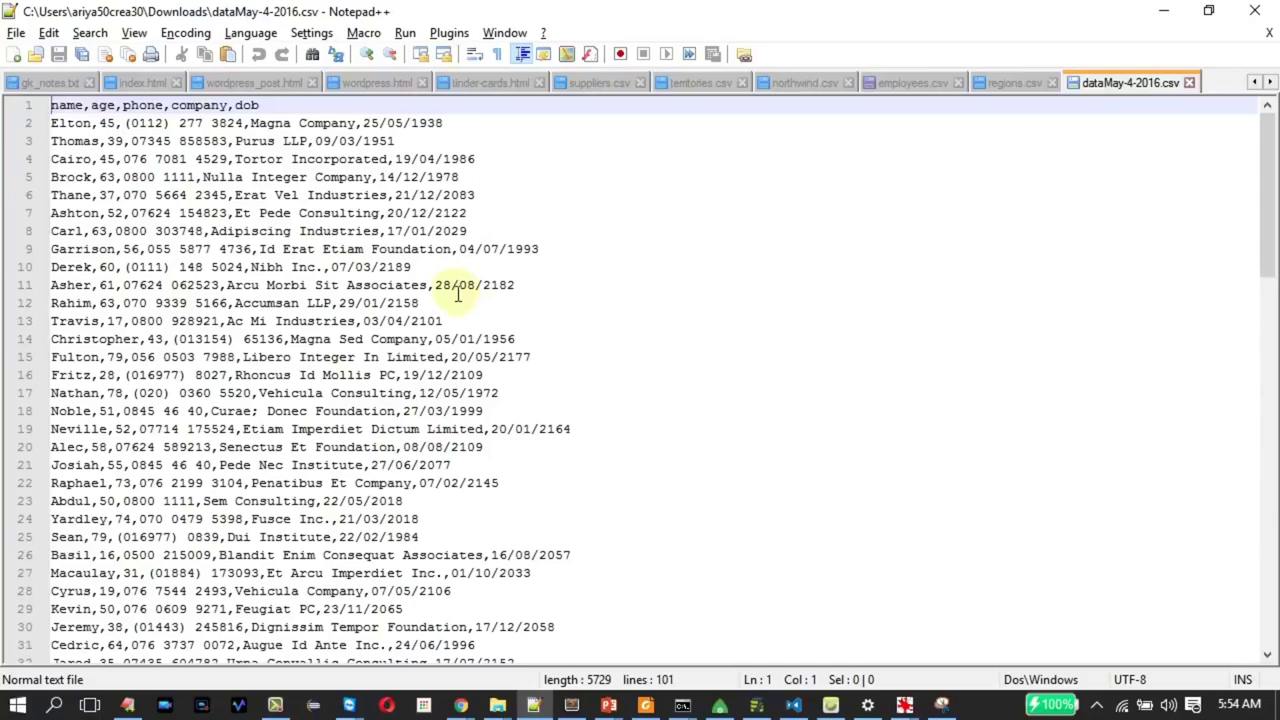
pyautogui.click(16, 33)
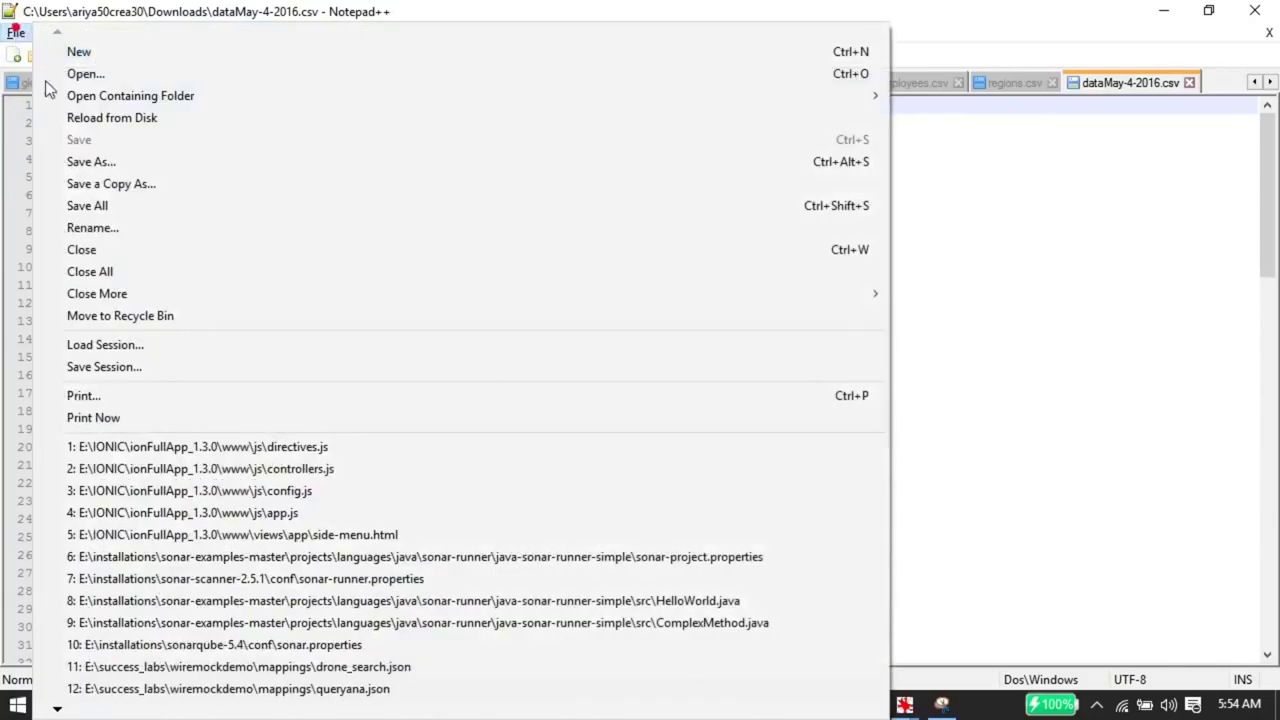
pyautogui.click(114, 162)
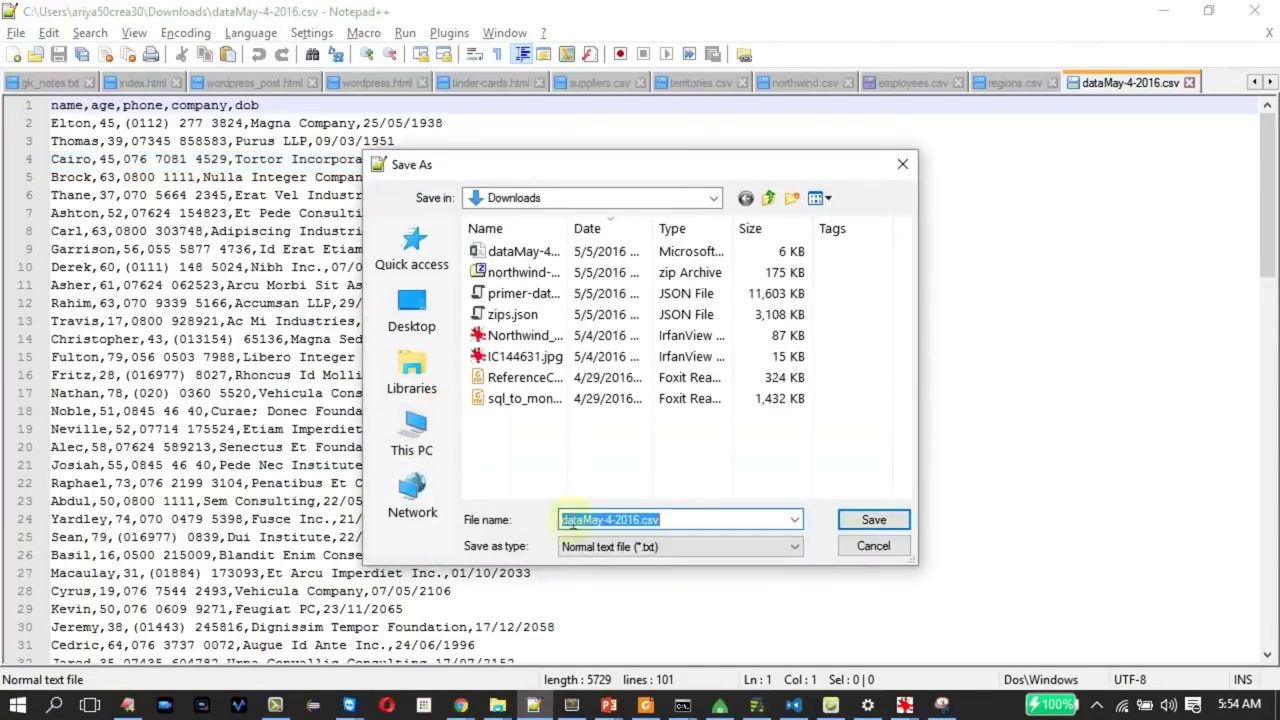
pyautogui.click(871, 546)
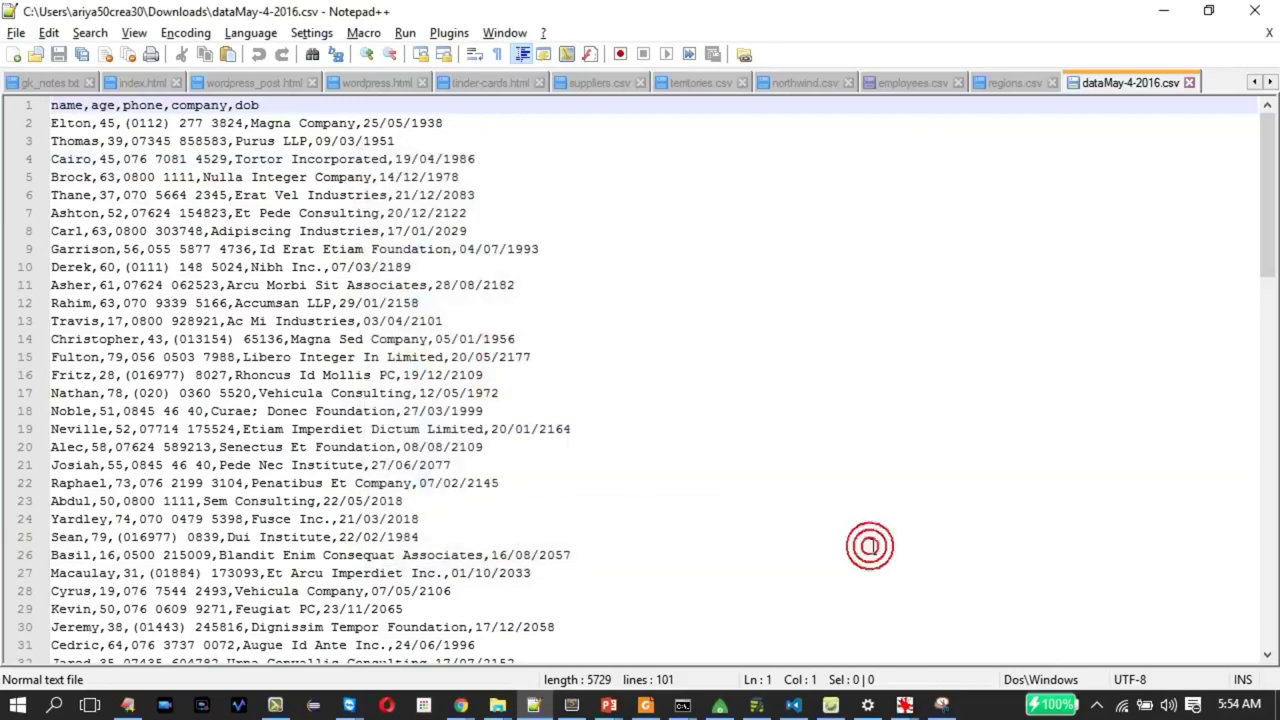
# Switch to NoSQL Manager for MongoDB and create a new database named testdb_generatedata on localhost:27017
pyautogui.hotkey('alt', 'Tab')
pyautogui.hotkey('alt', 'Tab')
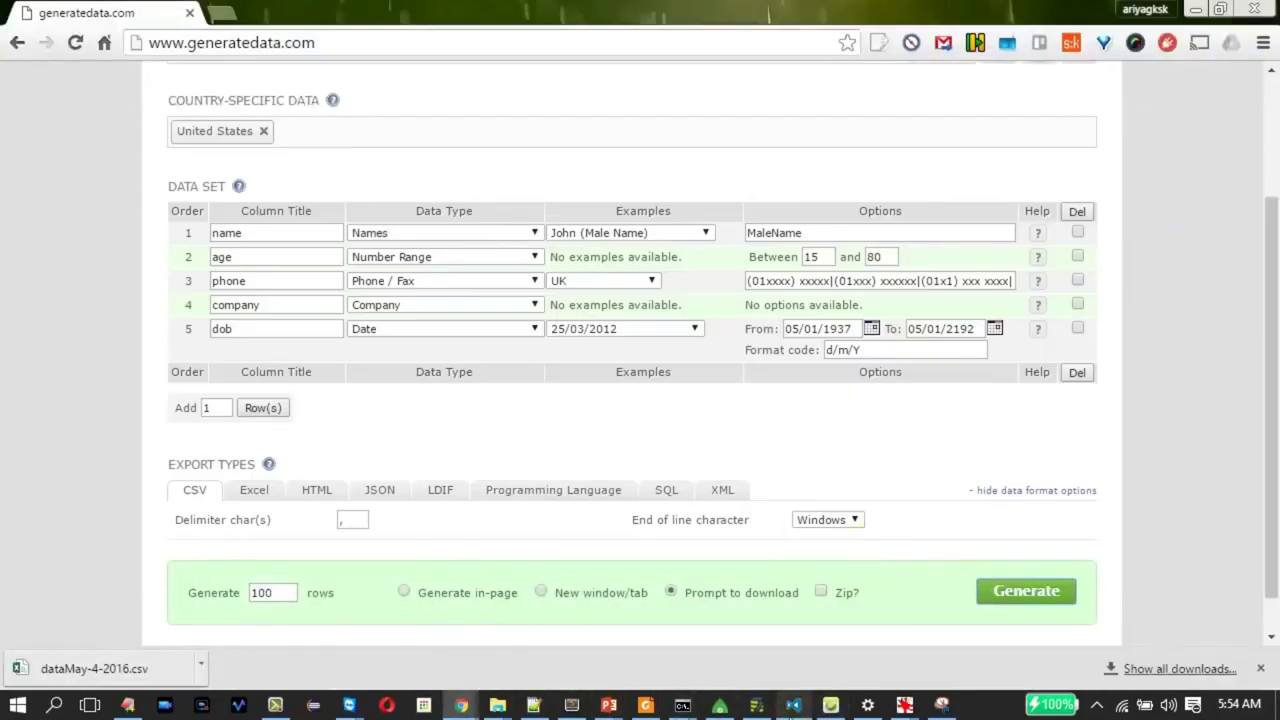
pyautogui.click(757, 705)
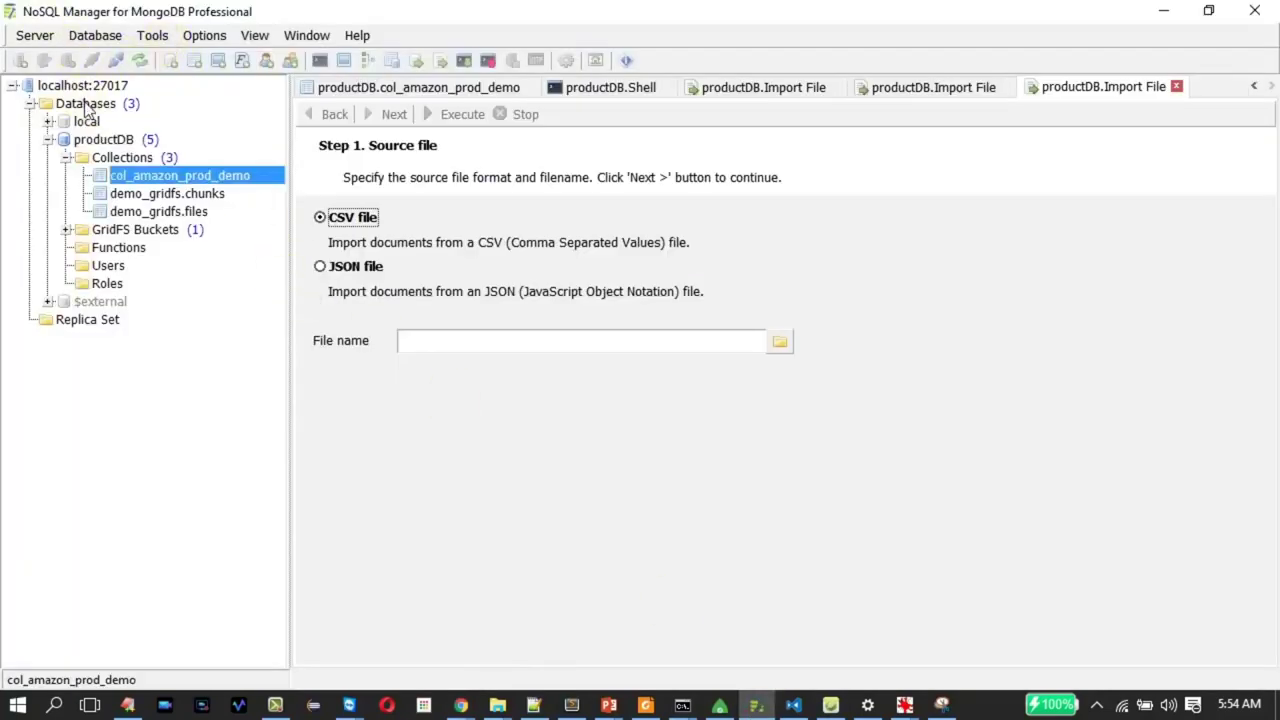
pyautogui.rightClick(86, 105)
pyautogui.click(140, 118)
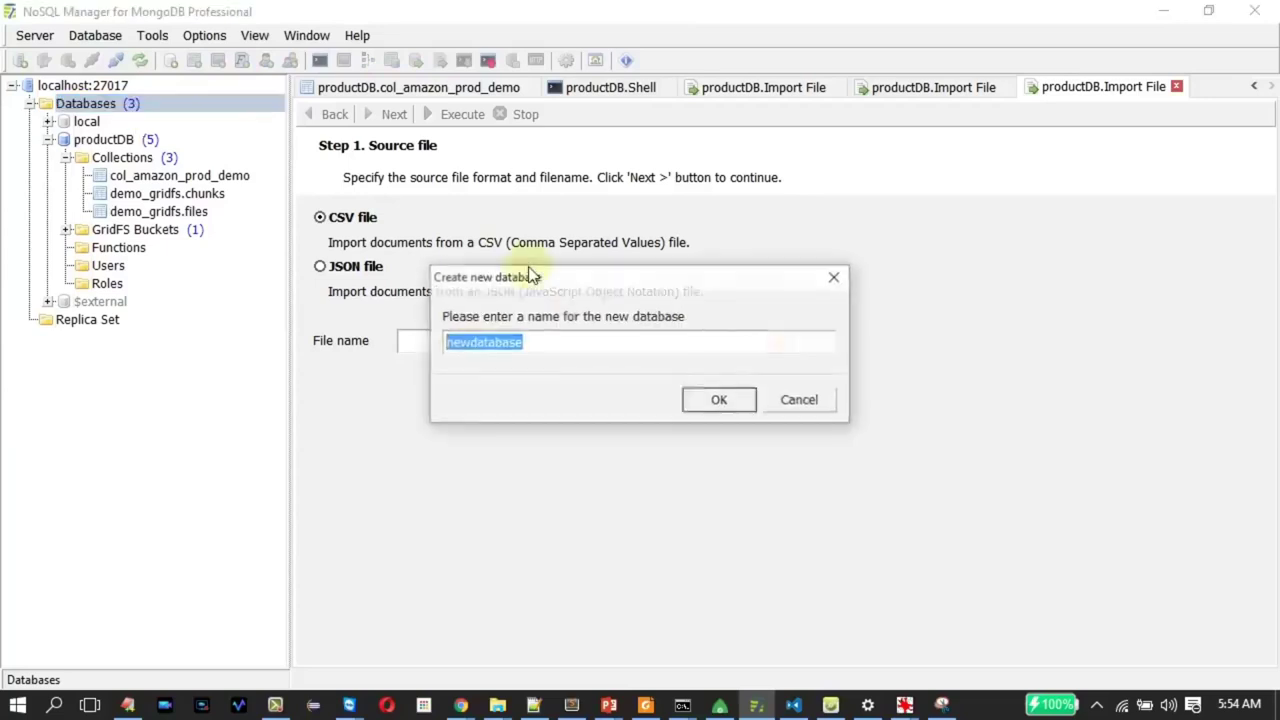
pyautogui.write('db')
pyautogui.press('BackSpace')
pyautogui.press('BackSpace')
pyautogui.write('testd')
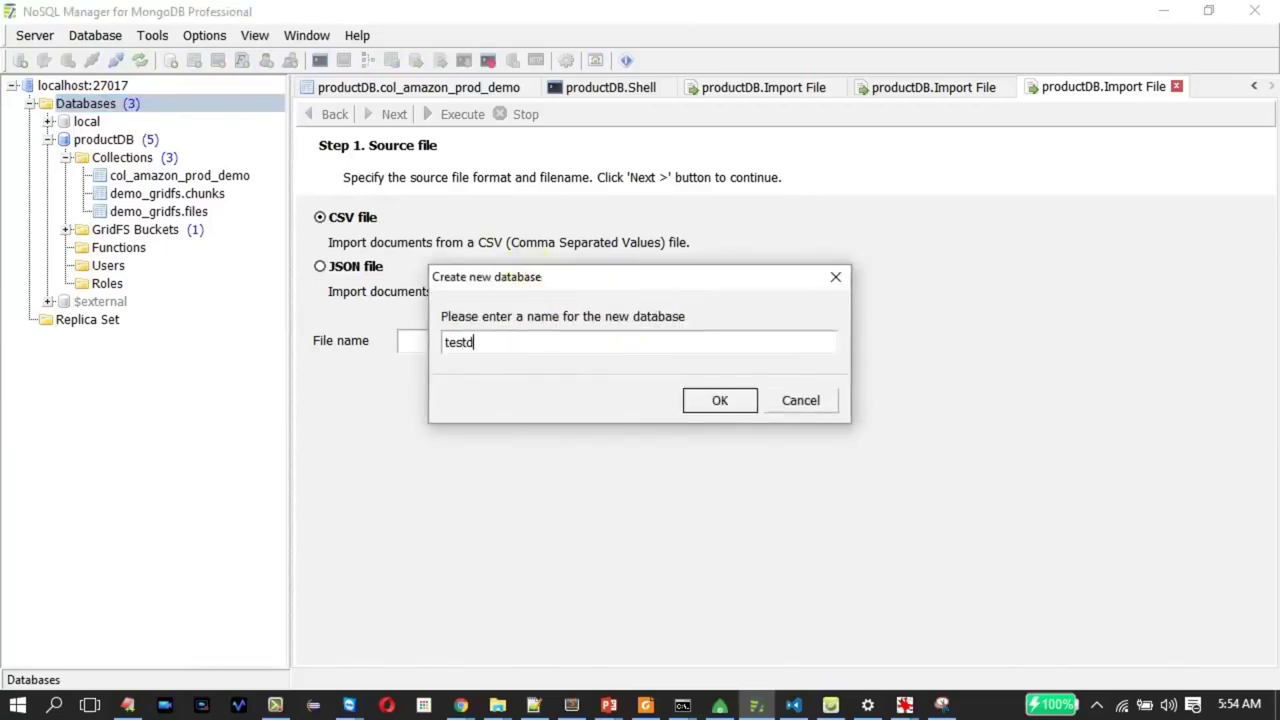
pyautogui.write('b_')
pyautogui.write('generatedata')
pyautogui.press('Return')
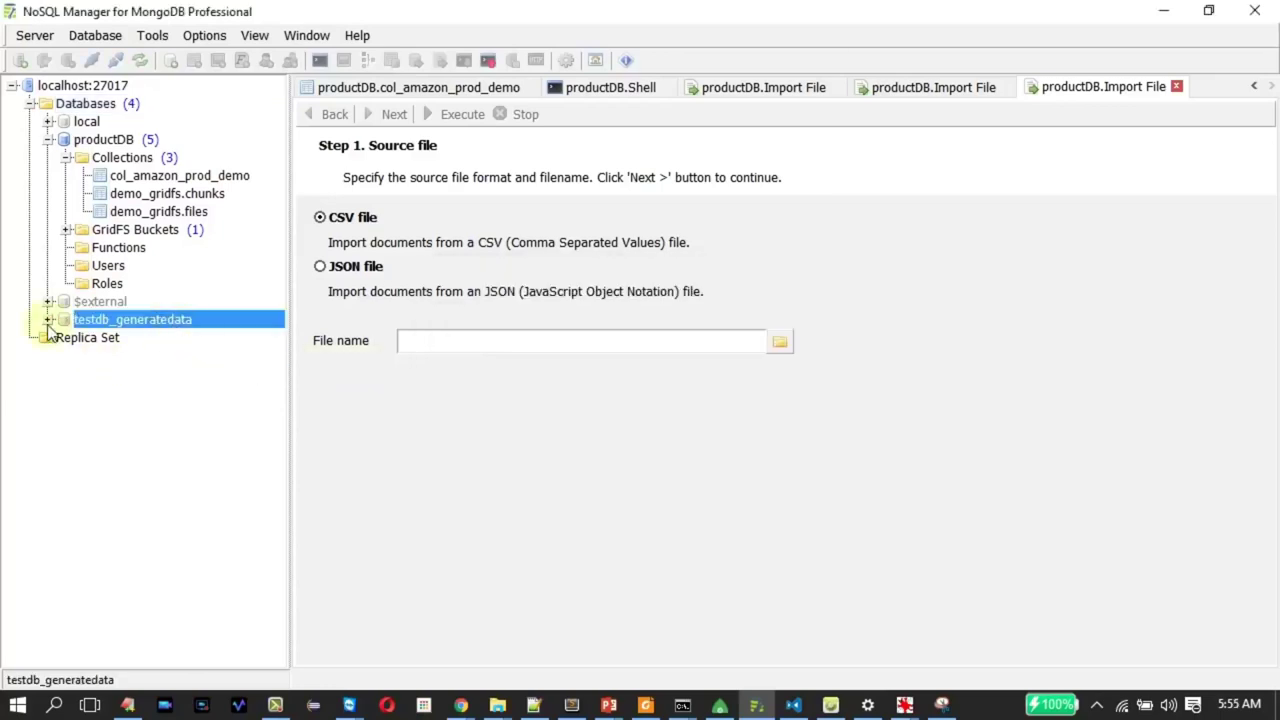
# Create a collection named person in the testdb_generatedata database, keeping the default collection options
pyautogui.click(48, 320)
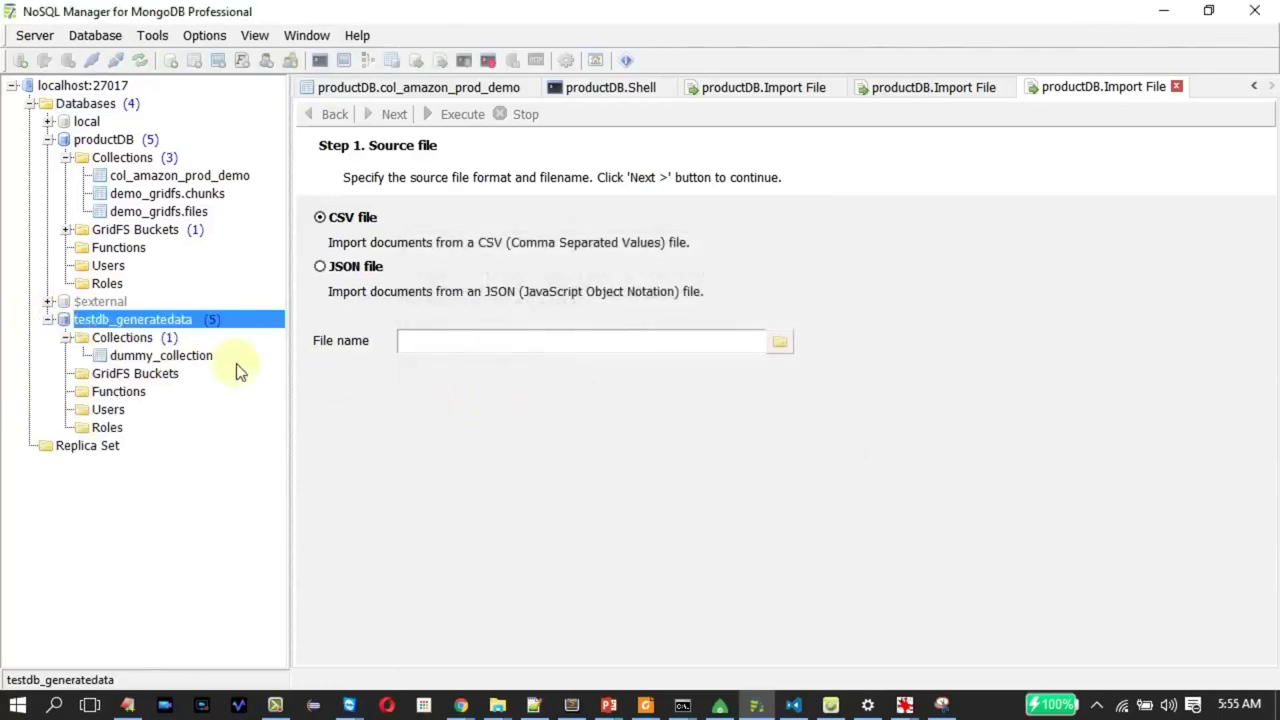
pyautogui.click(140, 340)
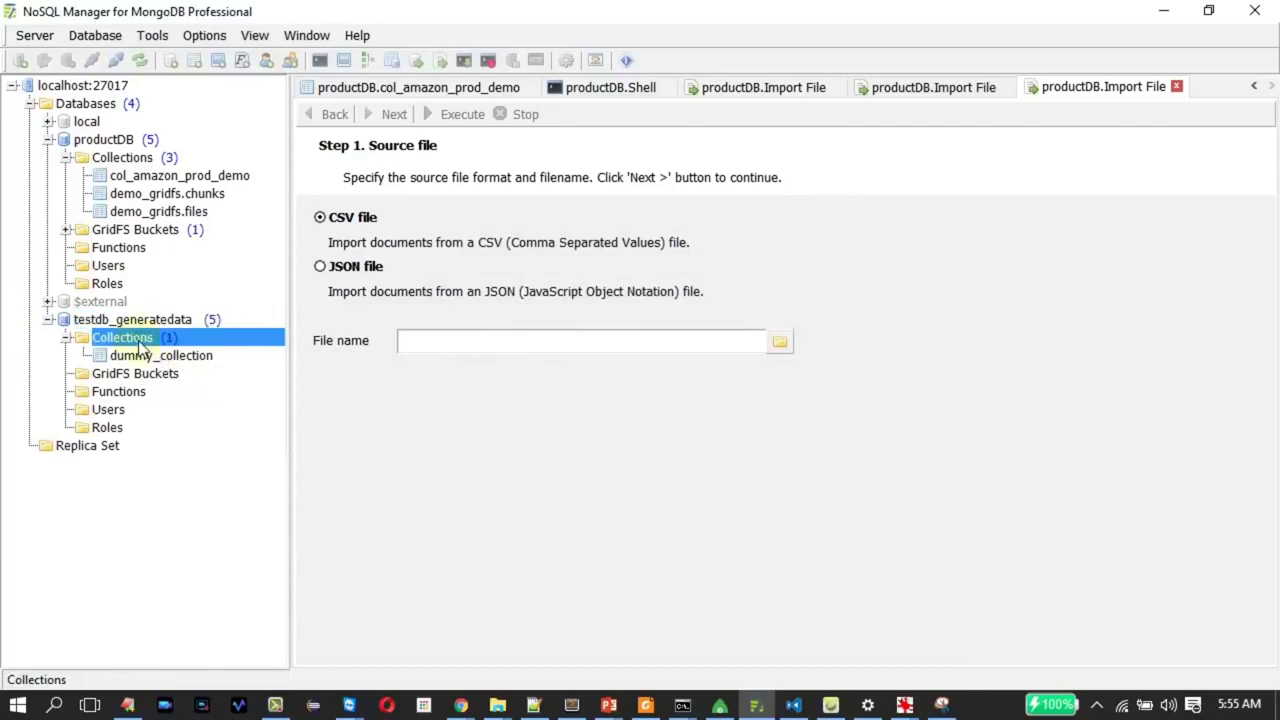
pyautogui.doubleClick(140, 340)
pyautogui.rightClick(132, 340)
pyautogui.press('Escape')
pyautogui.doubleClick(130, 340)
pyautogui.rightClick(130, 341)
pyautogui.click(174, 356)
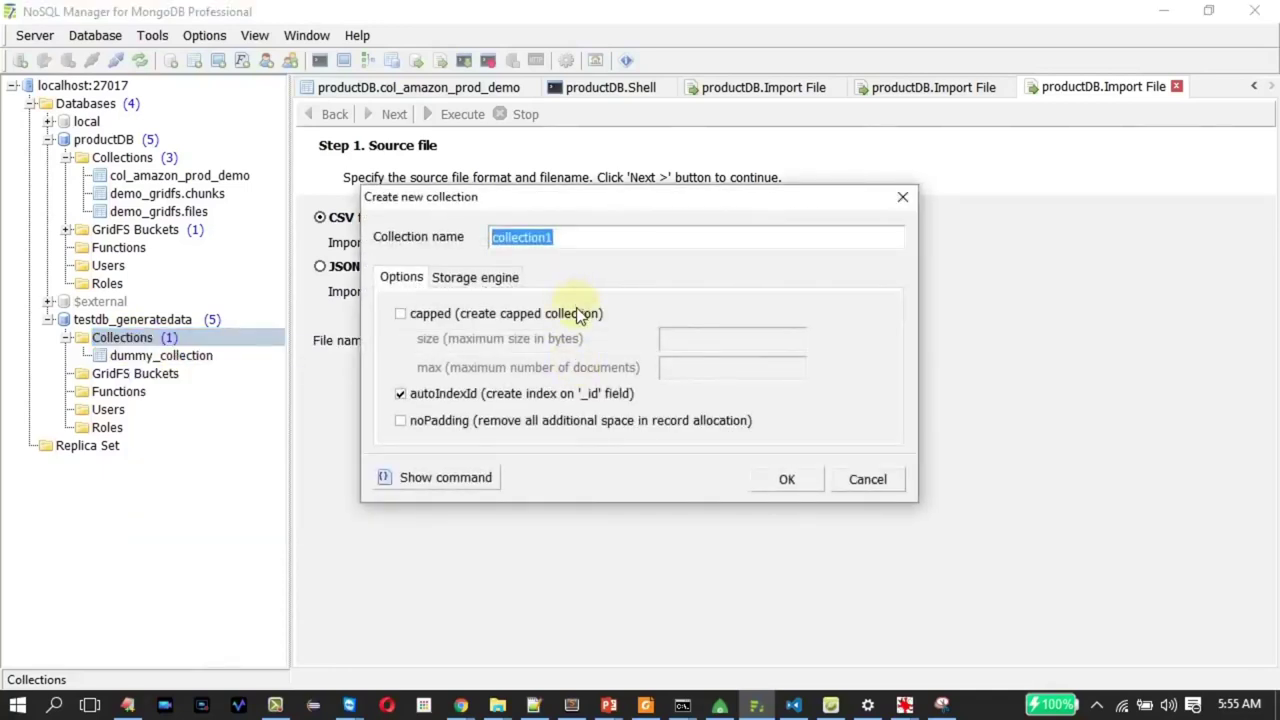
pyautogui.write('person')
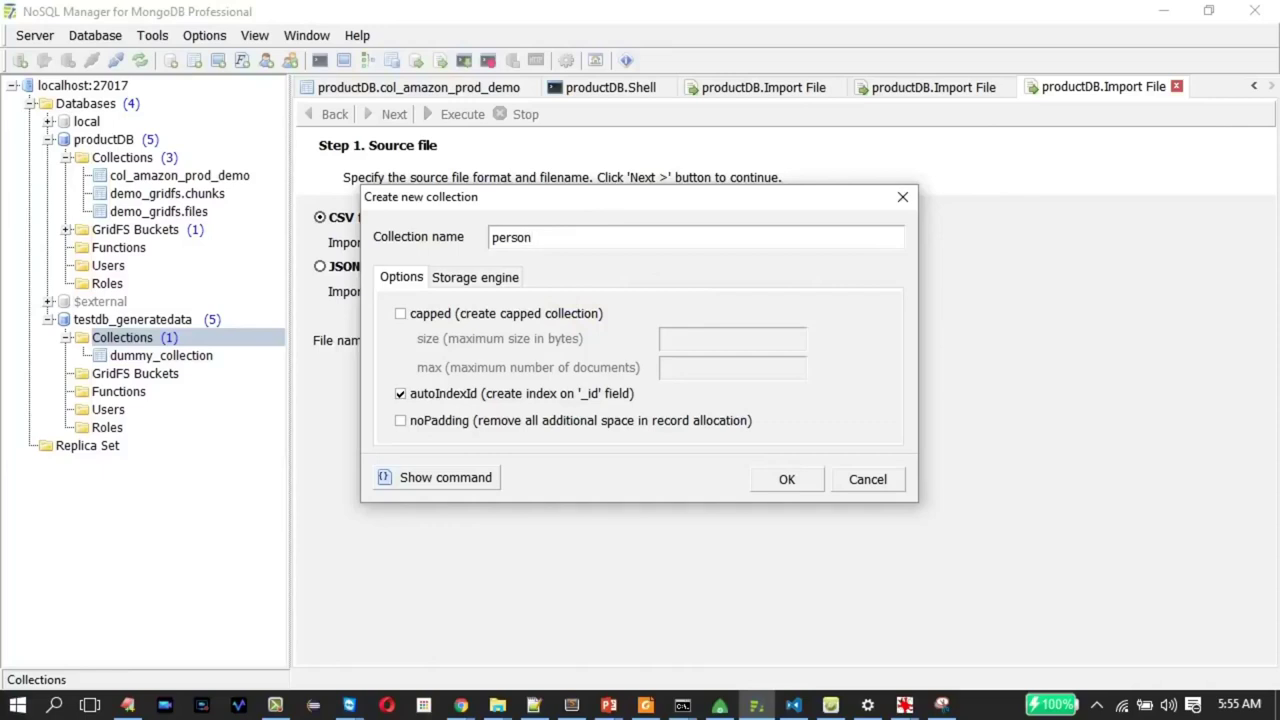
pyautogui.click(797, 484)
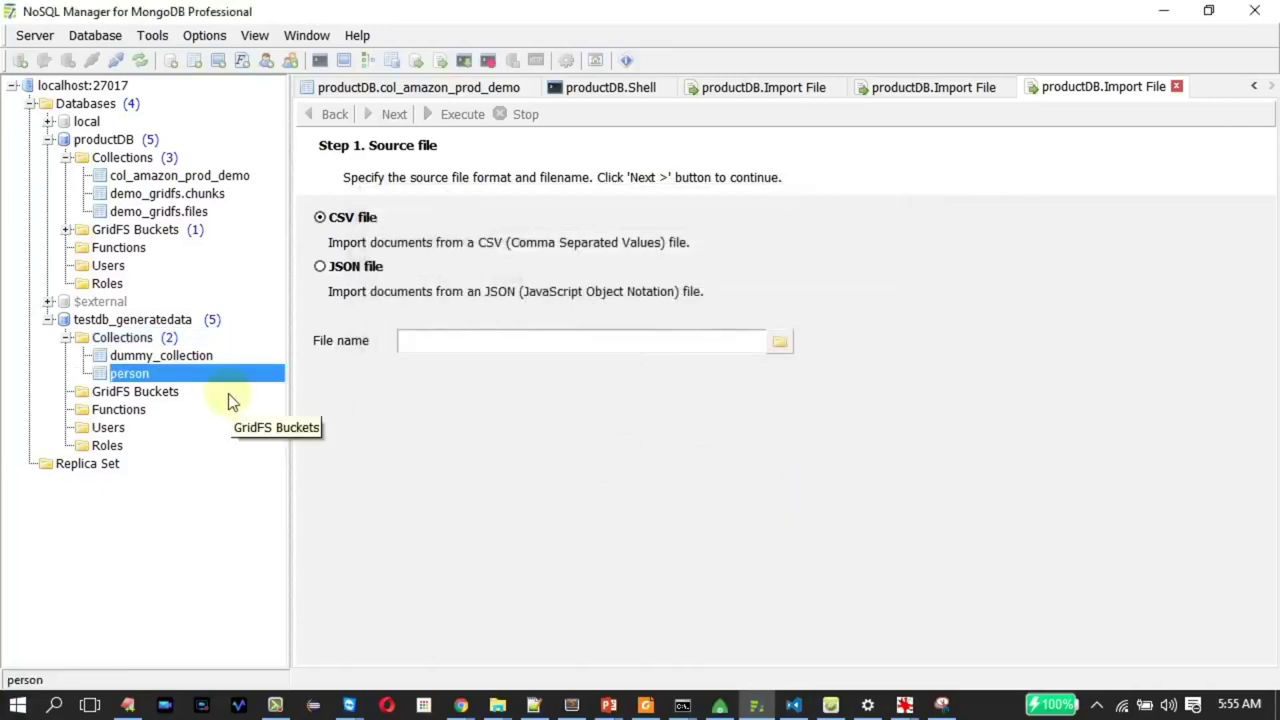
# Start a CSV file import for the testdb_generatedata database and choose dataMay-4-2016.csv from Downloads as the source
pyautogui.click(156, 38)
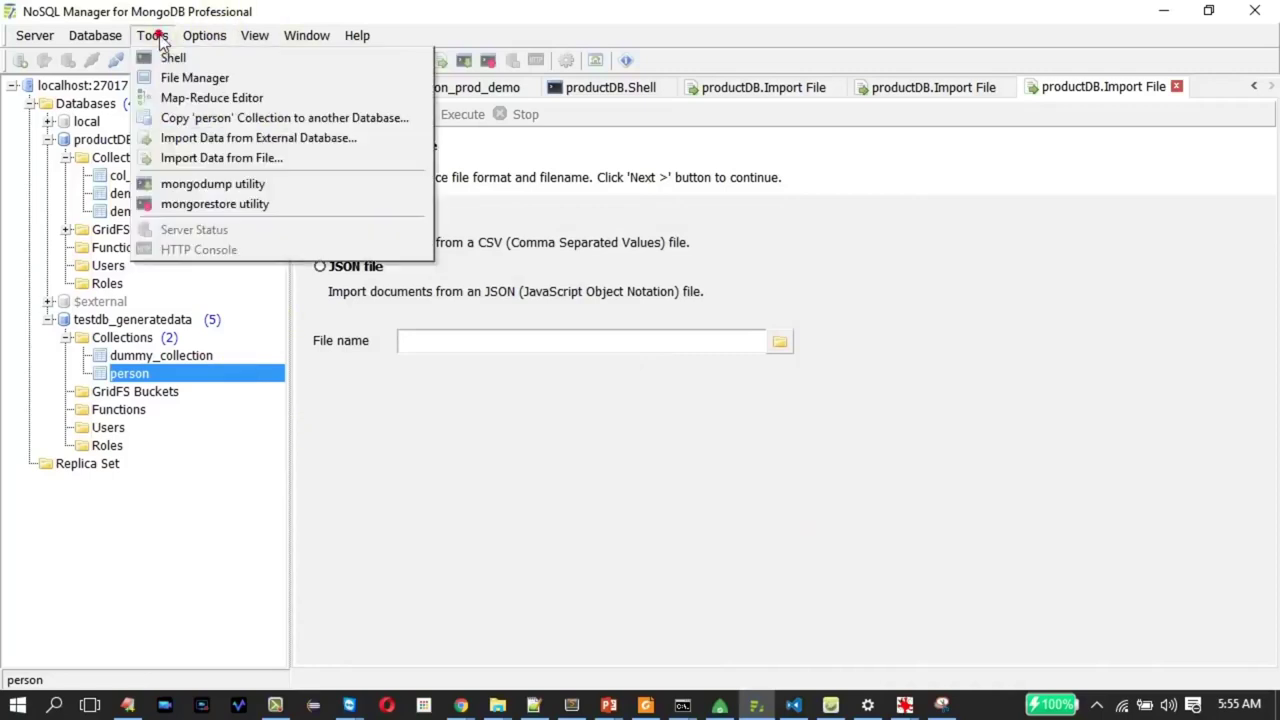
pyautogui.click(228, 157)
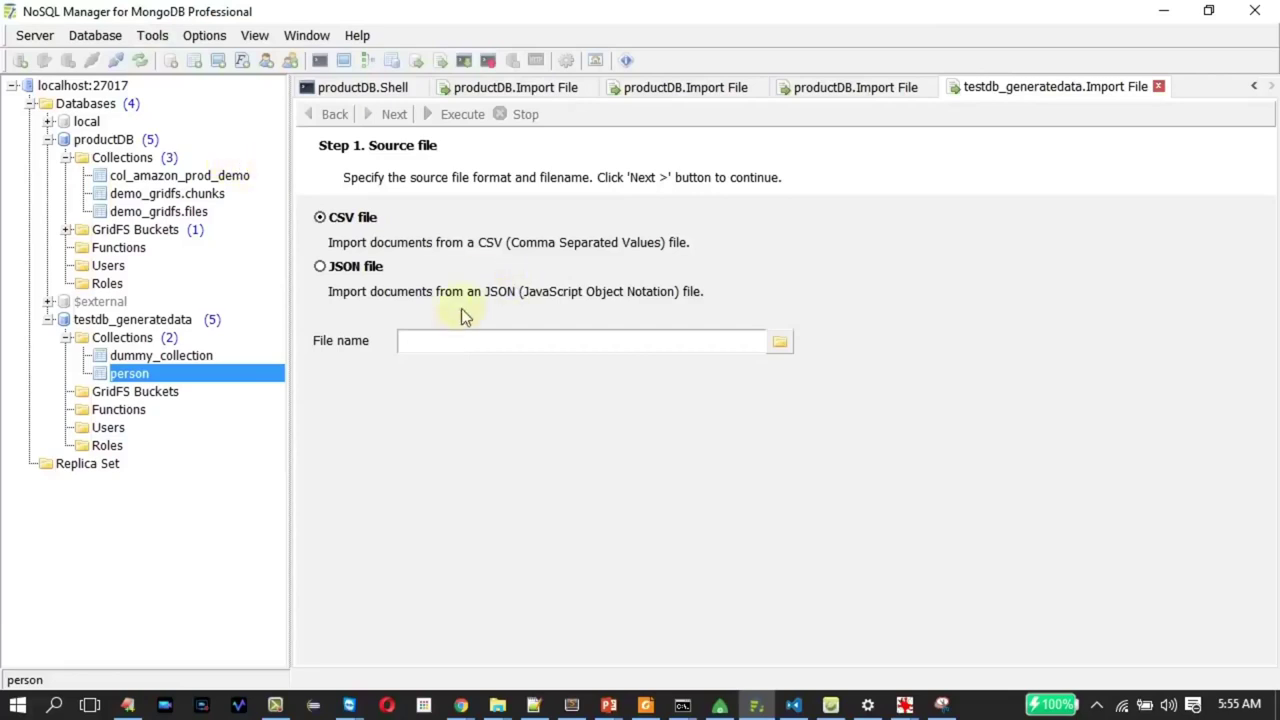
pyautogui.click(779, 343)
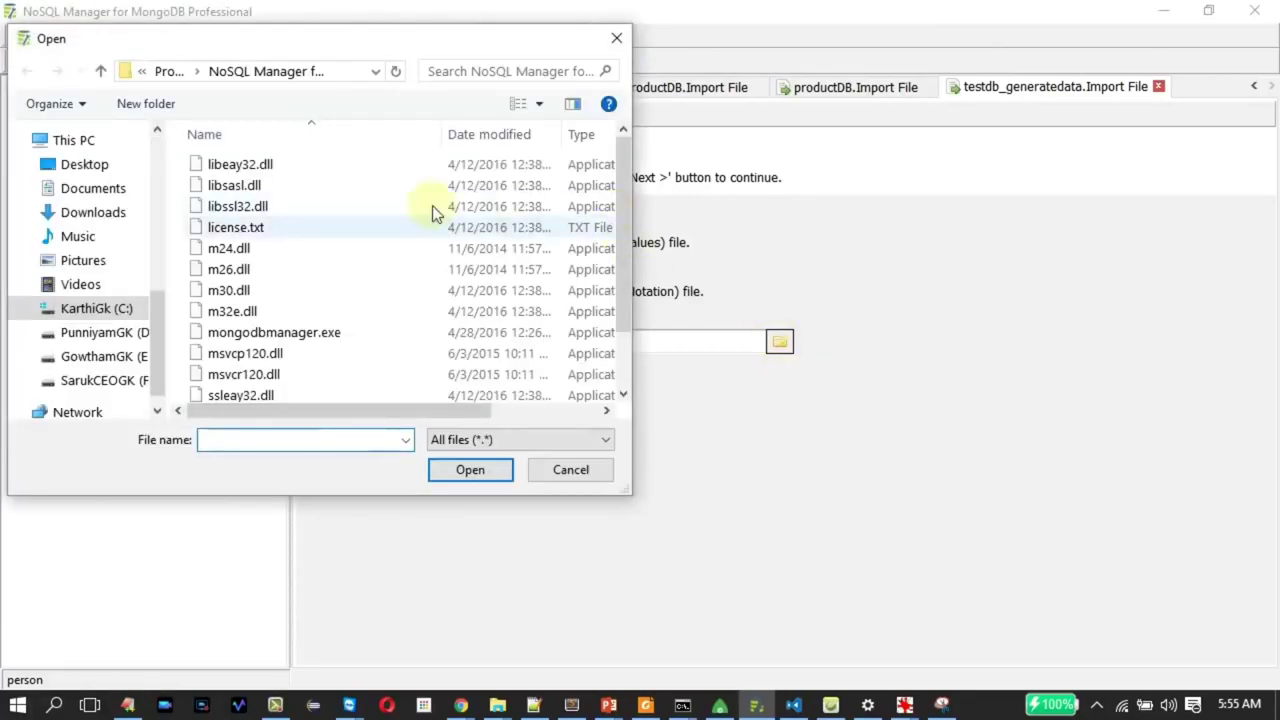
pyautogui.click(93, 225)
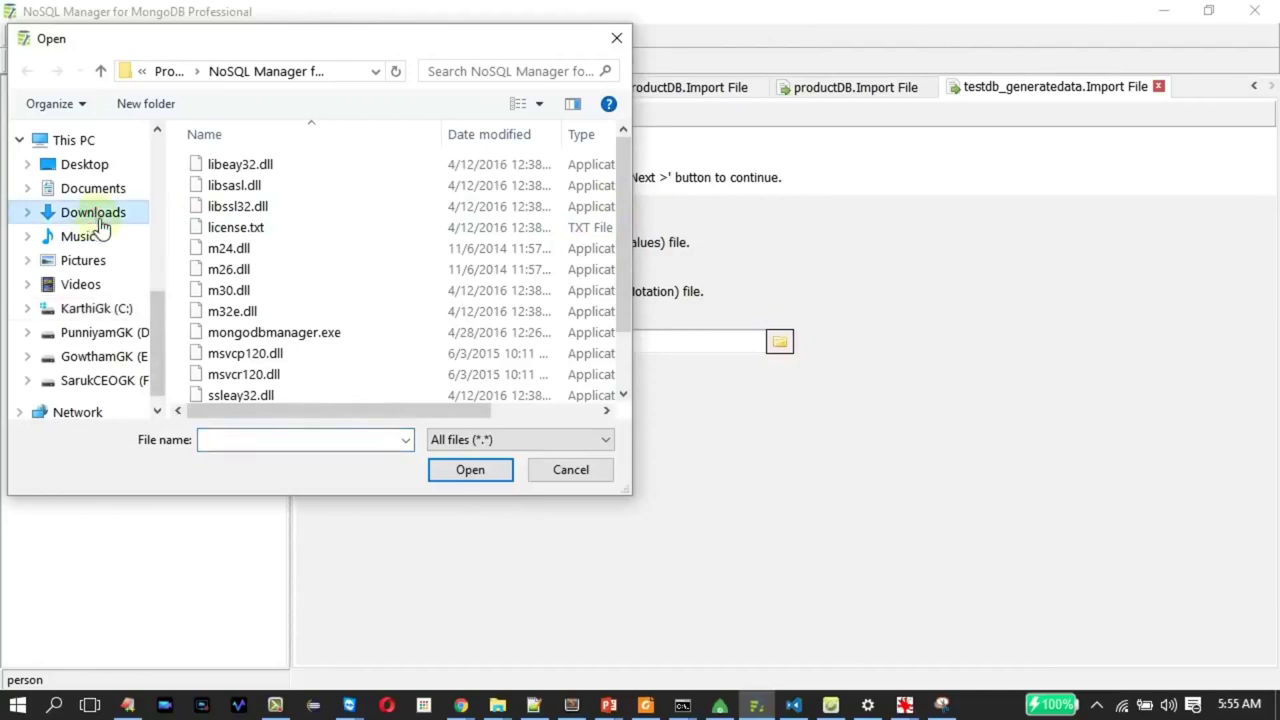
pyautogui.click(270, 167)
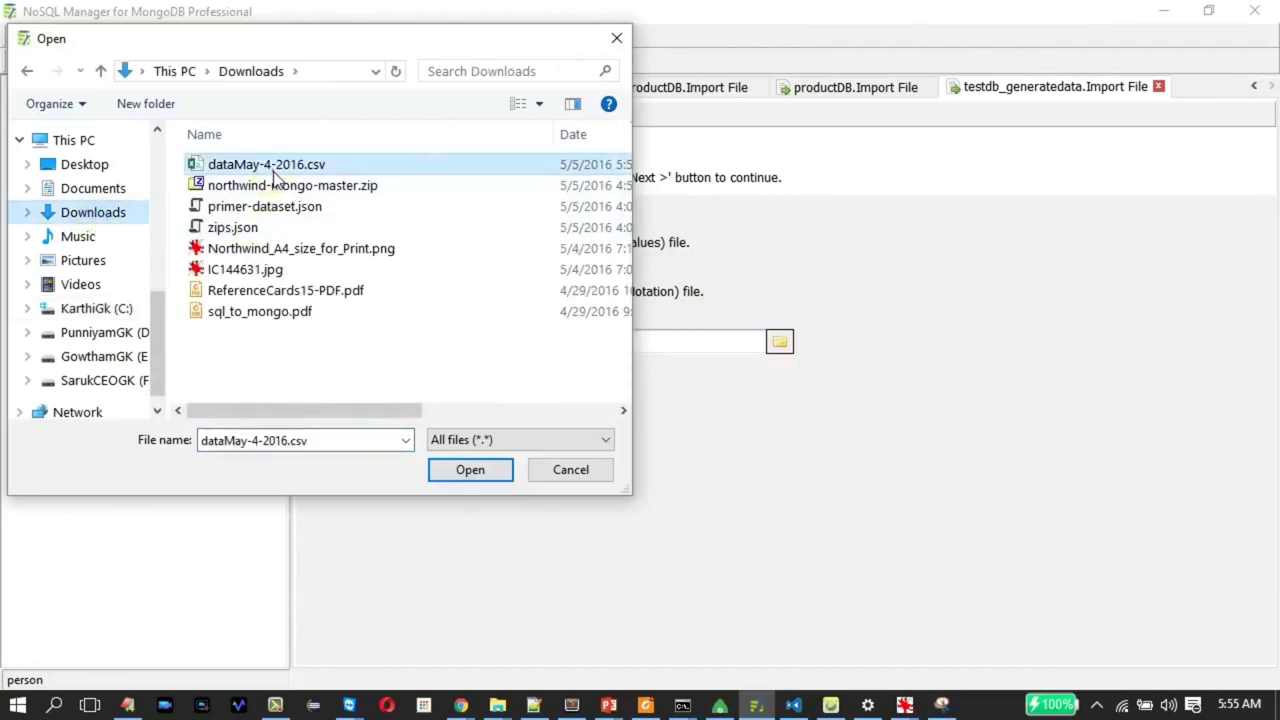
pyautogui.click(470, 470)
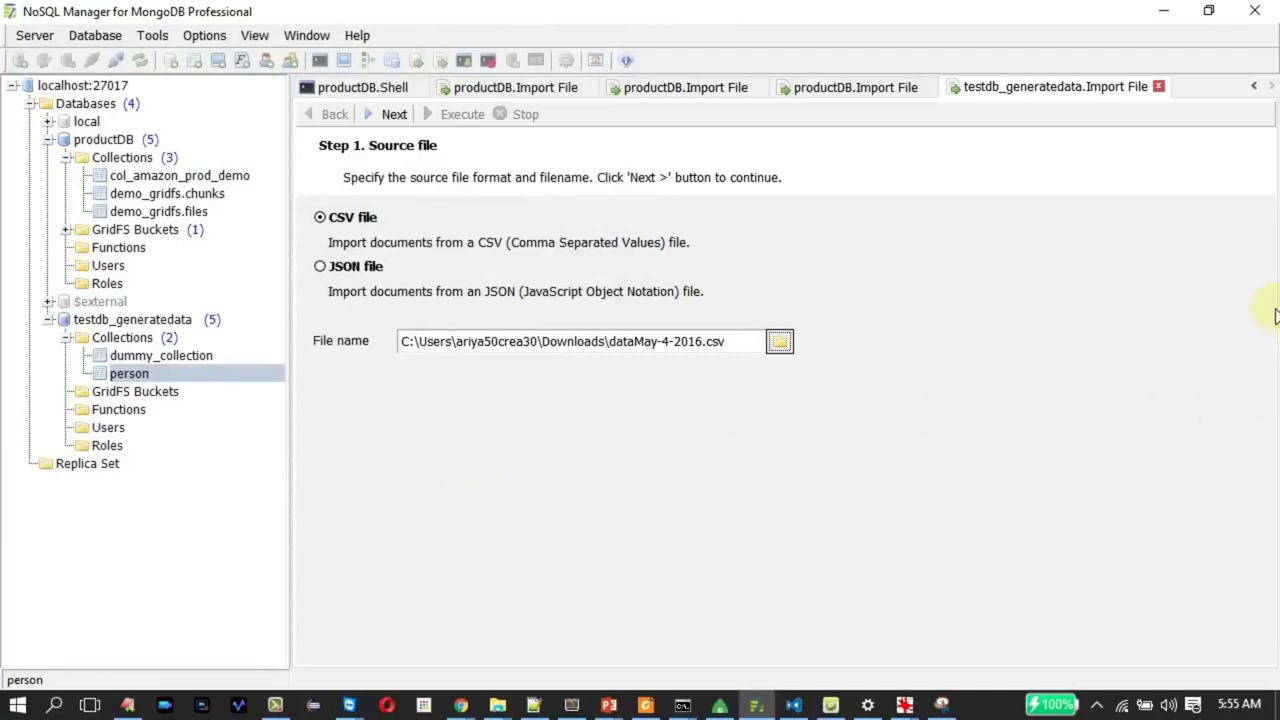
# Accept the comma-delimited CSV options and field types, and import the data into the existing person collection, updating documents with existing _id
pyautogui.click(392, 116)
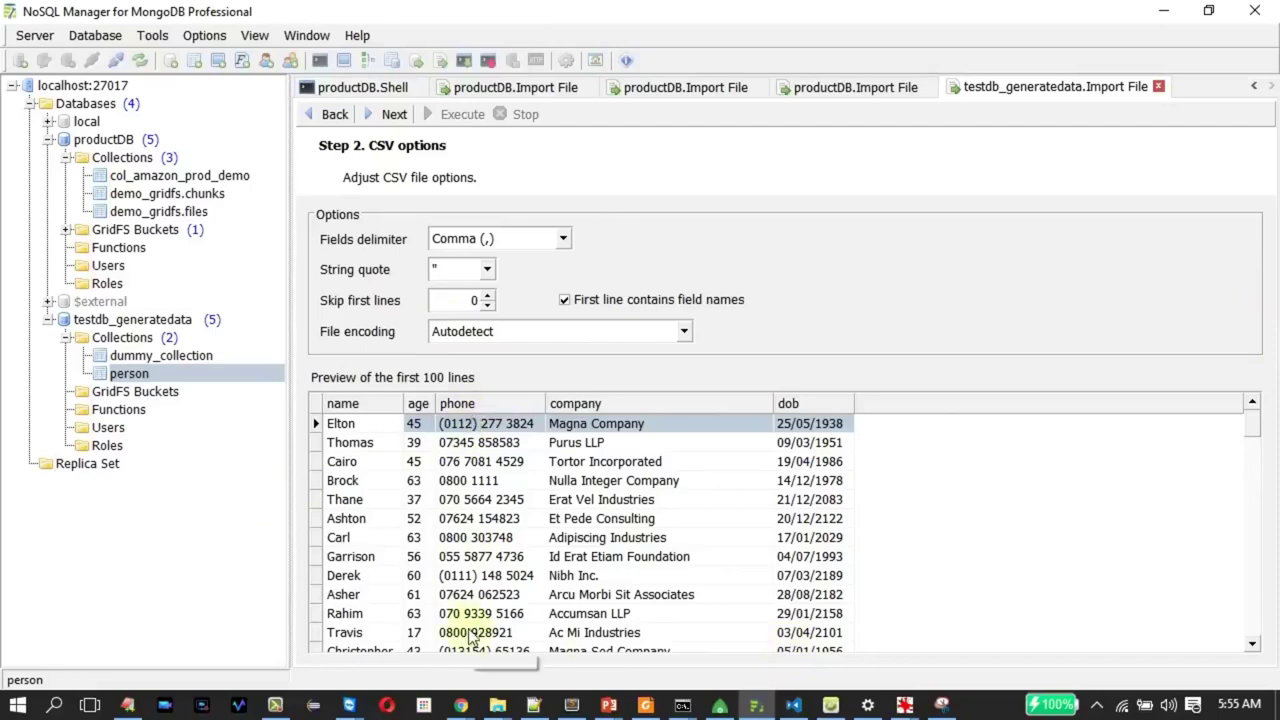
pyautogui.moveTo(1250, 429)
pyautogui.mouseDown()
pyautogui.moveTo(1249, 643)
pyautogui.moveTo(1262, 594)
pyautogui.moveTo(1252, 425)
pyautogui.mouseUp()
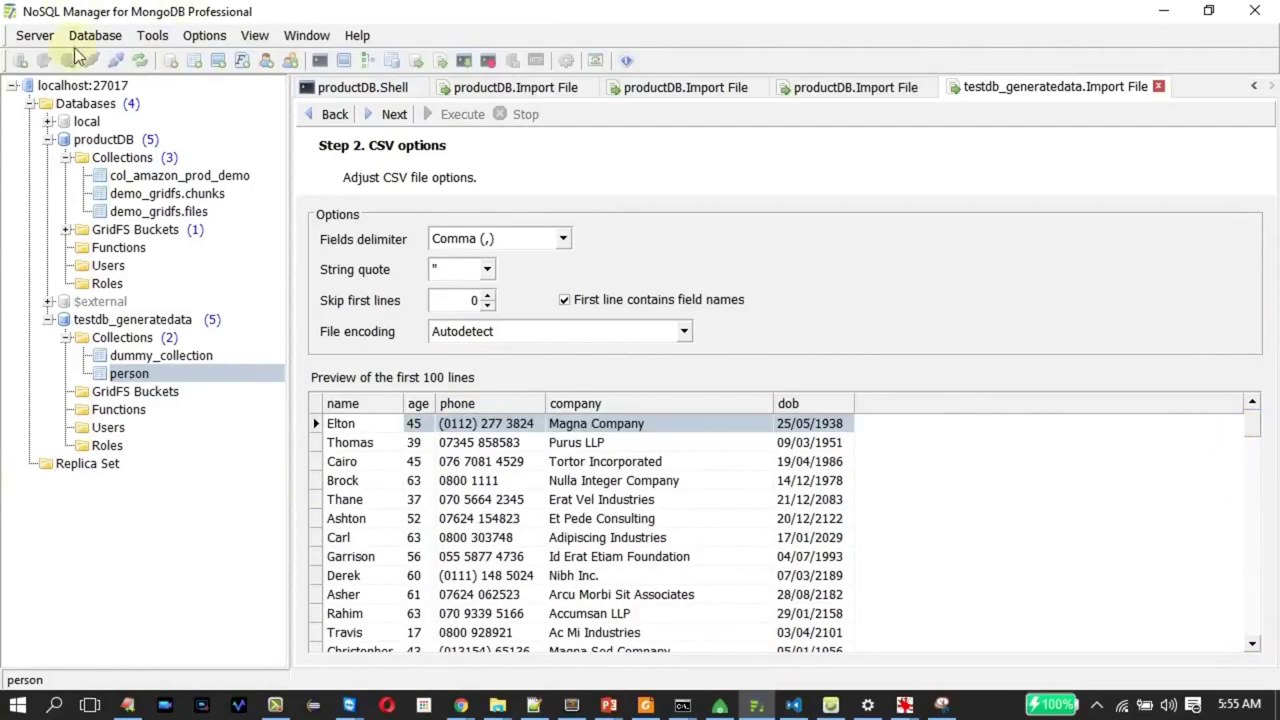
pyautogui.click(395, 114)
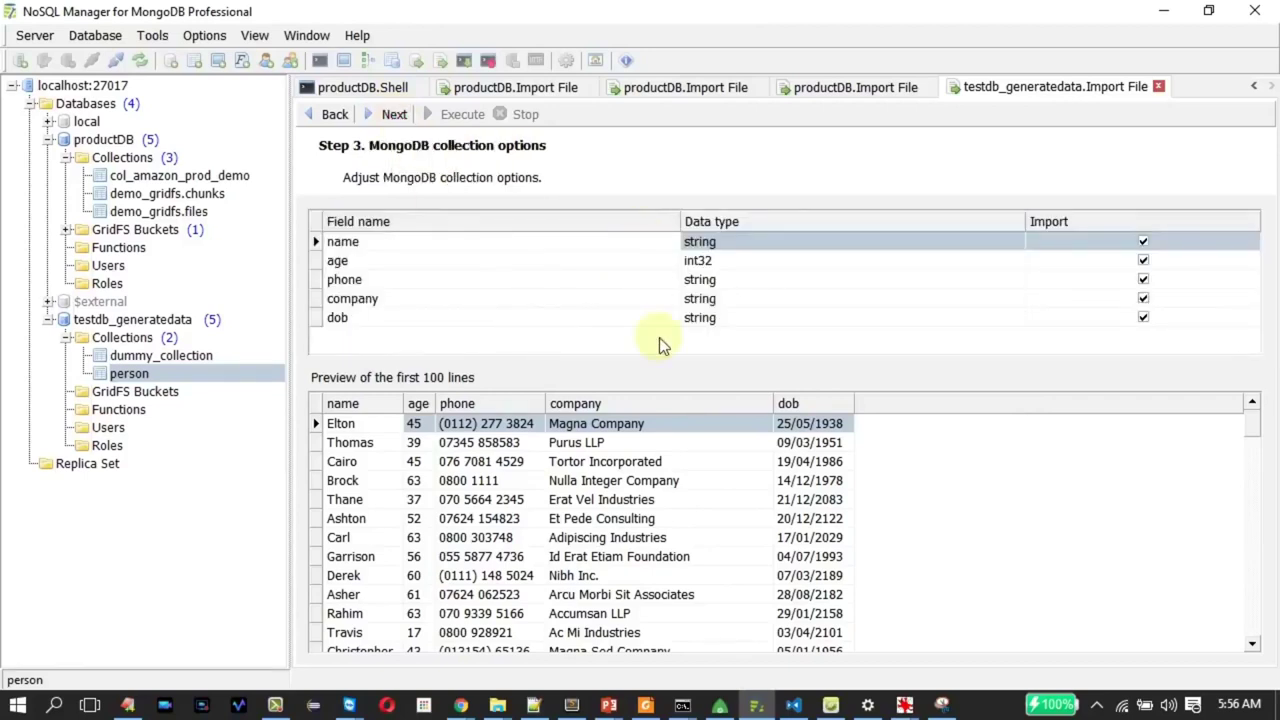
pyautogui.click(722, 320)
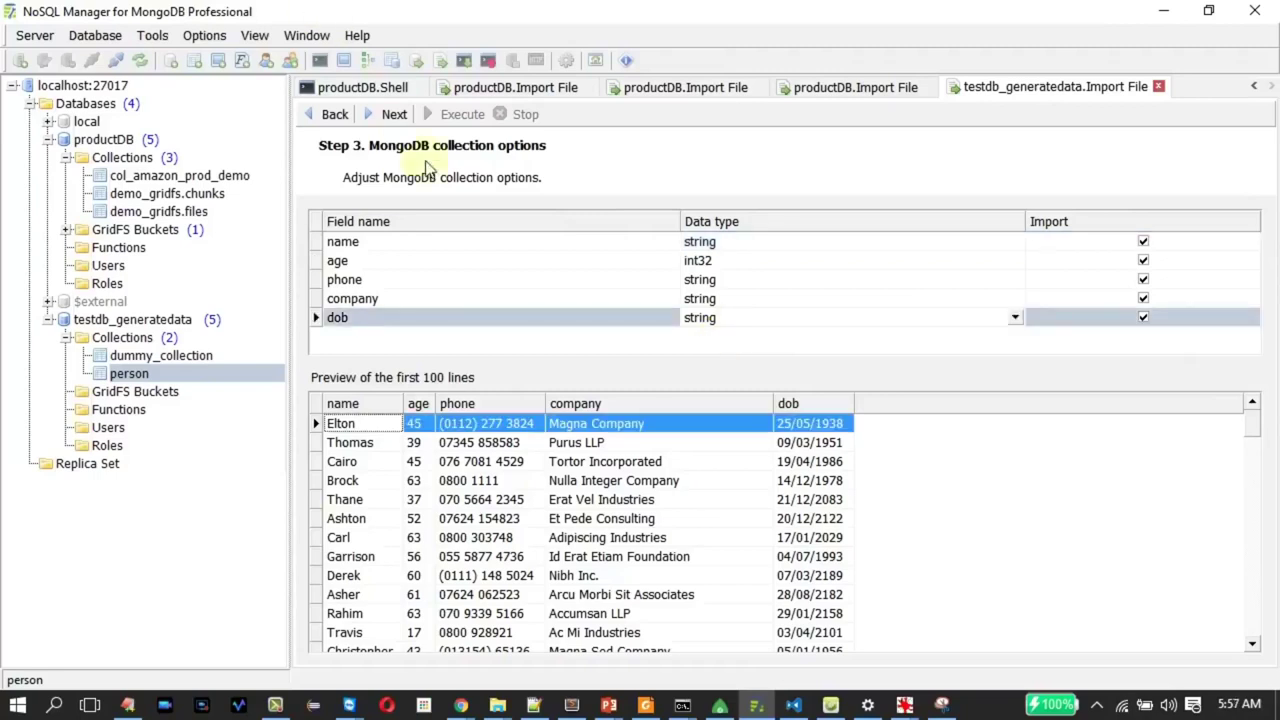
pyautogui.click(385, 114)
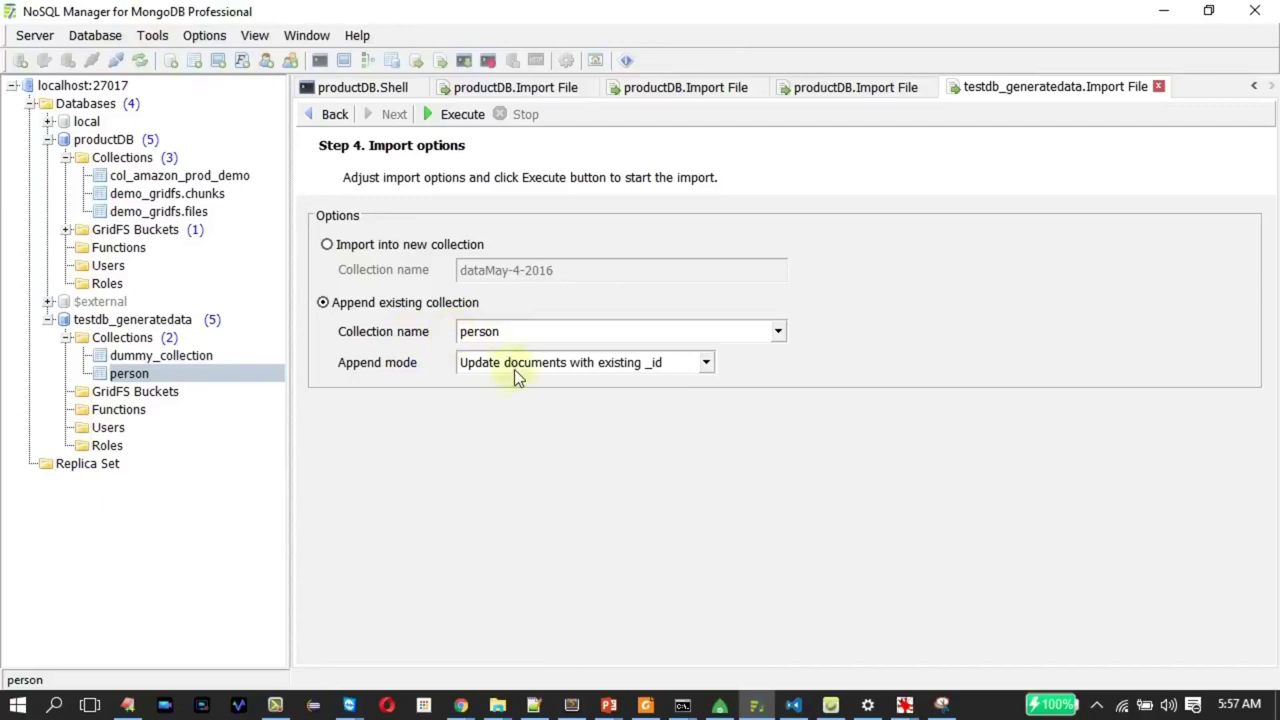
pyautogui.click(460, 114)
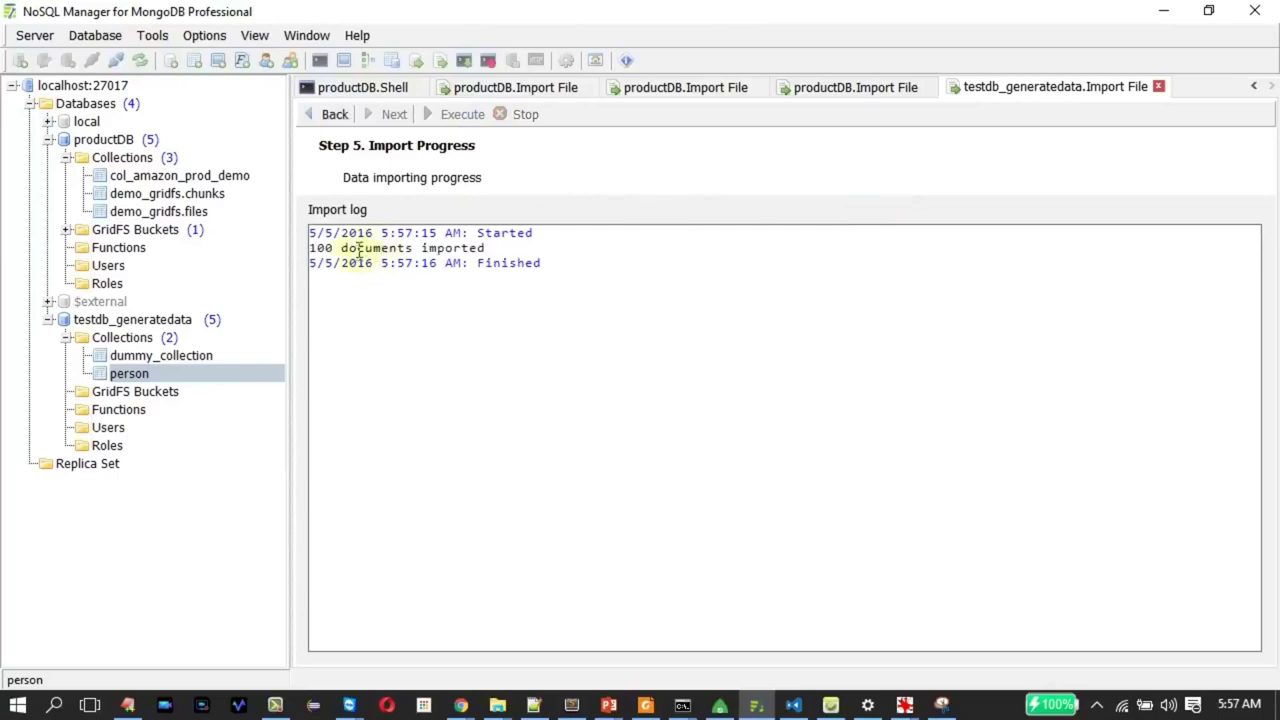
# Open a shell on the testdb_generatedata database from its person collection
pyautogui.rightClick(132, 372)
pyautogui.click(124, 340)
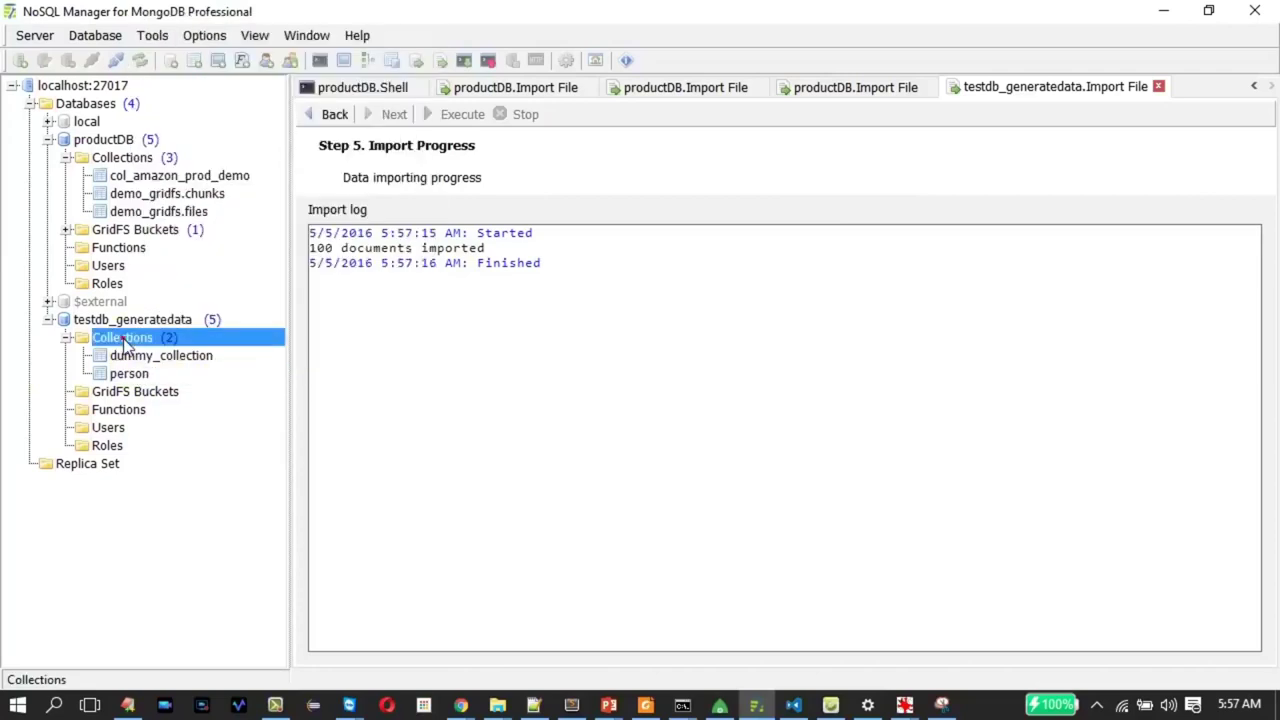
pyautogui.rightClick(124, 373)
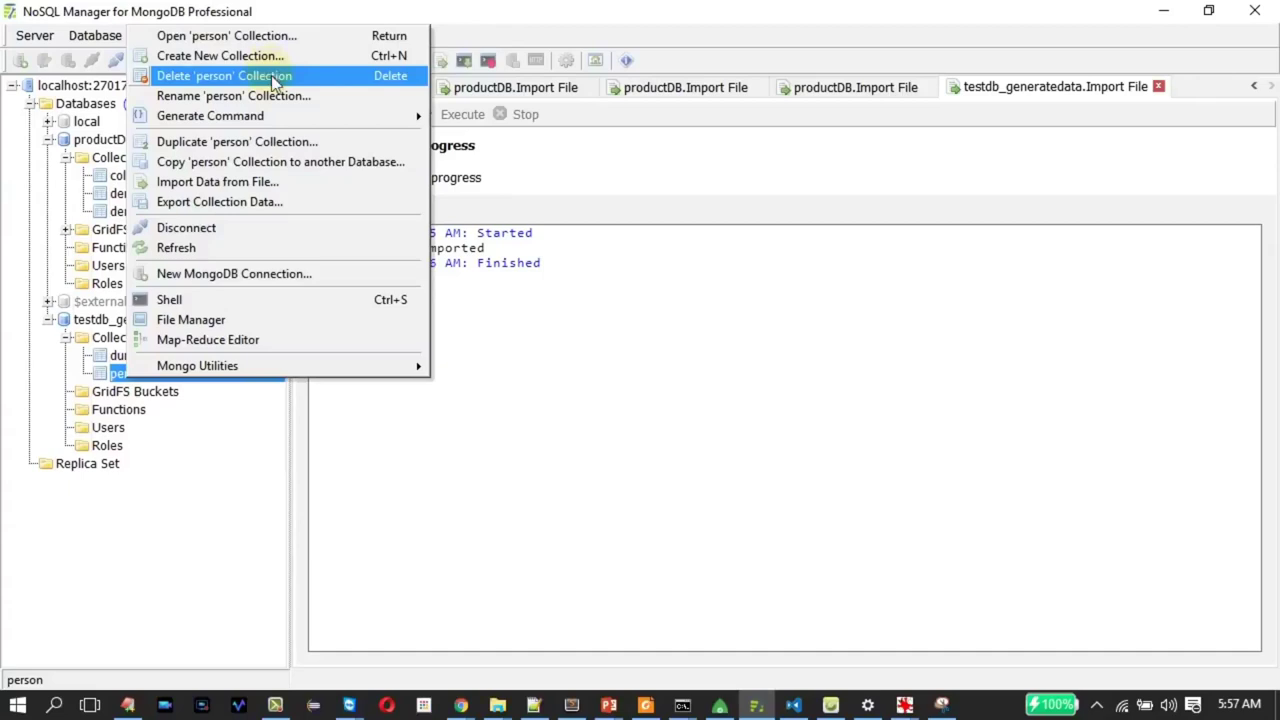
pyautogui.click(180, 302)
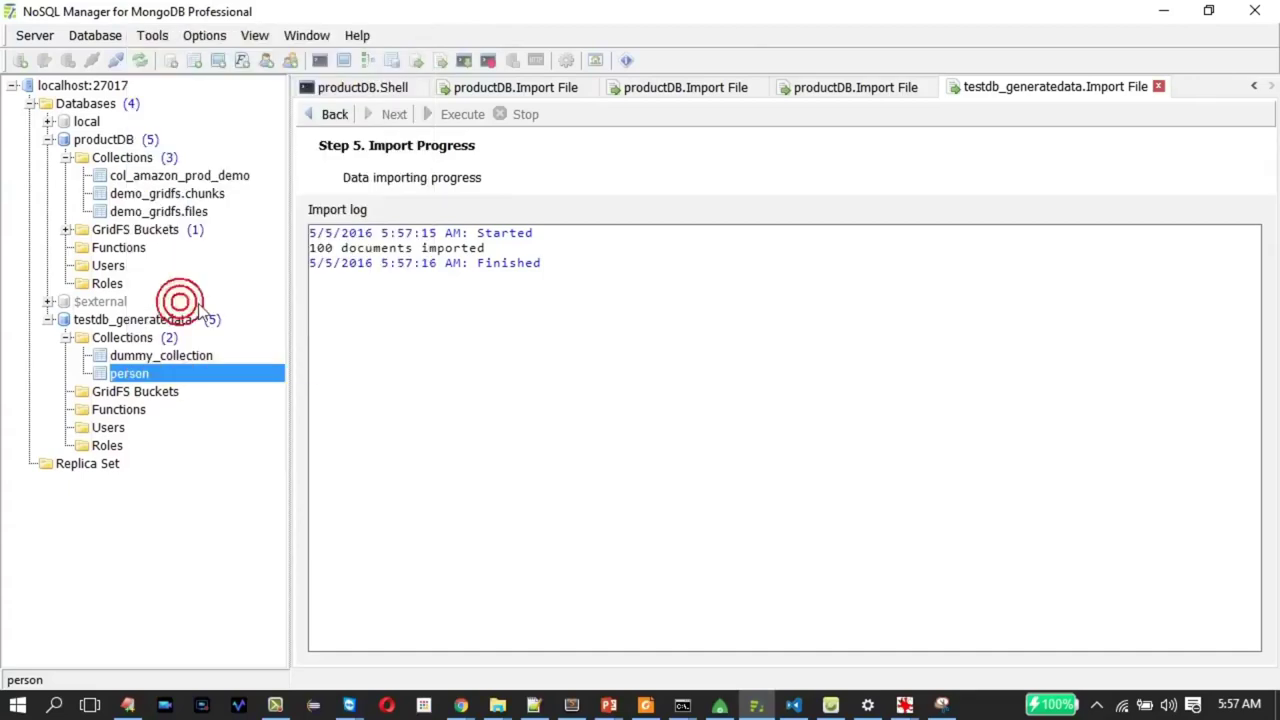
pyautogui.click(262, 387)
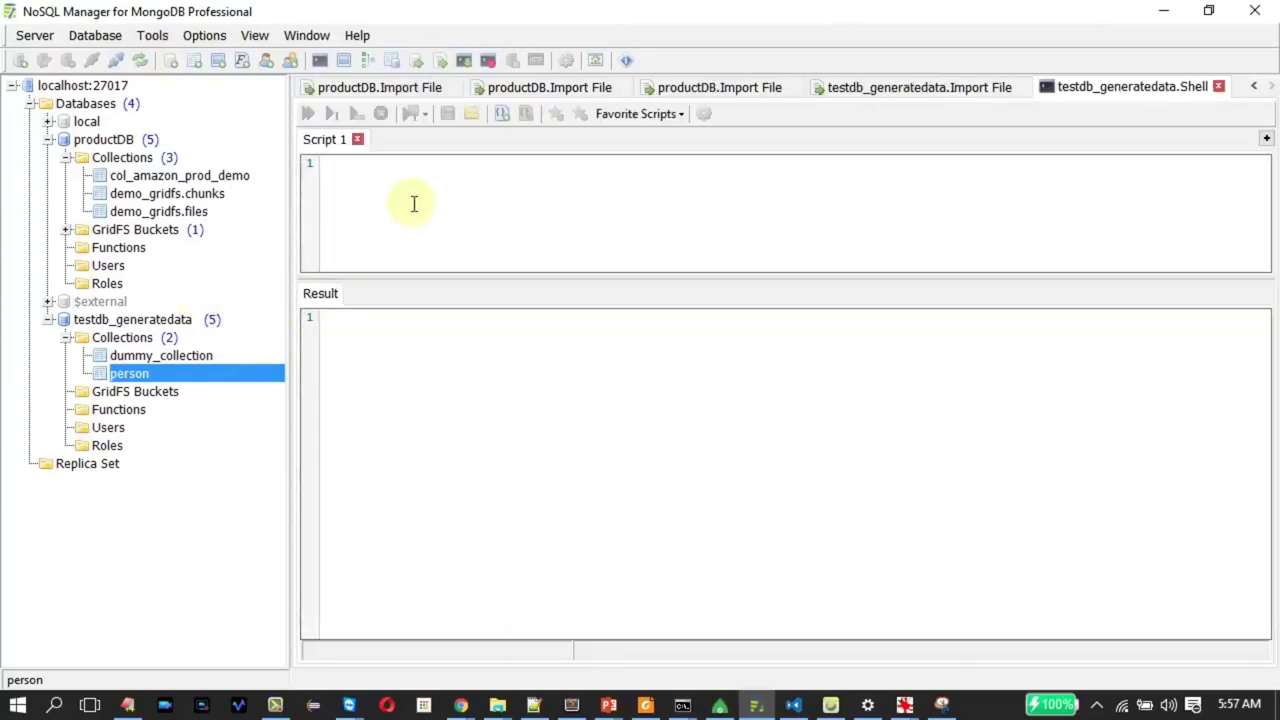
pyautogui.click(414, 205)
pyautogui.write('db')
pyautogui.press('BackSpace')
pyautogui.press('BackSpace')
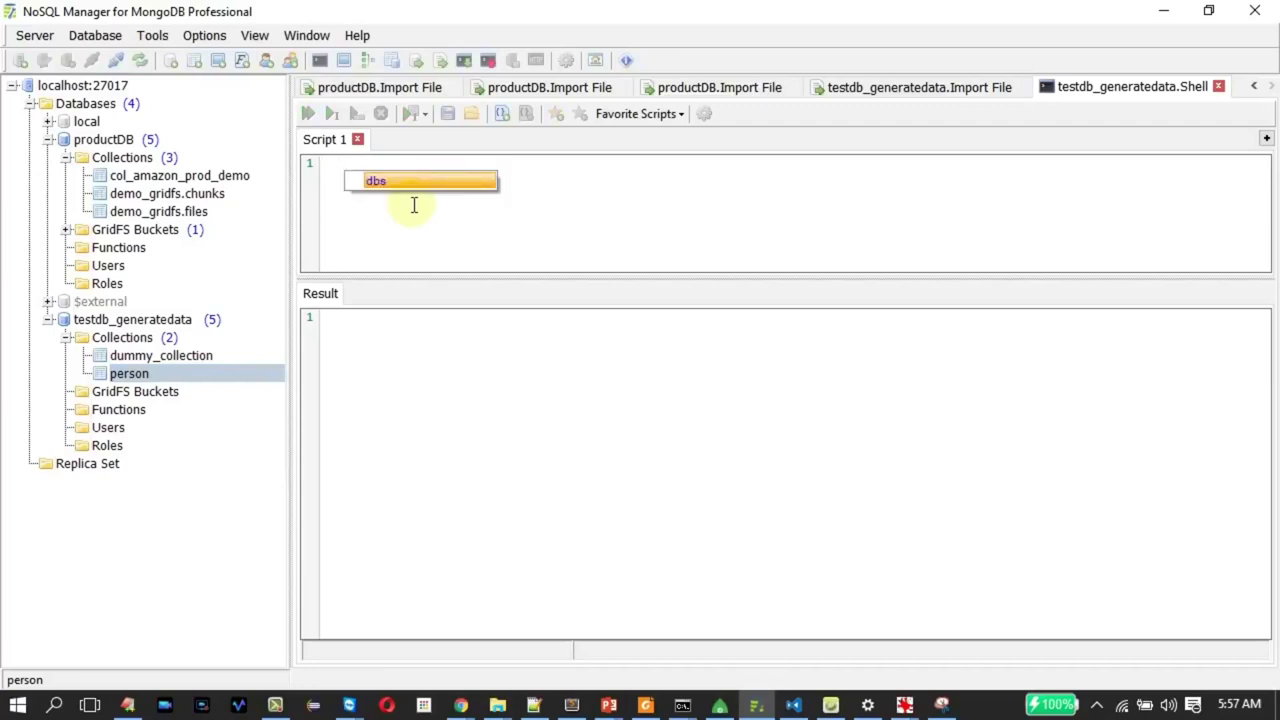
pyautogui.press('Escape')
pyautogui.write('tes')
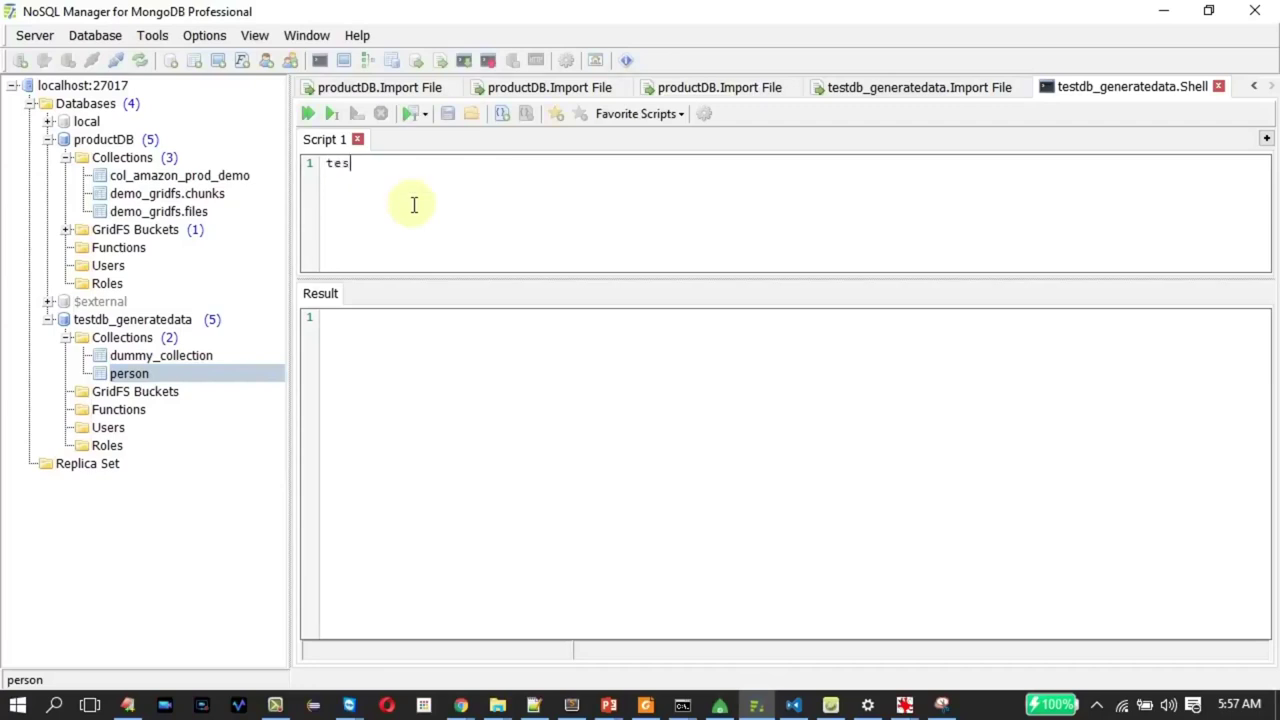
pyautogui.press('BackSpace')
pyautogui.press('BackSpace')
pyautogui.press('BackSpace')
# Write and run db.person.find({}) in the shell script, and look through the returned documents
pyautogui.write('db.')
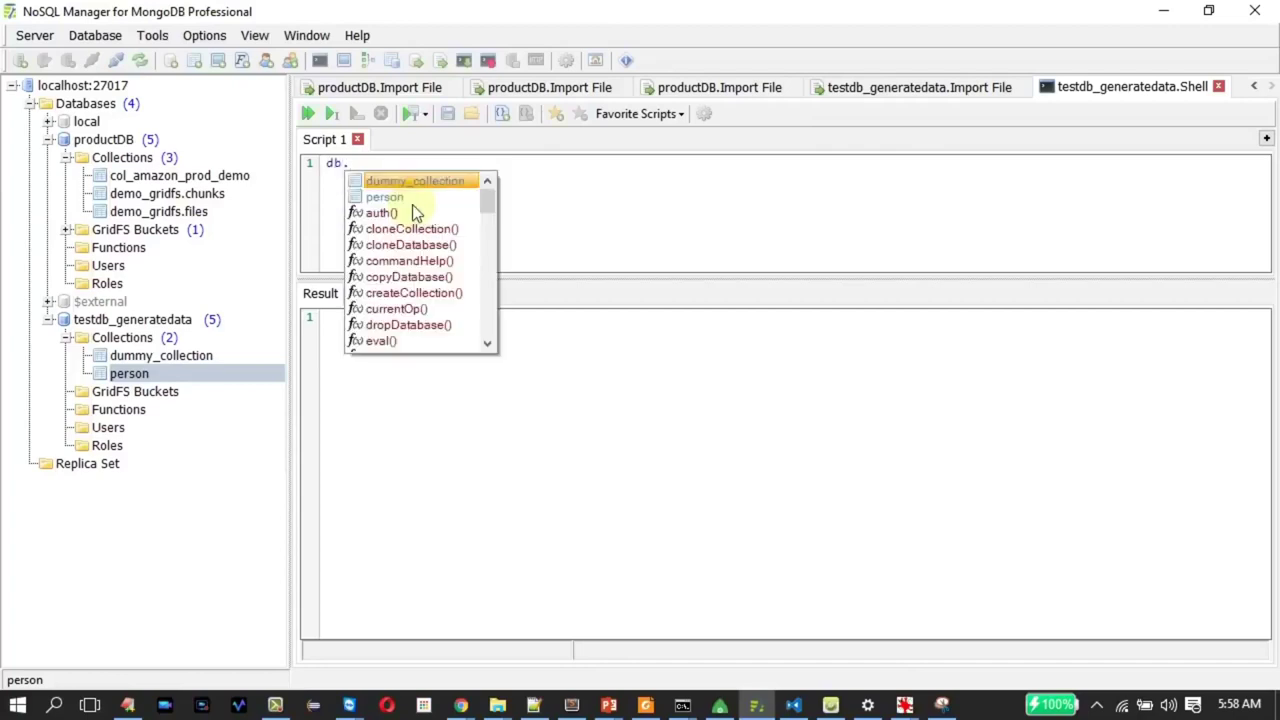
pyautogui.doubleClick(390, 197)
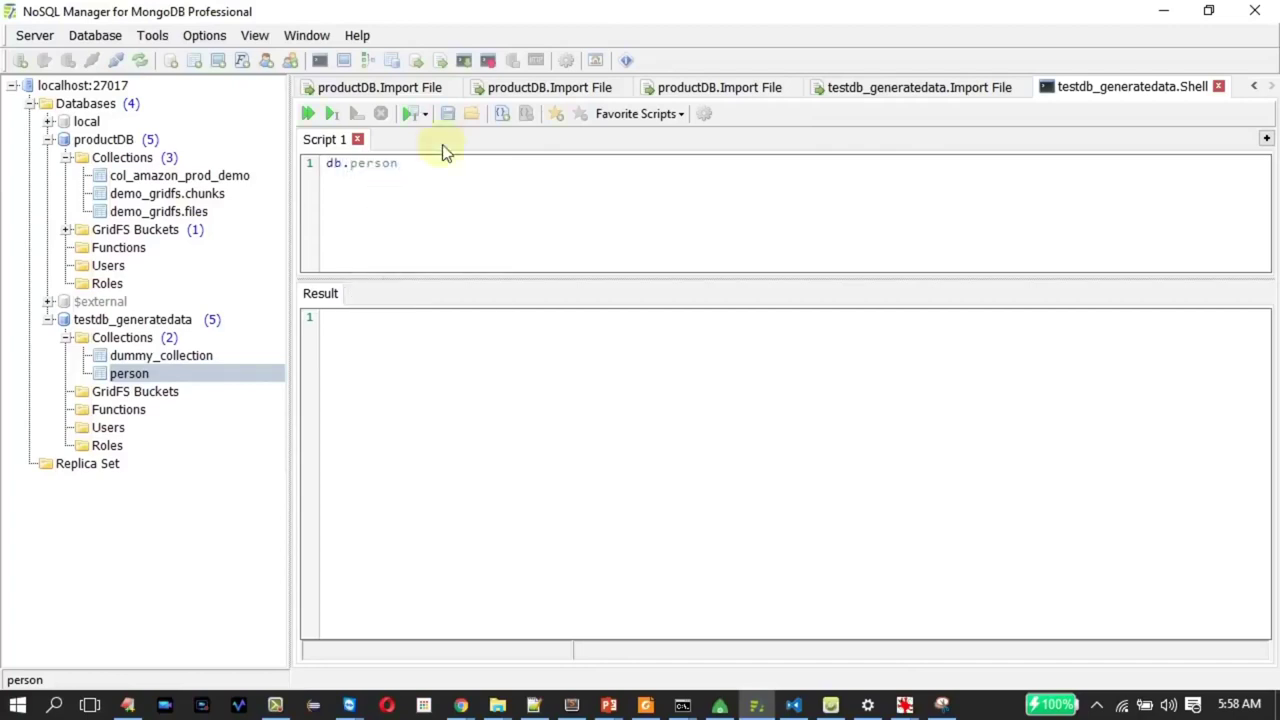
pyautogui.write('.fin')
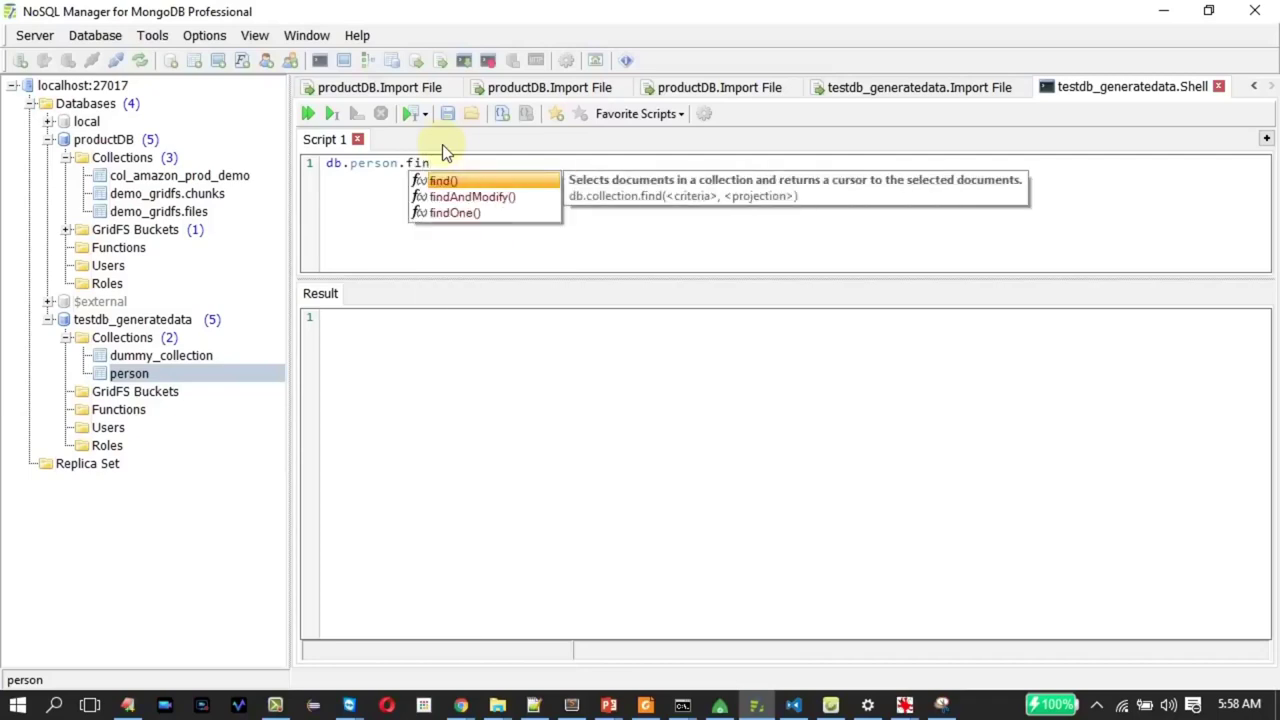
pyautogui.press('Return')
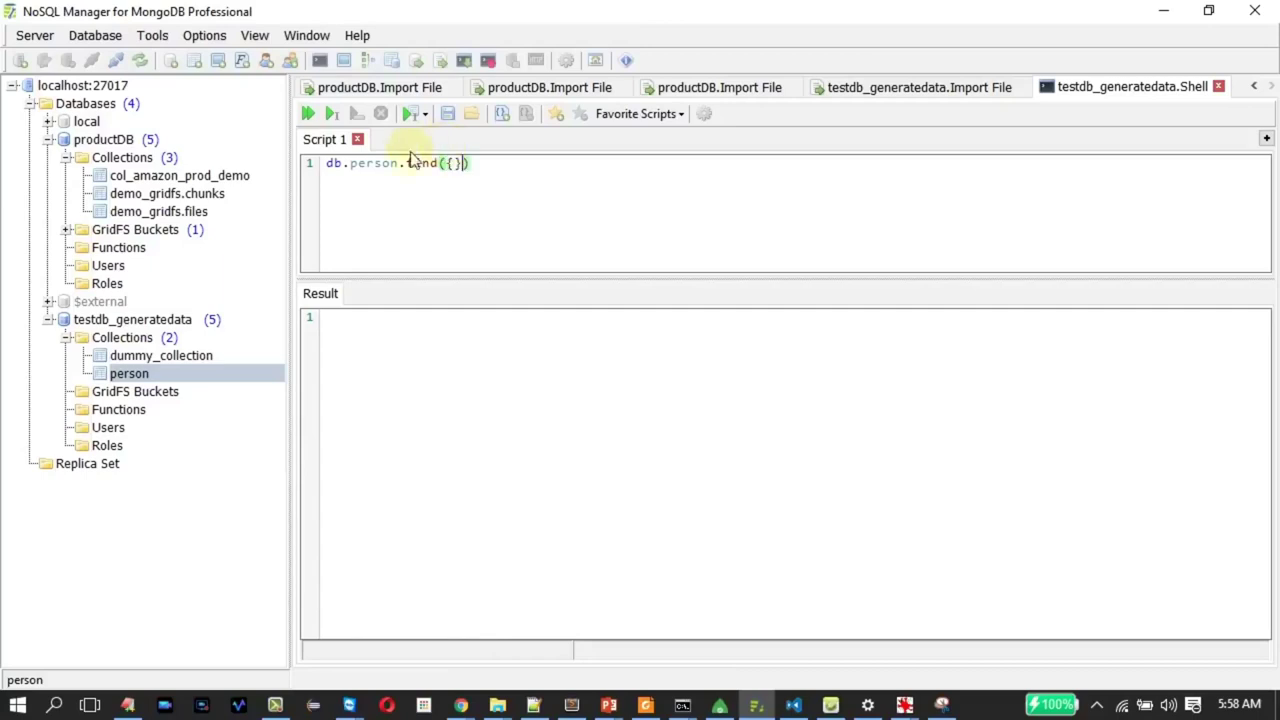
pyautogui.click(335, 115)
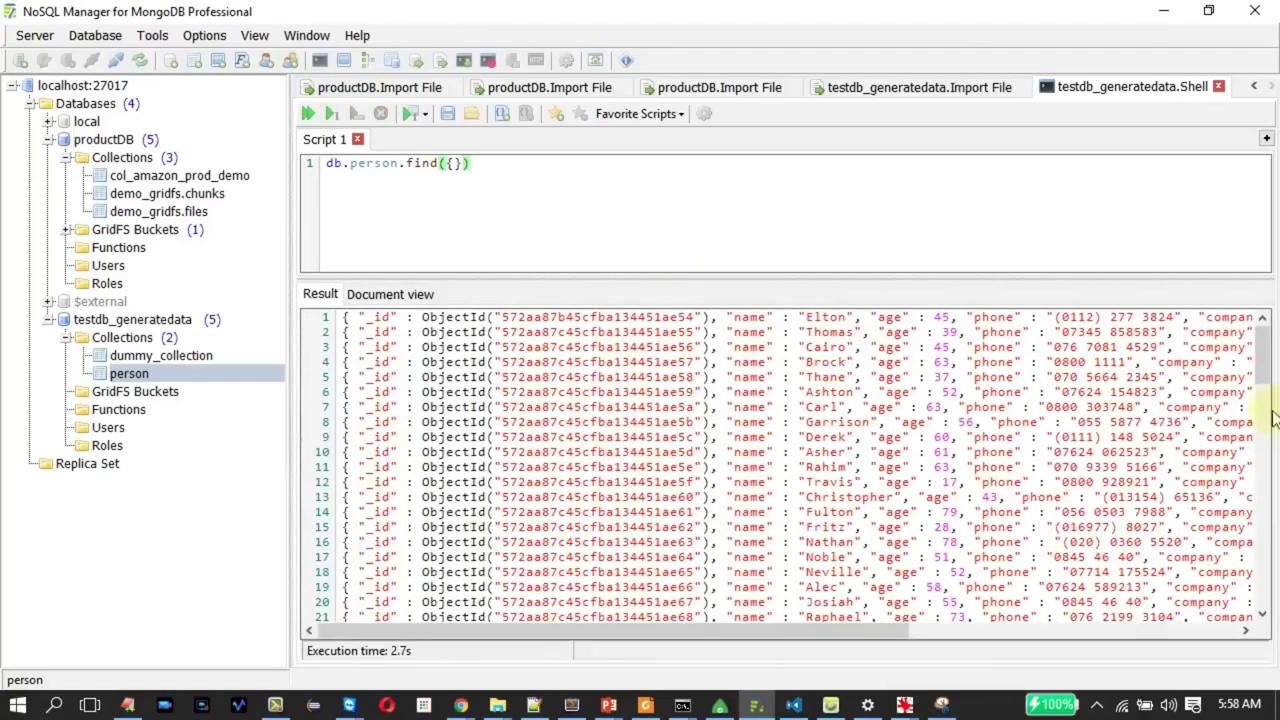
pyautogui.scroll(-20, 1265, 450)
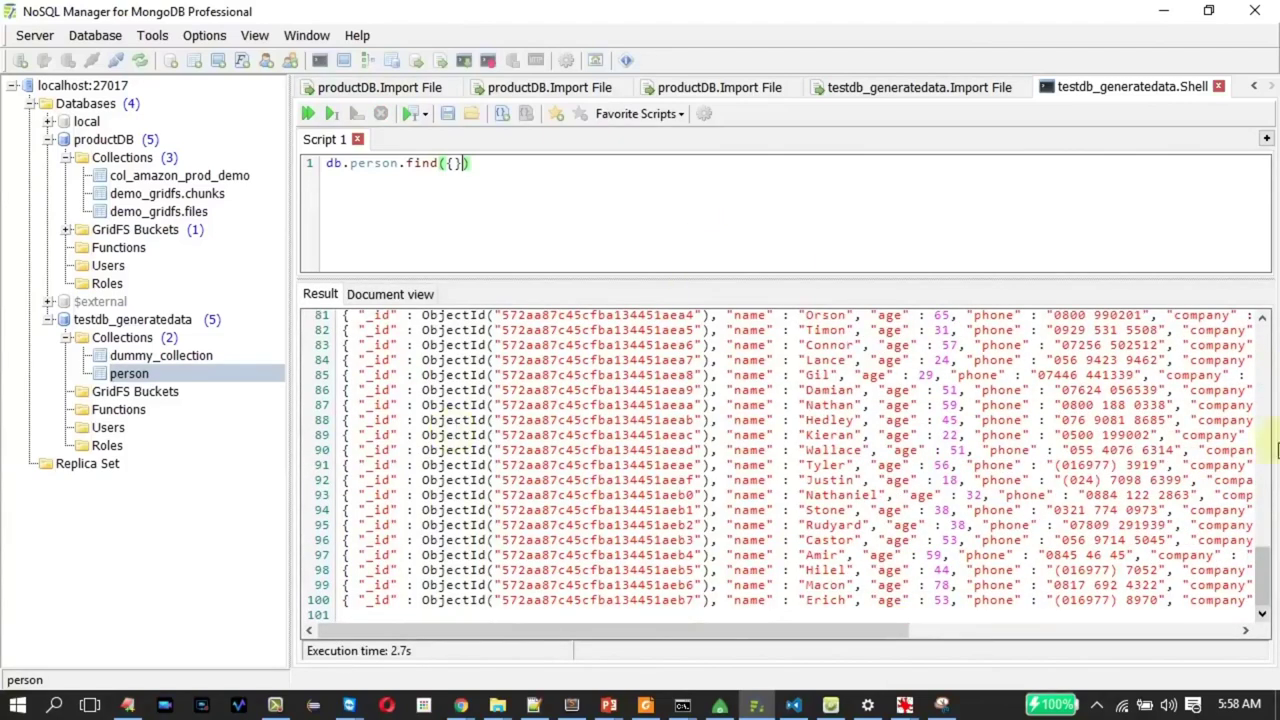
pyautogui.scroll(20, 1265, 450)
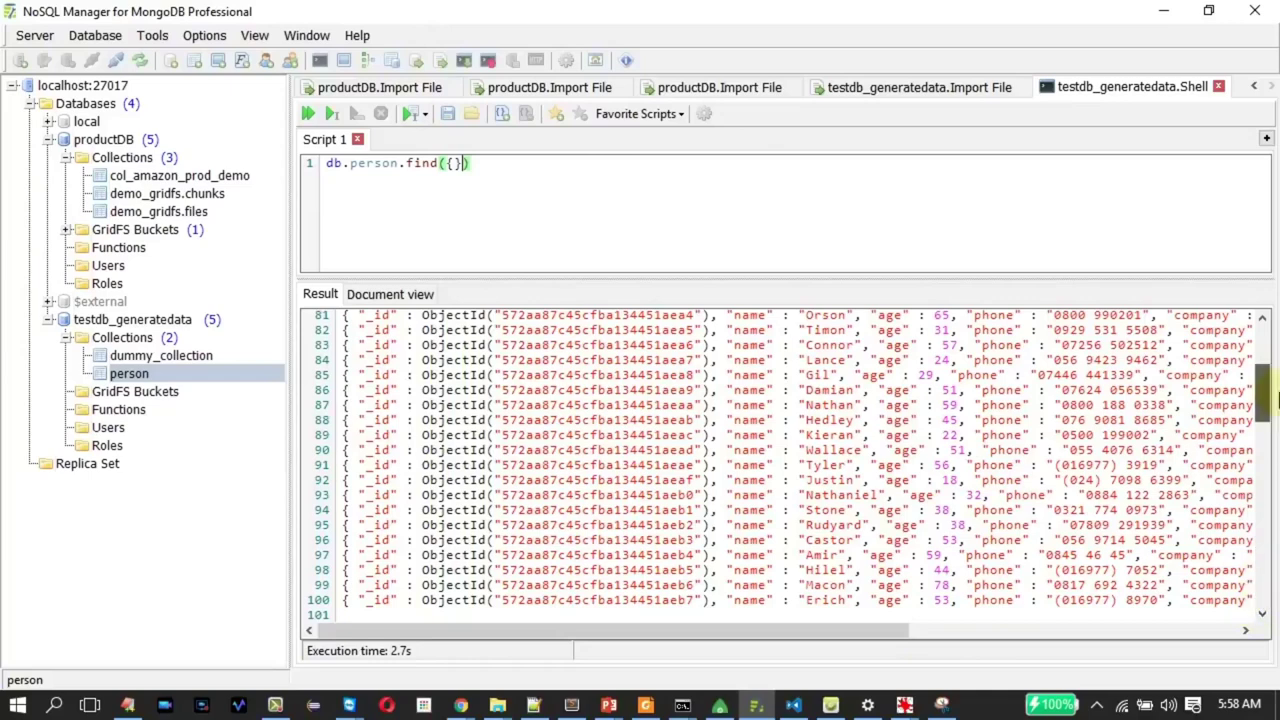
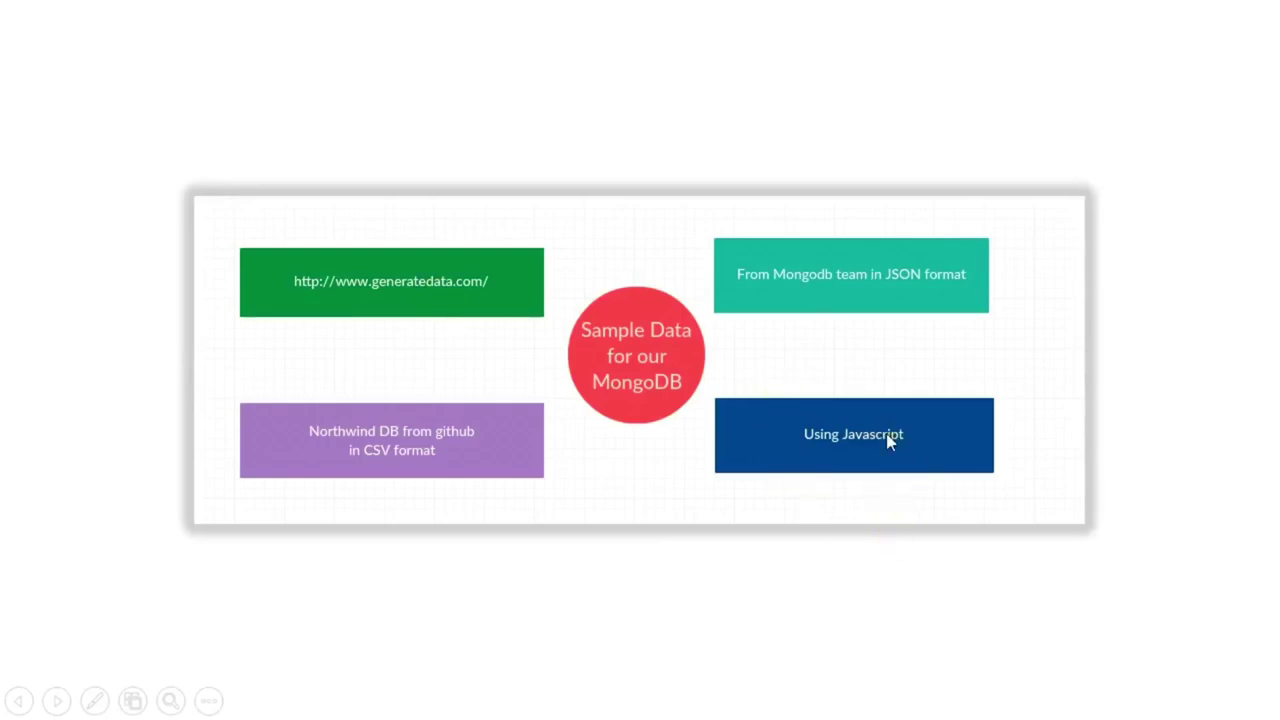
# Switch to Robomongo and create a database named testDB_js on the local_mongodb_connection server
pyautogui.hotkey('alt', 'Tab')
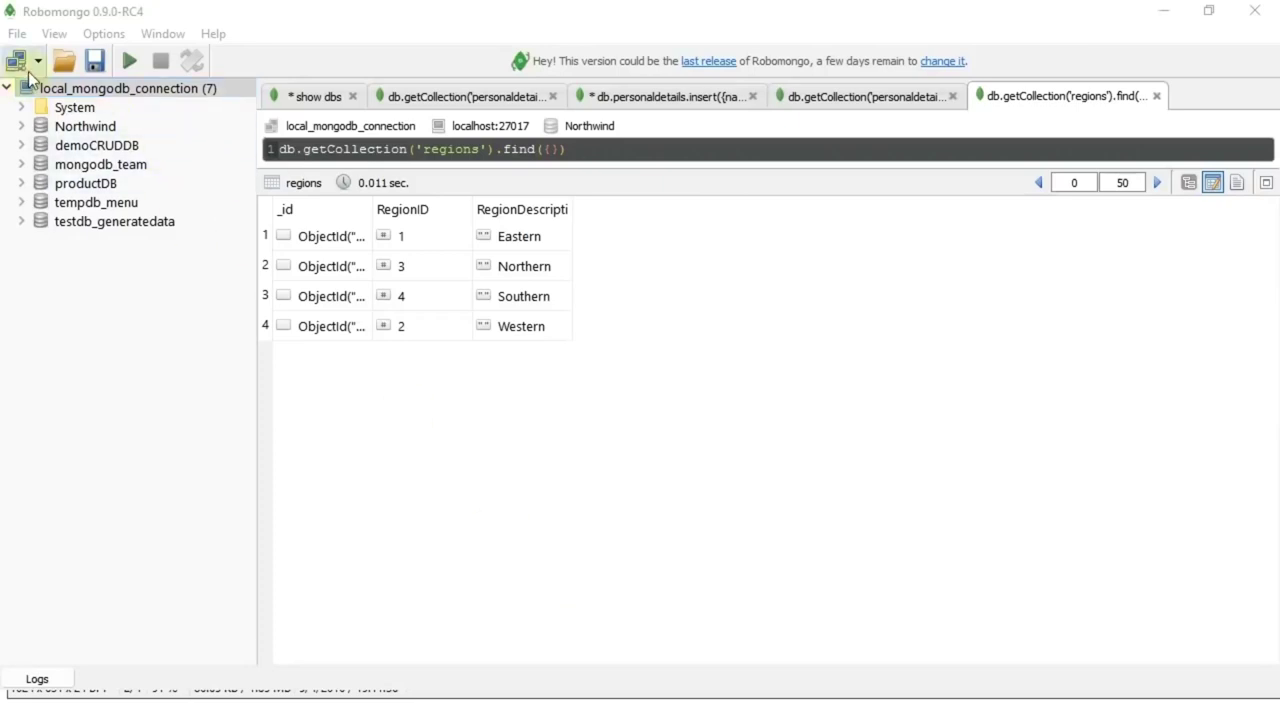
pyautogui.rightClick(129, 90)
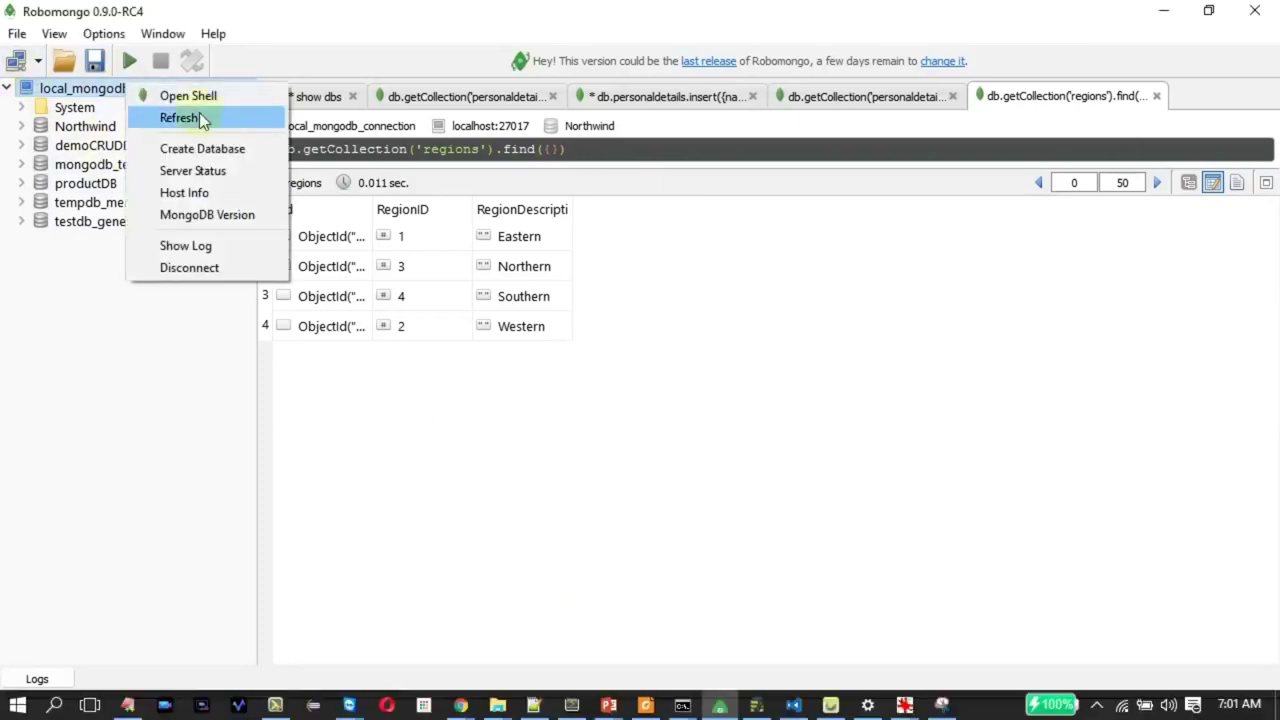
pyautogui.click(200, 148)
pyautogui.write('testDB_')
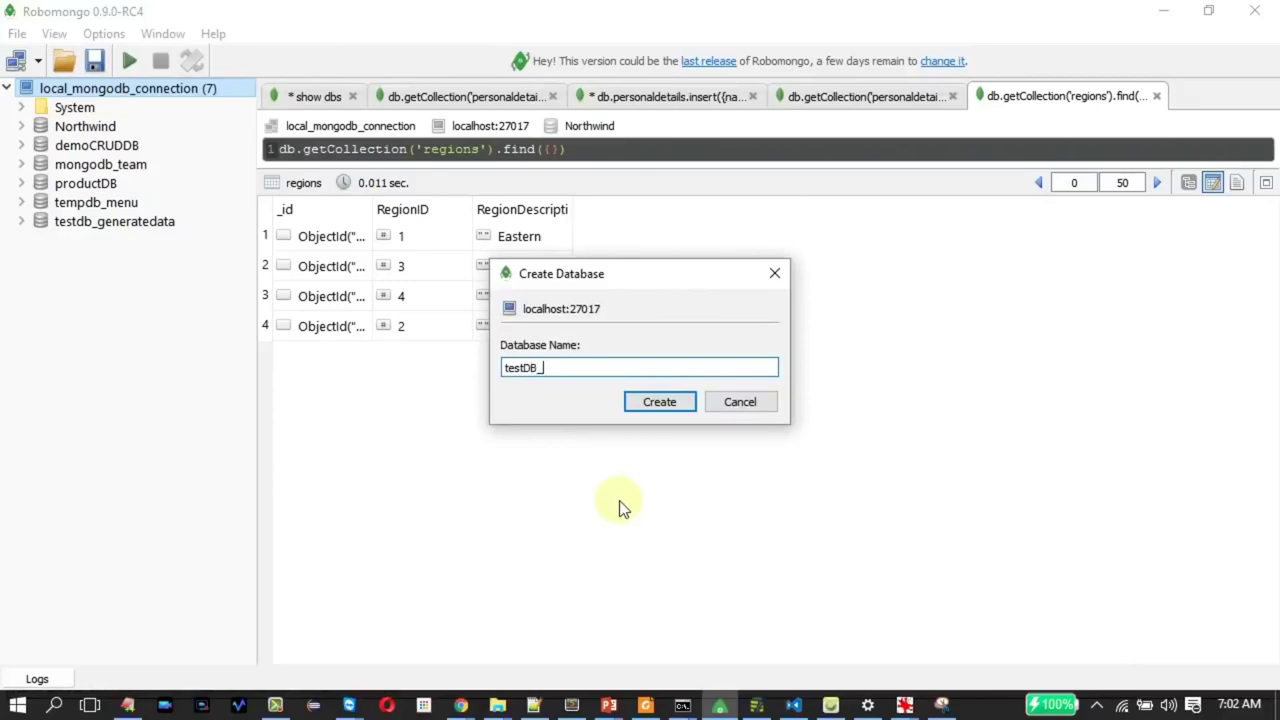
pyautogui.write('js')
pyautogui.press('Return')
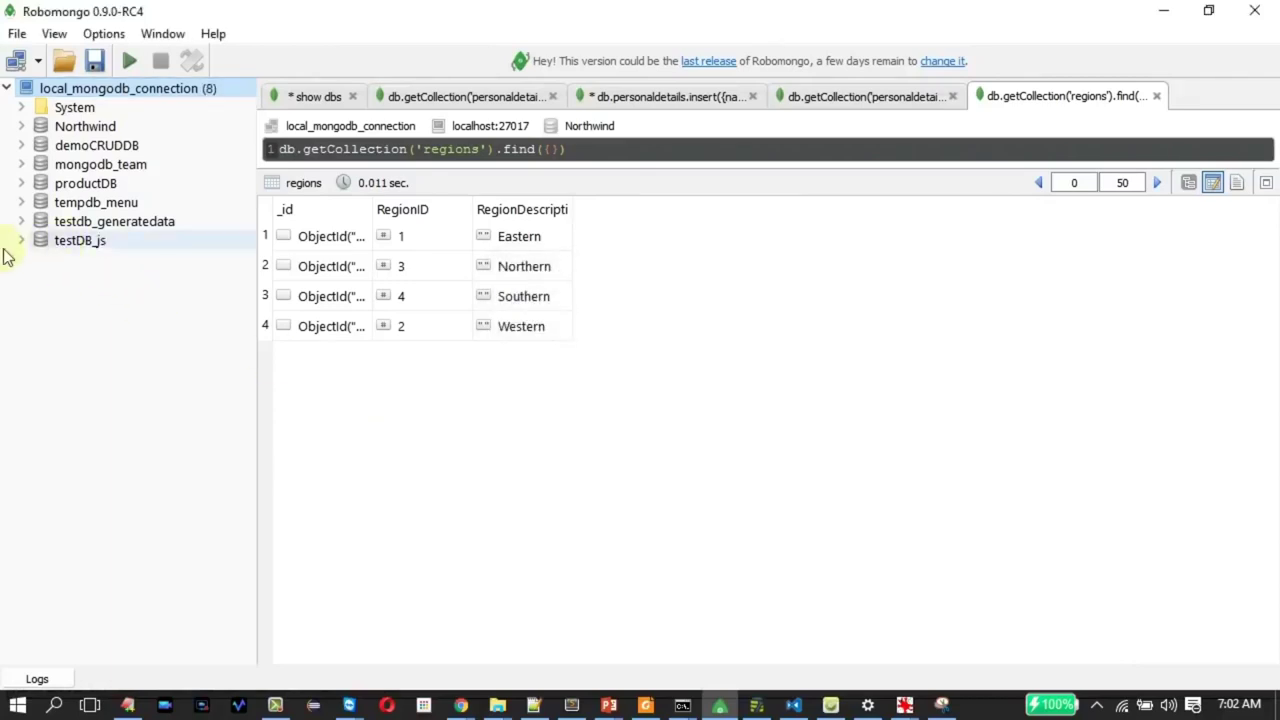
# Create a collection named dummyCollectionNews in the testDB_js database
pyautogui.click(21, 240)
pyautogui.click(55, 262)
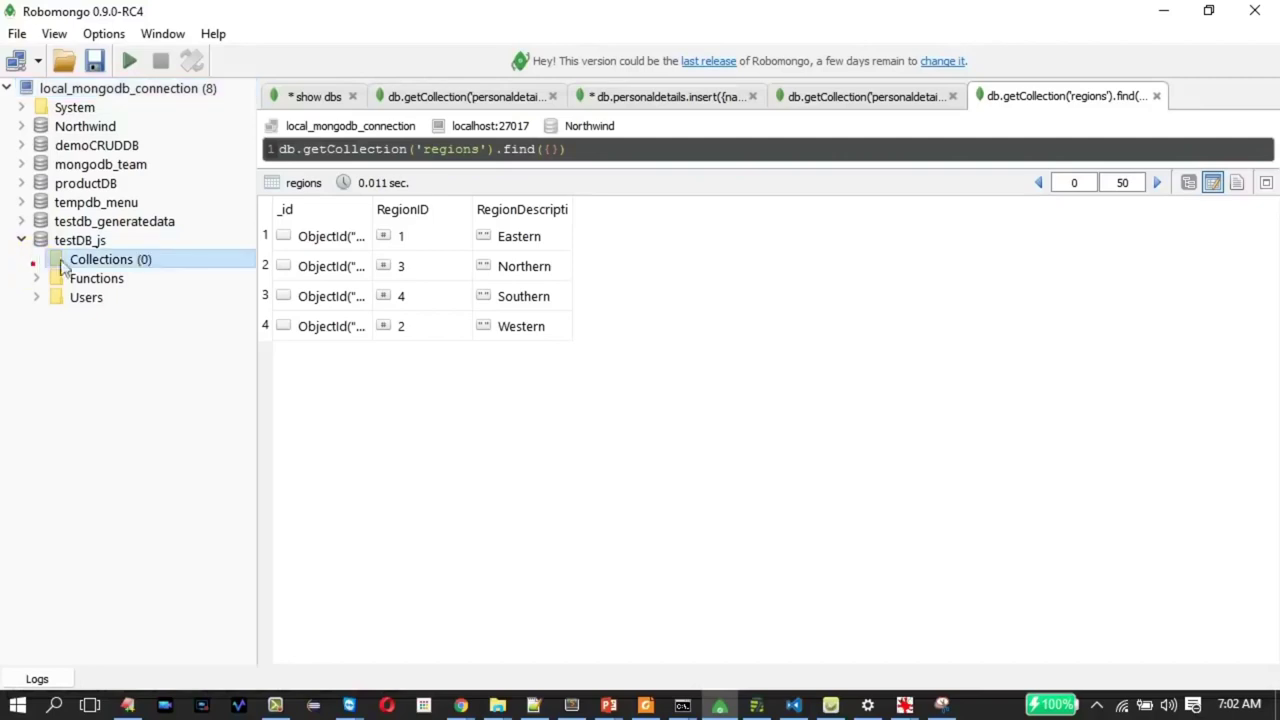
pyautogui.rightClick(90, 262)
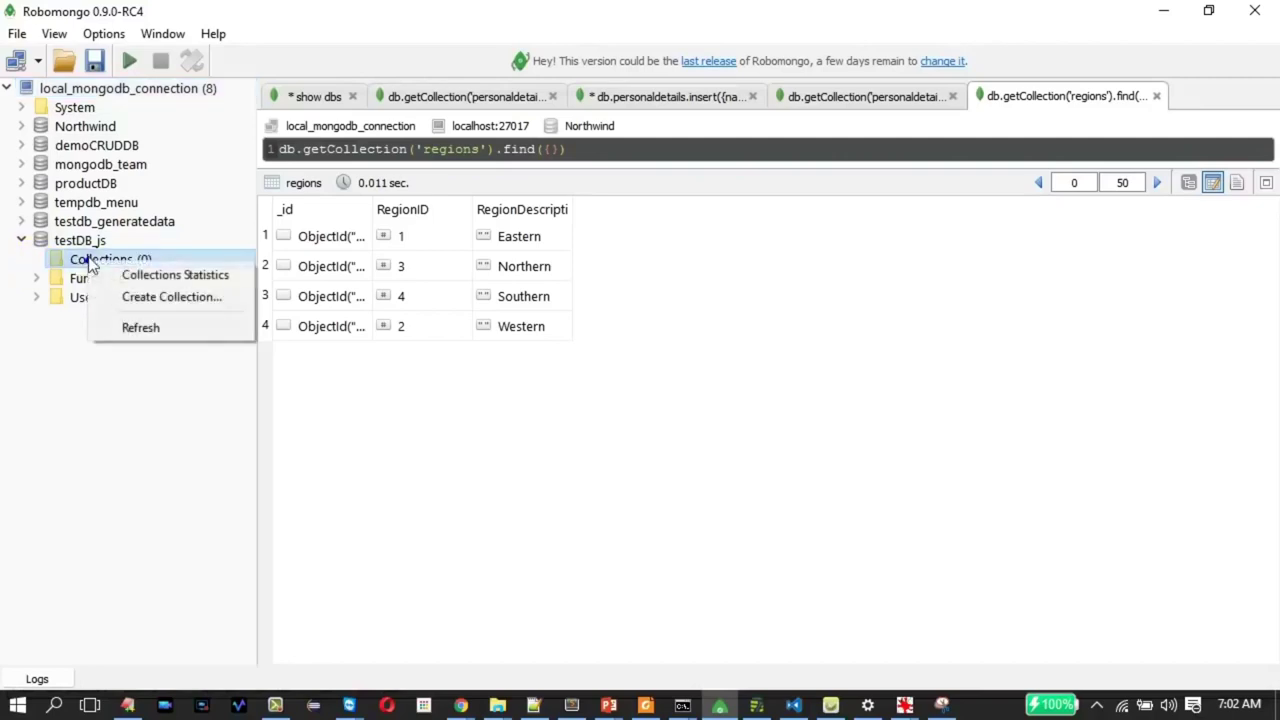
pyautogui.click(135, 299)
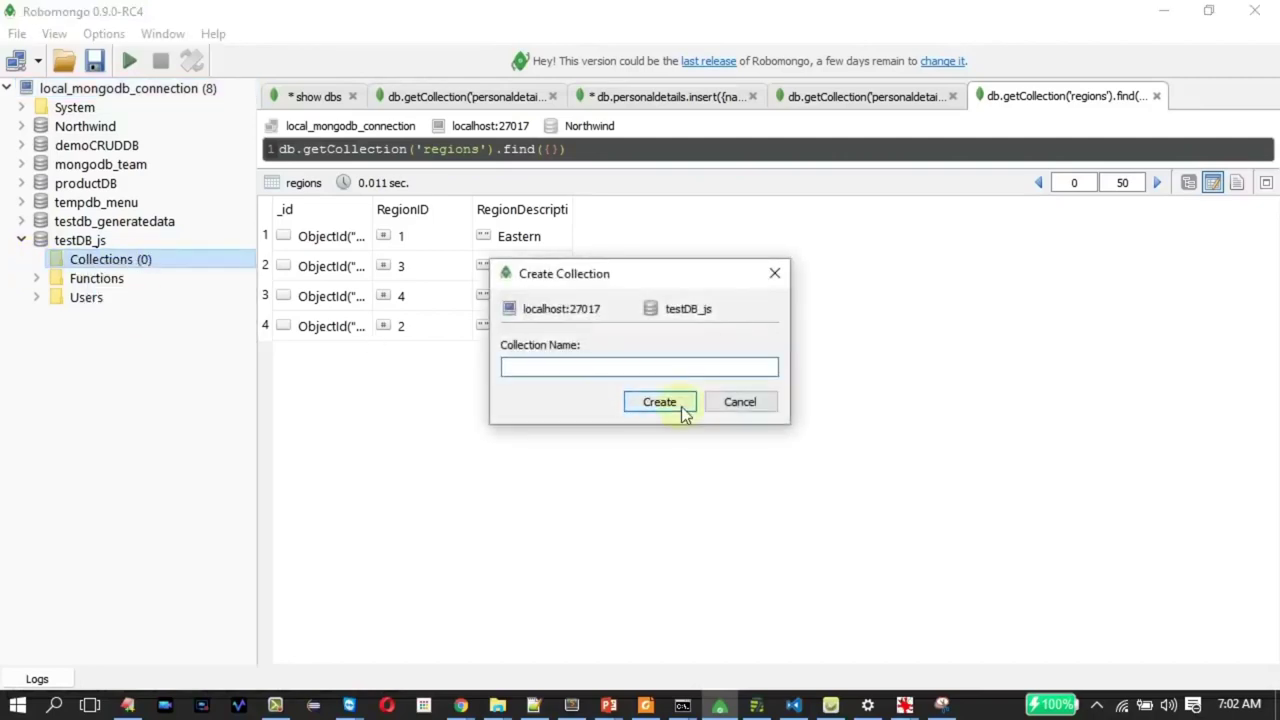
pyautogui.write('dummyCollectionNews')
pyautogui.click(659, 402)
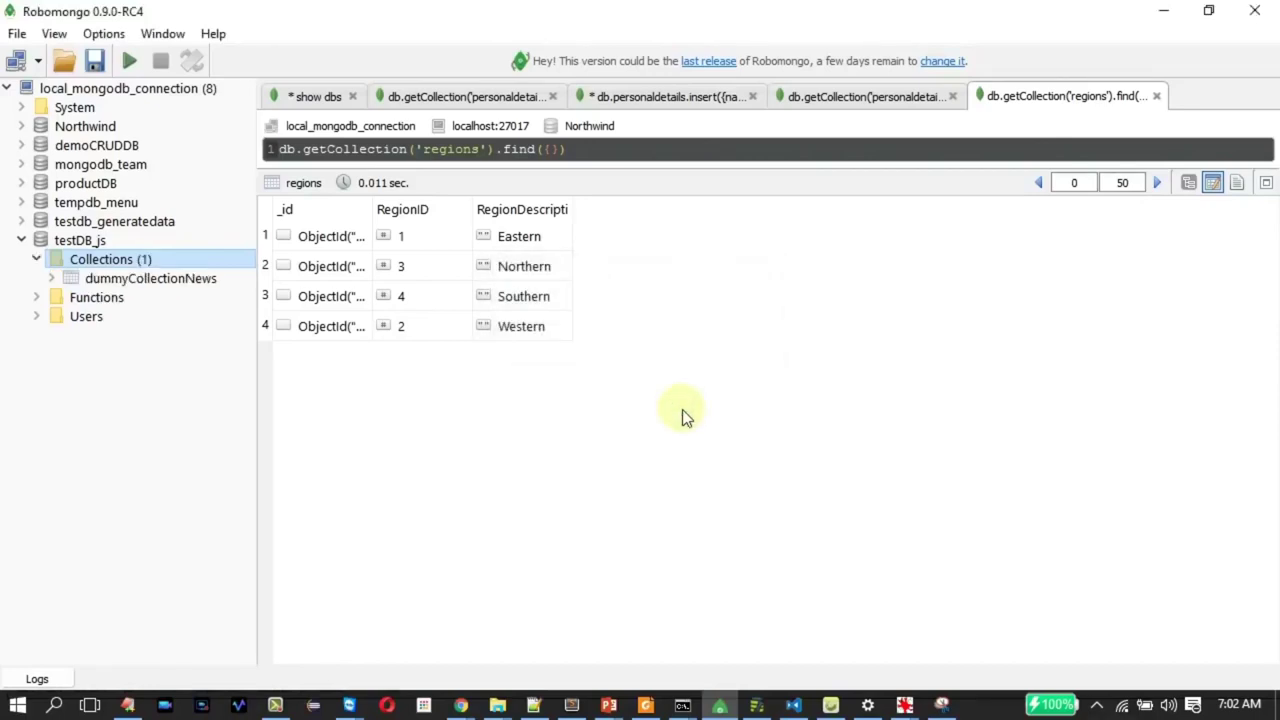
# Open a query shell on the dummyCollectionNews collection and clear its default find query
pyautogui.doubleClick(150, 278)
pyautogui.moveTo(664, 150); pyautogui.dragTo(224, 155)
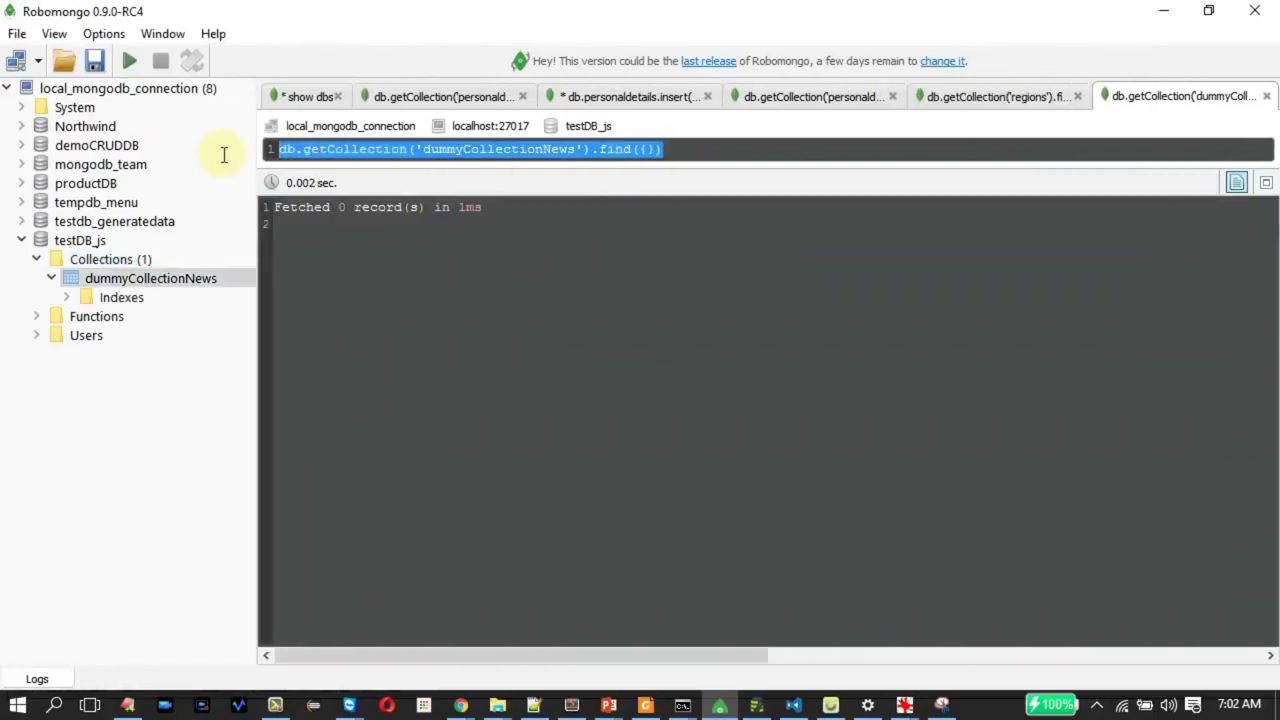
pyautogui.press('Delete')
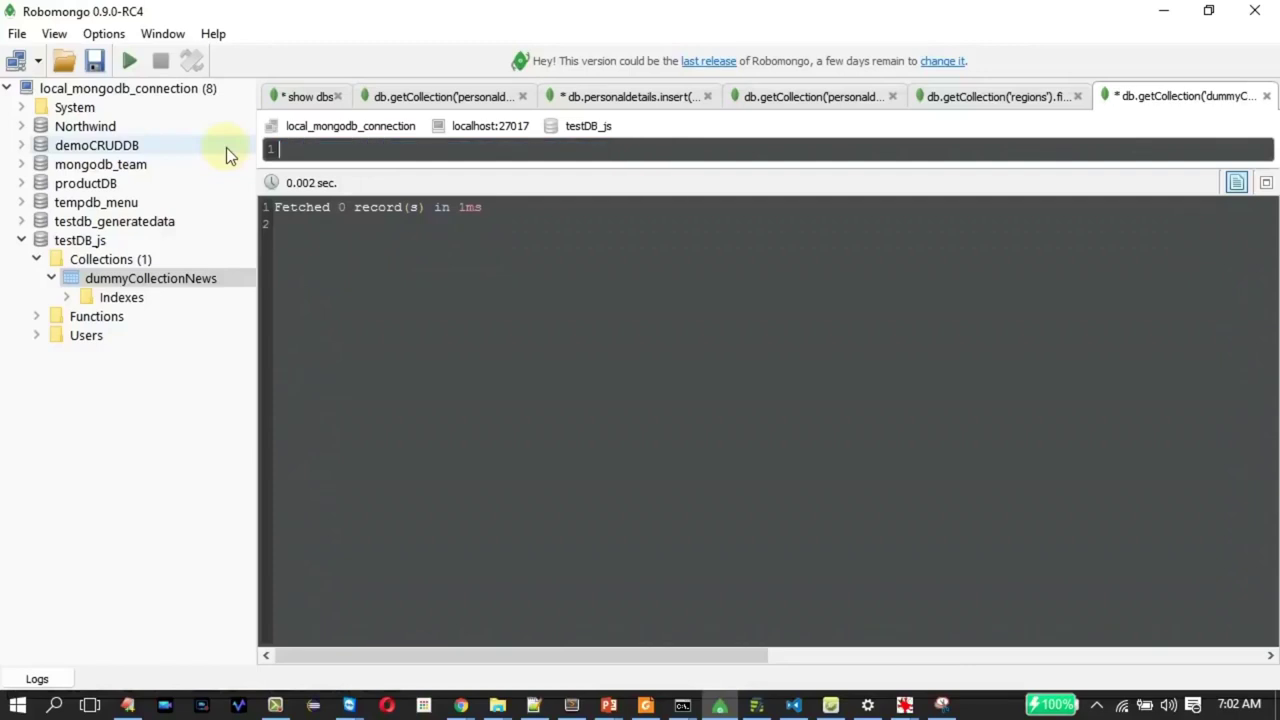
# Write an empty JavaScript loop, for(i=0;i<10000;i++){ }, in the query editor
pyautogui.write('for()')
pyautogui.write('{ }')
pyautogui.press('Left')
pyautogui.press('Left')
pyautogui.press('Left')
pyautogui.press('Left')
pyautogui.write('i=0;i<')
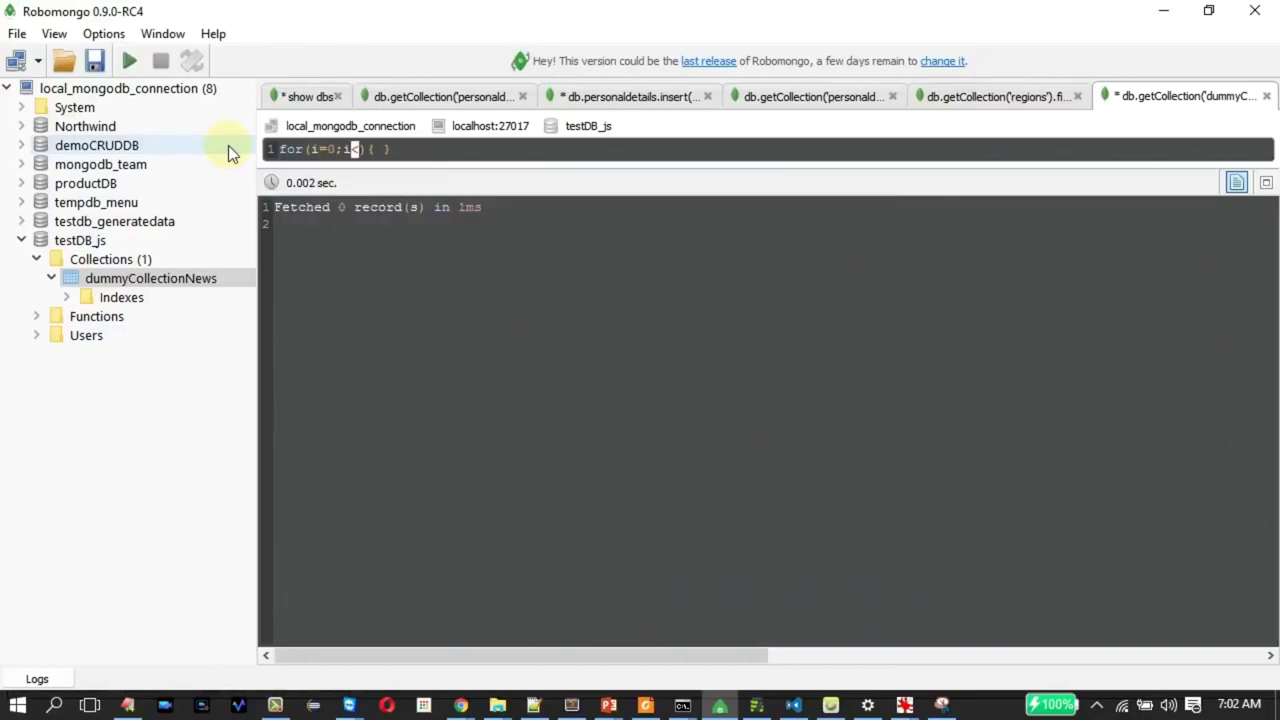
pyautogui.write('10000;i++')
pyautogui.press('Right')
pyautogui.press('Right')
pyautogui.press('Left')
# Add a db.dummyCollectionNews.insert({}); call with an empty document inside the loop body
pyautogui.write('db.')
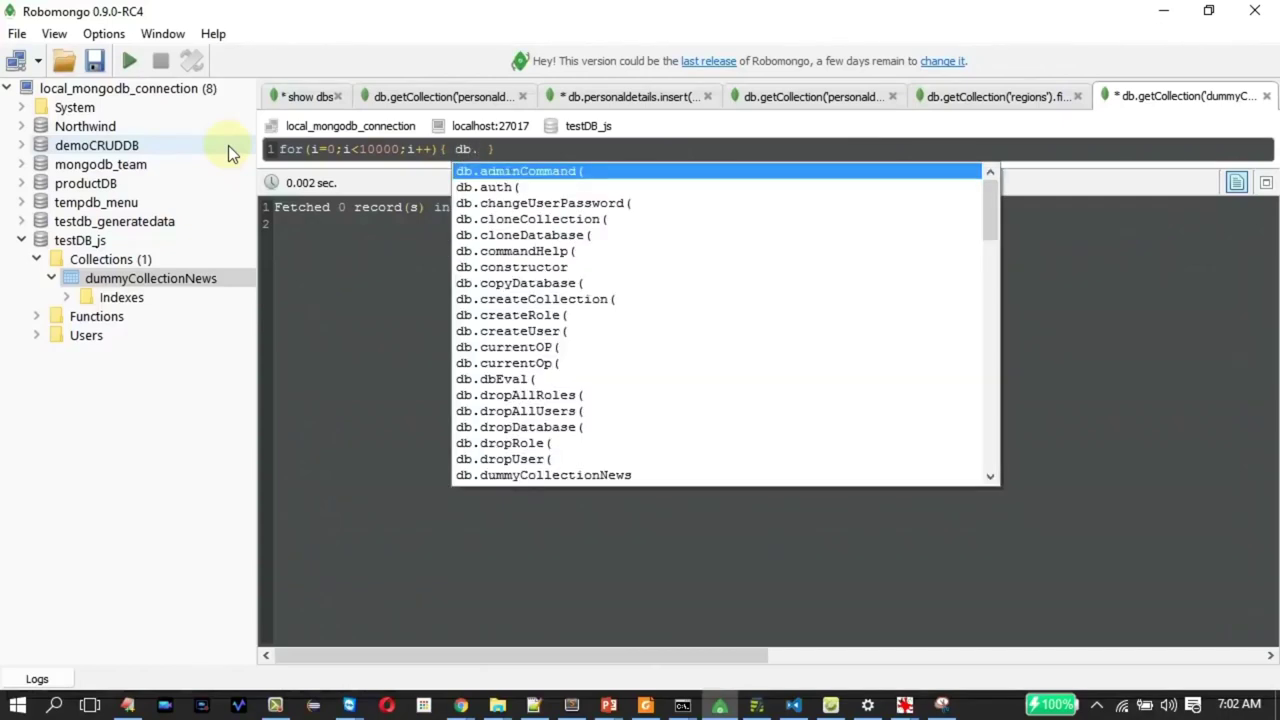
pyautogui.write('du')
pyautogui.press('Return')
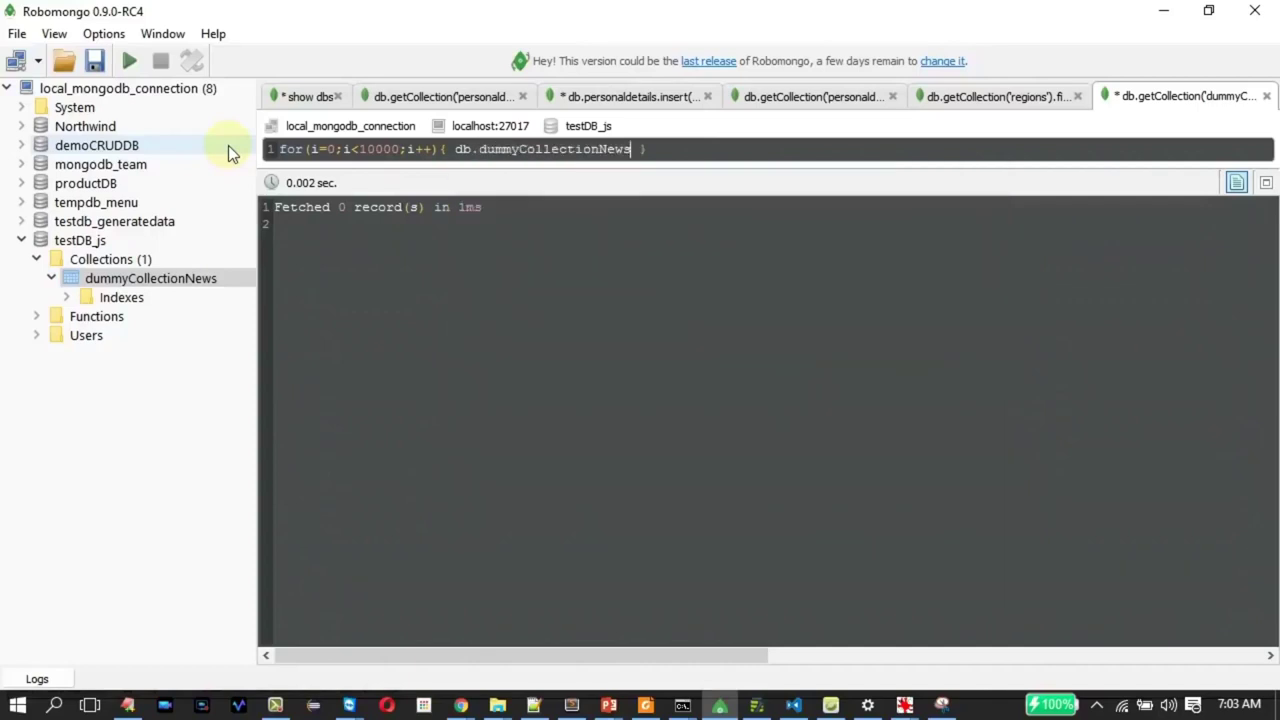
pyautogui.write('.in')
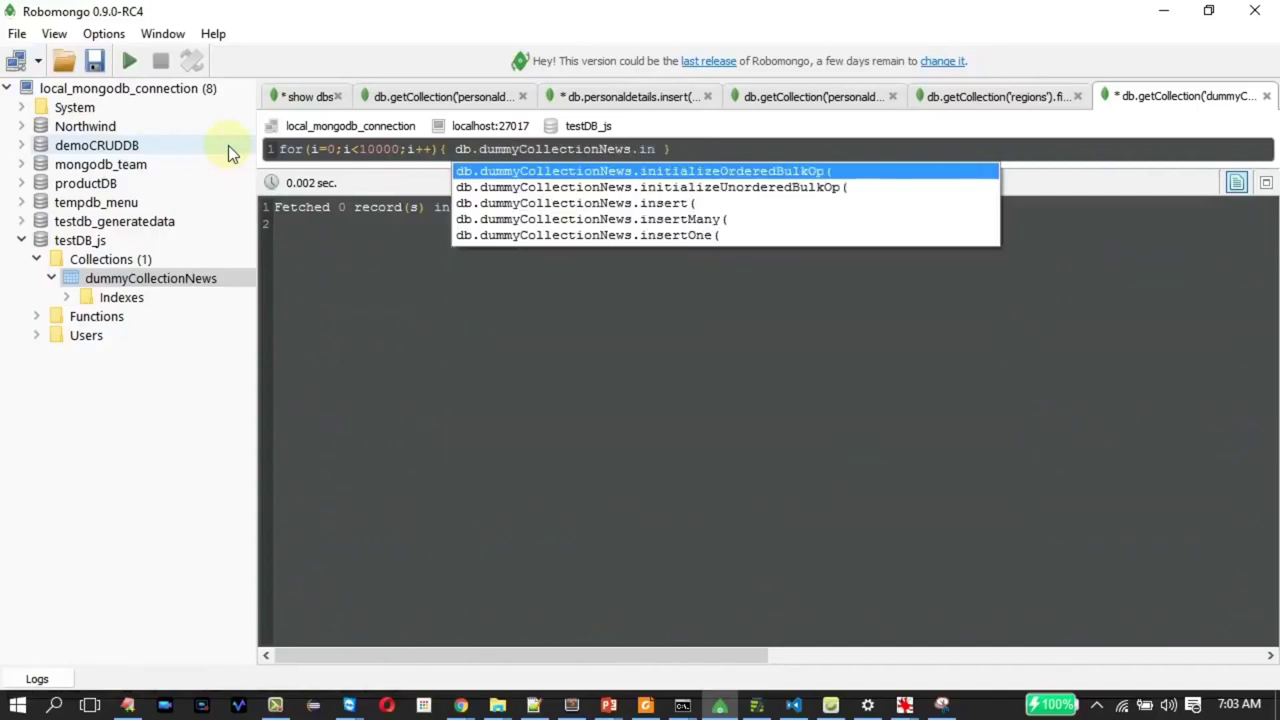
pyautogui.write('ser')
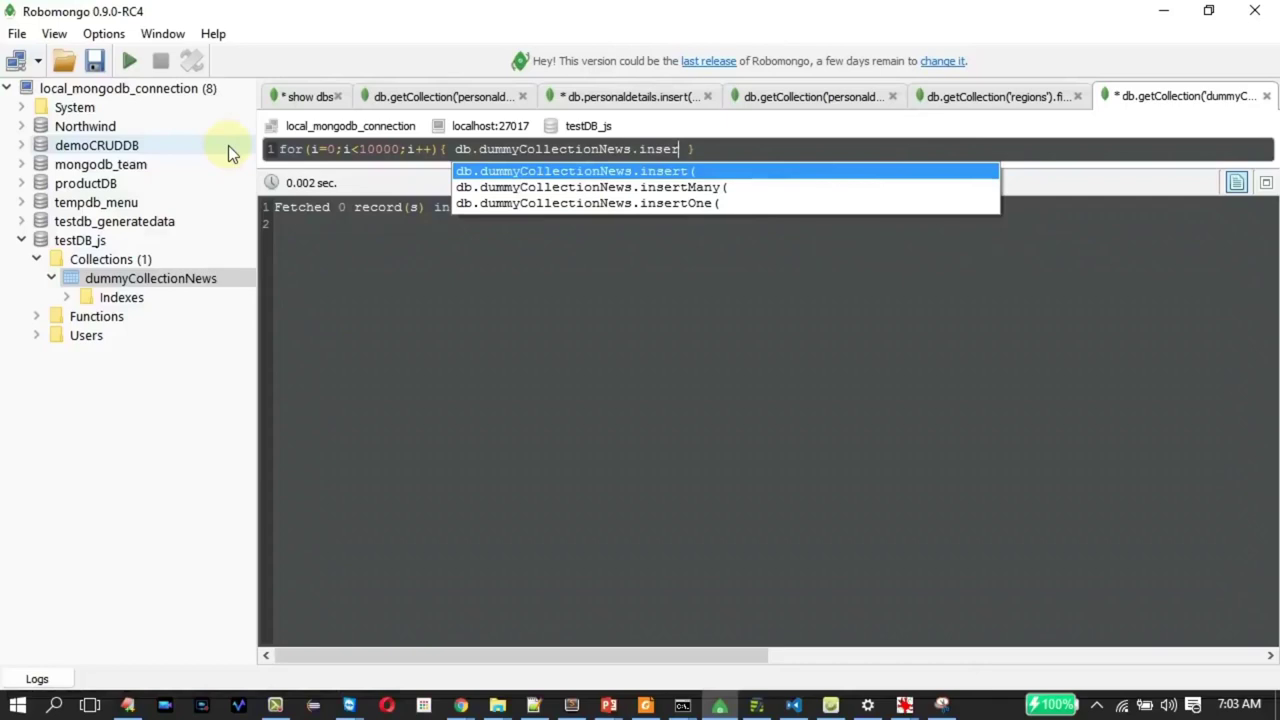
pyautogui.press('Return')
pyautogui.press('Right')
pyautogui.write('}')
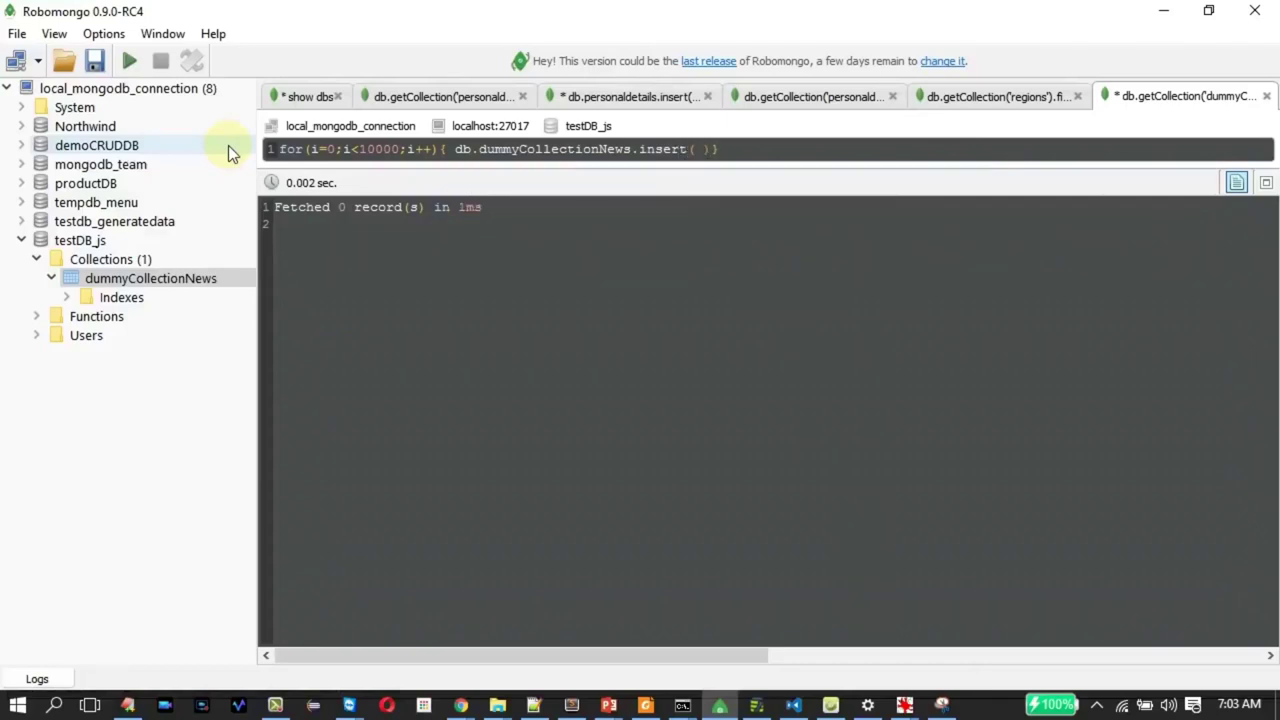
pyautogui.write(';')
pyautogui.press('Left')
pyautogui.write('{')
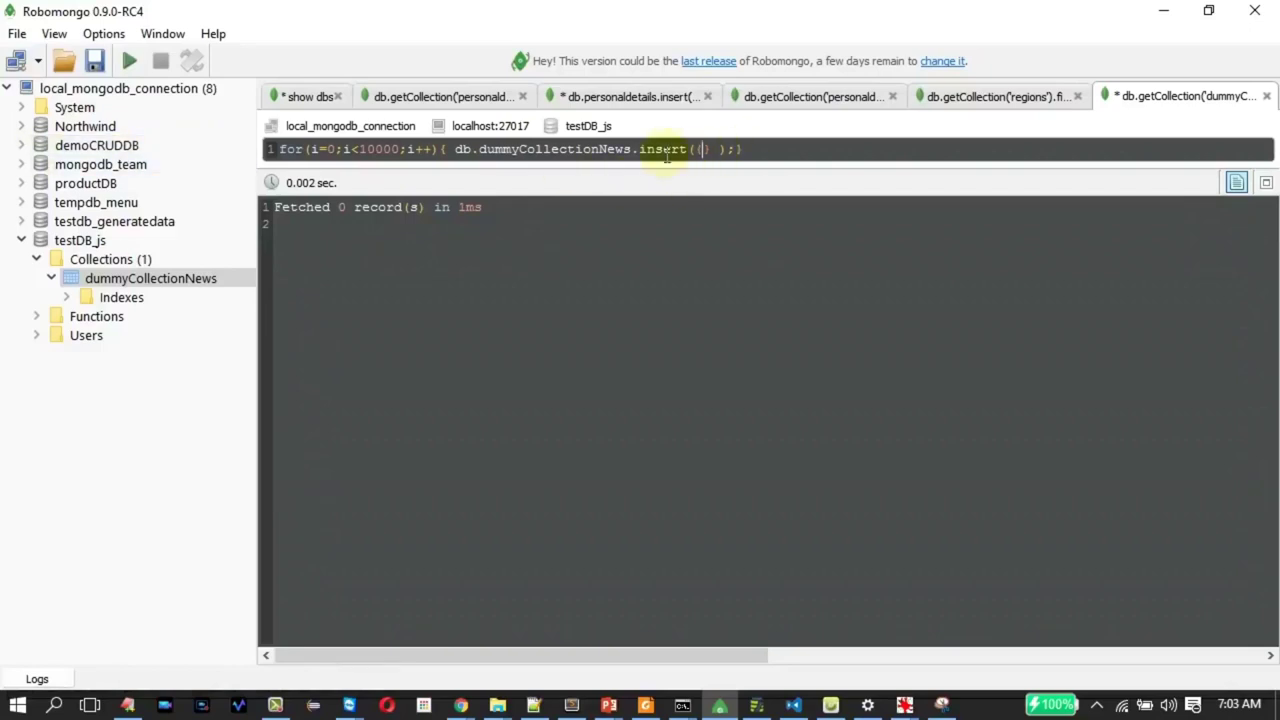
# Fill the inserted document with title:"Tesla 3 Released" and views:899997, and run the loop script
pyautogui.write('title')
pyautogui.write(':""')
pyautogui.write('Tesla 3 ')
pyautogui.write('Released"')
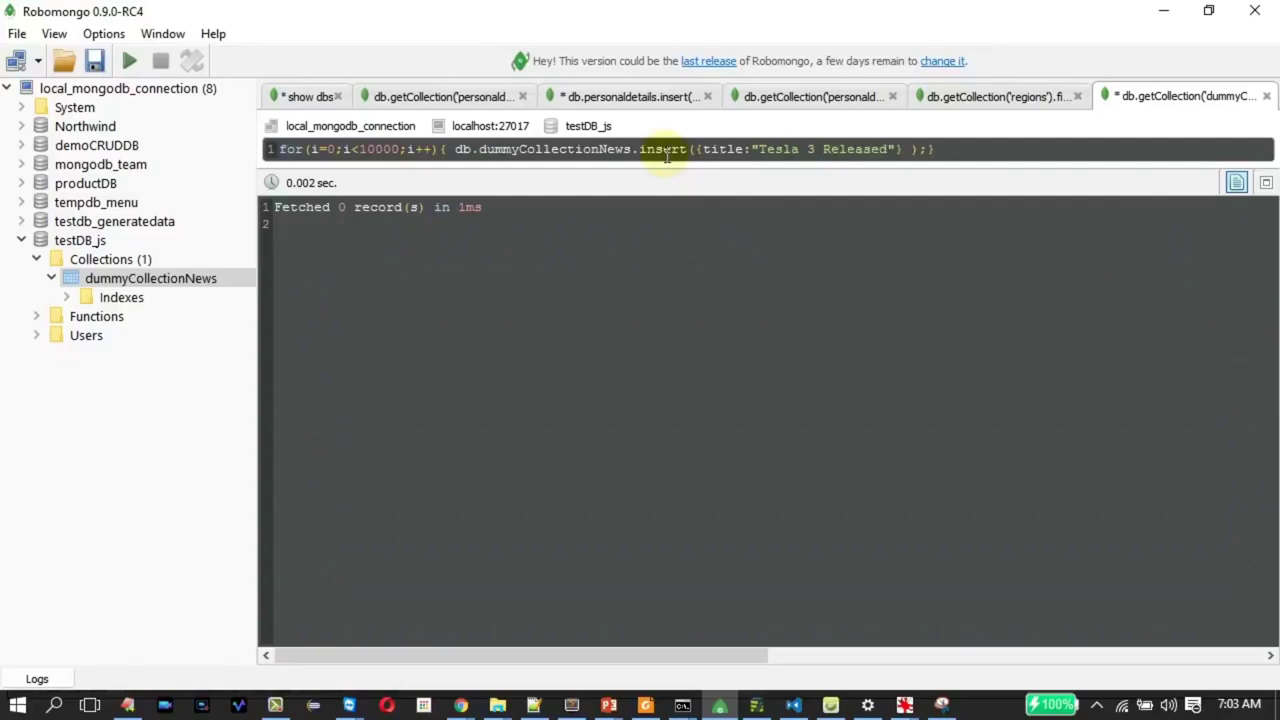
pyautogui.write(',views:899997')
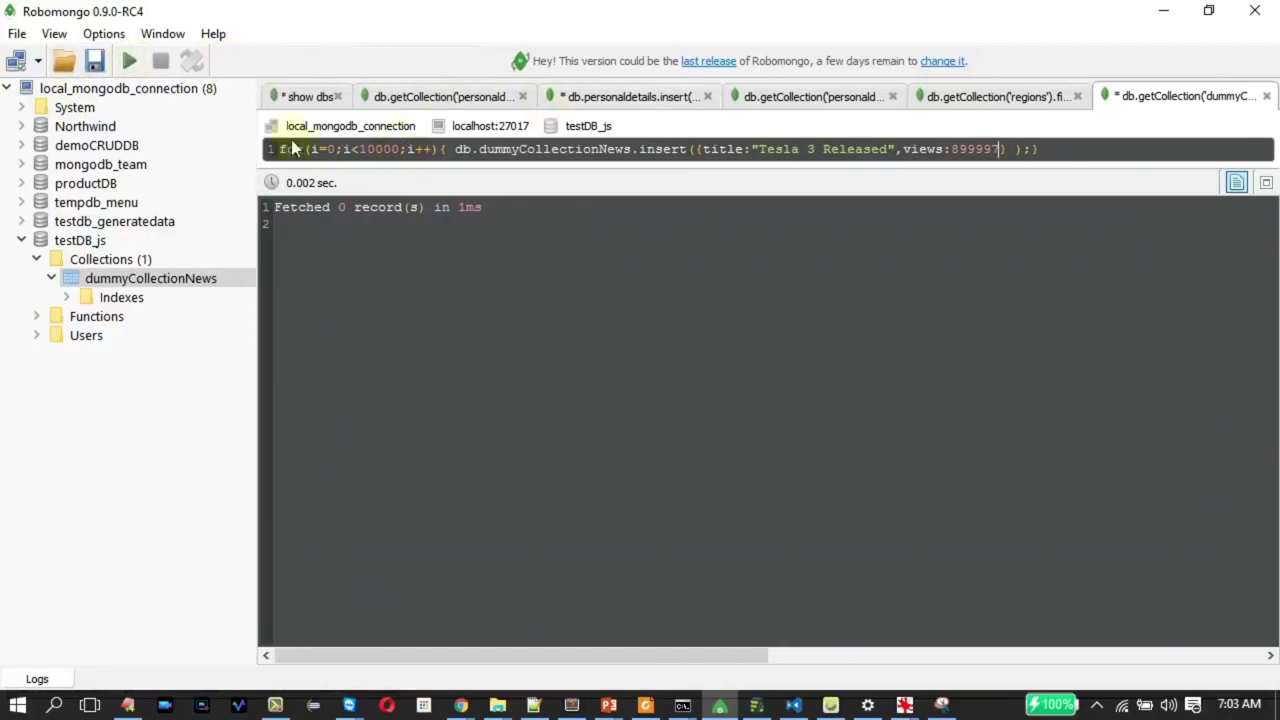
pyautogui.click(130, 63)
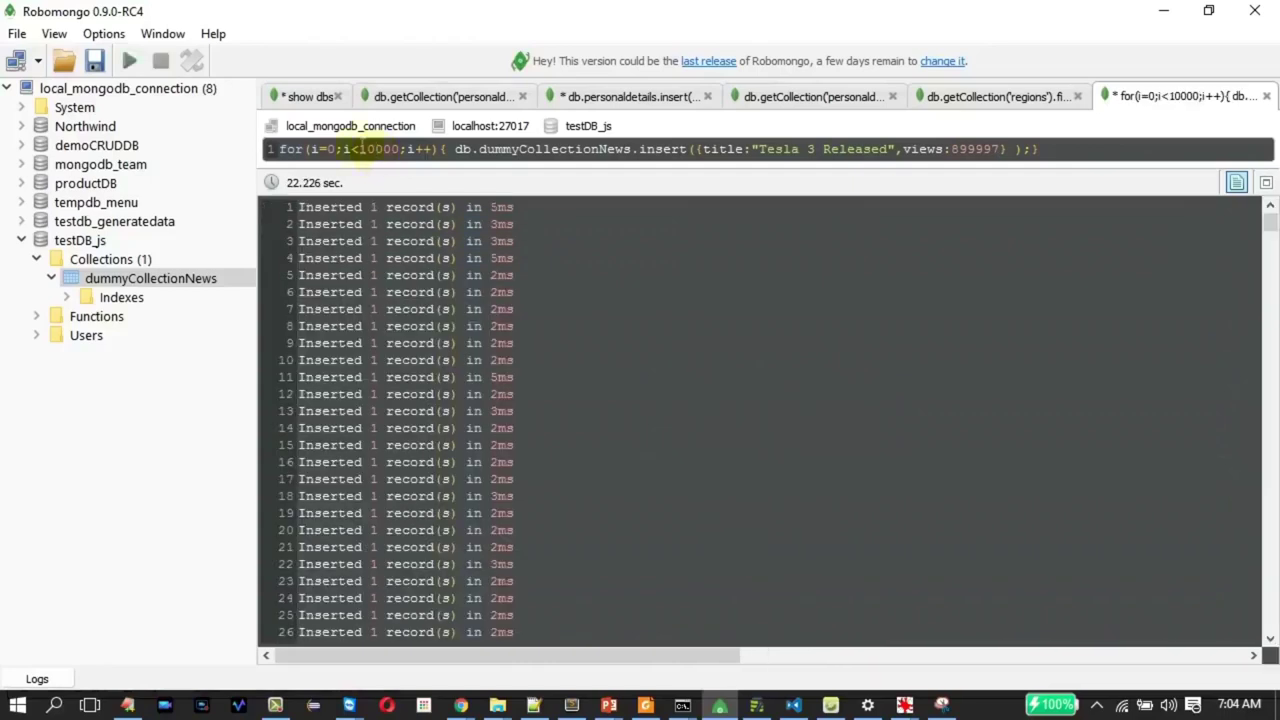
# View the documents of dummyCollectionNews and rerun the find query with .limit(2) appended
pyautogui.rightClick(183, 278)
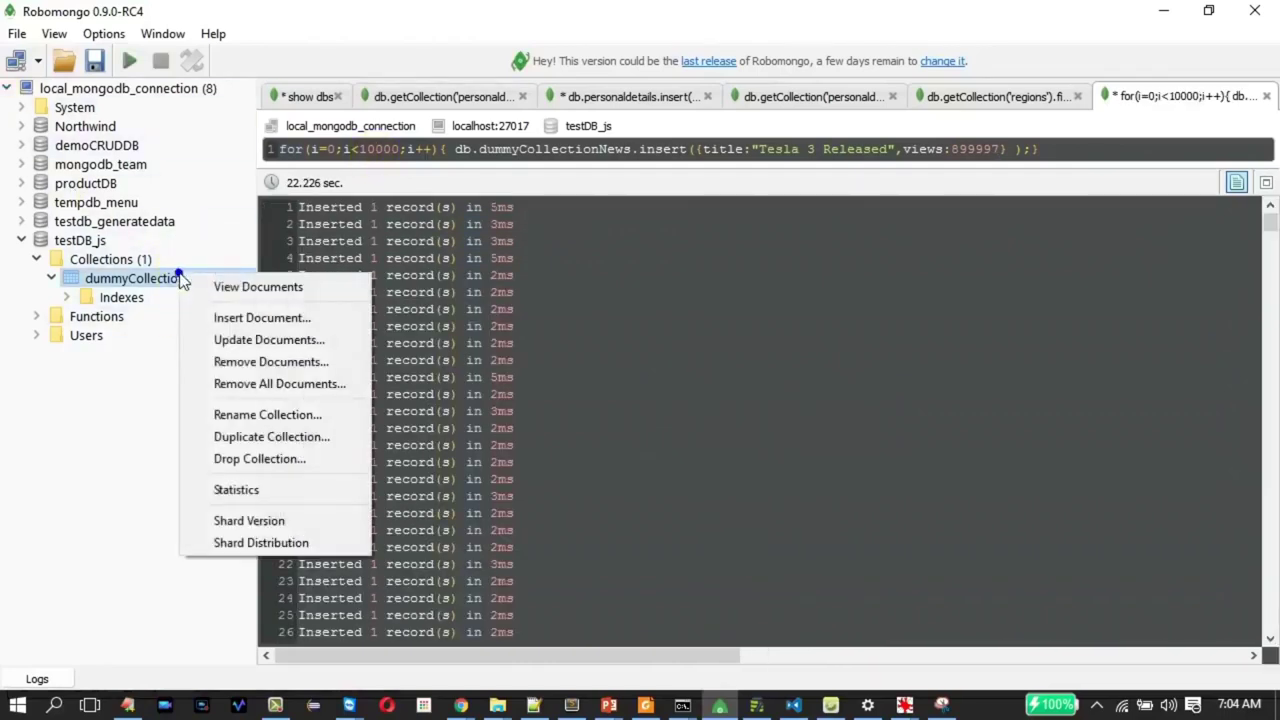
pyautogui.click(229, 288)
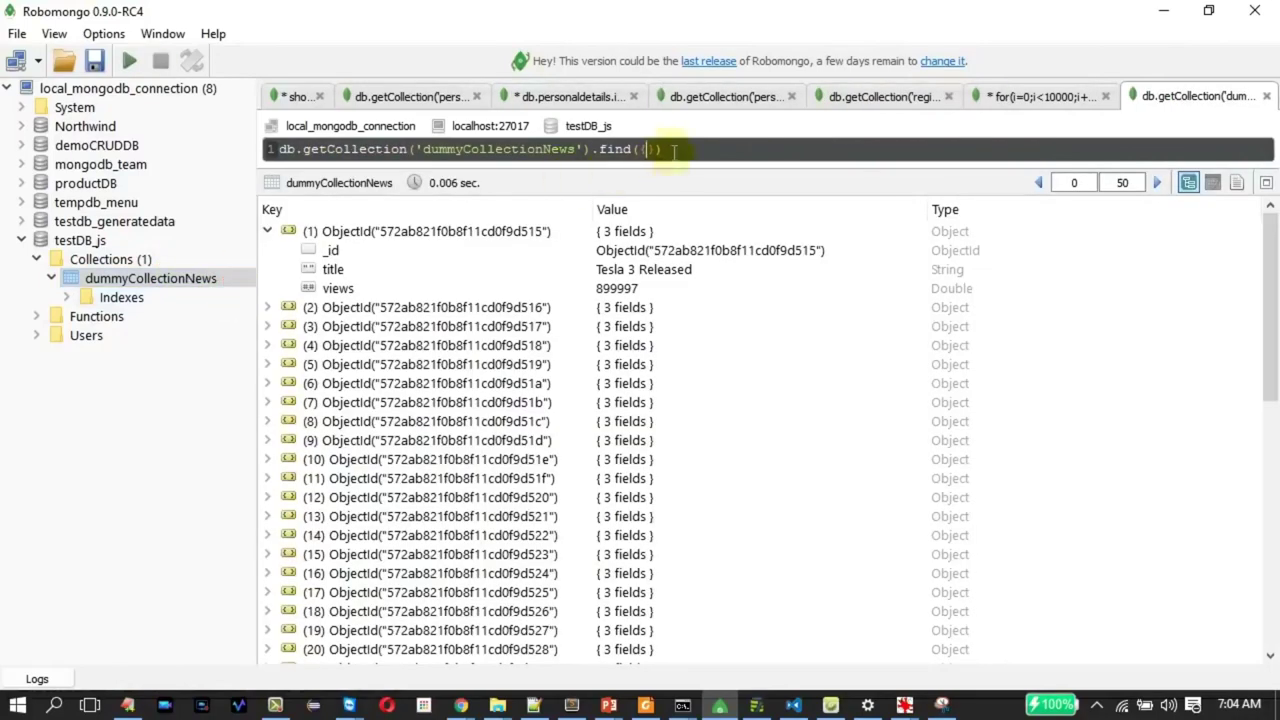
pyautogui.write('.lim')
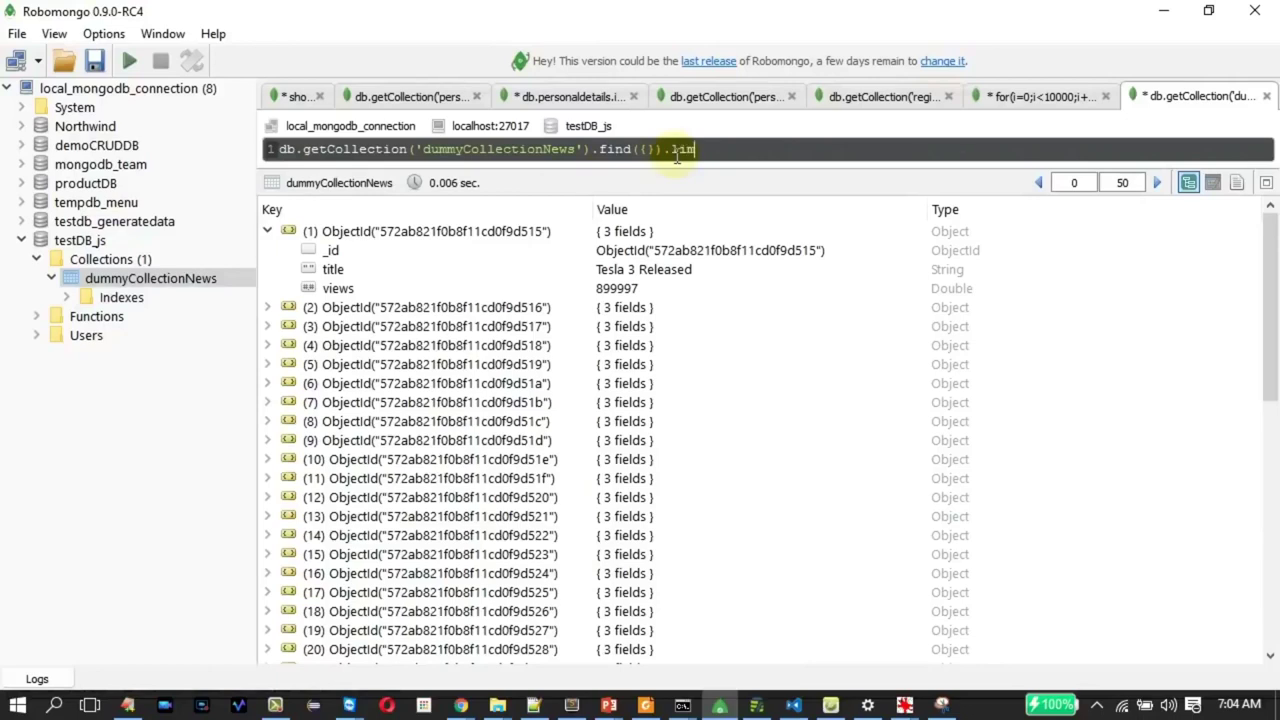
pyautogui.write('it(2)')
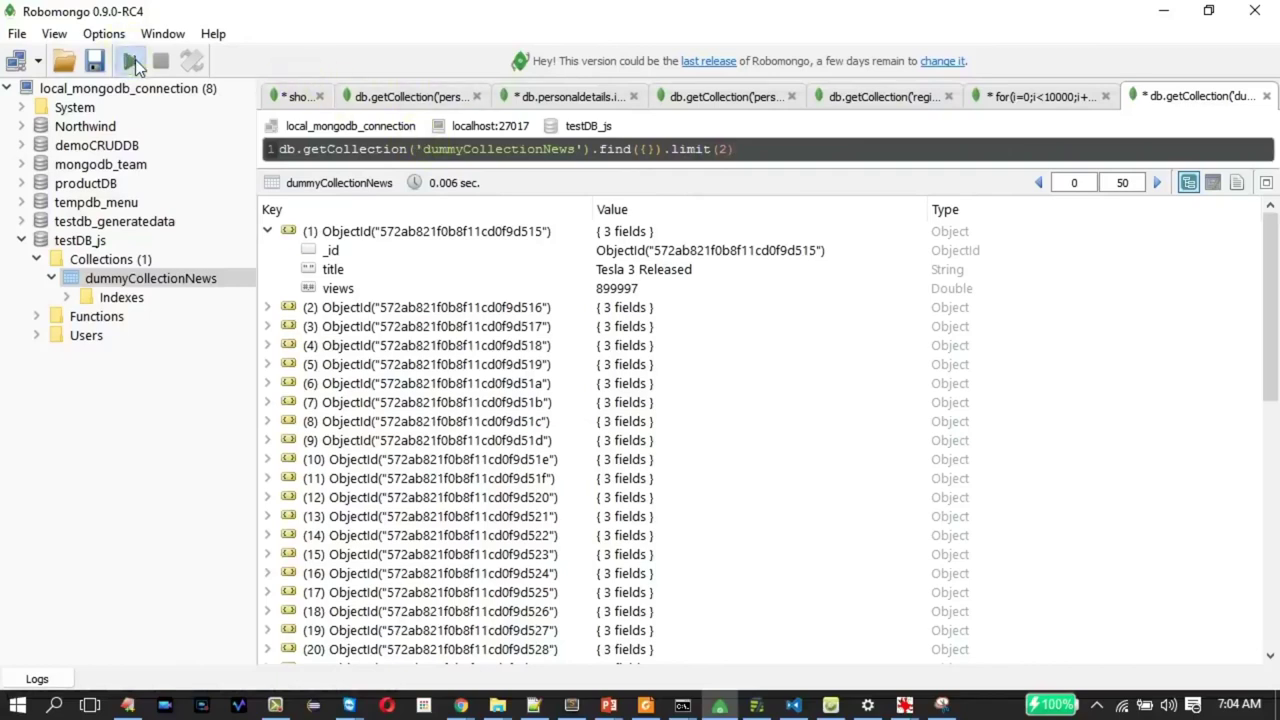
pyautogui.click(129, 60)
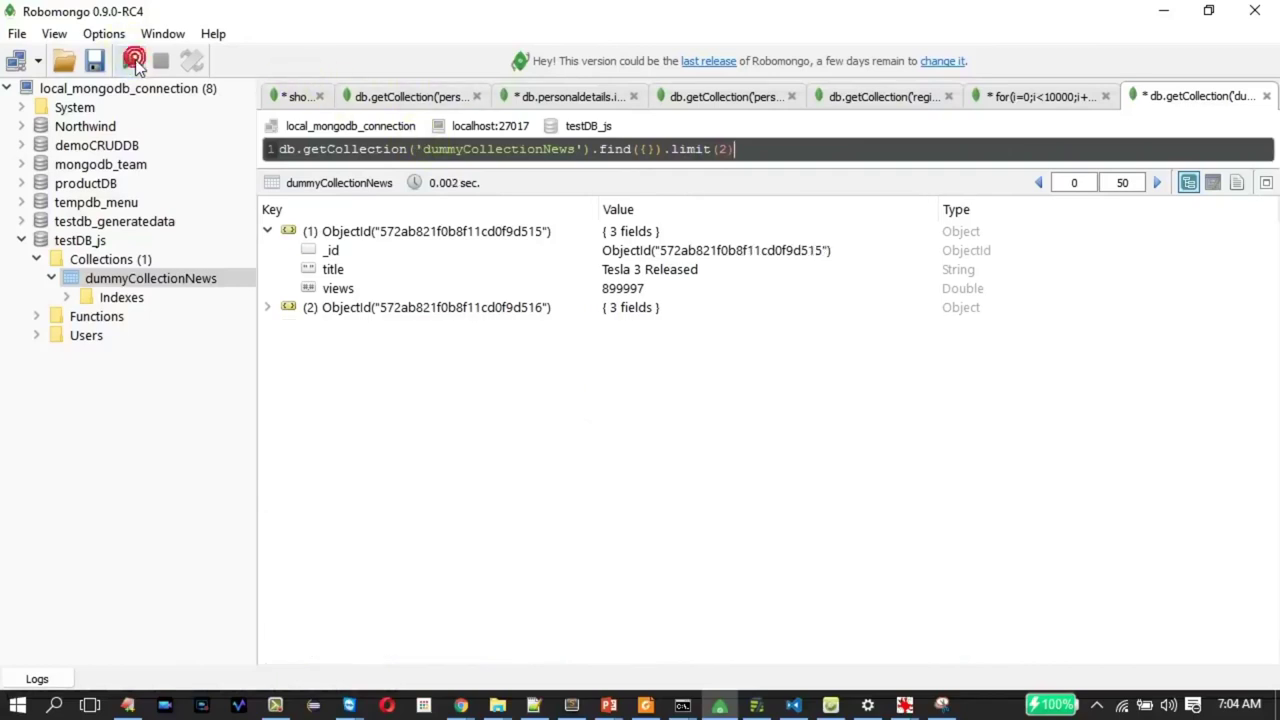
# Show the dummyCollectionNews query results as JSON text and examine the two returned documents
pyautogui.click(1237, 183)
pyautogui.moveTo(397, 360); pyautogui.dragTo(283, 308)
pyautogui.click(445, 395)
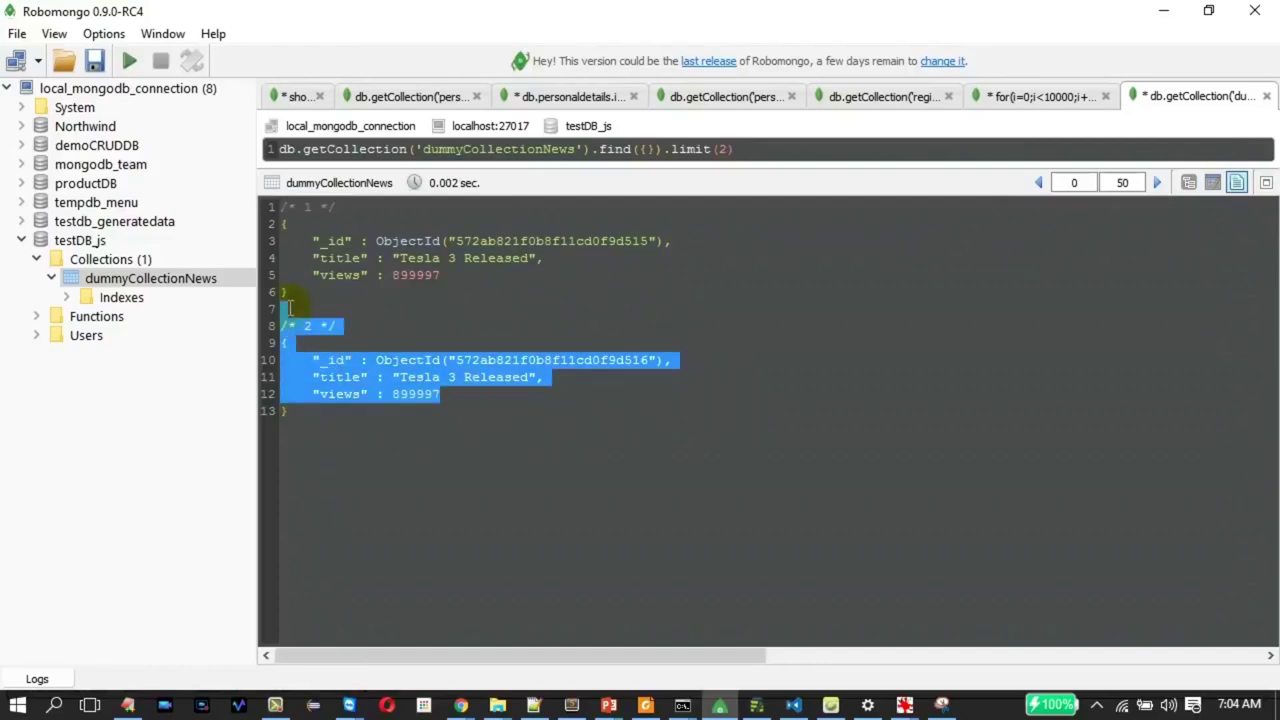
pyautogui.moveTo(293, 225); pyautogui.dragTo(336, 297)
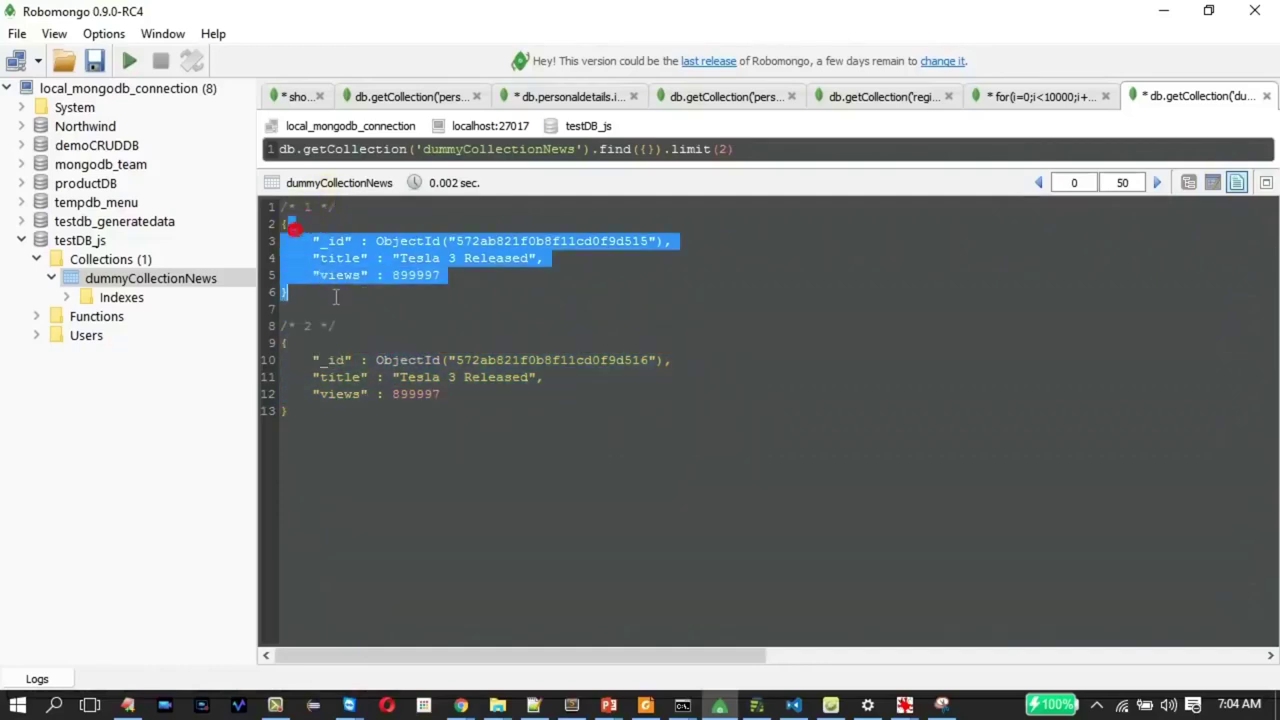
pyautogui.click(332, 297)
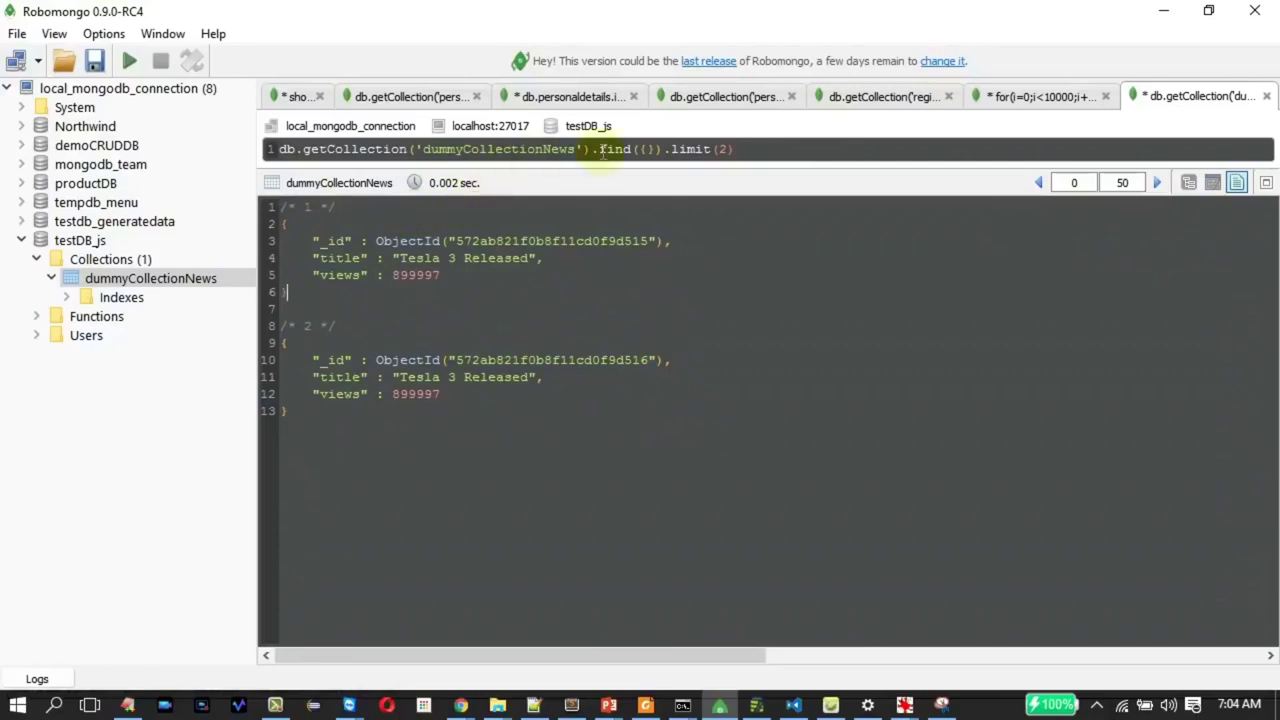
# Review the for-loop insert script and return to the dummyCollectionNews find query
pyautogui.click(1006, 104)
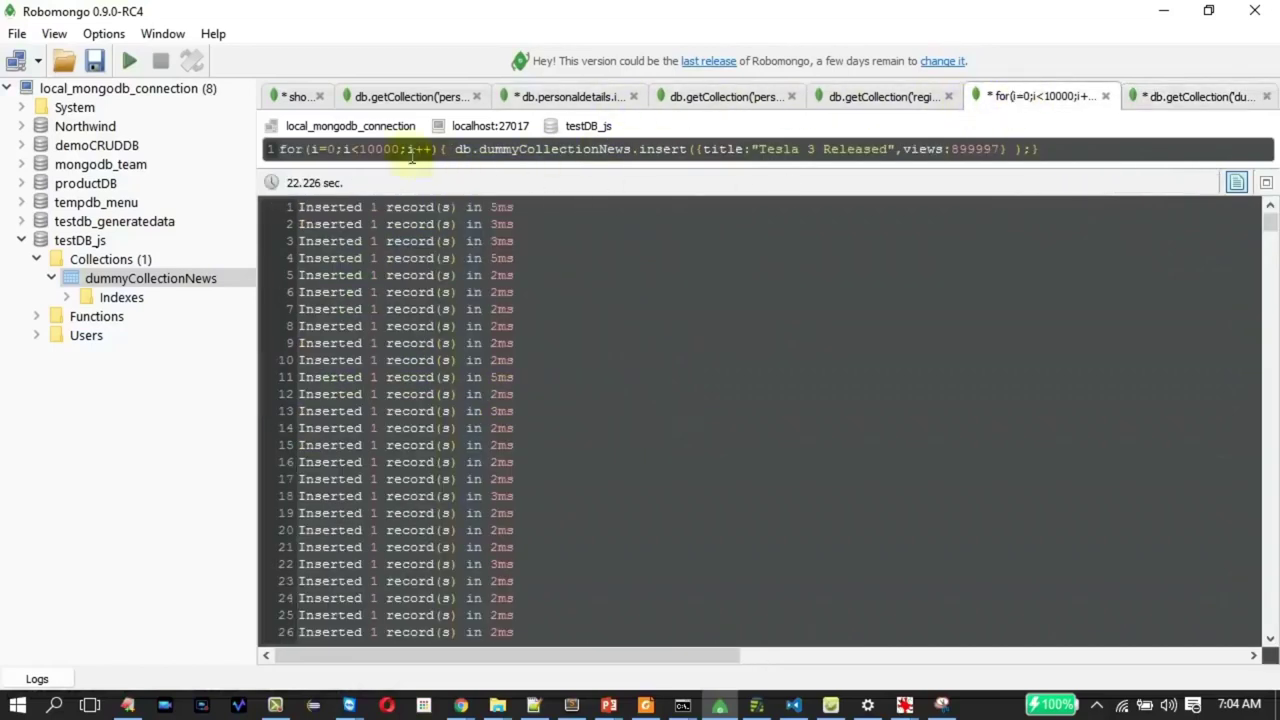
pyautogui.click(280, 149)
pyautogui.moveTo(280, 149); pyautogui.dragTo(876, 166)
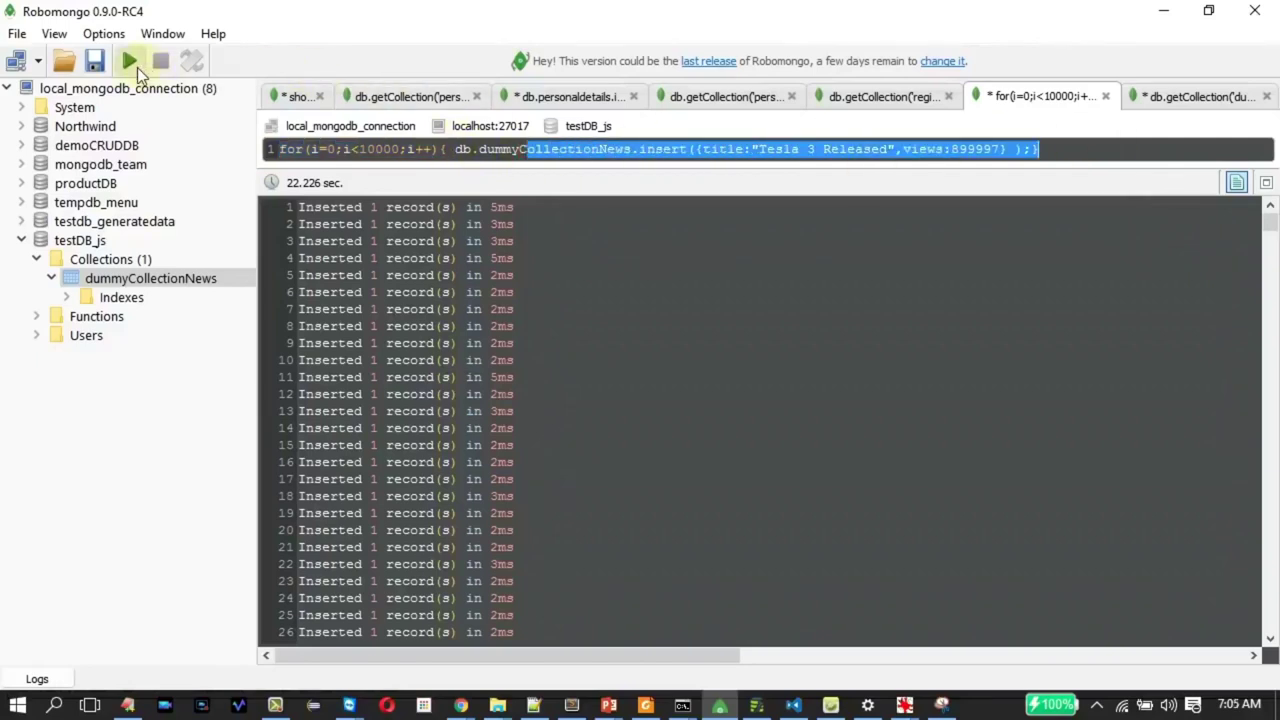
pyautogui.click(1155, 100)
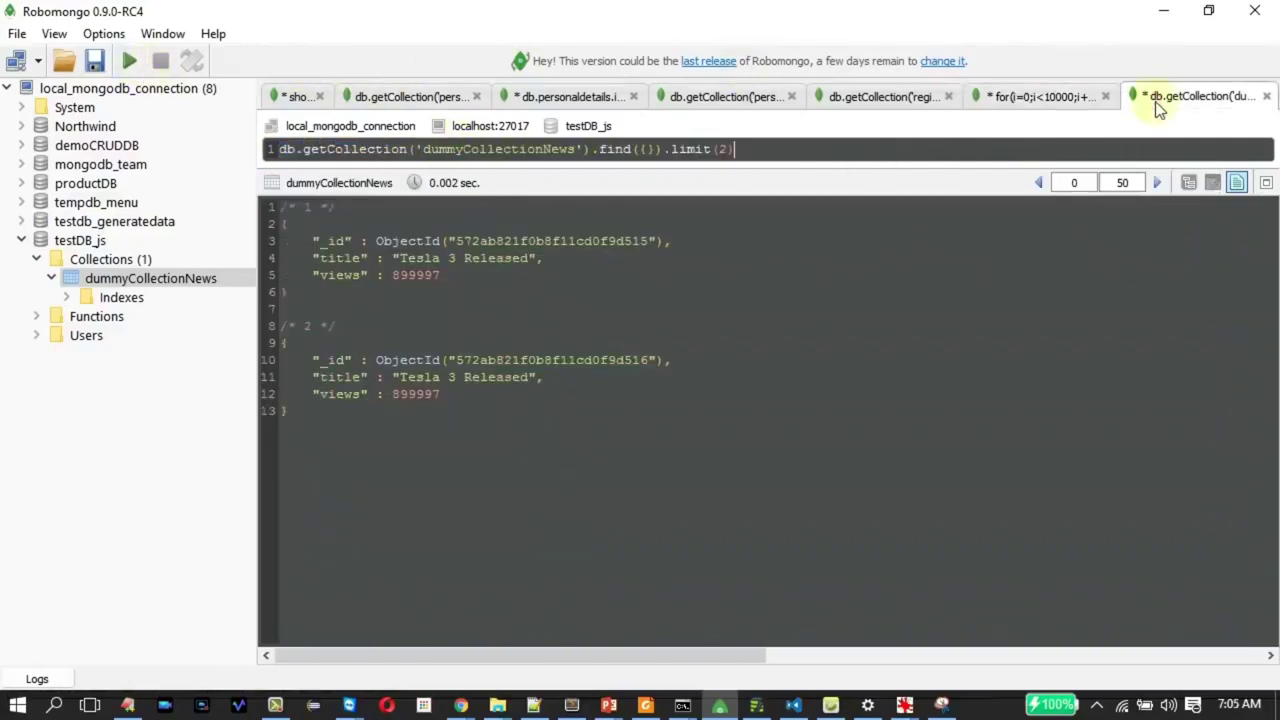
pyautogui.hotkey('alt', 'Tab')
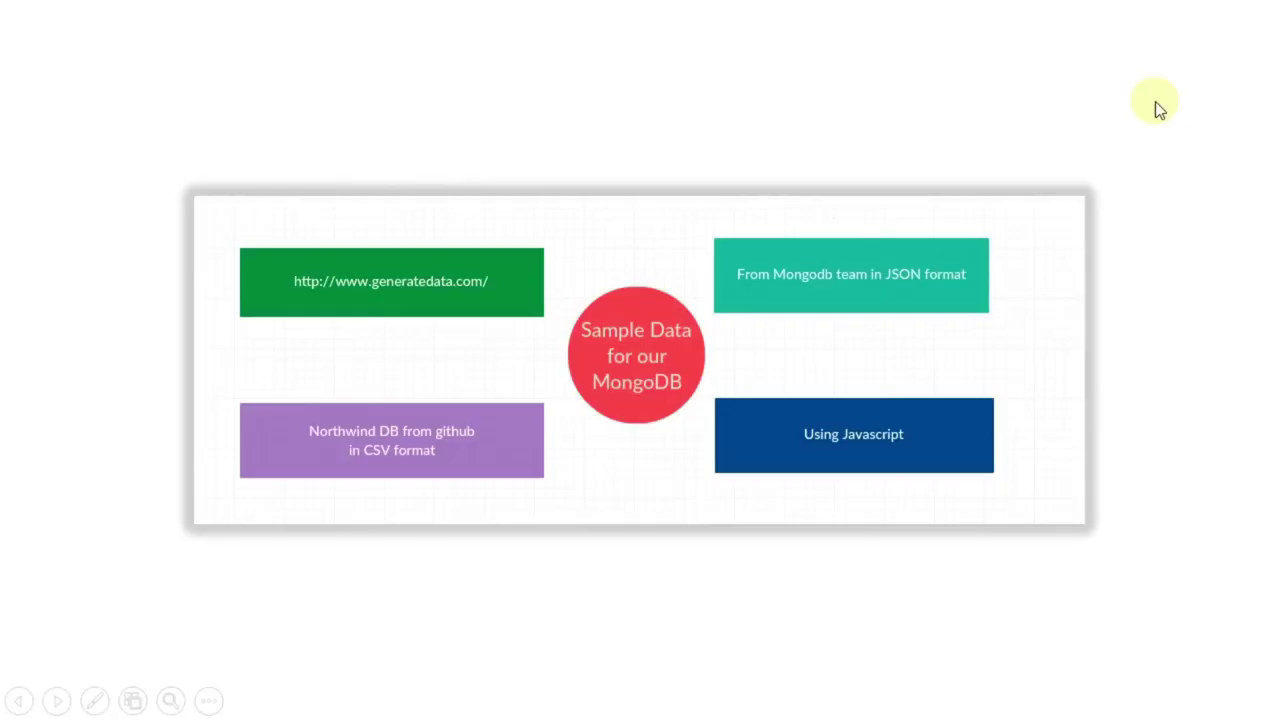
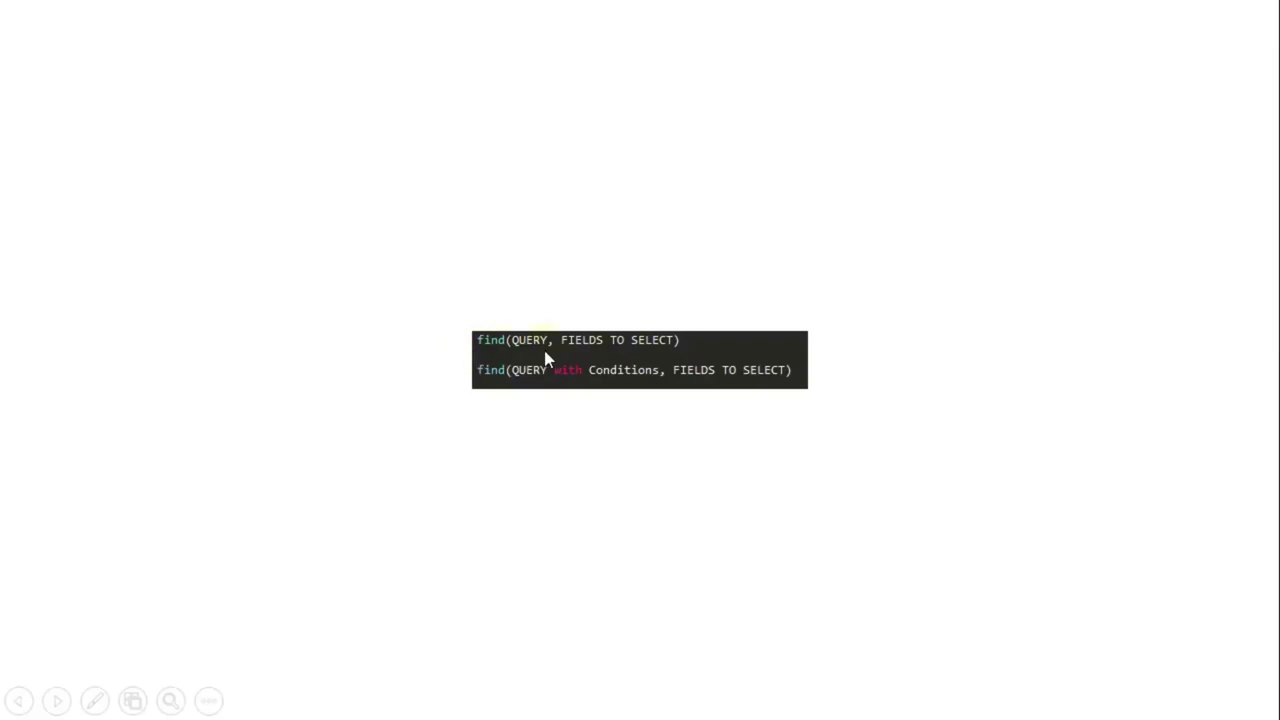
pyautogui.click(57, 700)
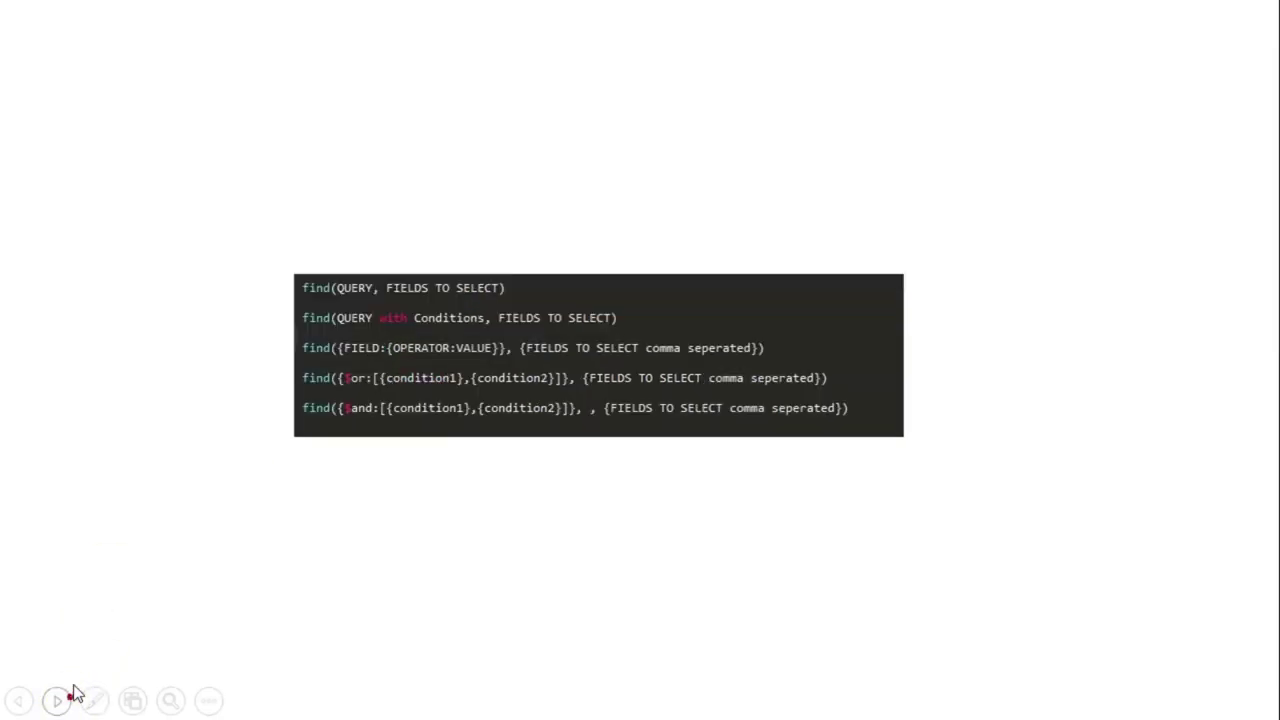
pyautogui.click(315, 442)
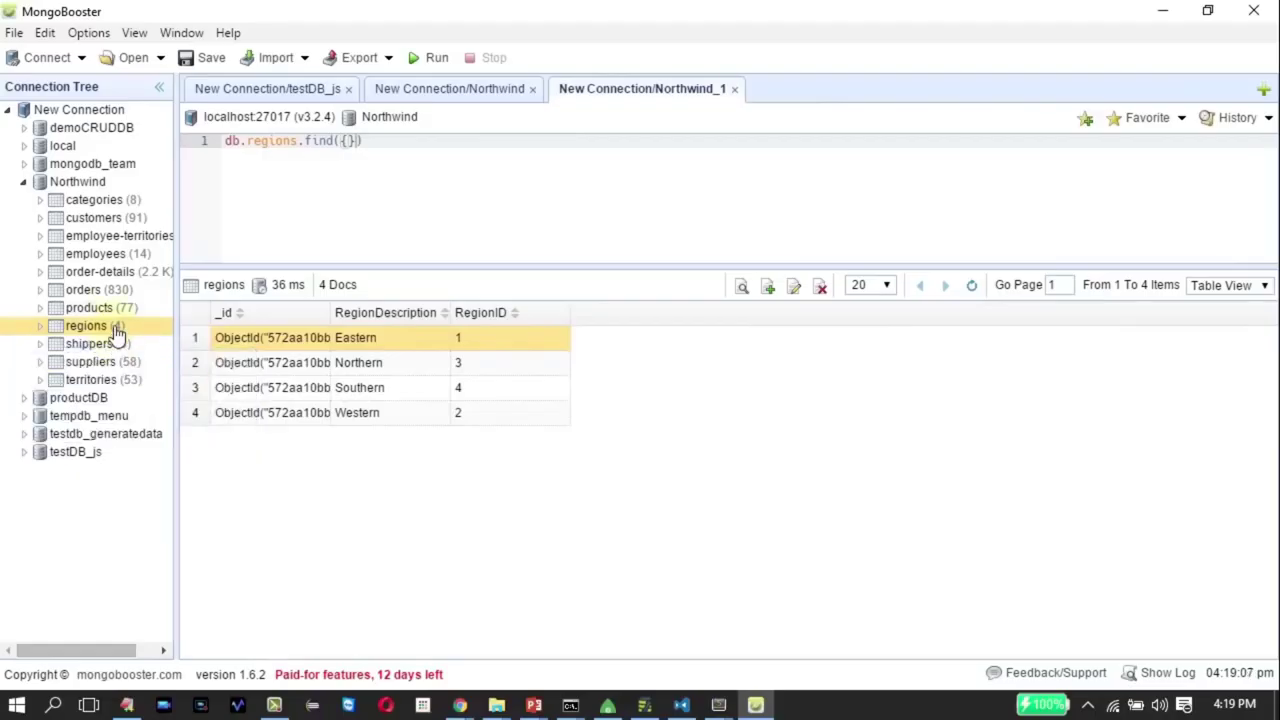
# Show the regions documents in JSON View, examine the first document, and return the results to Table View
pyautogui.moveTo(117, 331)
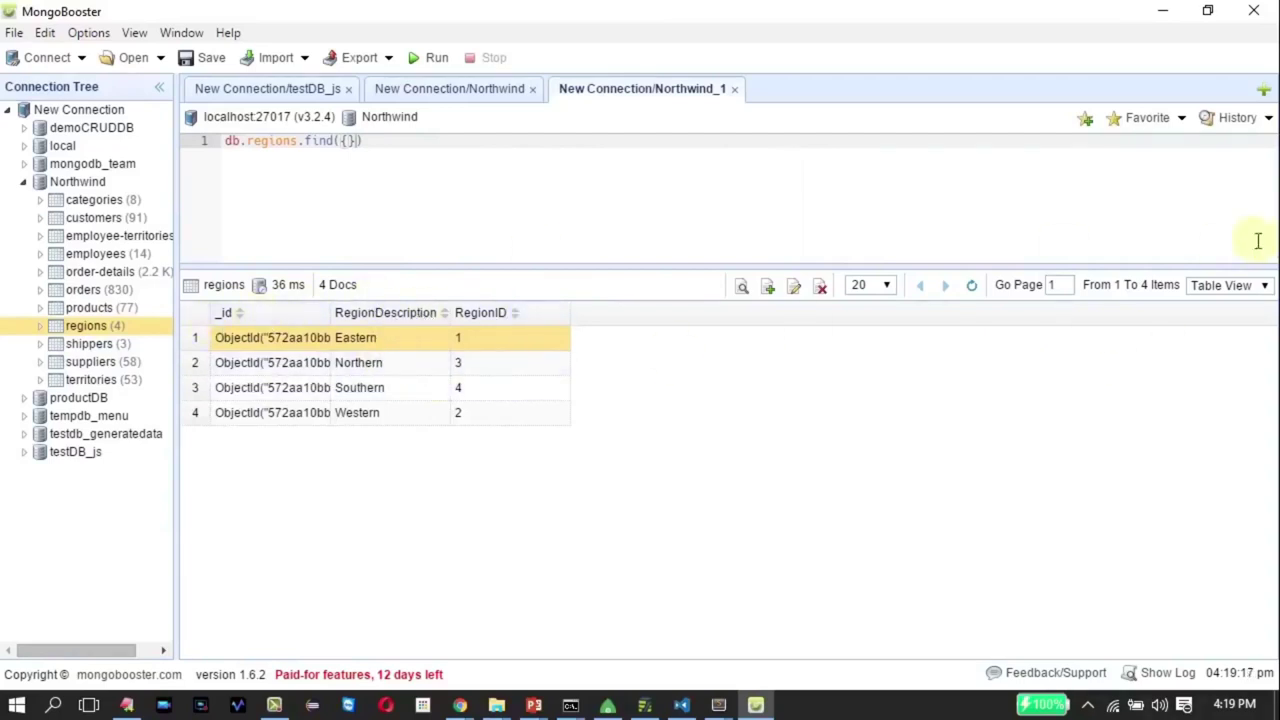
pyautogui.click(1228, 294)
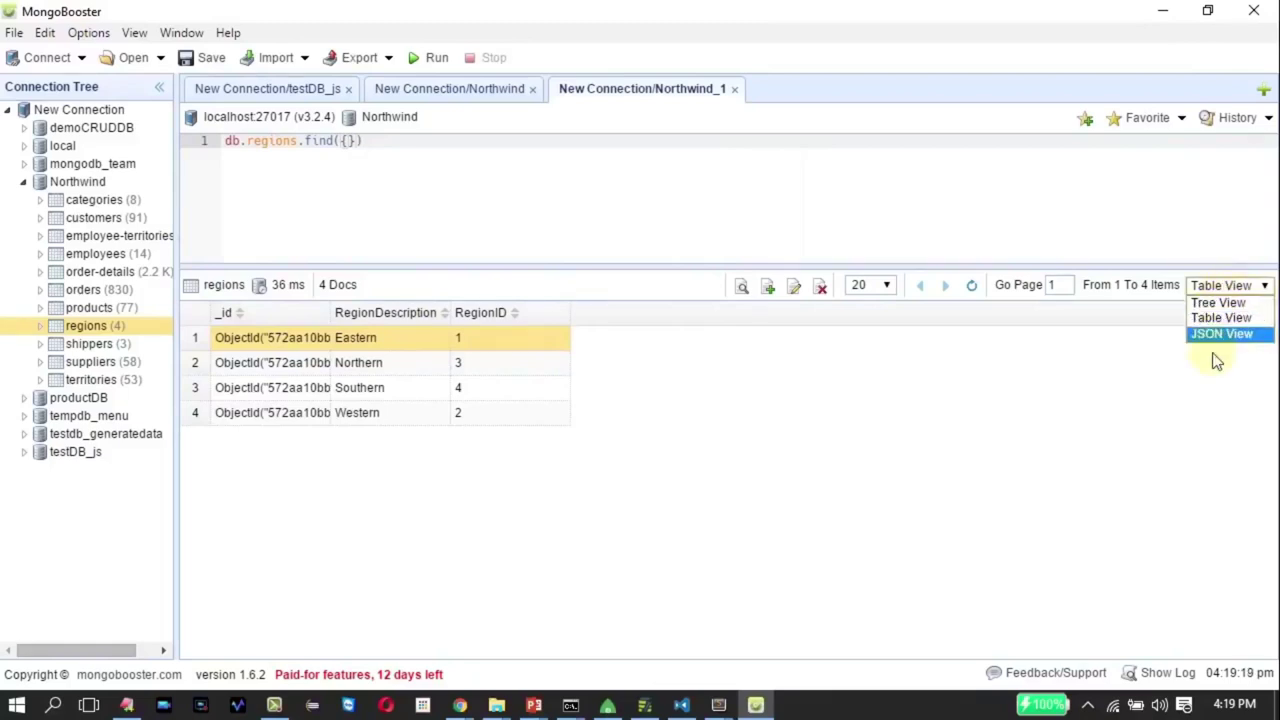
pyautogui.click(1214, 336)
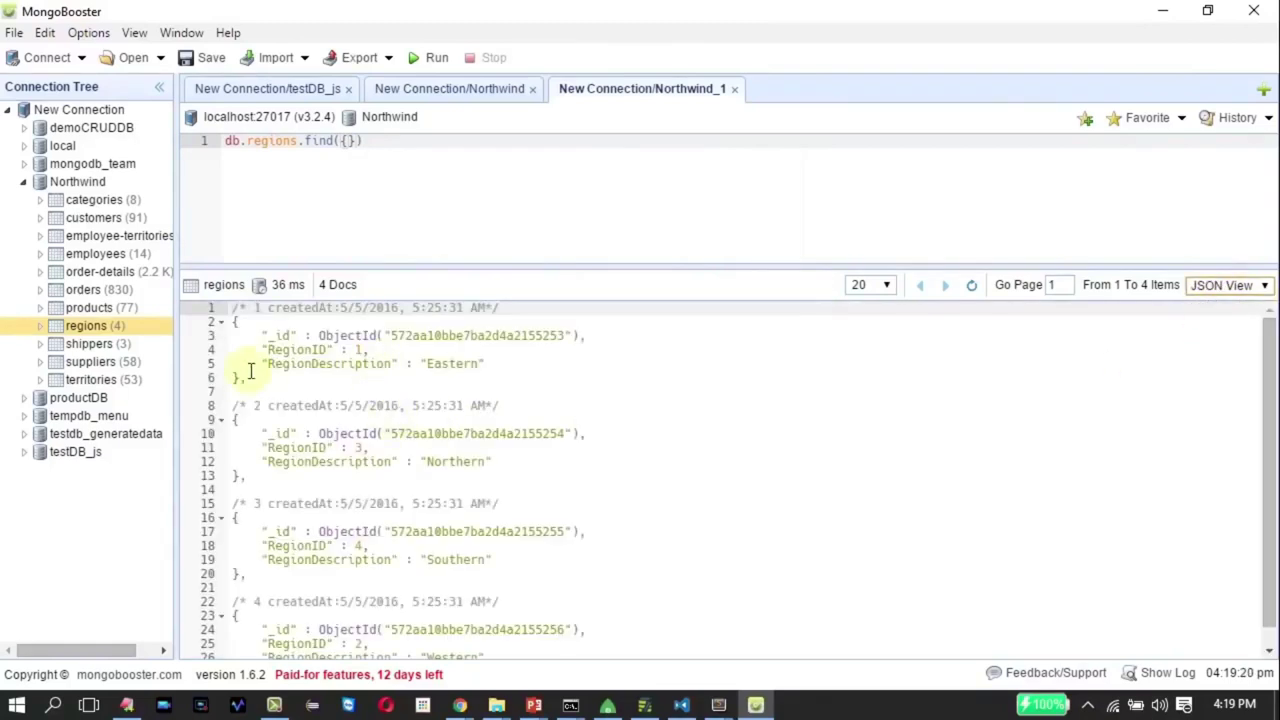
pyautogui.moveTo(236, 328); pyautogui.dragTo(257, 393)
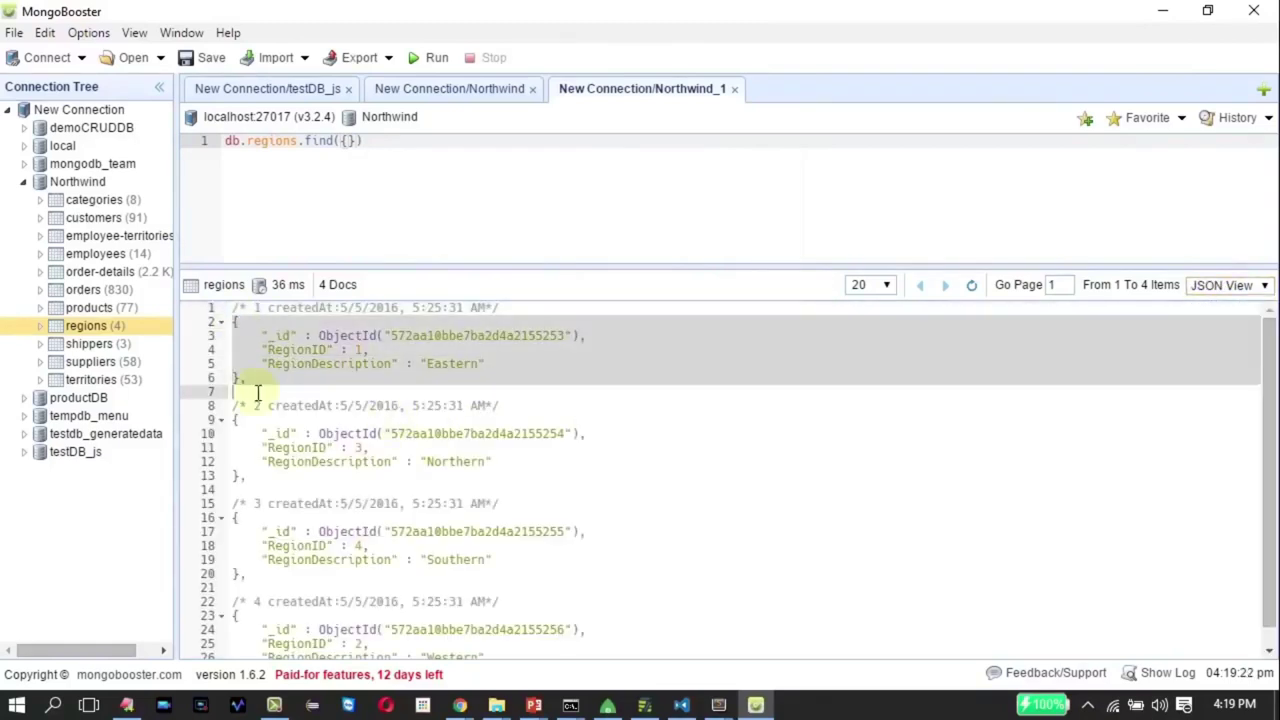
pyautogui.click(1206, 288)
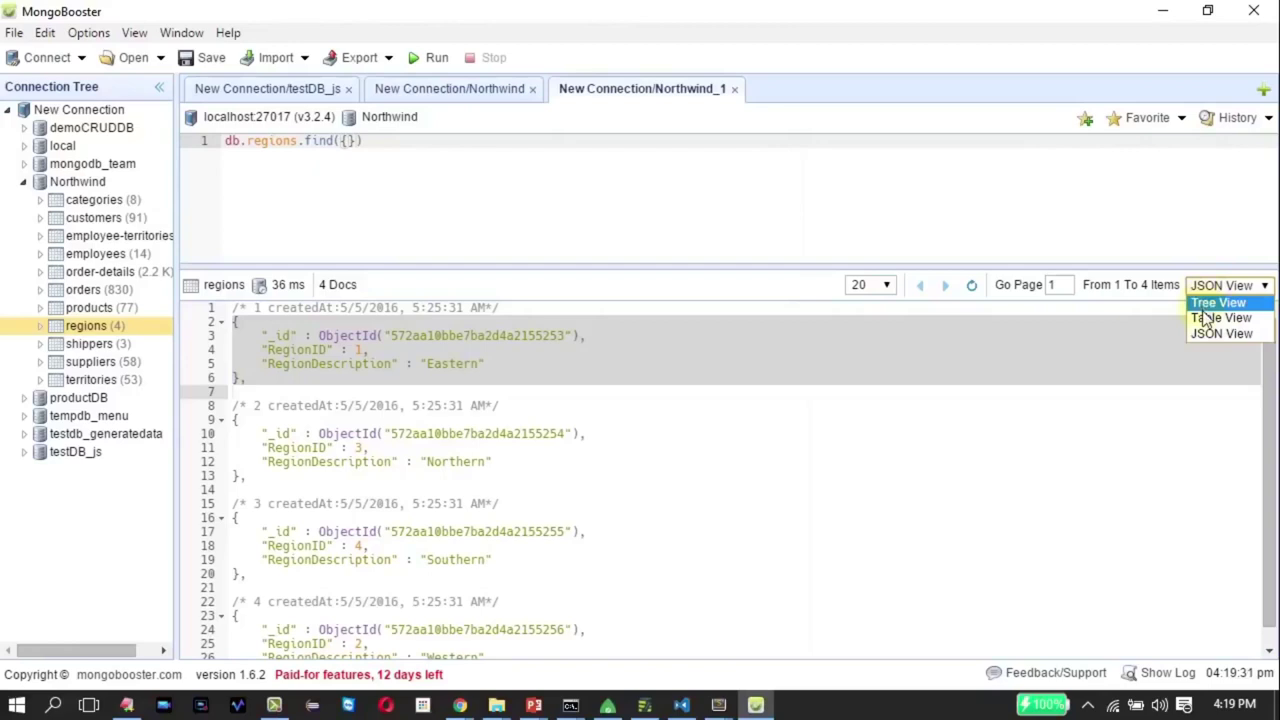
pyautogui.click(1210, 318)
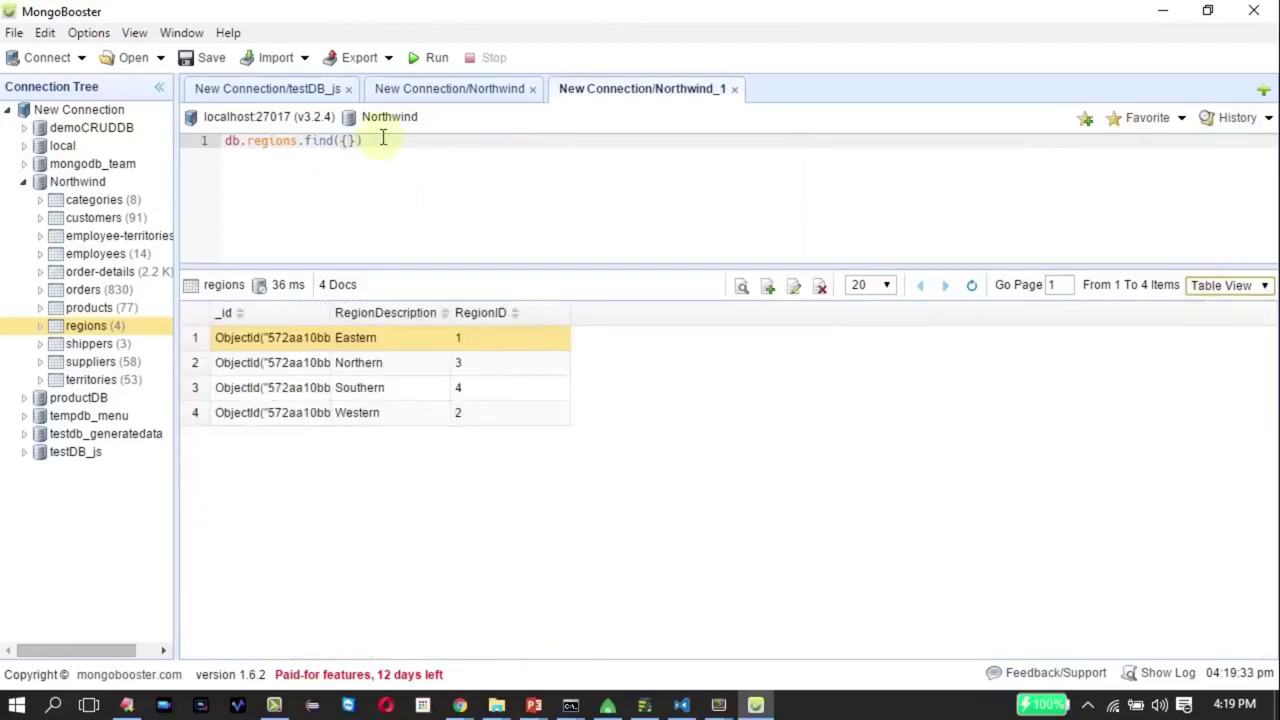
# Switch to Visual Studio Code to read the regions find example in mongodb_command_demo.js, and return to MongoBooster
pyautogui.click(192, 142)
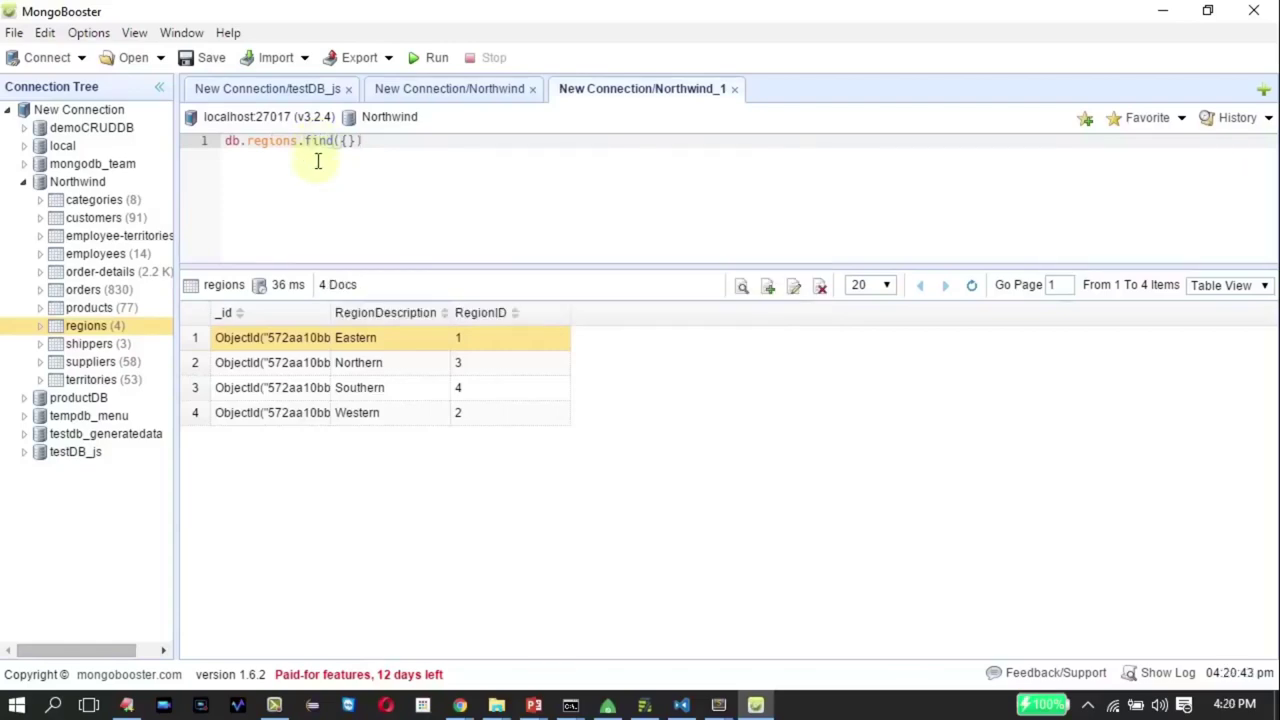
pyautogui.hotkey('alt', 'Tab')
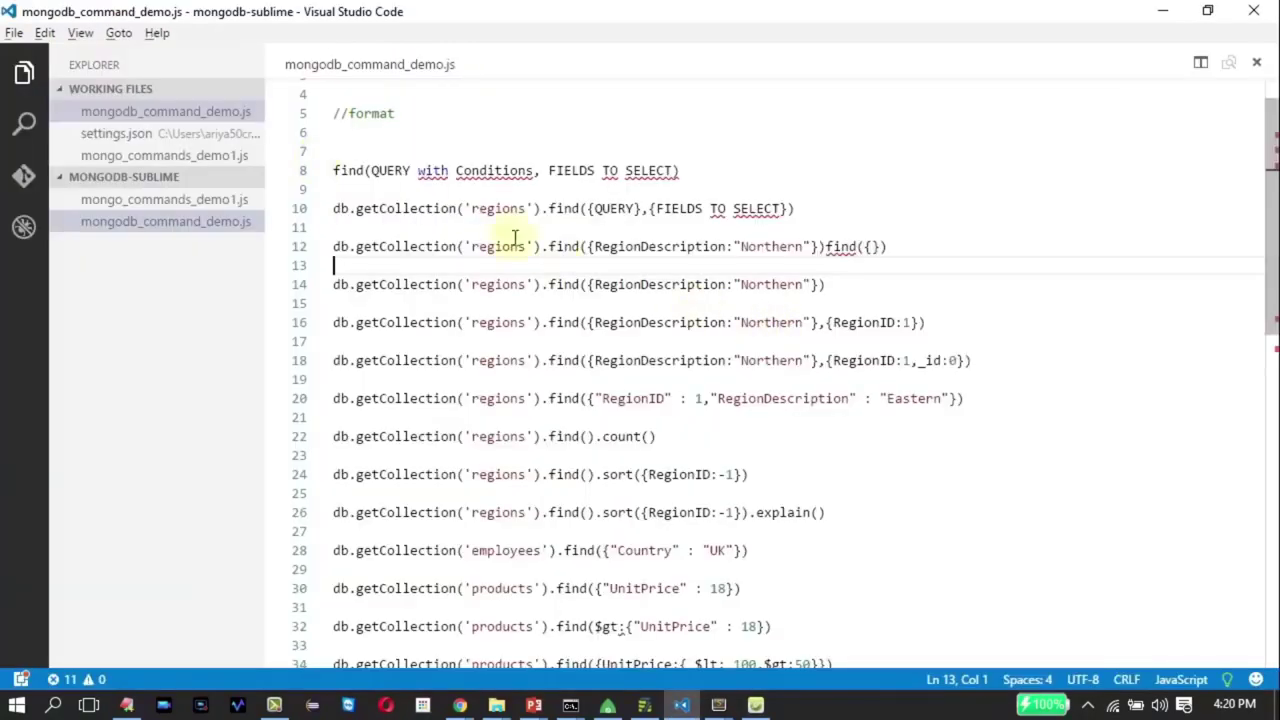
pyautogui.click(765, 246)
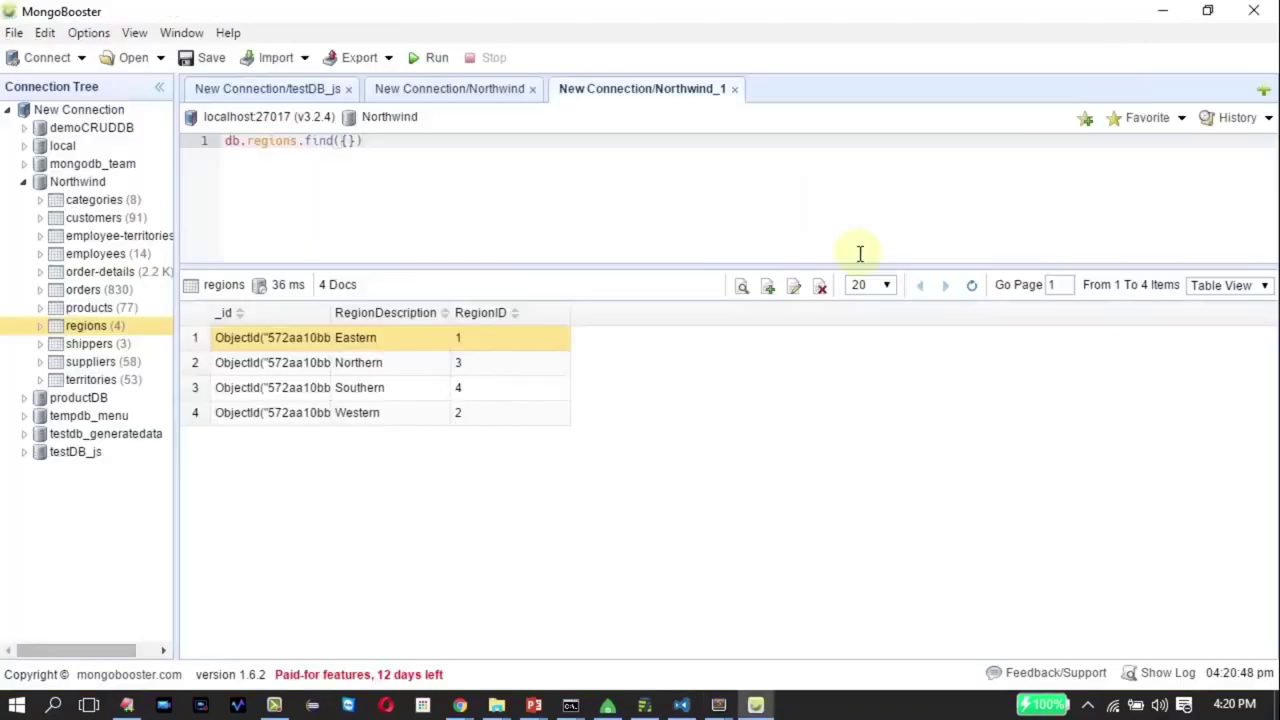
pyautogui.hotkey('alt', 'Tab')
# Filter the regions find query with RegionDescription:"Northern" and run it
pyautogui.click(356, 140)
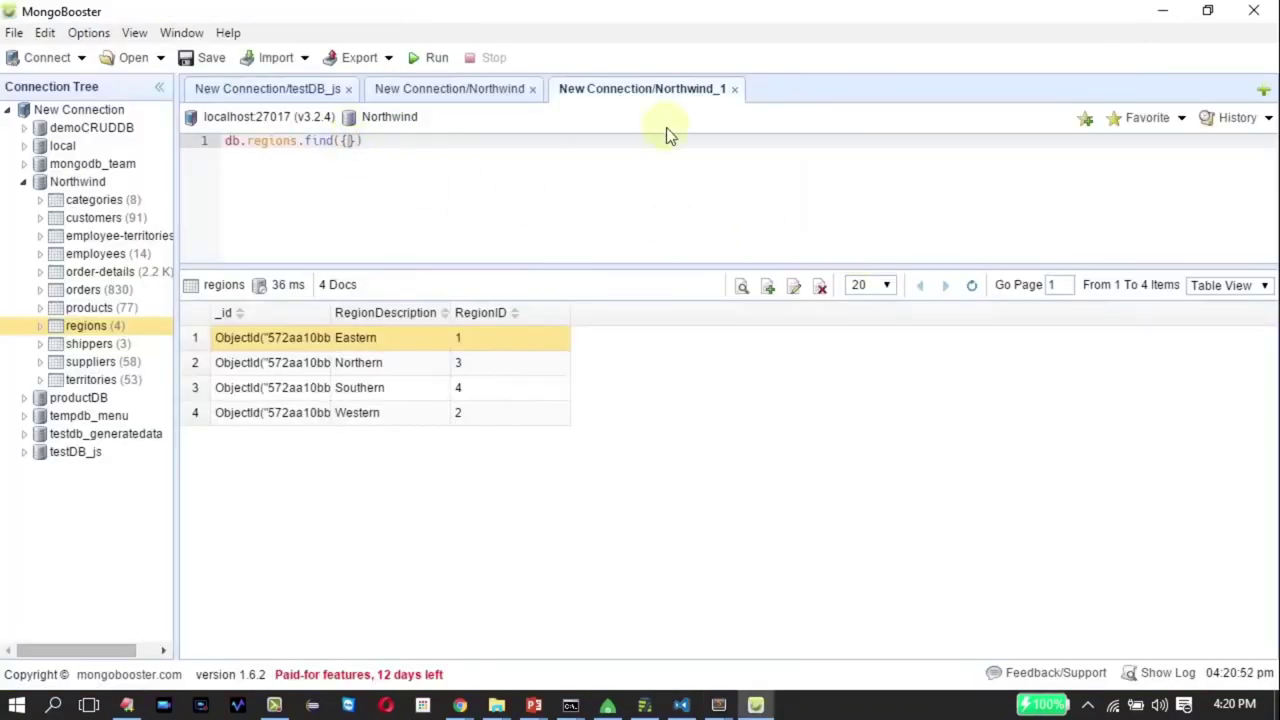
pyautogui.write('Regist')
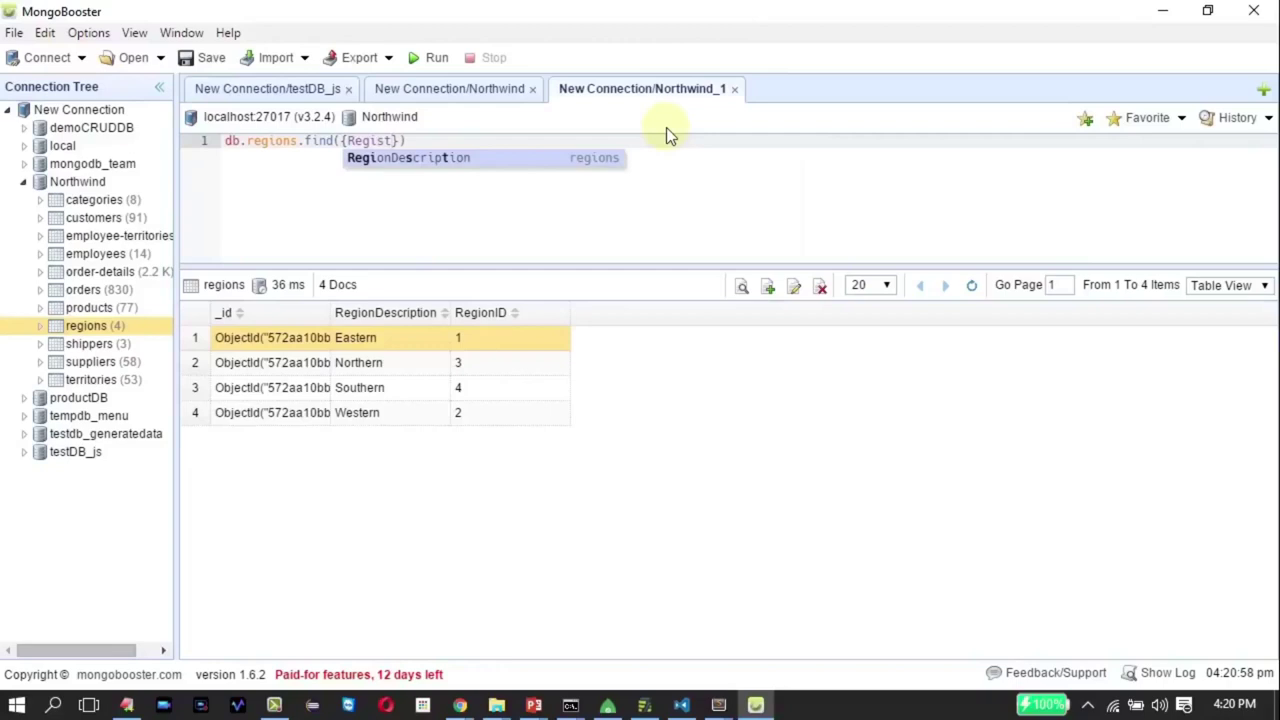
pyautogui.press('Return')
pyautogui.write(':')
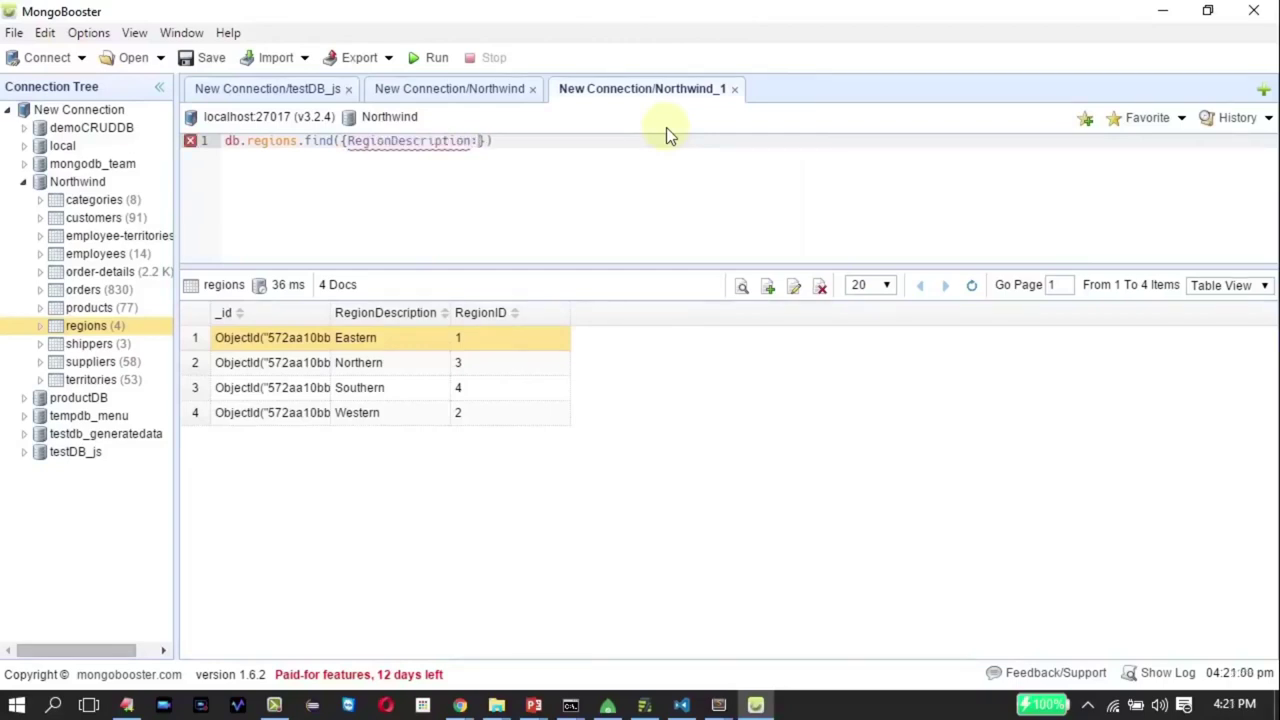
pyautogui.write('"')
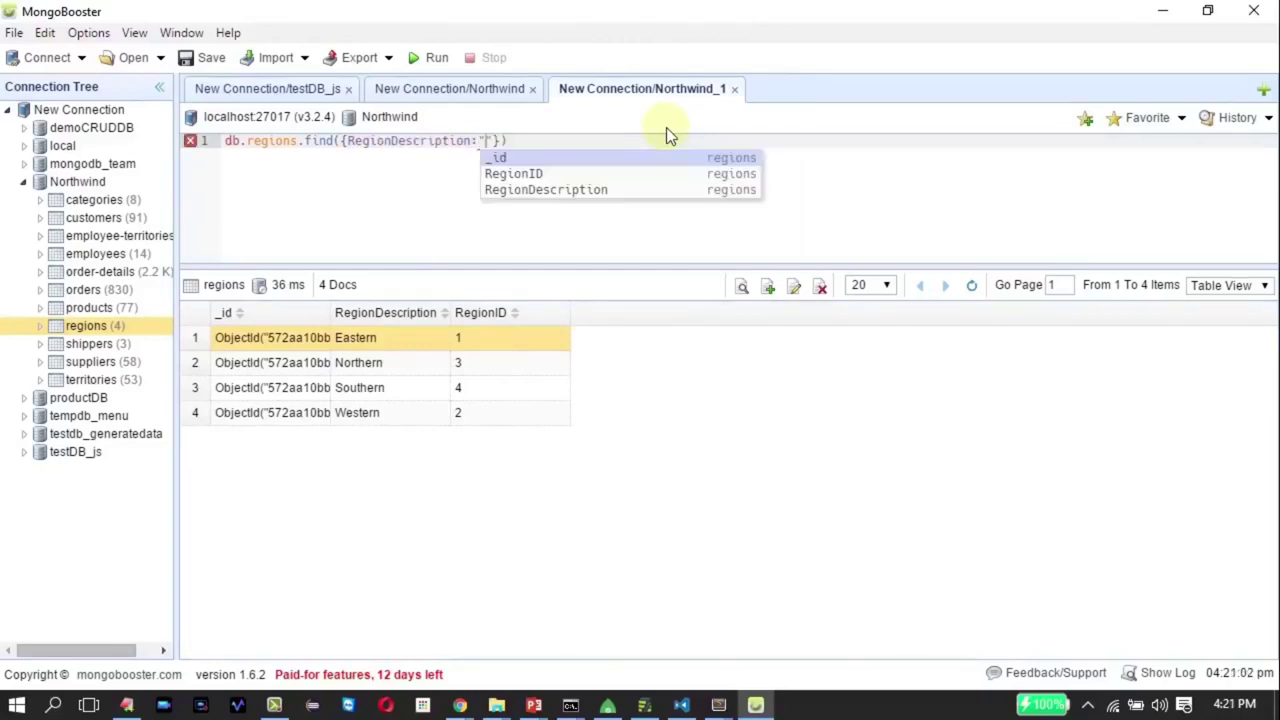
pyautogui.press('Escape')
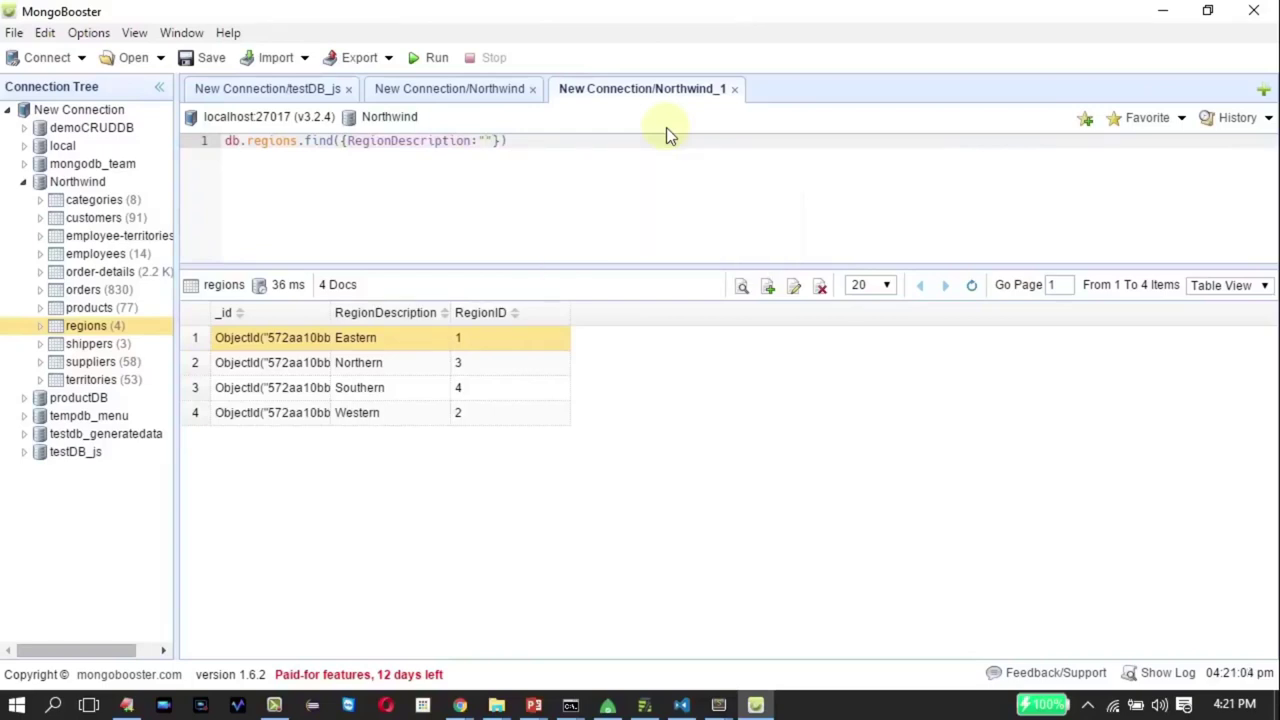
pyautogui.write('Northern')
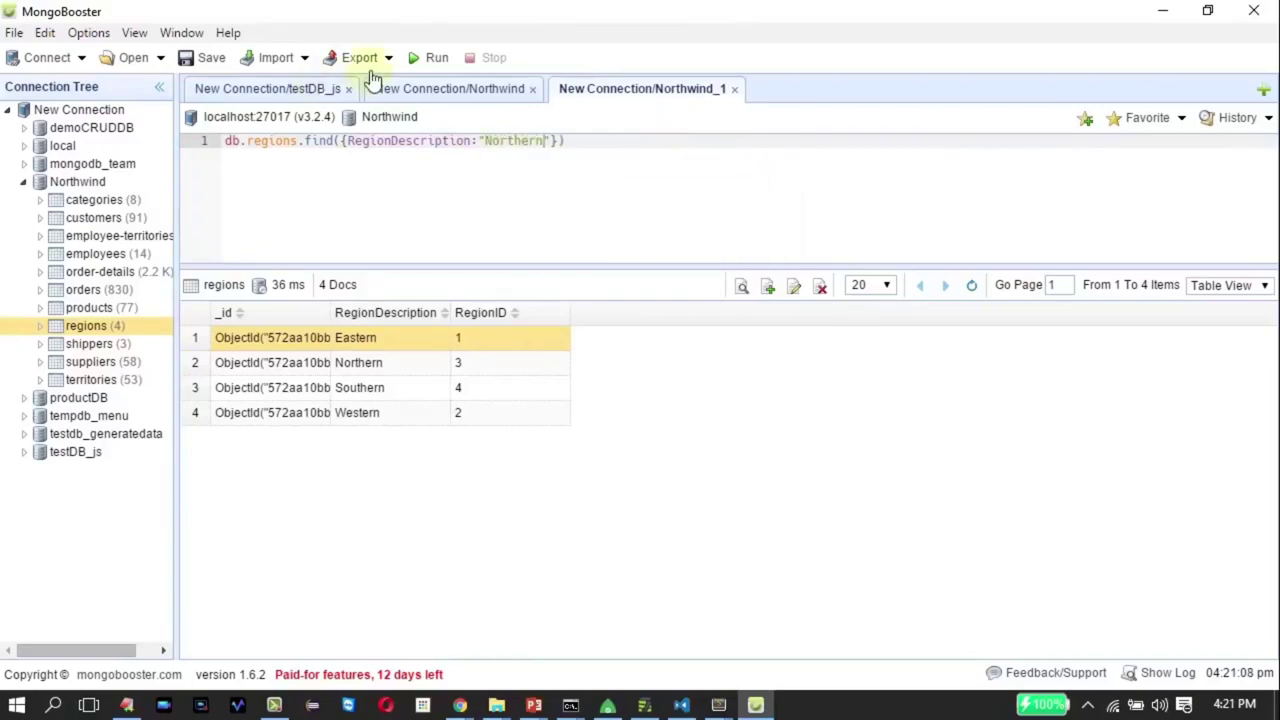
pyautogui.click(420, 59)
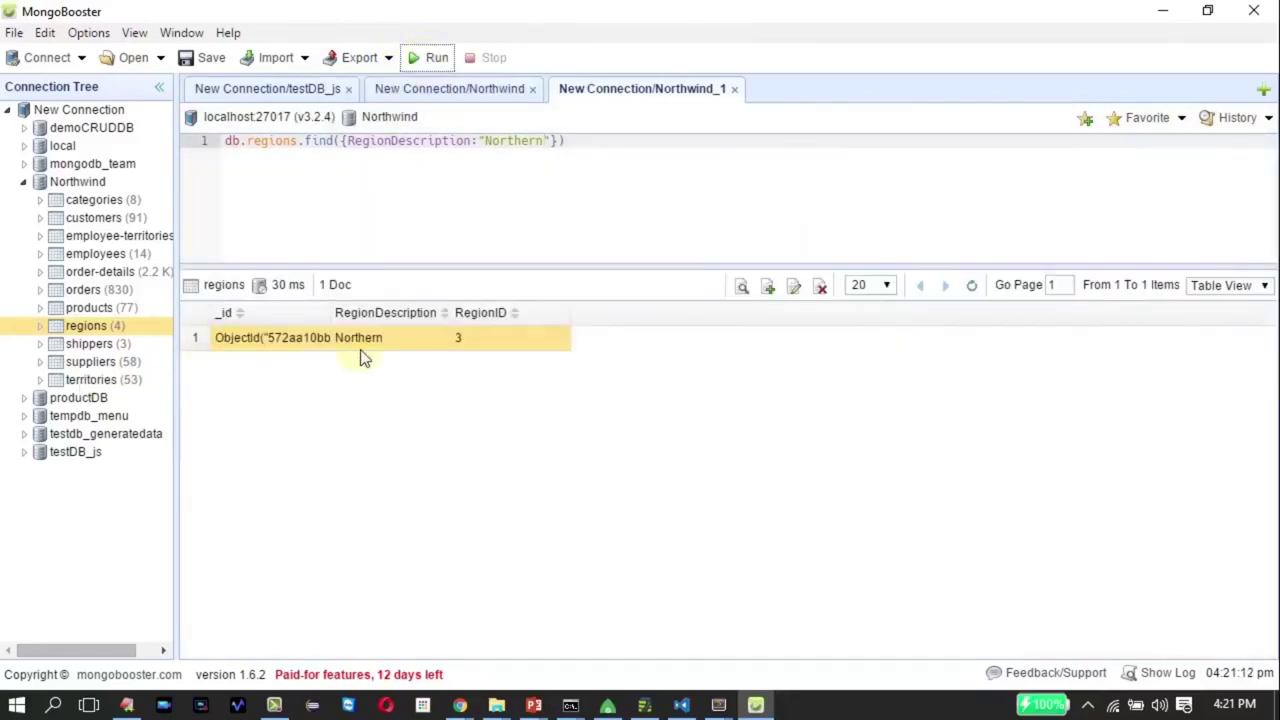
# Show the Northern query result in JSON View, examine its RegionID and RegionDescription fields, and rerun the query
pyautogui.click(1234, 289)
pyautogui.click(1220, 334)
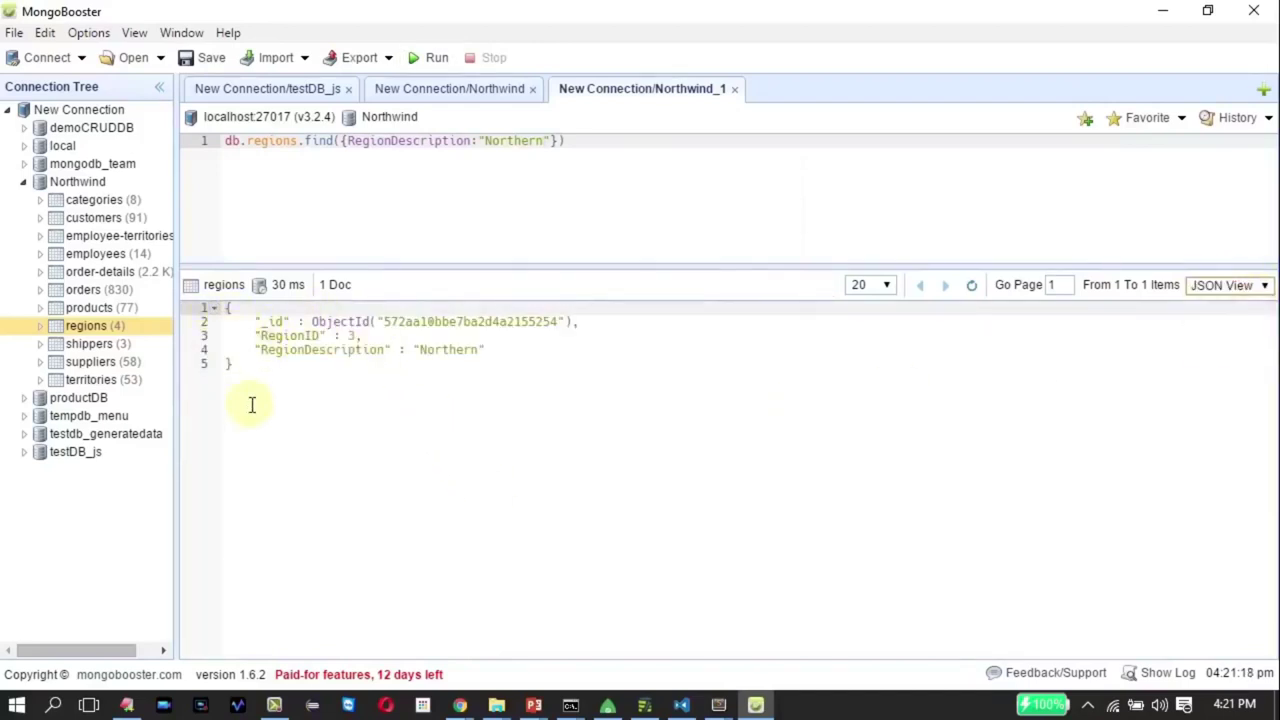
pyautogui.click(357, 336)
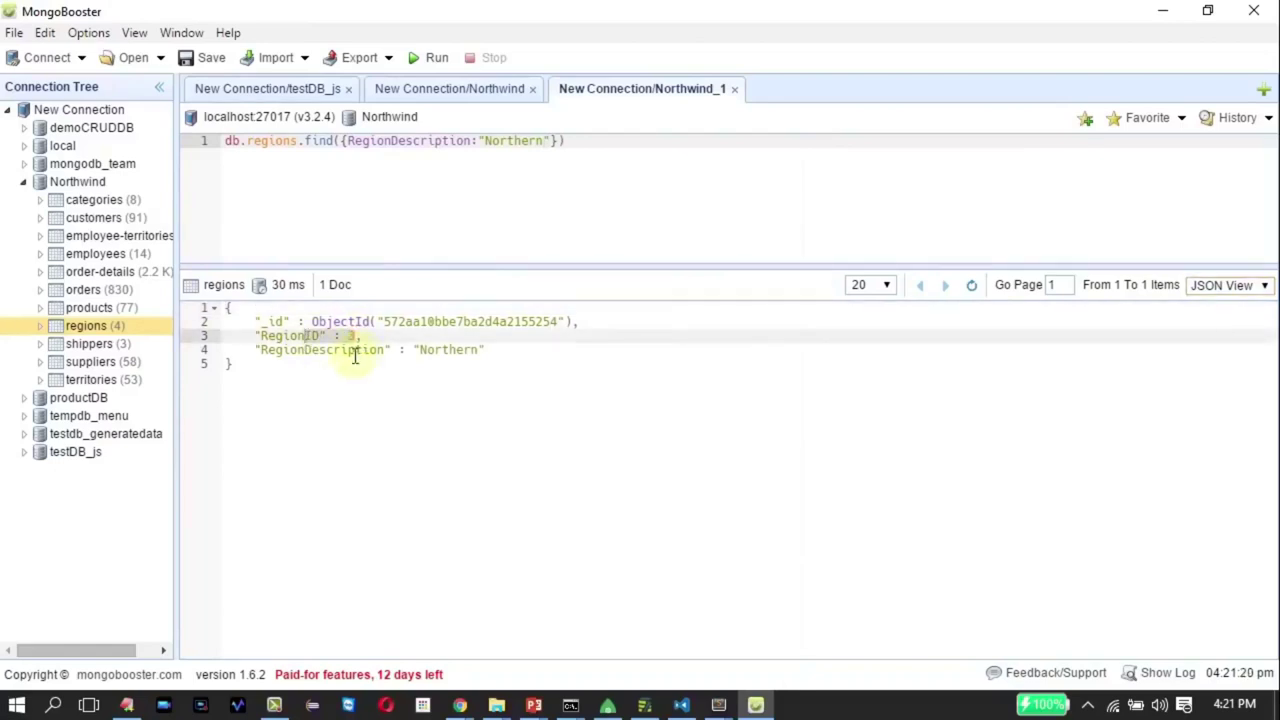
pyautogui.click(350, 356)
pyautogui.doubleClick(350, 352)
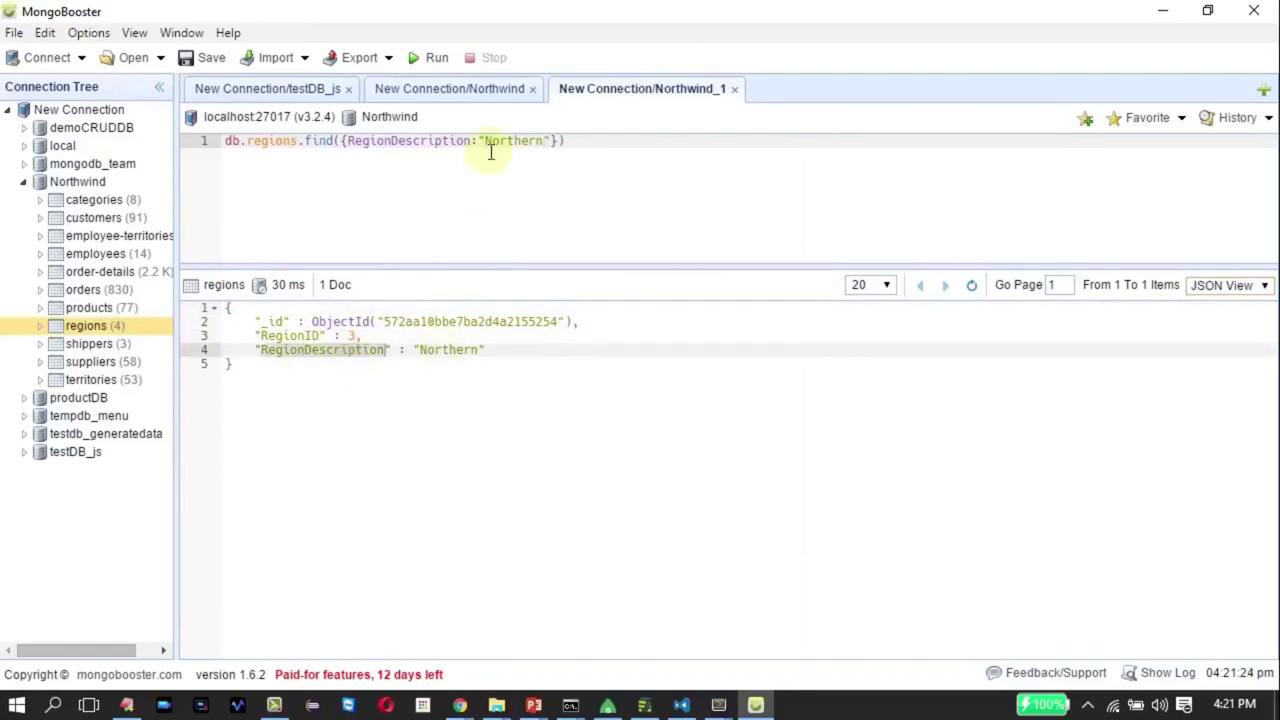
pyautogui.moveTo(568, 141); pyautogui.dragTo(238, 133)
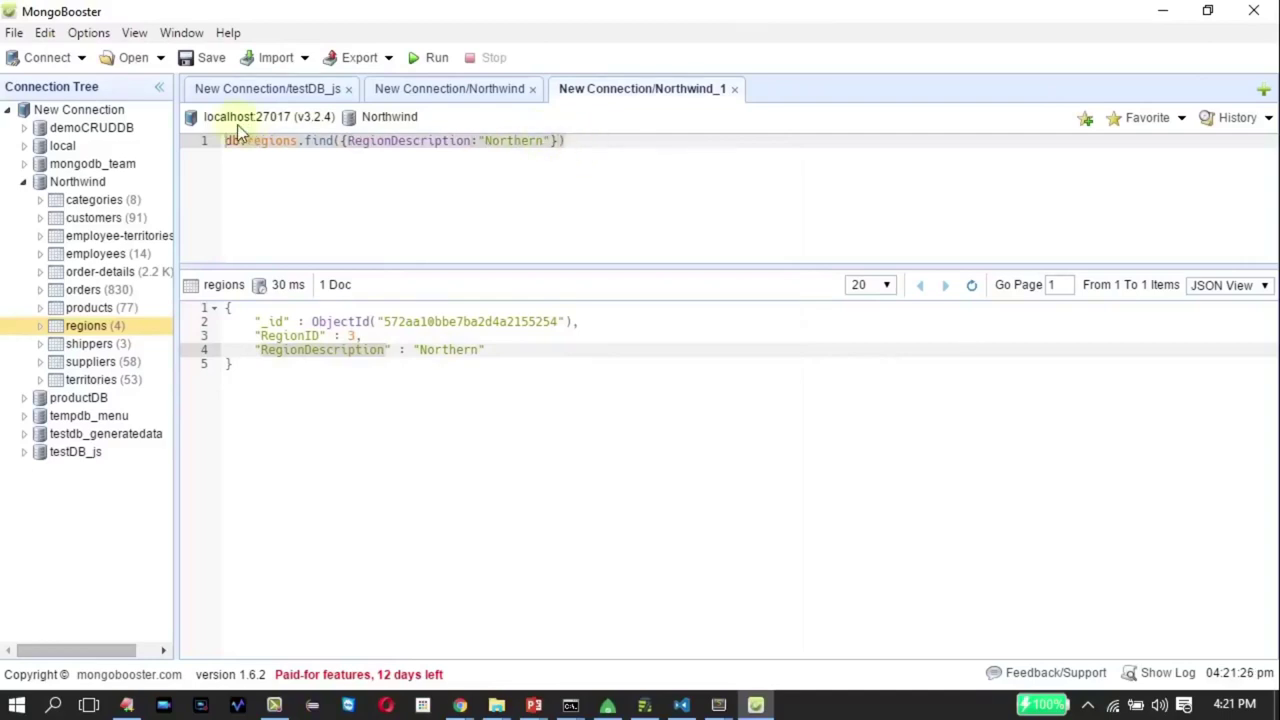
pyautogui.press('F5')
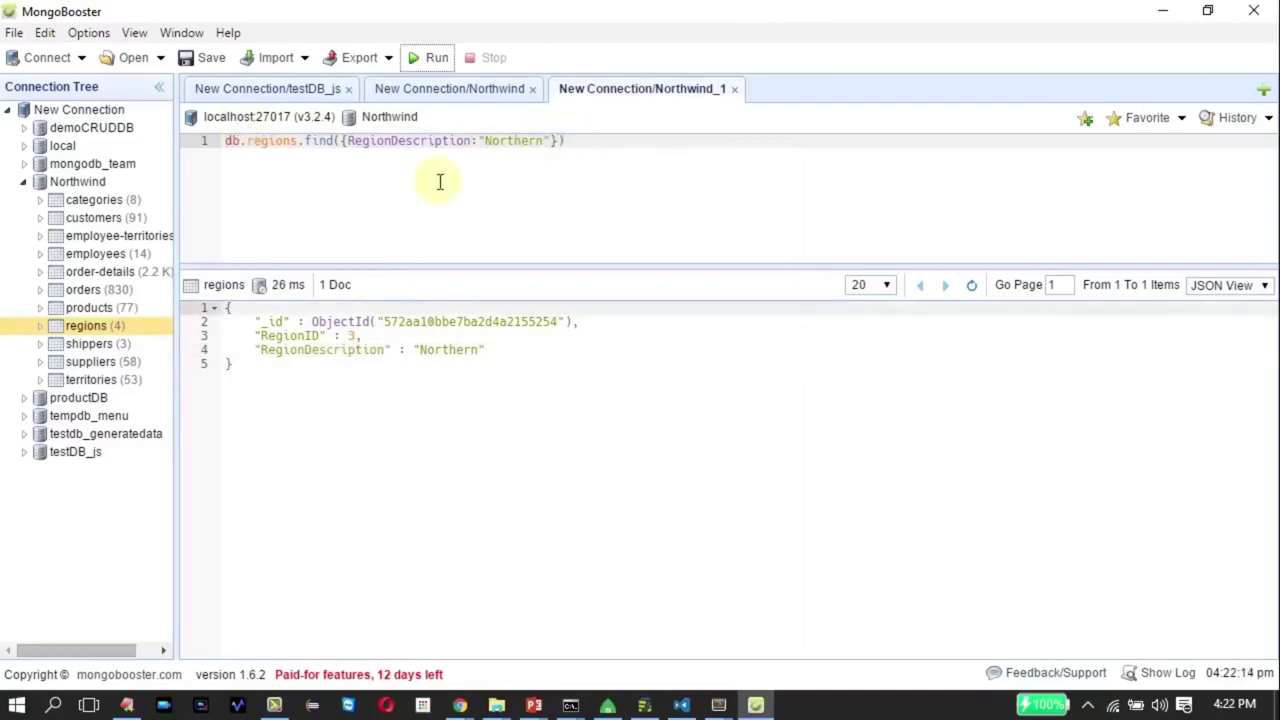
# Add RegionID:1 after the RegionDescription condition inside the regions find filter and run it
pyautogui.click(549, 137)
pyautogui.write(',')
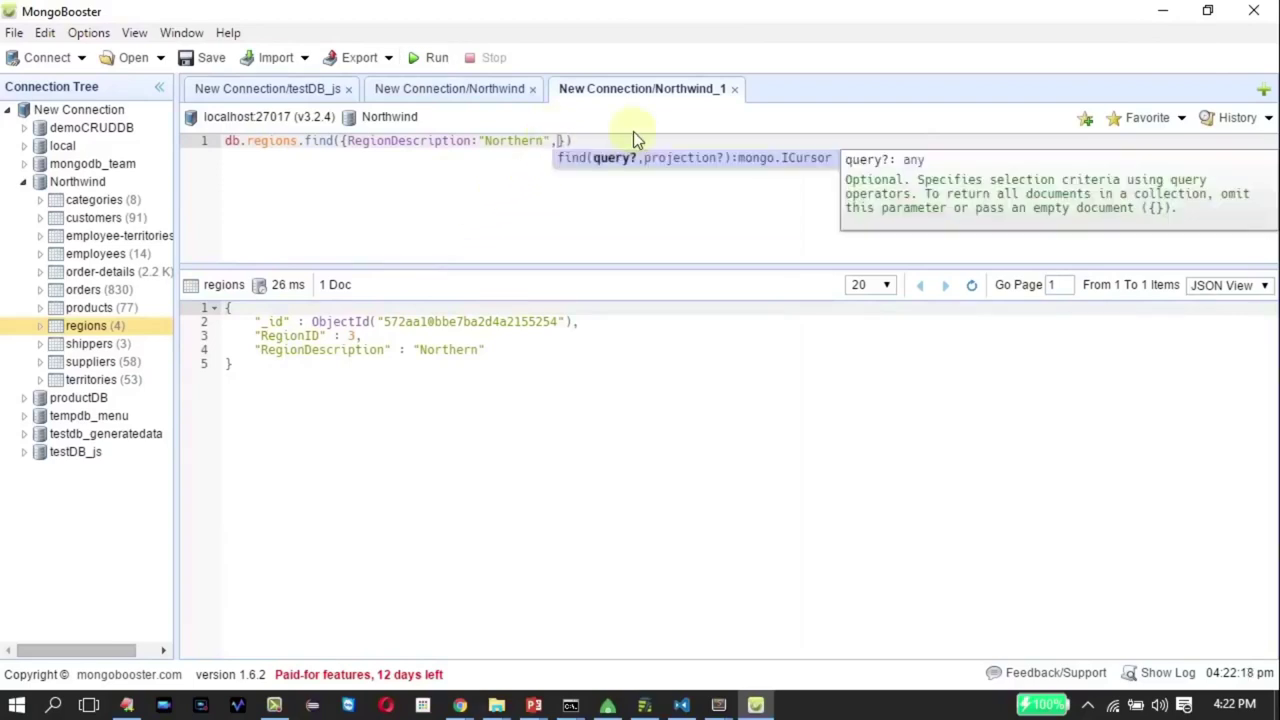
pyautogui.write('re')
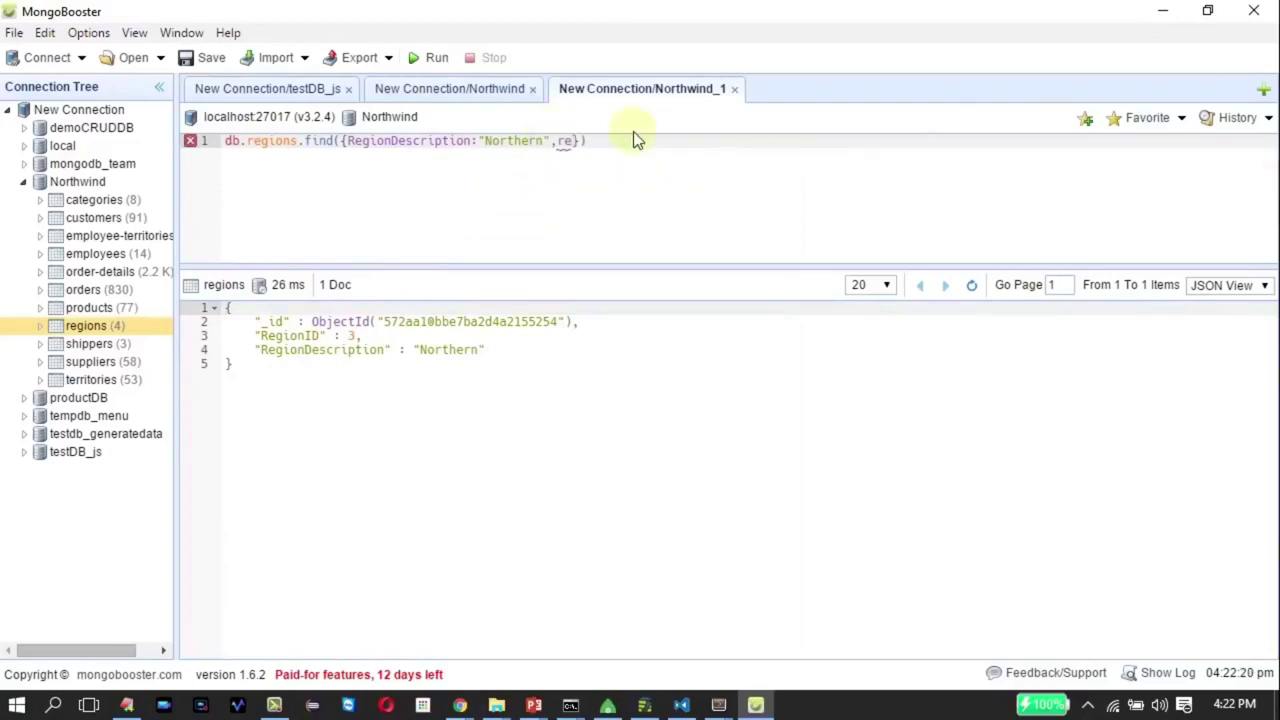
pyautogui.press('BackSpace')
pyautogui.press('BackSpace')
pyautogui.write('RegionID:1')
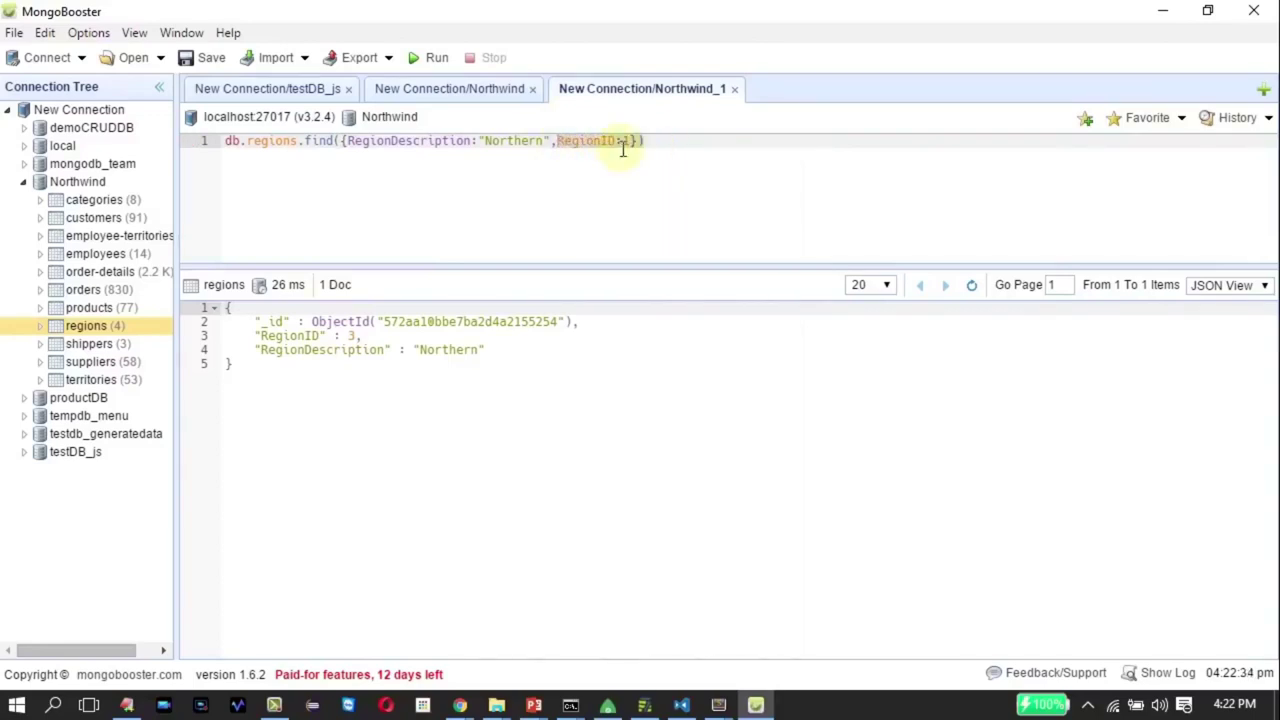
pyautogui.click(432, 60)
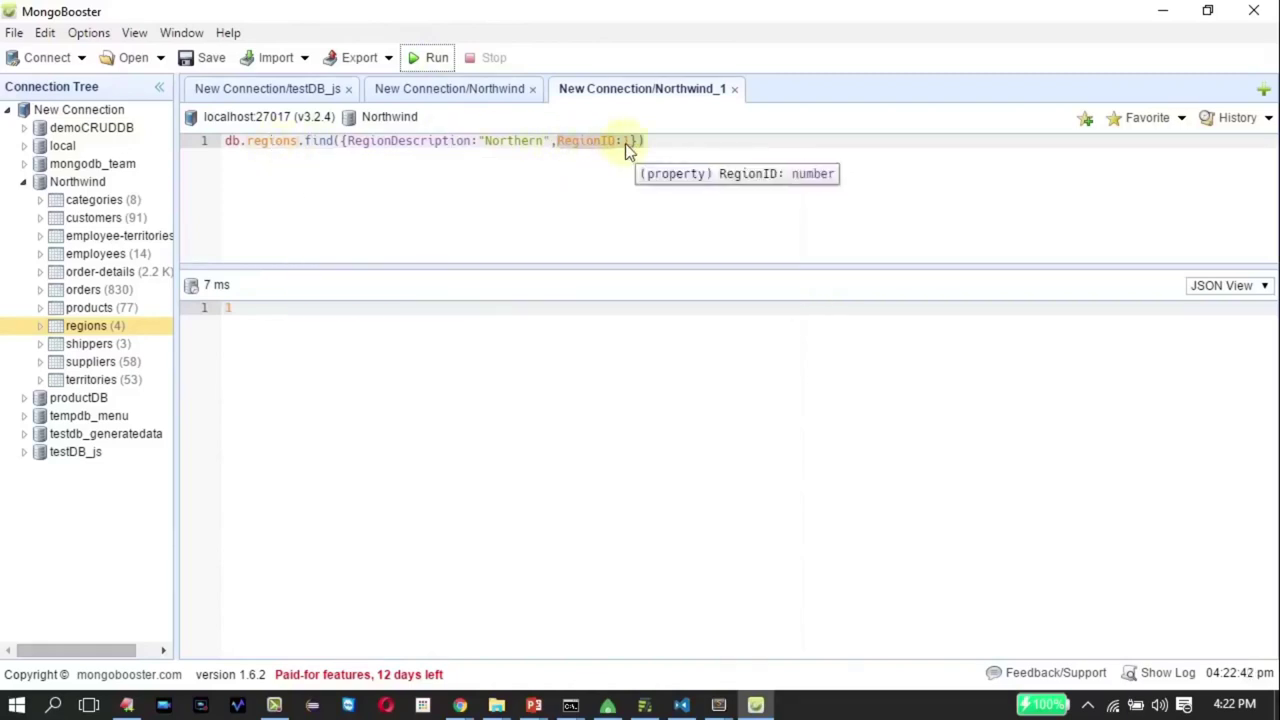
# Change the RegionID condition in the regions find filter to 3 and run the query
pyautogui.press('BackSpace')
pyautogui.write('3')
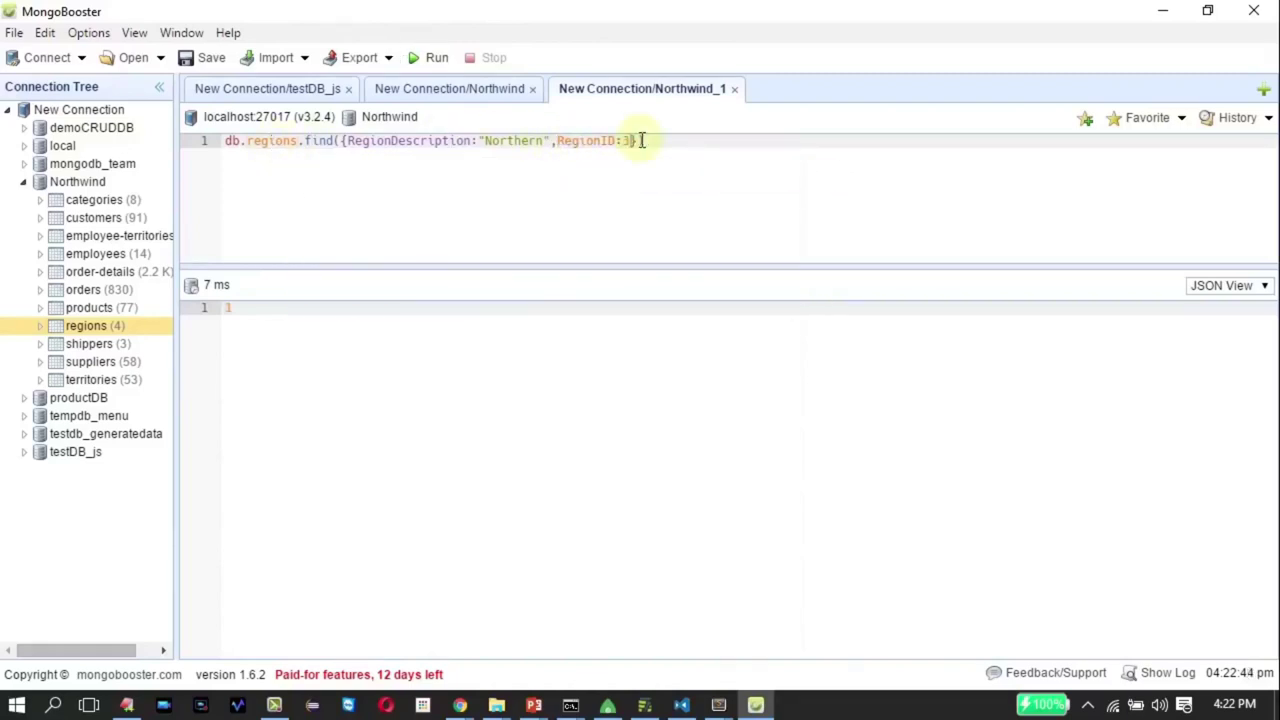
pyautogui.click(437, 58)
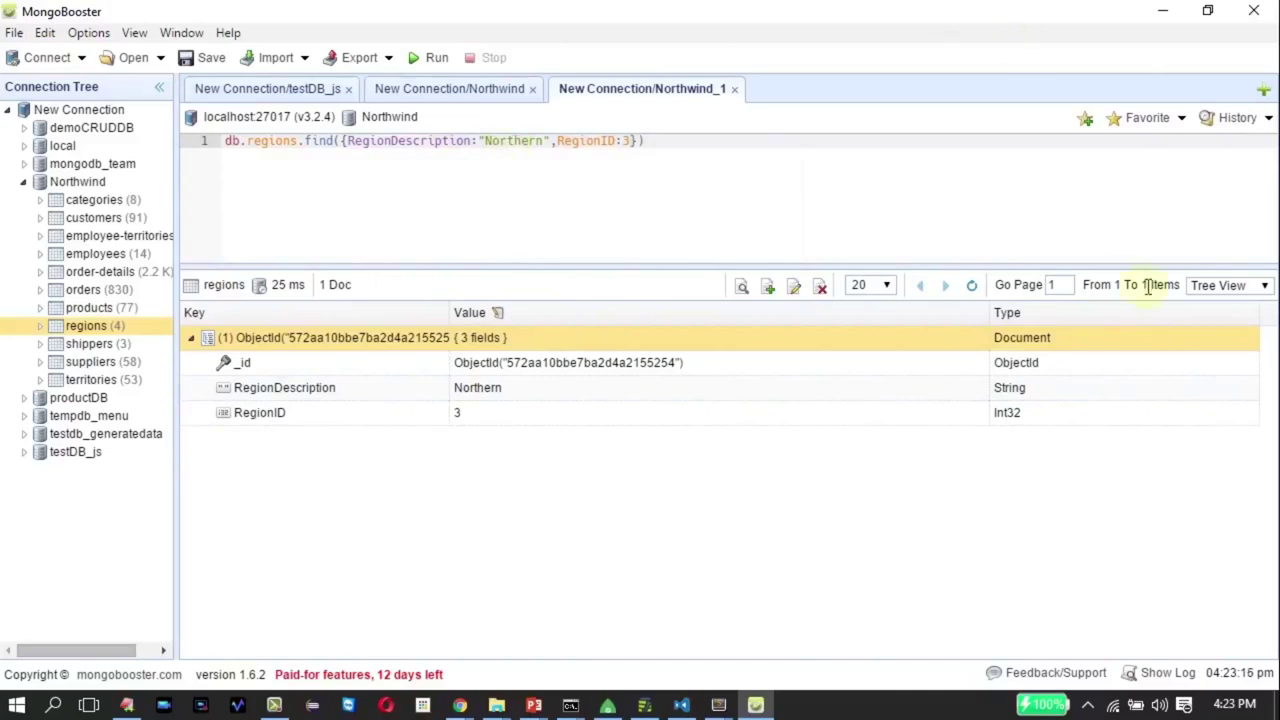
# Show the query result in Table View, widen the _id column, and sort the rows by RegionID
pyautogui.click(1205, 286)
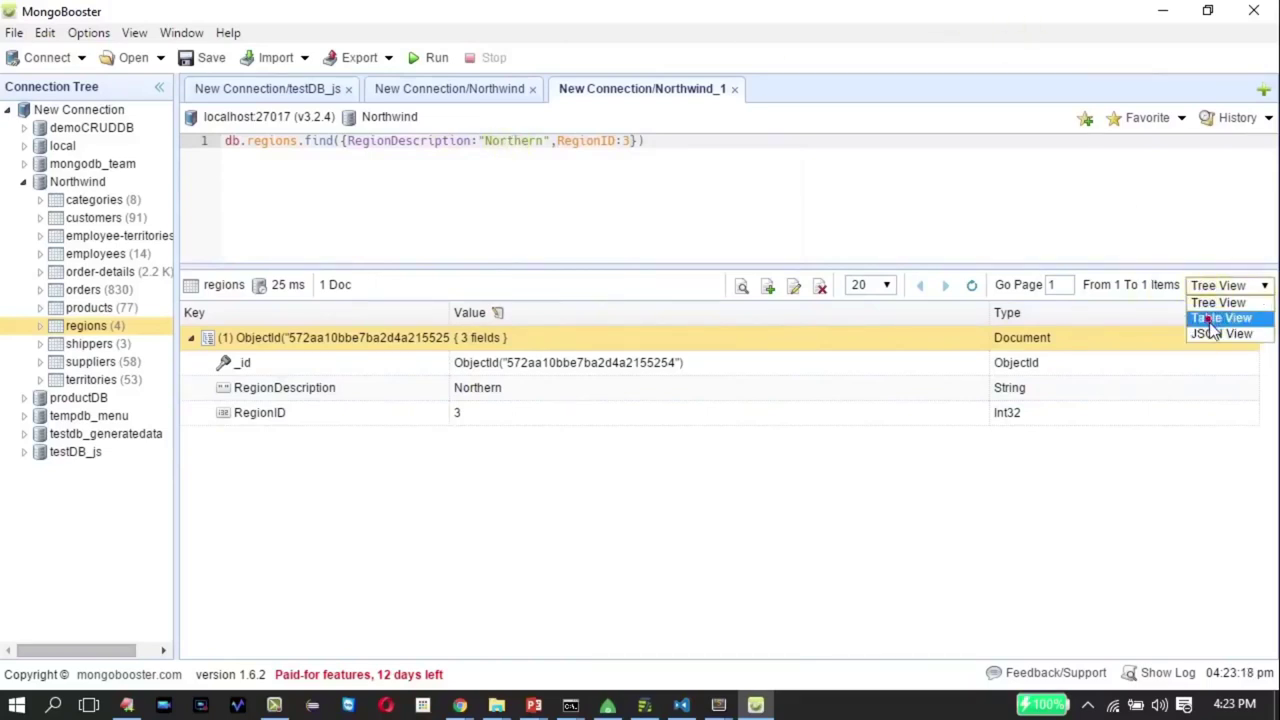
pyautogui.click(1215, 320)
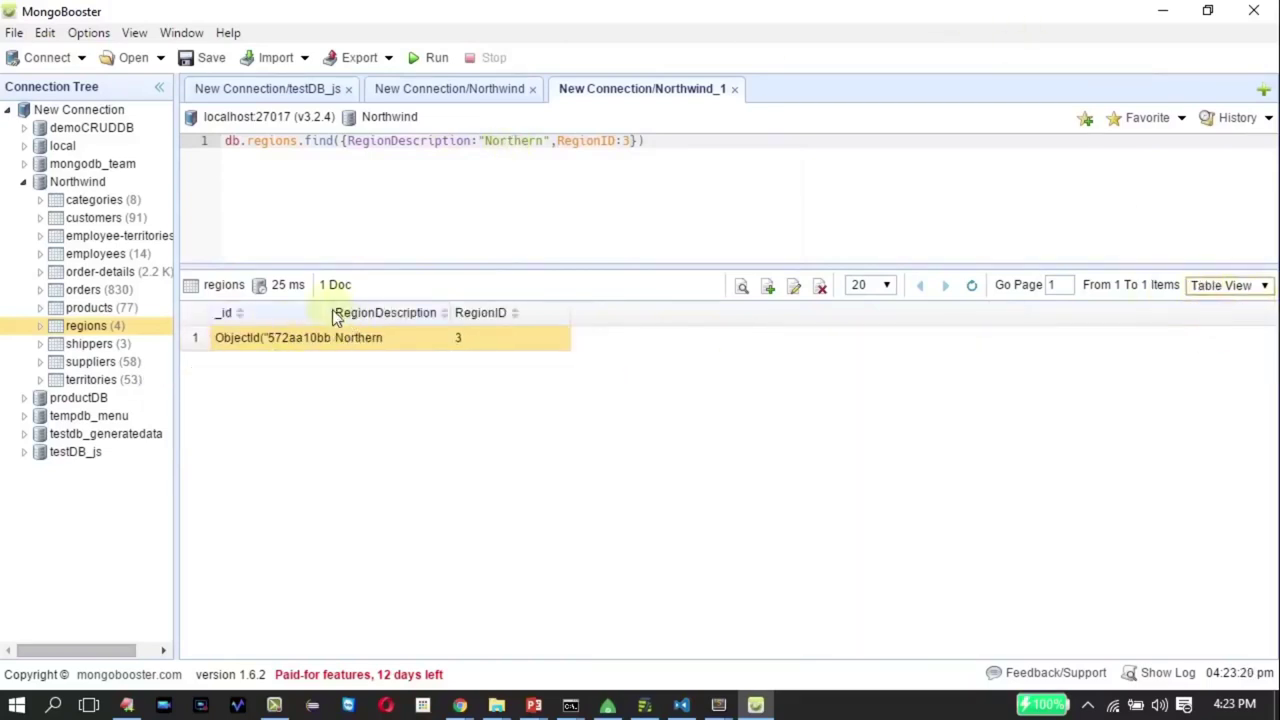
pyautogui.moveTo(328, 313); pyautogui.dragTo(420, 312)
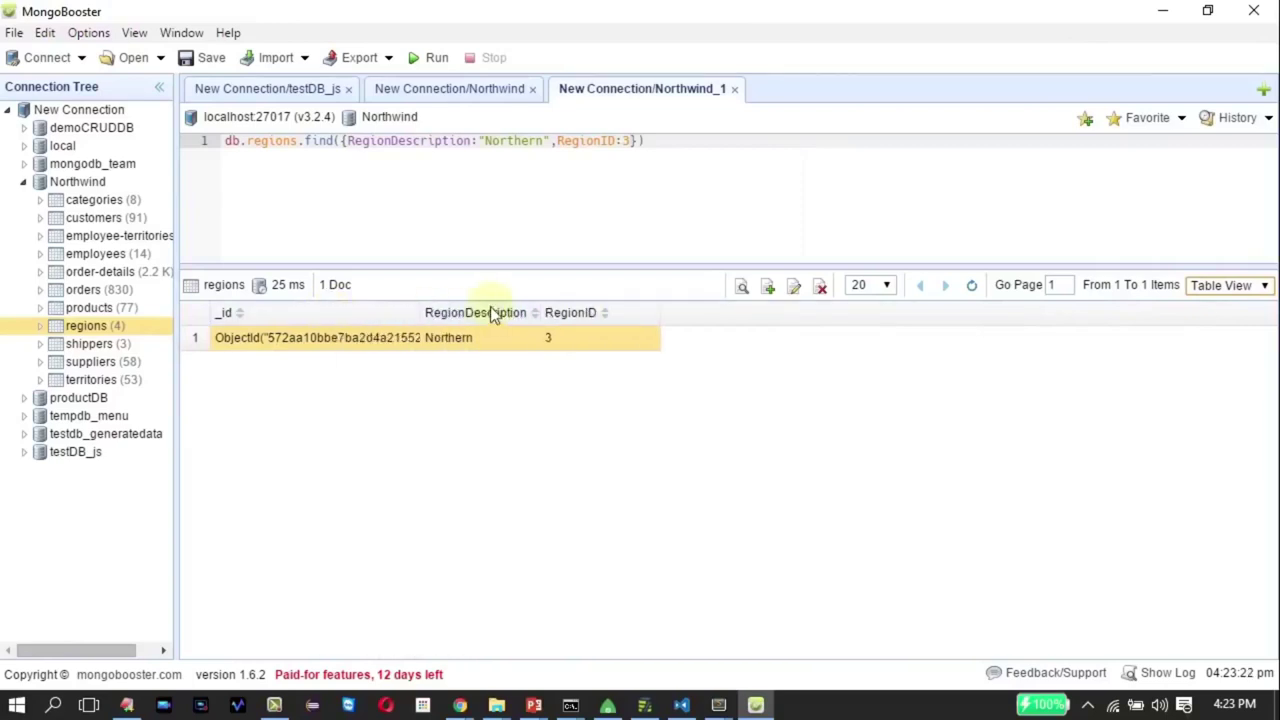
pyautogui.click(550, 315)
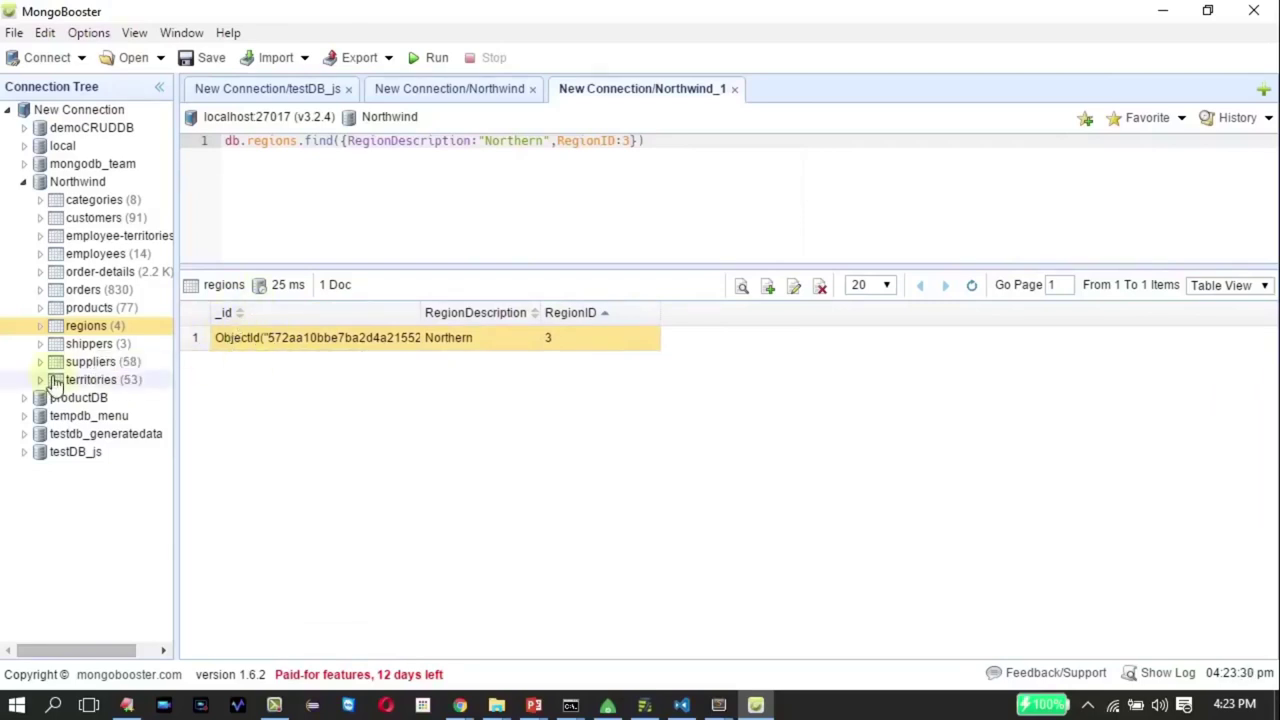
# Add the field selection {_id:0} as the second find argument, consulting the find syntax slide, and run the query
pyautogui.click(643, 141)
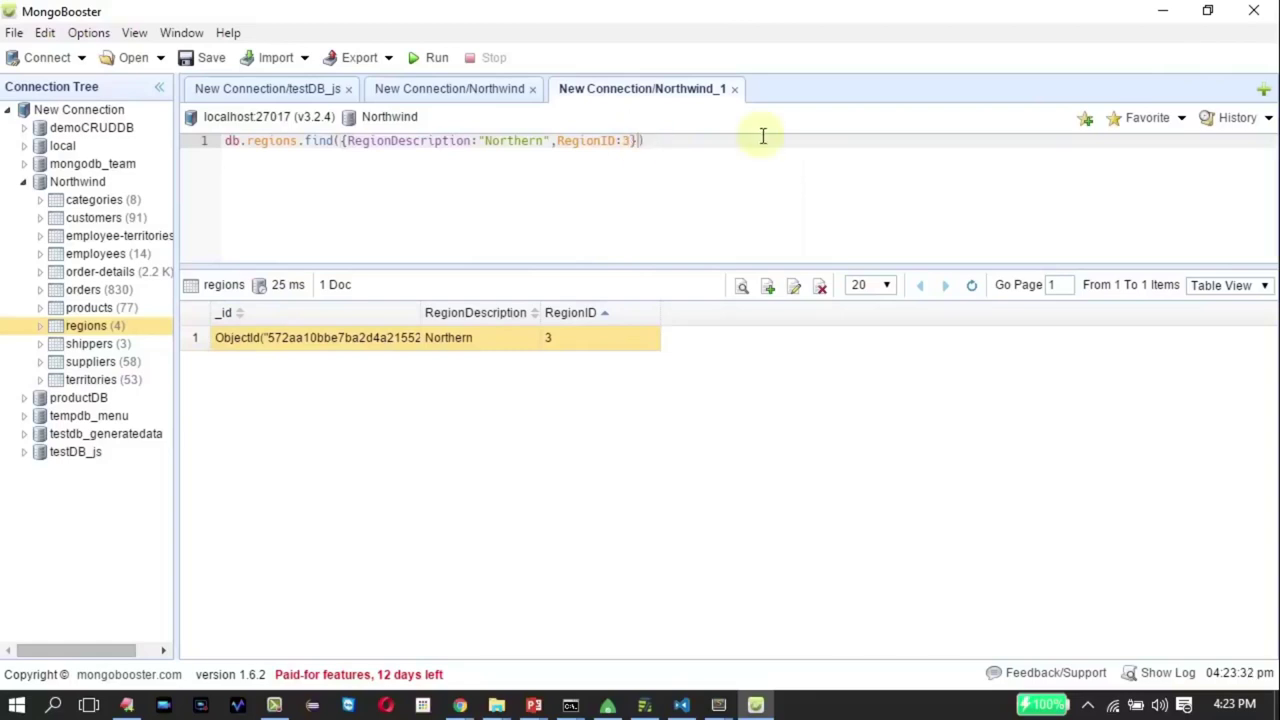
pyautogui.write(',{}')
pyautogui.hotkey('alt', 'Tab')
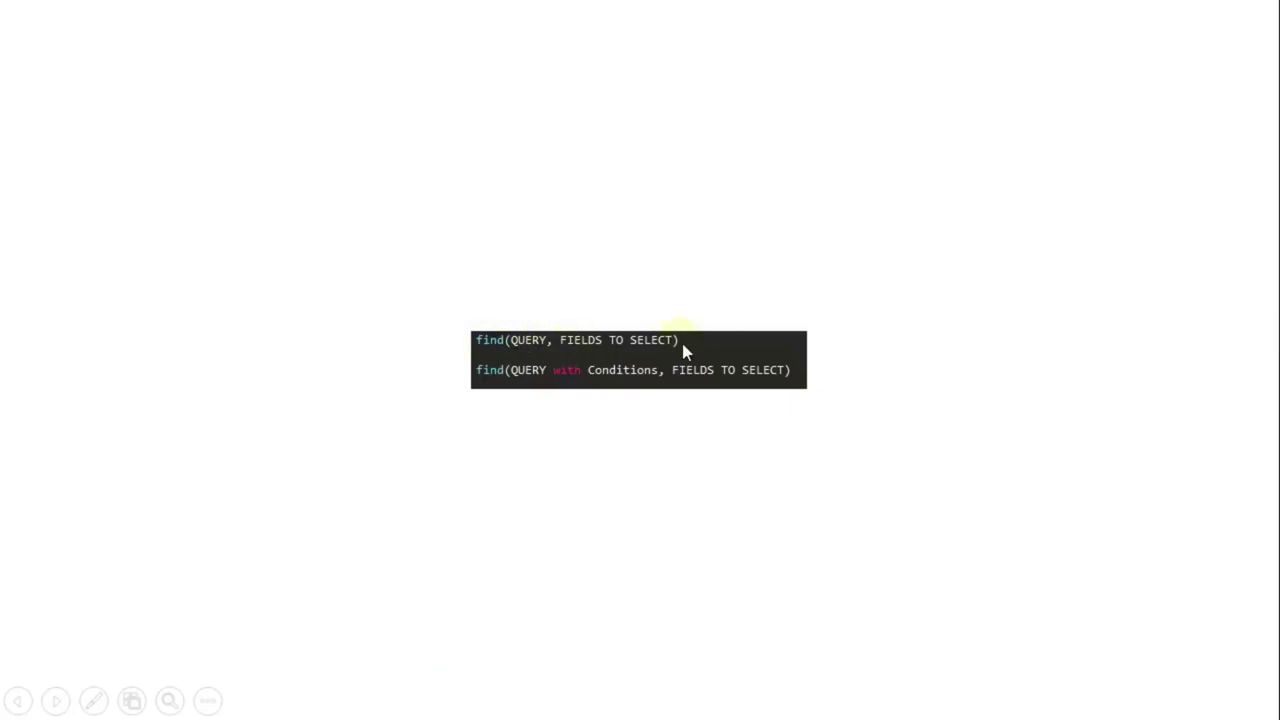
pyautogui.hotkey('alt', 'Tab')
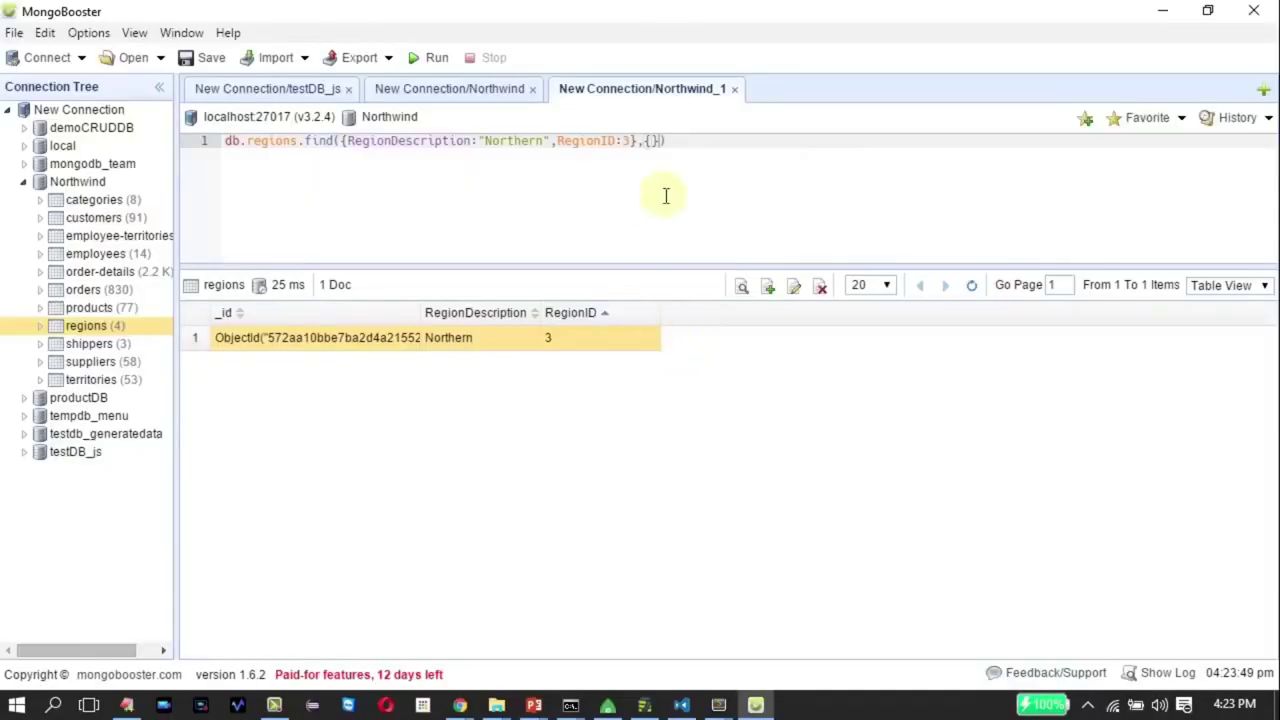
pyautogui.click(650, 140)
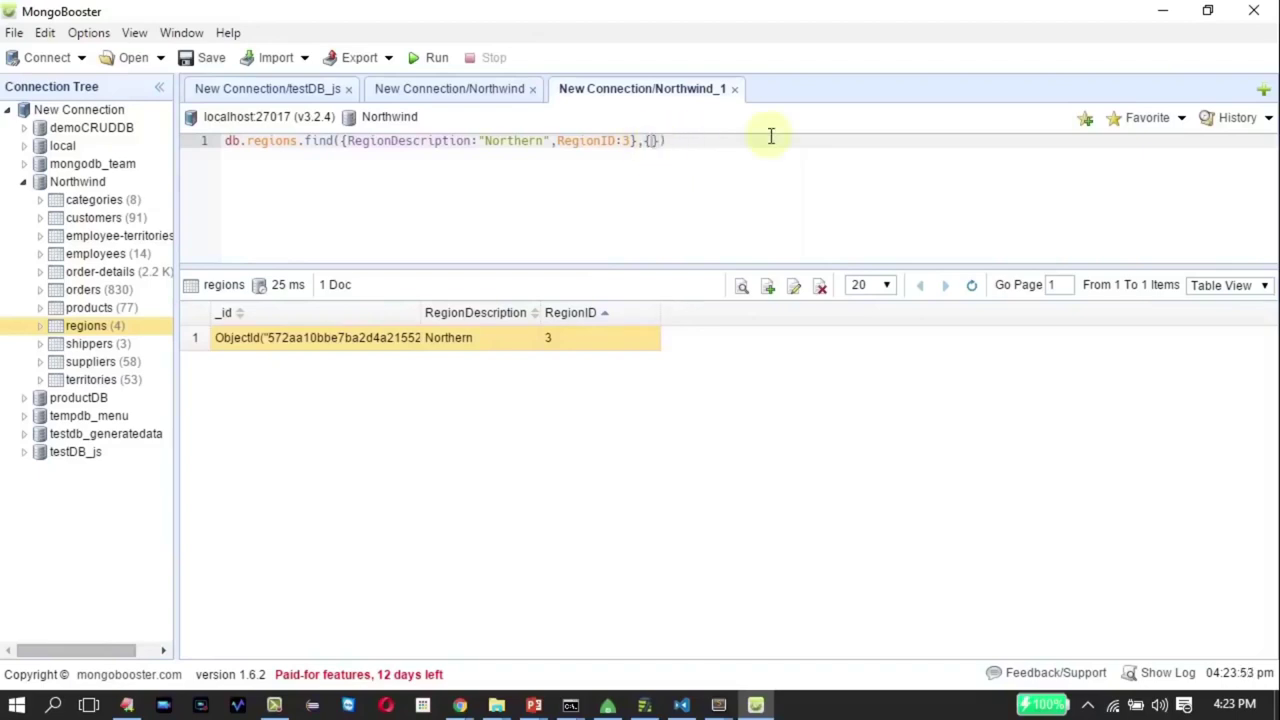
pyautogui.write('_id:0')
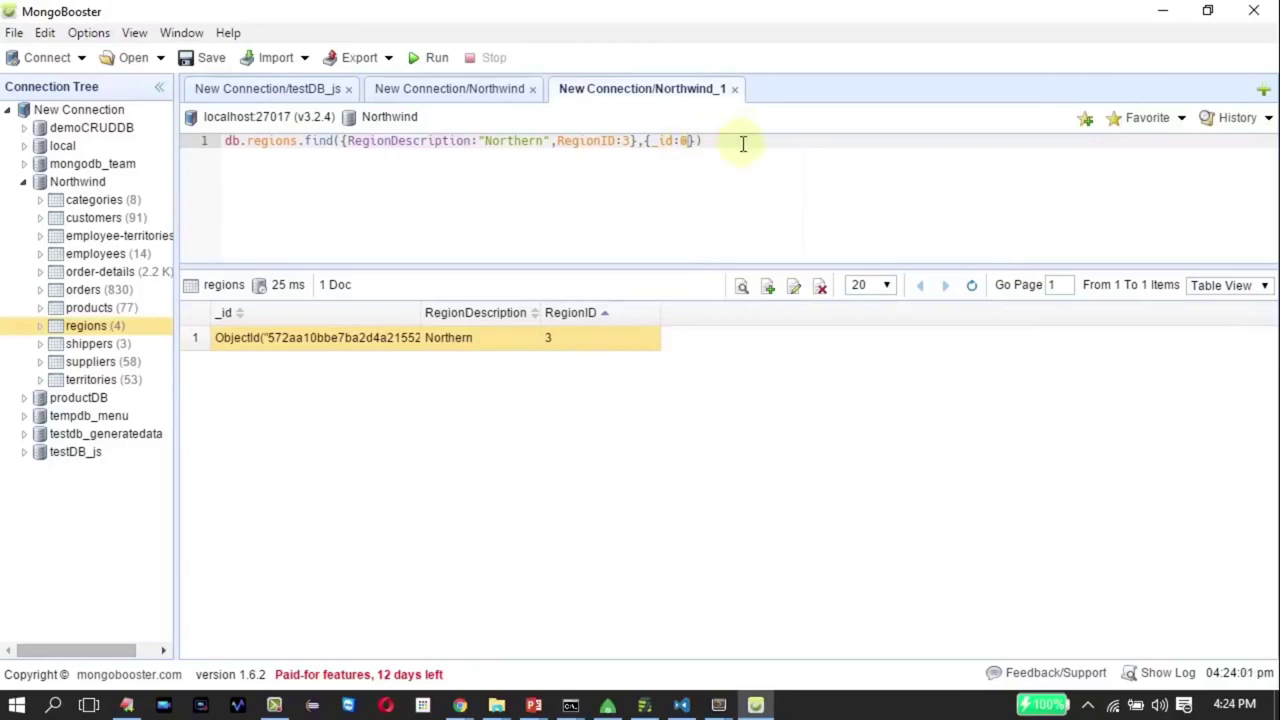
pyautogui.click(415, 60)
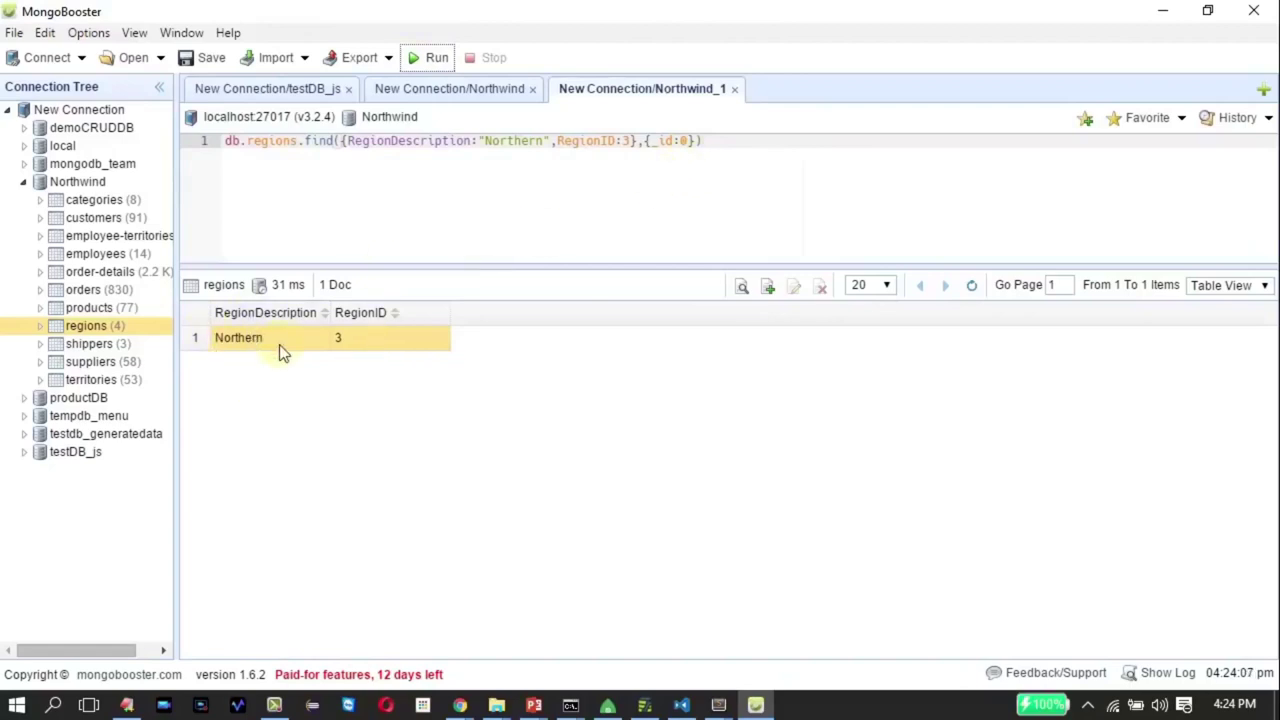
# Add RegionID:0 after _id:0 in the field selection and run the query
pyautogui.click(665, 143)
pyautogui.doubleClick(660, 140)
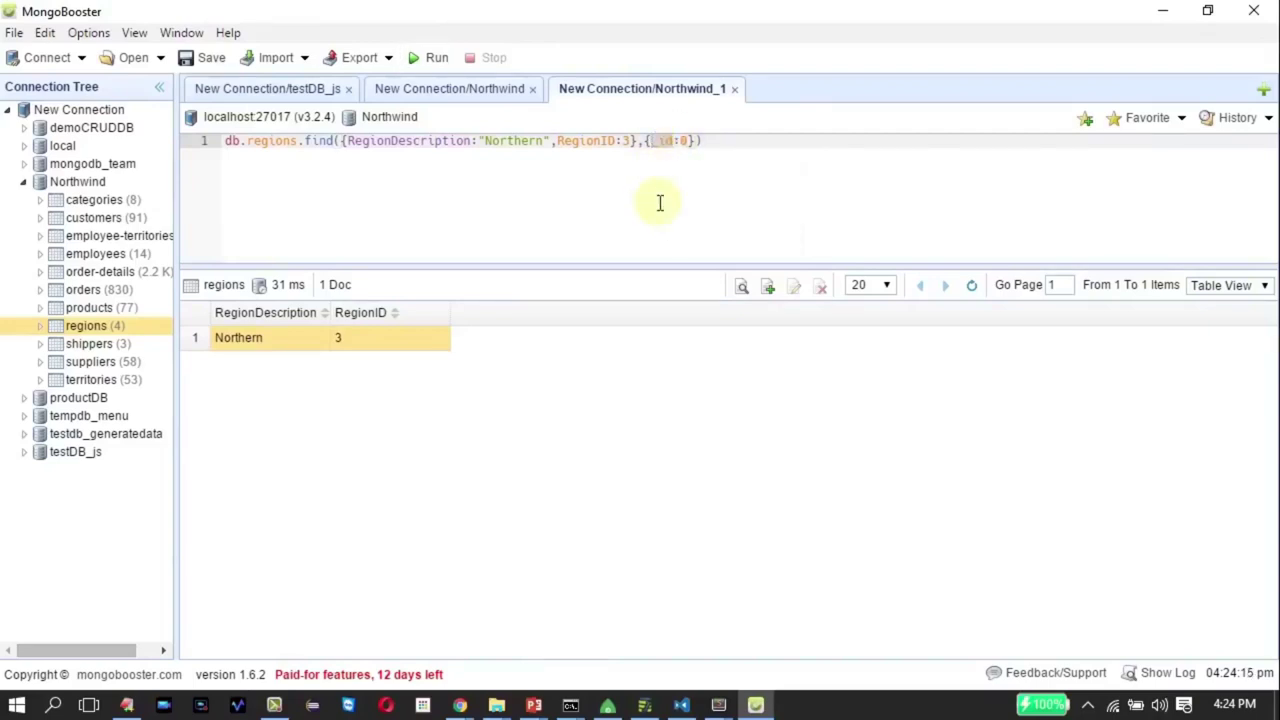
pyautogui.click(686, 140)
pyautogui.write(',')
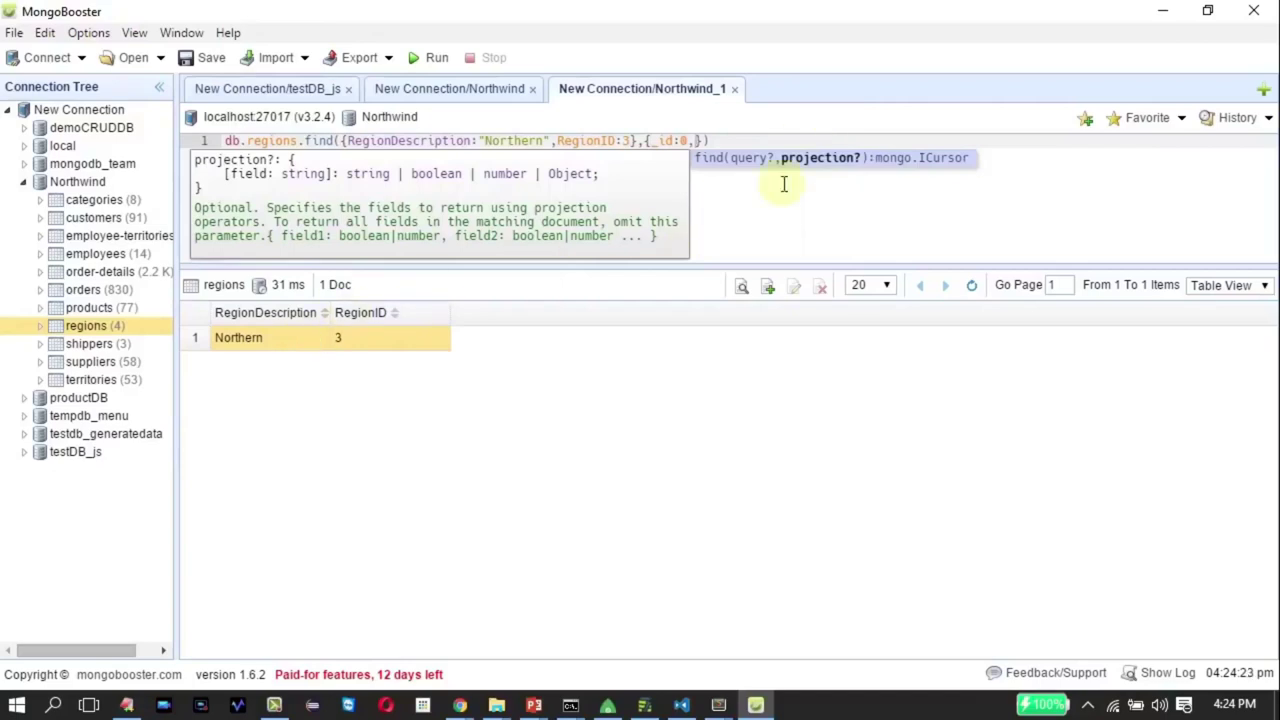
pyautogui.write('RegionID')
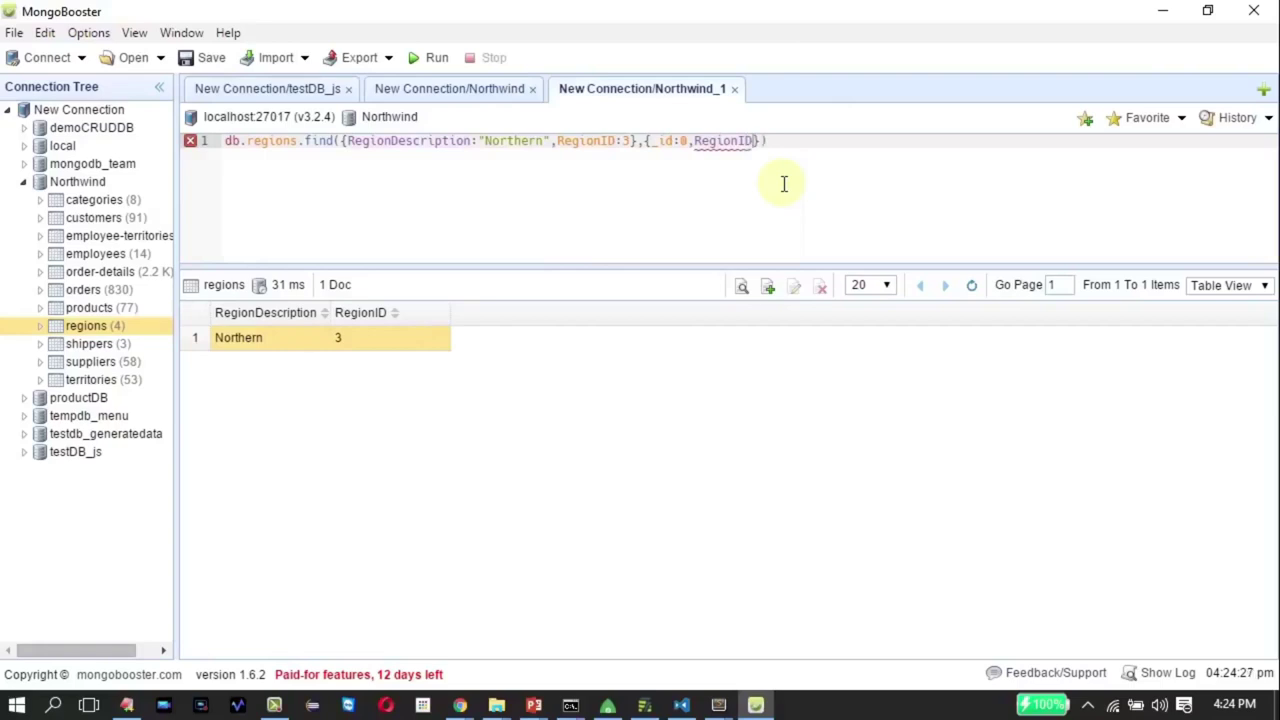
pyautogui.write(':0')
pyautogui.click(412, 58)
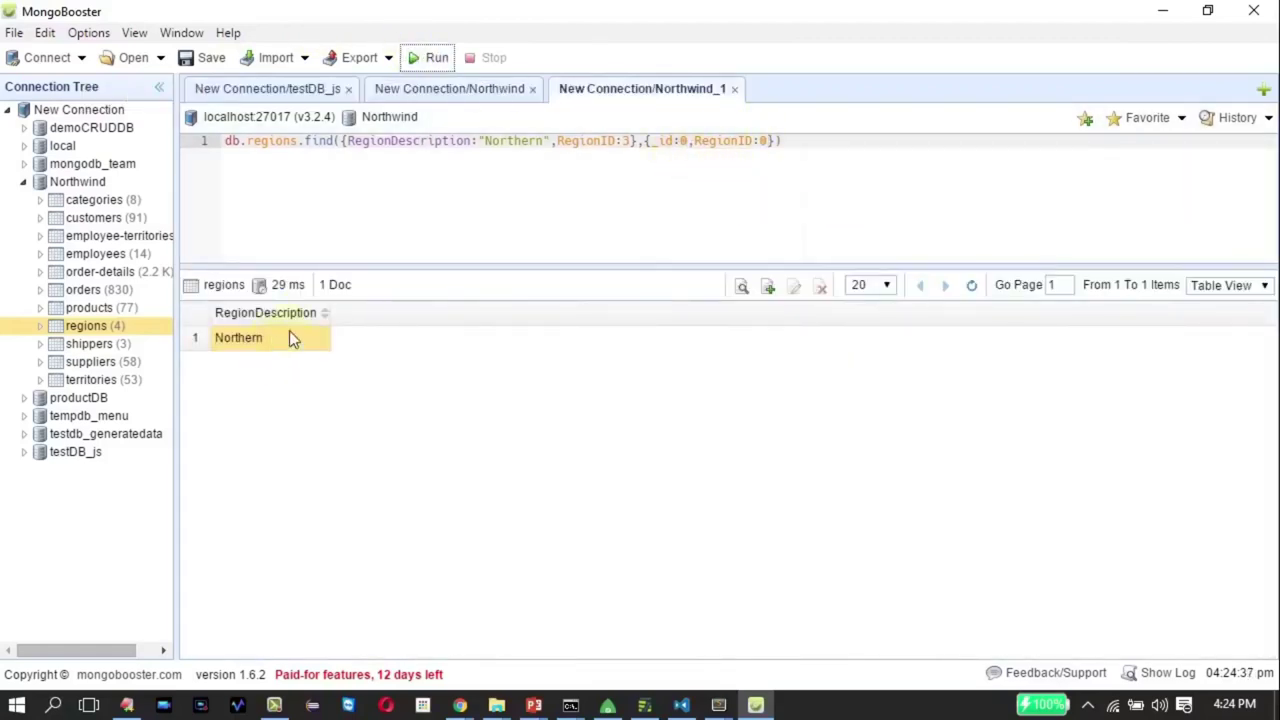
# Replace the _id value in the field selection with false and run the query
pyautogui.click(638, 141)
pyautogui.write(',')
pyautogui.moveTo(646, 141); pyautogui.dragTo(778, 141)
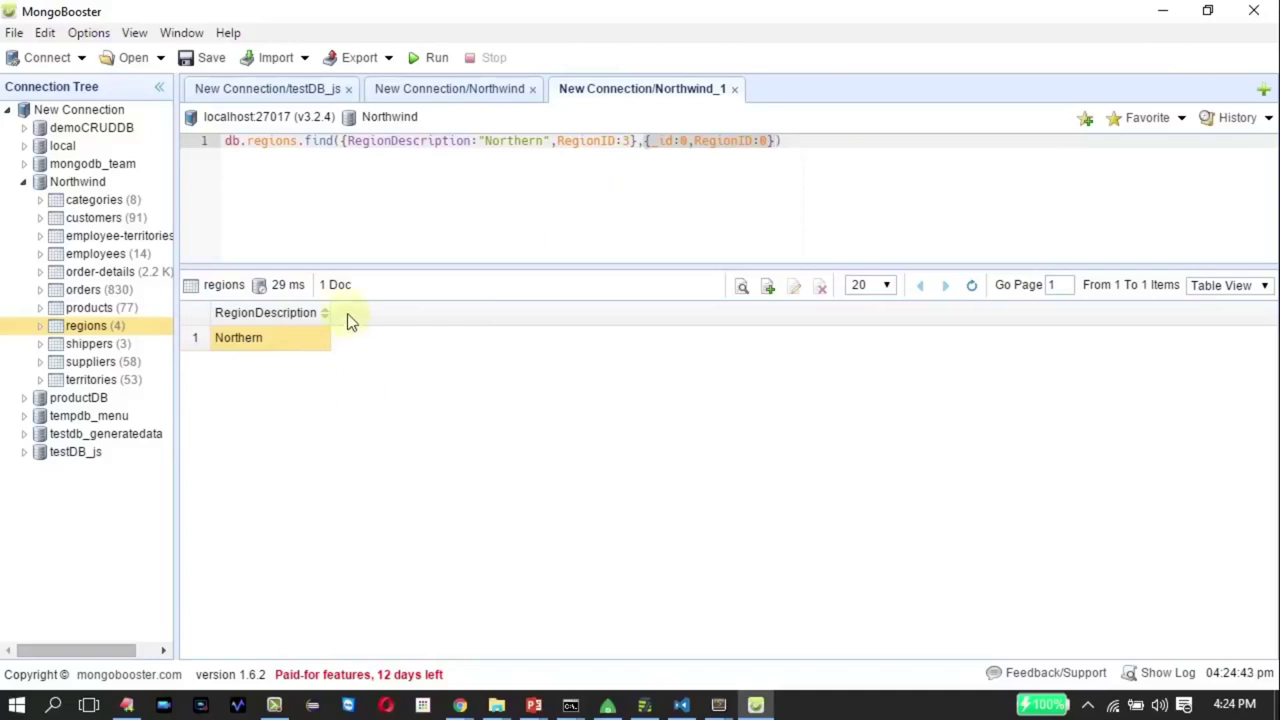
pyautogui.click(686, 141)
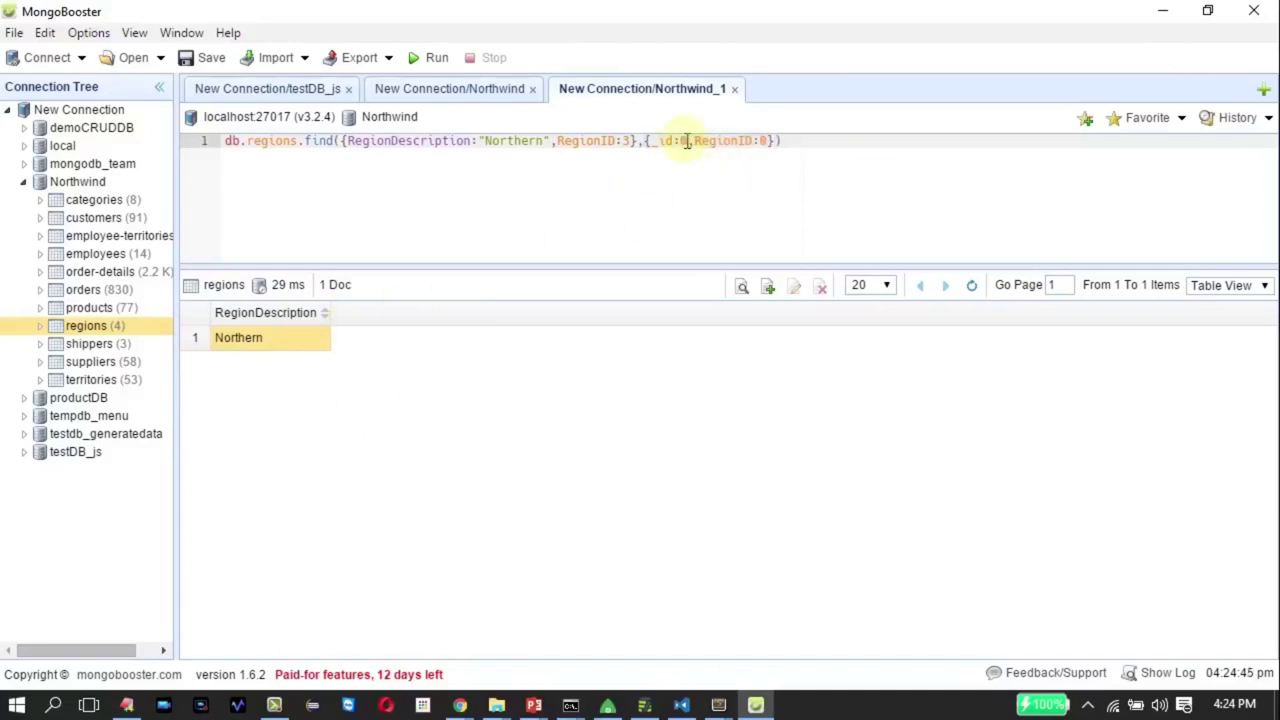
pyautogui.click(765, 140)
pyautogui.press('Left')
pyautogui.press('Left')
pyautogui.press('Left')
pyautogui.press('Left')
pyautogui.press('Left')
pyautogui.press('Left')
pyautogui.press('Left')
pyautogui.press('Left')
pyautogui.press('Left')
pyautogui.press('Left')
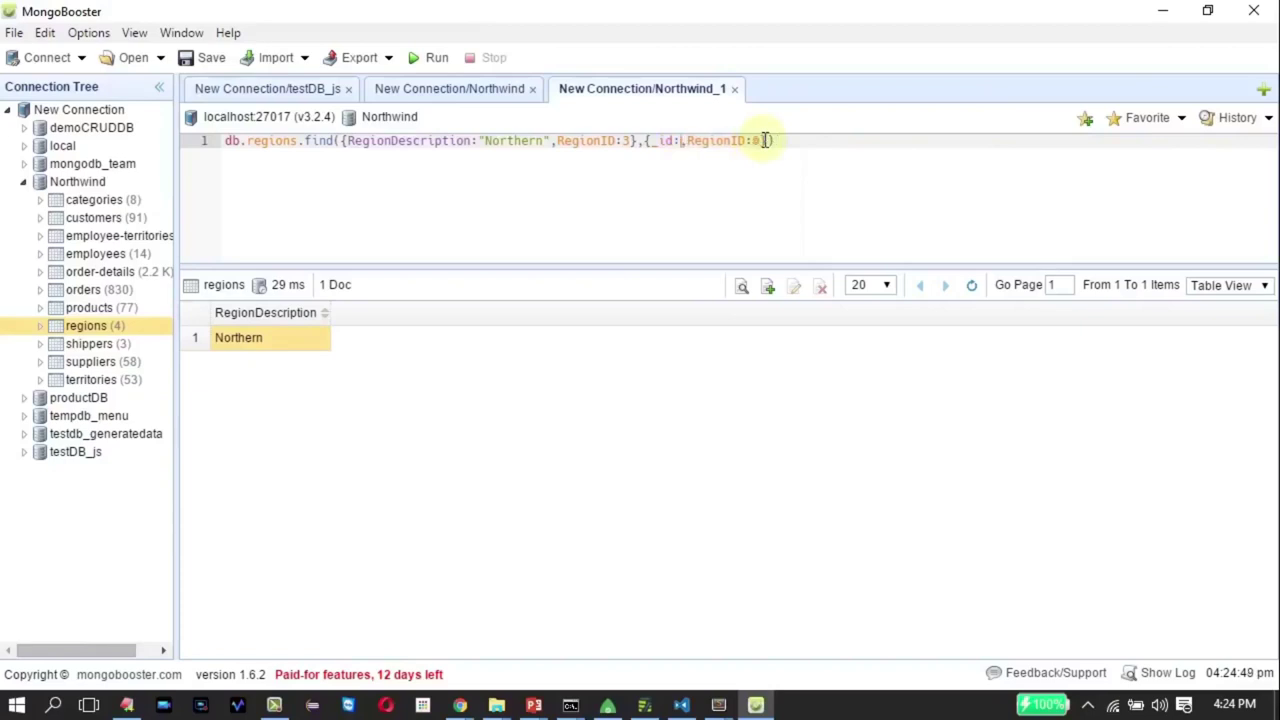
pyautogui.press('BackSpace')
pyautogui.write('false')
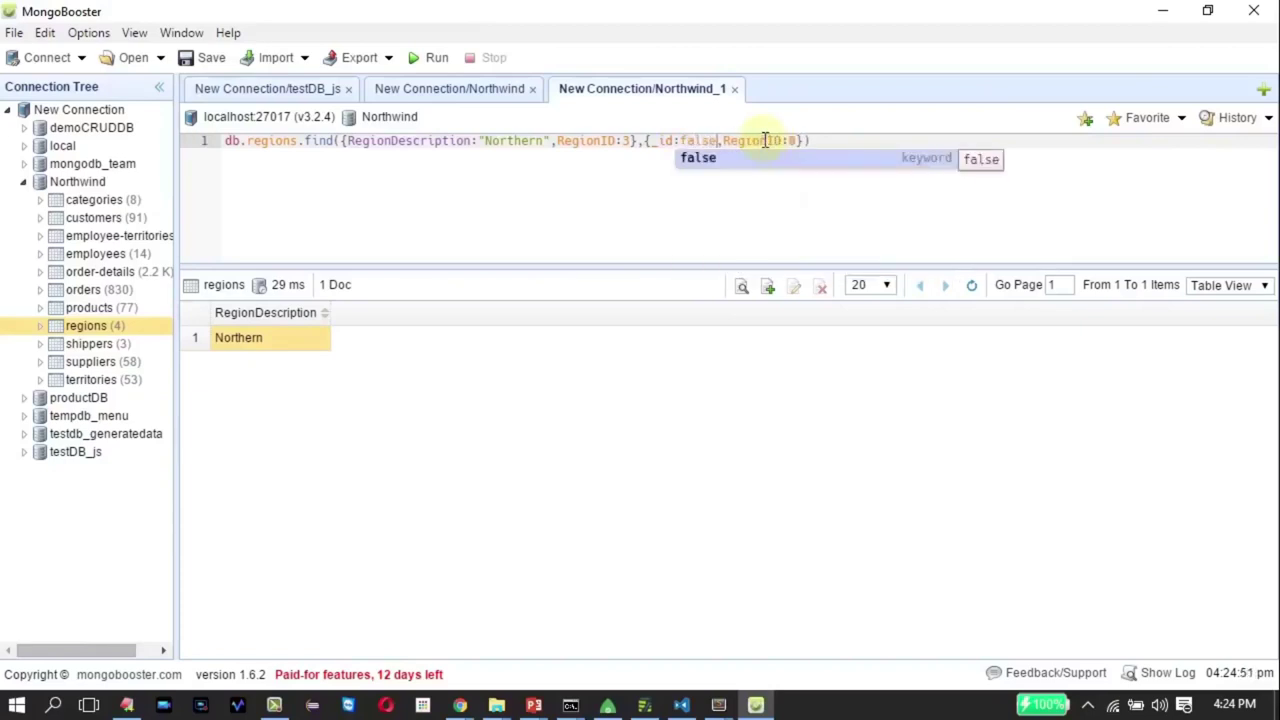
pyautogui.click(424, 58)
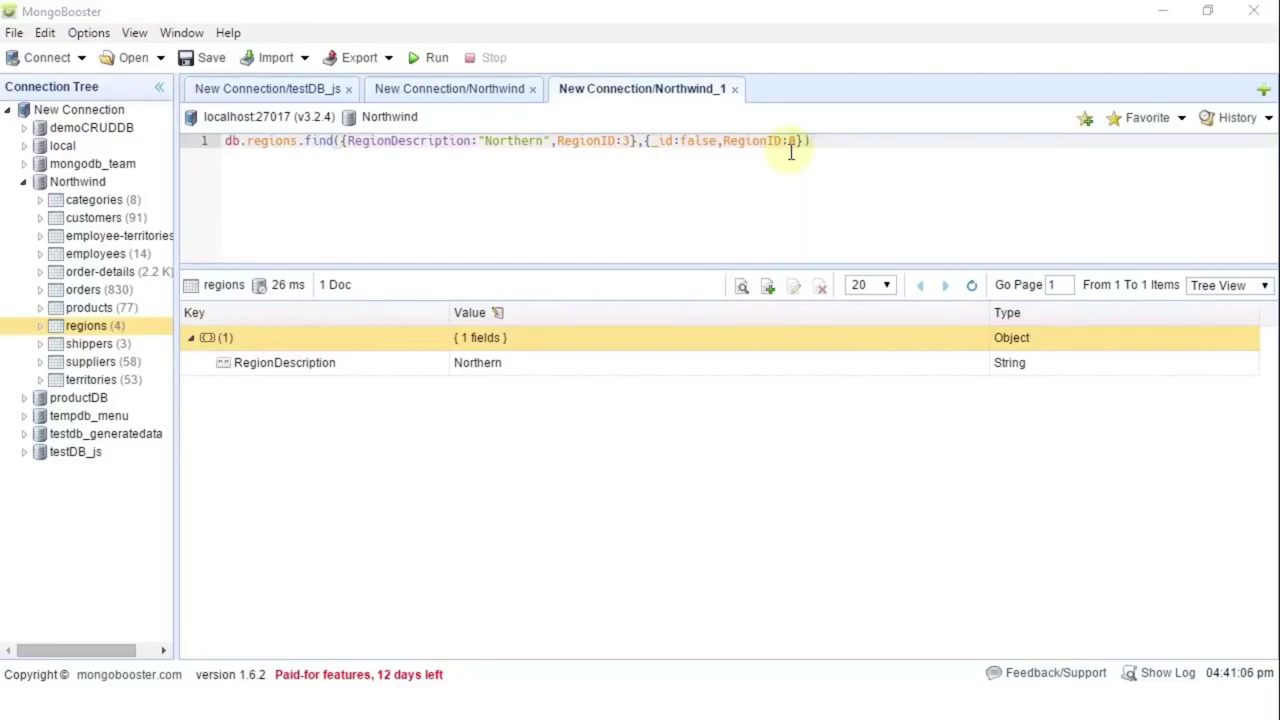
# Switch to the PowerPoint slide show to read the count, limit, skip and sort syntax, and return to MongoBooster
pyautogui.hotkey('alt', 'Tab')
pyautogui.press('Tab')
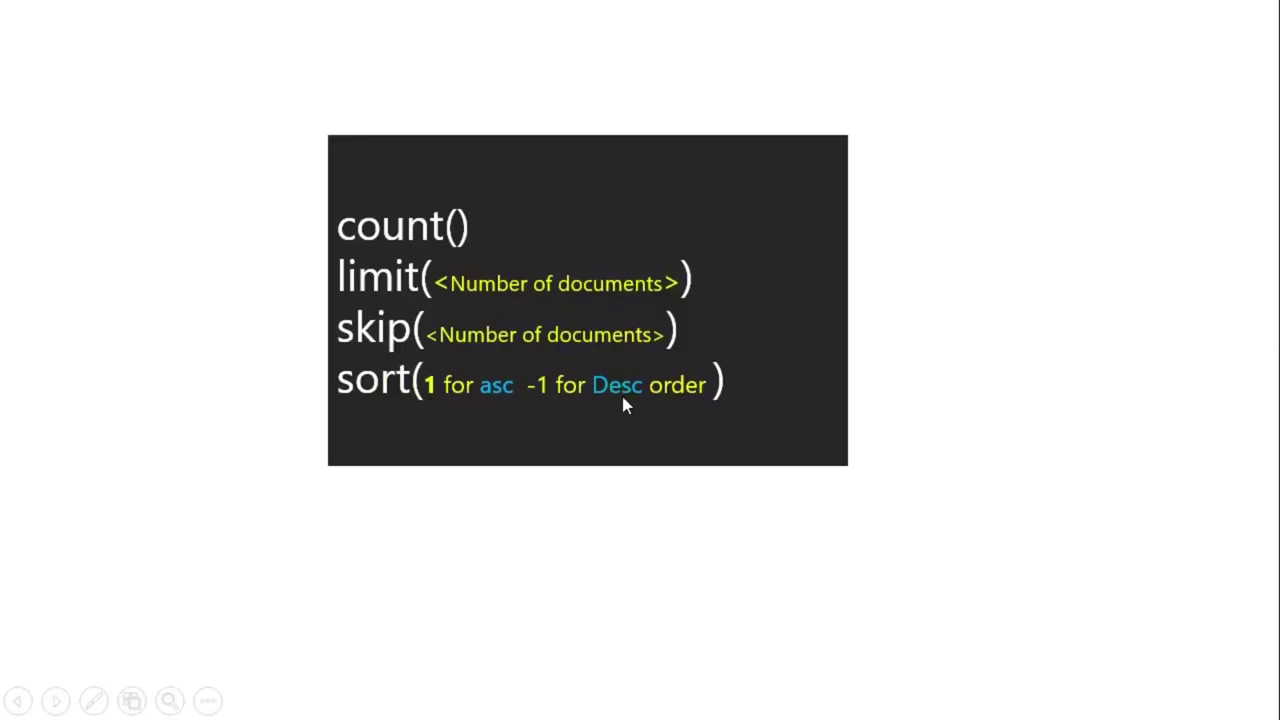
pyautogui.hotkey('alt', 'Tab')
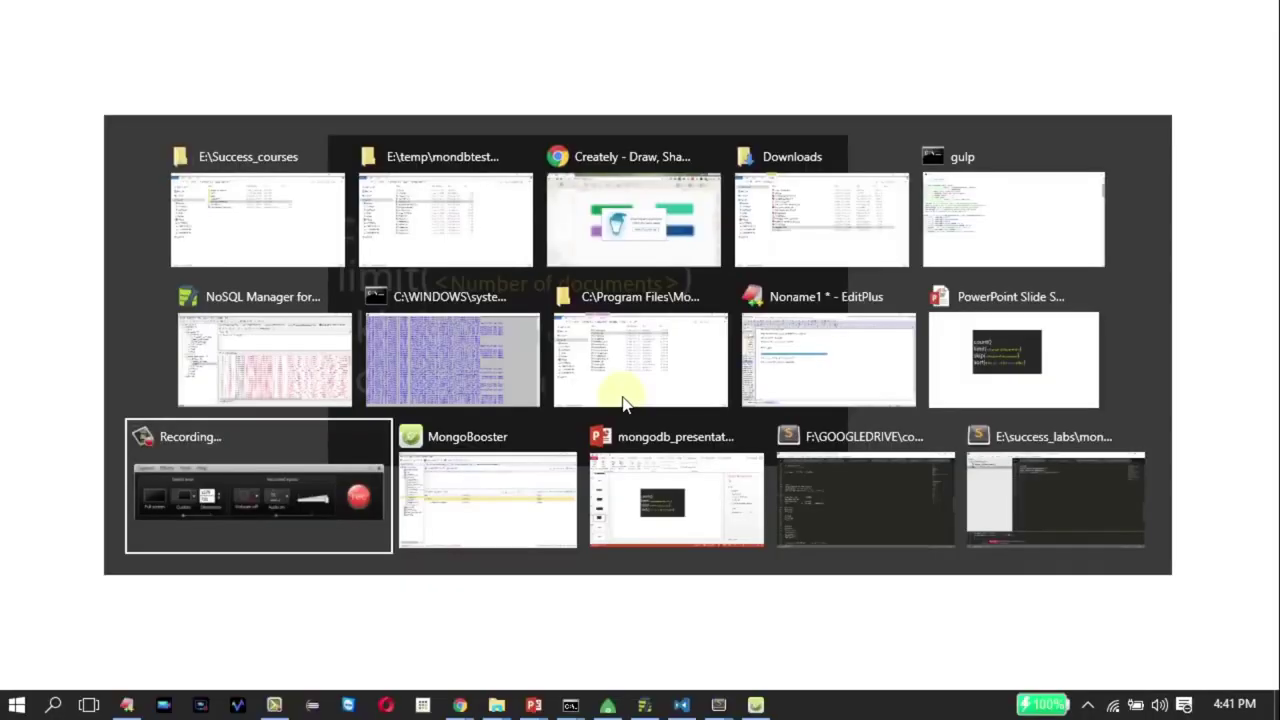
pyautogui.press('Tab')
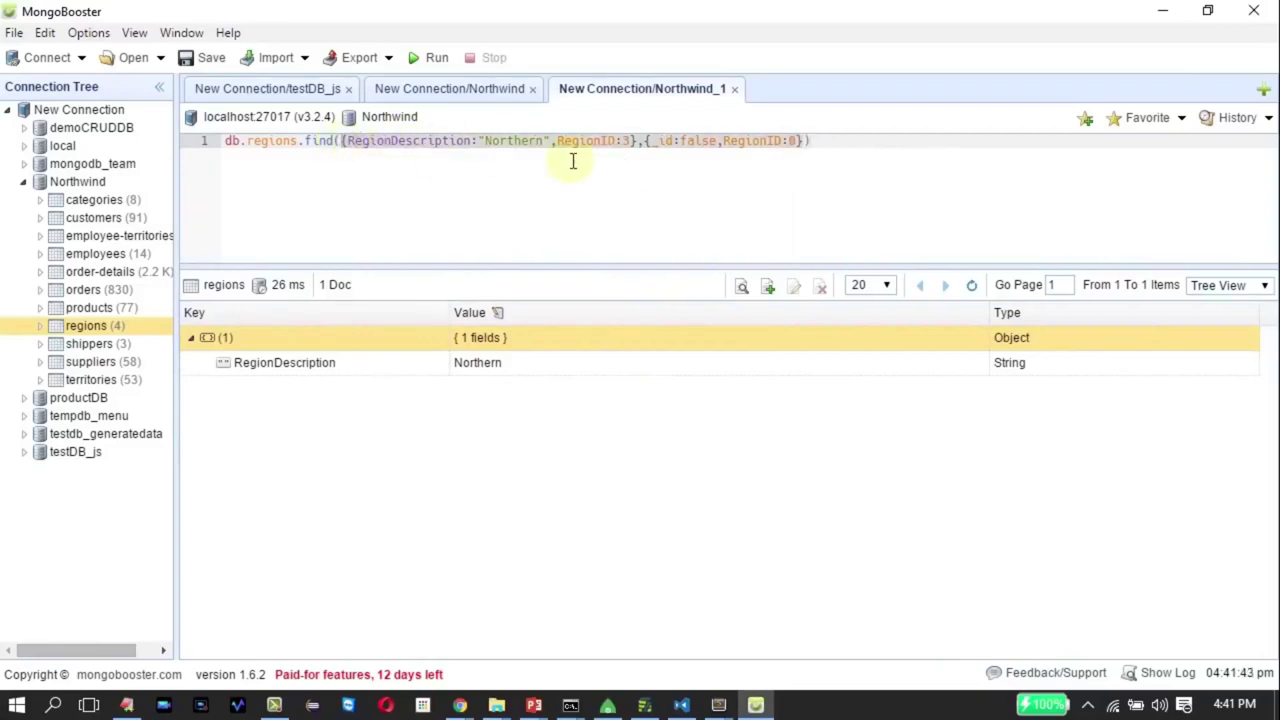
# Remove all arguments from the regions find query, run it, and show the result in Table View
pyautogui.press('Delete')
pyautogui.click(432, 58)
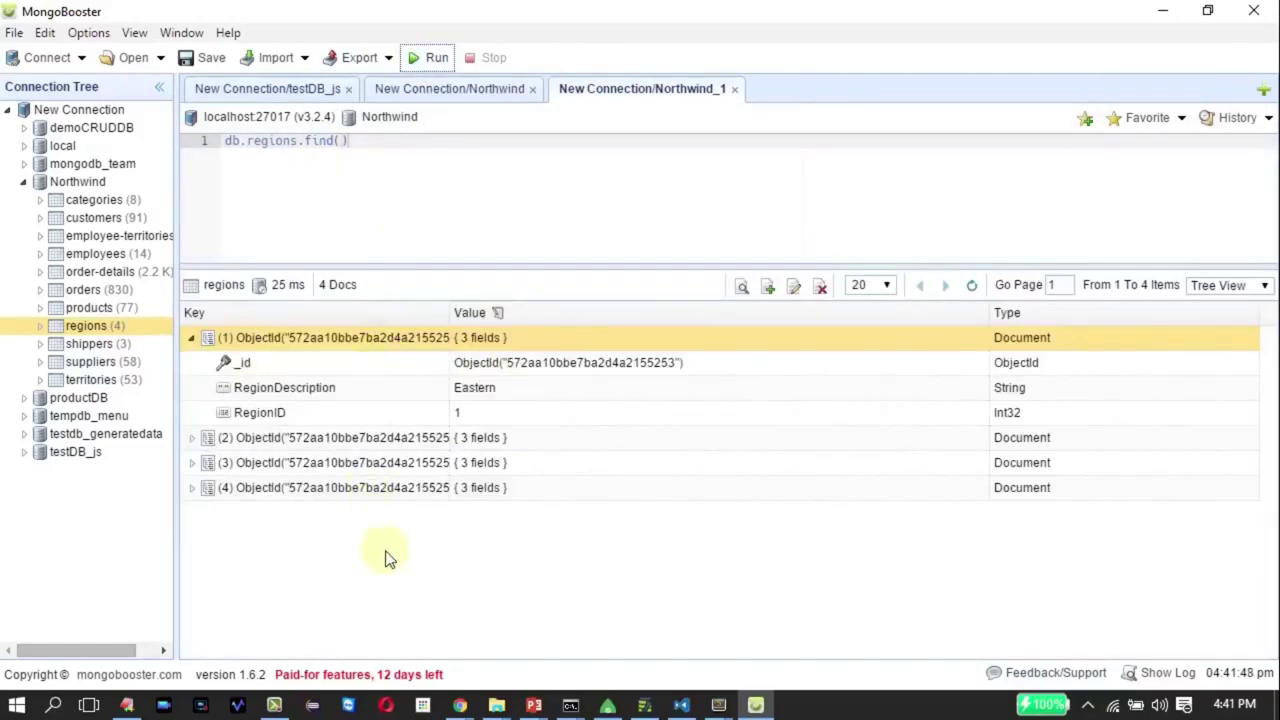
pyautogui.click(1247, 295)
pyautogui.click(1218, 317)
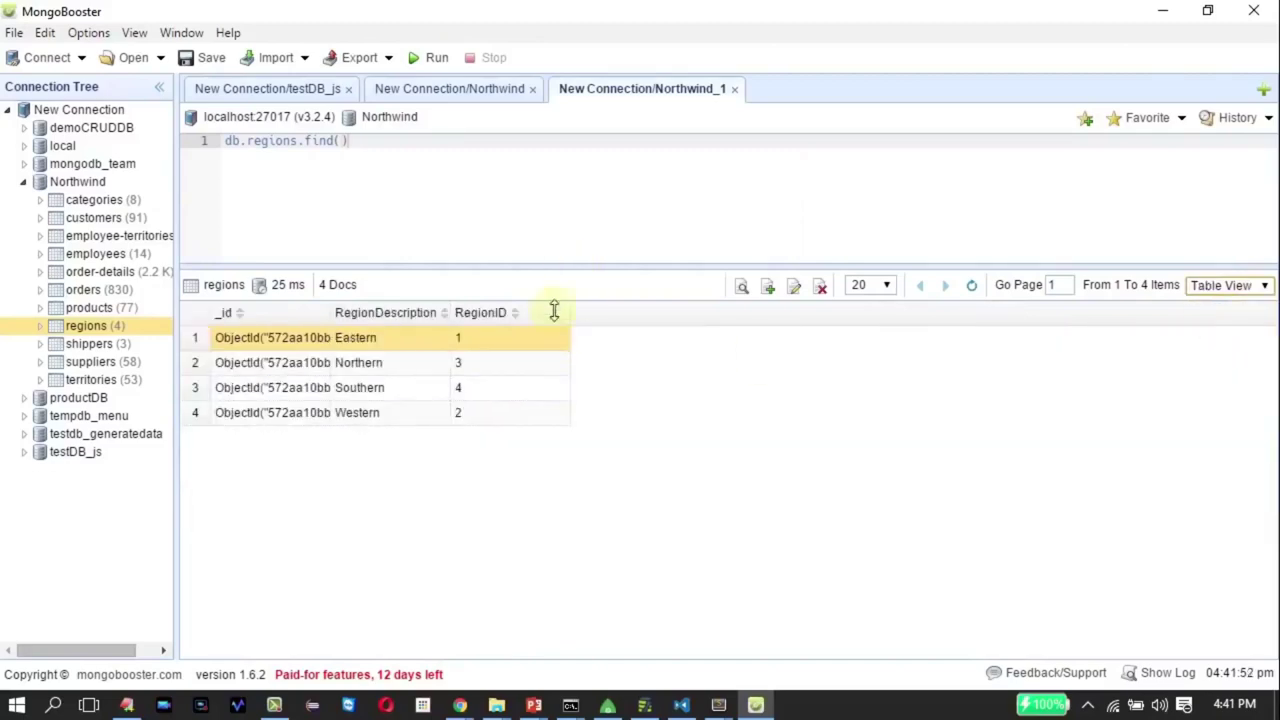
# Append .count() to db.regions.find(), run the query, and examine the returned number
pyautogui.click(392, 141)
pyautogui.write('.count')
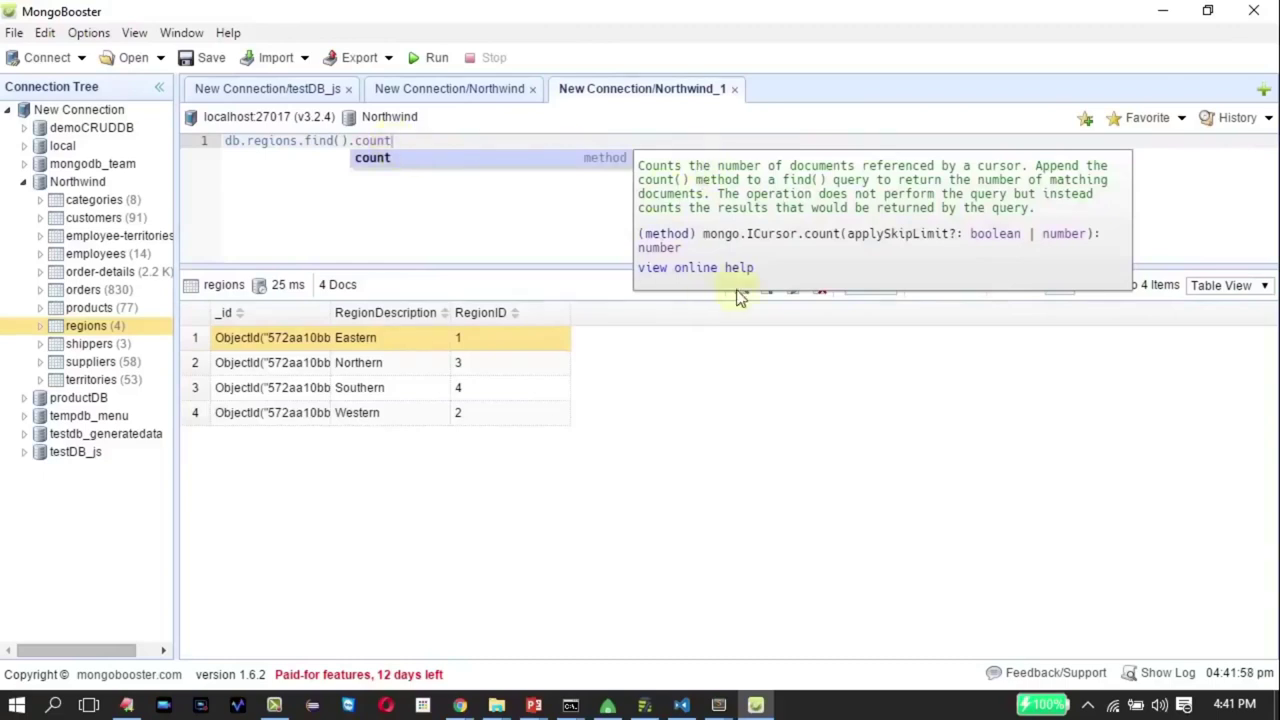
pyautogui.click(453, 157)
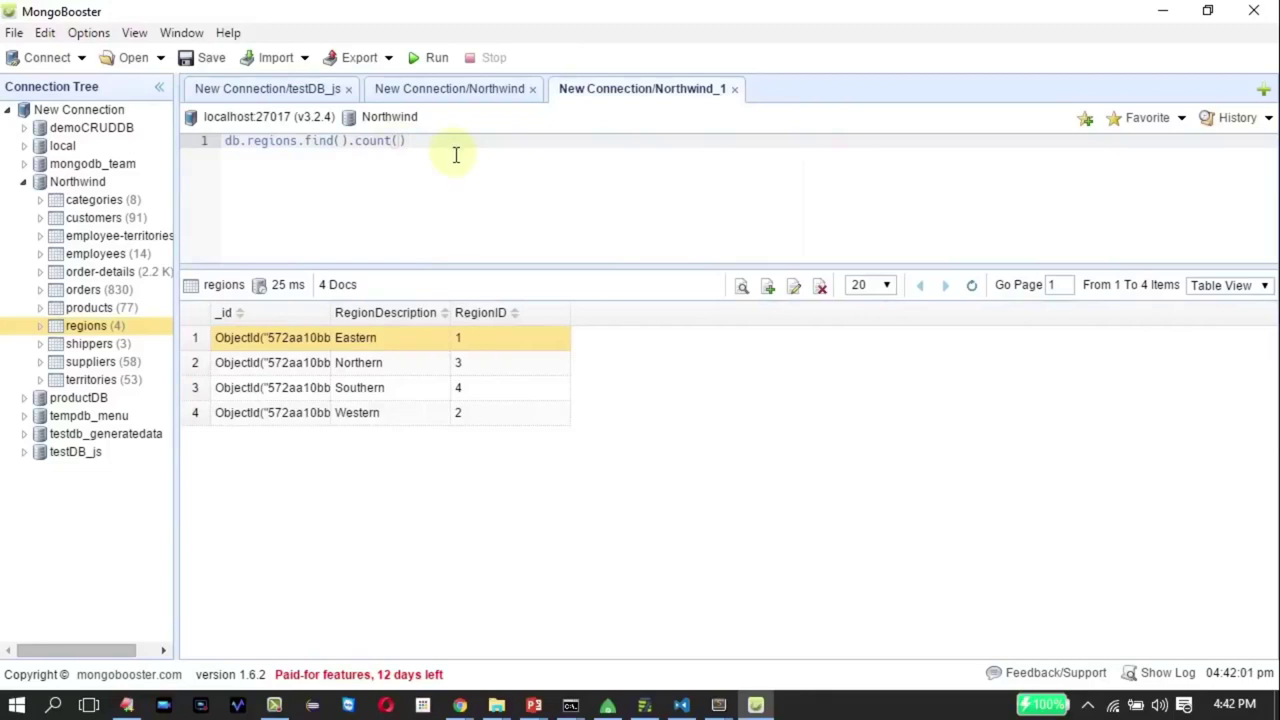
pyautogui.click(428, 62)
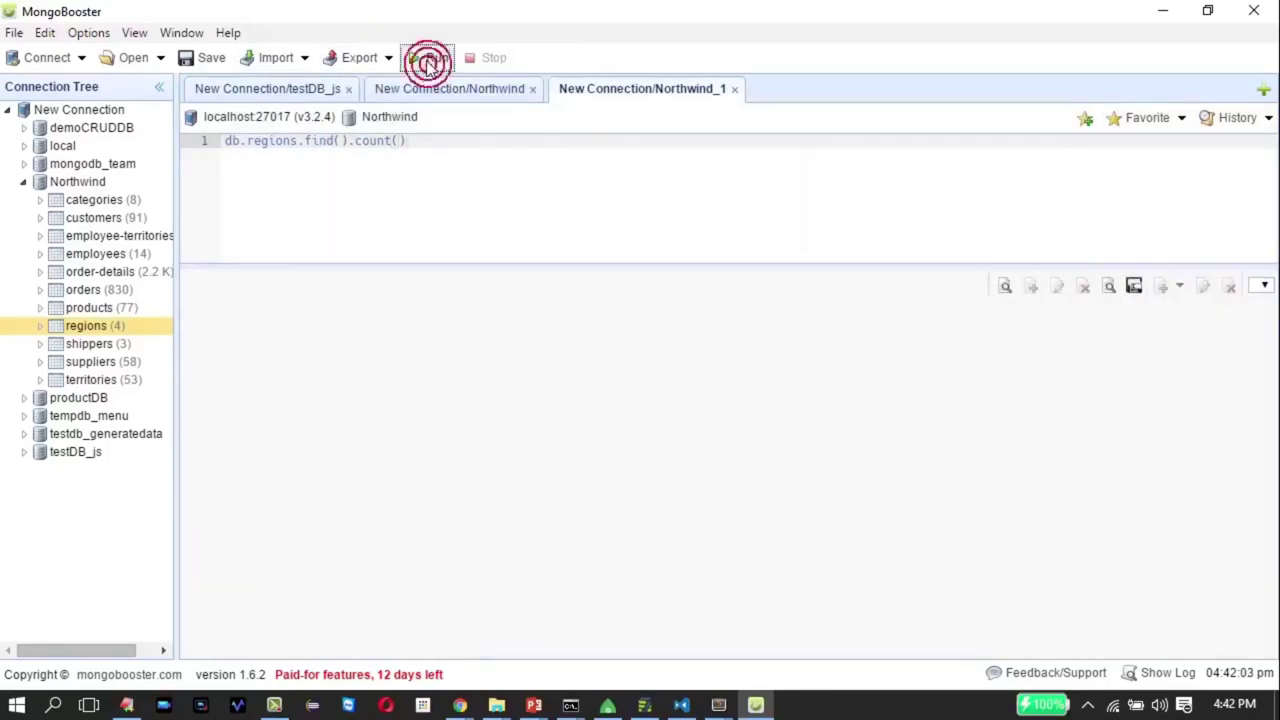
pyautogui.click(236, 310)
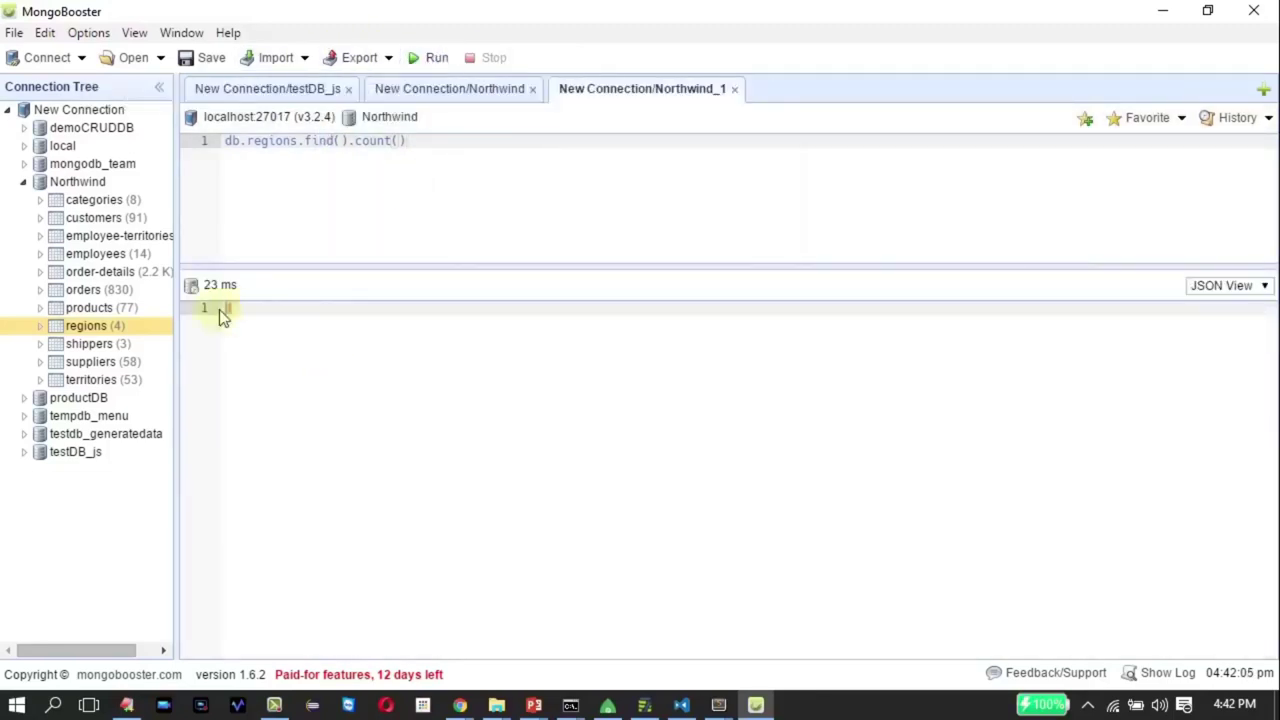
# Remove .count() from the query, rerun db.regions.find(), and display its documents in Table View
pyautogui.click(408, 157)
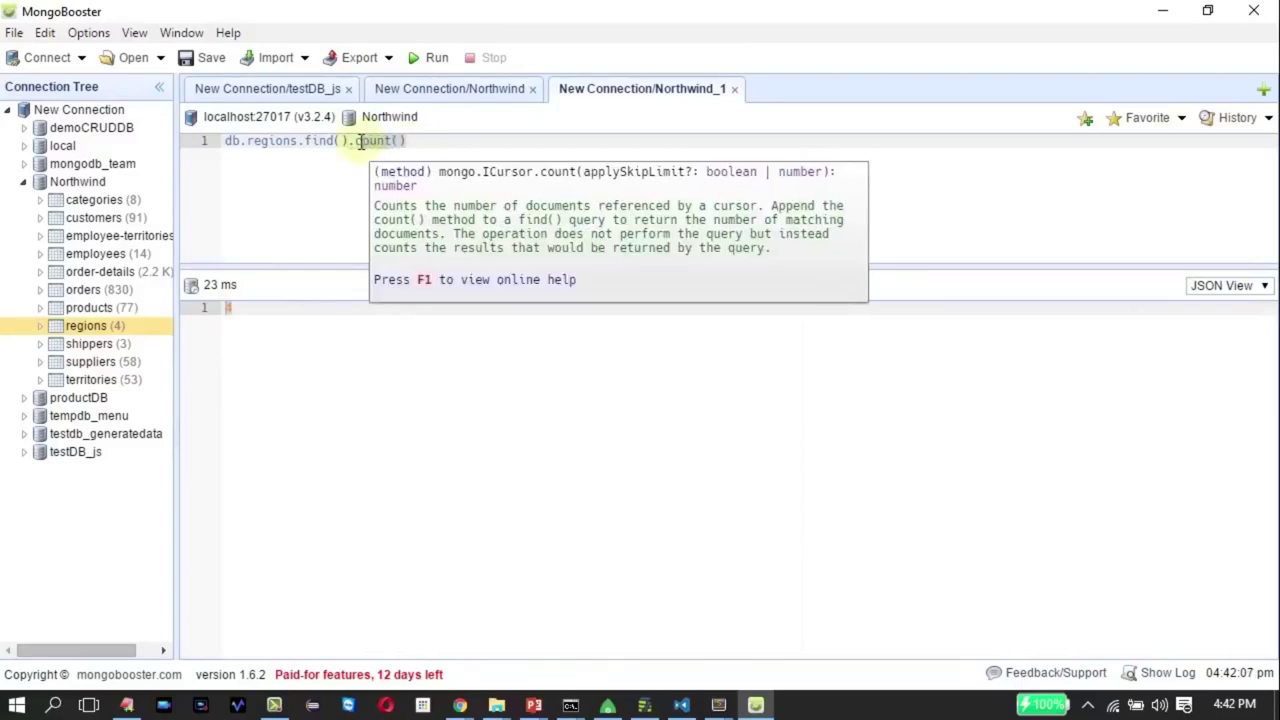
pyautogui.moveTo(361, 143)
pyautogui.moveTo(361, 143); pyautogui.dragTo(349, 143)
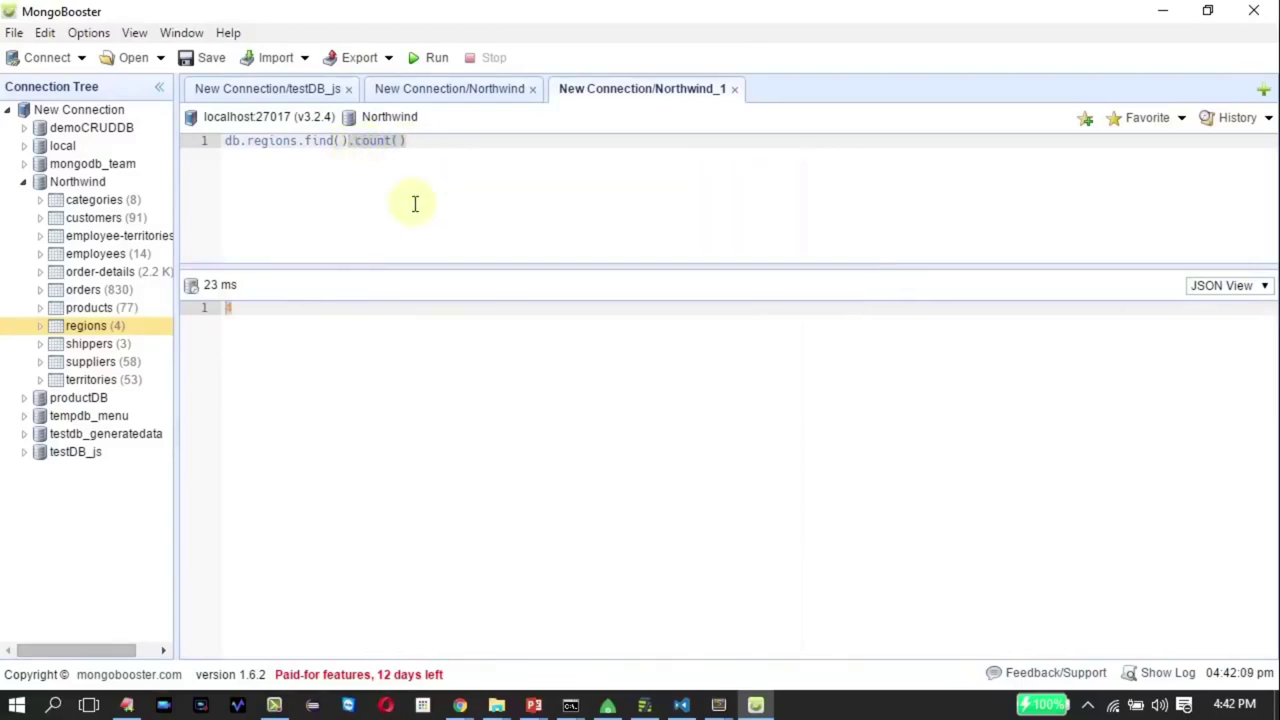
pyautogui.press('BackSpace')
pyautogui.click(418, 66)
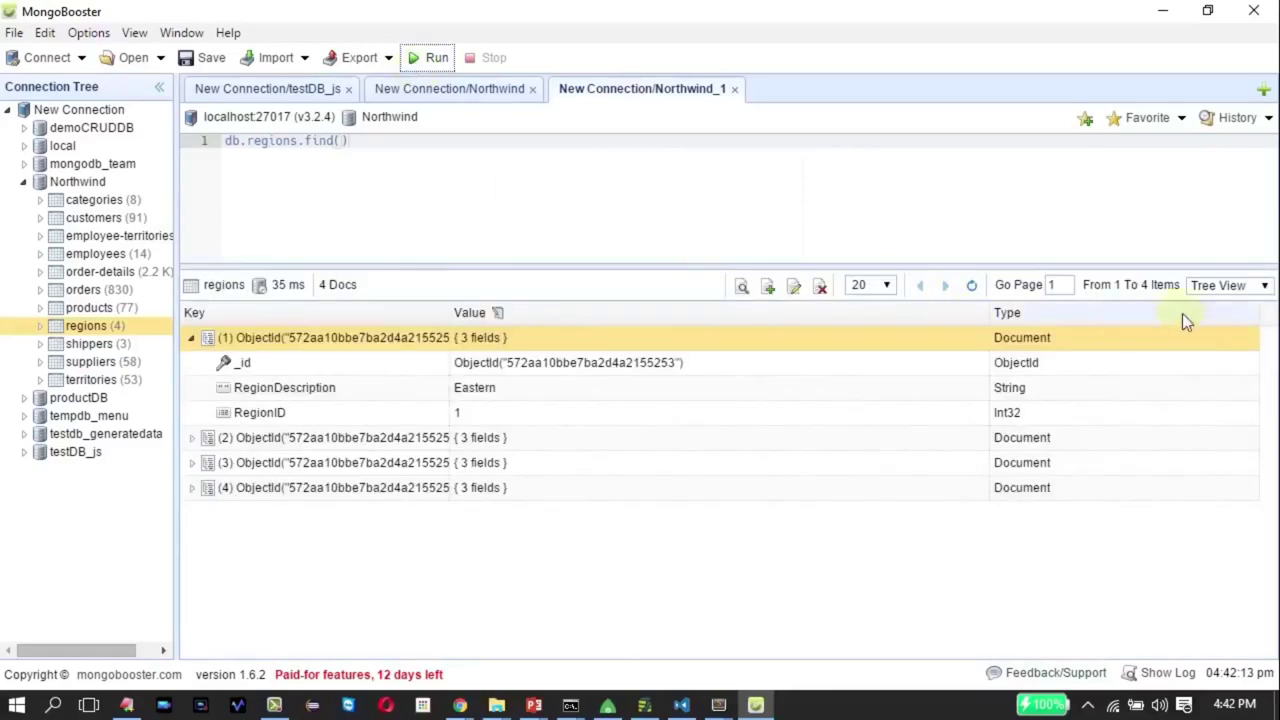
pyautogui.click(1228, 287)
pyautogui.click(1216, 318)
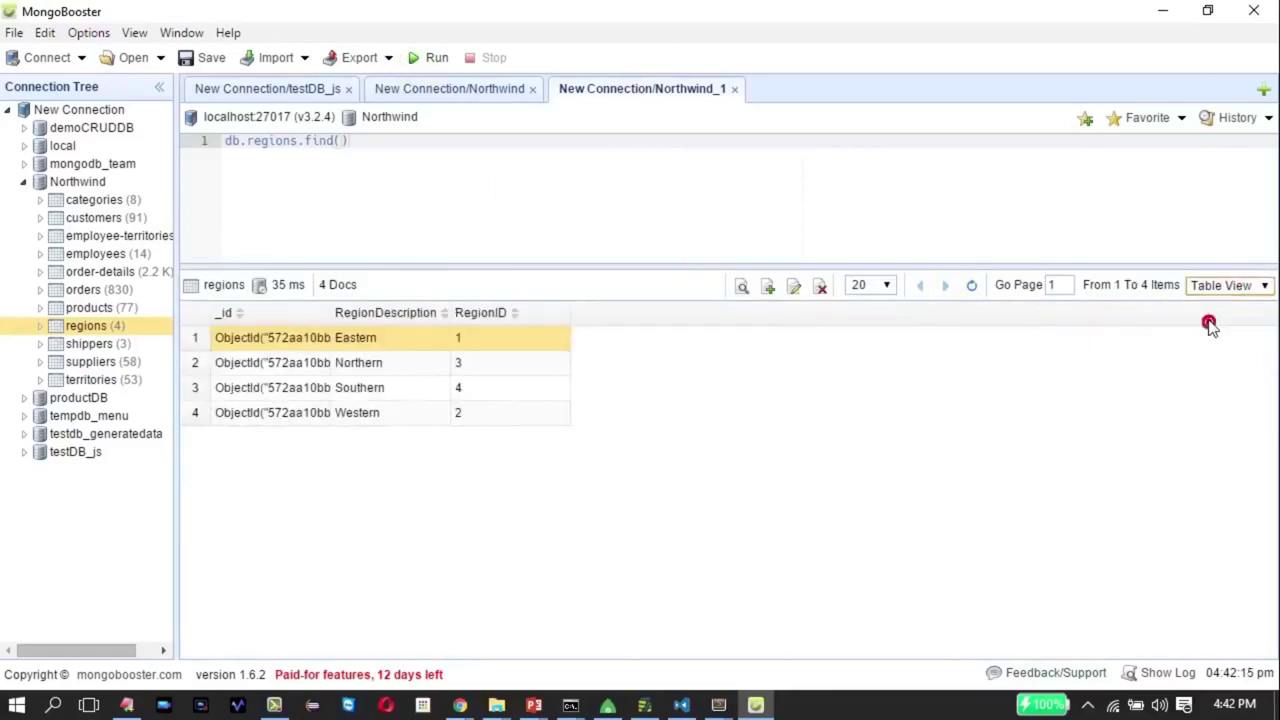
# Append .limit(2) to db.regions.find() and run the query
pyautogui.click(390, 144)
pyautogui.write('.lim')
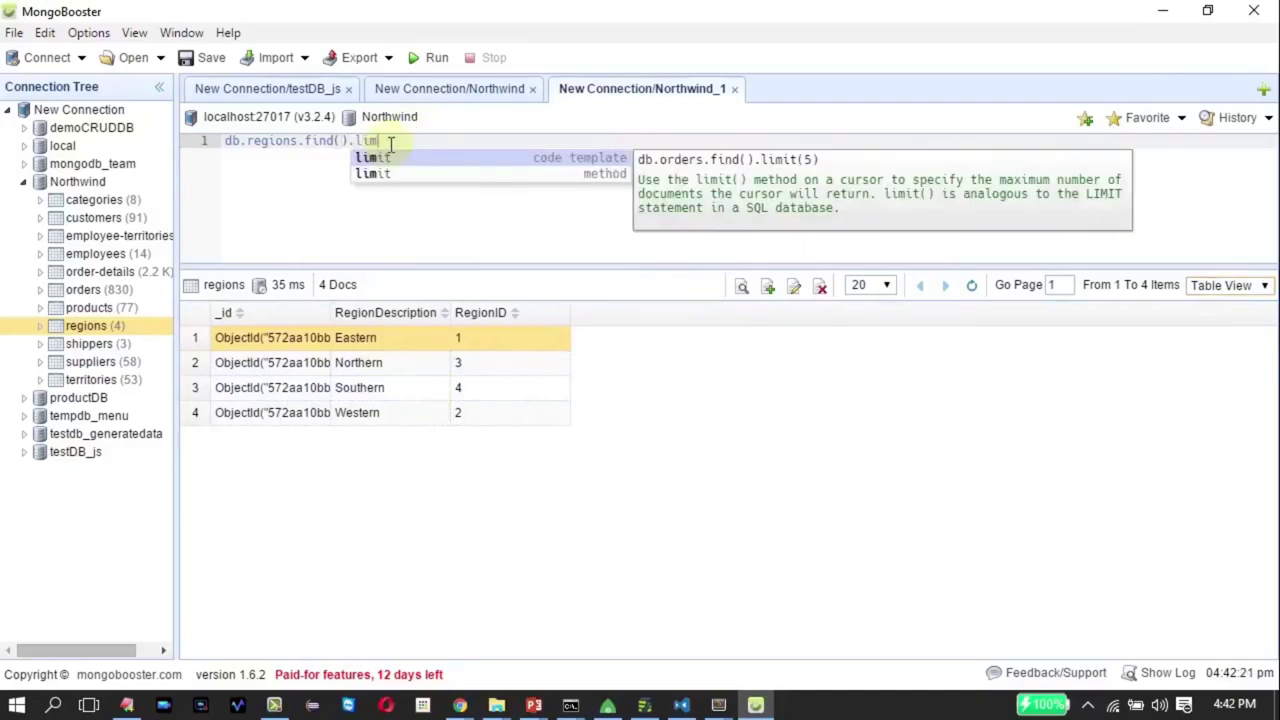
pyautogui.press('Return')
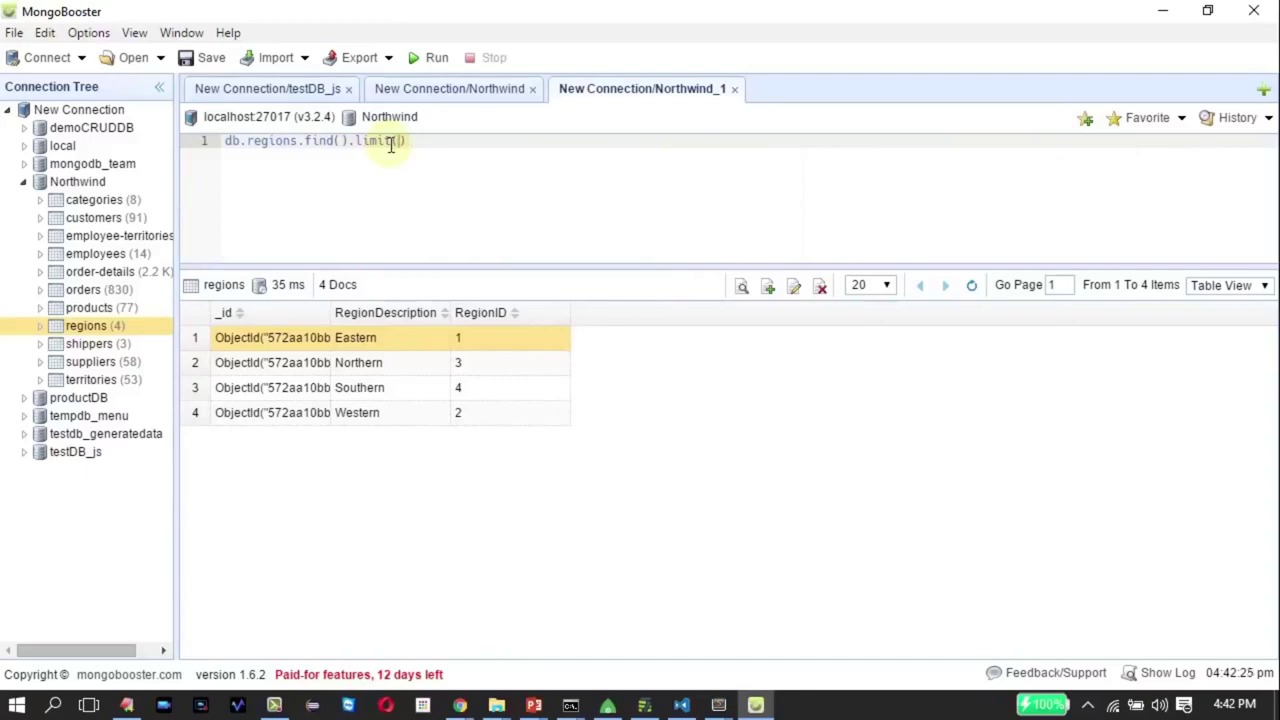
pyautogui.click(430, 58)
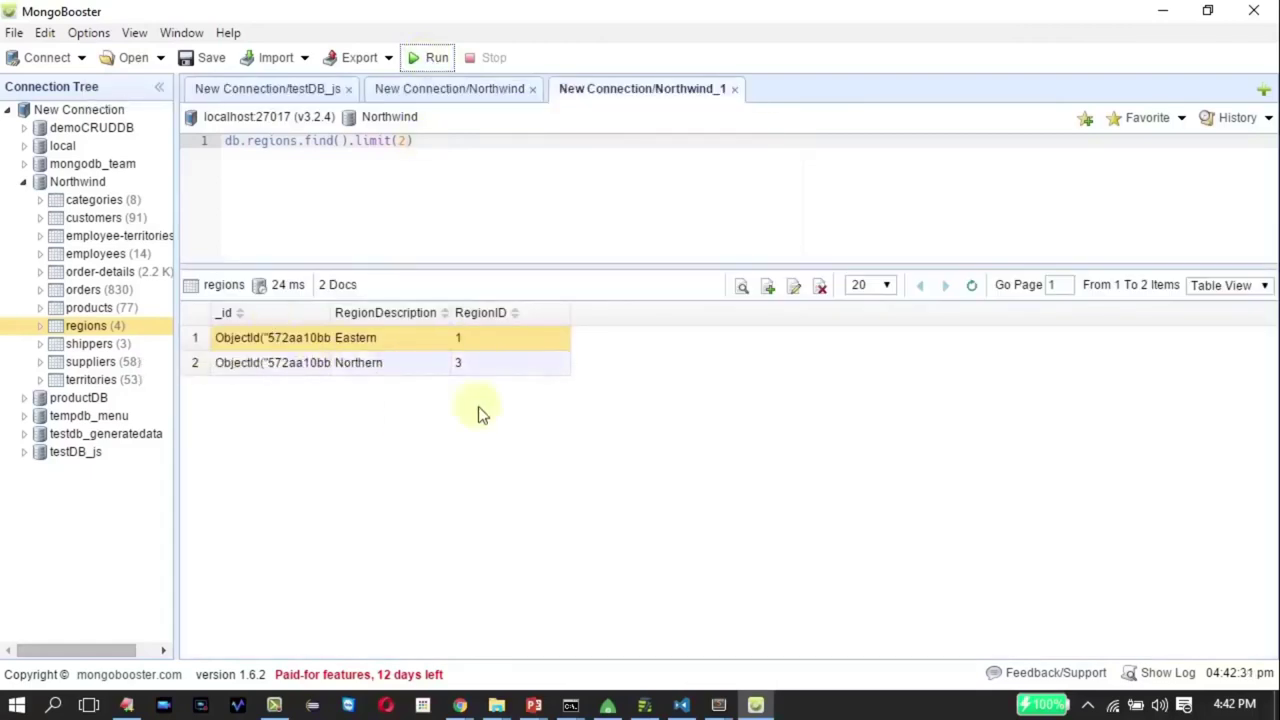
# Remove .limit(2) from the regions query and rerun db.regions.find()
pyautogui.click(432, 141)
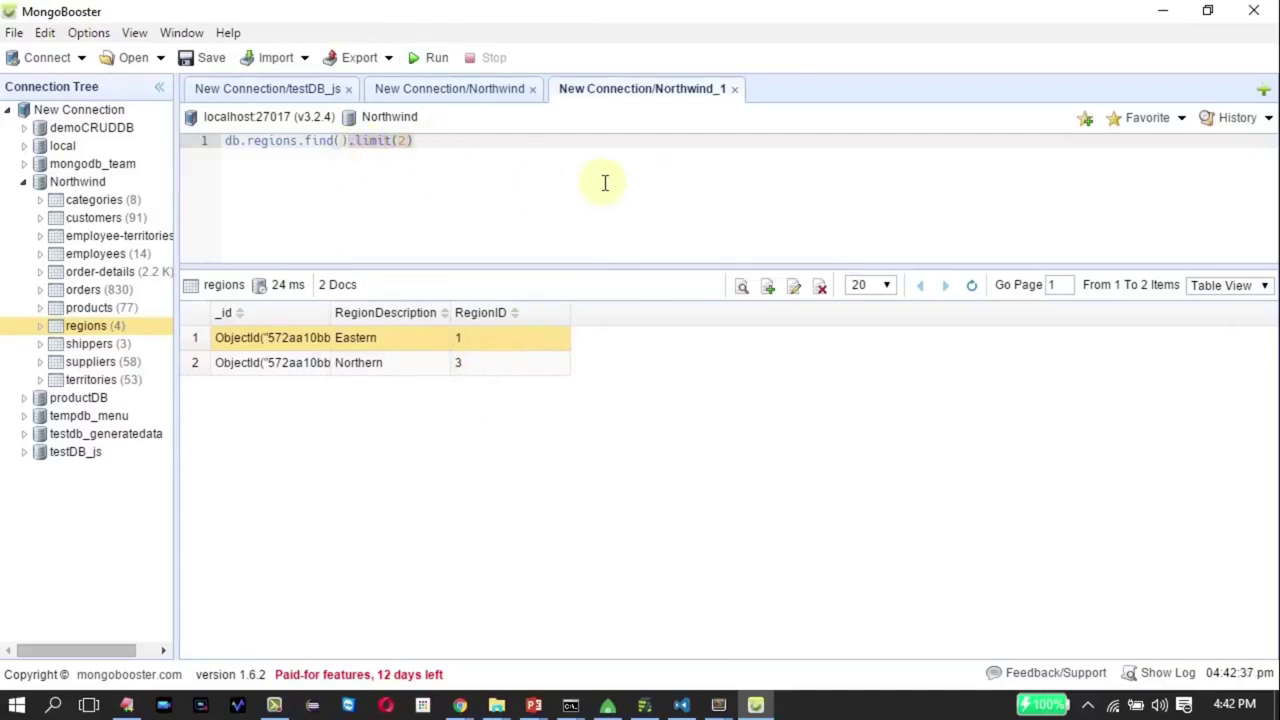
pyautogui.press('BackSpace')
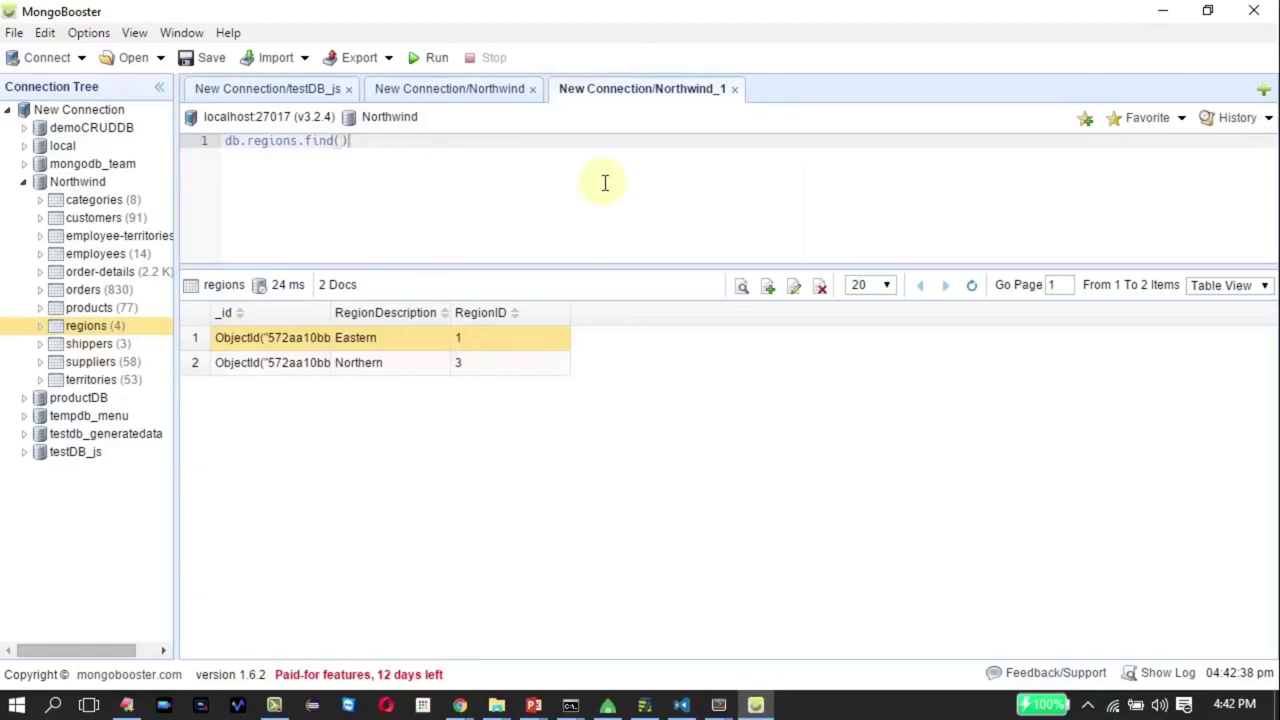
pyautogui.click(437, 58)
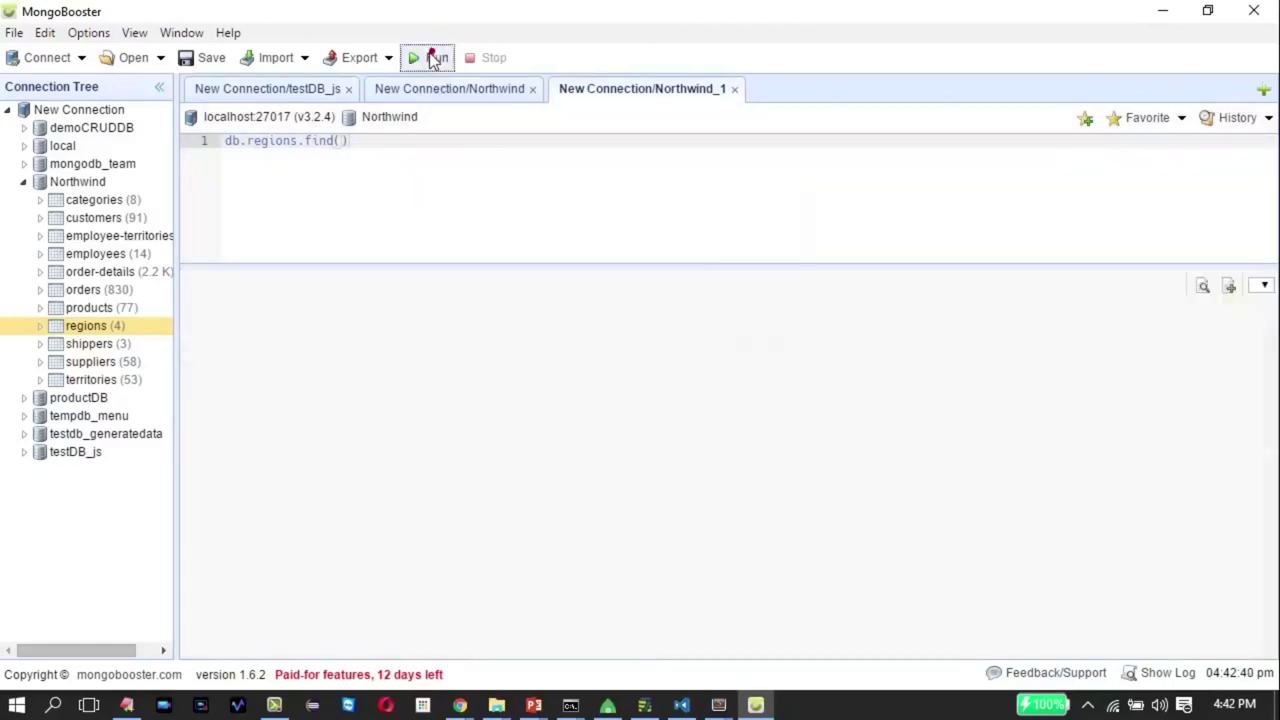
# Append .skip(2) to db.regions.find() and run the query
pyautogui.click(398, 144)
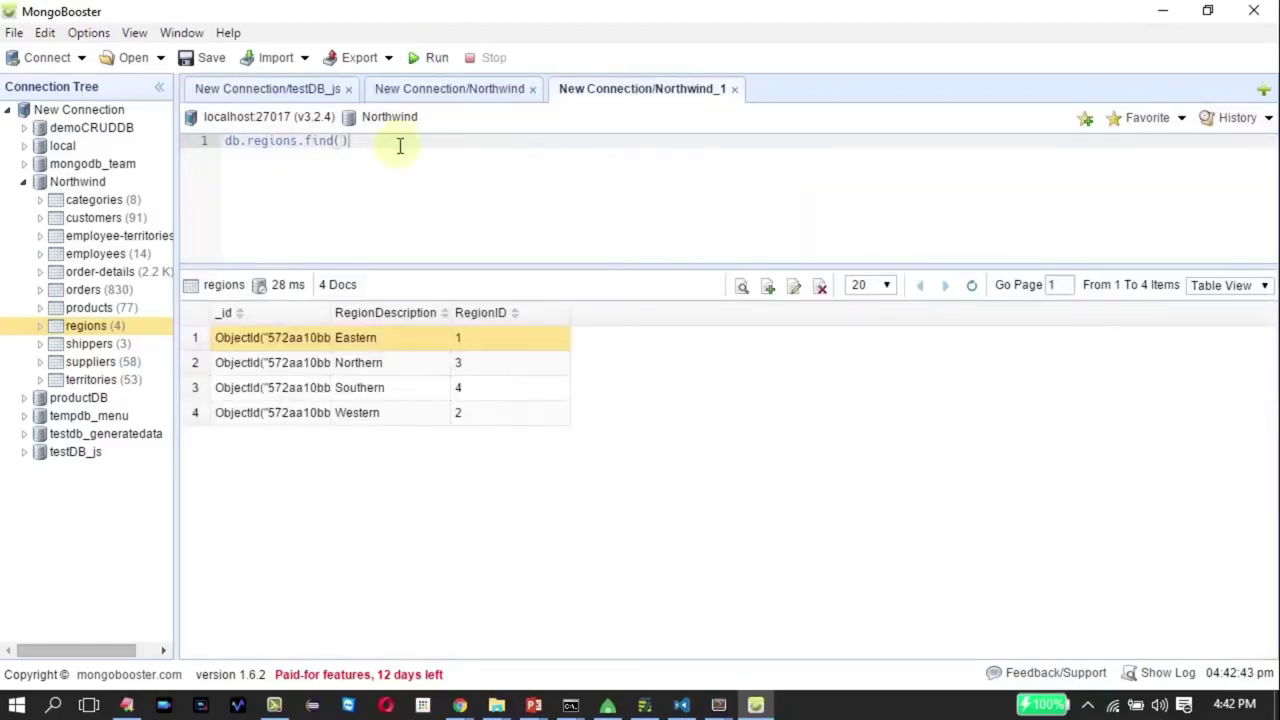
pyautogui.write('.skip')
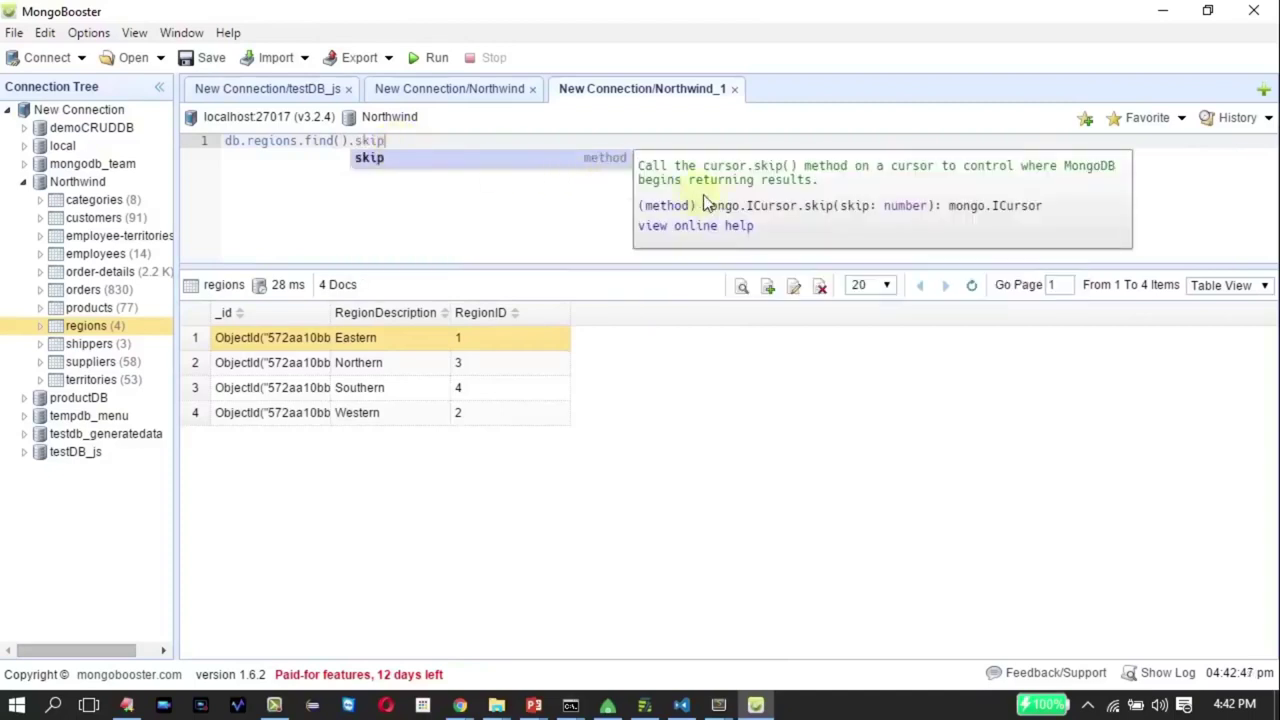
pyautogui.write('(2)')
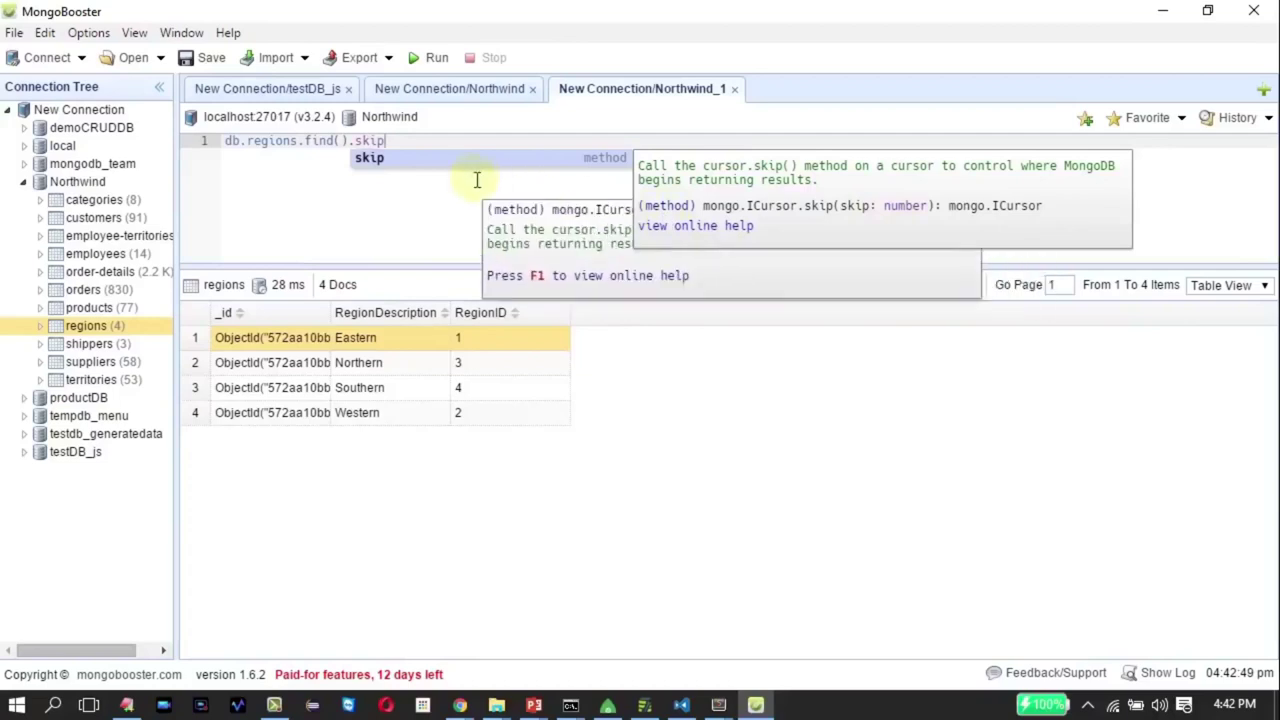
pyautogui.click(430, 57)
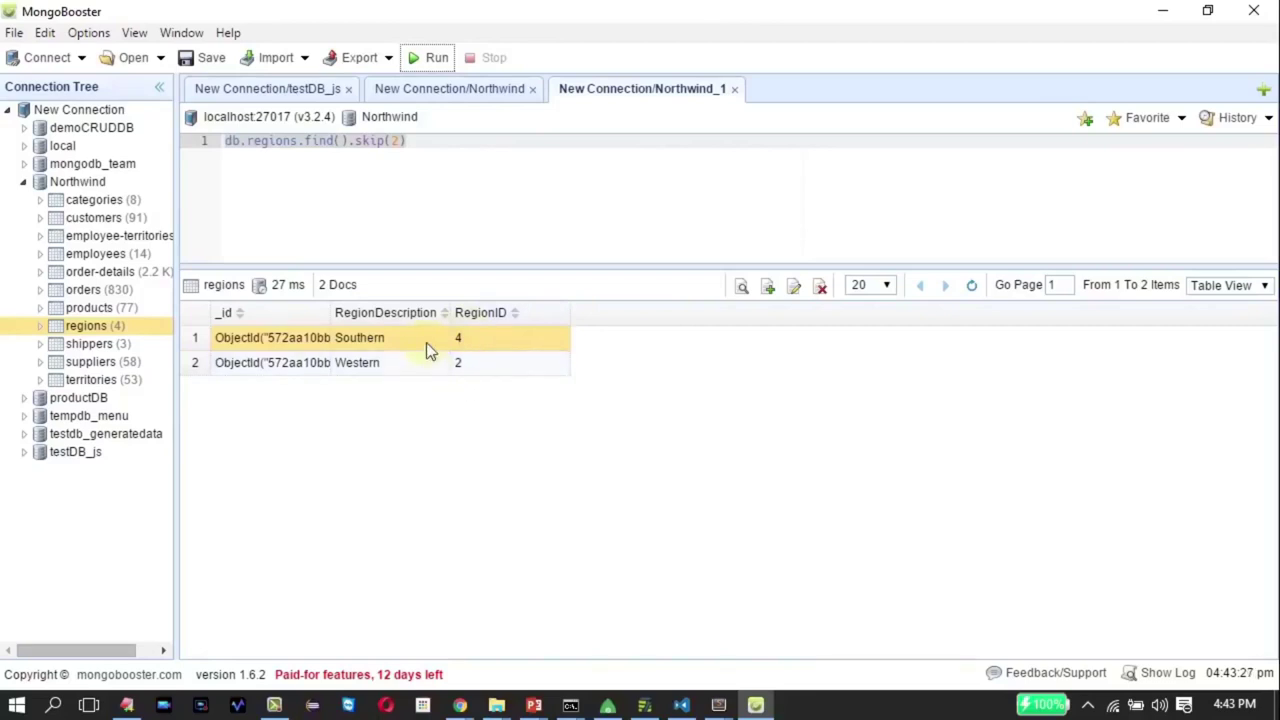
# Remove .skip(2) from the regions query and run the plain db.regions.find() again
pyautogui.click(413, 145)
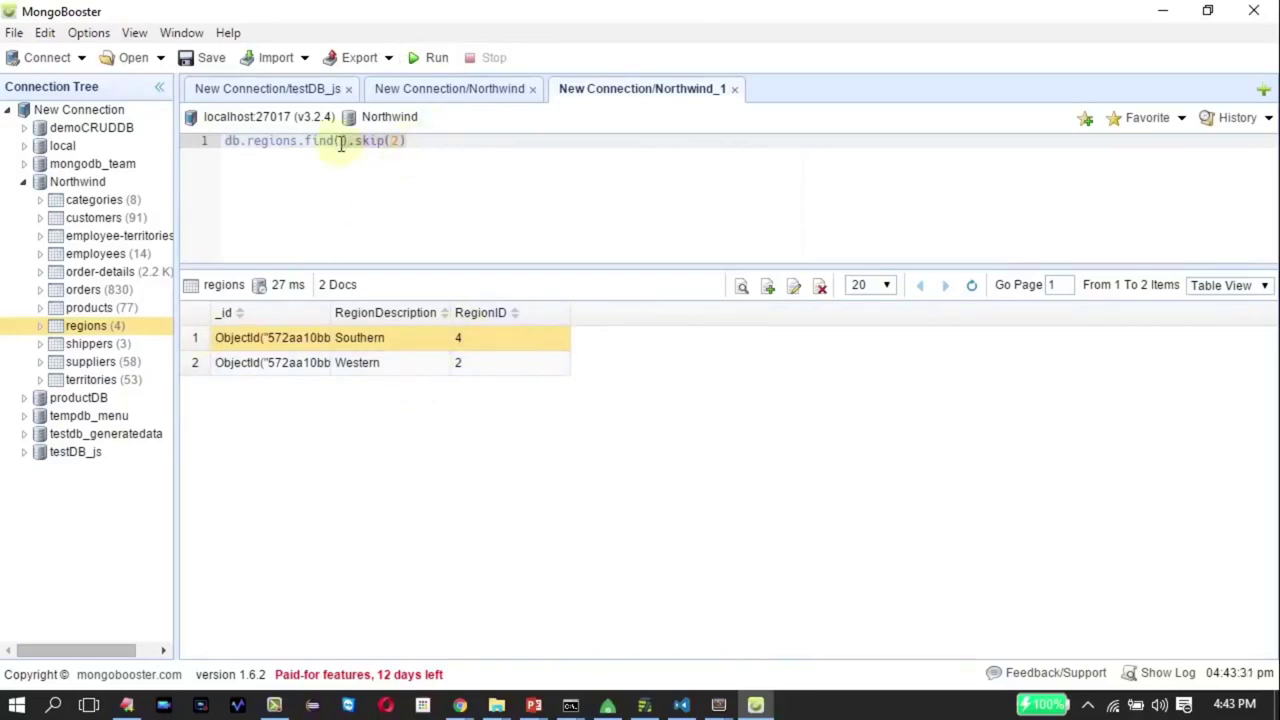
pyautogui.press('BackSpace')
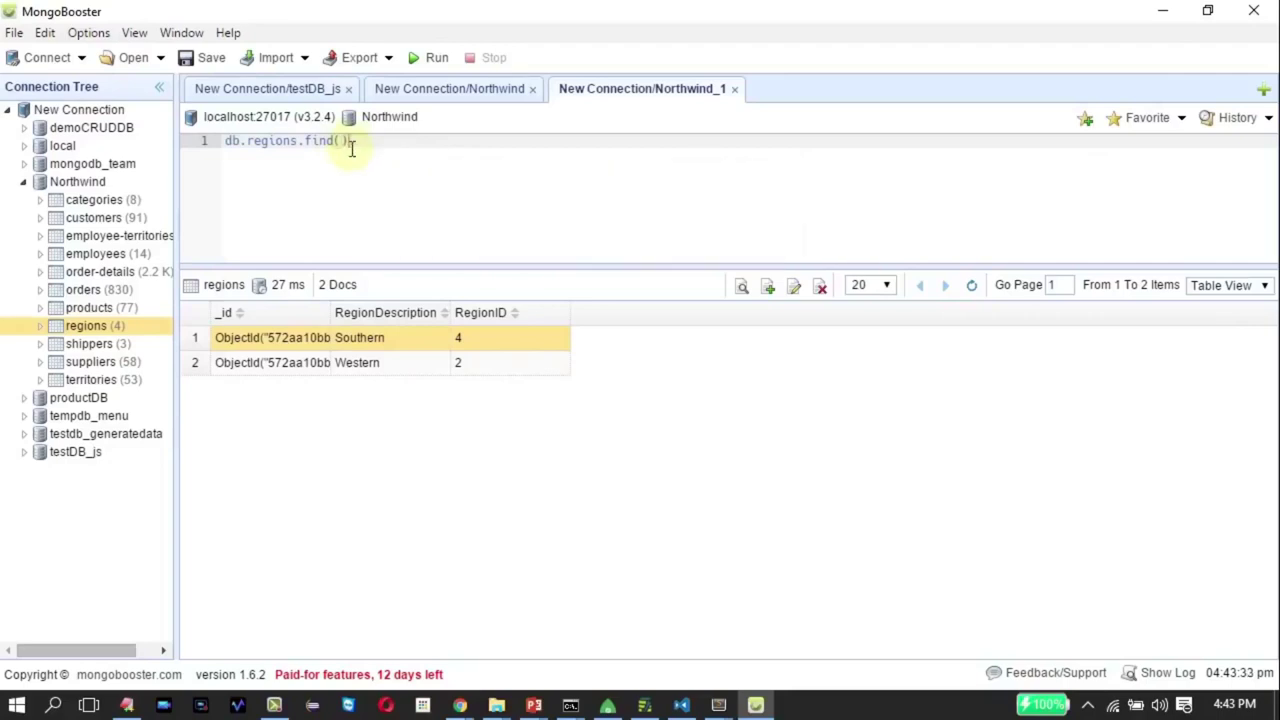
pyautogui.click(425, 60)
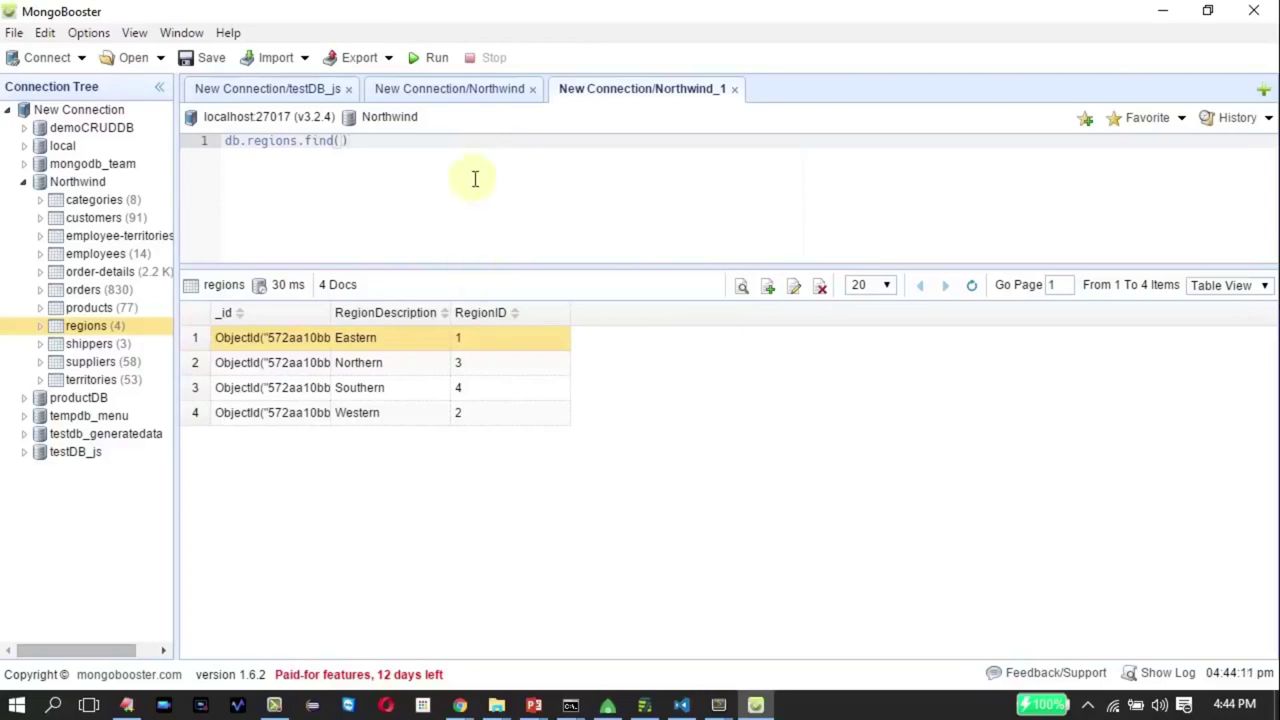
# Append .sort({ RegionID:1 }) to db.regions.find() and run it to list the regions in ascending order
pyautogui.click(469, 292)
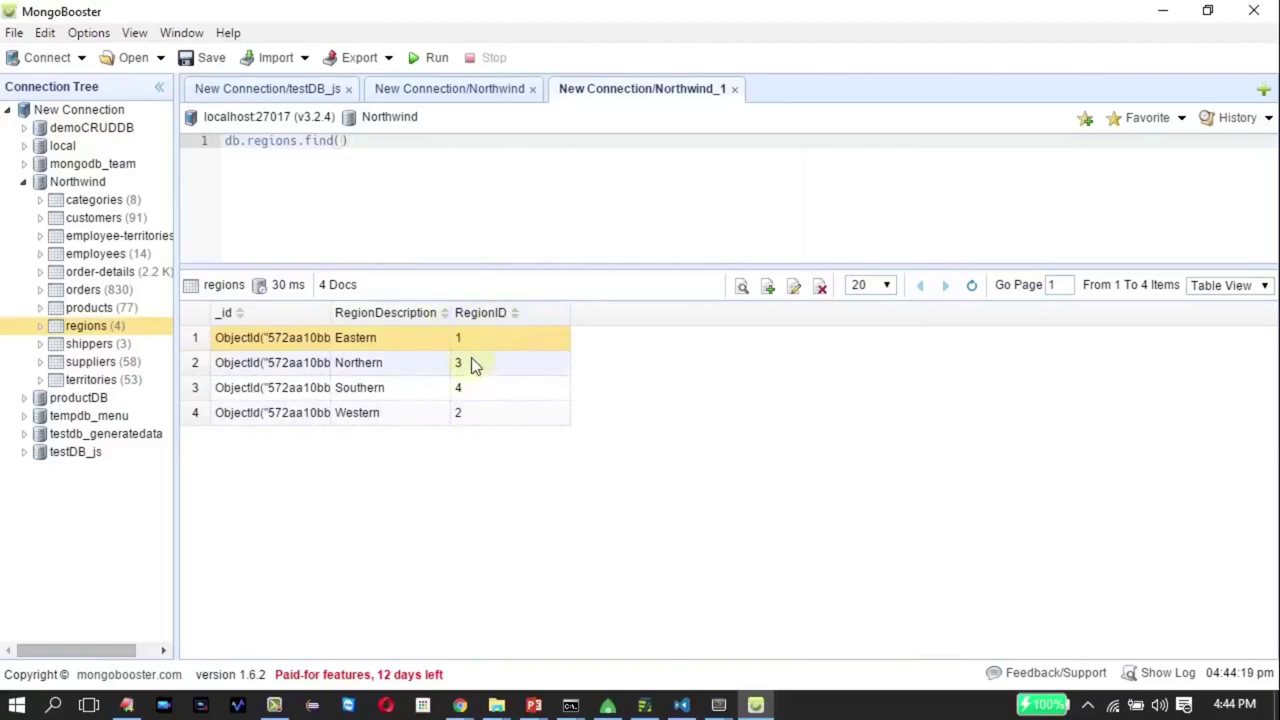
pyautogui.write('.so')
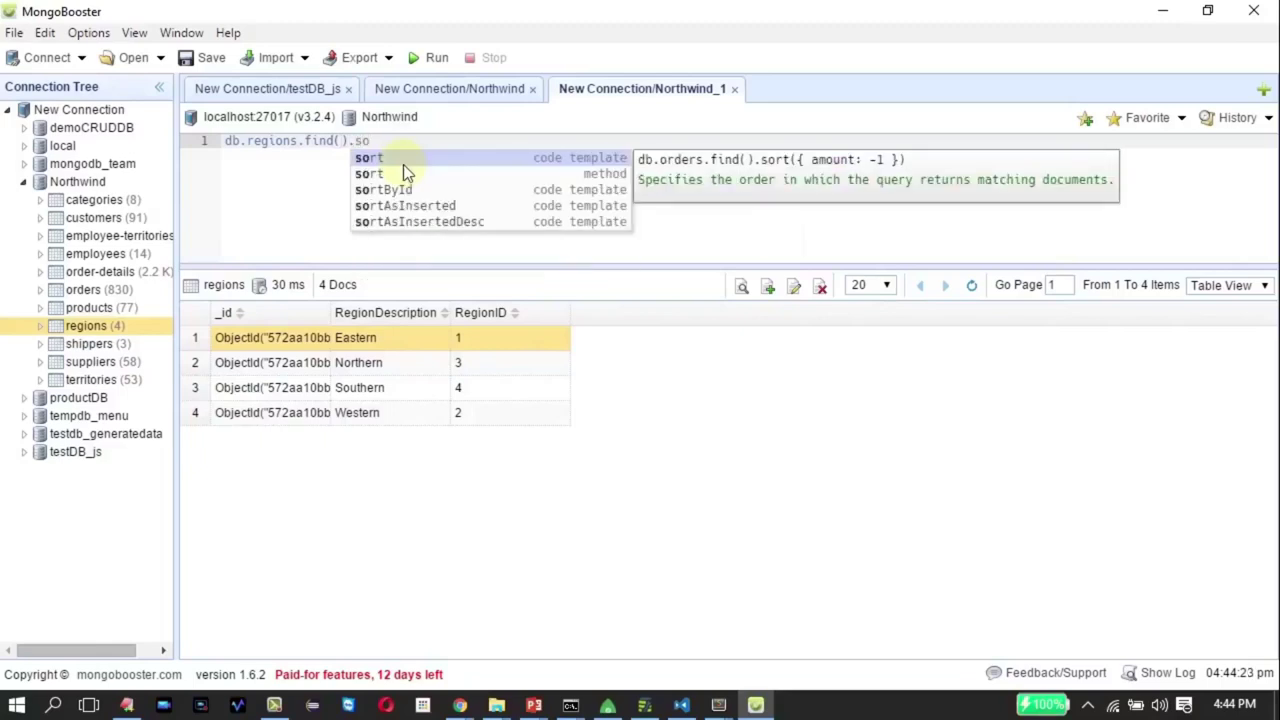
pyautogui.press('Return')
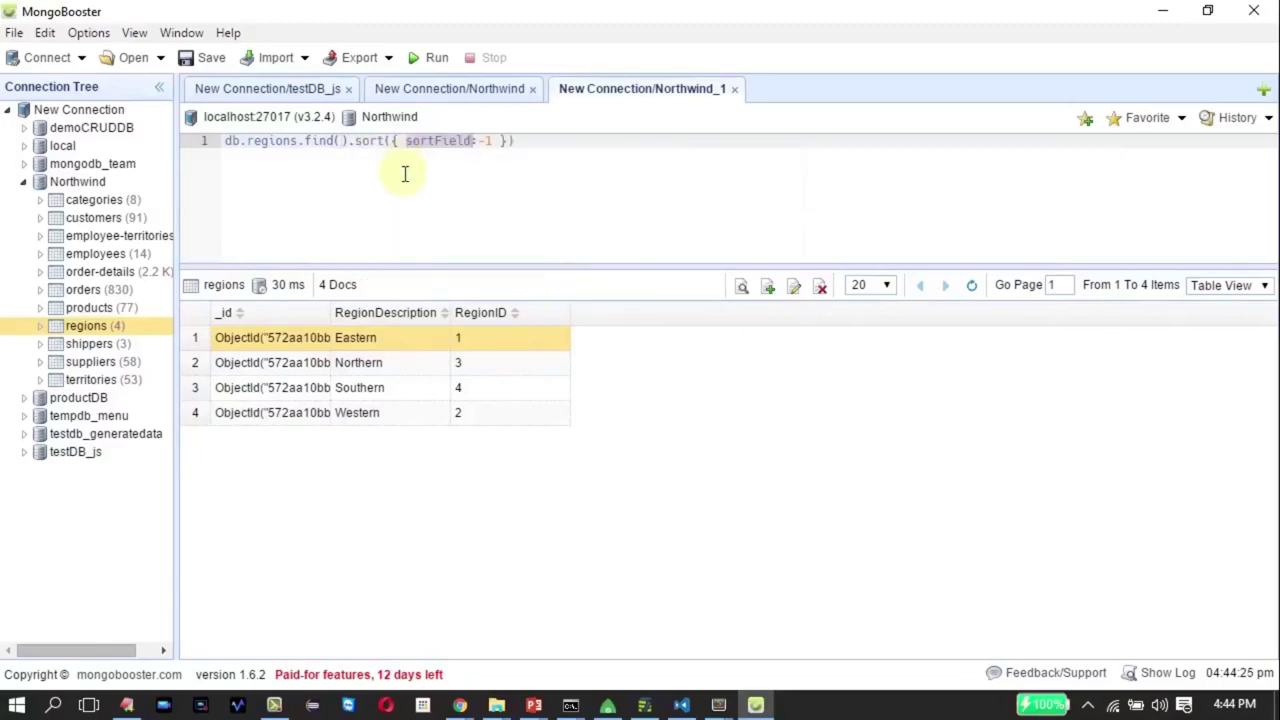
pyautogui.write('Re')
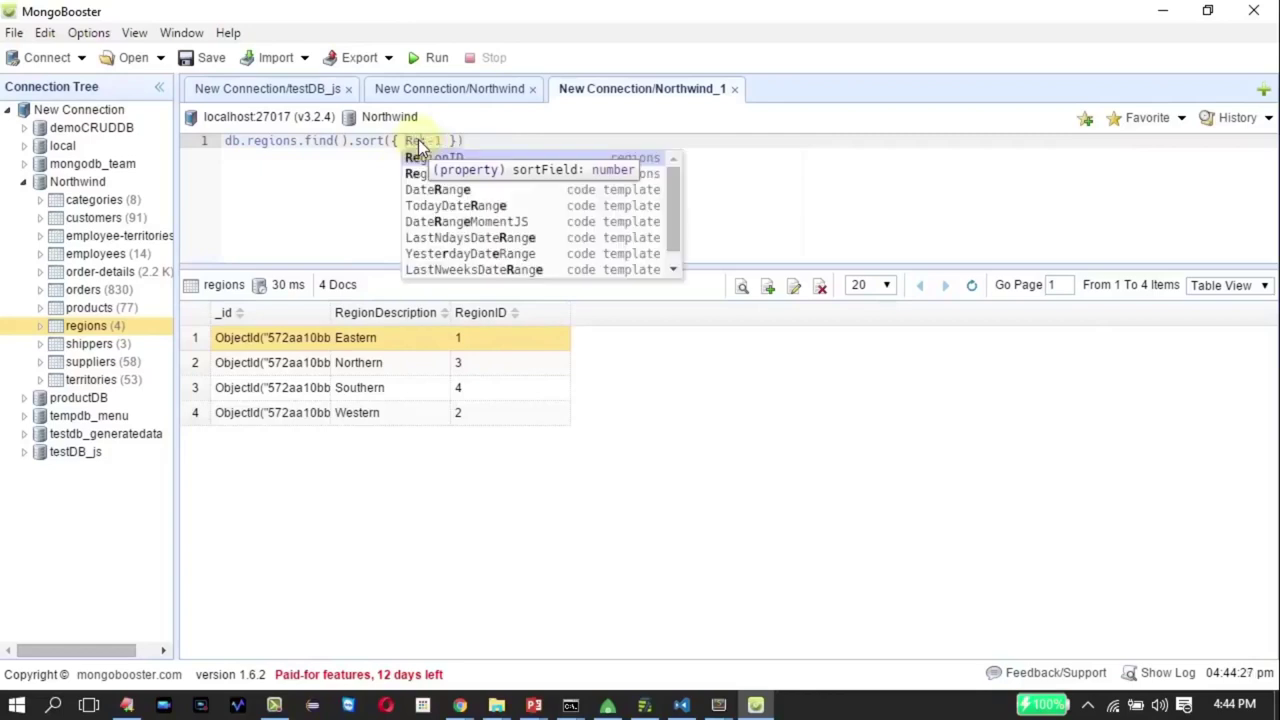
pyautogui.press('Return')
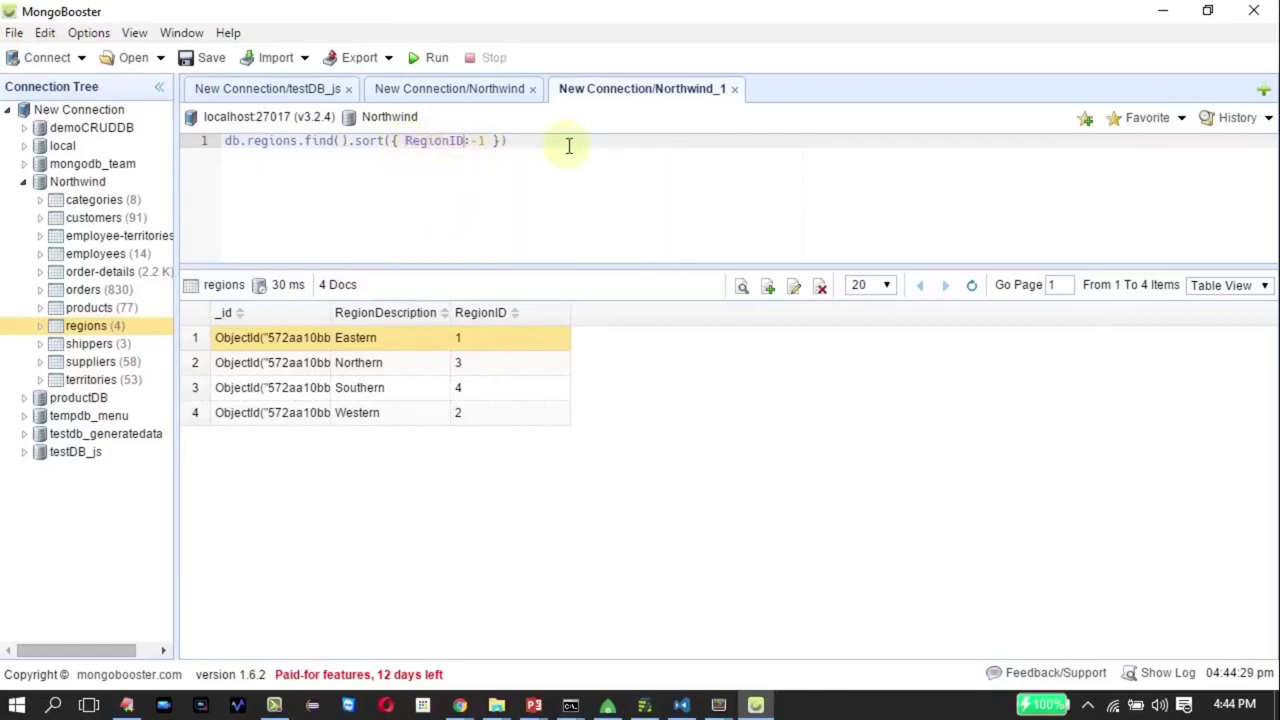
pyautogui.click(474, 141)
pyautogui.press('BackSpace')
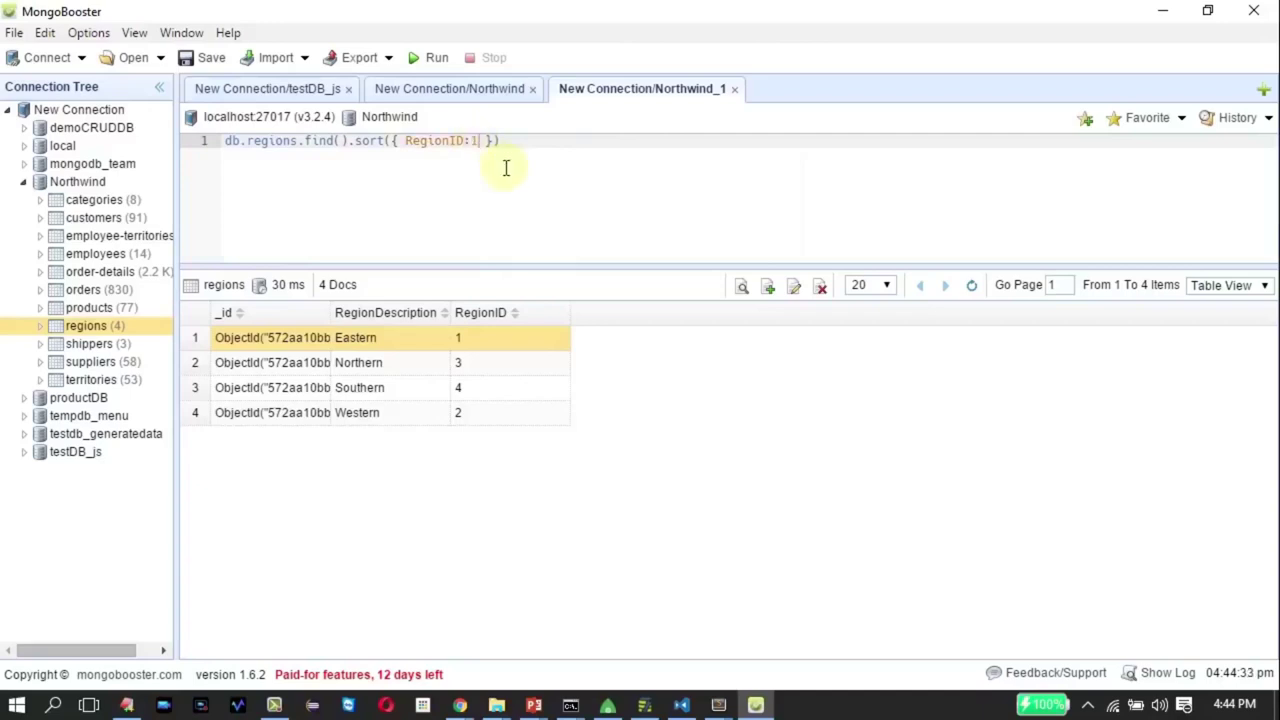
pyautogui.click(440, 57)
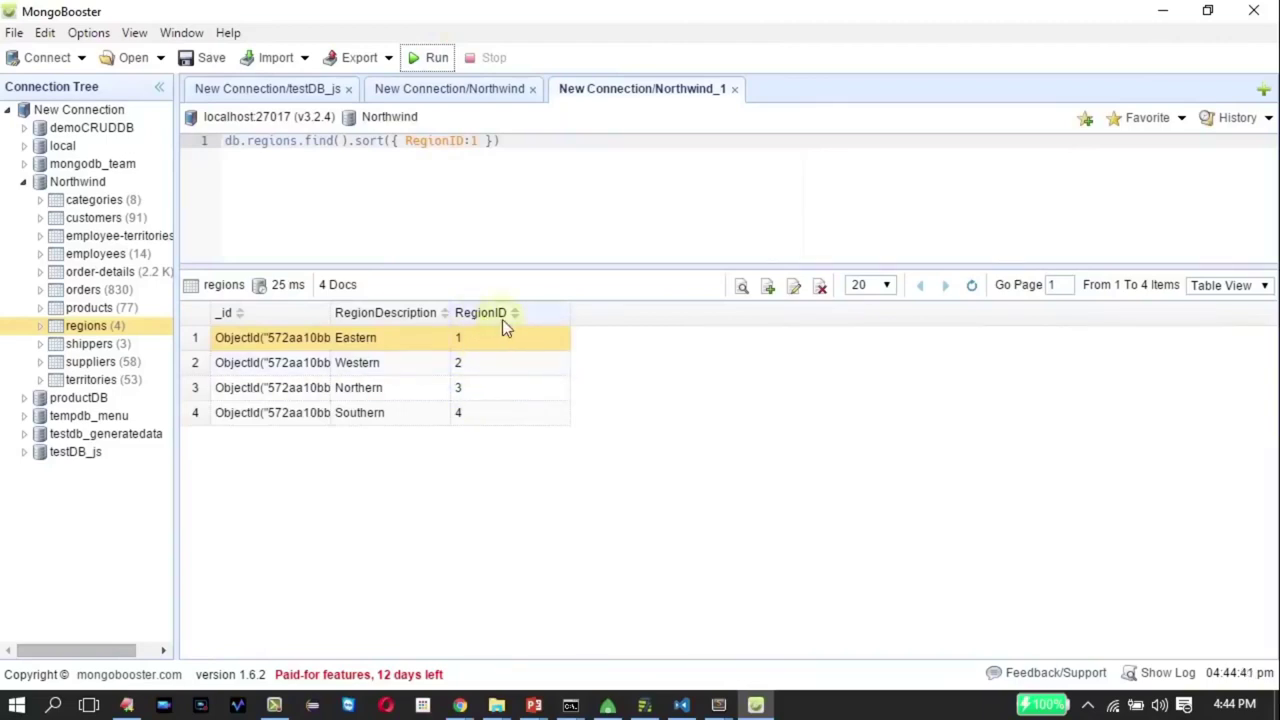
# Change the RegionID sort value to -1 and rerun the query for descending order
pyautogui.click(477, 145)
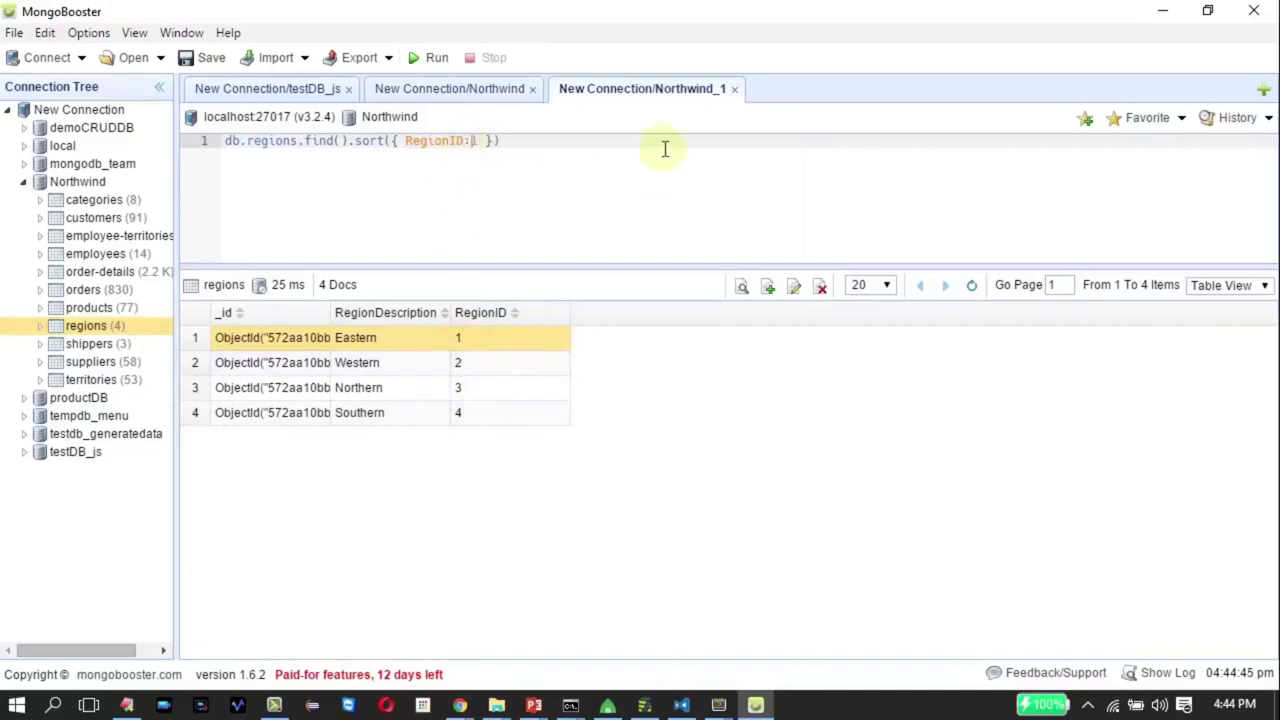
pyautogui.write('-')
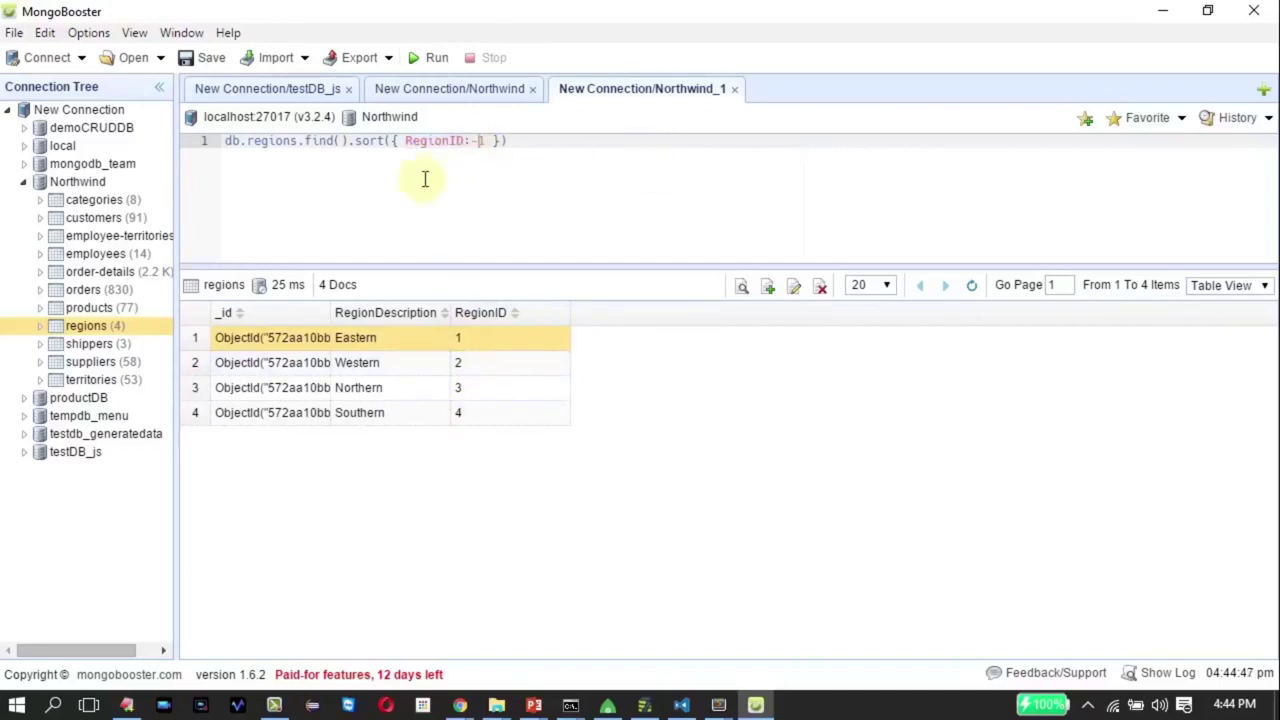
pyautogui.click(437, 60)
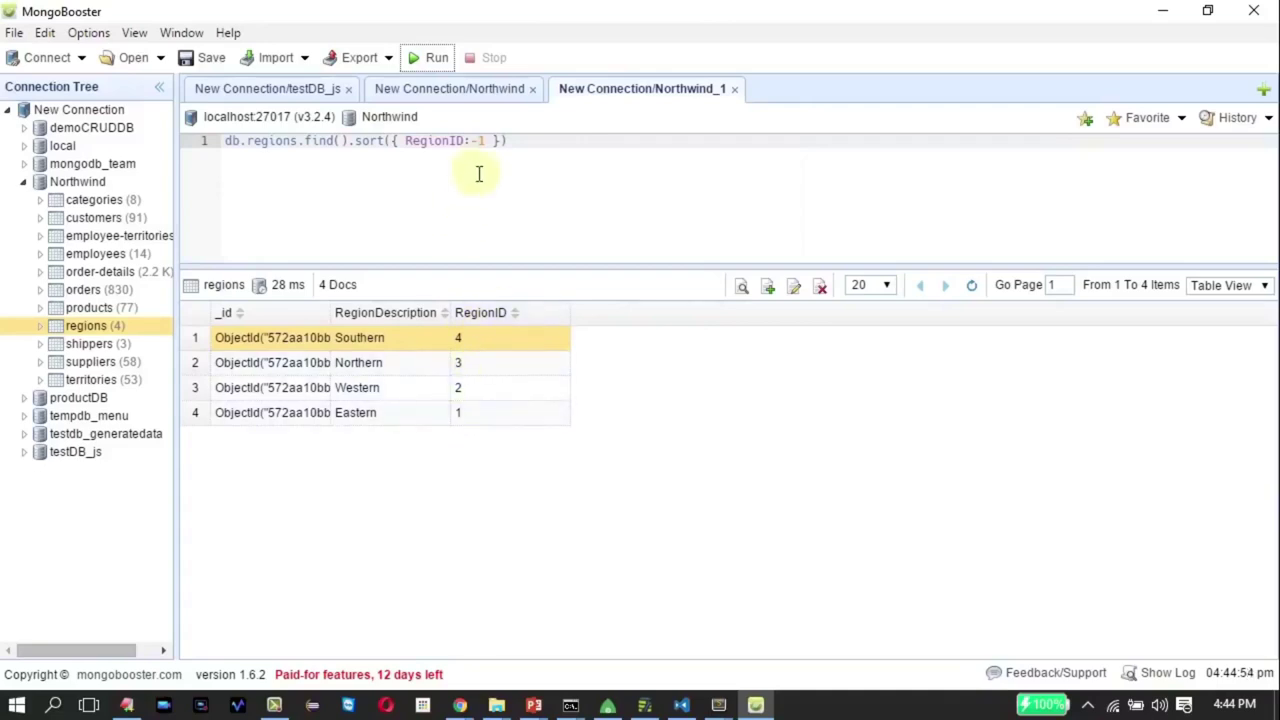
# Switch to the PowerPoint slide show and advance to the MongoDB overview diagram of methods and operators
pyautogui.hotkey('alt', 'Tab')
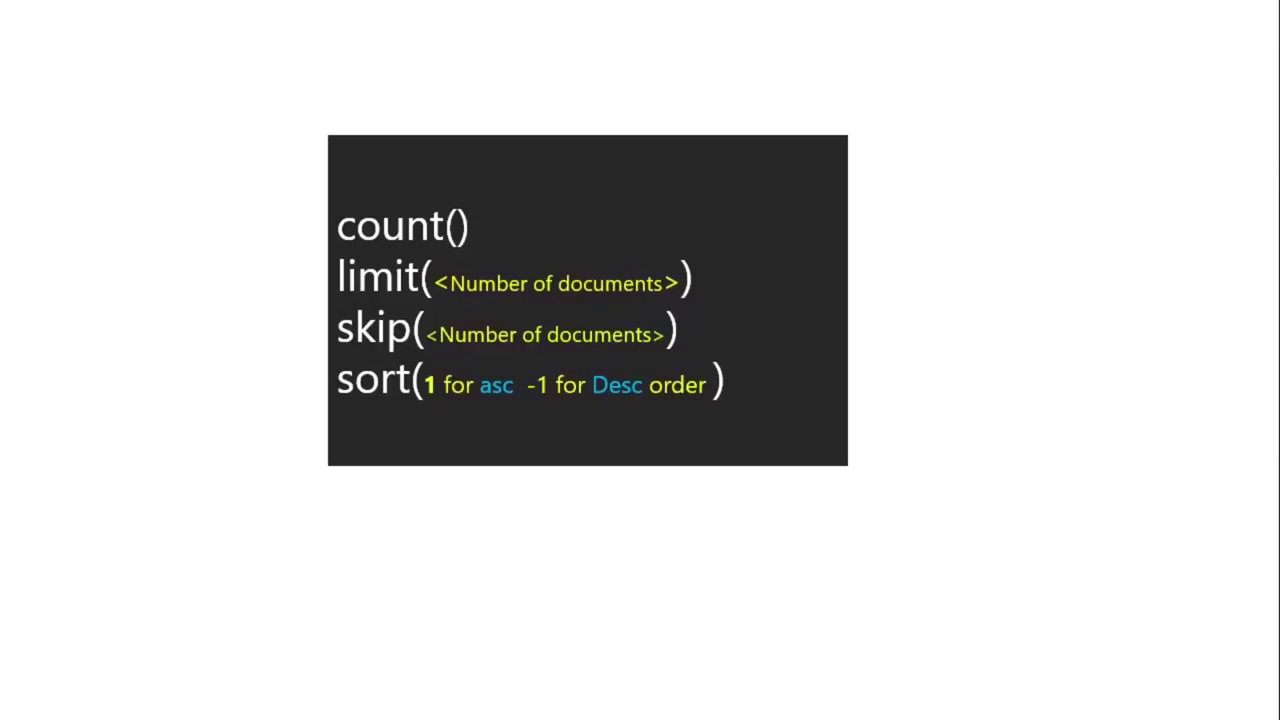
pyautogui.press('Right')
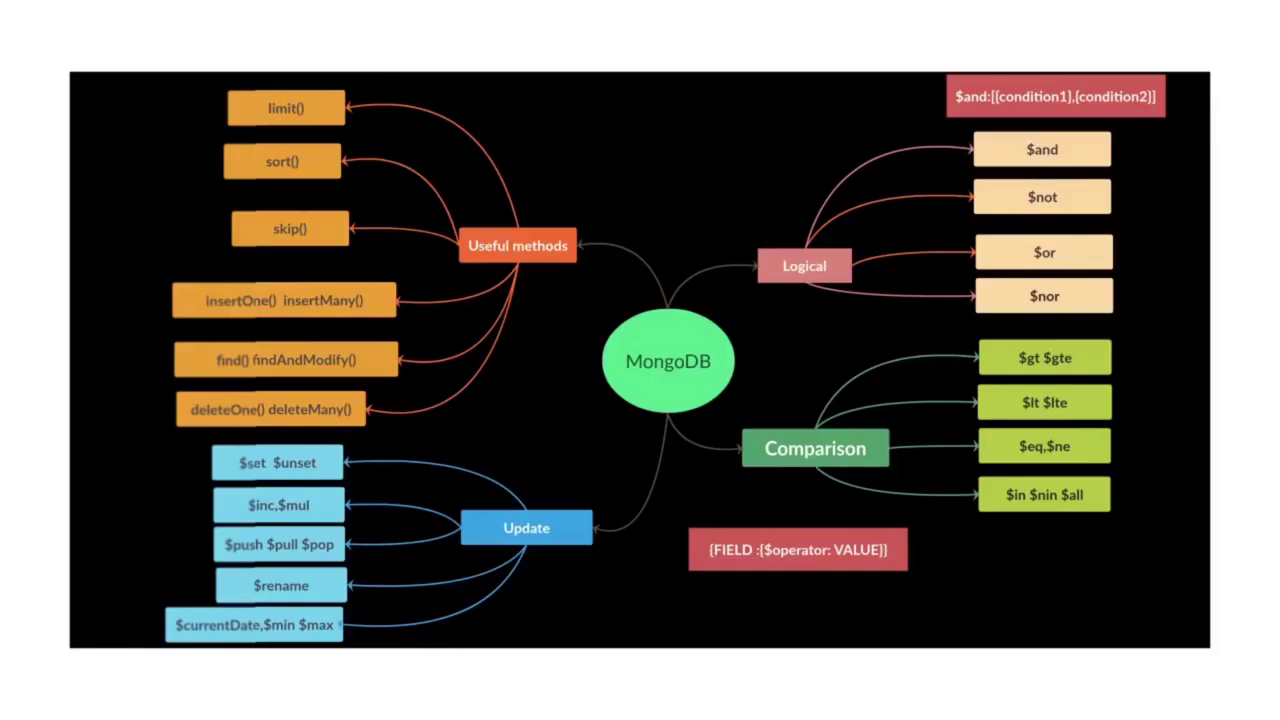
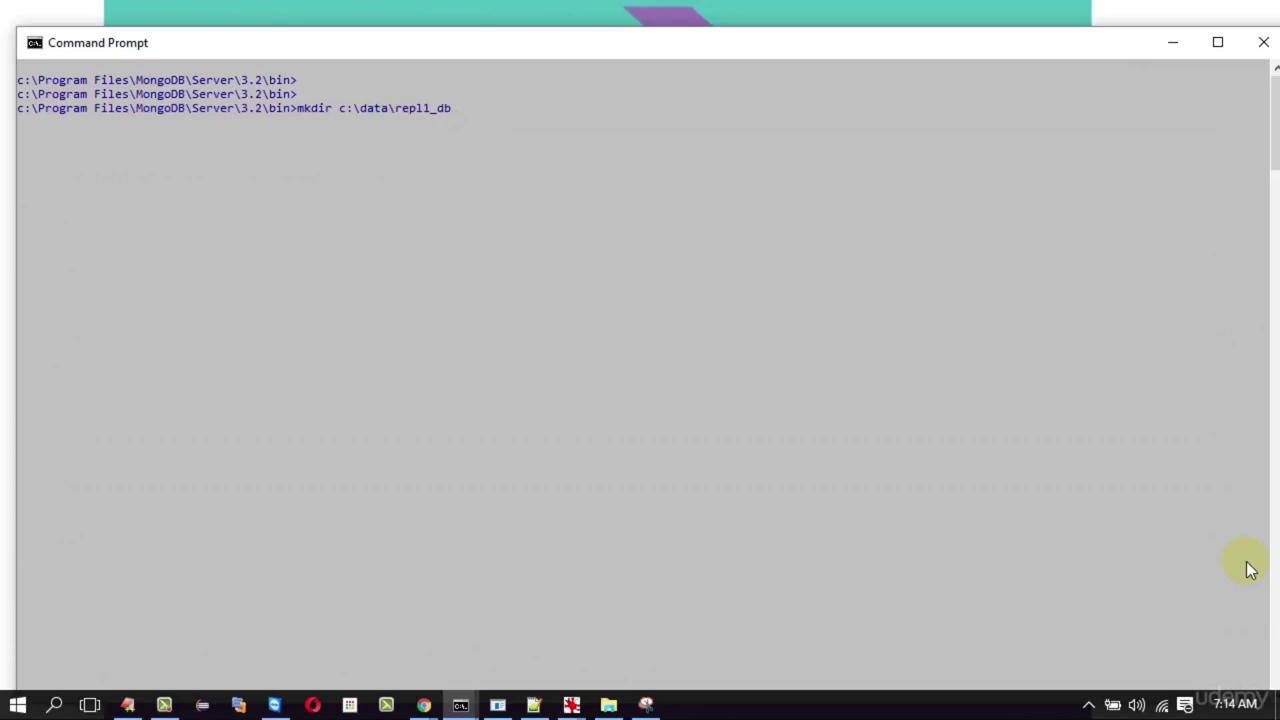
# Create the directory c:\data\repl1_db and enter a mongod command with port 27020 and that directory as its dbpath
pyautogui.press('Return')
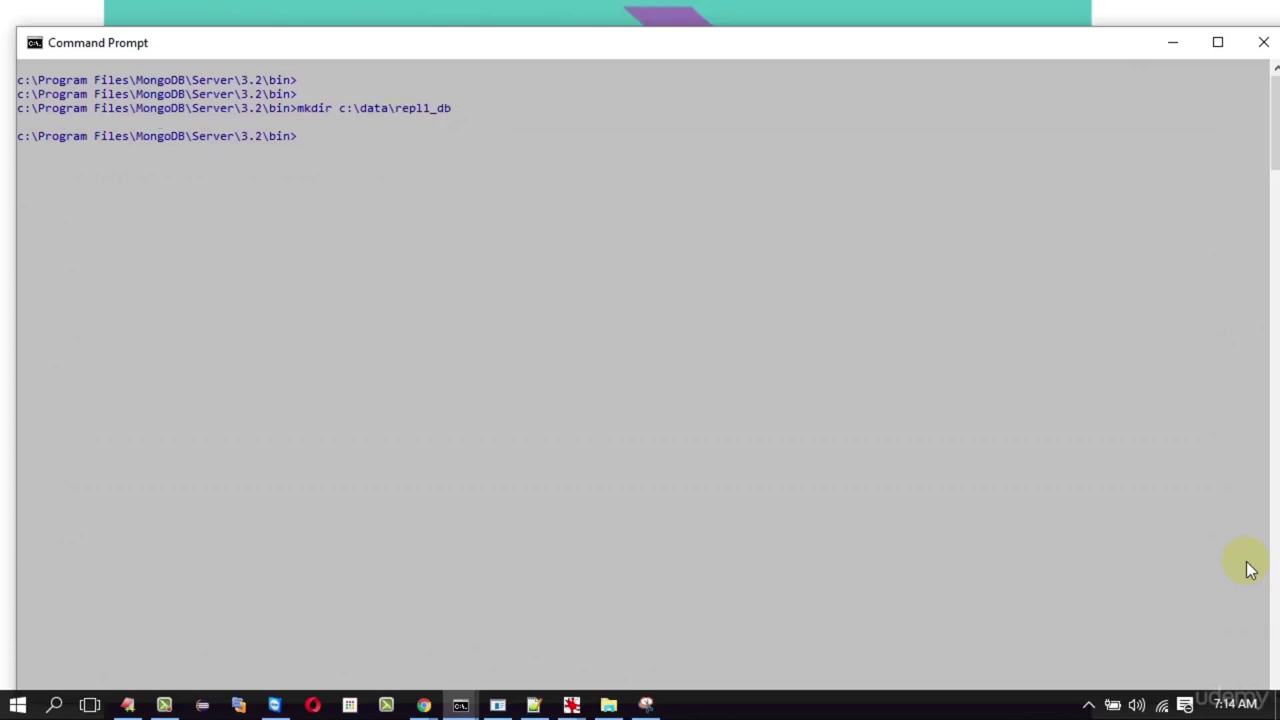
pyautogui.write('mongo')
pyautogui.write('d -')
pyautogui.write('-port')
pyautogui.write(' 2')
pyautogui.write('70')
pyautogui.write('17')
pyautogui.press('BackSpace')
pyautogui.press('BackSpace')
pyautogui.write('20 --dbpath')
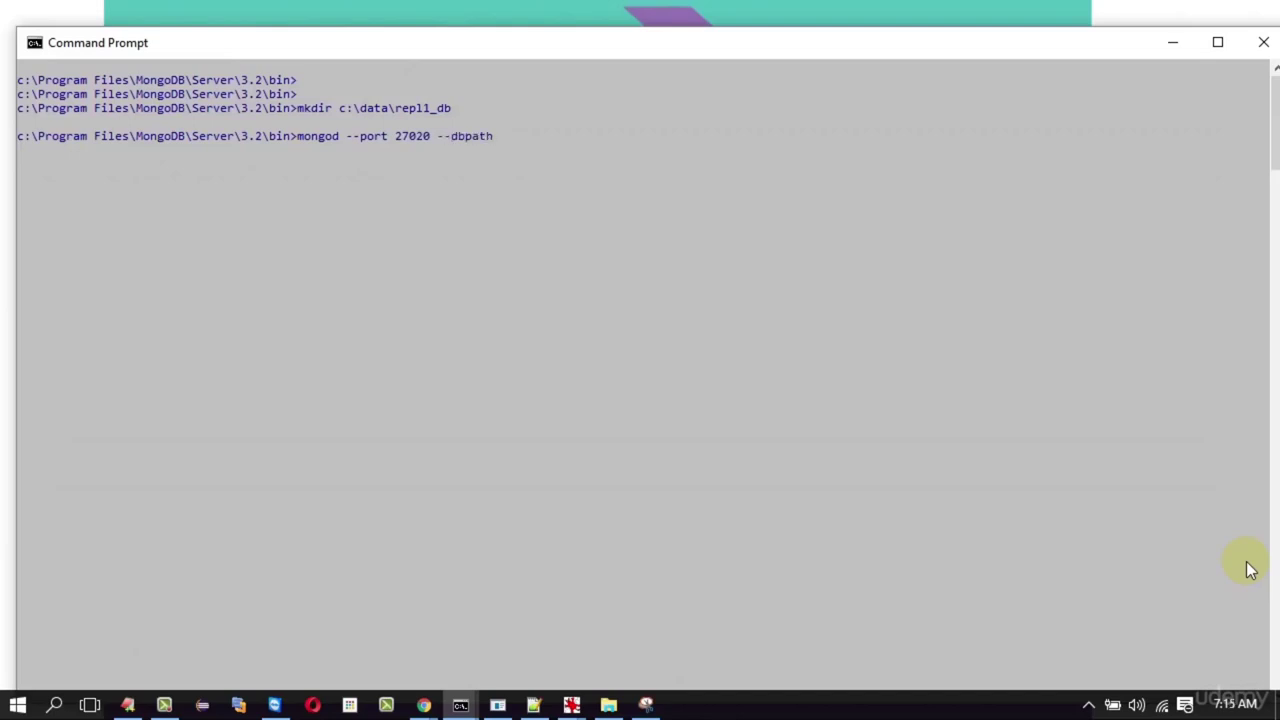
pyautogui.write(' c:\\data\\r')
pyautogui.press('Tab')
# Check the replication syntax on the slide, add --replSet repl_one_demo to the mongod command, and start the server
pyautogui.hotkey('alt', 'Tab')
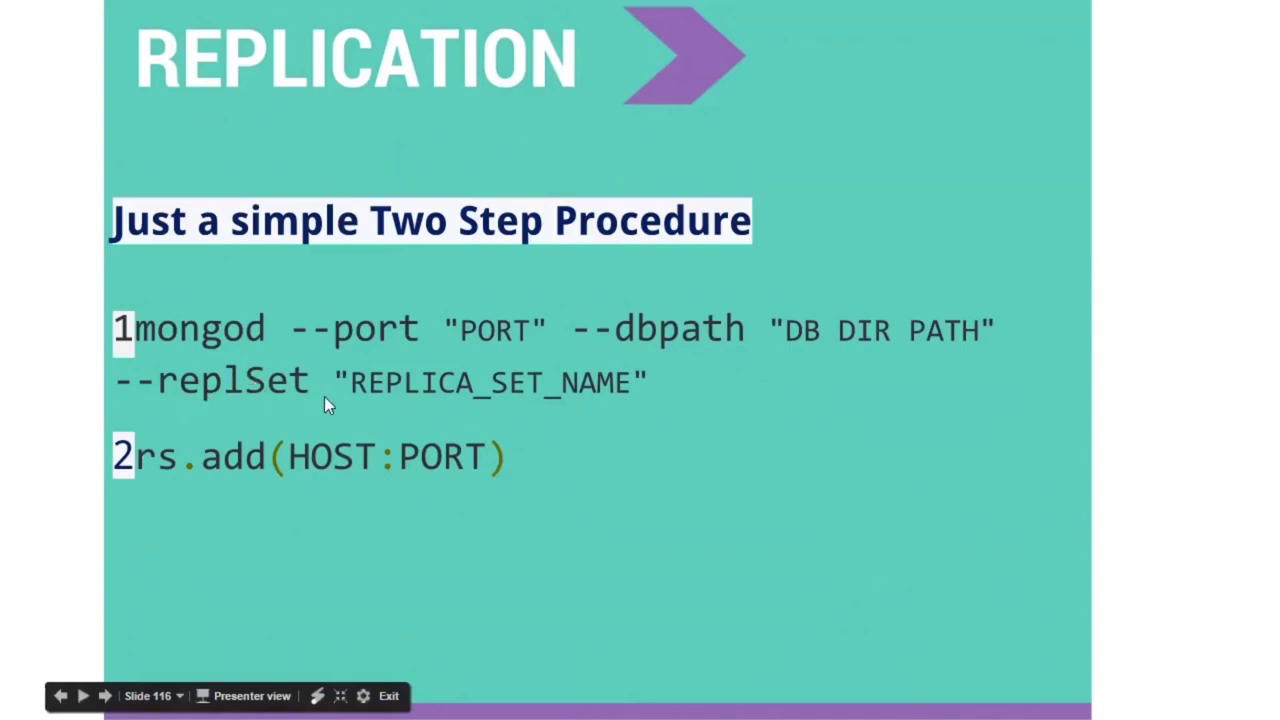
pyautogui.hotkey('alt', 'Tab')
pyautogui.write('--')
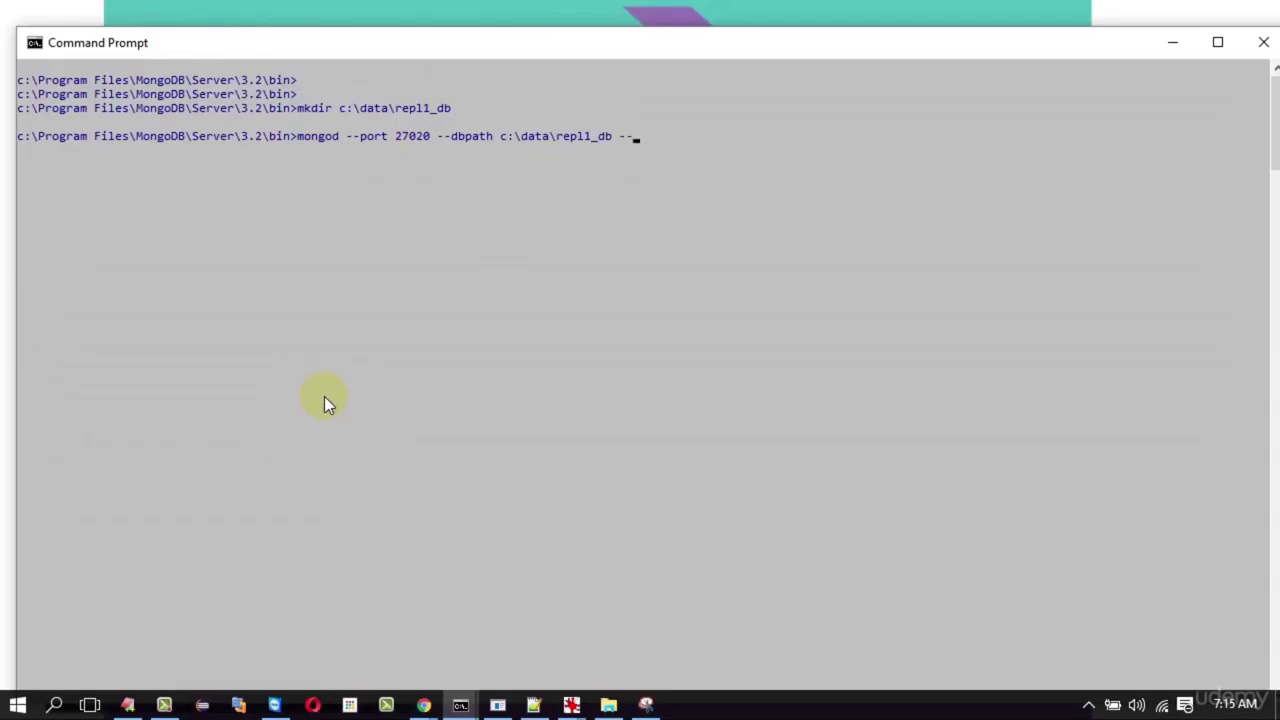
pyautogui.write('replSet')
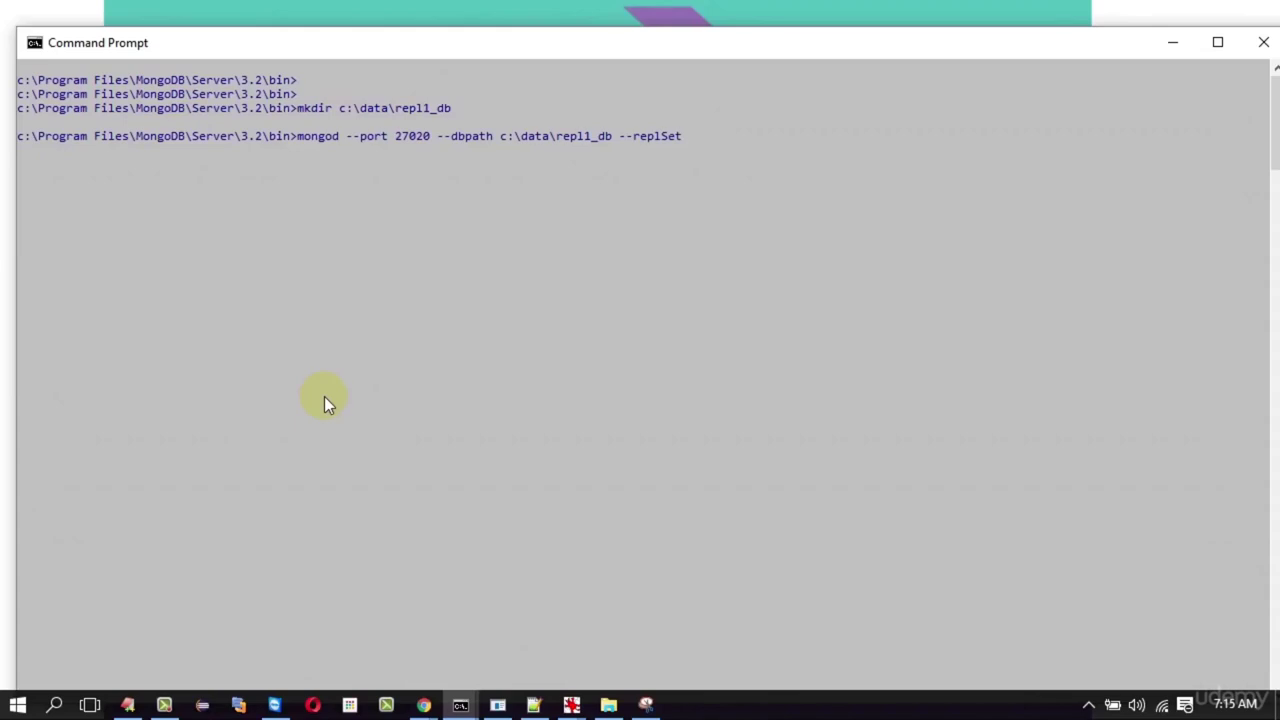
pyautogui.write(' repl_one_demo')
pyautogui.press('Return')
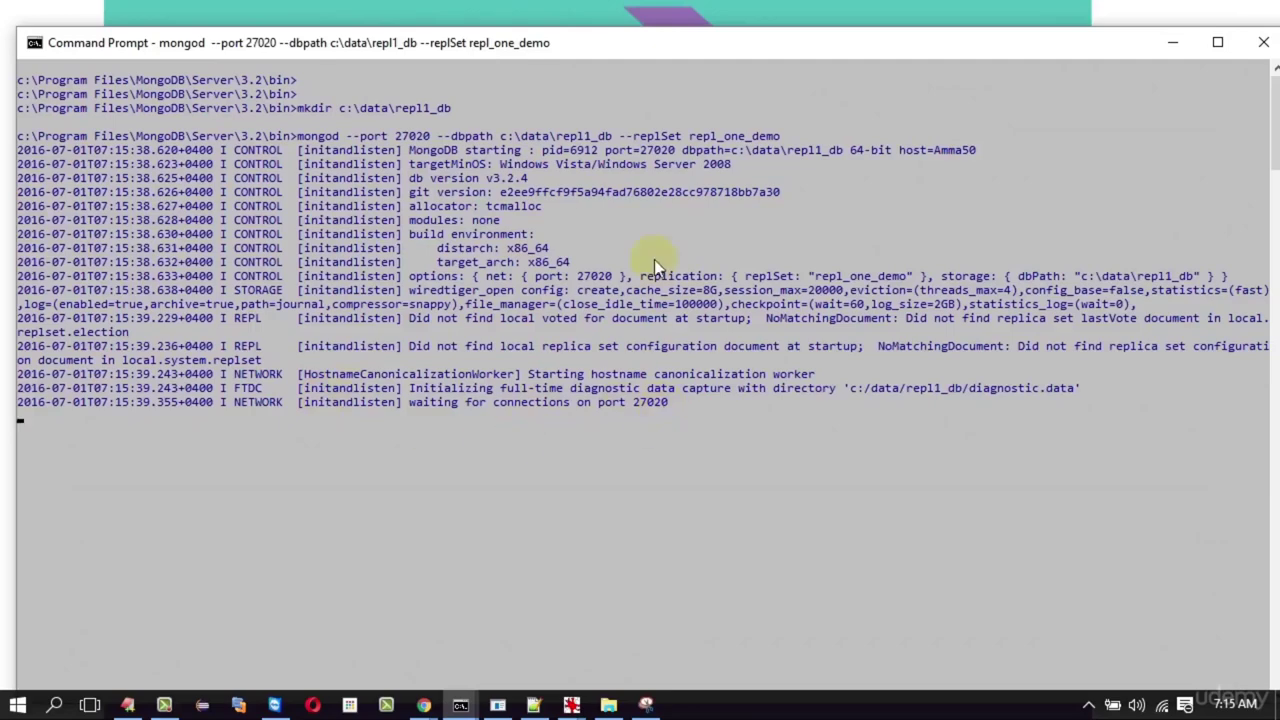
# Search Windows for Robomongo 0.9.0-RC4 and launch it
pyautogui.click(17, 707)
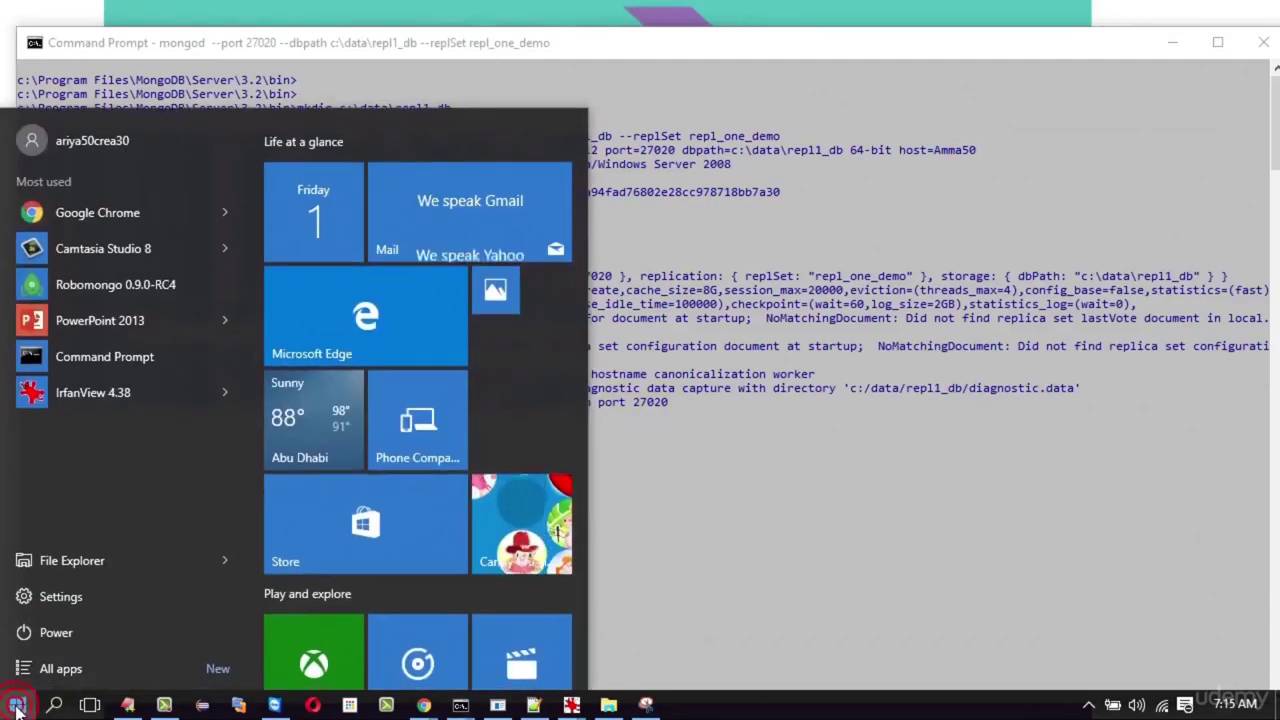
pyautogui.write('robo')
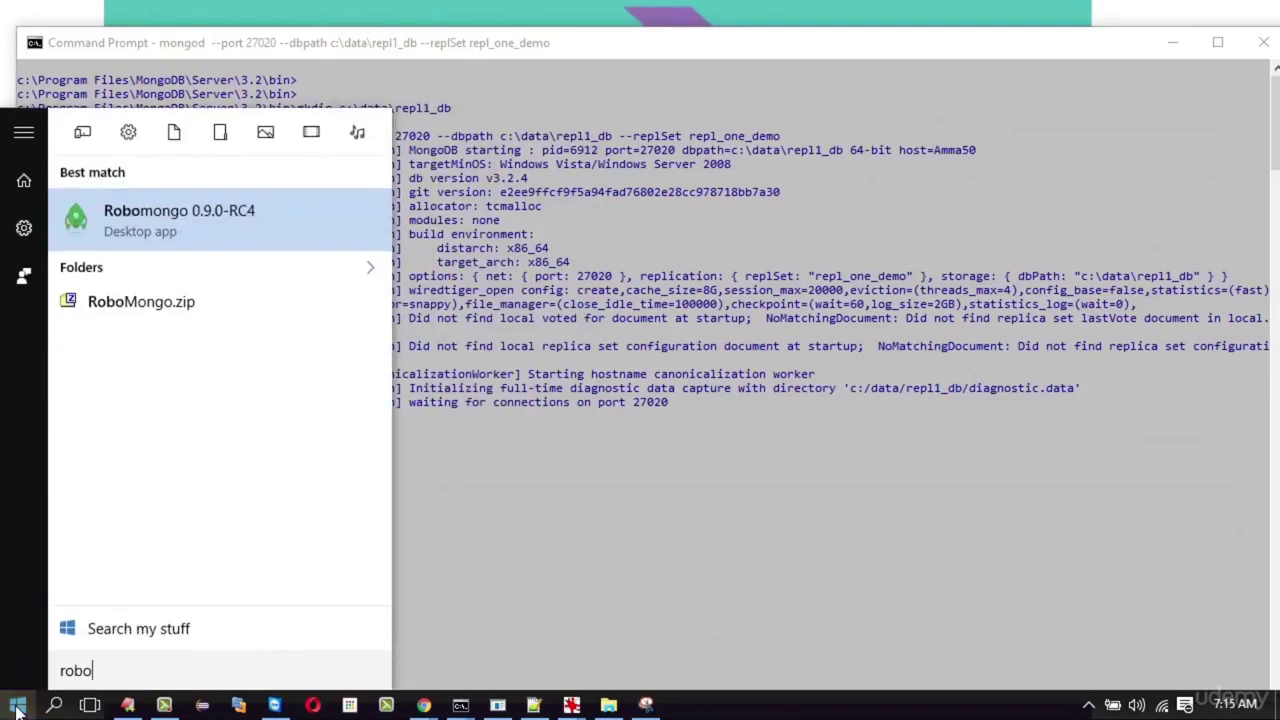
pyautogui.press('Return')
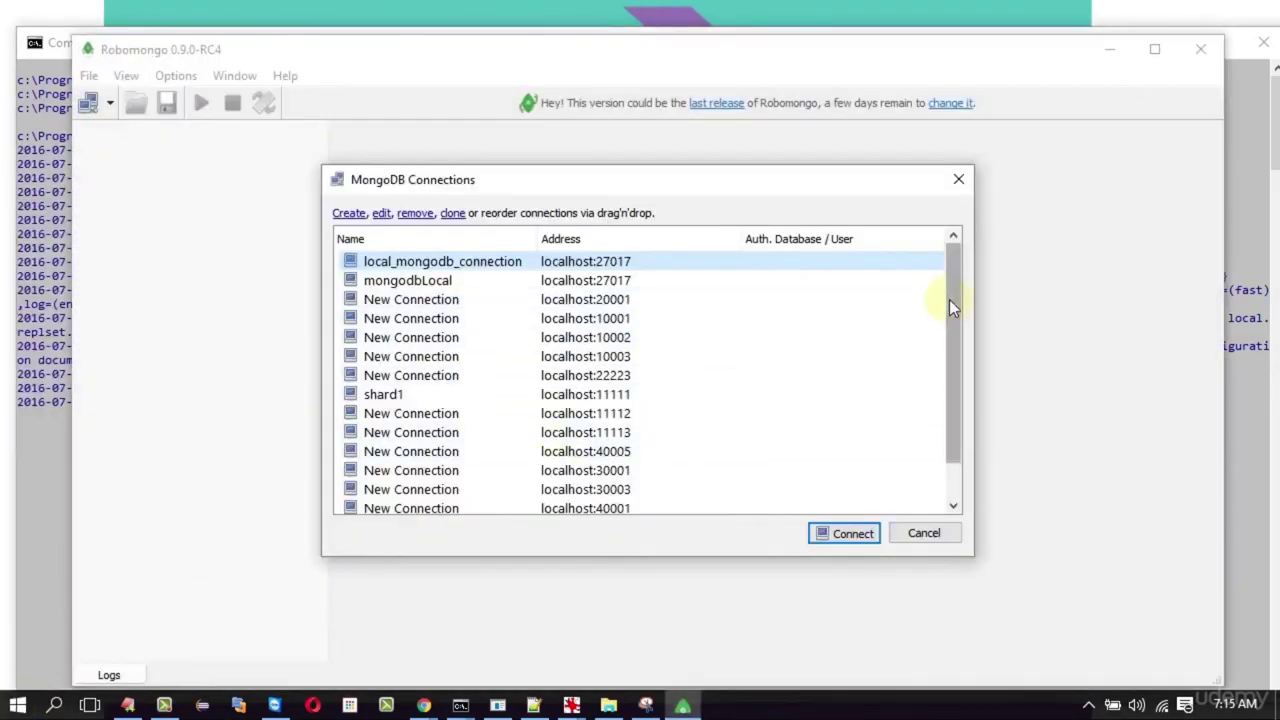
# Change the mongodbLocal connection's port to 27020, save it, and connect to that server
pyautogui.click(672, 282)
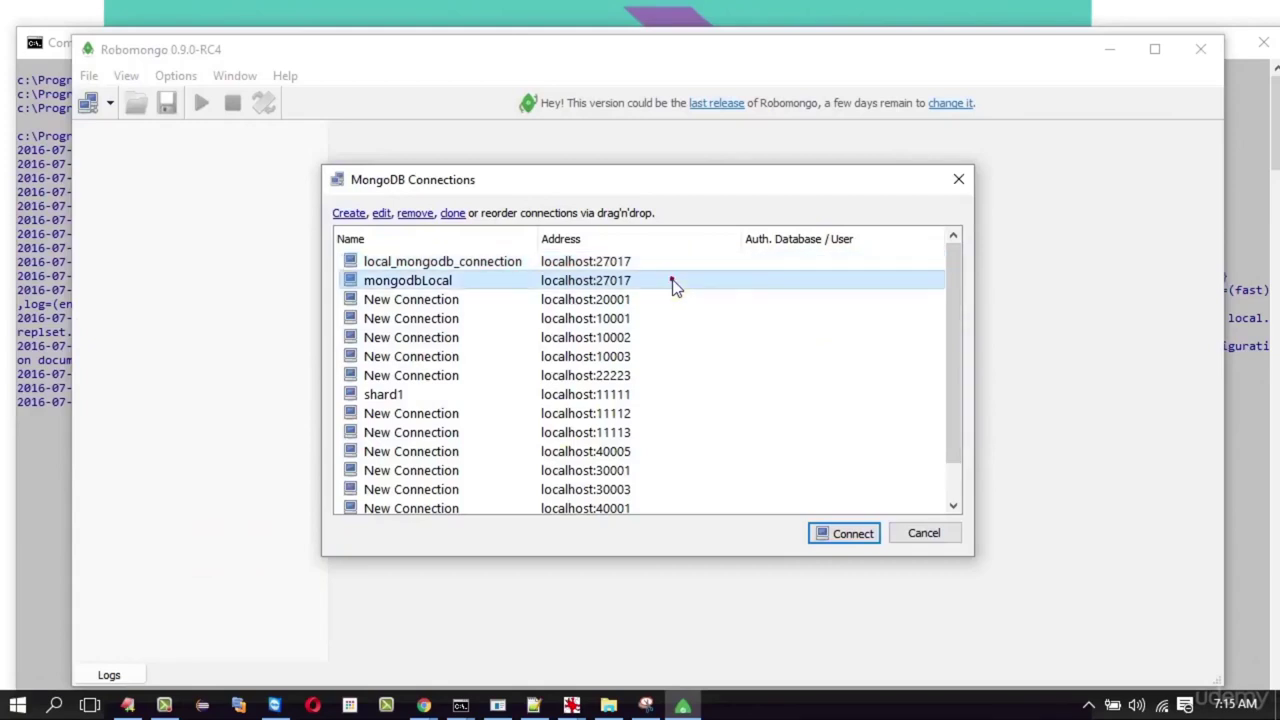
pyautogui.click(381, 213)
pyautogui.click(806, 331)
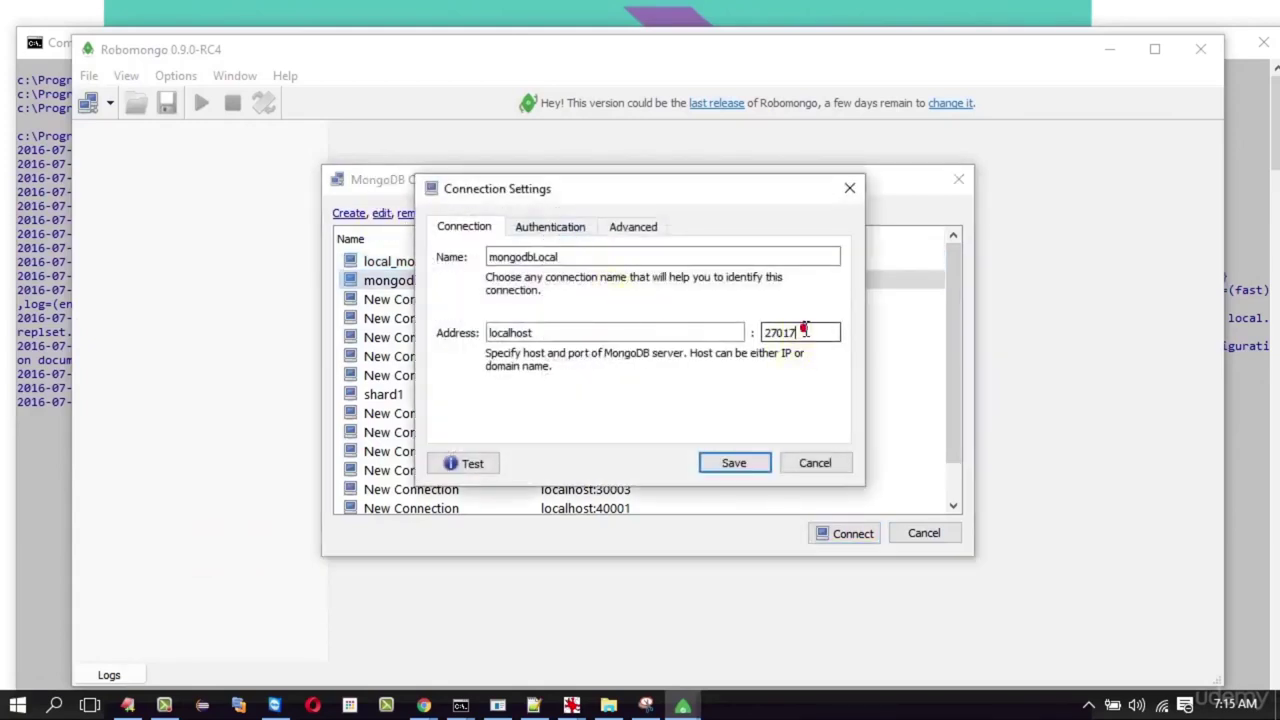
pyautogui.press('BackSpace')
pyautogui.press('BackSpace')
pyautogui.write('20')
pyautogui.press('Return')
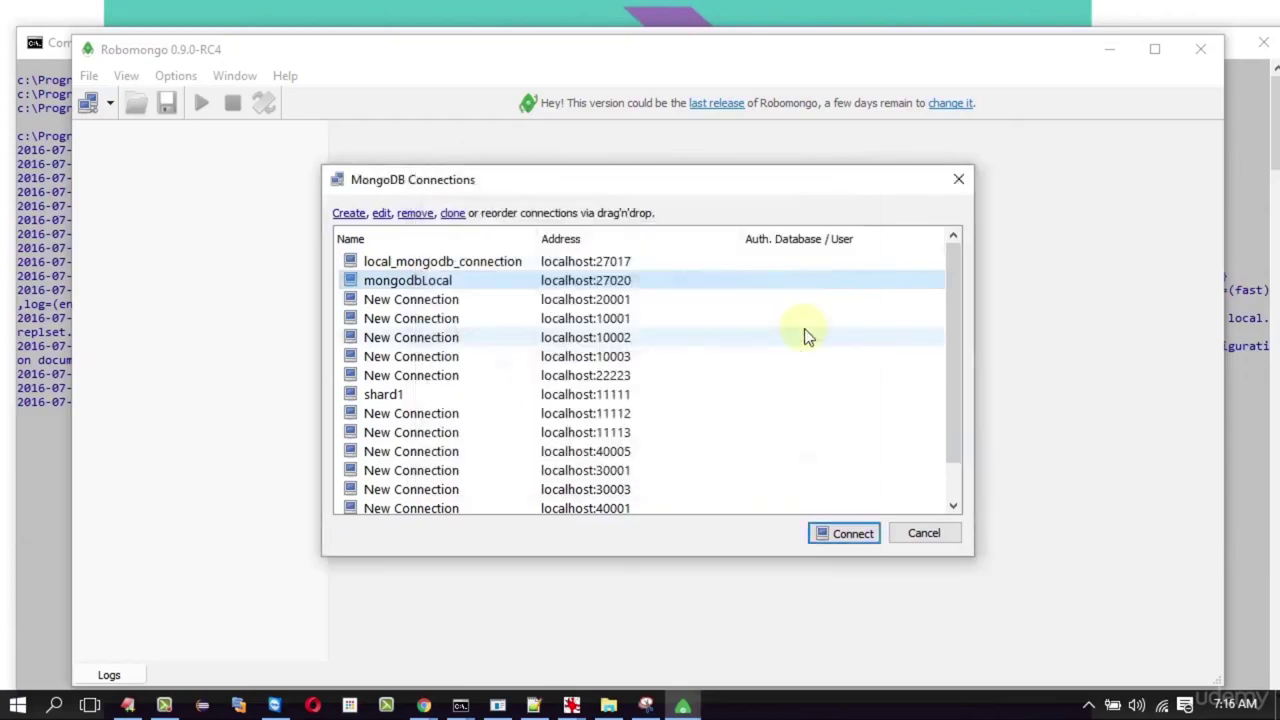
pyautogui.doubleClick(514, 281)
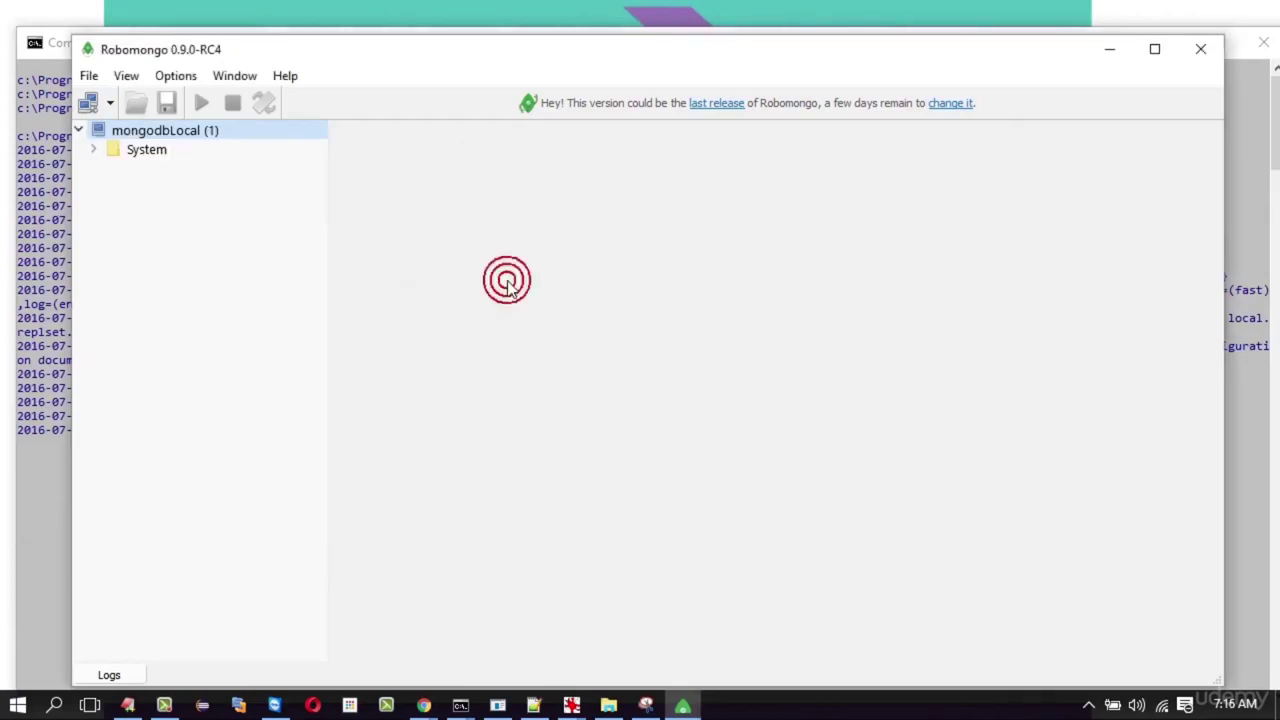
# Expand the System folder and the local database to list its collections
pyautogui.click(93, 150)
pyautogui.click(107, 169)
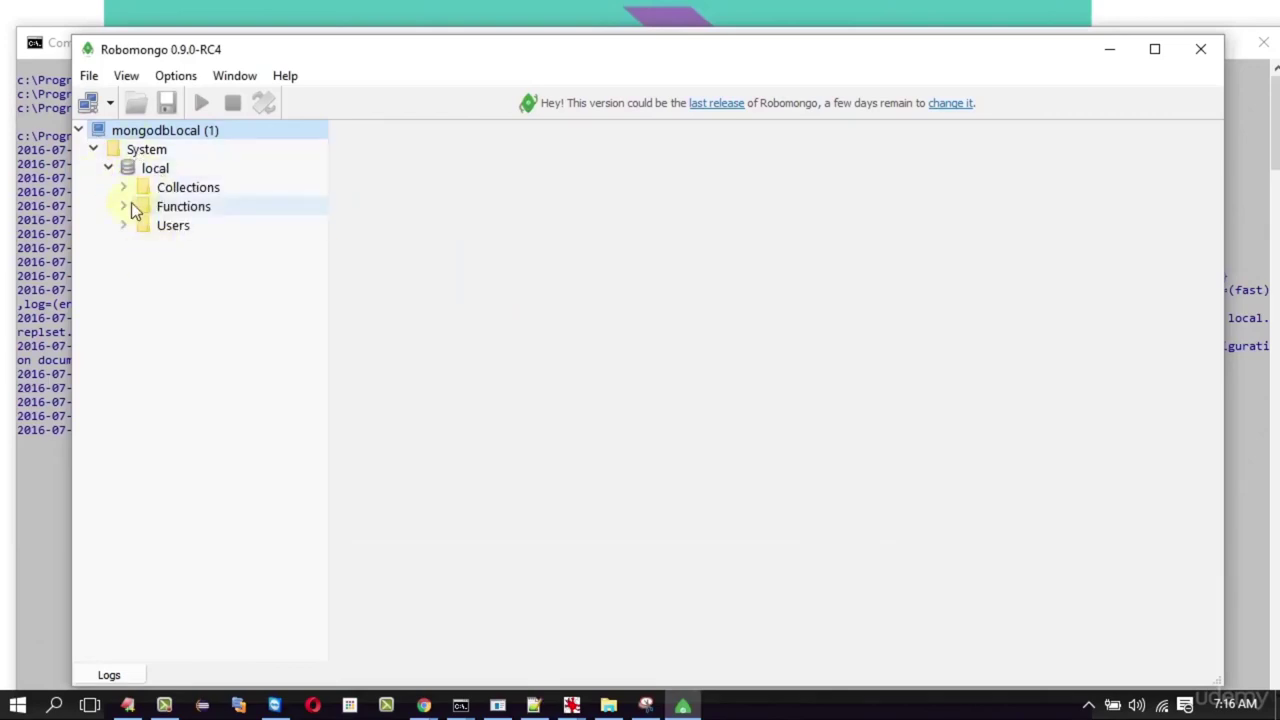
pyautogui.click(123, 187)
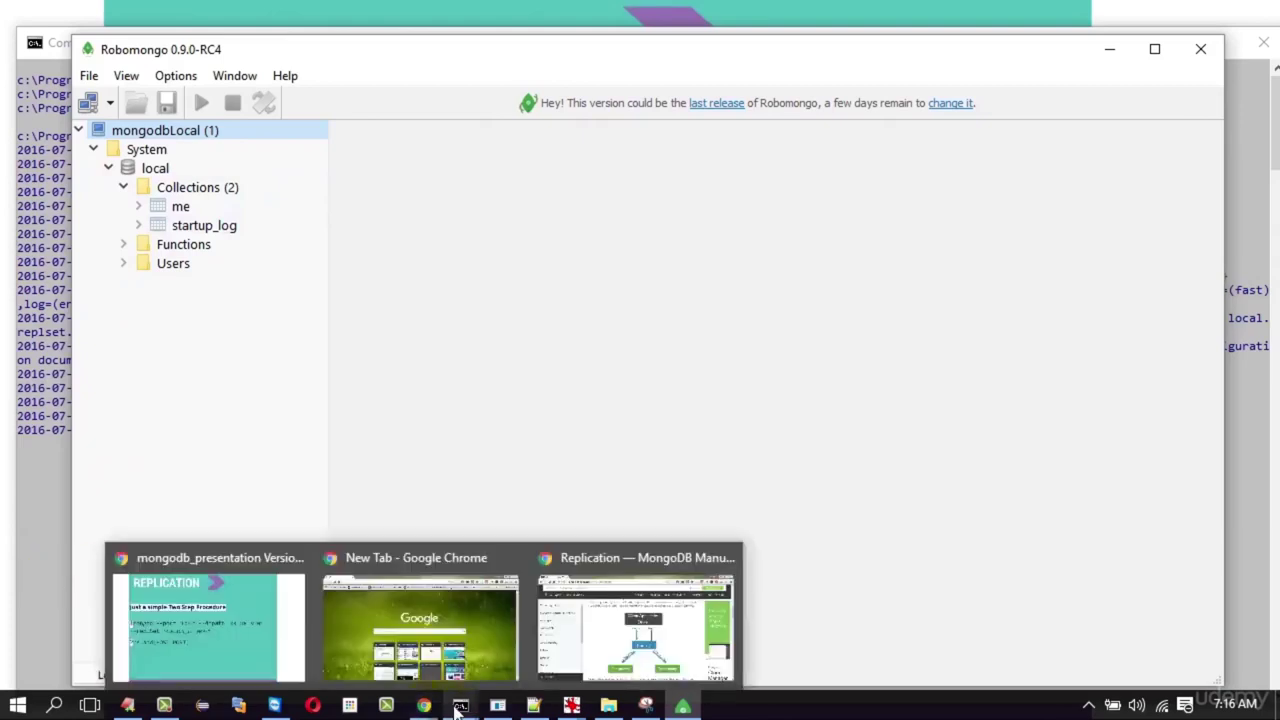
# Switch to the idle command prompt in the MongoDB bin folder and create the directory c:\data\repl2_db
pyautogui.moveTo(460, 710)
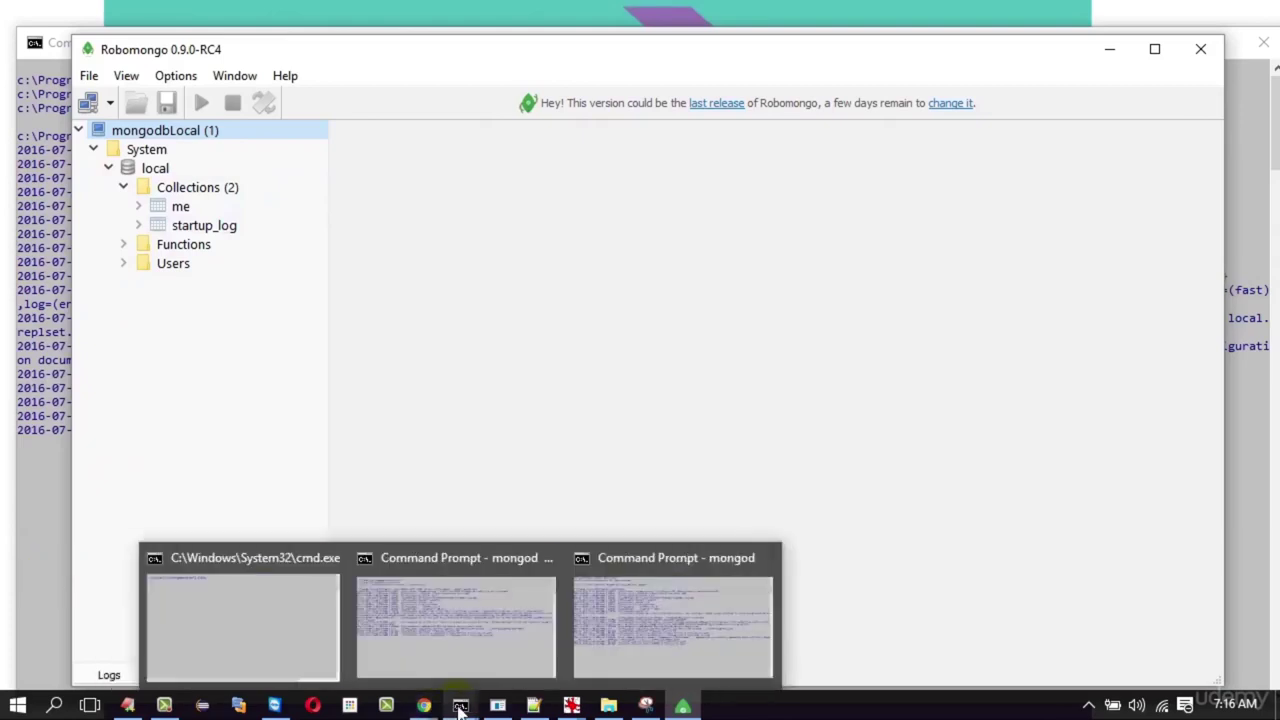
pyautogui.click(309, 668)
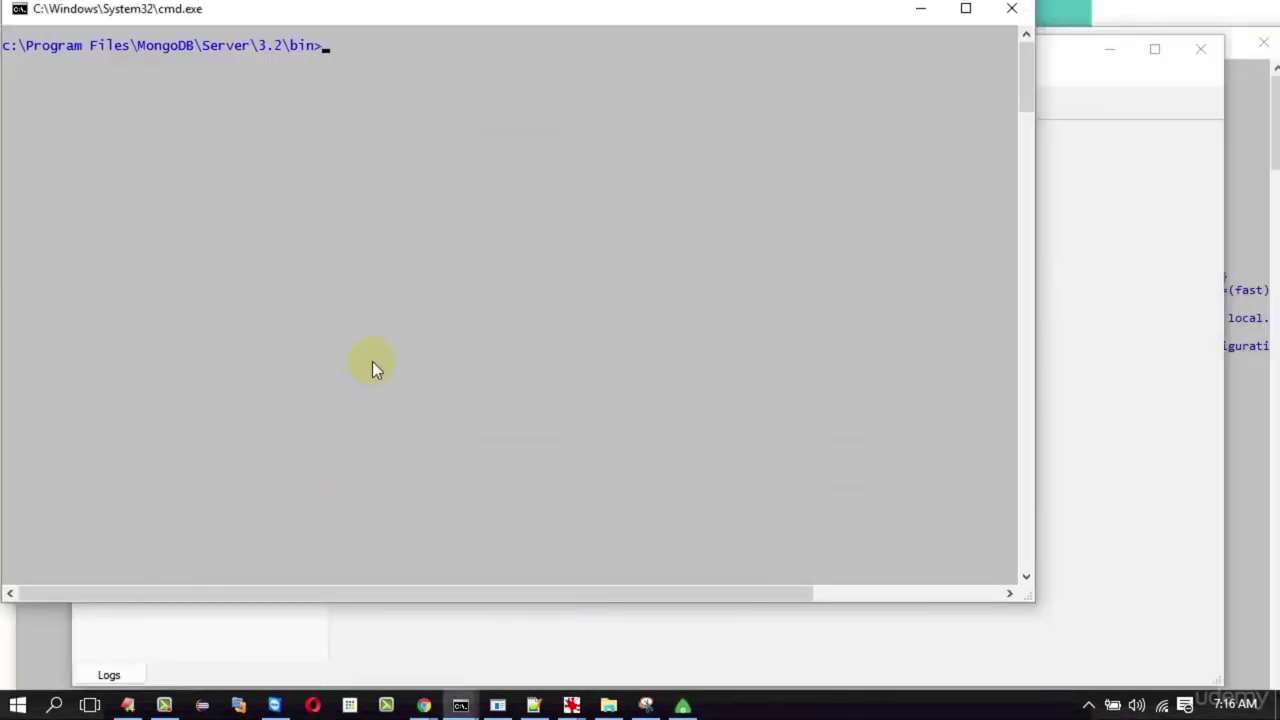
pyautogui.write('c')
pyautogui.press('BackSpace')
pyautogui.write('mkdir c')
pyautogui.press('BackSpace')
pyautogui.write('c:\\data')
pyautogui.hotkey('alt', 'Tab')
pyautogui.hotkey('alt', 'Tab')
pyautogui.hotkey('alt', 'Tab')
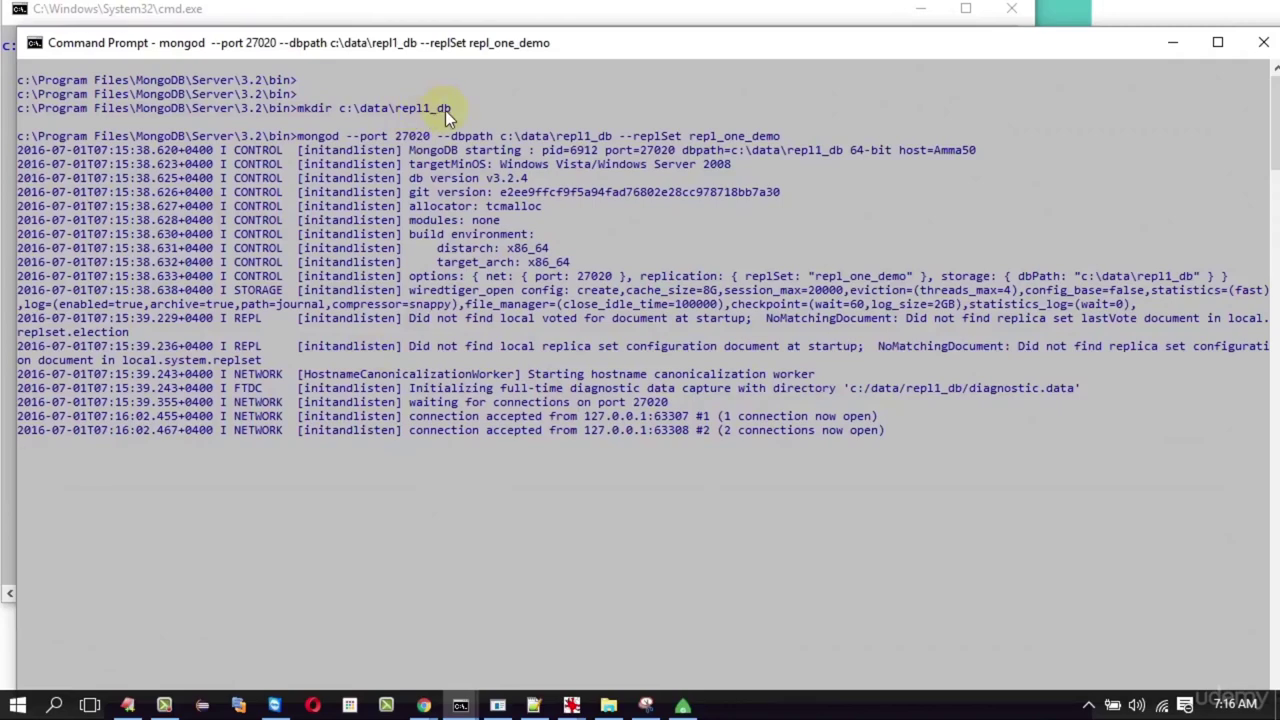
pyautogui.hotkey('alt', 'Tab')
pyautogui.hotkey('alt', 'Tab')
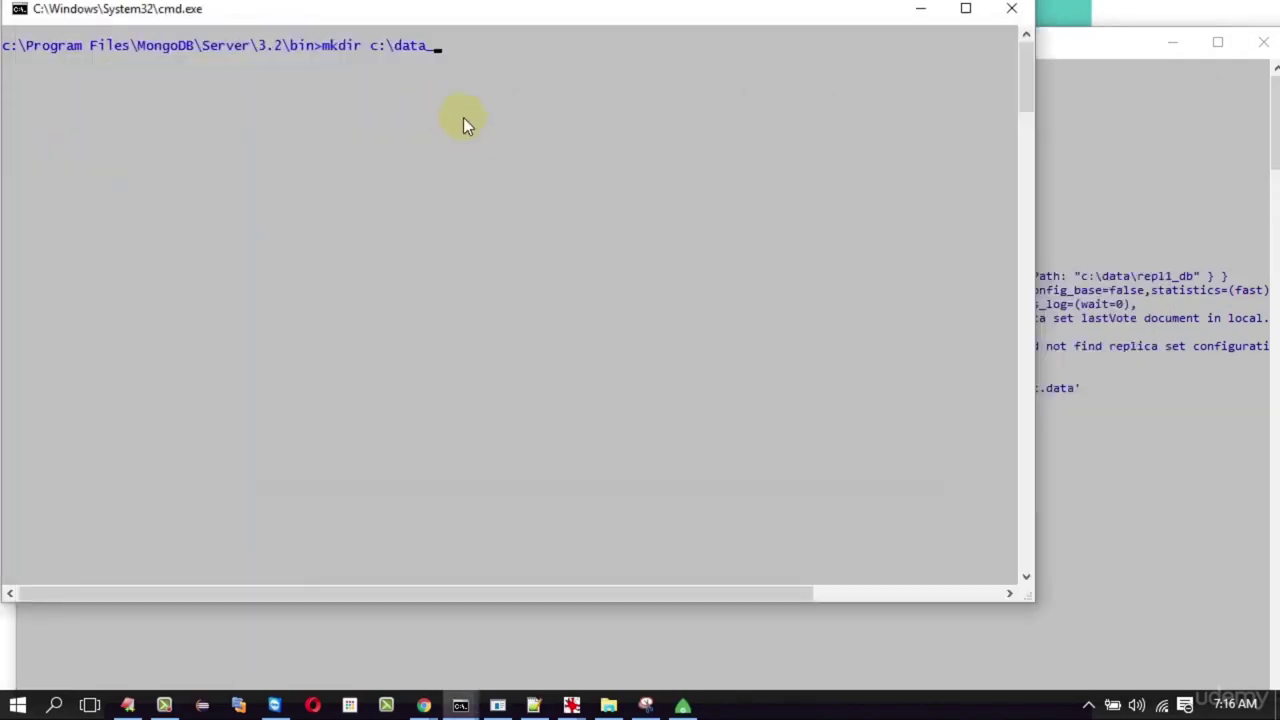
pyautogui.write('\\repl2_db')
pyautogui.press('Return')
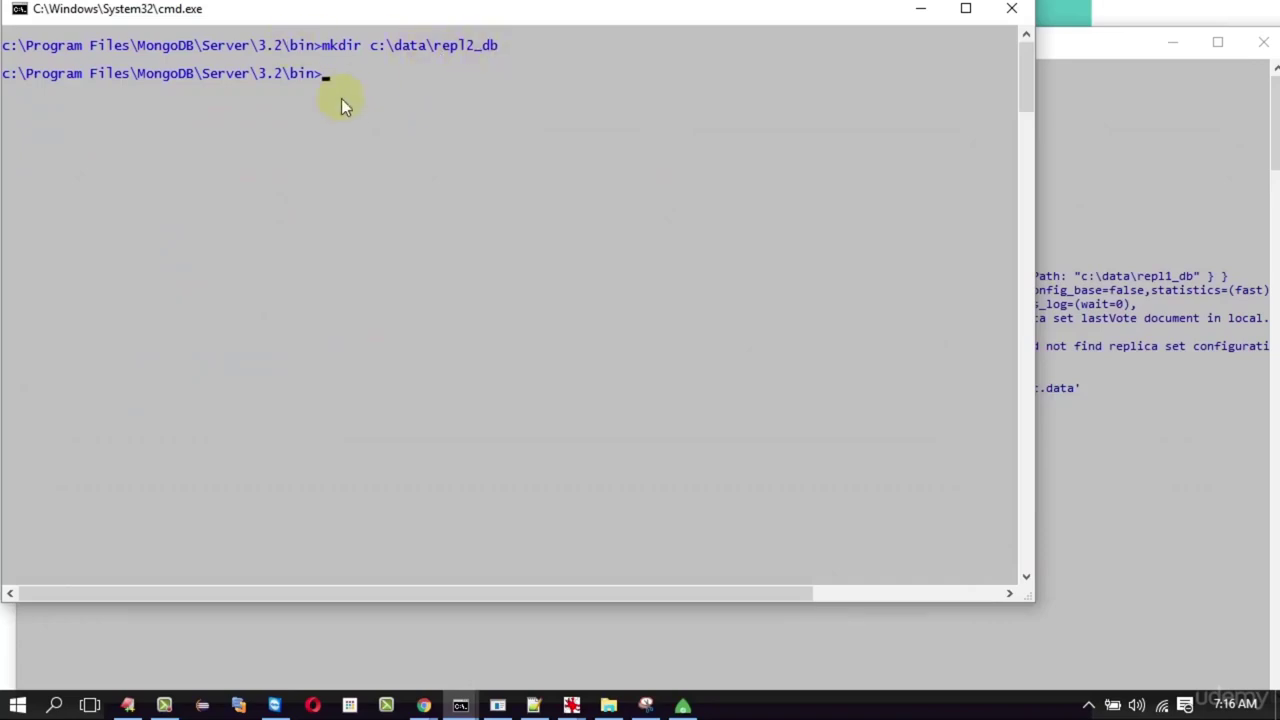
# Enter a mongod command with port 27021 and dbpath c:\data\repl2_db, using the first server's command as reference
pyautogui.write('mongod --port')
pyautogui.hotkey('alt', 'Tab')
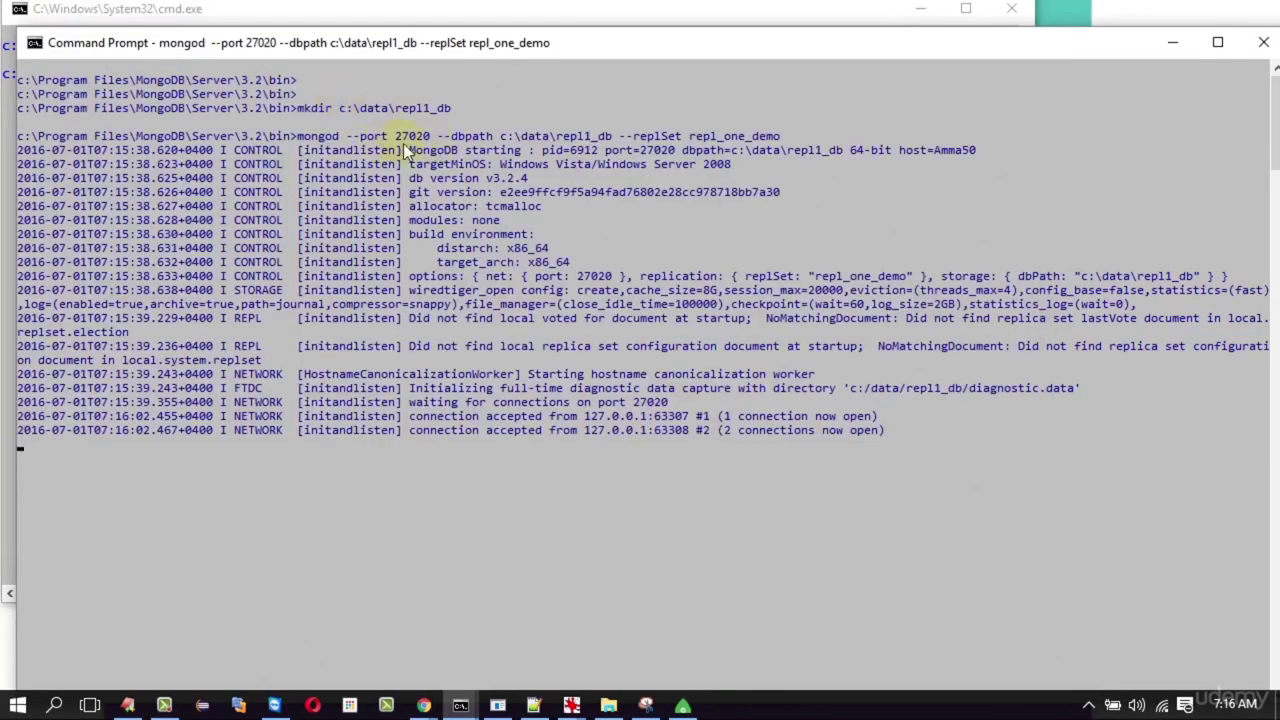
pyautogui.hotkey('alt', 'Tab')
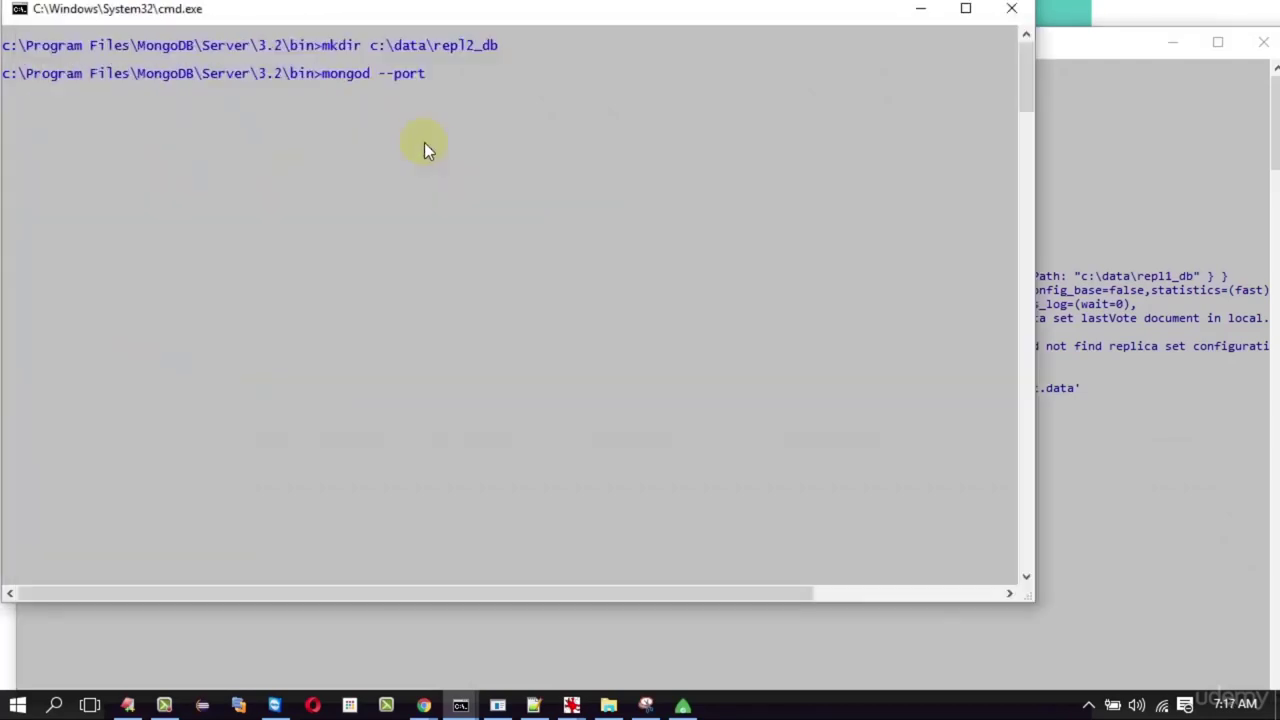
pyautogui.write('27021')
pyautogui.hotkey('alt', 'Tab')
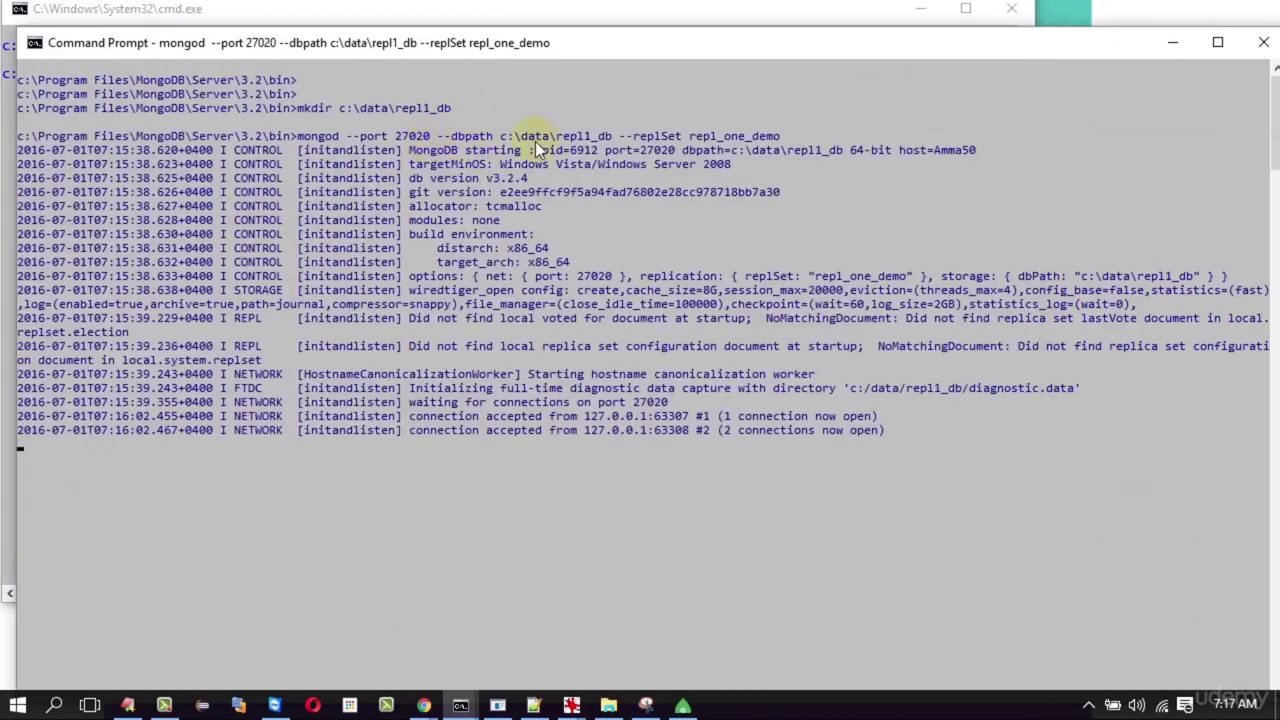
pyautogui.hotkey('alt', 'Tab')
pyautogui.write('--d')
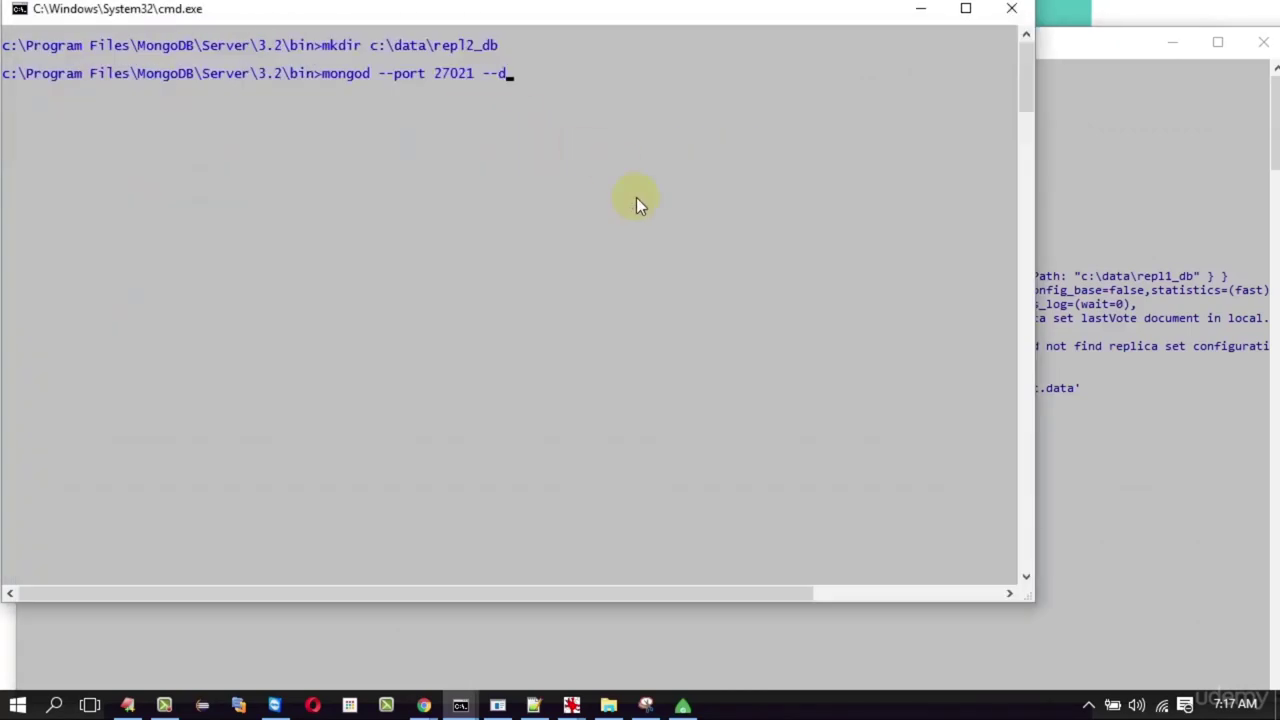
pyautogui.write('bpath c:\\data\\')
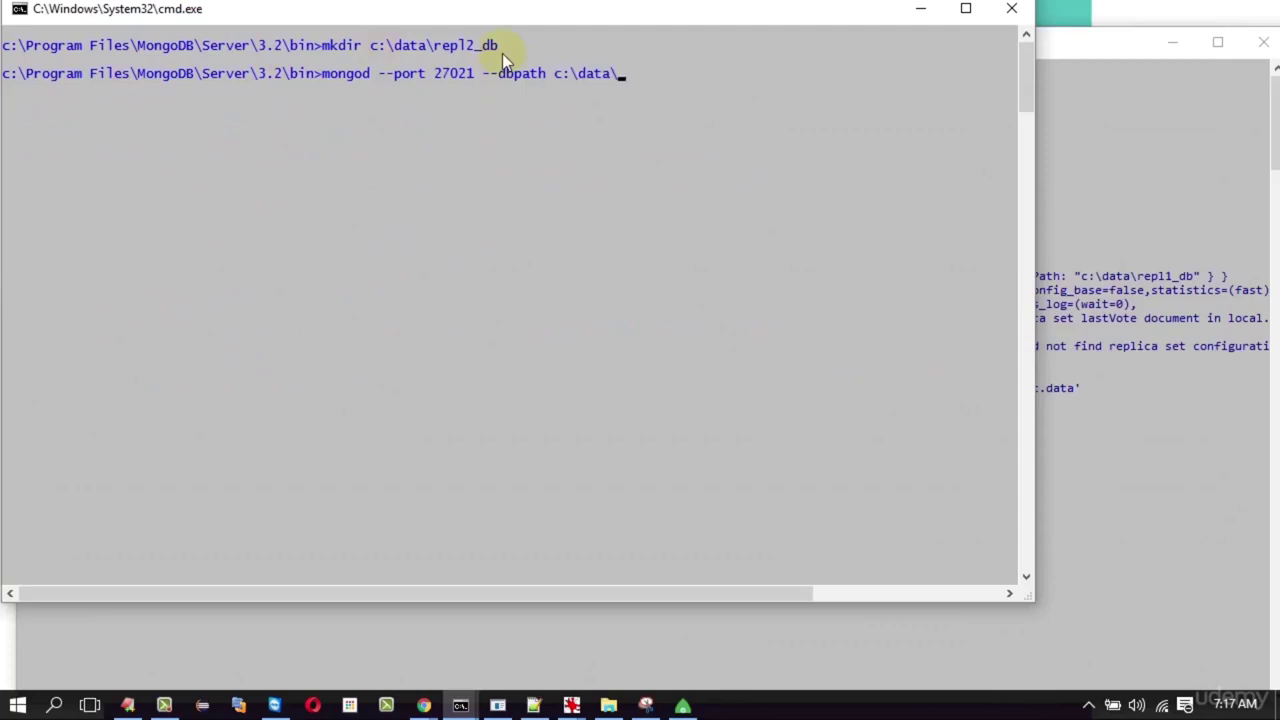
pyautogui.press('Tab')
pyautogui.press('Tab')
pyautogui.hotkey('alt', 'Tab')
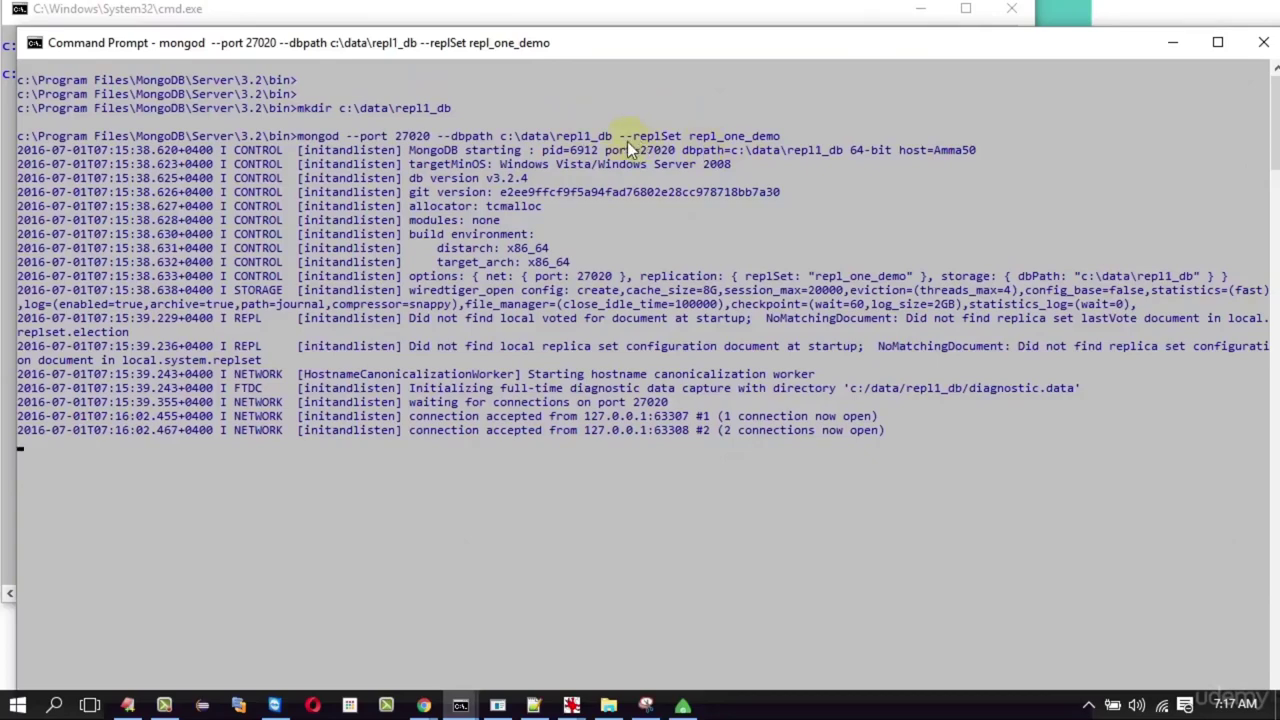
pyautogui.hotkey('alt', 'Tab')
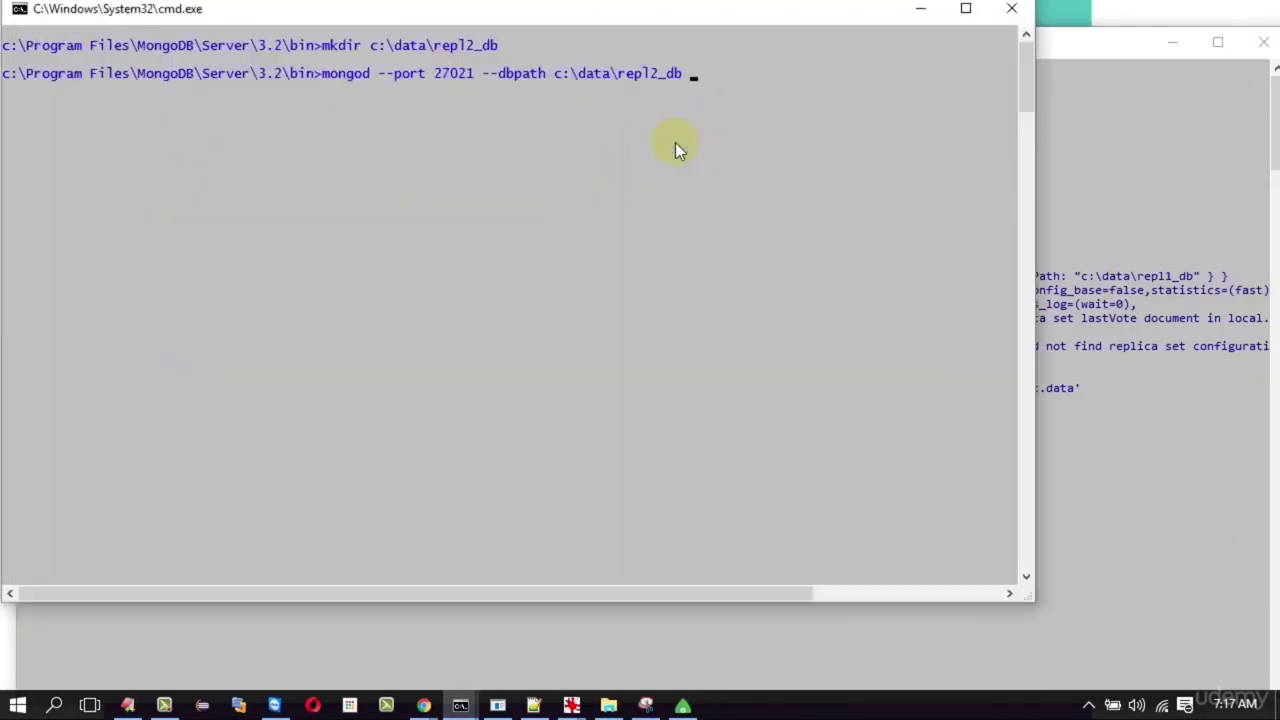
# Add --replSet repl_one_demo to the mongod command and start the second server
pyautogui.write('--replSet')
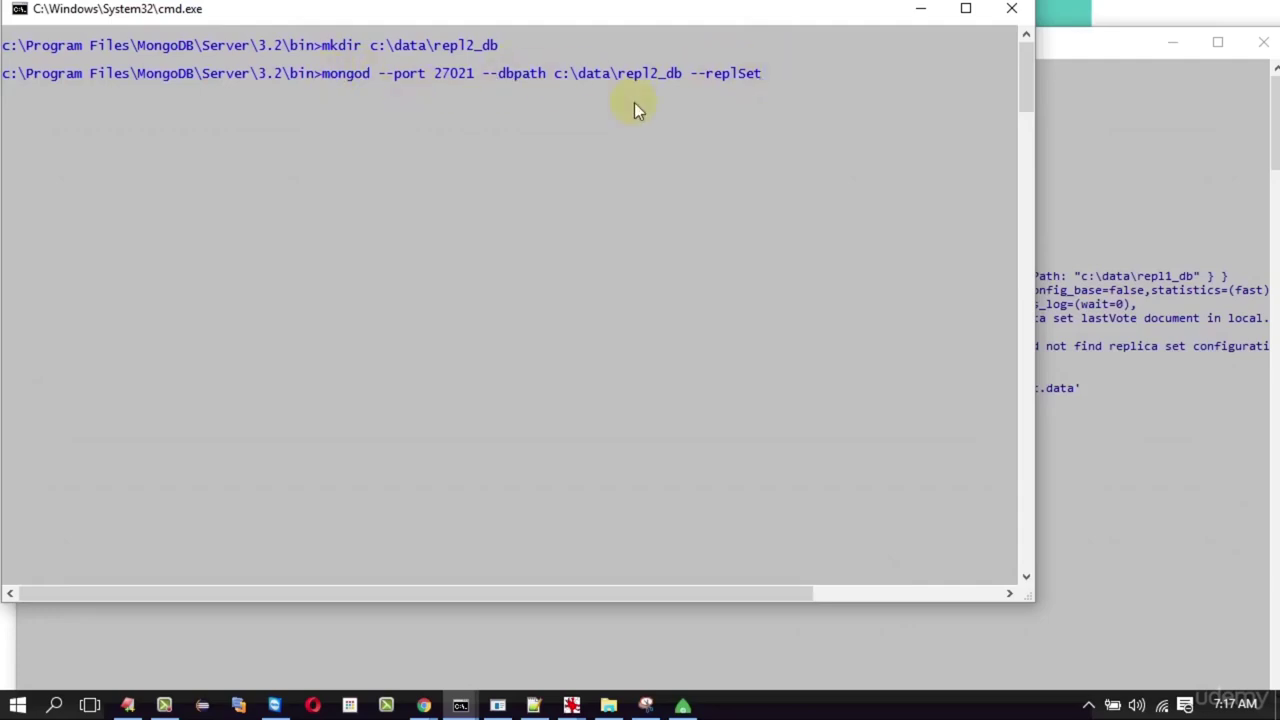
pyautogui.hotkey('alt', 'Tab')
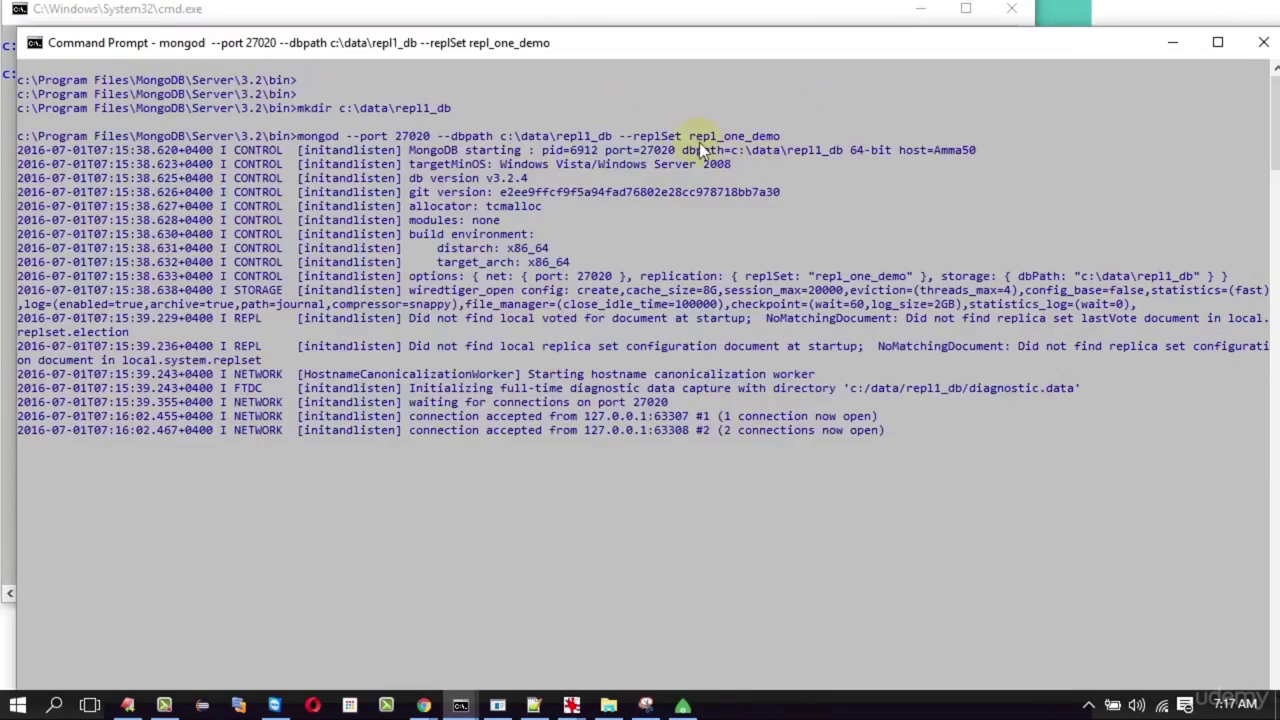
pyautogui.hotkey('alt', 'Tab')
pyautogui.write('rep')
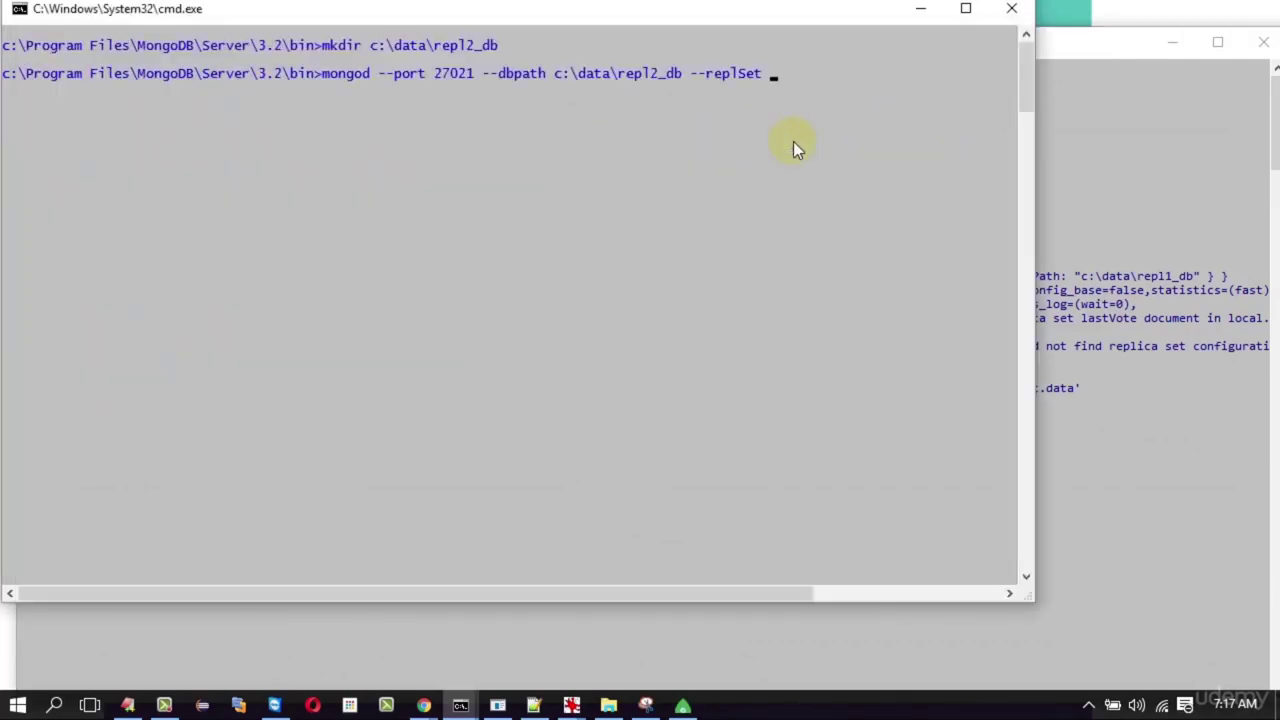
pyautogui.write('l_')
pyautogui.hotkey('alt', 'Tab')
pyautogui.hotkey('alt', 'Tab')
pyautogui.write('_one_demo')
pyautogui.press('Return')
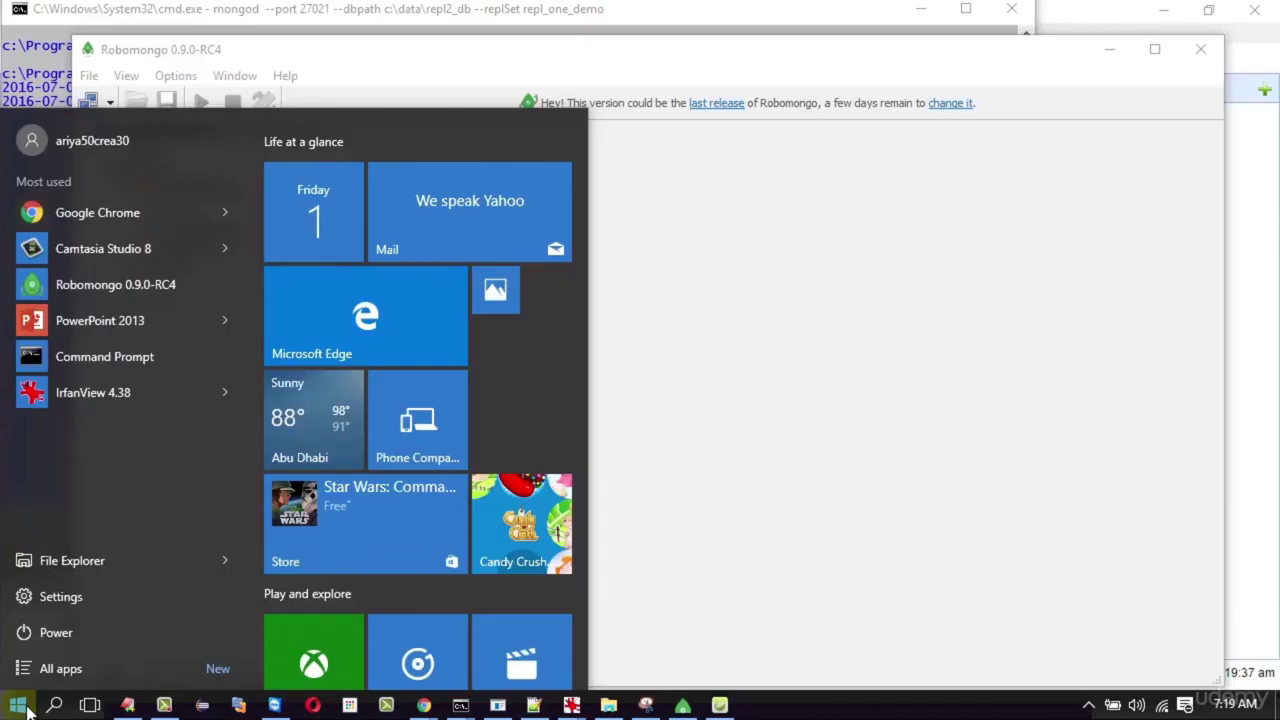
# Launch another Robomongo 0.9.0-RC4 instance, and switch to the replication slide to review the rs.add syntax
pyautogui.write('robo')
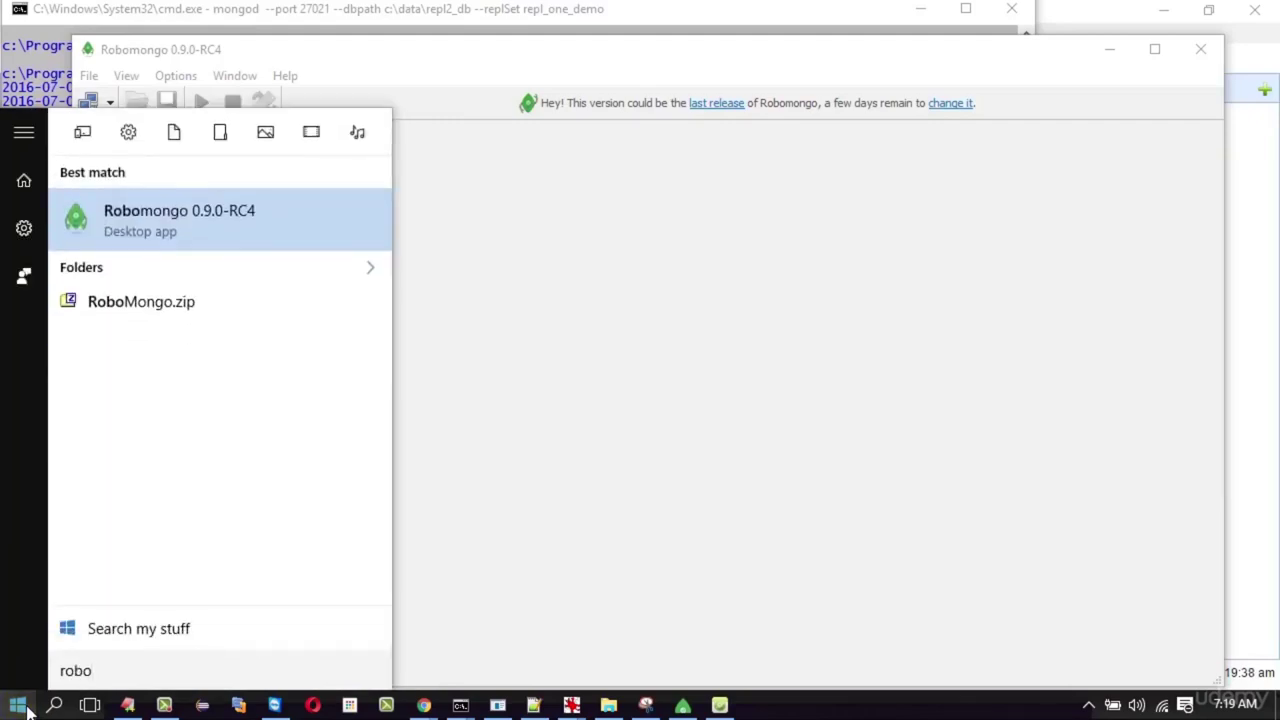
pyautogui.press('Return')
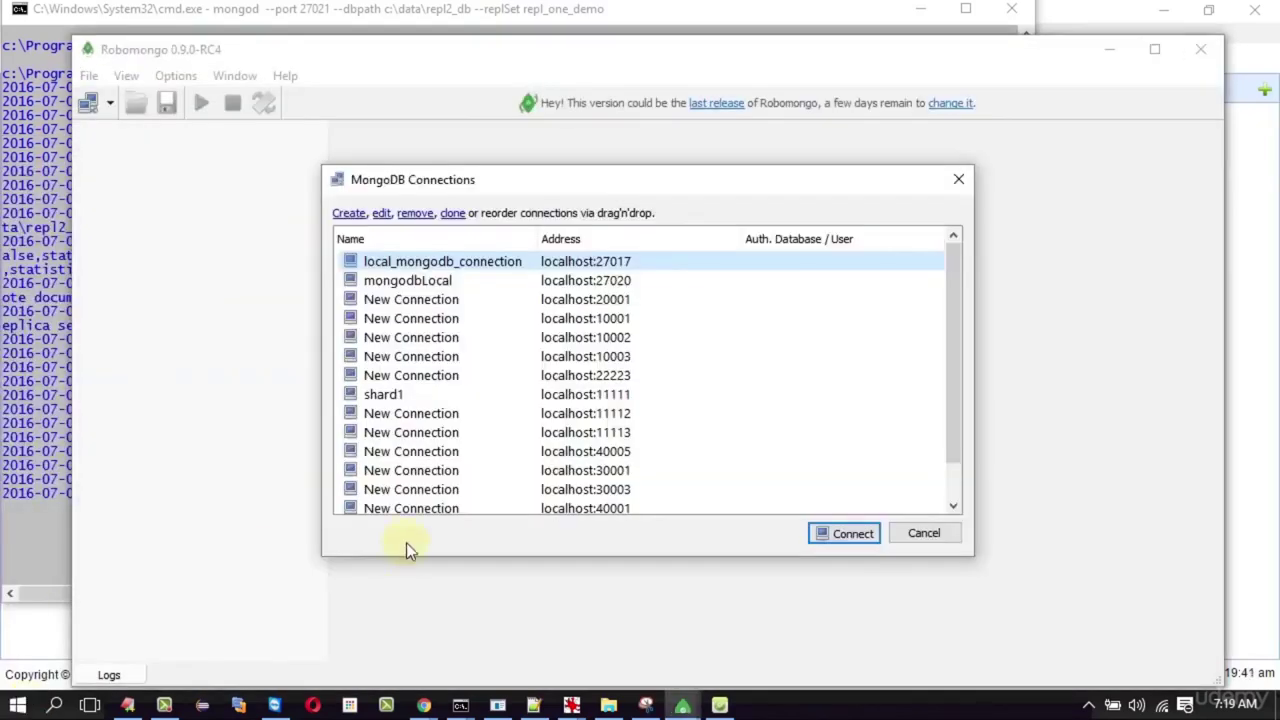
pyautogui.hotkey('alt', 'Tab')
pyautogui.hotkey('alt', 'Tab')
pyautogui.hotkey('alt', 'Tab')
pyautogui.hotkey('alt', 'Tab')
pyautogui.hotkey('alt', 'Tab')
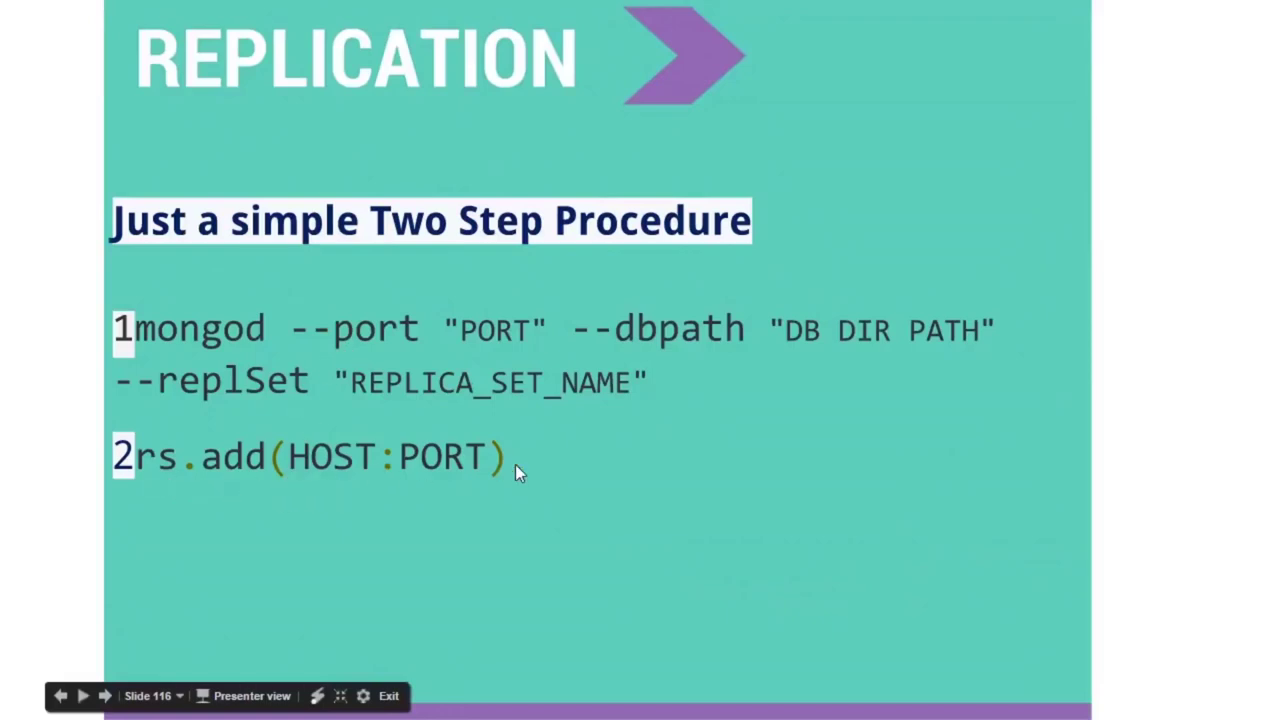
# Switch to Robomongo, open a new shell on the mongodbLocal connection, and add four blank lines to its editor
pyautogui.hotkey('alt', 'Tab')
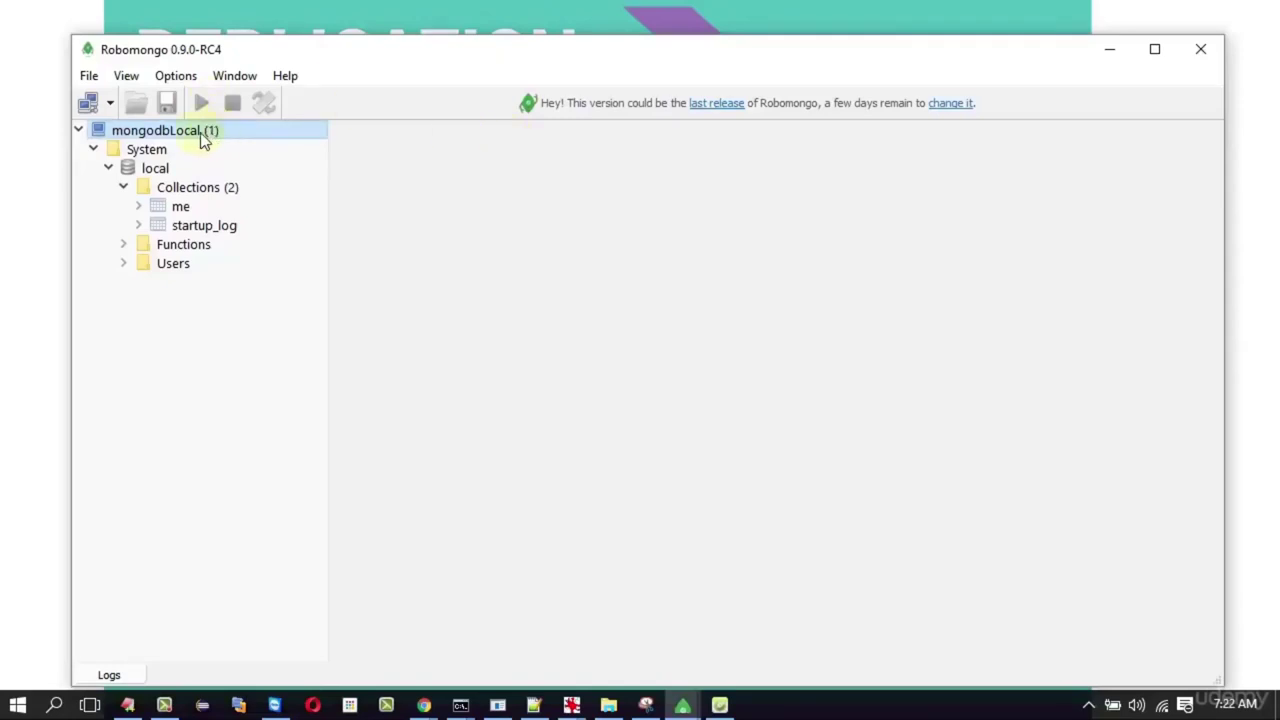
pyautogui.rightClick(210, 136)
pyautogui.click(254, 146)
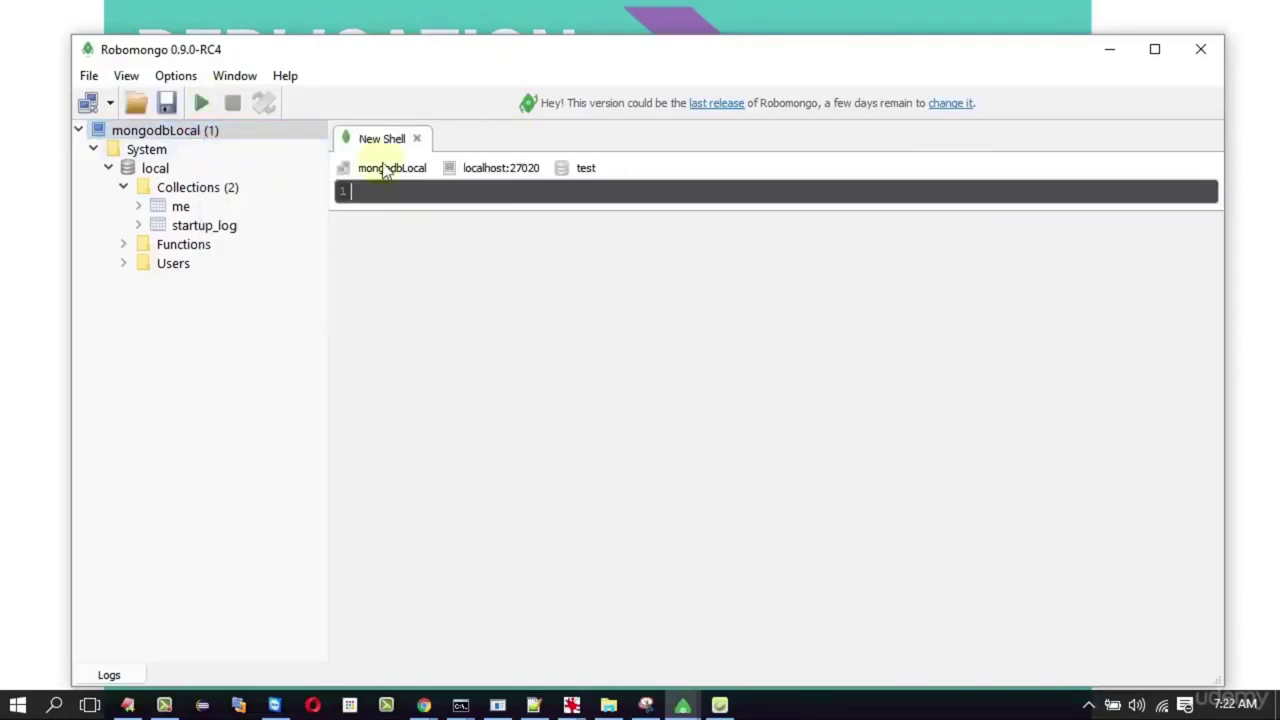
pyautogui.press('Return')
pyautogui.press('Return')
pyautogui.press('Return')
pyautogui.press('Return')
pyautogui.press('Up')
pyautogui.press('Up')
pyautogui.press('Up')
pyautogui.press('Up')
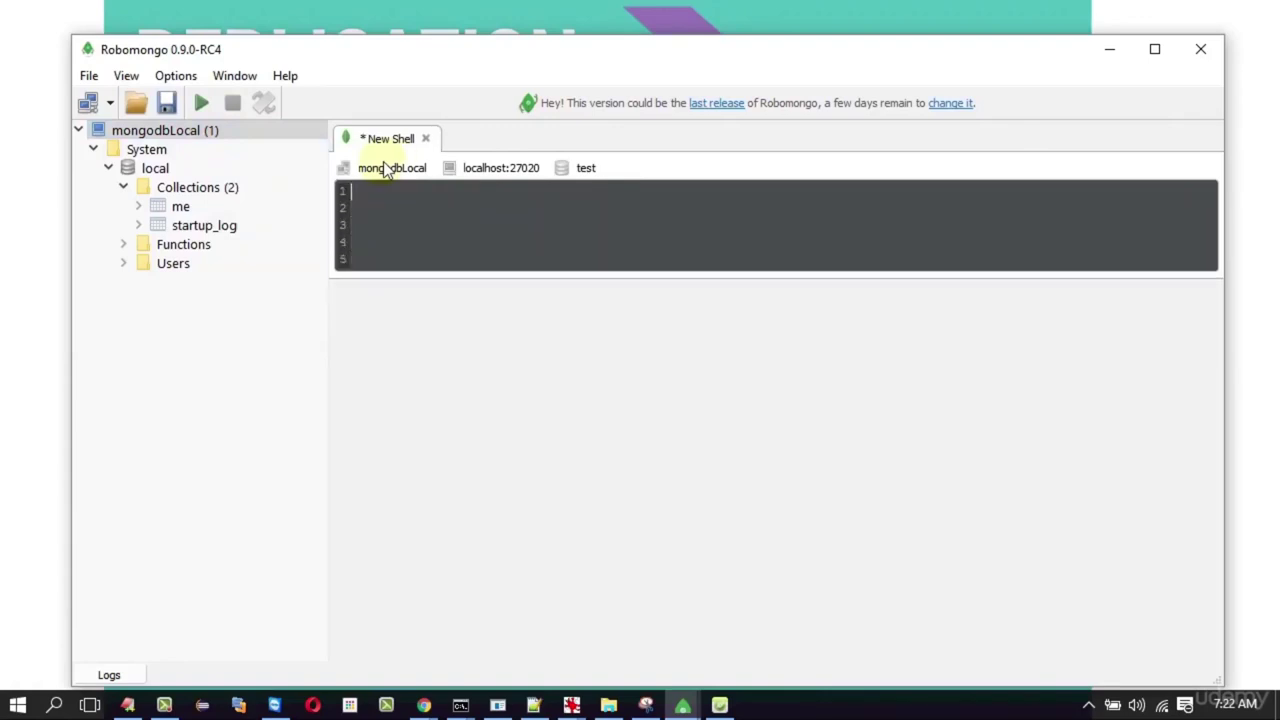
# Enter rs.initiate() on the first line of the shell and execute it
pyautogui.write('rs')
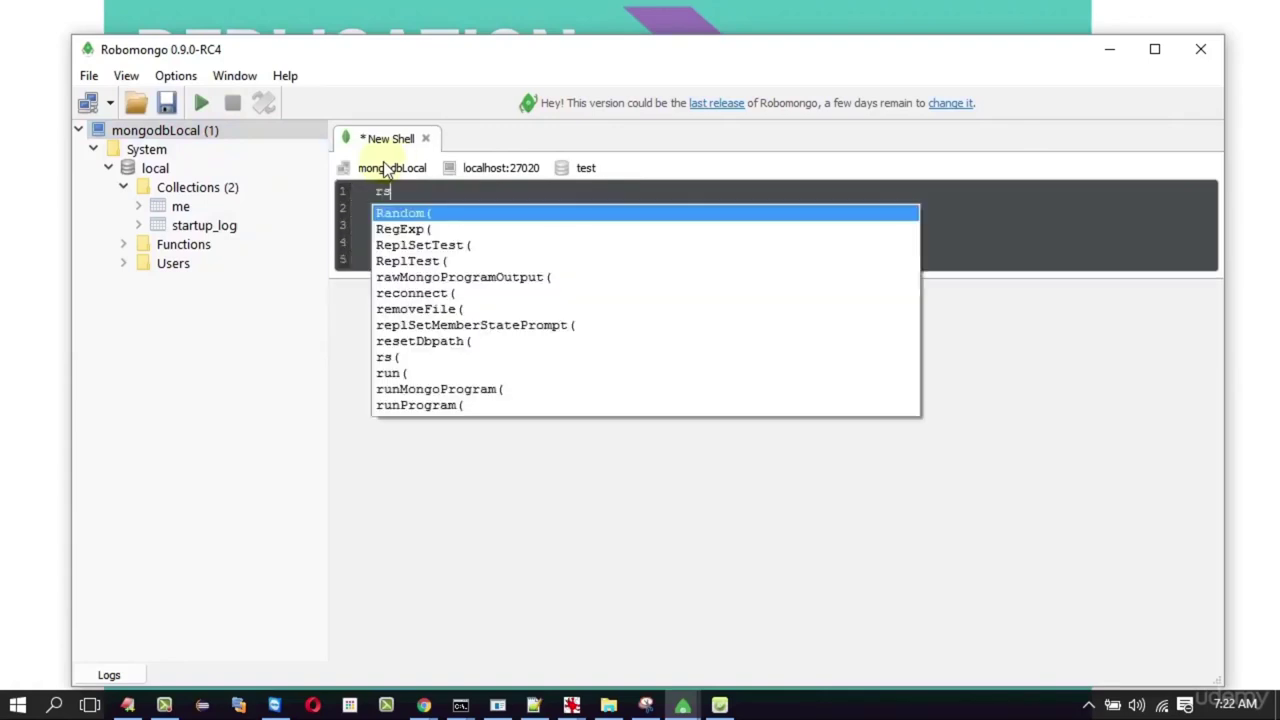
pyautogui.write('.ini')
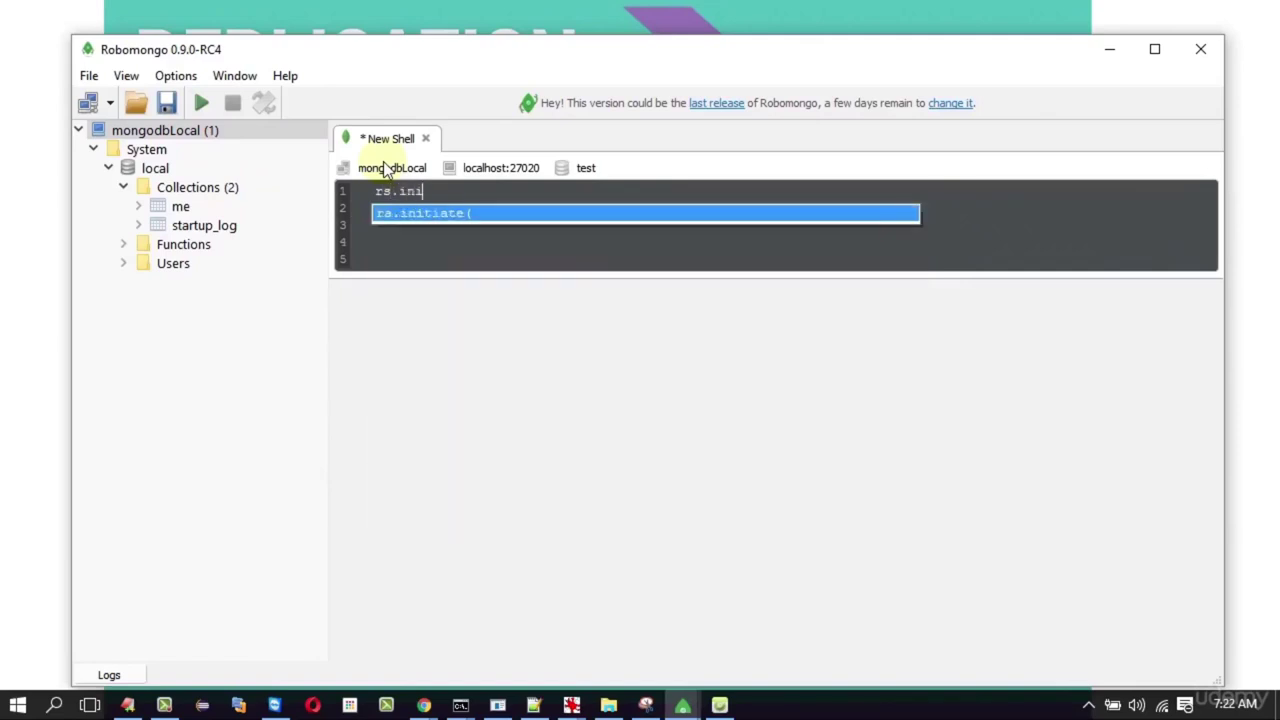
pyautogui.press('Return')
pyautogui.write(')')
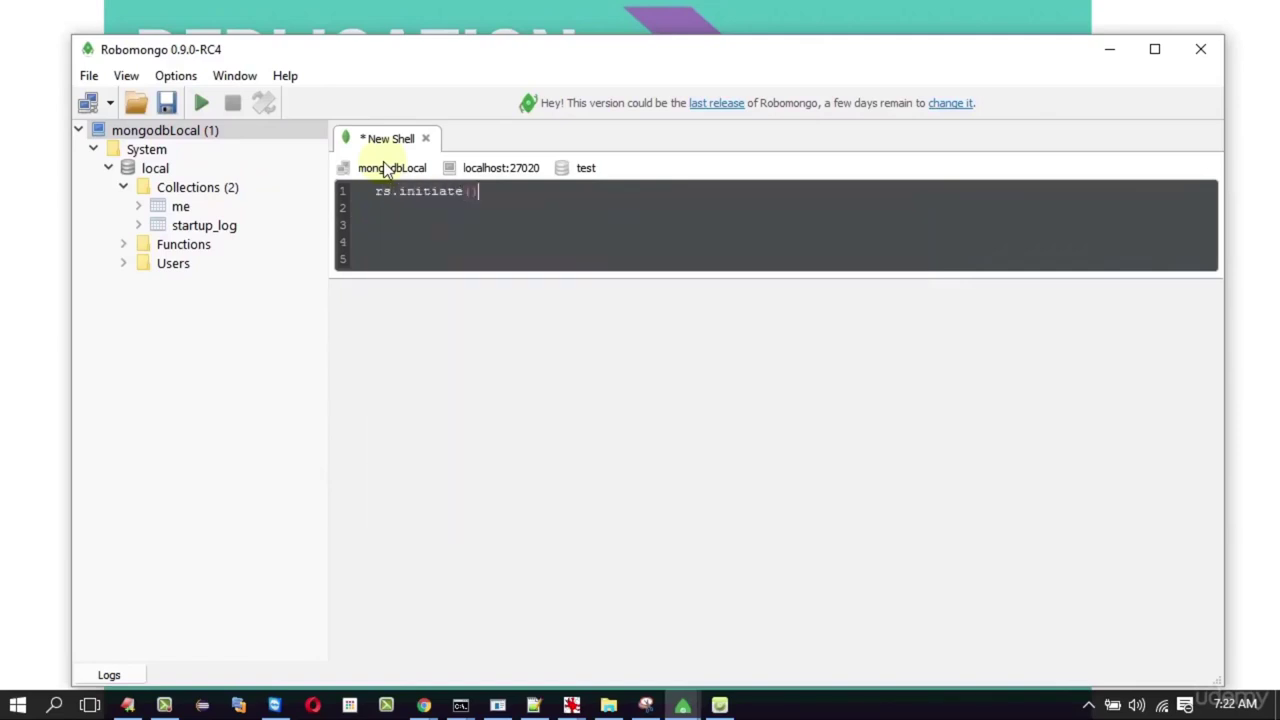
pyautogui.moveTo(480, 191); pyautogui.dragTo(309, 190)
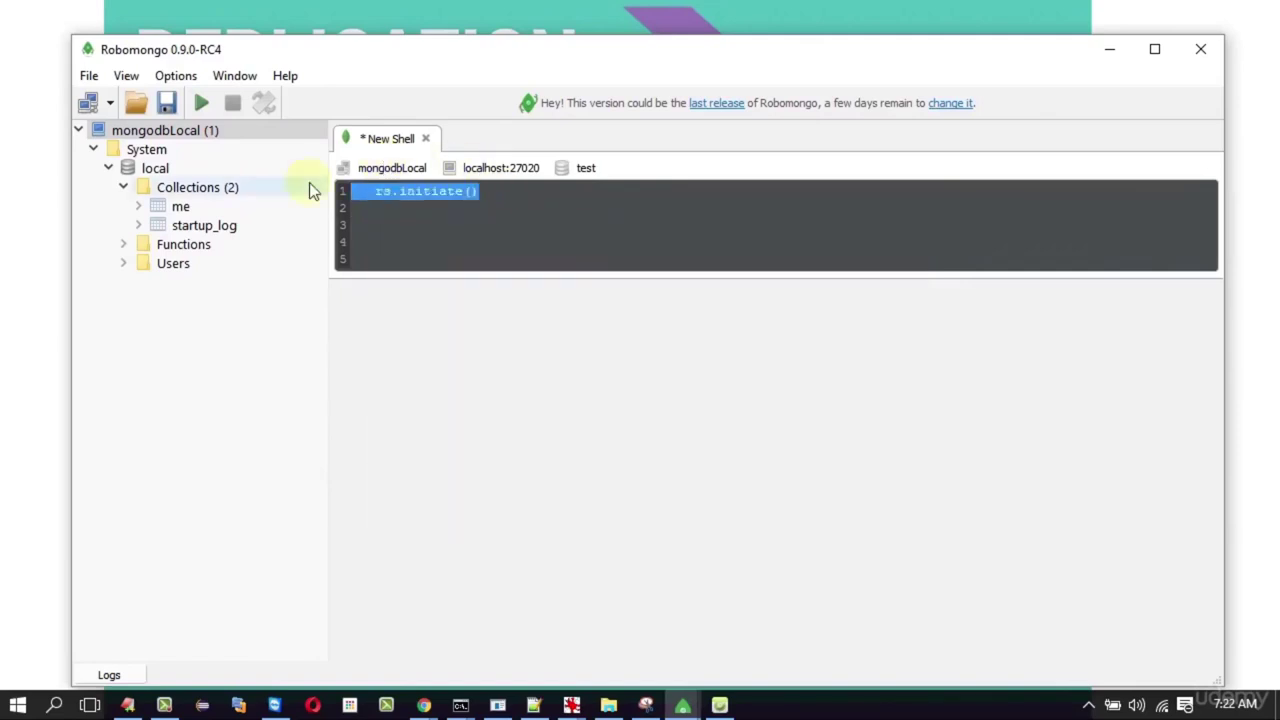
pyautogui.click(200, 104)
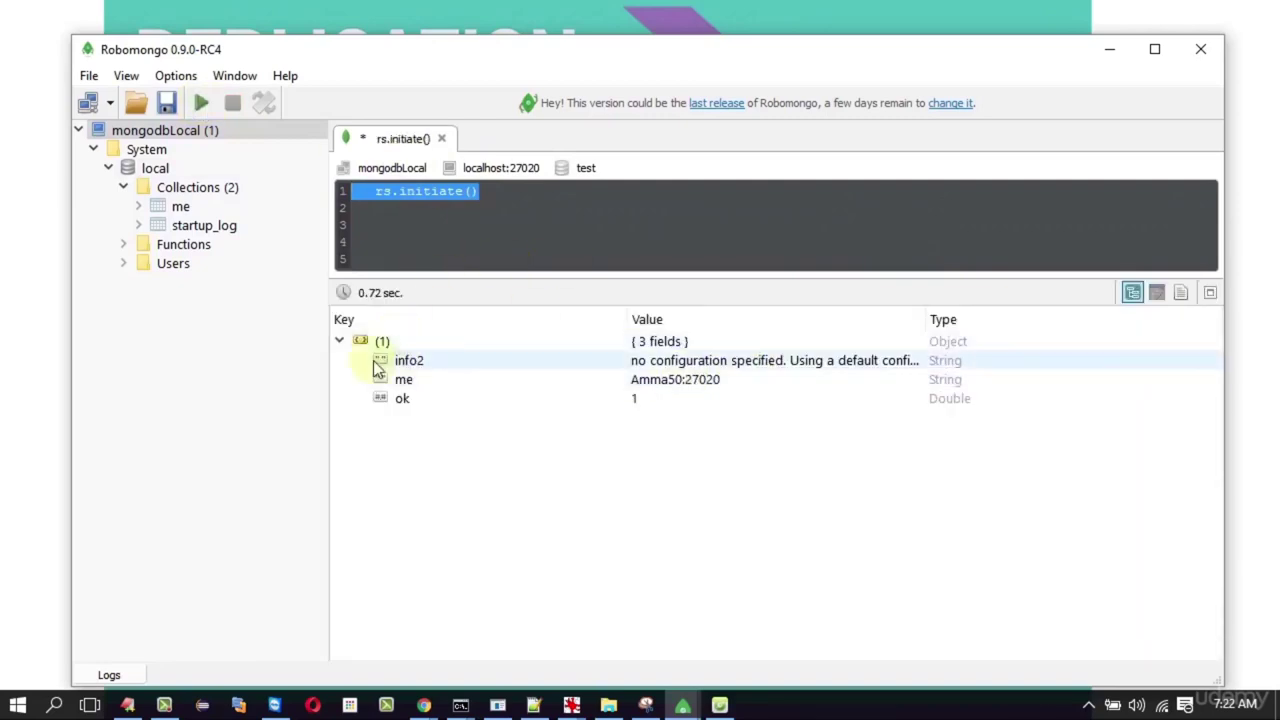
# Show the rs.initiate() result as text and examine the host and port in its "me" field
pyautogui.click(1184, 293)
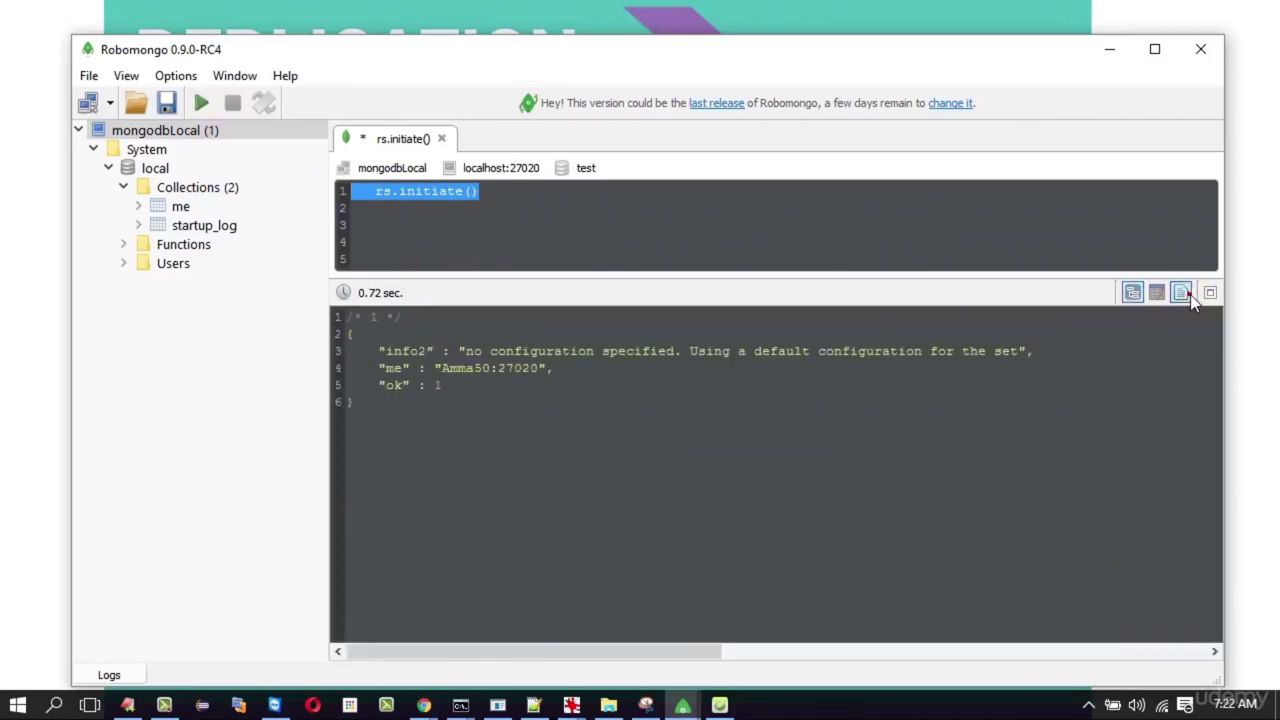
pyautogui.doubleClick(519, 370)
pyautogui.doubleClick(451, 370)
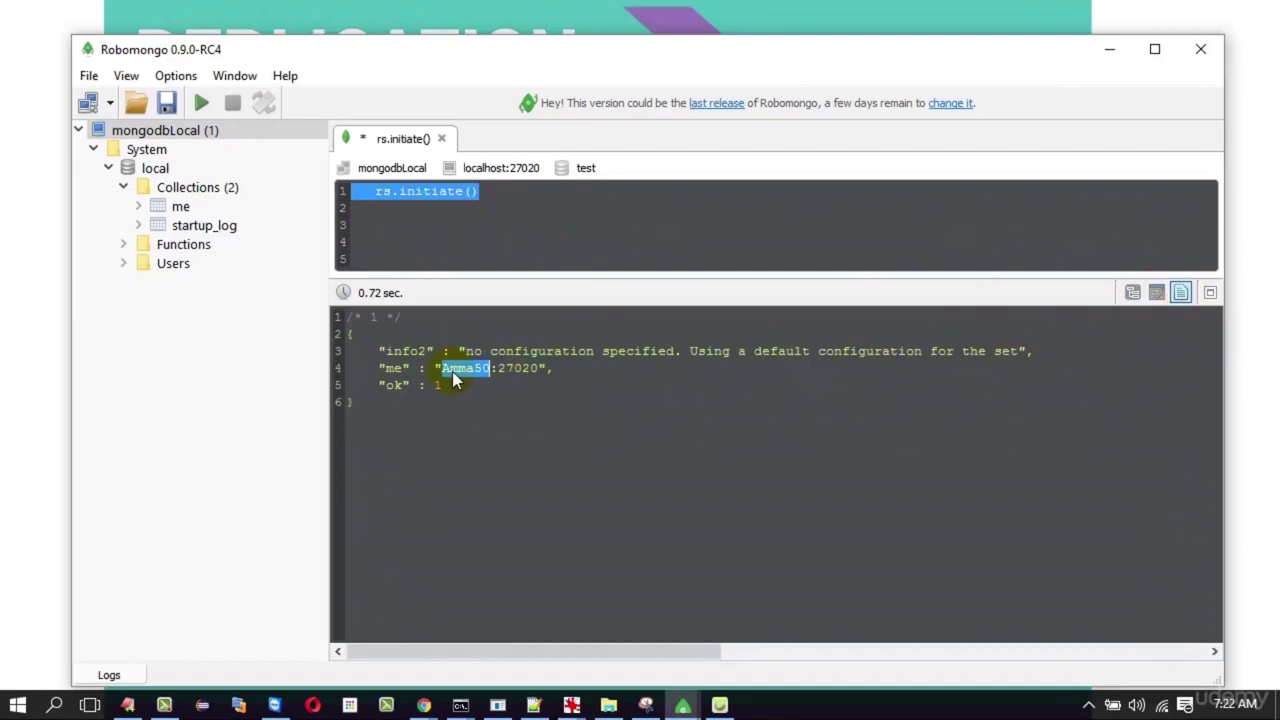
# Enter rs.status() on the third line of the shell editor and execute only that line
pyautogui.doubleClick(519, 369)
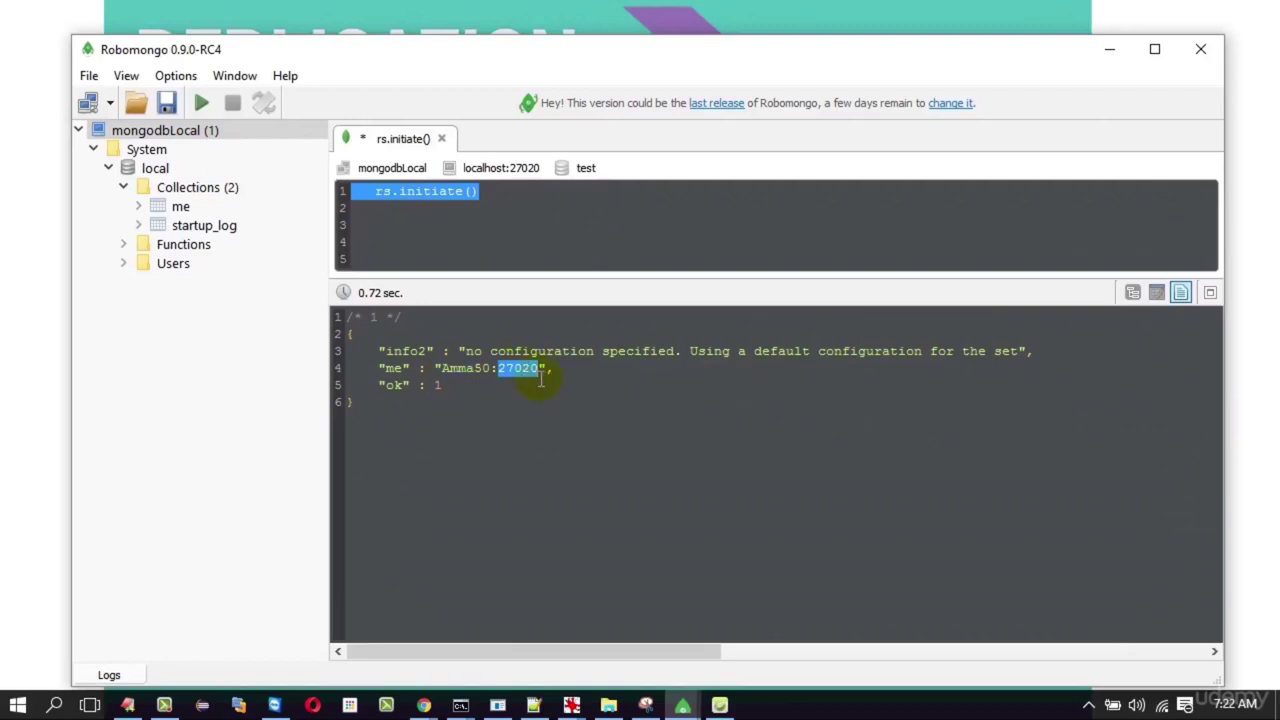
pyautogui.click(493, 203)
pyautogui.press('Return')
pyautogui.write('rs.')
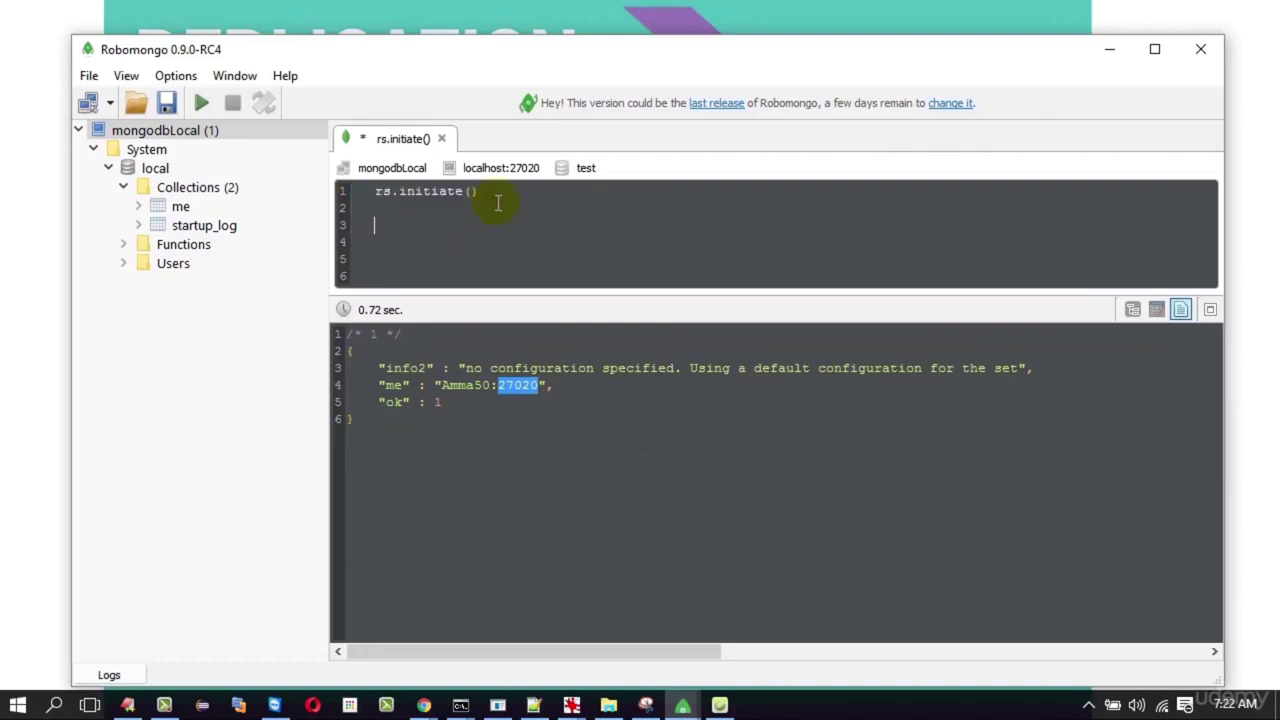
pyautogui.write('st')
pyautogui.press('Return')
pyautogui.write(')')
pyautogui.moveTo(463, 226); pyautogui.dragTo(356, 228)
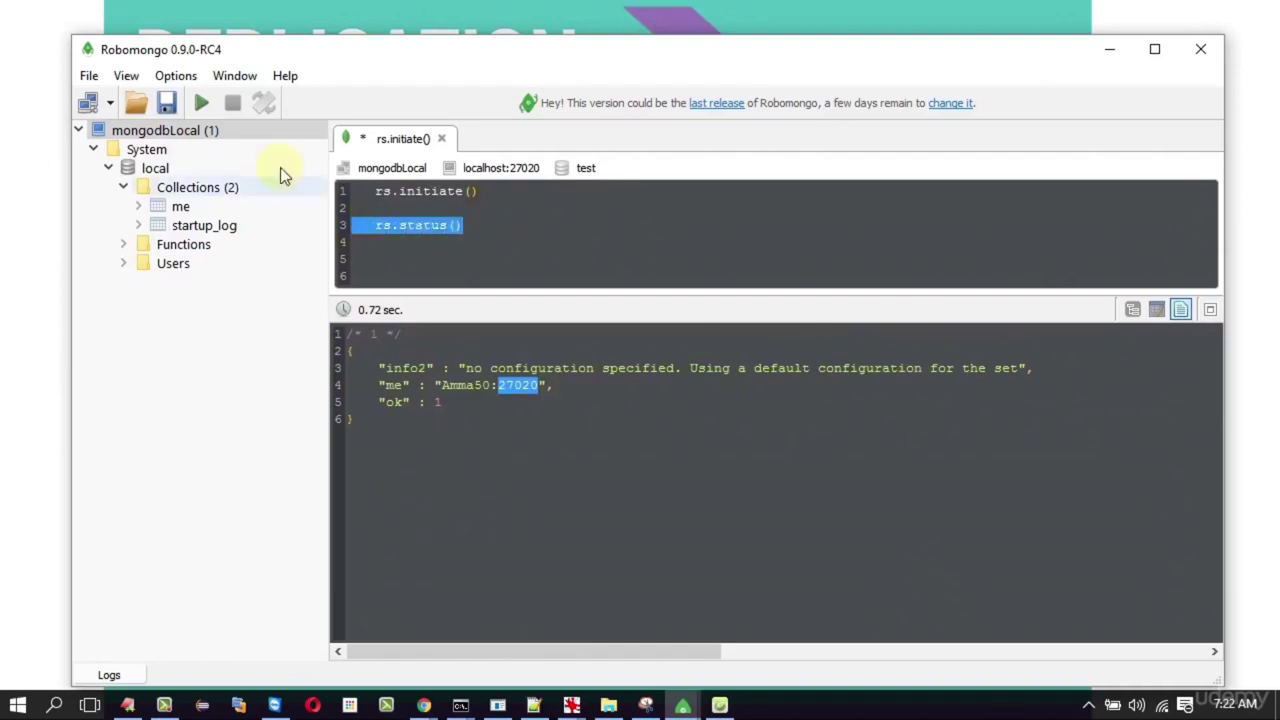
pyautogui.click(204, 108)
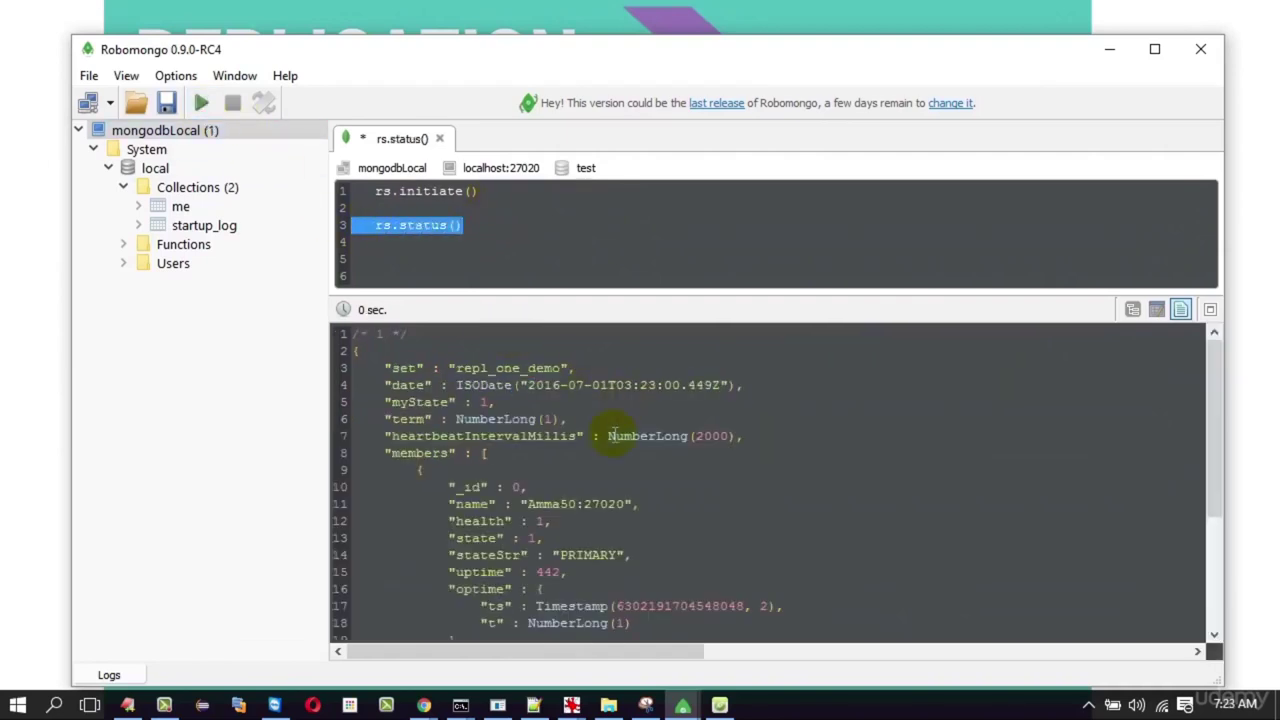
# Copy the quoted host and port from the member's "name" field in the rs.status() result
pyautogui.scroll(-1, 900, 447)
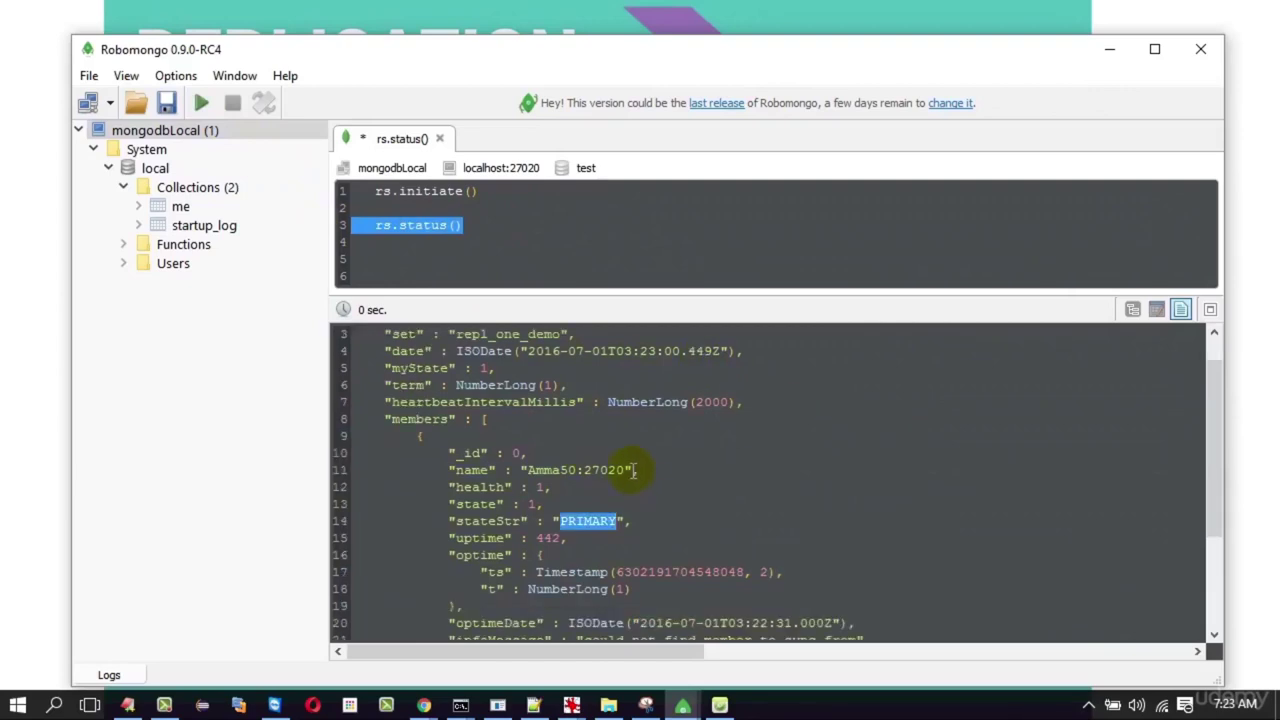
pyautogui.moveTo(636, 470); pyautogui.dragTo(521, 470)
pyautogui.hotkey('ctrl', 'c')
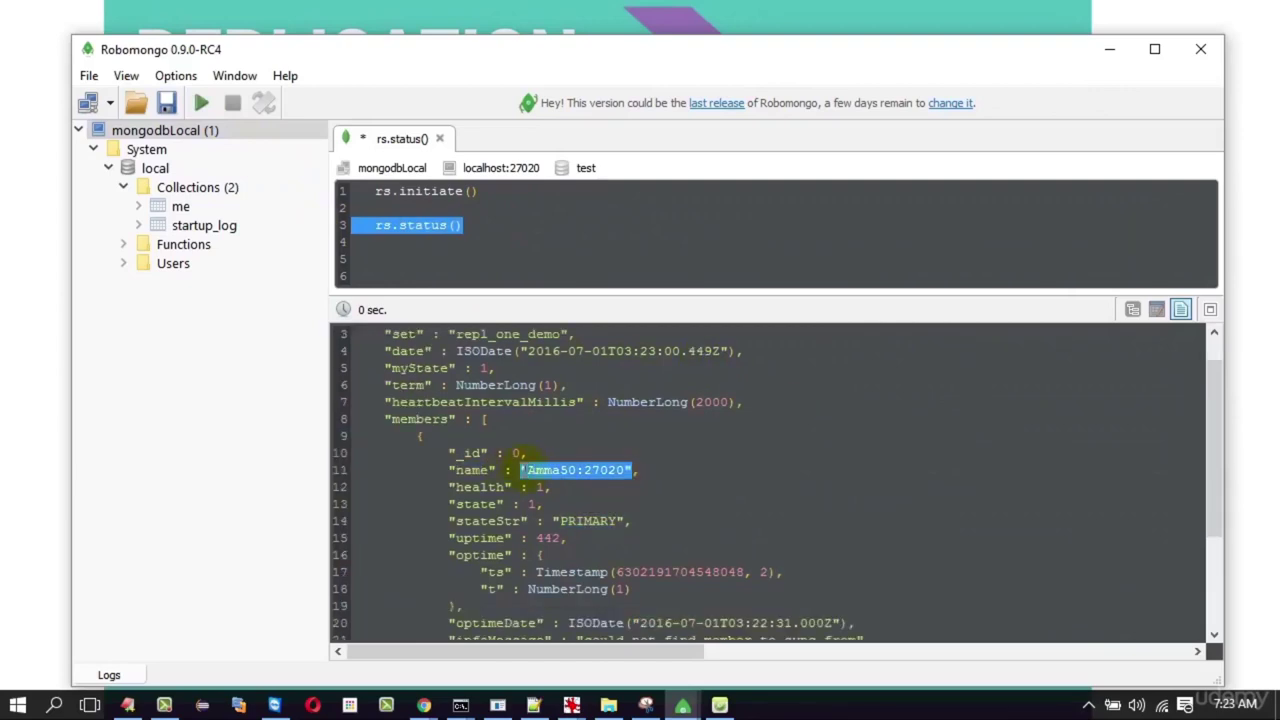
# Add three blank lines to the editor and enter rs.add() on line 5 with the copied host and port as its argument
pyautogui.click(489, 260)
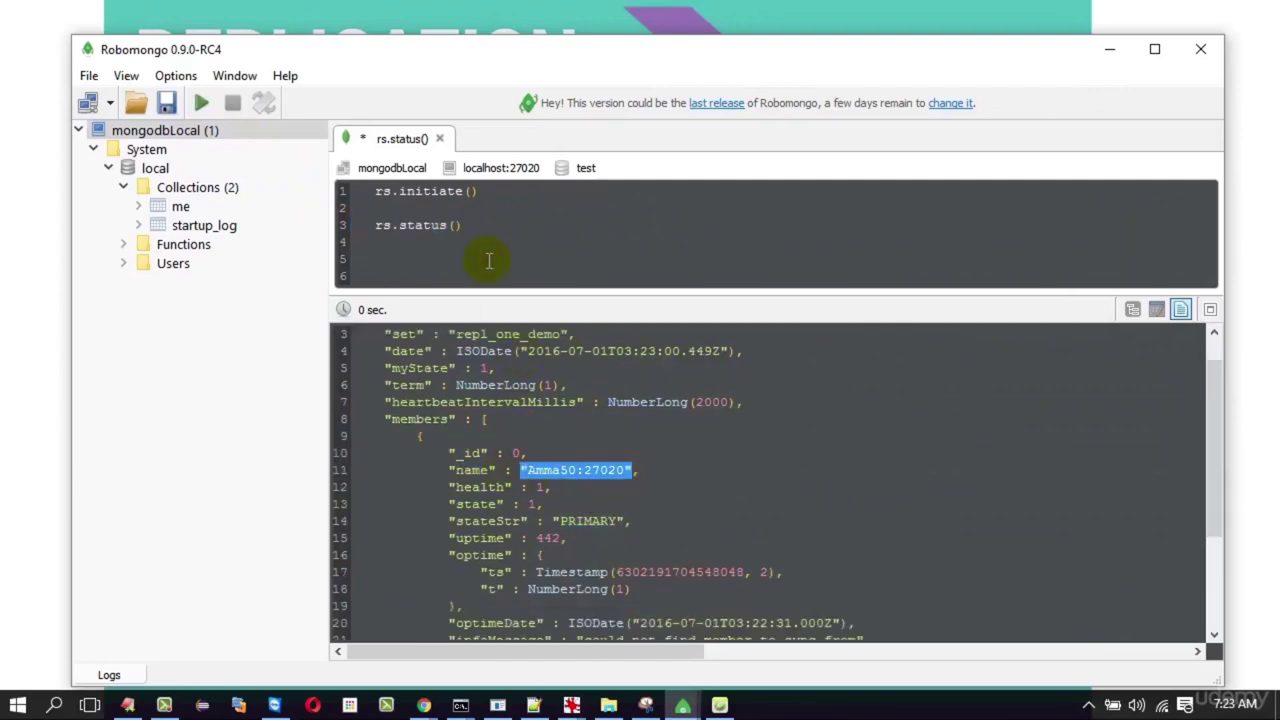
pyautogui.press('Return')
pyautogui.press('Return')
pyautogui.press('Return')
pyautogui.click(489, 260)
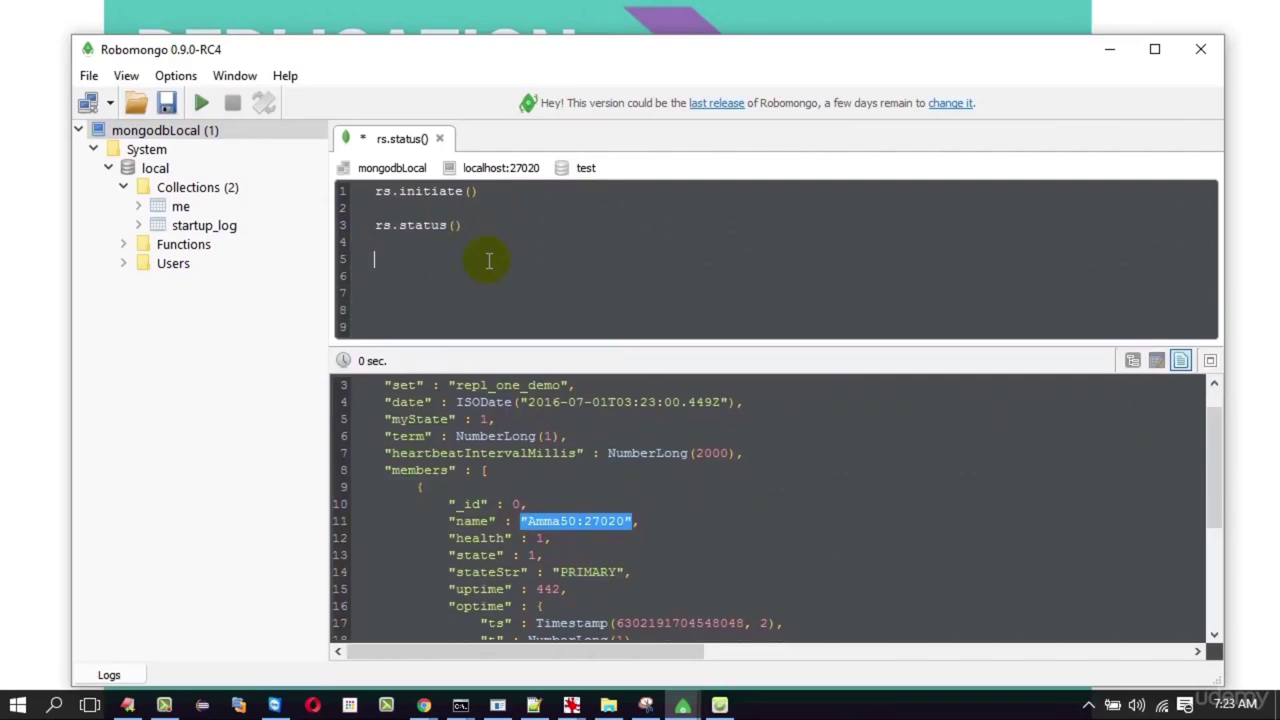
pyautogui.write('rs')
pyautogui.press('BackSpace')
pyautogui.press('BackSpace')
pyautogui.write('r')
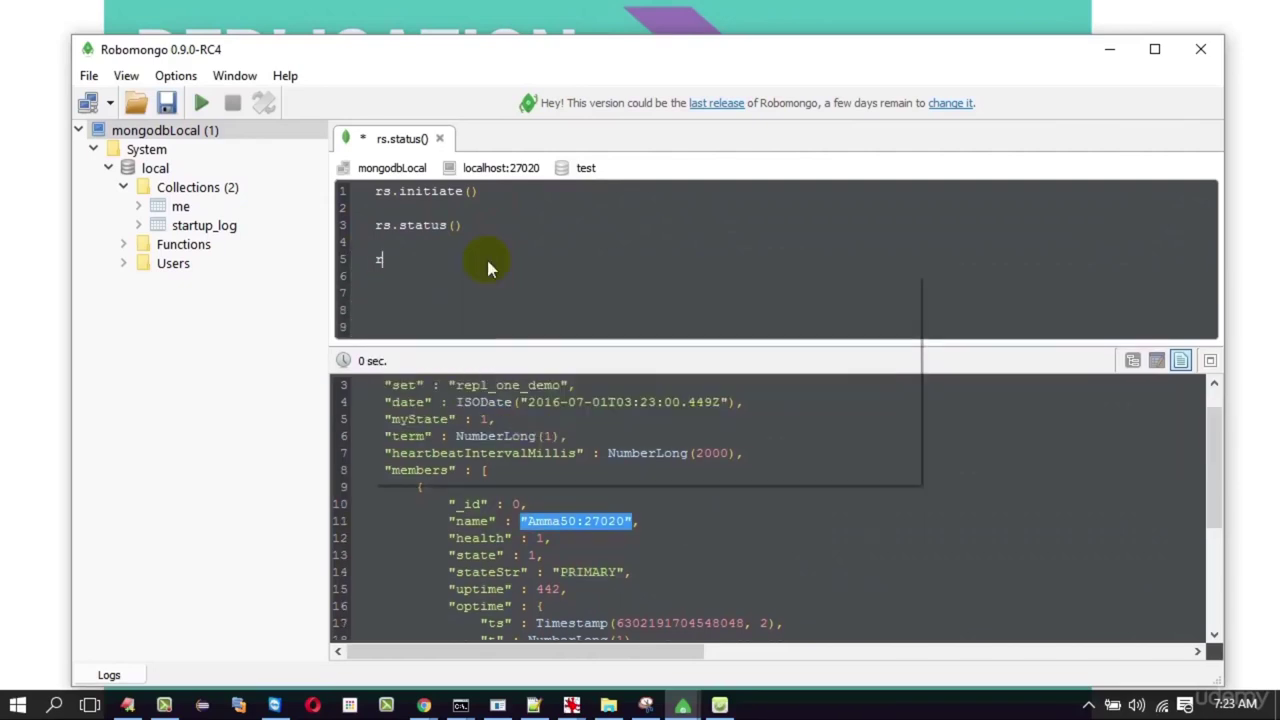
pyautogui.write('s.ad')
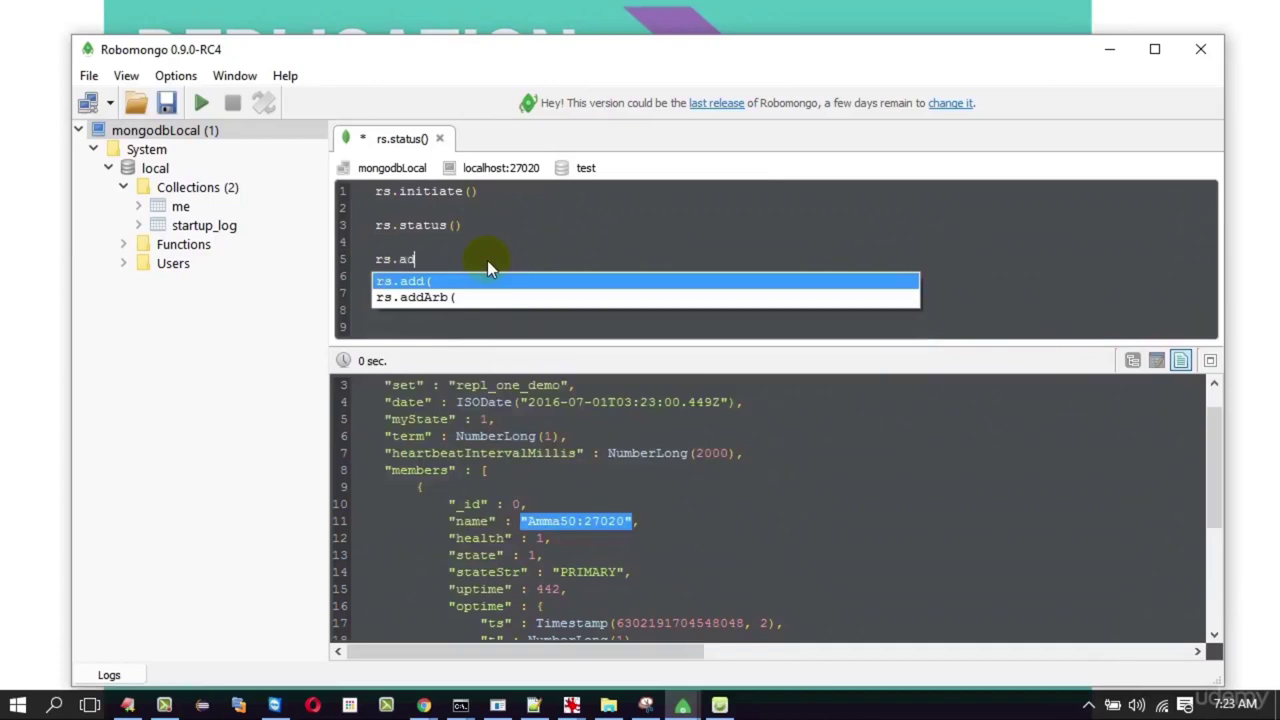
pyautogui.press('Return')
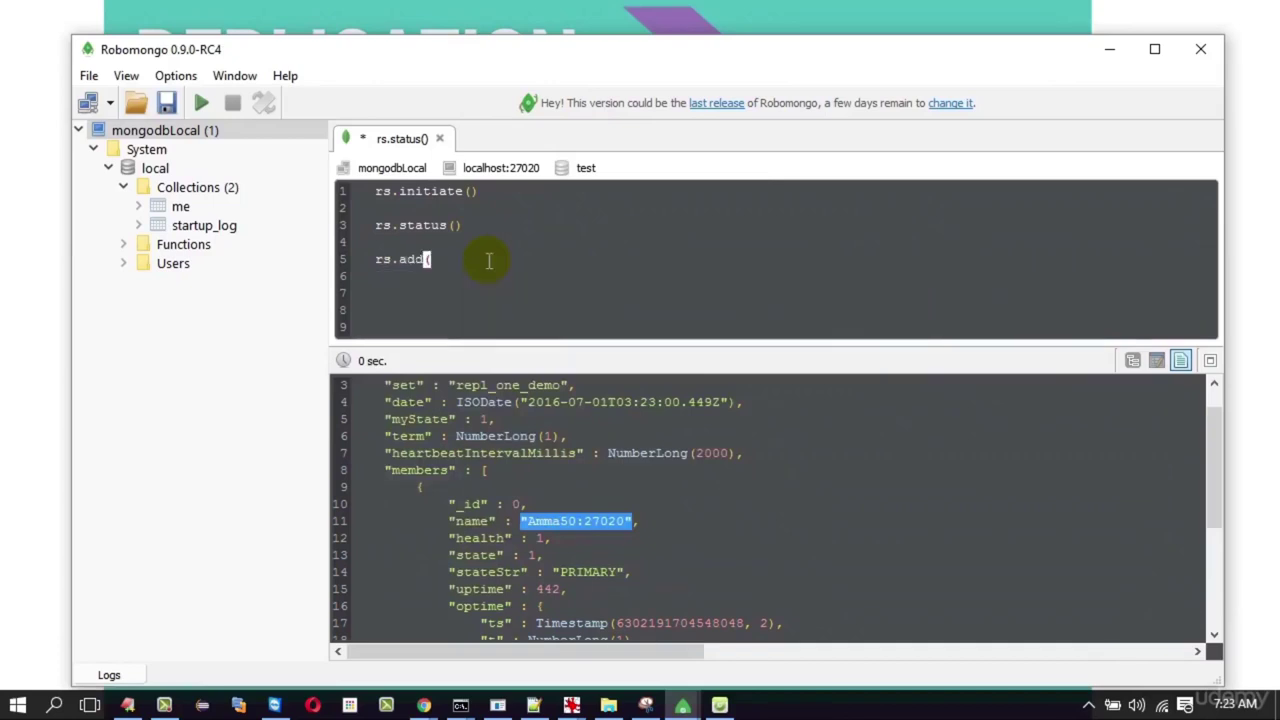
pyautogui.press('Return')
pyautogui.click(489, 261)
pyautogui.hotkey('ctrl', 'v')
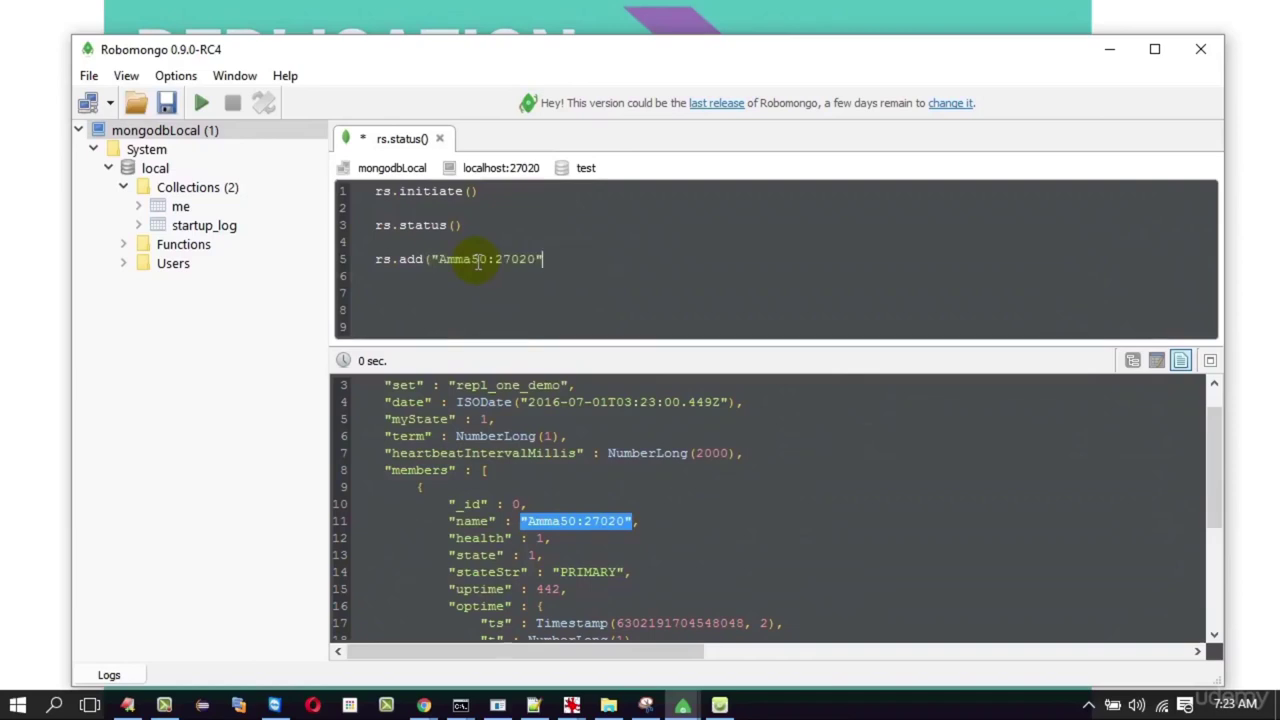
pyautogui.write(')')
# Change the port in the rs.add() call to 27021 and execute only that line
pyautogui.click(537, 258)
pyautogui.press('BackSpace')
pyautogui.write('1')
pyautogui.tripleClick(590, 262)
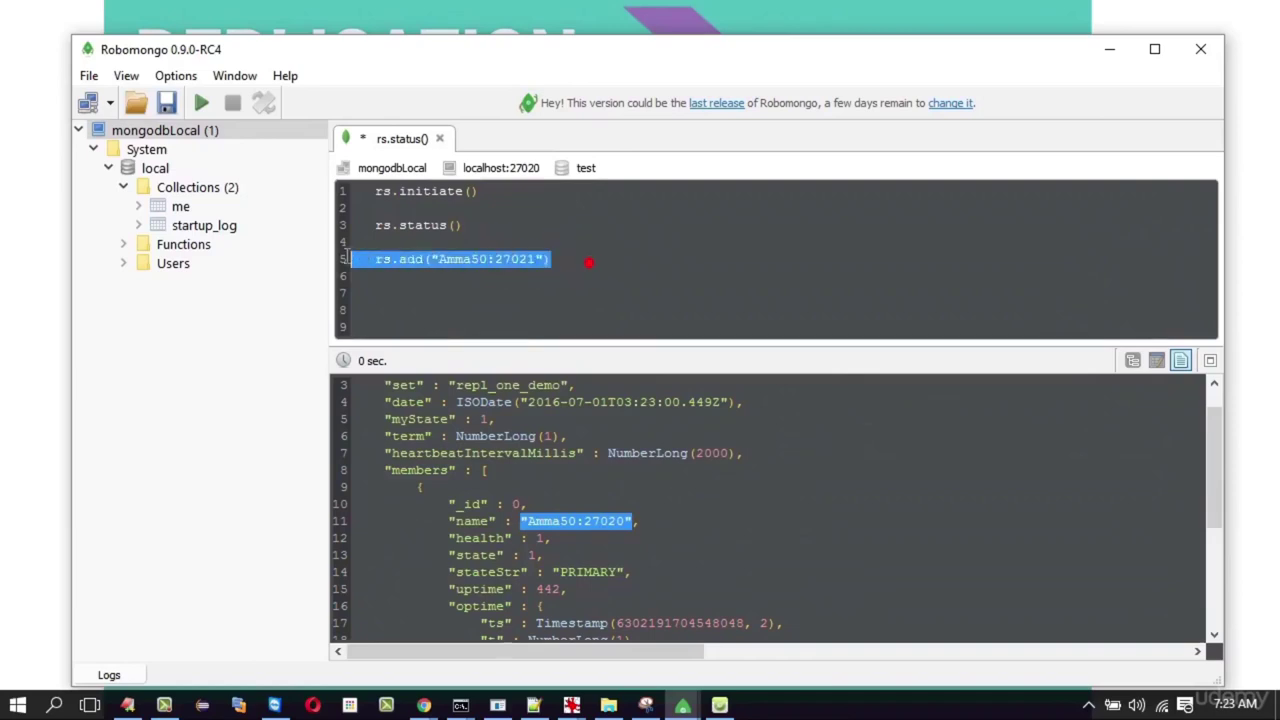
pyautogui.click(200, 103)
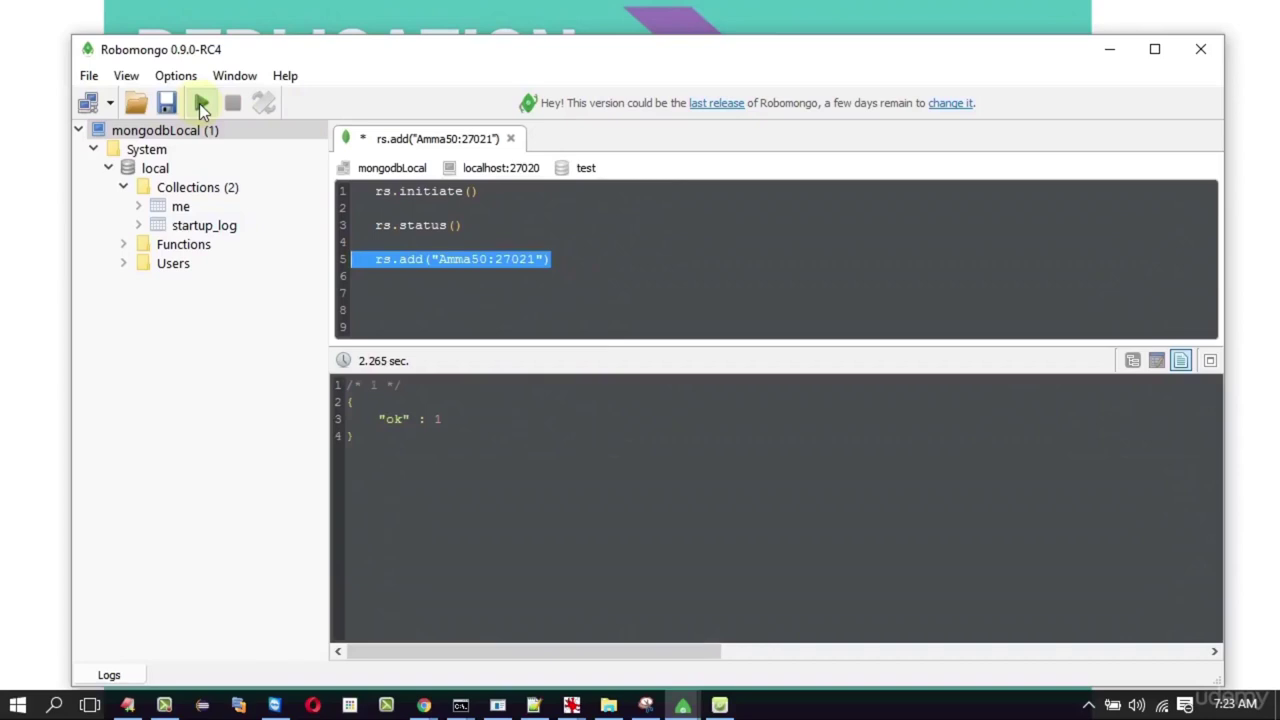
pyautogui.click(390, 291)
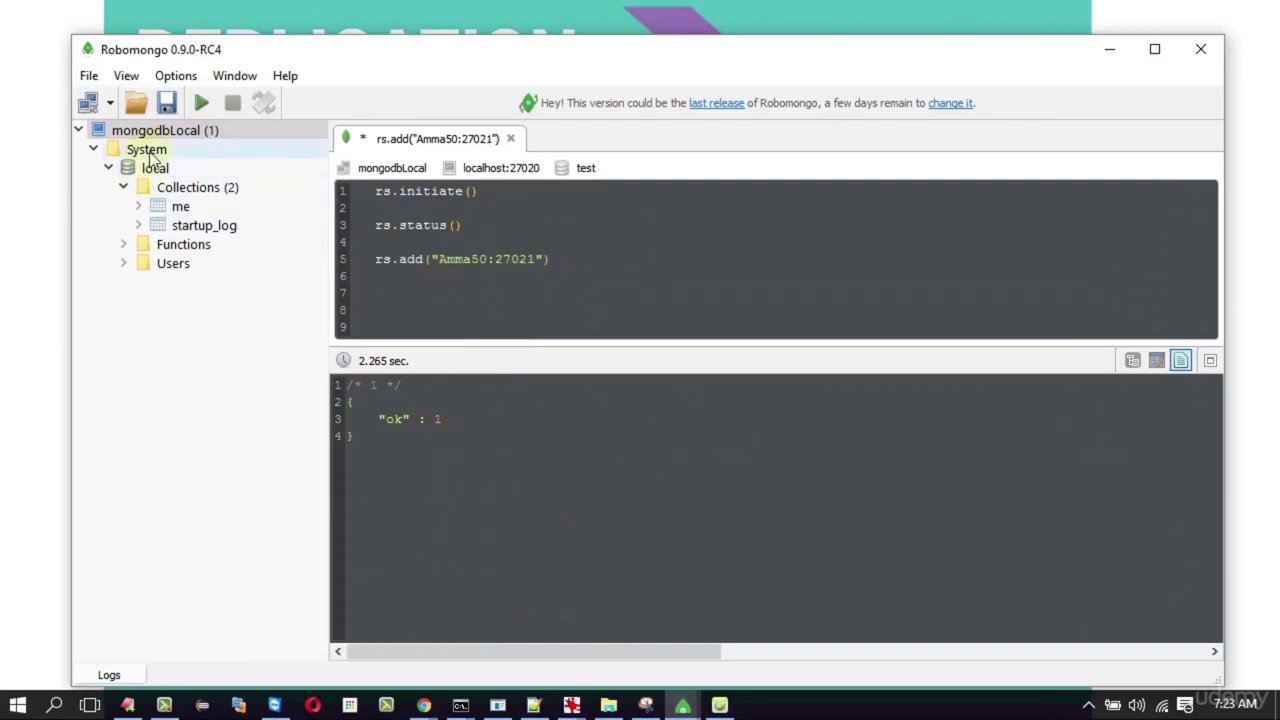
# Create a database named demoreplicationDB on the mongodbLocal connection
pyautogui.rightClick(185, 141)
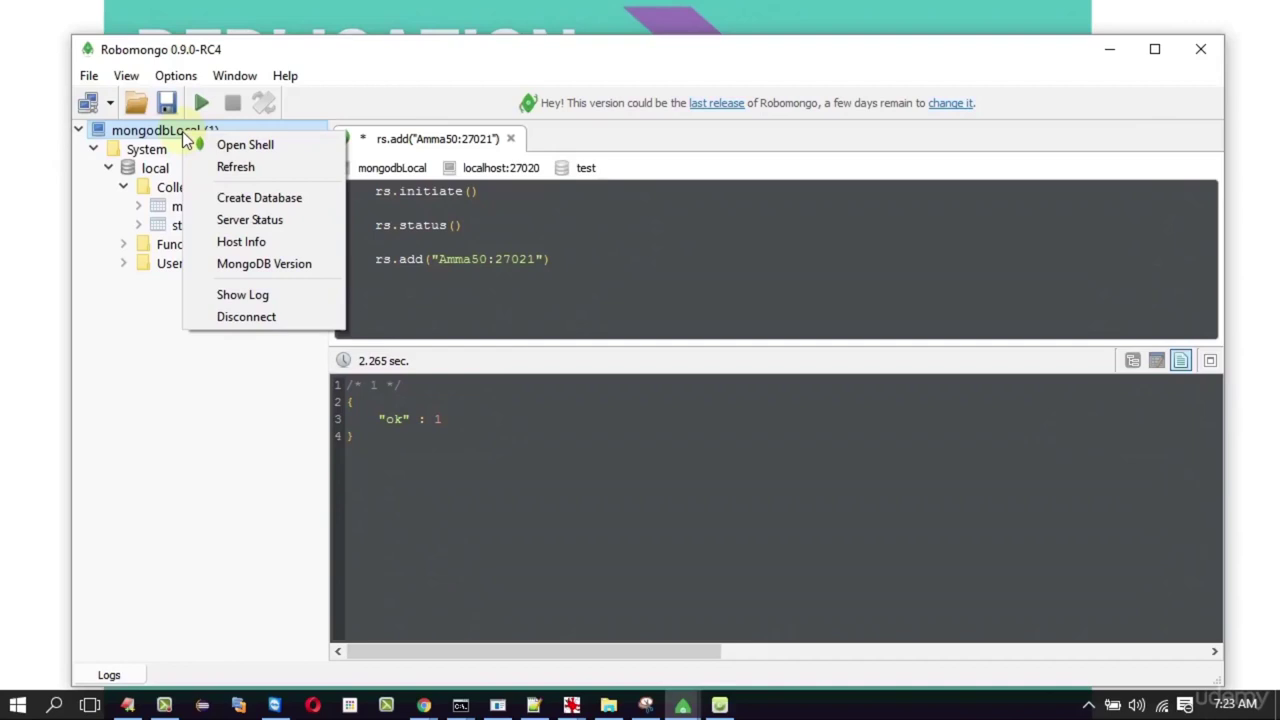
pyautogui.click(278, 203)
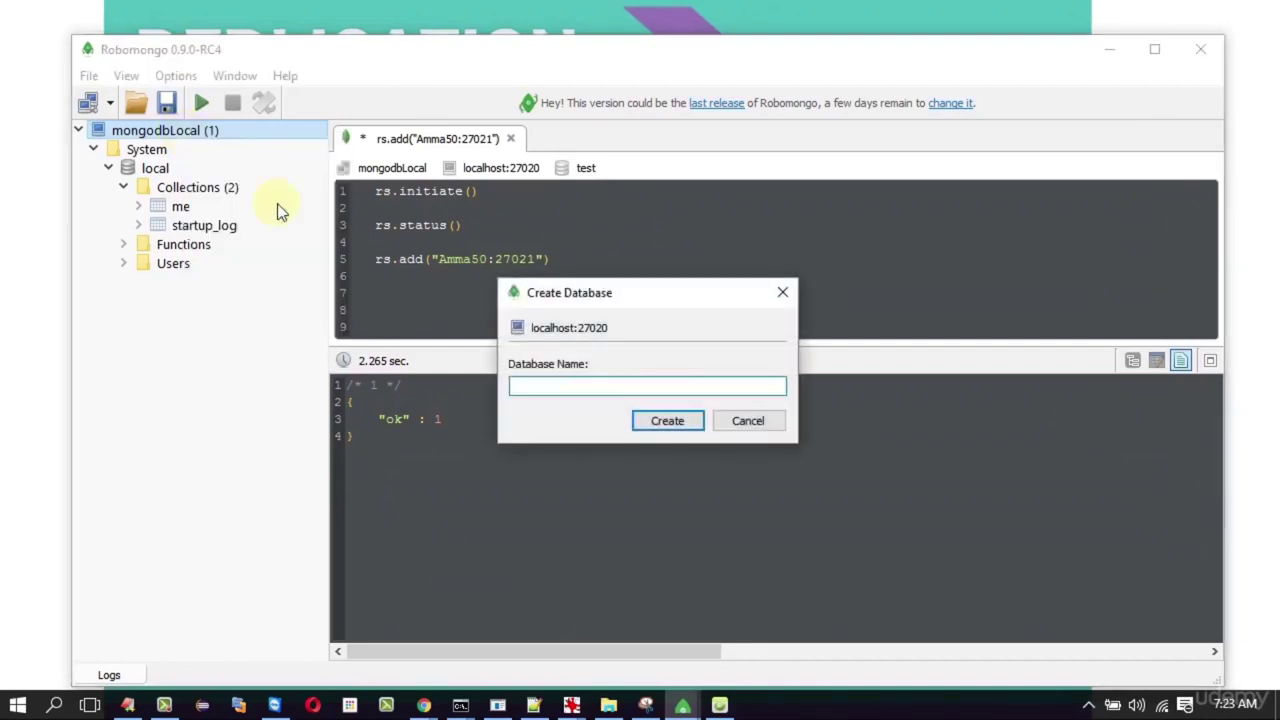
pyautogui.write('demoreplicationDB')
pyautogui.press('Return')
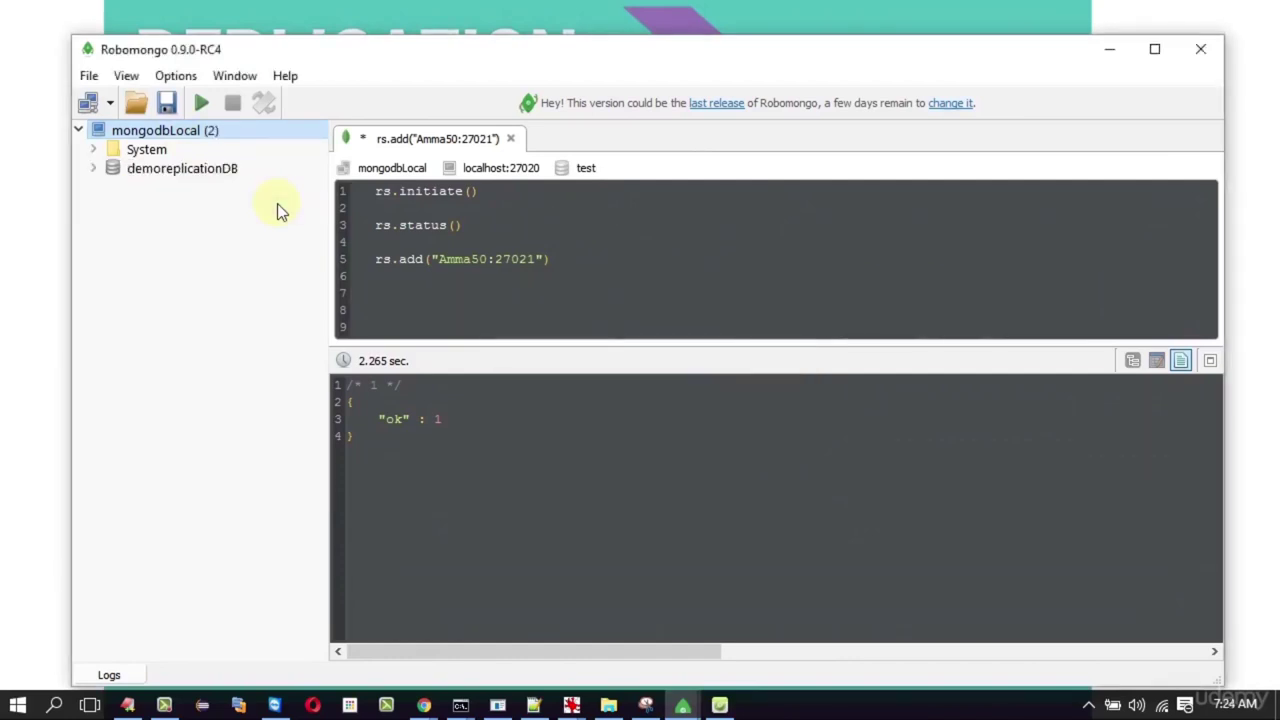
# Expand demoreplicationDB and create a collection named studentDB in it
pyautogui.click(92, 166)
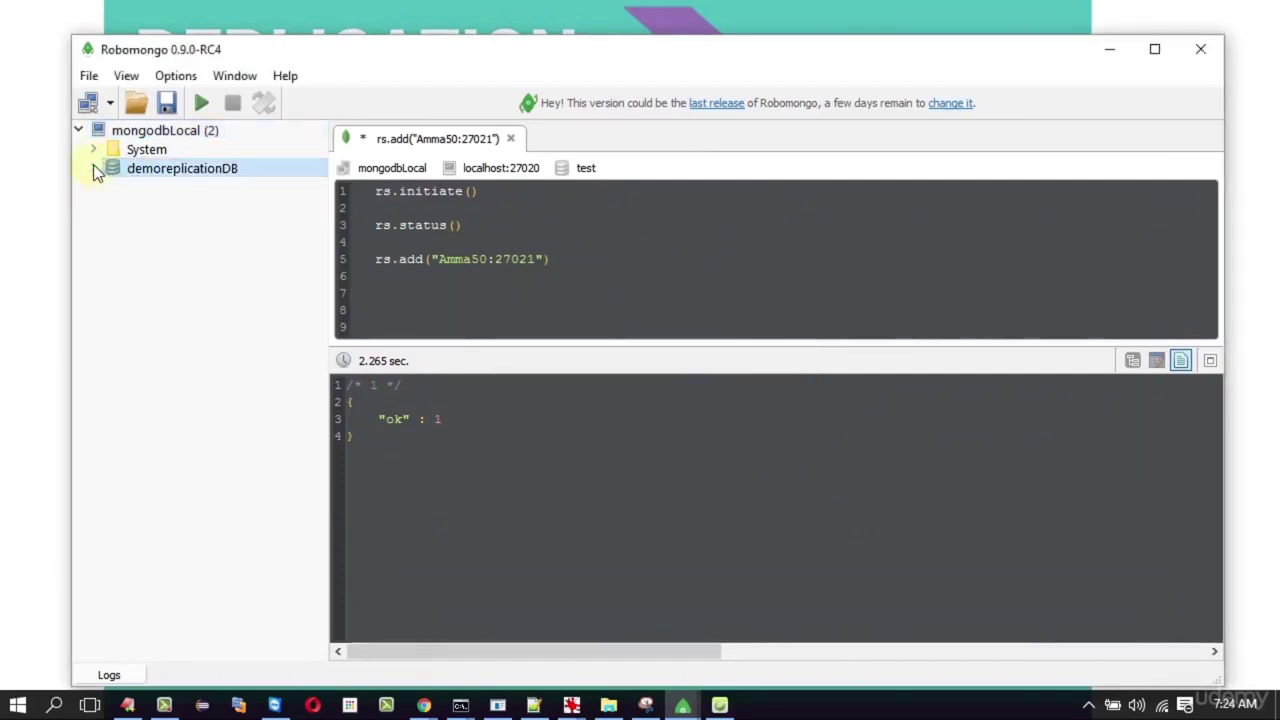
pyautogui.click(92, 164)
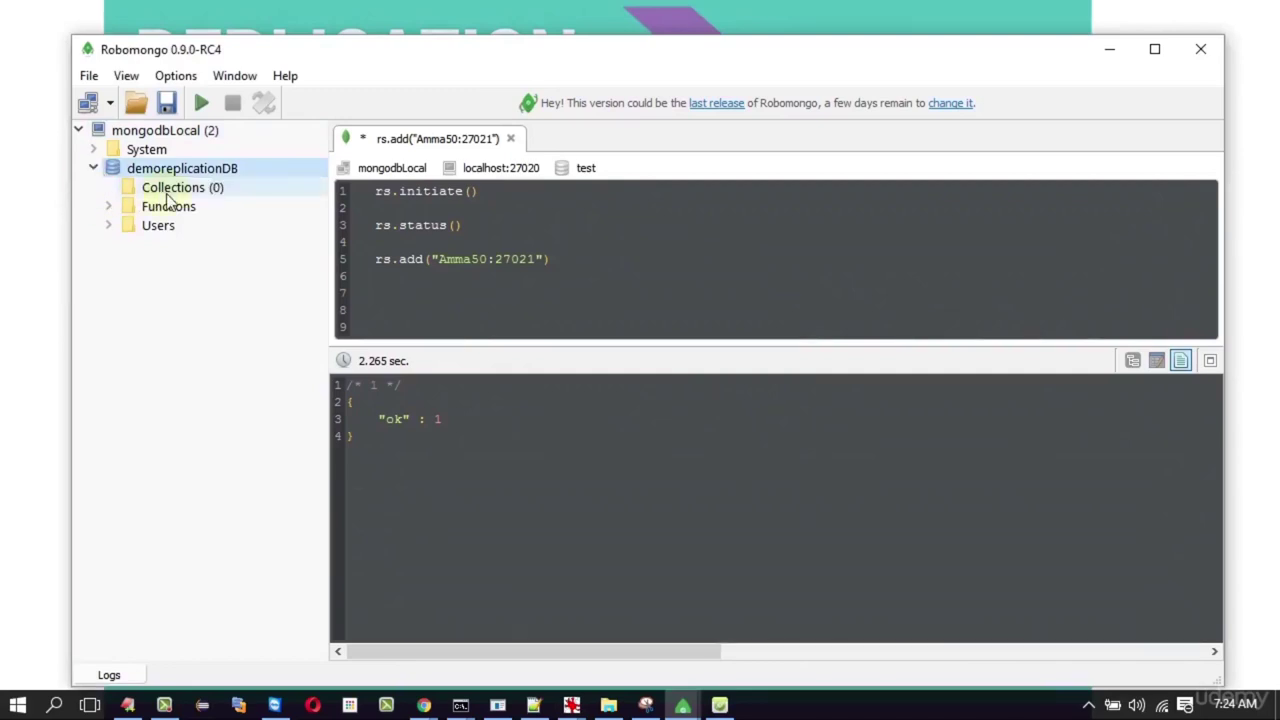
pyautogui.rightClick(166, 196)
pyautogui.click(222, 229)
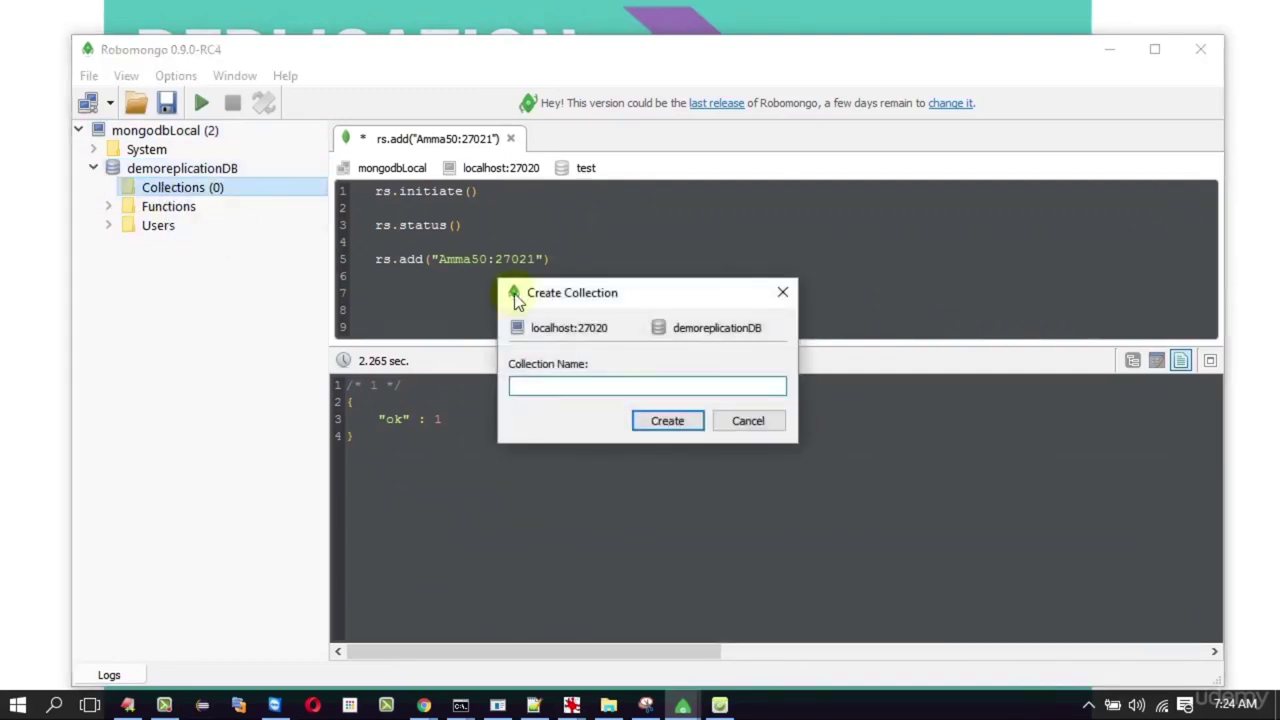
pyautogui.write('studentDB')
pyautogui.press('Return')
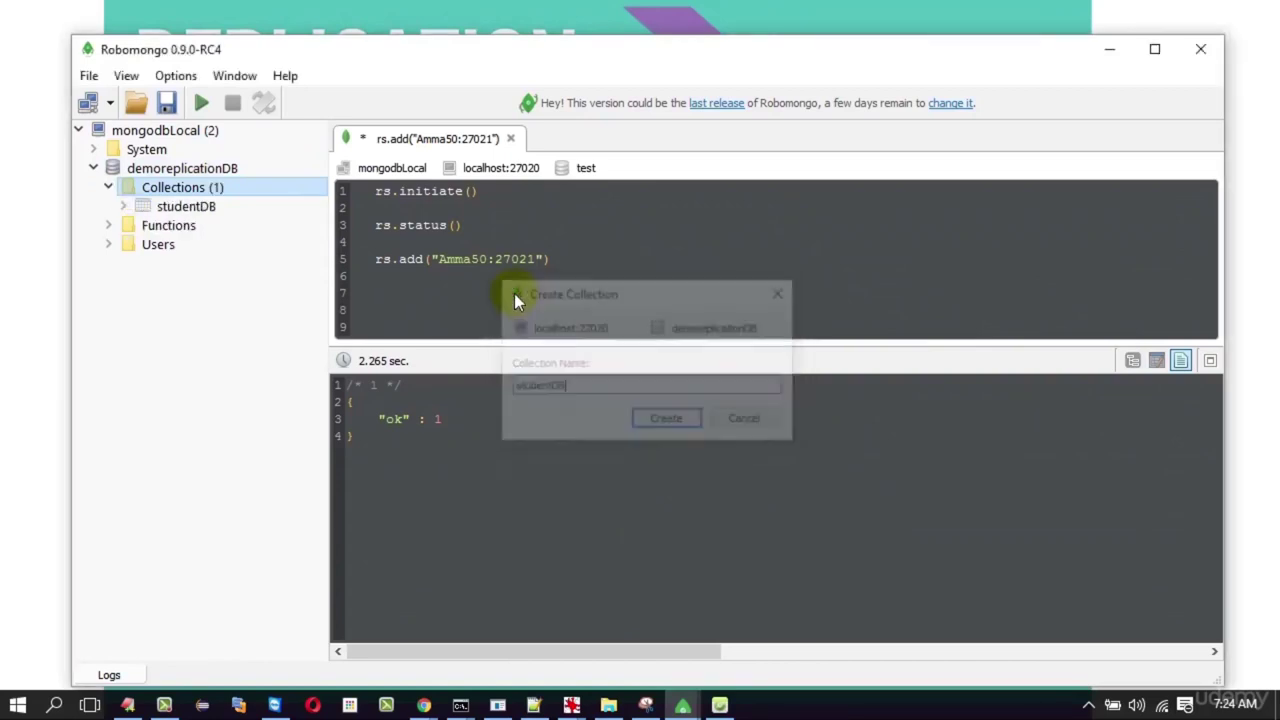
# Rename the studentDB collection to studentCollection
pyautogui.rightClick(212, 211)
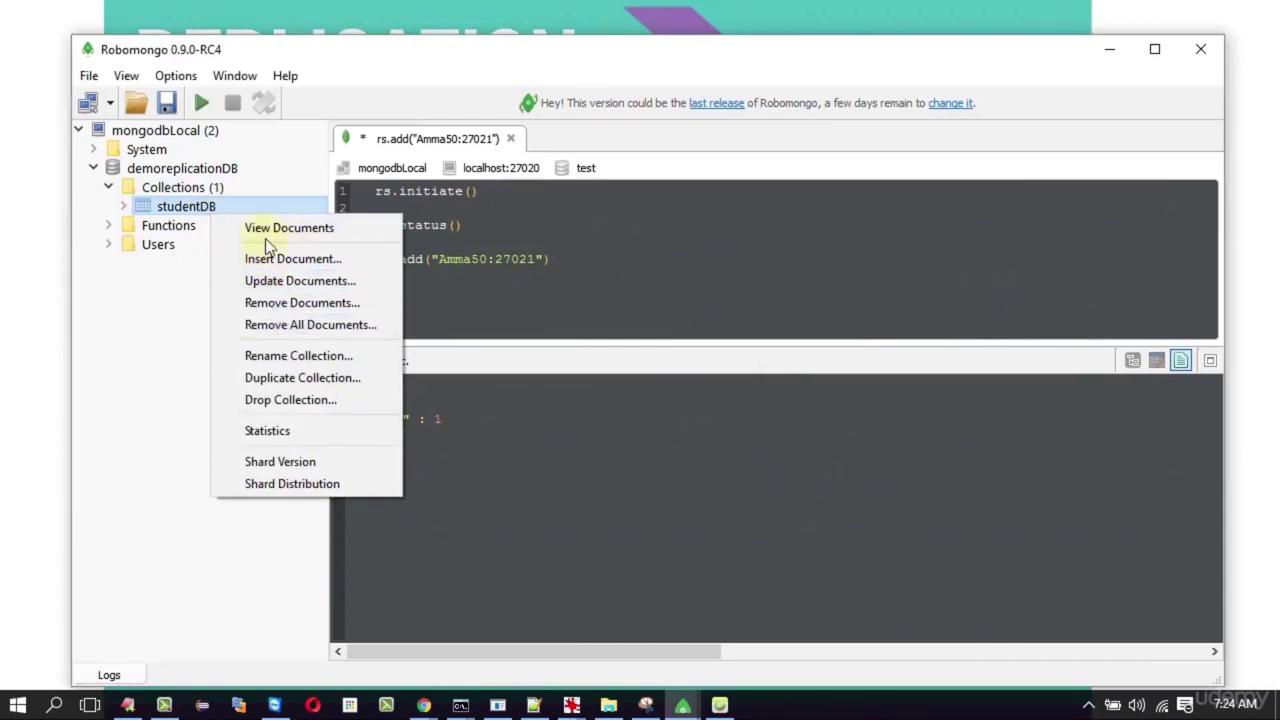
pyautogui.click(280, 362)
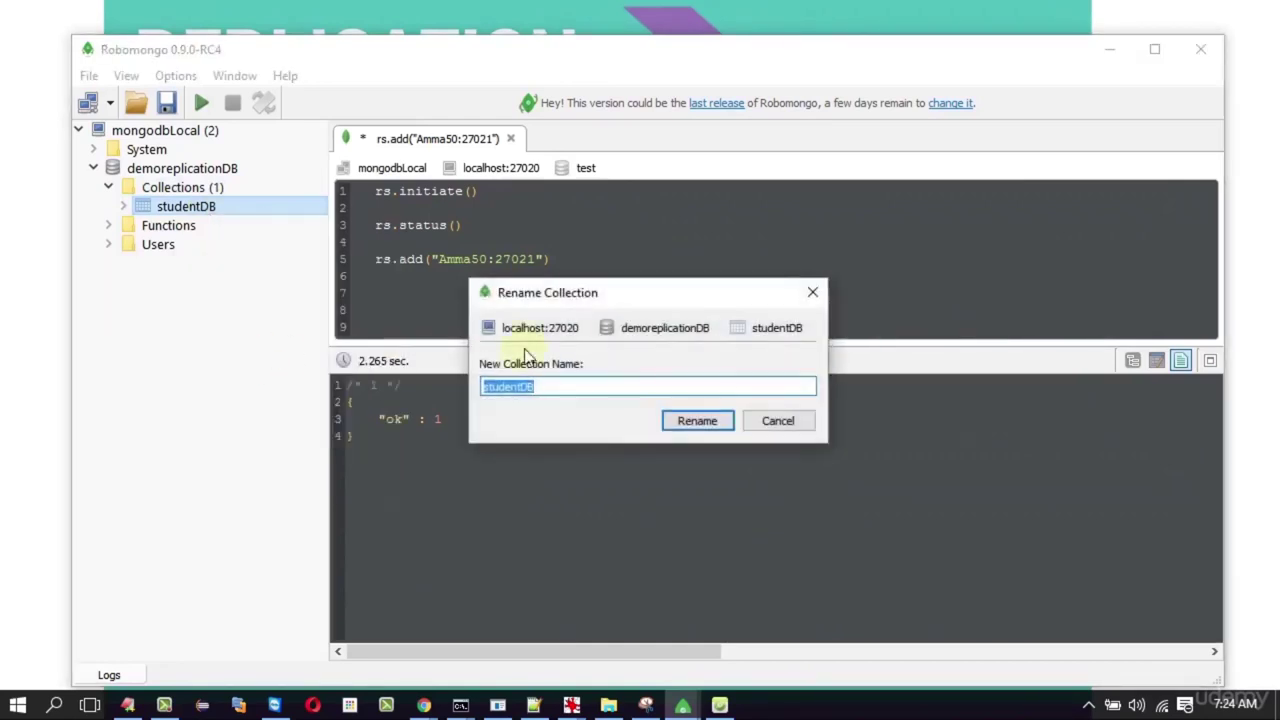
pyautogui.click(551, 388)
pyautogui.press('BackSpace')
pyautogui.press('BackSpace')
pyautogui.write('C')
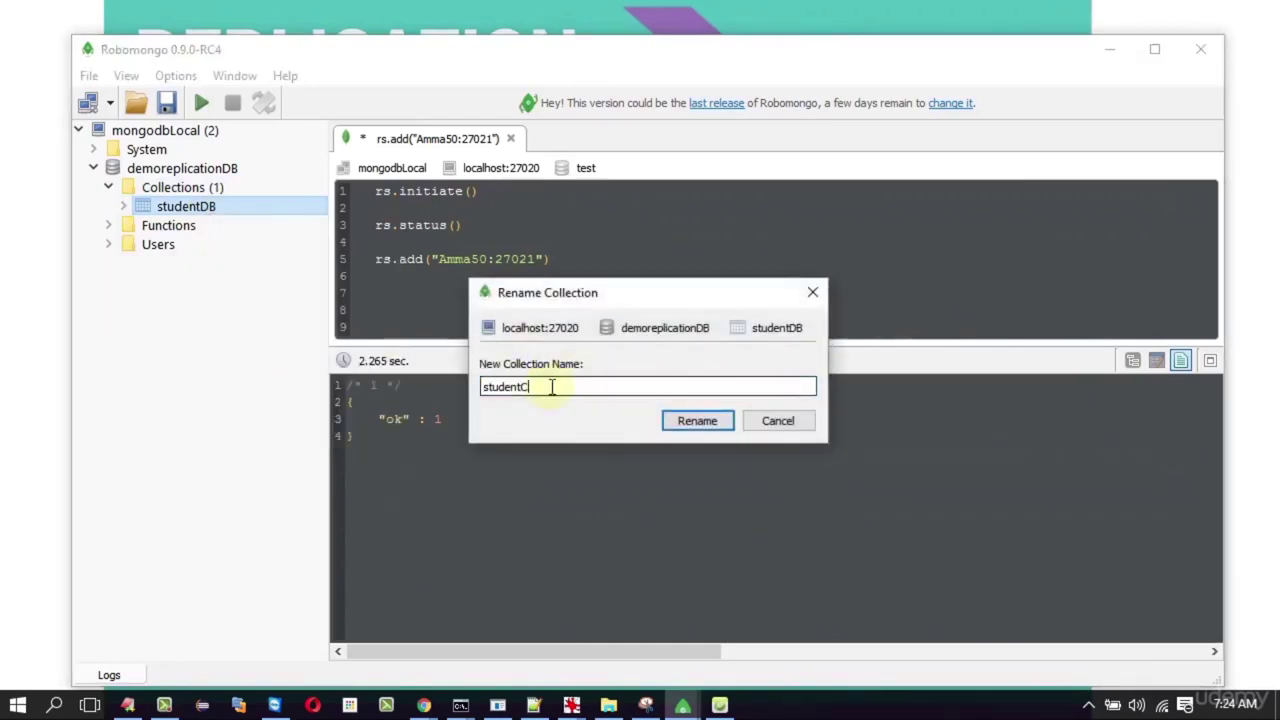
pyautogui.write('ollection')
pyautogui.press('Return')
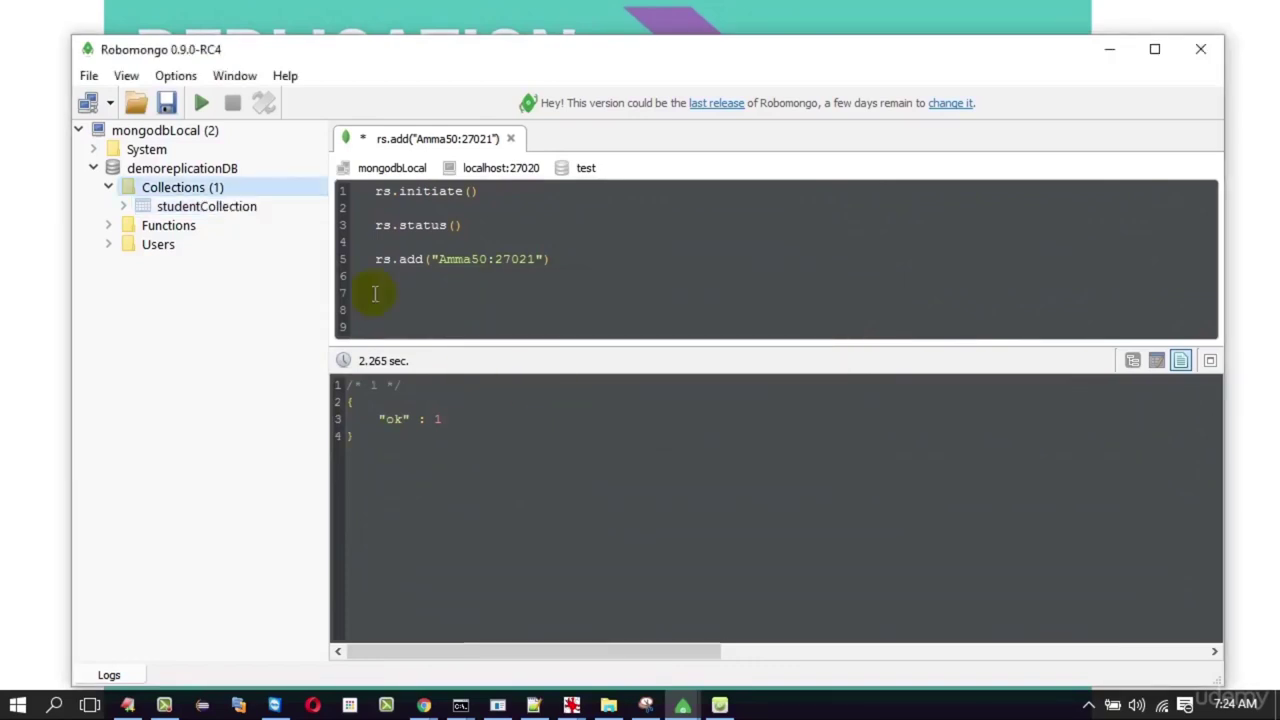
# Insert a document with a name field holding the student's first name into studentCollection, and view the collection's documents
pyautogui.rightClick(180, 210)
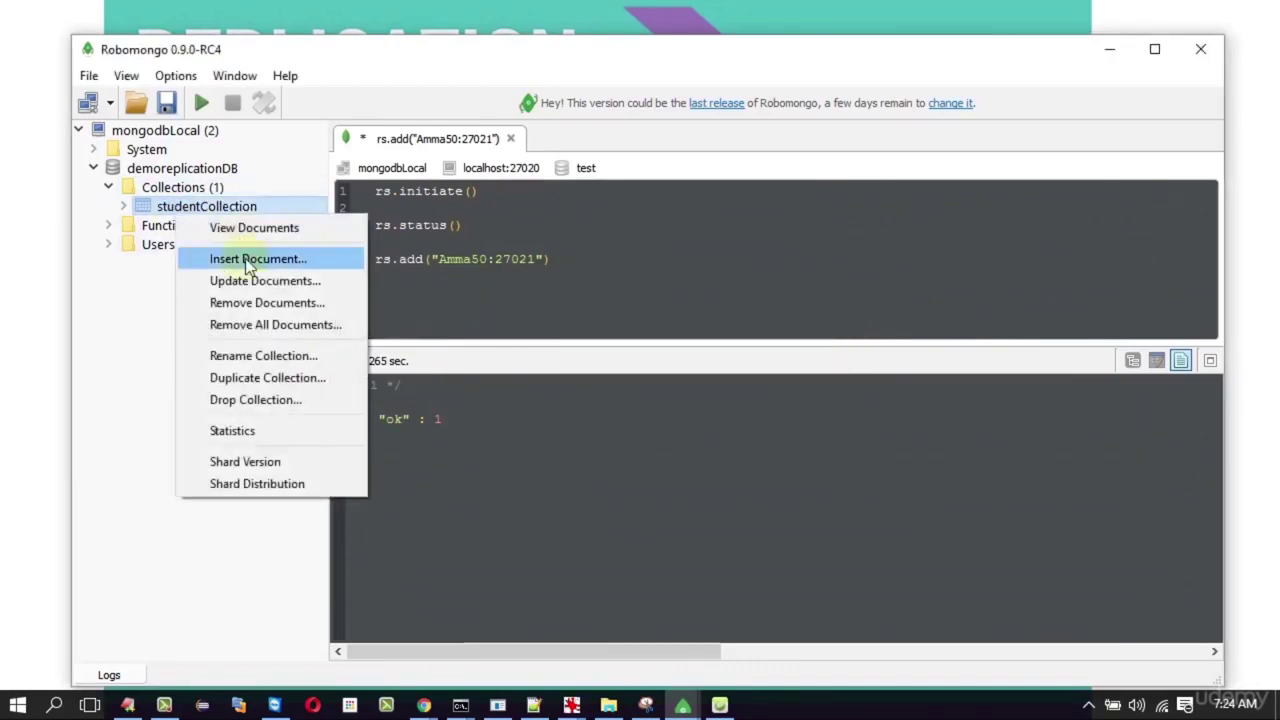
pyautogui.click(248, 262)
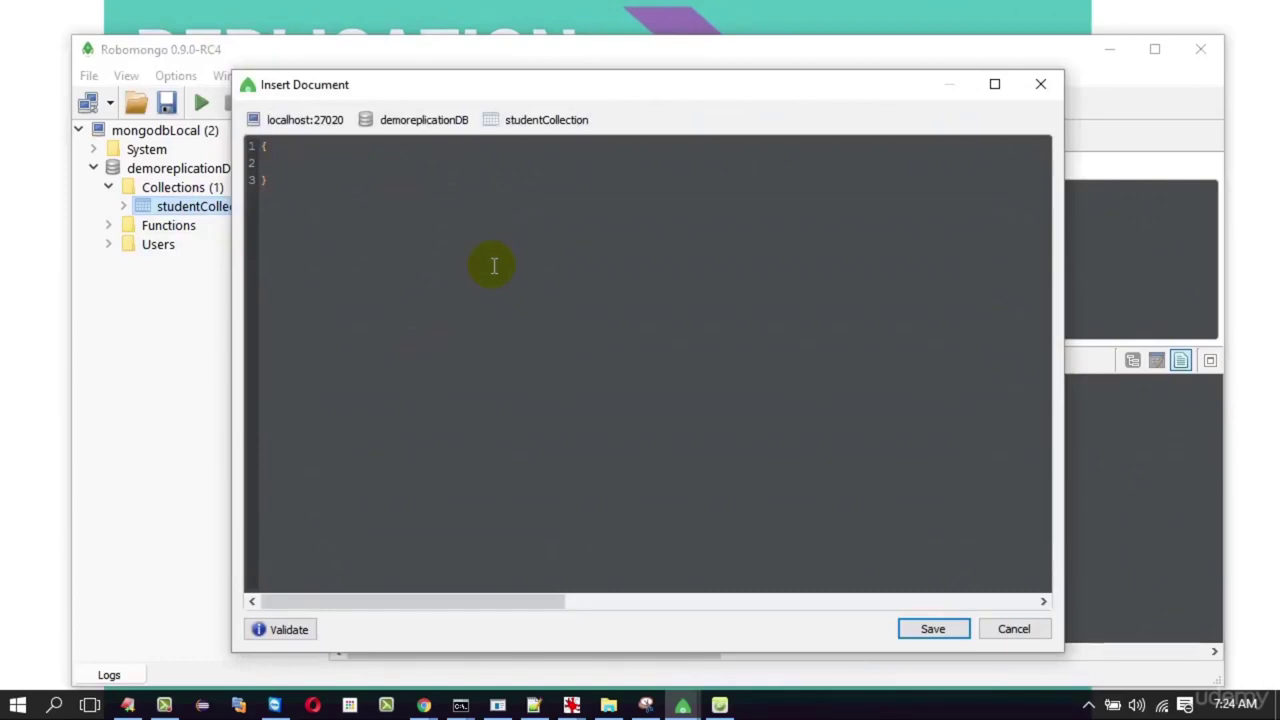
pyautogui.write('name')
pyautogui.press('BackSpace')
pyautogui.write(':""')
pyautogui.write('R')
pyautogui.write('ldrin')
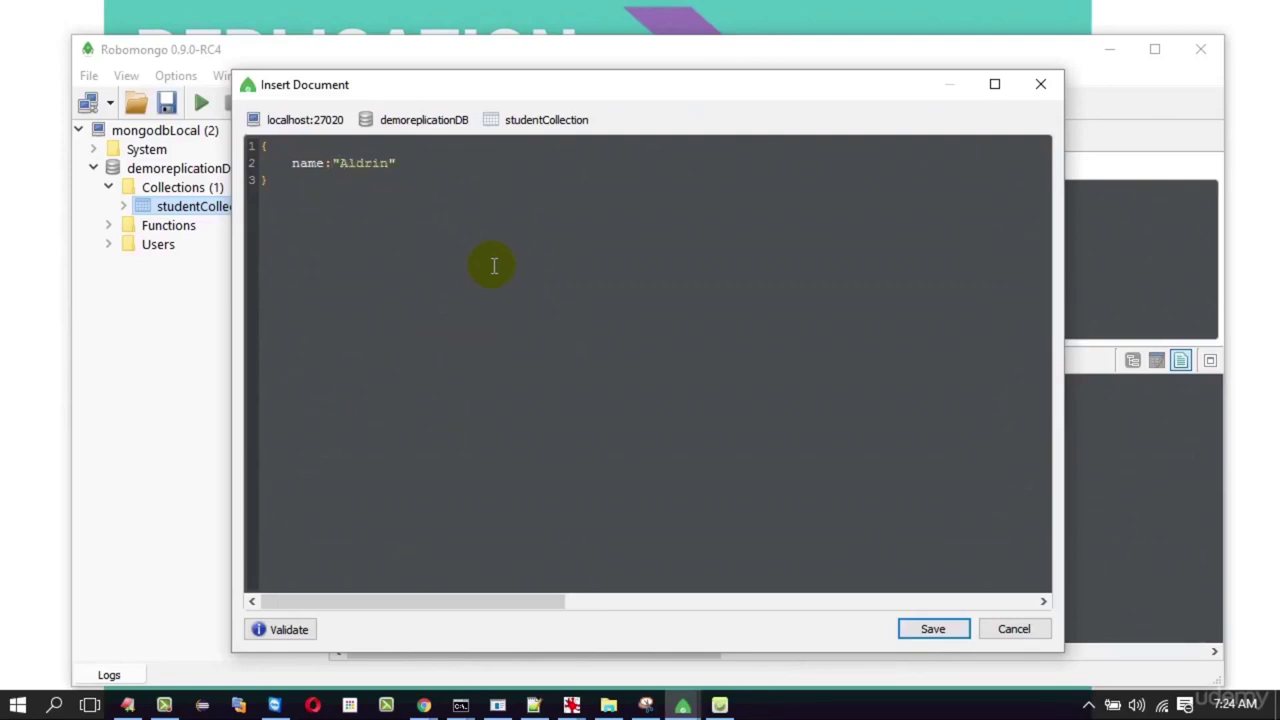
pyautogui.click(922, 625)
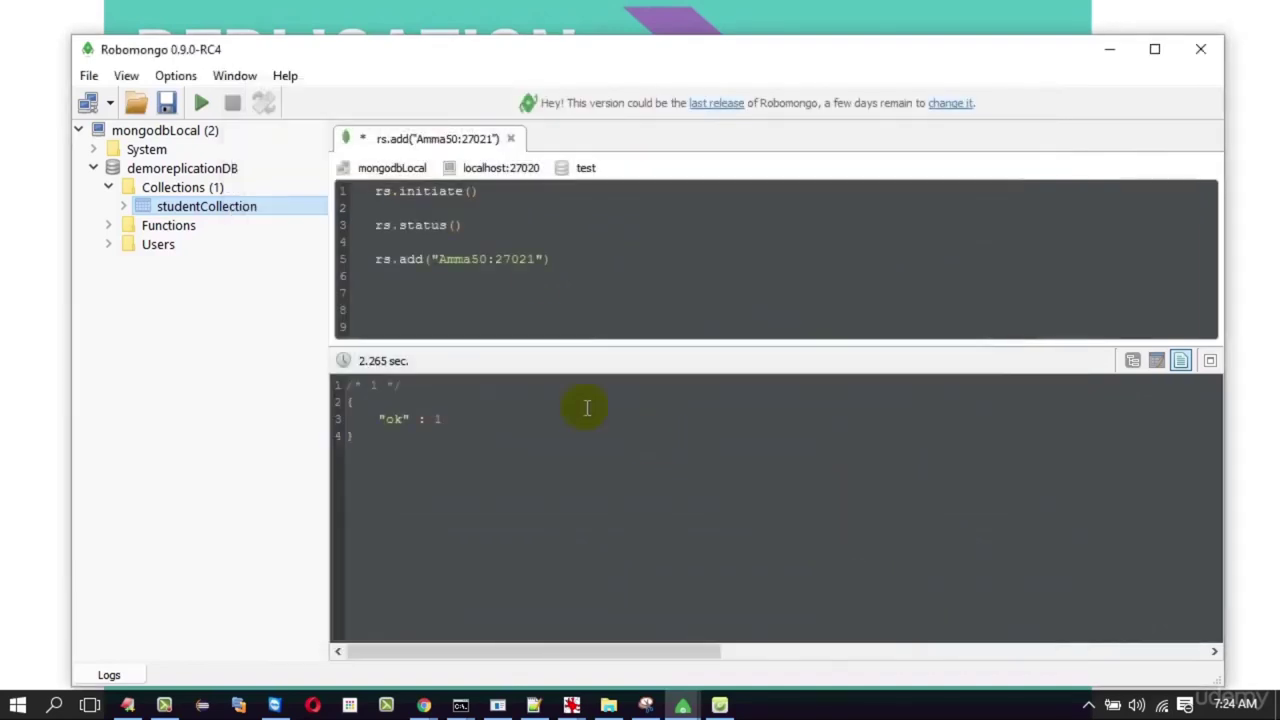
pyautogui.rightClick(232, 212)
pyautogui.click(282, 226)
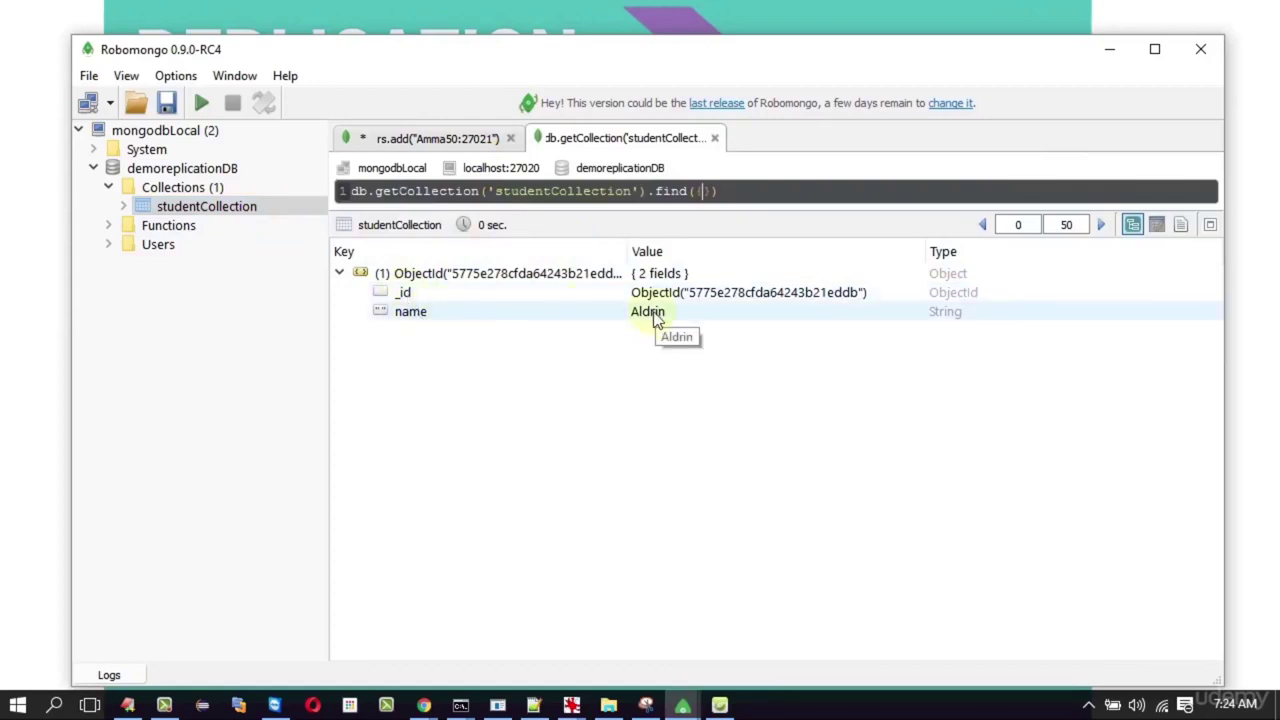
# Open a second Robomongo window alongside the one connected to mongodbLocal
pyautogui.click(20, 707)
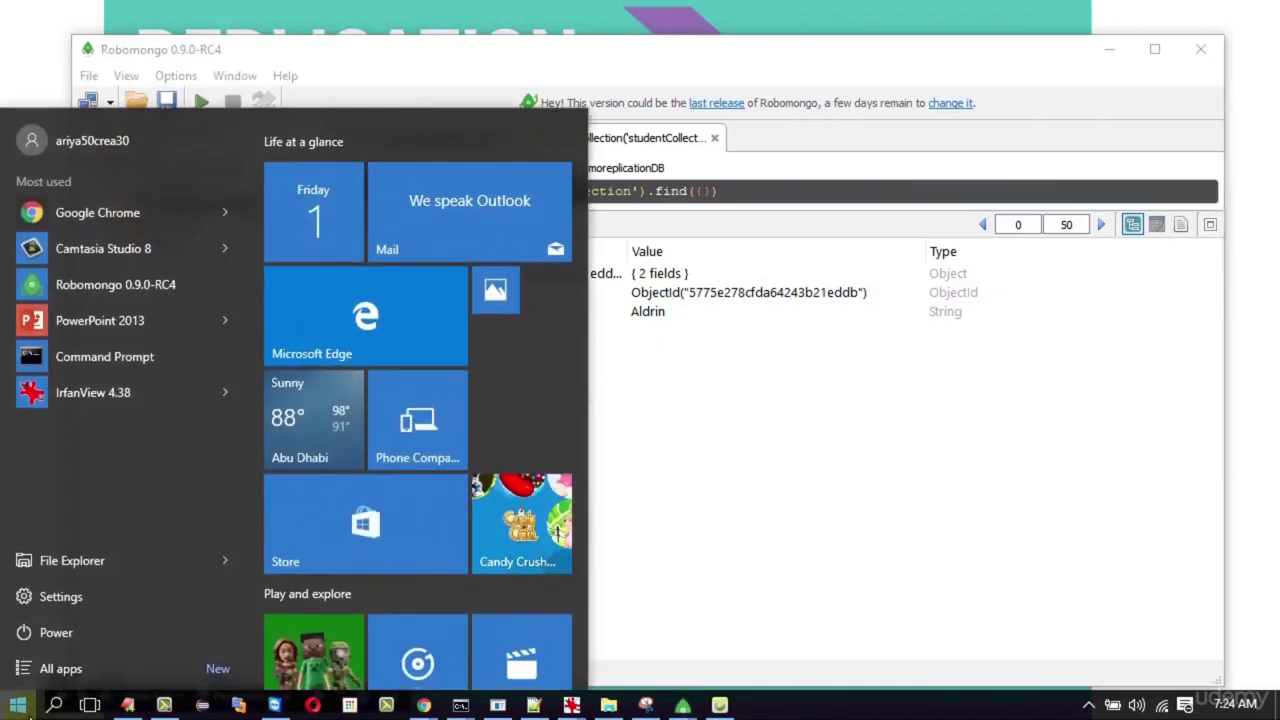
pyautogui.write('robo')
pyautogui.press('Return')
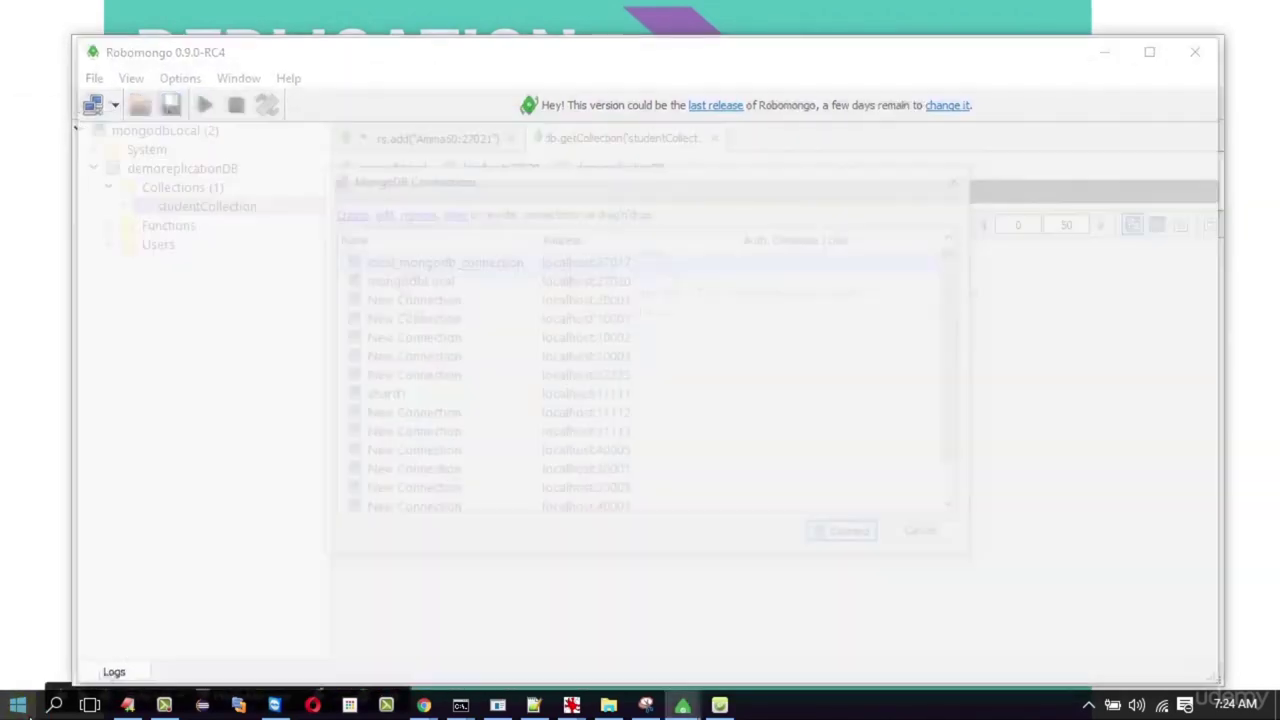
# Edit the saved connection for localhost:20001 and set its port to 27021
pyautogui.click(596, 284)
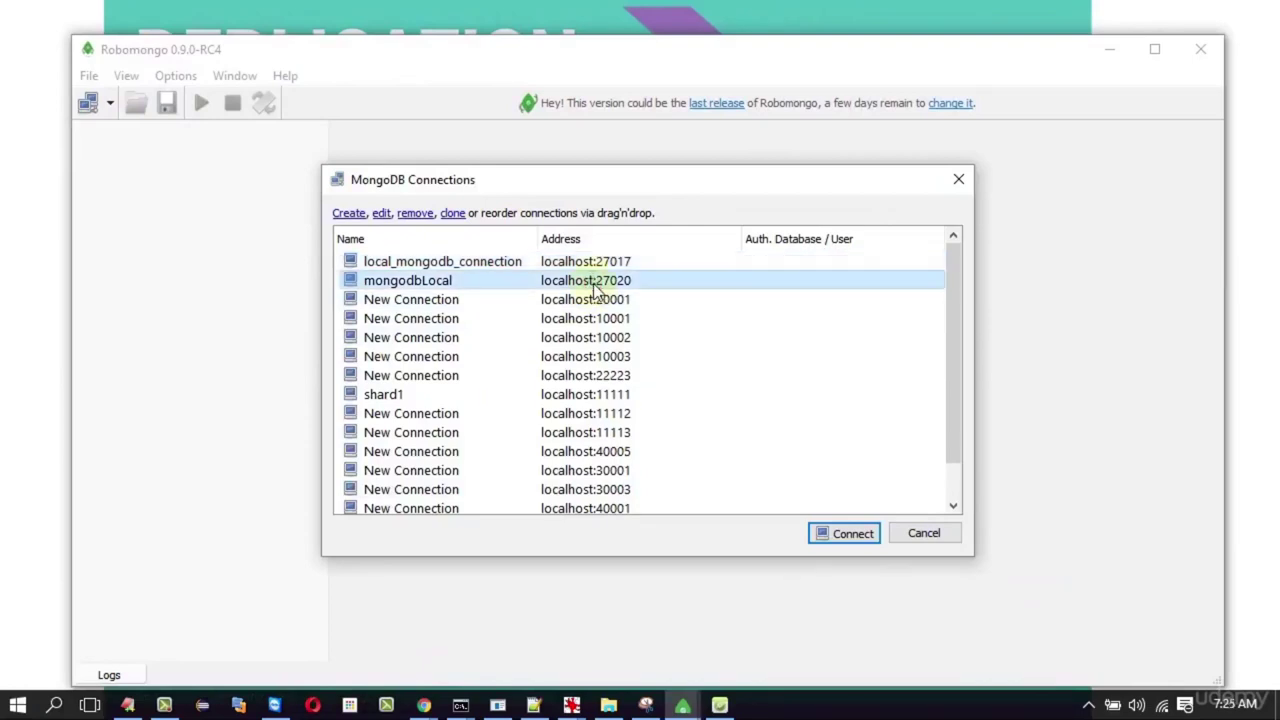
pyautogui.click(594, 299)
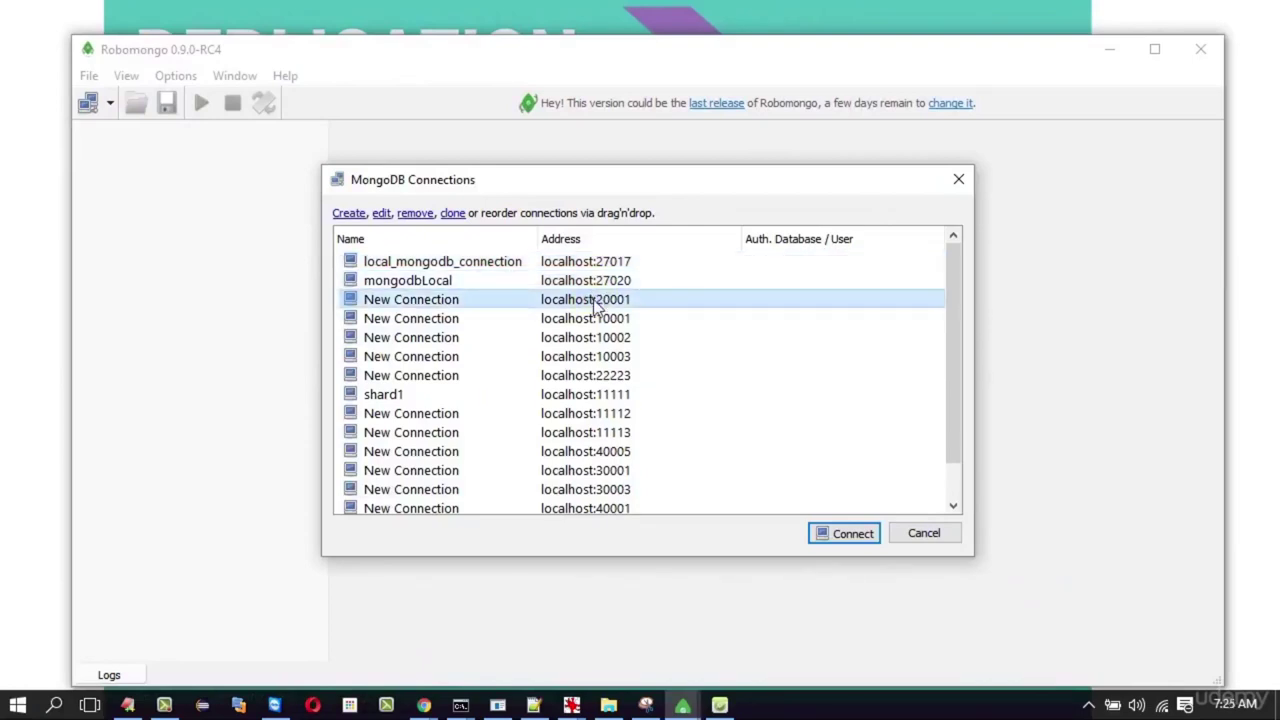
pyautogui.click(382, 213)
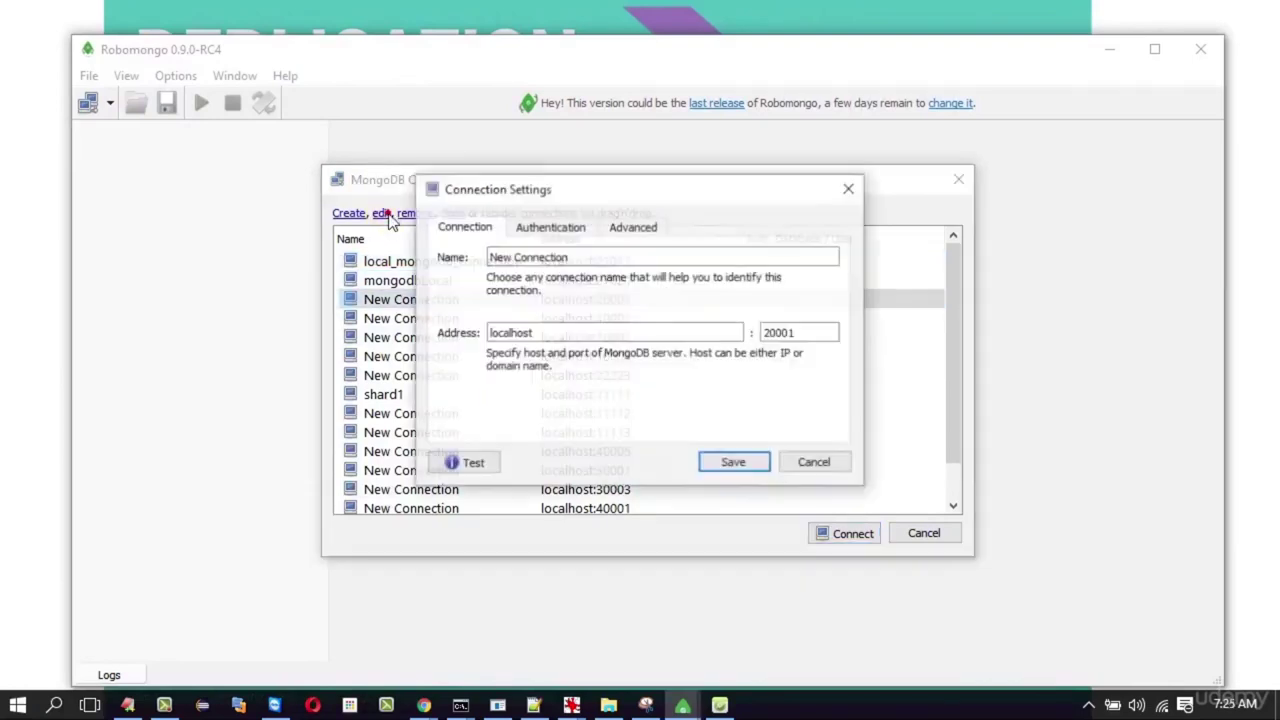
pyautogui.doubleClick(805, 332)
pyautogui.write('27')
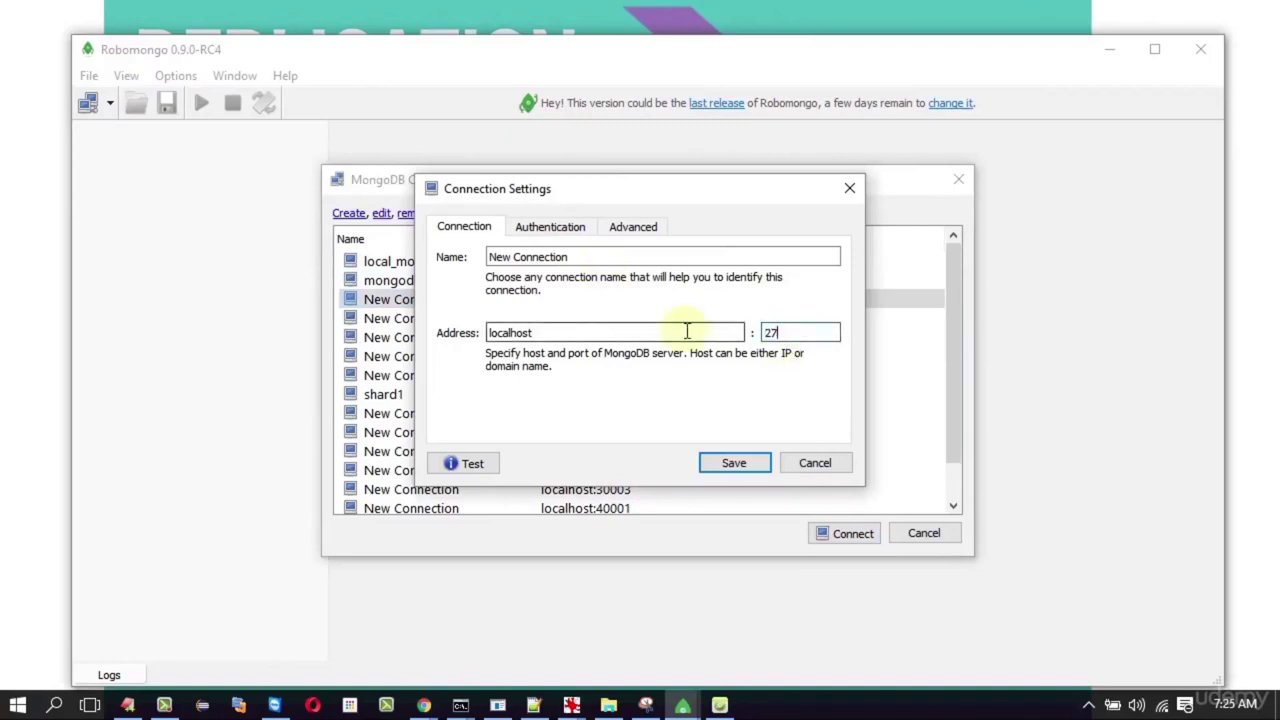
pyautogui.write('021')
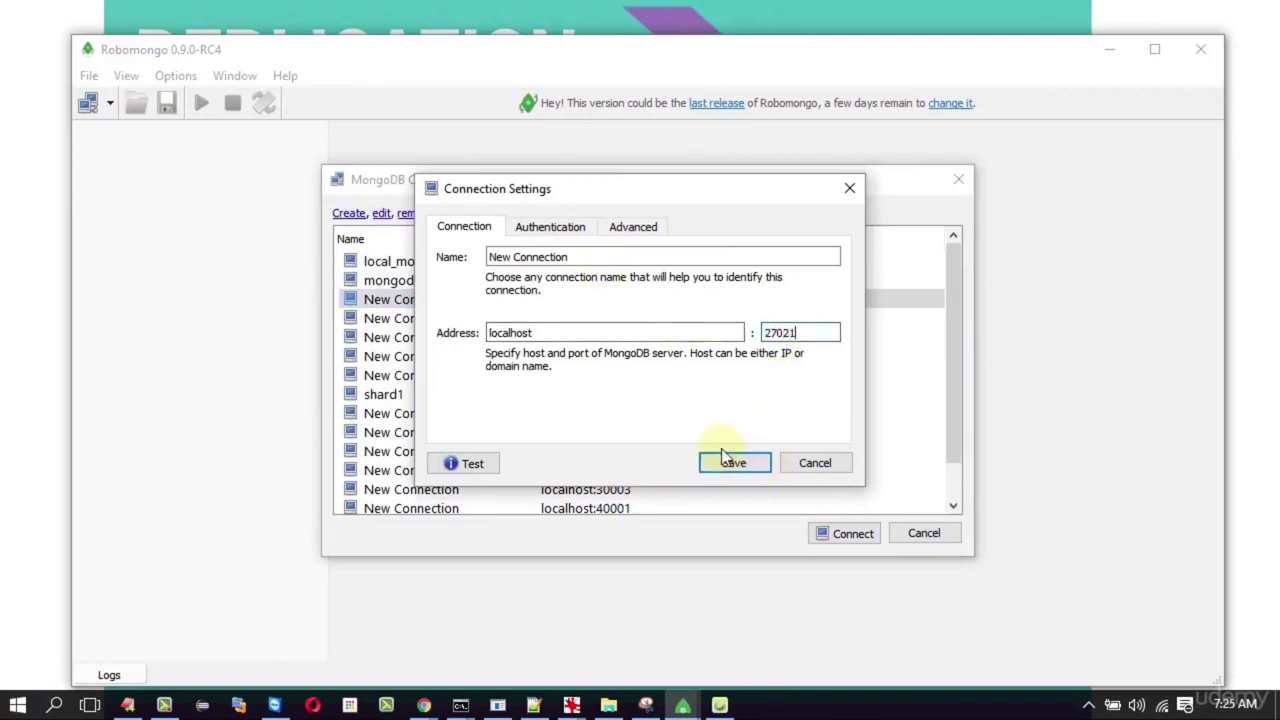
# Test and save the edited localhost:27021 connection, and connect to it
pyautogui.click(462, 465)
pyautogui.click(700, 392)
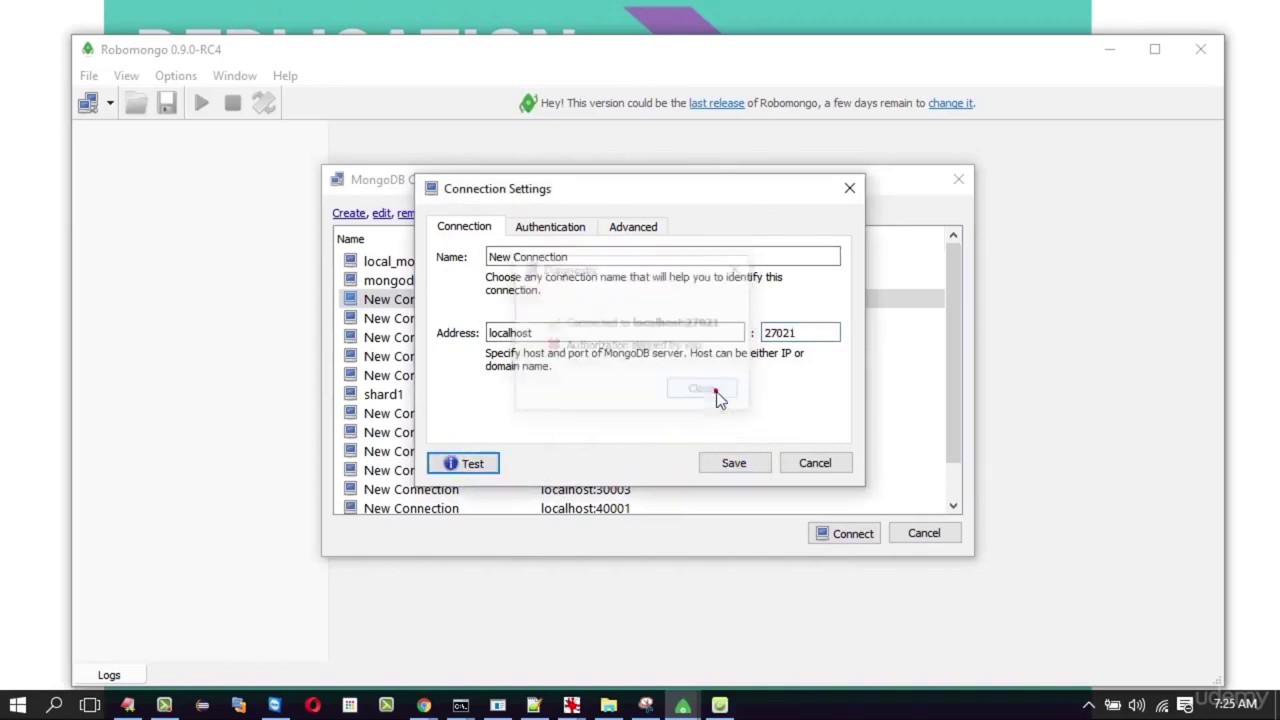
pyautogui.click(749, 464)
pyautogui.click(845, 530)
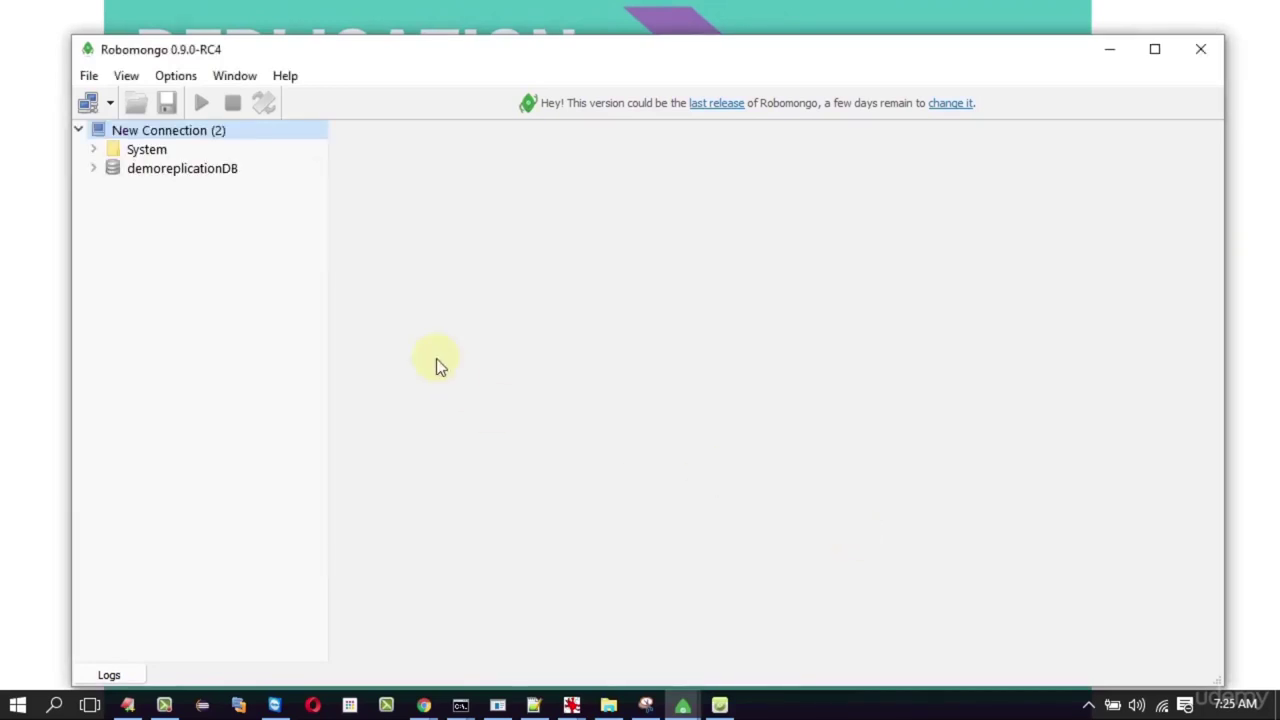
# Expand the collections of demoreplicationDB on localhost:27021 and view the documents in studentCollection
pyautogui.click(93, 170)
pyautogui.click(107, 188)
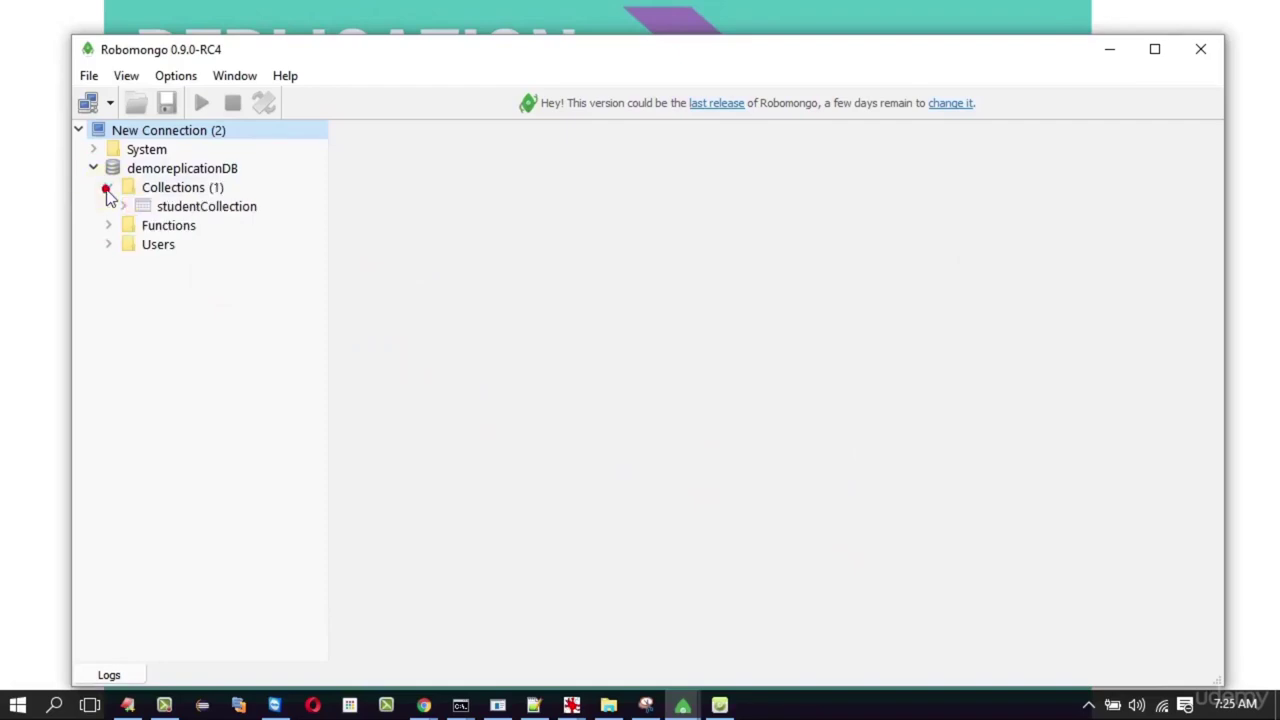
pyautogui.rightClick(200, 207)
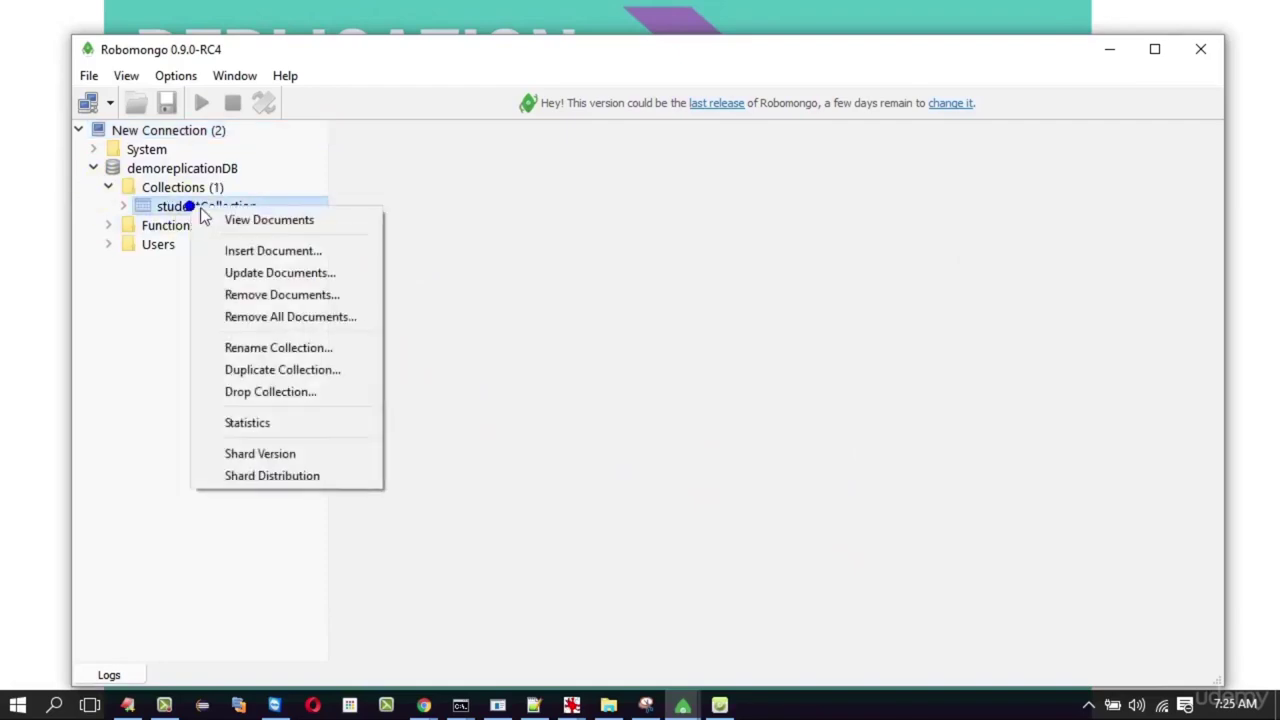
pyautogui.click(253, 222)
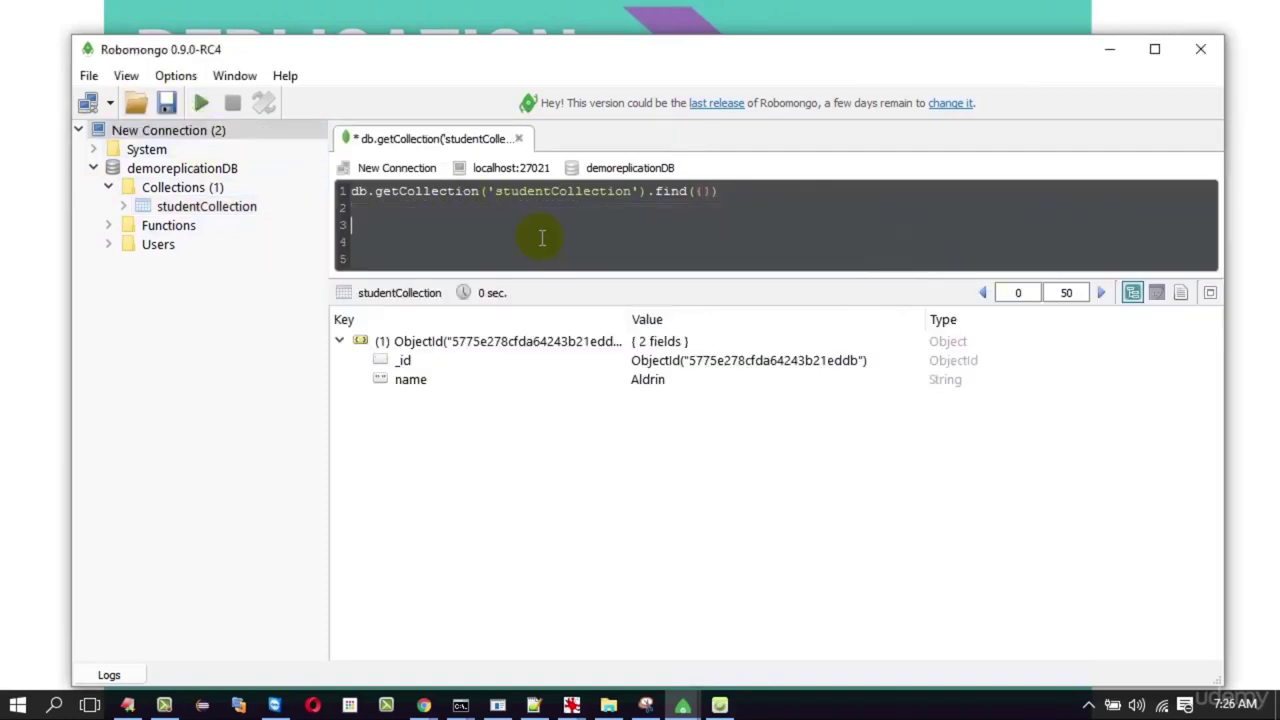
# Show the host info of the localhost:27021 connection in text mode and check the hostname entry
pyautogui.rightClick(218, 140)
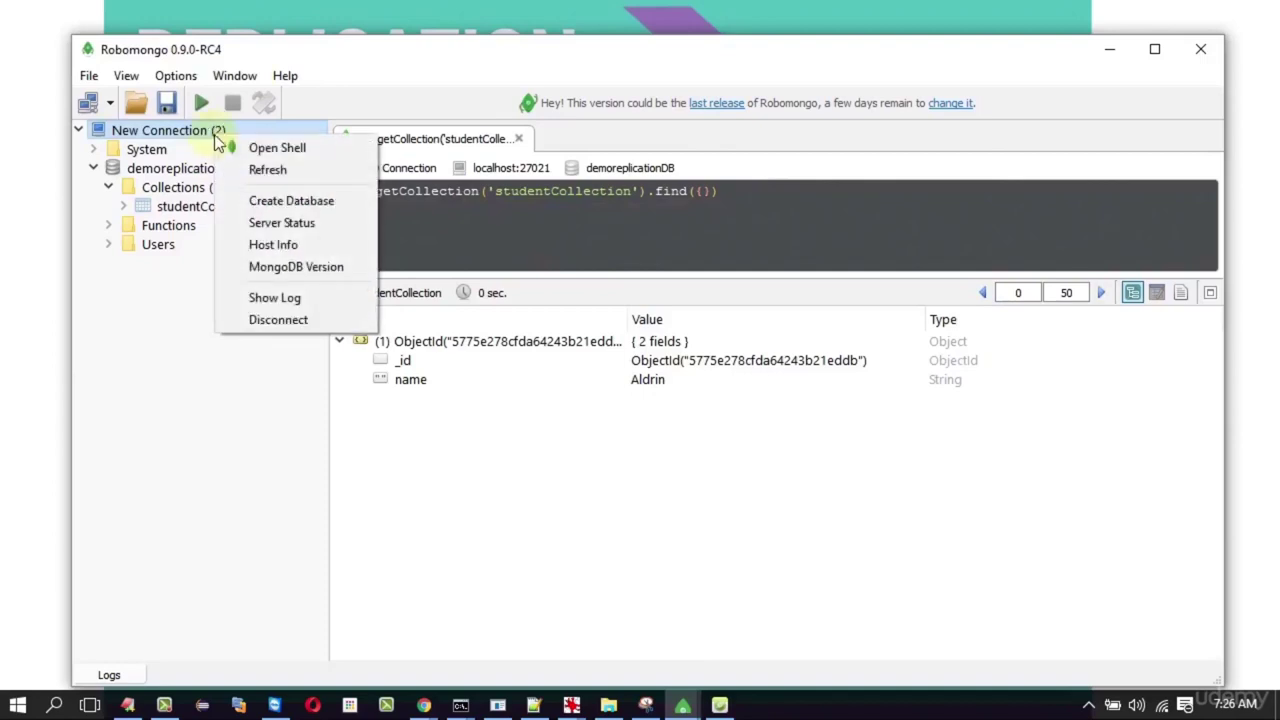
pyautogui.click(285, 250)
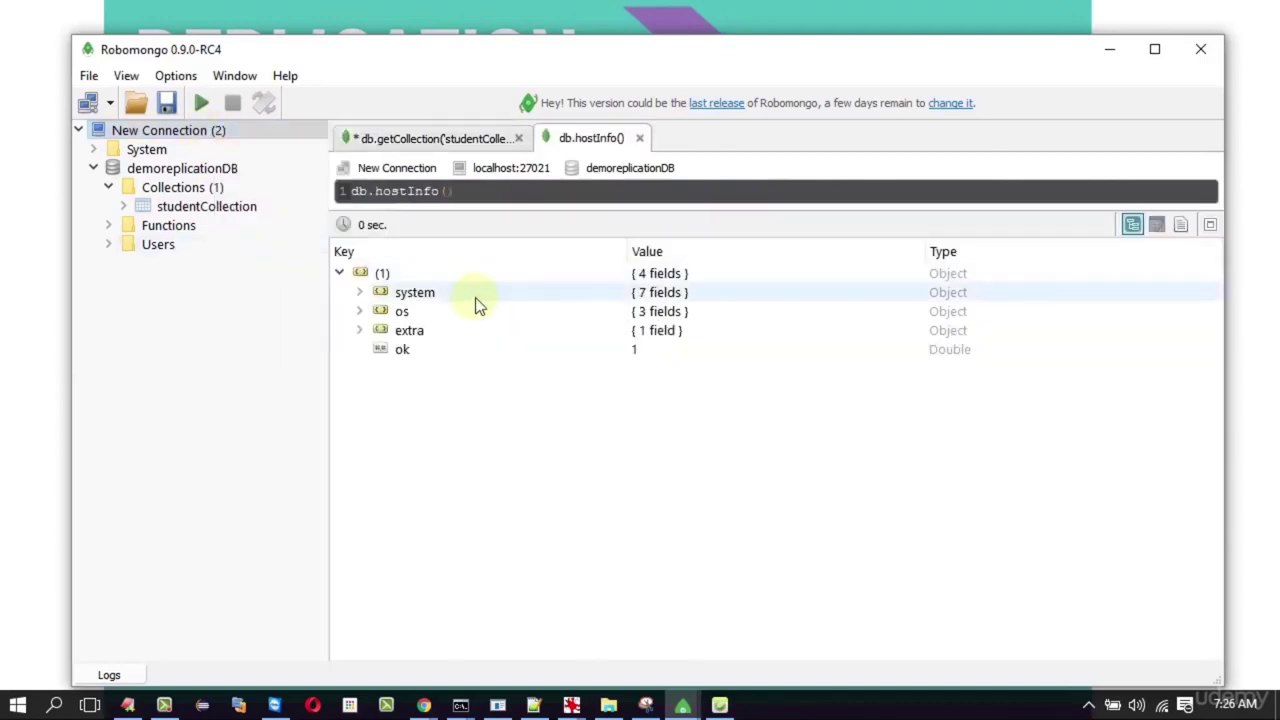
pyautogui.click(1180, 226)
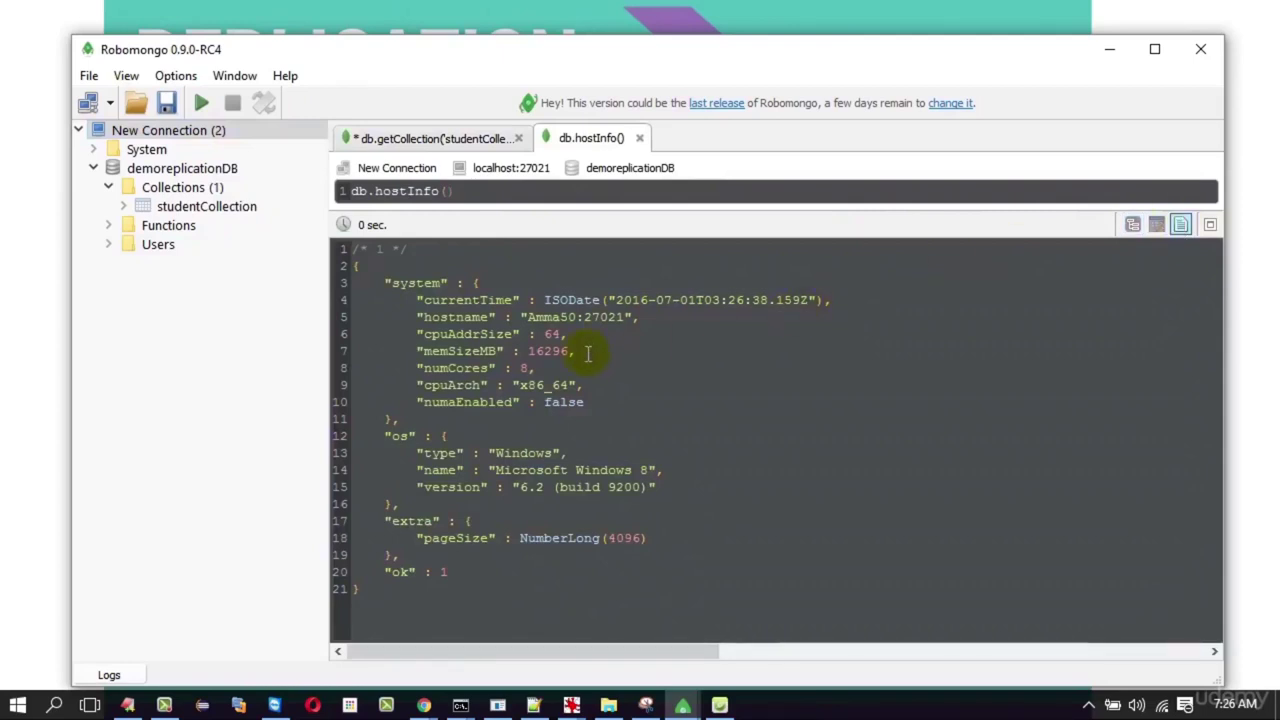
pyautogui.moveTo(639, 317); pyautogui.dragTo(520, 318)
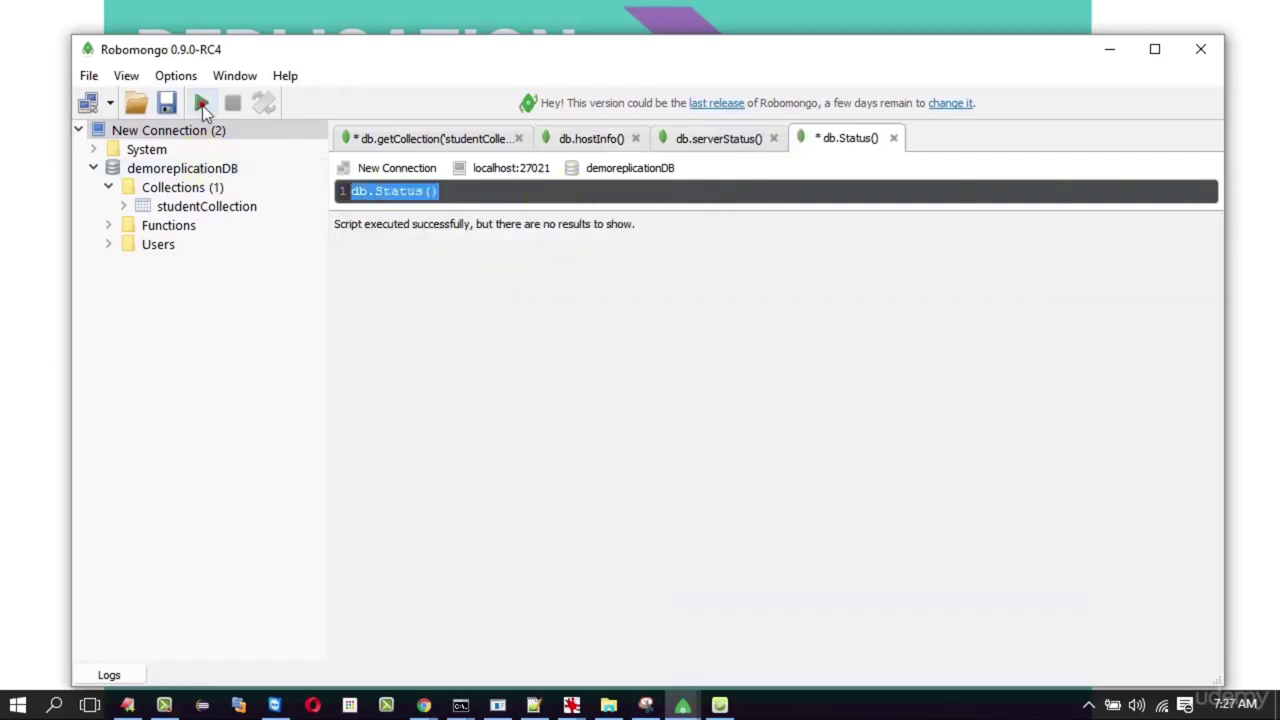
# Replace the db.Status() query with rs.status(), run it on localhost:27021, and check the secondary member's syncingTo entry
pyautogui.click(381, 190)
pyautogui.moveTo(438, 191); pyautogui.dragTo(283, 196)
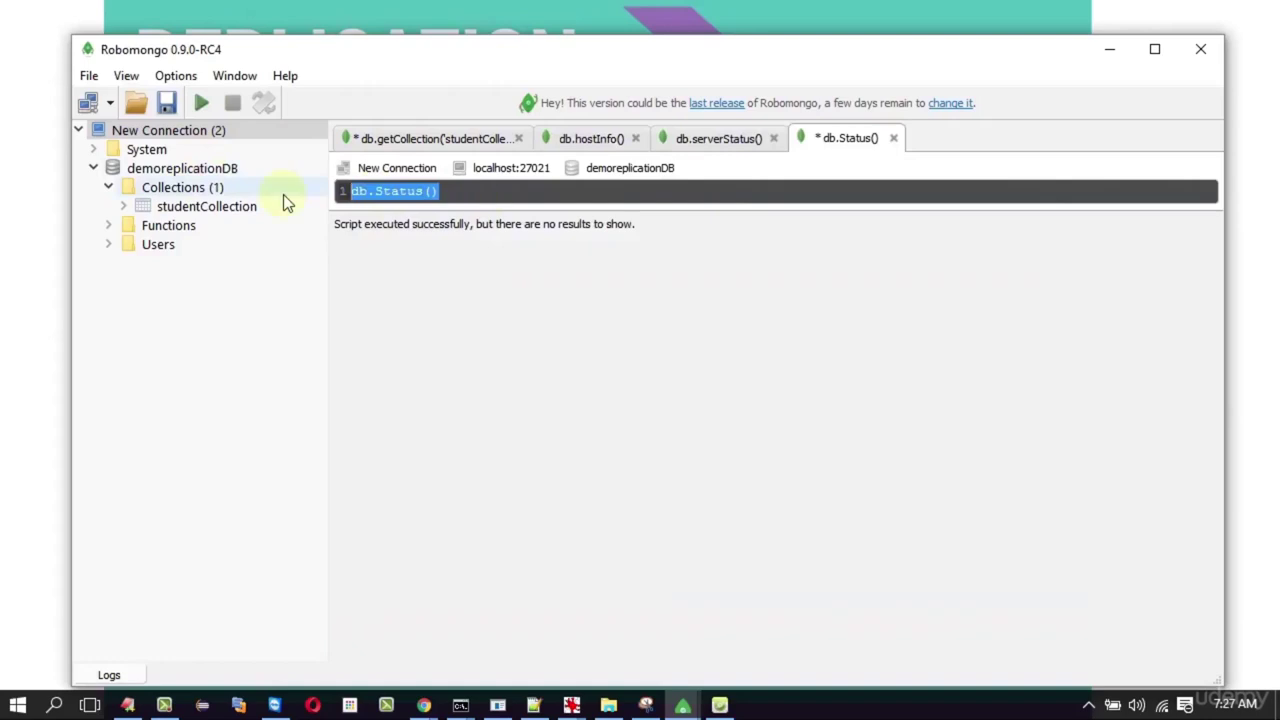
pyautogui.write('rs.s')
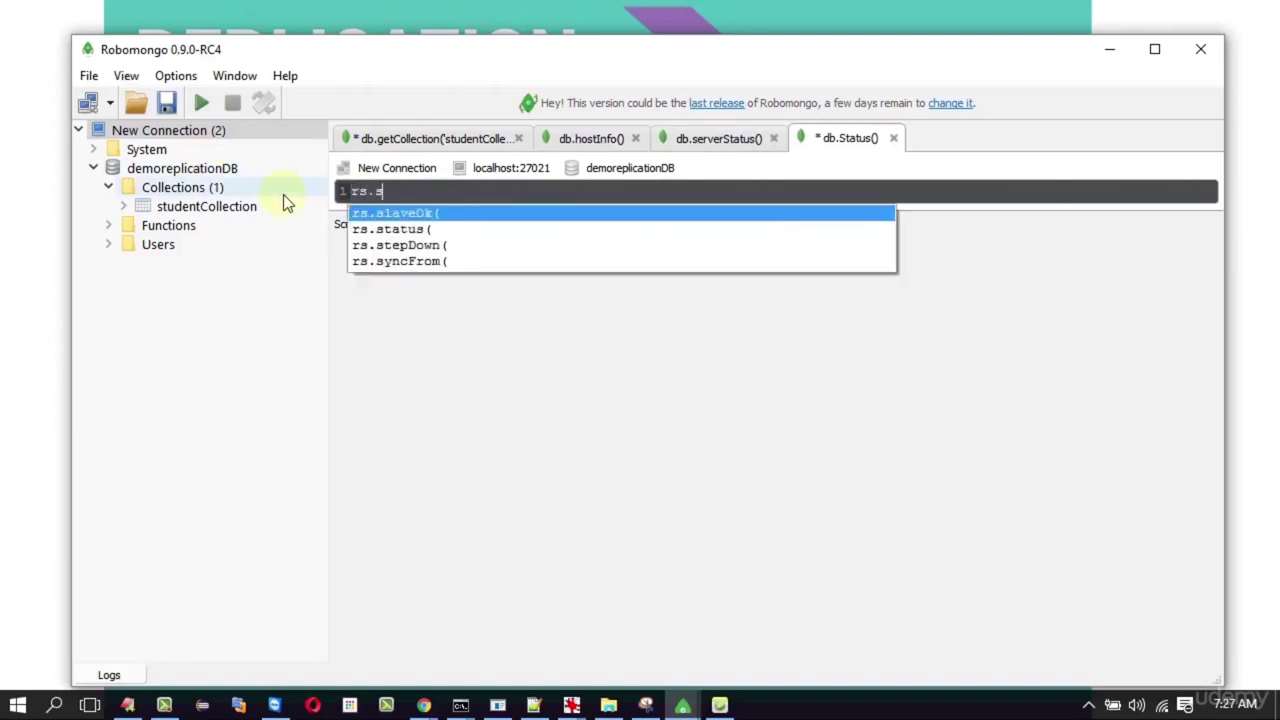
pyautogui.press('Down')
pyautogui.press('Return')
pyautogui.write(')')
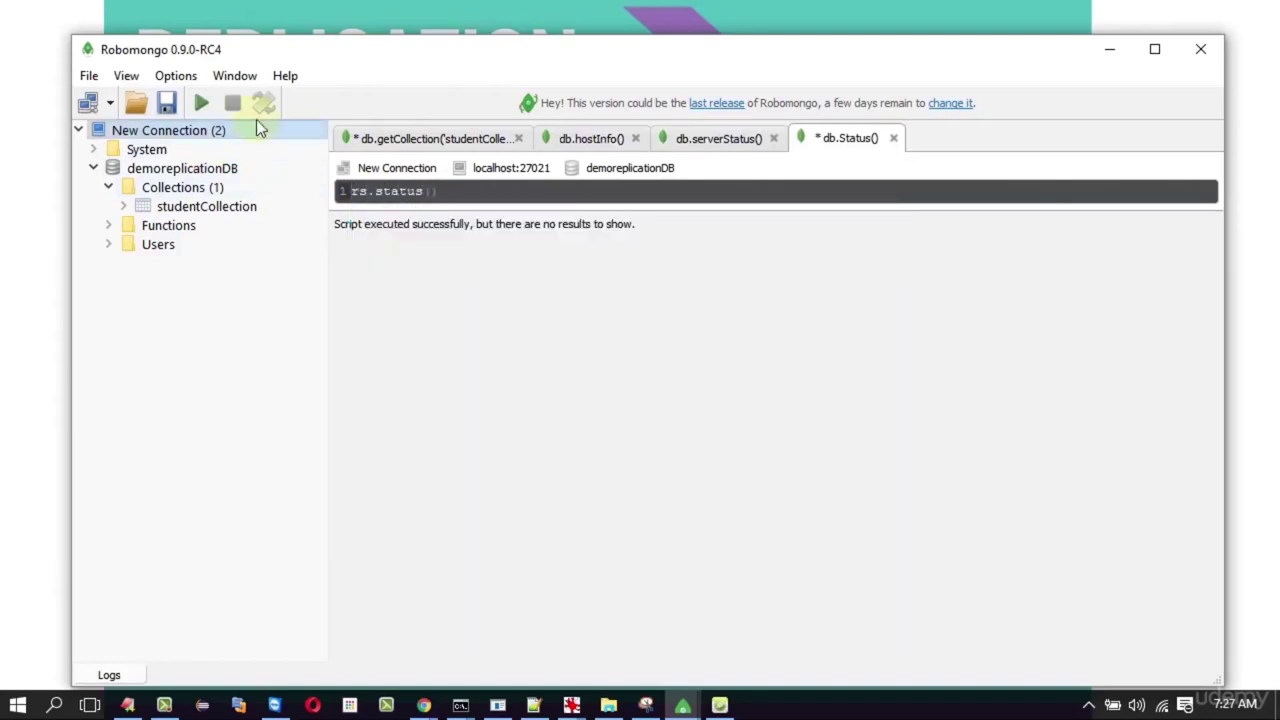
pyautogui.click(206, 101)
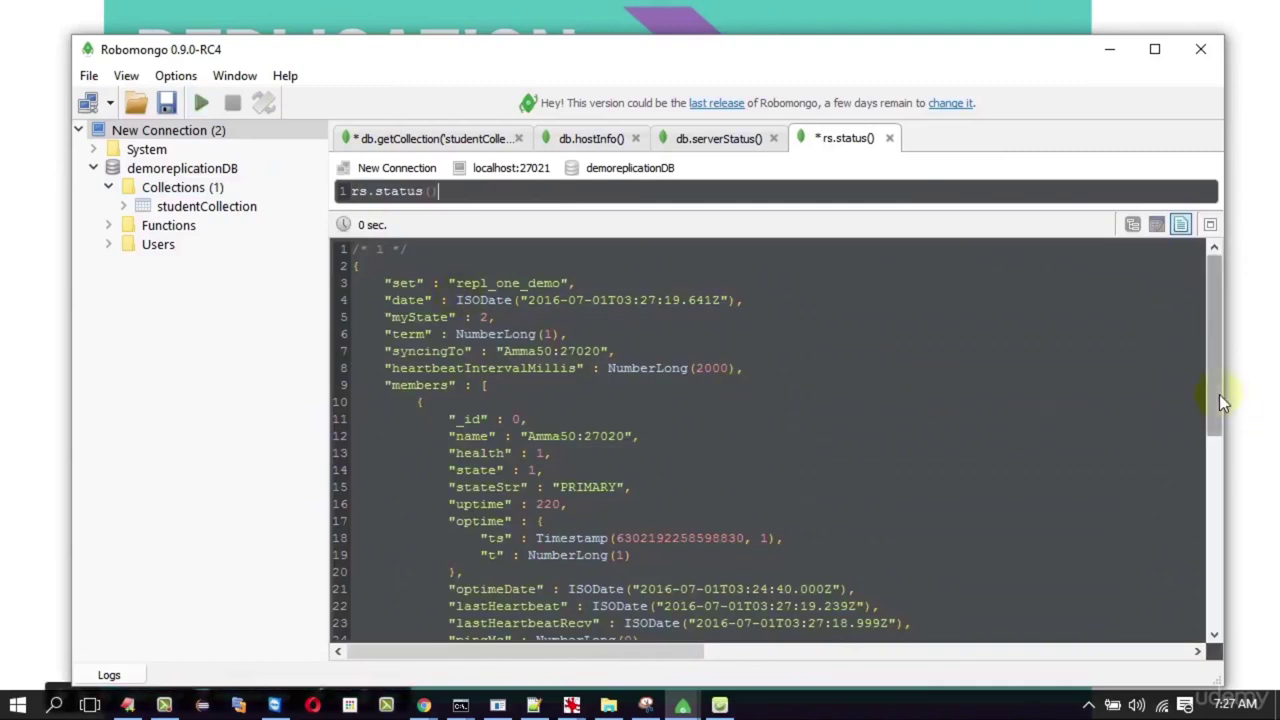
pyautogui.moveTo(1219, 394); pyautogui.dragTo(1214, 585)
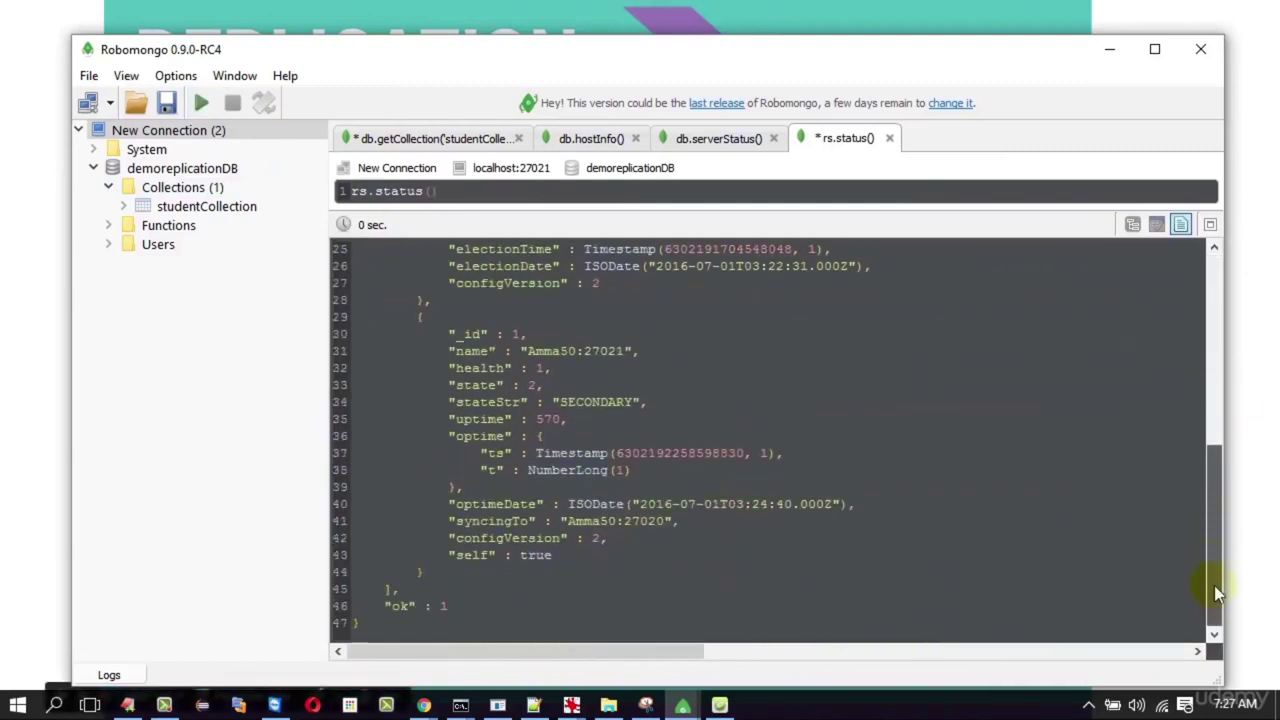
pyautogui.moveTo(440, 521); pyautogui.dragTo(680, 520)
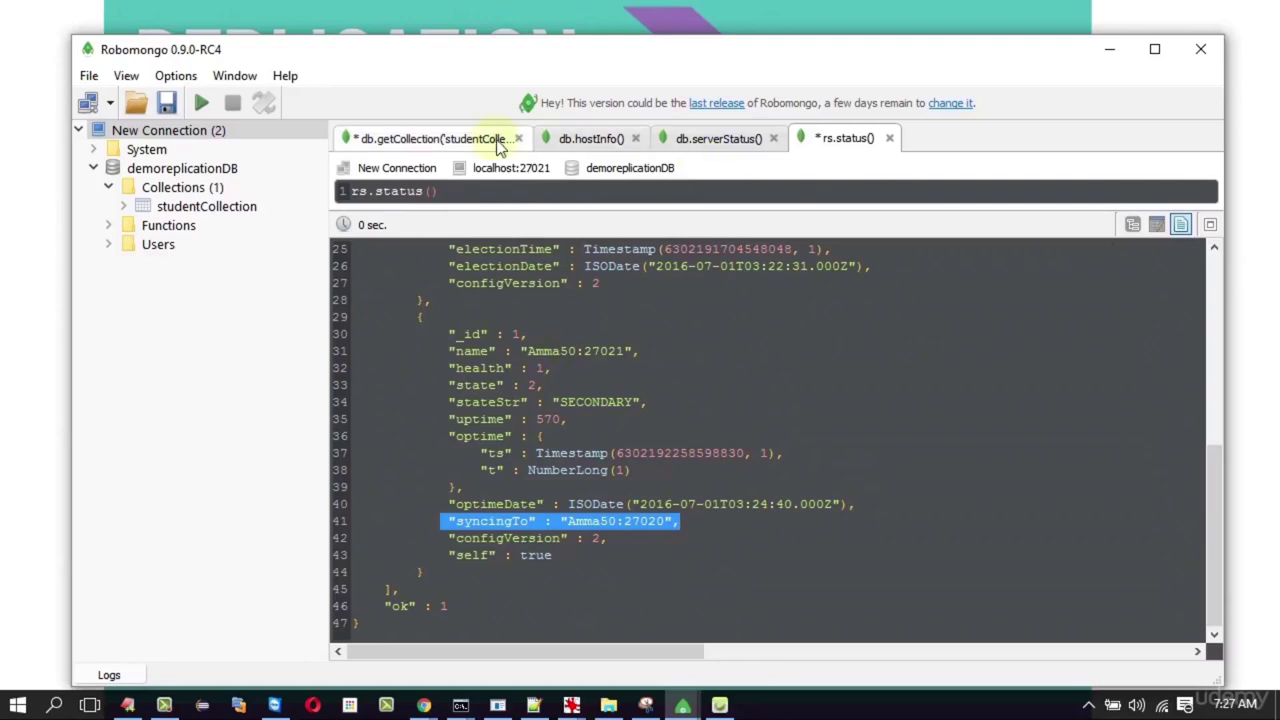
# Switch to the mongodbLocal window and insert a document with a name field holding a second student's first name into studentCollection
pyautogui.hotkey('alt', 'Tab')
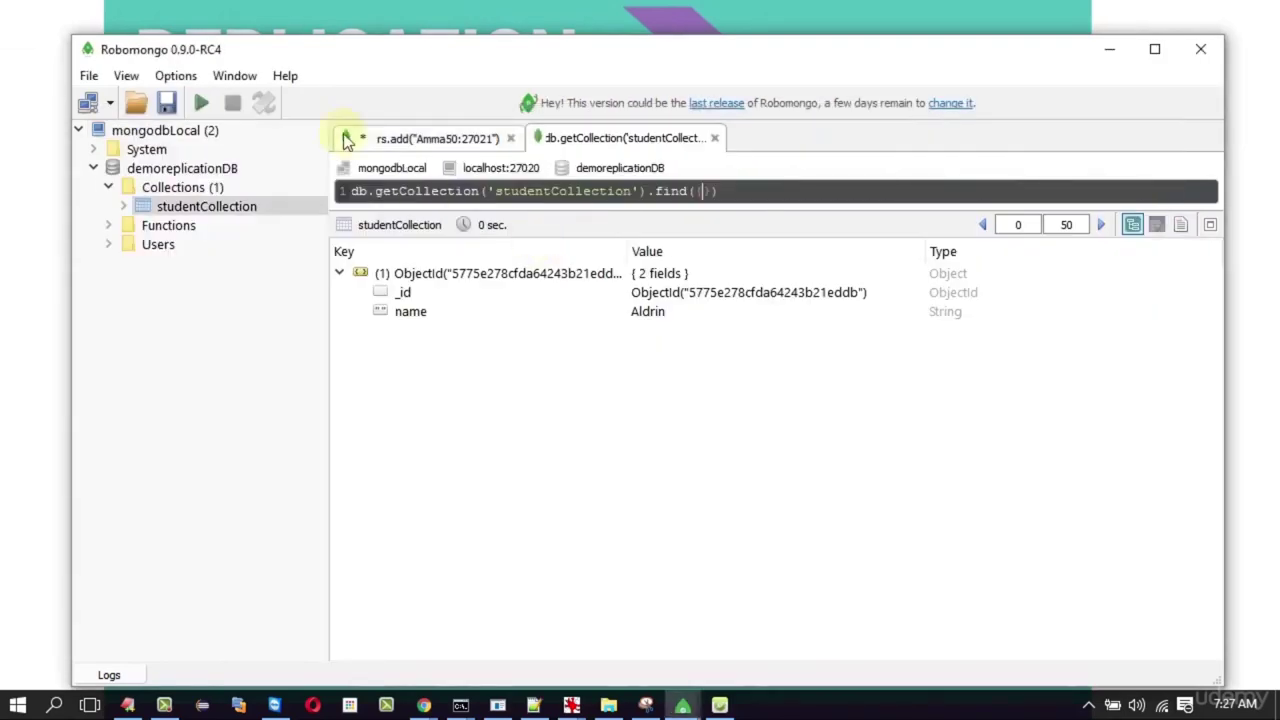
pyautogui.write('{}')
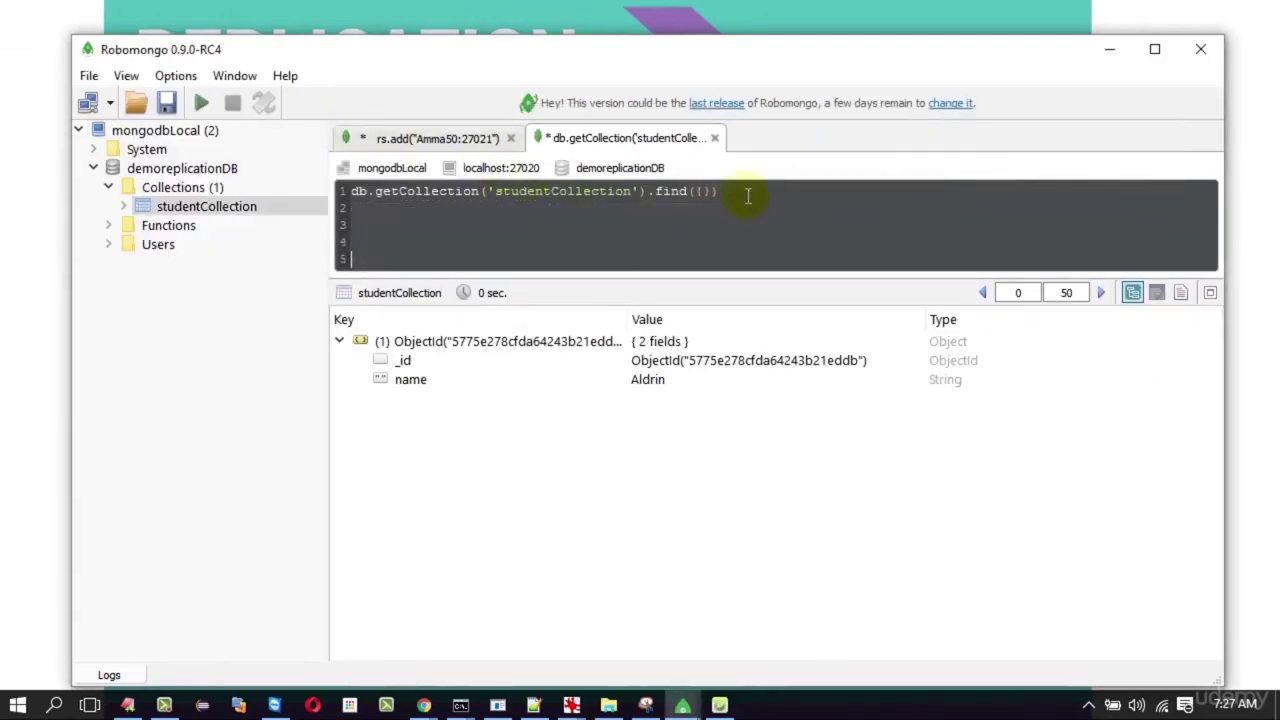
pyautogui.rightClick(215, 206)
pyautogui.click(277, 258)
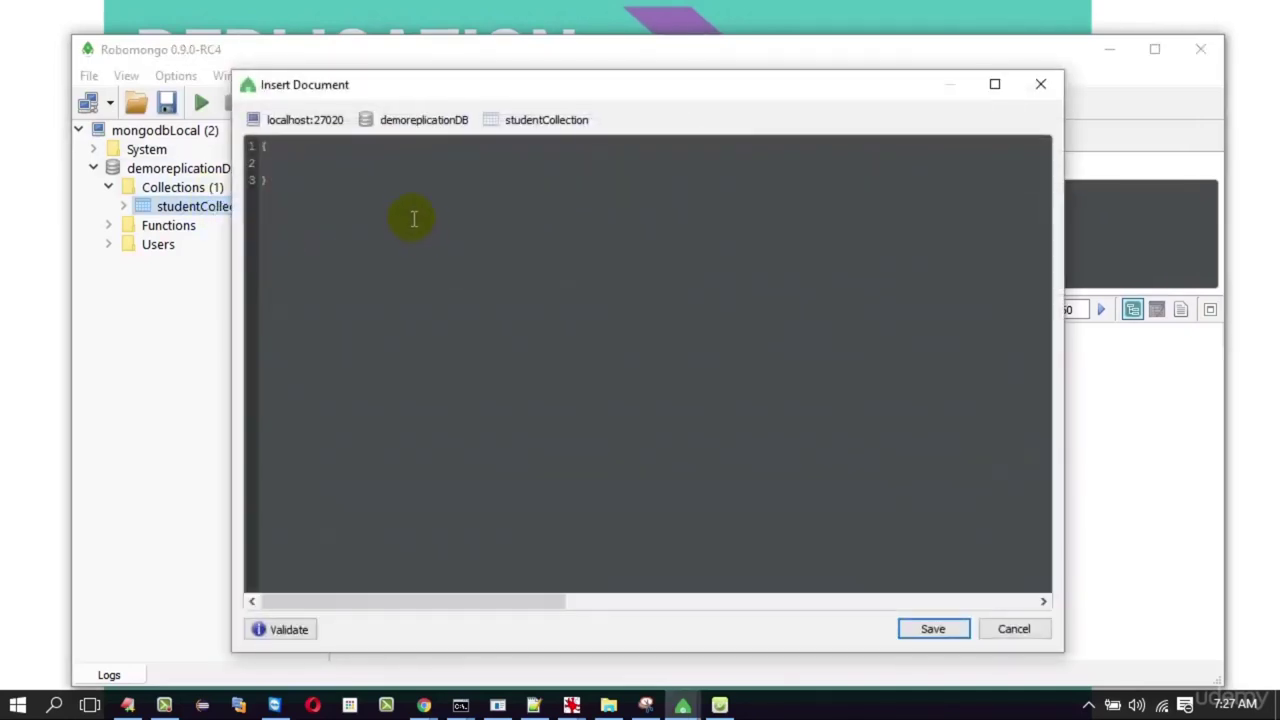
pyautogui.write('r')
pyautogui.write('name":')
pyautogui.write("''")
pyautogui.write('Ph')
pyautogui.write('ilips')
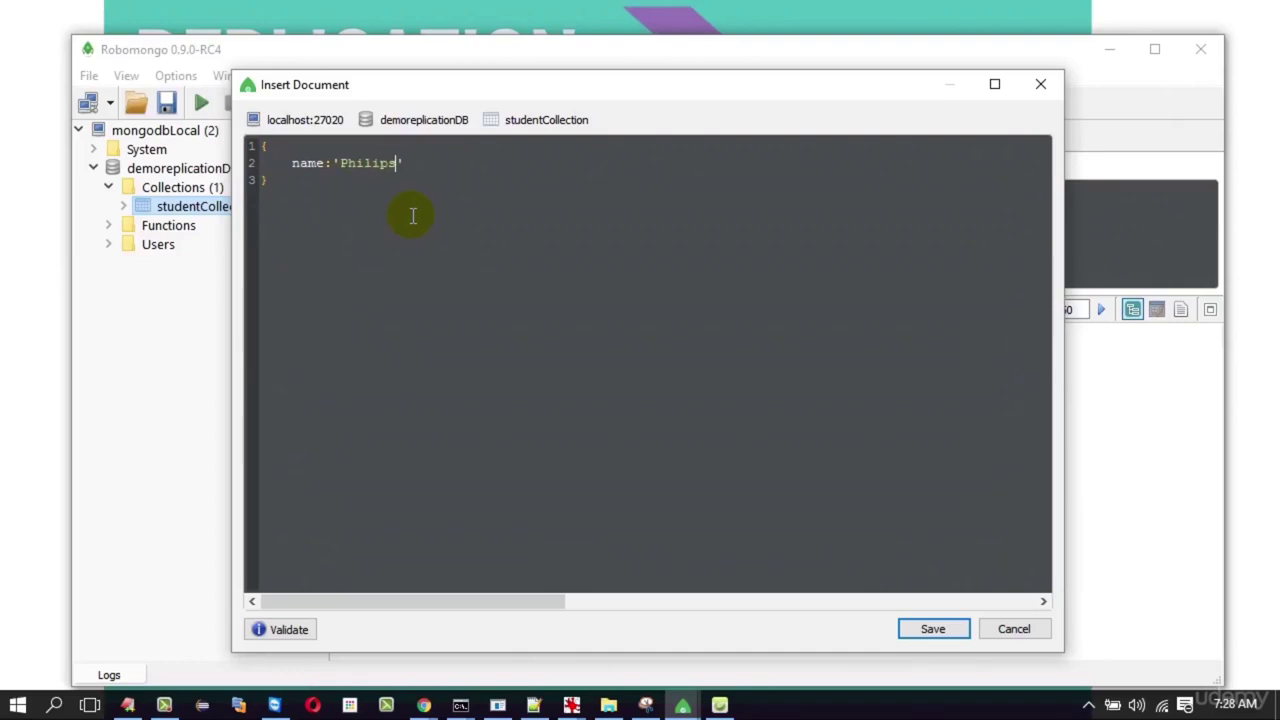
pyautogui.click(934, 629)
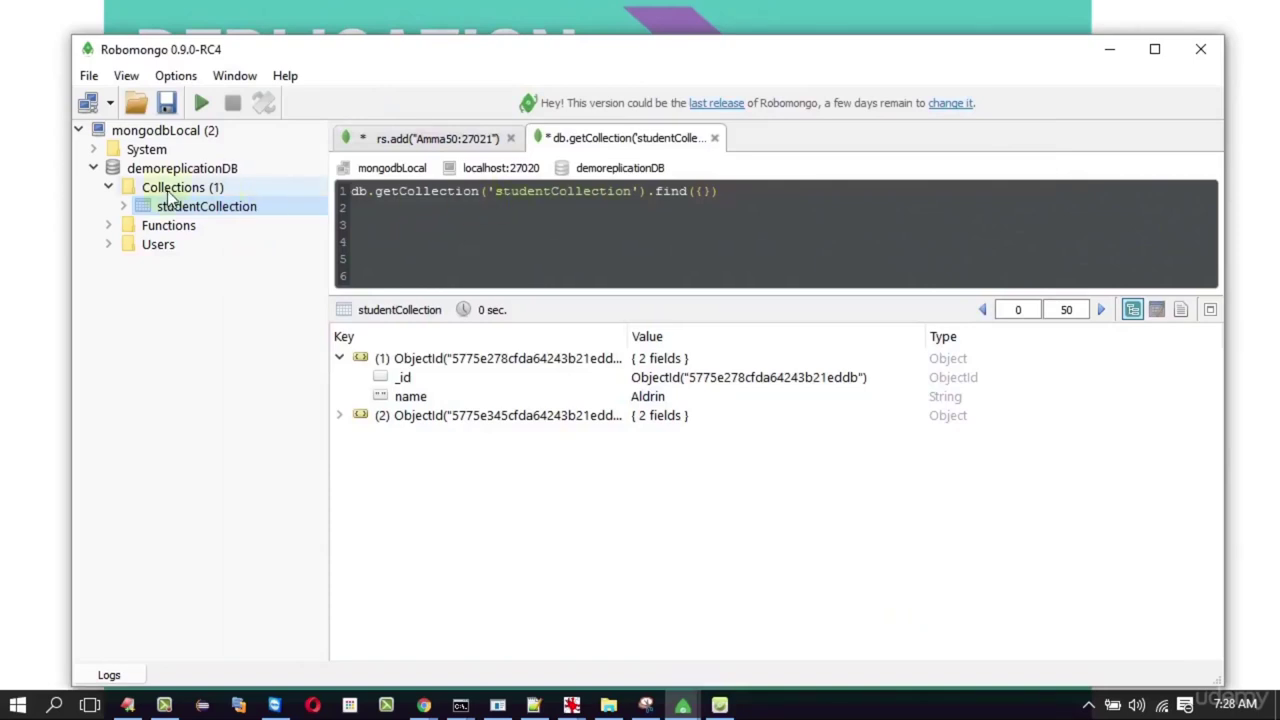
# Refresh demoreplicationDB on mongodbLocal, view the documents of studentCollection, and rerun the find({}) query
pyautogui.rightClick(197, 172)
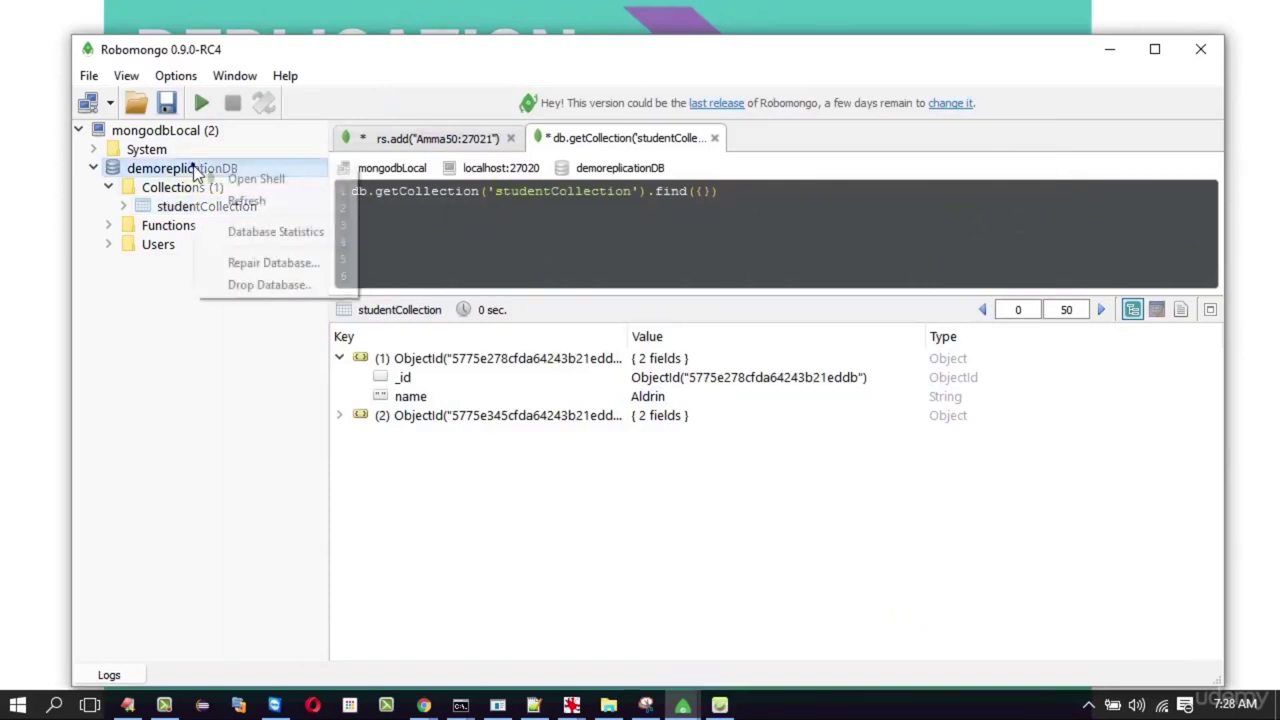
pyautogui.click(267, 203)
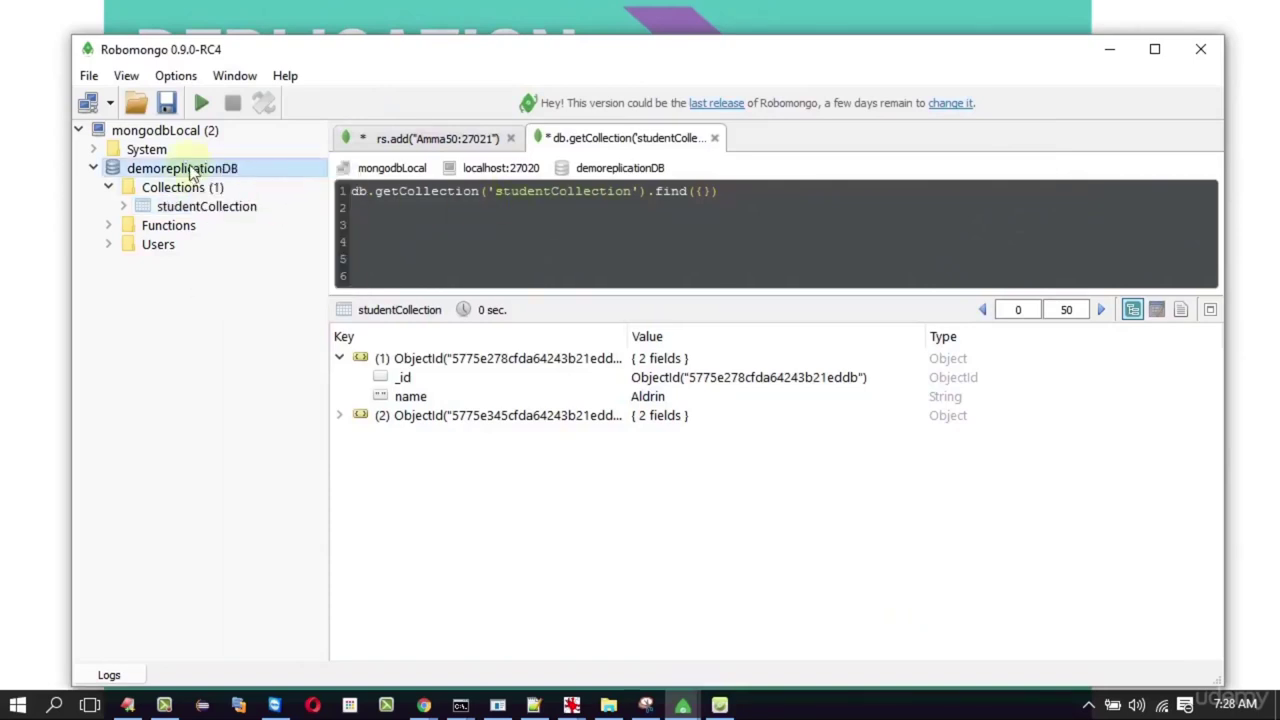
pyautogui.click(210, 211)
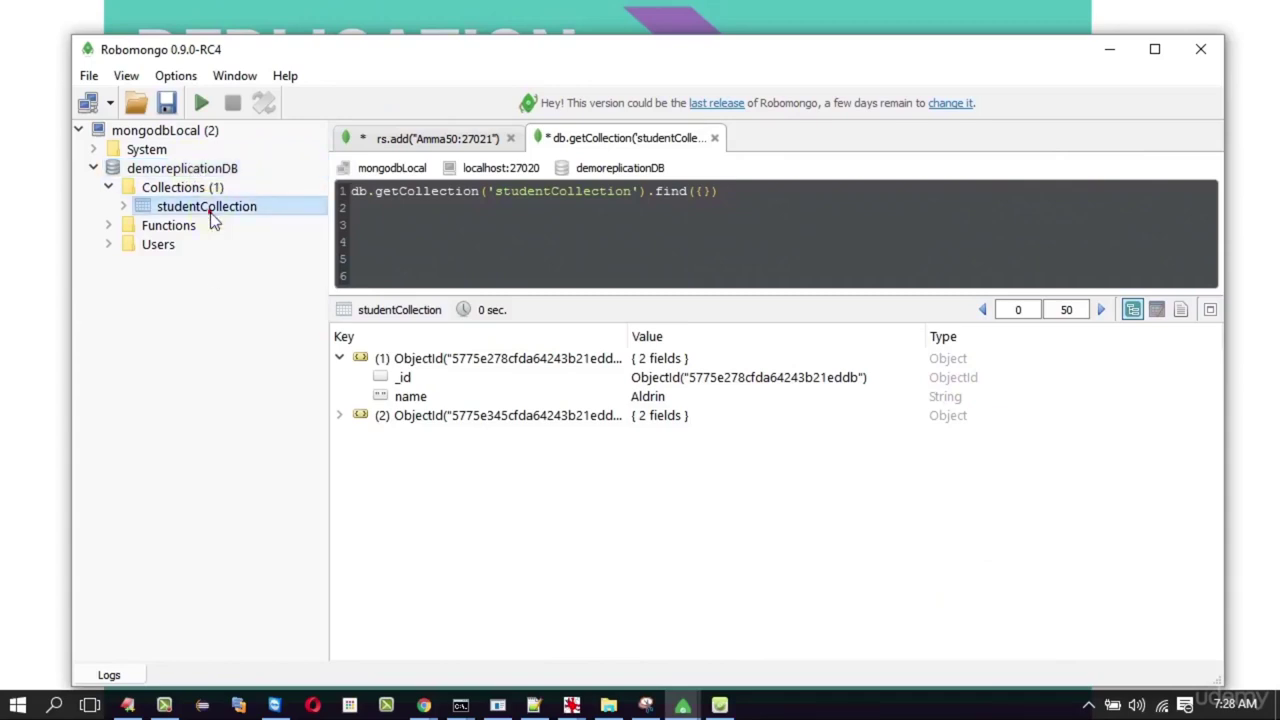
pyautogui.rightClick(212, 218)
pyautogui.click(251, 220)
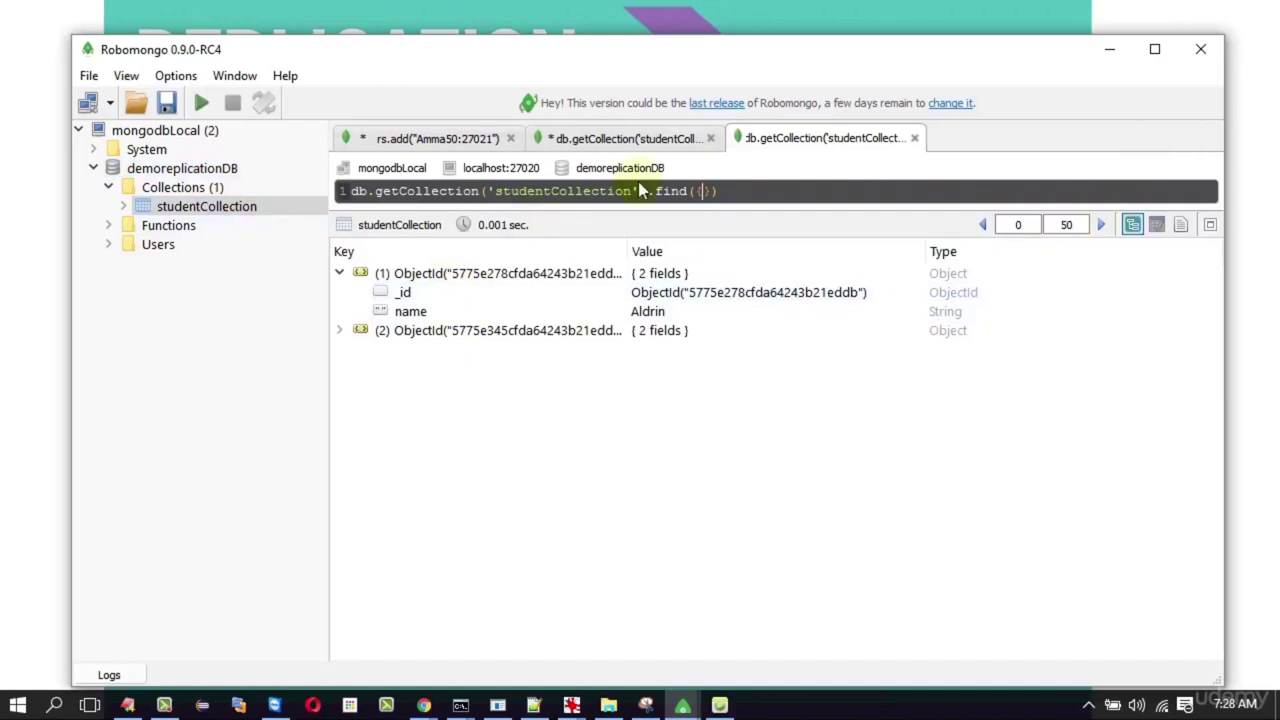
pyautogui.click(741, 196)
pyautogui.keyDown('shift'); pyautogui.click(345, 191); pyautogui.keyUp('shift')
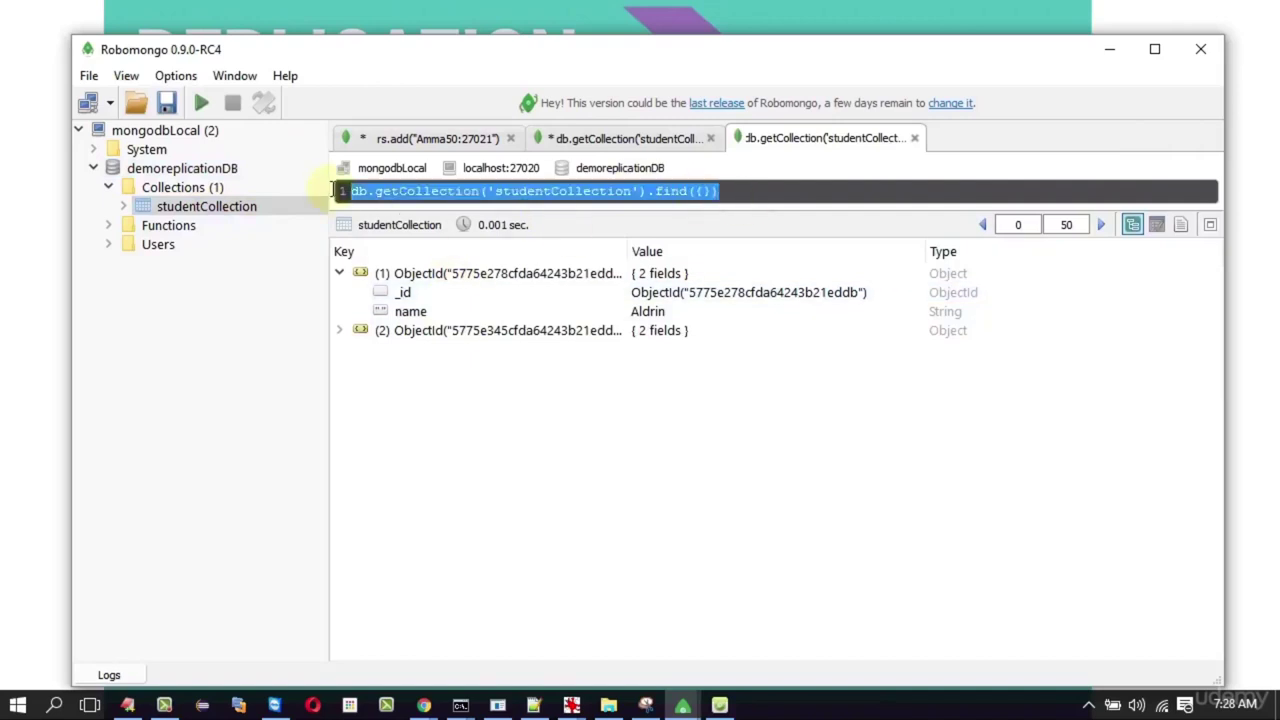
pyautogui.click(201, 103)
# Switch to the localhost:27021 window and view the documents of studentCollection in a new query to check replication
pyautogui.hotkey('alt', 'Tab')
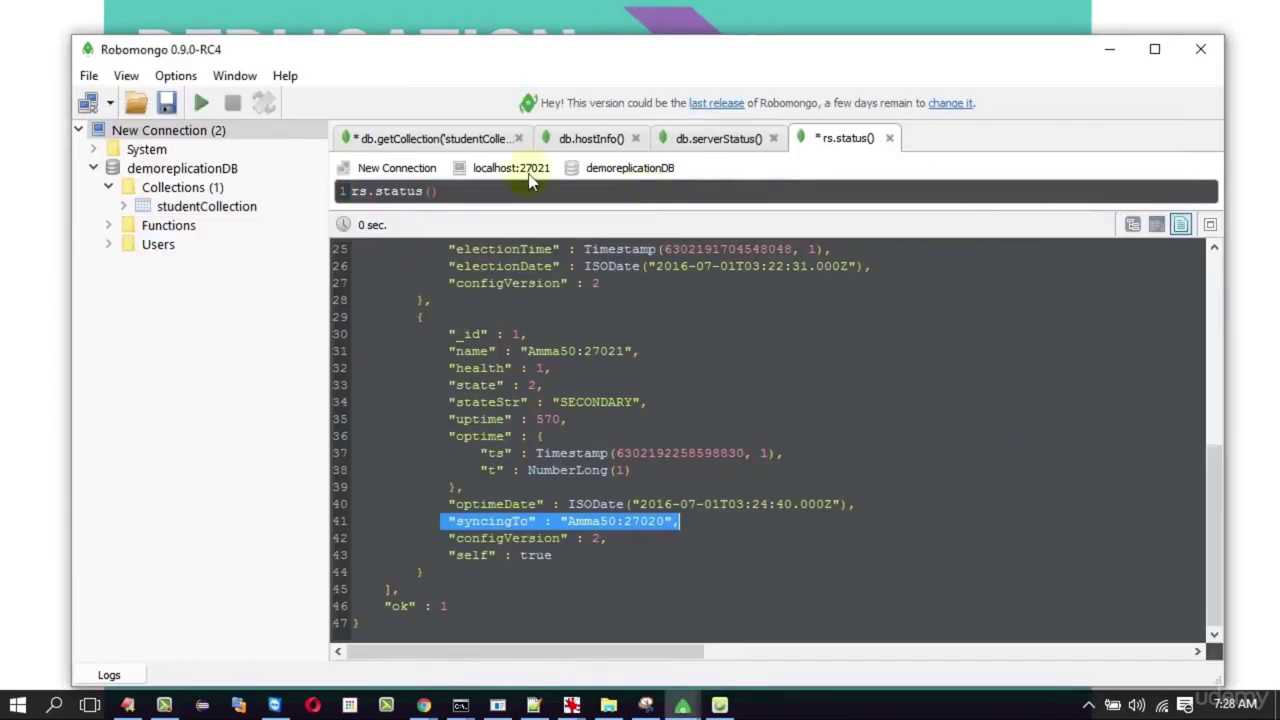
pyautogui.rightClick(200, 170)
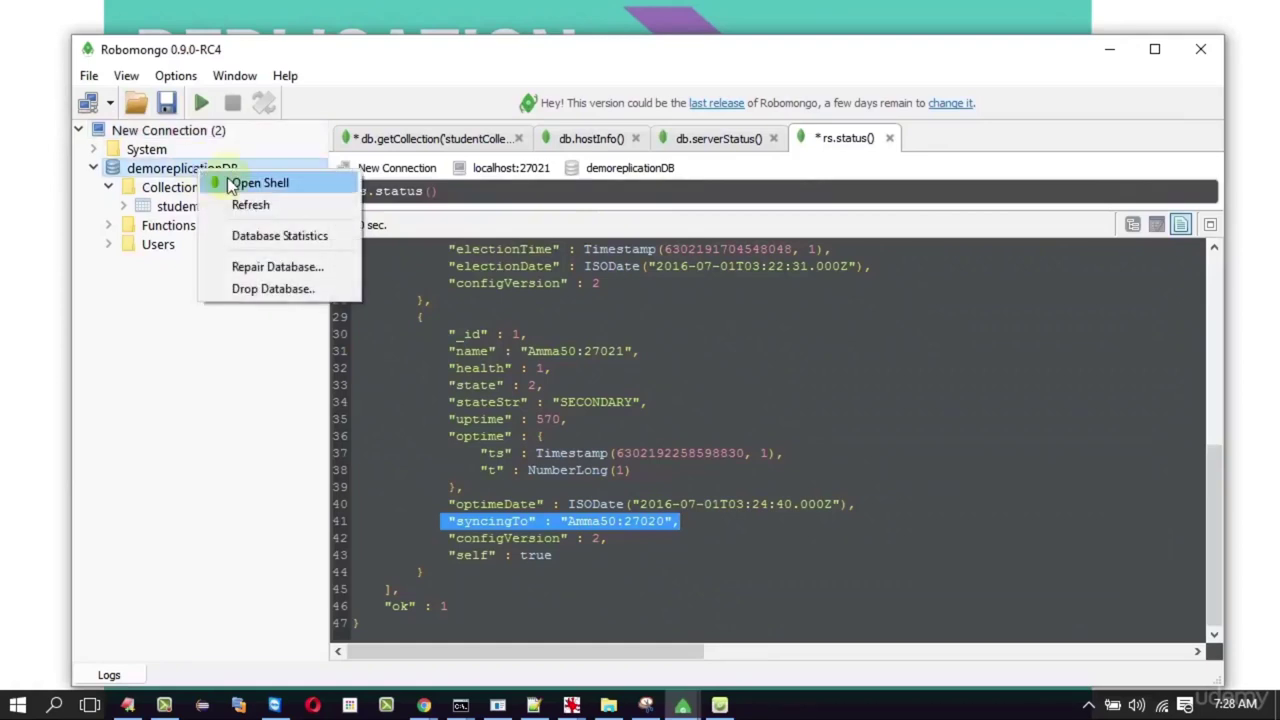
pyautogui.click(172, 206)
pyautogui.rightClick(177, 212)
pyautogui.click(208, 224)
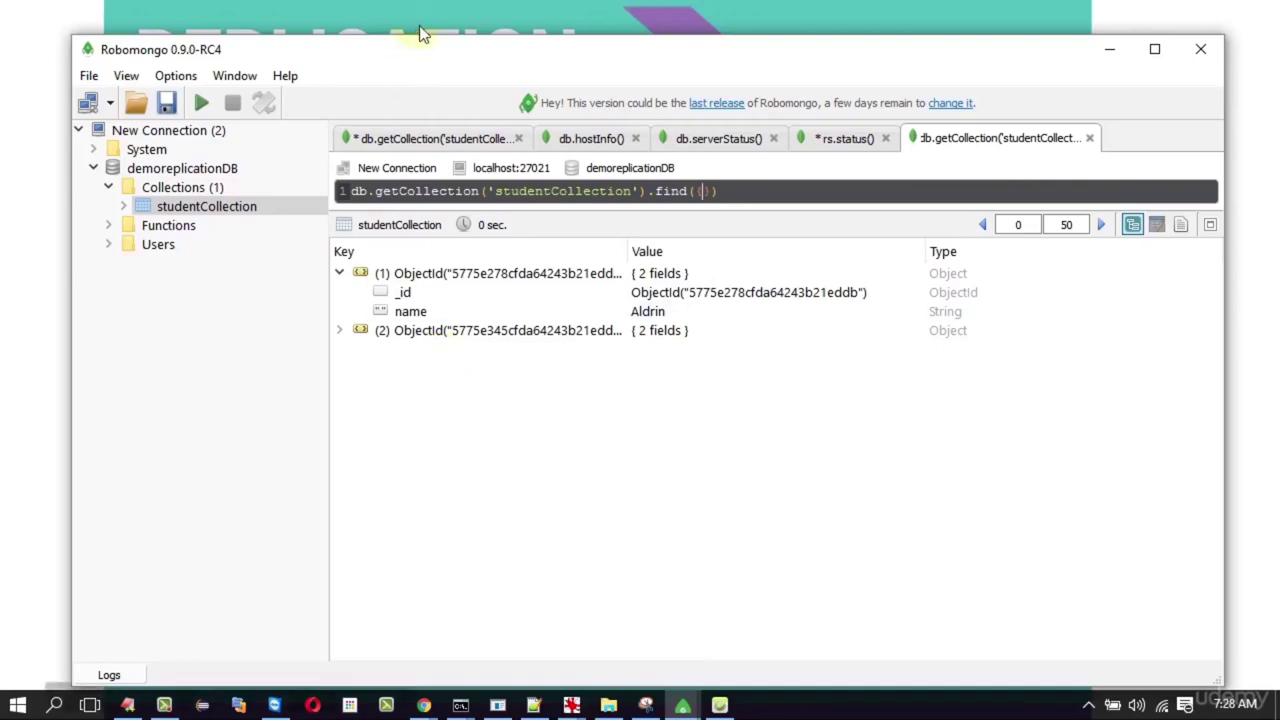
# Switch to the presentation slide that outlines the two-step replication procedure
pyautogui.hotkey('alt', 'Tab')
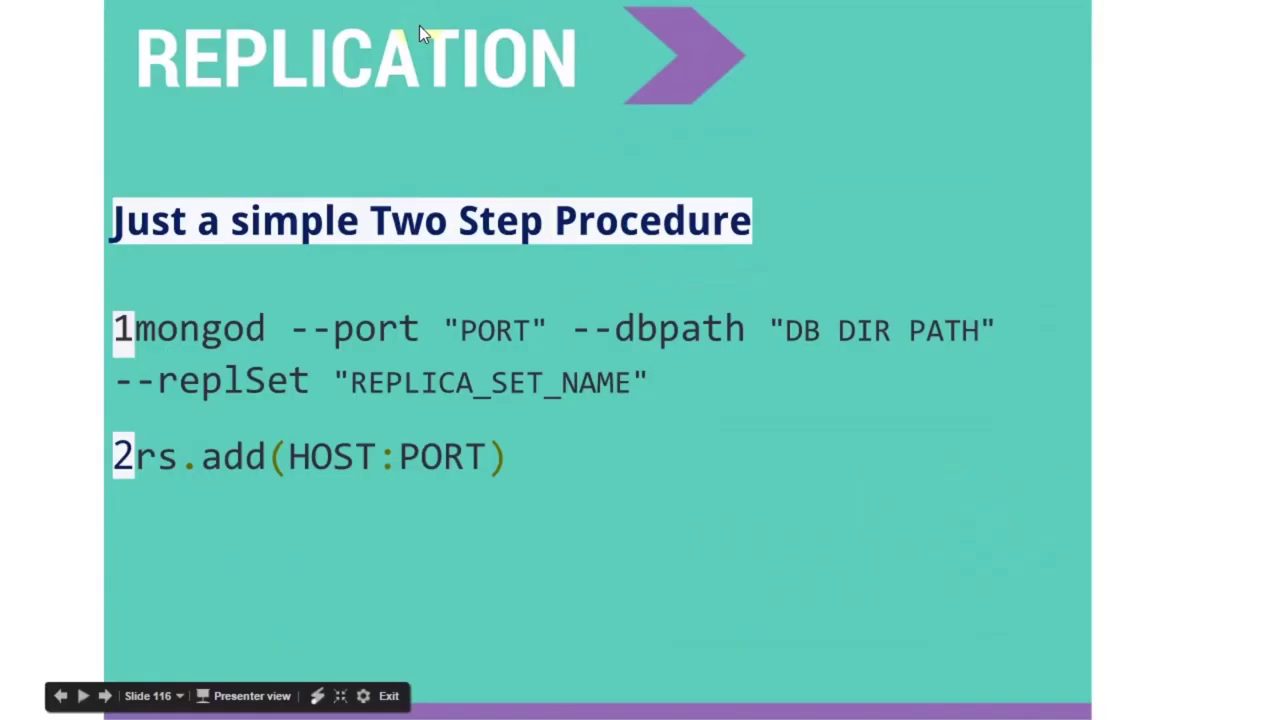
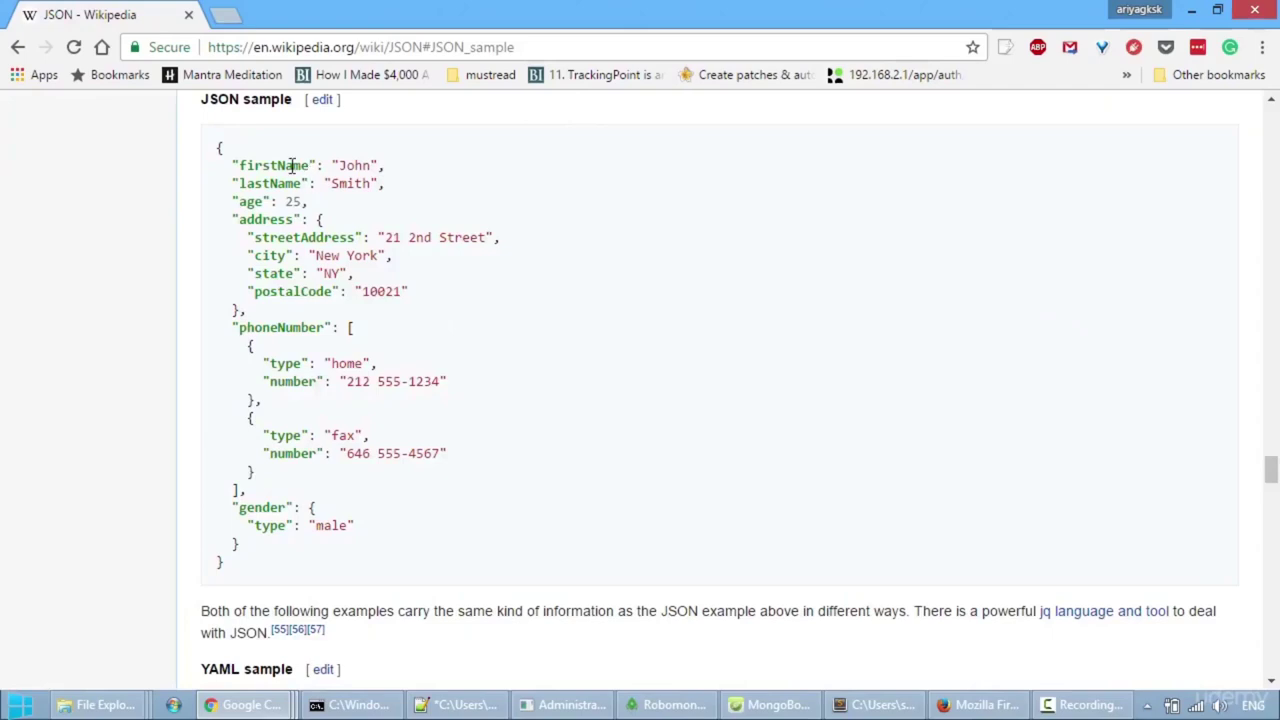
# Examine the Wikipedia JSON sample's key-value pairs, numeric age value, nested address object and phoneNumber array
pyautogui.doubleClick(253, 161)
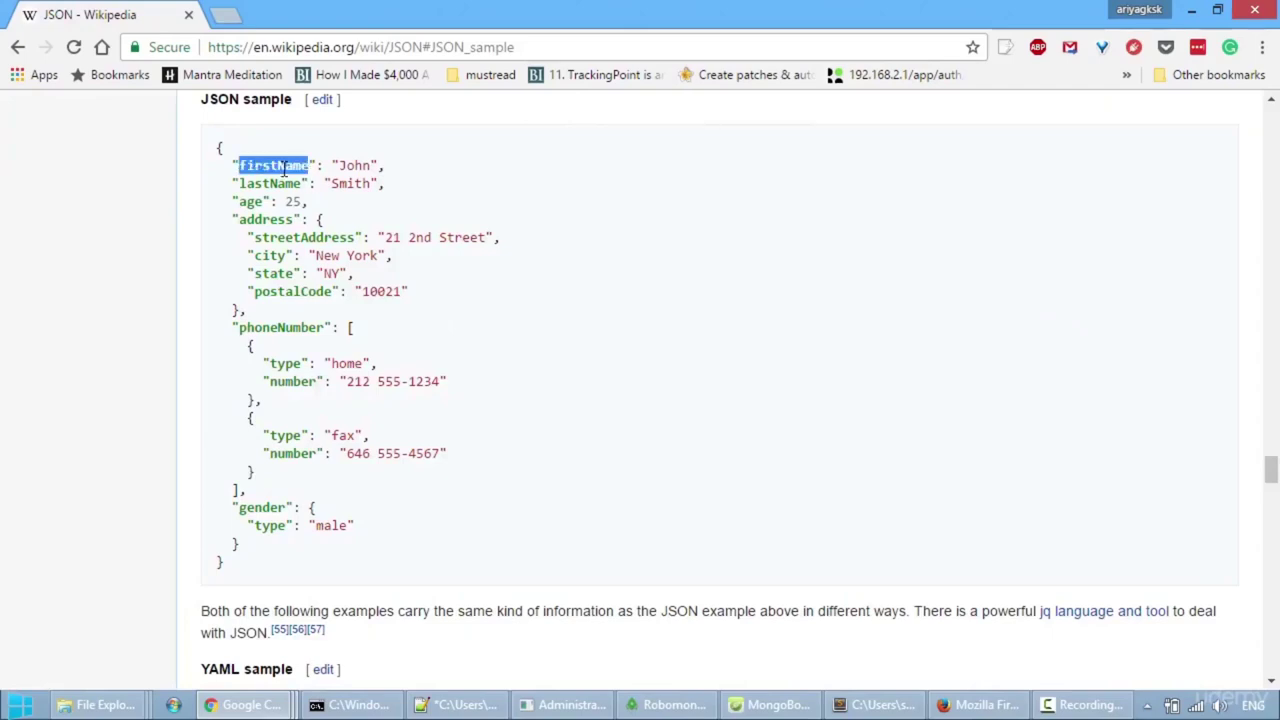
pyautogui.doubleClick(277, 166)
pyautogui.doubleClick(356, 168)
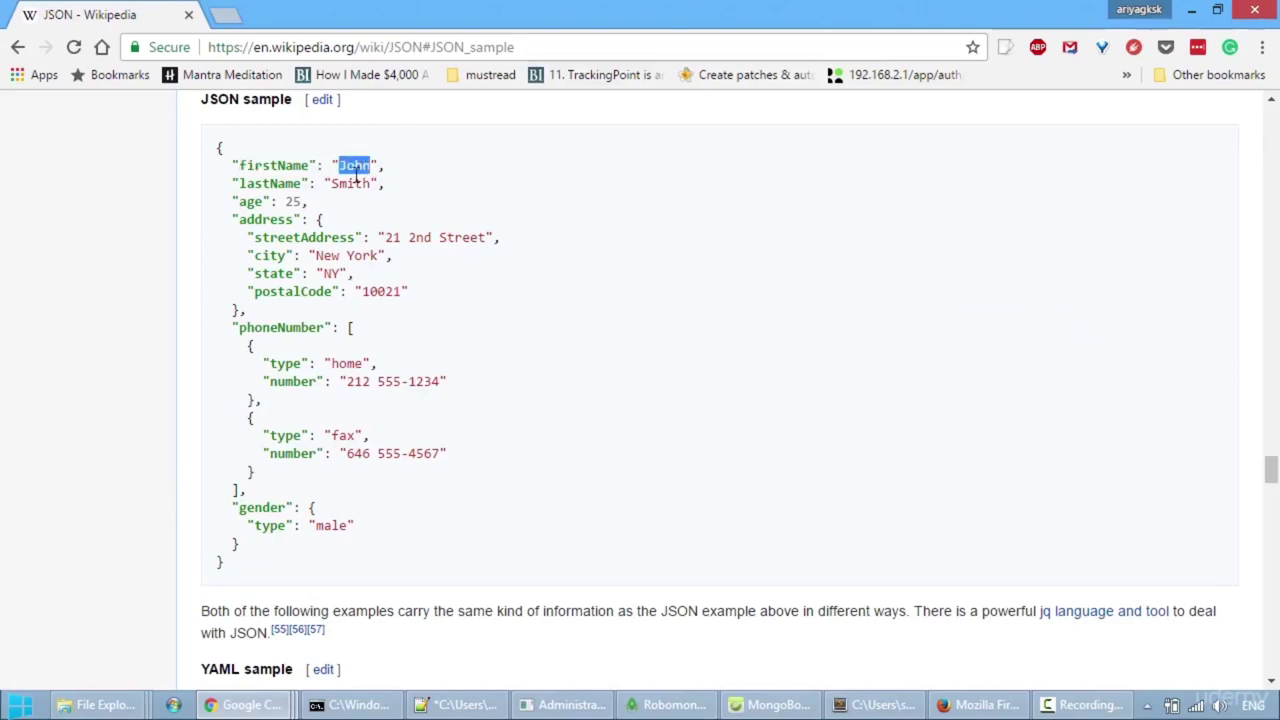
pyautogui.moveTo(302, 219); pyautogui.dragTo(307, 310)
pyautogui.doubleClick(270, 220)
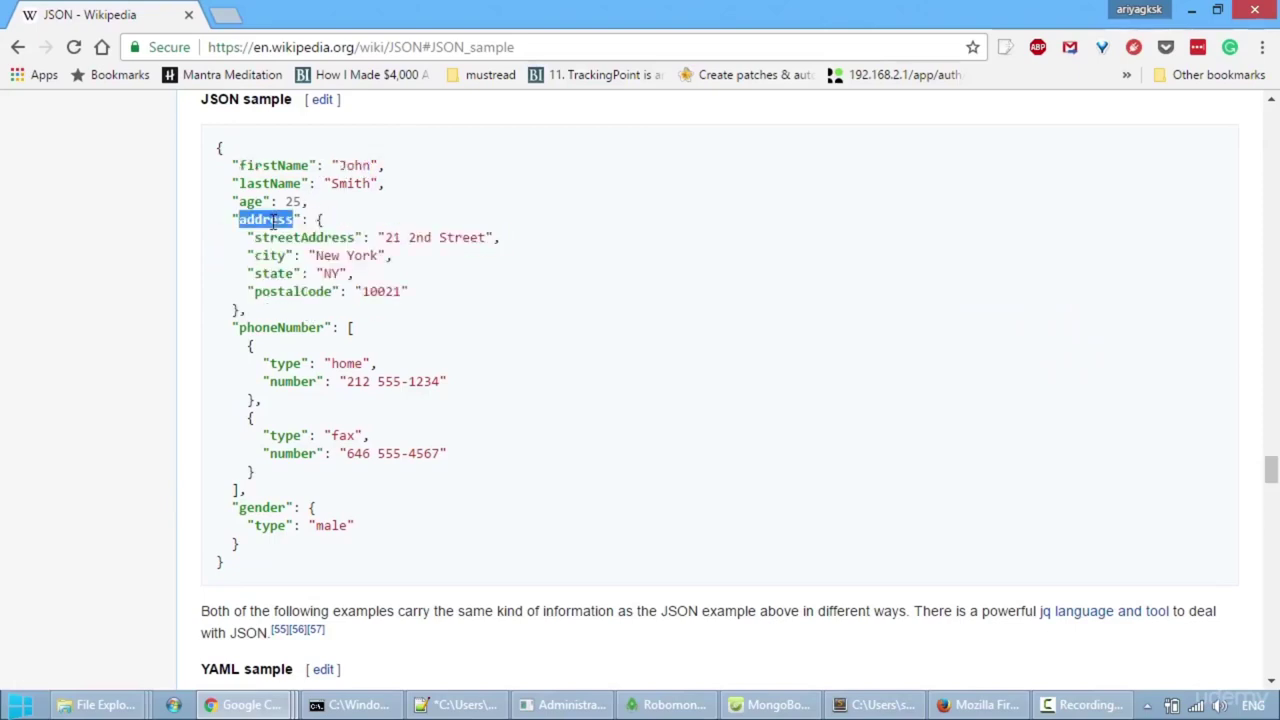
pyautogui.doubleClick(295, 201)
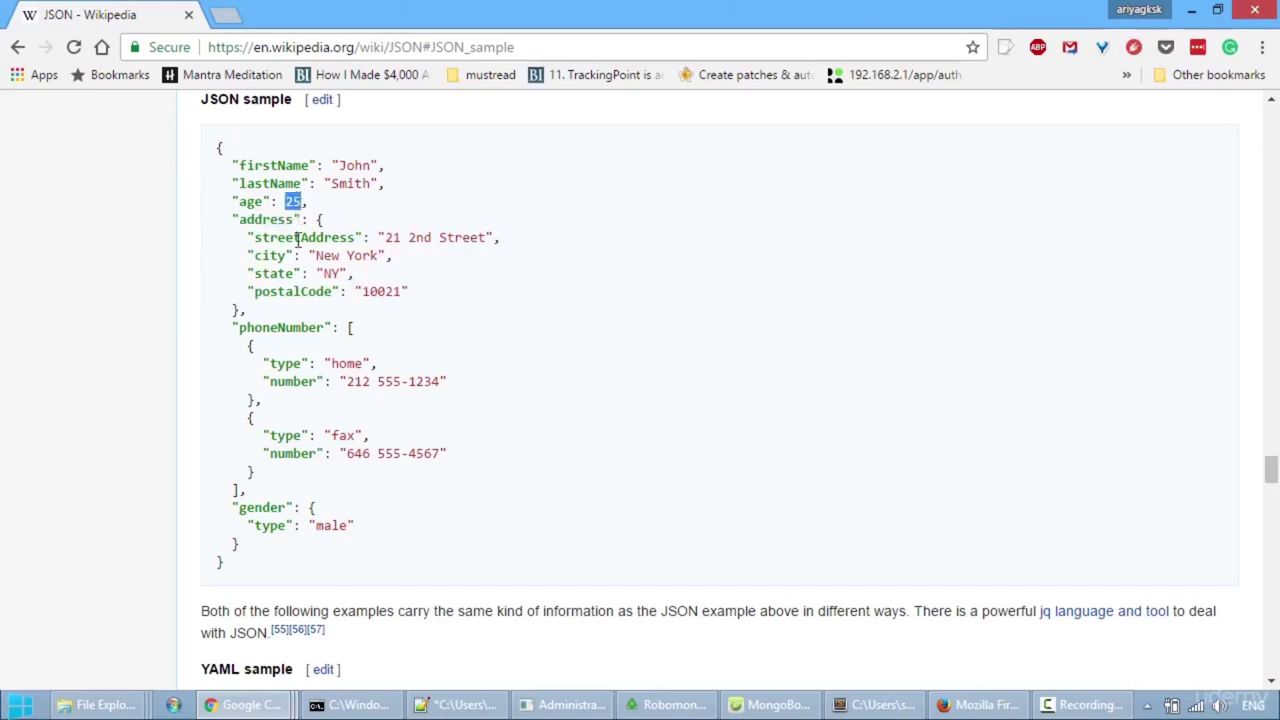
pyautogui.moveTo(351, 328); pyautogui.dragTo(351, 556)
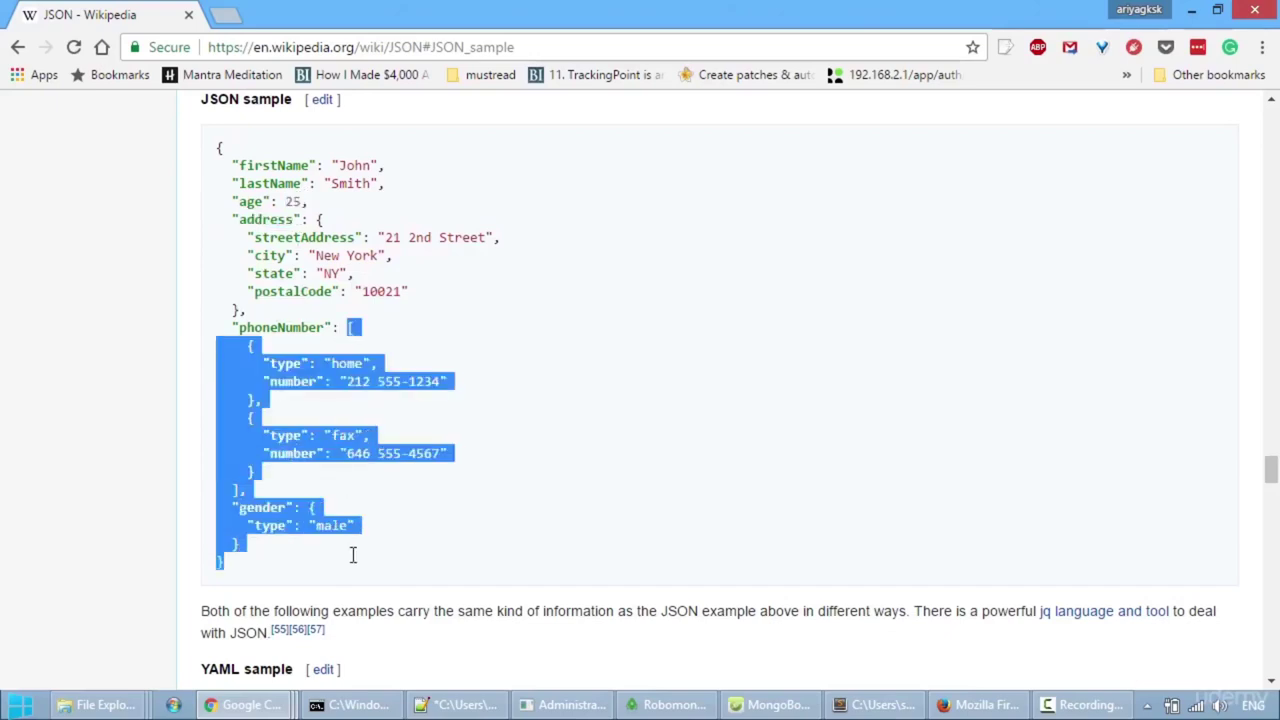
# Return to the MongoDBin15Minutes PDF, find its quick reference under Basics of JSON, and bring up JSON Editor Online
pyautogui.click(17, 48)
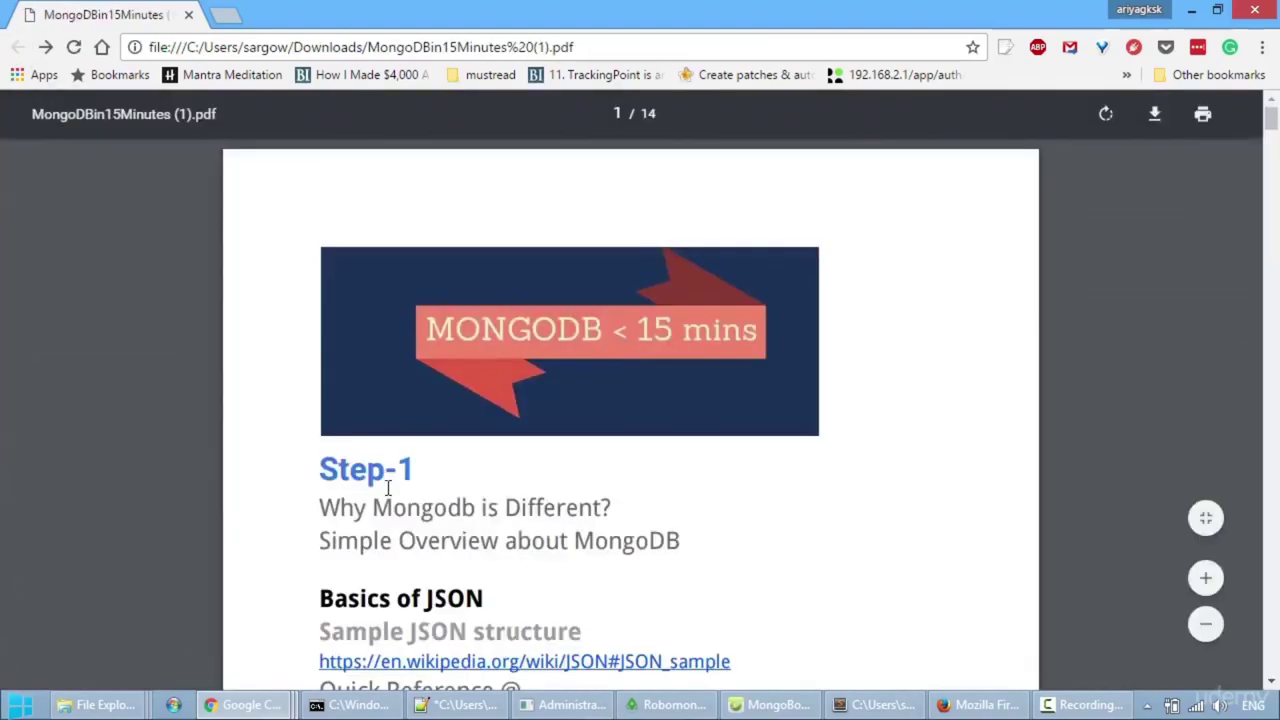
pyautogui.scroll(-3, 378, 398)
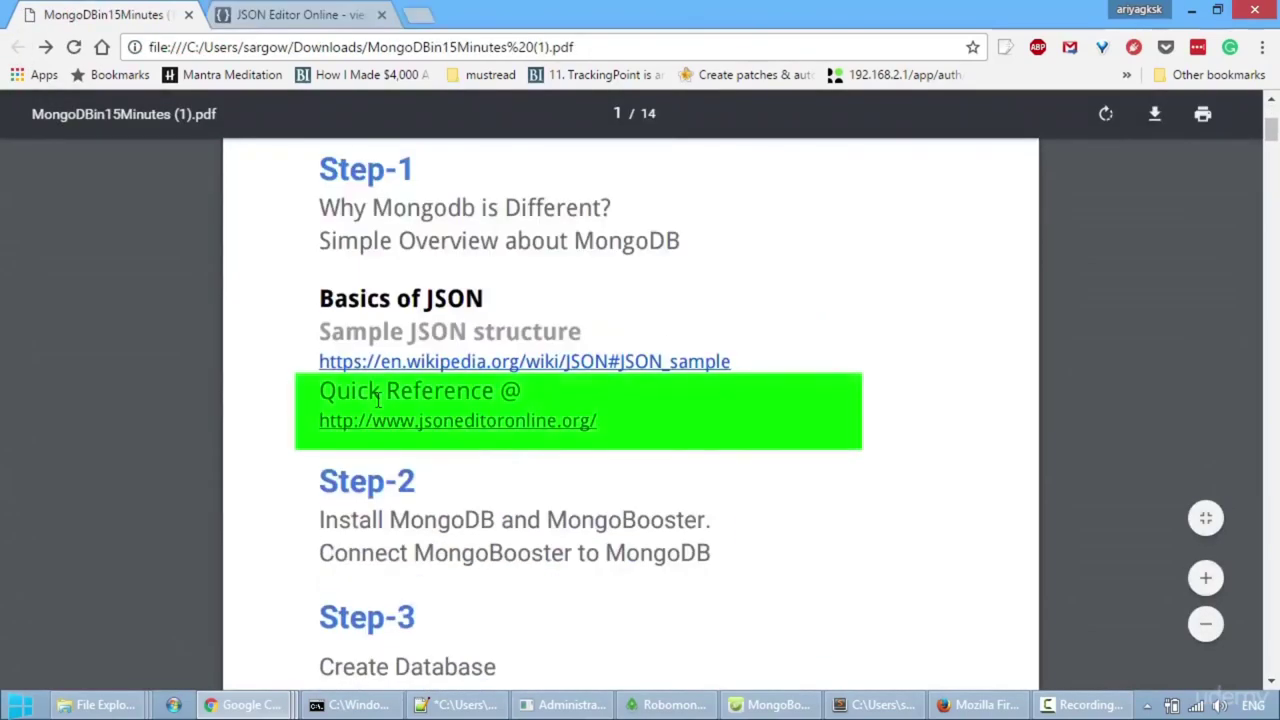
pyautogui.click(300, 14)
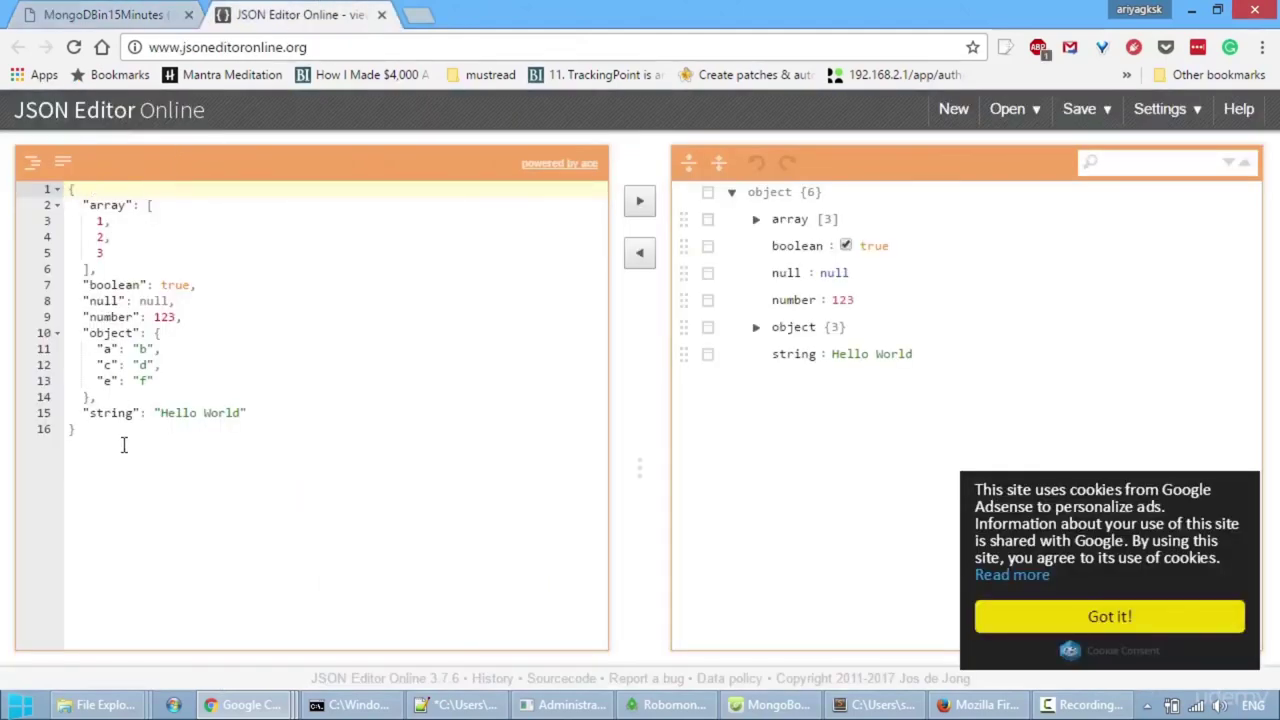
# Examine the array, number, object and string entries of the sample document in JSON Editor Online
pyautogui.moveTo(70, 189); pyautogui.dragTo(137, 269)
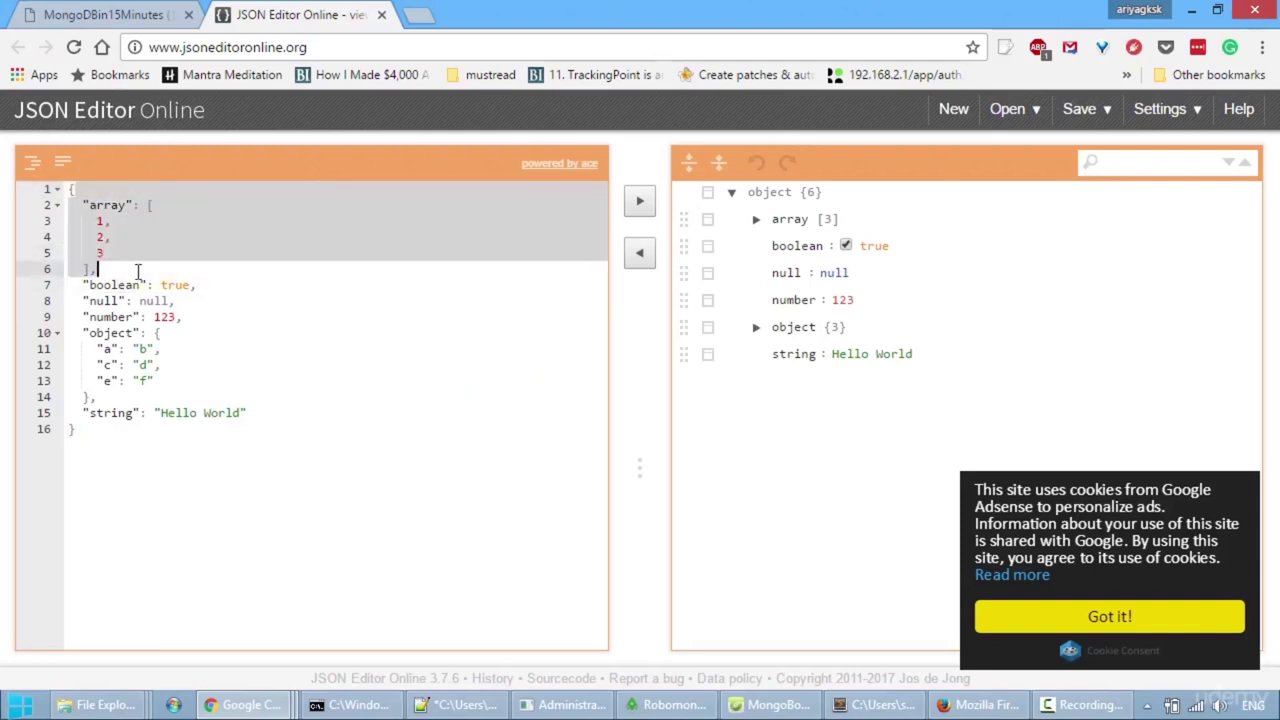
pyautogui.click(100, 312)
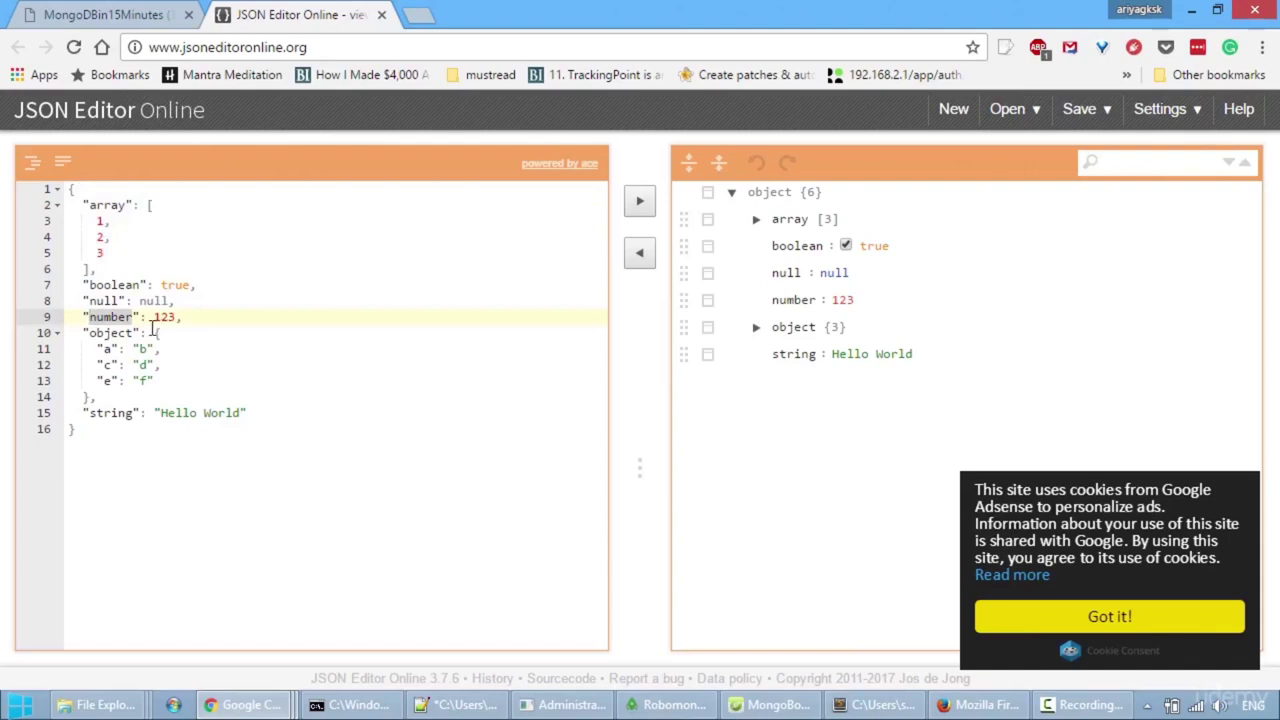
pyautogui.moveTo(86, 333); pyautogui.dragTo(109, 397)
pyautogui.click(118, 414)
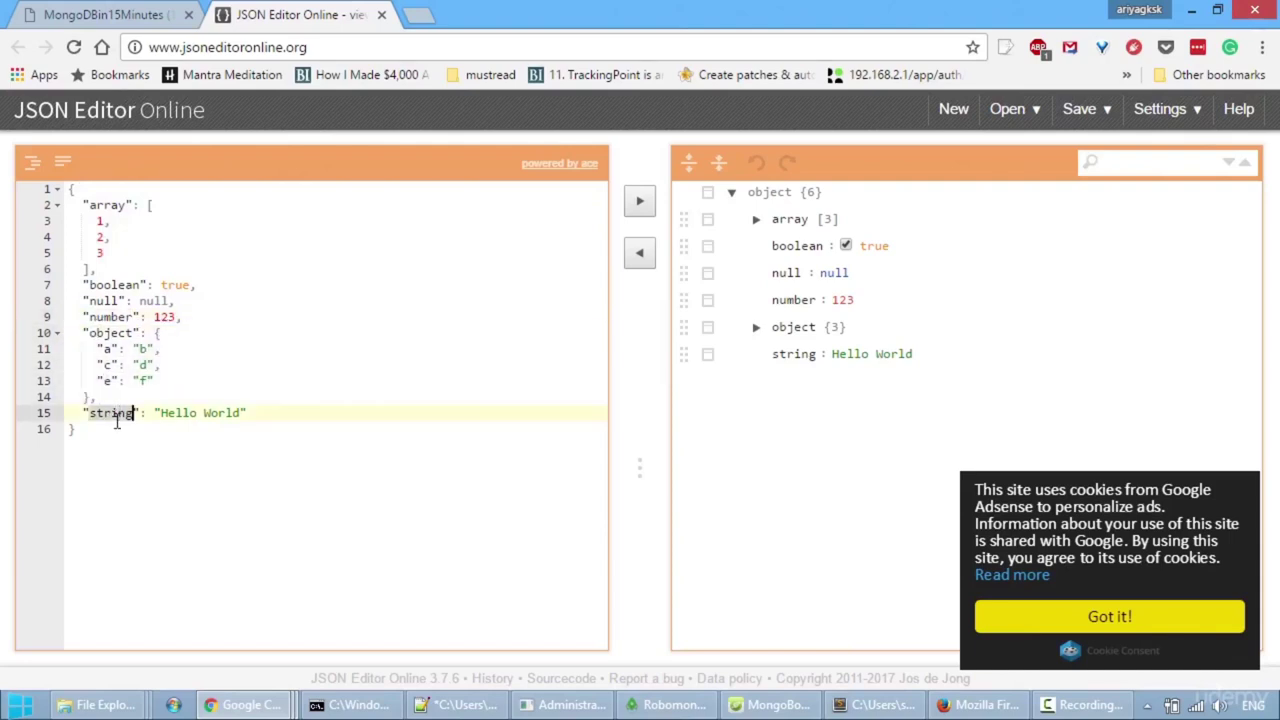
pyautogui.click(204, 414)
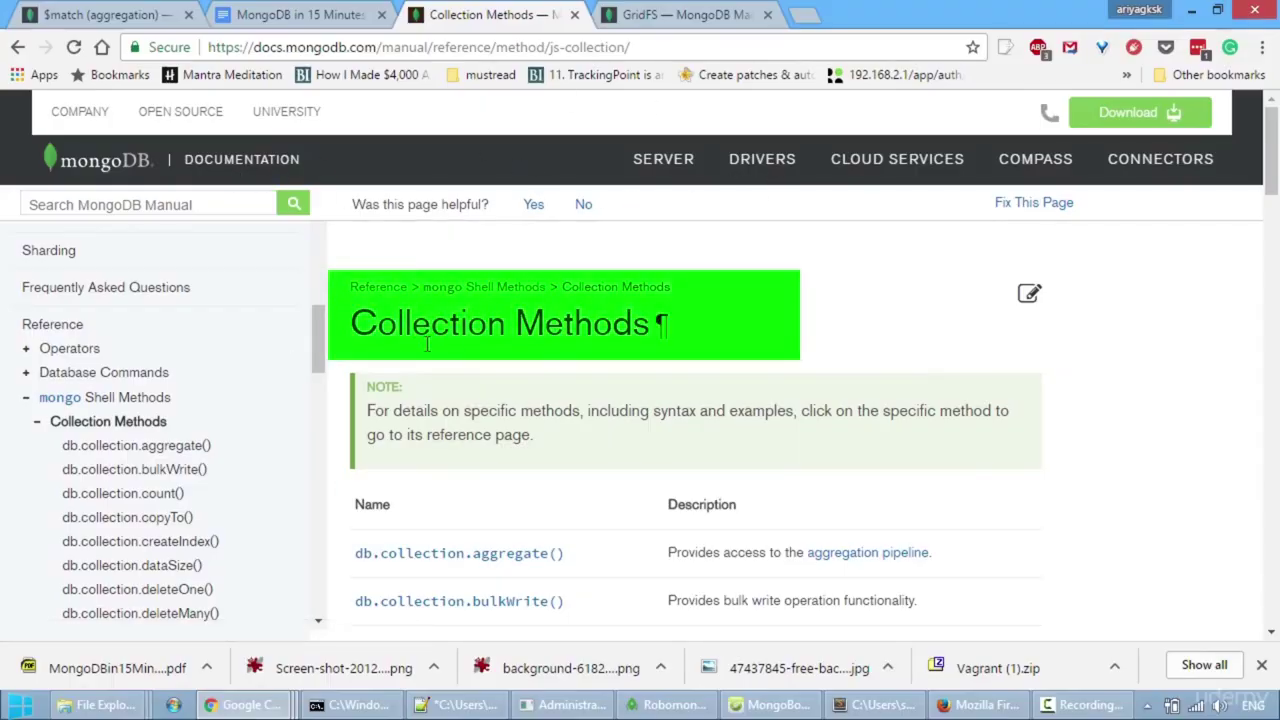
# Highlight the Step-2 install line in the PDF and open MongoDB Download Center from the "mongodb downloads" search results
pyautogui.moveTo(316, 332); pyautogui.dragTo(323, 400)
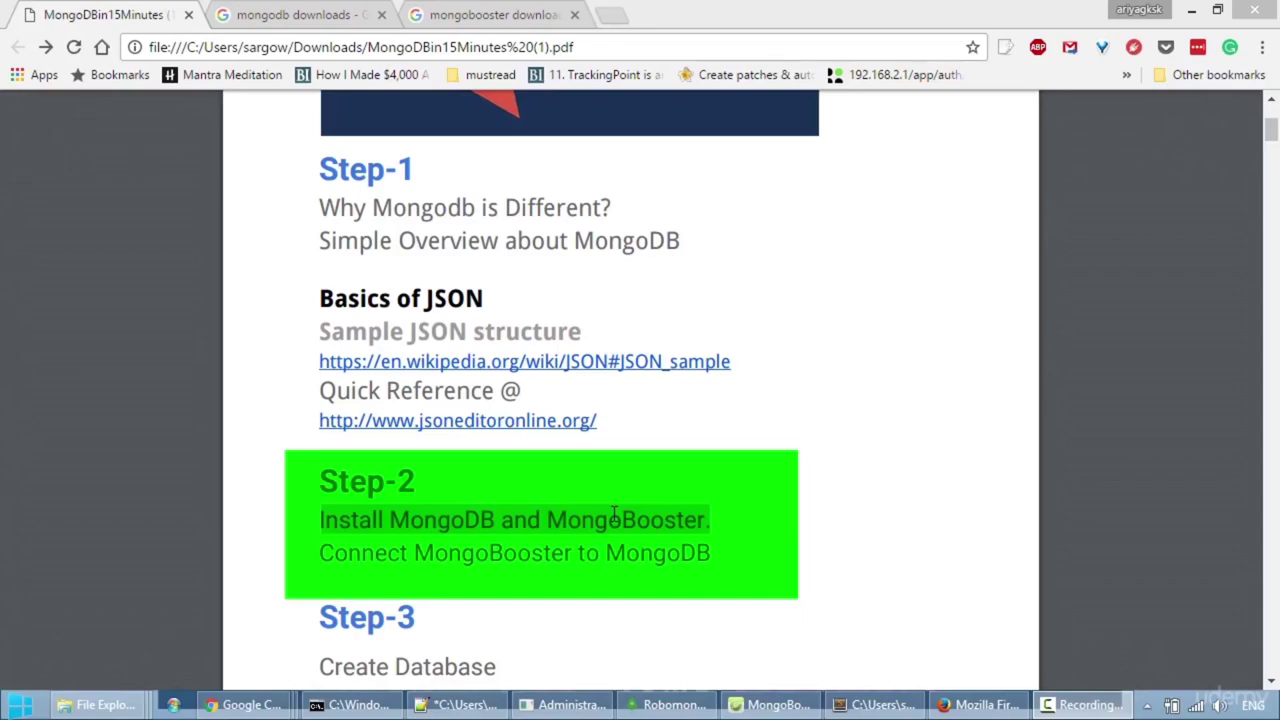
pyautogui.click(335, 10)
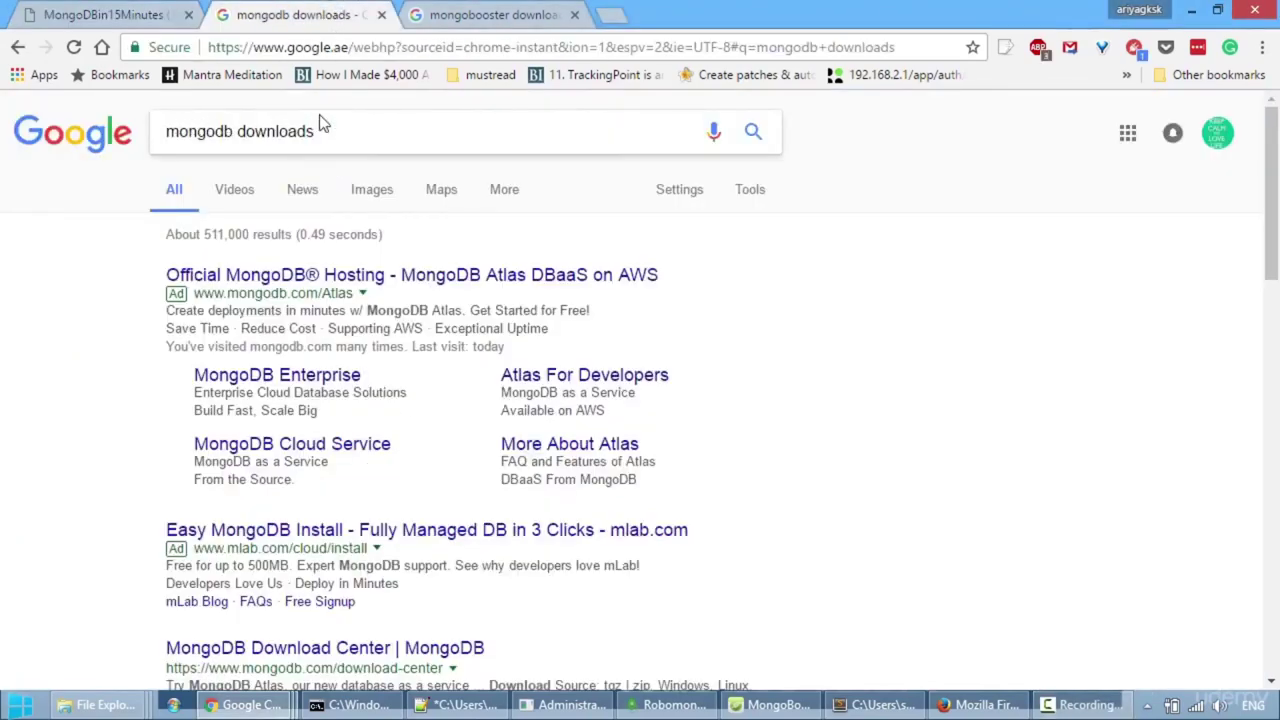
pyautogui.click(370, 652)
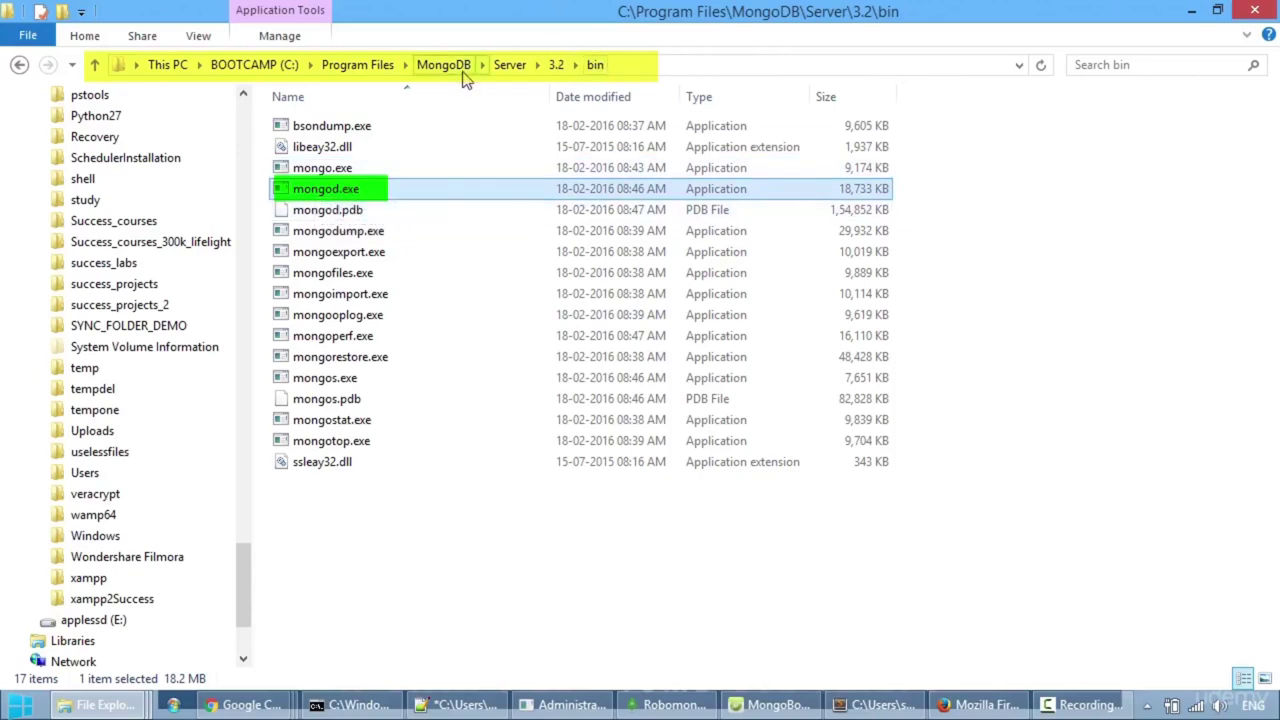
# Copy the folder path C:\Program Files\MongoDB\Server\3.2\bin from File Explorer
pyautogui.click(632, 76)
pyautogui.hotkey('ctrl', 'c')
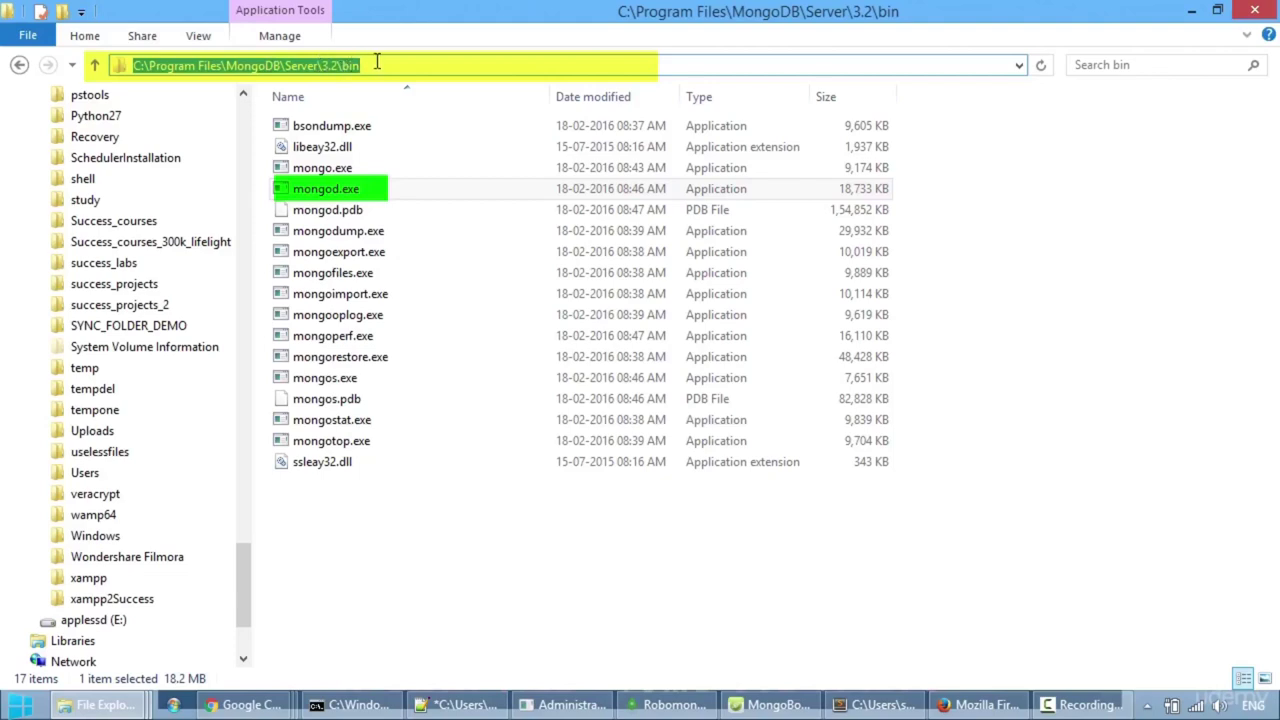
pyautogui.click(358, 66)
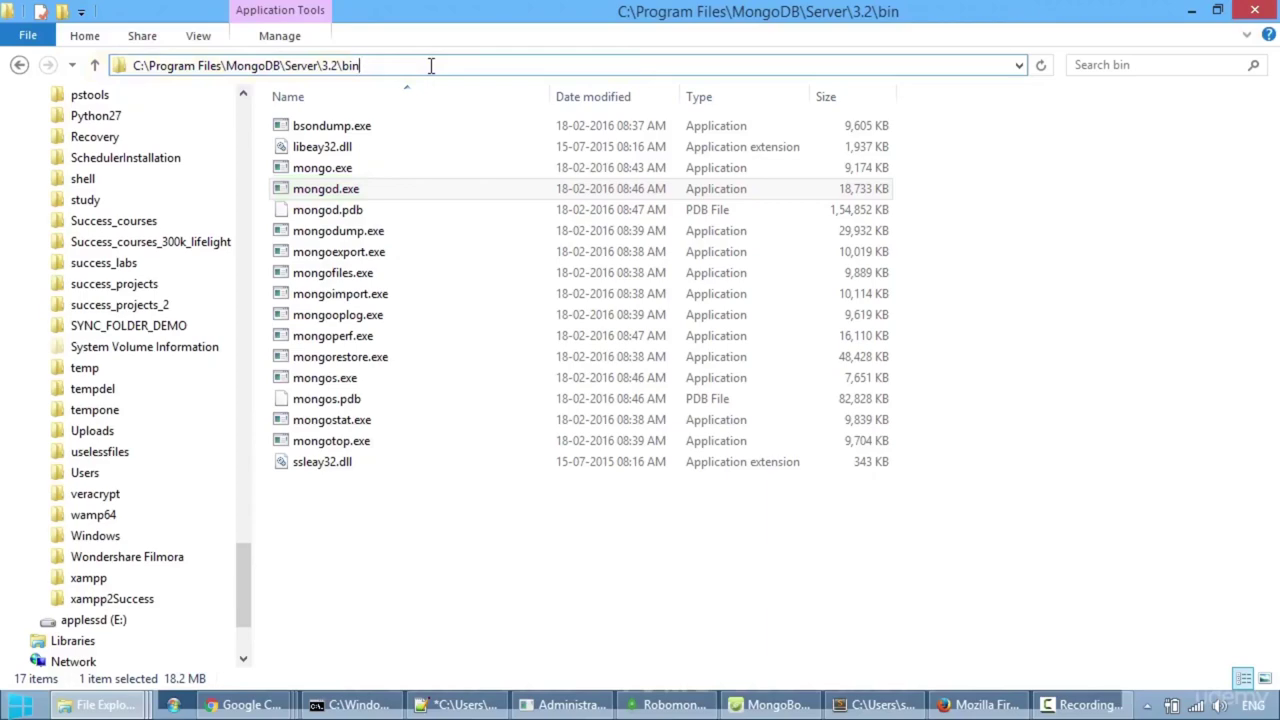
# Check the C:\data\db folder and its path, and return to mongod.exe in the MongoDB bin folder
pyautogui.click(100, 705)
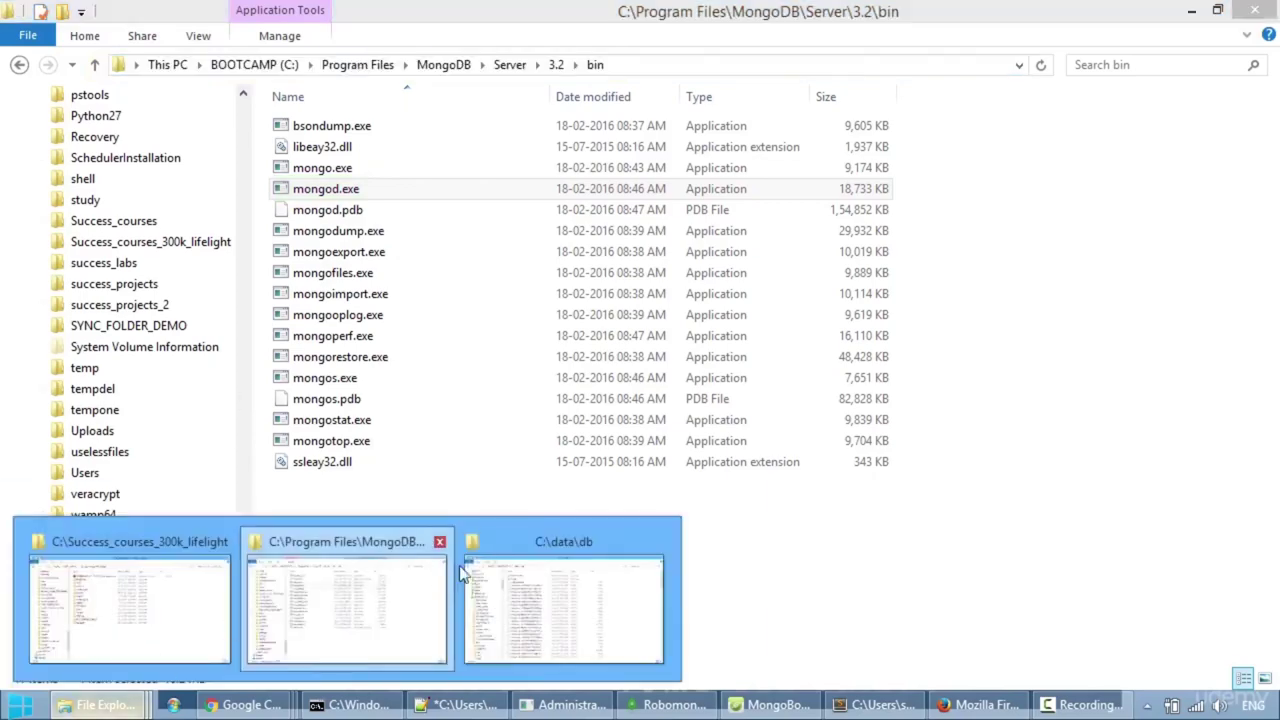
pyautogui.click(577, 594)
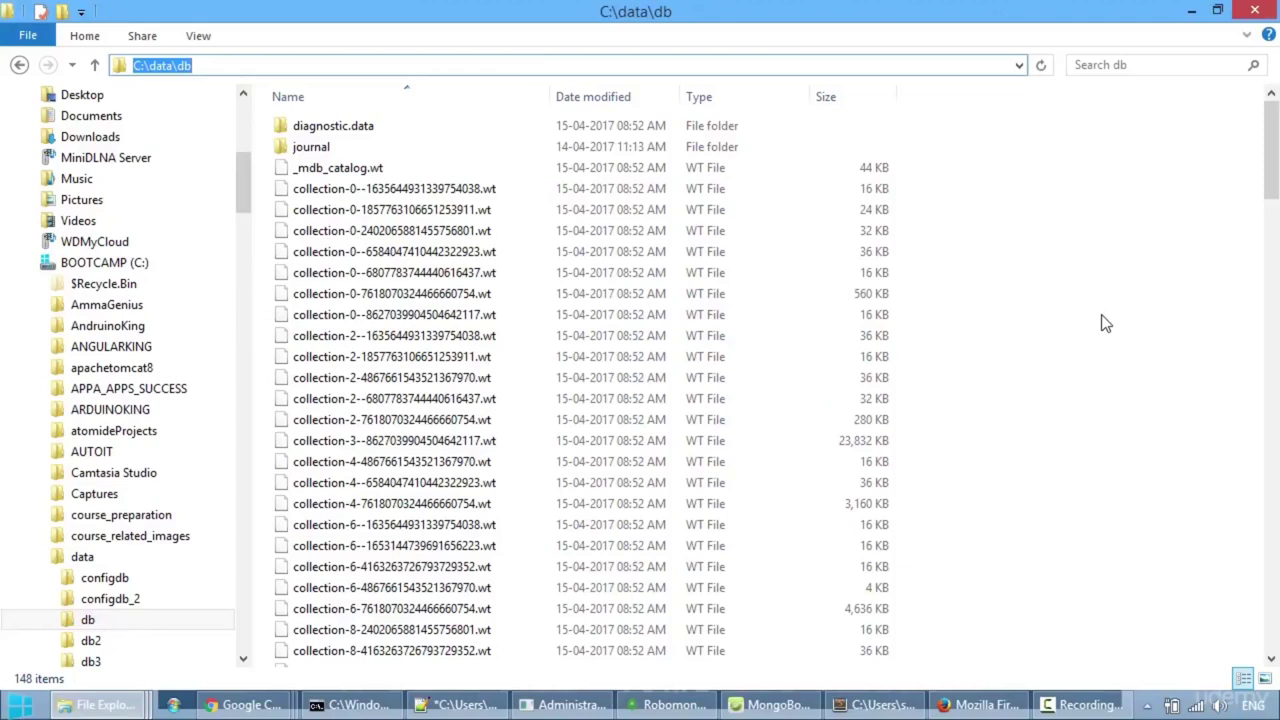
pyautogui.click(236, 66)
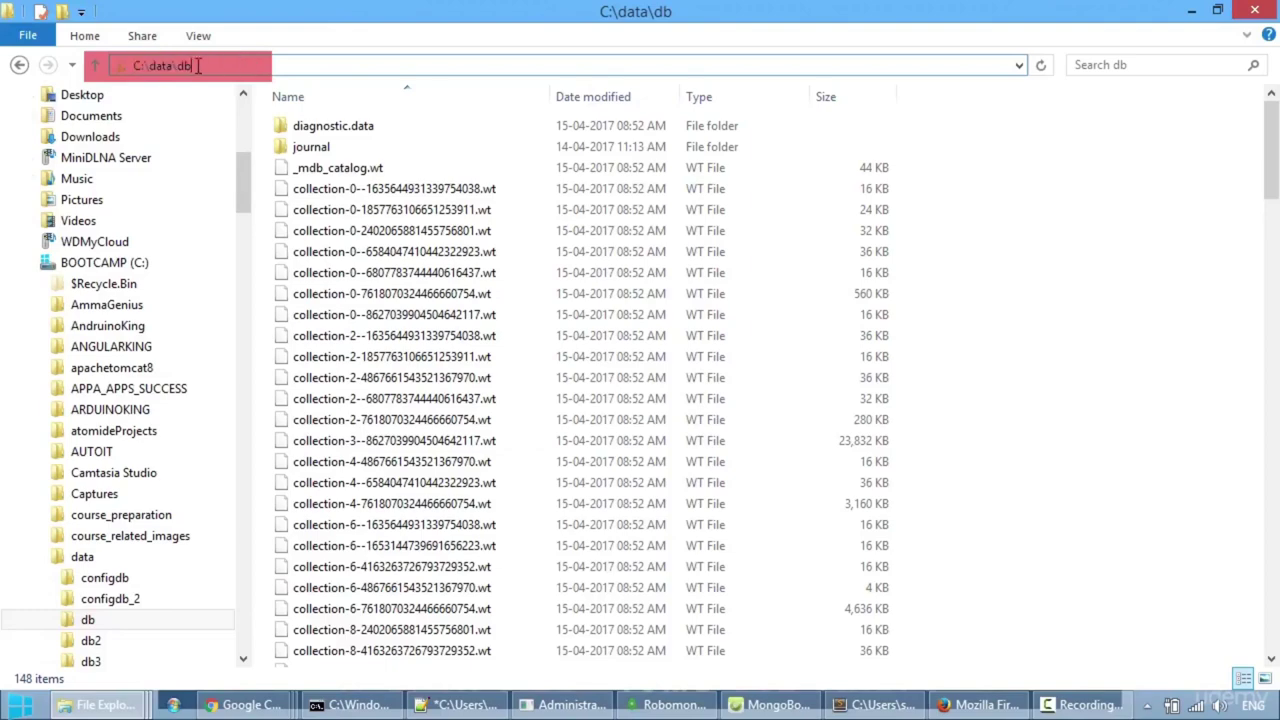
pyautogui.hotkey('ctrl', 'a')
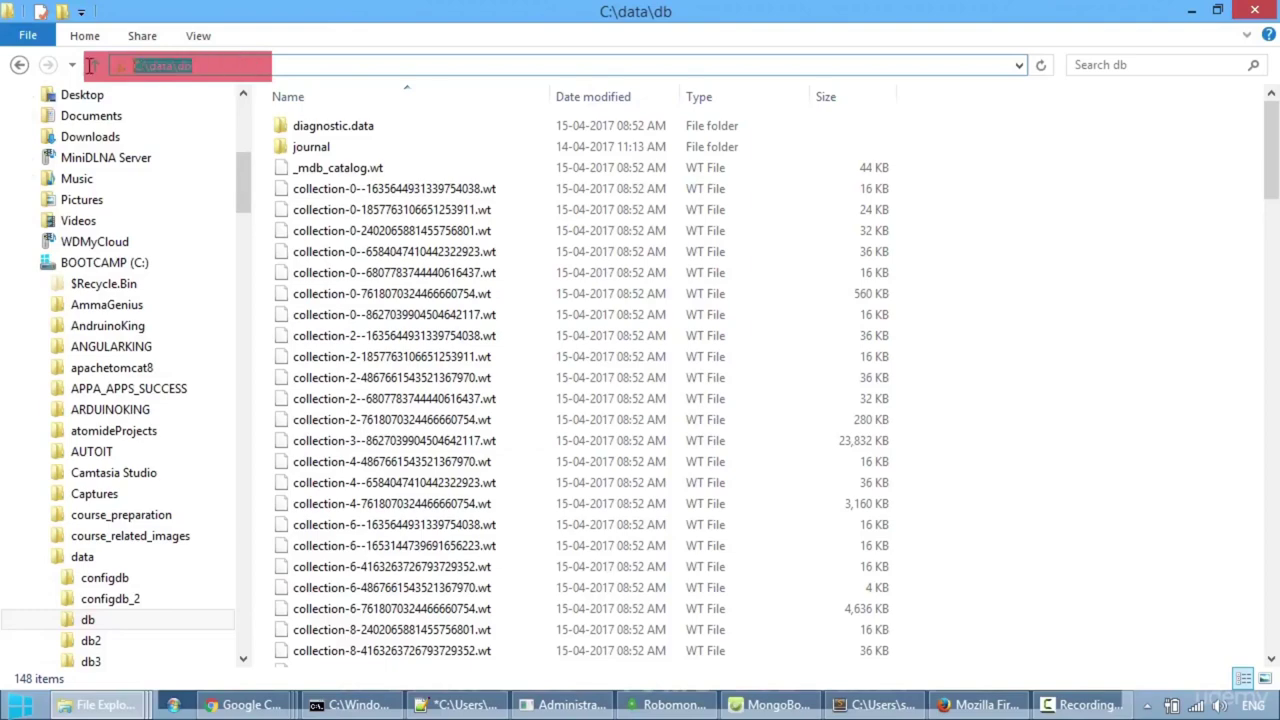
pyautogui.click(1192, 12)
pyautogui.click(362, 190)
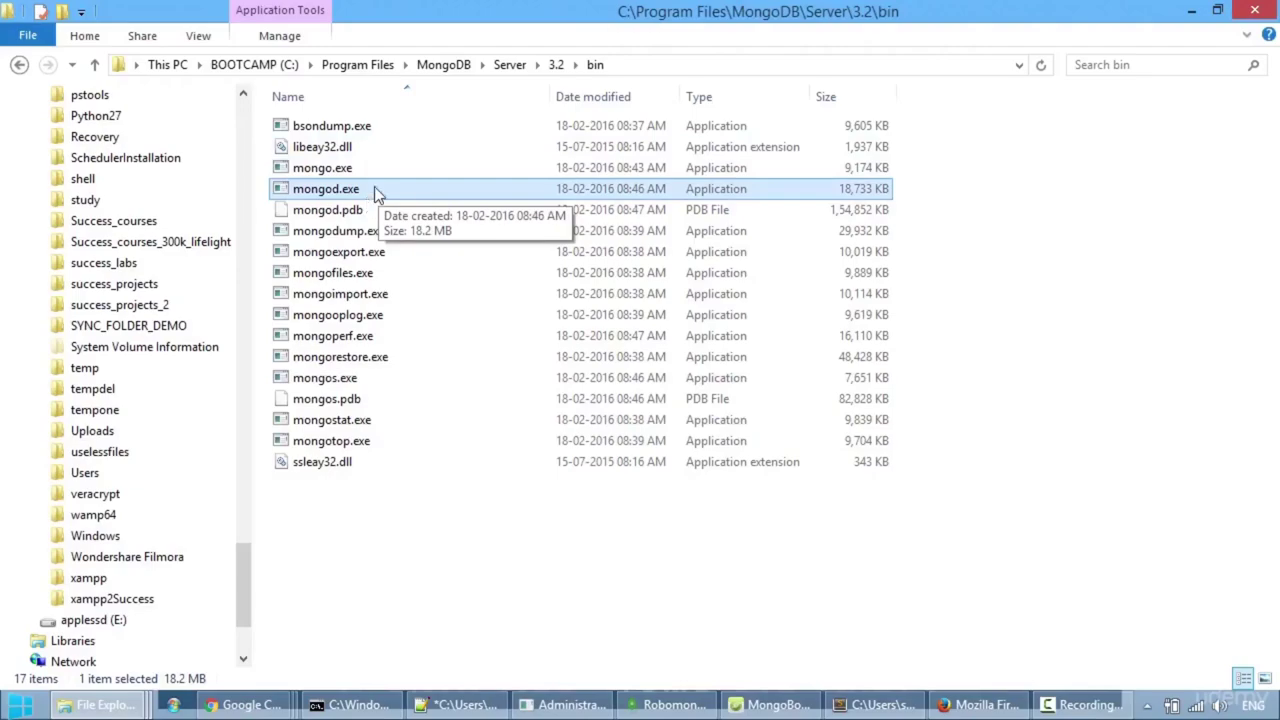
# In the Command Prompt, change to C:\Program Files\MongoDB\Server\3.2\bin using the copied path and run mongod.exe
pyautogui.click(323, 707)
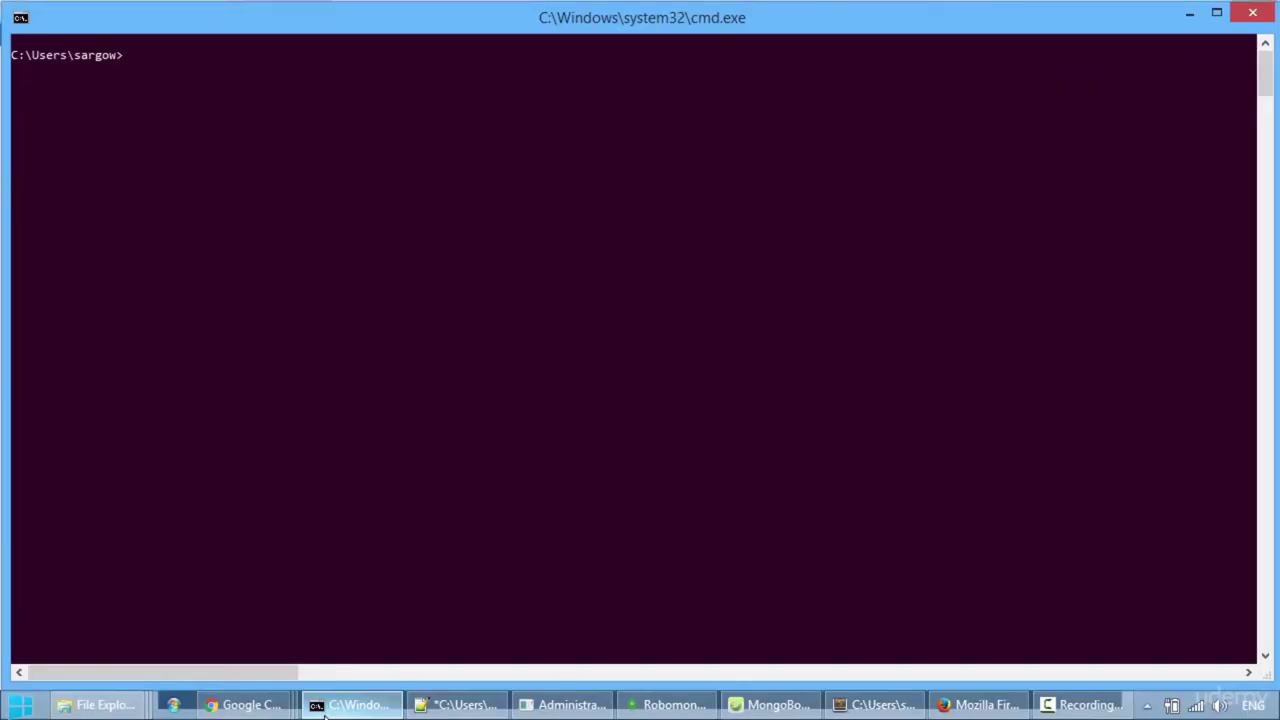
pyautogui.write('cd')
pyautogui.rightClick(484, 555)
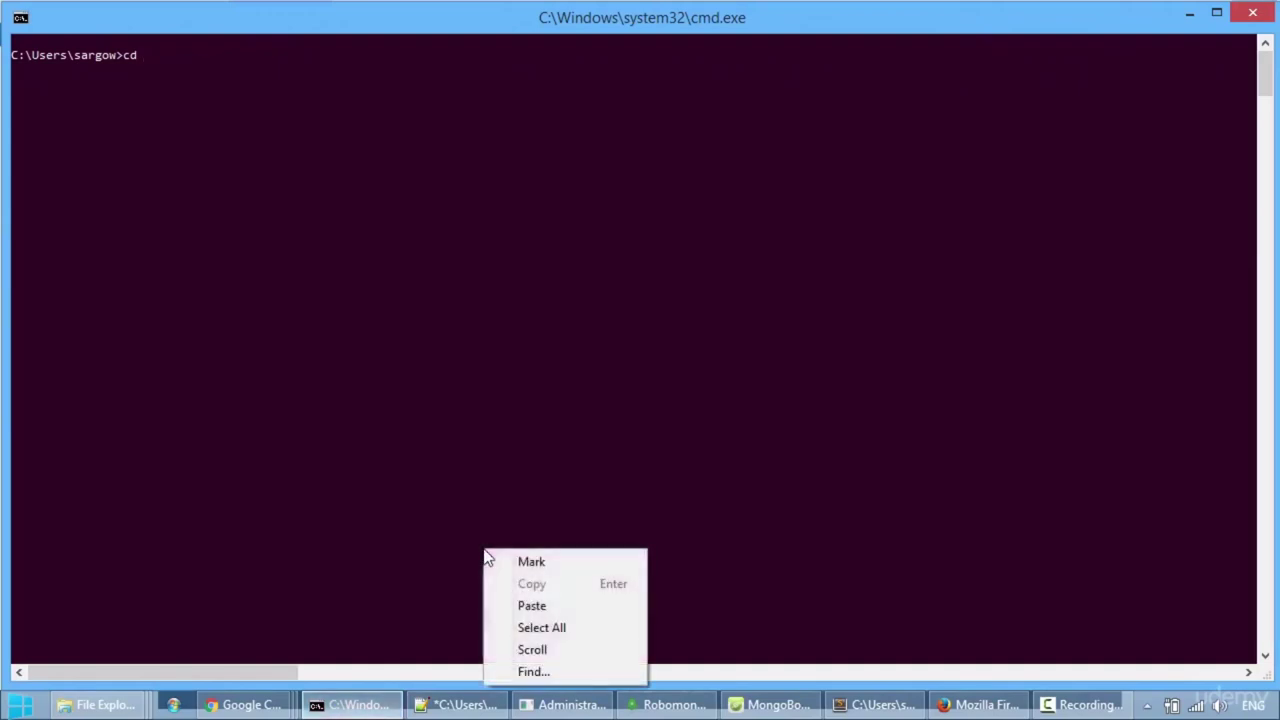
pyautogui.click(531, 602)
pyautogui.press('Return')
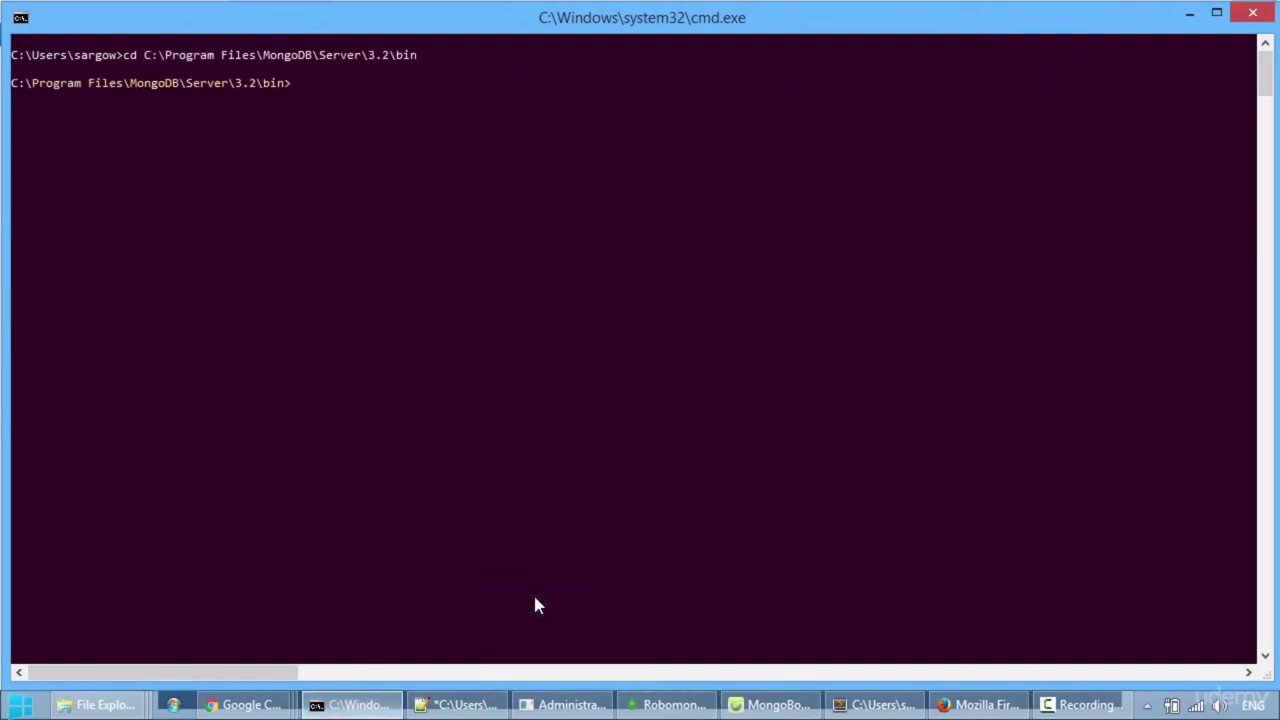
pyautogui.write('mongod.exe')
pyautogui.press('Return')
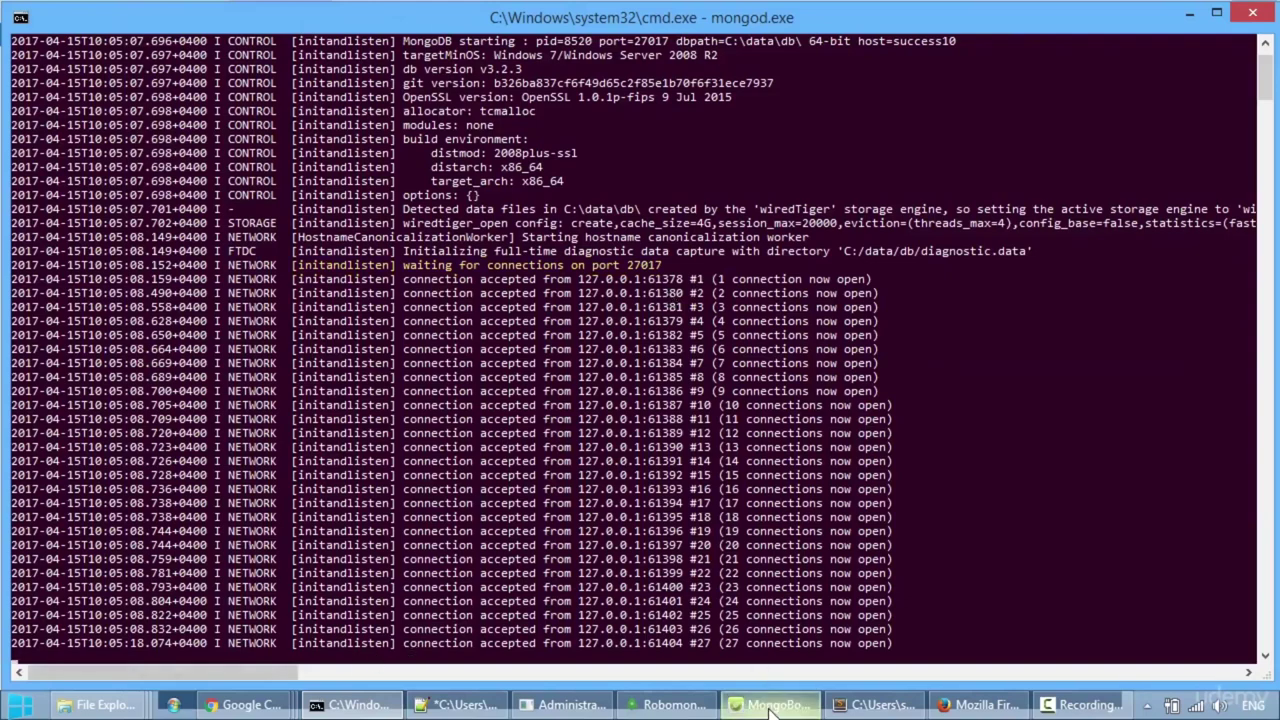
# Switch to Chrome, open the MongoBooster downloads page from the "mongobooster downloads" results, and review the platform downloads
pyautogui.moveTo(770, 708)
pyautogui.moveTo(245, 705)
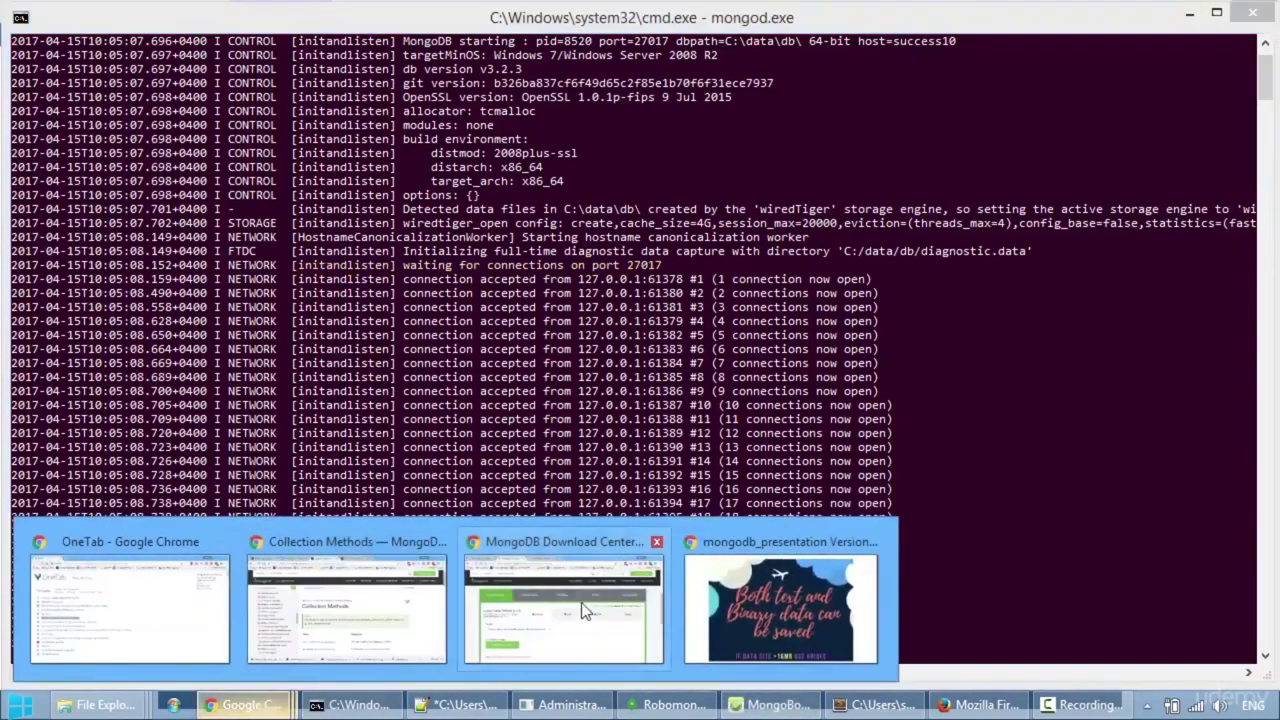
pyautogui.click(585, 613)
pyautogui.click(470, 14)
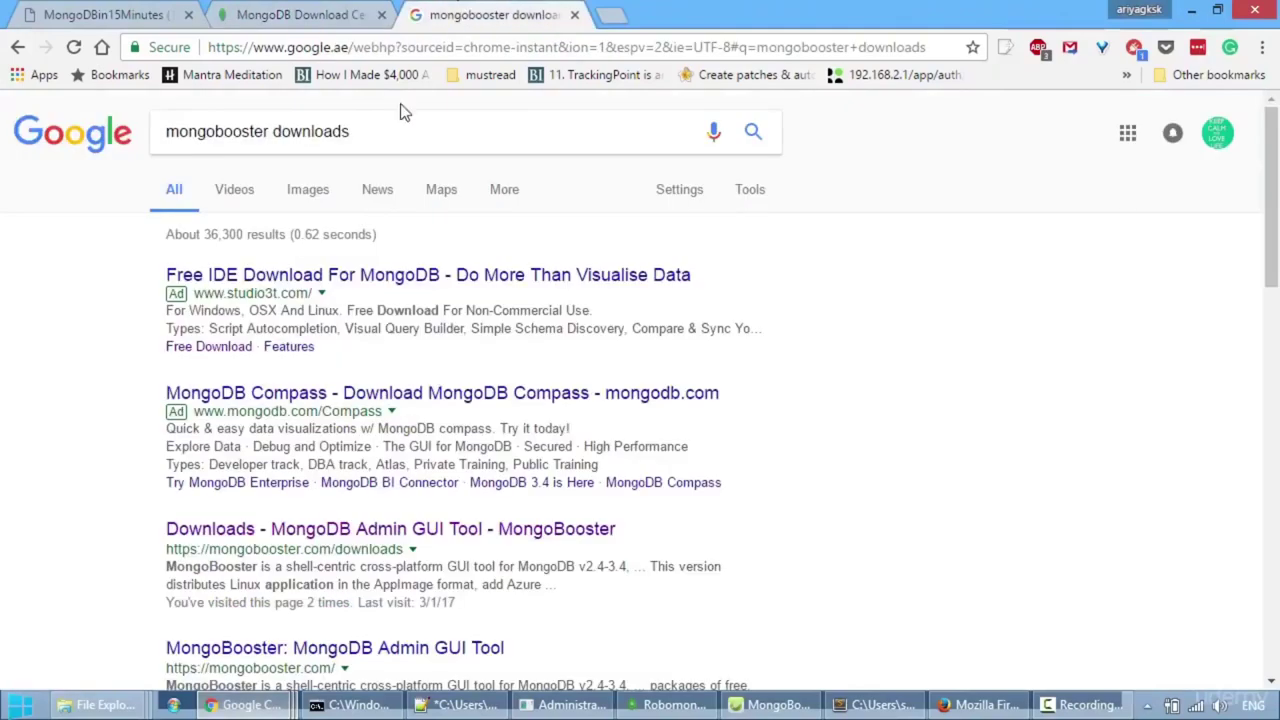
pyautogui.click(340, 543)
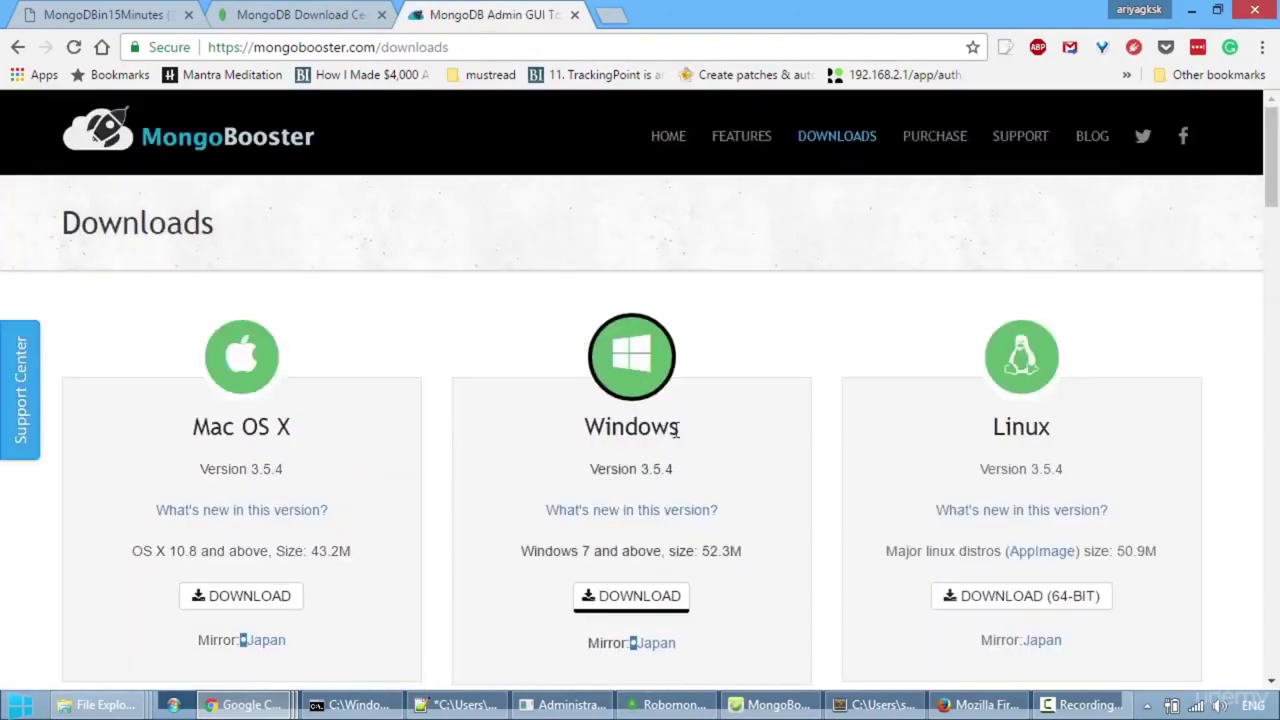
pyautogui.scroll(-4, 789, 401)
pyautogui.scroll(3, 789, 401)
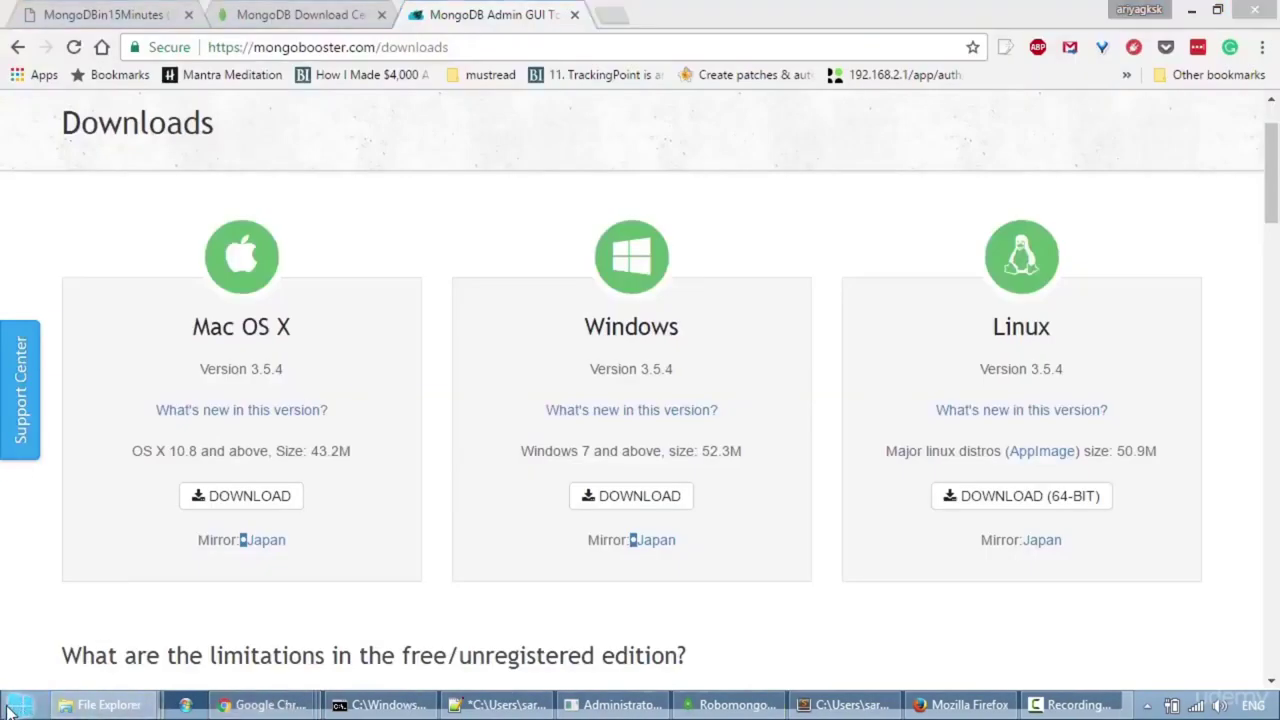
# Search the installed programs for "mongobo" and launch mongobooster
pyautogui.click(8, 710)
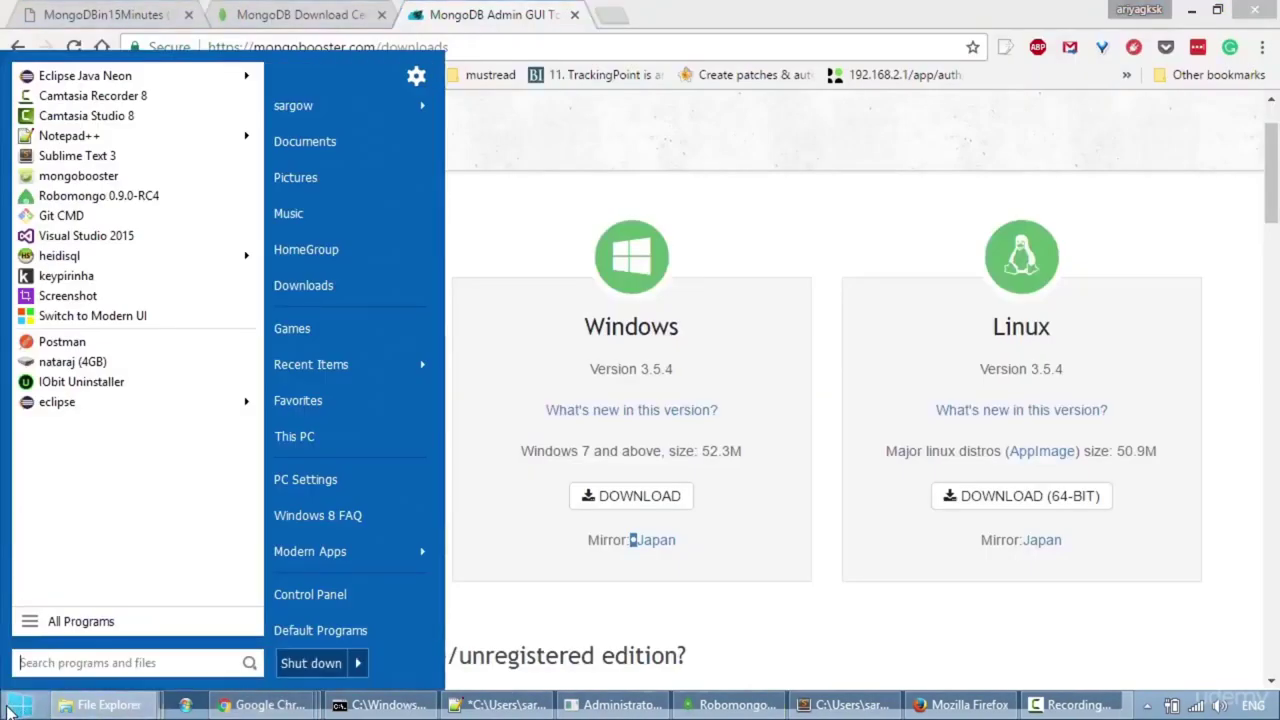
pyautogui.write('mongobo')
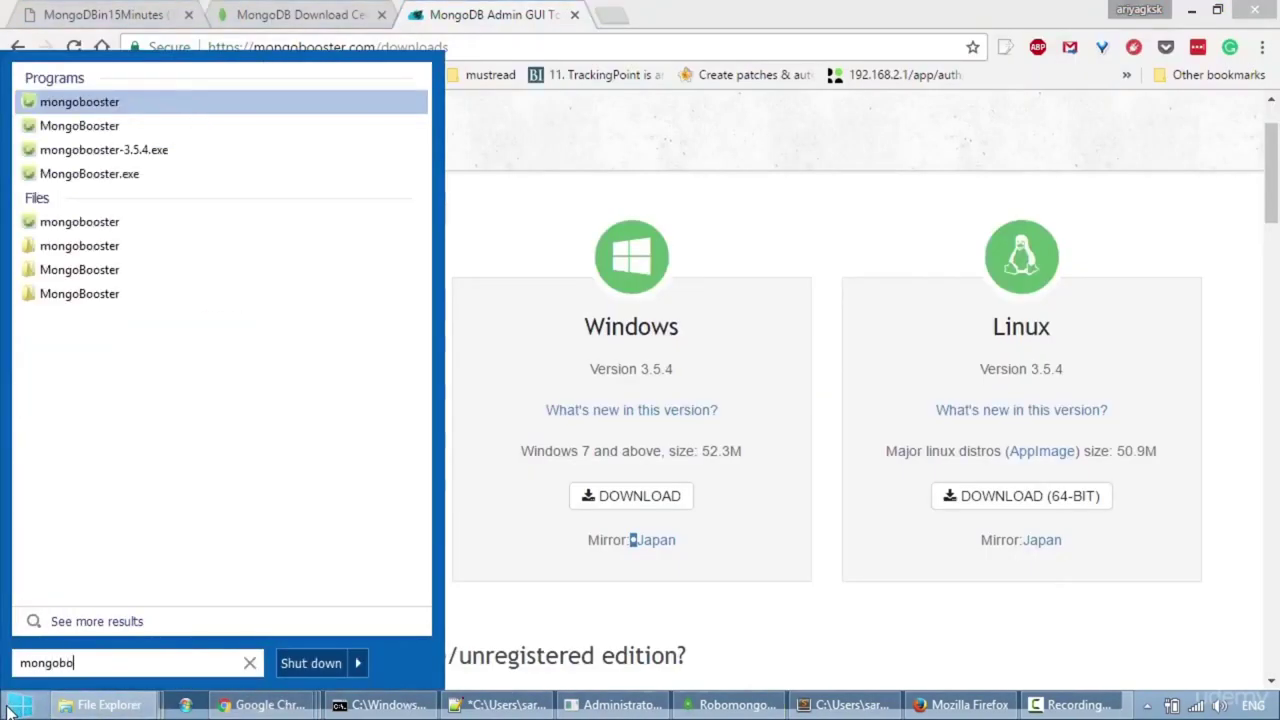
pyautogui.click(119, 105)
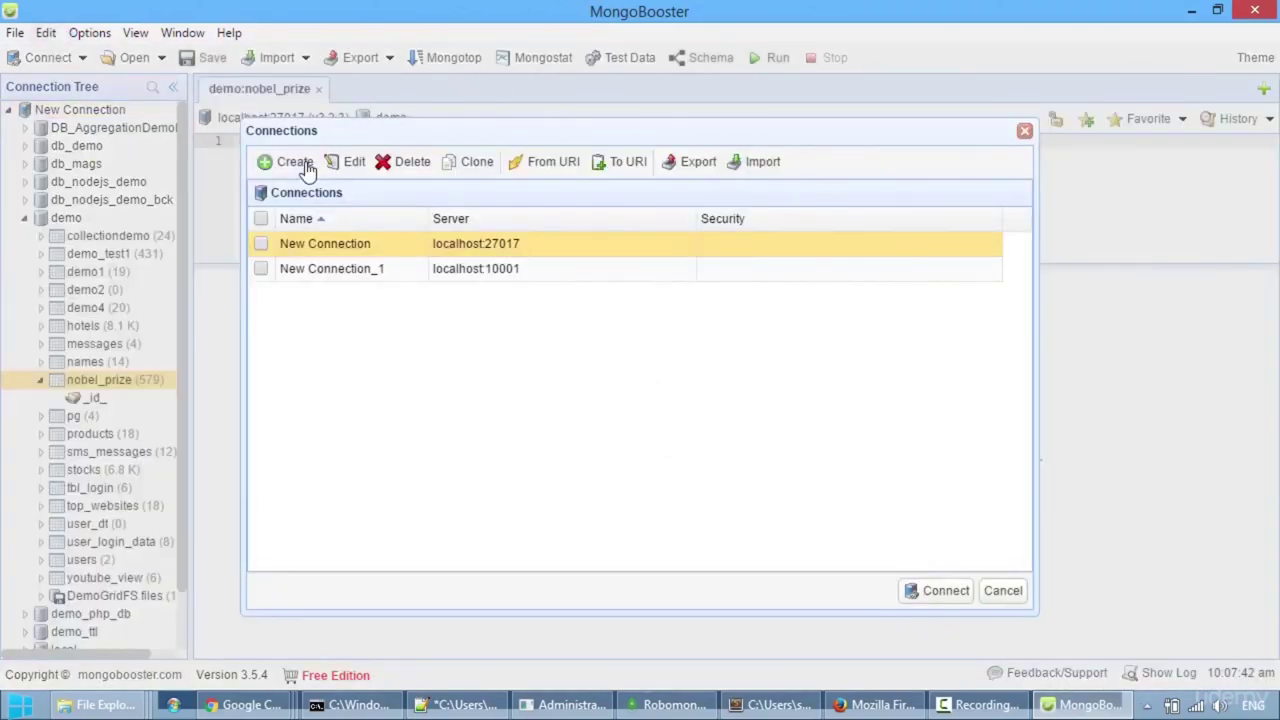
# Create a new direct connection to localhost on port 27017 and test it
pyautogui.click(308, 170)
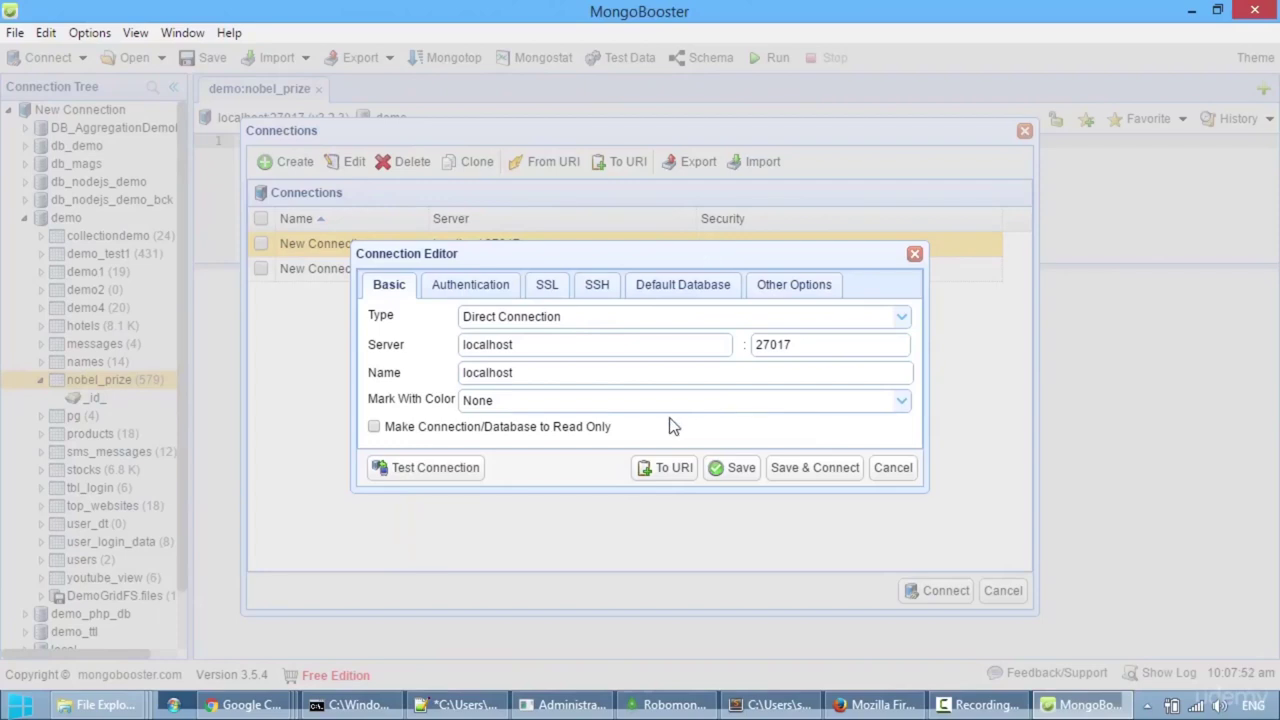
pyautogui.click(414, 476)
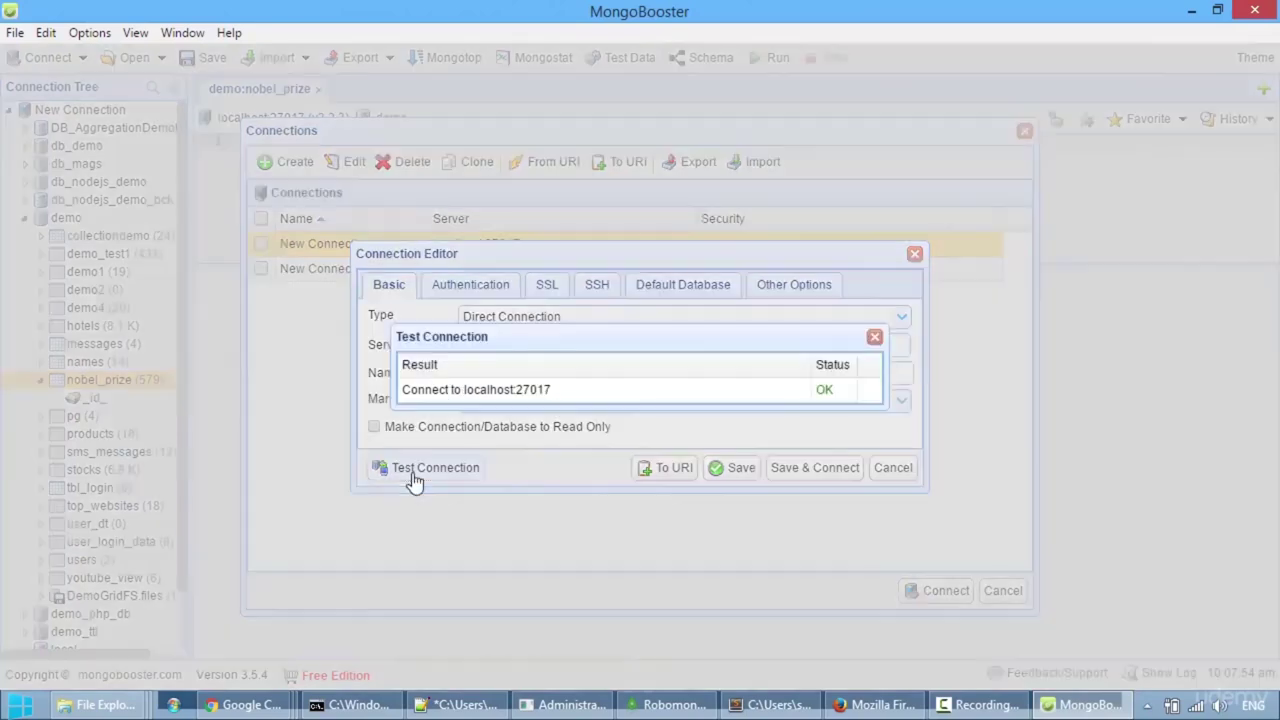
pyautogui.click(875, 338)
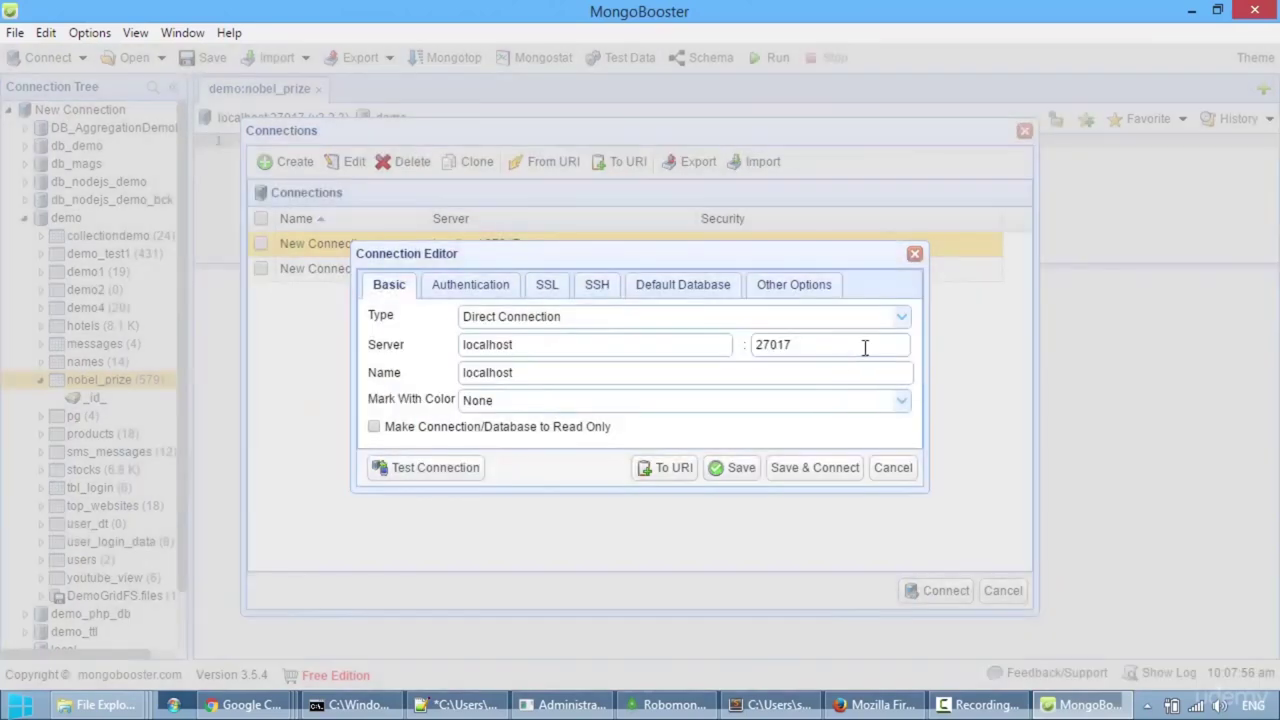
# Save the new localhost connection and connect with it, and look through the databases in the connection tree
pyautogui.click(822, 476)
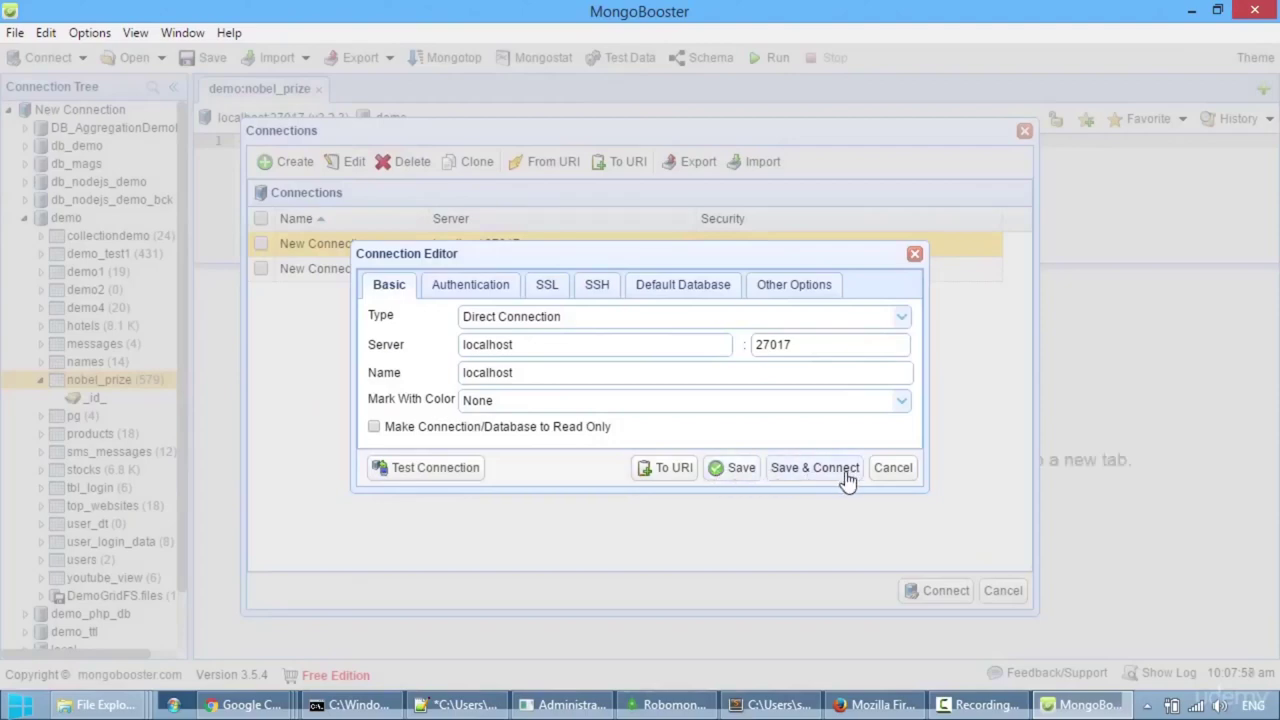
pyautogui.scroll(-3, 184, 322)
pyautogui.scroll(-1, 184, 300)
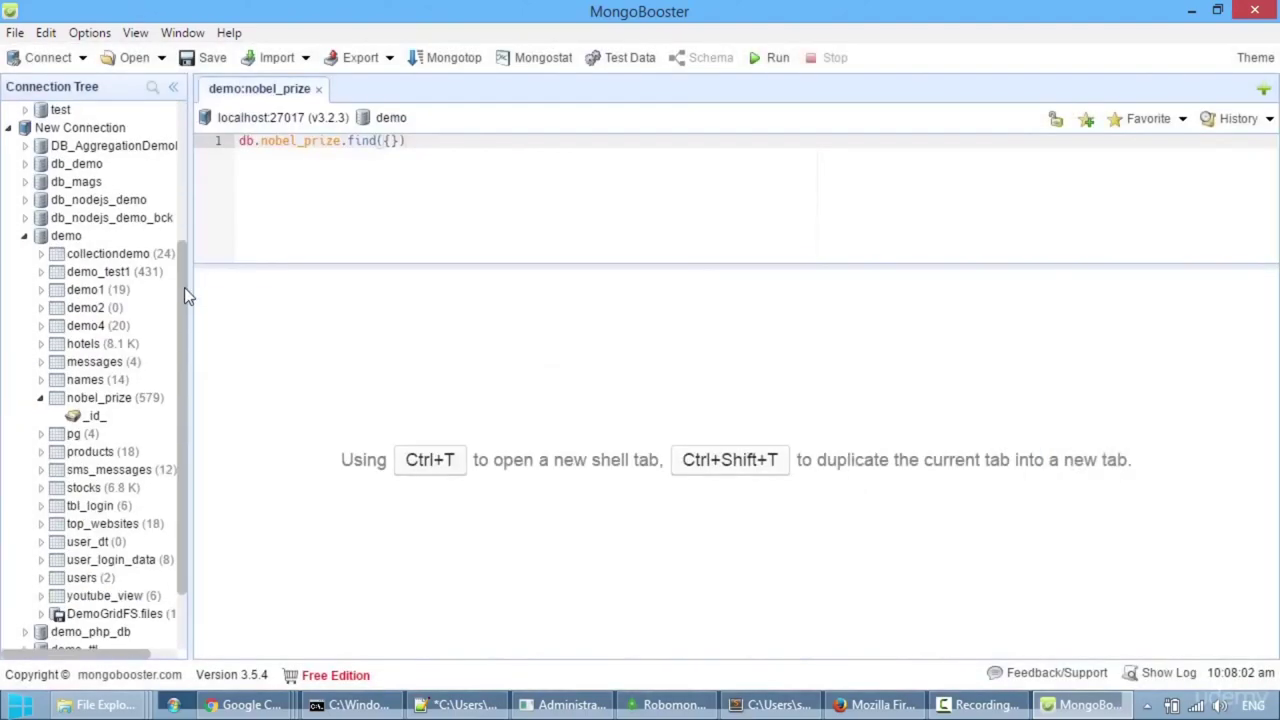
pyautogui.scroll(4, 183, 195)
pyautogui.scroll(-4, 183, 200)
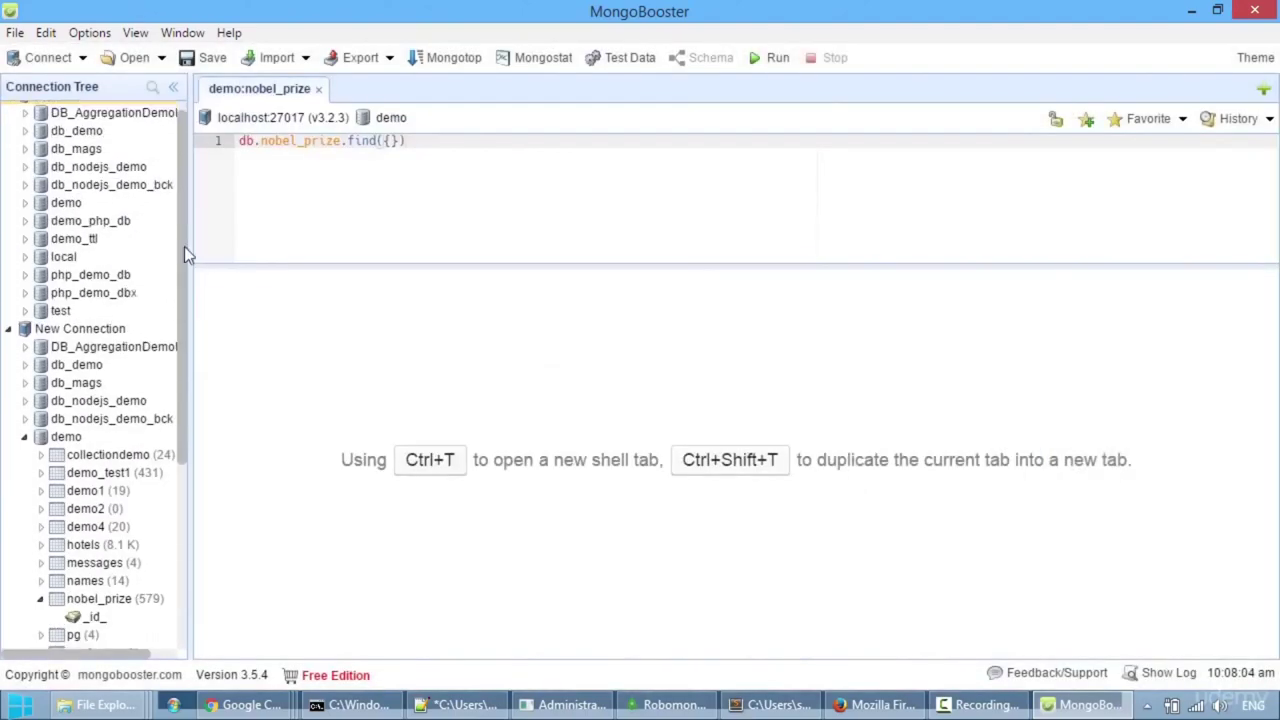